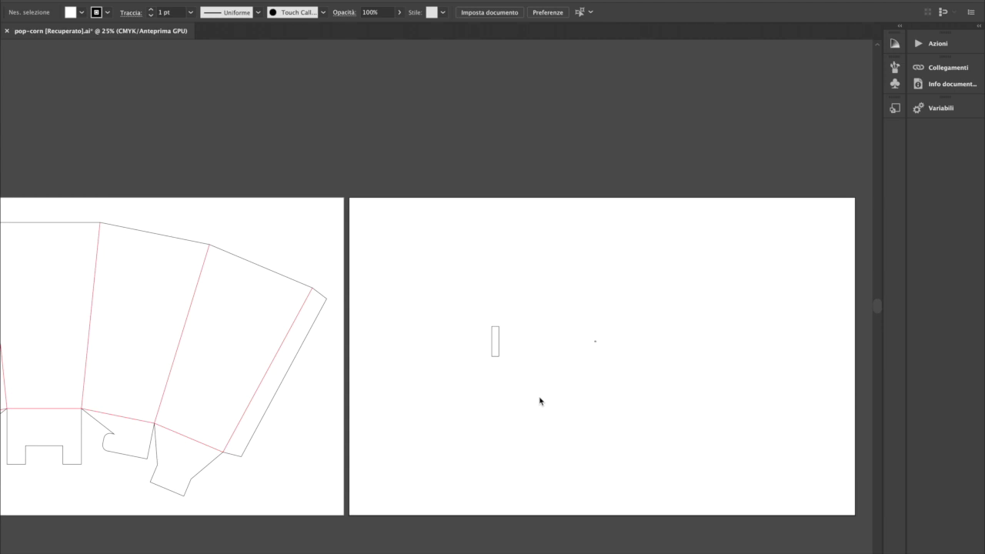
- Show the hidden panels and delete the small rectangle and the stray point on the second artboard
key("Tab")
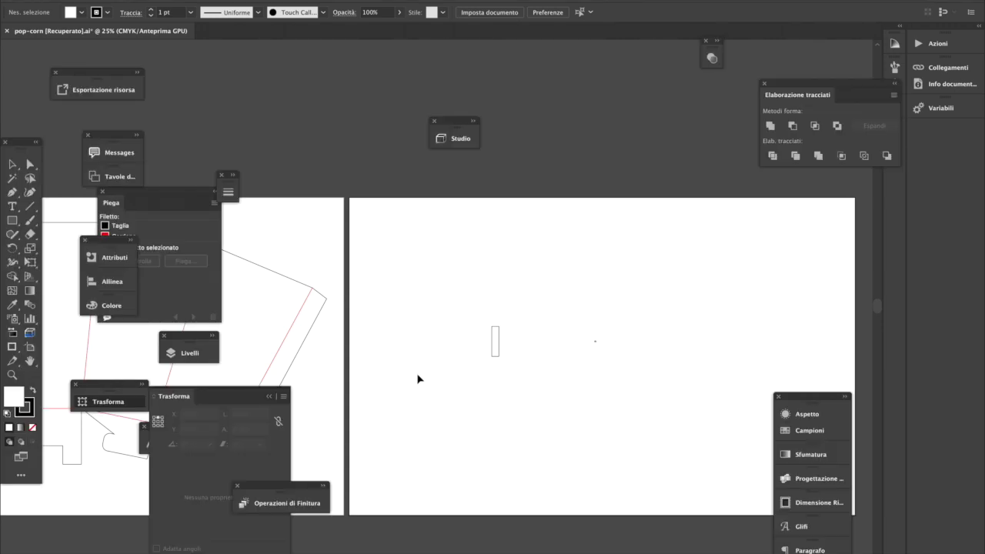
scroll(420, 382, "left", 6)
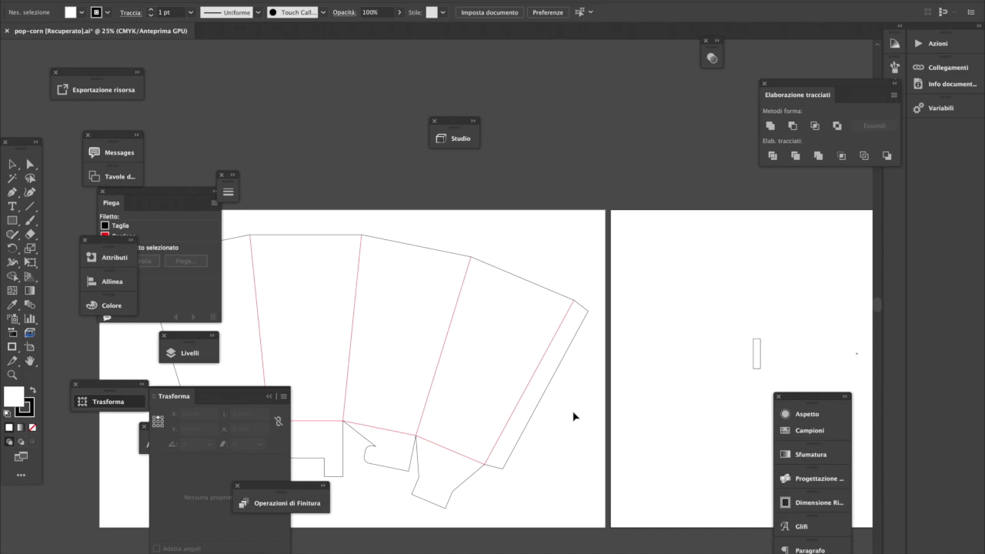
left_click(630, 431, "alt+super")
left_click_drag(477, 389, 574, 419)
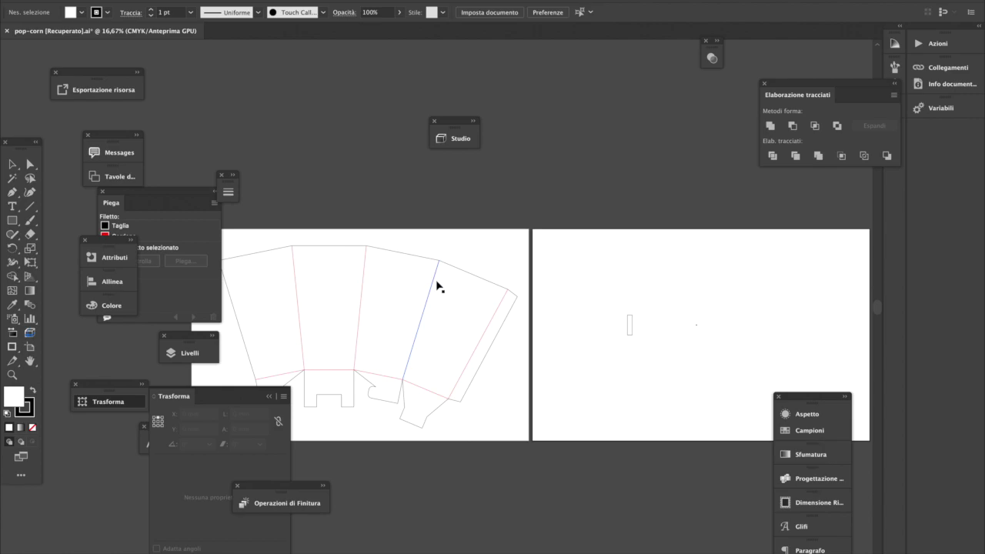
left_click_drag(338, 359, 447, 347)
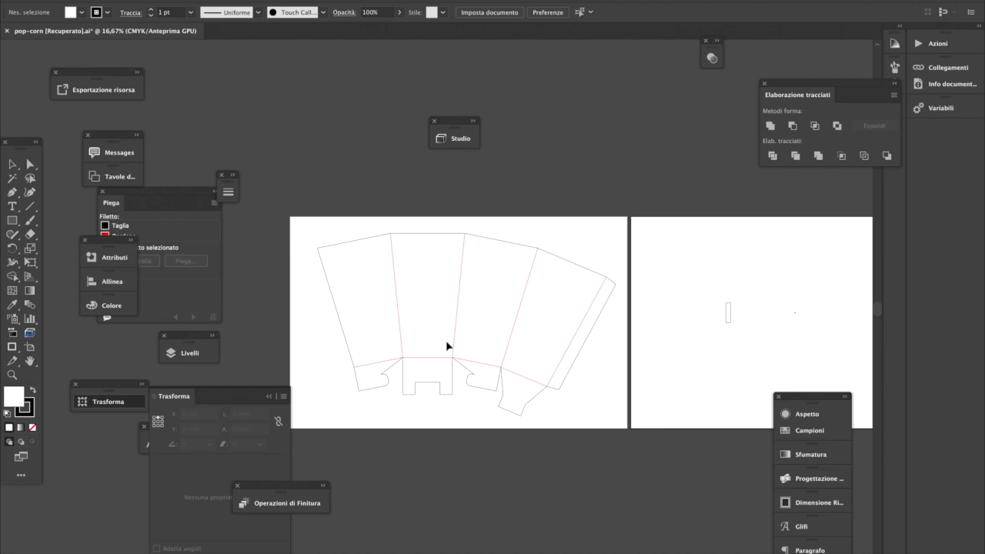
left_click(13, 164)
left_click_drag(695, 260, 760, 351)
left_click_drag(773, 302, 860, 335)
- Delete the emptied second artboard, Tavola disegno 2
left_click(29, 347)
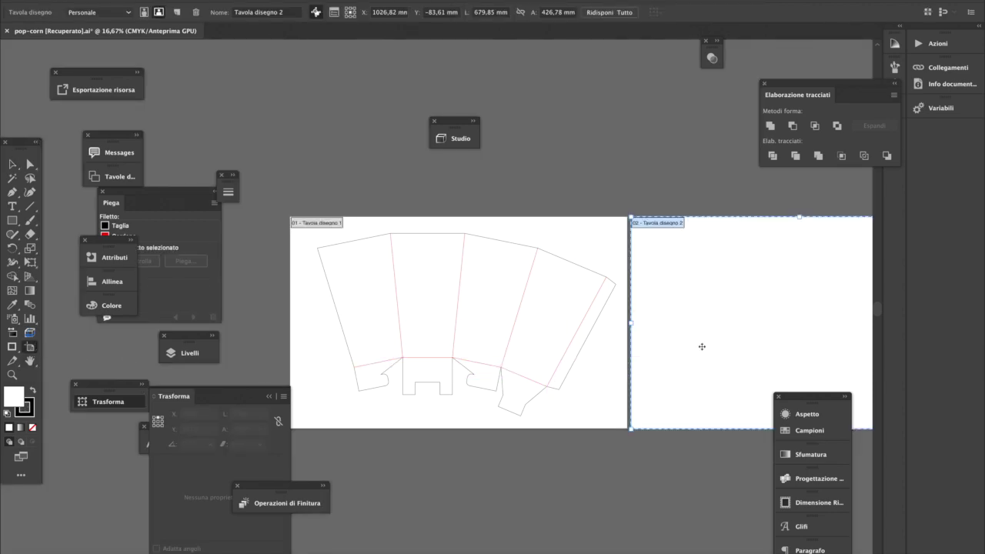
key("Delete")
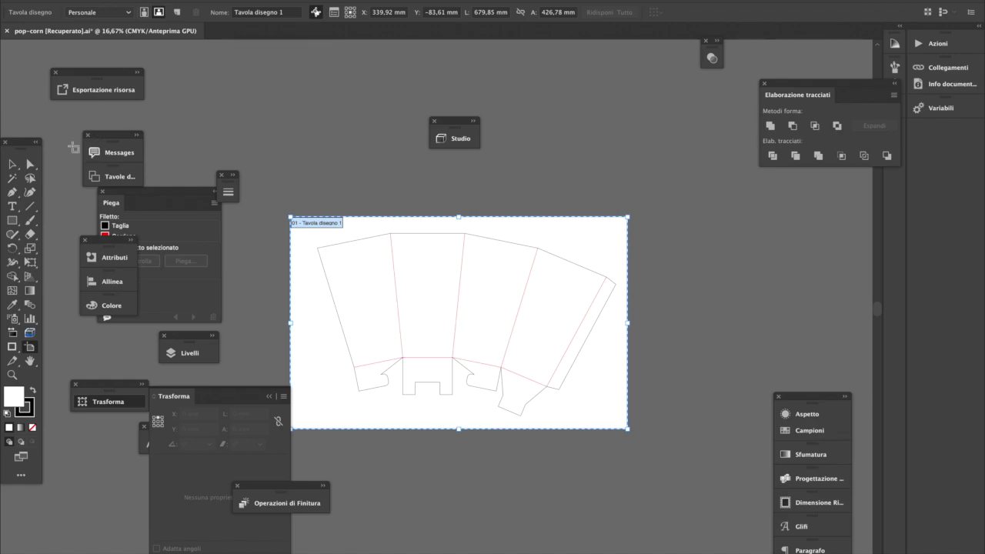
left_click(12, 164)
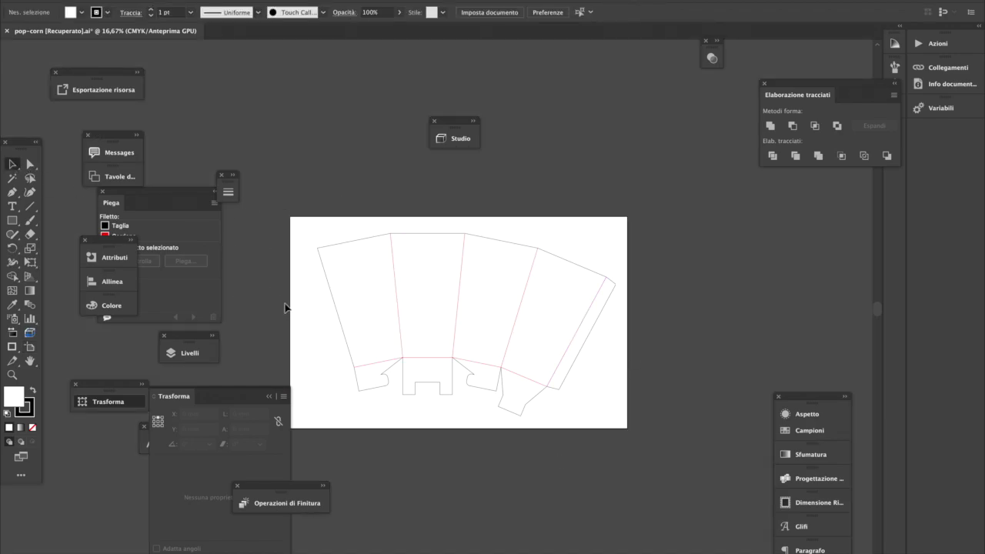
- Delete the popcorn box die-line from the remaining artboard and collapse the Transform panel
left_click_drag(290, 227, 652, 417)
key("Delete")
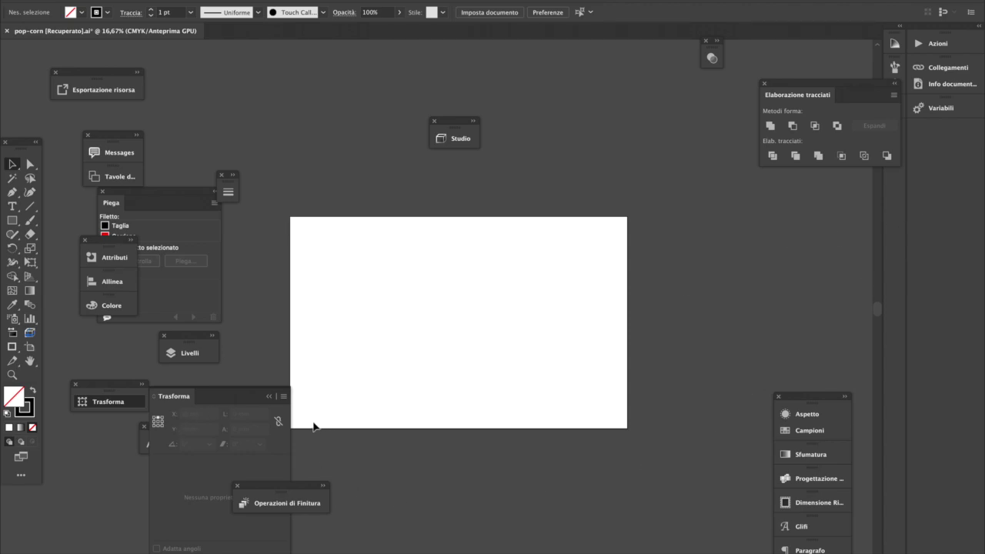
left_click(274, 397)
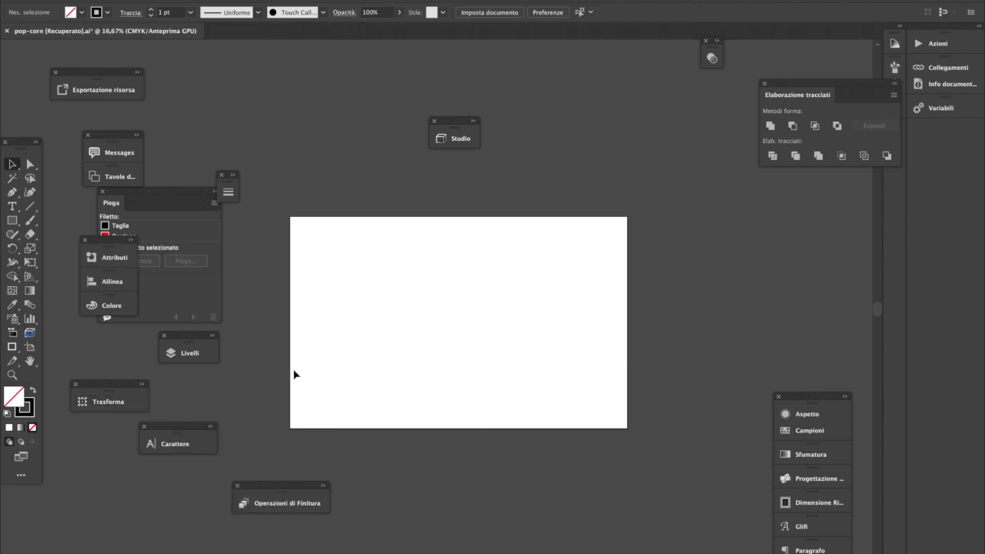
- Make the layer Livello 1 visible and unlocked, and move the Layers panel clear of the artboard
left_click(196, 355)
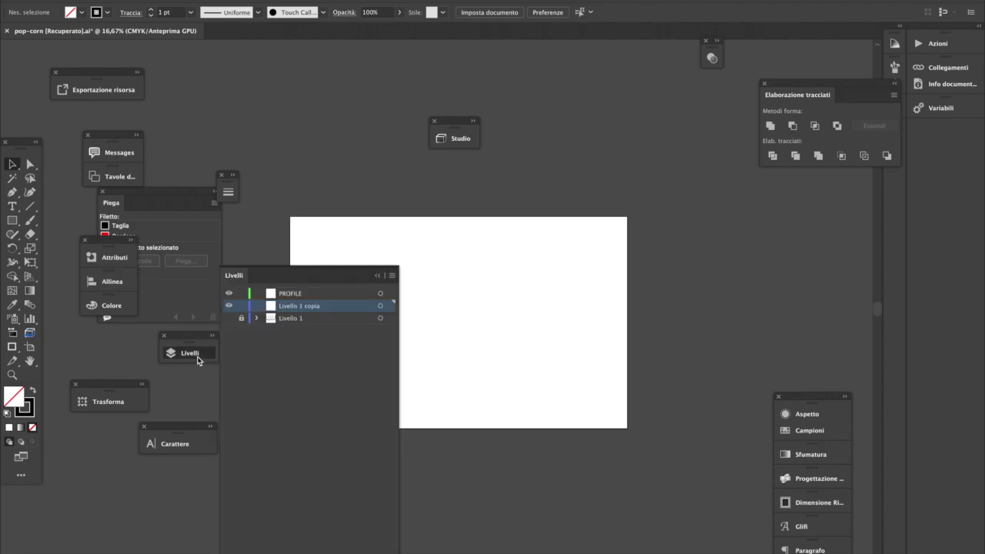
left_click(228, 317)
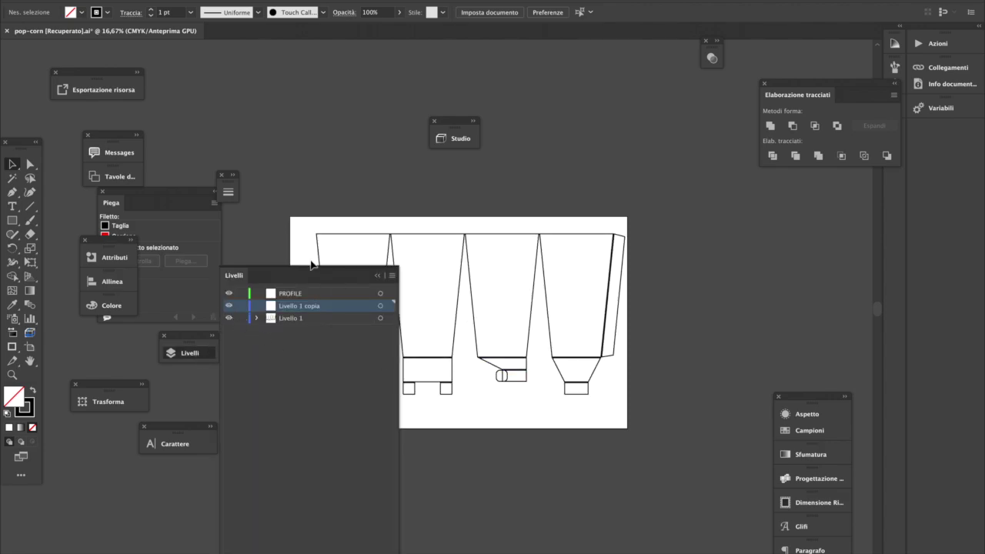
left_click_drag(336, 277, 187, 285)
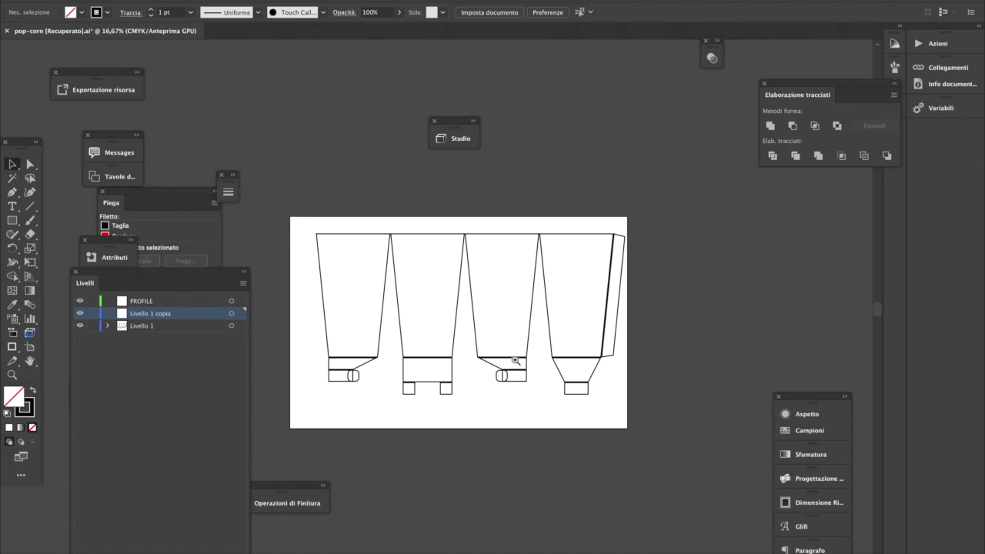
- Move the Studio and Pathfinder panels away from the box panel drawings
scroll(482, 372, "up", 2)
left_click_drag(389, 332, 579, 377)
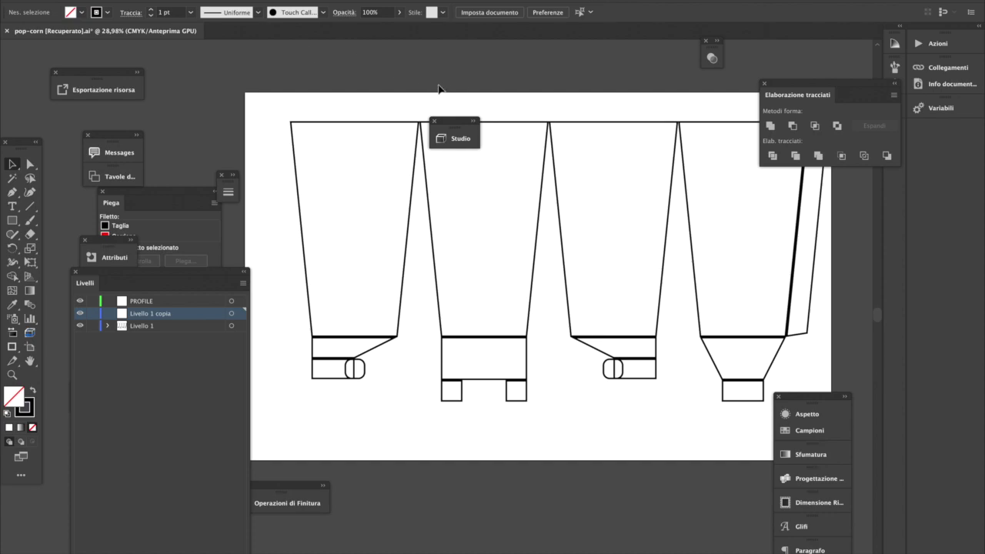
left_click_drag(454, 125, 194, 94)
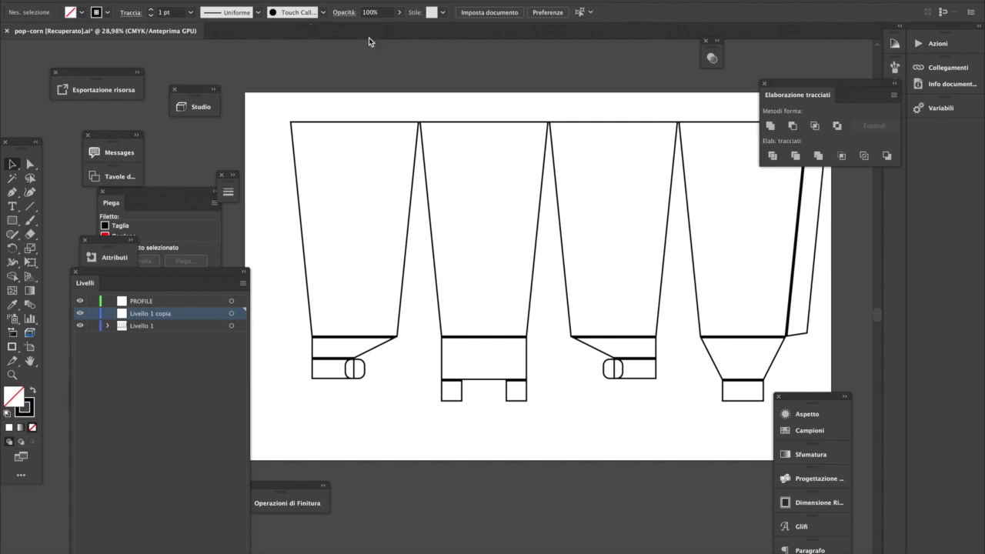
mouse_move(534, 214)
left_mouse_down()
mouse_move(472, 276)
mouse_move(468, 209)
left_mouse_up()
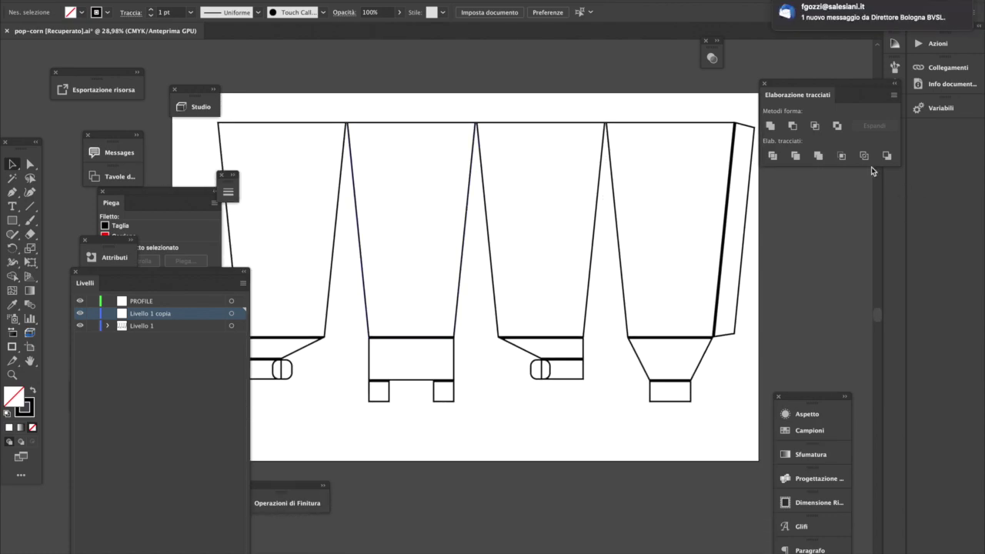
left_click_drag(788, 84, 797, 45)
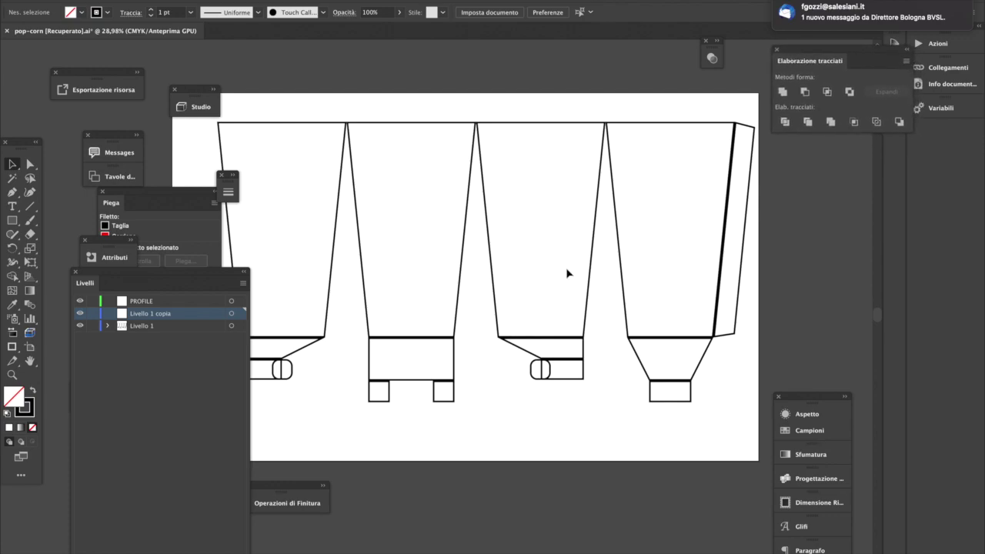
- Delete all the box panel shapes on the layer Livello 1
scroll(587, 288, "left", 5)
left_click_drag(592, 283, 606, 275)
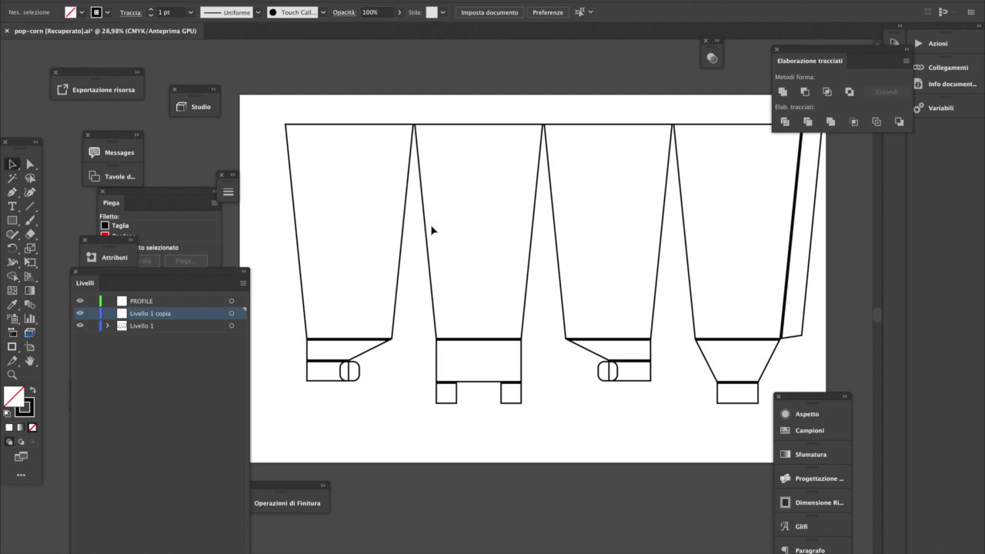
mouse_move(260, 98)
left_mouse_down()
mouse_move(345, 182)
mouse_move(862, 422)
mouse_move(819, 418)
left_mouse_up()
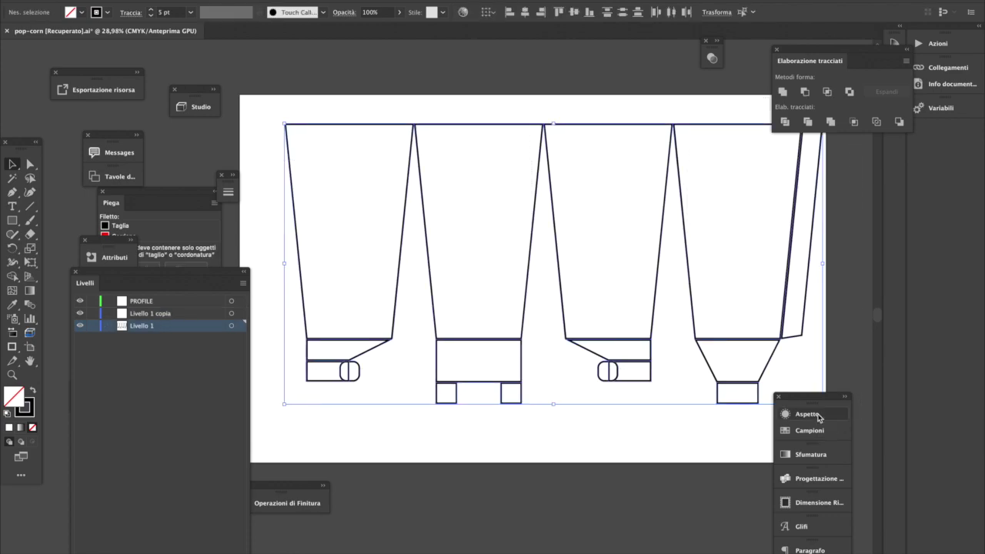
key("Delete")
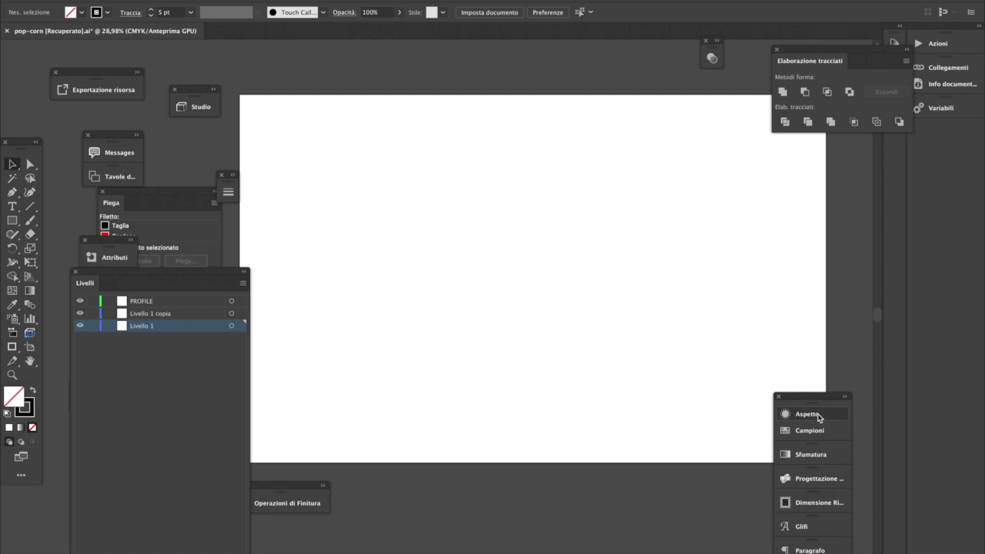
- Draw an upright rectangle about 190 by 291 mm on the artboard and place the opened Stroke panel beside it
left_click(13, 223)
mouse_move(289, 152)
left_mouse_down()
mouse_move(421, 374)
mouse_move(454, 402)
left_mouse_up()
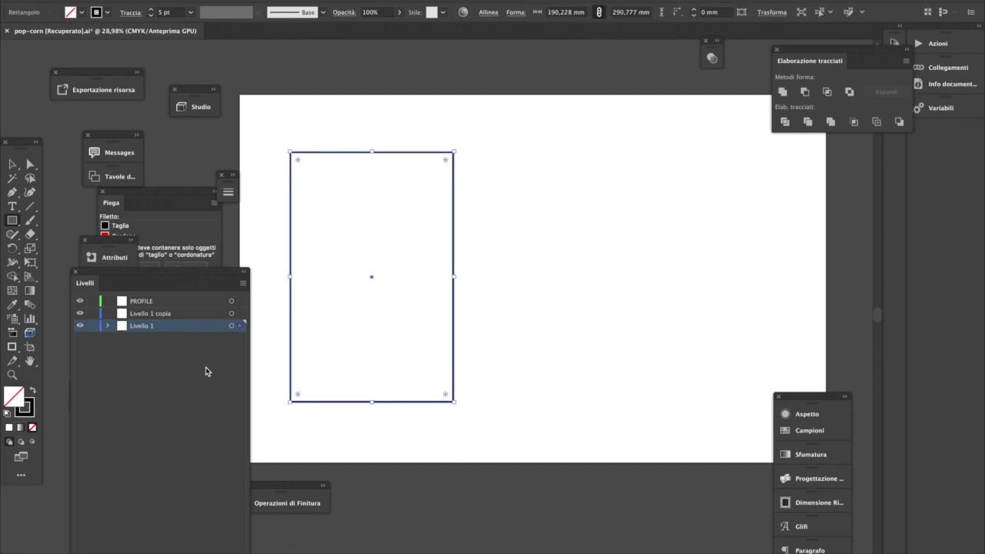
left_click(227, 192)
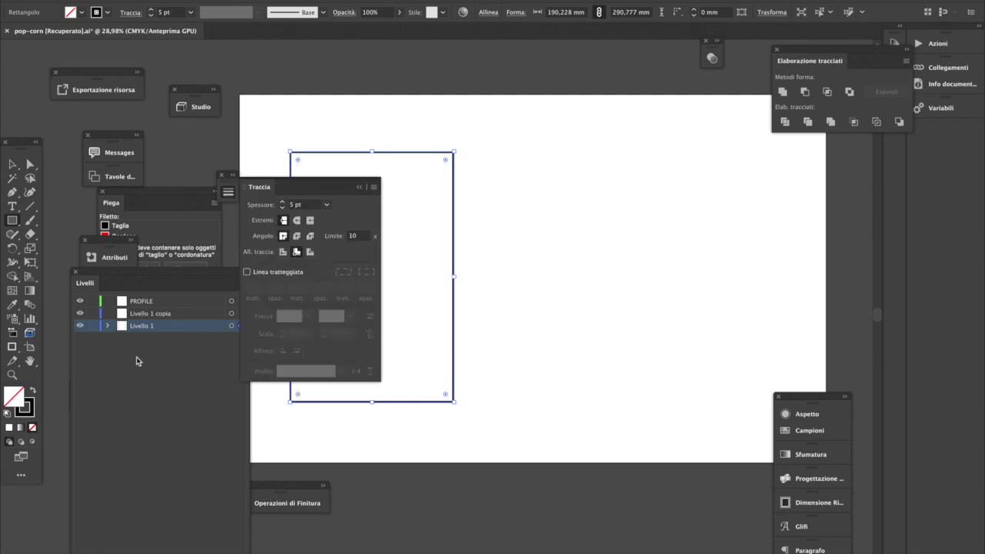
left_click_drag(301, 187, 684, 192)
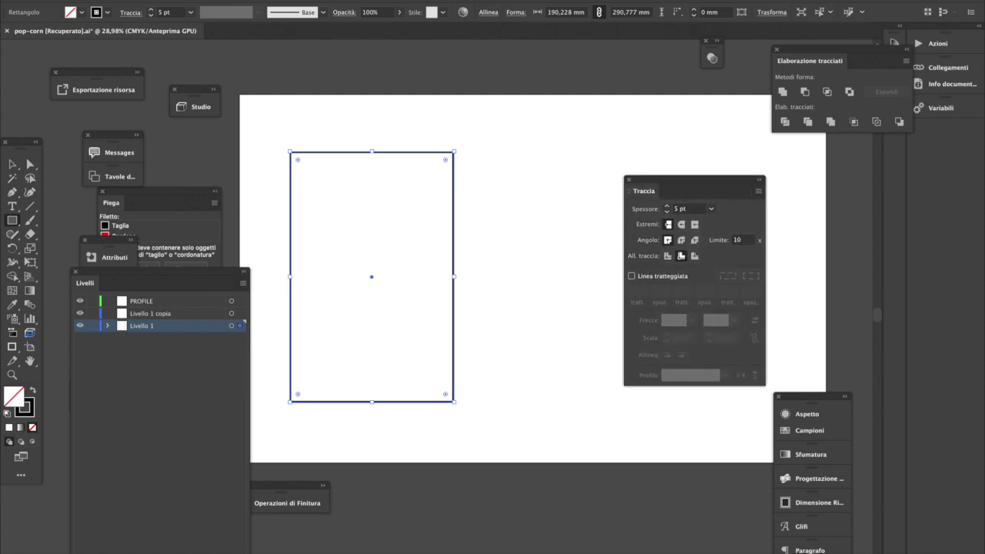
- Increase the rectangle's stroke weight to 19 pt
left_click(152, 10)
left_click(151, 9)
left_click(152, 9)
left_click(152, 9)
left_click(152, 9)
left_click(151, 9)
left_click(151, 9)
left_click(151, 9)
left_click(152, 9)
left_click(151, 9)
left_click(151, 9)
left_click(152, 9)
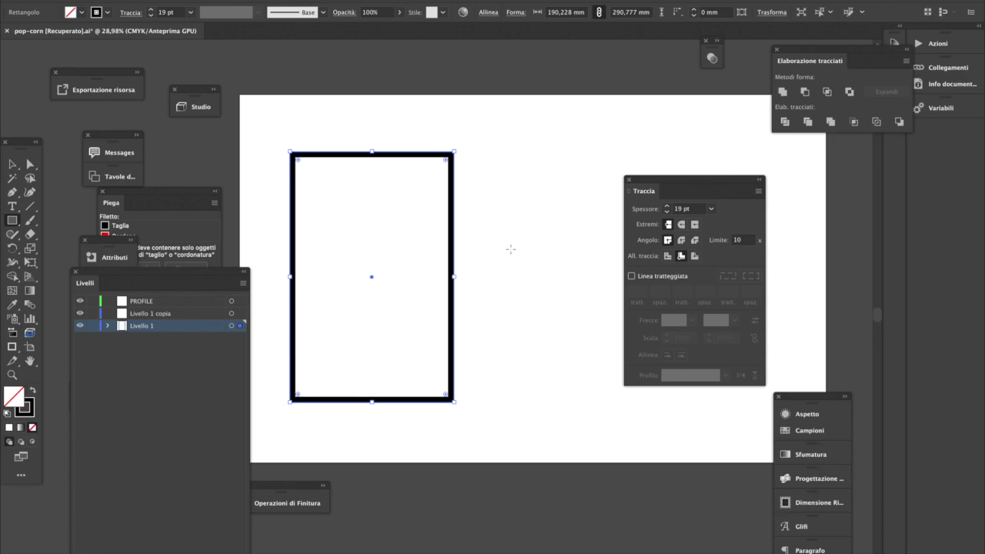
- Swap the rectangle's fill and stroke and swap them back, and move the rectangle nearer the artboard's upper edge
left_click(33, 391)
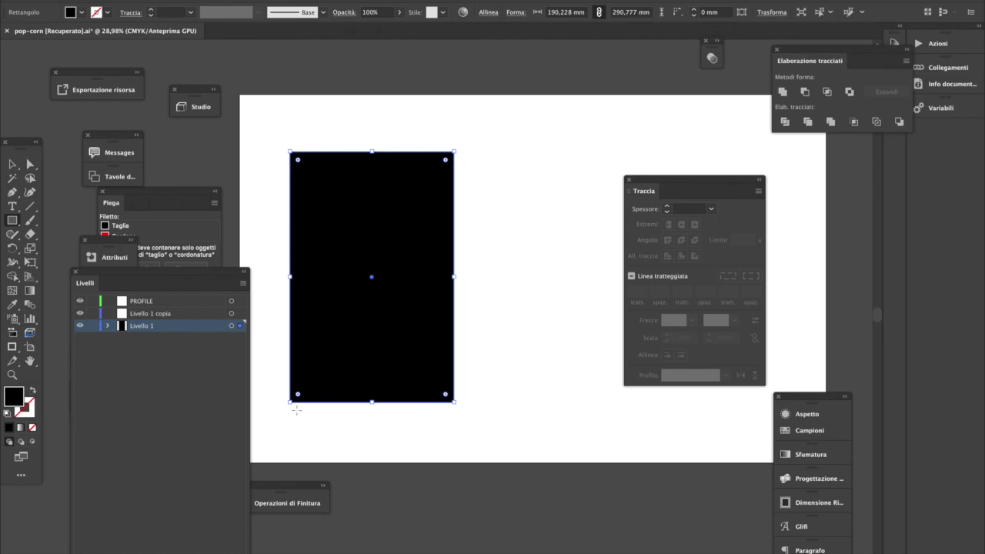
key("shift+x")
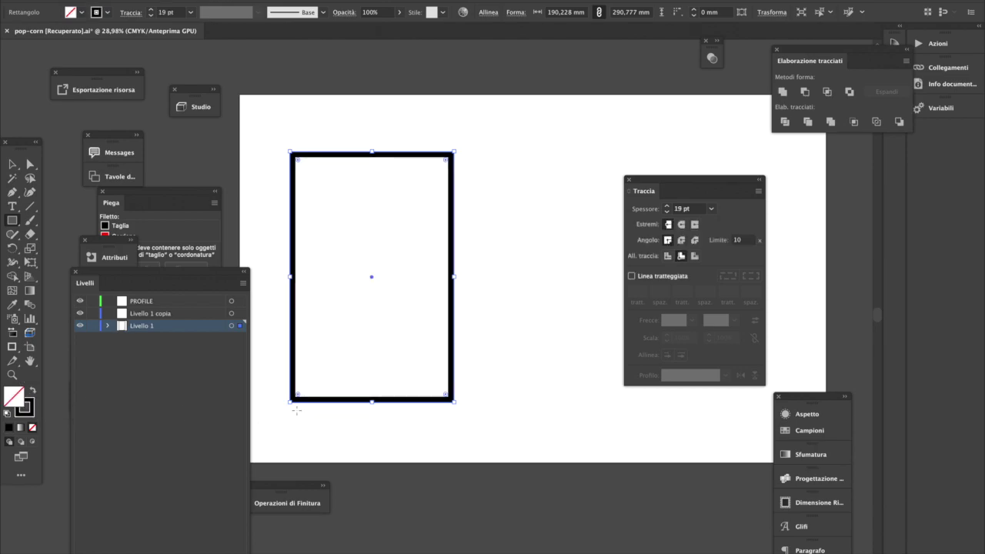
left_click(12, 164)
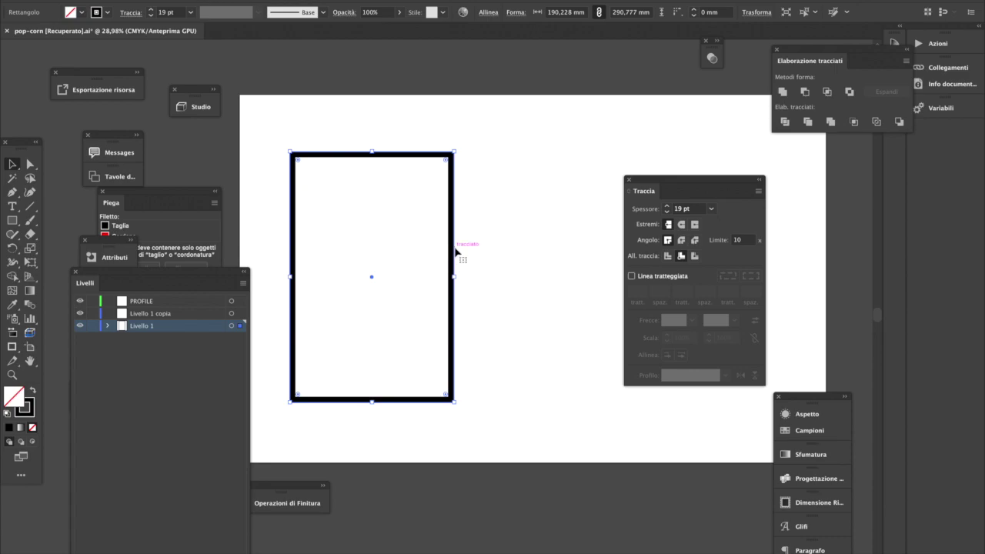
left_click_drag(453, 257, 456, 224)
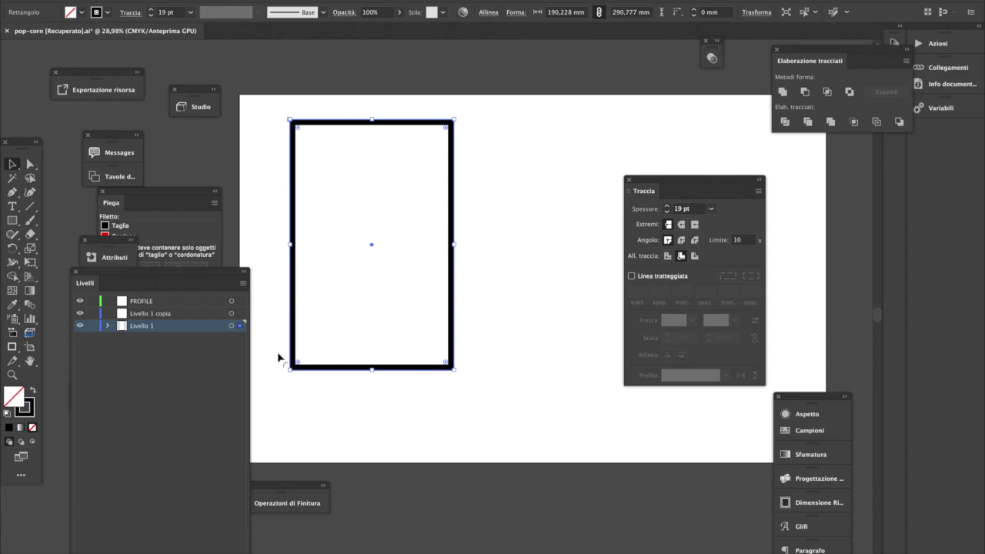
- Set the rectangle's height to 250 mm and its width to 100 mm
left_click(244, 272)
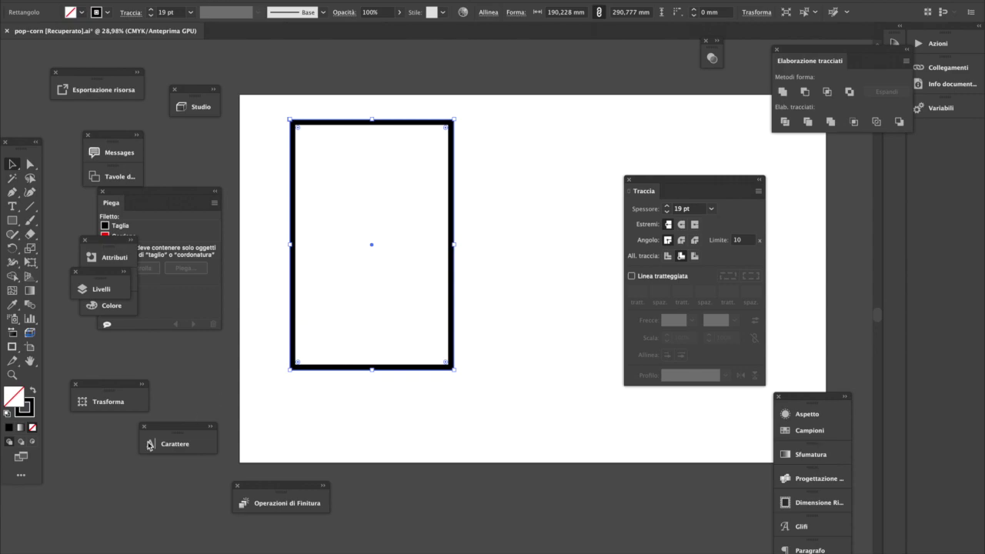
left_click(125, 408)
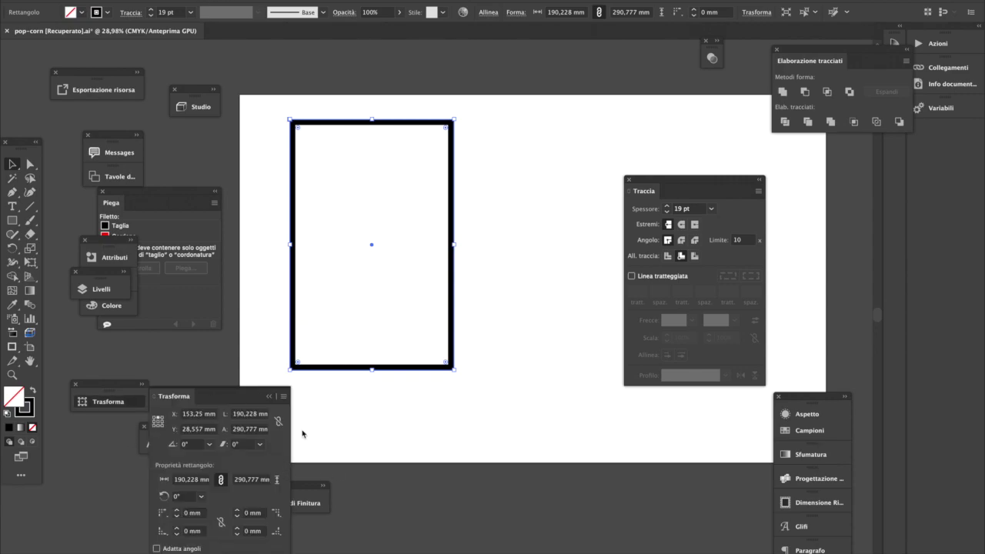
left_click(237, 430)
type("250")
key("Return")
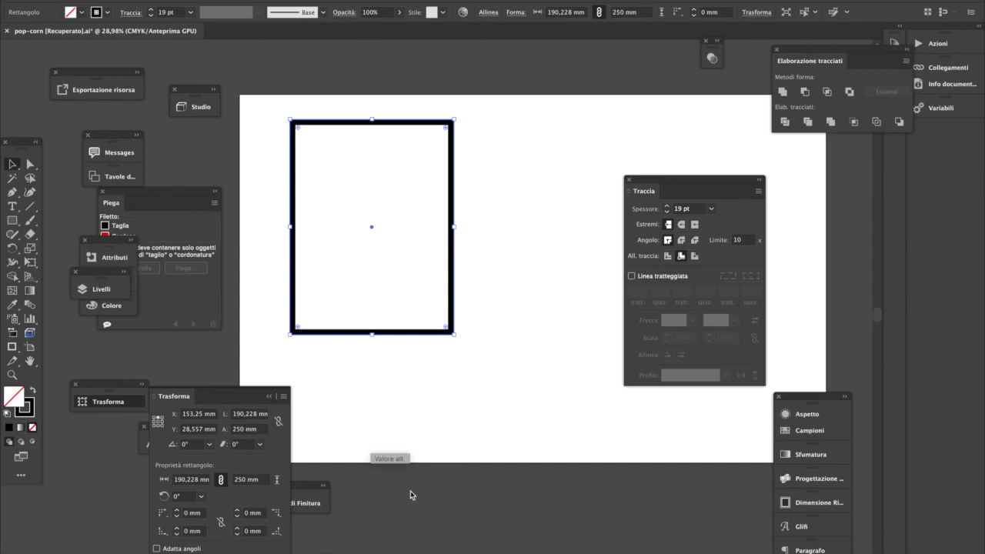
left_click(234, 418)
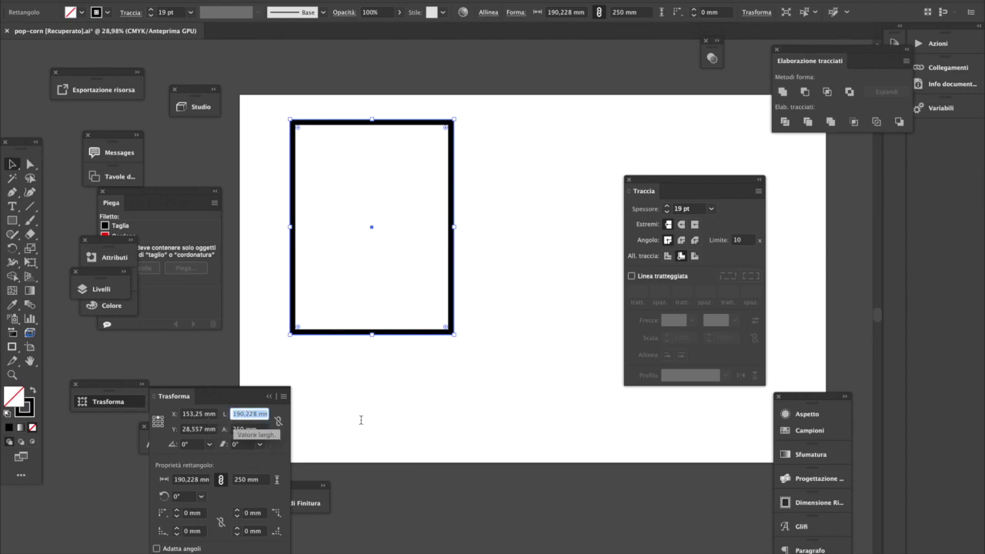
type("100")
key("Return")
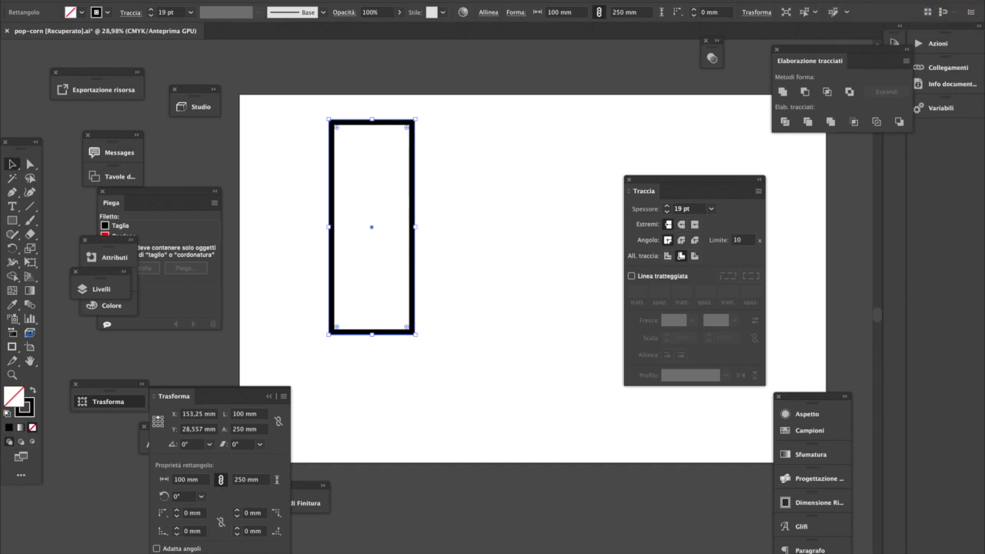
- Copy the rectangle and paste the duplicate in front of the original
left_click(123, 1)
left_click(125, 31)
left_click(123, 2)
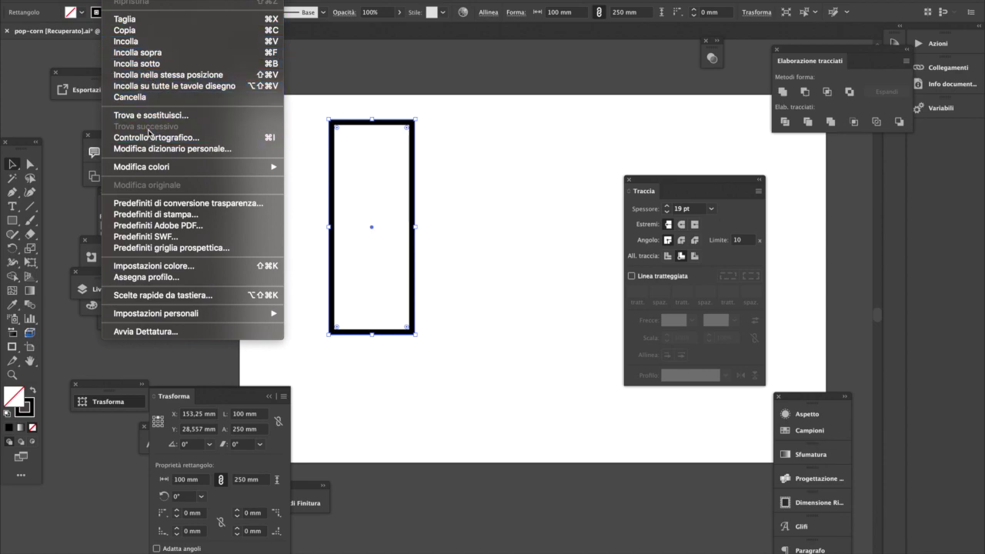
left_click(150, 54)
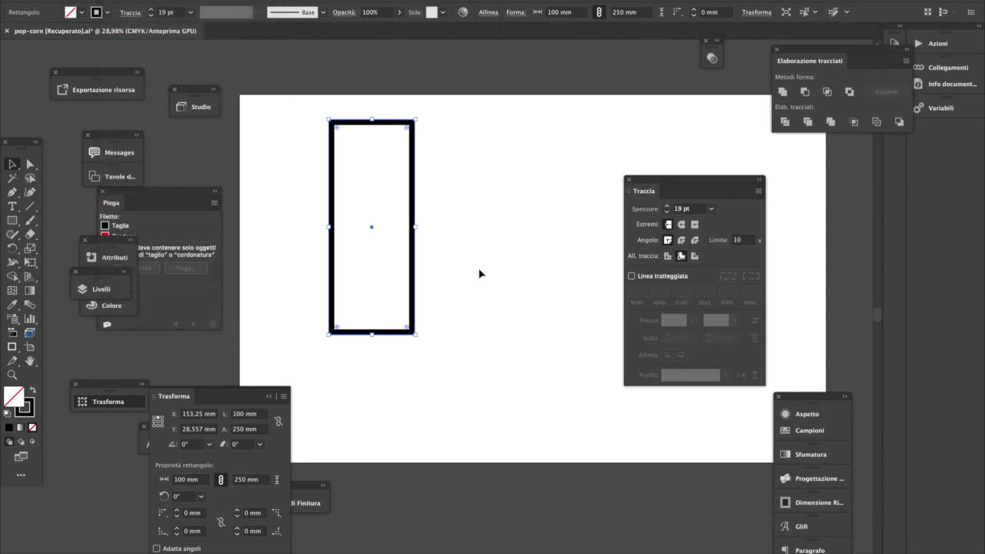
- Set the width of the duplicate rectangle to 150 mm
left_click(262, 414)
type("15")
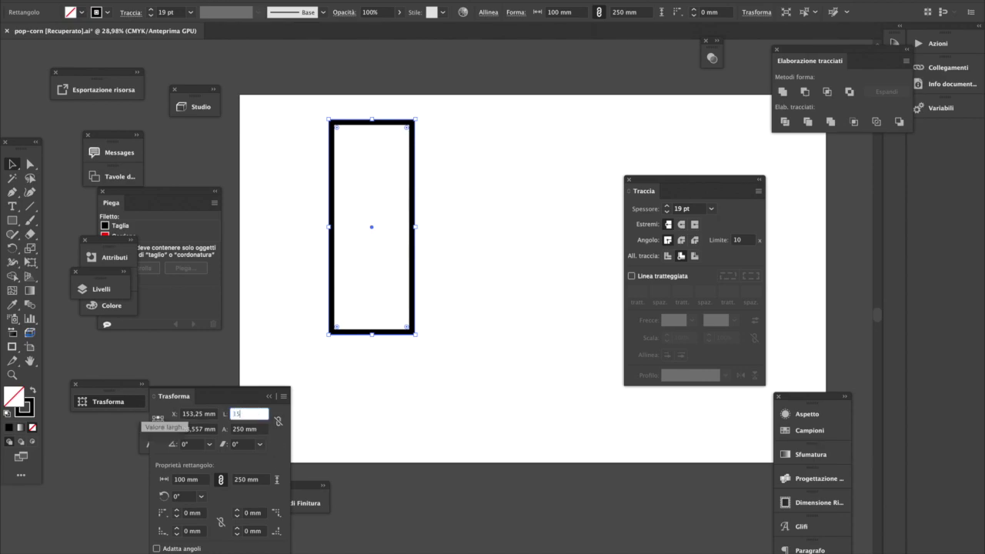
type("0")
key("Return")
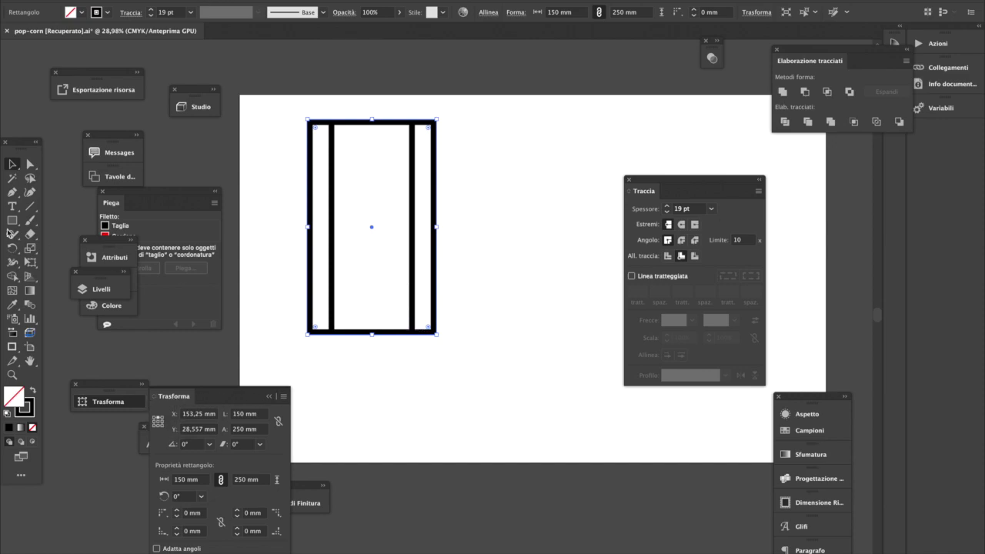
- Move the upper-left anchor point of the 100 mm rectangle onto the upper-left corner of the 150 mm rectangle
left_click(30, 164)
left_click(536, 158)
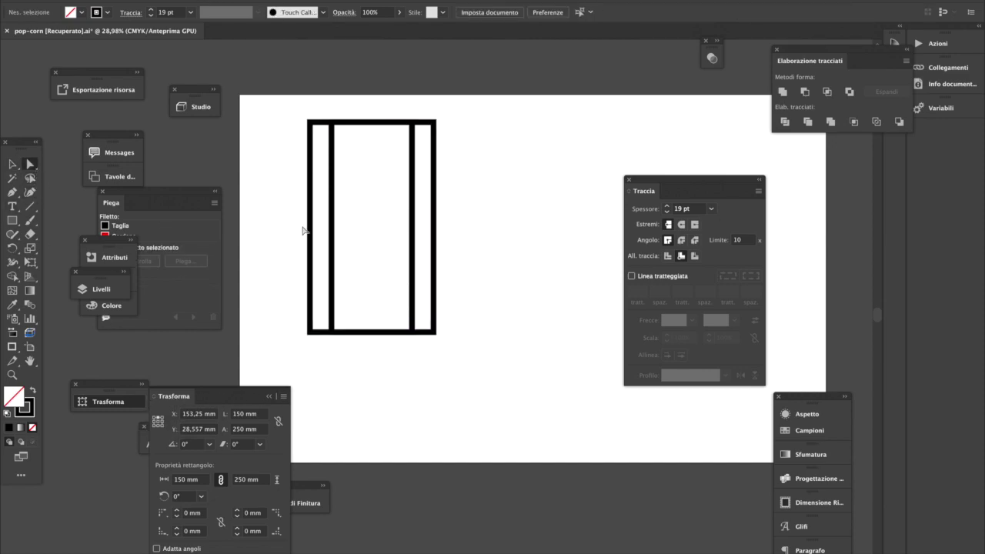
left_click(339, 175)
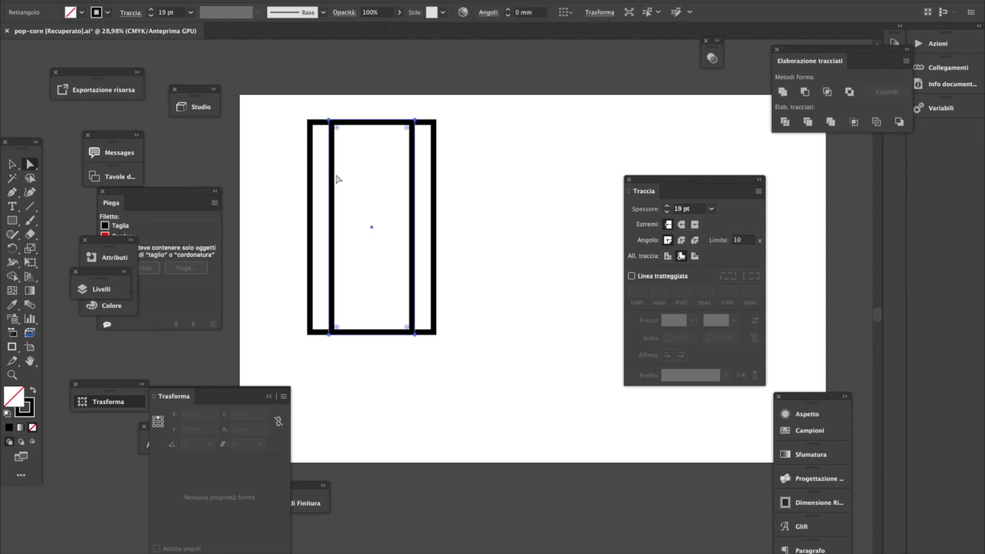
left_click(334, 93)
left_click_drag(329, 120, 308, 121)
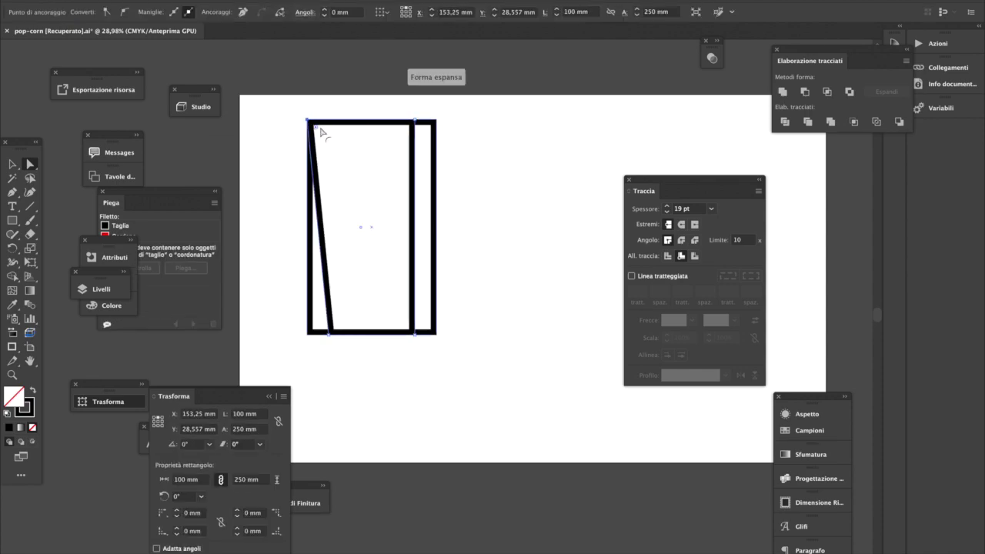
- Check the Snap to Point option and move the inner shape's upper-right anchor point onto the wide rectangle's upper-right corner
left_click(416, 100)
left_click(415, 121)
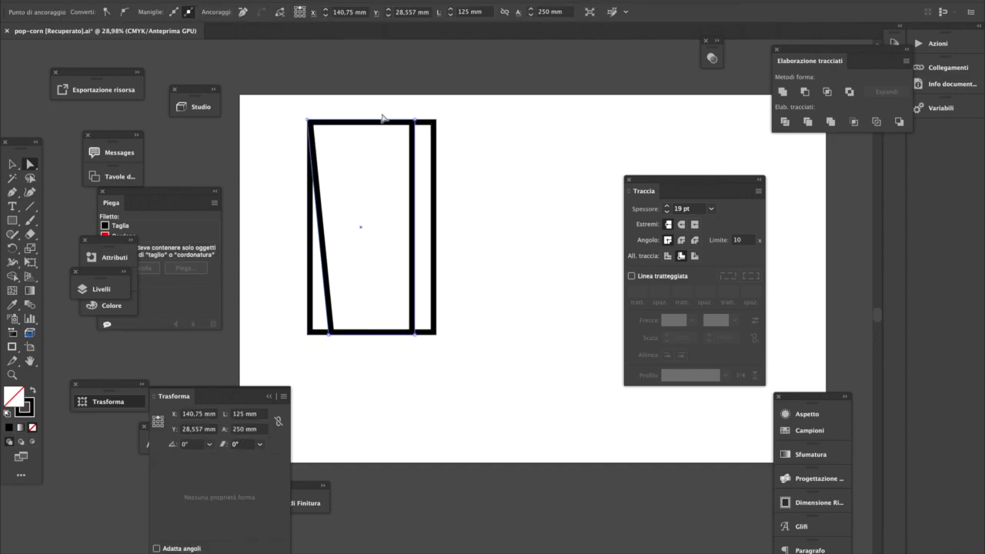
left_click(327, 2)
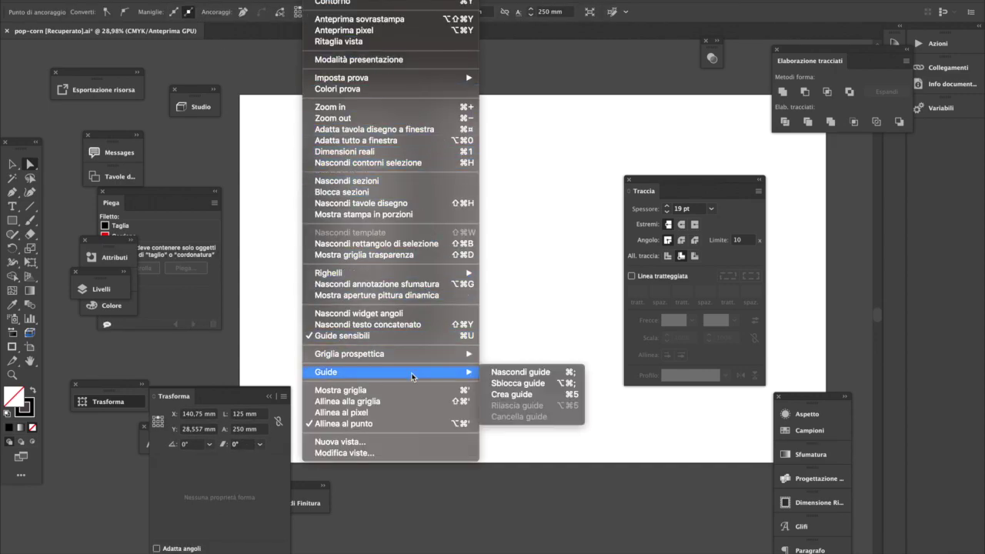
left_click(350, 429)
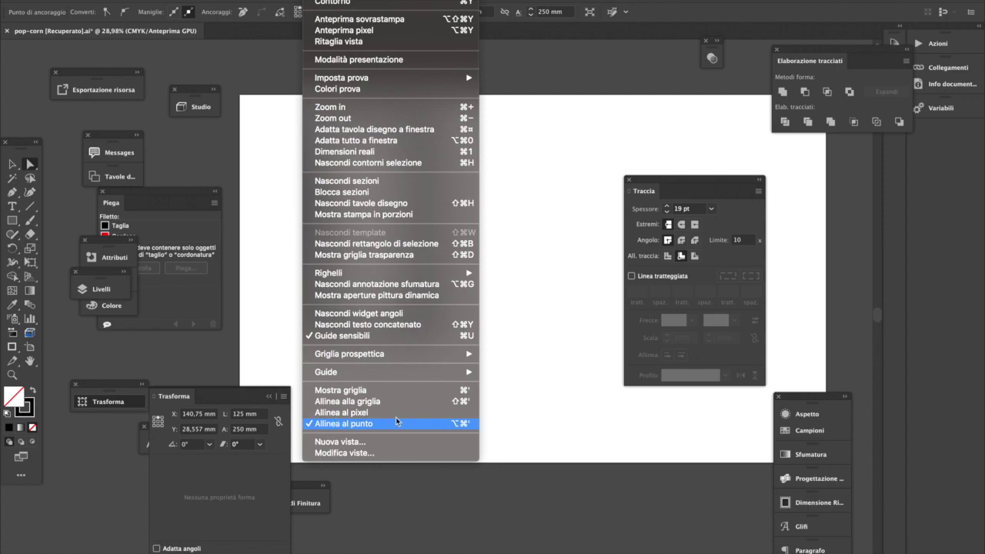
left_click_drag(418, 122, 436, 119)
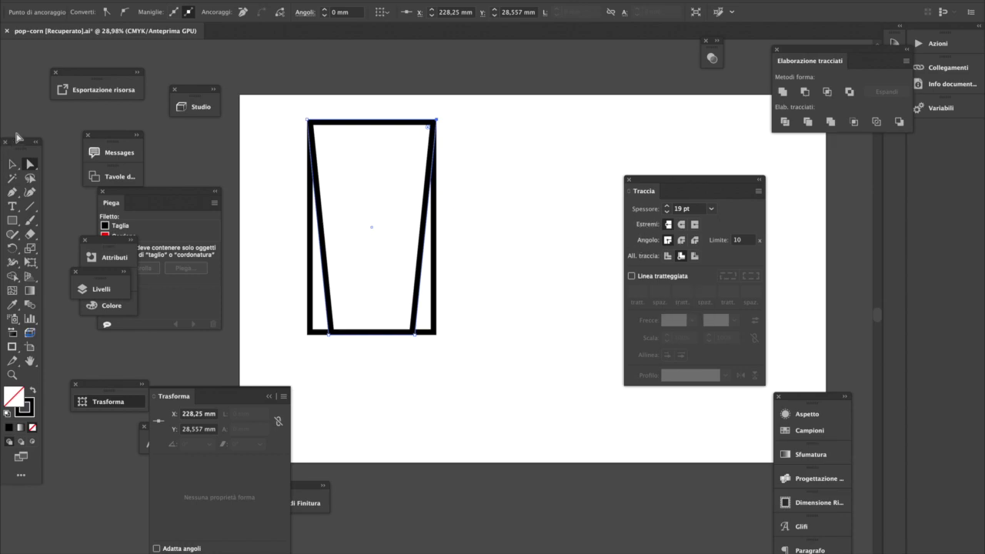
- Select the trapezoid and its enclosing rectangle and make a copy of them moved 150 mm horizontally
left_click(13, 164)
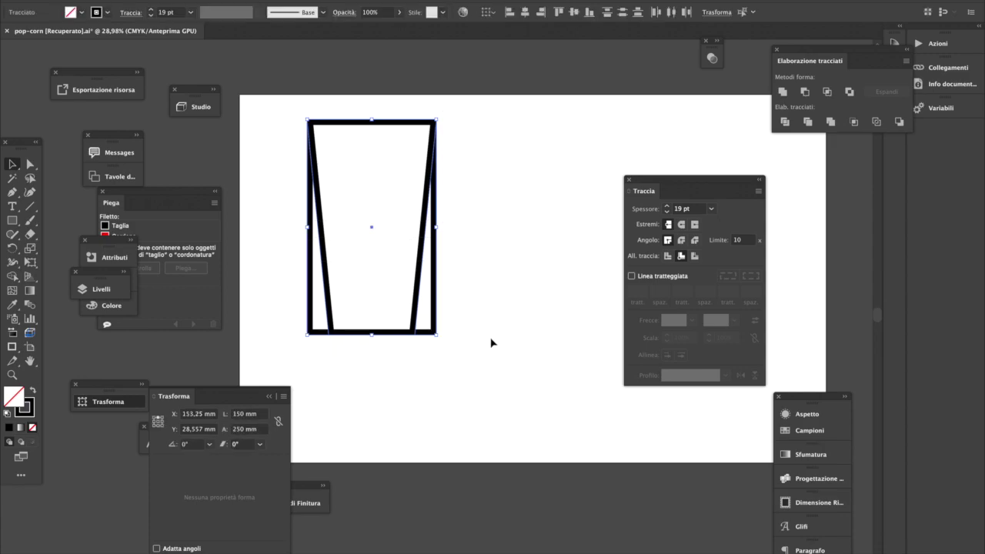
left_click(165, 1)
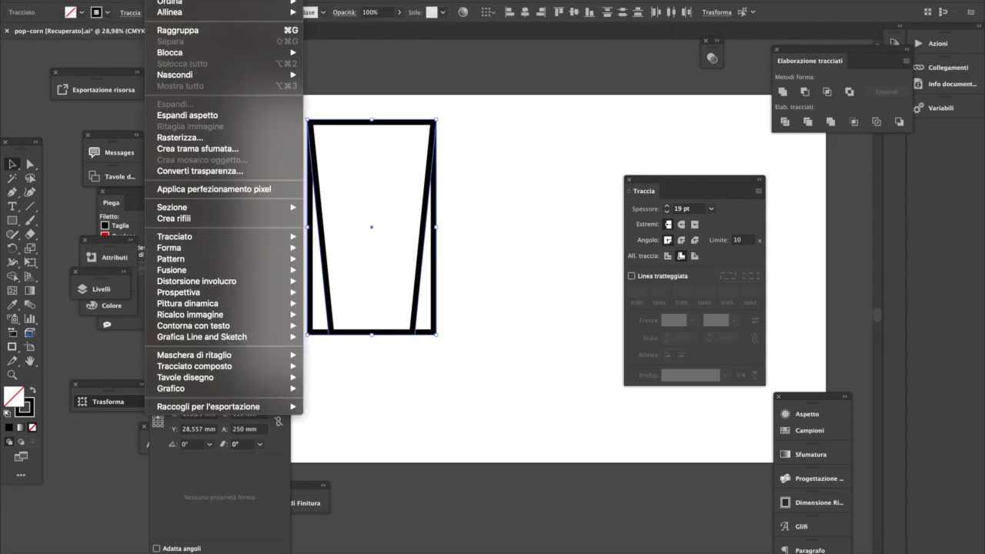
mouse_move(177, 1)
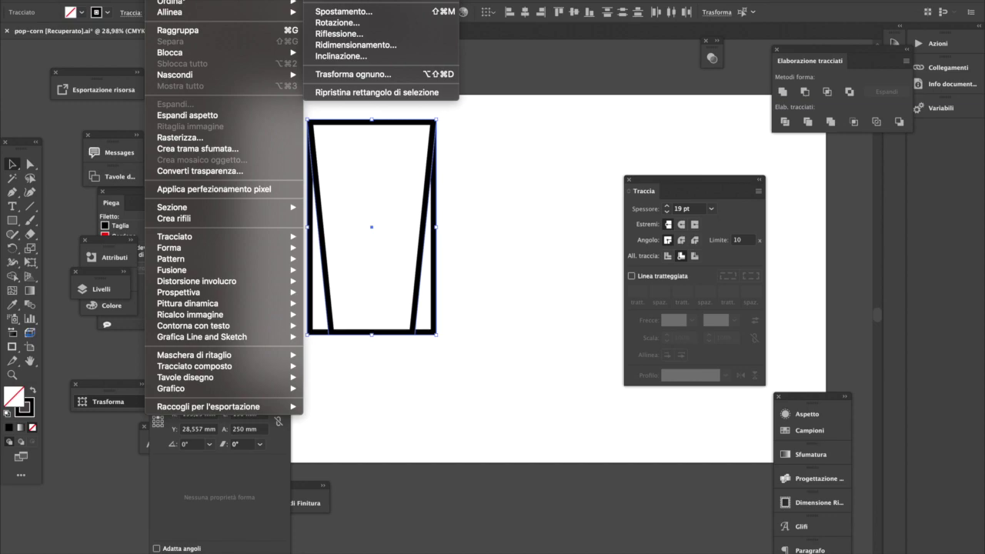
left_click(393, 12)
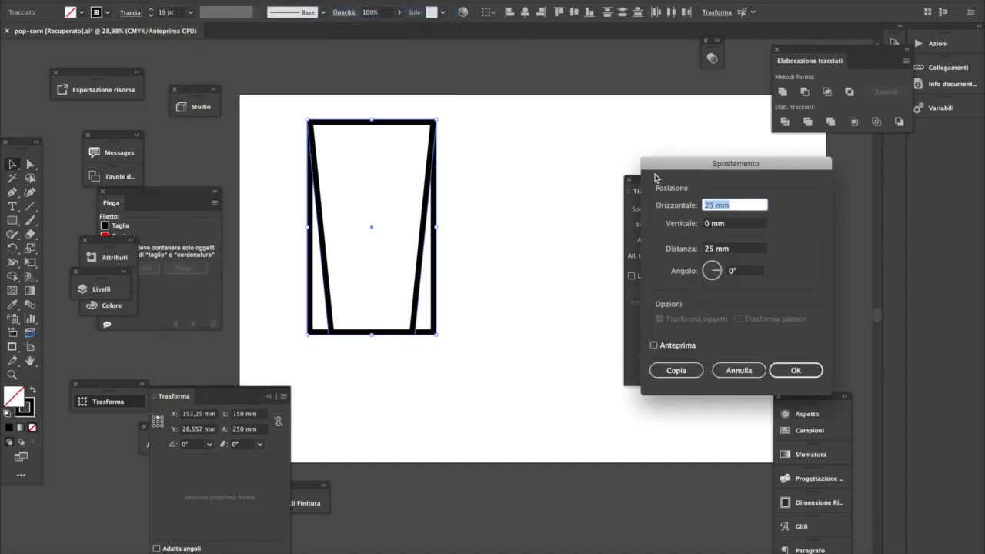
type("150")
left_click(675, 370)
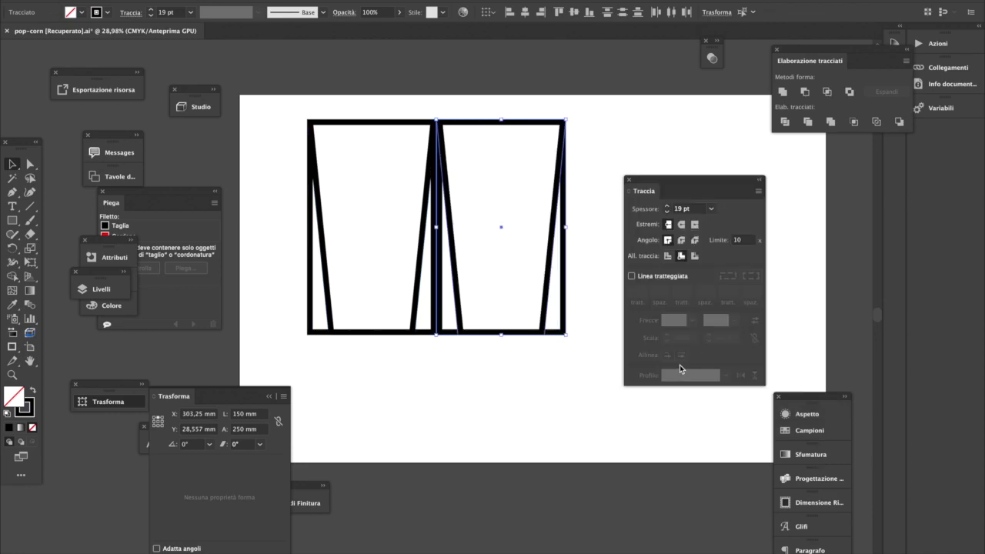
- Repeat the 150 mm copy twice for four panels, and repeat it with all panels selected to add a fifth
key("ctrl+d")
key("ctrl+d")
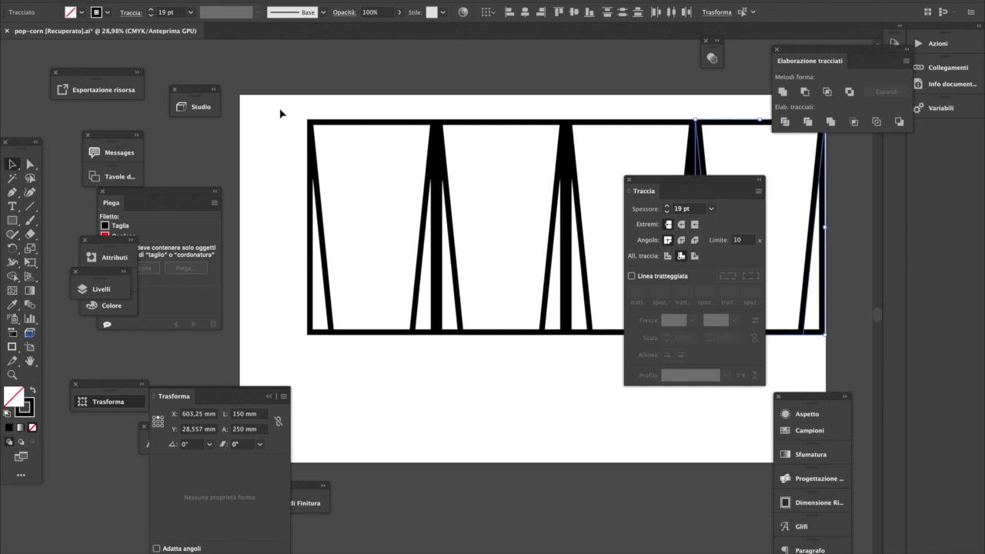
left_click_drag(281, 113, 818, 337)
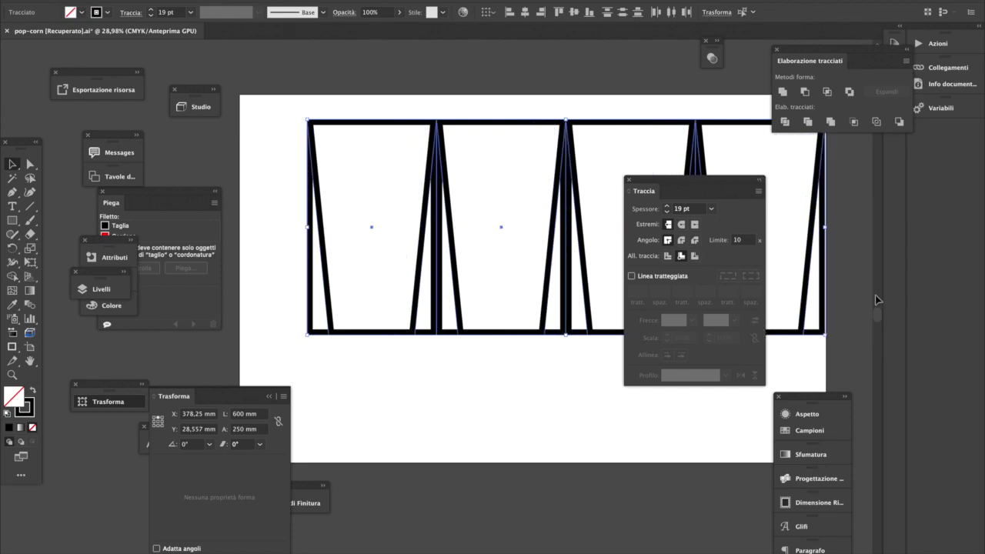
key("super+d")
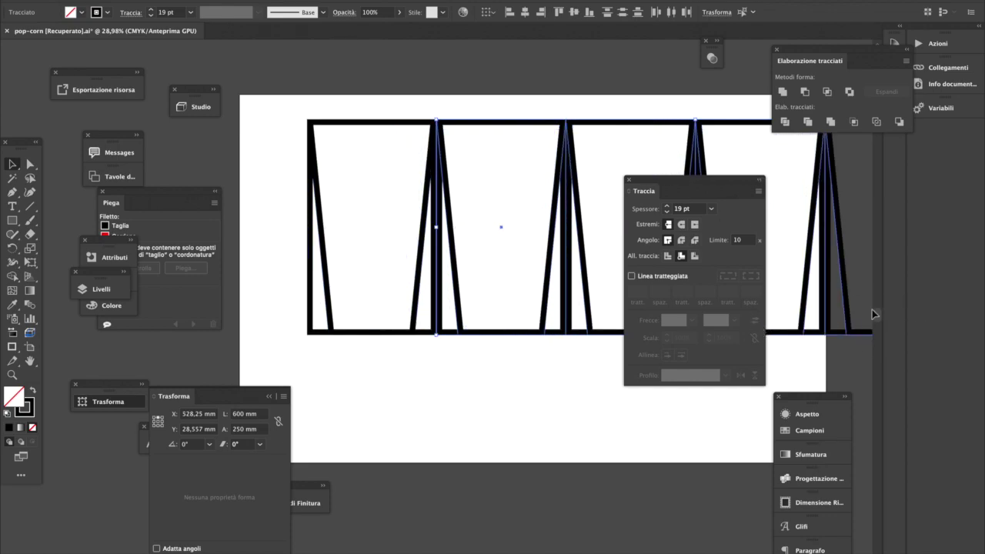
- Collapse the floating stroke settings and move all five box panels together to the artboard's left edge
left_click_drag(808, 327, 613, 386)
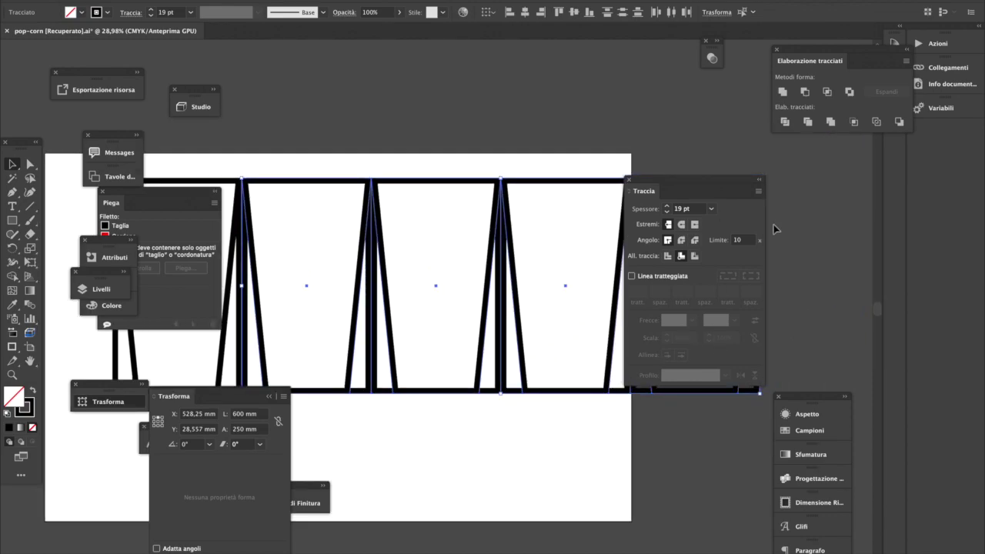
left_click(759, 181)
left_click_drag(579, 287, 677, 310)
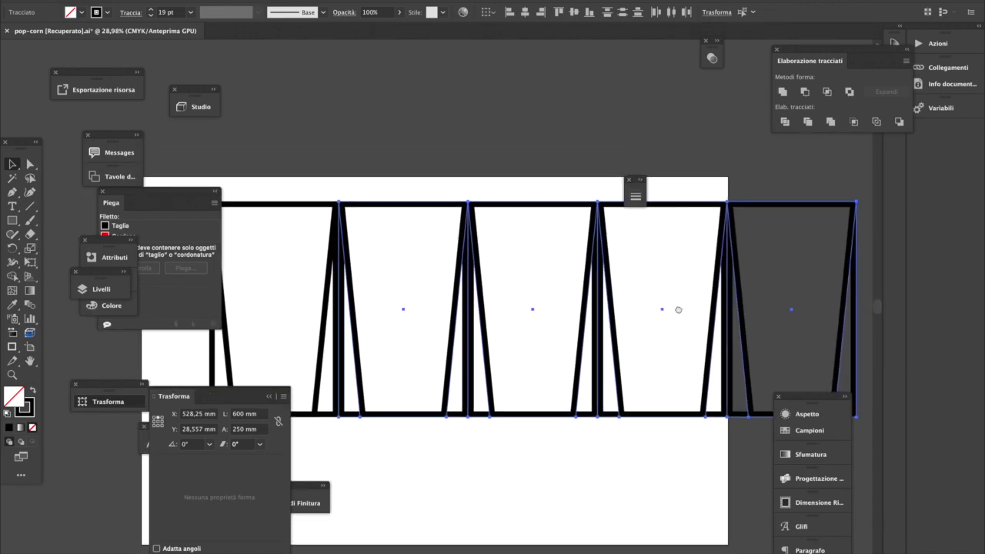
left_click(314, 414, "shift")
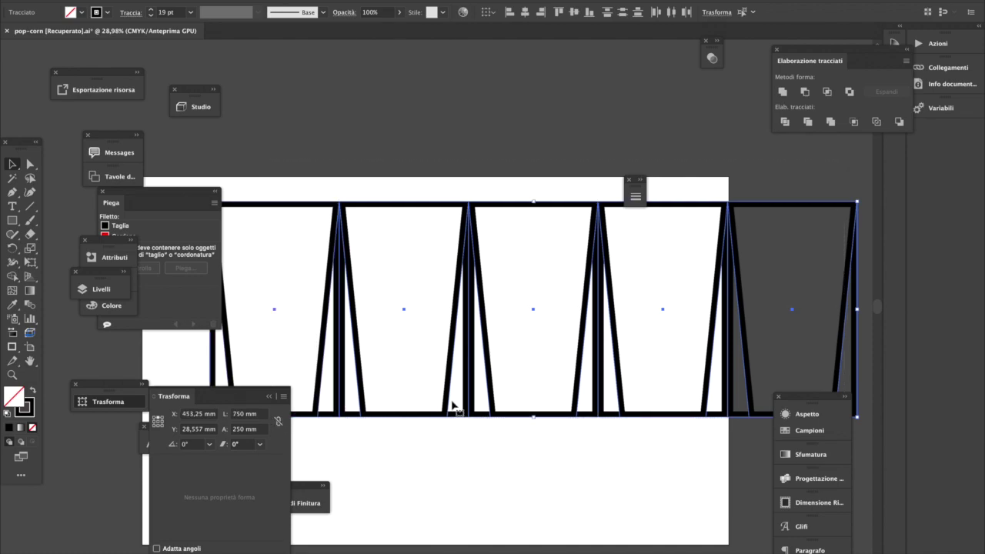
left_click_drag(462, 413, 568, 388)
left_click_drag(833, 292, 761, 291)
- Delete the enclosing rectangles around the first two trapezoids, including the overlapping duplicate
left_click(259, 363)
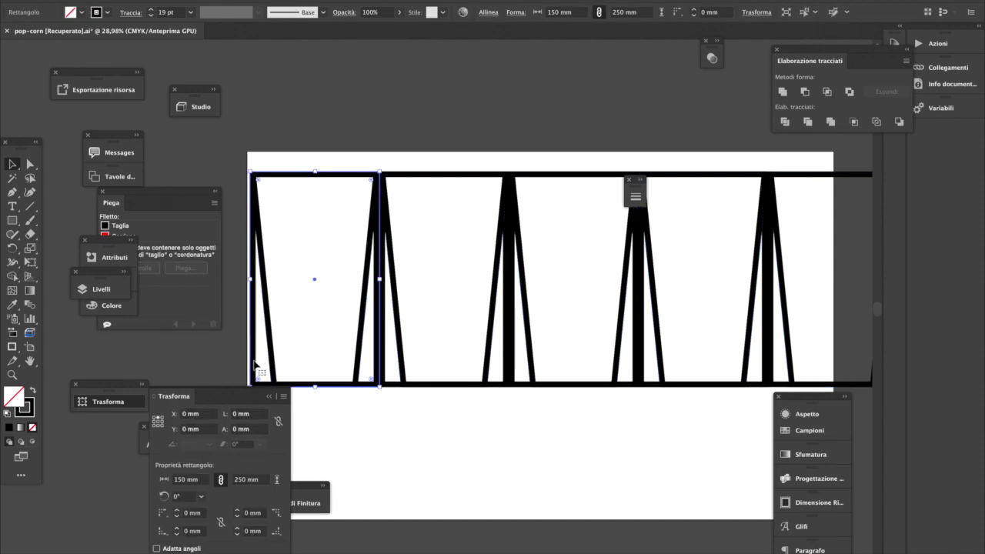
key("Delete")
left_click(385, 370)
key("Delete")
left_click(389, 375)
key("Delete")
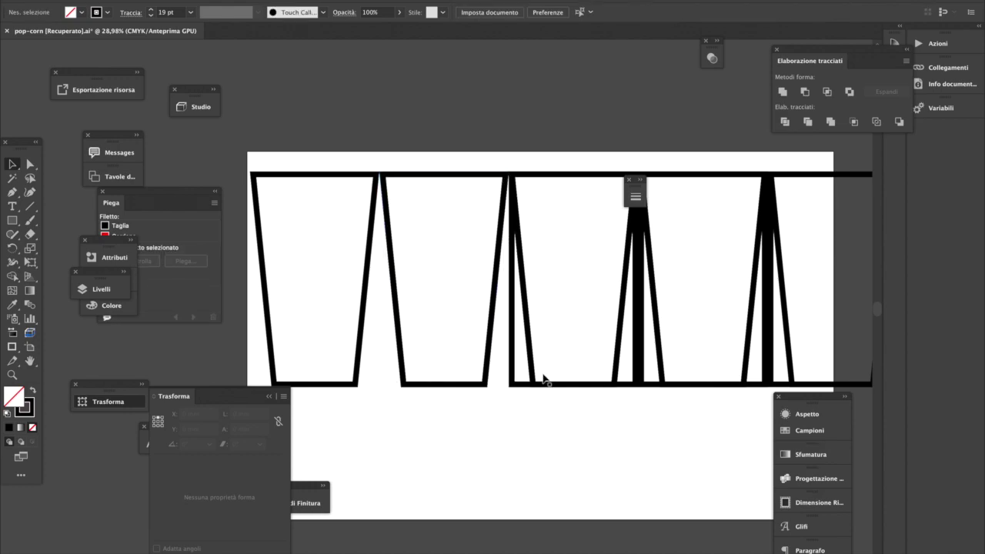
- Delete the overlapping enclosing rectangles around the third and fourth trapezoids
left_click(510, 377)
key("Delete")
left_click(515, 385)
key("Delete")
left_click(641, 379)
key("Delete")
left_click(645, 380)
key("Delete")
- Delete the trapezoid inside the fifth panel, keeping its enclosing rectangle
scroll(717, 368, "right", 3)
left_click(716, 369)
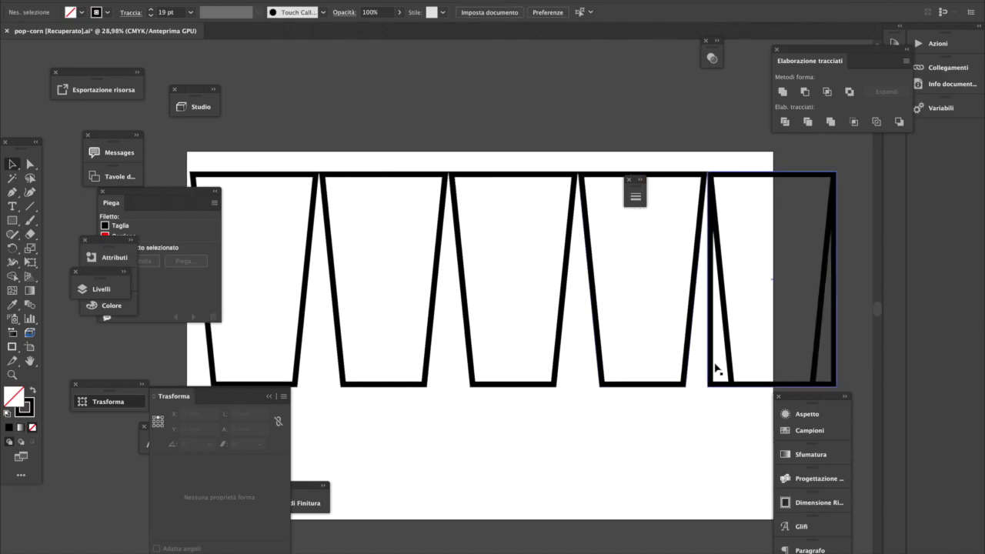
scroll(715, 370, "right", 3)
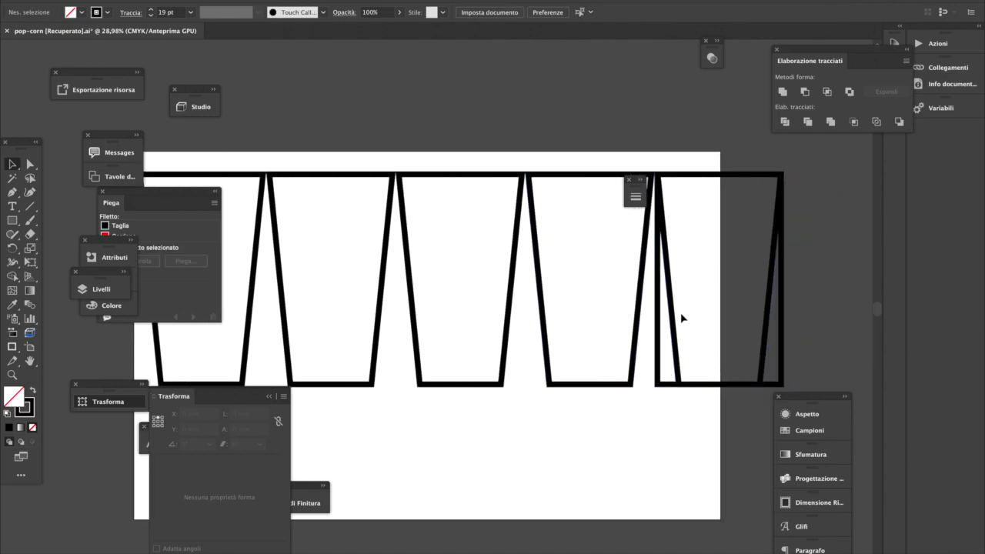
left_click(674, 334)
key("Delete")
left_click(659, 378)
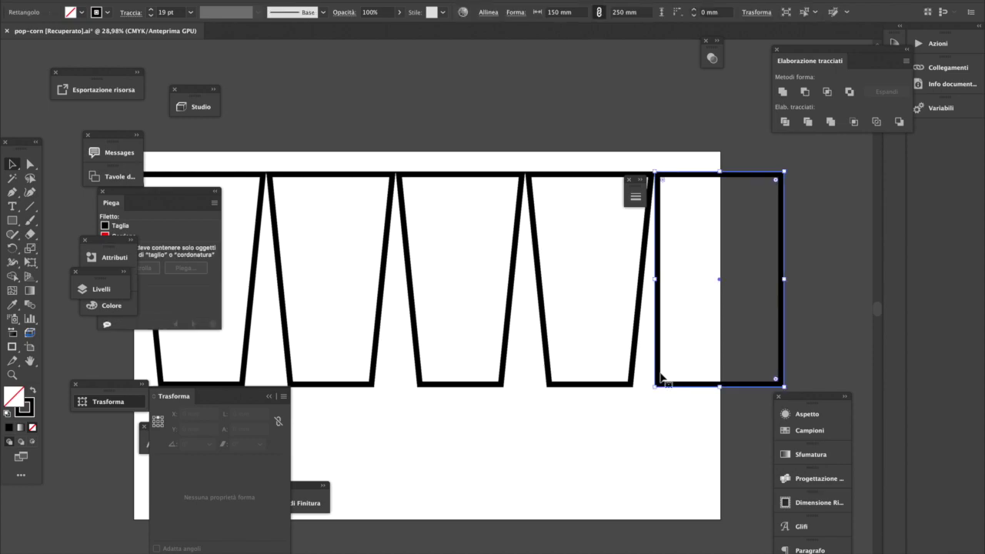
key("Delete")
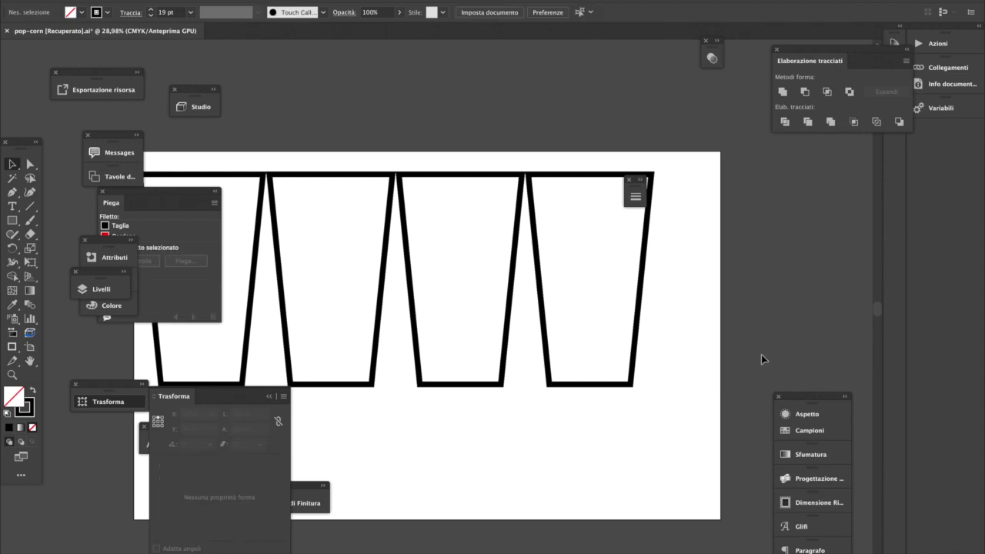
key("ctrl+z")
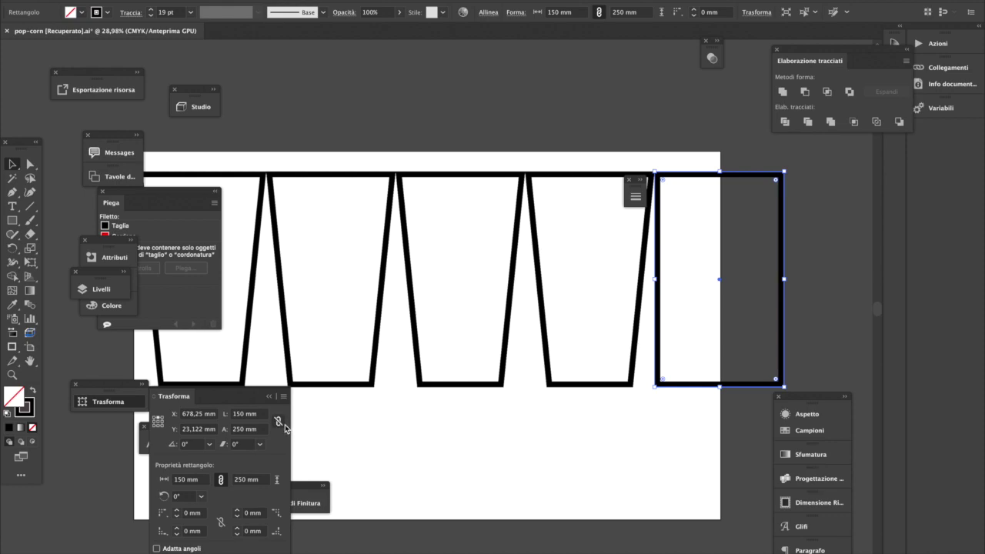
- Set the reference point of the fifth panel's rectangle to its middle-left point and its width to 20 mm
left_click(157, 422)
left_click(261, 415)
key("Up")
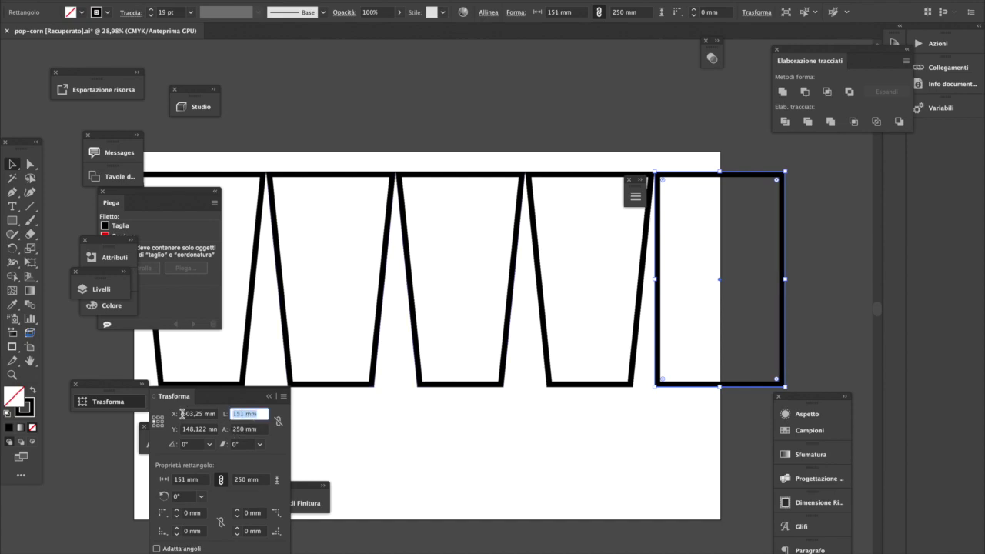
type("2")
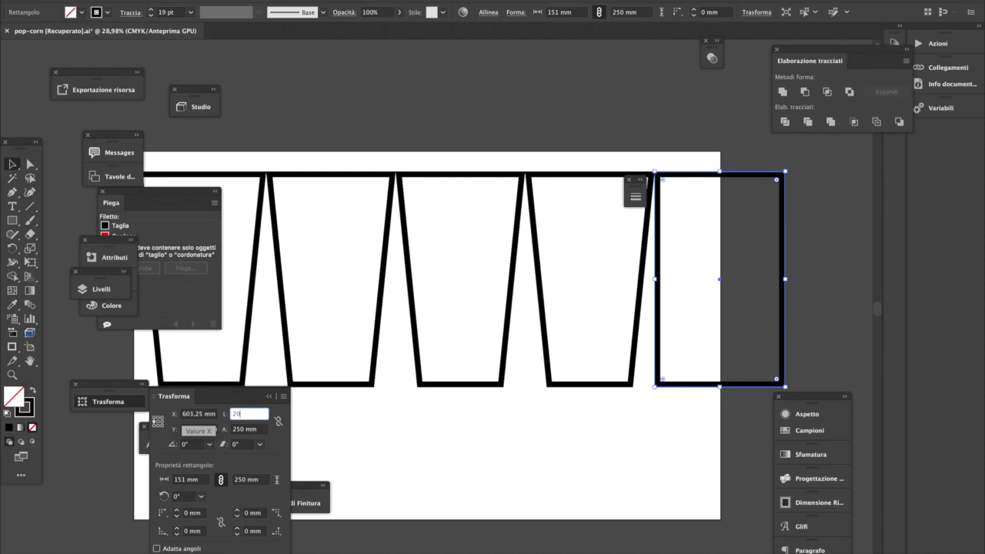
type("0")
key("Return")
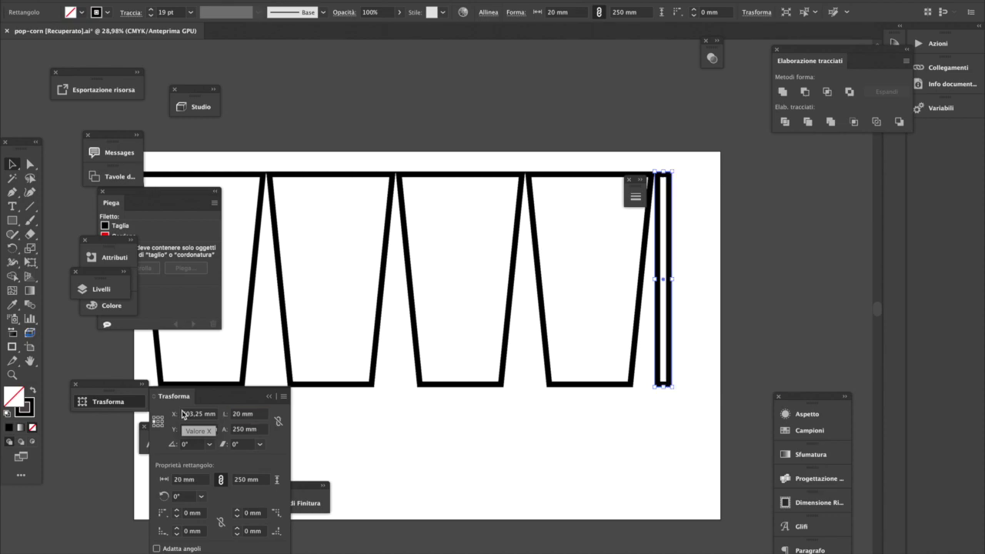
- Raise the lower-right anchor point of the 20 mm strip by about 6 mm to slant its bottom edge
left_click(30, 164)
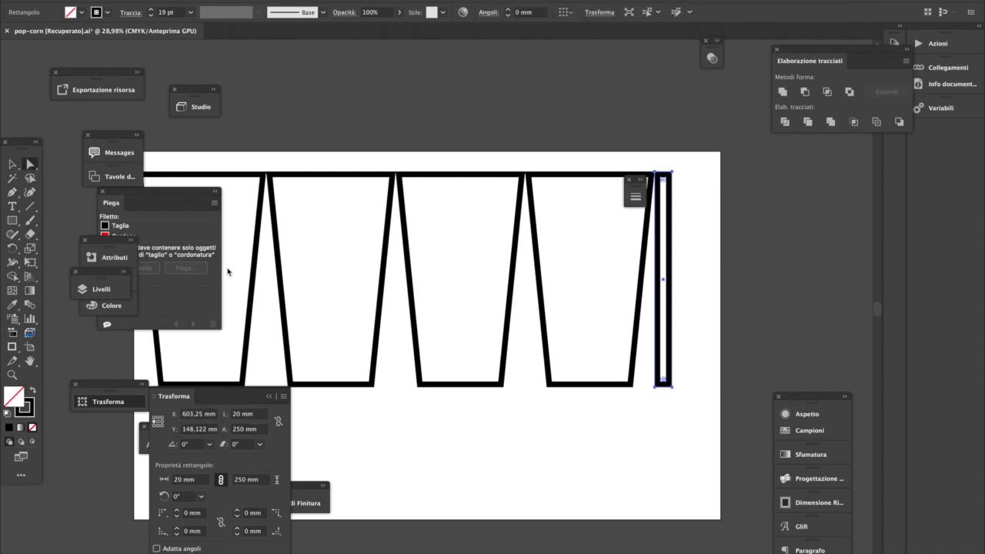
left_click(629, 424)
left_click(670, 387)
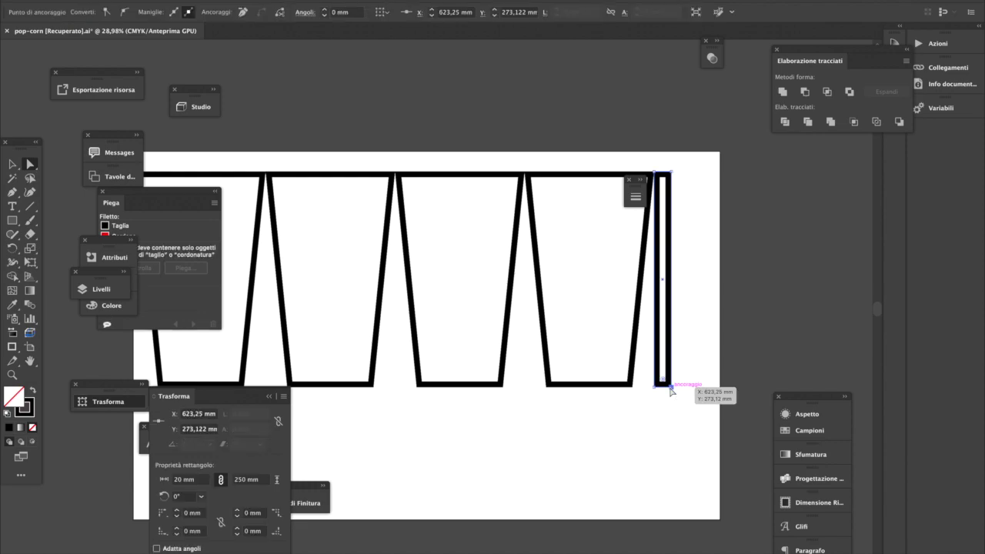
key("Up")
key("Up")
key("Up")
key("Up")
key("Up")
key("Up")
key("Up")
key("Up")
key("Up")
key("Up")
key("Up")
key("Up")
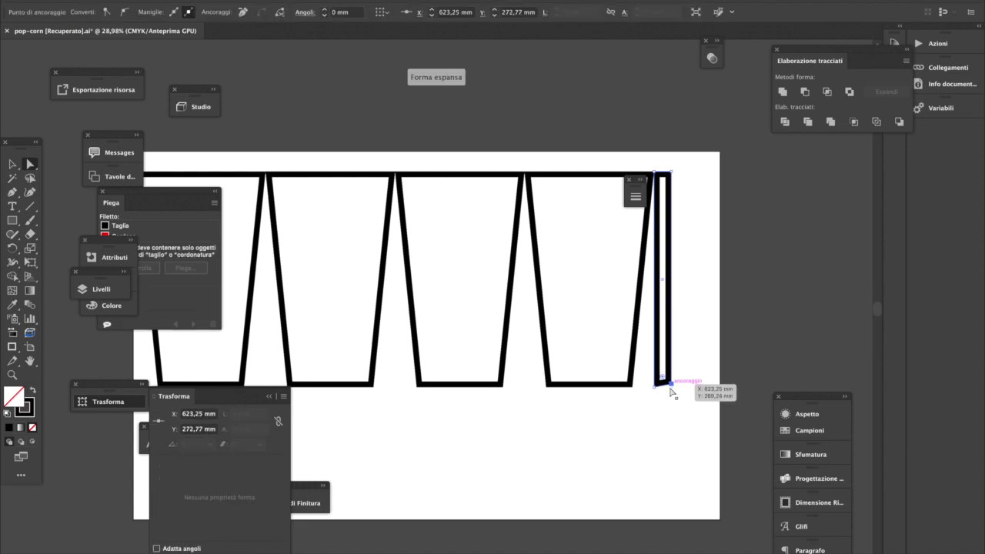
left_click_drag(671, 389, 670, 387)
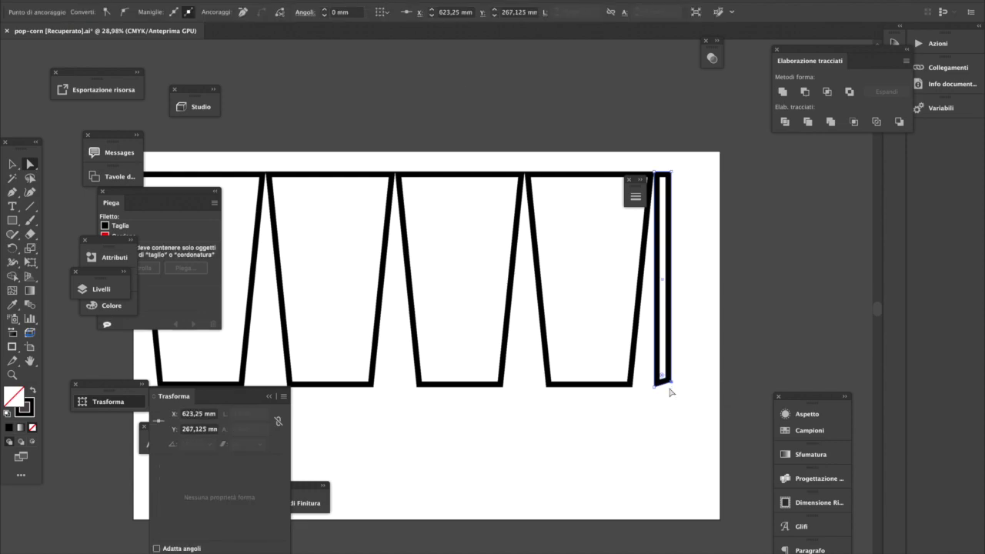
- Lower the strip's upper-right anchor point slightly to slant its top edge, and deselect the strip
left_click(672, 172)
left_click_drag(672, 174, 673, 177)
left_click(704, 281)
left_click_drag(593, 319, 659, 312)
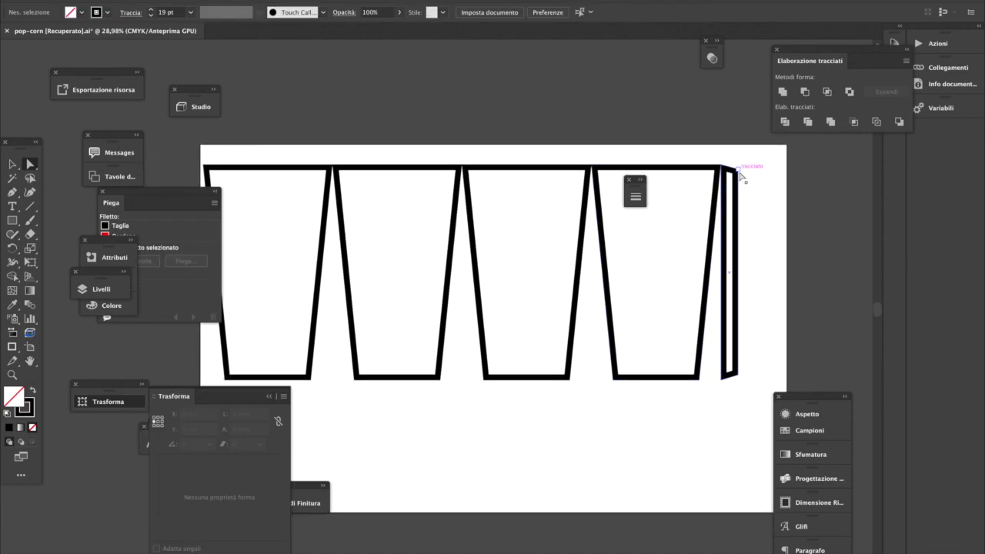
- Fine-tune the glue flap's slanted top edge by nudging its upper-right anchor point, and deselect the flap
left_click(719, 200)
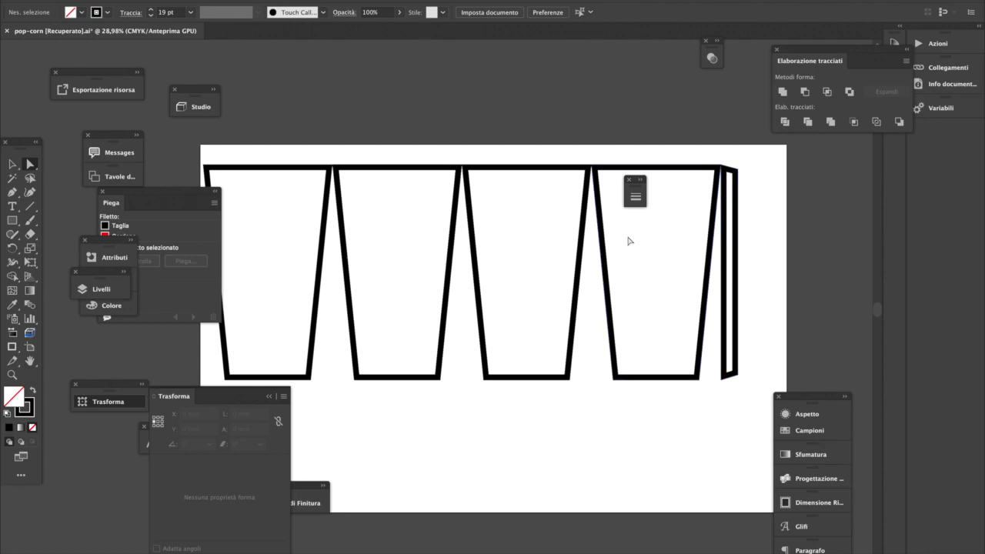
left_click(737, 169)
left_click_drag(737, 171, 737, 168)
left_click(738, 375)
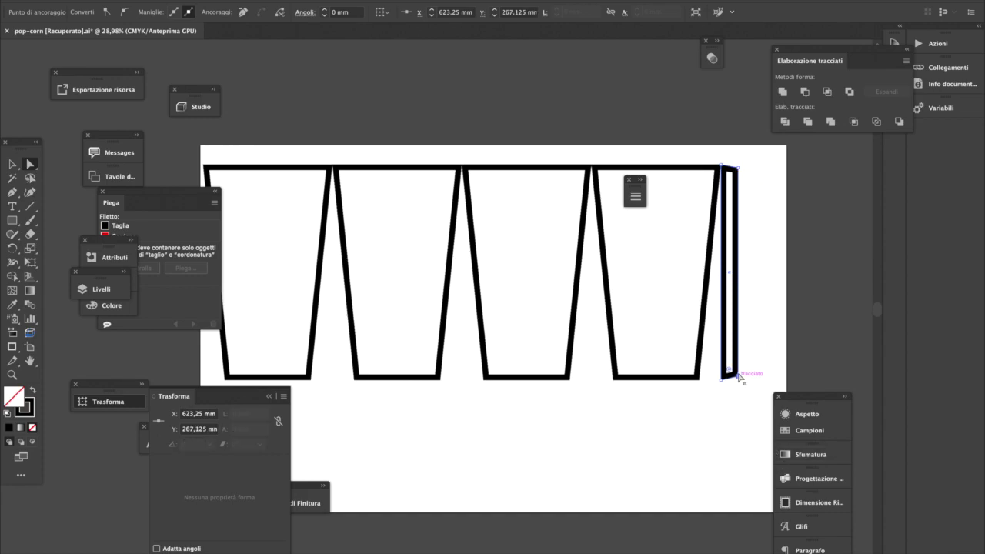
left_click(546, 439)
- Draw a rectangle about 117.5 × 70 mm below the second panel and place it against the panel's bottom edge
scroll(545, 440, "left", 5)
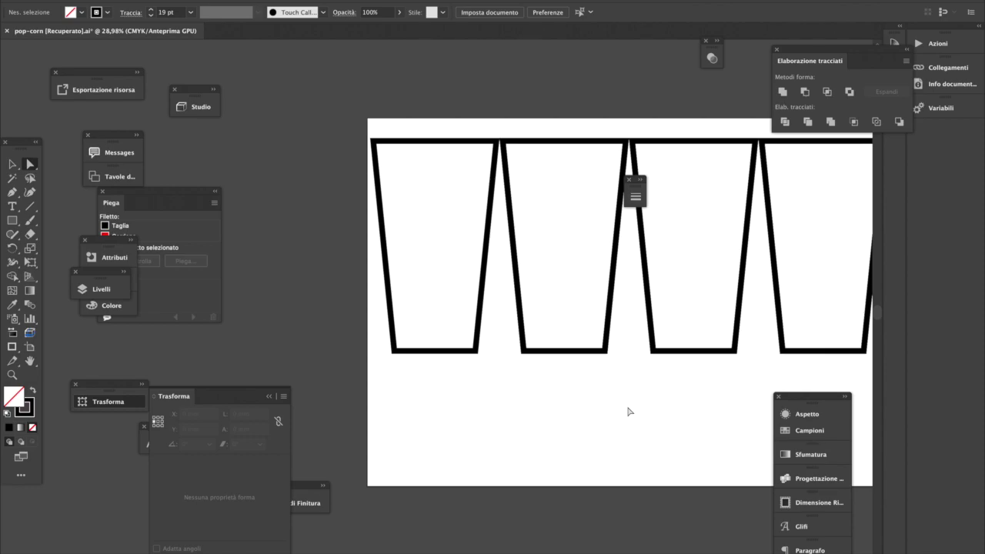
left_click(12, 220)
left_click_drag(490, 387, 591, 445)
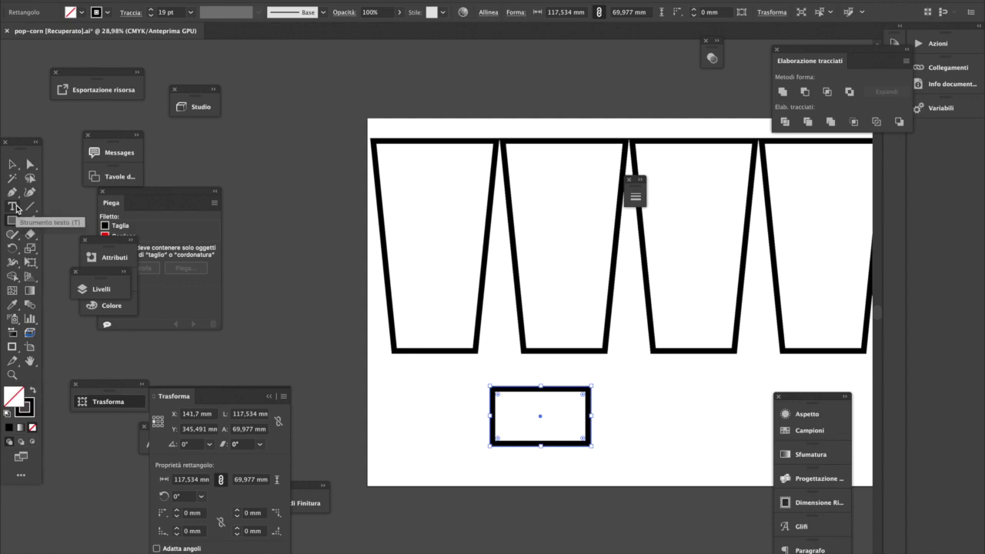
left_click(13, 165)
left_click_drag(500, 389, 533, 359)
left_click_drag(631, 384, 601, 399)
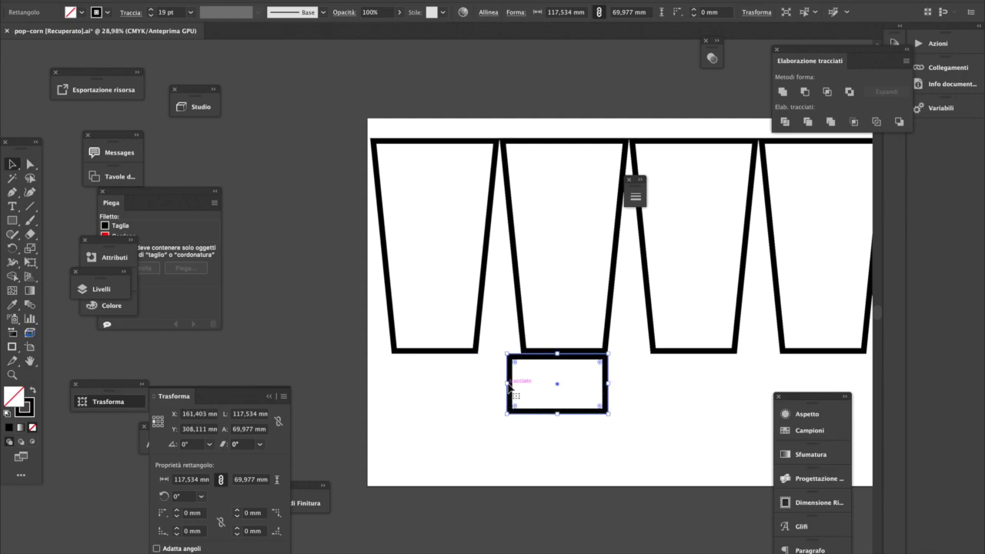
- Narrow the rectangle to 100 mm so its sides align with the second panel's bottom corners, and deselect it
left_click_drag(507, 383, 523, 354)
mouse_move(609, 353)
left_mouse_down()
mouse_move(590, 354)
mouse_move(607, 353)
left_mouse_up()
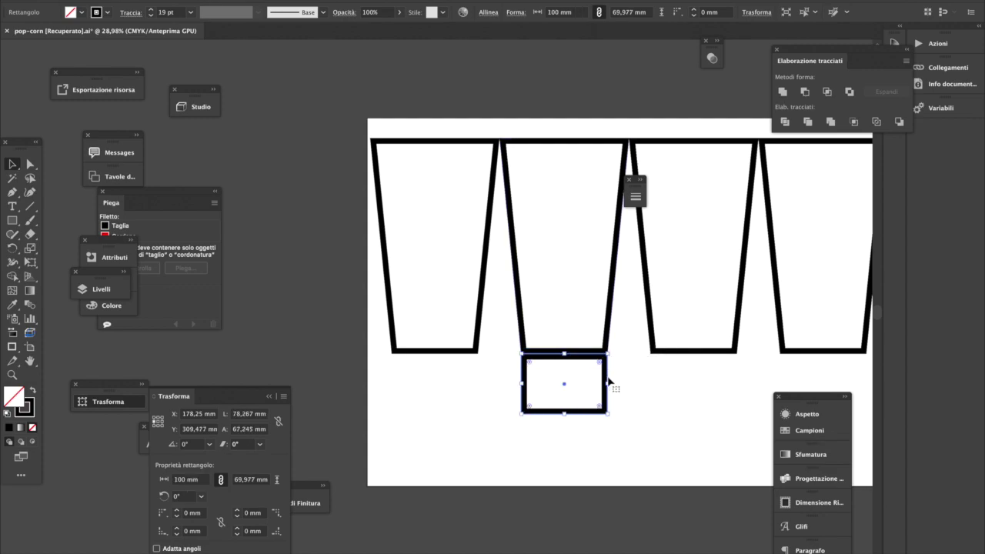
left_click(561, 380, "ctrl")
left_click(466, 319, "super")
left_click_drag(395, 310, 471, 369)
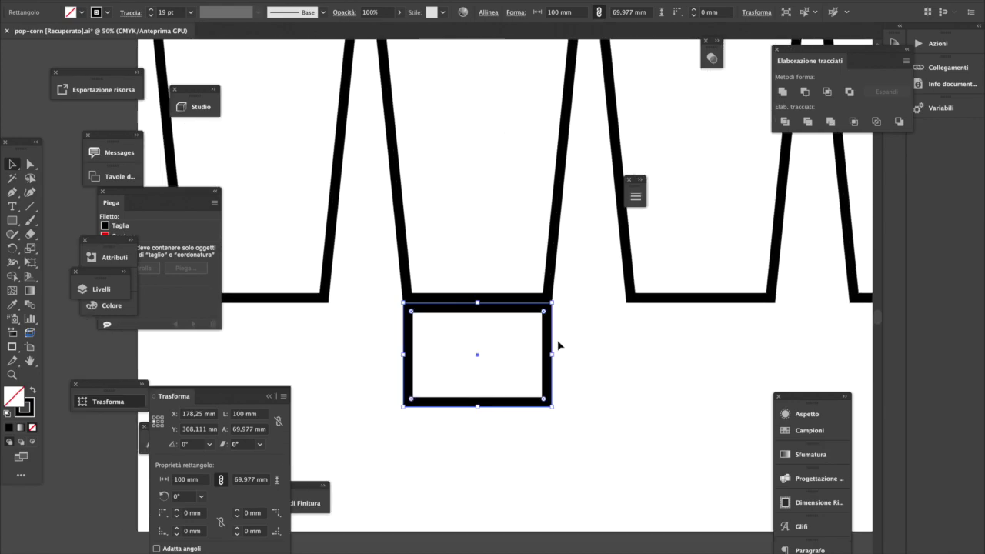
left_click(596, 332)
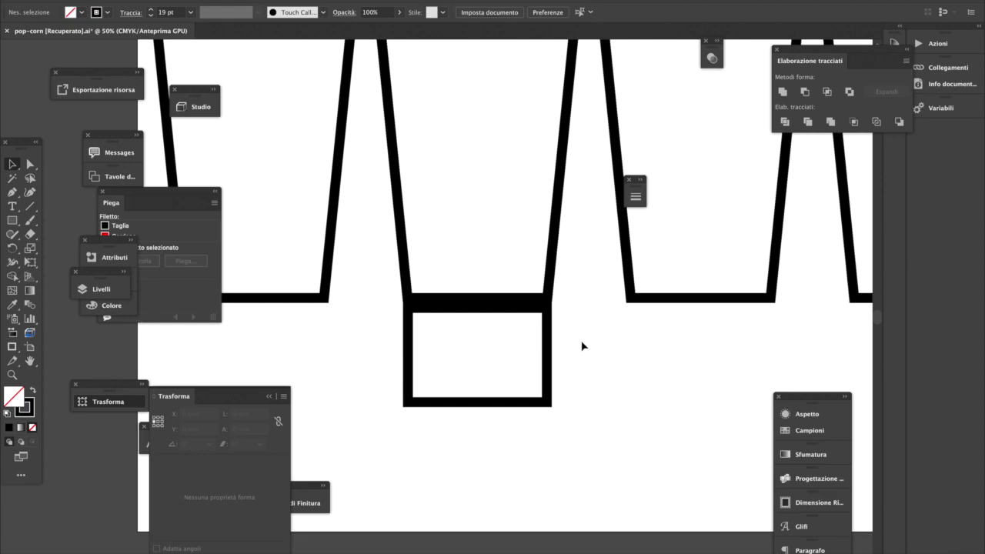
- Try setting the bottom rectangle's height to 50 mm from its middle-left reference point
left_click(549, 375)
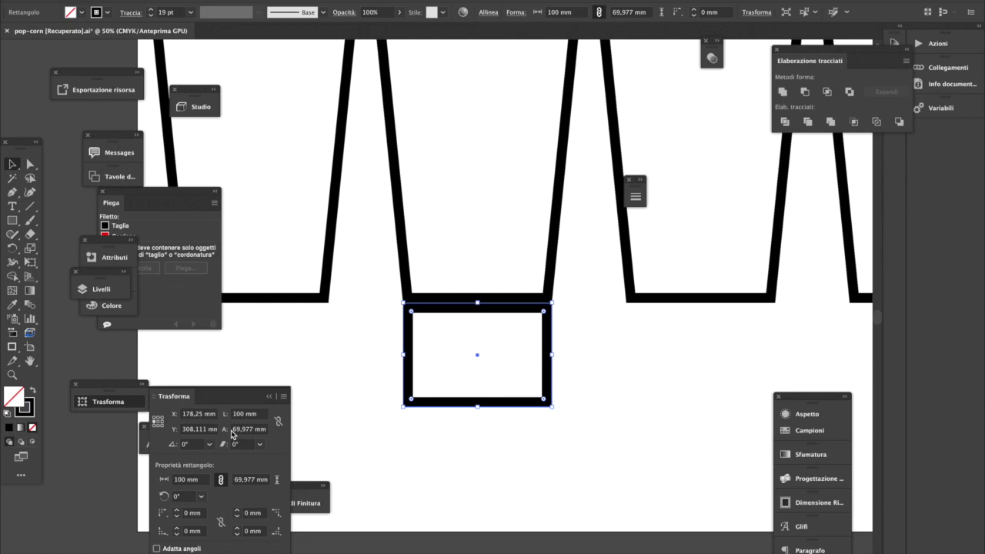
left_click_drag(271, 429, 226, 428)
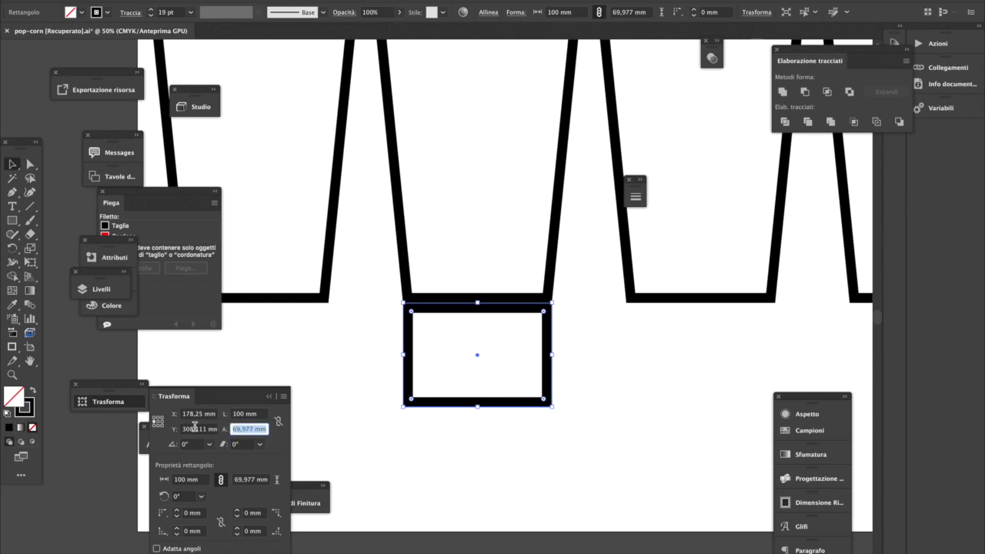
type("50")
key("Return")
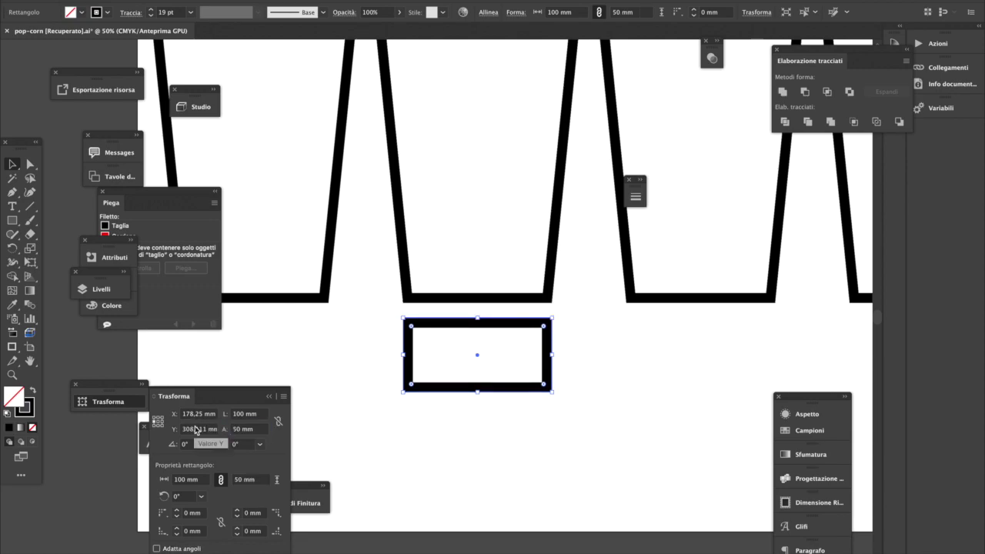
key("ctrl+z")
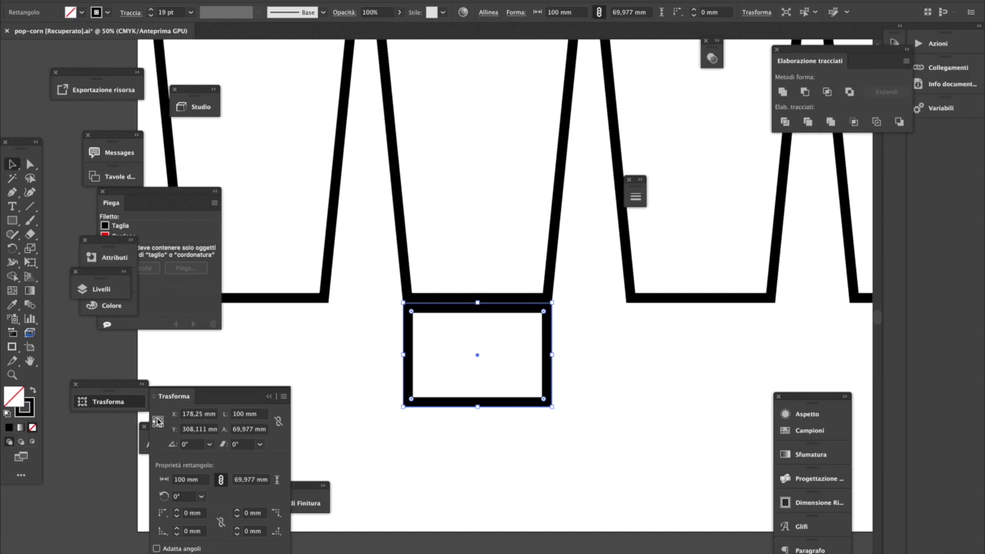
- Set the bottom rectangle's height to 50 mm from its top-middle reference point, keeping it against the second panel
left_click(248, 436)
type("50")
key("Return")
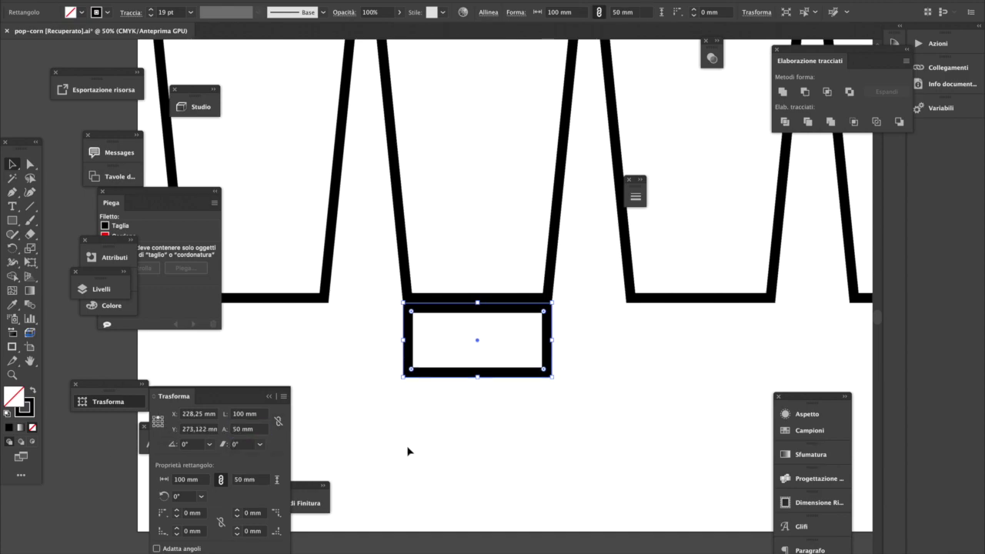
left_click(550, 436)
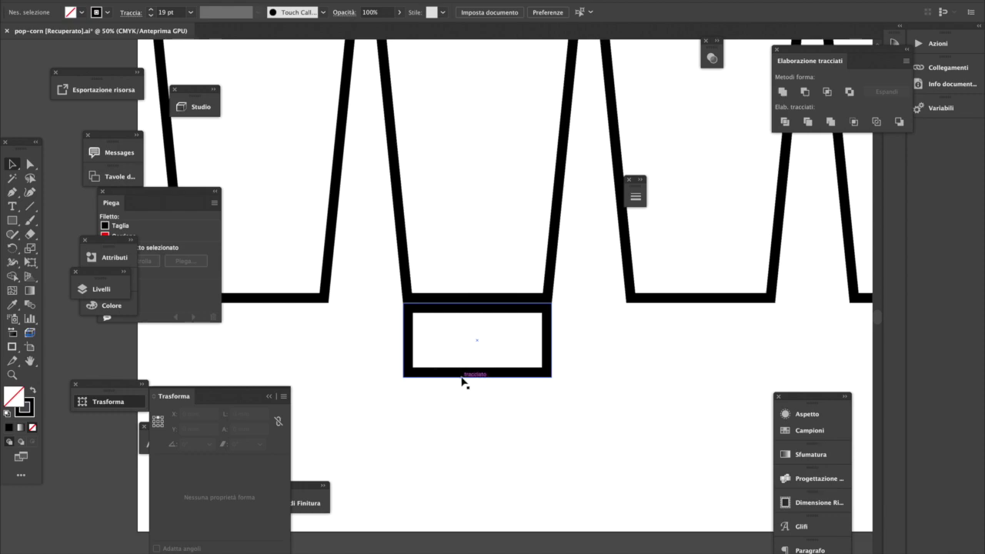
- Paste a copy of the 100 × 50 mm rectangle in front of it and set the copy's reference point to middle-left
left_click(518, 375)
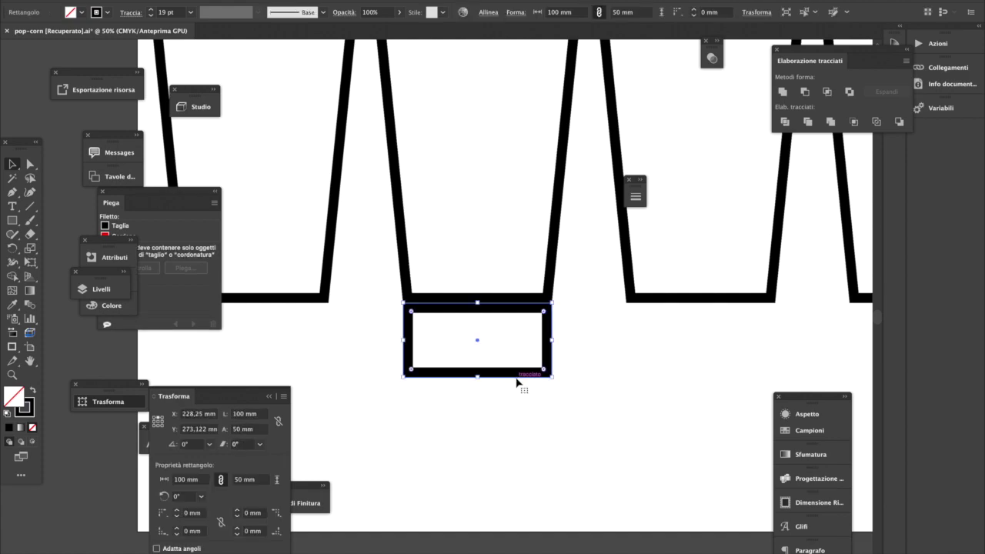
left_click(160, 2)
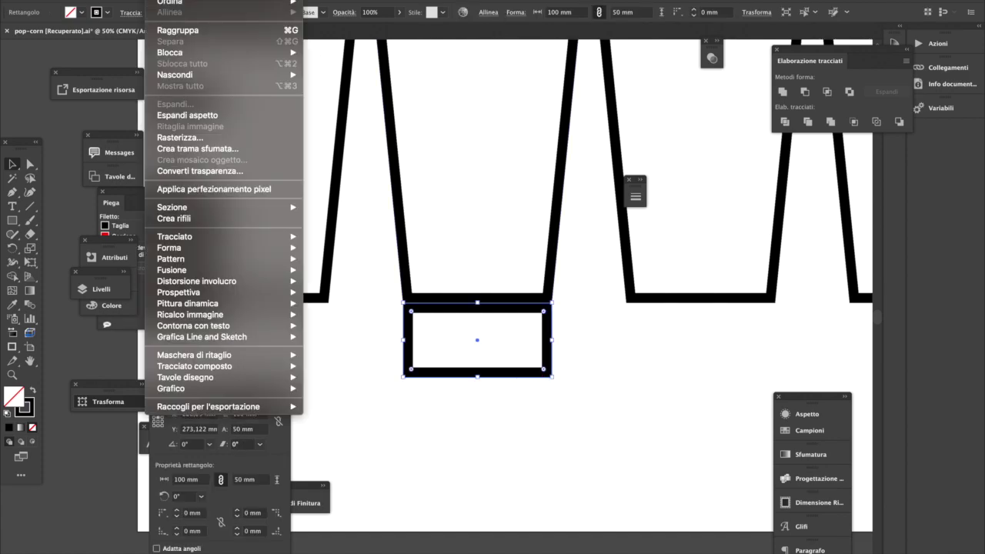
mouse_move(120, 2)
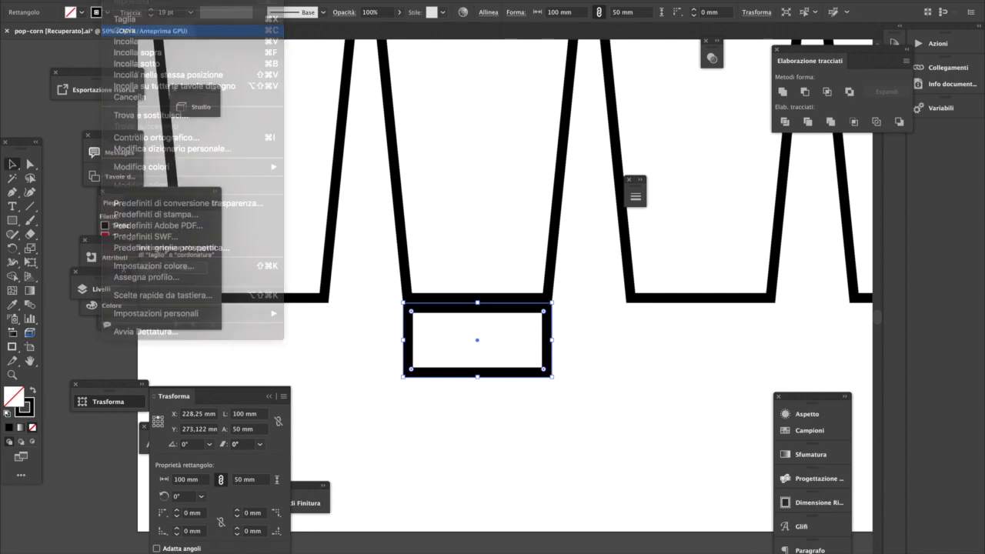
left_click(141, 52)
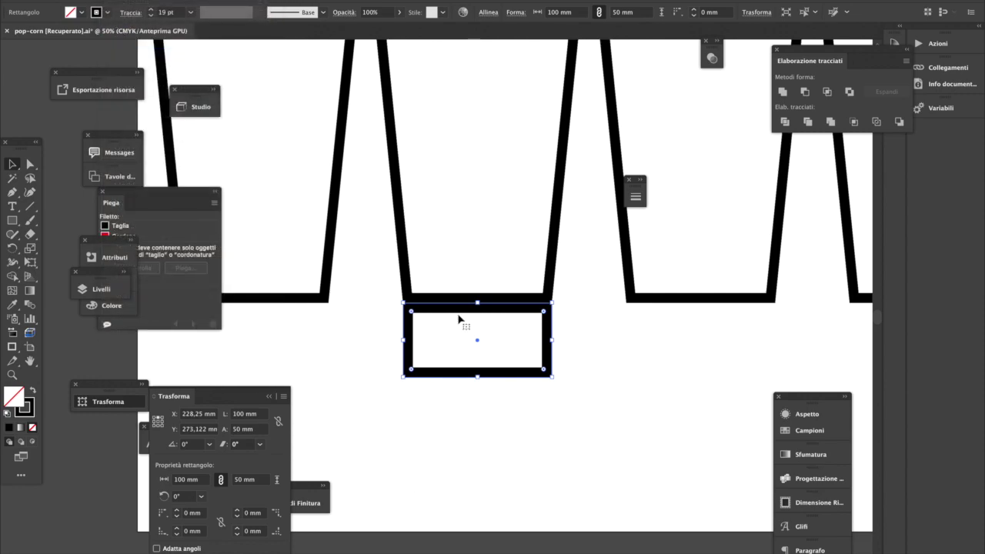
left_click(154, 426)
- Try setting the pasted rectangle's height to 25 mm
left_click(260, 429)
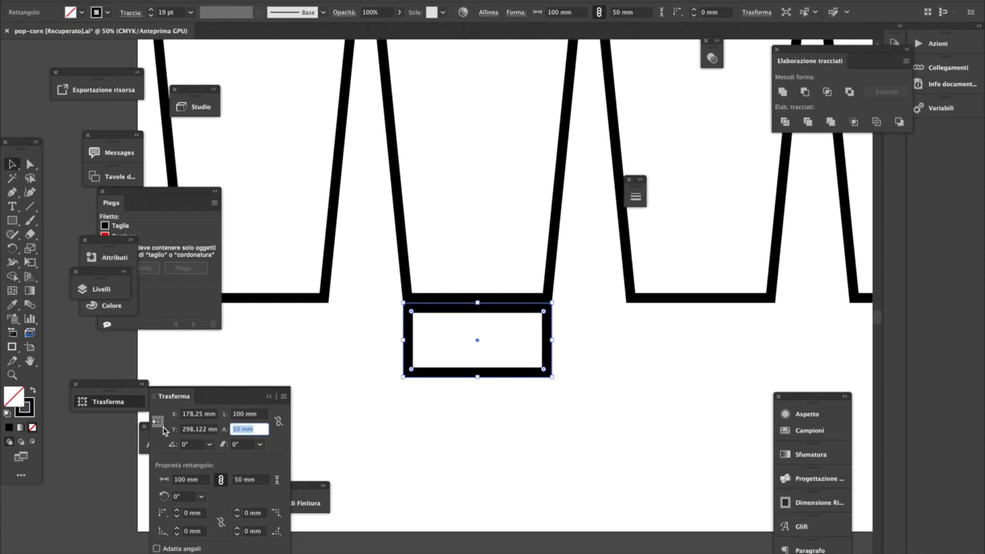
type("25")
key("Return")
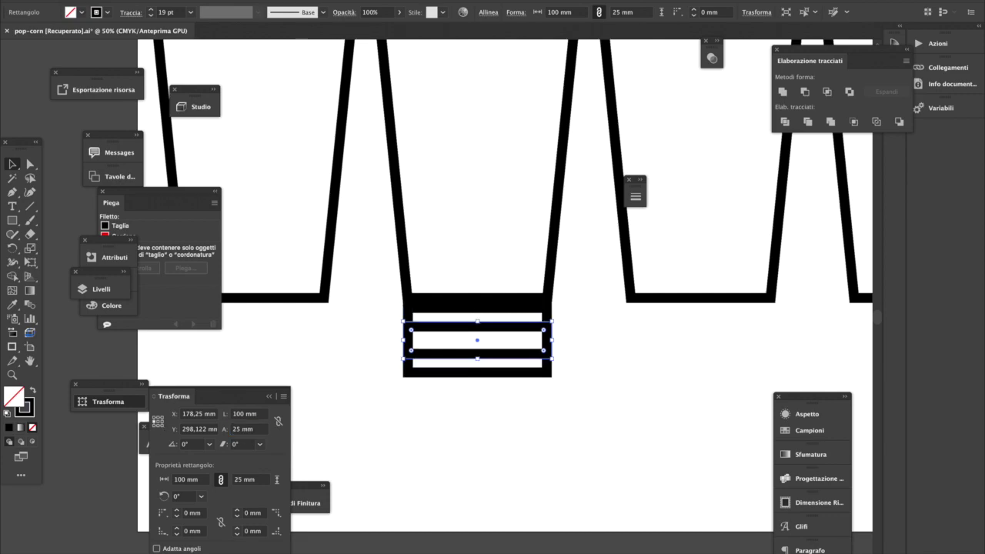
key("ctrl+z")
- Set the copy's width to 25 mm and pull its top edge down past the flap to about 22 mm tall
left_click(262, 414)
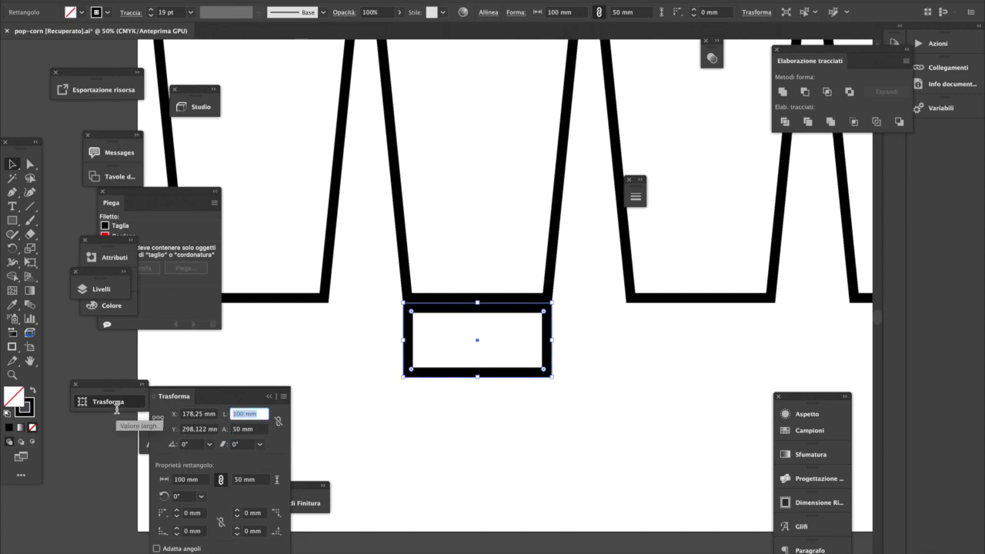
type("25")
key("Return")
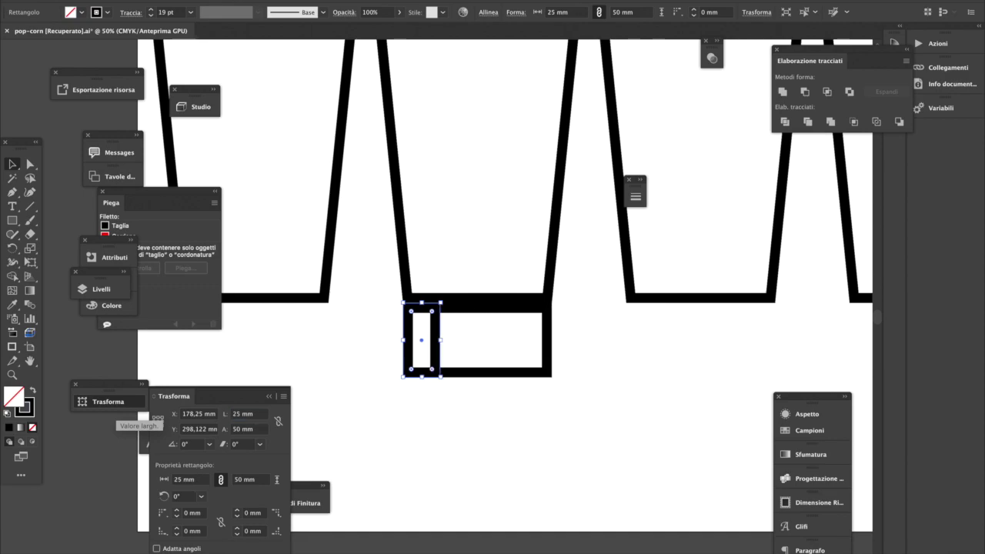
left_click_drag(422, 302, 423, 409)
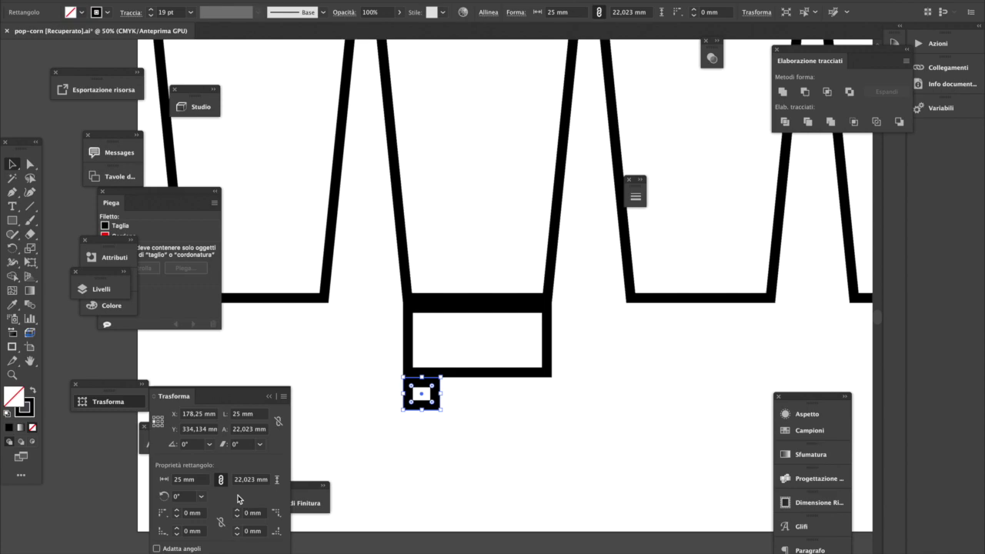
left_click(239, 431)
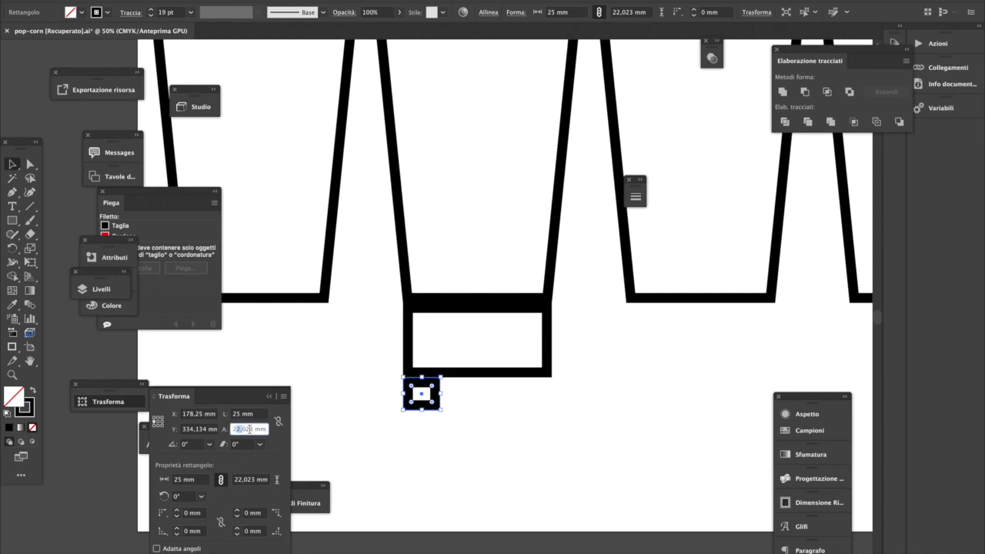
type("225")
key("Return")
key("ctrl+z")
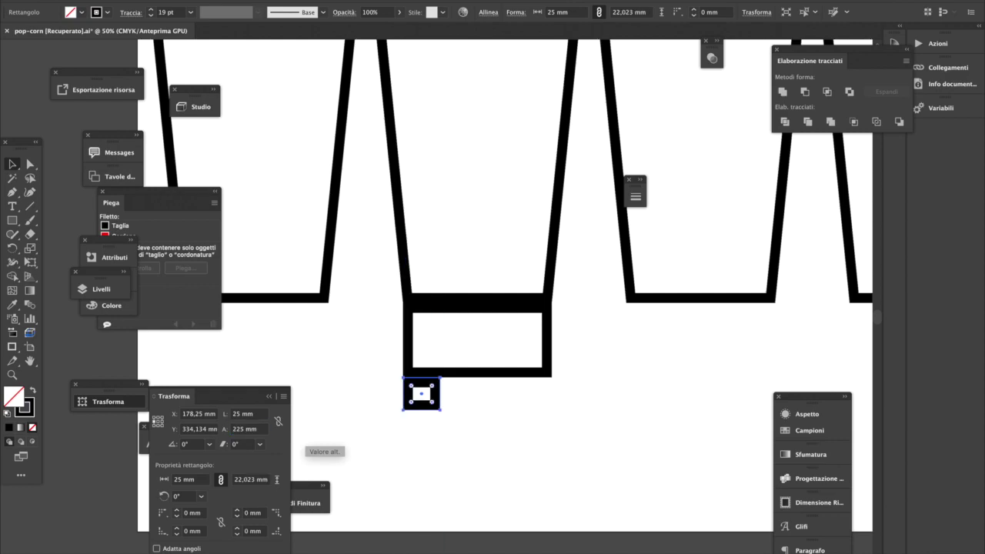
- Set the small rectangle's height to 25 mm to make it a square, and deselect it
left_click_drag(236, 430, 284, 431)
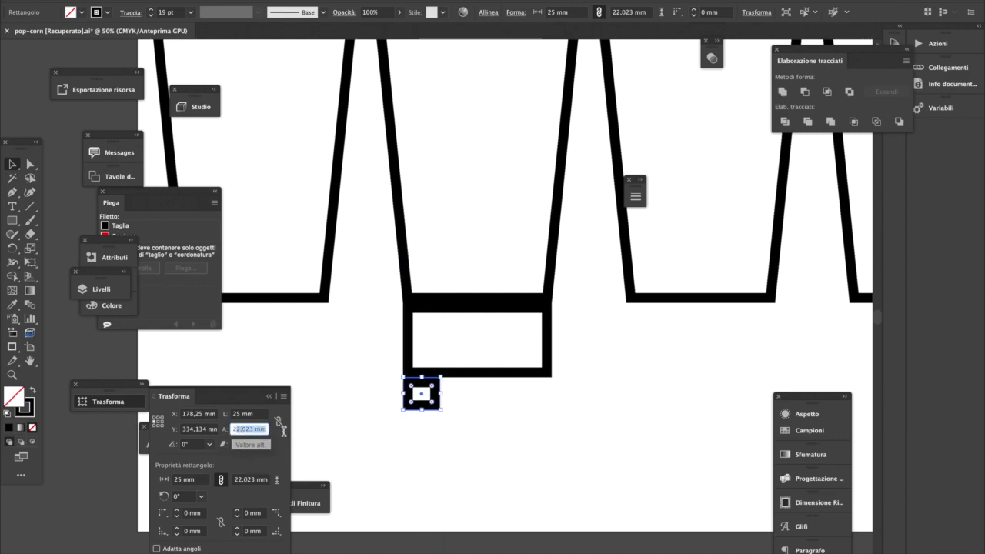
type("5")
key("Return")
left_click(434, 484)
- Duplicate the 25 mm square horizontally to sit under the bottom flap's lower-right corner
left_click_drag(436, 402, 549, 408)
left_click(624, 413)
left_click(548, 398)
left_click(429, 389)
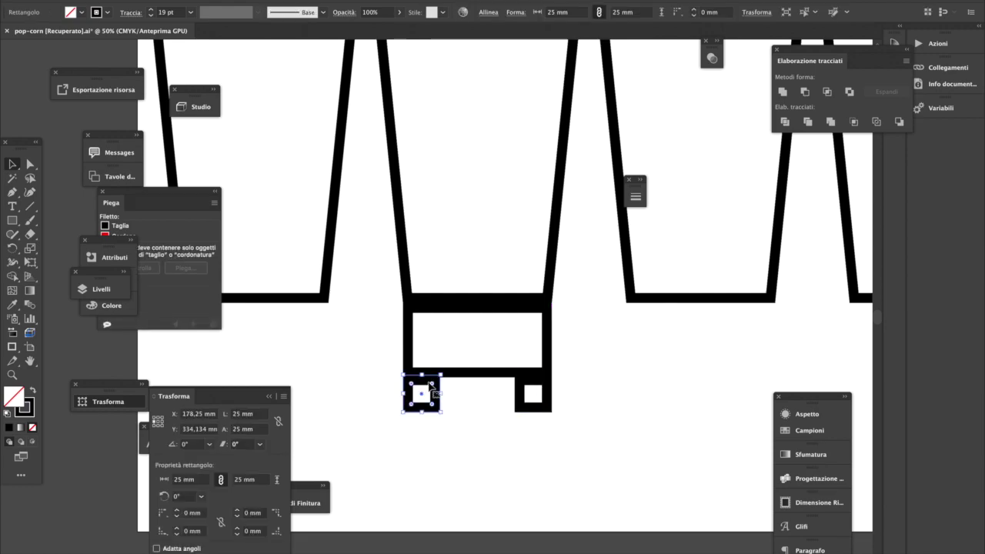
- Delete the duplicated square under the flap's lower-right corner, keeping the original square
left_click(583, 404)
left_click(543, 401)
left_click(436, 394, "shift")
left_click_drag(437, 393, 436, 398)
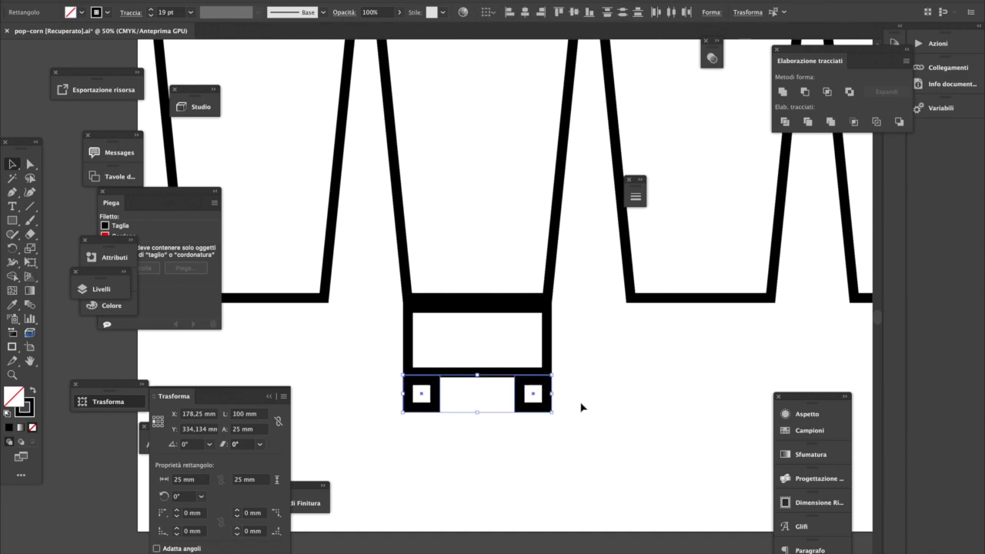
left_click(583, 405)
left_click(554, 394)
key("Delete")
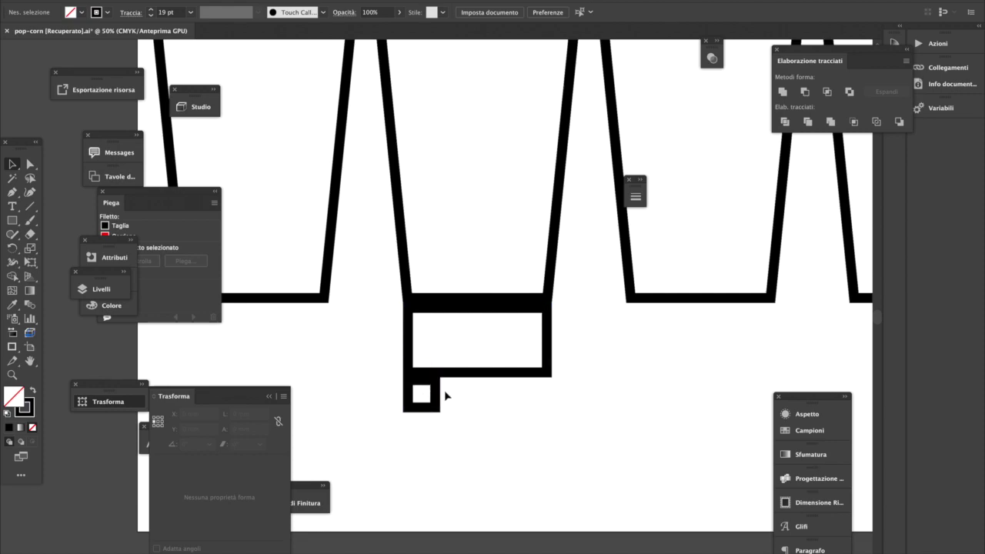
- Move the 25 mm square down flush with the bottom edge of the 100 × 50 mm flap and deselect it
mouse_move(440, 395)
left_mouse_down()
mouse_move(439, 417)
mouse_move(437, 390)
left_mouse_up()
key("super+shift+a")
left_click(501, 418)
- Duplicate the 25 mm square horizontally, aligning the copy with the flap's lower-right corner
left_click(437, 399, "super")
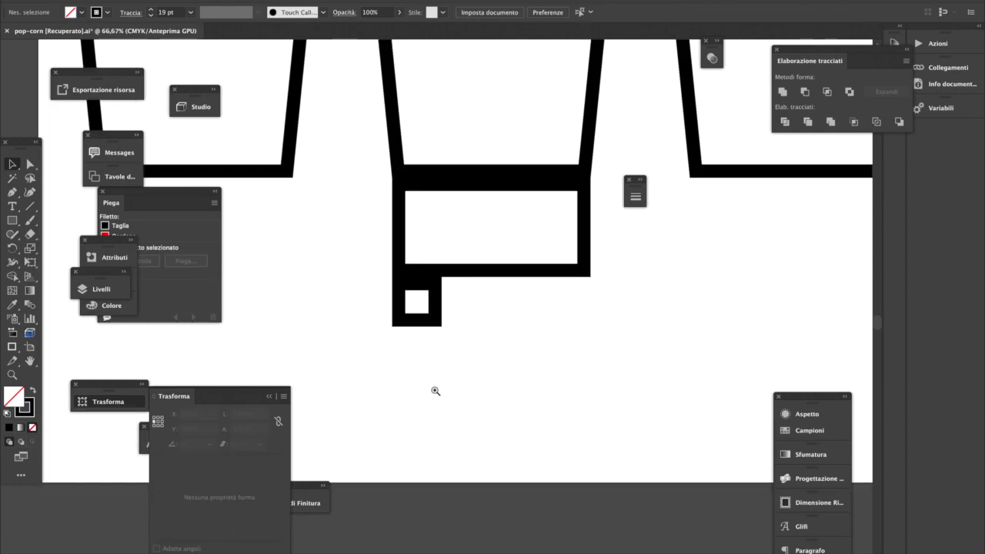
left_click(425, 318, "super")
left_click(425, 318, "super")
left_click(423, 203)
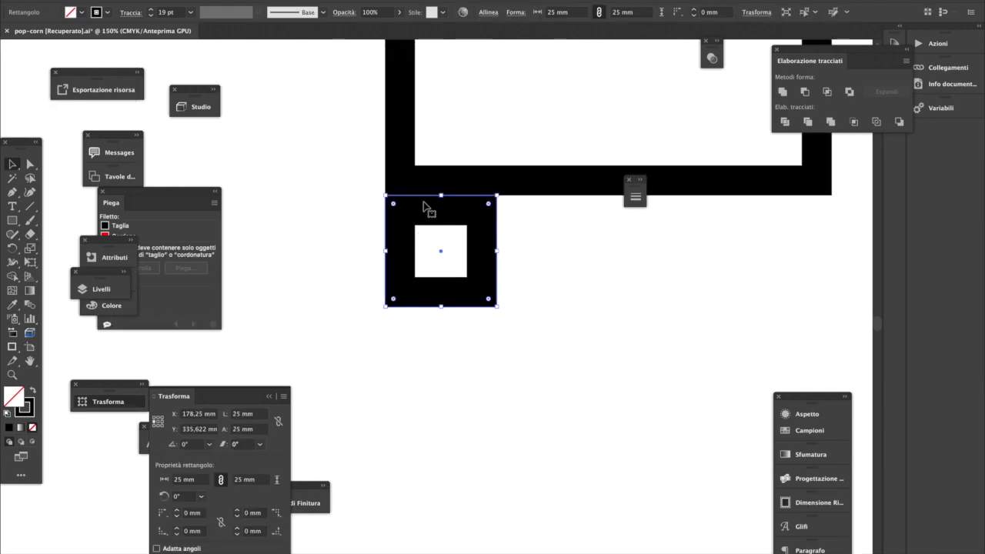
left_click_drag(424, 206, 757, 207)
left_click(594, 288, "ctrl+alt")
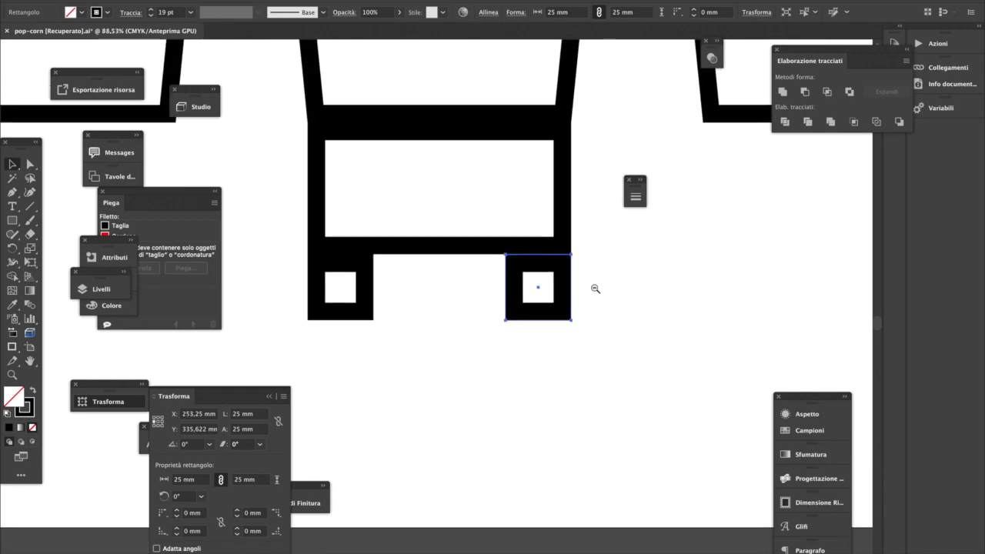
left_click(469, 300, "ctrl+alt")
left_click(469, 300, "ctrl+alt")
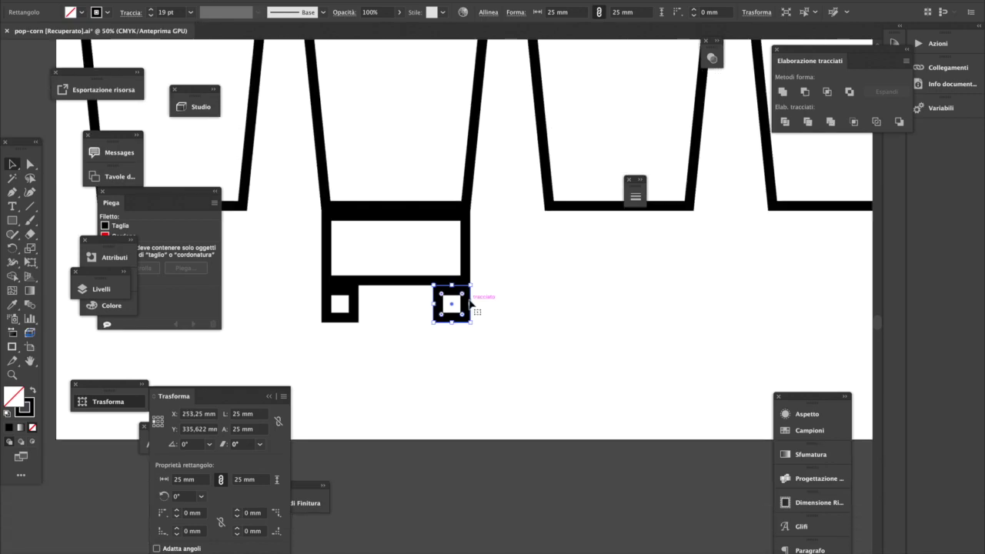
left_click(554, 329)
- Duplicate the second panel's bottom flap with its two small squares beneath the fourth panel
left_click(520, 327, "ctrl+alt")
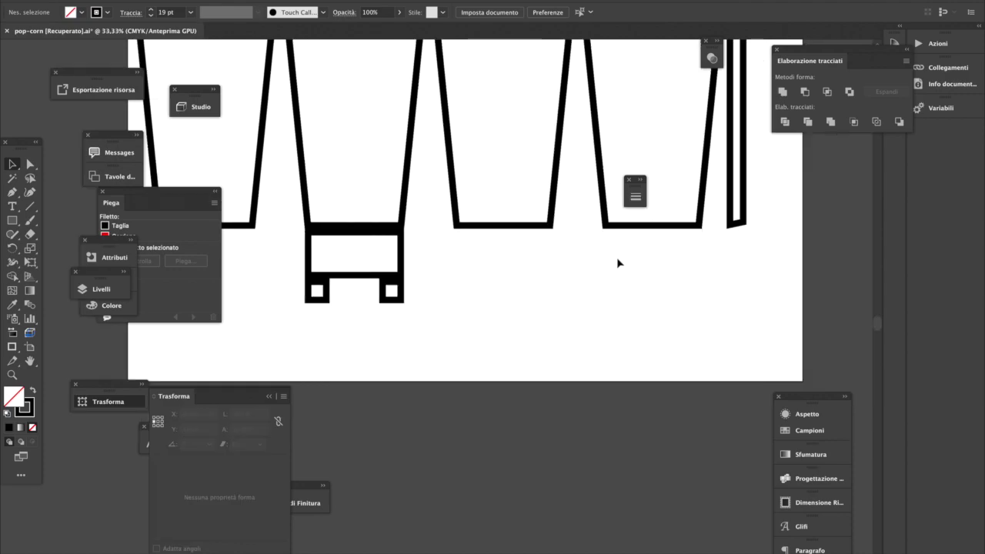
left_click(358, 305)
left_click_drag(336, 278, 632, 287)
left_click(741, 301)
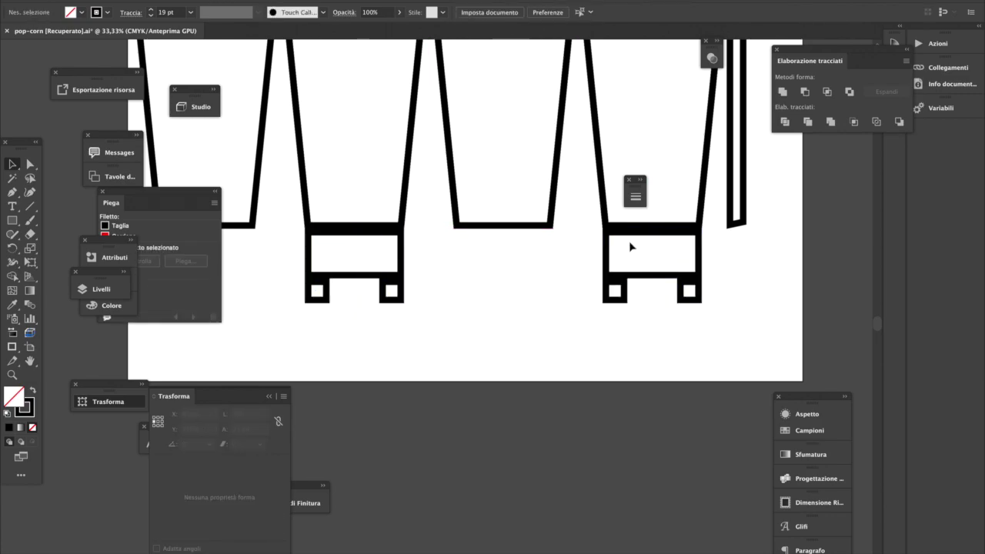
- Delete the two small squares beneath the fourth panel's bottom flap
left_click(624, 301)
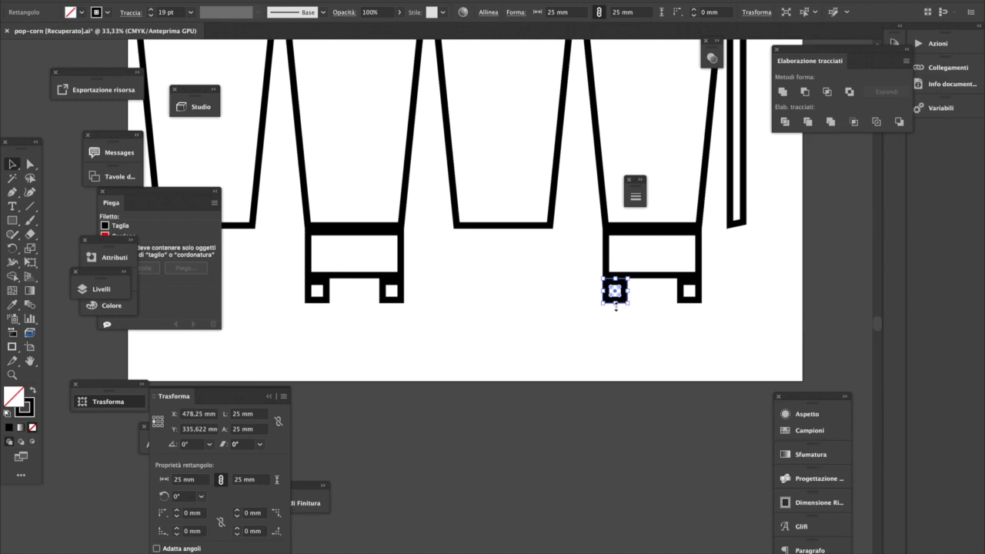
left_click_drag(619, 298, 693, 298)
key("Delete")
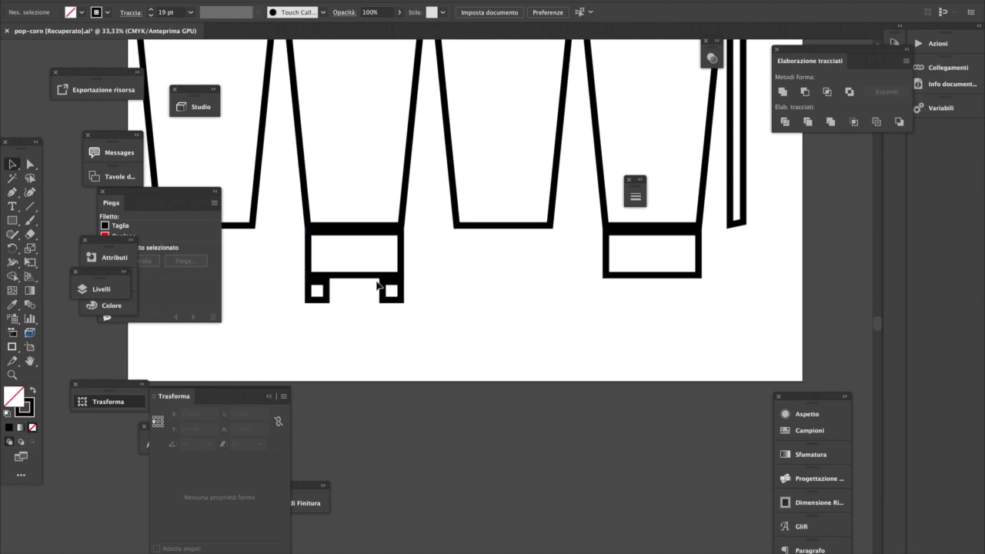
- Duplicate the fourth panel's 100 × 50 mm flap directly beneath itself, flush with its lower edge
left_click(659, 276)
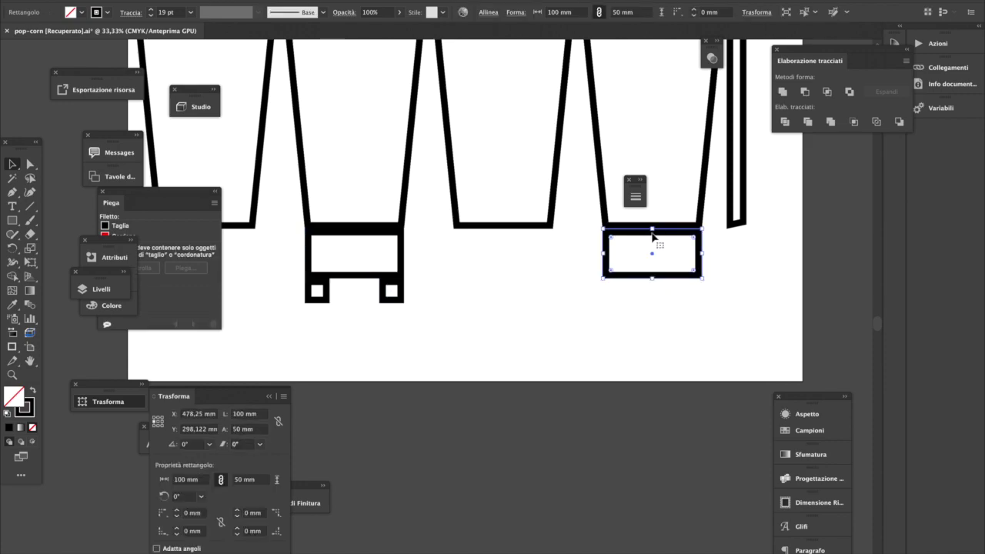
left_click_drag(653, 228, 659, 331)
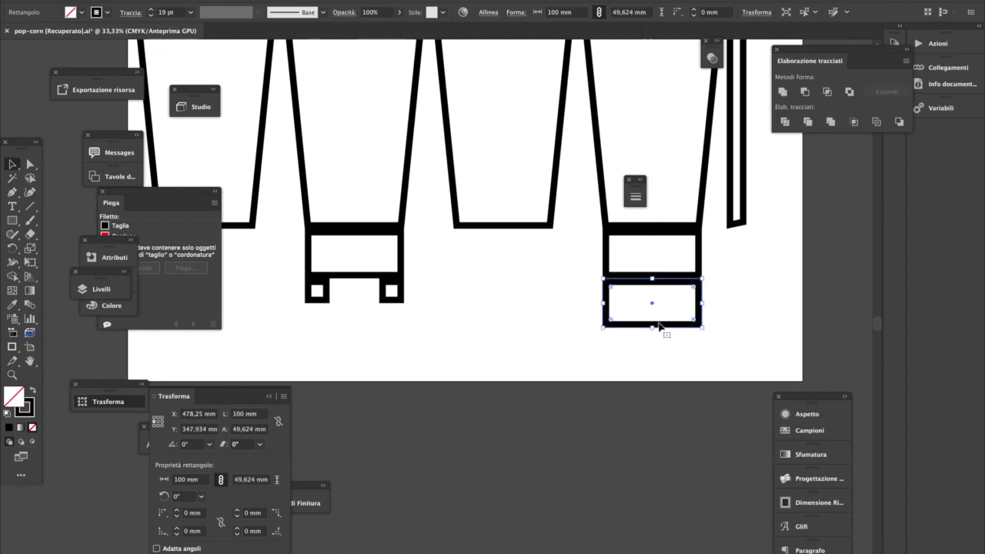
key("ctrl+plus")
left_click(491, 303, "super")
left_click(486, 334)
left_click(441, 304)
left_click_drag(400, 295, 400, 295)
left_click(539, 323)
left_click(492, 327)
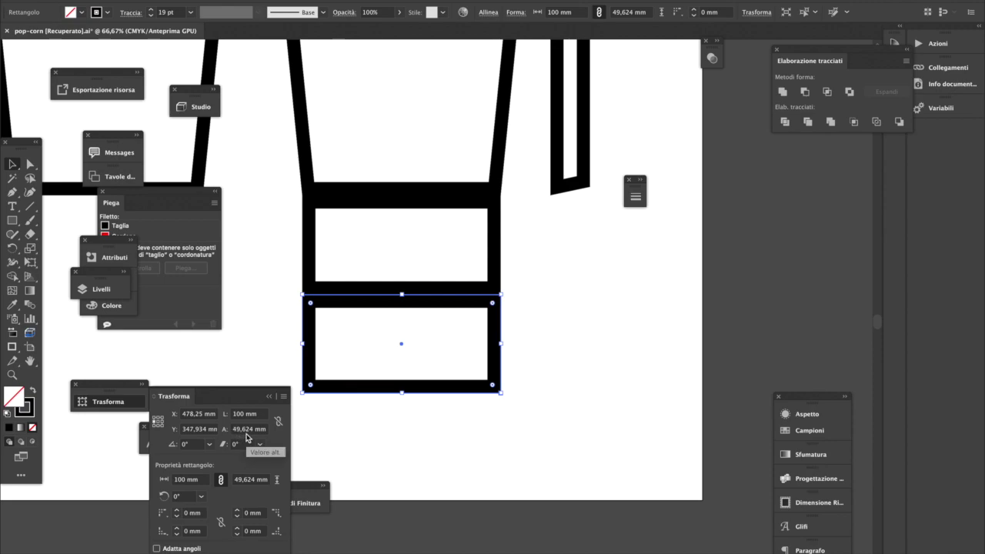
- Resize the duplicated lower rectangle to 49 mm wide and 25 mm high, keeping its top centre fixed, and deselect it
left_click(161, 420)
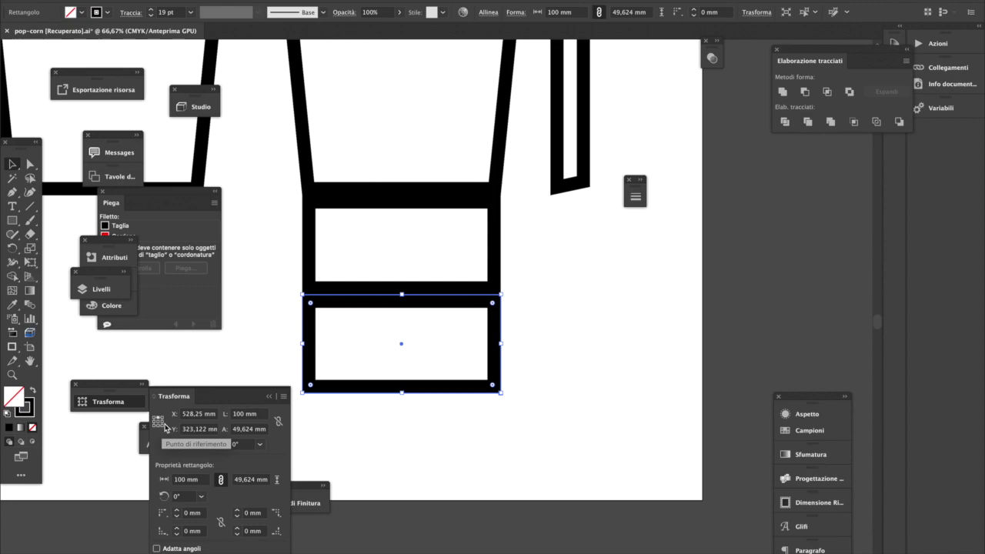
left_click(232, 429)
type("25")
key("Return")
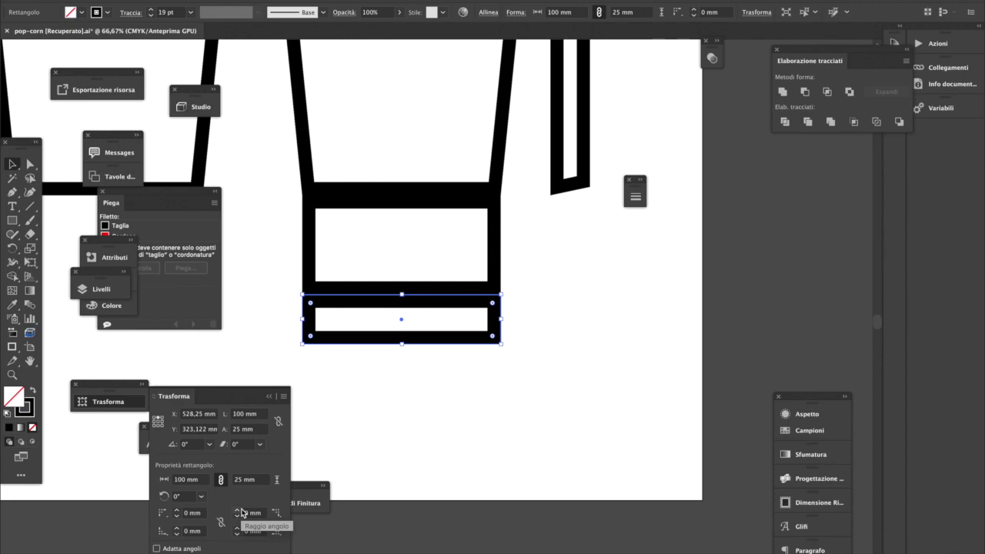
left_click(260, 417)
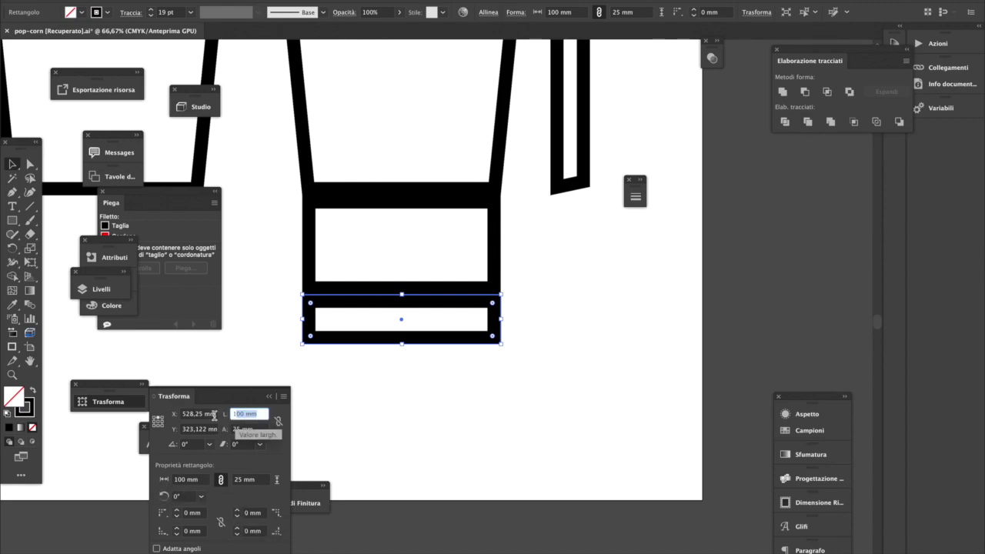
type("49")
key("Return")
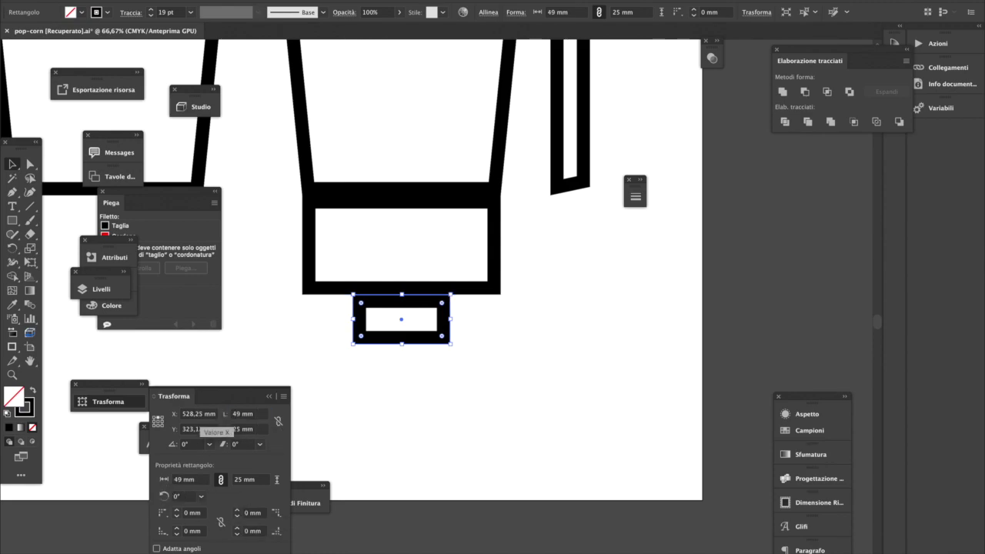
left_click(421, 364)
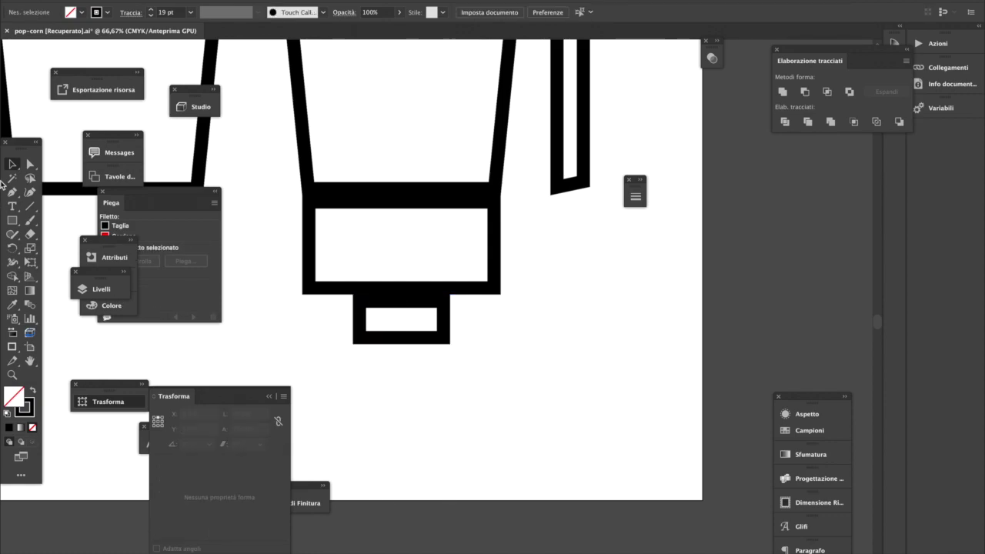
- Taper the fourth panel's flap by moving its two lower corners inward to meet the upper corners of the 49 mm tab
left_click(29, 164)
left_click(304, 292)
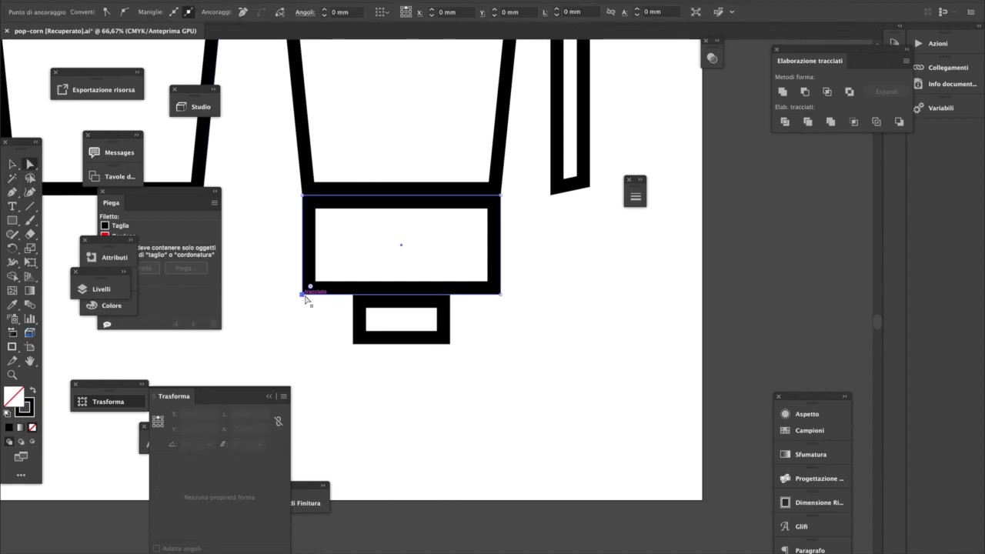
left_click_drag(304, 293, 354, 297)
left_click_drag(500, 293, 450, 295)
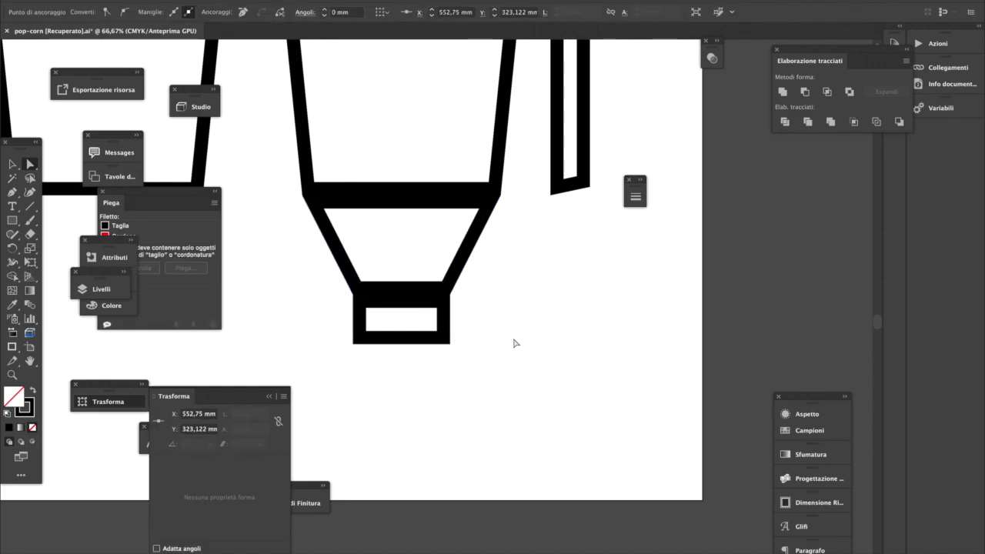
left_click(516, 341)
- Duplicate the second panel's 100 × 50 mm flap beneath the first panel, aligned with its bottom edge
left_click(384, 335, "alt+super")
scroll(385, 336, "down", 5)
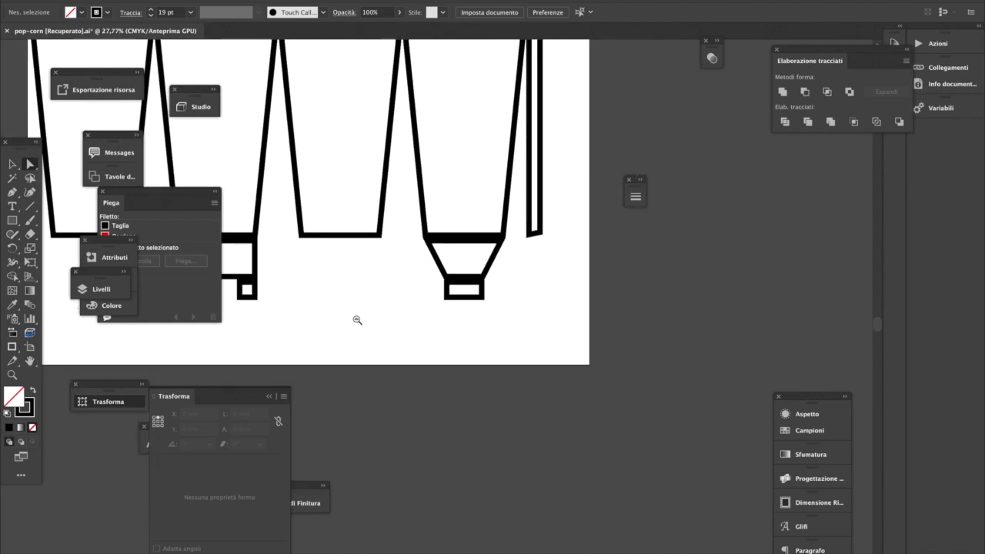
left_click_drag(352, 308, 459, 420)
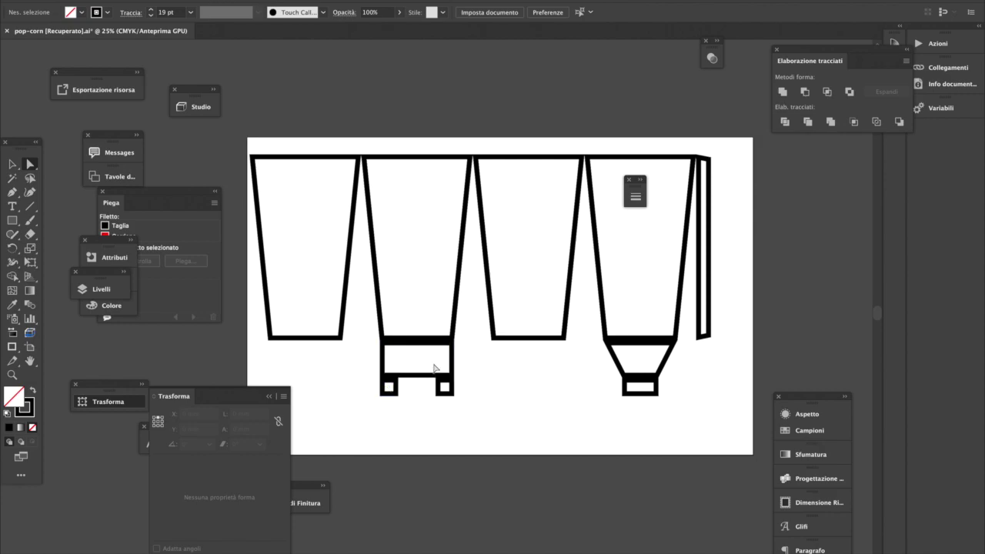
left_click_drag(451, 359, 338, 359)
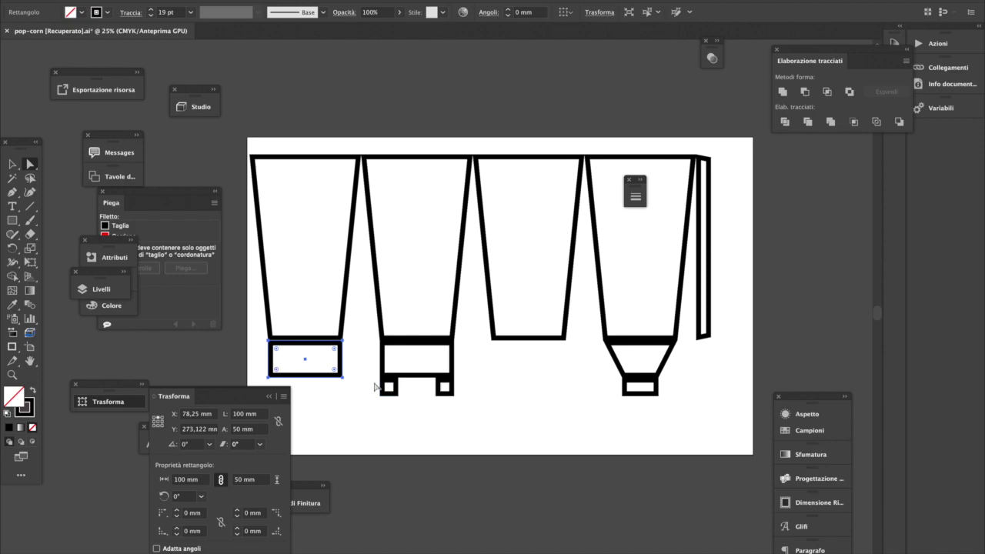
left_click(315, 396)
left_click(325, 377)
- Set the height of the first panel's bottom flap to 25 mm and deselect it
left_click(257, 431)
type("25")
key("Return")
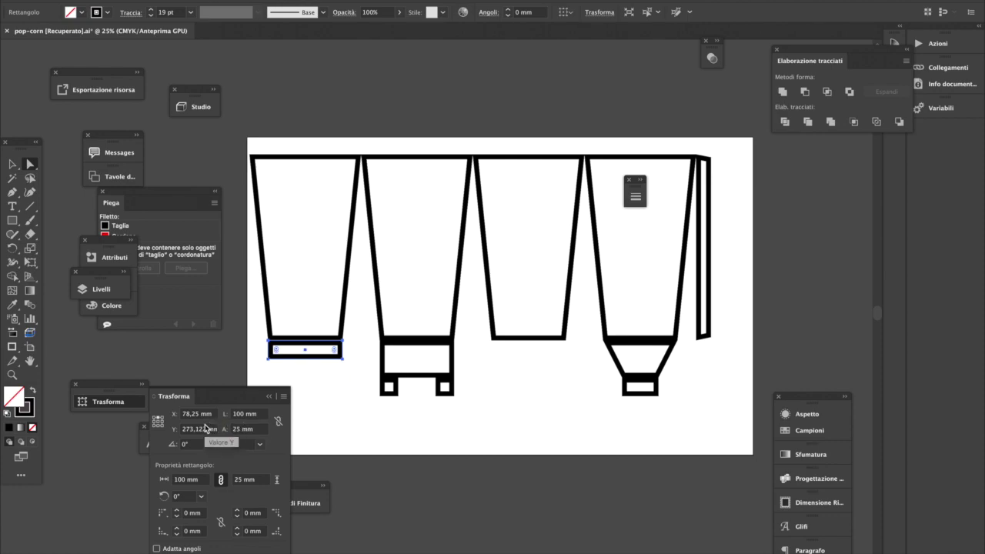
left_click(359, 429)
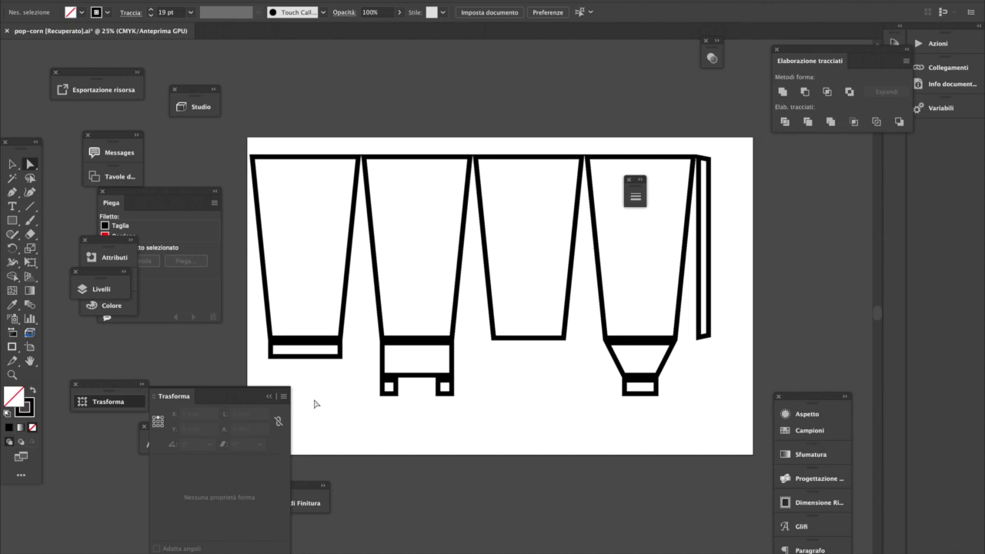
- Duplicate the first panel's 100 × 25 mm flap downward and place the copy flush against the original's lower edge
left_click_drag(301, 361, 298, 384)
left_click(288, 369, "super")
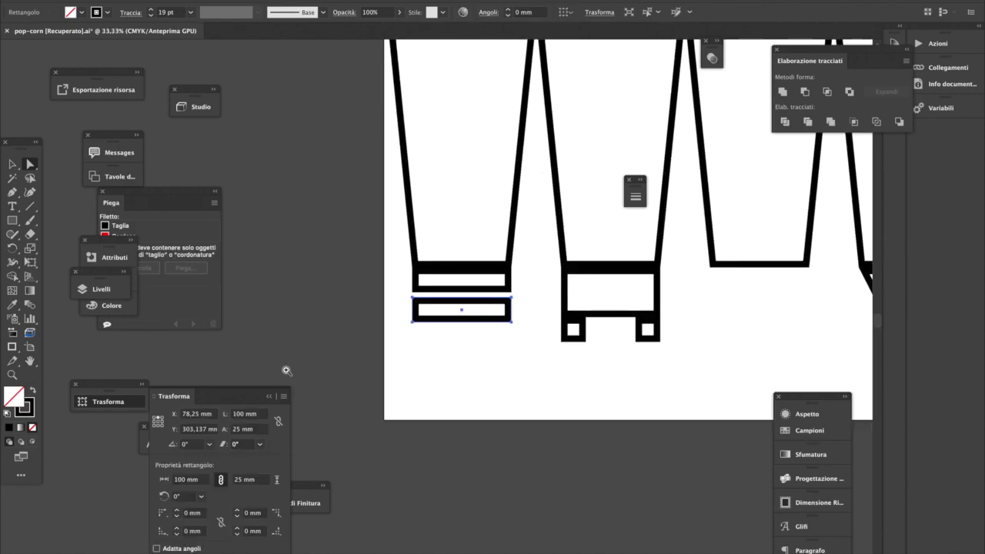
left_click(383, 350, "super")
left_click(508, 296)
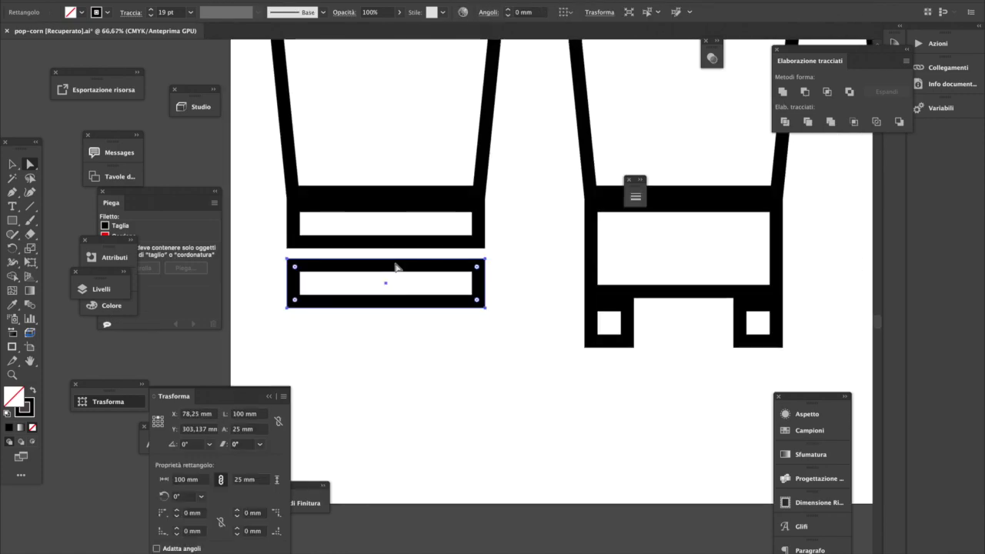
left_click_drag(394, 268, 394, 260)
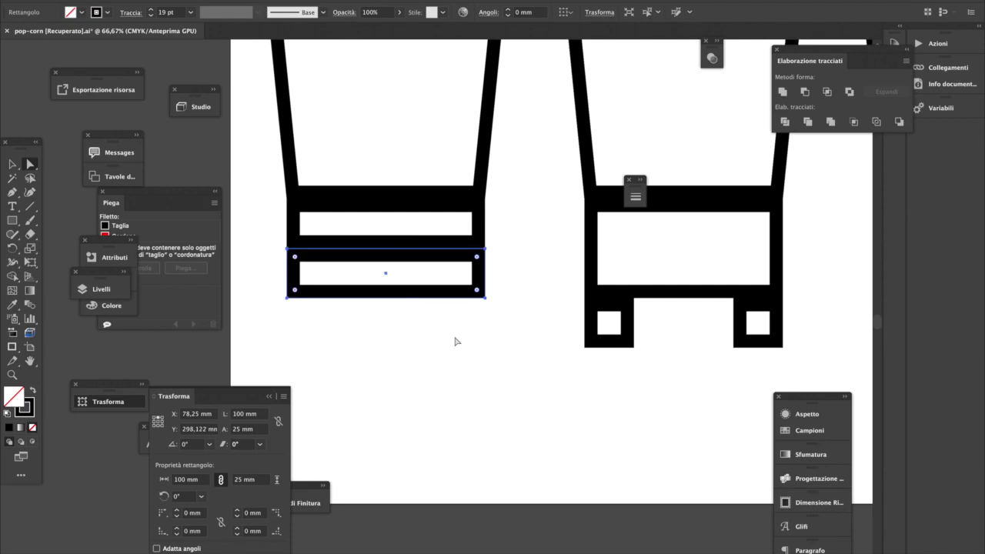
- Set the lower copy's width to 50 mm, keeping its left edge fixed, and deselect it
left_click(154, 422)
left_click_drag(255, 430, 203, 426)
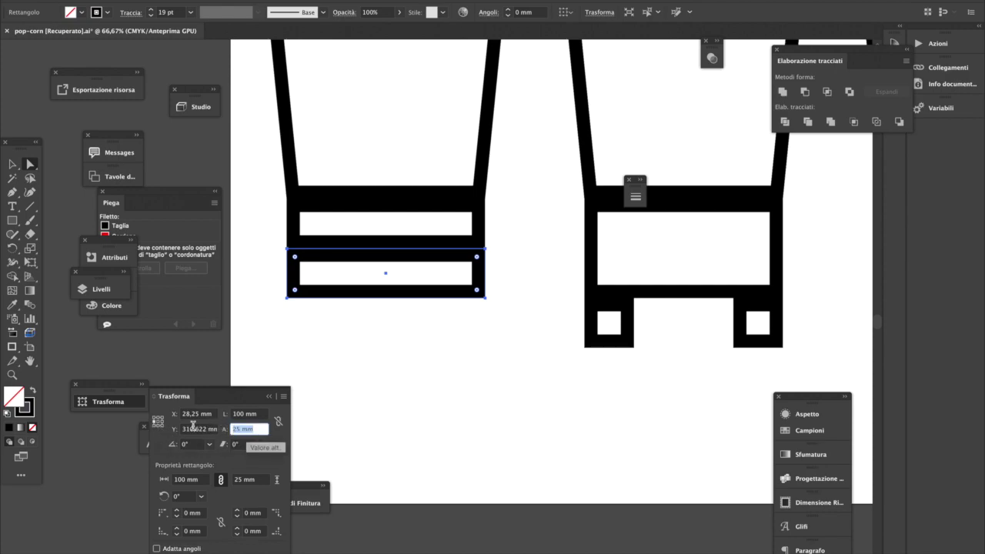
key("shift+Tab")
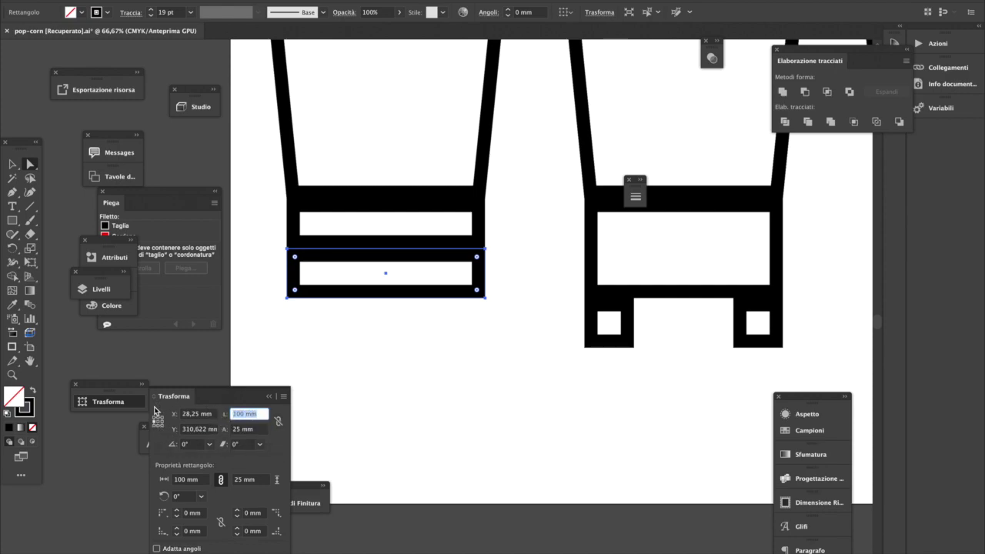
type("50")
key("Return")
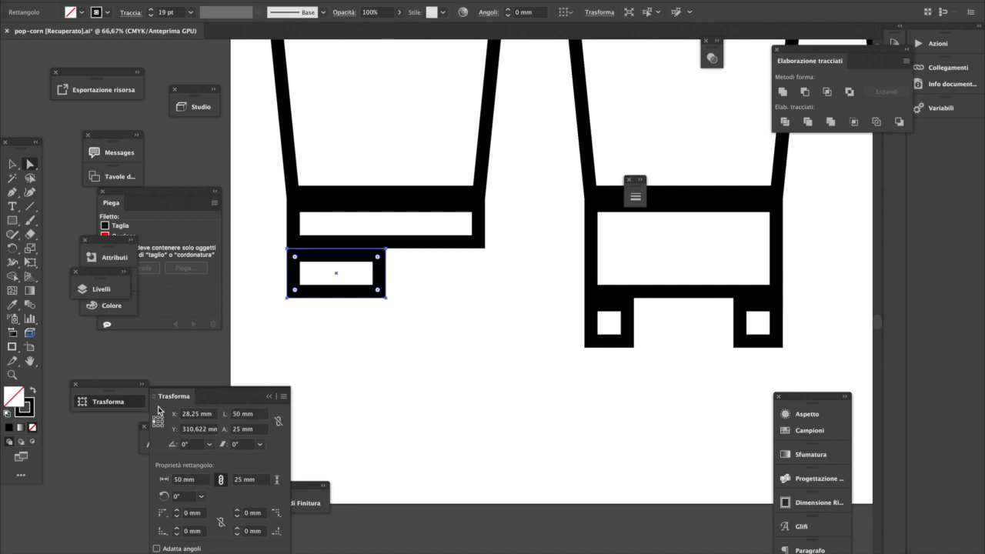
left_click(436, 391)
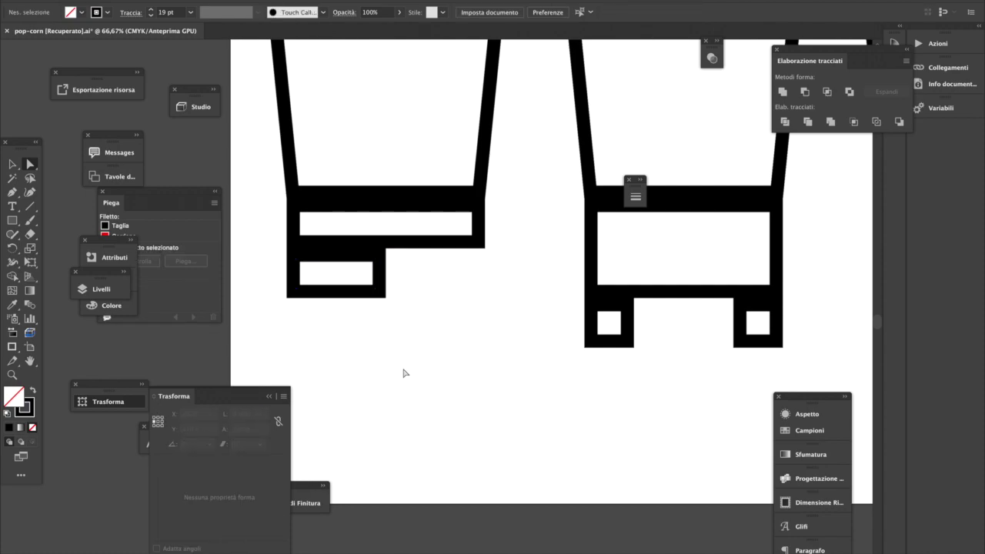
- Cut the 50 × 25 mm rectangle beneath the first panel's flap and paste it back in the same place
left_click(378, 296)
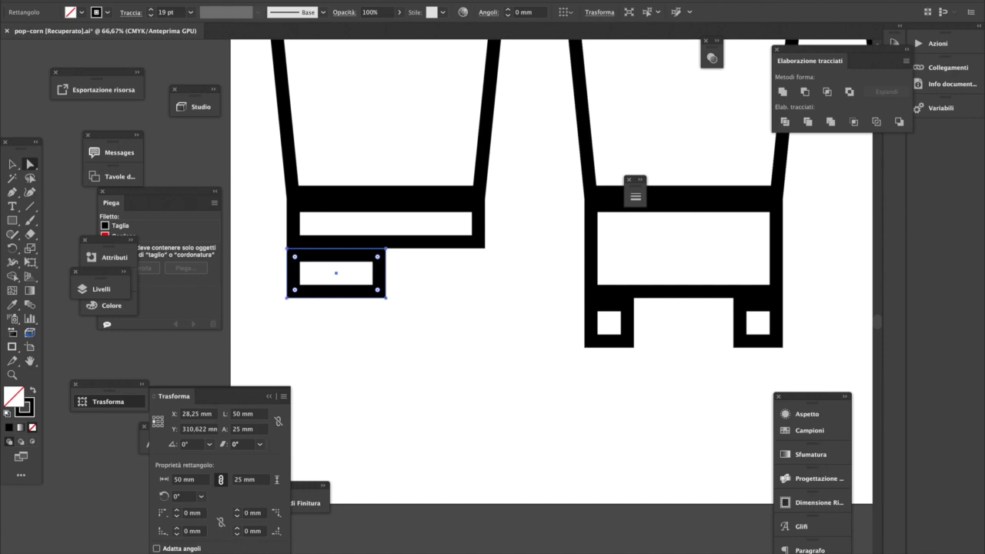
left_click(168, 2)
mouse_move(197, 54)
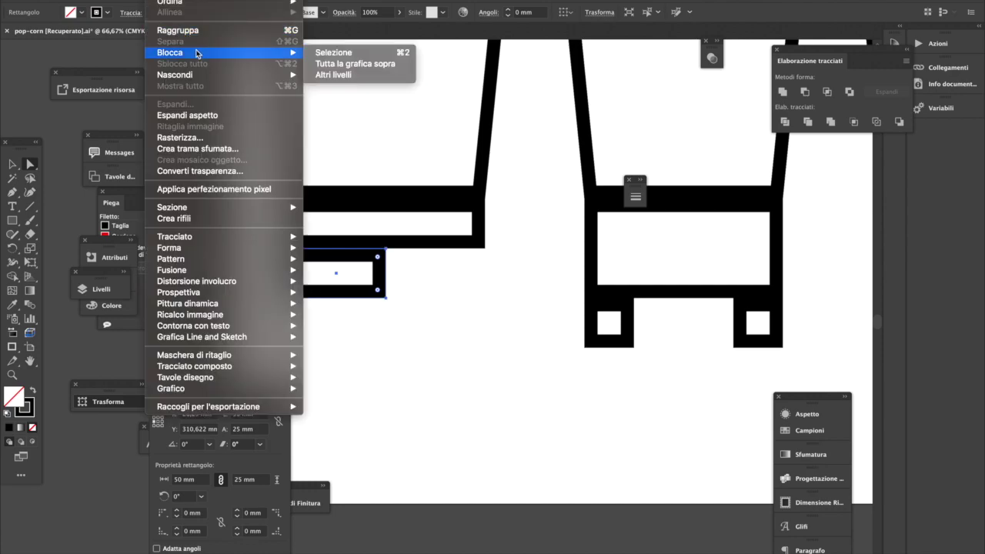
mouse_move(121, 1)
left_click(132, 19)
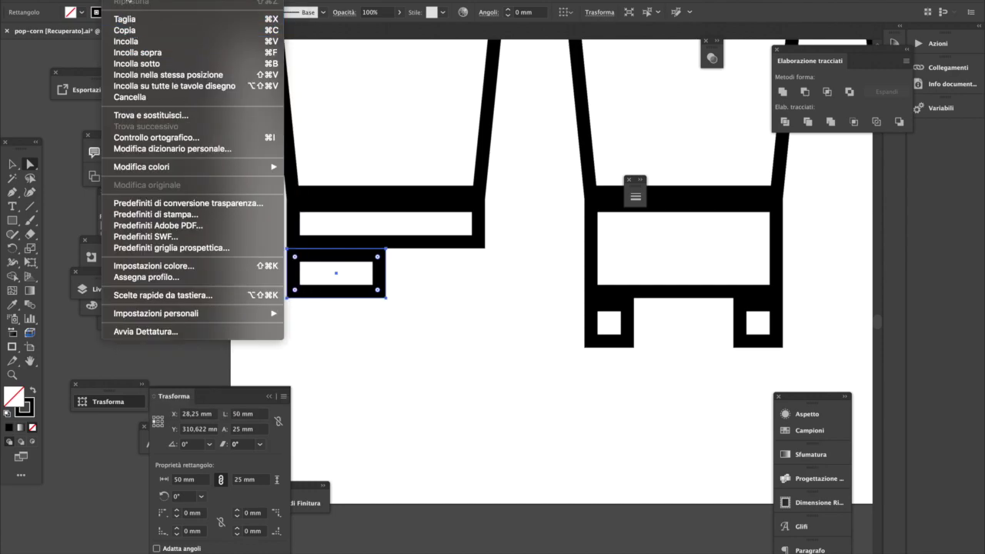
left_click(115, 0)
left_click(131, 58)
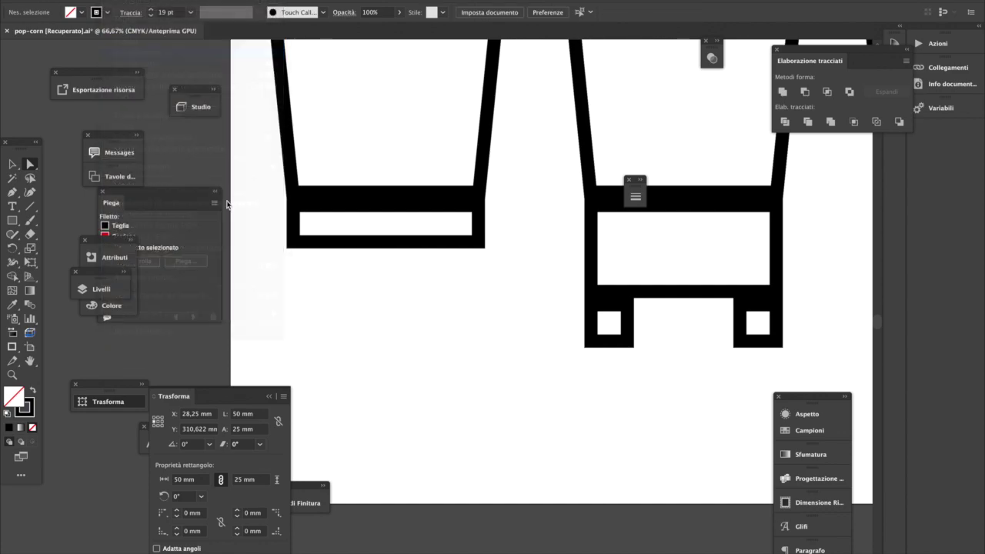
left_click(300, 326)
left_click(292, 281)
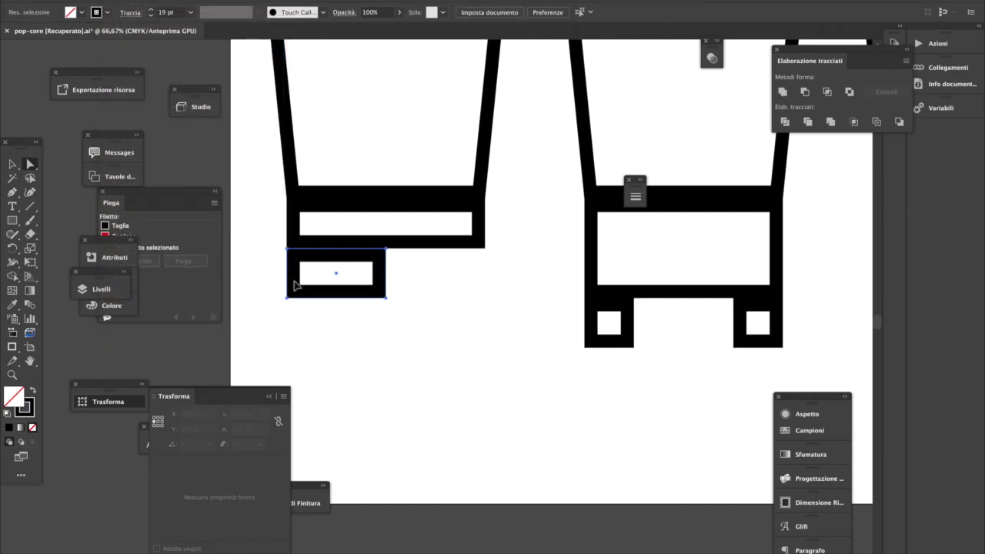
- Try to flip the 50 × 25 mm rectangle across its right edge by resizing it, and undo the resize
left_click(12, 164)
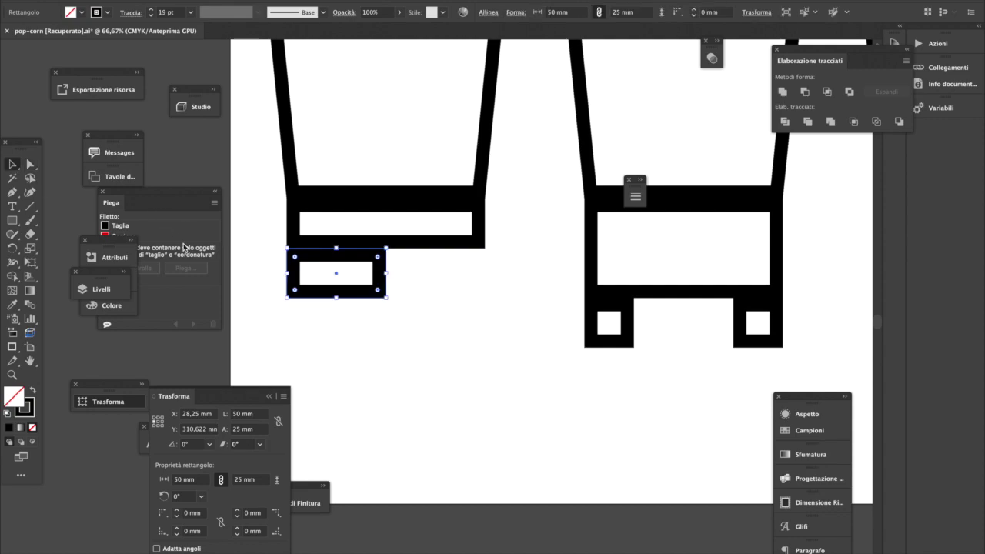
left_click_drag(289, 273, 420, 290)
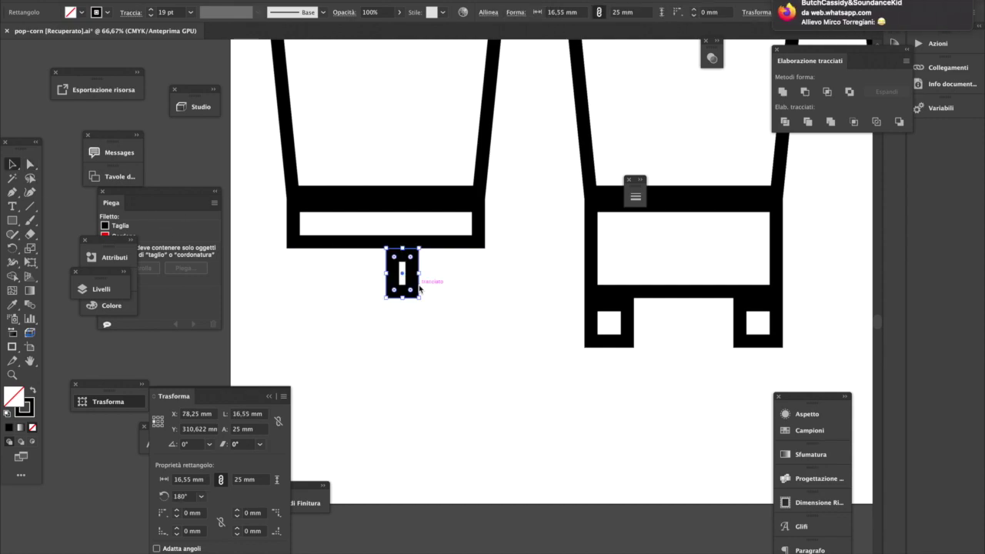
key("super+z")
left_click(421, 291)
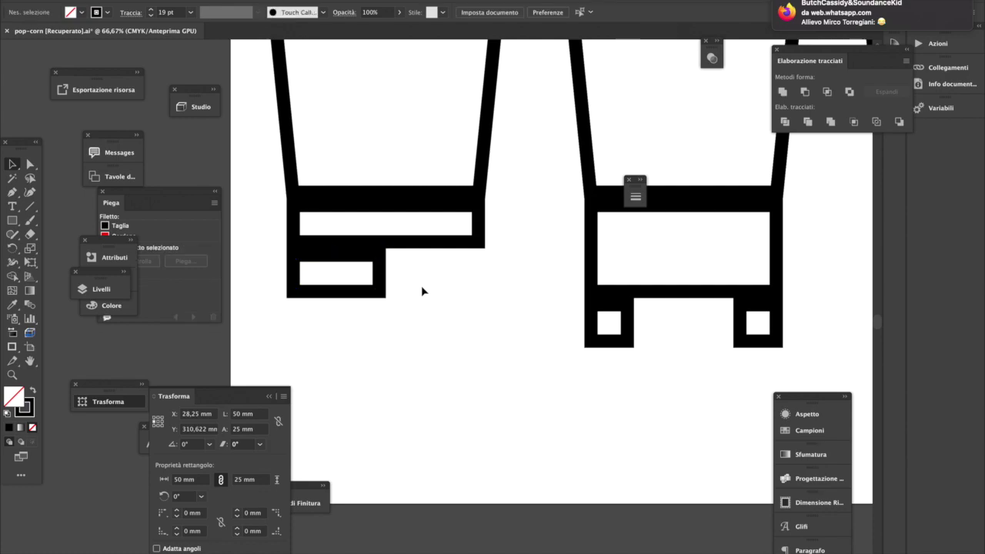
- Copy the 50 × 25 mm rectangle beneath the first panel's flap and paste the duplicate in place over it
left_click(378, 286)
left_click(165, 0)
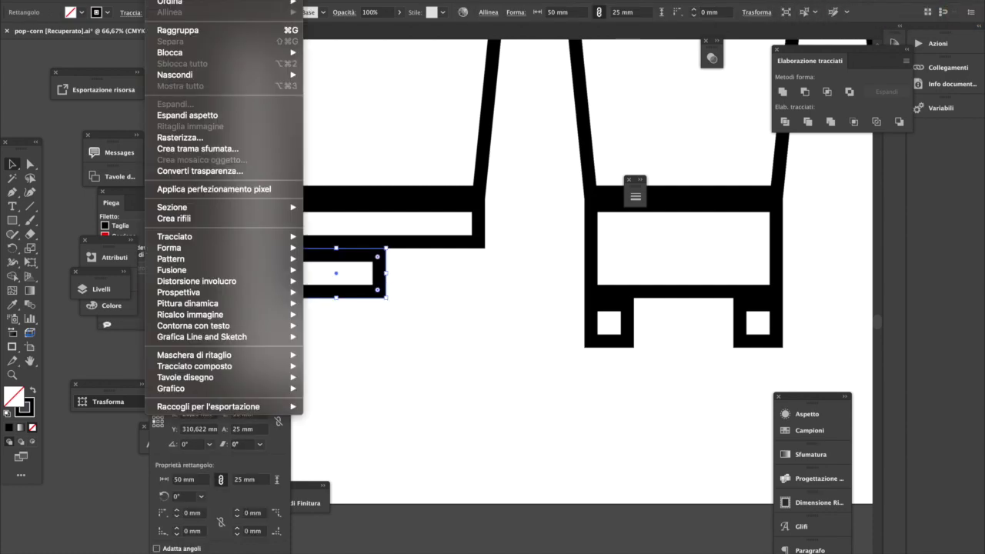
left_click(424, 286)
left_click(123, 0)
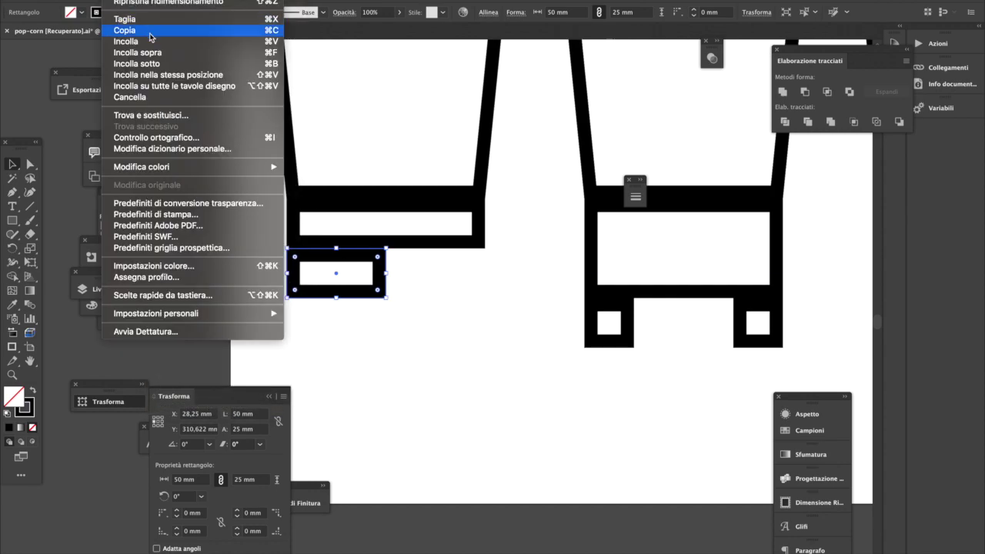
left_click(151, 31)
left_click(124, 0)
left_click(158, 55)
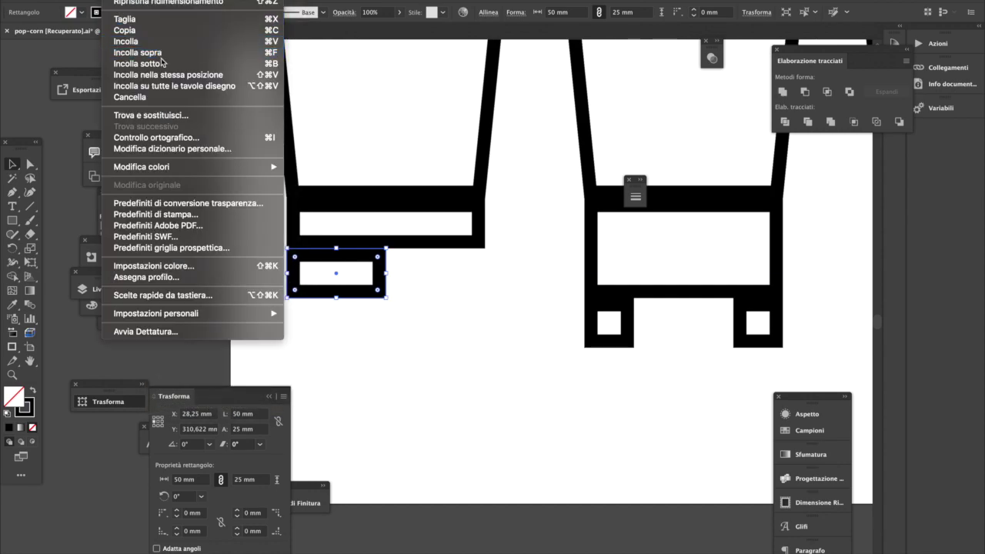
- Resize the duplicate rectangle to about 32.7 mm wide, straddling the original's right end, and round all its corners fully, to about 11.57 mm
left_click(428, 300)
left_click(291, 279)
left_click_drag(292, 285, 352, 271)
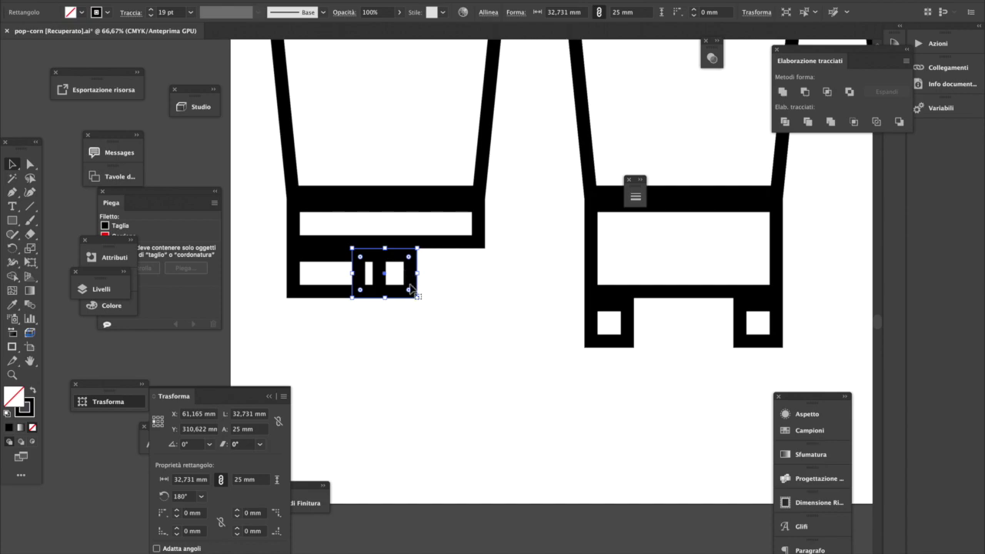
left_click_drag(408, 258, 394, 273)
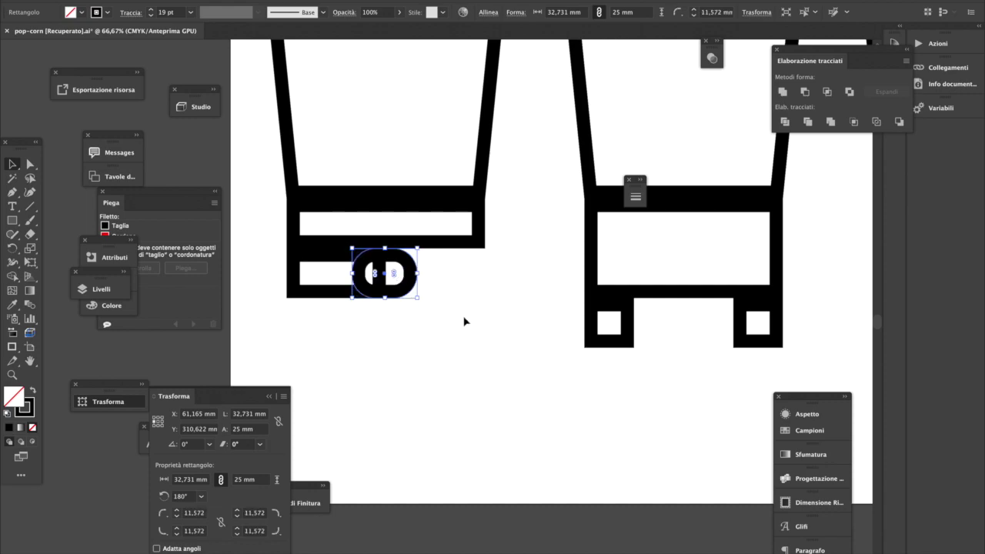
left_click(464, 321)
- Adjust the rounded shape's right edge so its lower curve runs smoothly into the bottom right corner of the 50 × 25 mm rectangle
left_click(411, 292)
left_click_drag(420, 274, 403, 274)
left_click(454, 311)
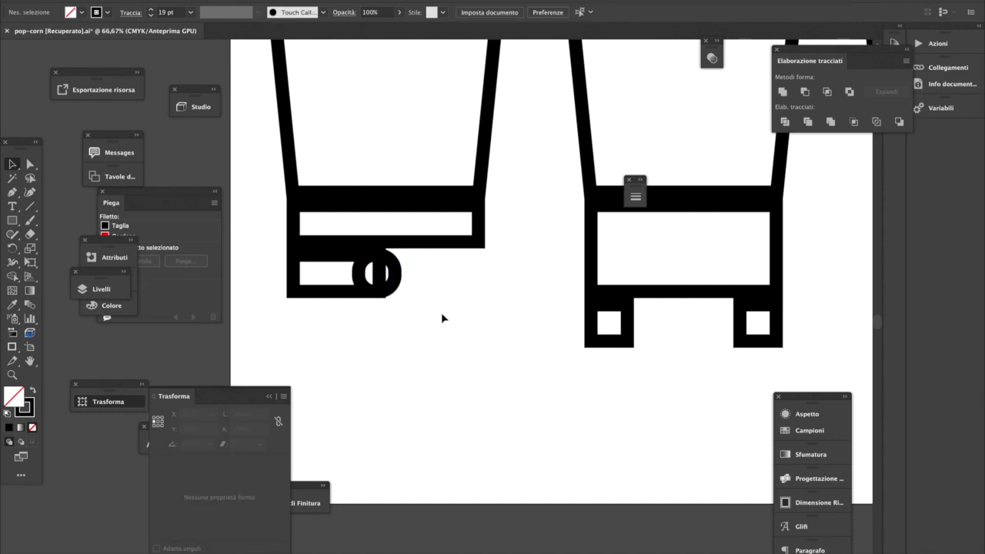
left_click(386, 286, "super")
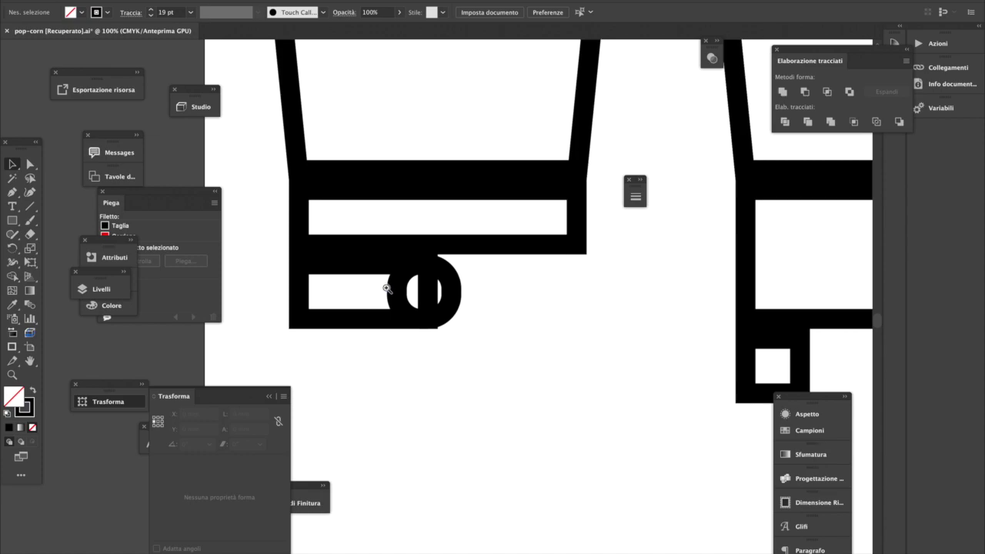
left_click(428, 298, "super")
left_click(435, 299)
left_click_drag(490, 300, 508, 301)
left_click(543, 316)
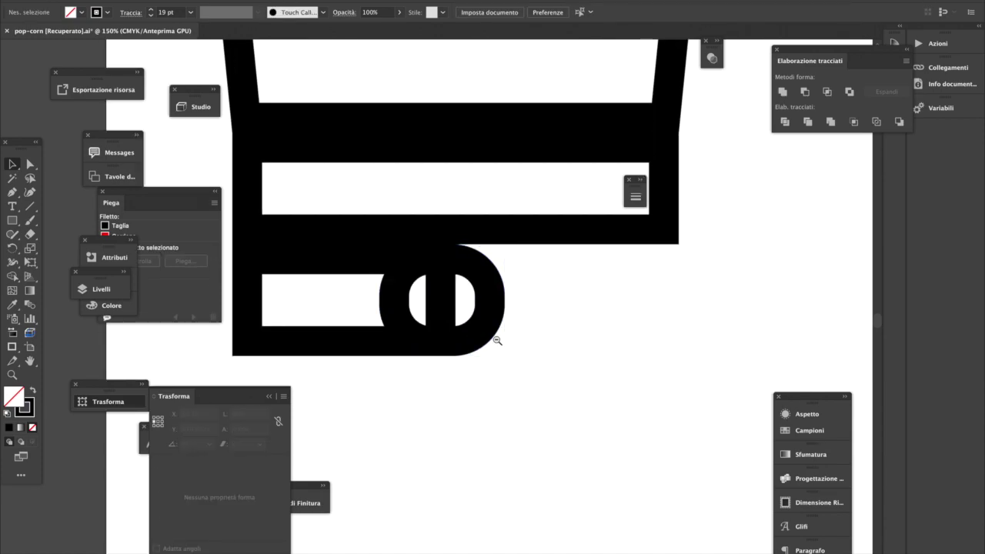
- Move the lower right corner of the first panel's upper flap rectangle inward to the right end of the 50 × 25 mm rectangle, slanting its side
left_click(498, 341, "alt")
left_click(414, 319, "alt")
left_click(414, 318, "alt")
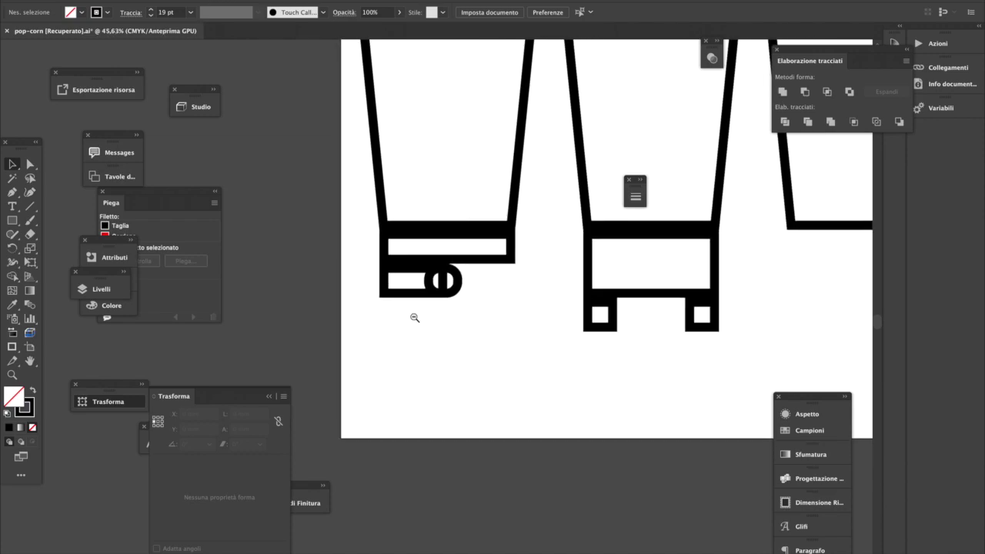
left_click(414, 319, "alt")
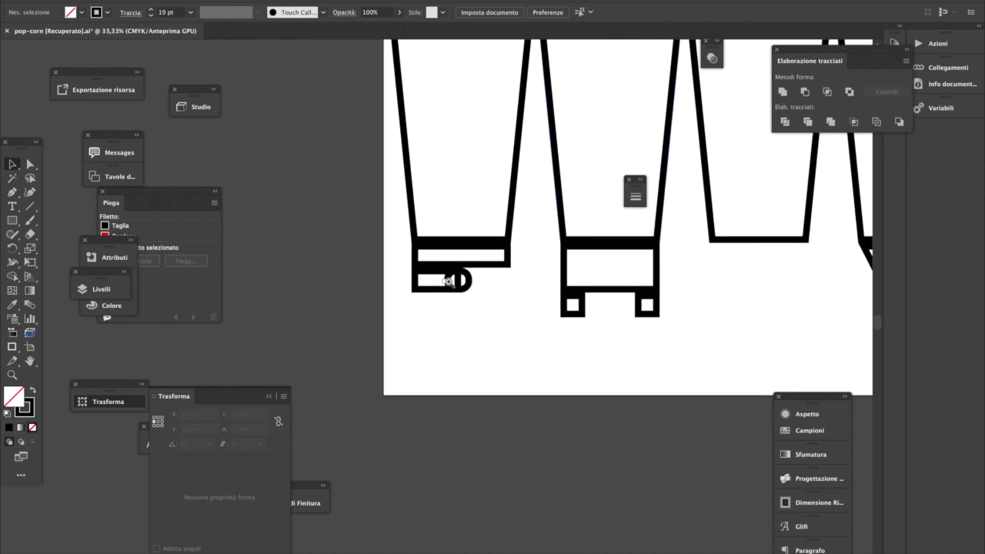
left_click(505, 285)
left_click(506, 285)
left_click(29, 163)
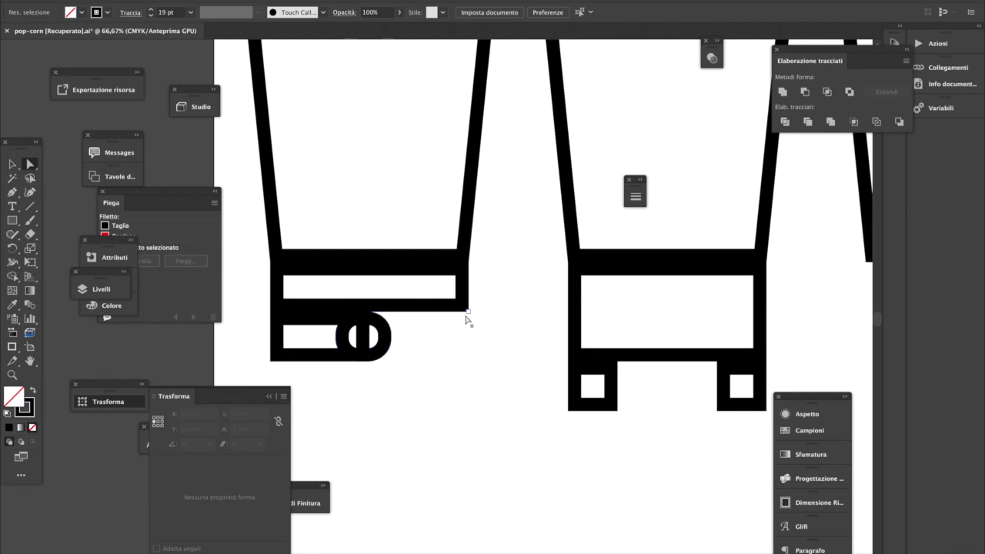
left_click_drag(468, 312, 369, 314)
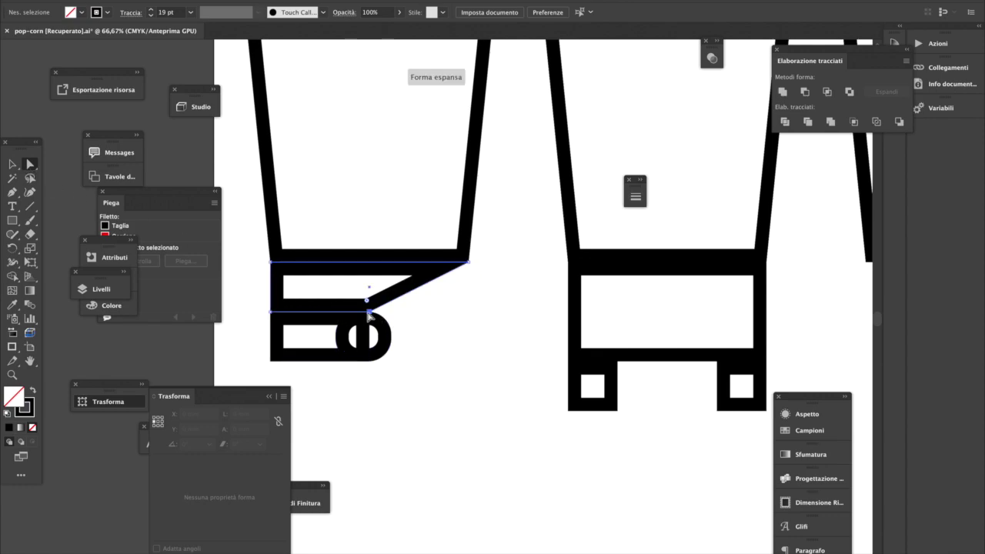
left_click(451, 334)
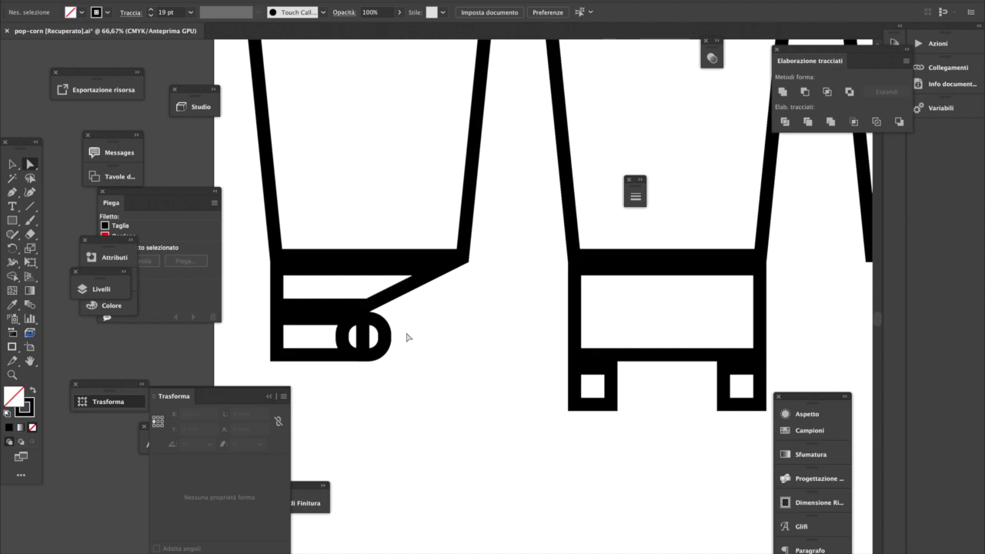
- Duplicate the first panel's three flap shapes and place the copy directly beneath the third panel
key("super+minus")
key("super+minus")
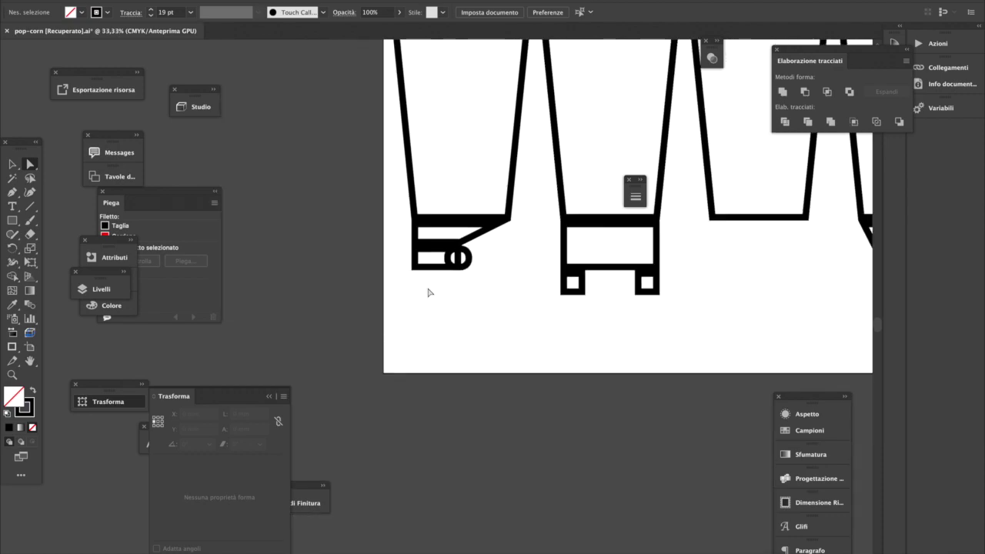
key("super+minus")
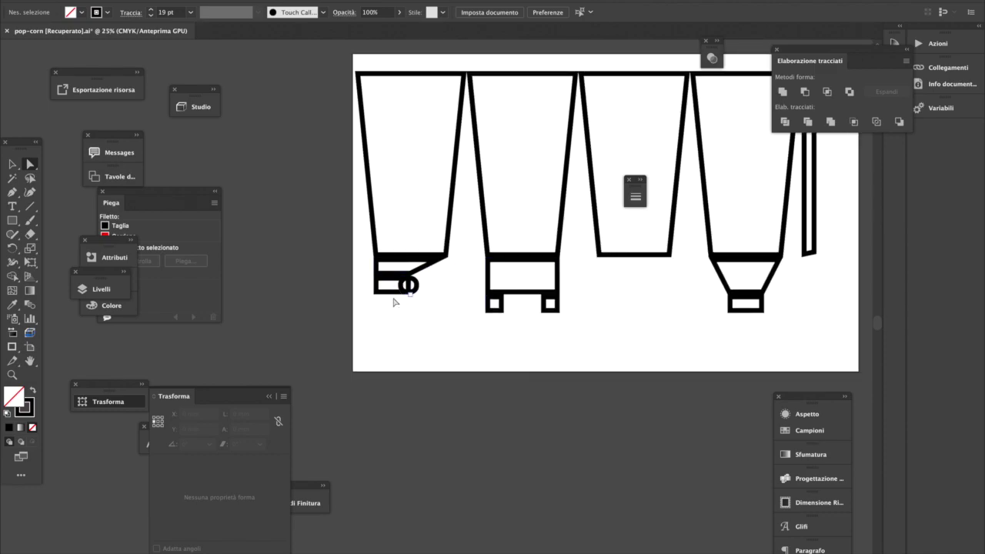
left_click(11, 167)
left_click_drag(433, 279, 637, 273)
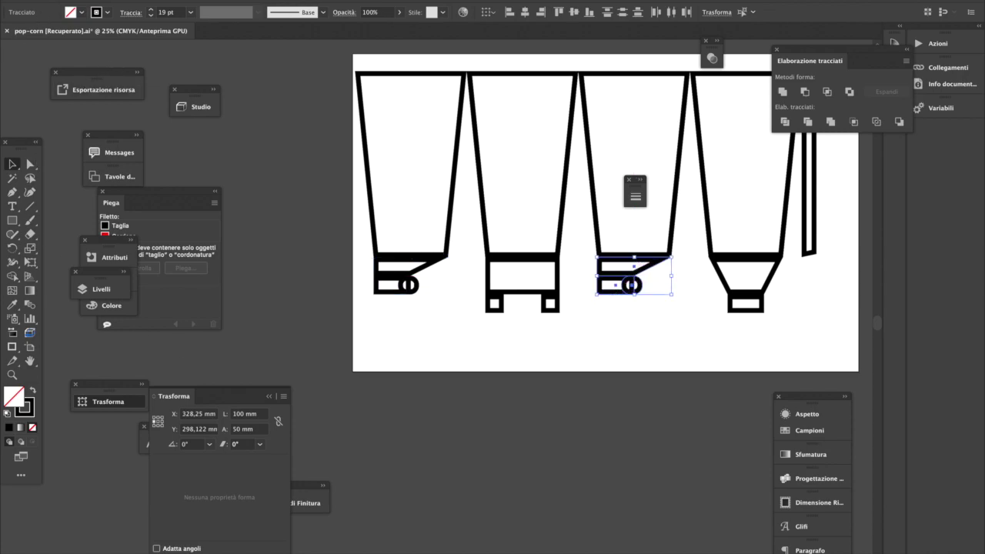
- Reflect the copied flap beneath the third panel left to right, across a vertical axis
left_click(166, 0)
mouse_move(223, 1)
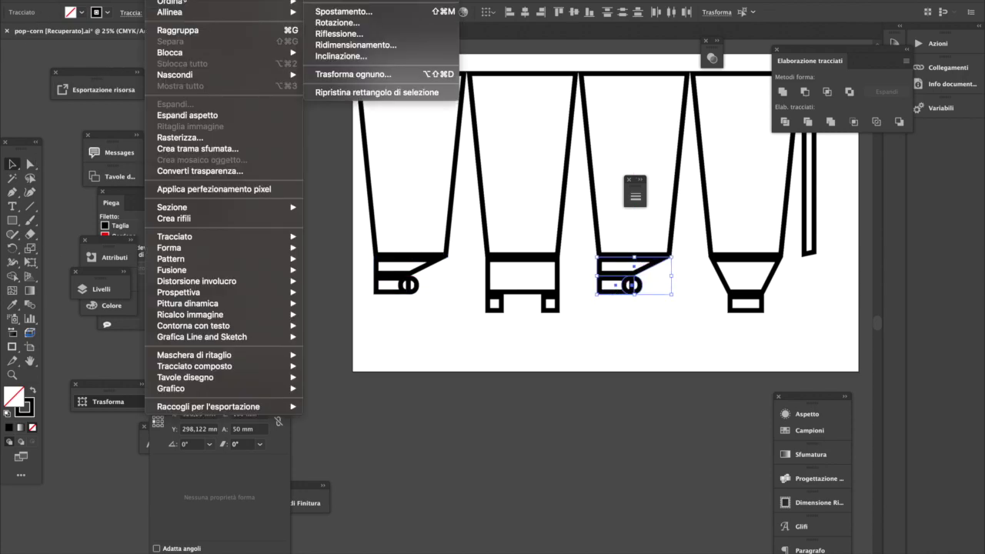
left_click(395, 36)
left_click(642, 347)
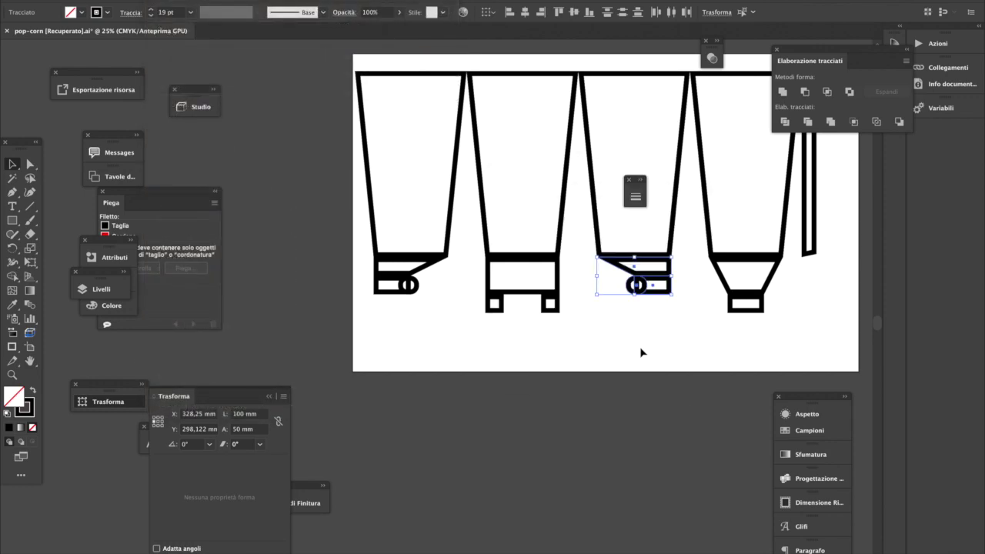
- Examine the mirrored flap and its alignment beneath the third panel, and deselect it
left_click(601, 306, "super")
left_click(453, 298)
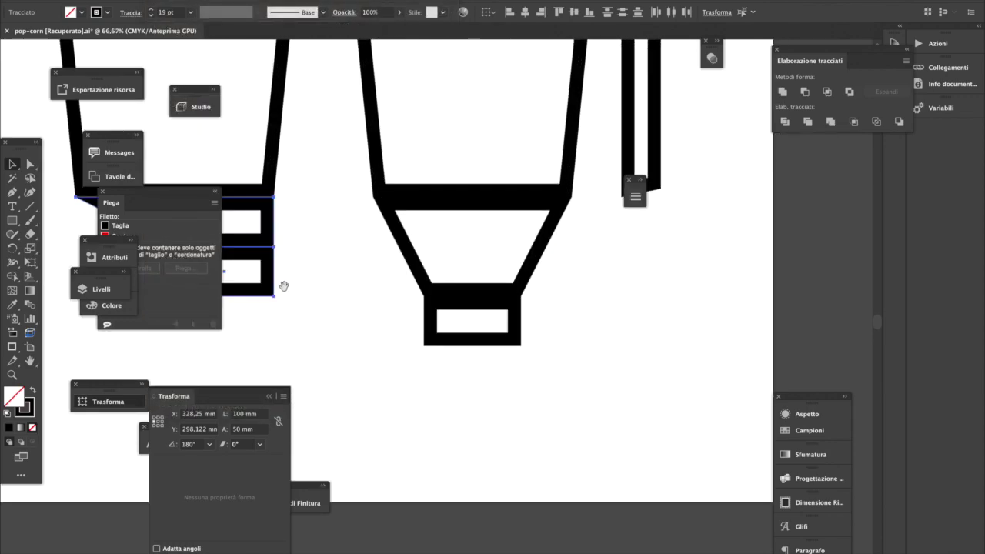
left_click_drag(282, 284, 454, 404)
left_click_drag(306, 334, 296, 352)
left_click_drag(441, 336, 451, 320)
left_click(522, 350)
left_click(407, 394, "alt+super")
left_click(407, 394, "alt+super")
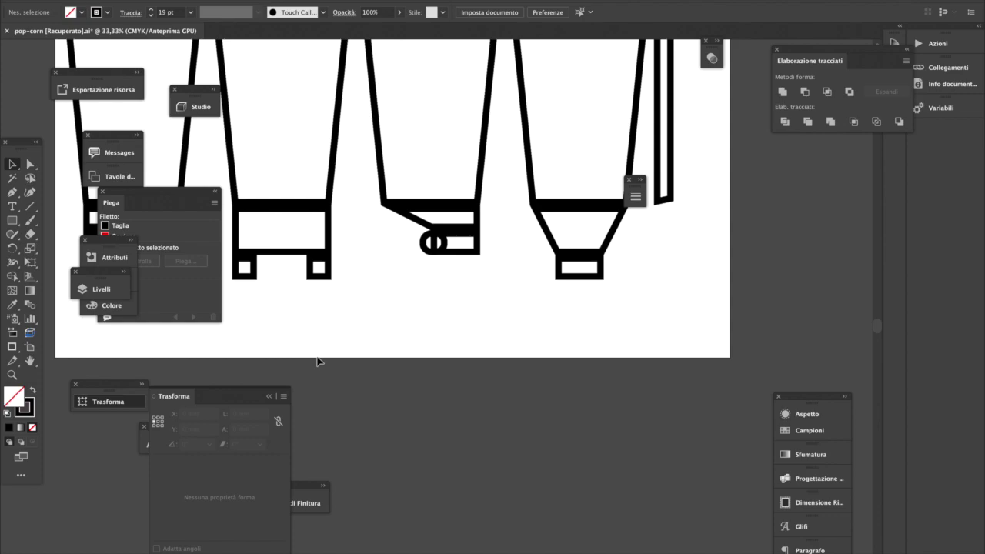
left_click(374, 264, "alt+super")
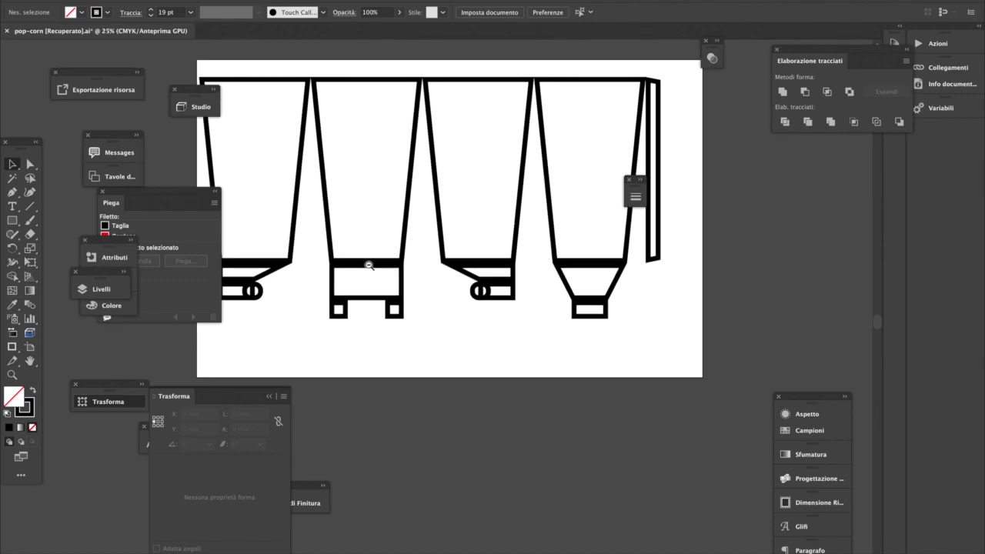
- Copy all the panels, flaps and the glue flap of the die-line and paste the duplicate in place in front
left_click(370, 264, "alt+super")
scroll(356, 327, "up", 2)
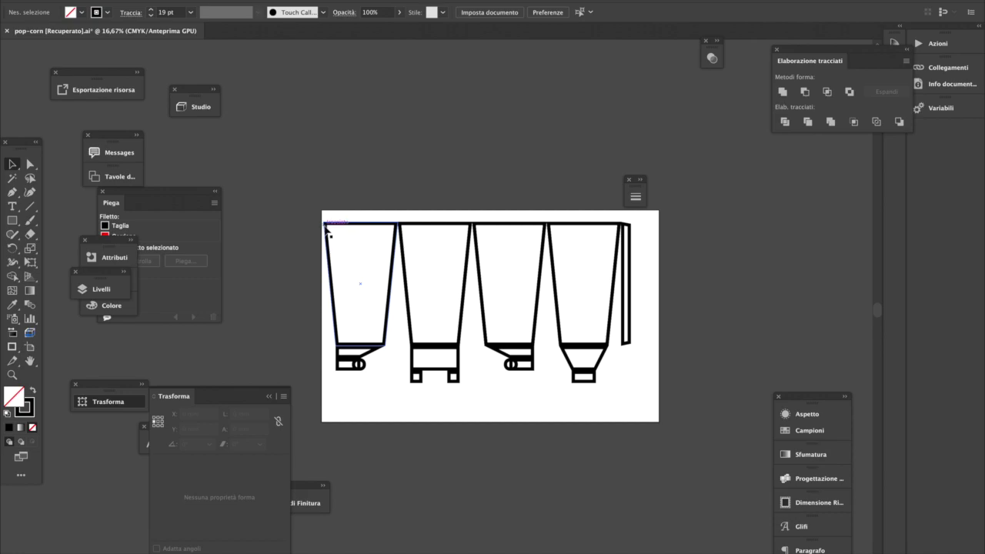
left_click_drag(317, 216, 636, 402)
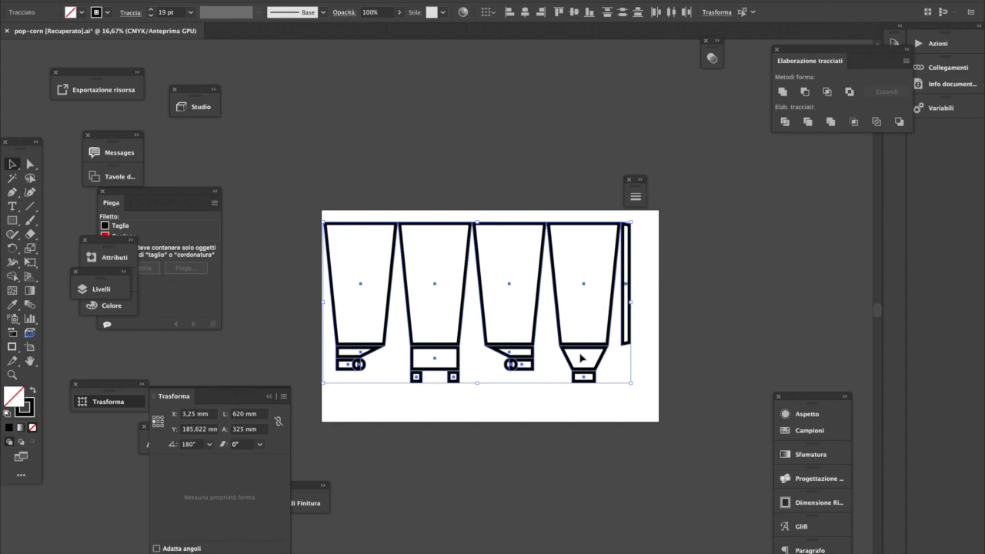
left_click(115, 0)
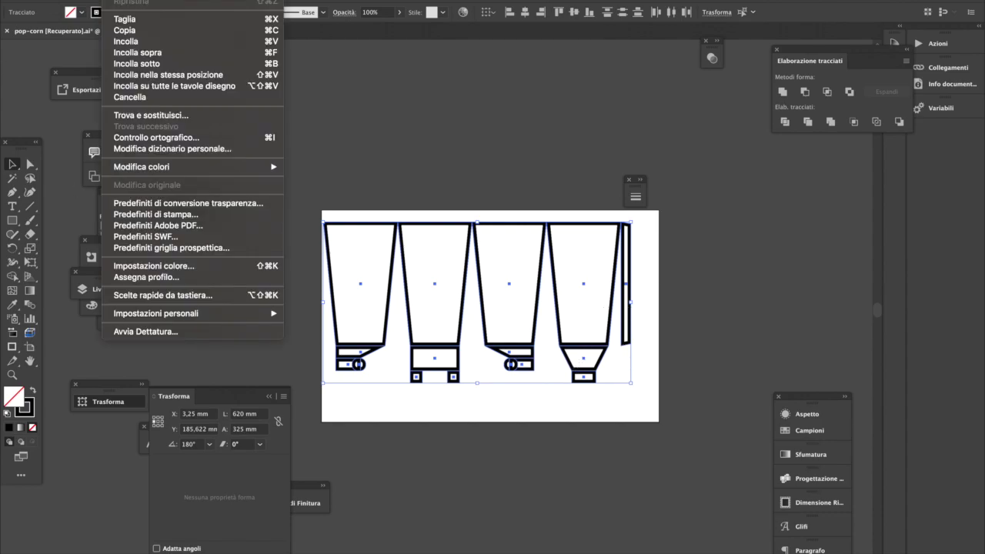
left_click(129, 31)
left_click(121, 2)
left_click(138, 53)
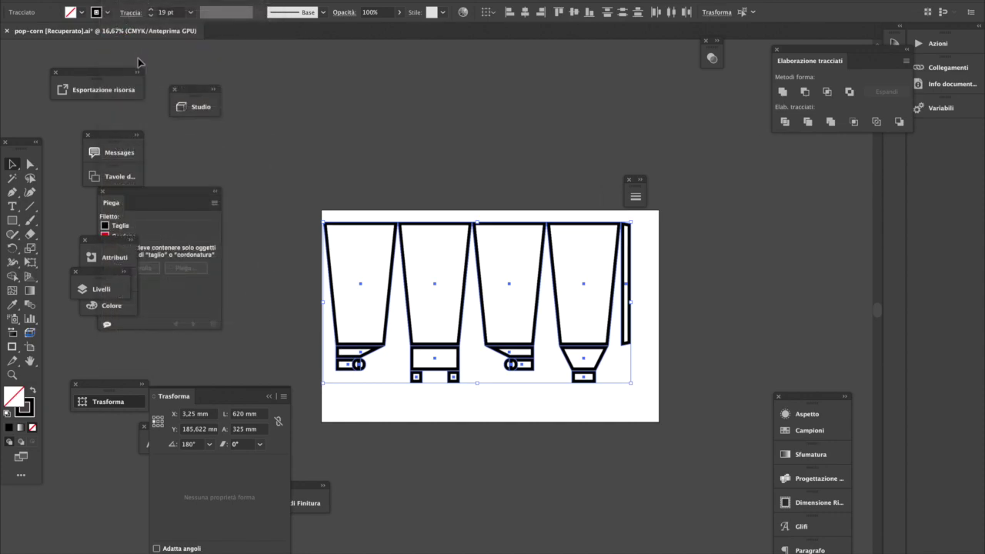
- Transfer the duplicated die-line to the layer Livello 1 copia, and hide and lock the layer Livello 1
left_click(107, 289)
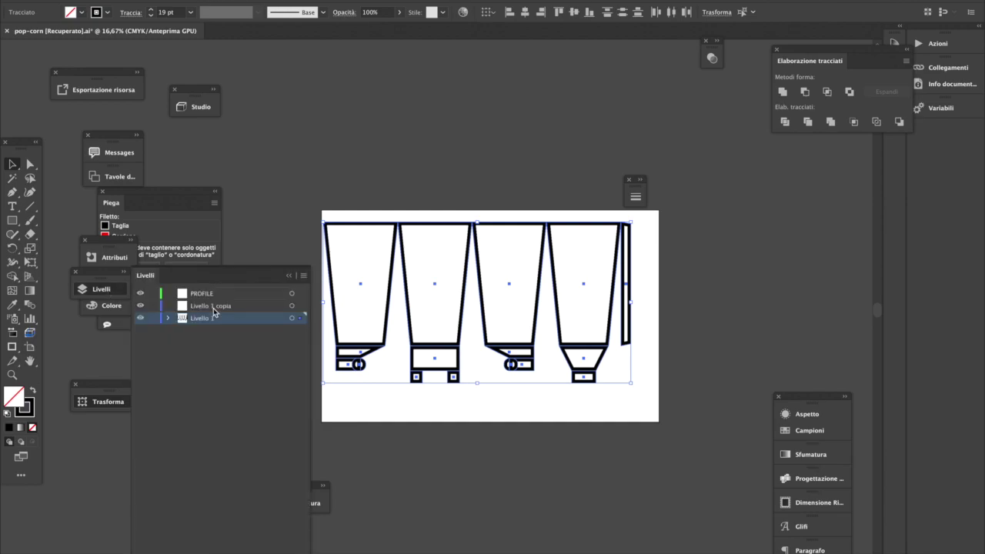
left_click_drag(300, 321, 301, 307)
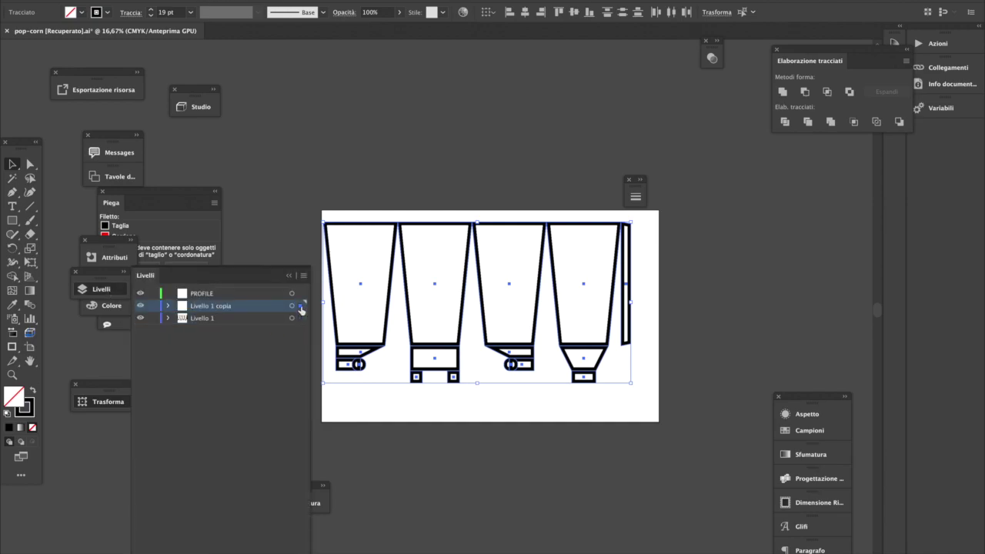
left_click(142, 320)
left_click(633, 369)
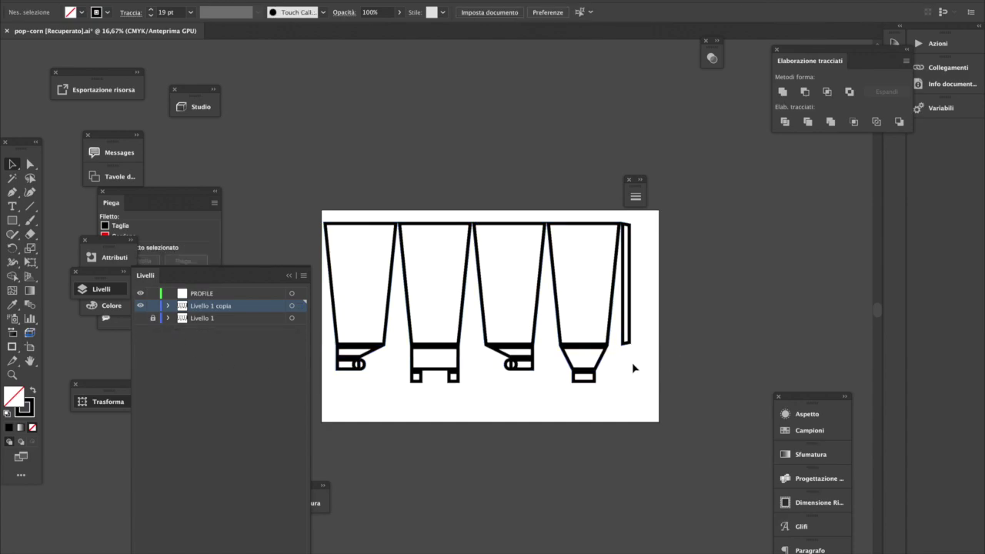
- Unite the three flap shapes beneath the first panel into a single hooked outline
left_click_drag(454, 369, 621, 409)
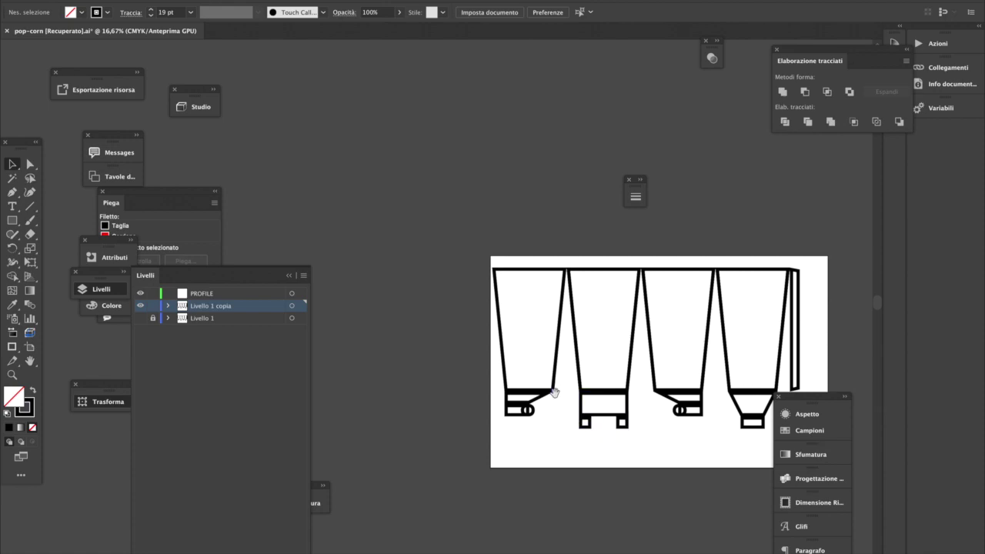
left_click(541, 391)
left_click(531, 373)
left_click_drag(531, 373, 572, 425)
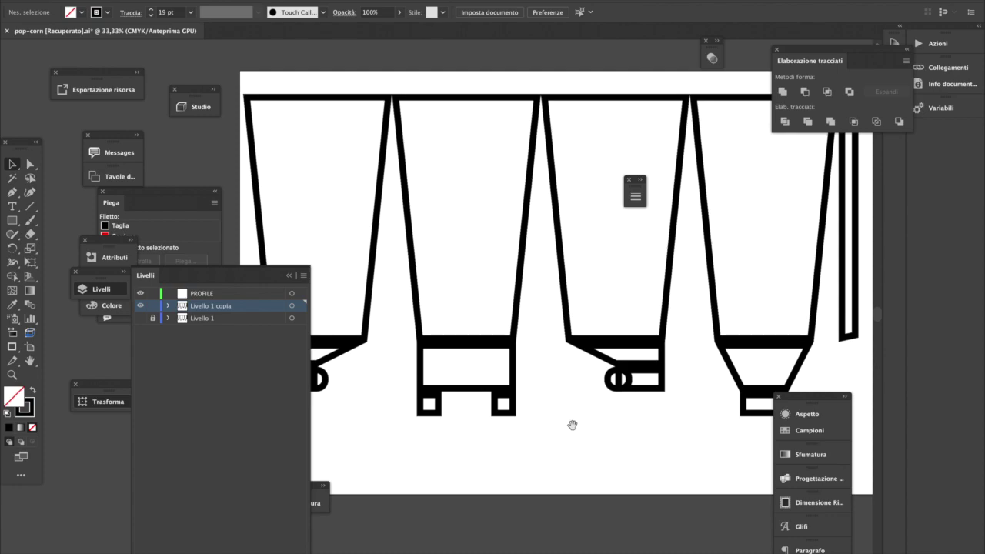
left_click_drag(587, 420, 673, 363)
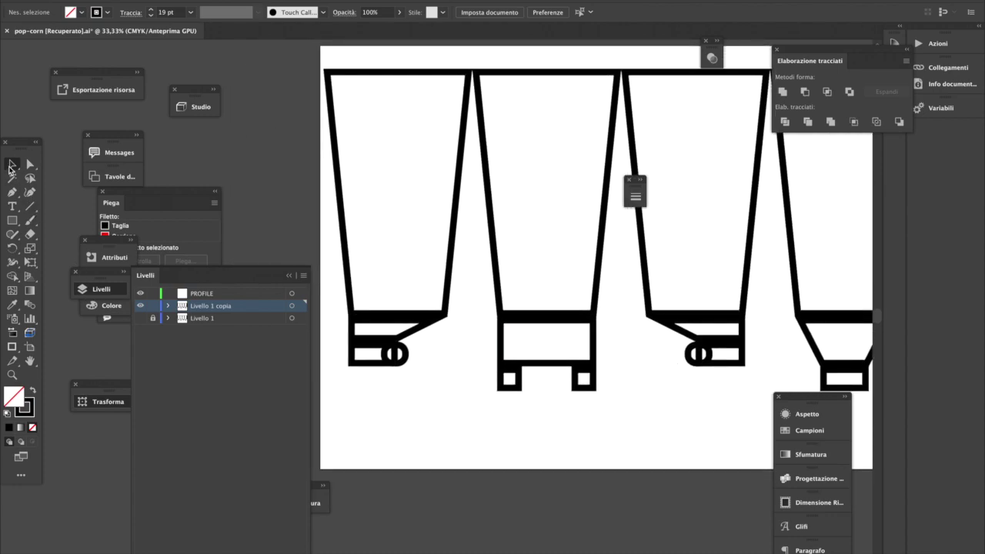
left_click(423, 331)
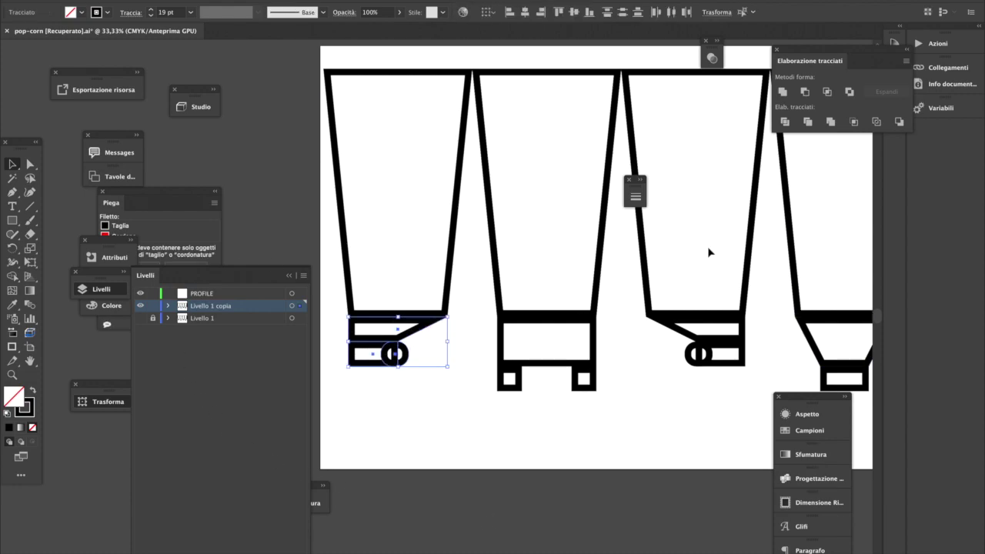
left_click(783, 92)
left_click(483, 418)
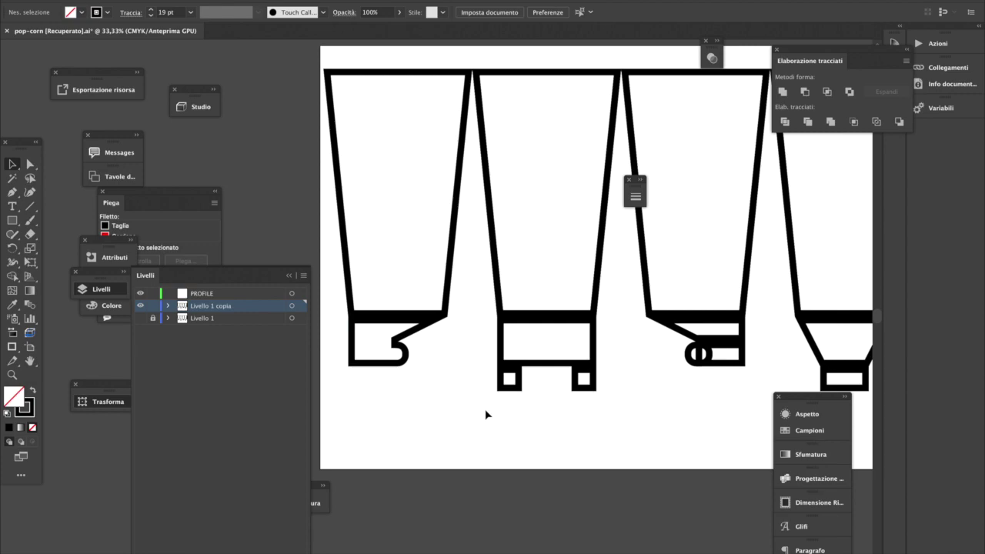
- Unite the flap shapes beneath the second, third and fourth panels into one single outline per panel
left_click_drag(462, 415, 626, 358)
left_click(783, 91)
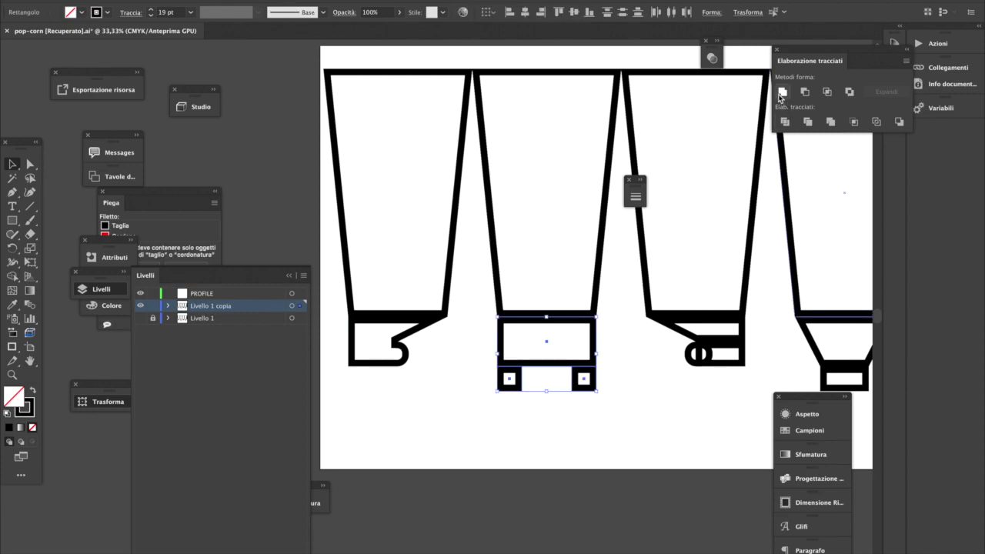
left_click_drag(658, 391, 747, 334)
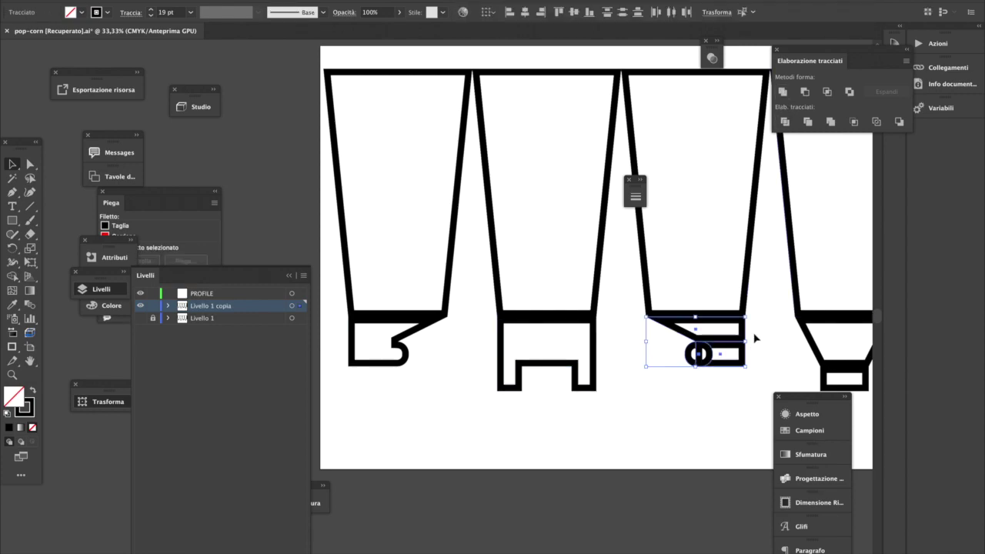
left_click(783, 92)
scroll(677, 339, "right", 5)
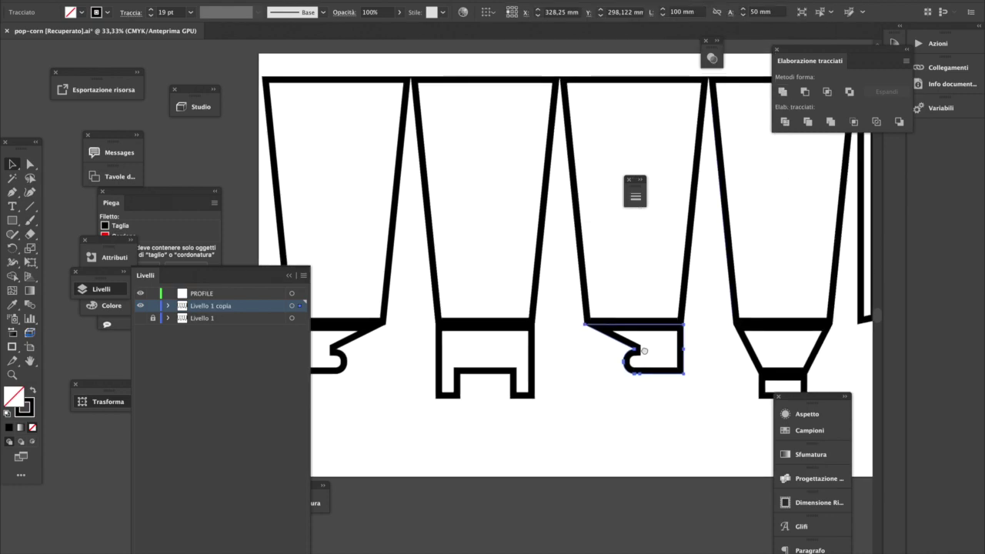
left_click_drag(674, 411, 762, 356)
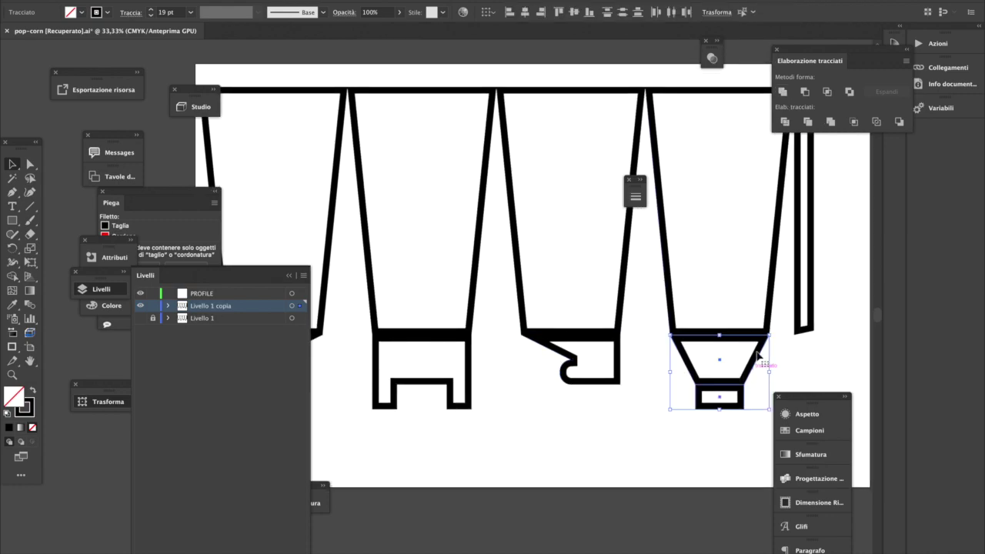
left_click(784, 93)
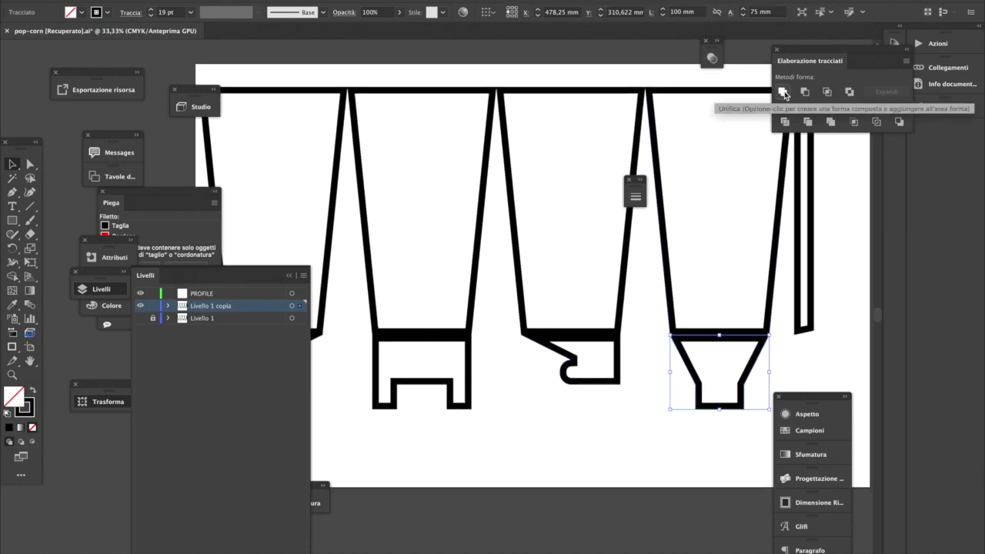
- Remove the right slanted edge of the first panel's outline, leaving the path open on that side
left_click_drag(505, 283, 678, 338)
left_click(30, 164)
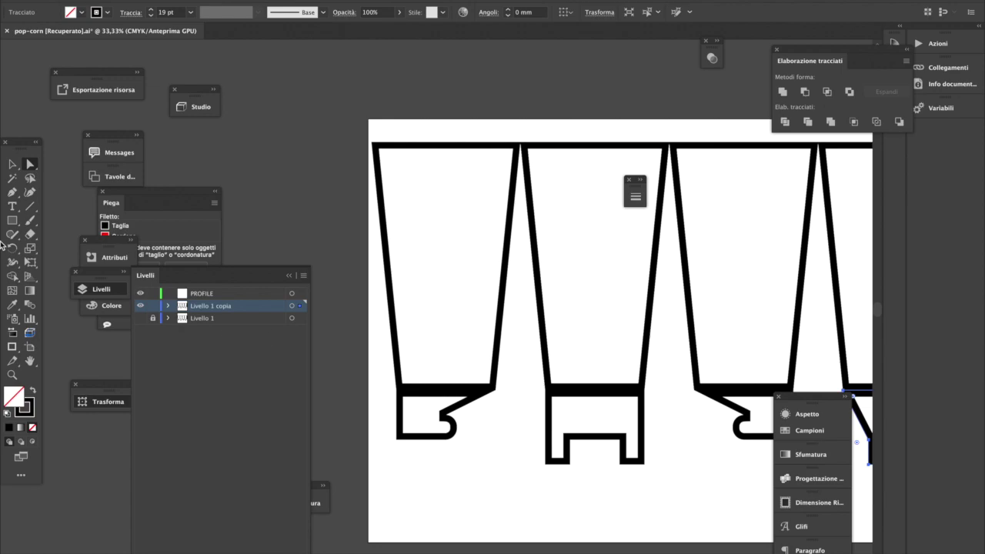
left_click(13, 193)
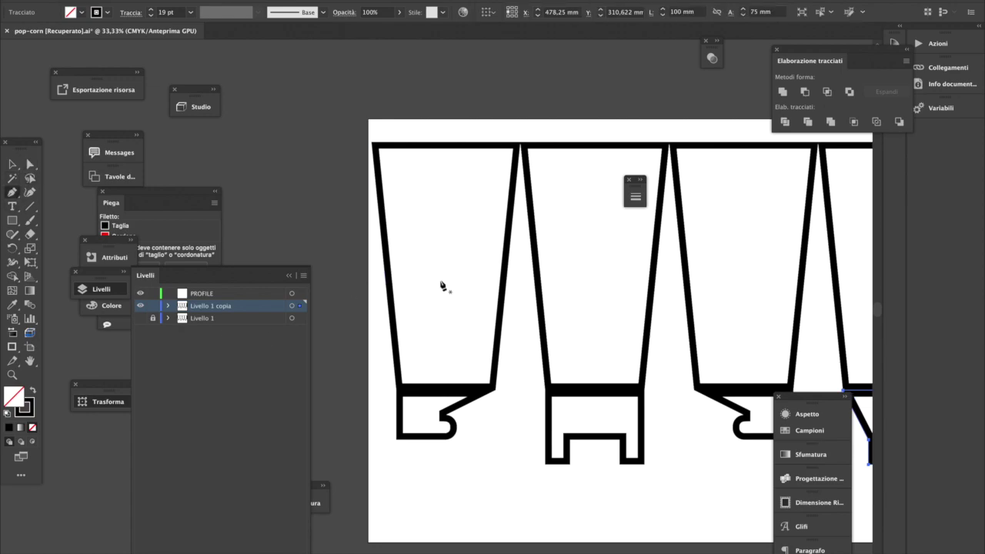
left_click(504, 294)
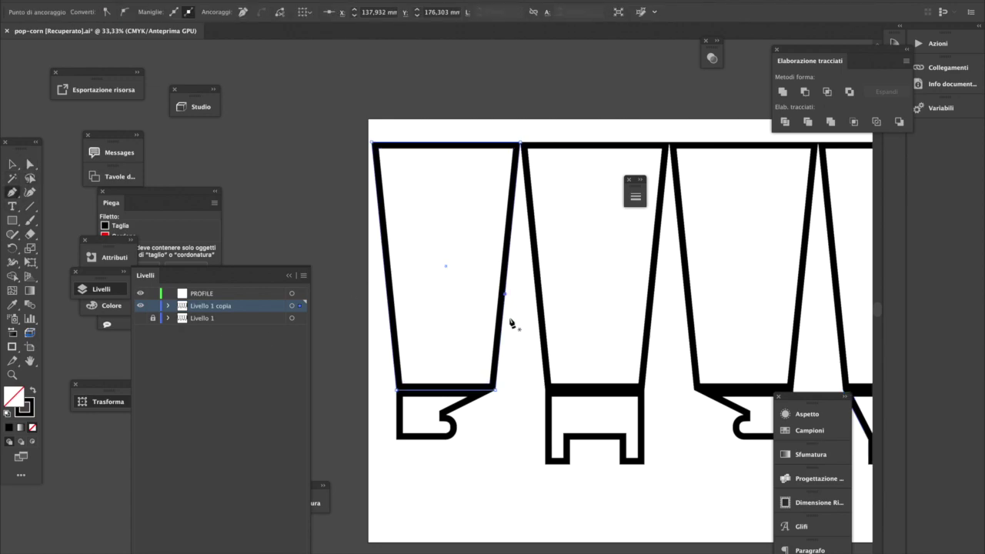
key("Delete")
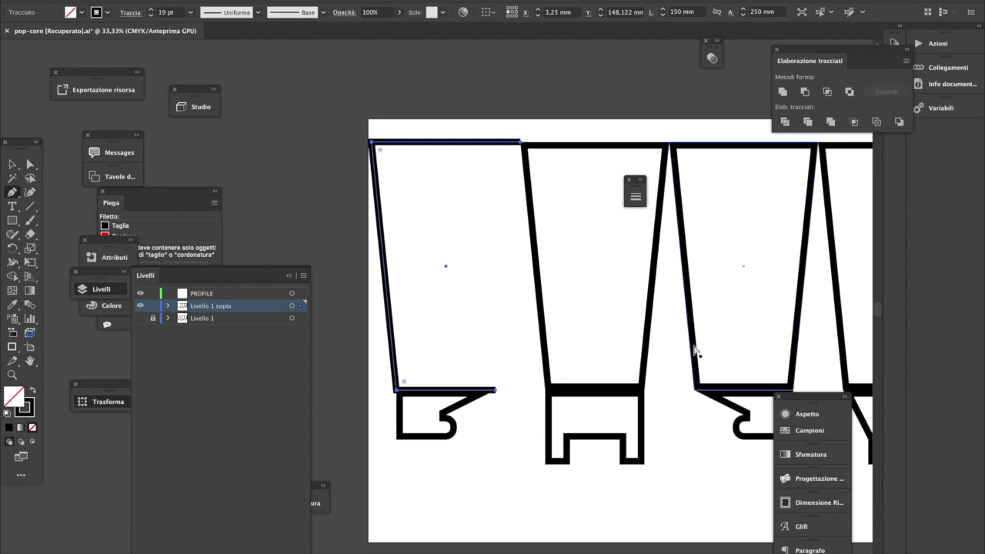
- Delete the surplus overlapping copy of the second panel's outline
left_click(646, 343)
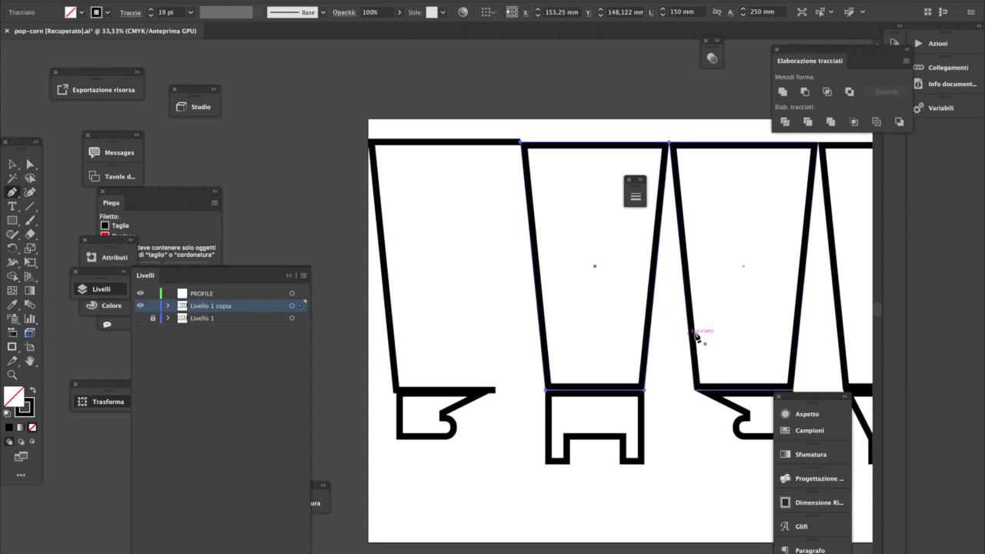
left_click(651, 325)
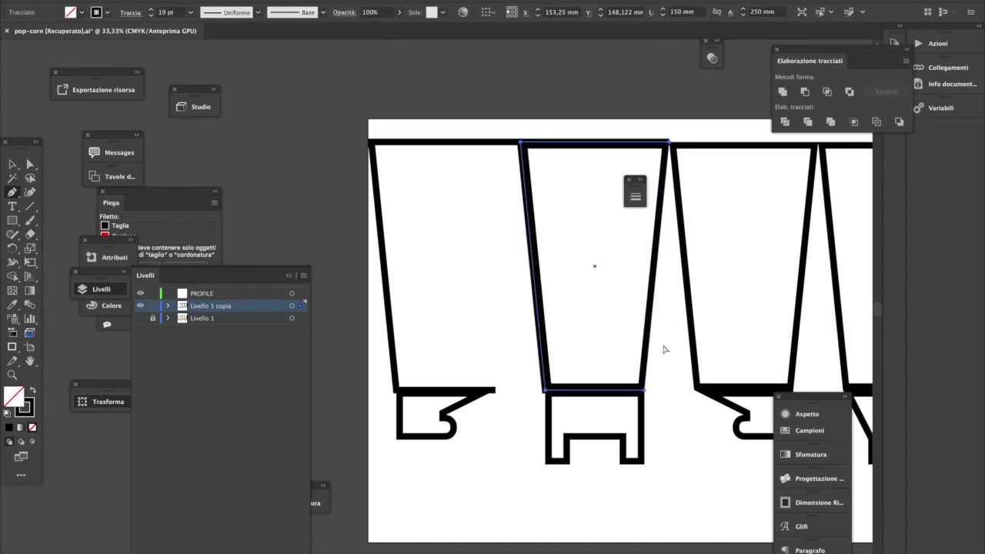
left_click(664, 353, "super")
left_click(649, 352, "super")
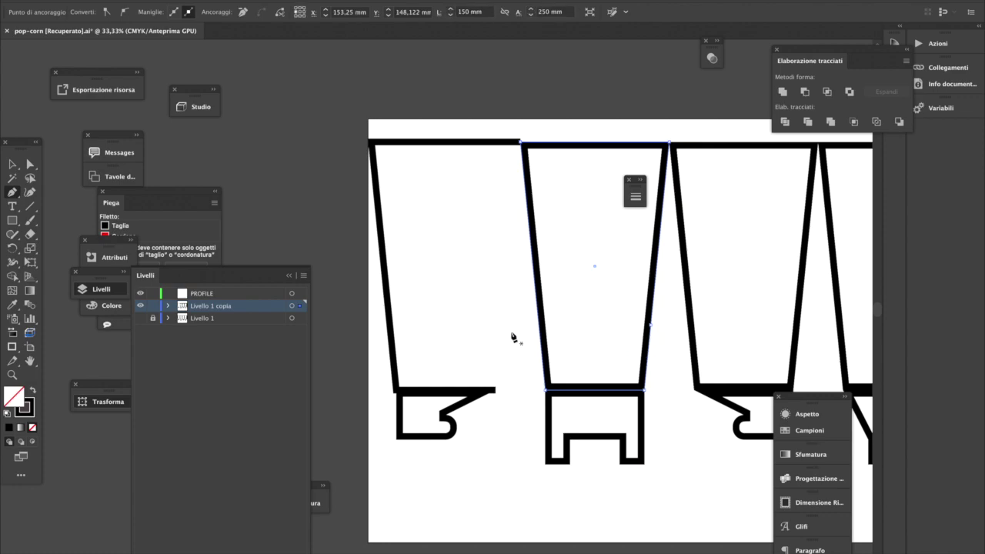
left_click(12, 164)
left_click(595, 268)
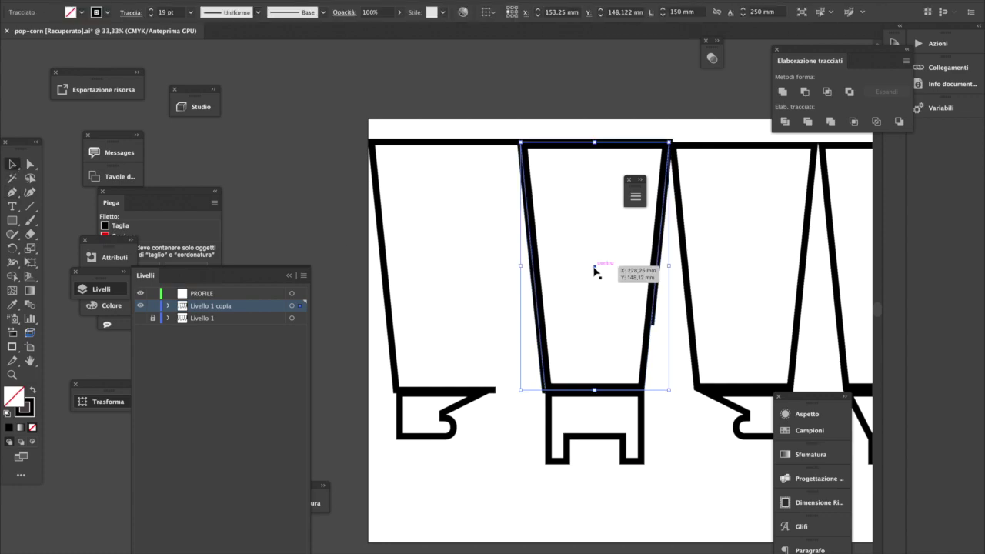
key("Delete")
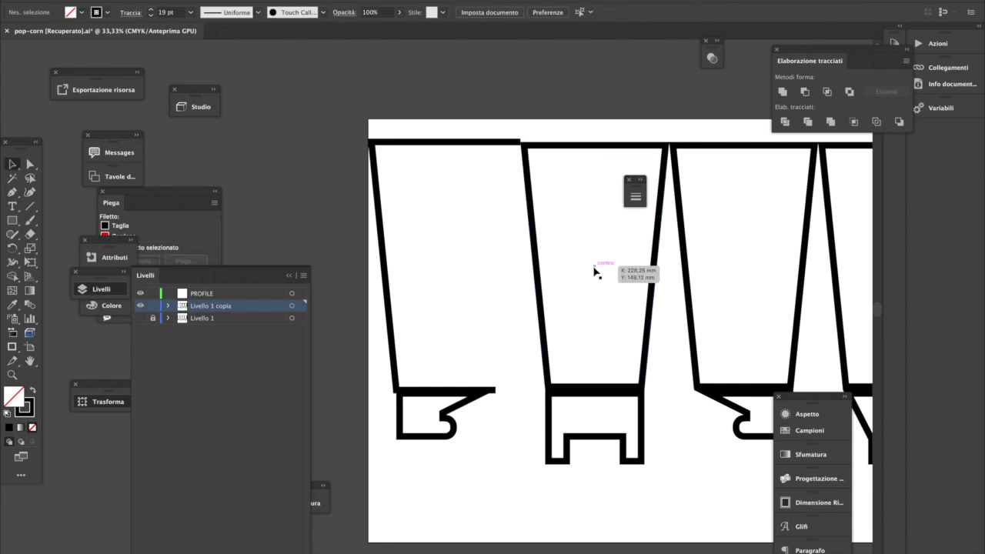
- Remove the right slanted edge of the second panel's remaining outline
left_click(13, 191)
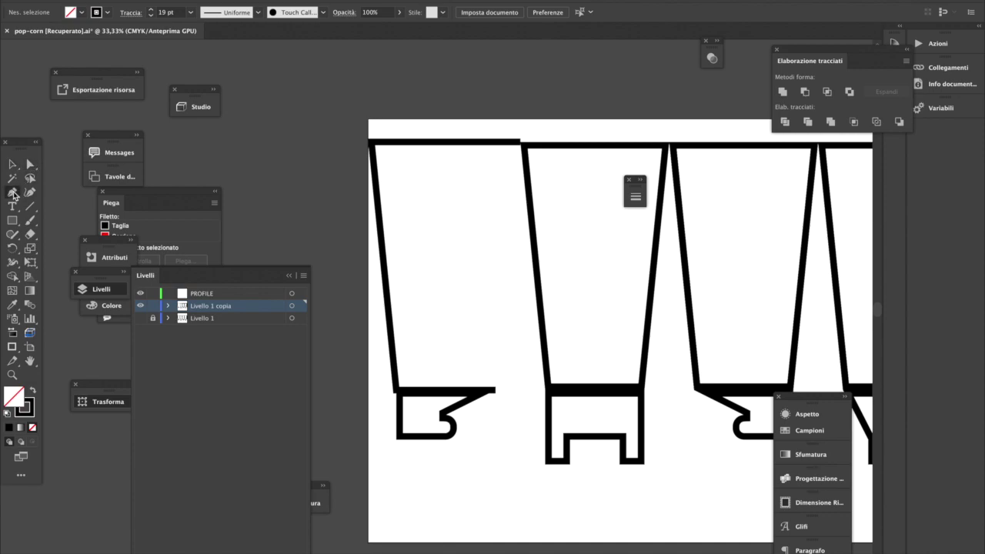
left_click(652, 300)
left_click(654, 298)
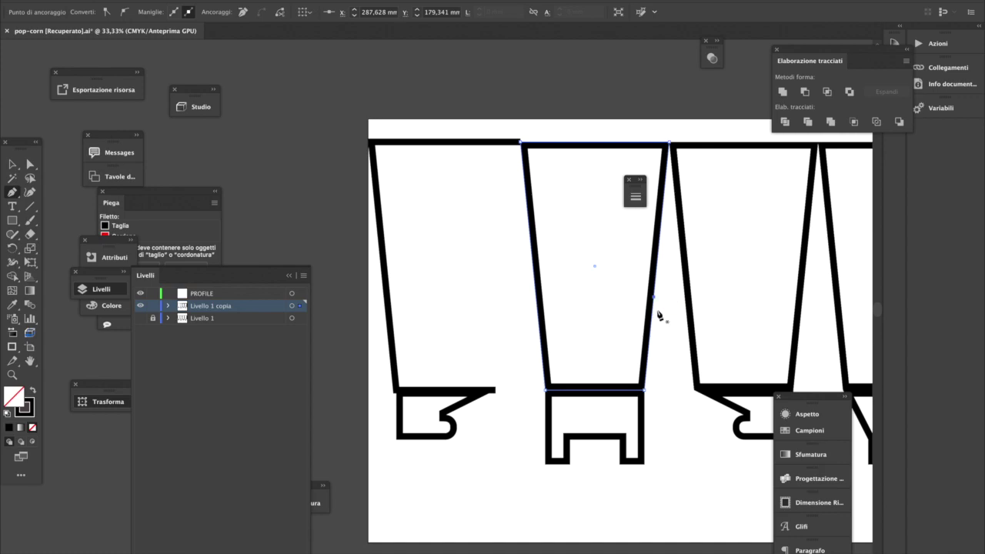
key("Delete")
- Delete the surplus copy of the third panel's outline and remove the right slanted edge of the remaining one
left_click_drag(714, 305, 655, 335)
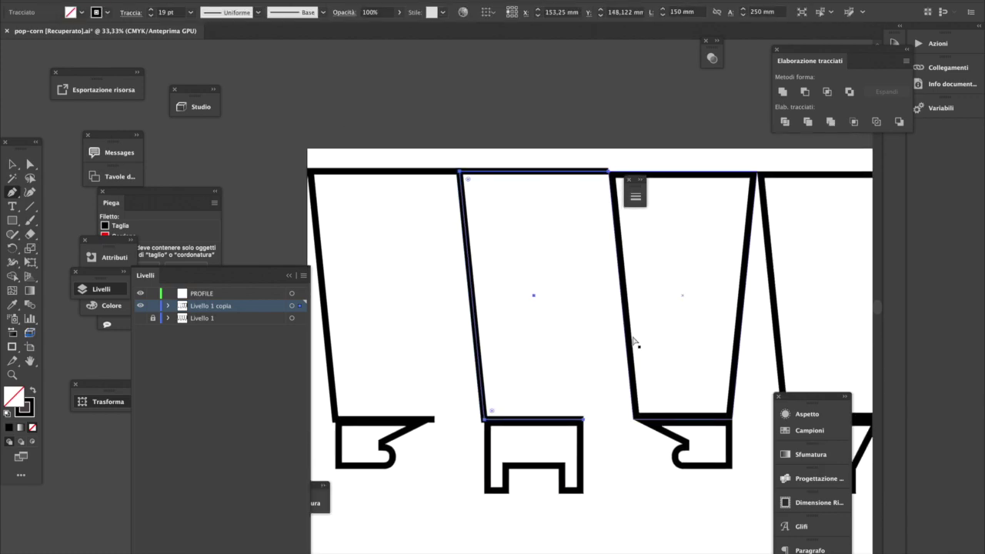
left_click(633, 340, "ctrl")
left_click(633, 341)
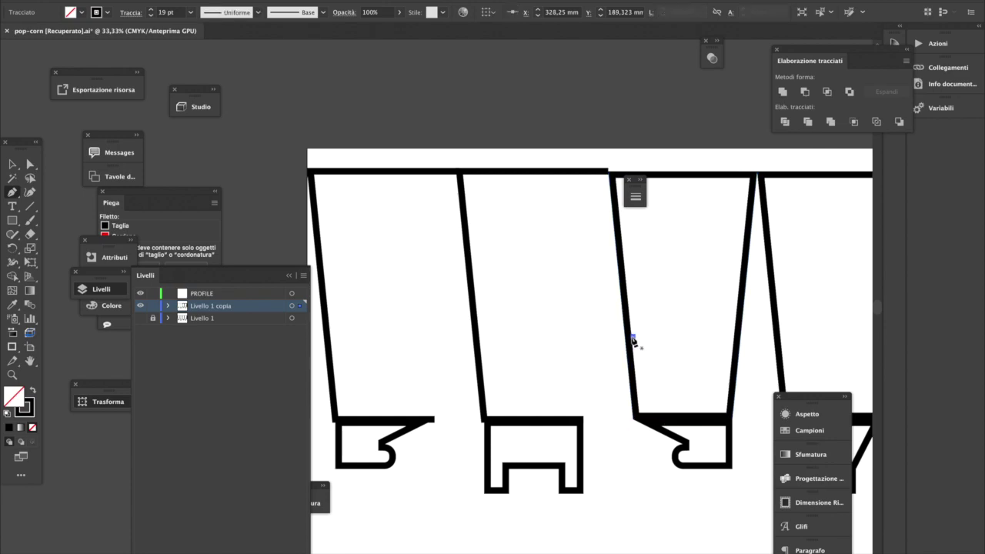
key("super+z")
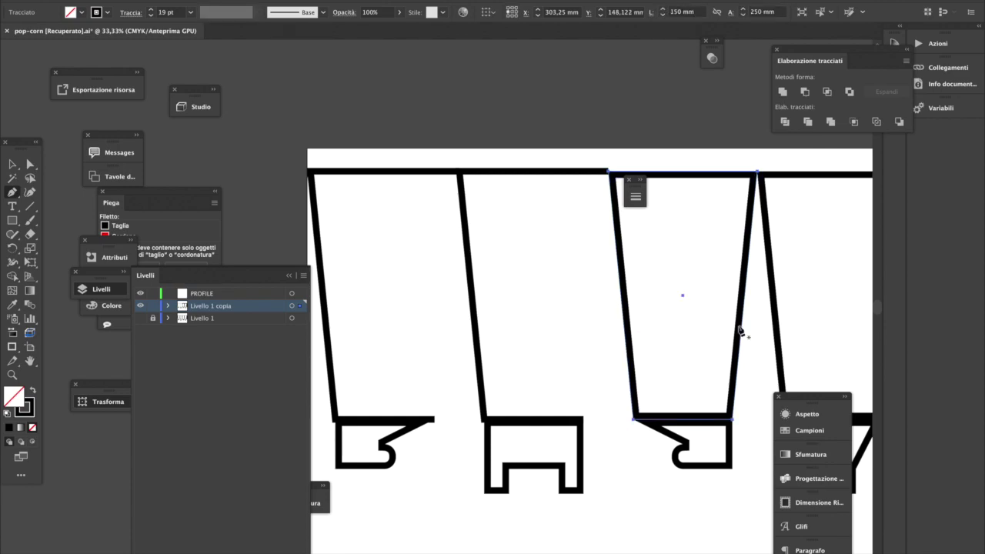
left_click(742, 326)
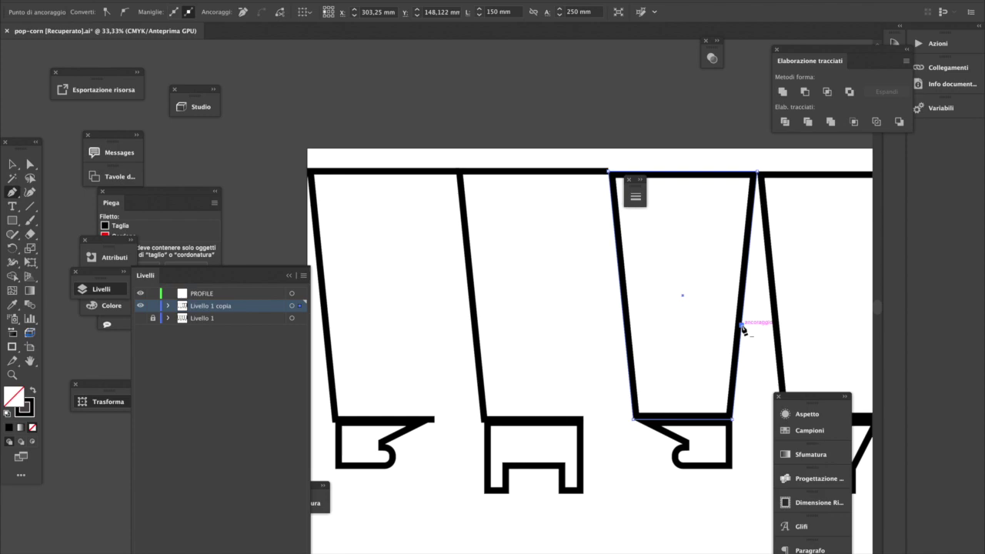
key("ctrl+z")
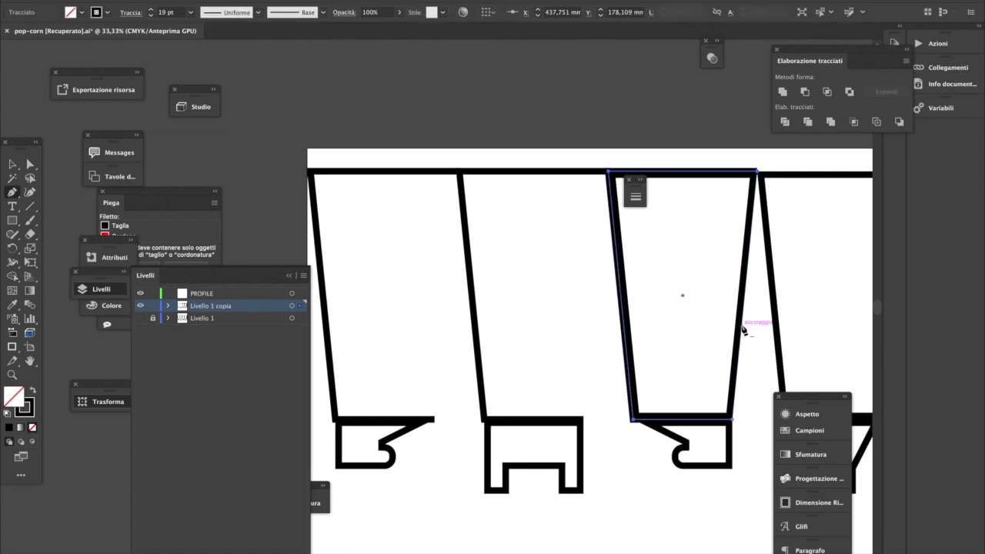
key("Delete")
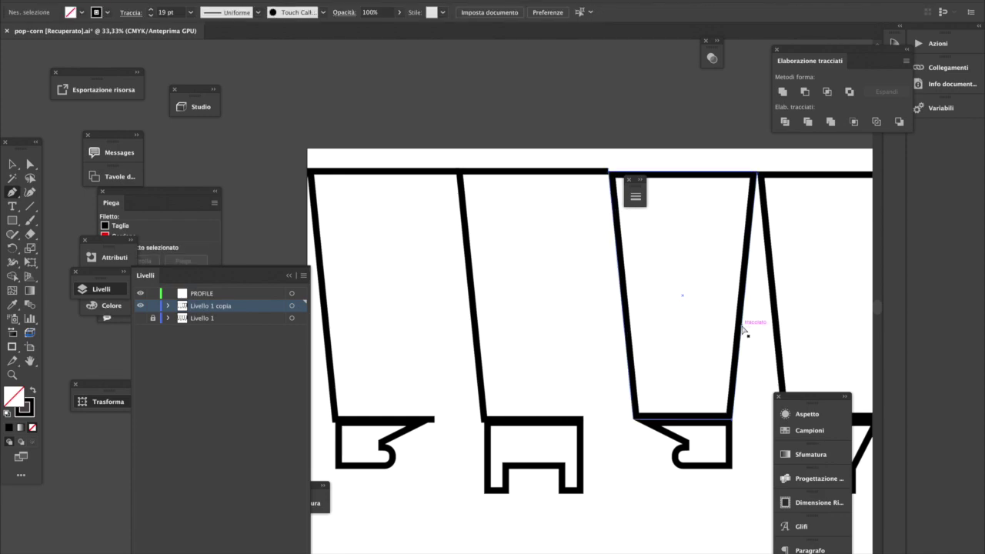
left_click(742, 327, "super")
key("Delete")
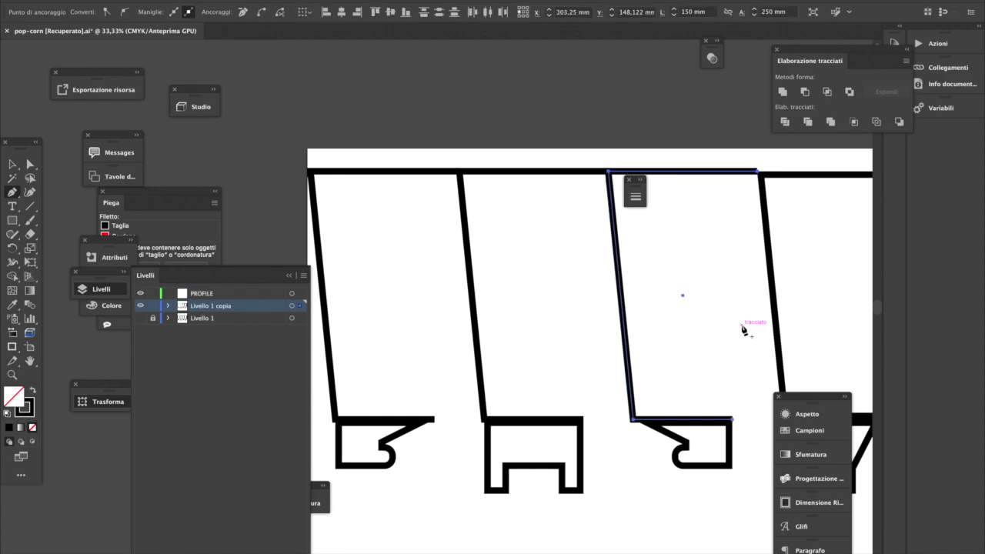
- Remove the right slanted edge of the fourth panel's outline beside the glue flap
left_click_drag(739, 327, 563, 345)
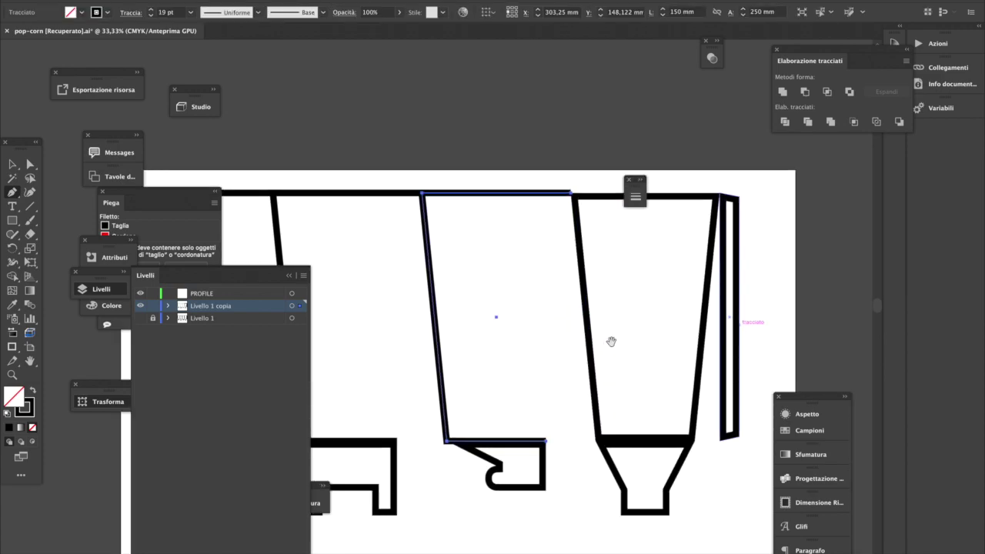
left_click(707, 346, "ctrl")
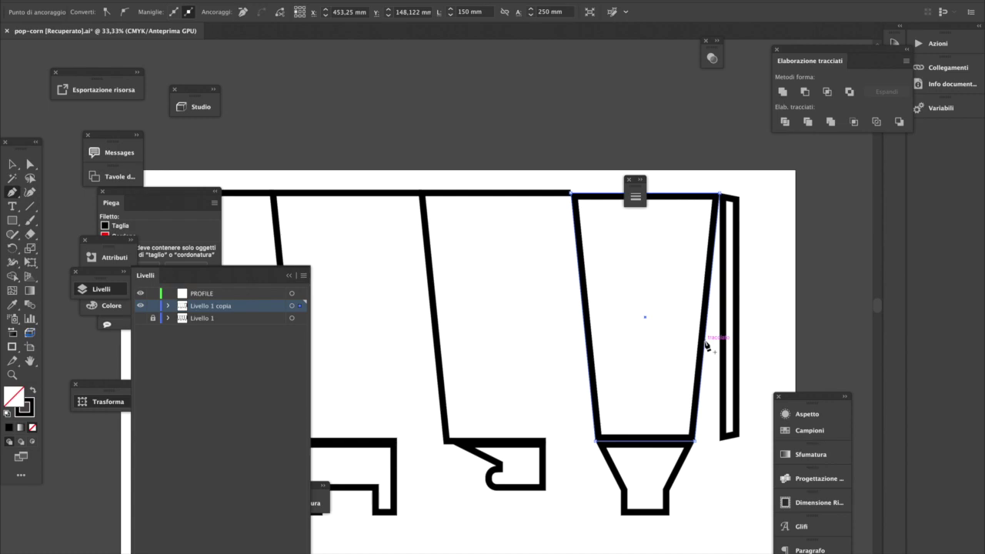
left_click(705, 342)
key("Delete")
key("Delete")
key("ctrl+z")
key("ctrl+z")
left_click(707, 346)
key("BackSpace")
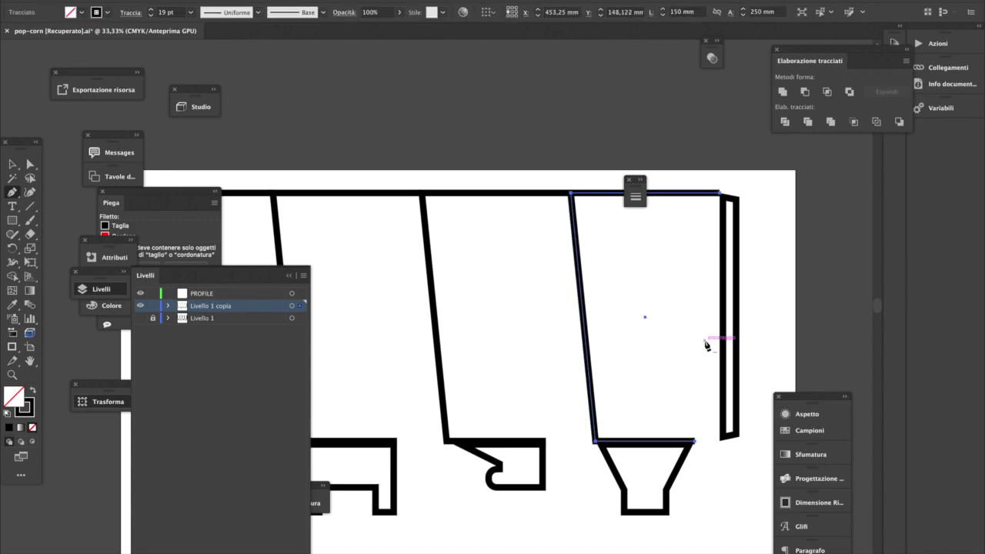
- Remove the top edge of the hooked flap under the first panel and of the notched flap under the second panel
mouse_move(694, 343)
left_mouse_down()
mouse_move(749, 339)
mouse_move(726, 325)
left_mouse_up()
left_click_drag(641, 336, 785, 344)
left_click_drag(520, 367, 589, 374)
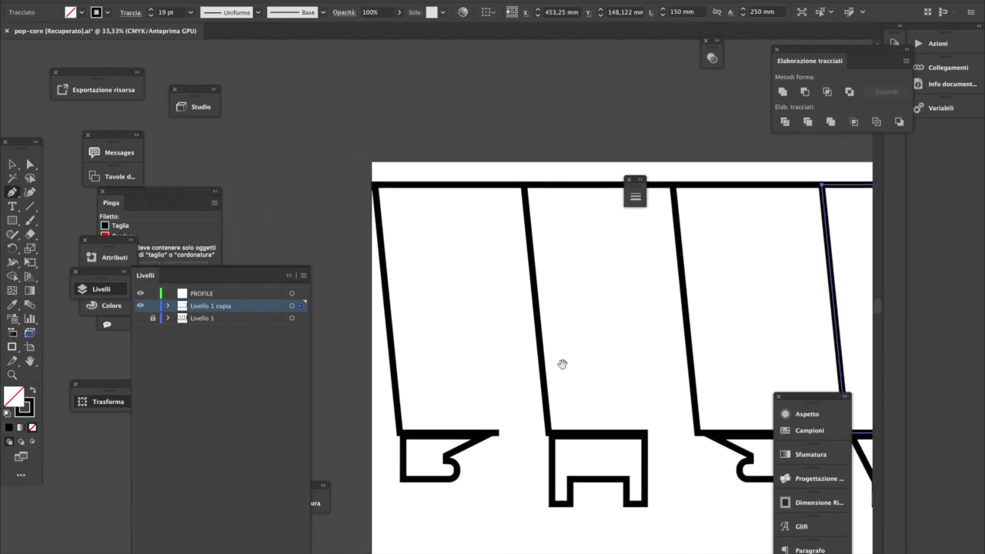
left_click(503, 350, "alt+super")
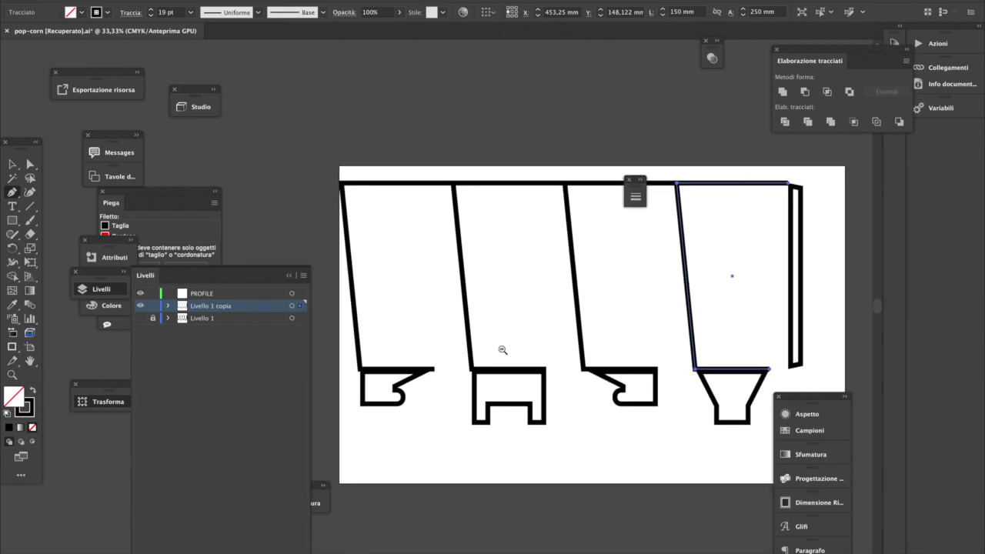
left_click(383, 376)
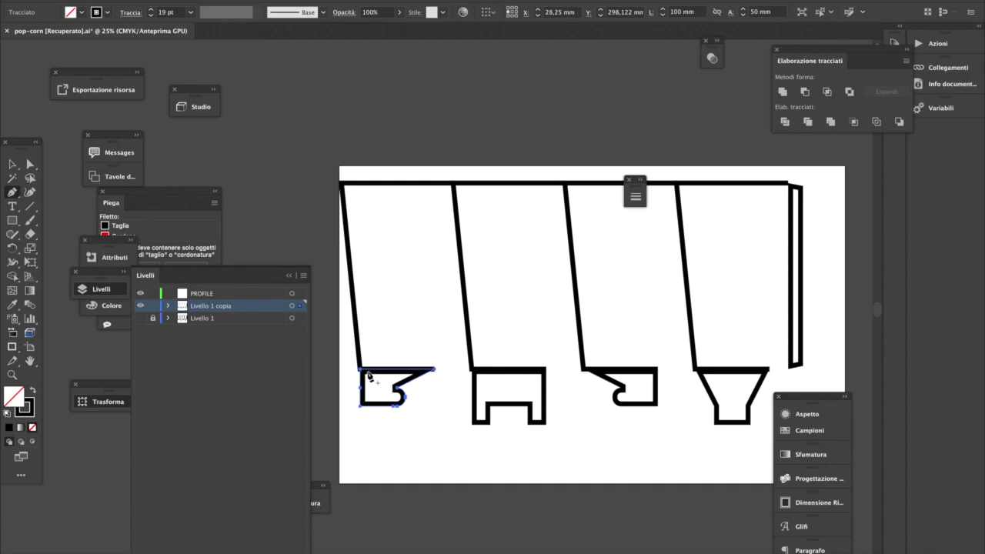
left_click(381, 383)
left_click(381, 383)
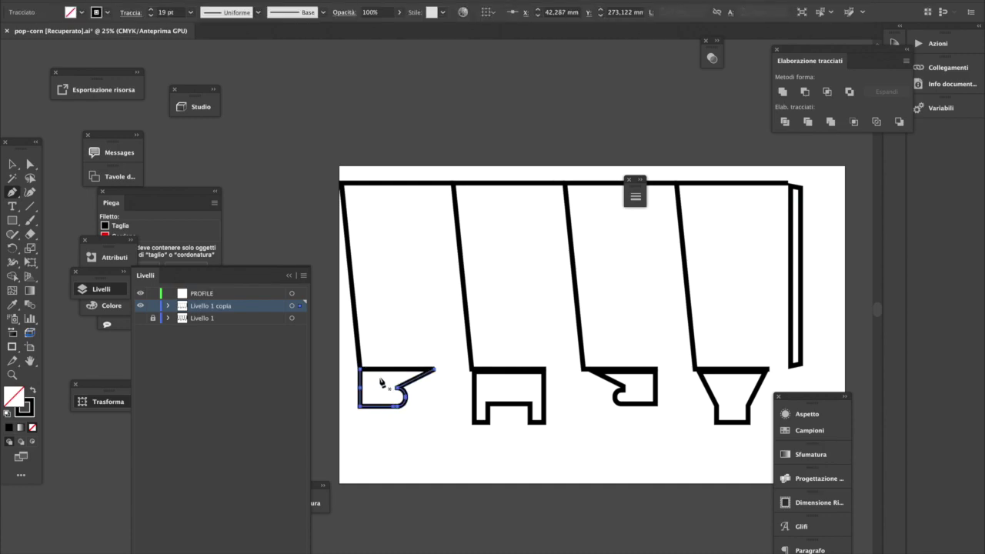
left_click(519, 371, "super")
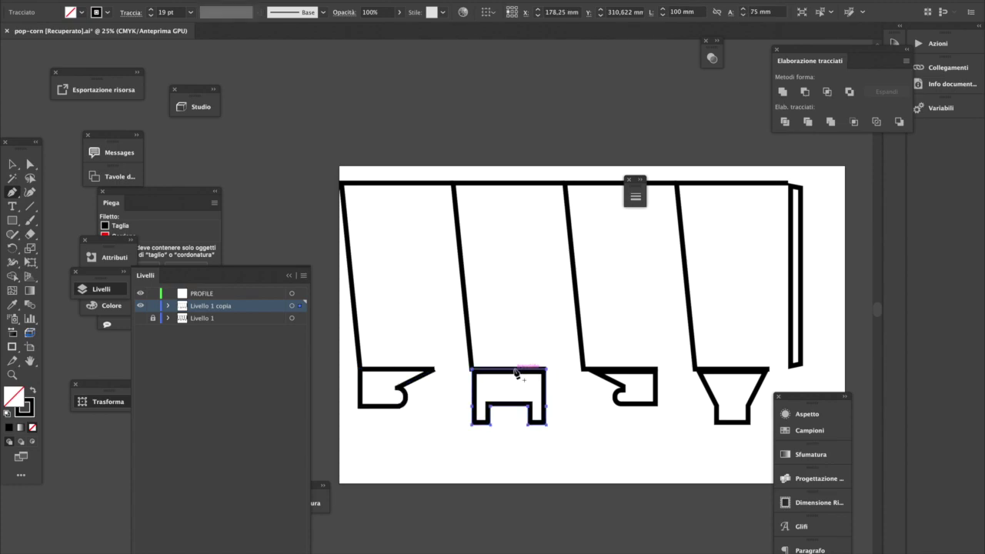
left_click(514, 370)
key("Delete")
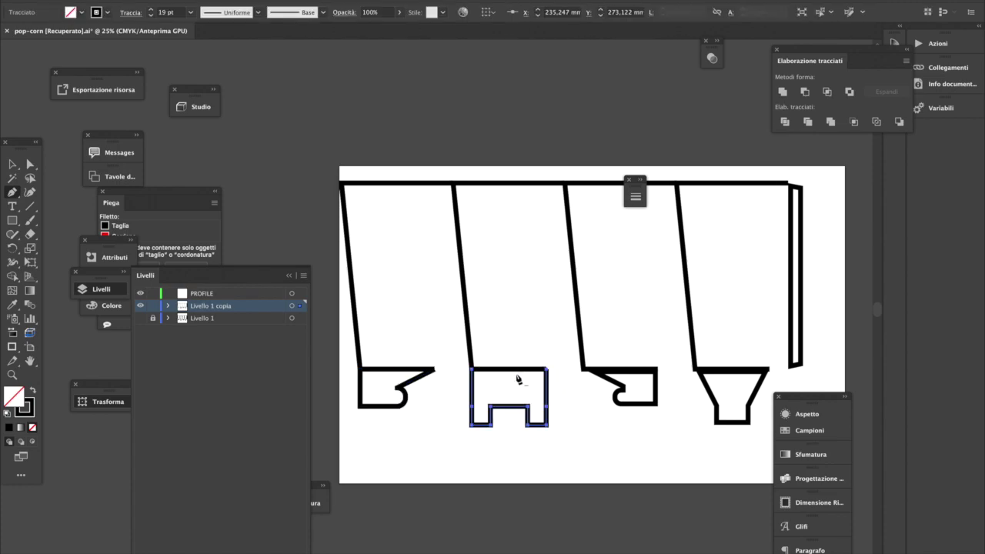
- Remove the top edge of the flaps beneath the third and fourth panels
left_click(639, 371, "super")
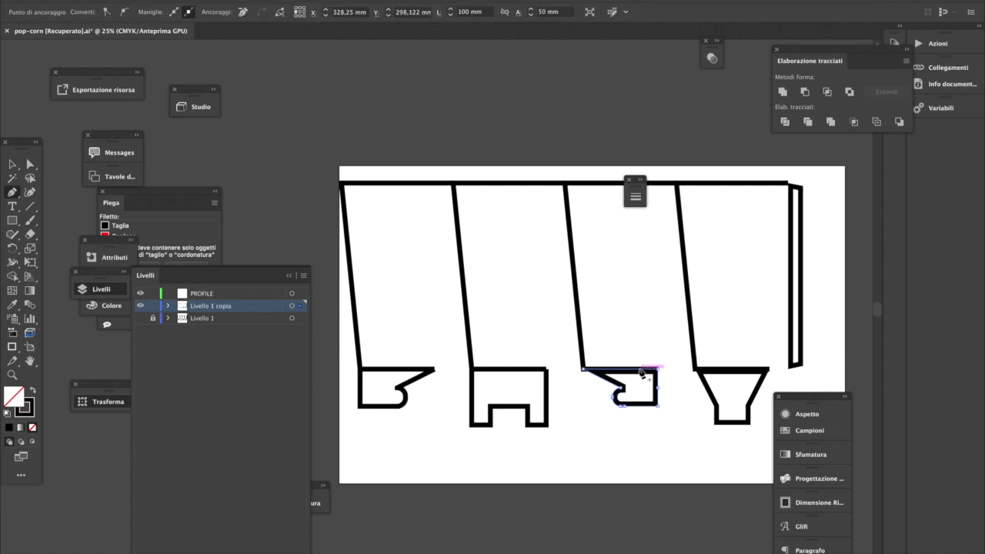
left_click(640, 371)
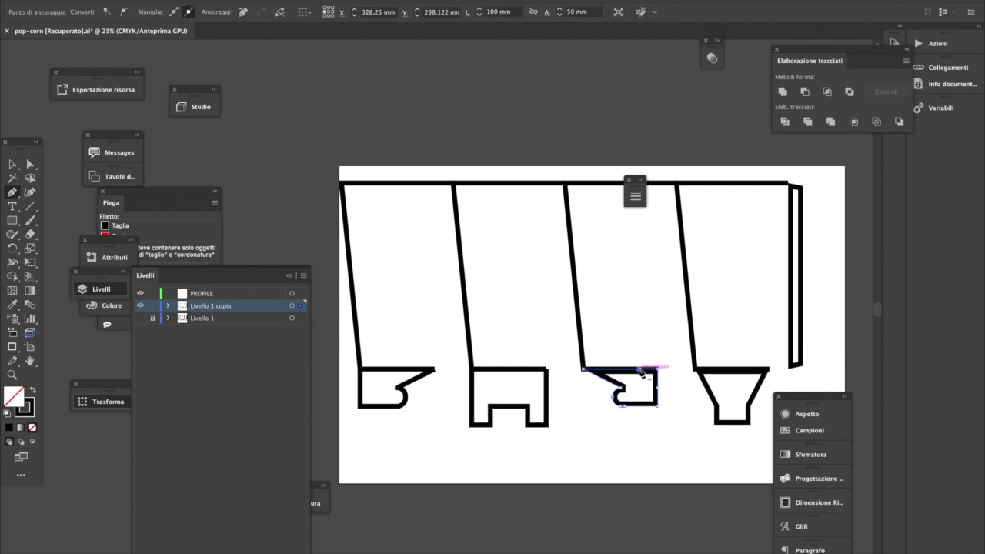
left_click(741, 377, "ctrl")
left_click(742, 371, "ctrl")
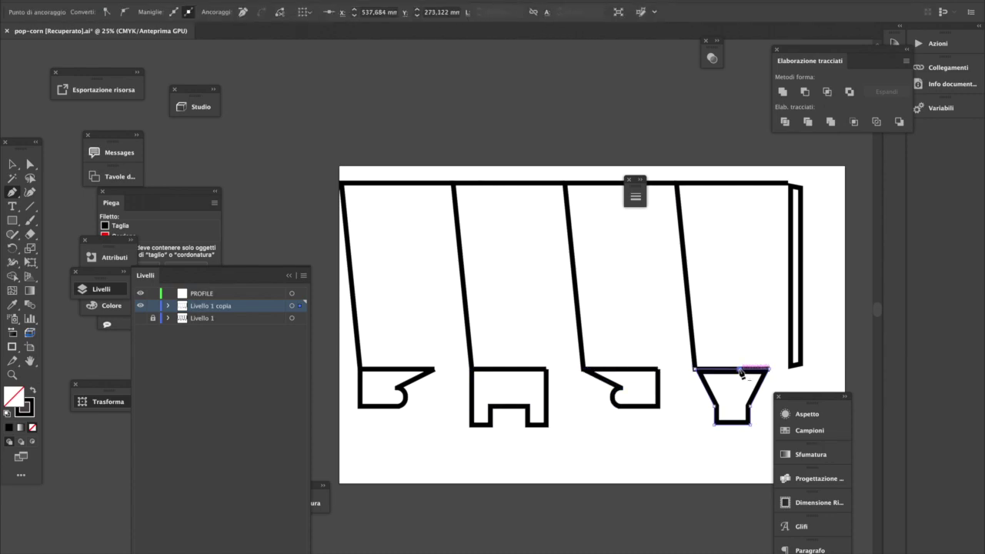
left_click(741, 371)
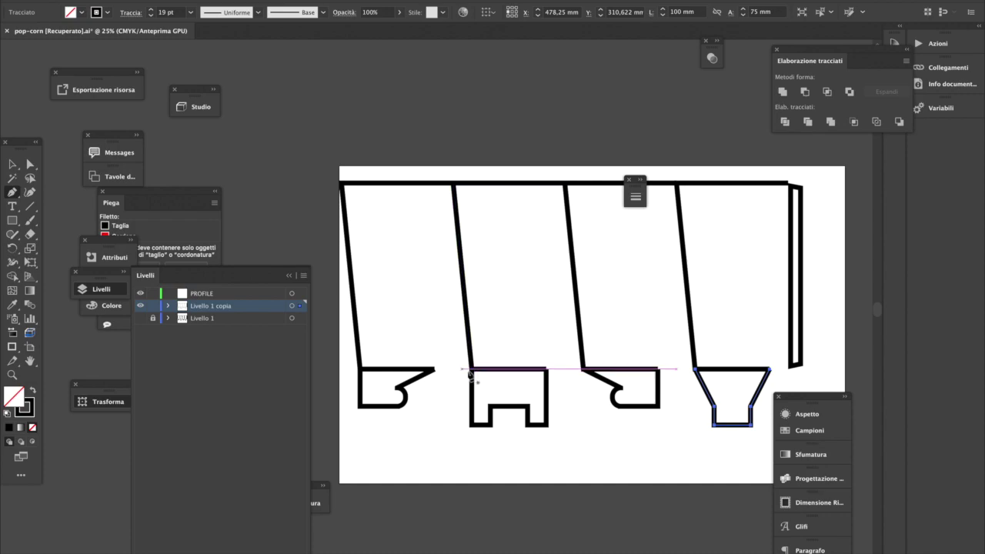
- Rotate the first panel with its hooked flap about its upper right corner until the flap's tip meets the second panel's lower left corner
left_click(12, 164)
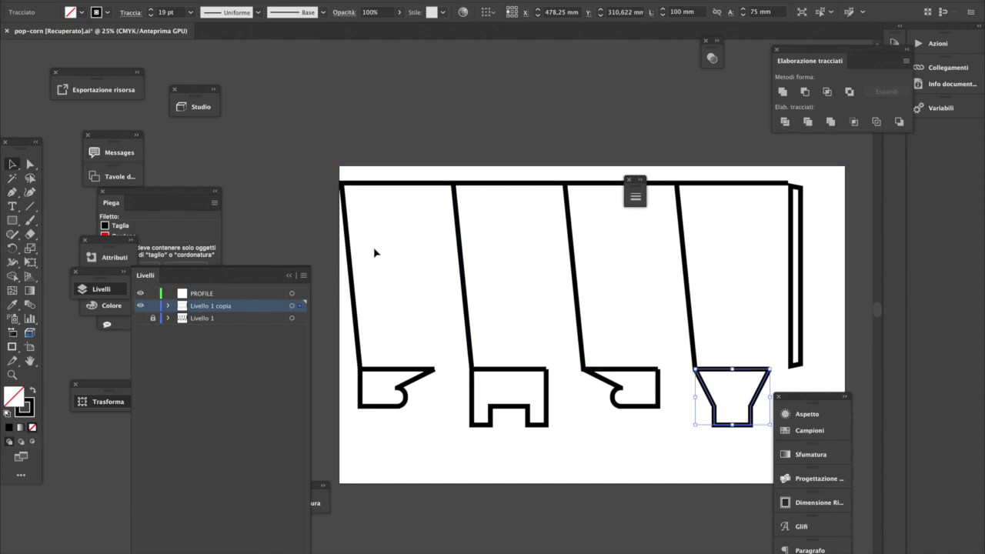
left_click(399, 408)
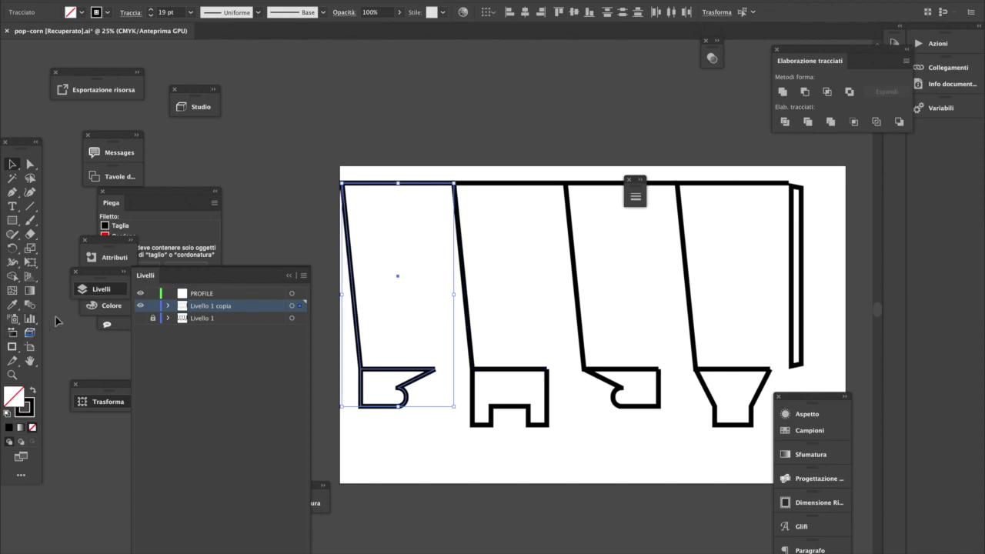
left_click(12, 250)
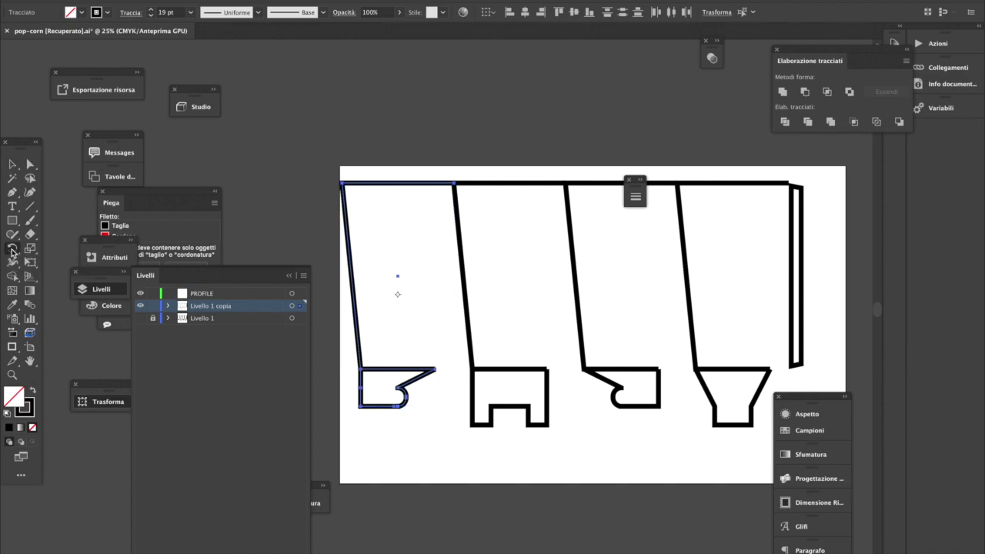
left_click_drag(407, 318, 472, 494)
left_click(463, 453, "super")
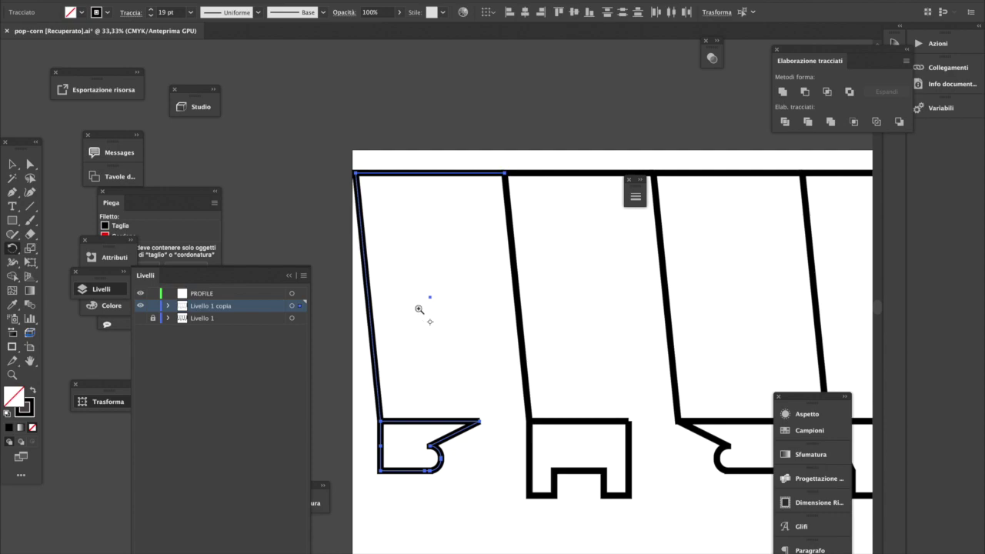
left_click(420, 309)
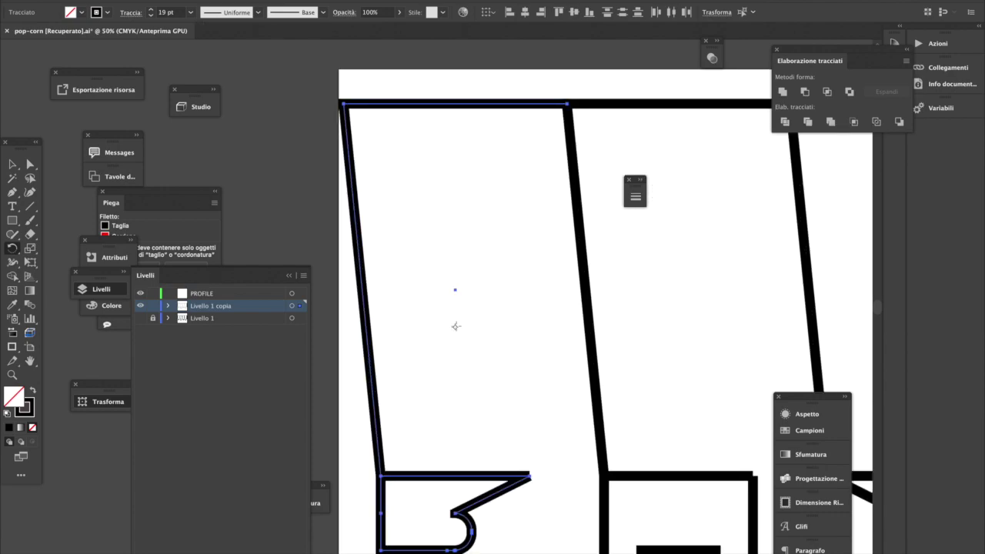
left_click_drag(456, 327, 512, 200)
key("super+z")
left_click_drag(412, 549, 526, 491)
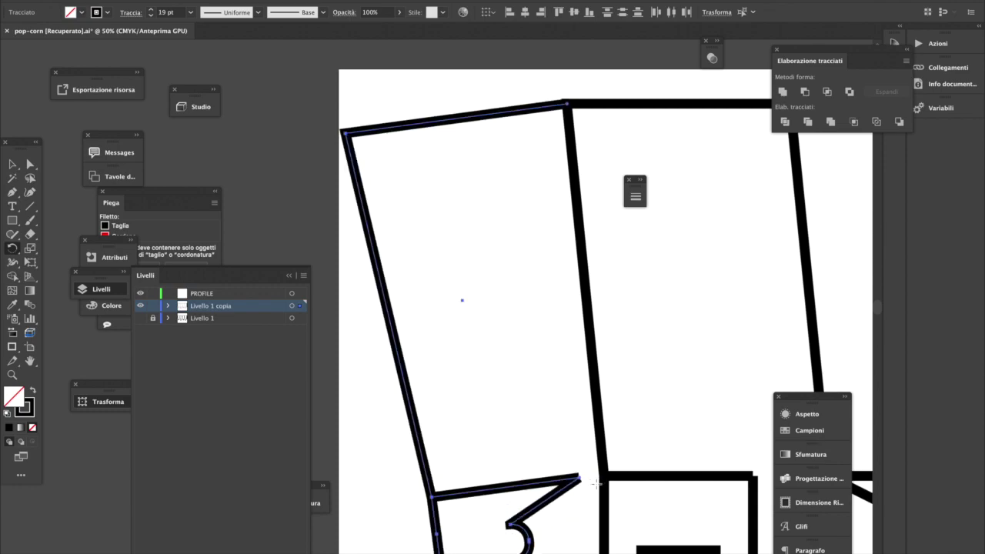
left_click_drag(591, 474, 603, 479)
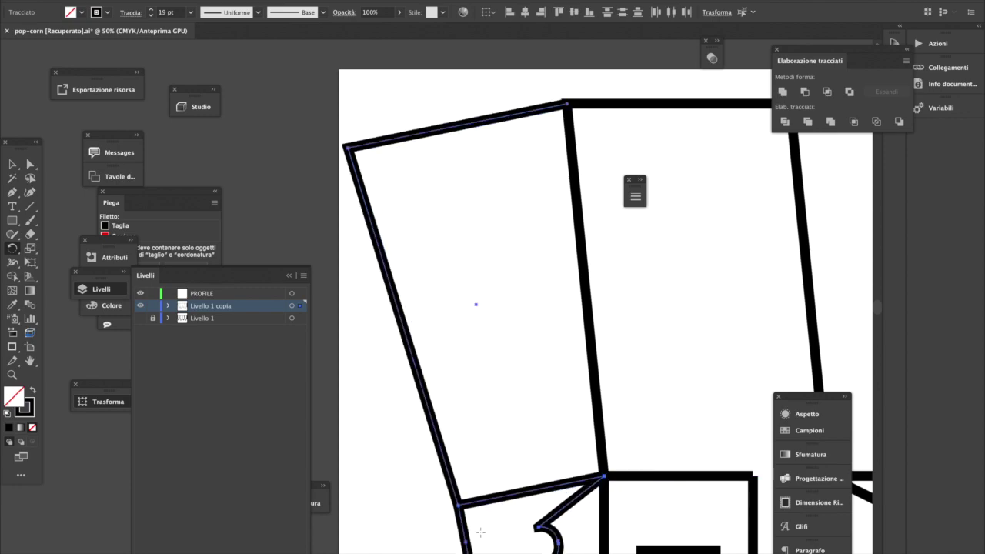
- Switch the artwork display to outline mode and clear the selection of the second panel
left_click(11, 159)
left_click(599, 435)
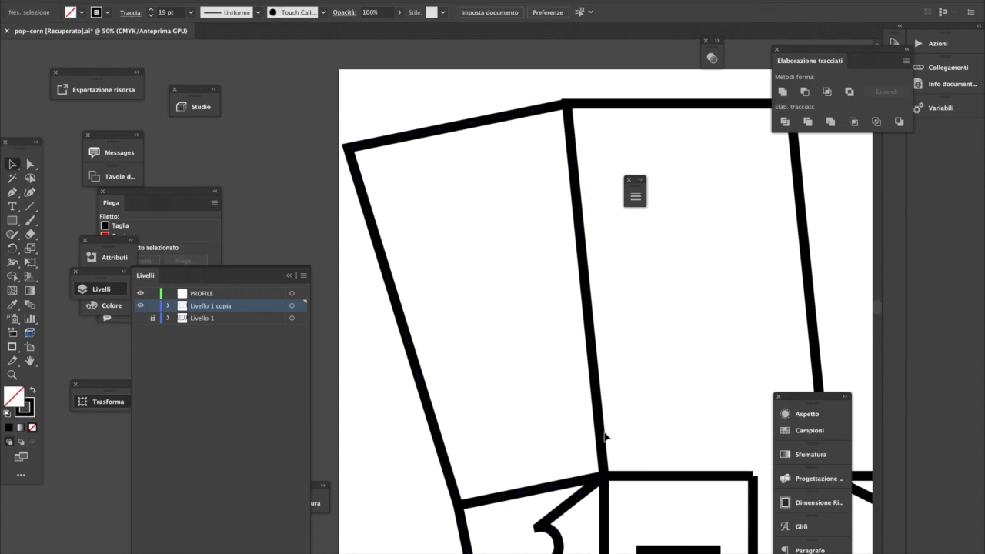
left_click(604, 437)
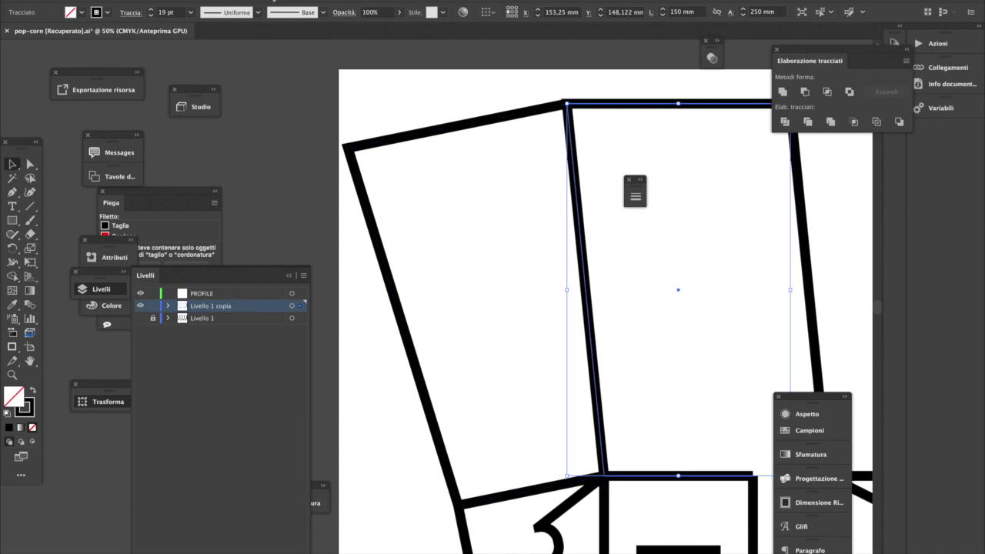
left_click(330, 1)
left_click(333, 2)
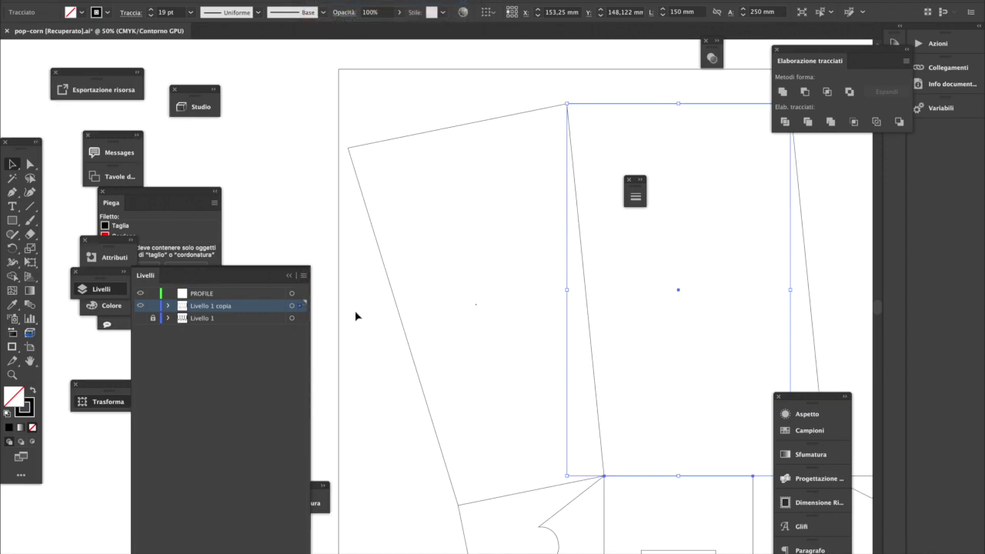
left_click(355, 317)
- Rotate the third and fourth panels, their flaps and the glue flap about the third panel's upper left corner to meet the second panel's notched flap
left_click(603, 438, "alt+super")
left_click_drag(504, 319, 471, 370)
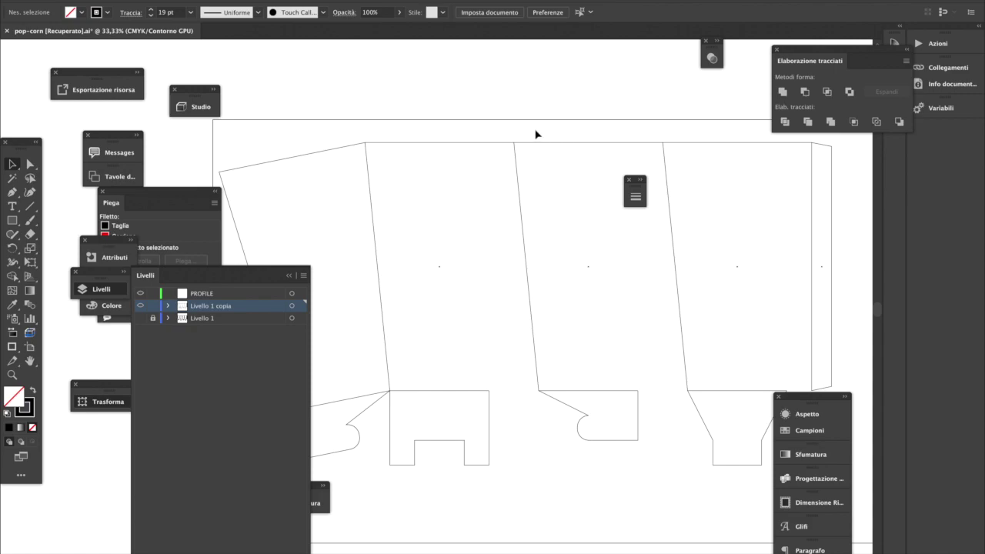
left_click_drag(559, 247, 826, 493)
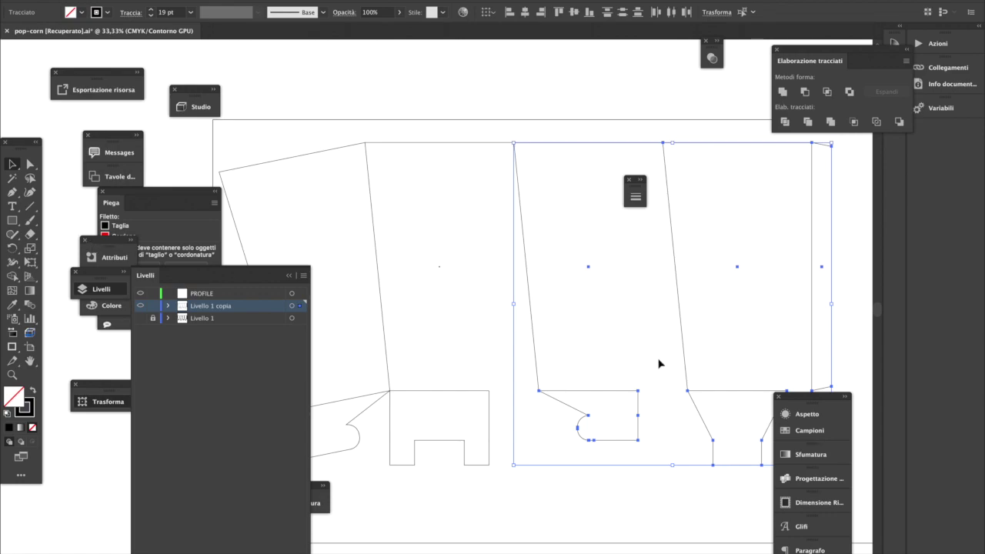
key("r")
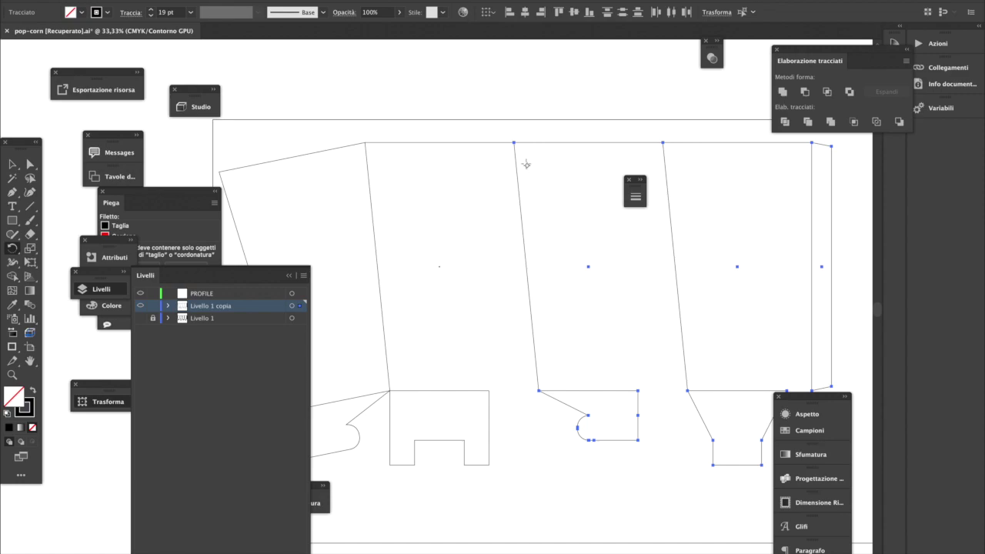
left_click(513, 142)
left_click_drag(539, 392, 494, 394)
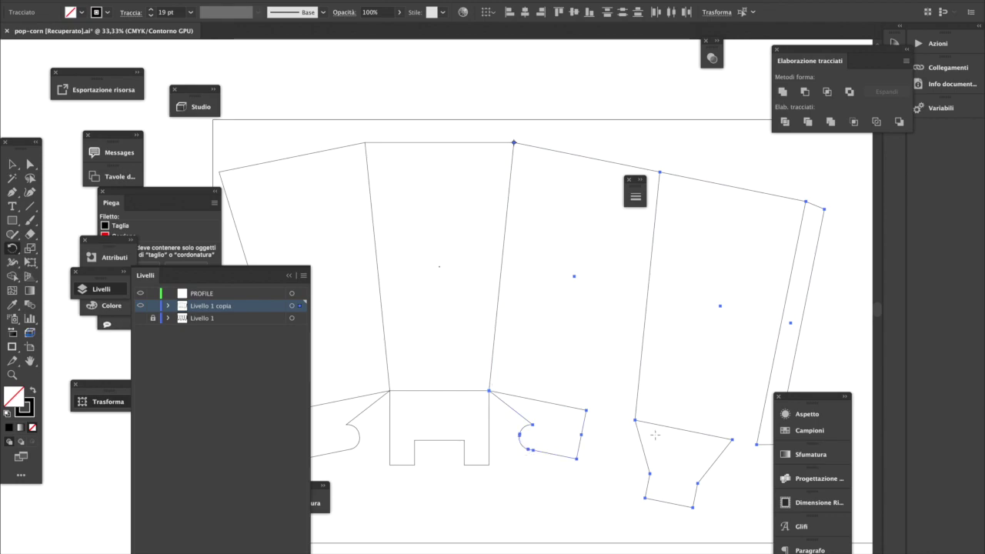
- Rotate the fourth panel, its flap and the glue flap about the panel's upper left corner to meet the third panel's lower right corner
left_click(12, 164)
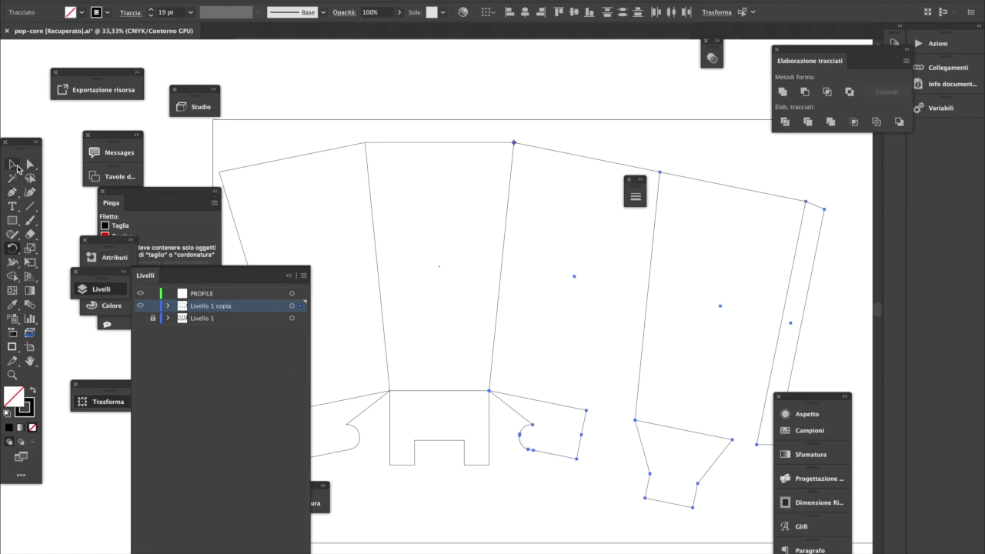
left_click(844, 178)
left_click(681, 474)
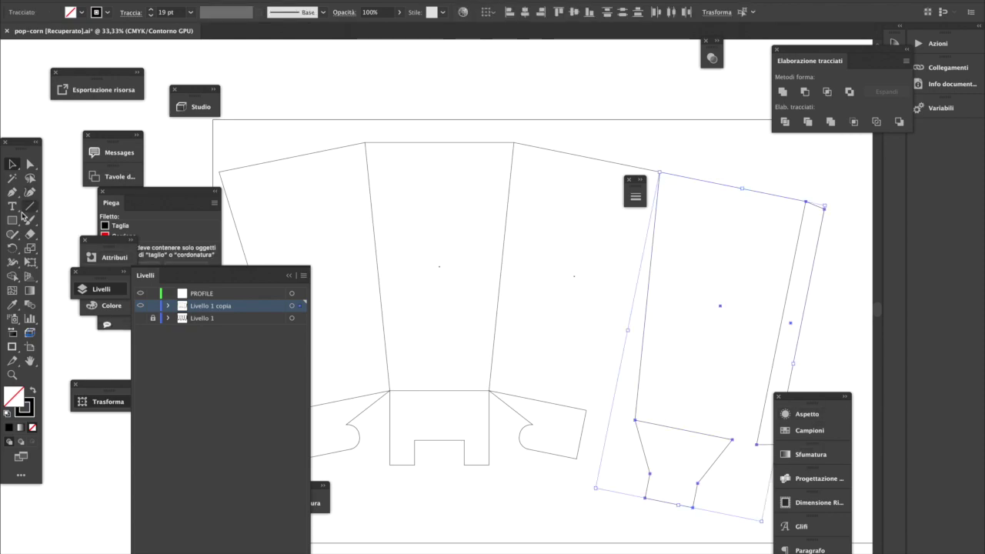
left_click(12, 248)
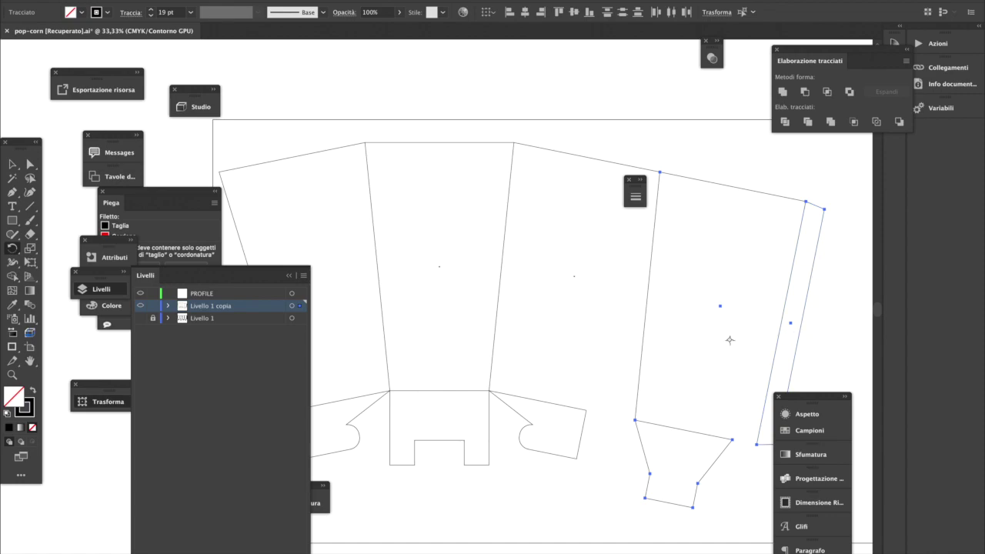
left_click(659, 171)
left_click_drag(635, 423, 589, 414)
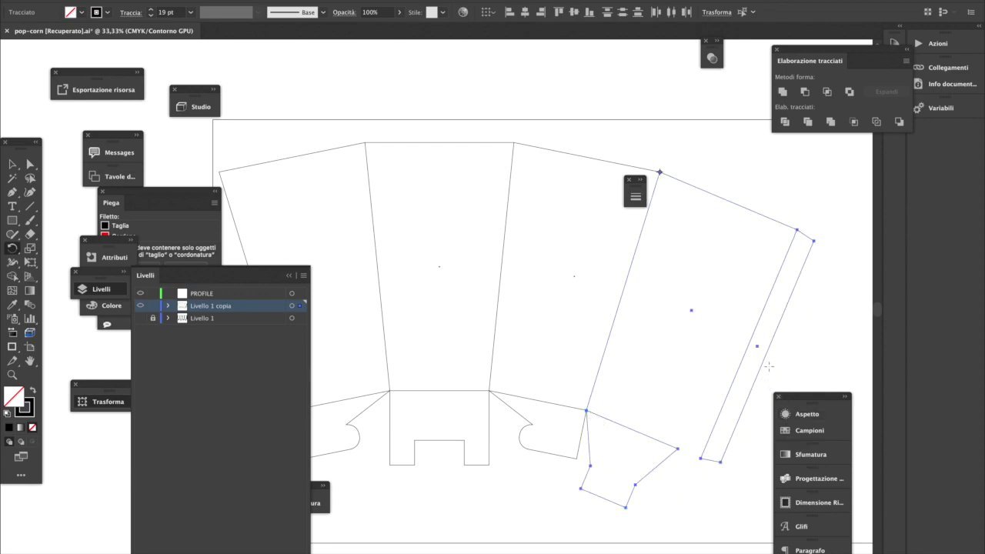
- Rotate the glue flap about its upper left corner until its lower end reaches the fourth panel's lower right corner
left_click(14, 164)
left_click(841, 294)
left_click(781, 318)
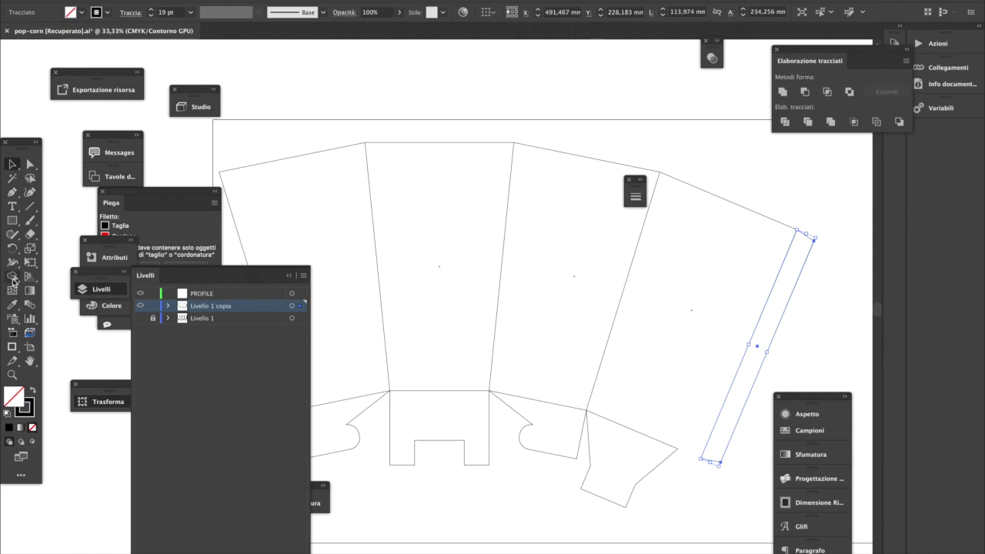
left_click(12, 247)
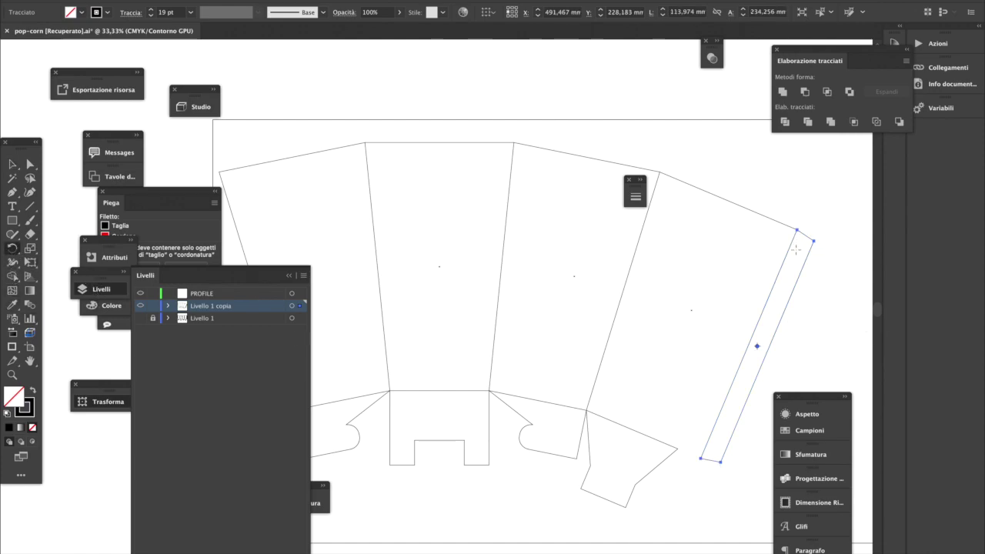
left_click(759, 349, "super")
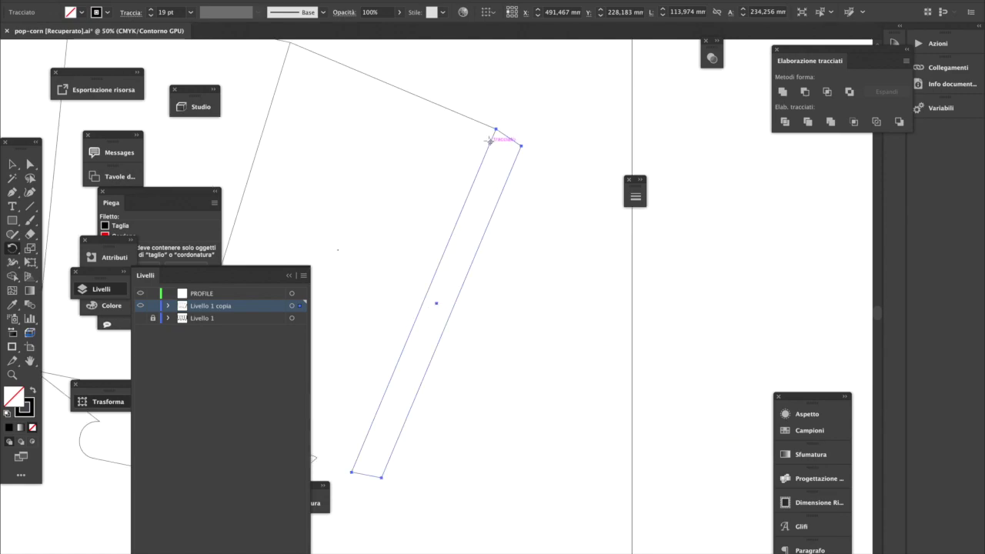
scroll(497, 396, "left", 5)
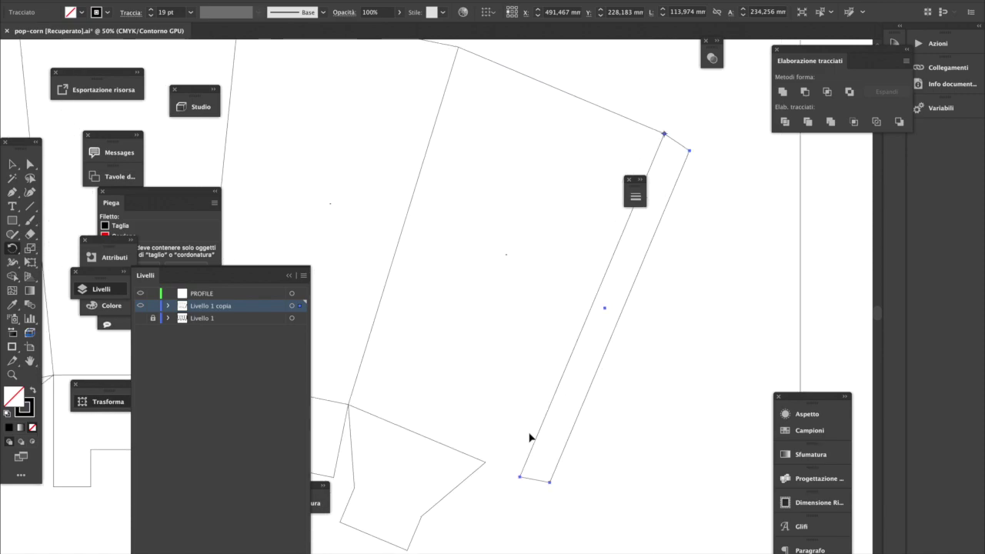
left_click_drag(519, 478, 487, 471)
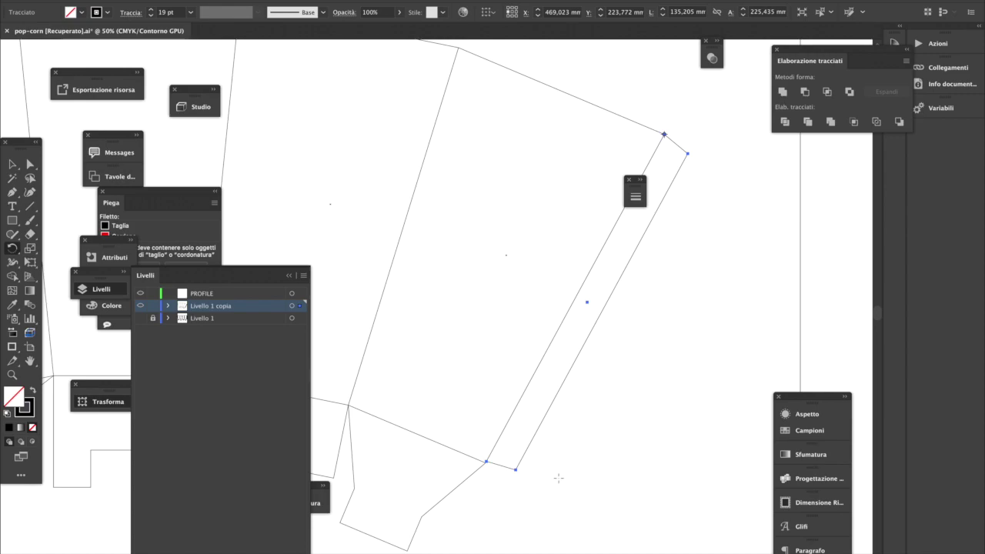
key("v")
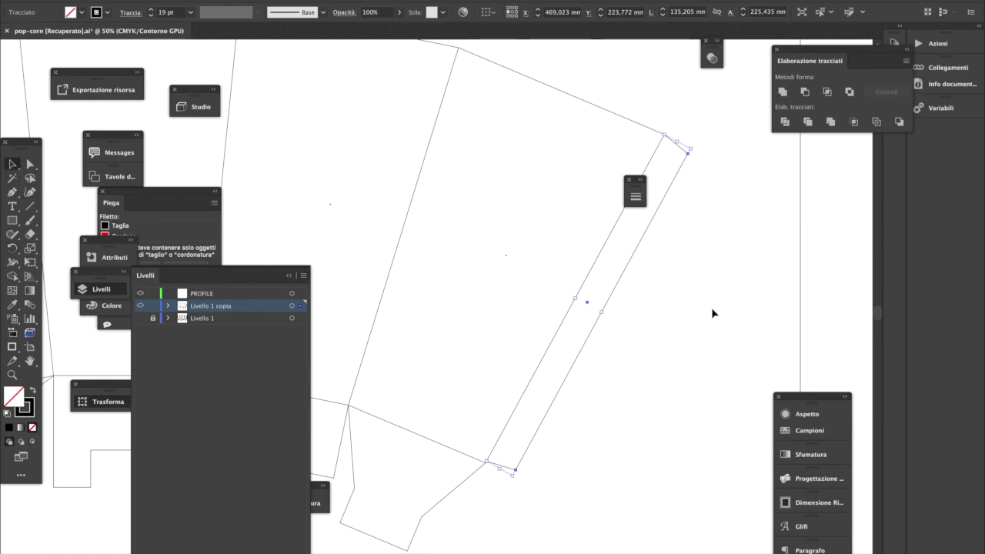
left_click(712, 308)
- Move the glue flap's lower inner anchor point exactly onto the fourth panel's lower right corner
left_click(525, 391, "super")
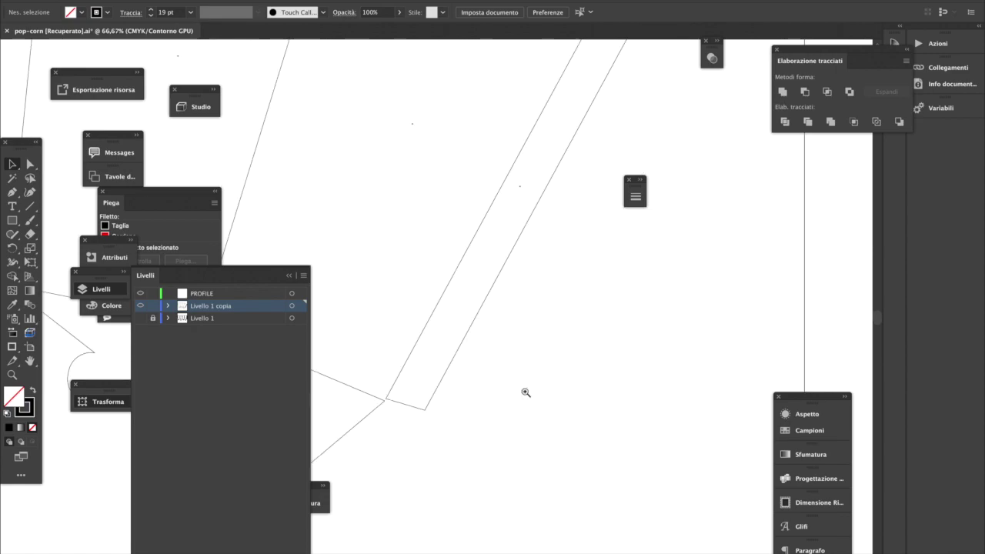
left_click(463, 334, "super")
left_click_drag(436, 303, 408, 486)
left_click_drag(540, 284, 513, 497)
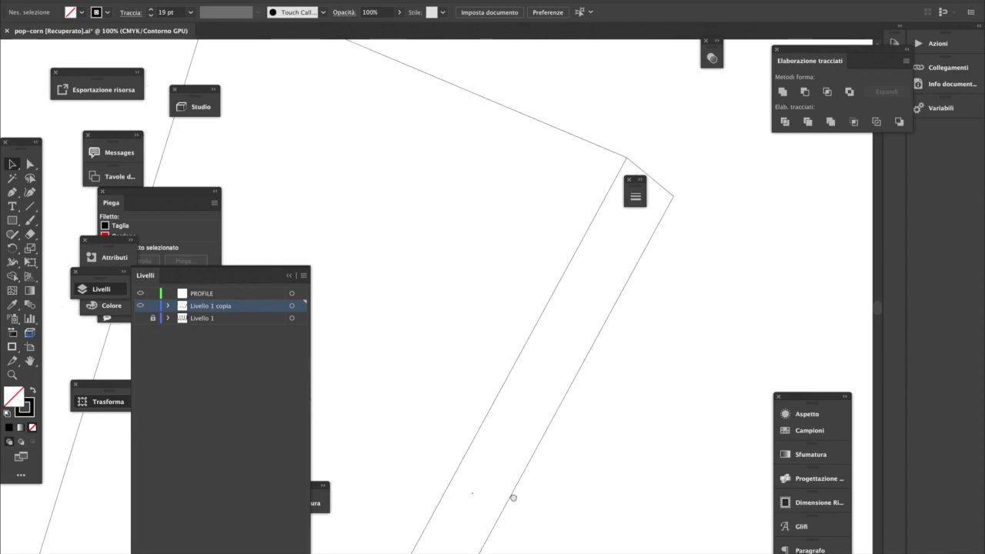
scroll(542, 376, "down", 10)
scroll(542, 375, "left", 6)
left_click_drag(503, 467, 523, 450)
left_click(30, 164)
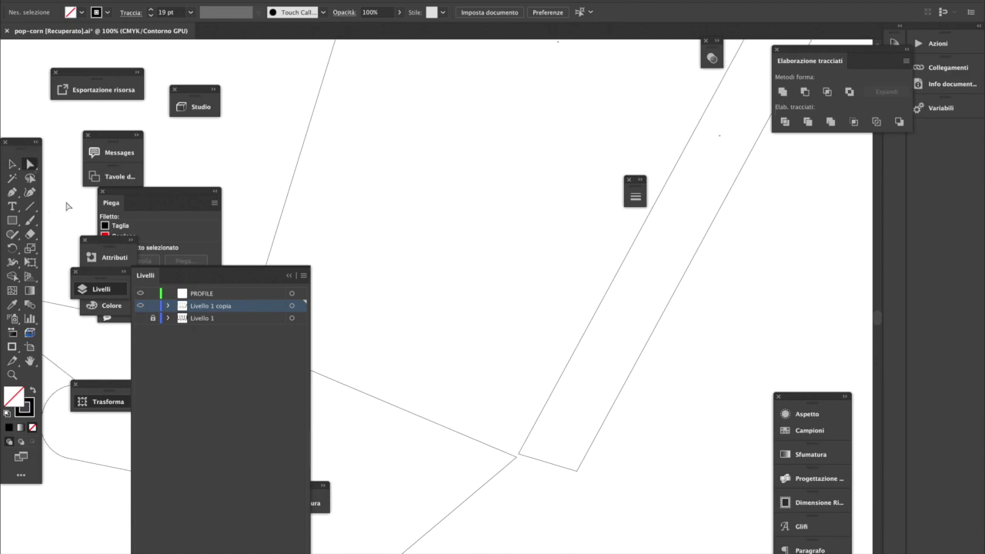
left_click(526, 460)
left_click(518, 454)
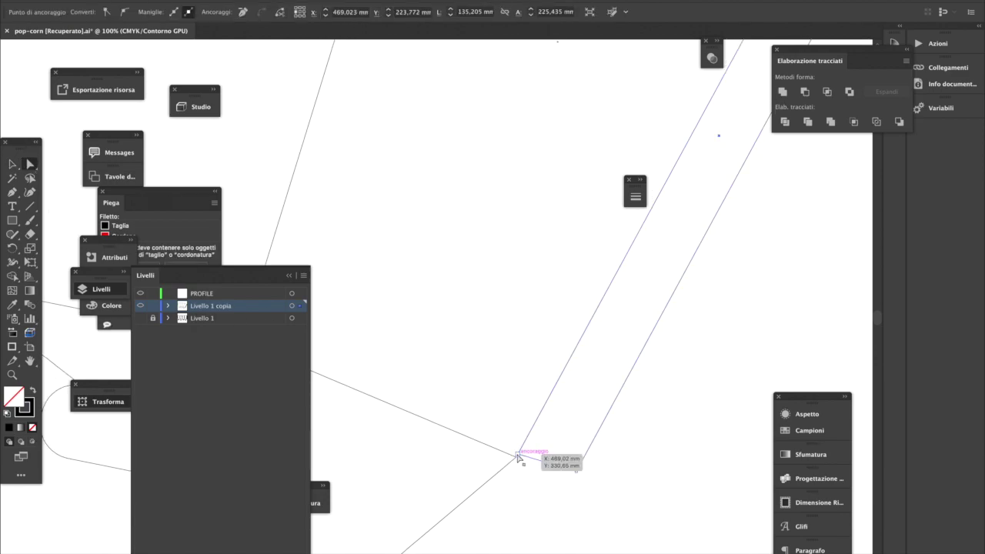
left_click_drag(517, 460, 517, 460)
left_click(537, 480)
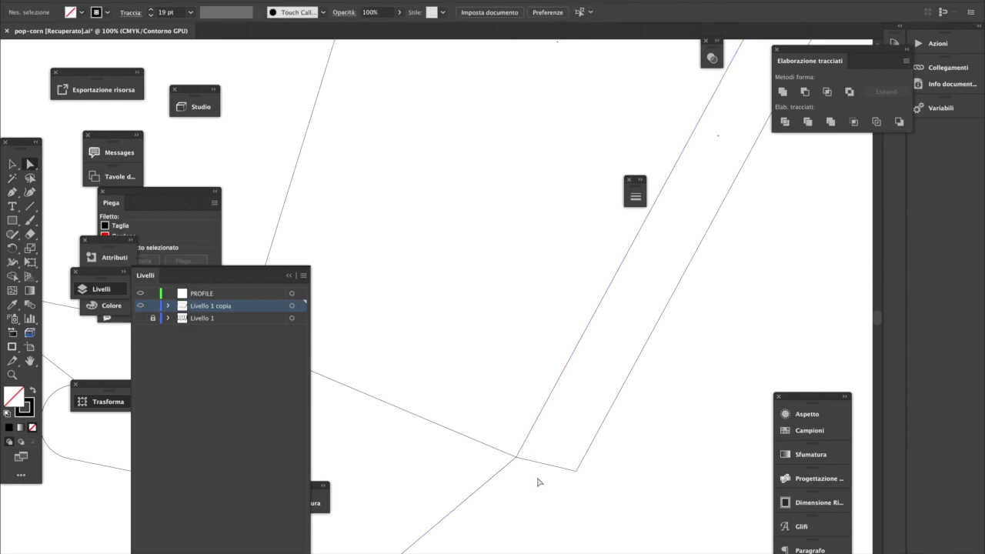
- Switch the artwork display back to preview mode and look over the joined panels and bottom flaps
left_click(471, 407, "alt")
left_click(359, 231, "alt")
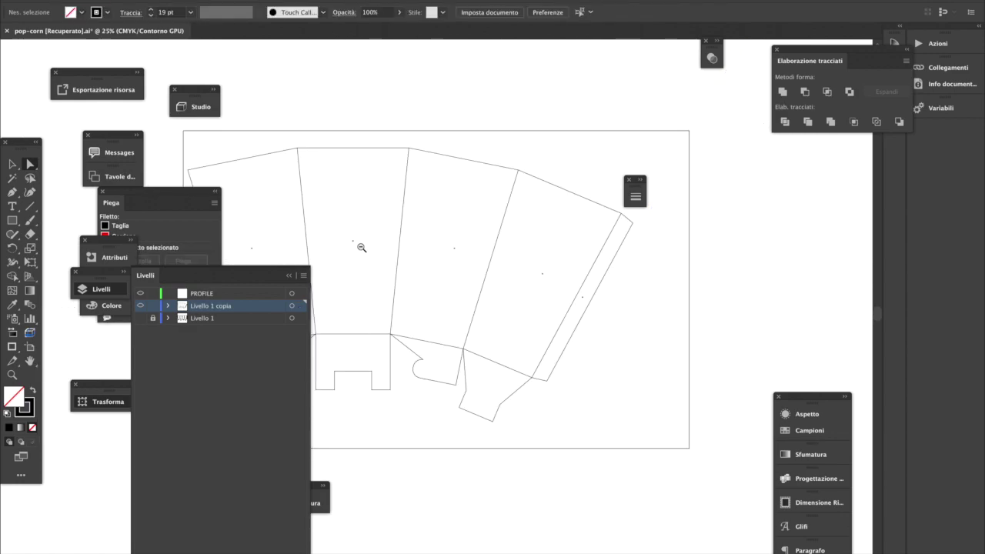
left_click(390, 275, "alt")
left_click_drag(398, 279, 591, 389)
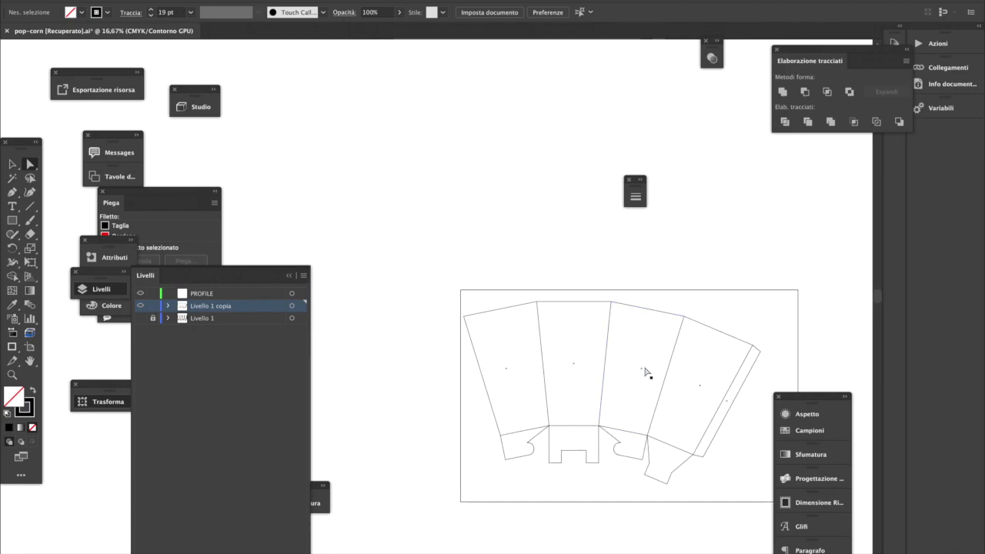
left_click(322, 2)
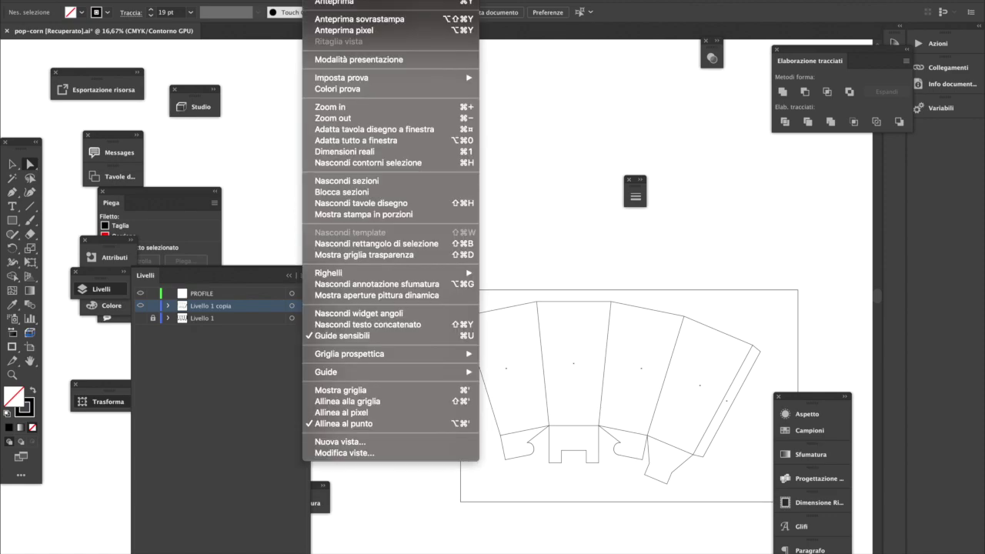
left_click(338, 2)
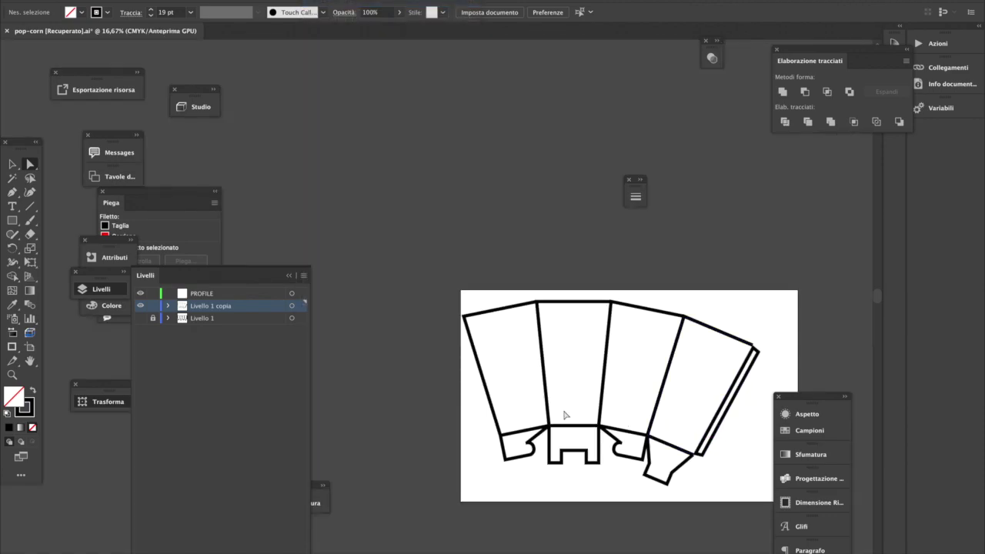
left_click(533, 437, "super")
left_click_drag(471, 304, 508, 382)
left_click_drag(444, 269, 524, 388)
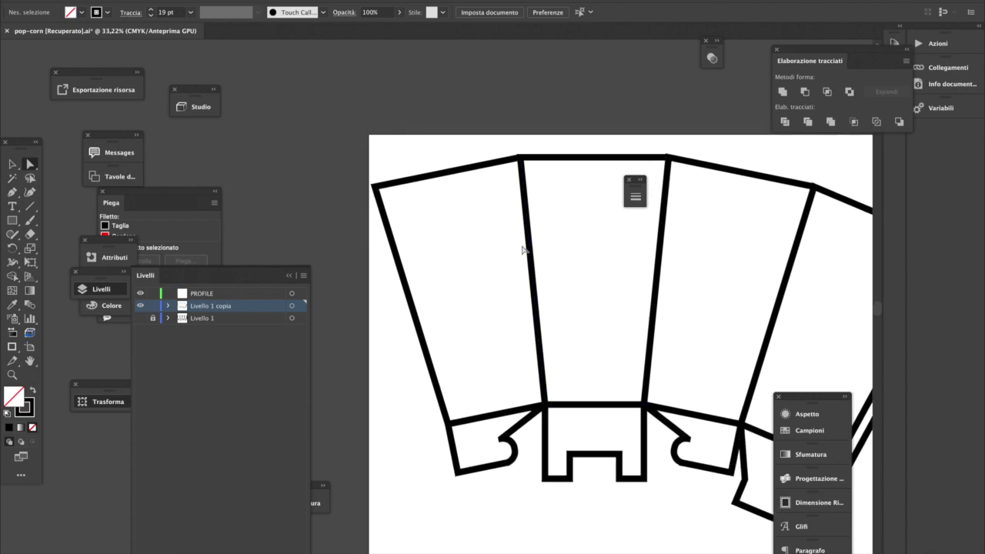
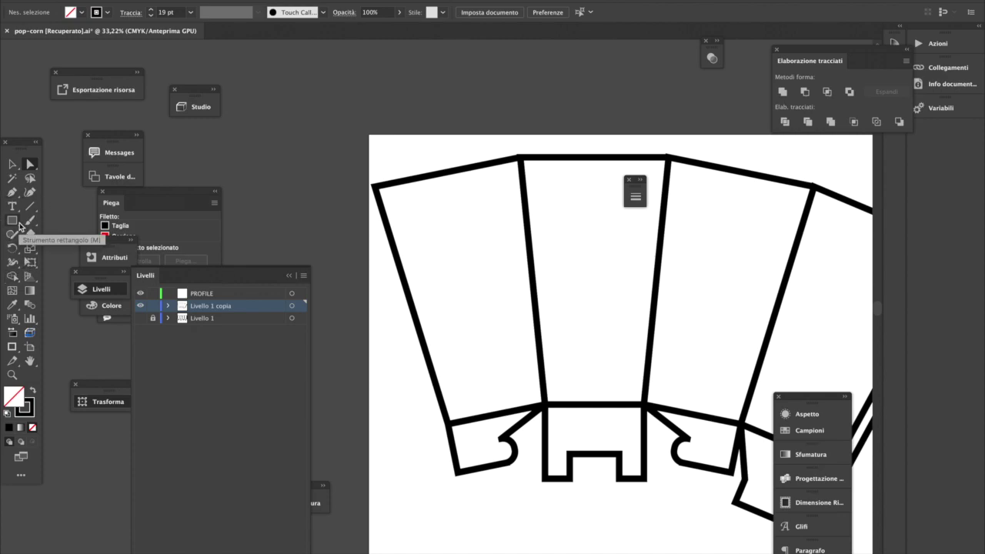
- Cut the first panel's outline with the Scissors tool at its two lower corners to separate its bottom edge
left_click_drag(29, 234, 80, 248)
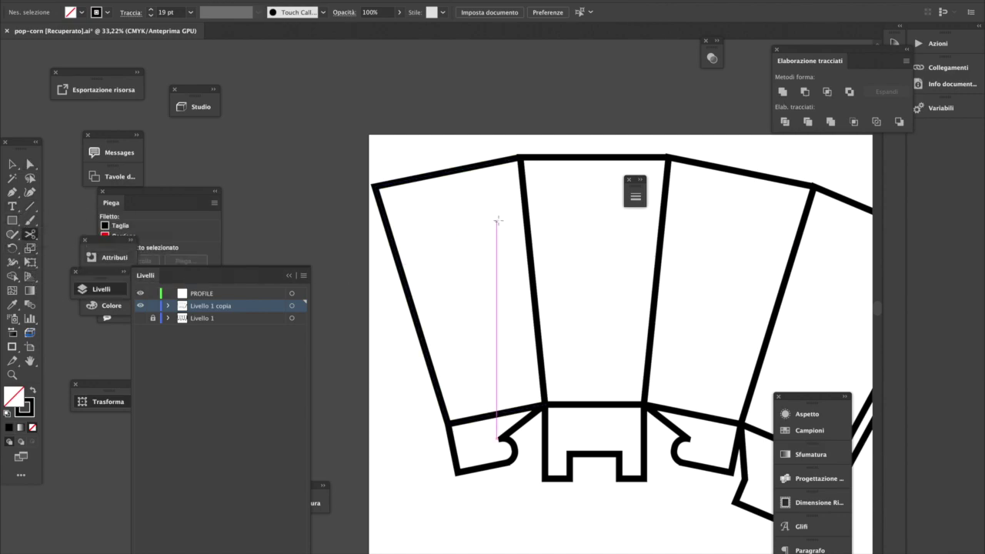
left_click(529, 223)
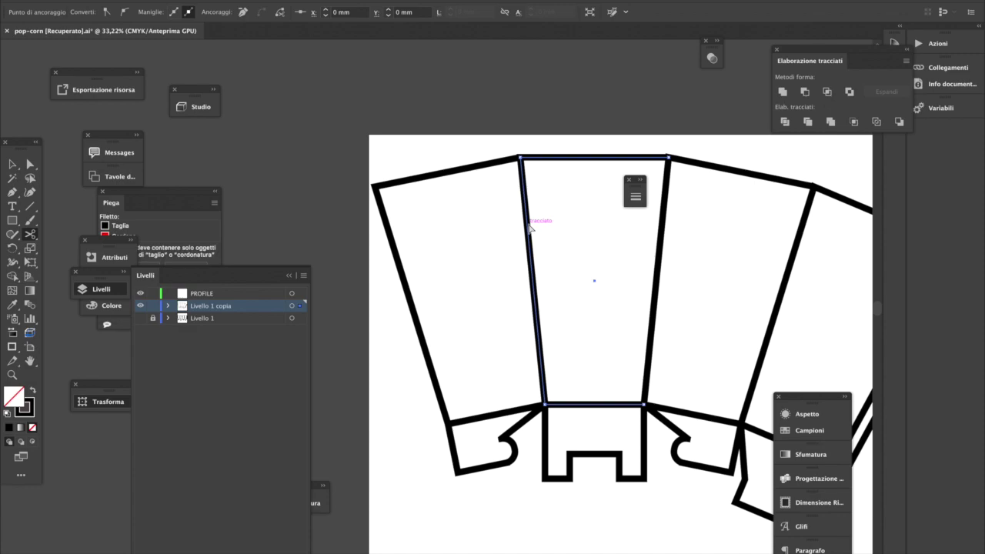
left_click(398, 264)
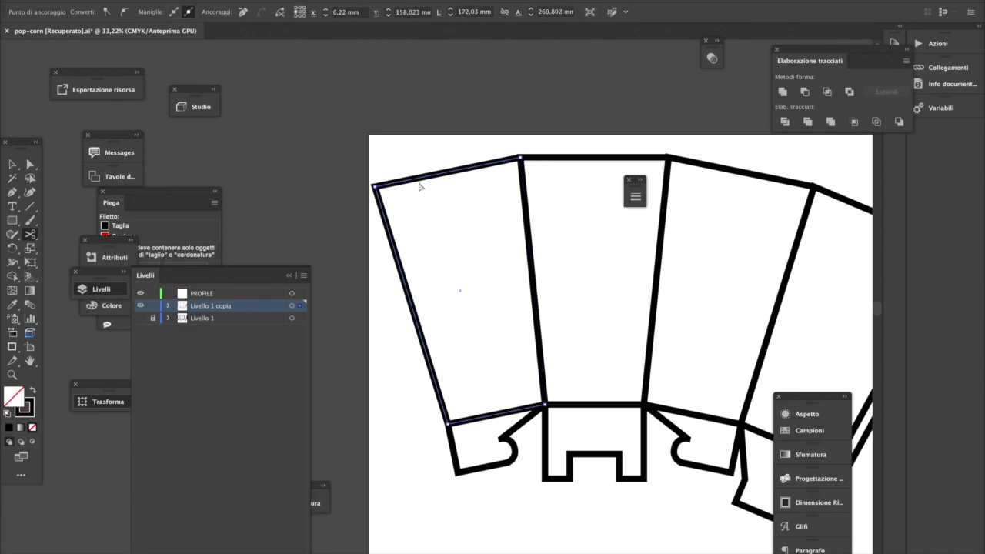
left_click(545, 398, "shift")
left_click(448, 423)
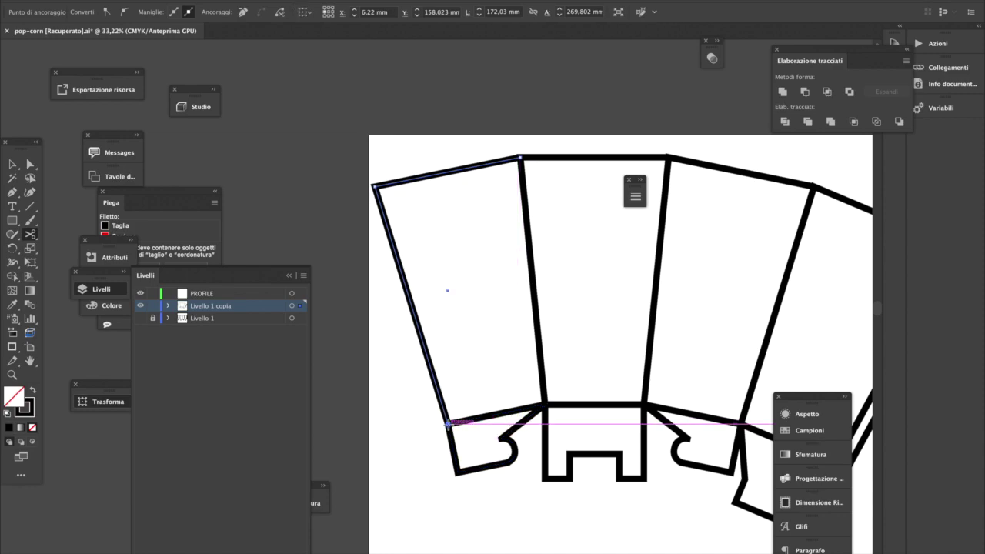
left_click(413, 438, "super")
left_click(496, 421)
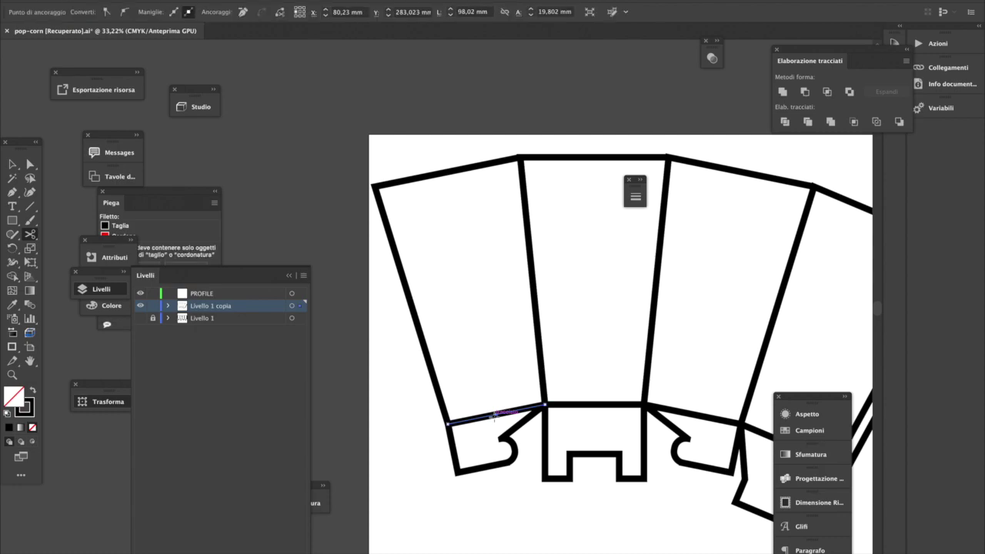
left_click(504, 383)
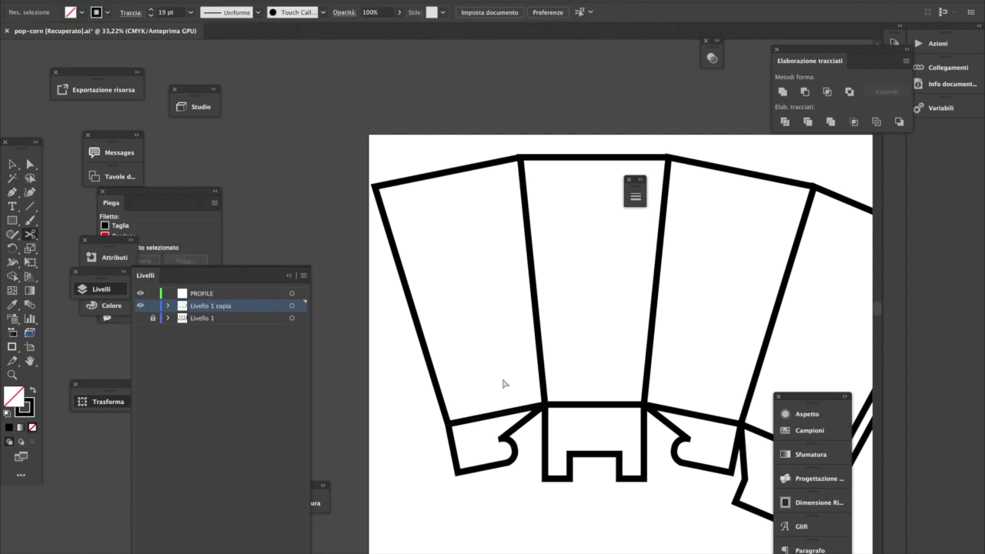
- Cut the second panel's outline at its upper left and lower left corners to separate its top, left and bottom edges
left_click(543, 359)
left_click(520, 158)
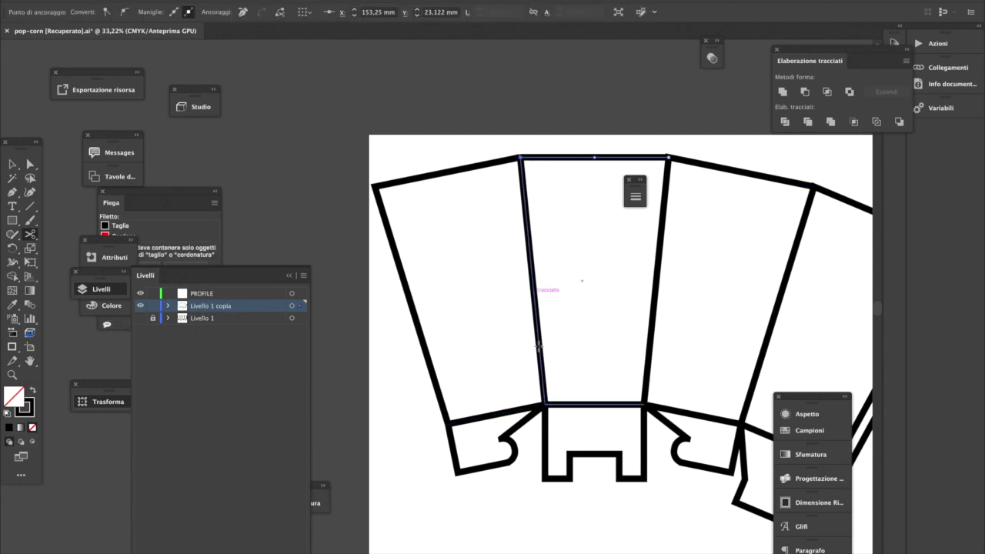
left_click(544, 403)
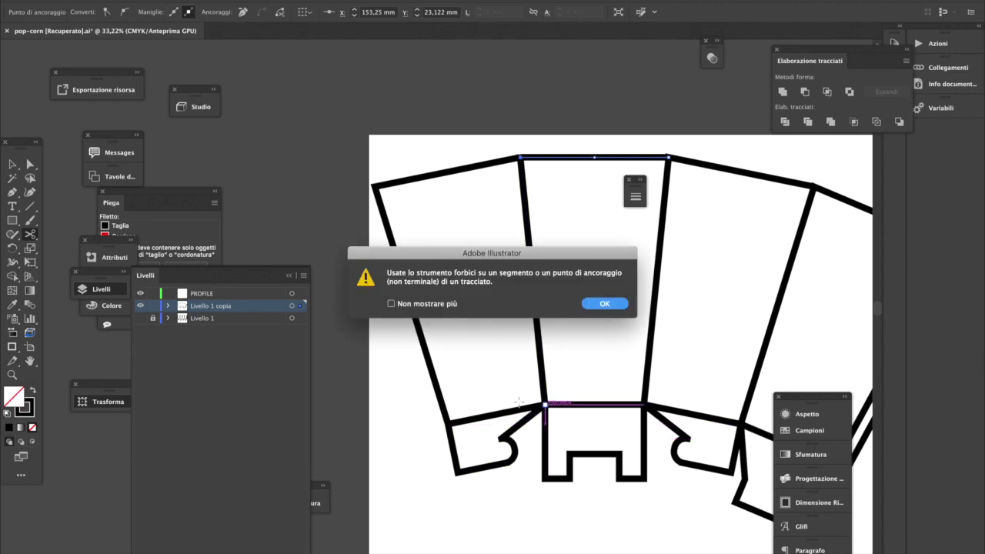
left_click(604, 304)
left_click(542, 318)
left_click(544, 403)
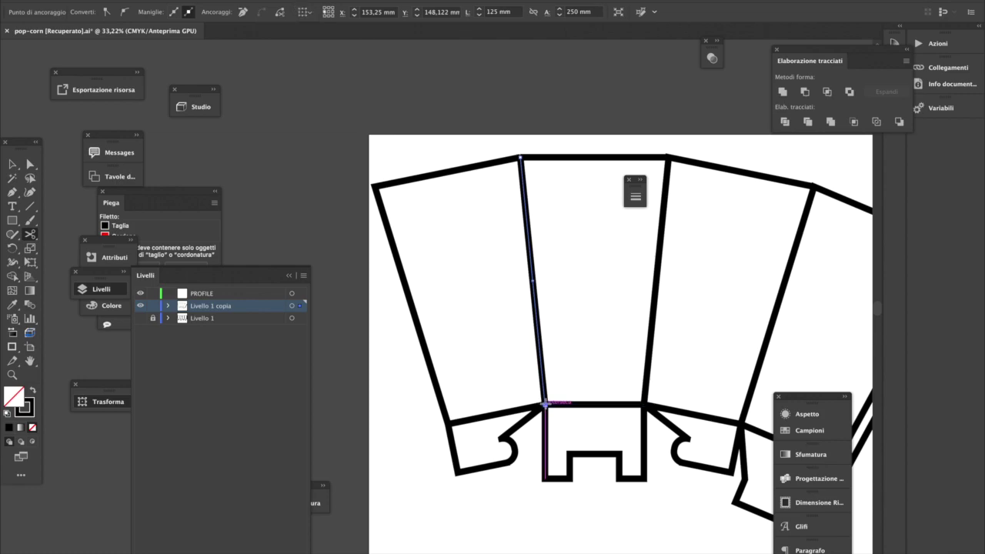
left_click(590, 387, "super")
left_click(581, 405, "super")
left_click(546, 385)
- Cut the third panel's outline at its lower left and upper left corners to separate its top, left and bottom edges
left_click(648, 369, "super")
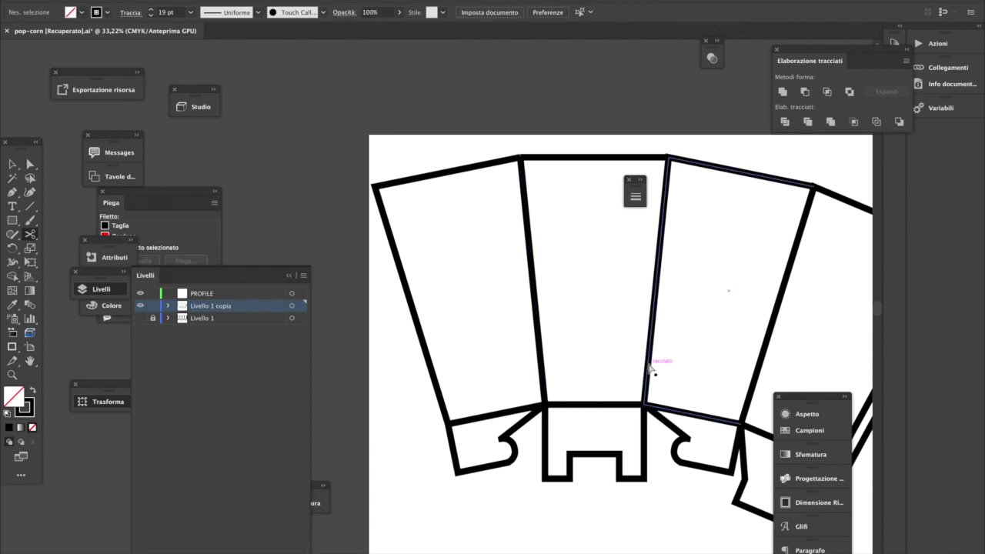
left_click_drag(650, 373, 522, 408)
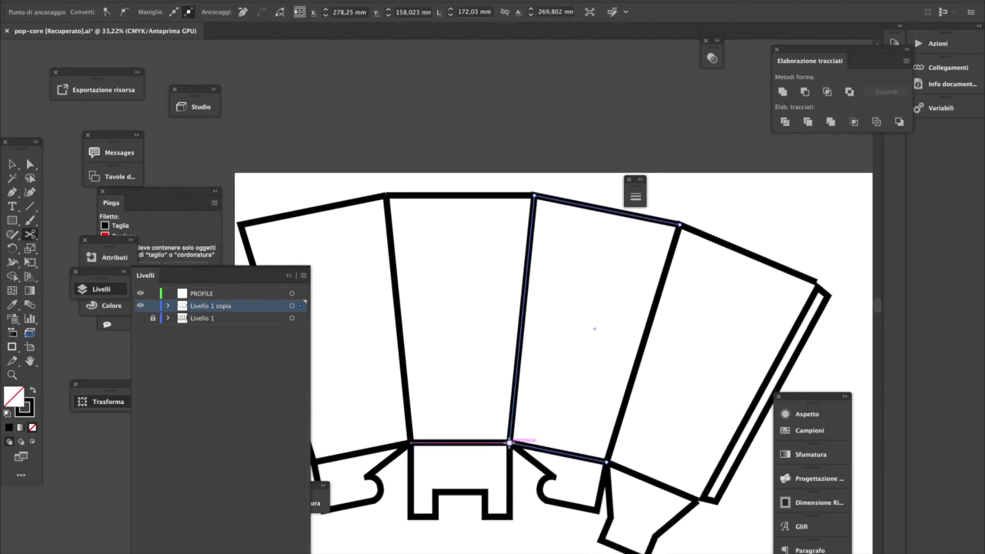
left_click(509, 442)
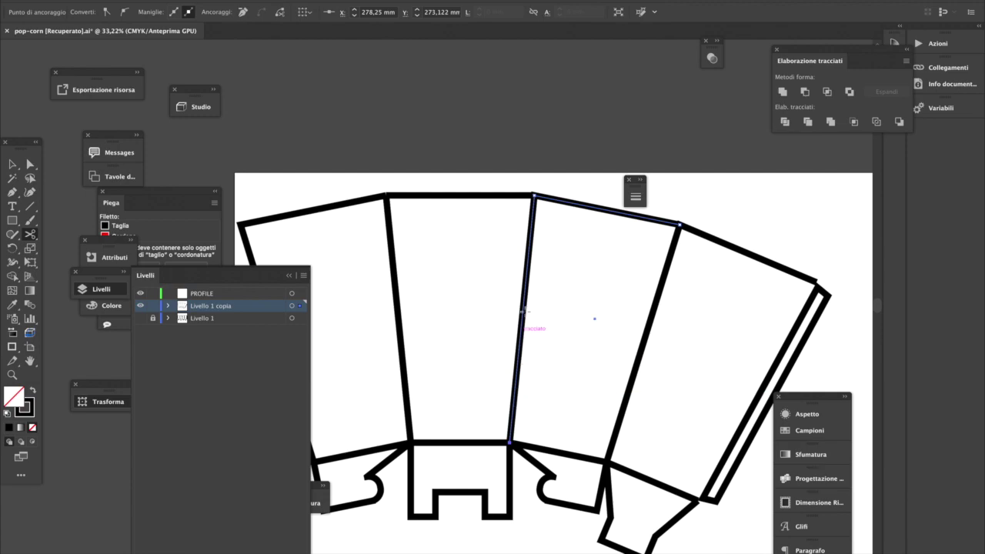
left_click(535, 196)
left_click(568, 315, "super")
left_click(522, 323)
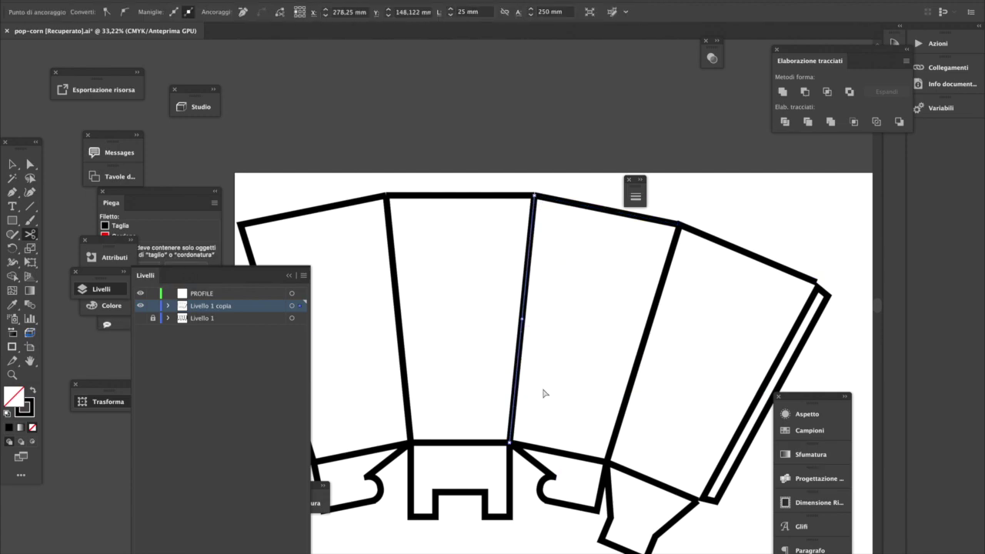
left_click(549, 453)
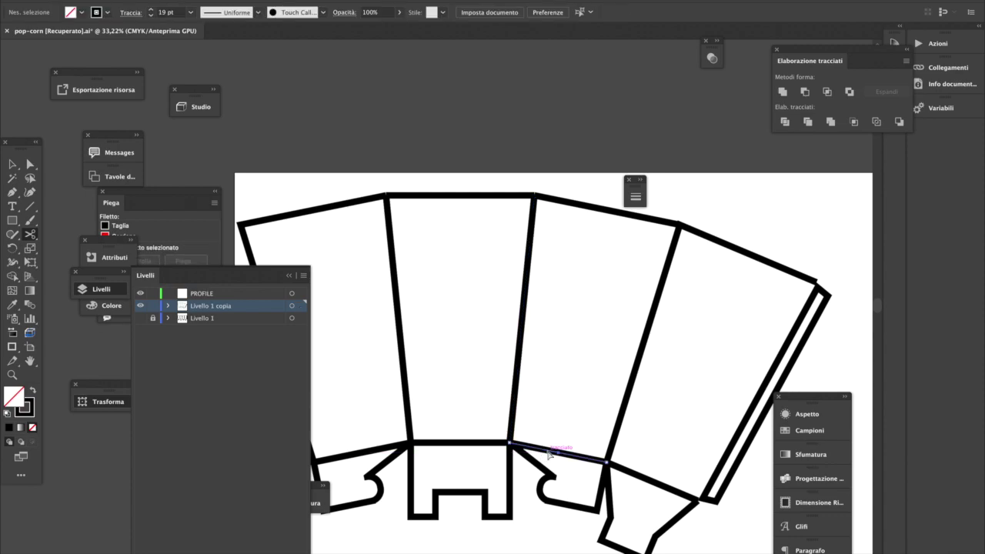
left_click(573, 416, "super")
- Cut the fourth panel's outline at its lower left and upper left corners to separate its top, left and bottom edges
left_click(631, 388, "super")
left_click_drag(618, 378, 615, 379)
scroll(615, 378, "right", 5)
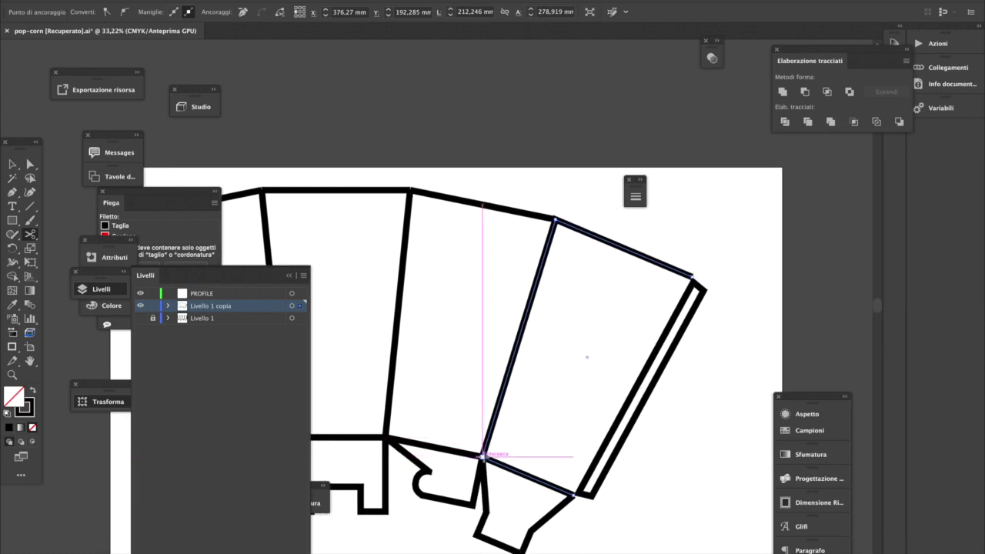
left_click(481, 458)
left_click(568, 258)
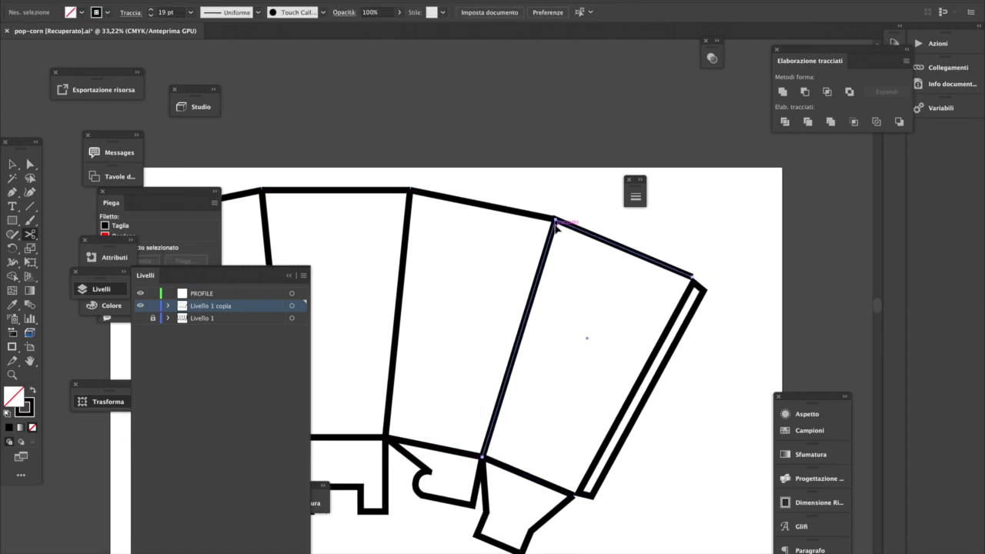
left_click(556, 220)
left_click(556, 220)
left_click(530, 310)
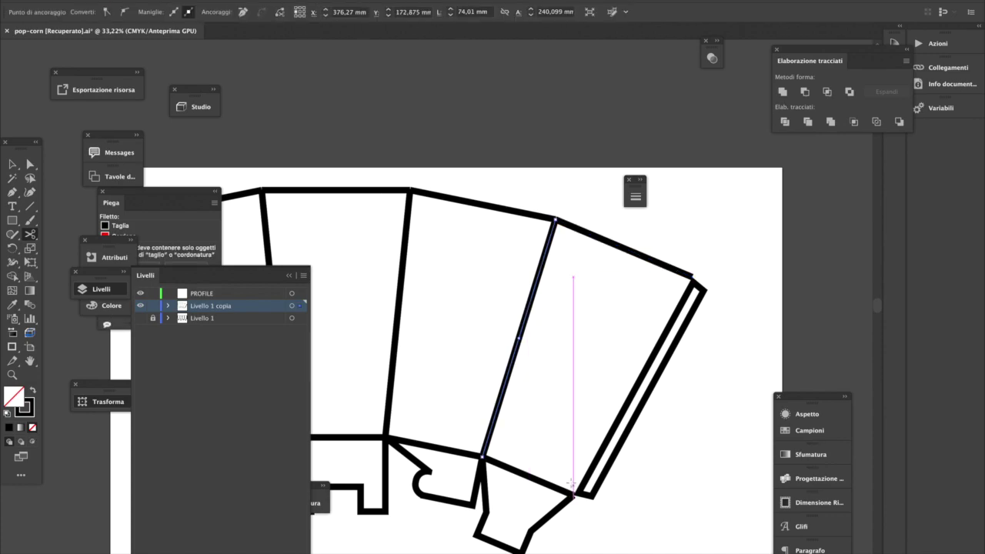
left_click(560, 409)
- Cut the glue flap's outline at its upper and lower inner corners to separate the long edge shared with the fourth panel
left_click(628, 413)
left_click(691, 278)
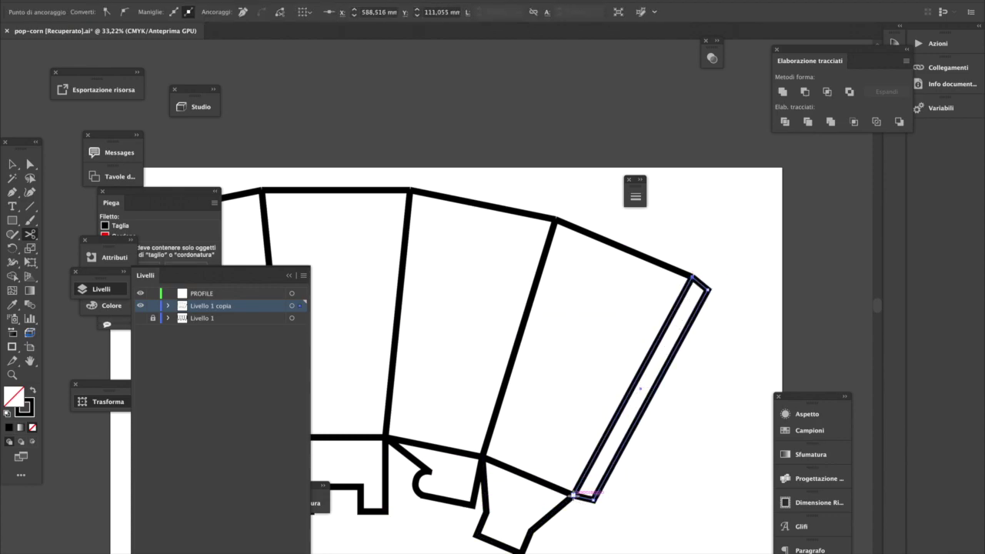
left_click(560, 412)
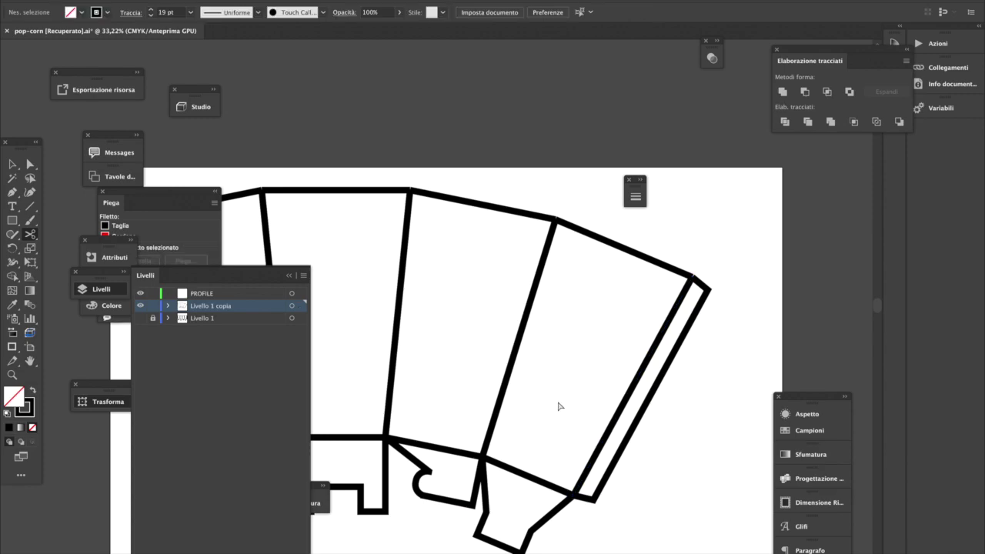
left_click(628, 400, "super")
- Bring the Piega panel from Esko's Studio Toolkit for Boxes into clear view beside the complete die-line
left_click(501, 394, "alt+super")
left_click(472, 378, "alt+super")
left_click_drag(402, 304, 624, 359)
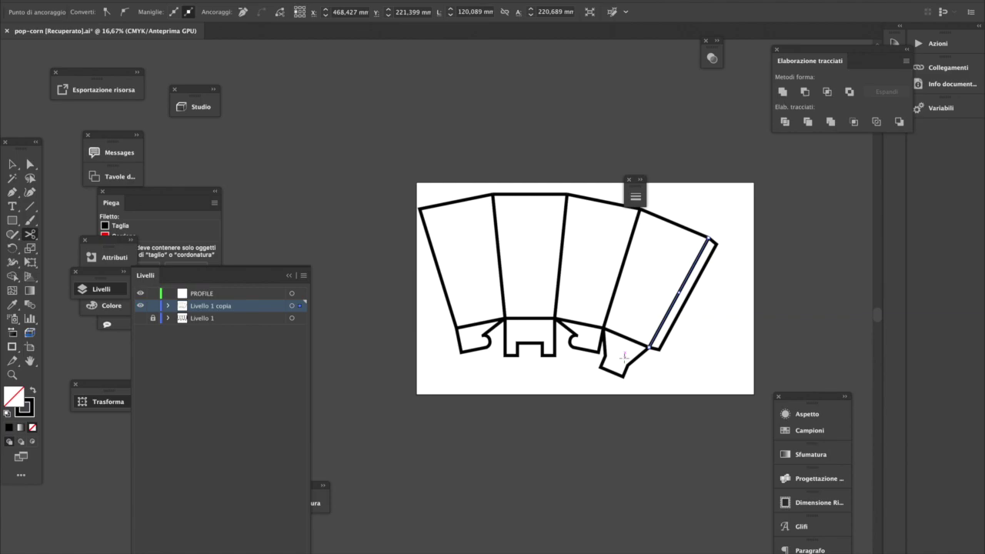
left_click_drag(160, 193, 326, 103)
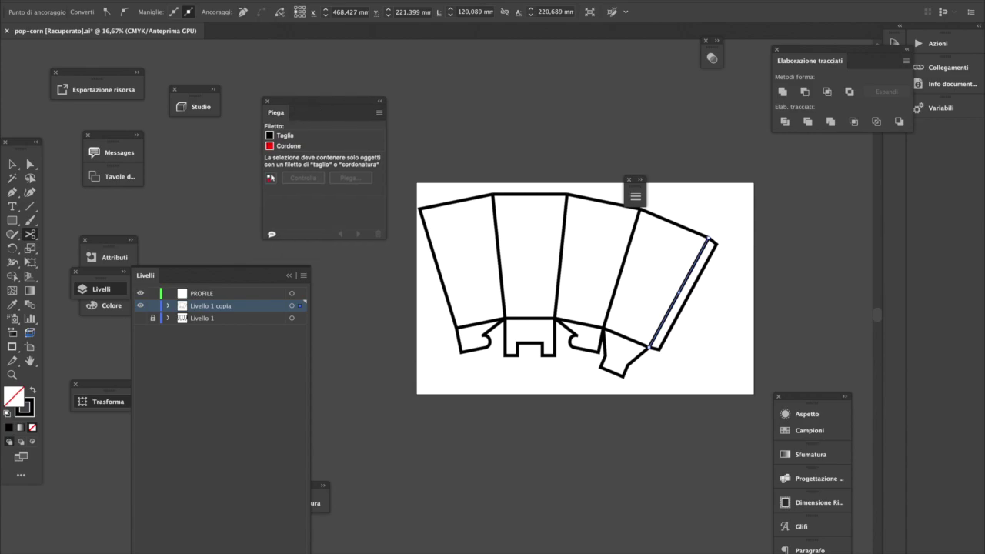
left_click(370, 2)
mouse_move(386, 245)
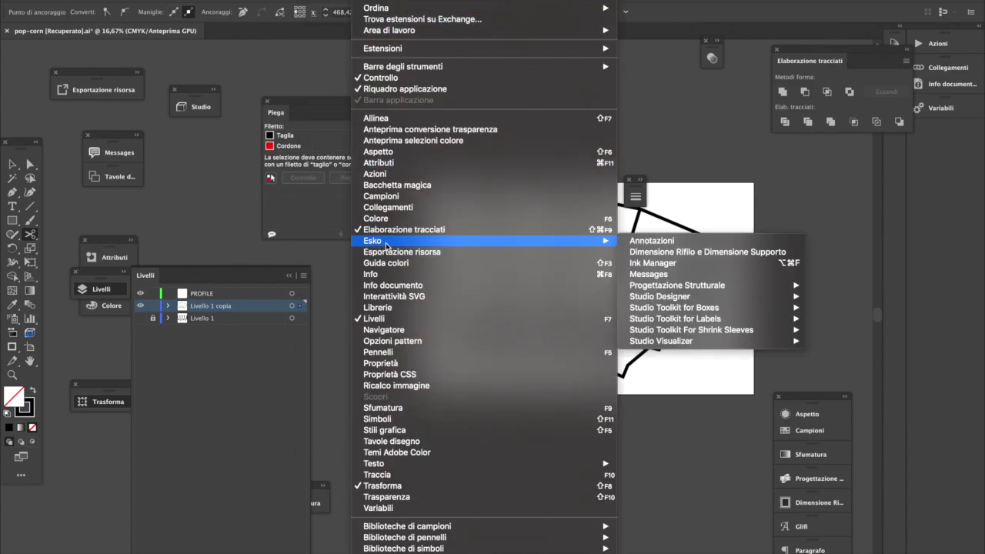
mouse_move(742, 323)
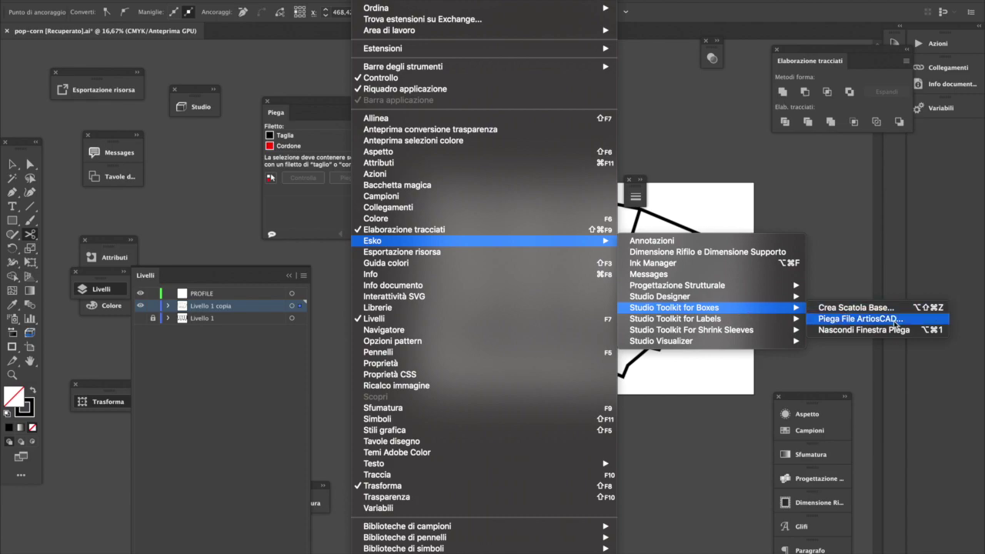
left_click(859, 331)
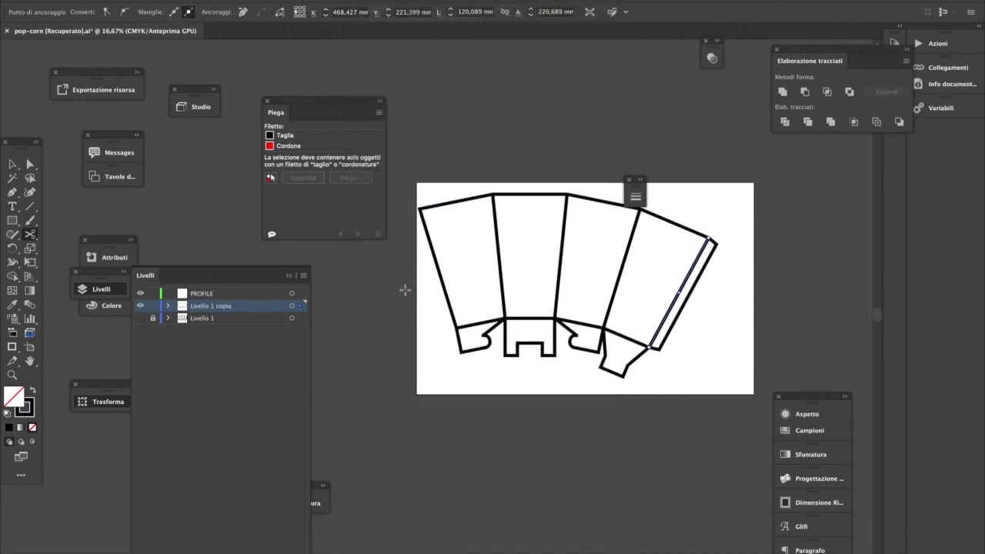
- Assign the Taglia line type to all outlines except the four slanted edges between panels and glue flap and the four panel bottom edges
left_click(13, 164)
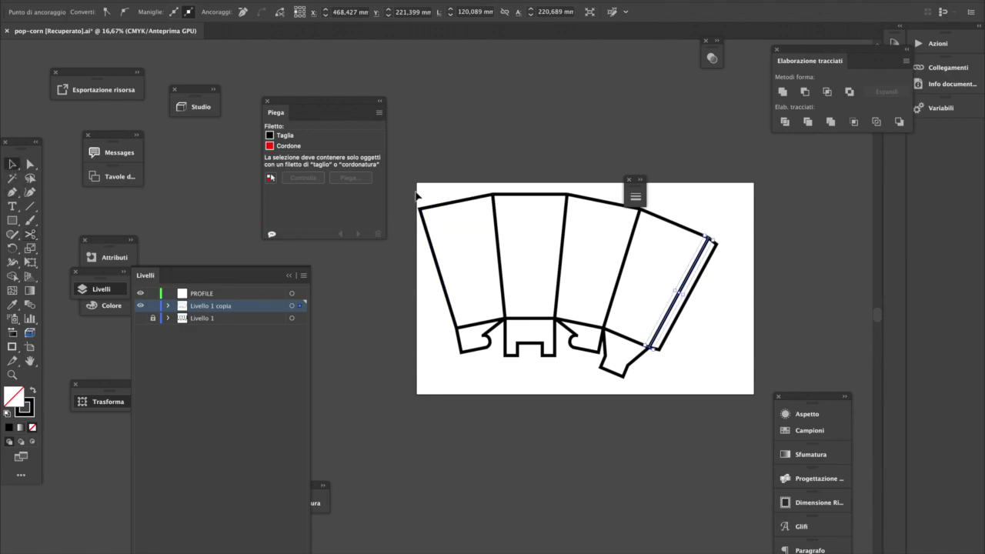
left_click(738, 270)
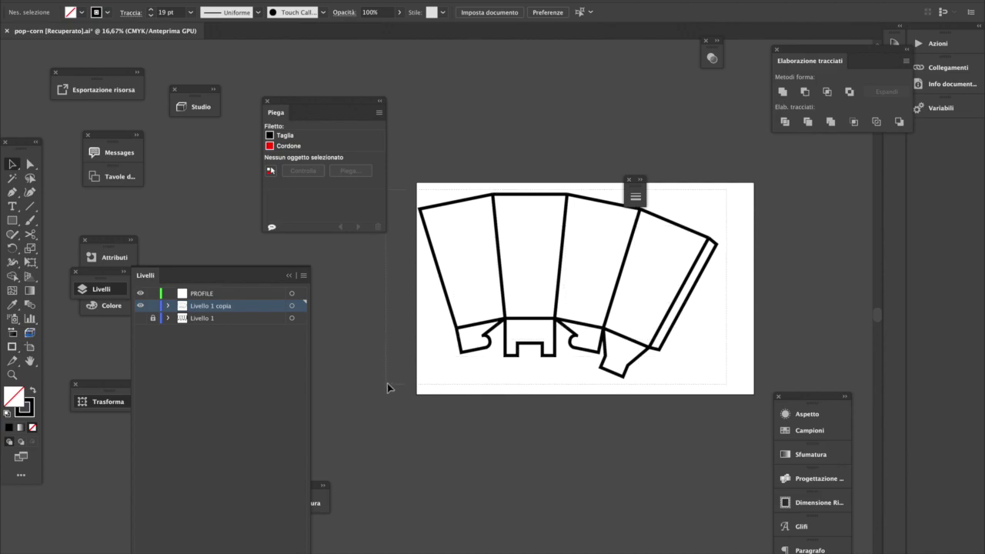
left_click_drag(387, 383, 386, 384)
left_click_drag(512, 317, 505, 411)
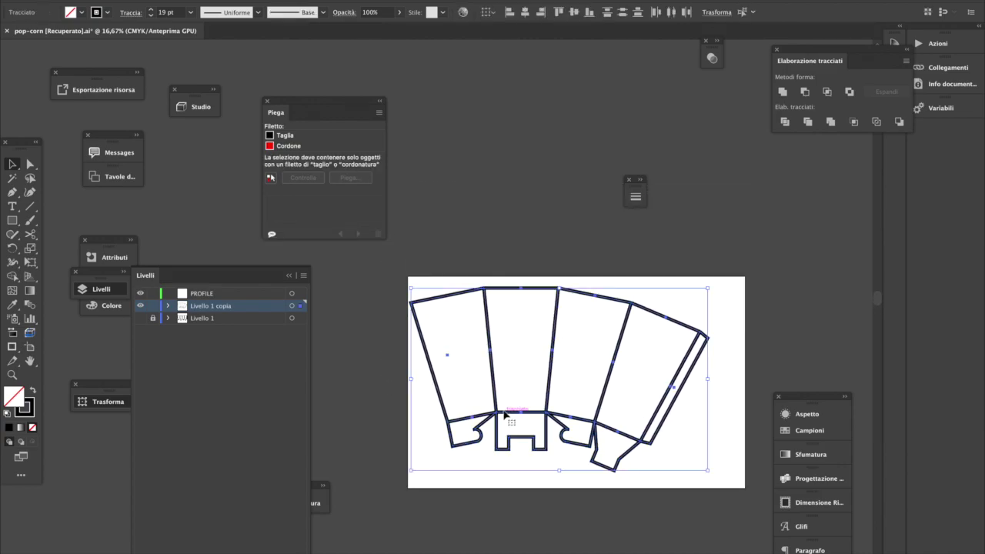
left_click(494, 384, "shift")
left_click(551, 366, "shift")
left_click(608, 374, "shift")
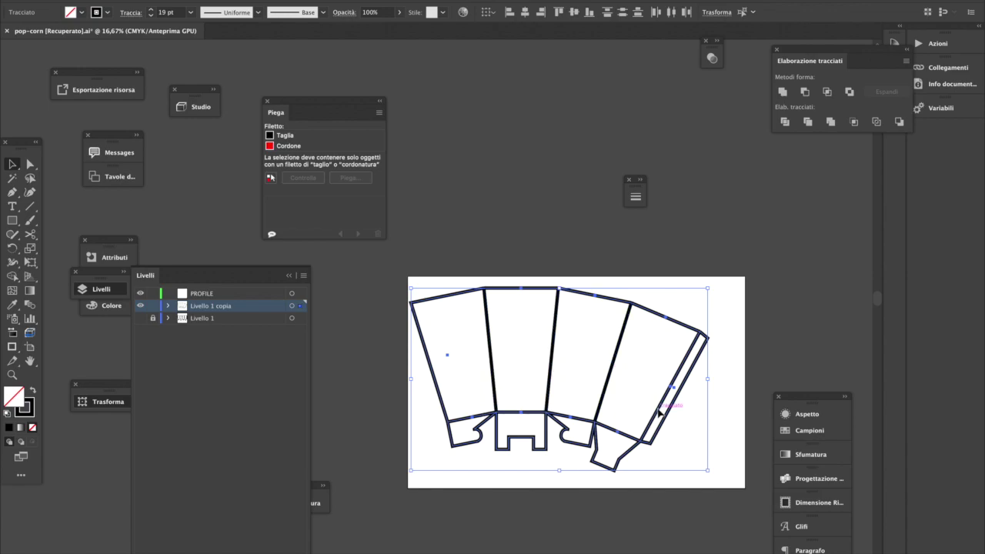
left_click(648, 436, "shift")
left_click(623, 435, "shift")
left_click(573, 418, "shift")
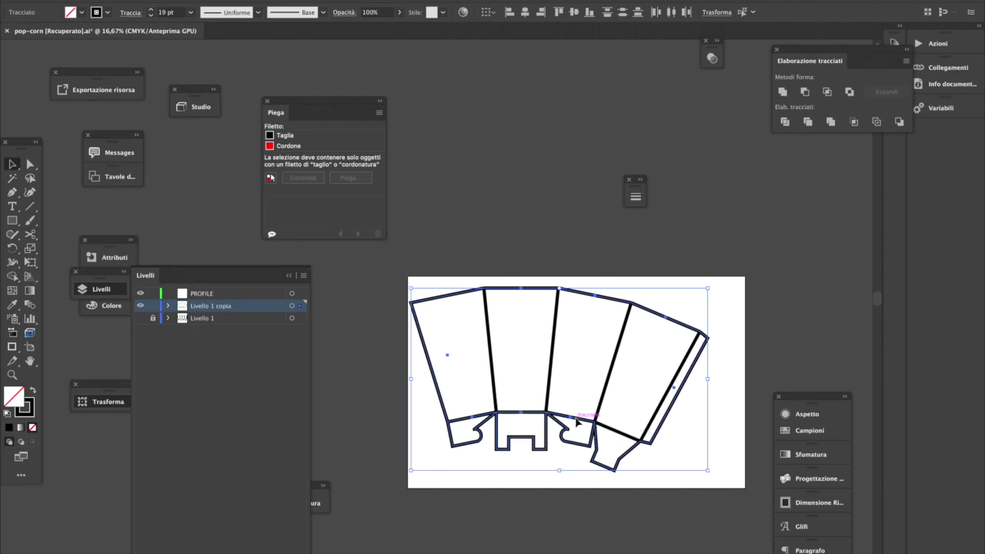
left_click(513, 413, "shift")
left_click(471, 416, "shift")
left_click(290, 138)
left_click(715, 430)
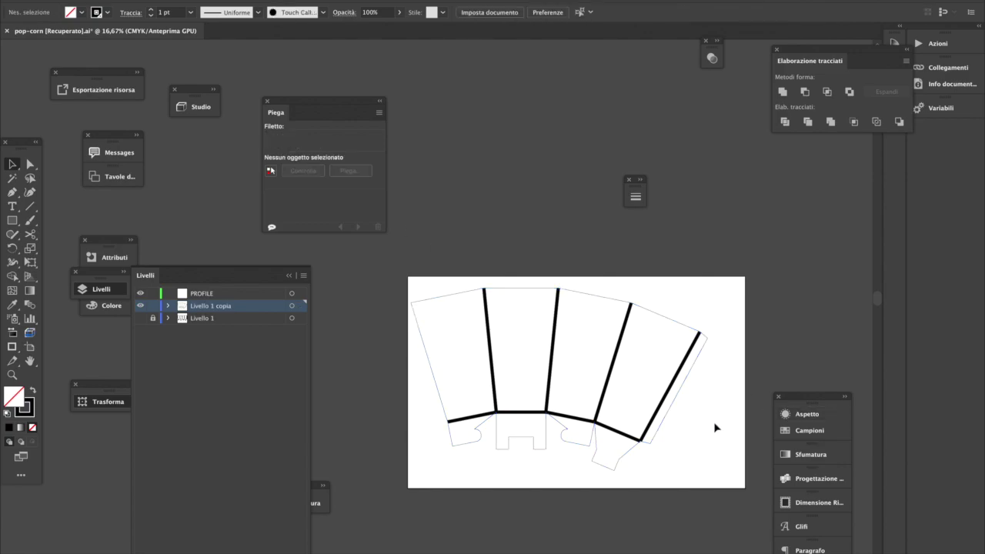
- Assign the Cordone line type to the four panel bottom edges and the four slanted edges between the panels and glue flap
left_click(468, 418)
left_click(523, 412, "shift")
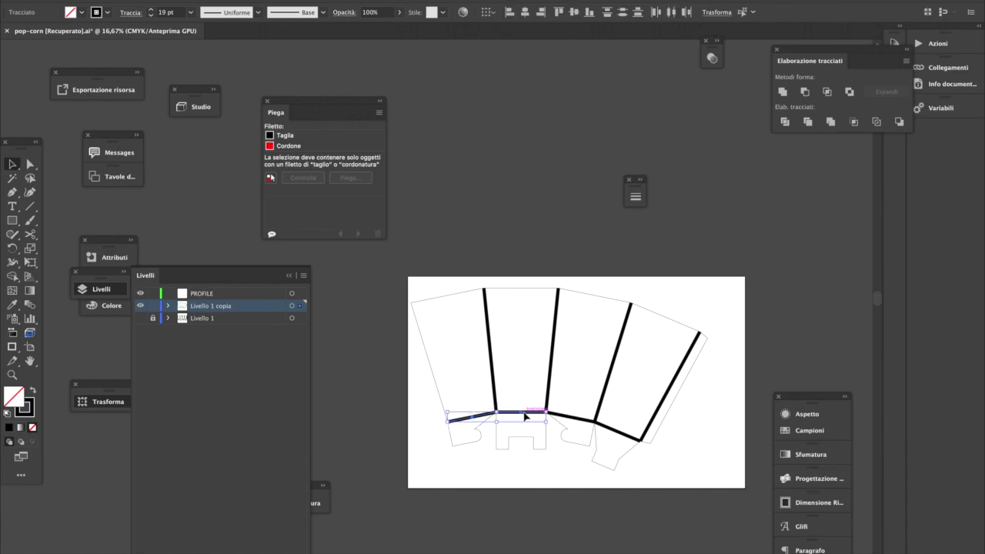
left_click(577, 418, "shift")
left_click(615, 430, "shift")
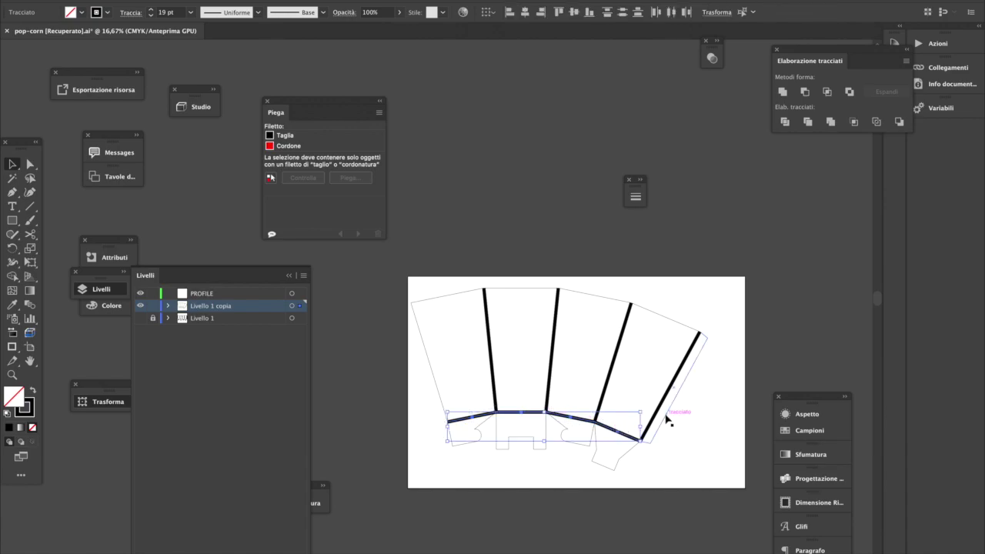
left_click(658, 412, "shift")
left_click(610, 379, "shift")
left_click(550, 378, "shift")
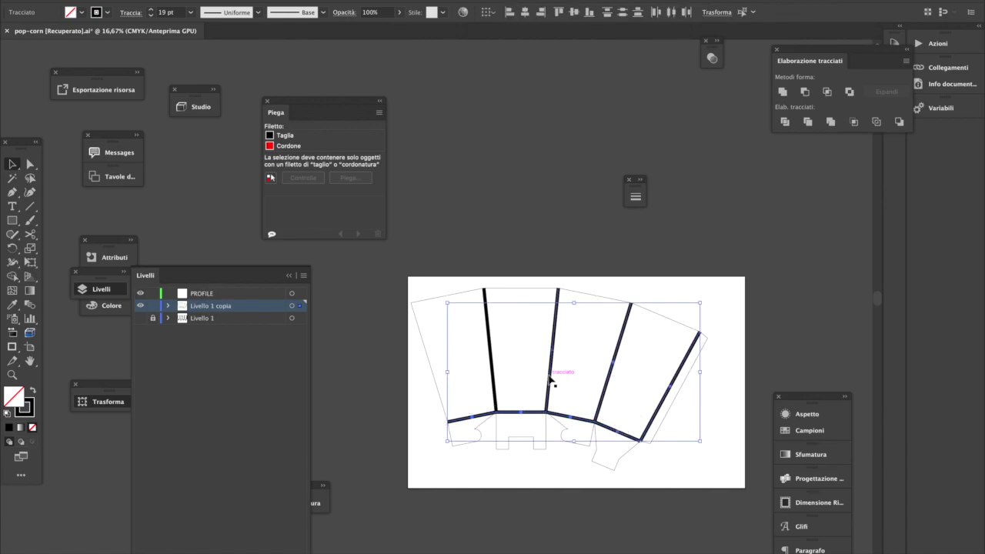
left_click(496, 380, "shift")
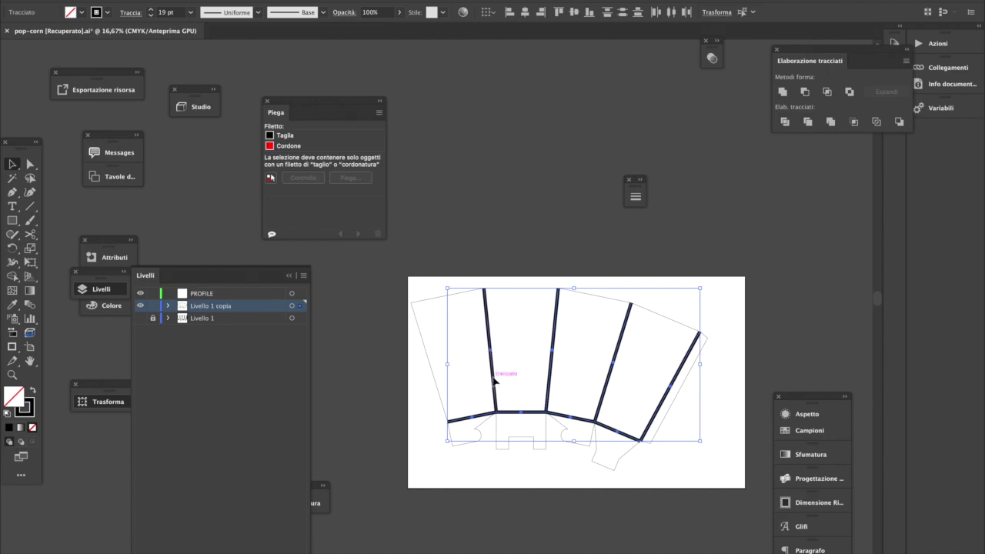
left_click(293, 148)
left_click(514, 240)
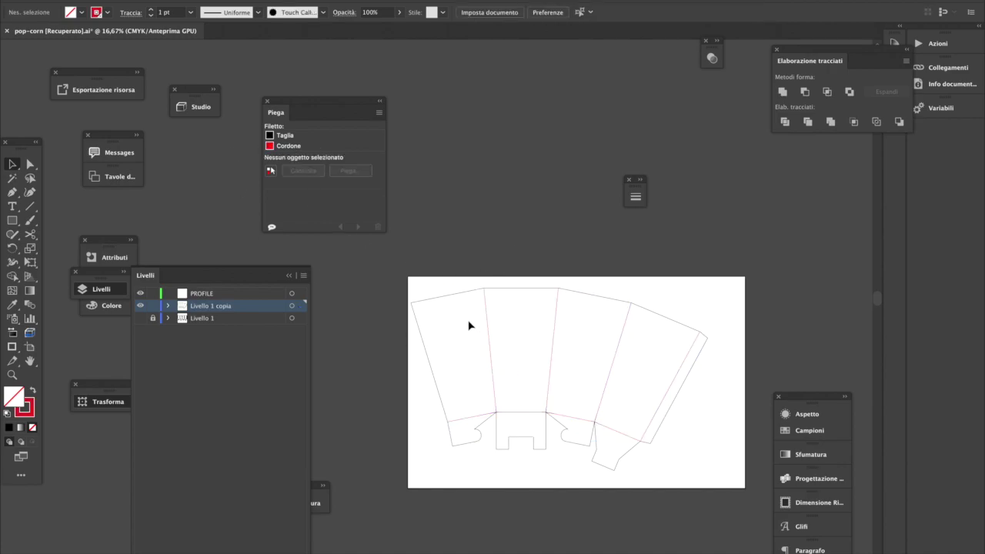
- Check the whole die-line and start folding it with the second panel's notched bottom flap as the base panel
mouse_move(482, 353)
left_mouse_down()
mouse_move(608, 457)
mouse_move(726, 485)
left_mouse_up()
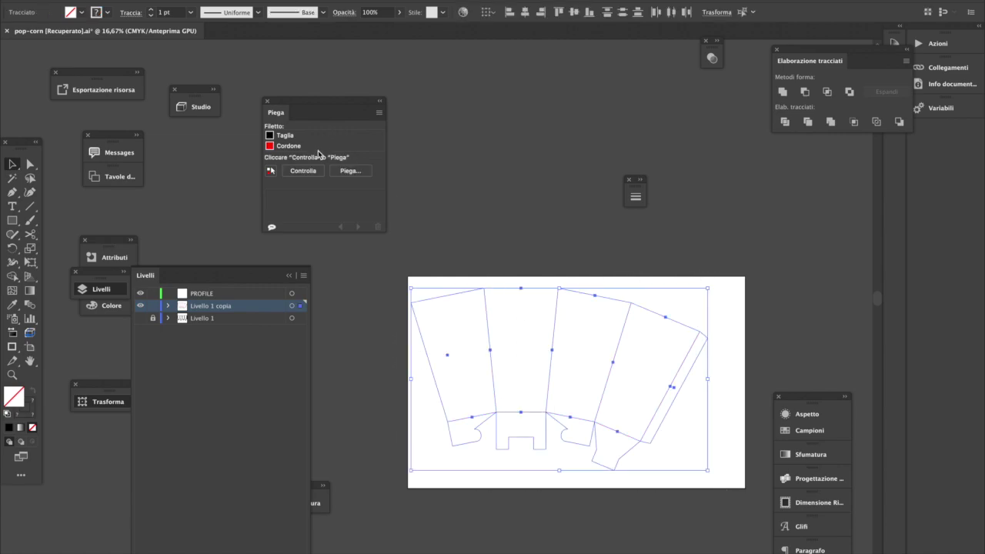
left_click(300, 170)
left_click(351, 171)
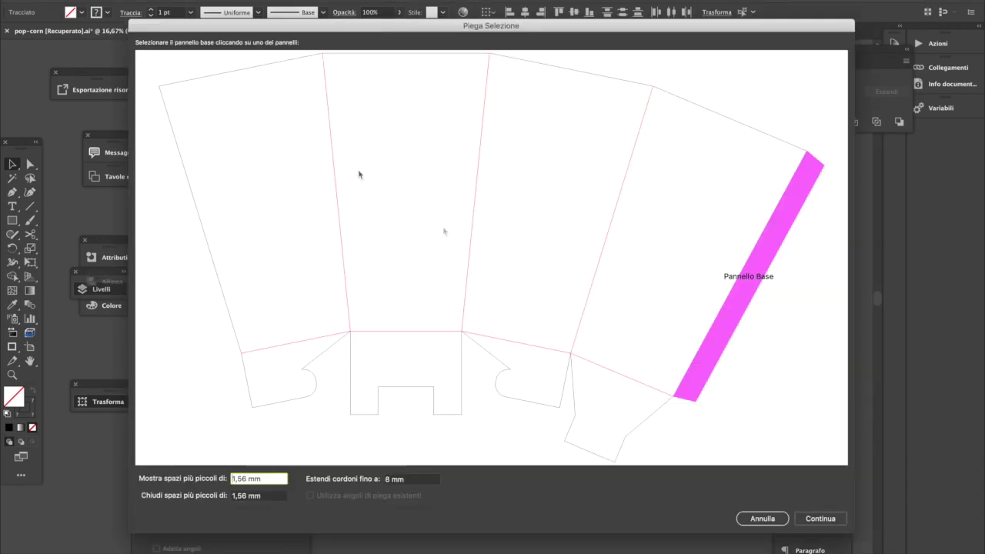
left_click(610, 406)
left_click(423, 381)
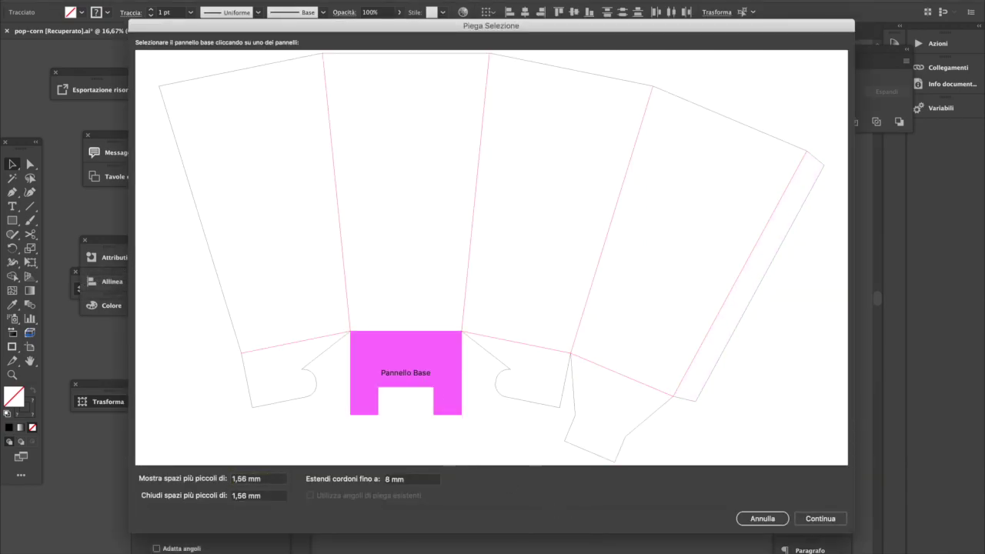
left_click(820, 520)
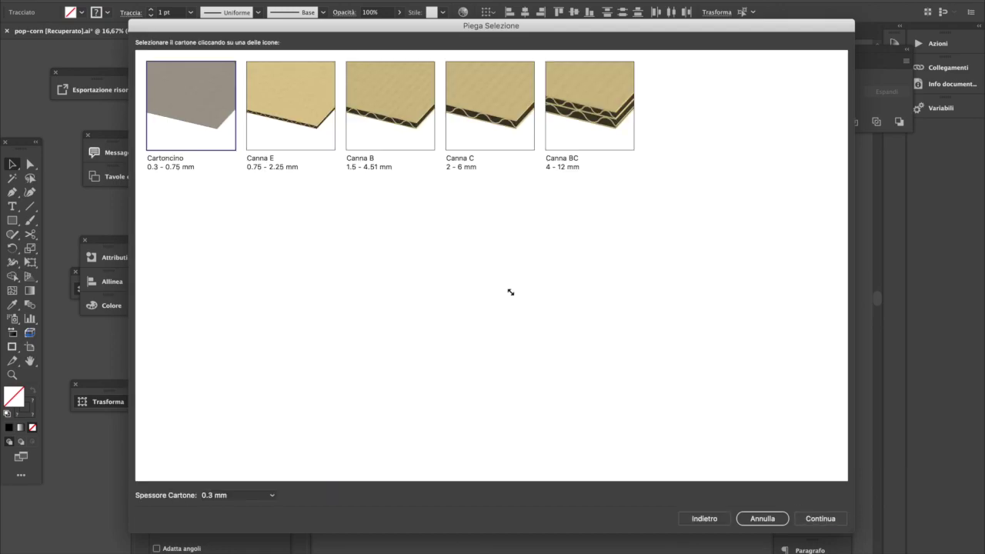
- Choose the board thickness for the Cartoncino material and continue to the fold angles
left_click(262, 495)
left_click(258, 483)
left_click(819, 519)
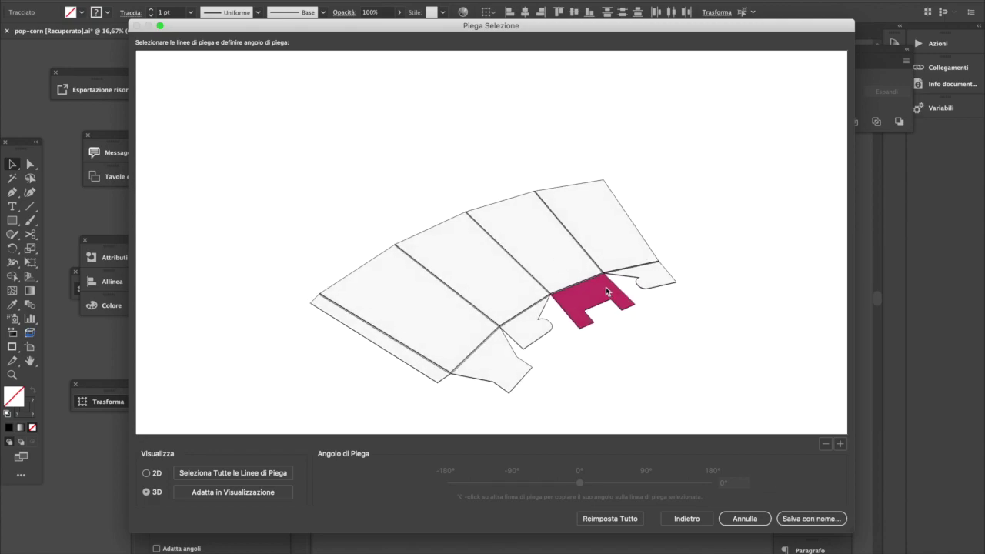
- Fold the crease between the notched base panel and the second wall to 90°
left_click(591, 281)
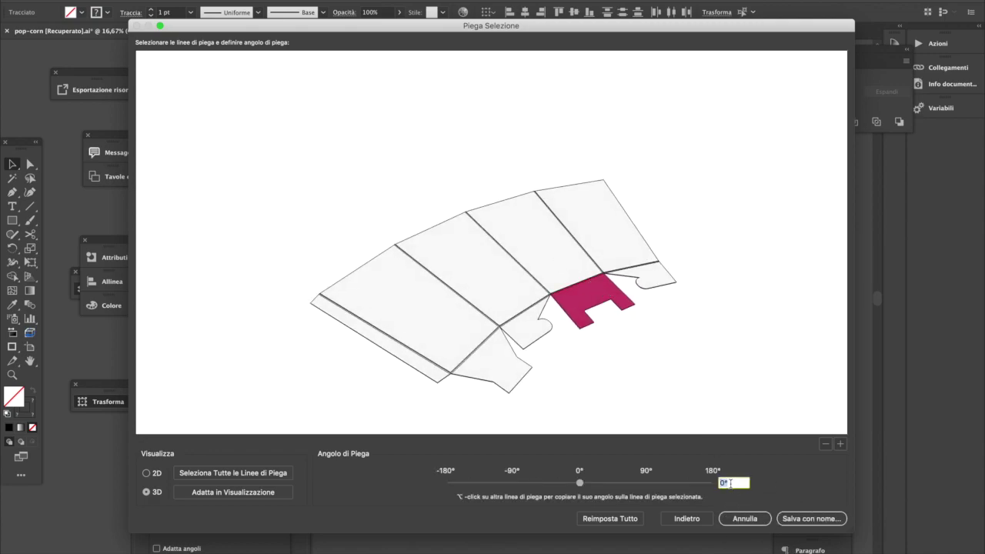
type("90")
key("Return")
- Fold the creases of the three remaining bottom flaps to 91°
left_click(572, 277)
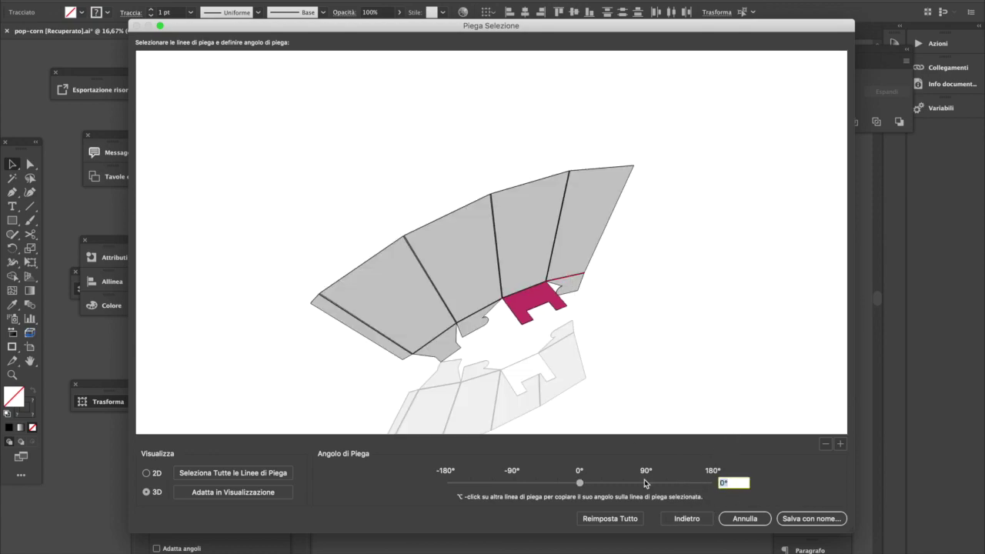
type("96")
left_click(479, 317)
type("96")
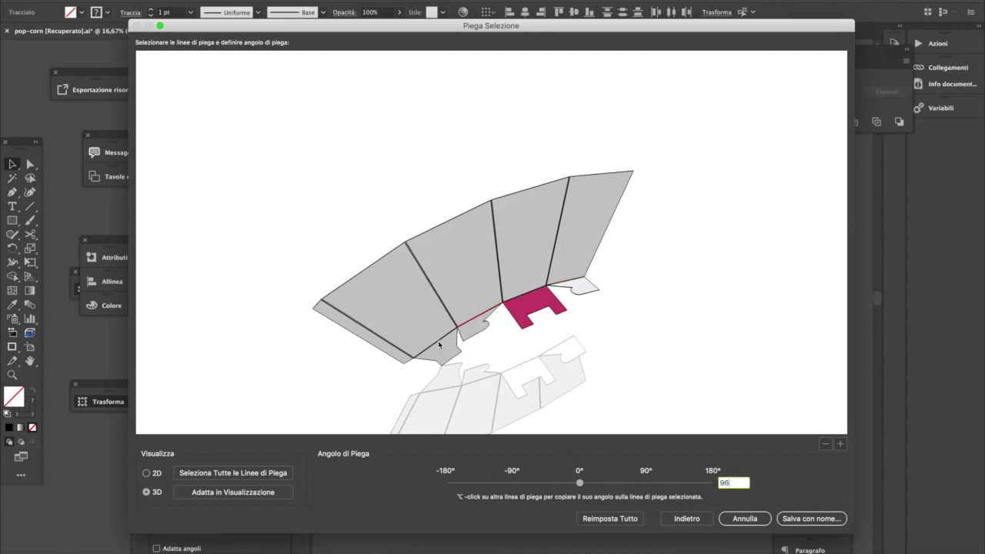
left_click(439, 344)
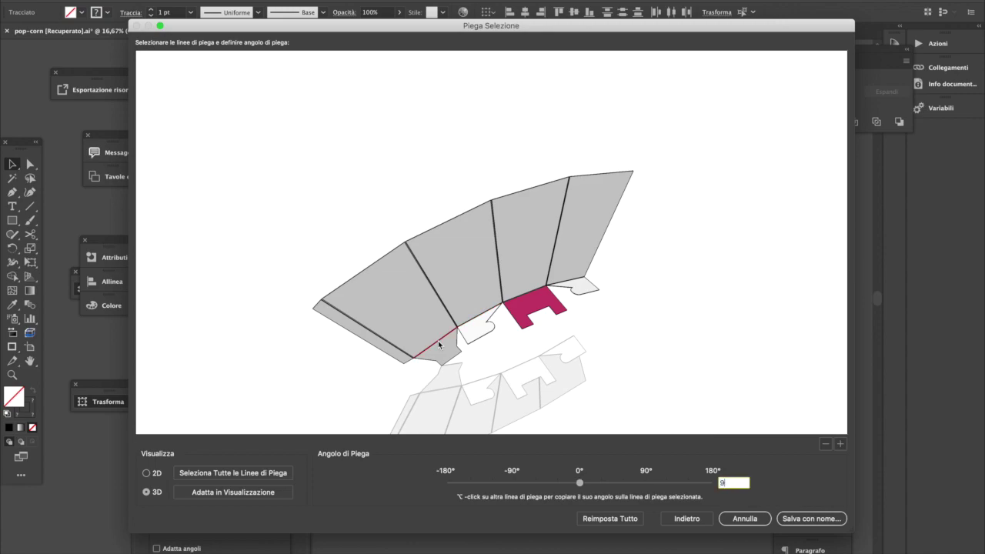
left_click(564, 359)
left_click_drag(515, 360, 480, 321)
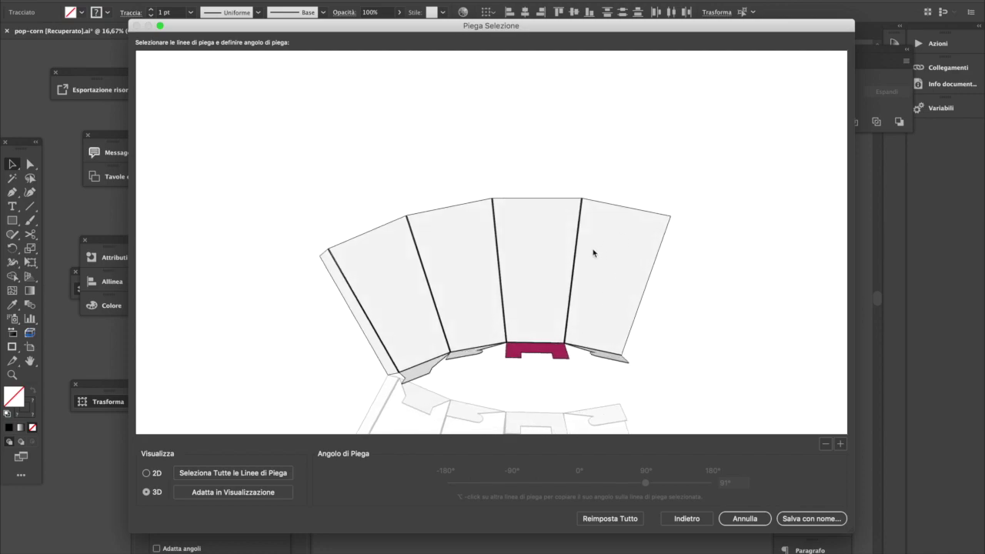
- Fold the four slanted creases between the walls and glue flap together to 90°
left_click(574, 264)
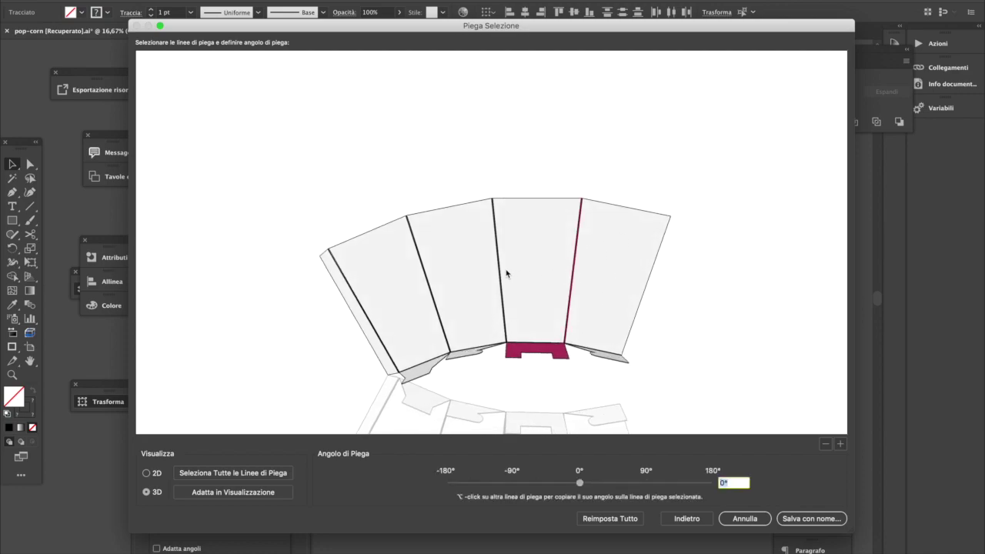
left_click(423, 291, "shift")
left_click(367, 317, "shift")
type("90")
key("Return")
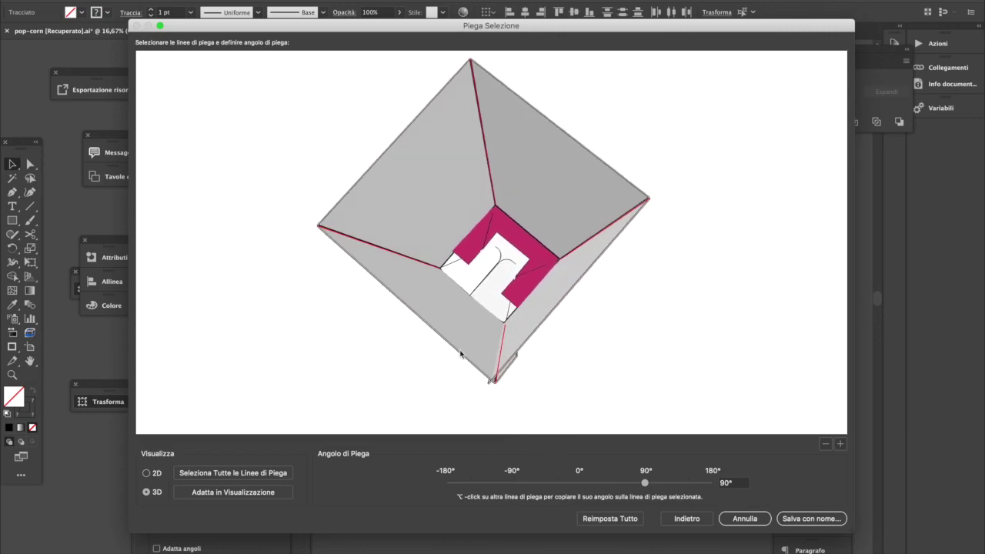
left_click(582, 386)
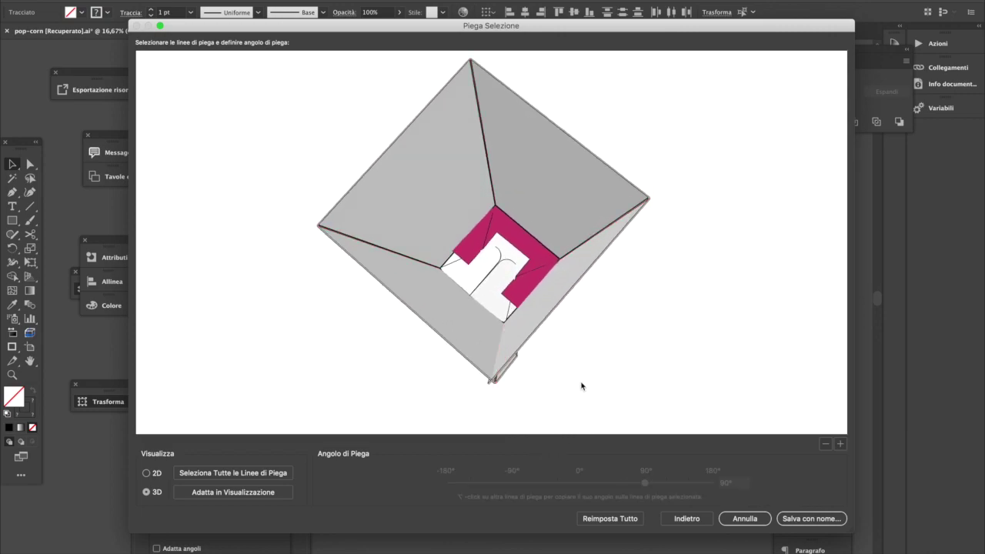
- Adjust the crease between the first and second walls to a fold angle of 88,5°
left_click(625, 216)
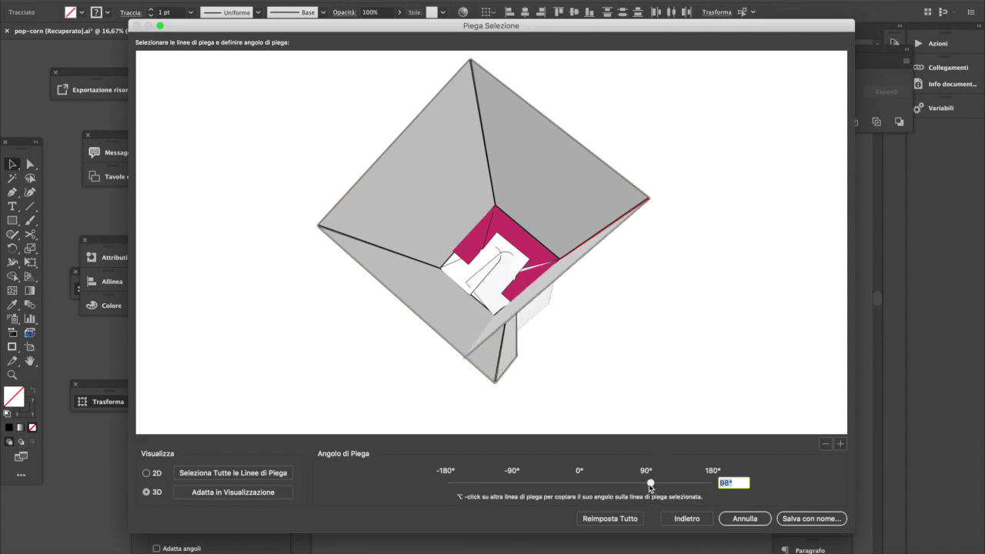
left_click_drag(645, 484, 644, 487)
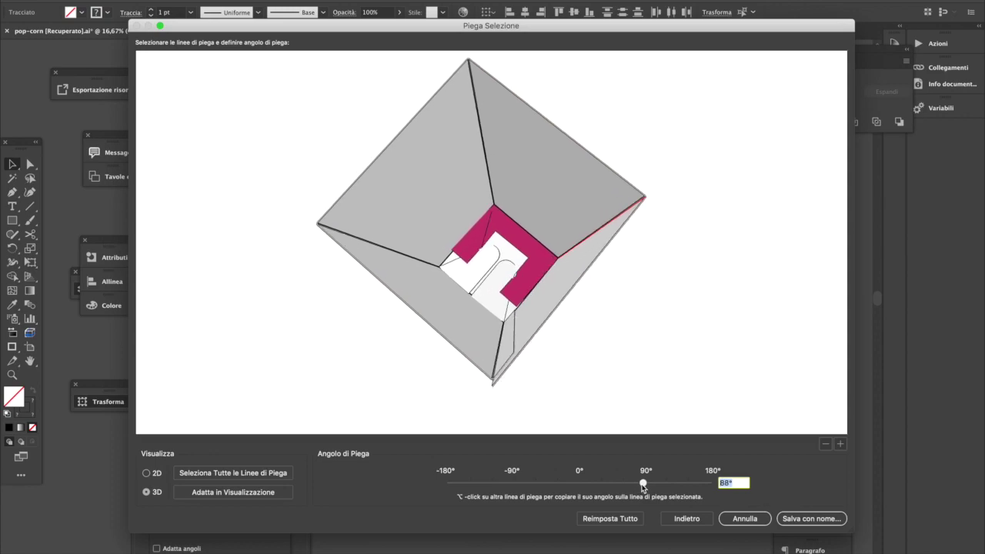
left_click(734, 483)
type(",5")
key("Return")
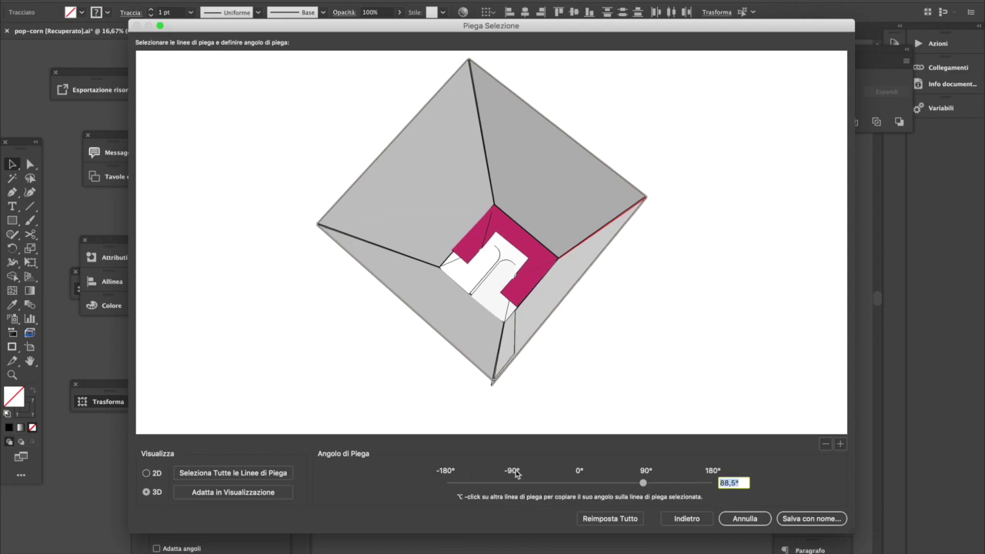
- Set the fold angle of the crease between the third and fourth walls to 89°
mouse_move(481, 372)
left_mouse_down()
mouse_move(482, 345)
mouse_move(487, 362)
left_mouse_up()
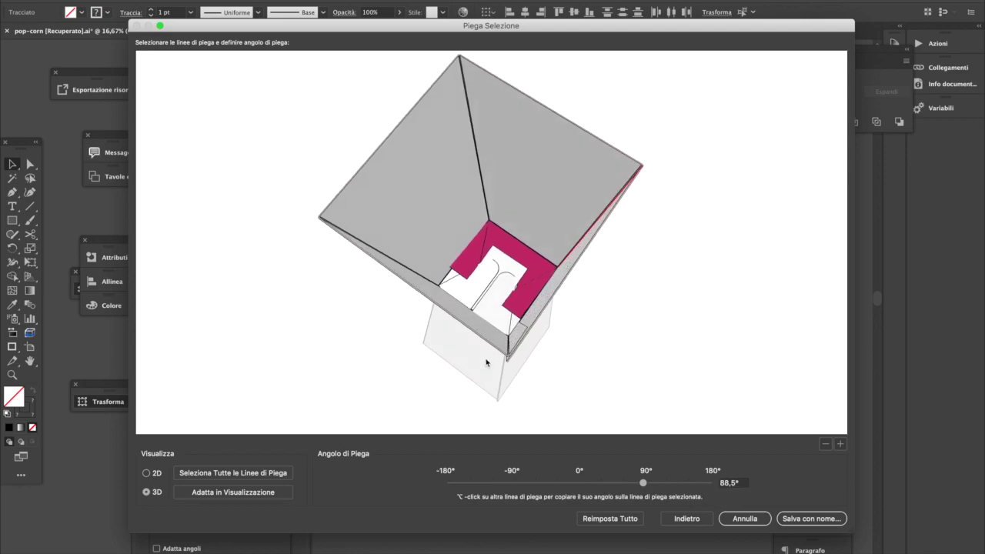
left_click(364, 247)
key("Return")
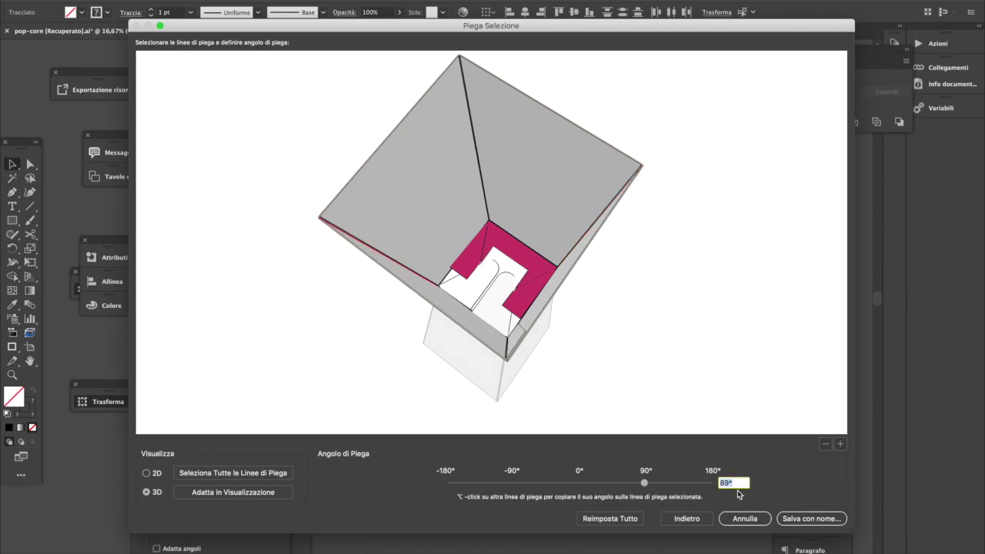
- Set the fold angle of a remaining bottom flap's crease to 90° and inspect the folded box from several sides
left_click_drag(591, 371, 555, 318)
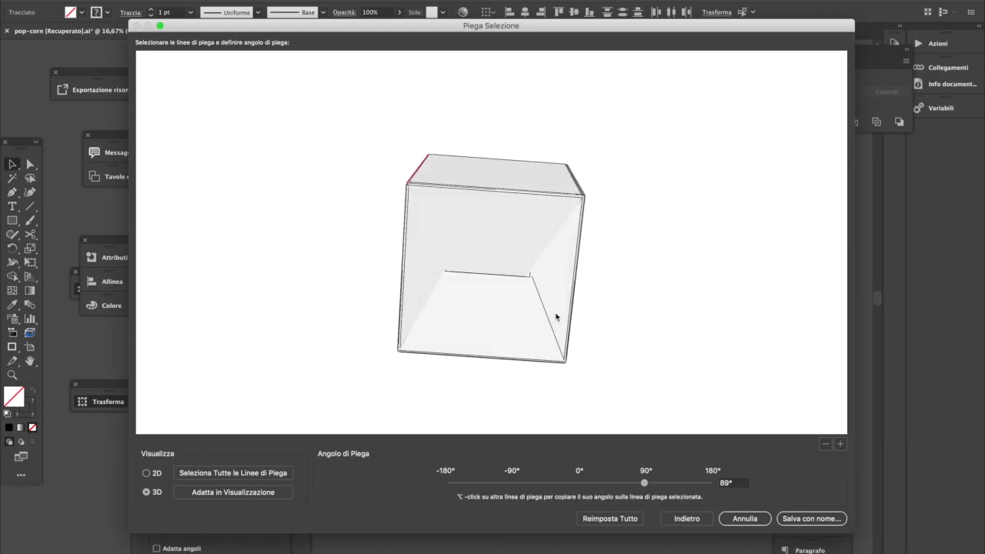
left_click(523, 361)
left_click(541, 197)
left_click_drag(645, 483, 644, 484)
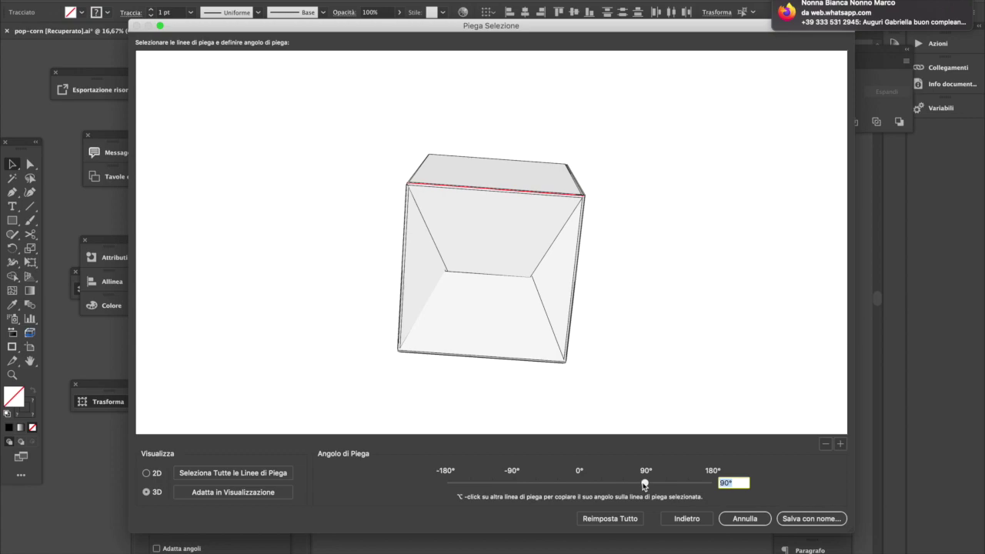
left_click_drag(644, 485, 644, 484)
left_click_drag(561, 340, 659, 384)
left_click_drag(581, 383, 507, 325)
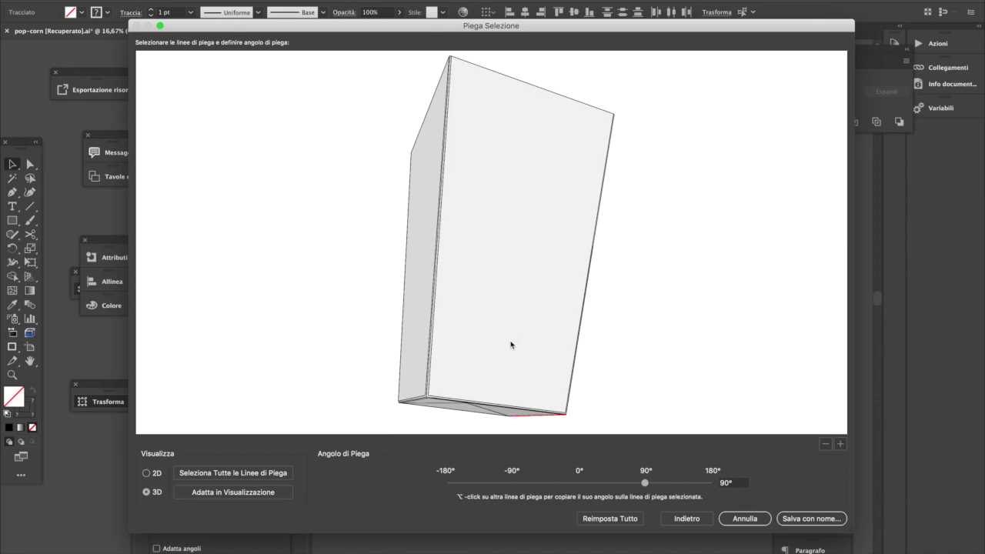
left_click_drag(517, 349, 487, 394)
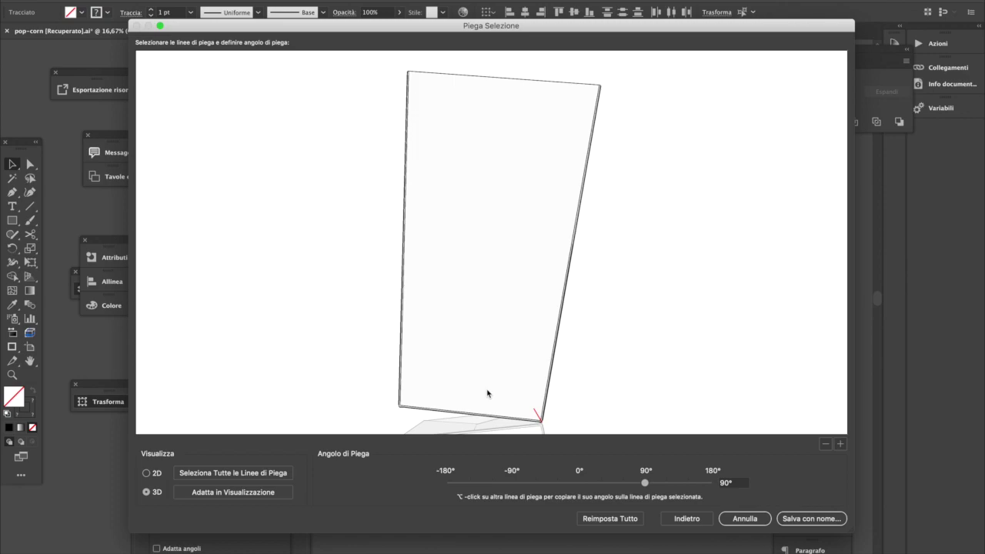
mouse_move(487, 393)
left_mouse_down()
mouse_move(511, 355)
mouse_move(486, 398)
left_mouse_up()
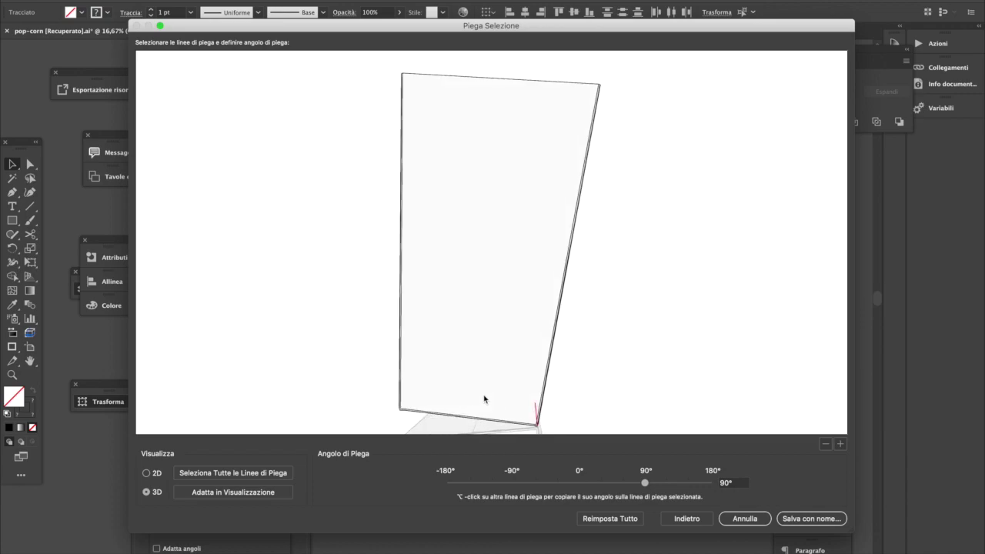
- Save the folded box as pop-corn.ard in the esempio assemblaggio bar galliera folder without inserting it into the document, and deselect the die-line
left_click(811, 519)
type("prova.ard")
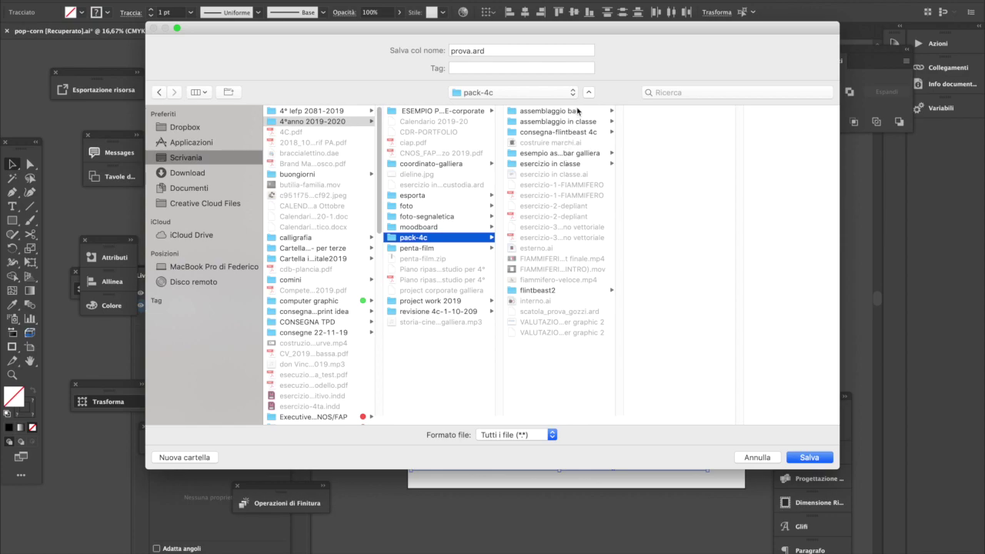
left_click(568, 153)
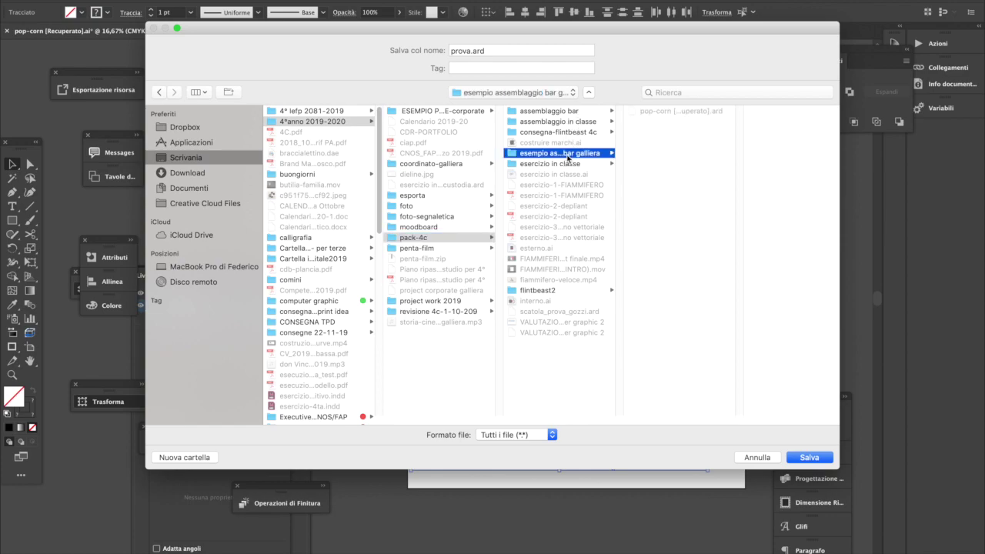
left_click(654, 113)
left_click_drag(530, 53, 485, 54)
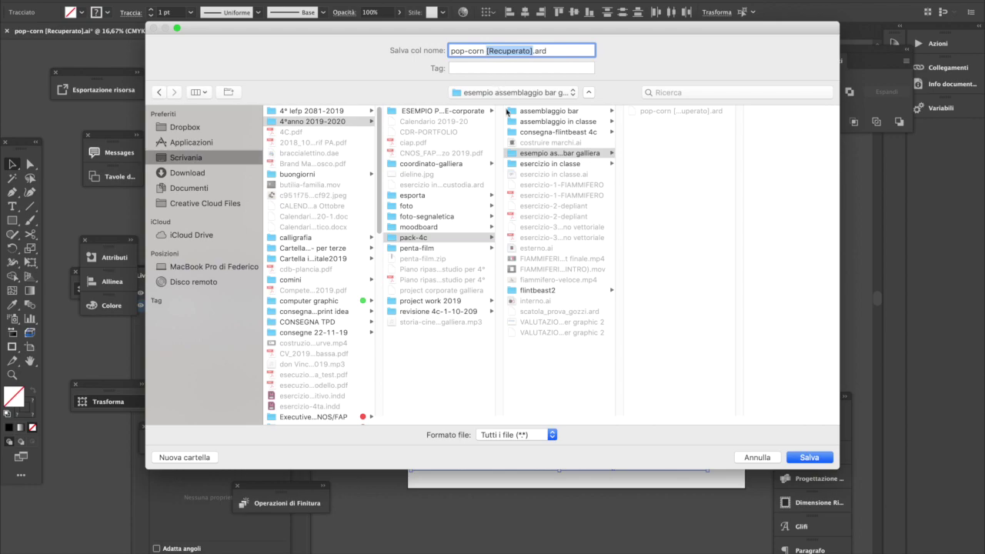
key("BackSpace")
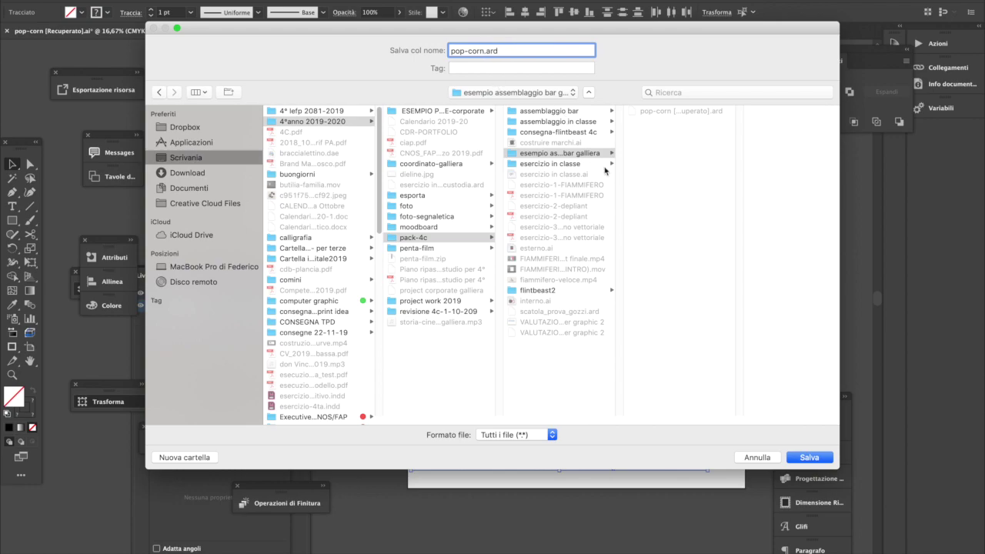
left_click(814, 459)
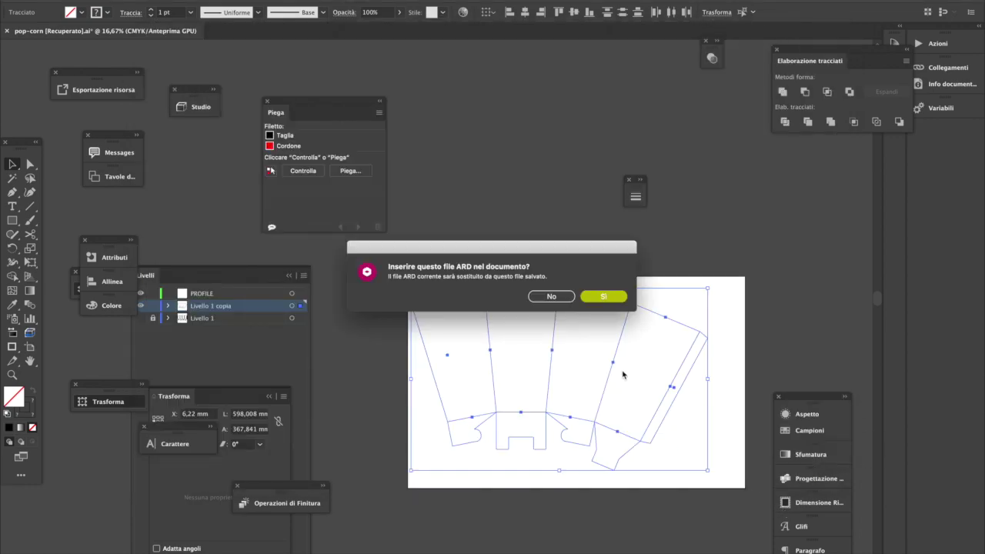
left_click(554, 298)
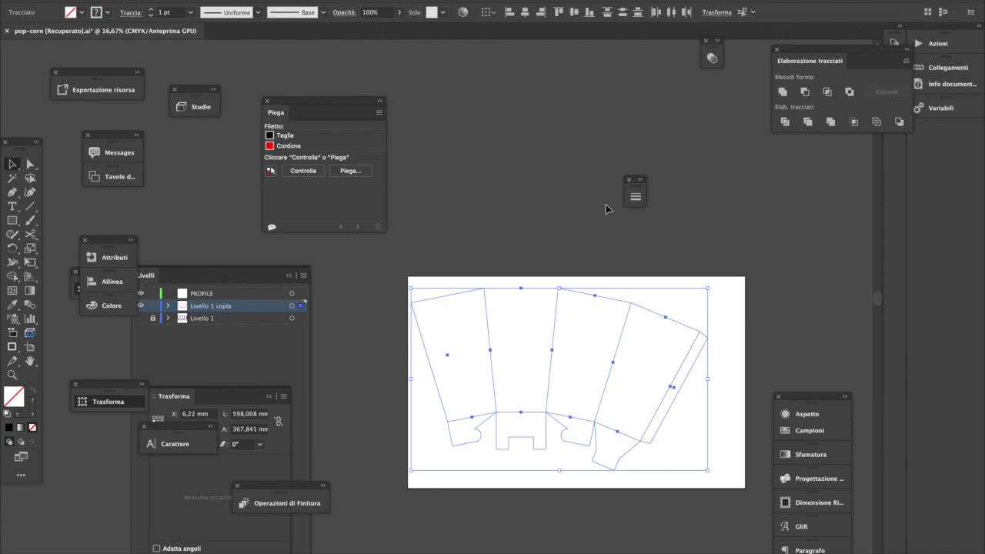
left_click(722, 323)
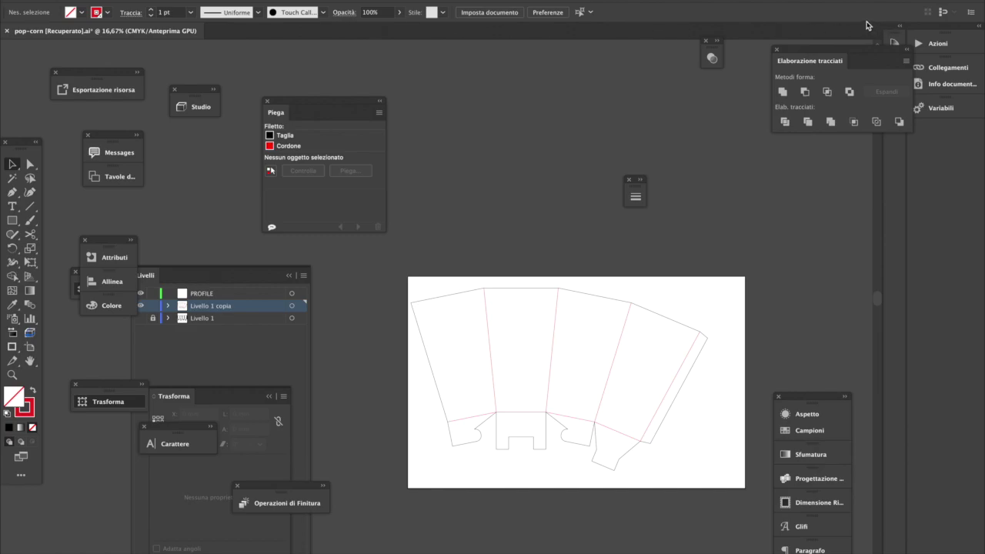
- Show Esko's Studio Designer 3D window with Visualizer quality
left_click(377, 1)
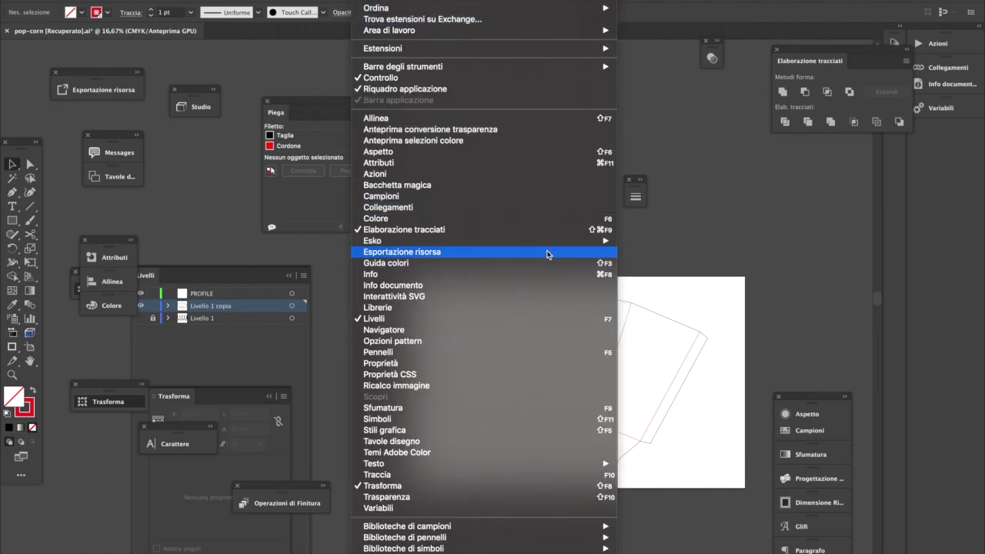
mouse_move(564, 244)
mouse_move(768, 299)
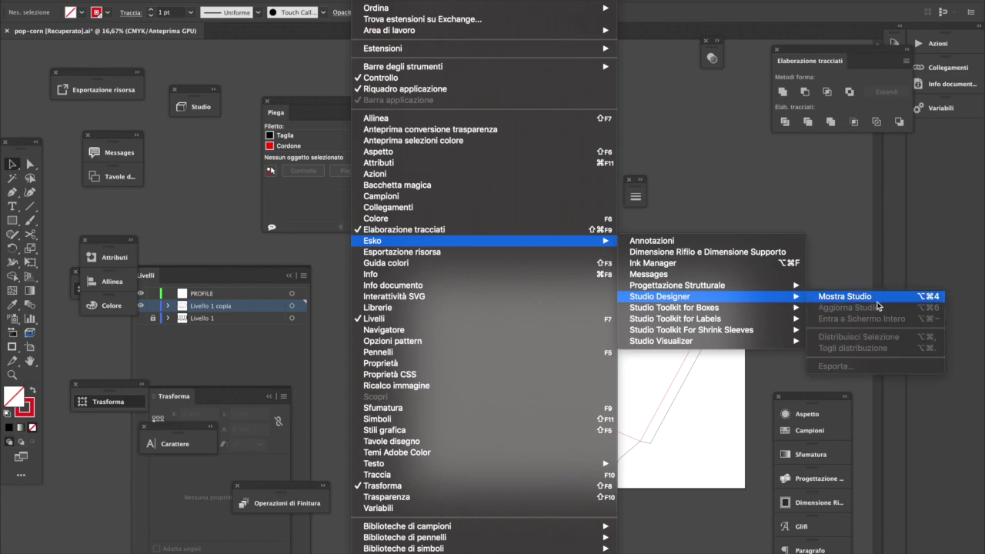
left_click(877, 300)
left_click(453, 173)
- Load pop-corn.ard from the esempio assemblaggio bar galliera folder in pack-4c as the Studio scene
left_click(311, 120)
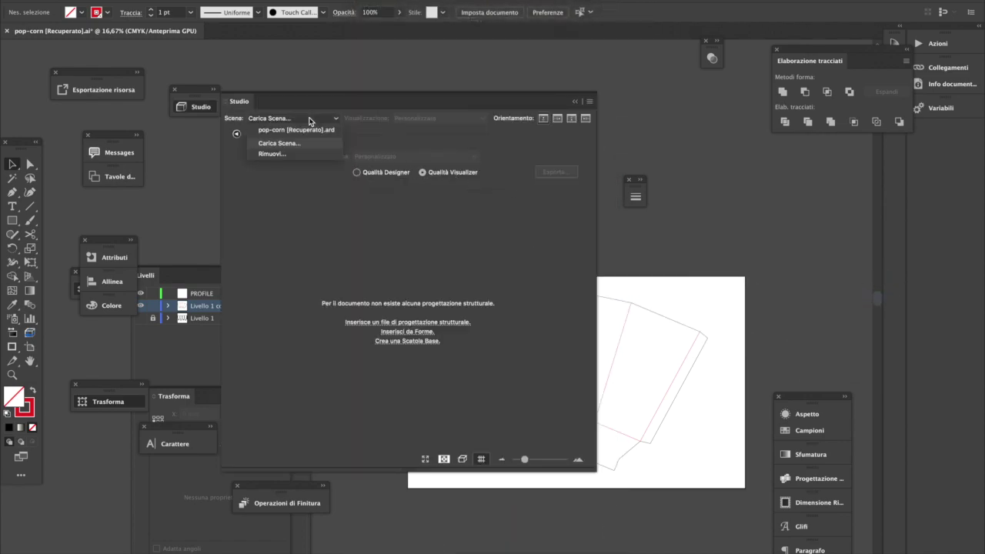
left_click(311, 144)
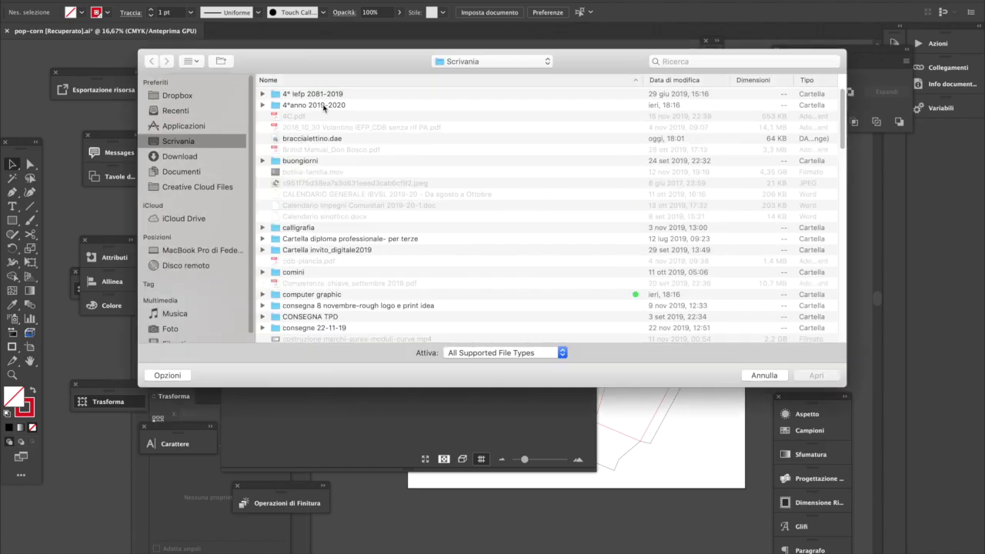
left_click(323, 106)
double_click(324, 106)
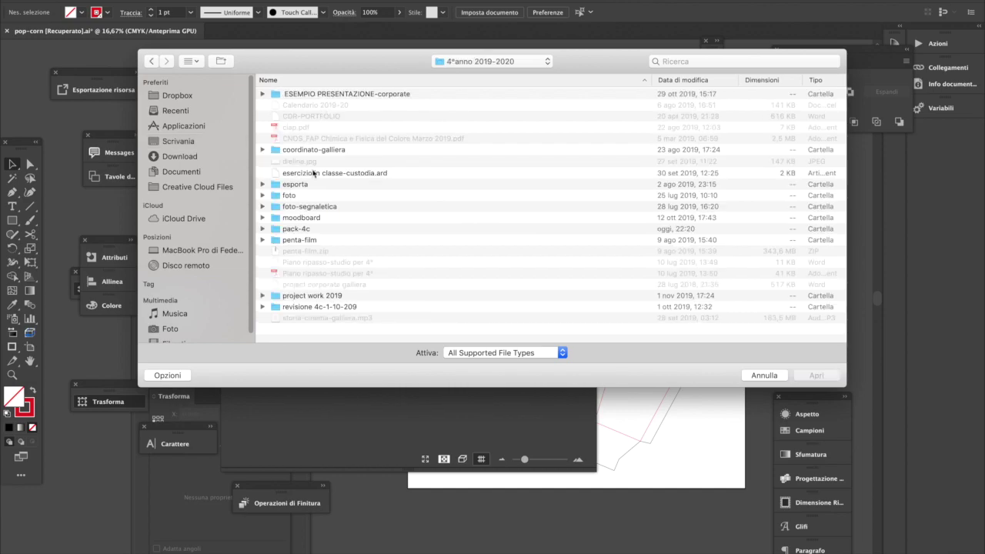
left_click(297, 228)
double_click(296, 228)
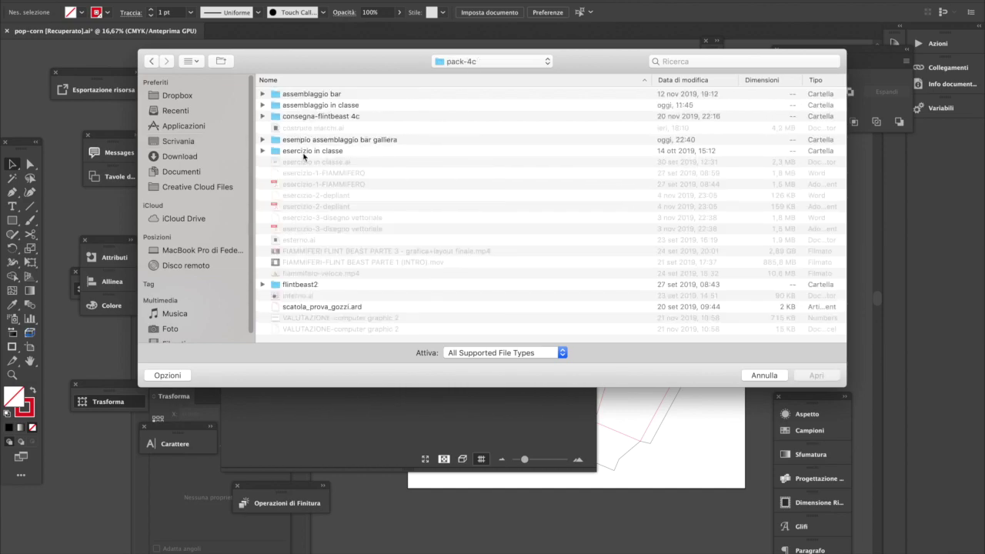
double_click(340, 140)
double_click(309, 97)
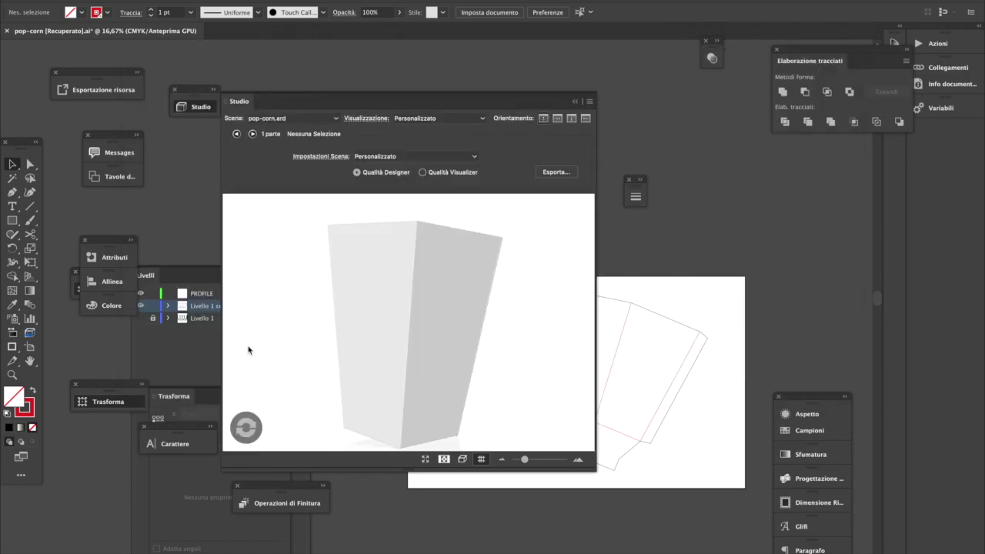
- Try to refresh the box's 3D view in Designer quality and switch it to Visualizer quality
left_click(248, 428)
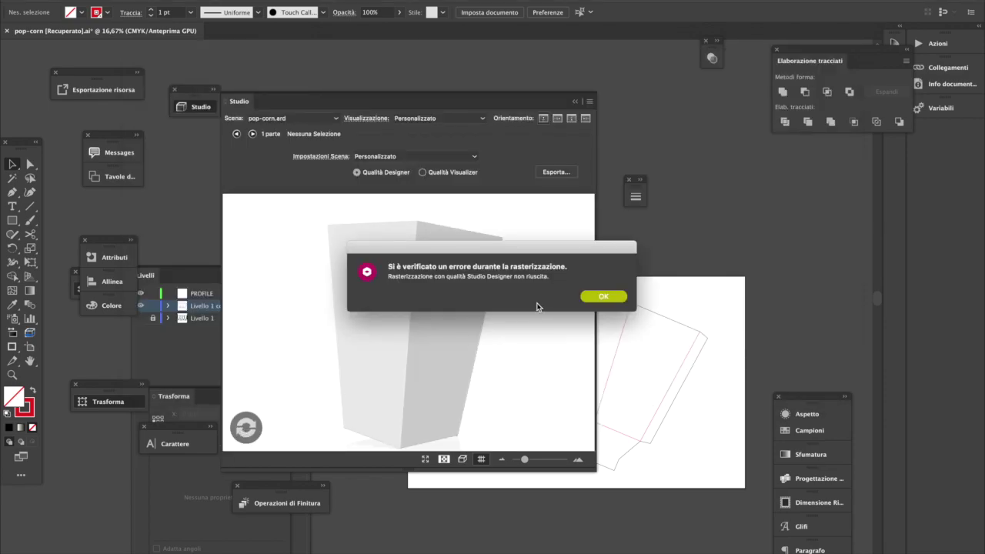
left_click(597, 297)
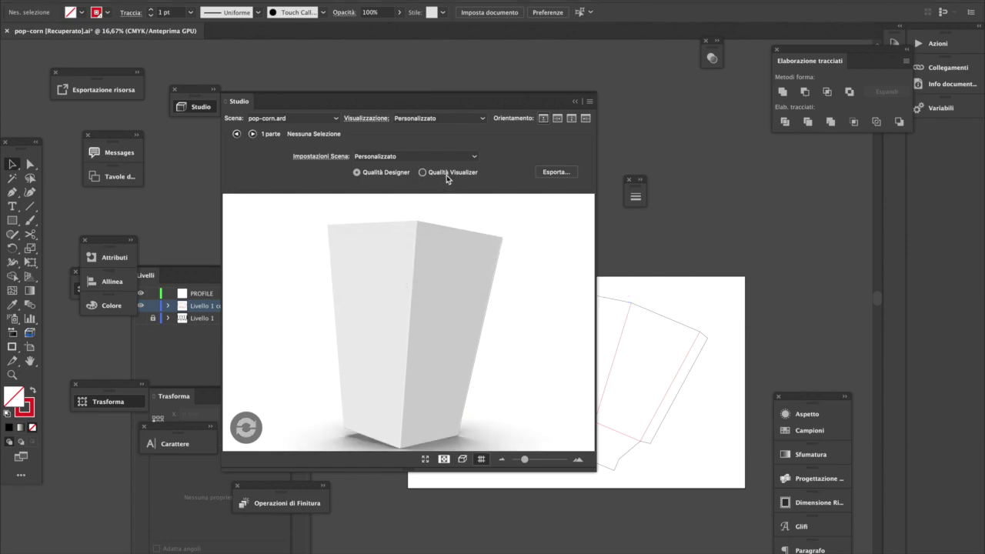
left_click(447, 176)
left_click(614, 296)
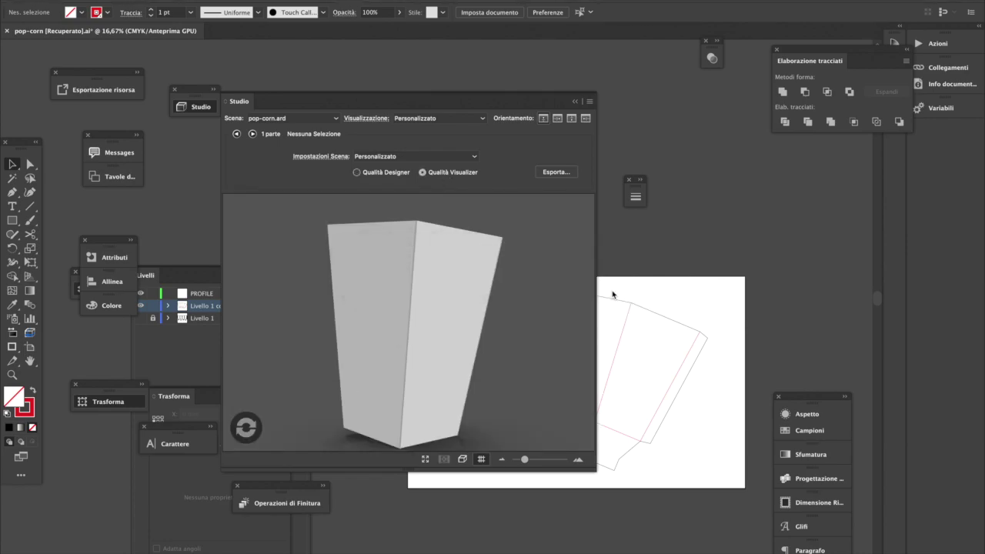
- Quit Illustrator, saving the document as pop-corn [Recuperato].ai in the esempio assemblaggio bar galliera folder with the default Illustrator options
key("super+q")
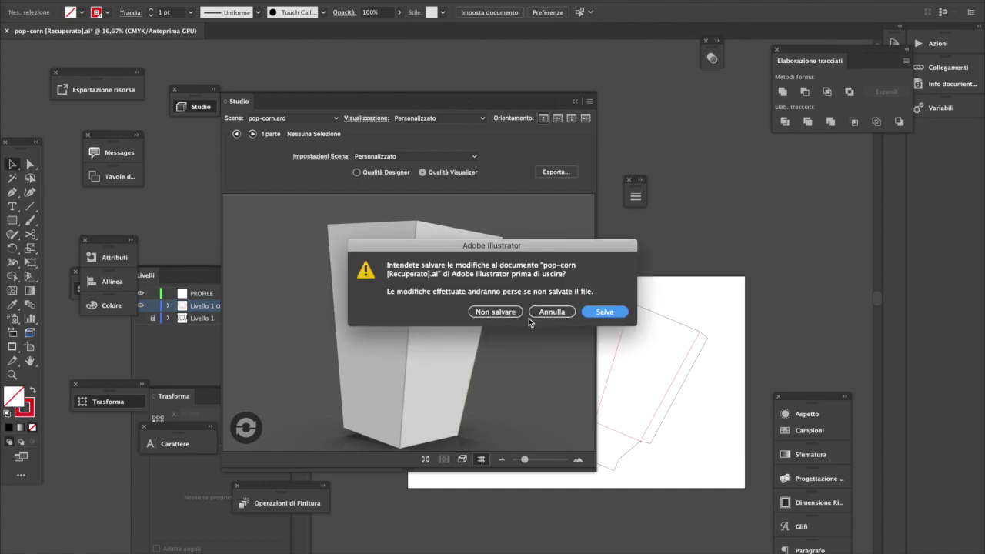
left_click(563, 314)
key("Return")
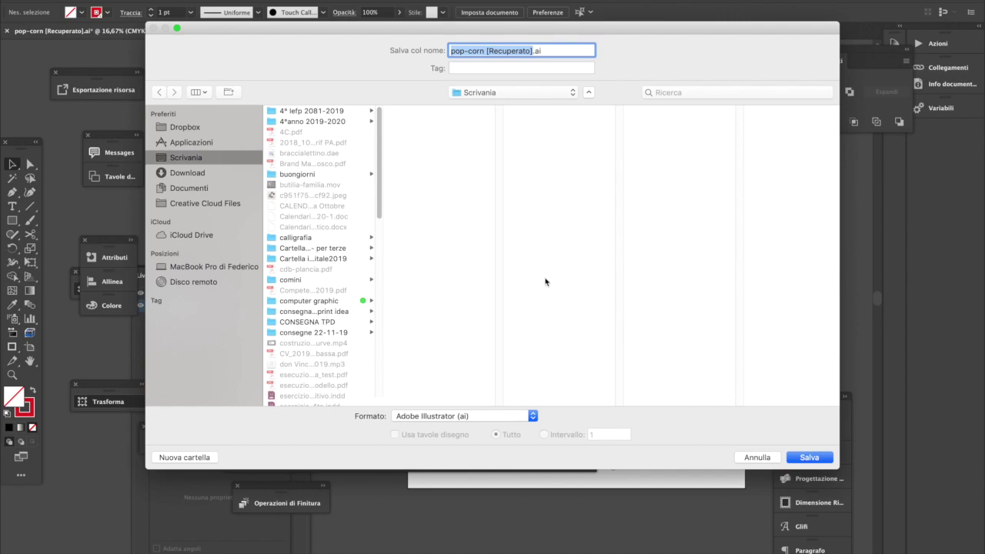
left_click(311, 123)
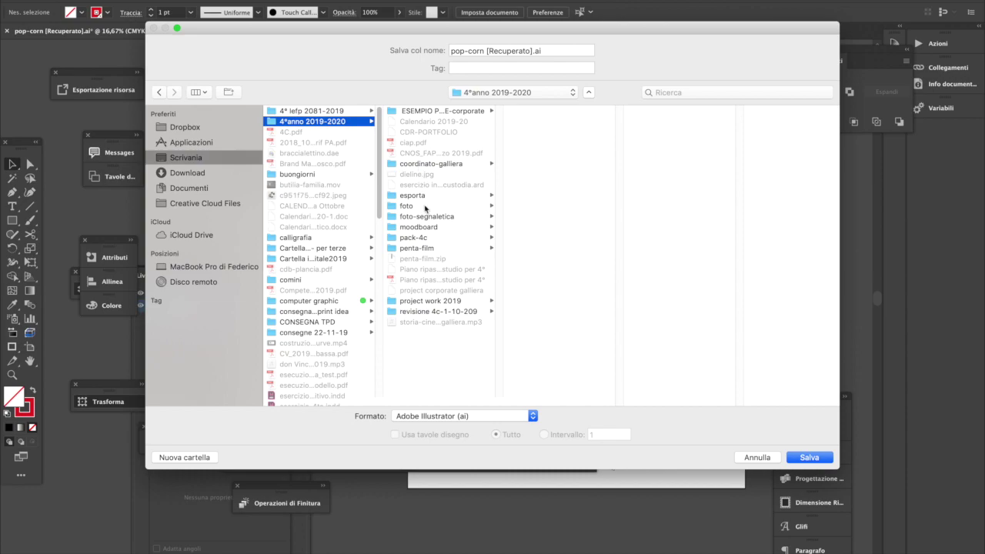
left_click(420, 240)
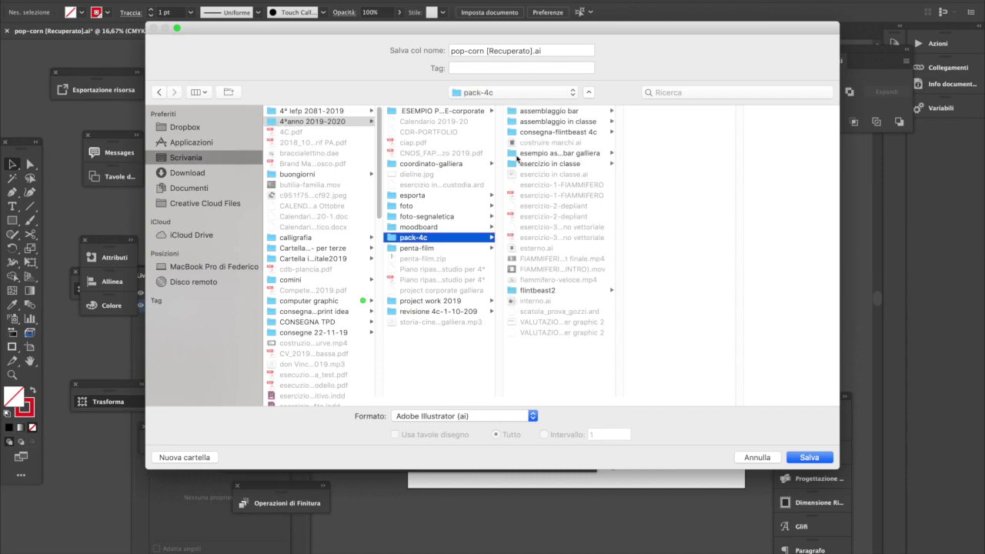
left_click(571, 134)
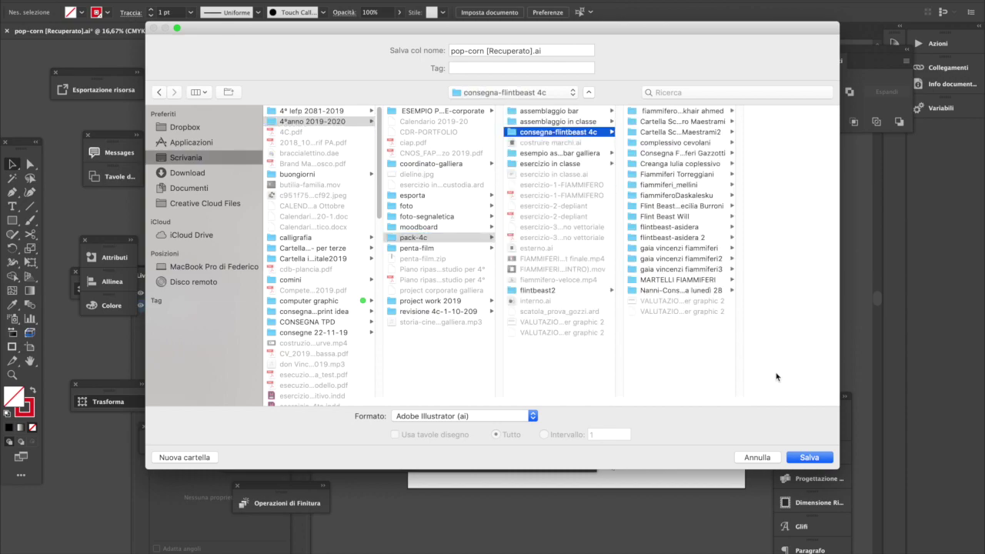
left_click(589, 157)
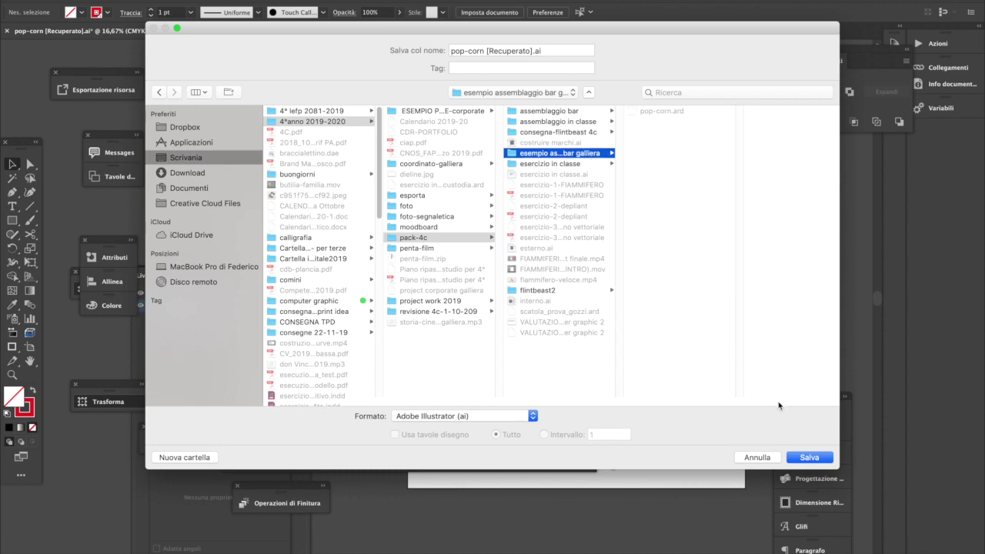
left_click_drag(533, 51, 486, 51)
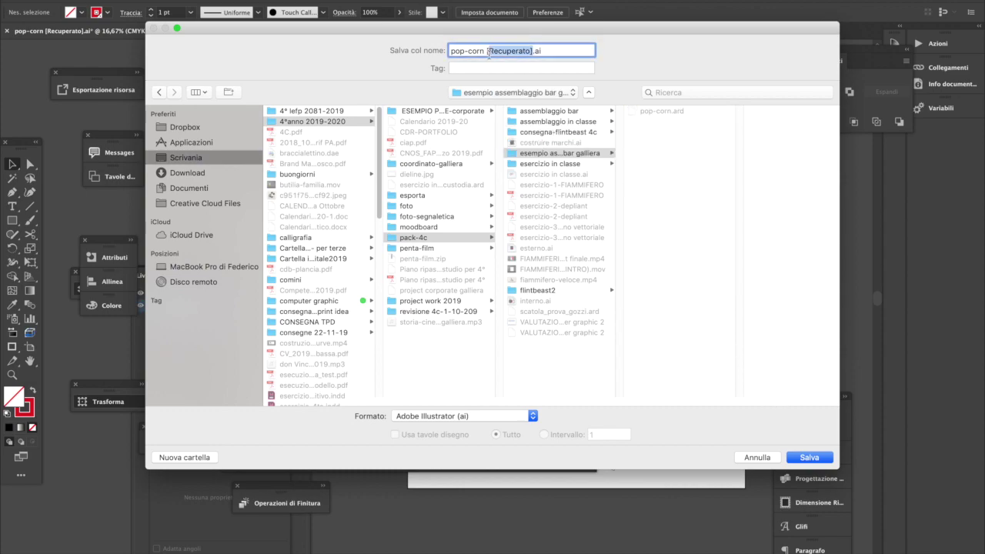
key("Return")
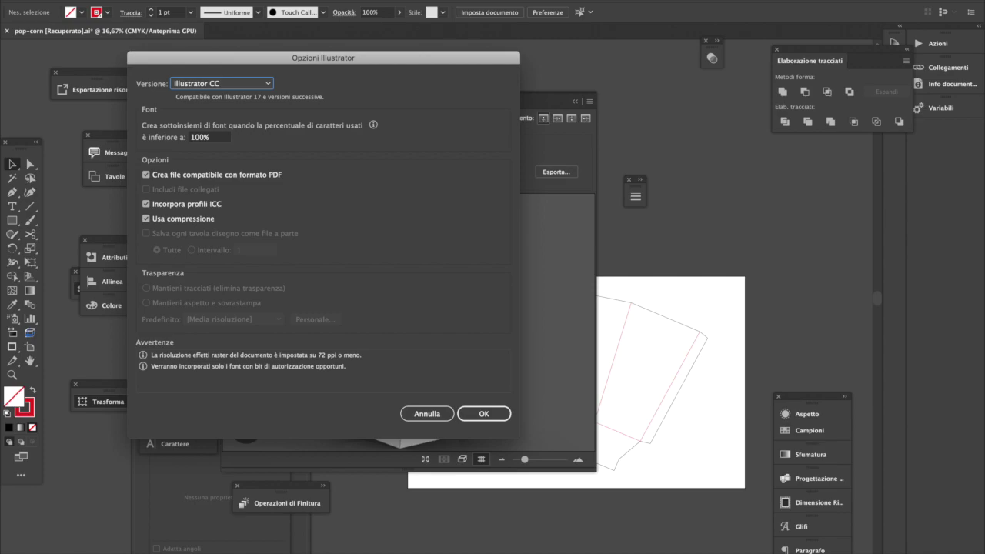
left_click(503, 415)
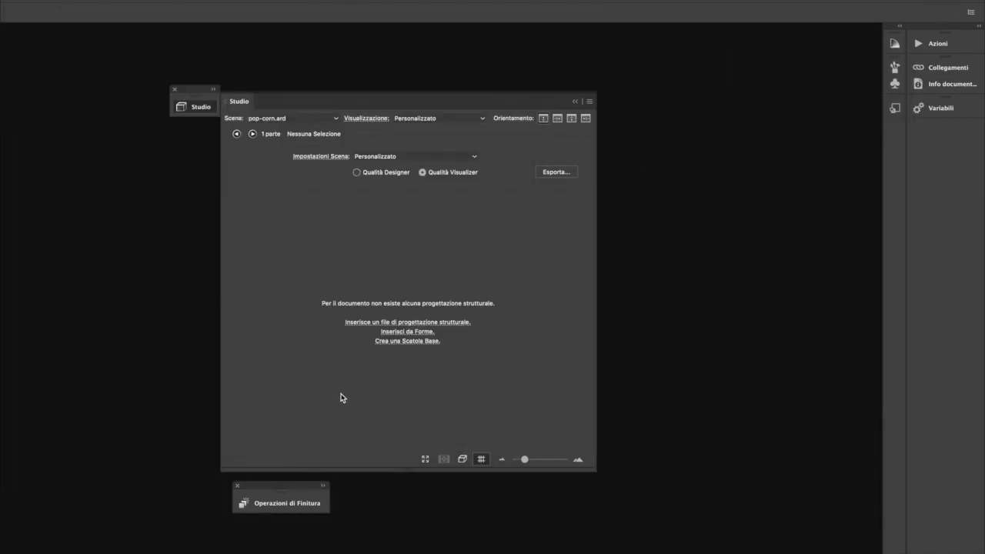
- Relaunch Adobe Illustrator 2019 and show Esko's Studio Designer window without opening a document
key("super+h")
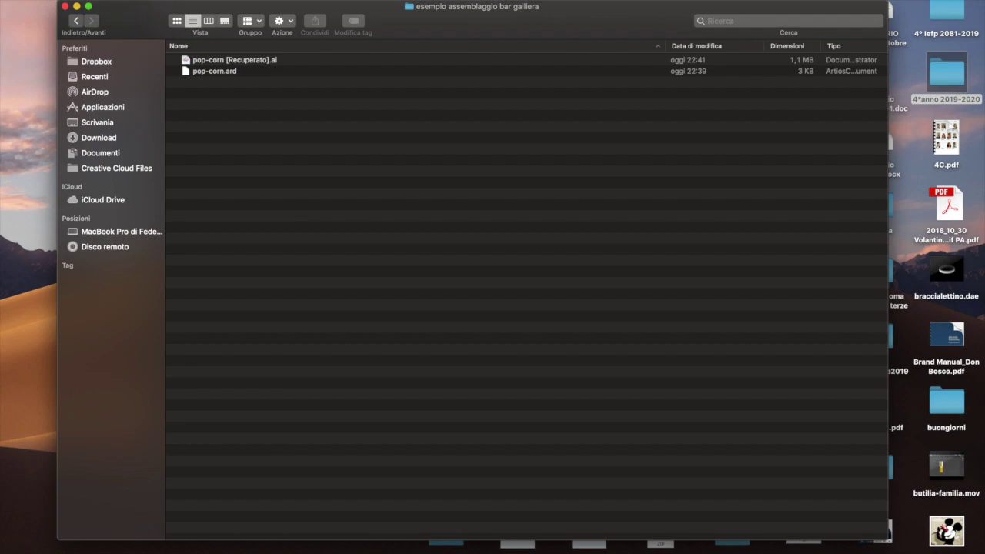
left_click(817, 552)
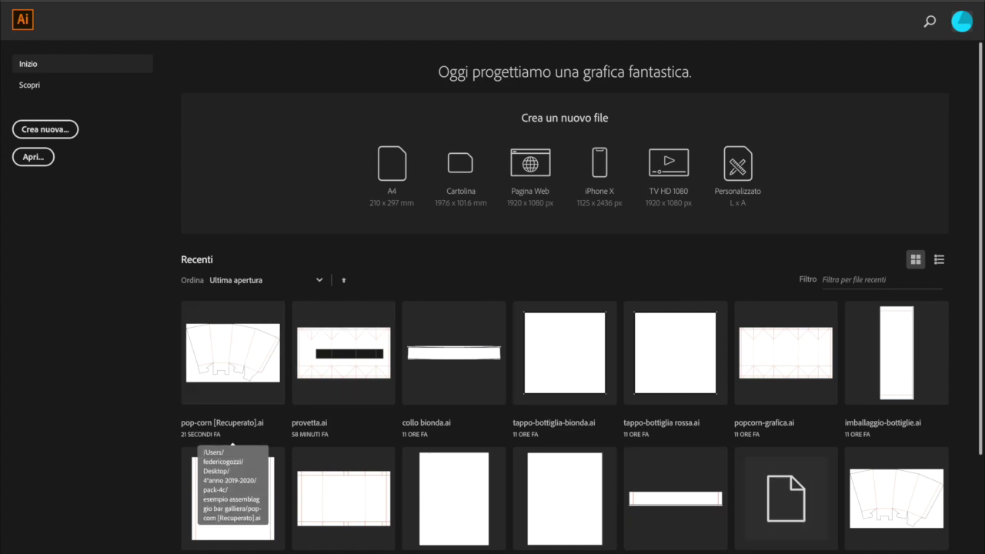
left_click(373, 1)
mouse_move(379, 243)
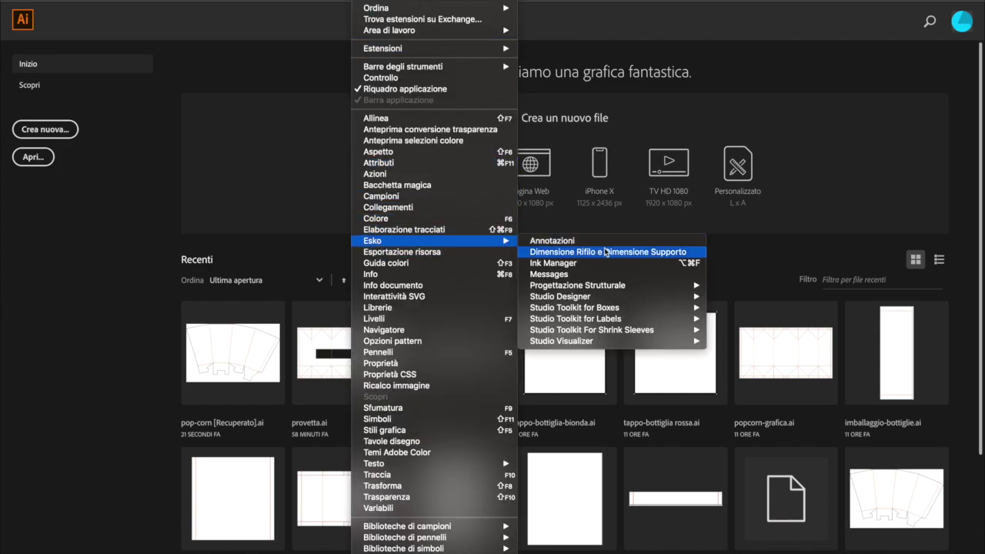
mouse_move(685, 298)
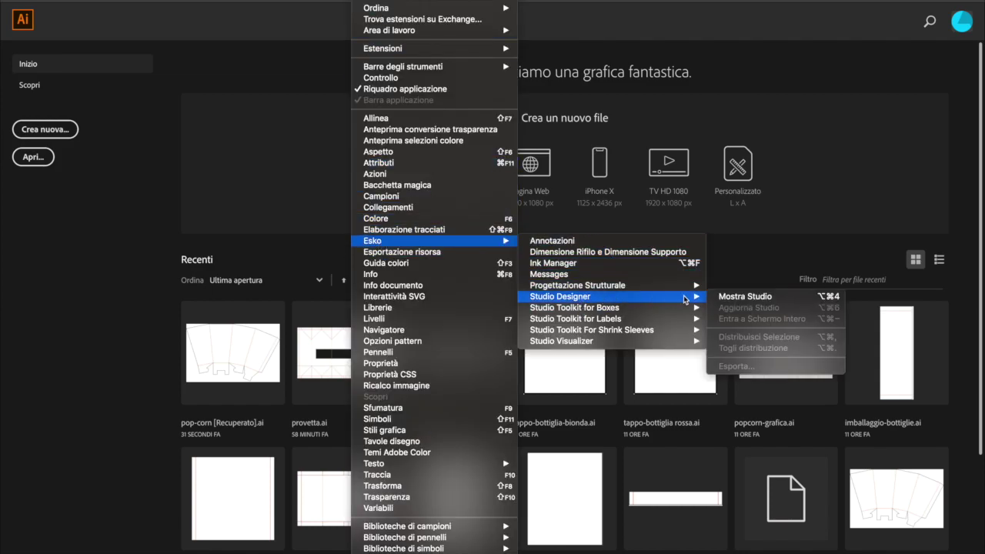
left_click(730, 297)
- Load pop-corn.ard as the scene in the Studio window
left_click(470, 245)
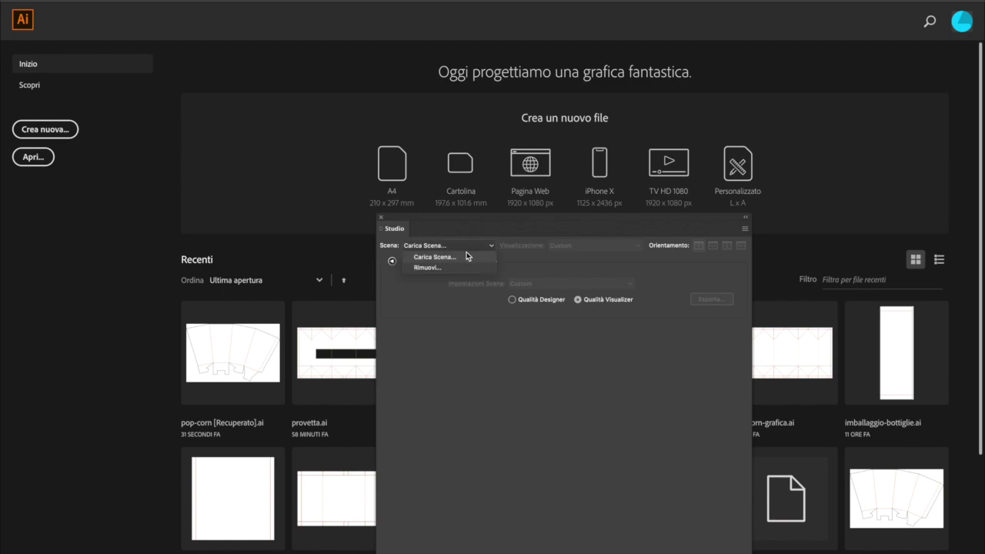
left_click(475, 257)
double_click(341, 103)
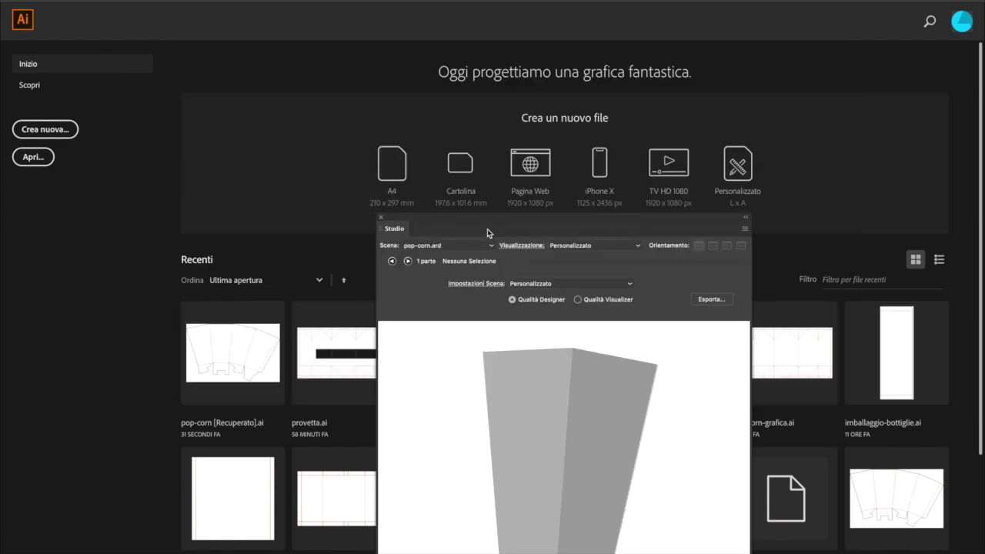
- Move the Studio window so it is fully visible, render the box in Visualizer quality and inspect it from several sides
left_click_drag(487, 216, 171, 6)
left_click_drag(331, 306, 198, 311)
left_click(299, 91)
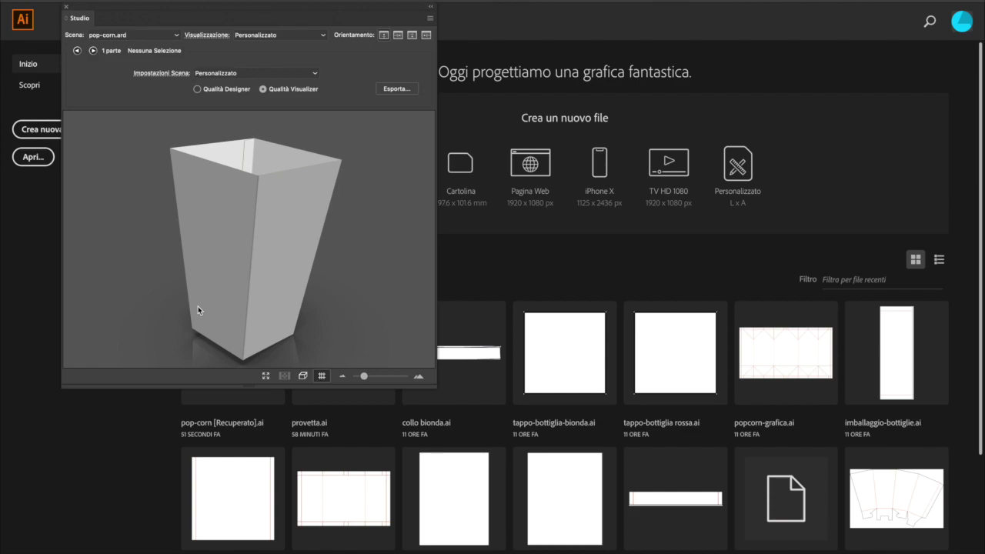
left_click_drag(290, 284, 393, 237)
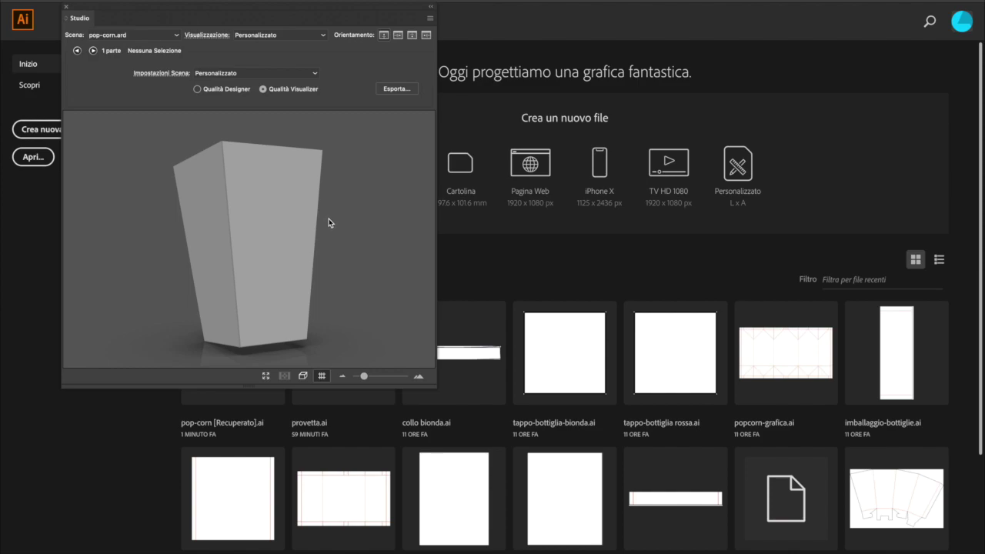
left_click_drag(189, 205, 215, 226)
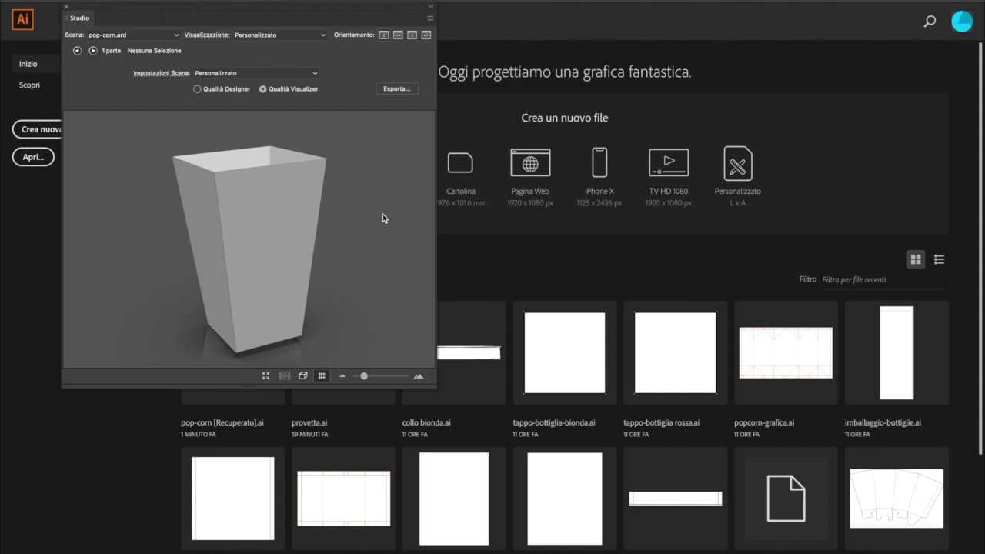
left_click_drag(367, 225, 307, 167)
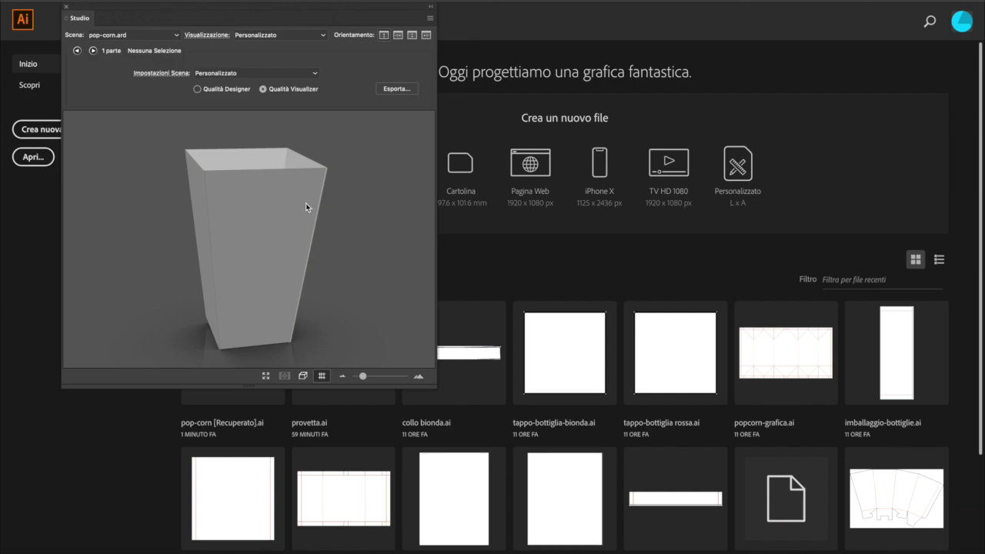
left_click_drag(337, 191, 358, 223)
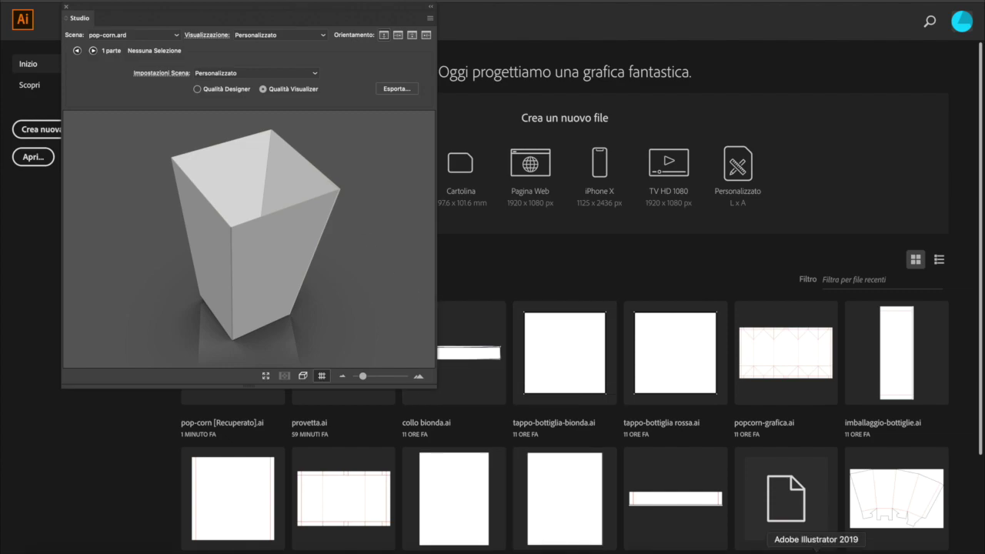
- Switch to Studio Toolkit and import pop-corn.ard from the esempio assemblaggio bar galliera folder in pack-4c
left_click(891, 548)
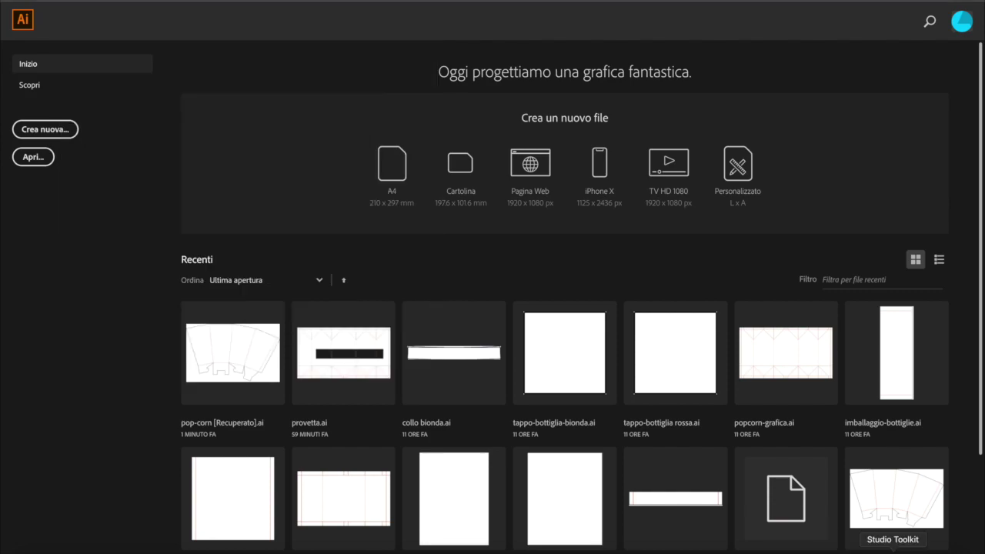
left_click(223, 6)
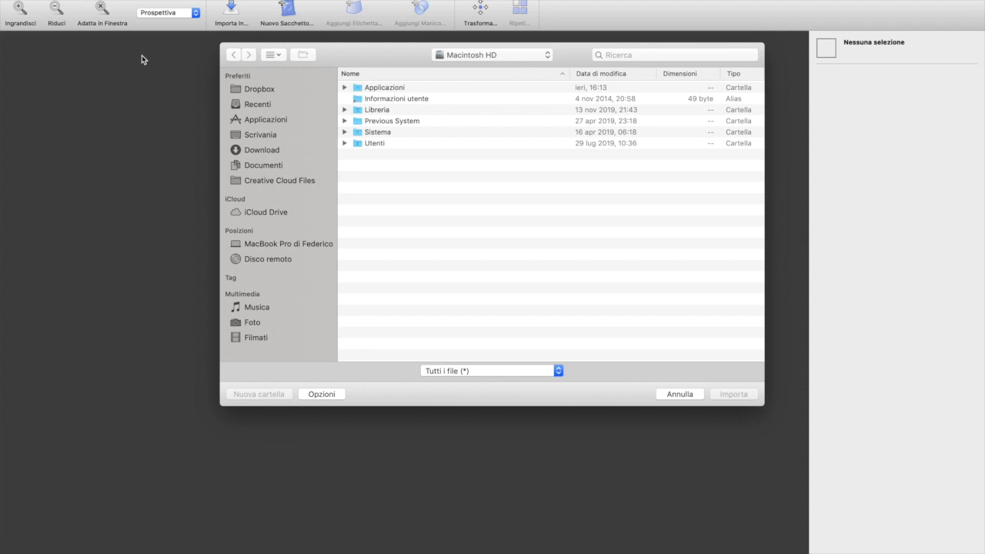
left_click(264, 125)
left_click(252, 136)
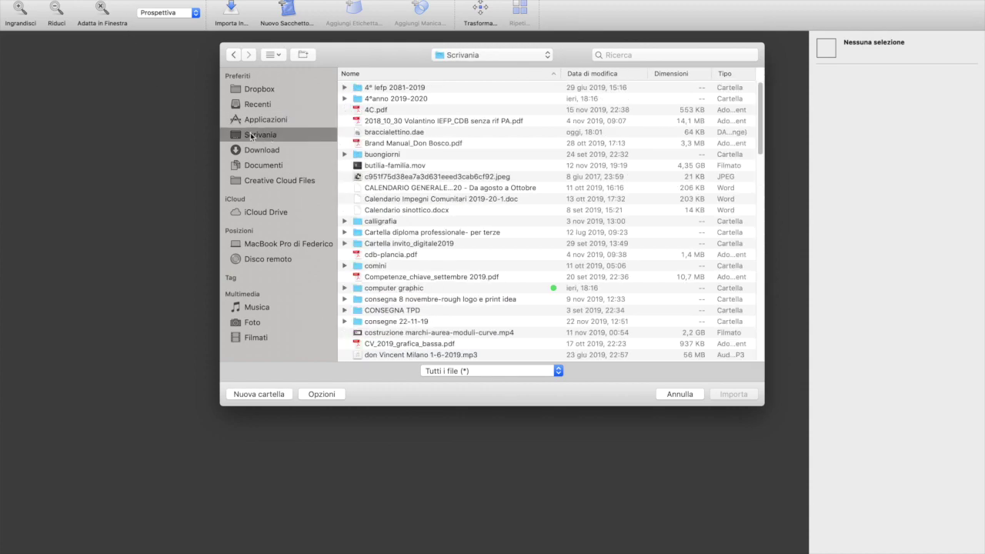
double_click(407, 99)
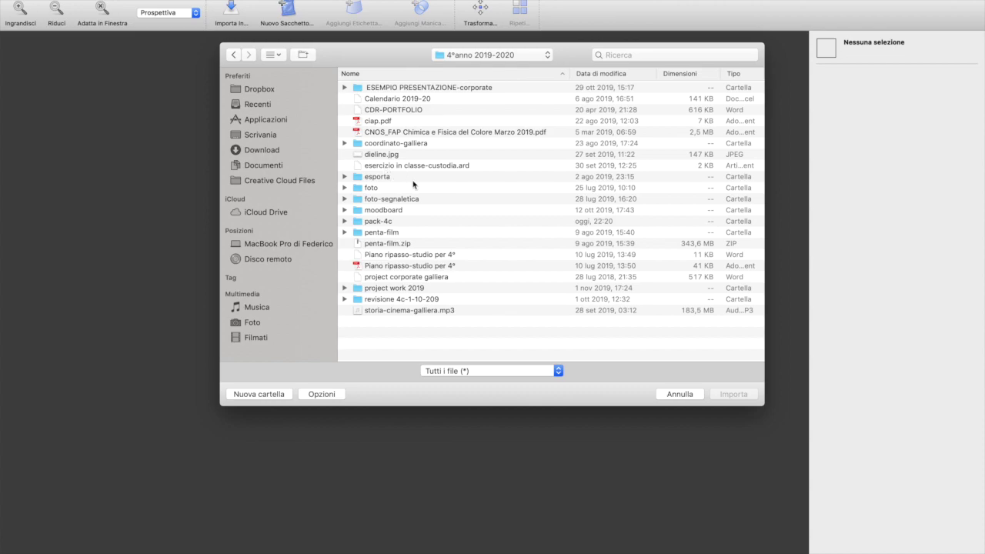
double_click(398, 222)
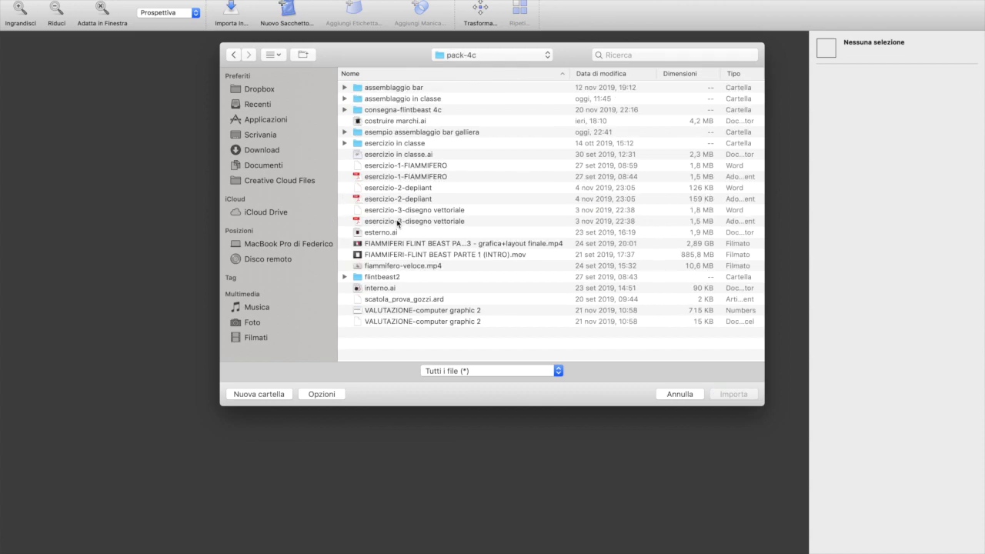
double_click(422, 133)
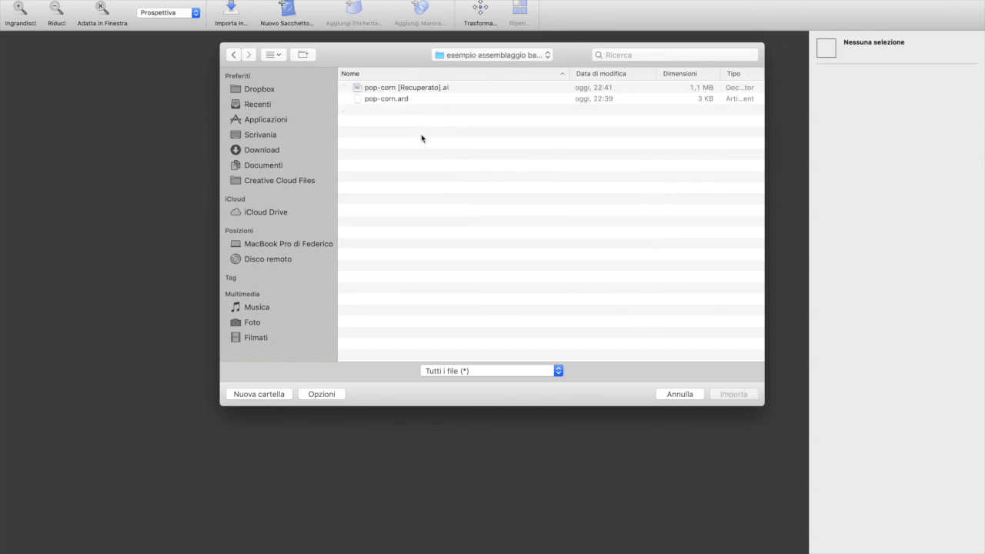
double_click(382, 101)
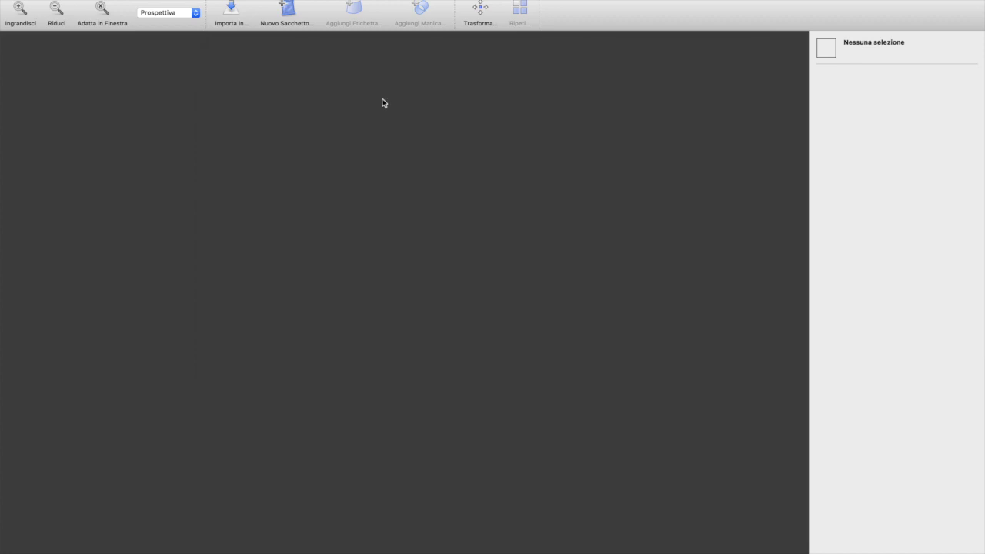
- Activate free rotation for the imported popcorn box and turn it about the Y axis to 39.2°
left_click_drag(462, 203, 518, 334)
left_click_drag(412, 358, 445, 332)
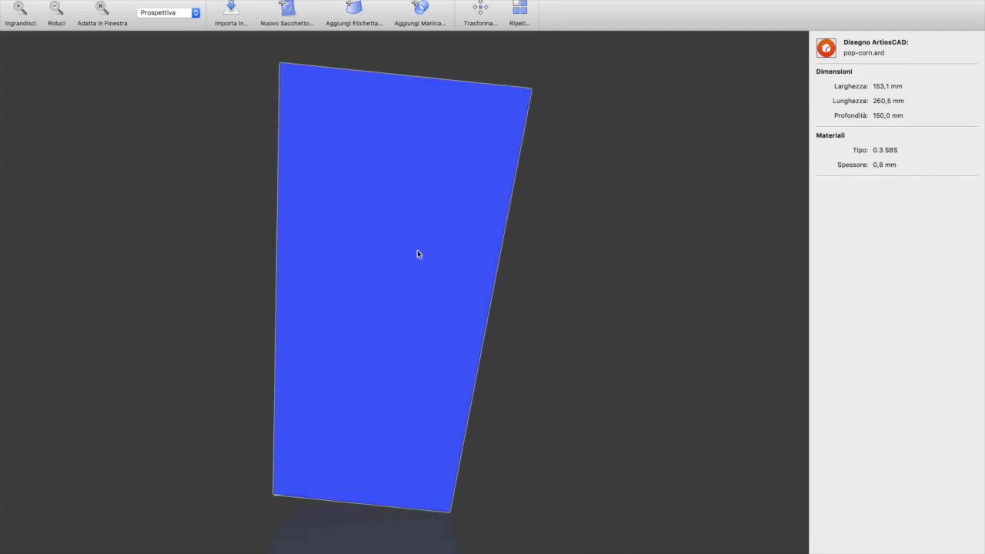
left_click(480, 14)
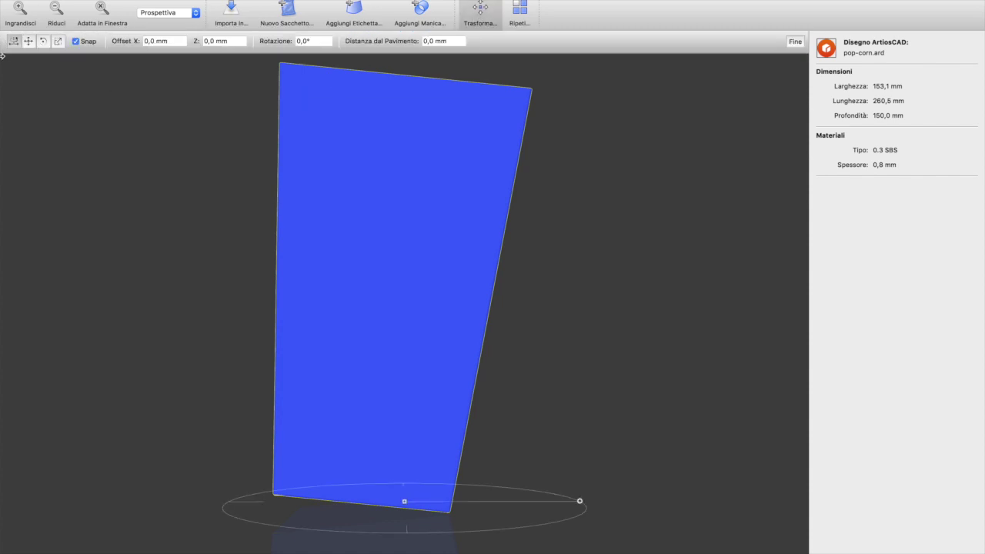
left_click(43, 41)
left_click_drag(278, 347, 243, 361)
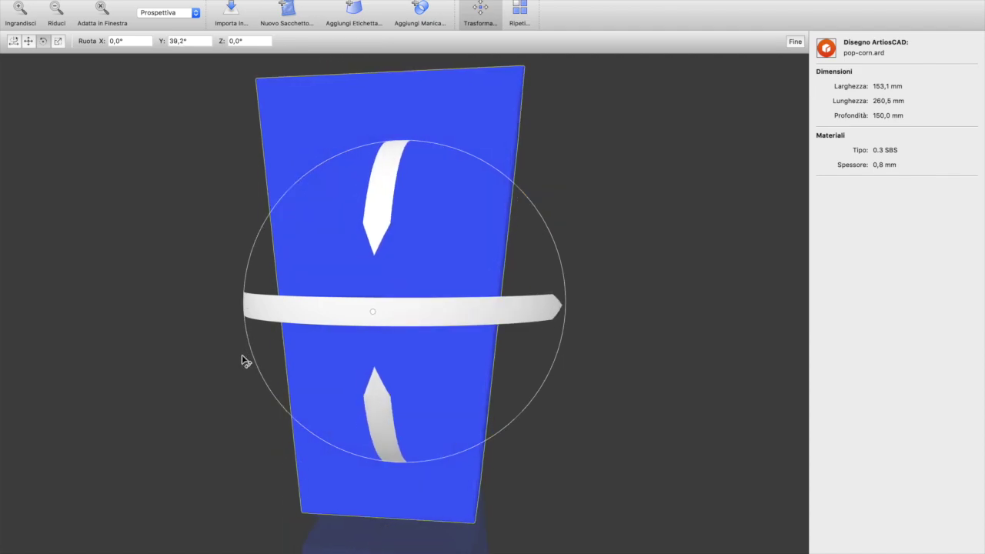
left_click_drag(306, 439, 336, 474)
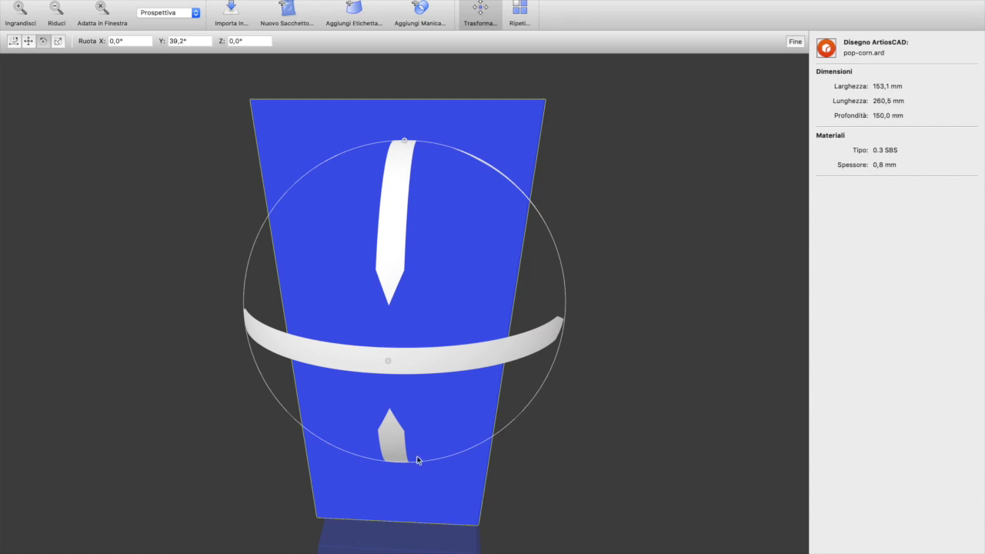
- Reselect the popcorn box and set its rotation about the Y axis to -28.0°
left_click(671, 462)
scroll(620, 417, "down", 5)
left_click_drag(533, 433, 478, 374)
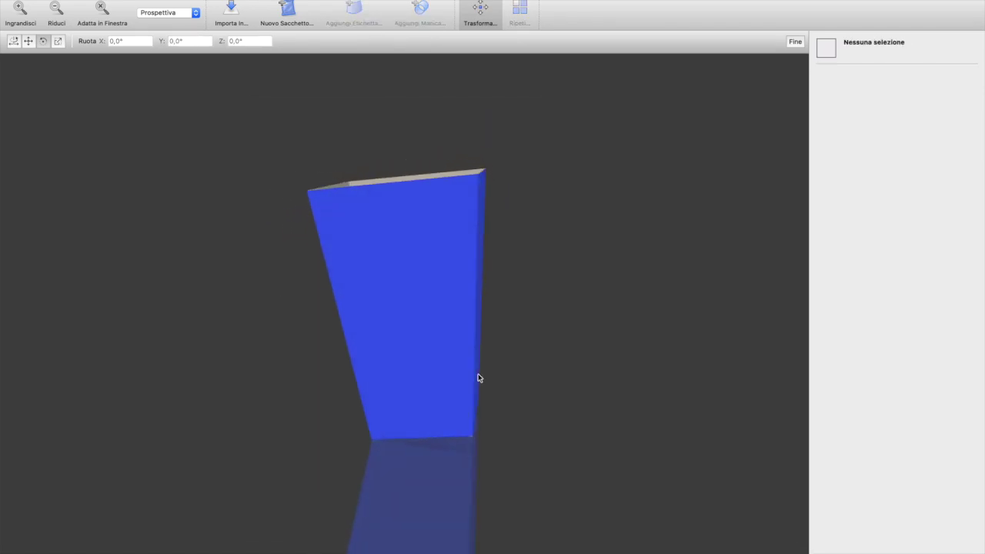
left_click(478, 378)
left_click_drag(513, 311, 436, 334)
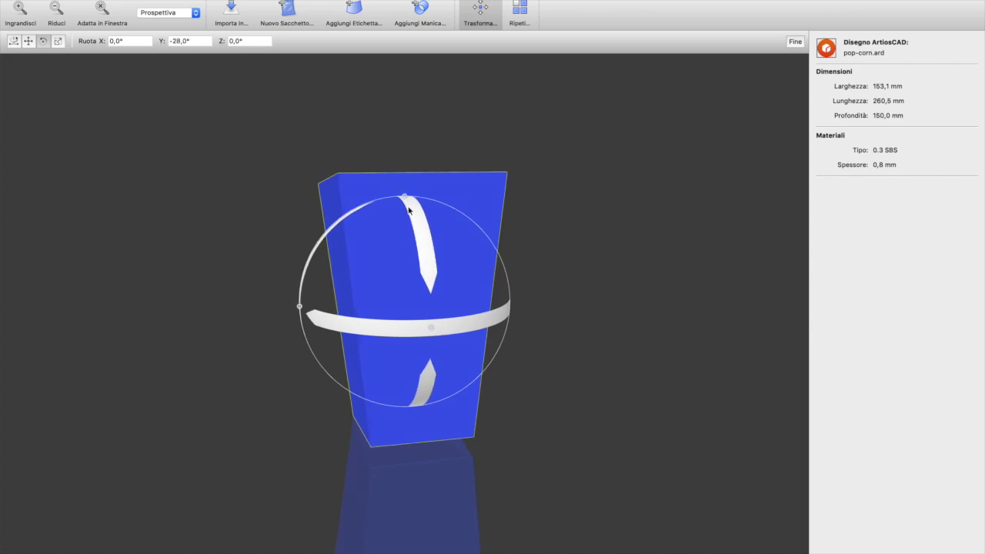
- Tilt the box about the X axis and refine the angle to -7.6°, checking it from several sides
left_click_drag(405, 199, 412, 261)
left_click_drag(456, 421, 382, 464)
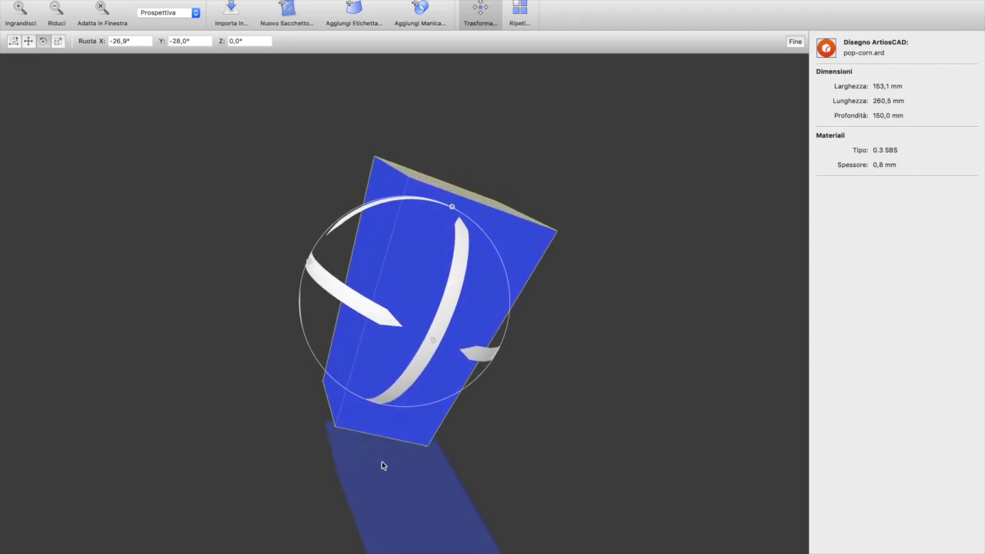
left_click_drag(453, 211, 424, 210)
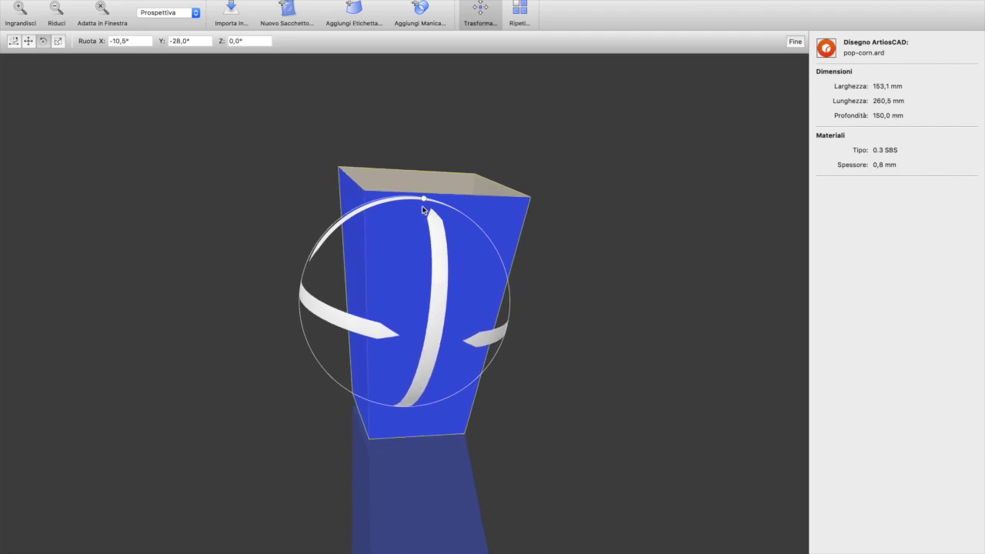
left_click_drag(470, 386, 565, 396)
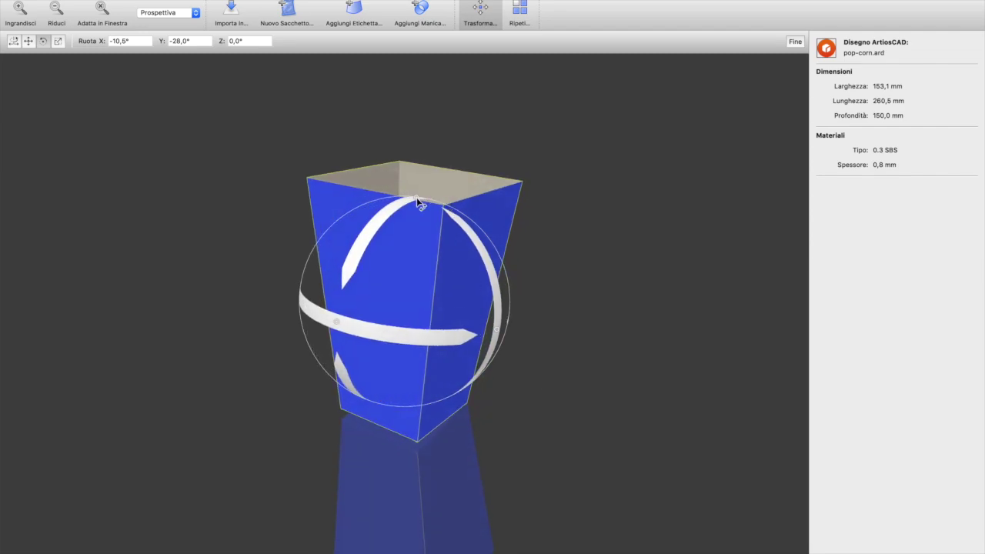
mouse_move(416, 203)
left_mouse_down()
mouse_move(411, 210)
mouse_move(416, 205)
left_mouse_up()
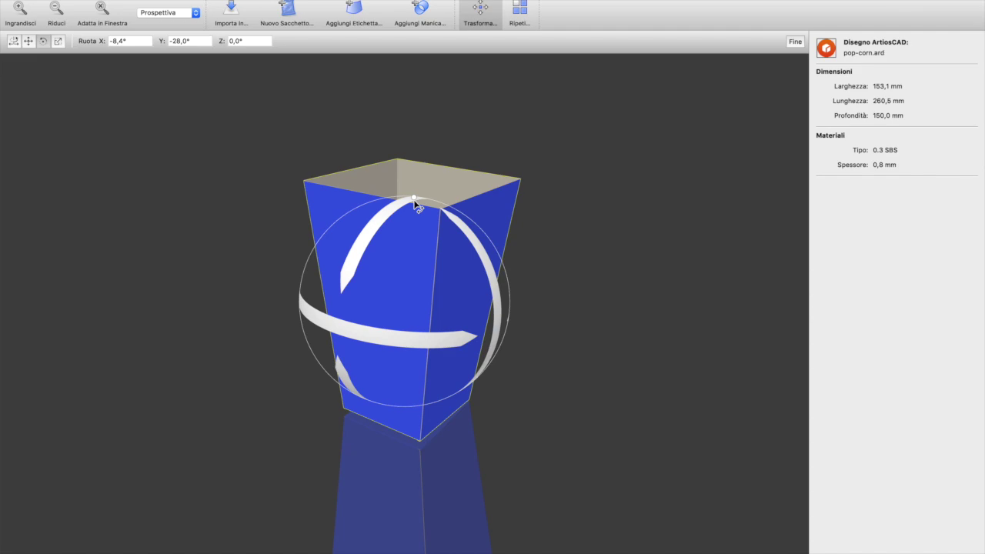
left_click_drag(591, 341, 446, 264)
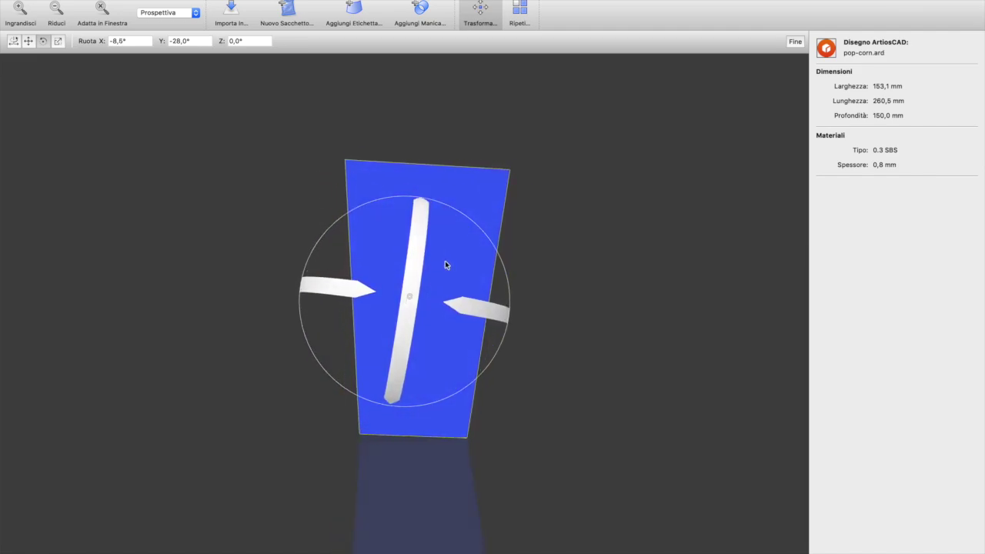
left_click_drag(392, 297, 418, 366)
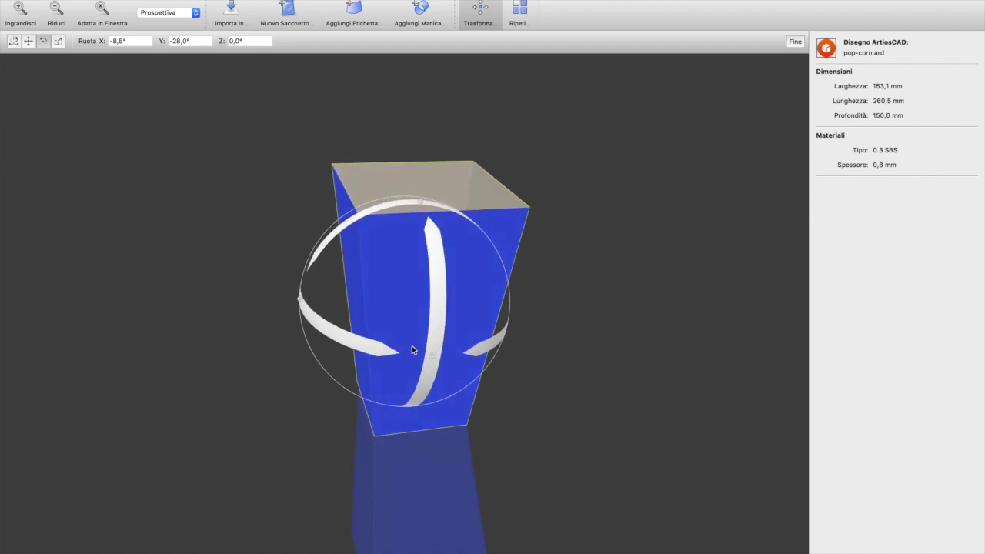
left_click_drag(421, 204, 418, 205)
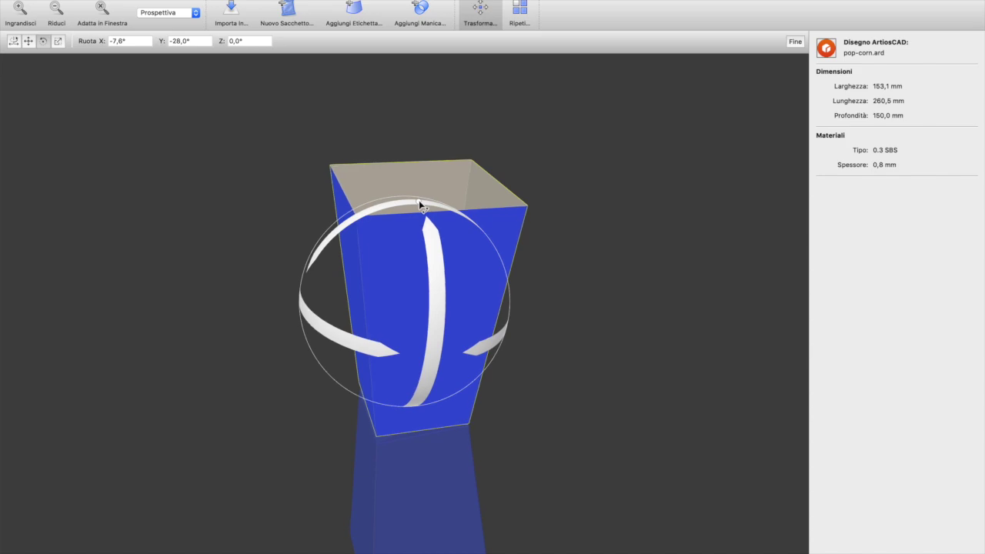
- Move the tilted box downward along the vertical axis towards the floor
left_click(29, 41)
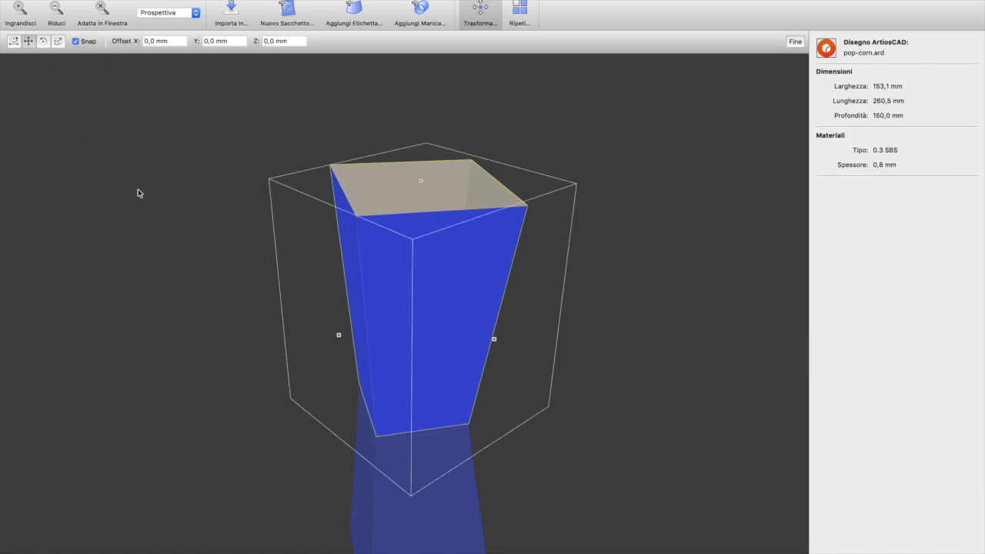
left_click_drag(440, 447, 371, 326)
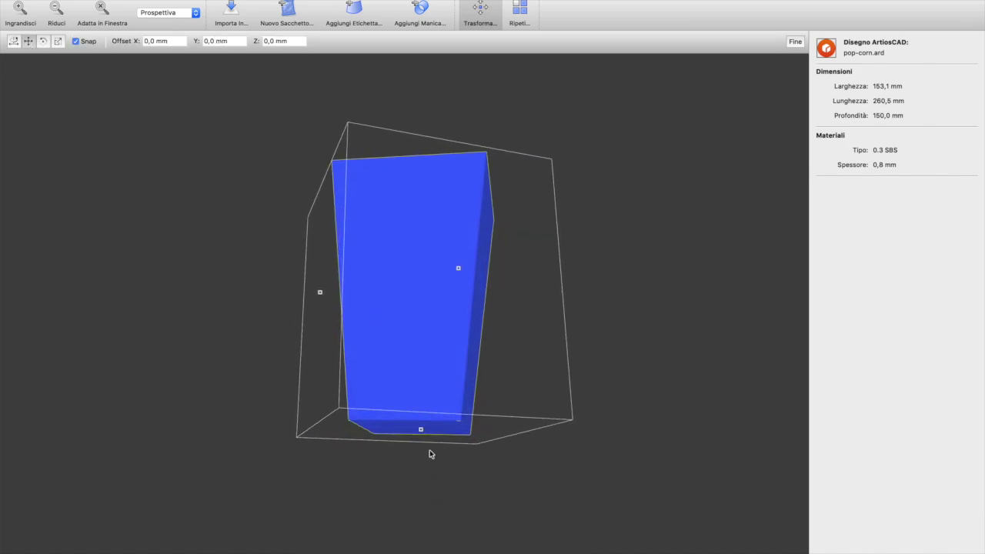
left_click_drag(419, 432, 414, 464)
- Return to free rotation and reduce the box's tilt about the X axis to -6.2°, judging its base against the floor
left_click(44, 41)
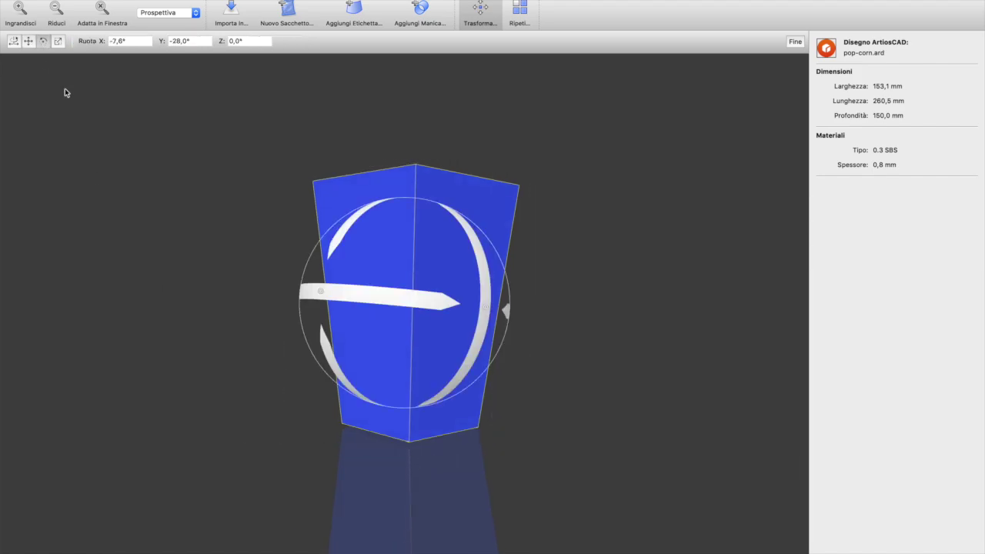
mouse_move(399, 198)
left_mouse_down()
mouse_move(418, 220)
mouse_move(405, 238)
mouse_move(398, 231)
mouse_move(416, 203)
left_mouse_up()
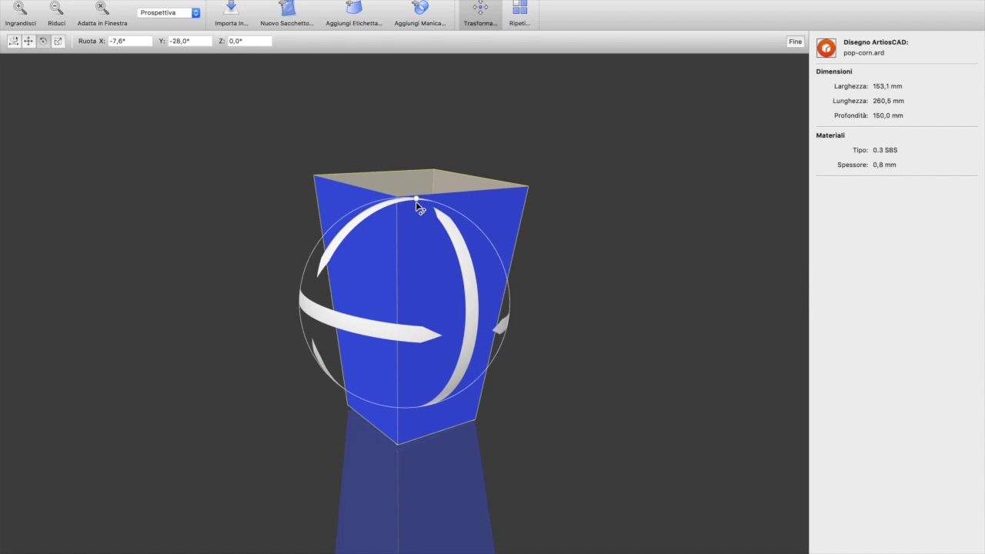
left_click_drag(536, 379, 444, 294)
scroll(441, 345, "up", 5)
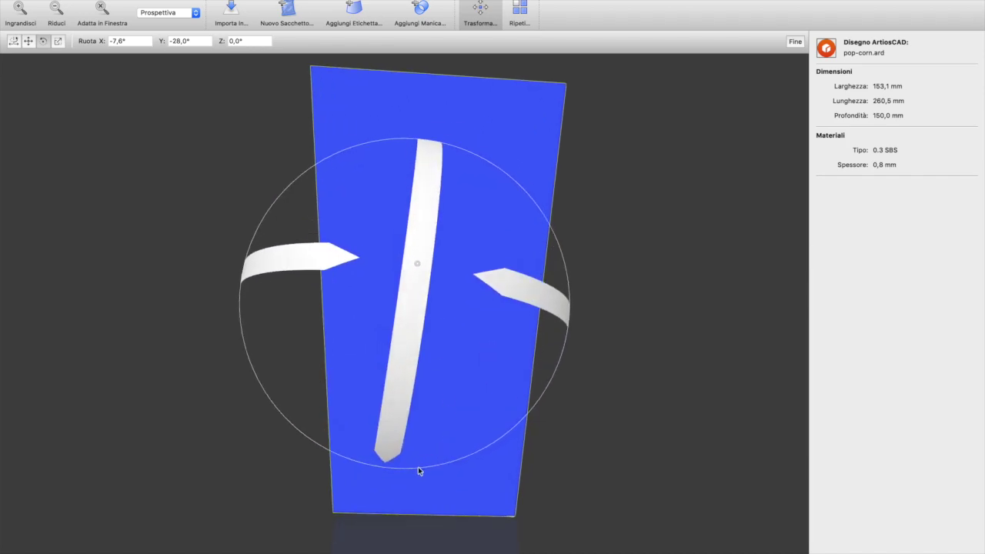
scroll(388, 479, "up", 2)
scroll(411, 489, "down", 4)
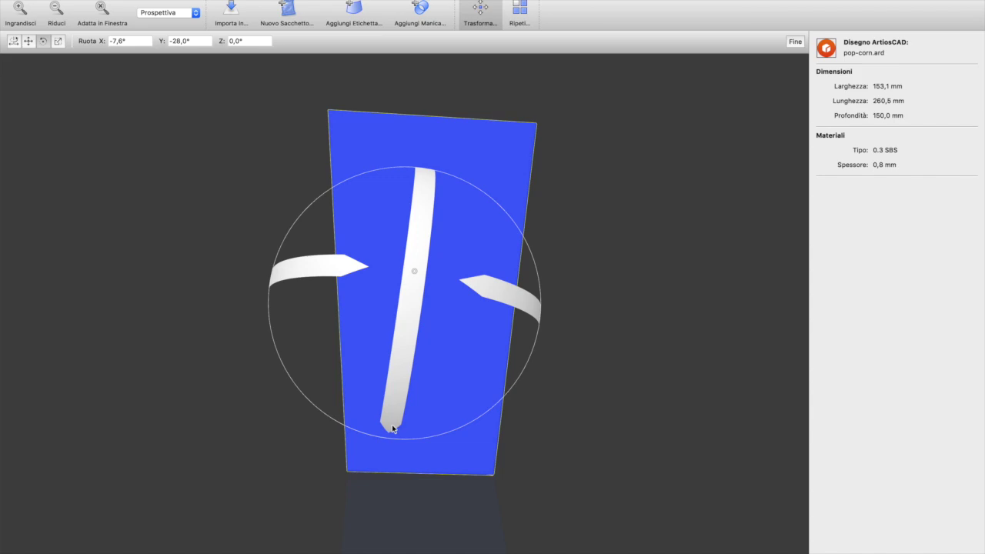
left_click_drag(382, 450, 401, 403)
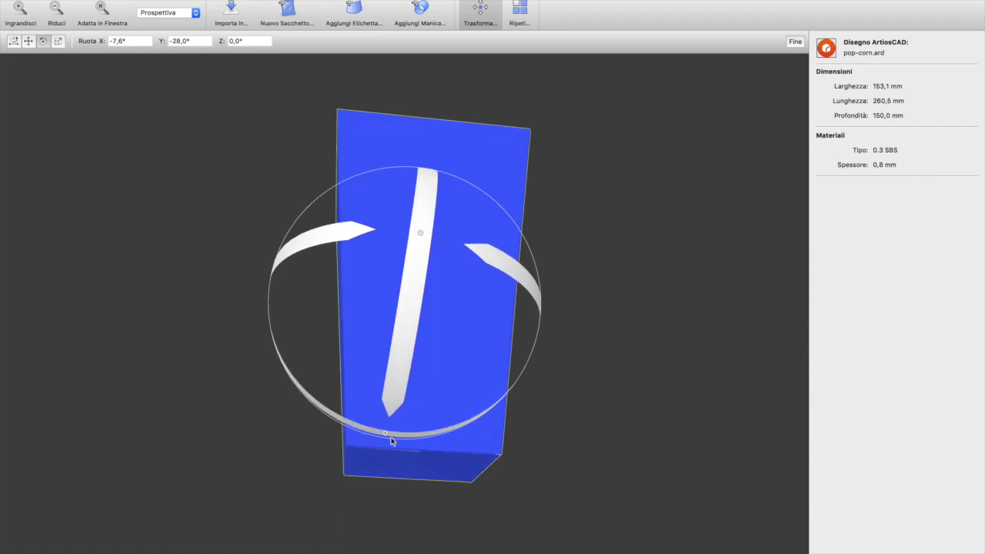
left_click_drag(388, 438, 388, 553)
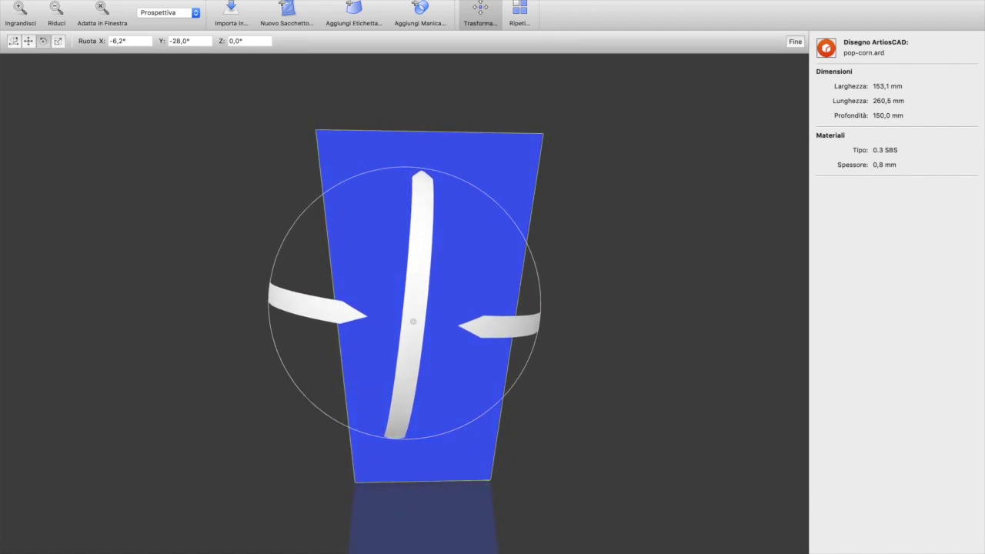
- Check the box's base from a low viewpoint and reselect the box in move mode to adjust its height
left_click(504, 469)
left_click_drag(499, 468, 528, 553)
left_click_drag(437, 415, 263, 387)
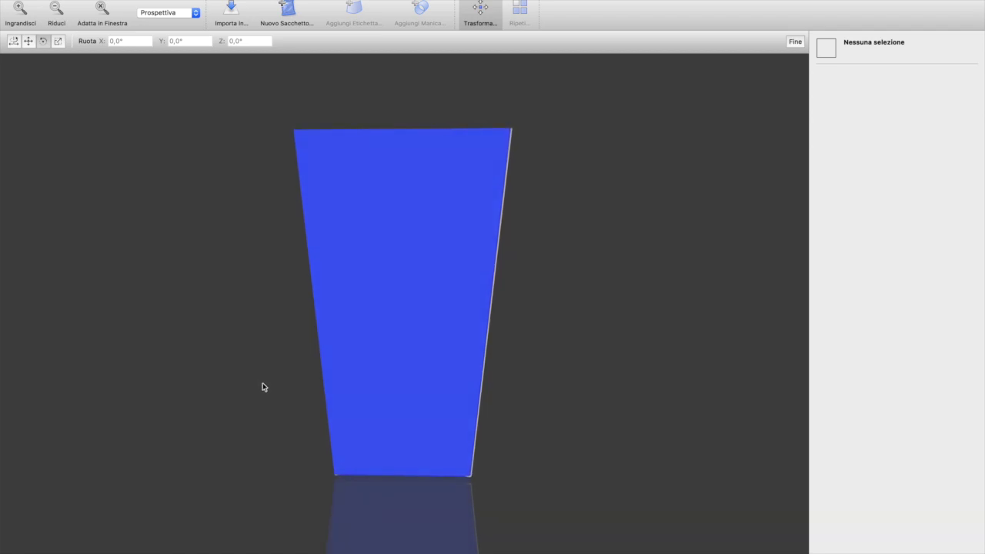
left_click(28, 41)
left_click_drag(457, 474, 438, 441)
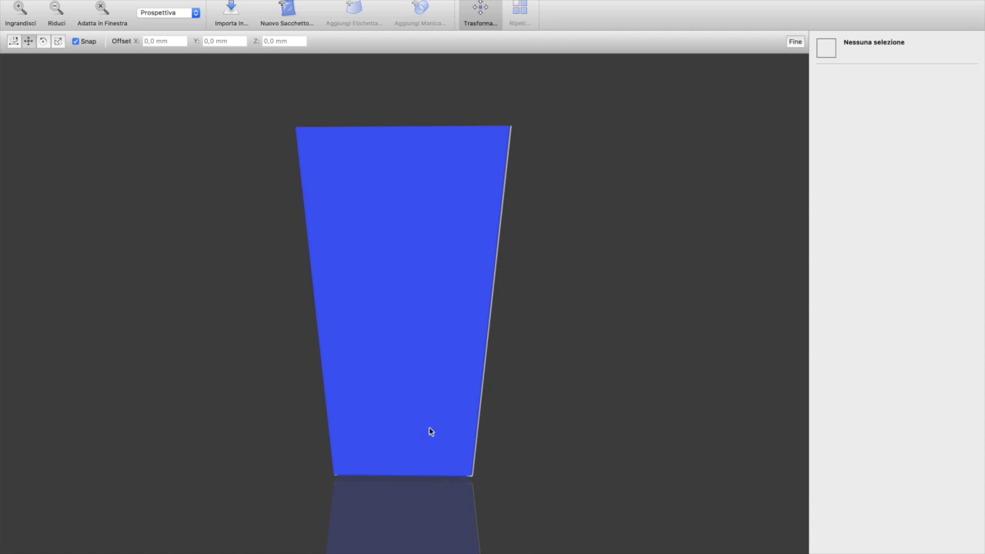
left_click(429, 431)
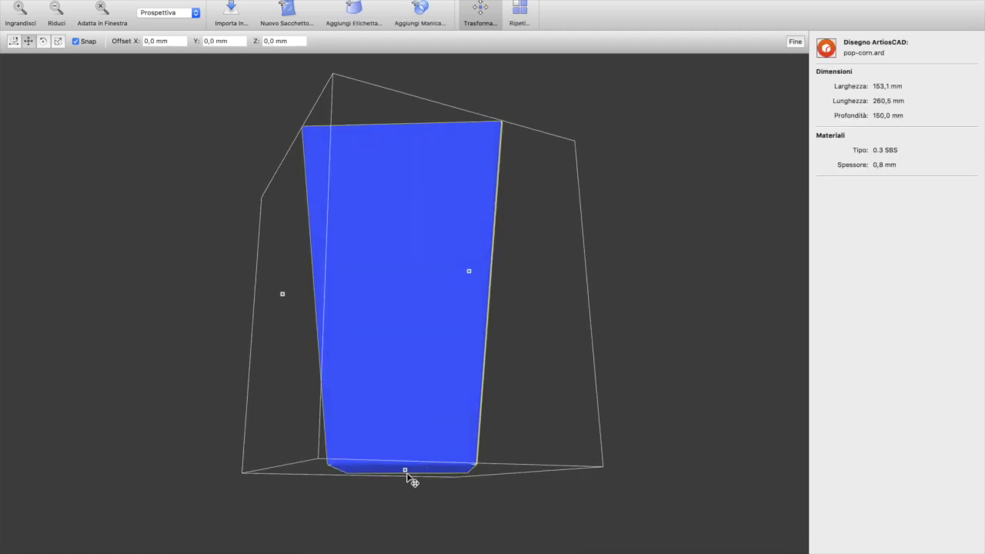
- Add a new gusseted bag (Sacchetto a soffietto) to the scene with the popcorn box
left_click_drag(407, 471, 427, 525)
left_click(477, 500)
left_click_drag(517, 501, 650, 369)
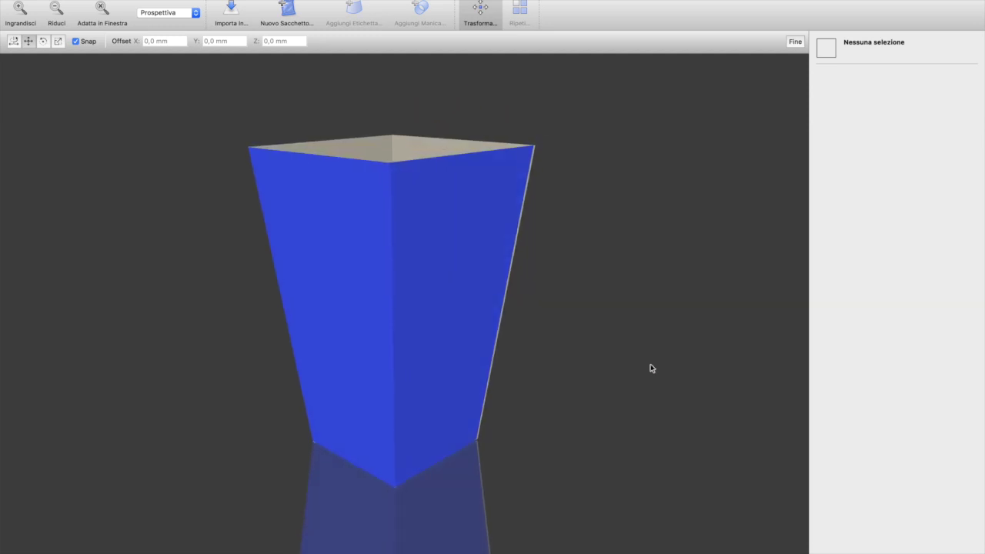
left_click_drag(321, 337, 320, 243)
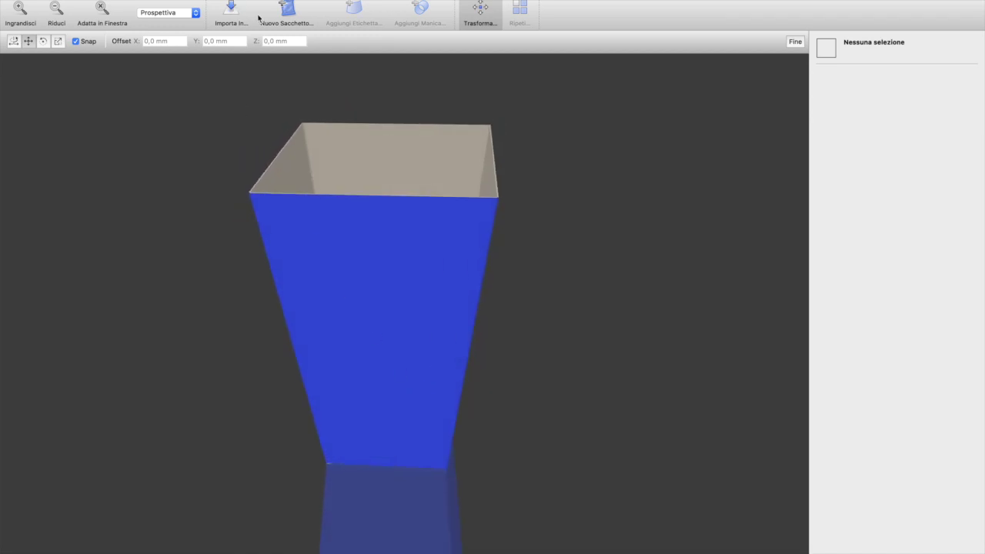
left_click(272, 6)
left_click(509, 187)
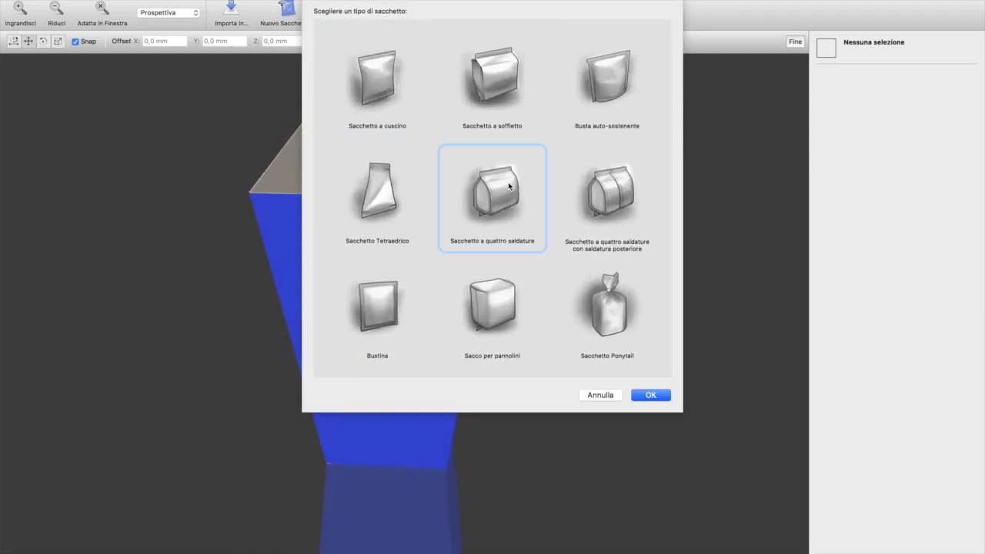
left_click(500, 98)
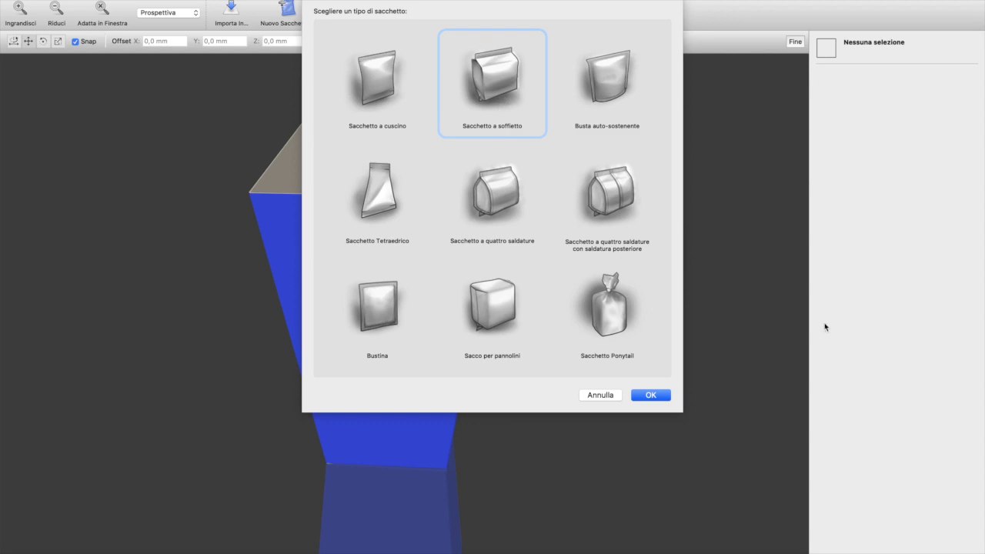
left_click(651, 395)
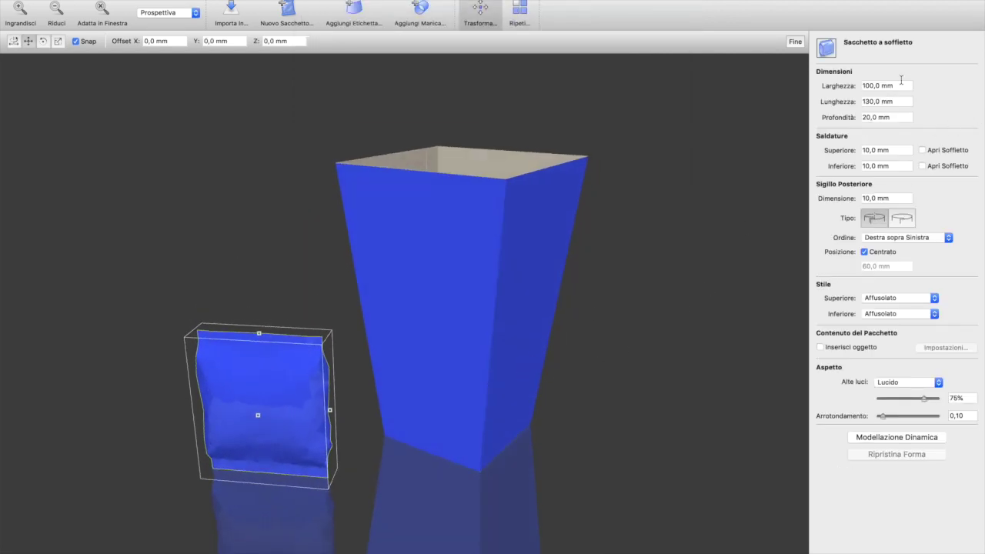
- Set the gusseted bag's width (Larghezza) to 120 mm and its length (Lunghezza) to 250 mm
left_click(898, 86)
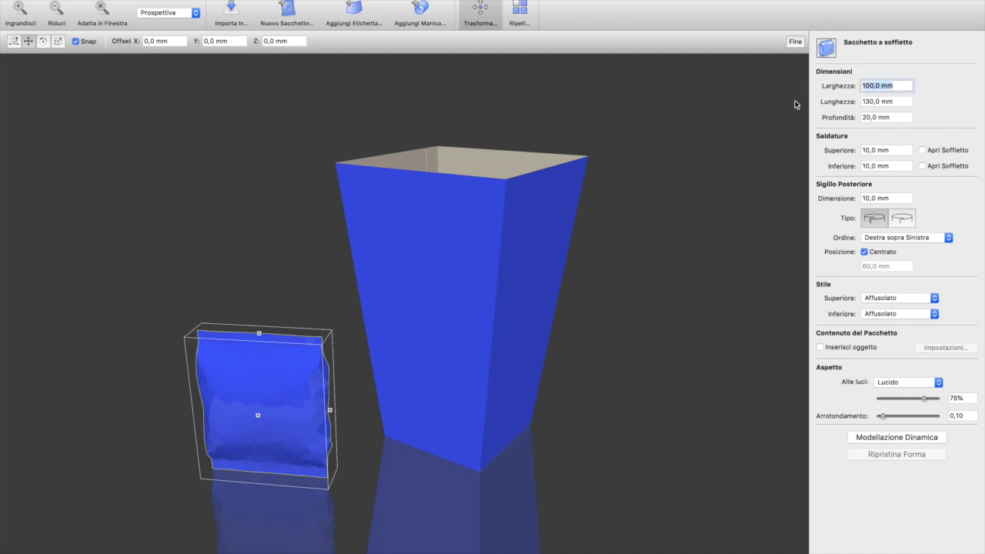
type("120")
key("Return")
left_click(902, 103)
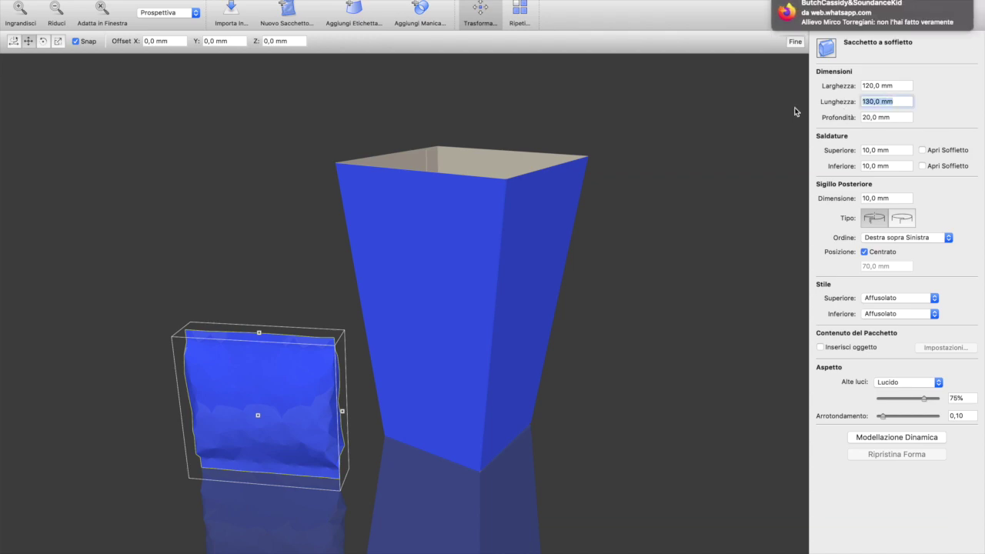
type("100")
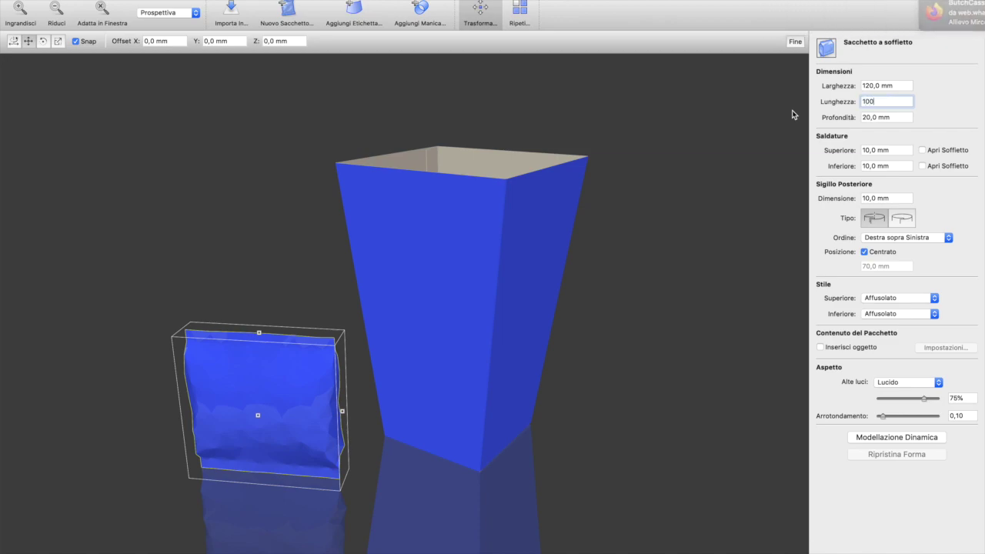
key("Return")
left_click(894, 104)
type("25")
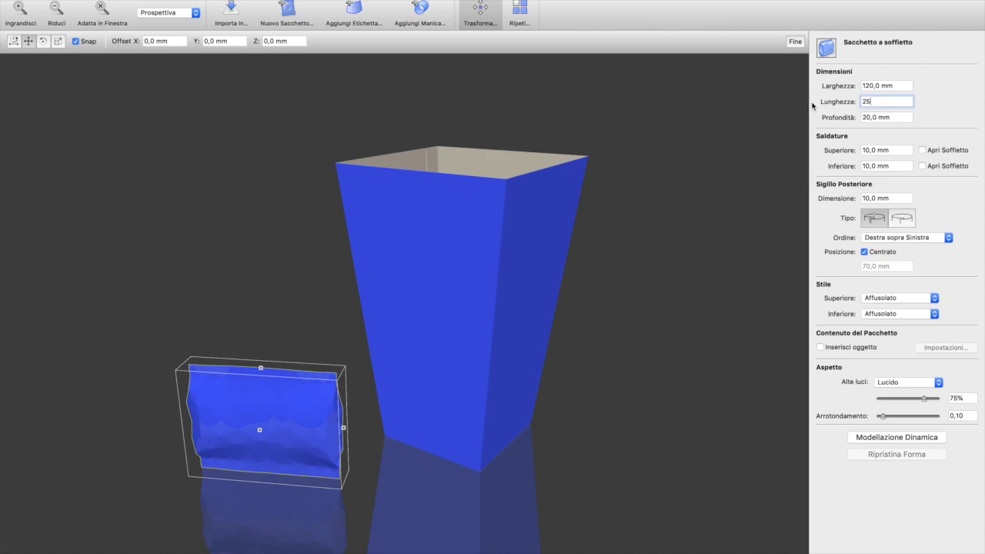
type("0")
key("Return")
- Set the gusseted bag's depth (Profondità) to 100 mm
left_click(901, 118)
type("1")
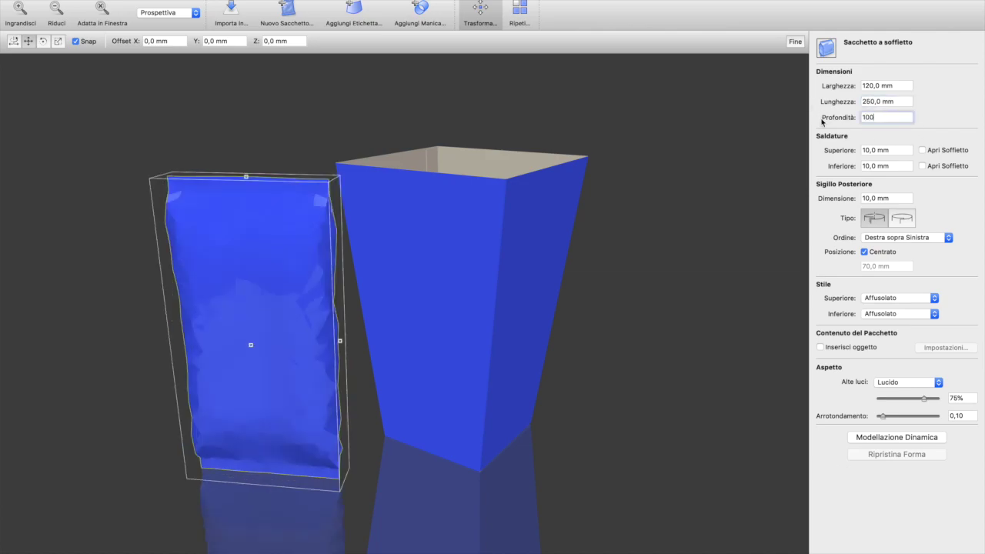
type("00")
key("Return")
- Move the gusseted bag sideways to leave a gap between it and the popcorn box
left_click_drag(443, 287, 588, 218)
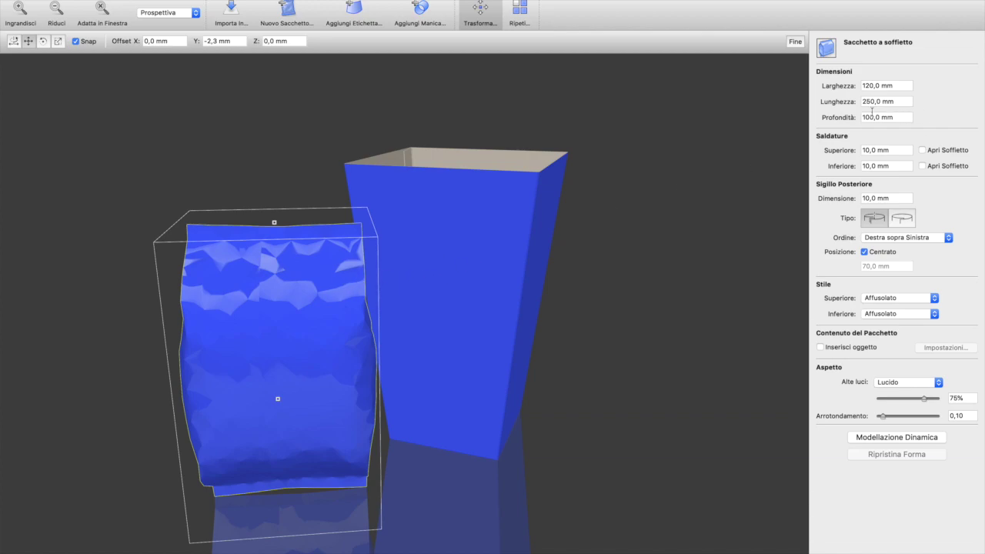
left_click(550, 205)
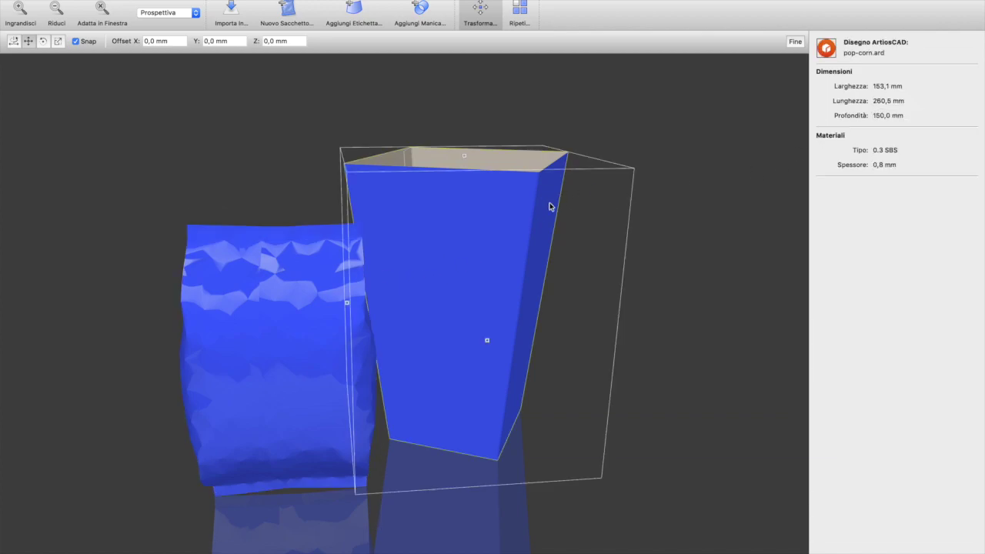
left_click_drag(596, 218, 538, 273)
left_click(330, 294)
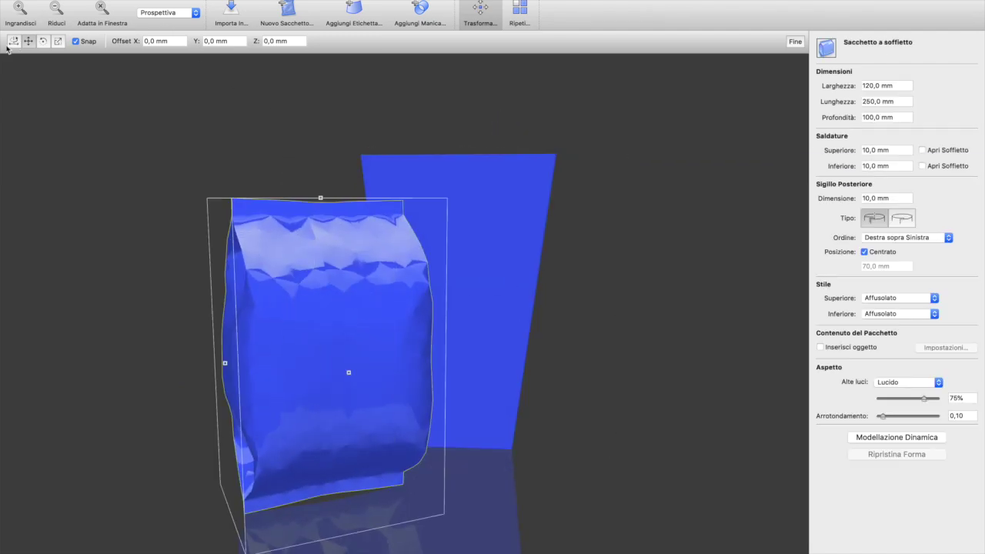
left_click_drag(224, 364, 139, 371)
left_click_drag(426, 403, 379, 461)
left_click_drag(301, 446, 319, 429)
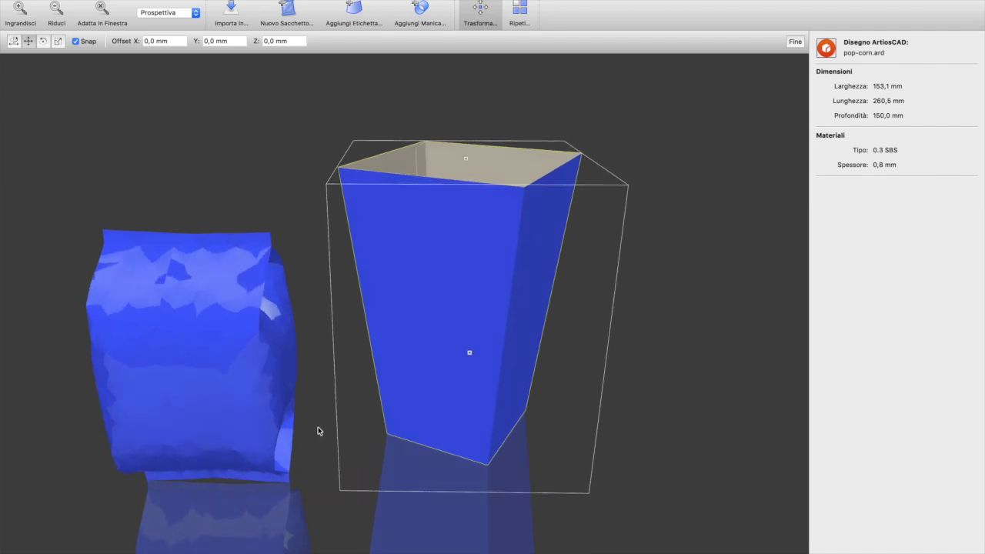
- Set the bag's lower style to Quadrato and enable Apri Soffietto for its upper seal
left_click(208, 400)
left_click(934, 314)
left_click(918, 328)
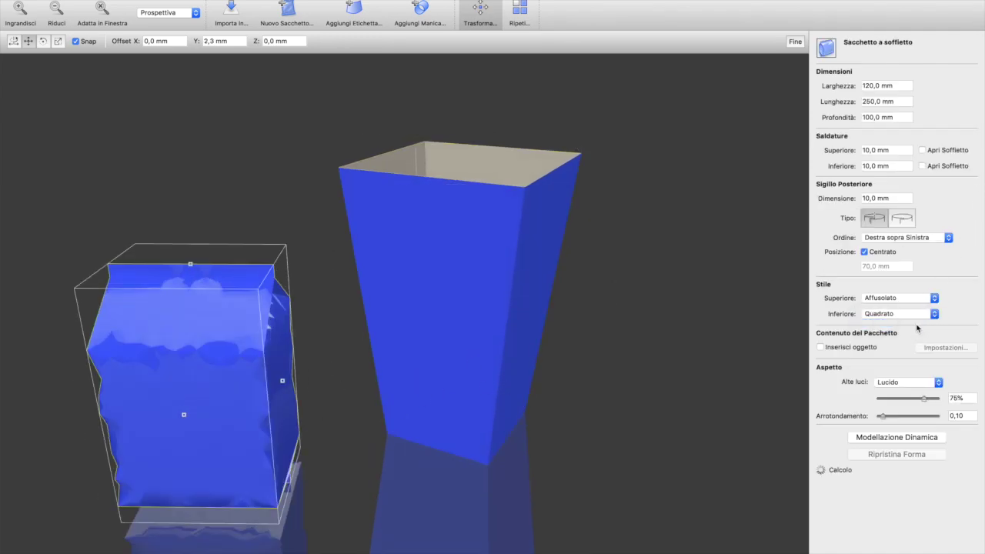
left_click_drag(455, 438, 414, 407)
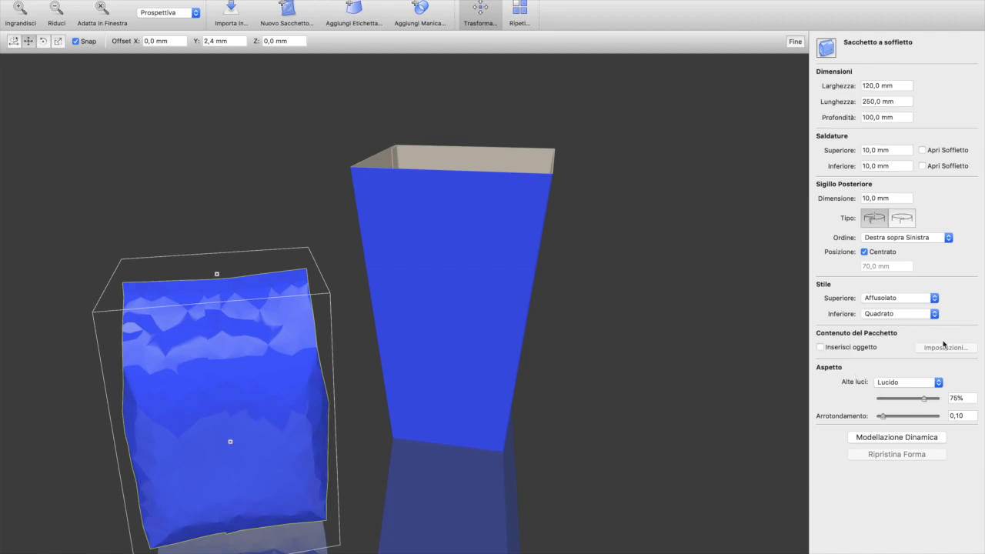
left_click(923, 150)
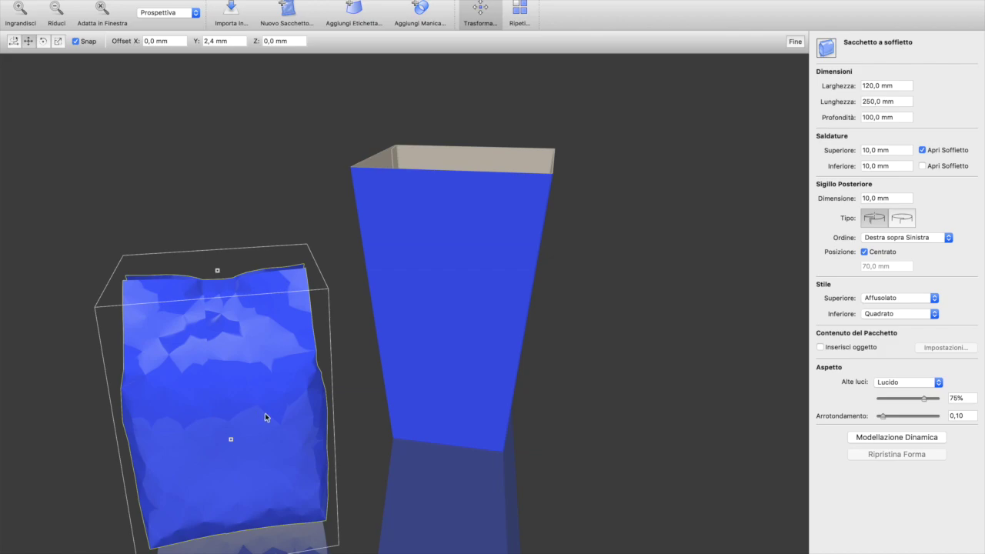
left_click_drag(265, 413, 498, 400)
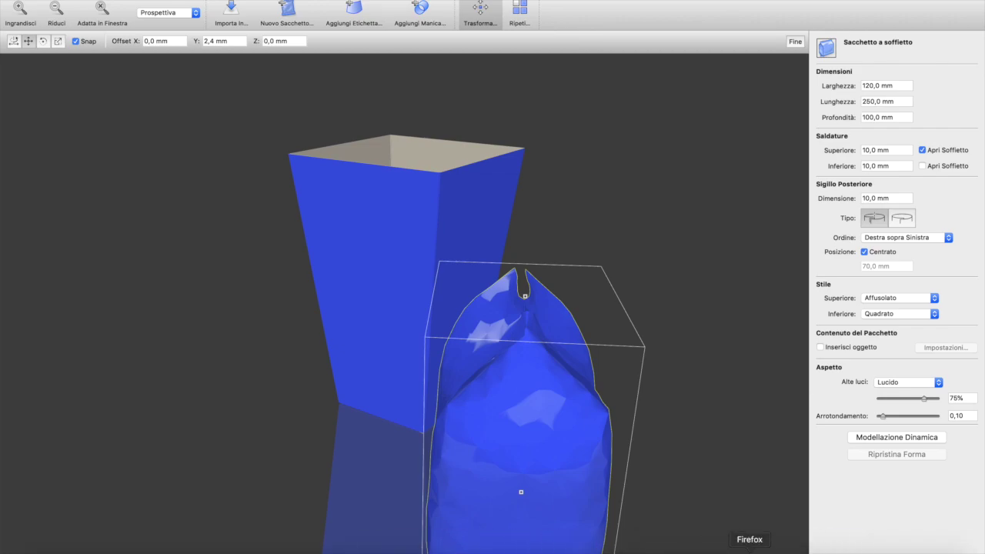
- Switch to Illustrator, open pop-corn [Recuperato].ai, and check the dimensions of the rightmost trapezoidal panel on the hidden layer Livello 1
left_click(813, 551)
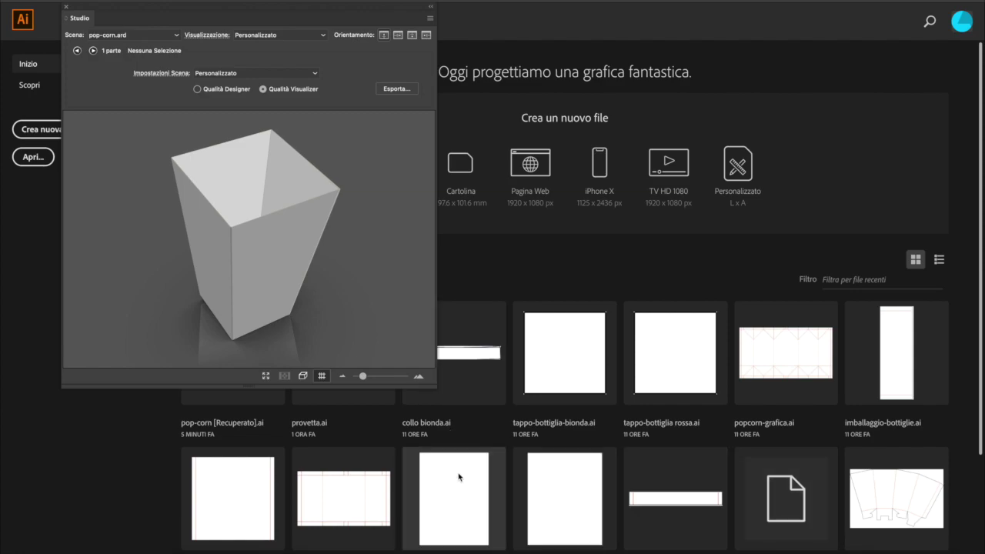
left_click(267, 401)
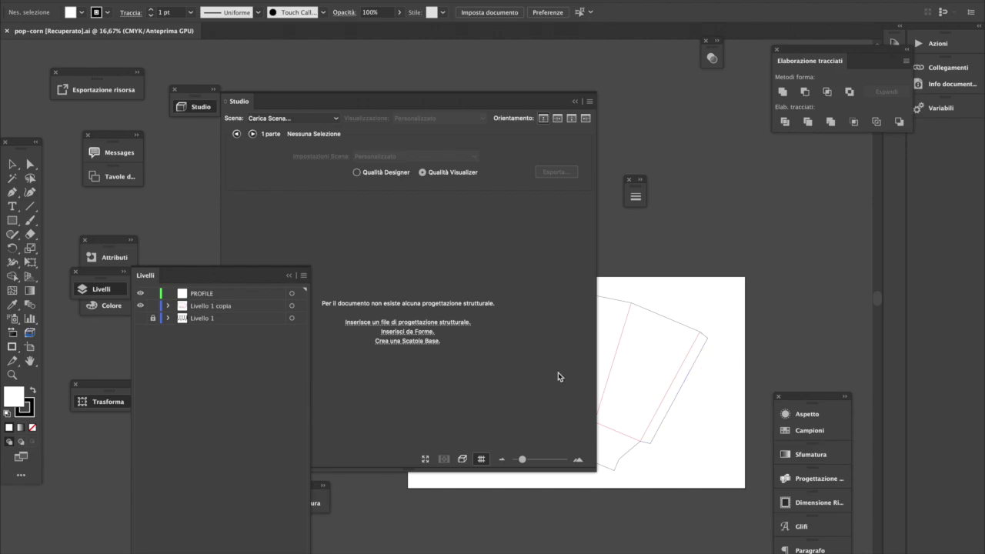
left_click(141, 318)
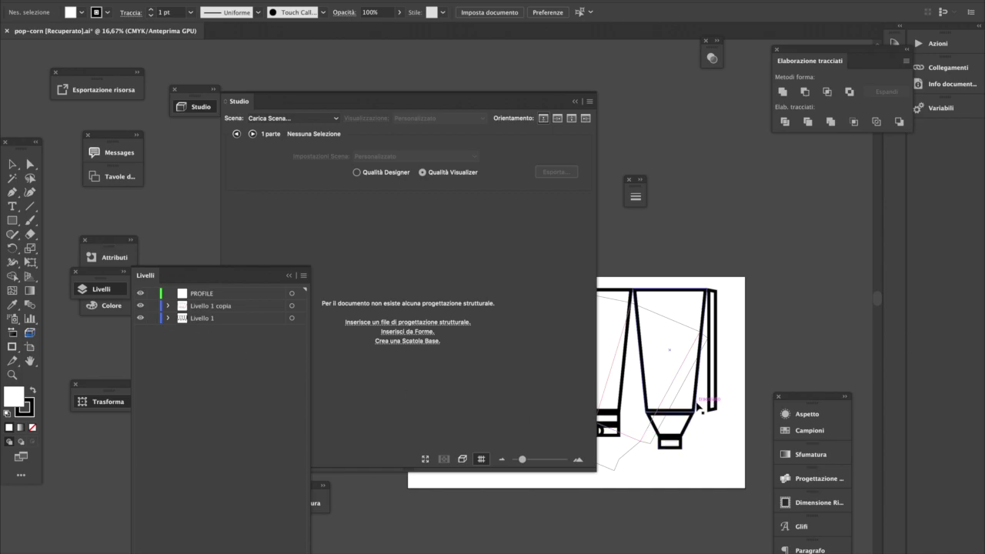
left_click(698, 404)
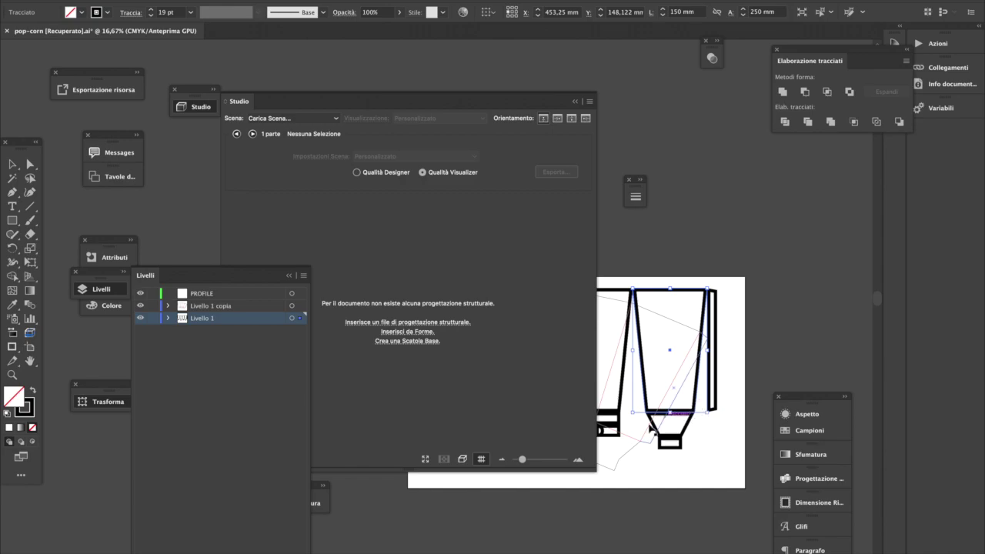
left_click(122, 404)
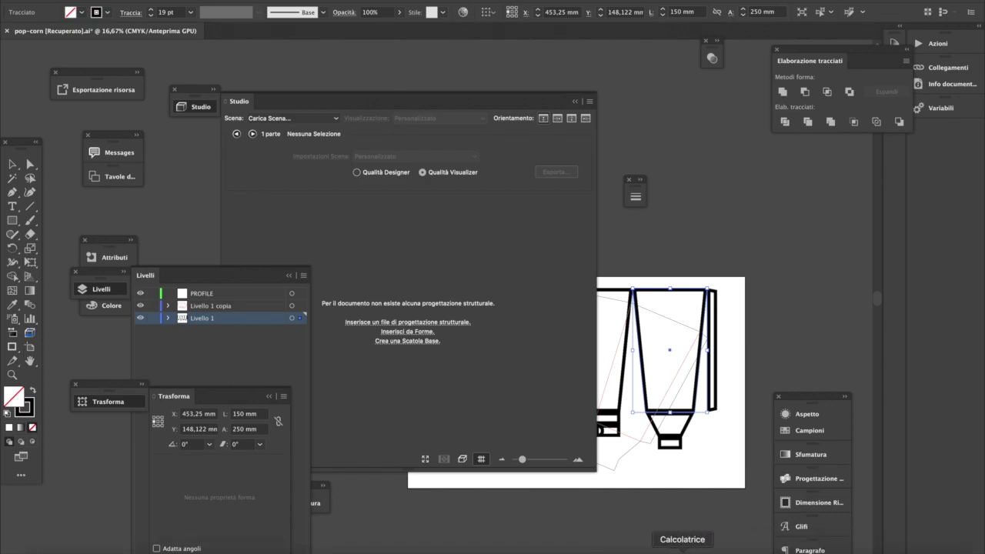
- Switch back to the 3D bag scene and set the gusseted bag's length to 300 mm
left_click(891, 548)
left_click_drag(502, 371, 294, 290)
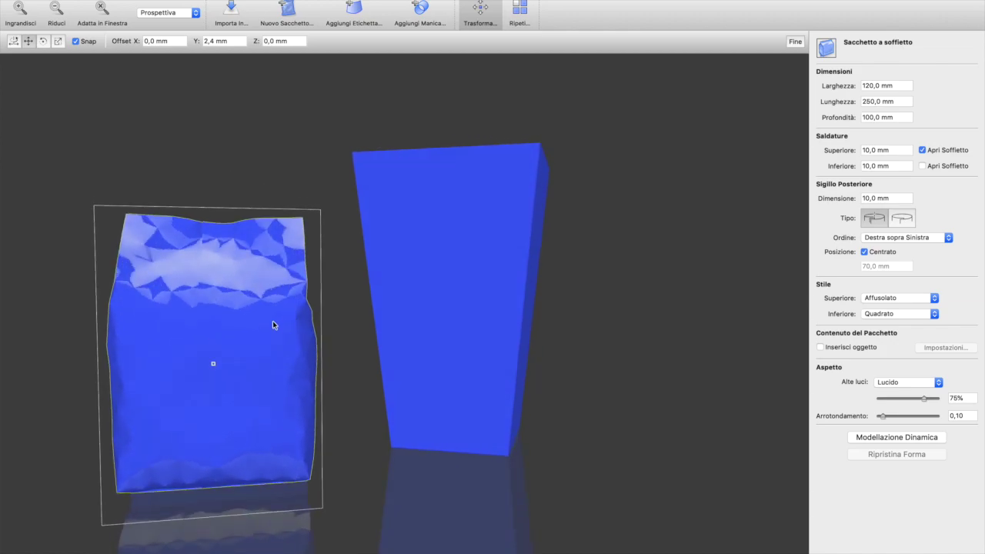
left_click(868, 102)
left_click_drag(872, 102, 836, 139)
type("300")
key("Return")
left_click_drag(244, 365, 23, 328)
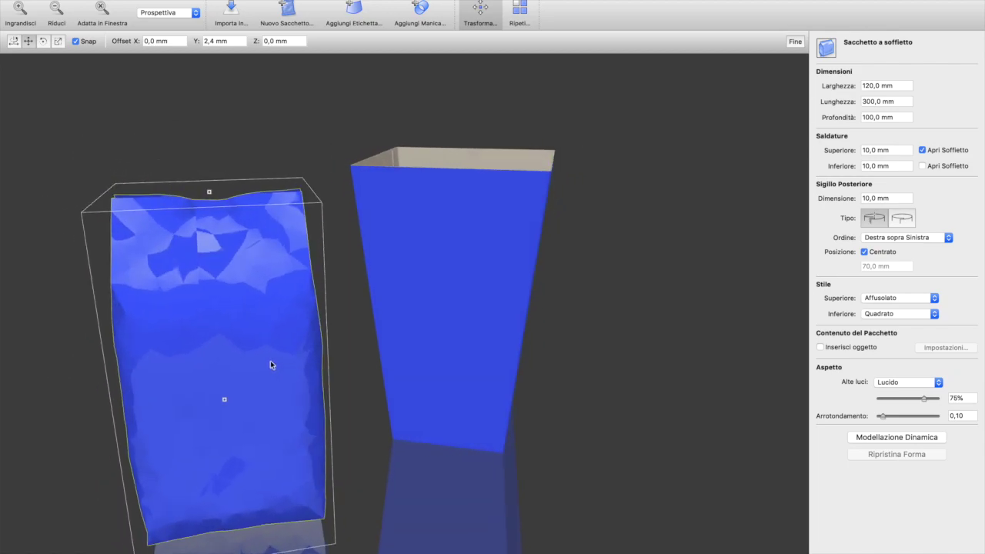
- Try to resize the popcorn box with the scale transformation
left_click(493, 286)
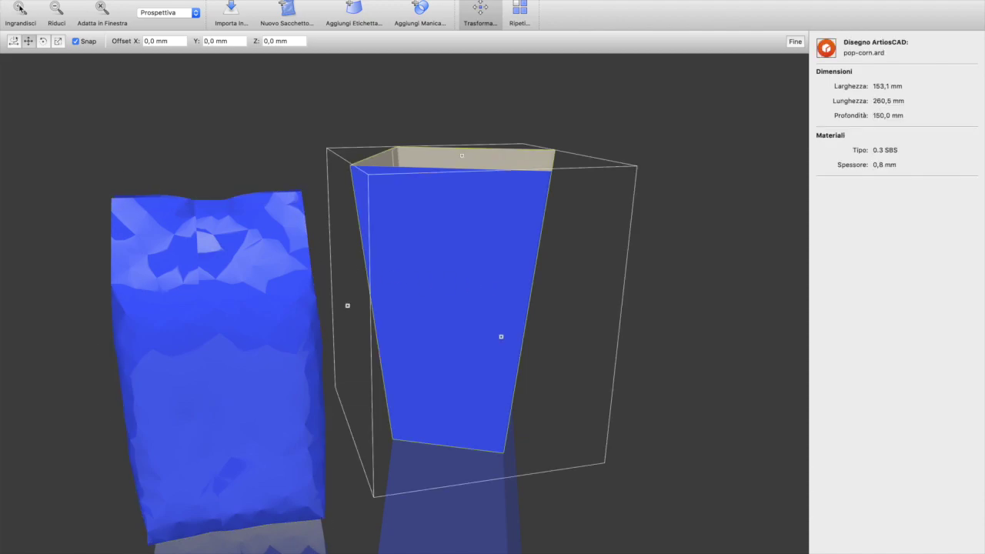
left_click(58, 41)
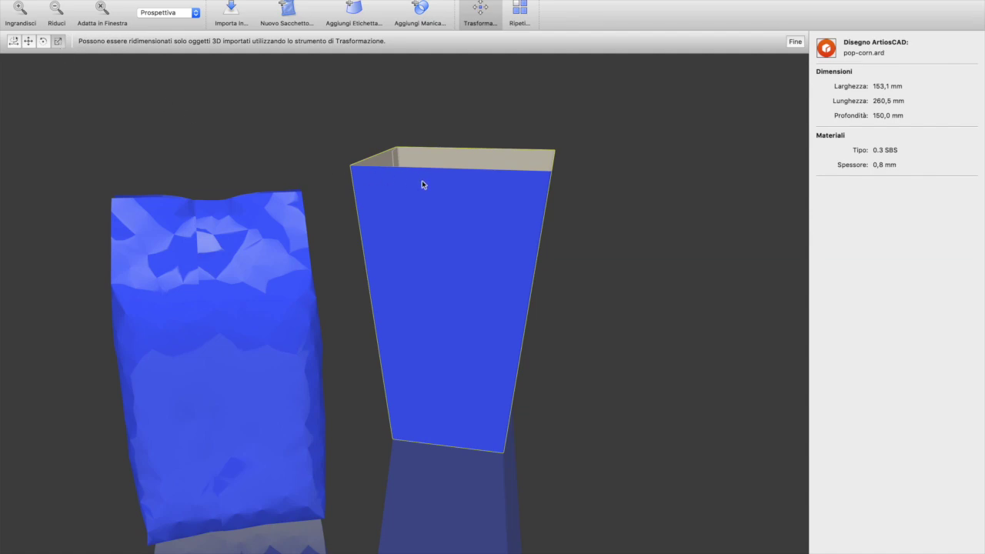
left_click(43, 42)
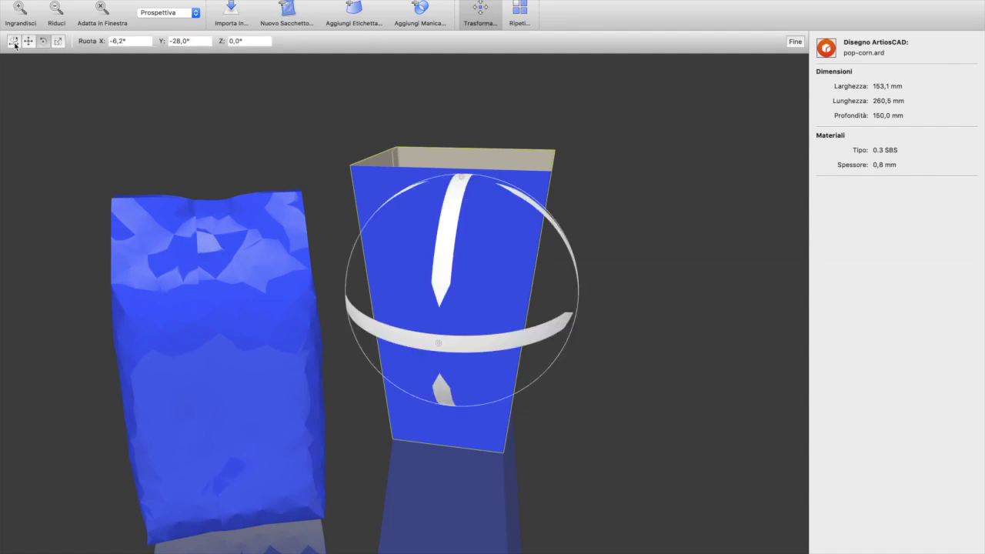
left_click(28, 41)
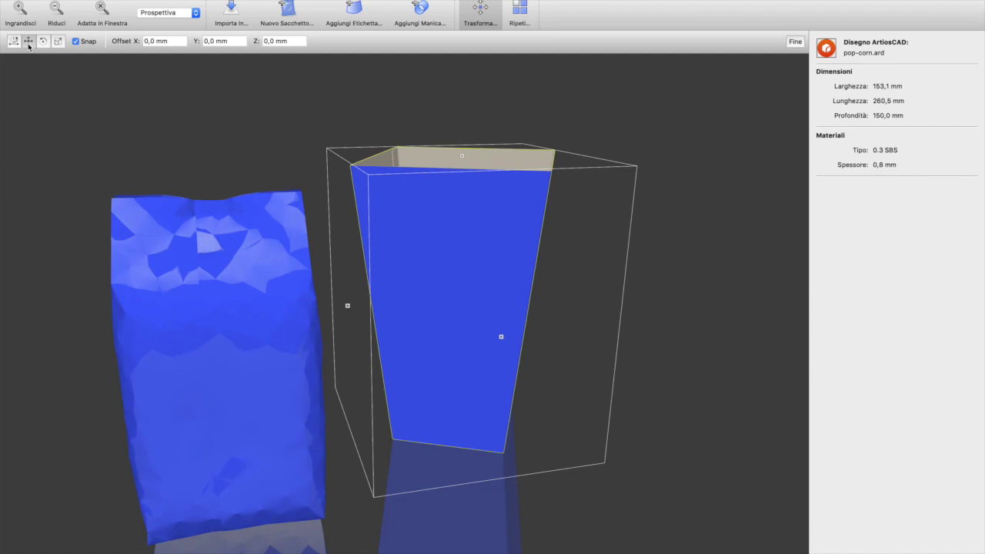
- Set the gusseted bag's length back to 250 mm
left_click_drag(624, 278, 512, 279)
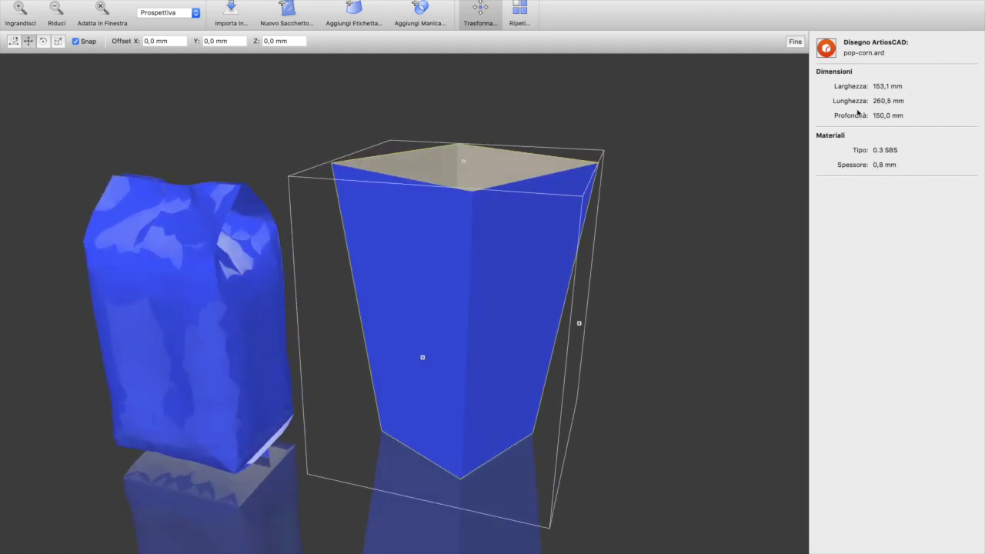
left_click_drag(588, 229, 466, 206)
left_click(269, 207)
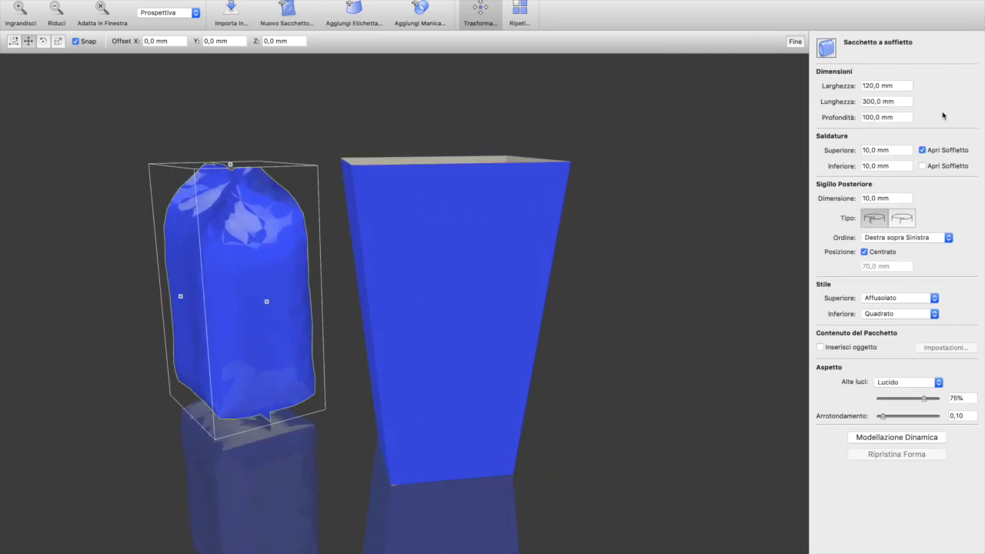
left_click(904, 102)
type("250")
key("Return")
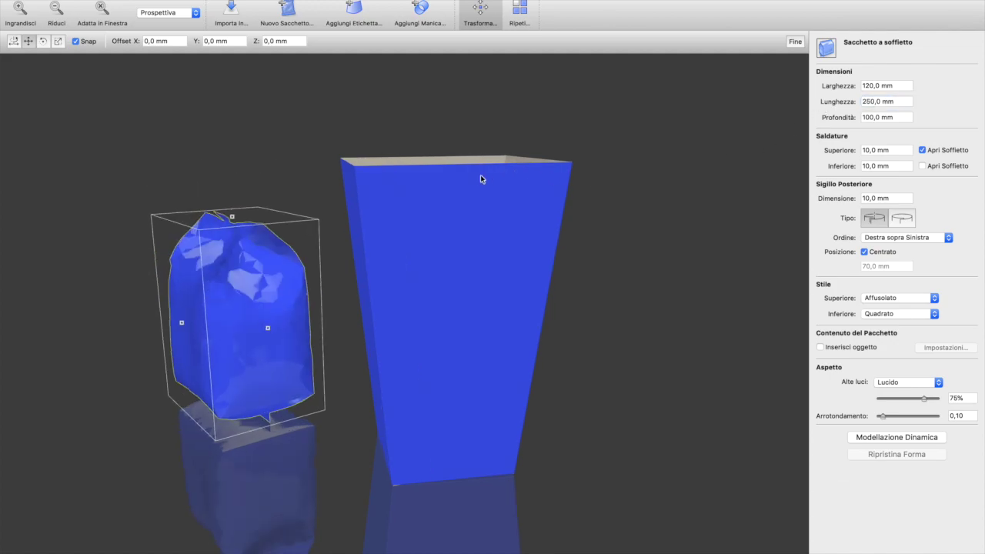
left_click(508, 224)
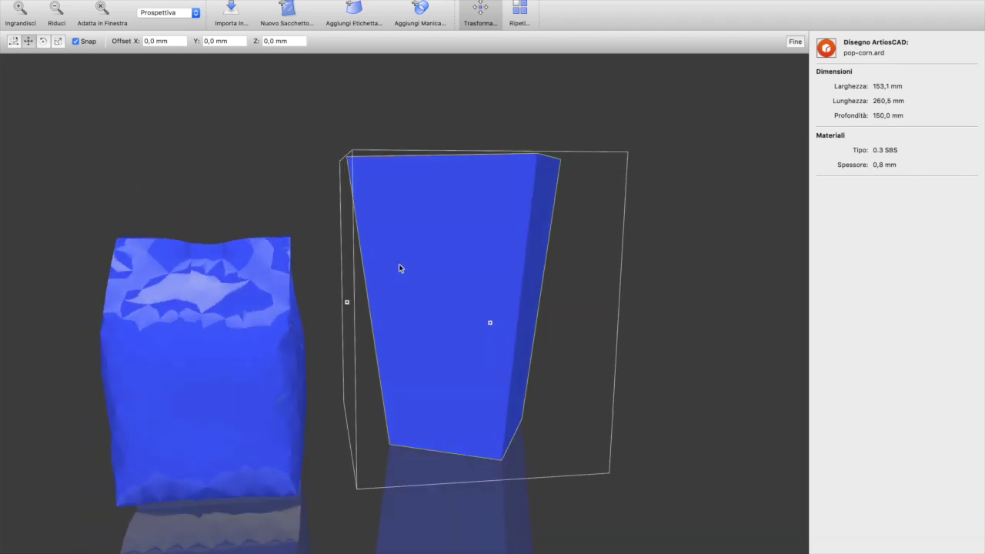
left_click_drag(466, 302, 631, 294)
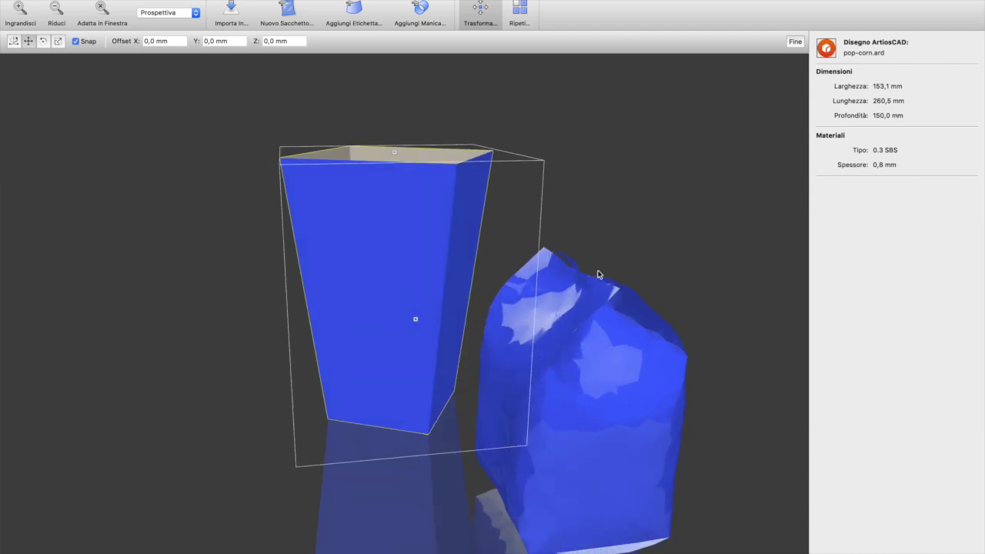
left_click_drag(645, 291, 143, 244)
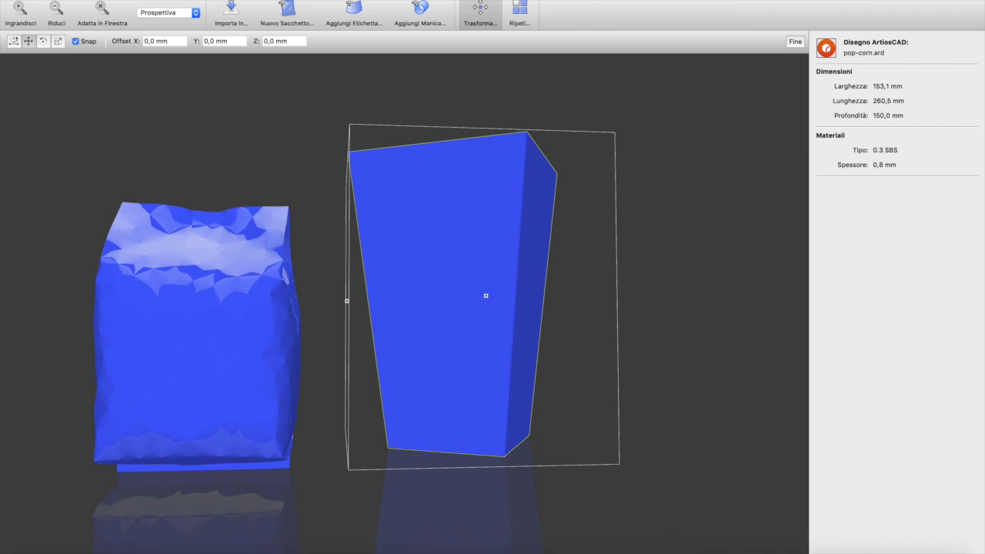
- Switch to Illustrator and load the pop-corn.ard scene in Studio to view the box in 3D
left_click(816, 552)
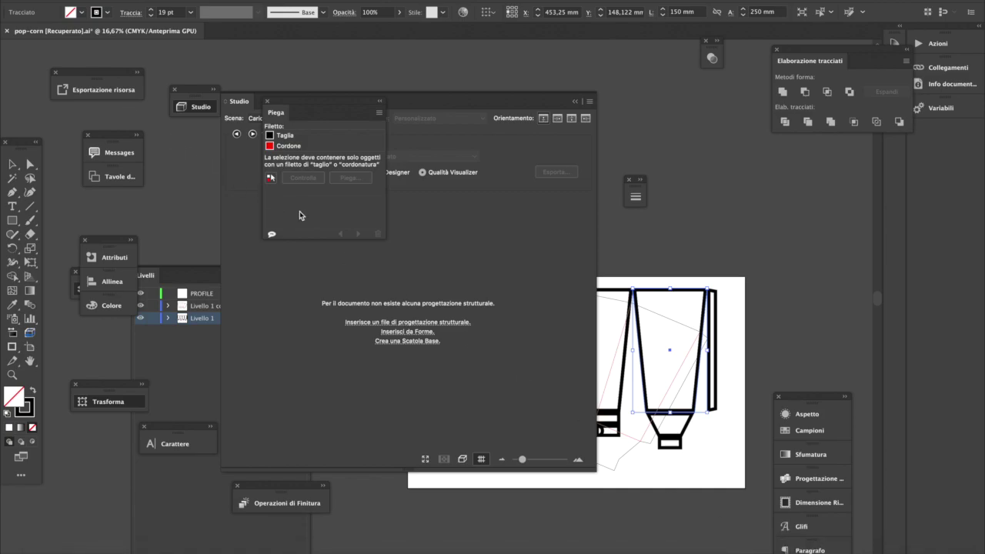
left_click(421, 245)
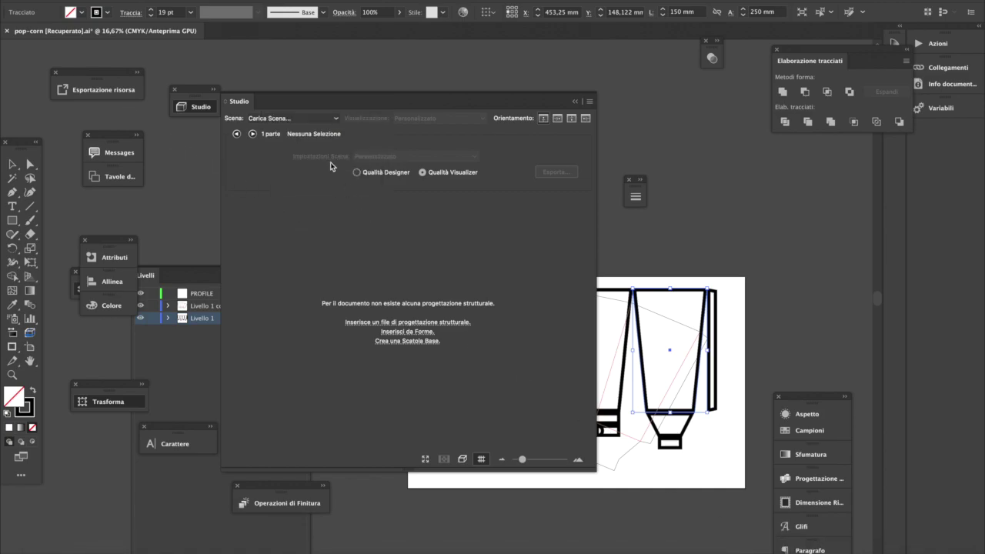
left_click(311, 119)
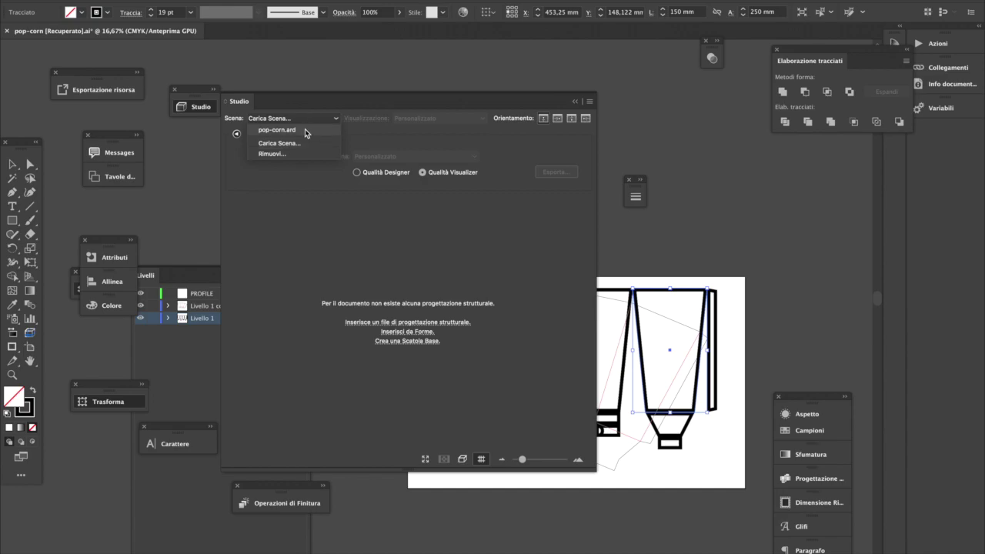
left_click(305, 131)
mouse_move(477, 357)
left_mouse_down()
mouse_move(408, 311)
mouse_move(464, 387)
mouse_move(446, 350)
left_mouse_up()
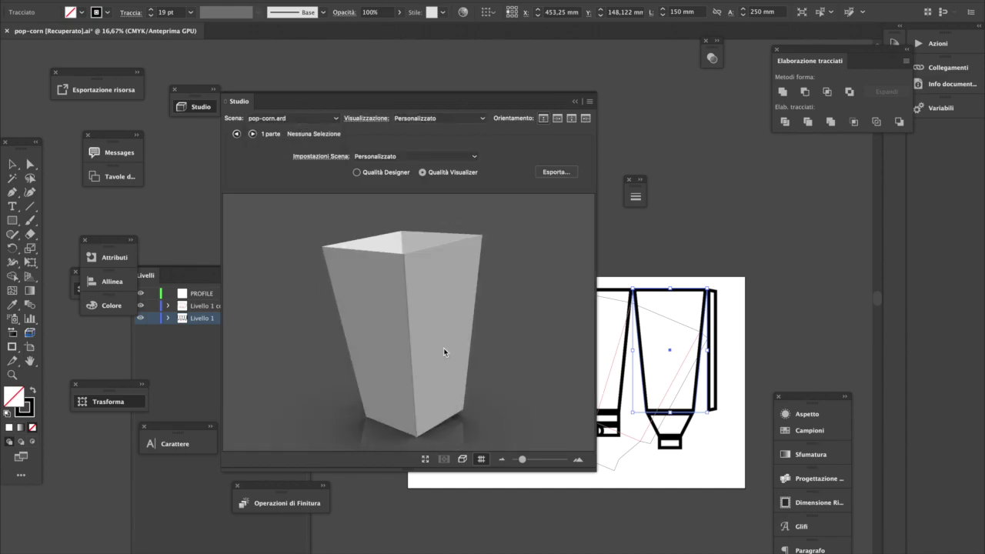
left_click(429, 311)
left_click(538, 286)
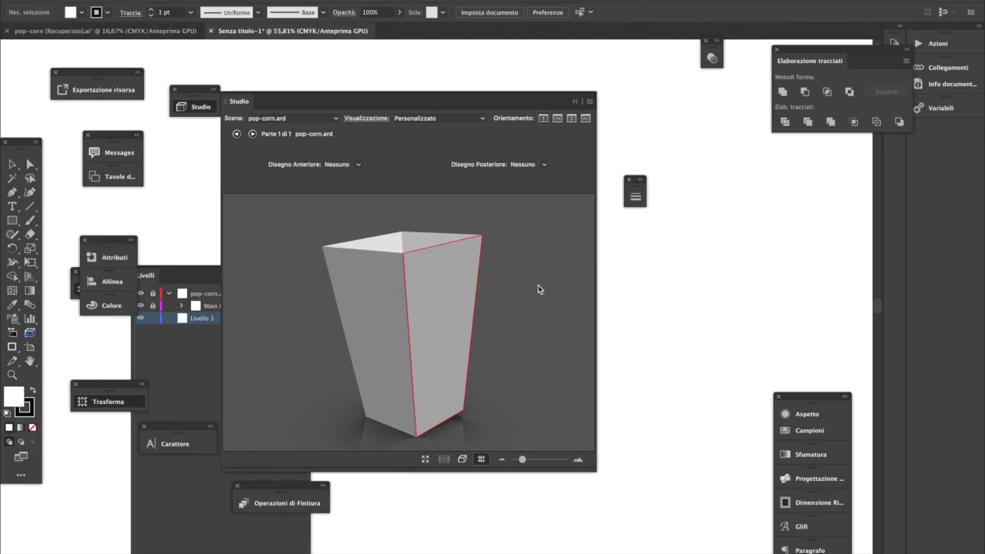
left_click(539, 290)
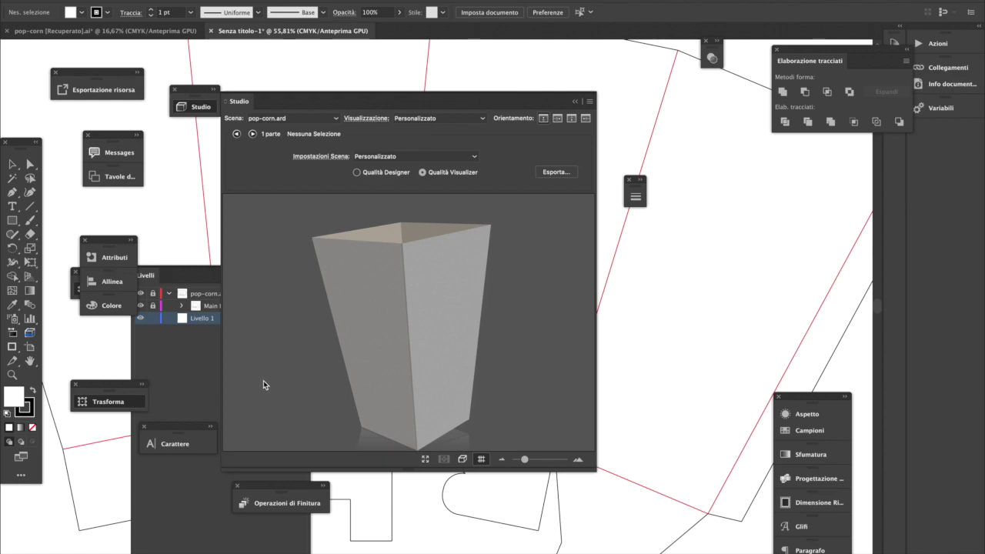
left_click_drag(407, 388, 395, 401)
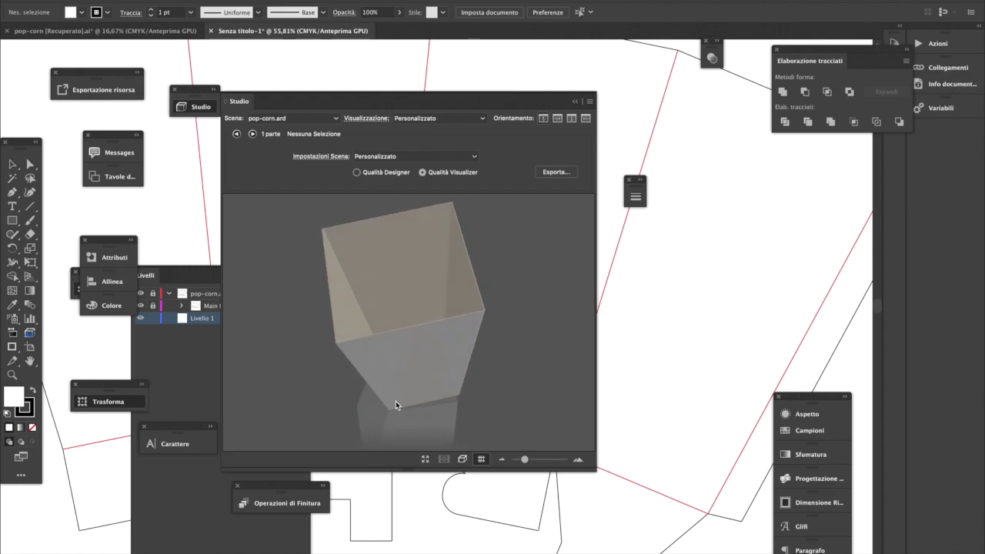
- Start exporting the box scene from Studio with File Collada as the export type
left_click(307, 121)
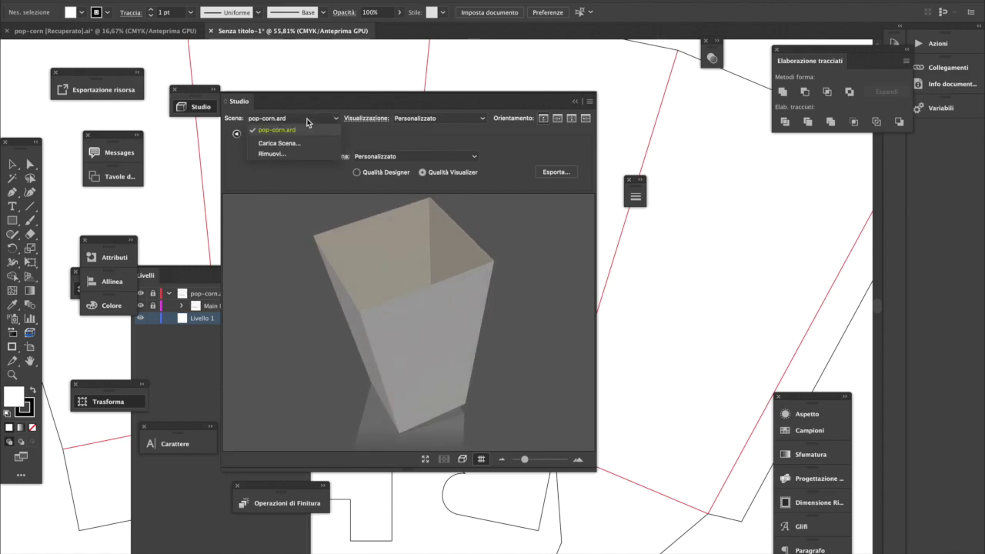
left_click(462, 155)
left_click(571, 173)
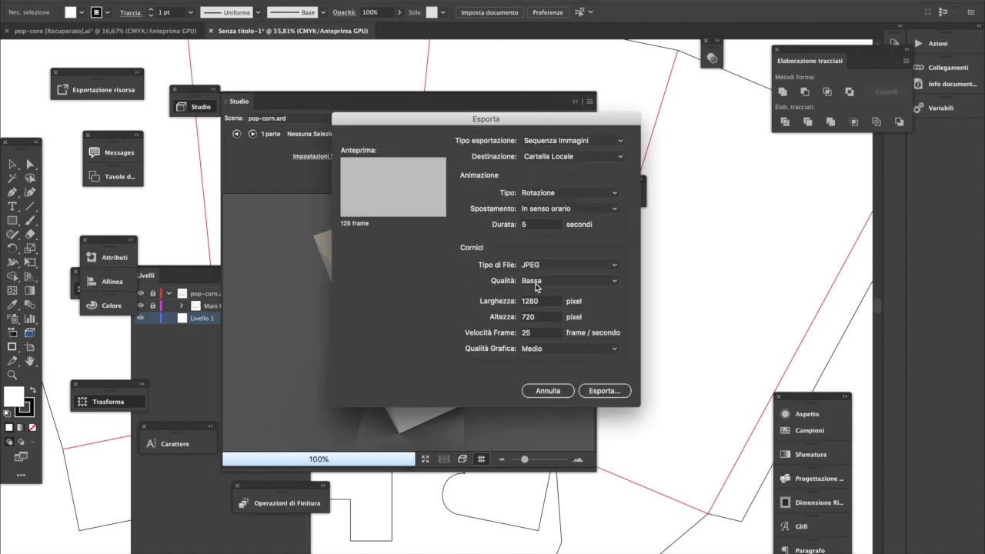
left_click(531, 224)
left_click(582, 141)
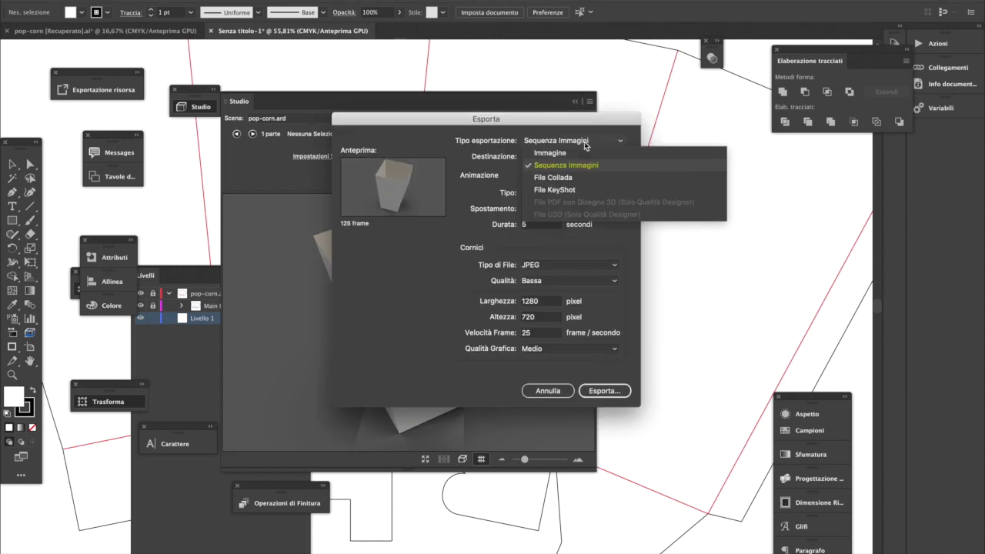
left_click(569, 178)
left_click(777, 268)
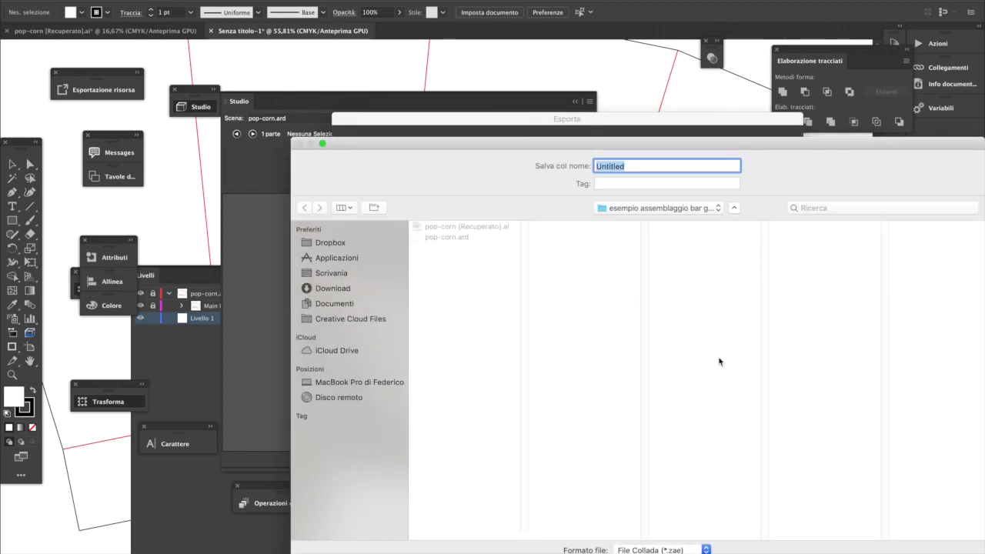
- Save the Collada export as pop-corn2 in the folder that holds pop-corn.ard
left_click(432, 237)
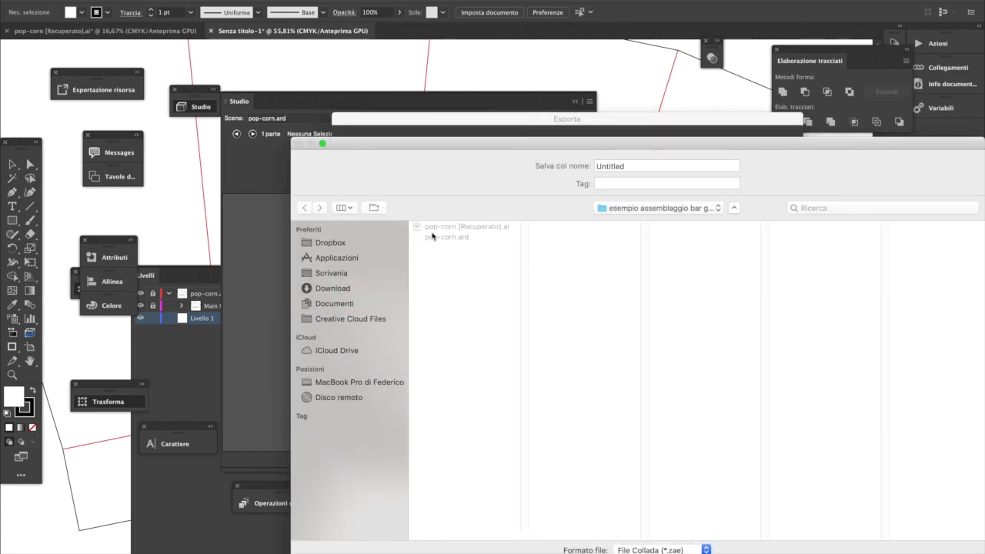
left_click(446, 237)
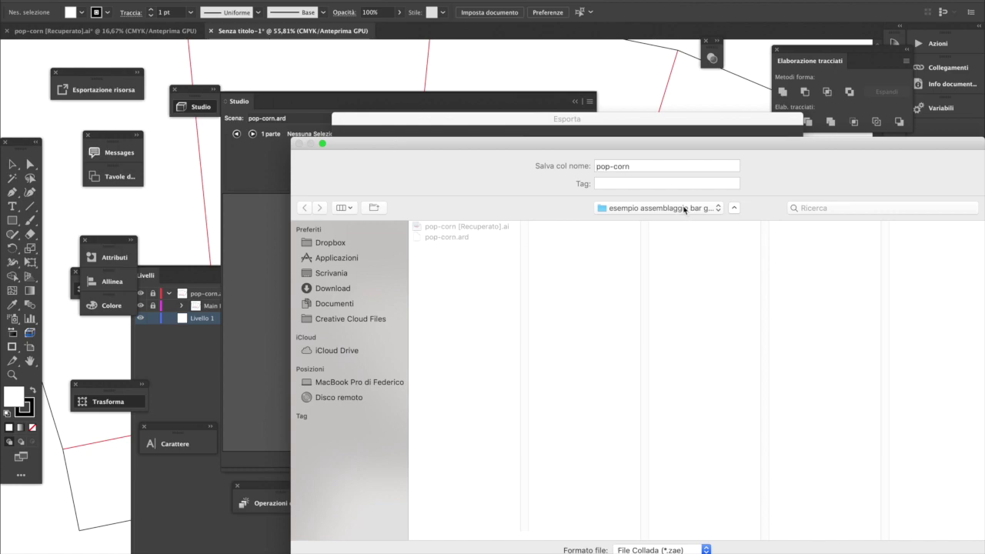
left_click(650, 167)
type("2")
key("Return")
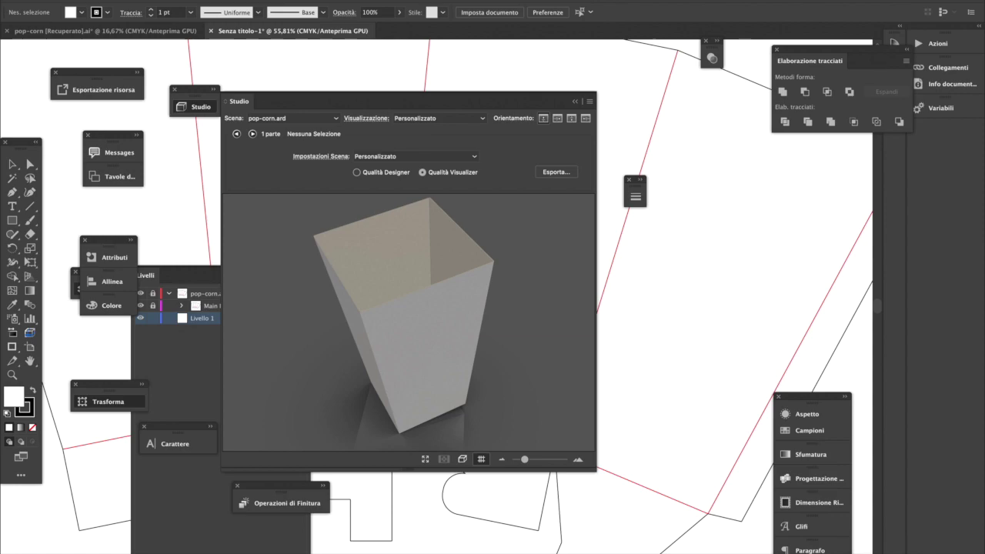
- Switch back to the 3D bag scene and delete the blue popcorn box
left_click(894, 551)
left_click(614, 376)
left_click(521, 377)
key("Delete")
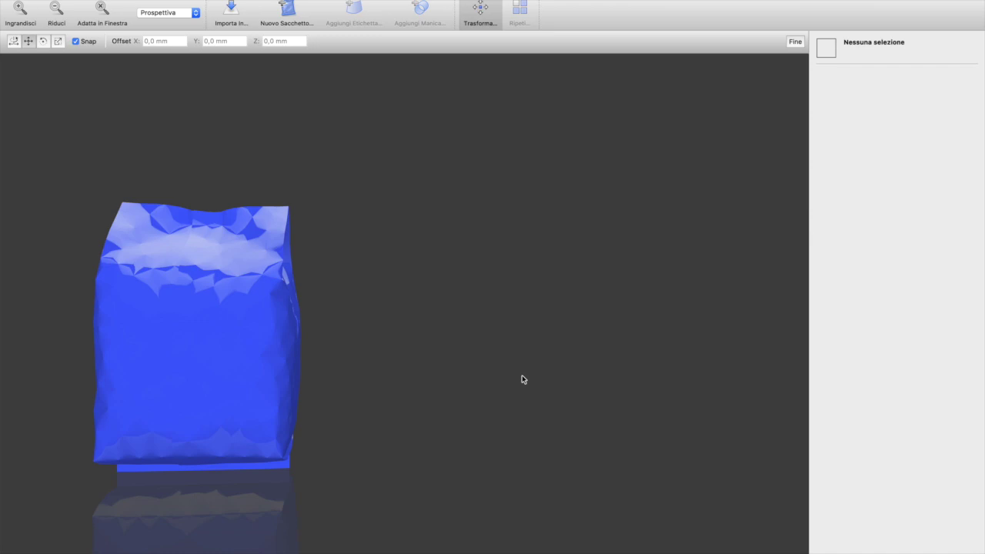
- Import pop-corn2.zae into the scene with the gusseted bag
left_click(231, 9)
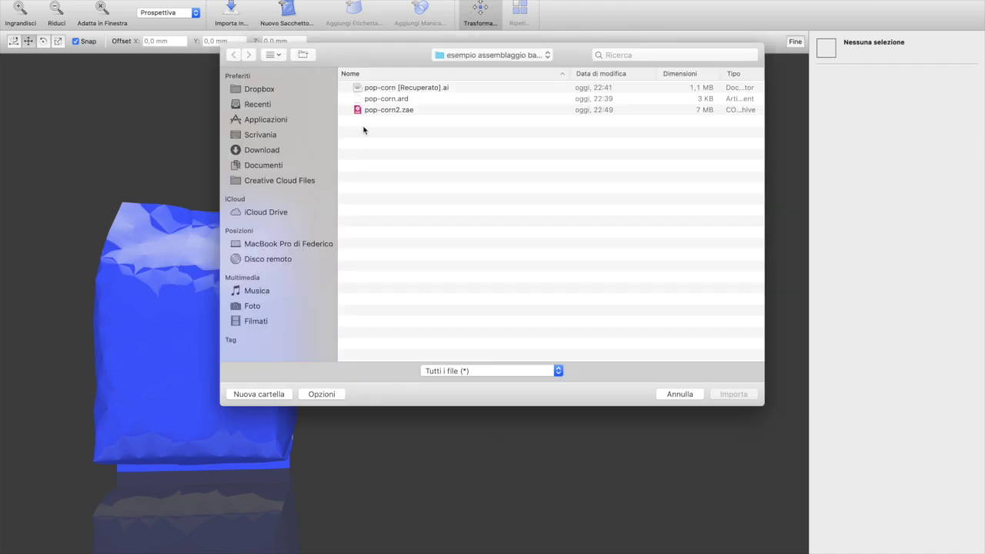
double_click(377, 110)
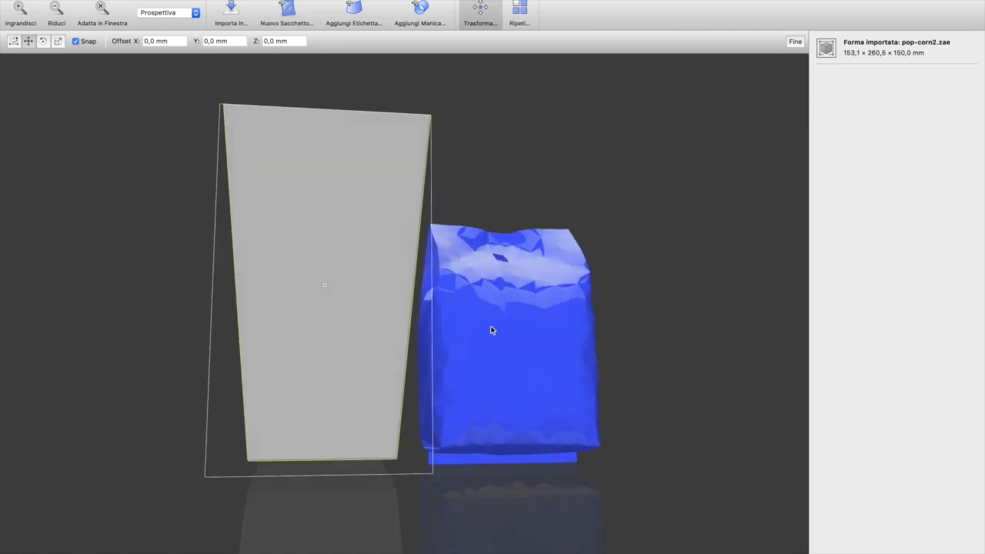
left_click_drag(473, 403, 603, 493)
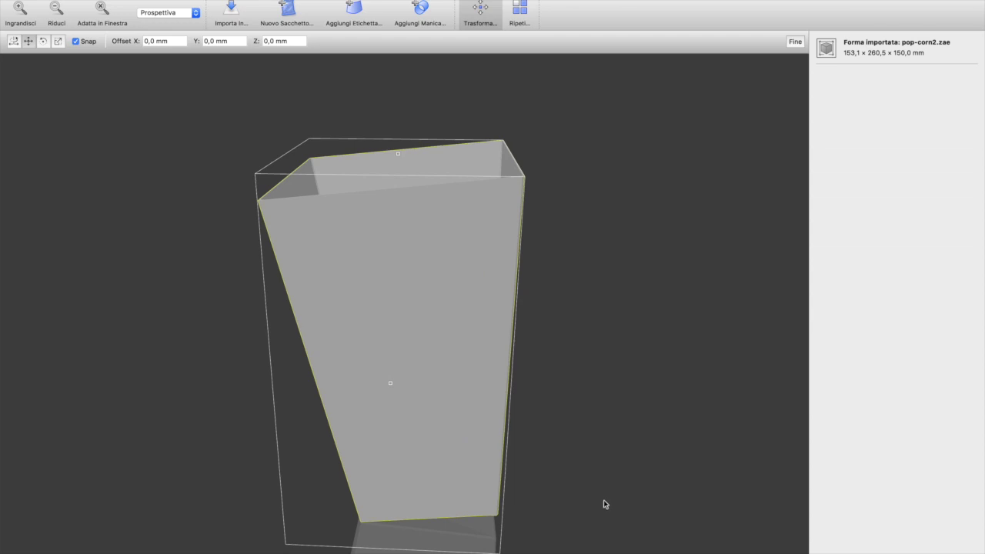
- Rotate the imported popcorn box about -6.6° around the X axis to level it
left_click(57, 42)
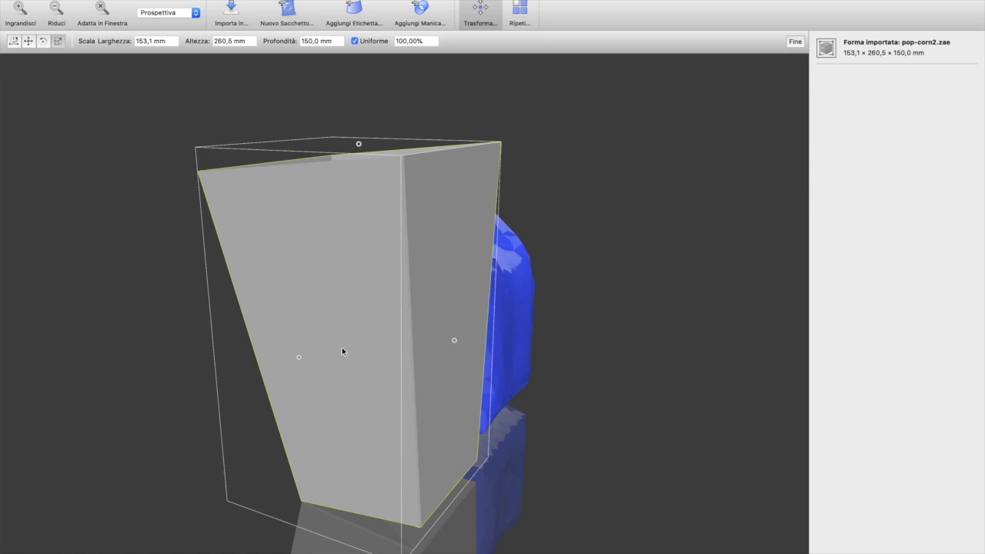
left_click_drag(411, 394, 454, 331)
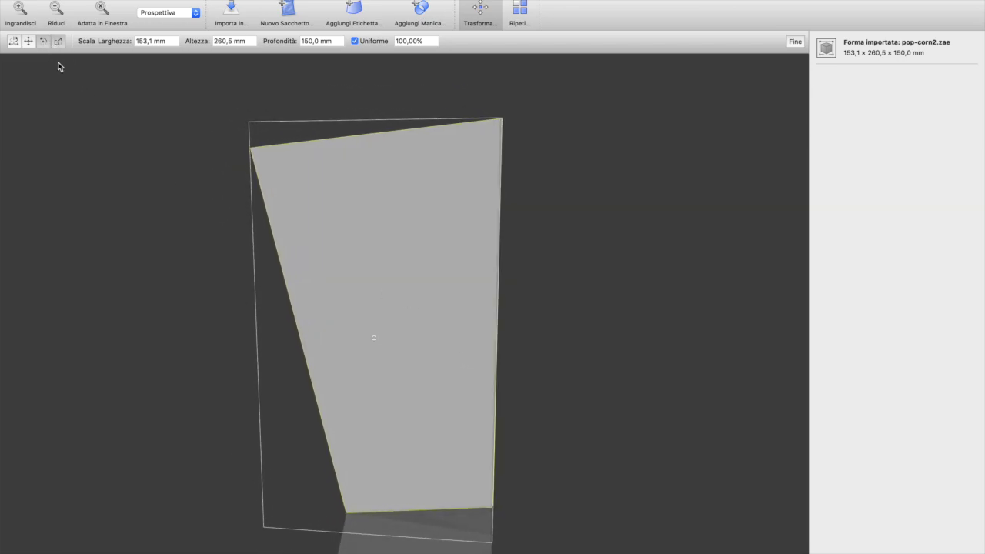
left_click(44, 40)
left_click_drag(584, 358, 469, 305)
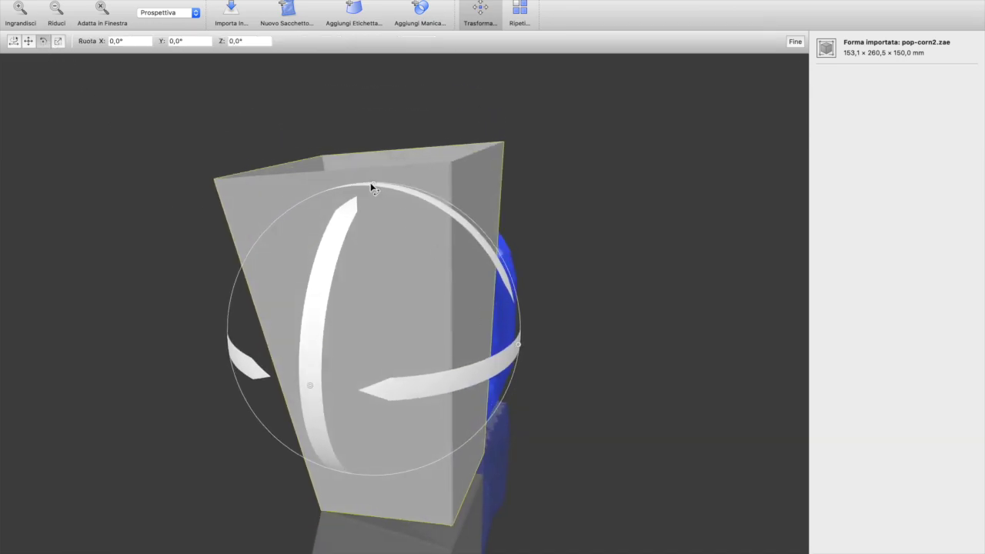
left_click_drag(373, 185, 385, 202)
left_click_drag(420, 391, 470, 315)
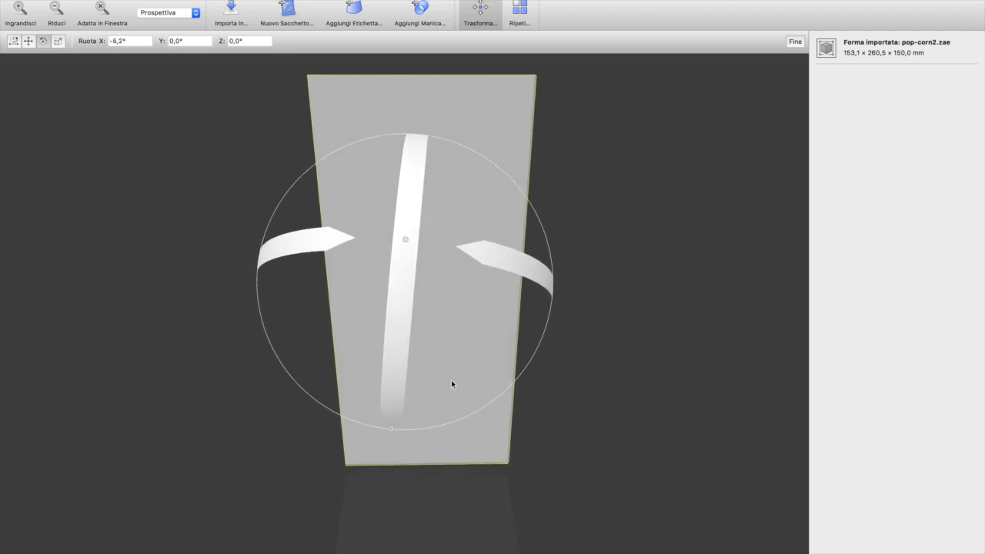
left_click_drag(390, 428, 387, 425)
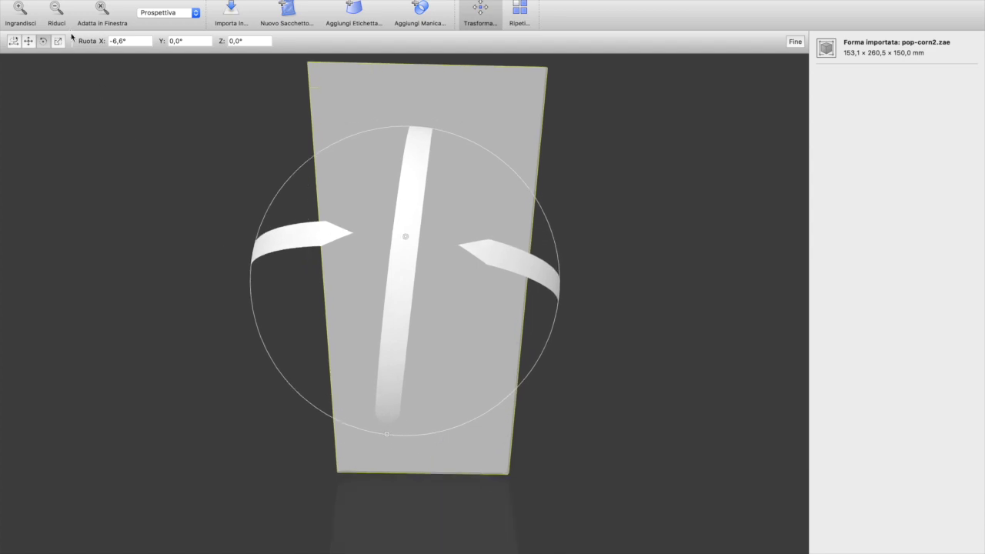
left_click(29, 41)
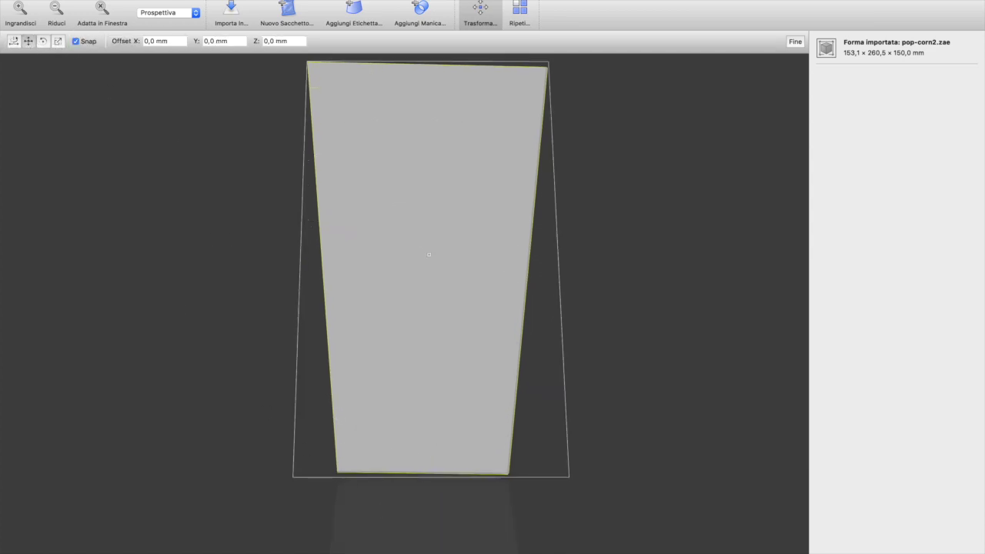
left_click_drag(439, 477, 420, 545)
left_click_drag(486, 506, 434, 525)
left_click(439, 525)
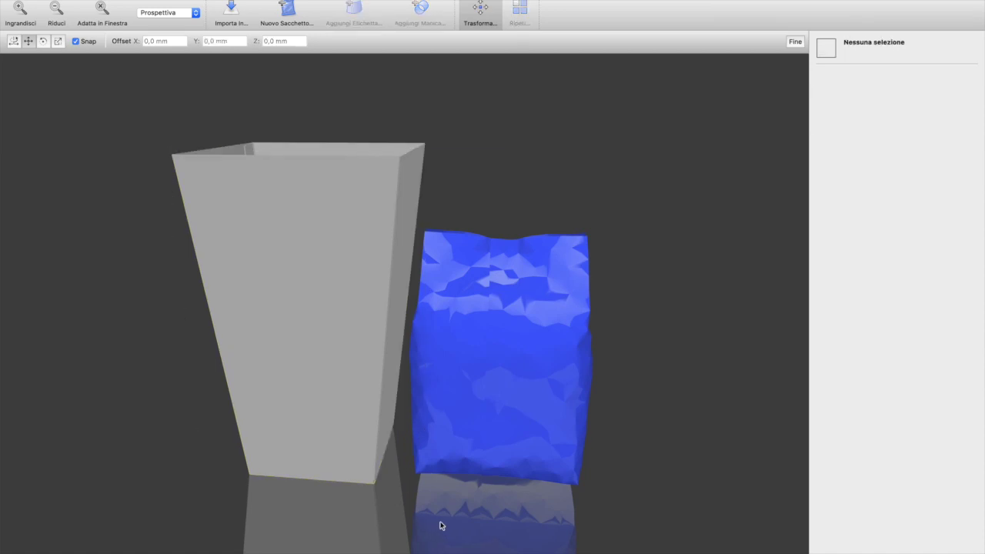
- Scale the imported popcorn box uniformly to a height of 250 mm
left_click(307, 206)
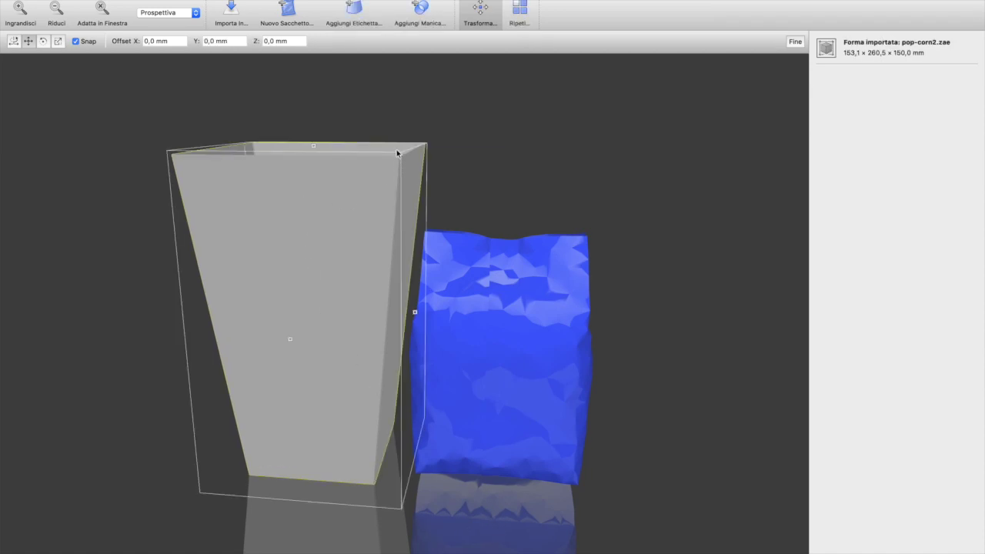
left_click(58, 40)
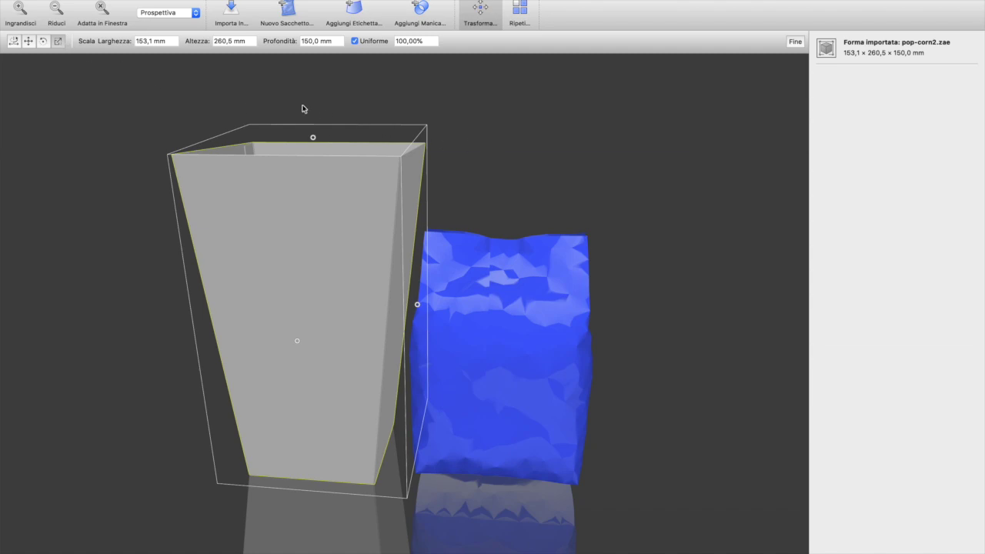
left_click(242, 40)
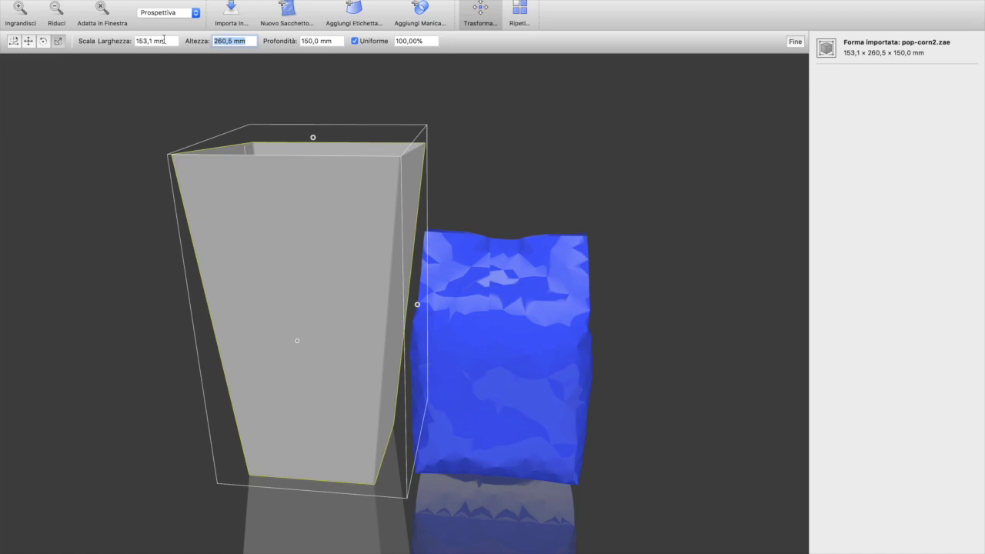
left_click_drag(123, 75, 77, 267)
left_click_drag(178, 308, 370, 330)
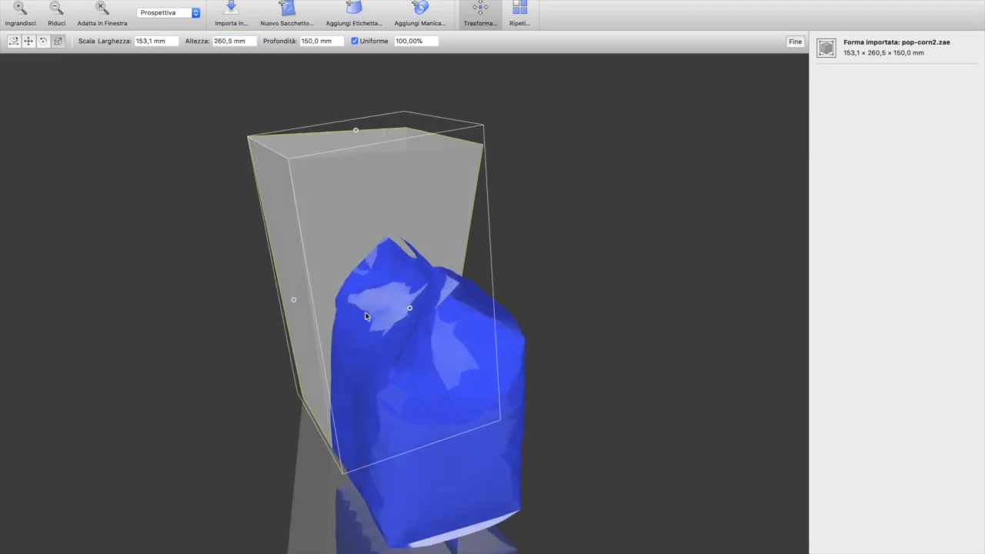
left_click(236, 40)
type("250")
key("Return")
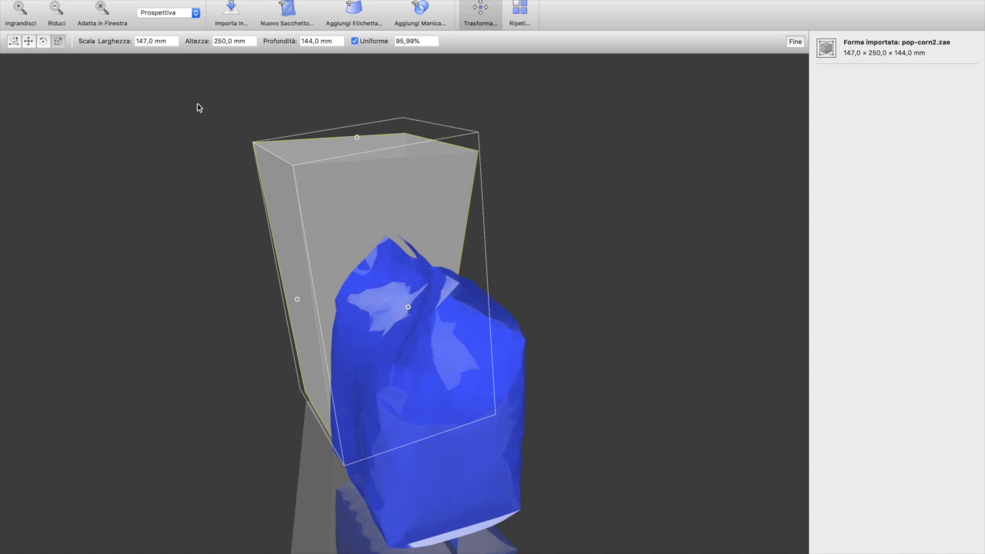
left_click_drag(244, 176, 462, 134)
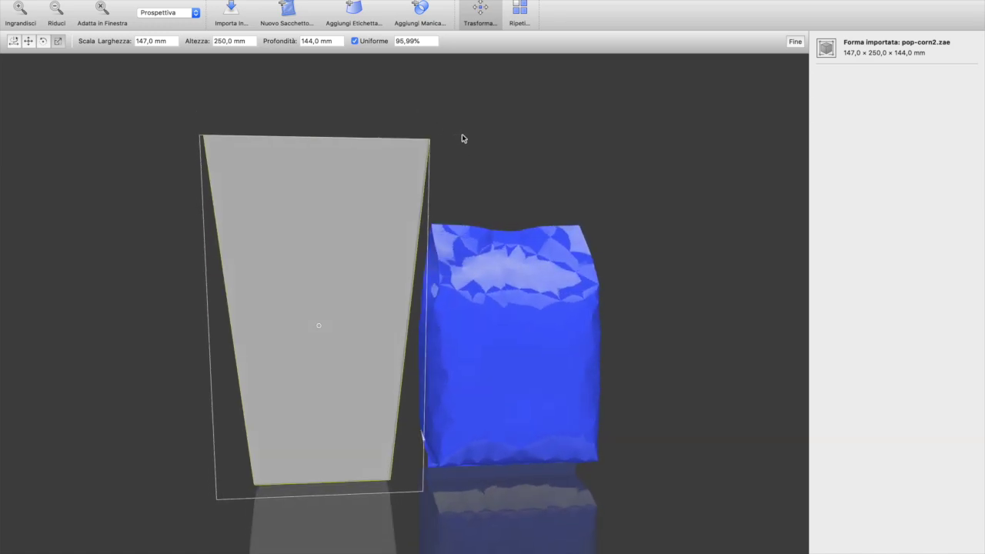
- Compare the gusseted bag's dimensions with those of the scaled popcorn box
left_click(515, 333)
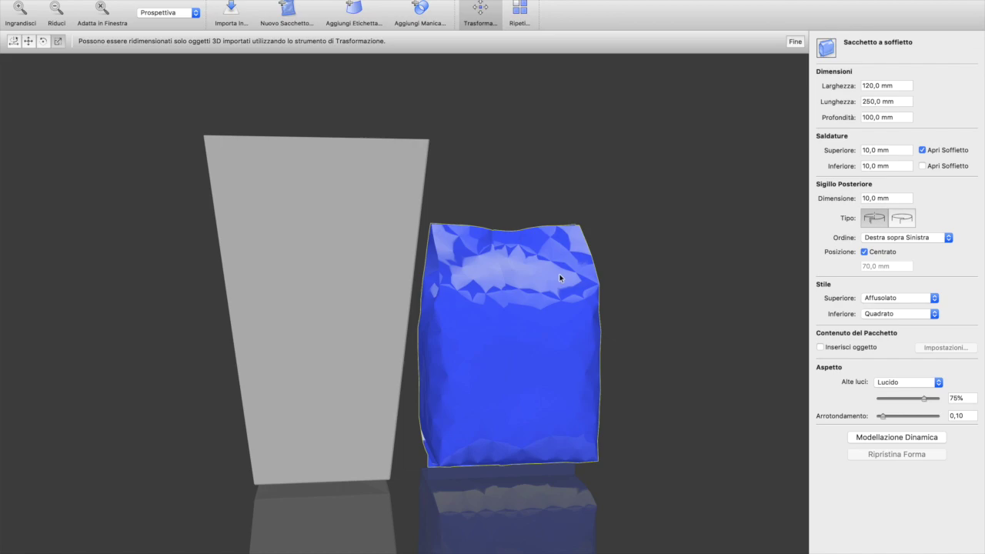
left_click_drag(608, 259, 614, 288)
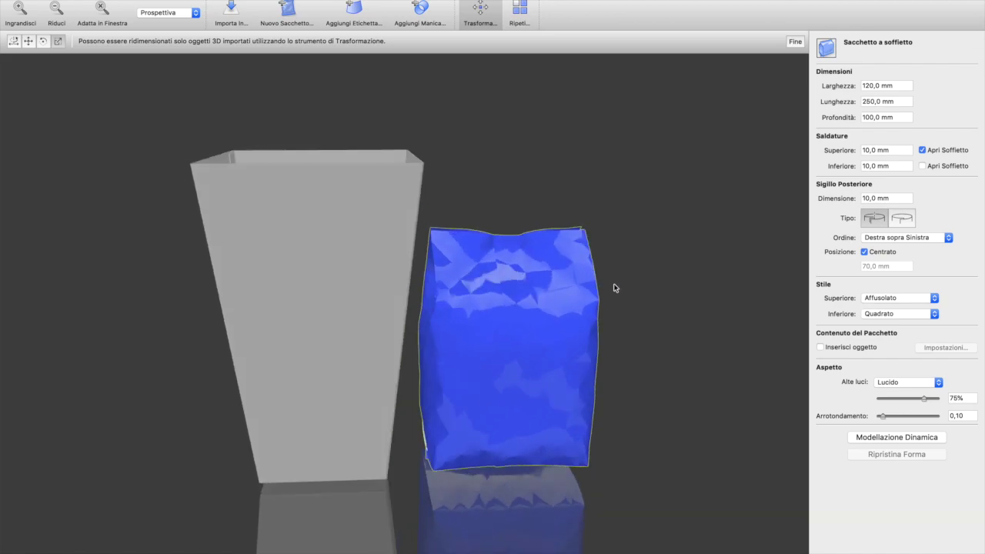
left_click(381, 279)
left_click(489, 284)
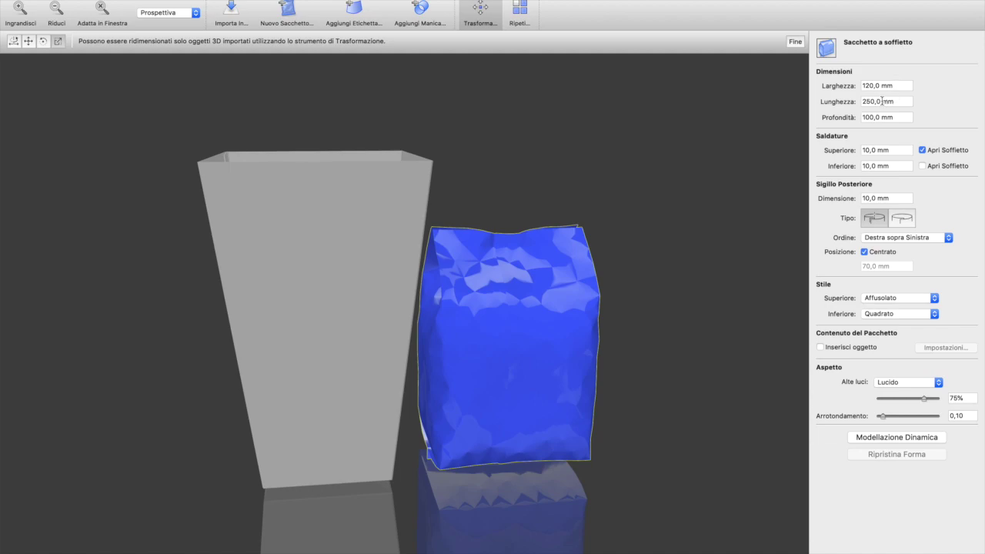
left_click(344, 201)
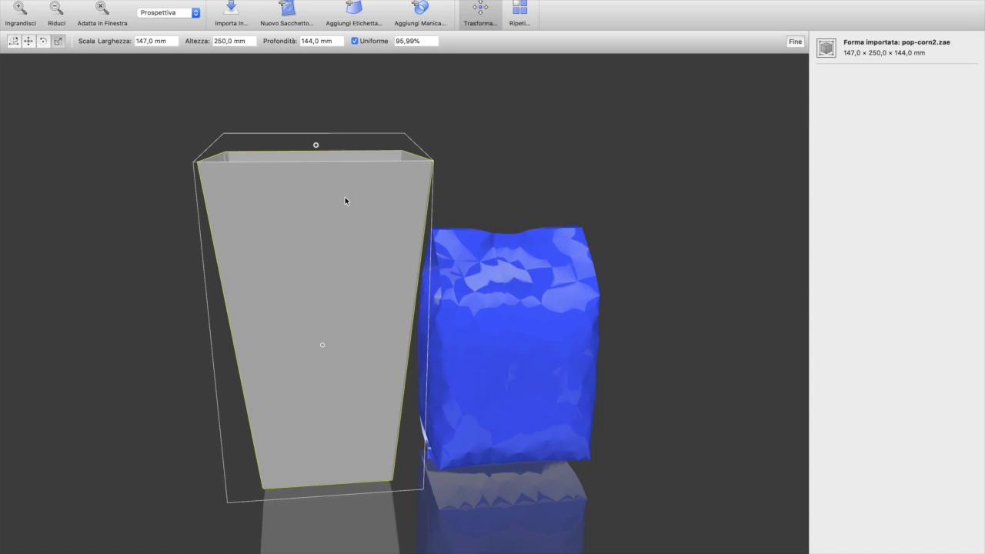
- Inspect the popcorn box and the gusseted bag from several angles and check the dimensions of each
left_click_drag(408, 209, 429, 102)
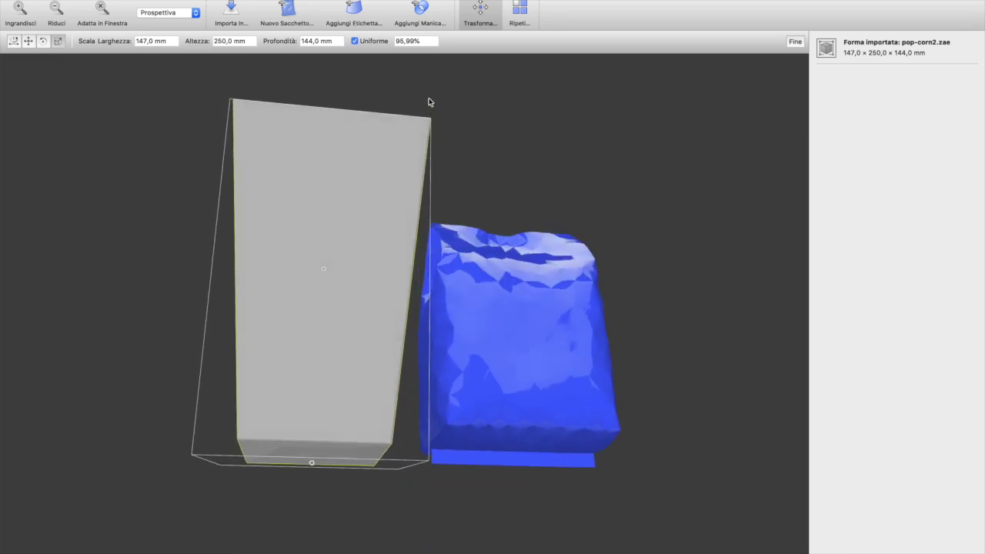
left_click_drag(429, 101, 294, 252)
left_click(439, 320)
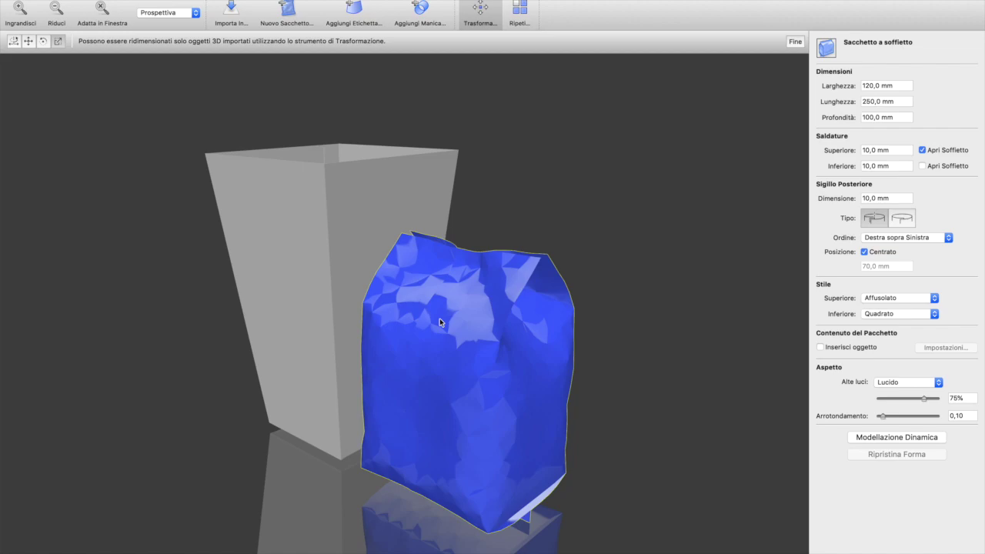
left_click(902, 103)
left_click_drag(902, 102, 847, 109)
mouse_move(628, 147)
left_mouse_down()
mouse_move(717, 119)
mouse_move(699, 143)
mouse_move(715, 116)
mouse_move(691, 127)
mouse_move(729, 103)
mouse_move(674, 146)
mouse_move(684, 149)
mouse_move(668, 121)
mouse_move(623, 143)
left_mouse_up()
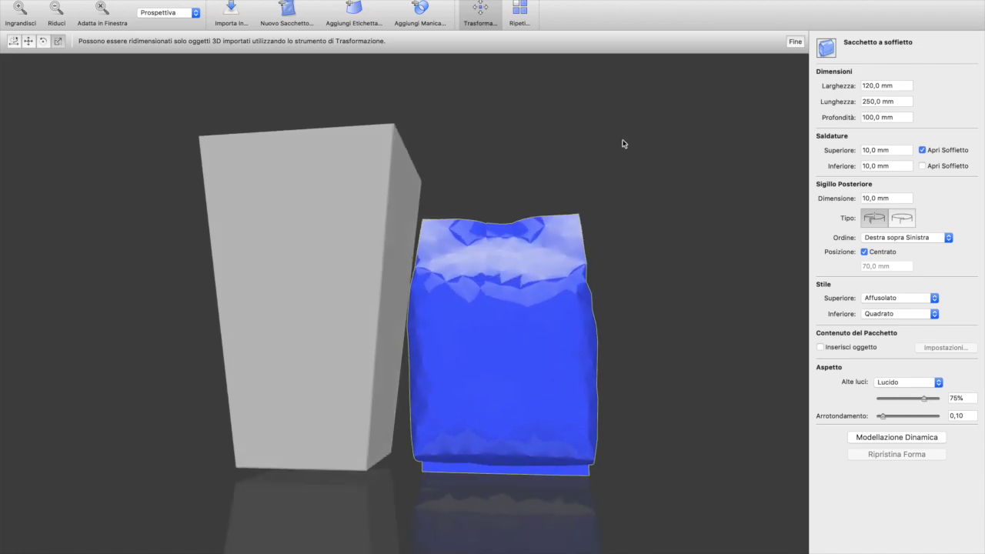
left_click_drag(624, 144, 462, 231)
left_click(248, 246)
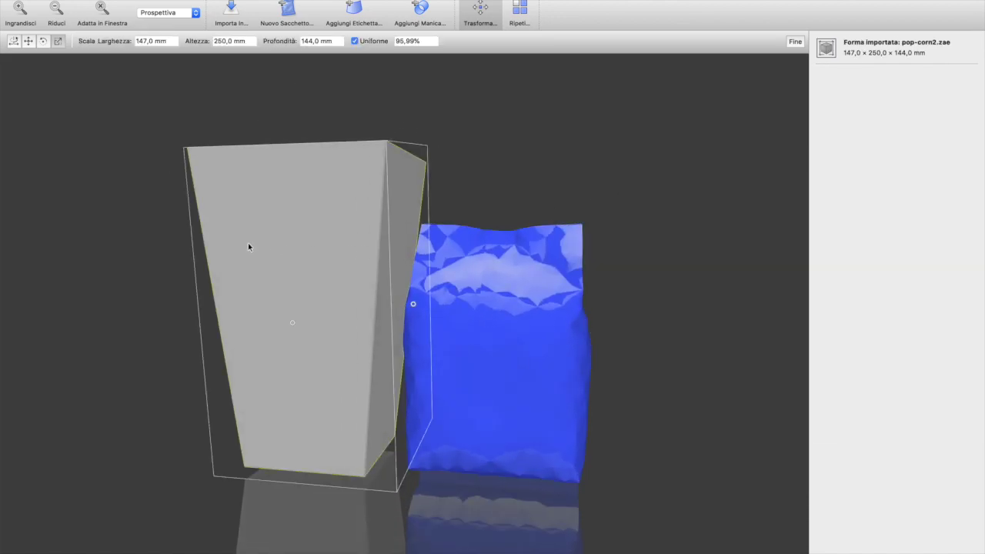
left_click(545, 333)
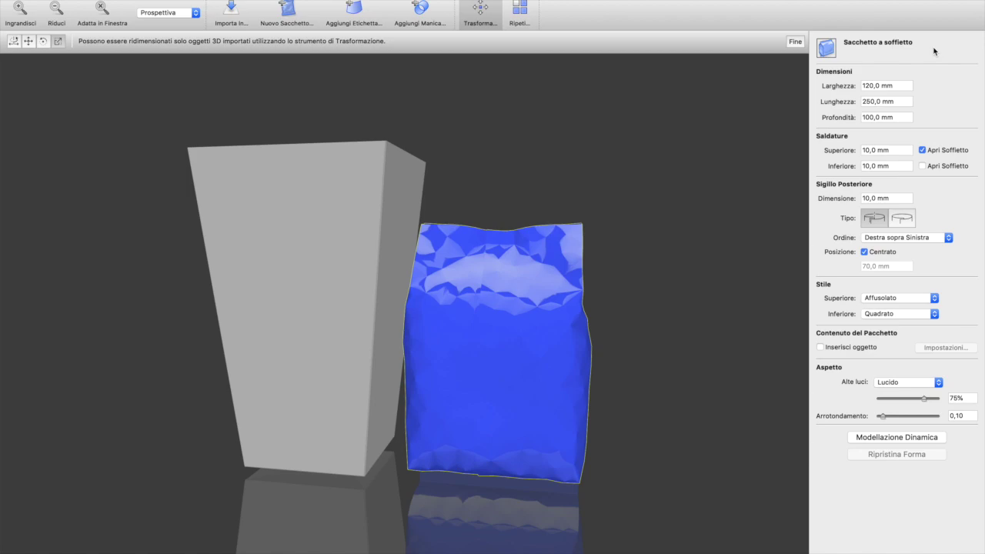
- Start saving the scene under a new name, choosing the esempio assemblaggio bar galliera folder inside 4°anno 2019-2020 / pack-4c on the desktop
left_click(105, 2)
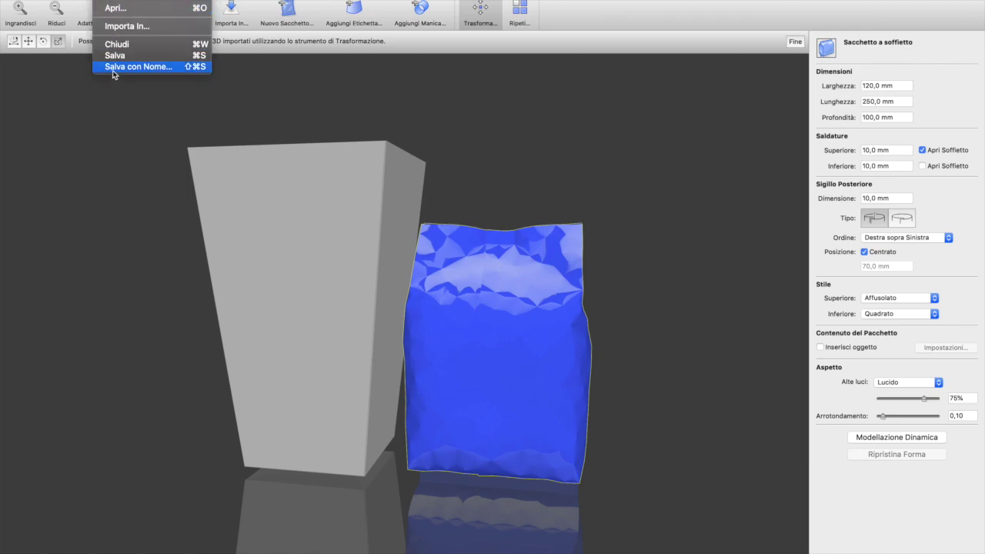
left_click(159, 67)
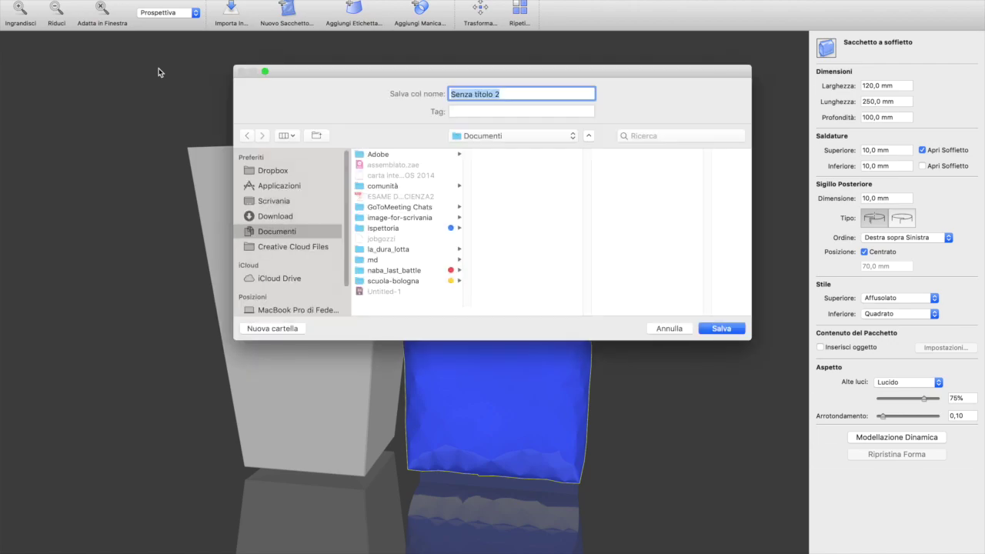
left_click(304, 203)
left_click(305, 235)
left_click(298, 205)
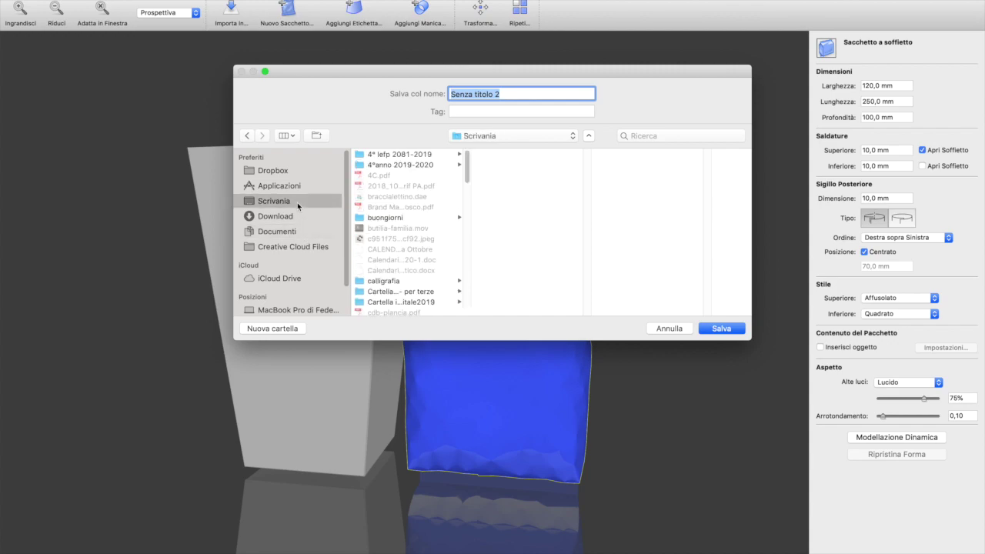
scroll(411, 189, "down", 10)
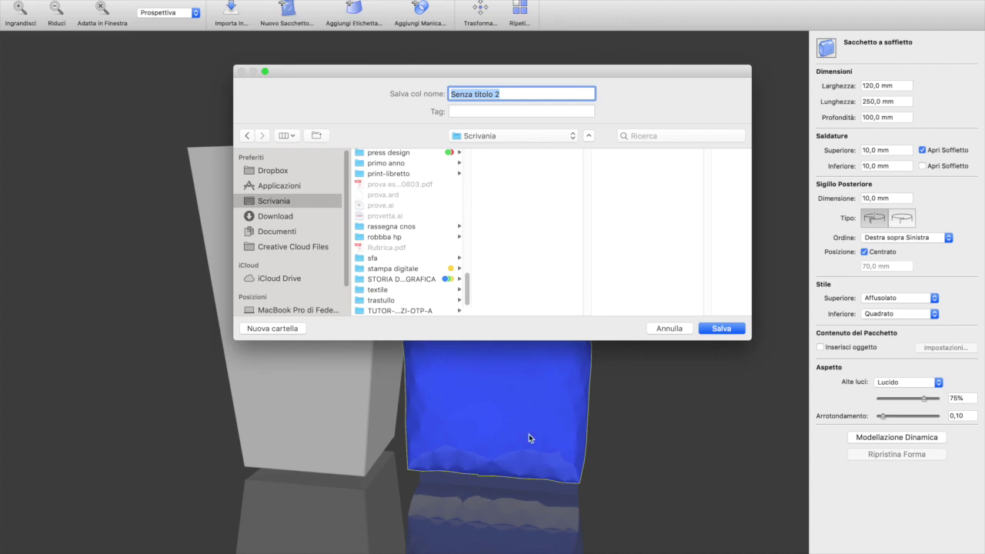
scroll(448, 279, "up", 5)
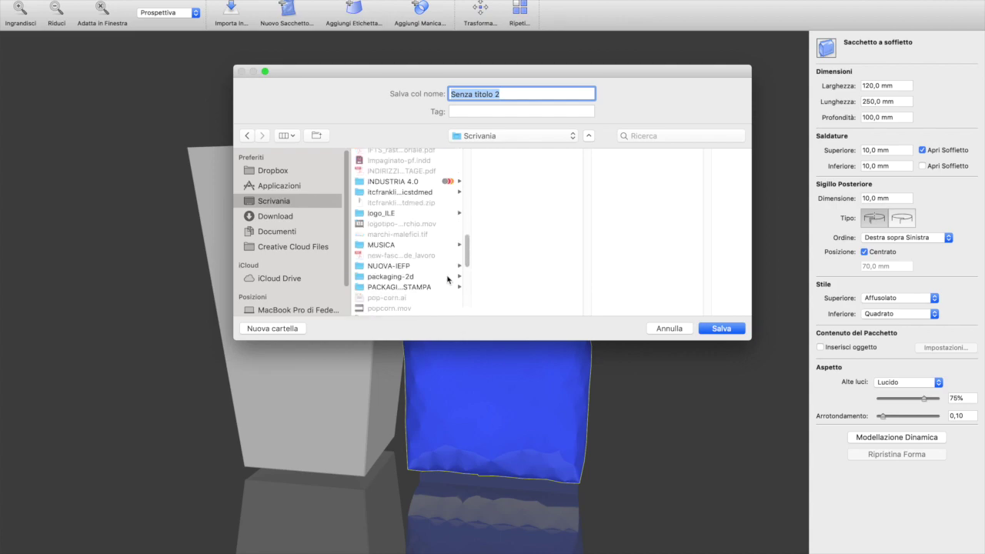
scroll(448, 279, "up", 10)
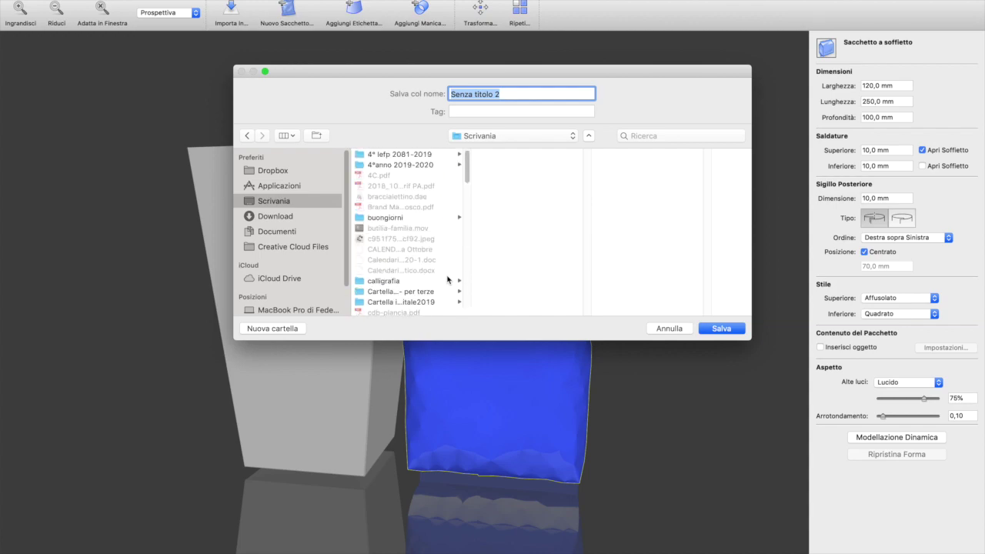
left_click(394, 166)
scroll(534, 260, "down", 1)
scroll(534, 260, "down", 2)
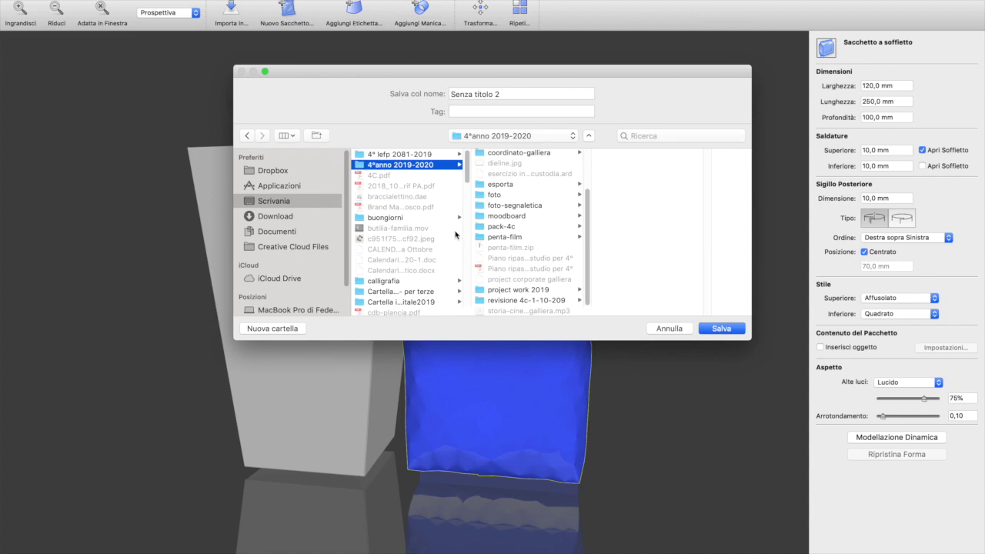
left_click(494, 228)
left_click(649, 197)
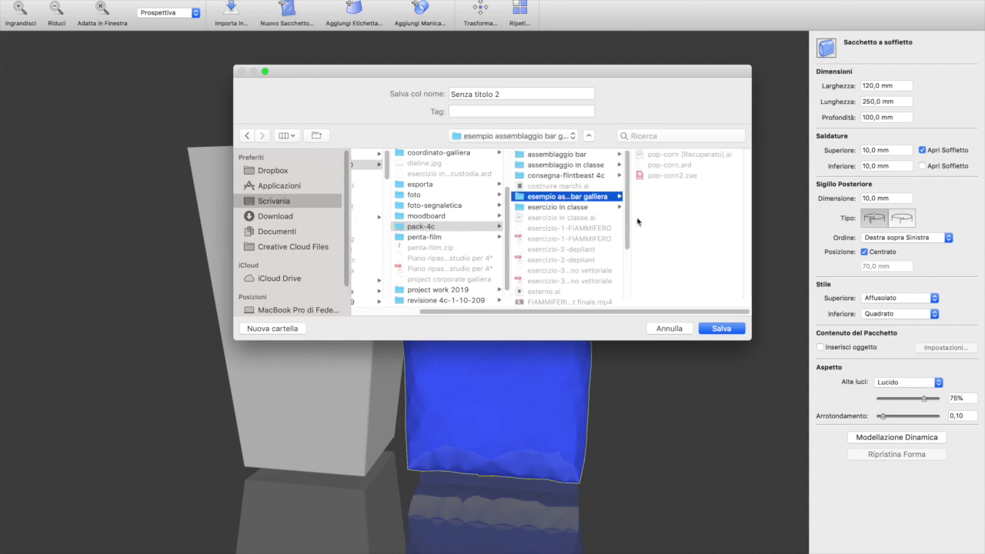
- Name the scene file complessivo galliera and save it
key("Tab")
type("comples")
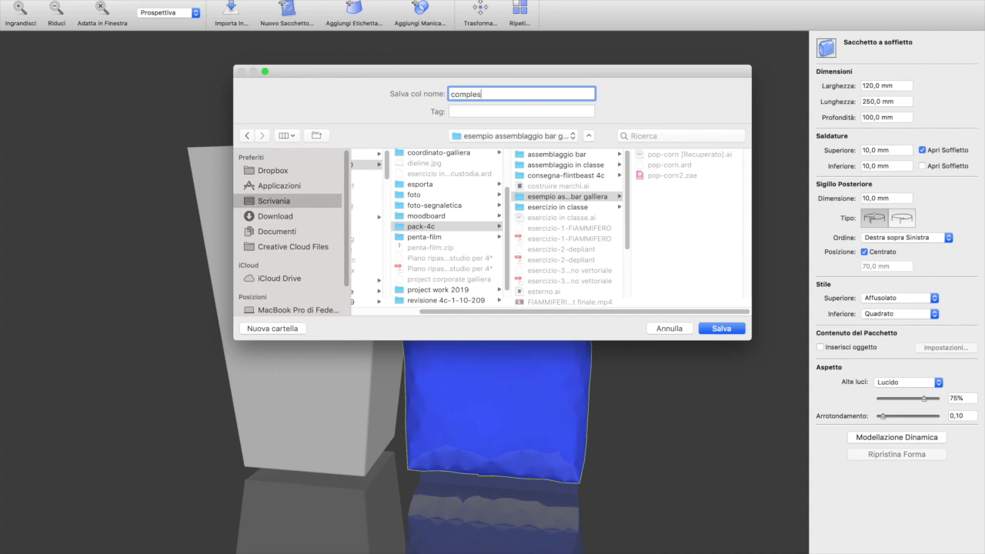
type("sivo galliera")
left_click(724, 329)
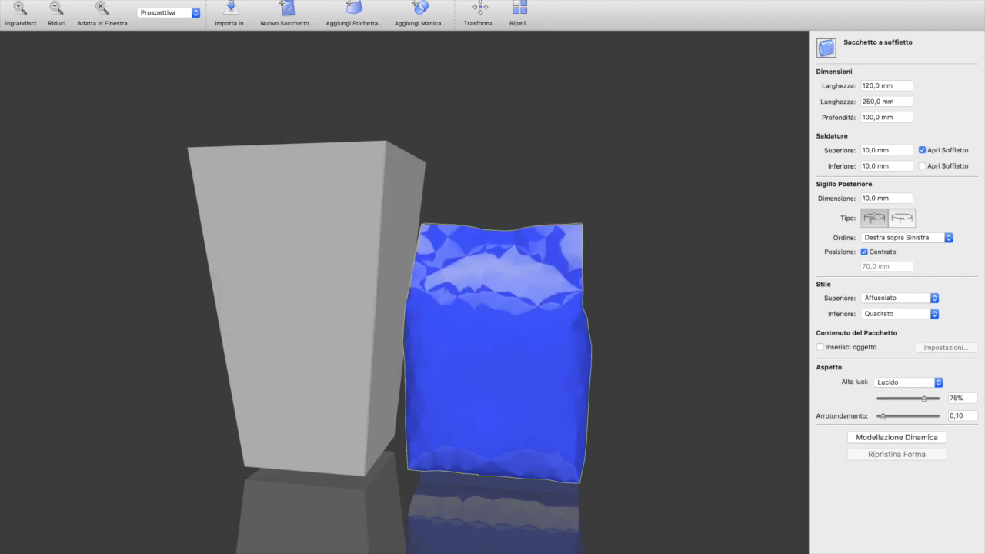
- Switch to Adobe Illustrator and close the Senza titolo-1 document
left_click(820, 551)
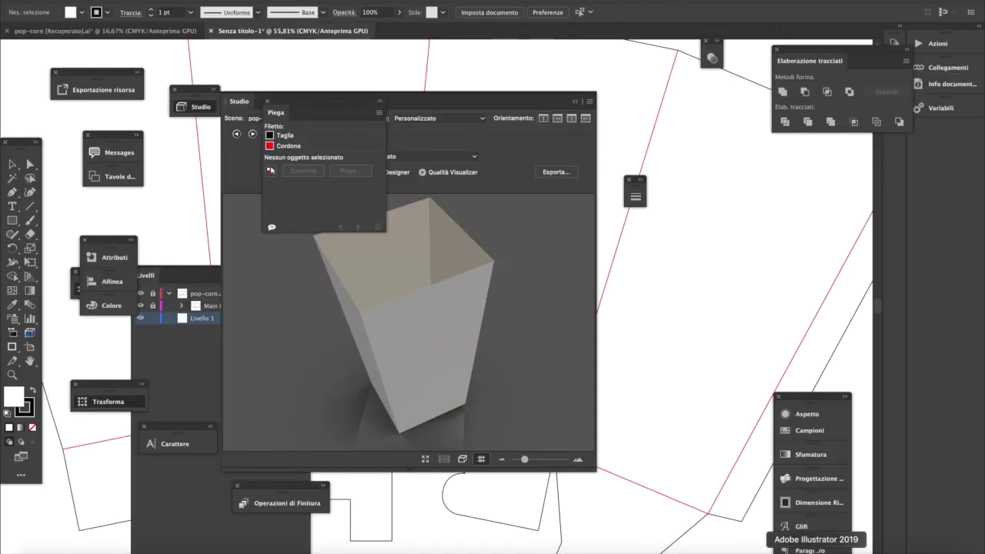
left_click(209, 33)
left_click(497, 311)
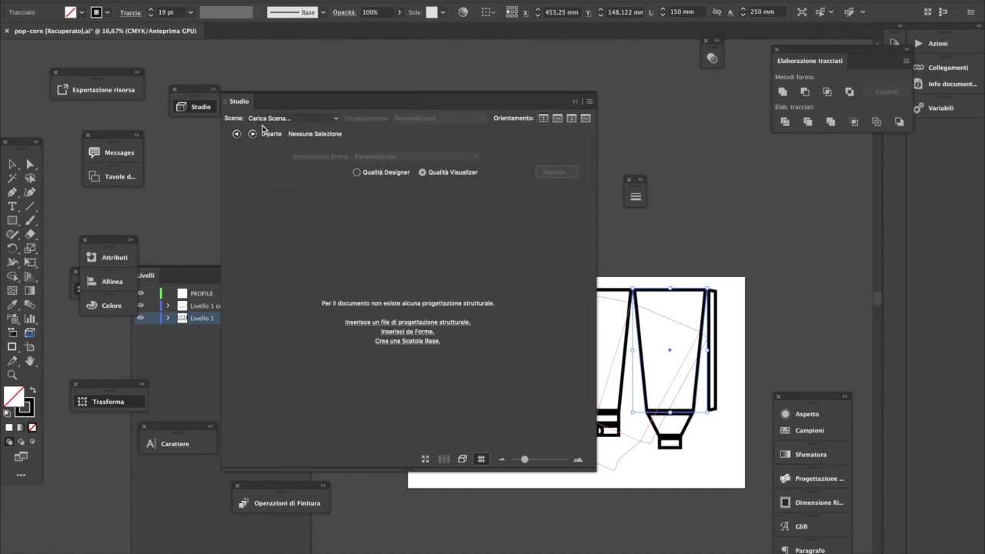
- Load complessivo galliera.zae as the Studio scene and create a new document for the bag part
left_click(269, 118)
left_click(276, 130)
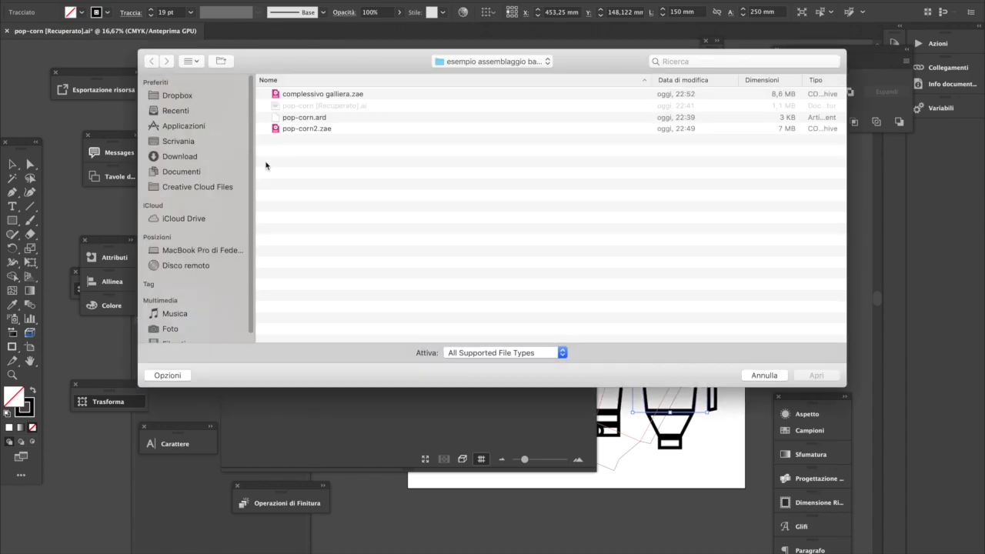
double_click(350, 95)
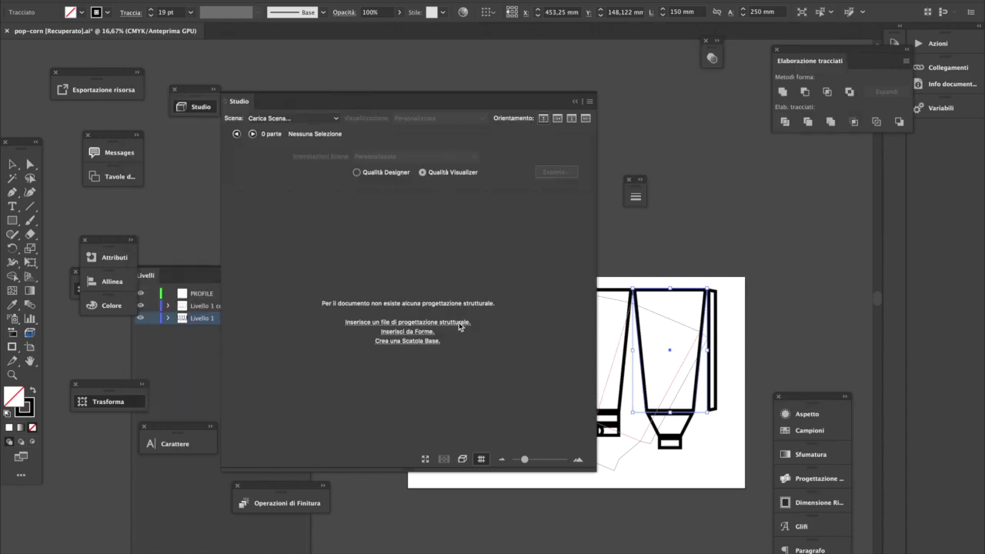
left_click_drag(469, 317, 434, 331)
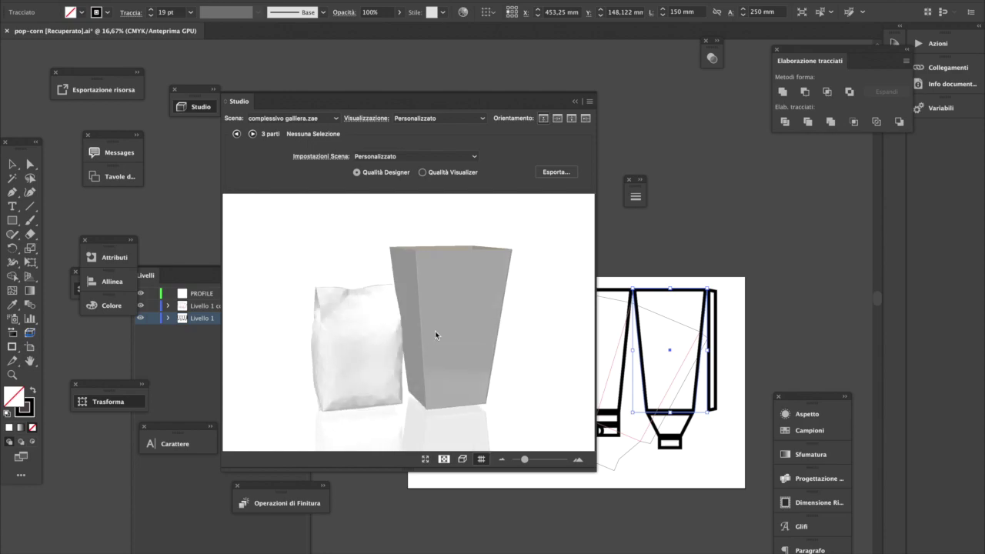
left_click(374, 349)
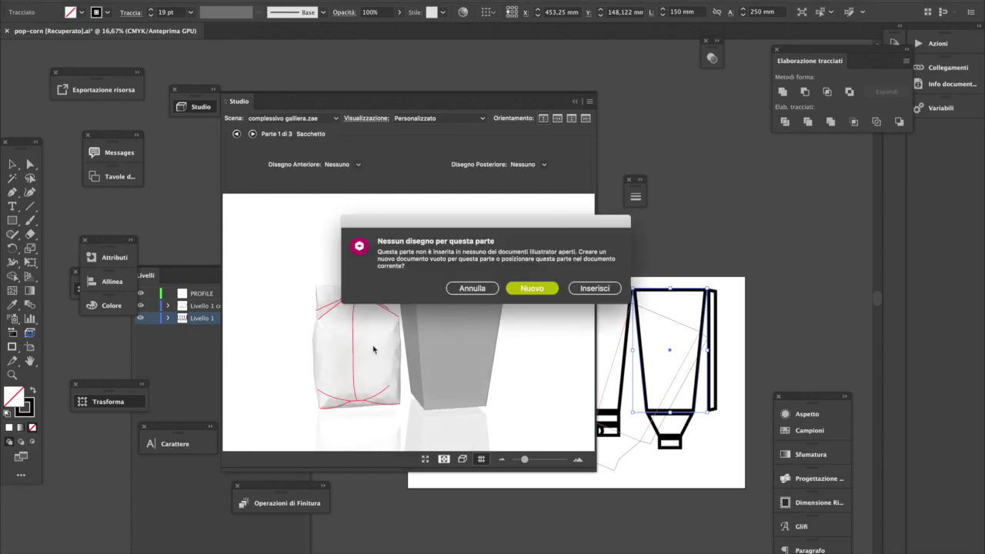
left_click(540, 290)
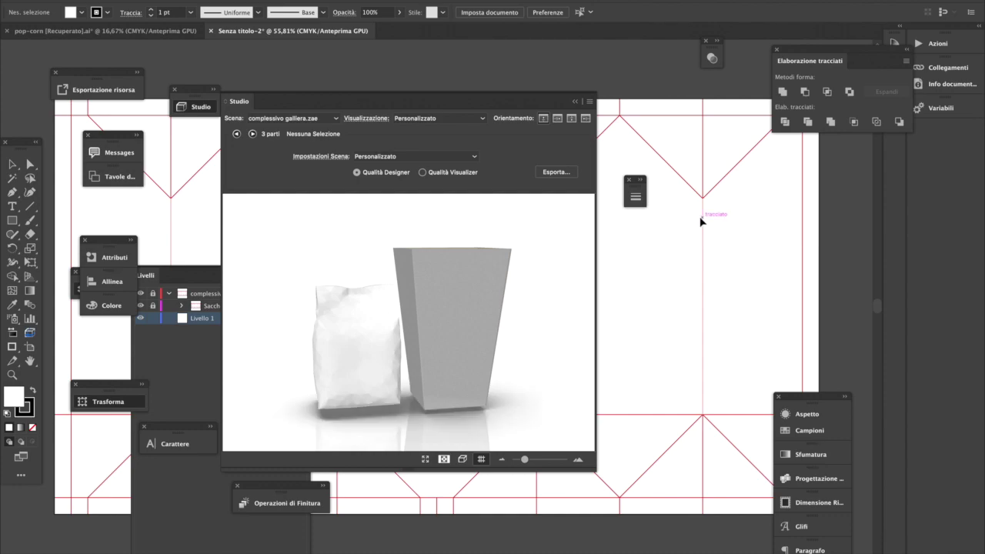
- Draw a trial rectangle about 77 × 250 mm over the bag's dieline, check its size and delete it
left_click(13, 220)
left_click_drag(611, 97, 741, 516)
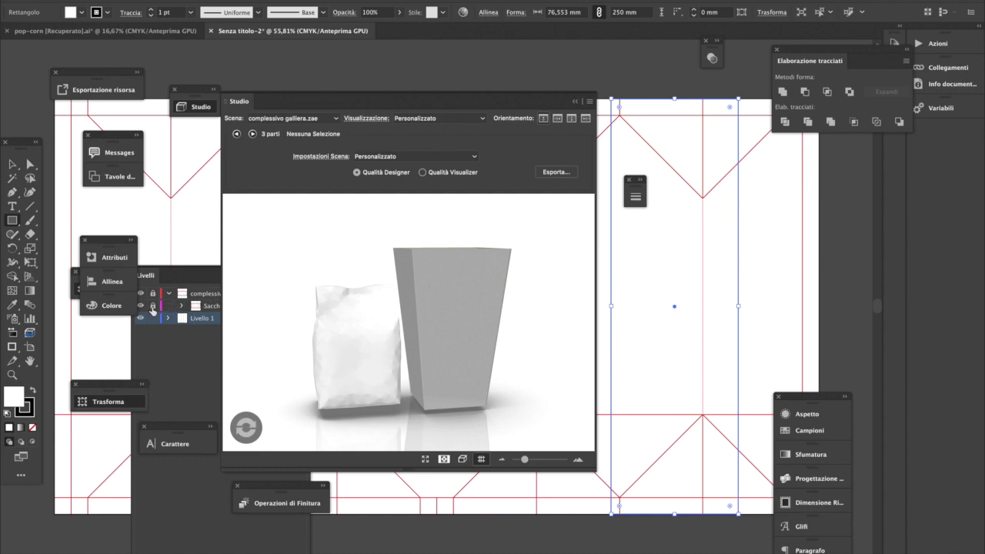
left_click(108, 401)
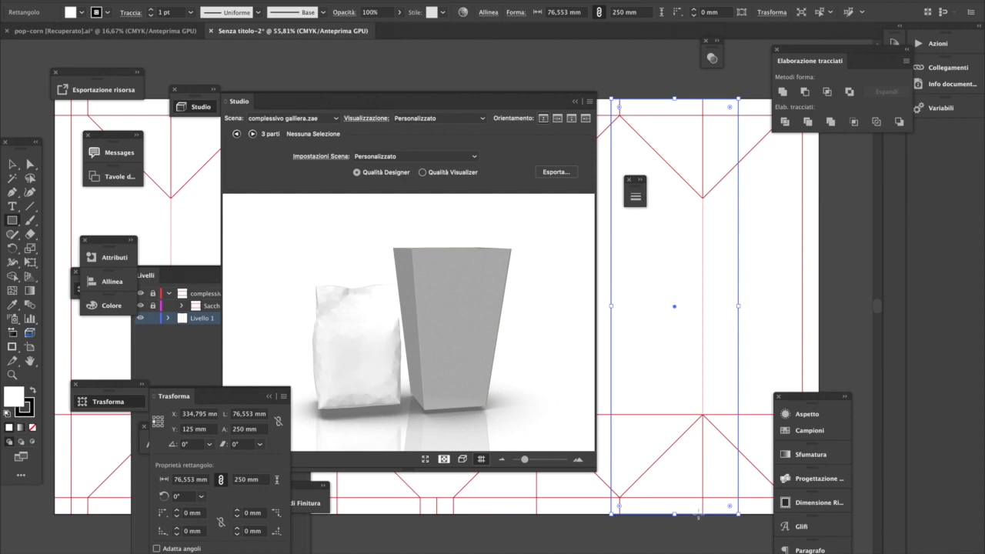
key("v")
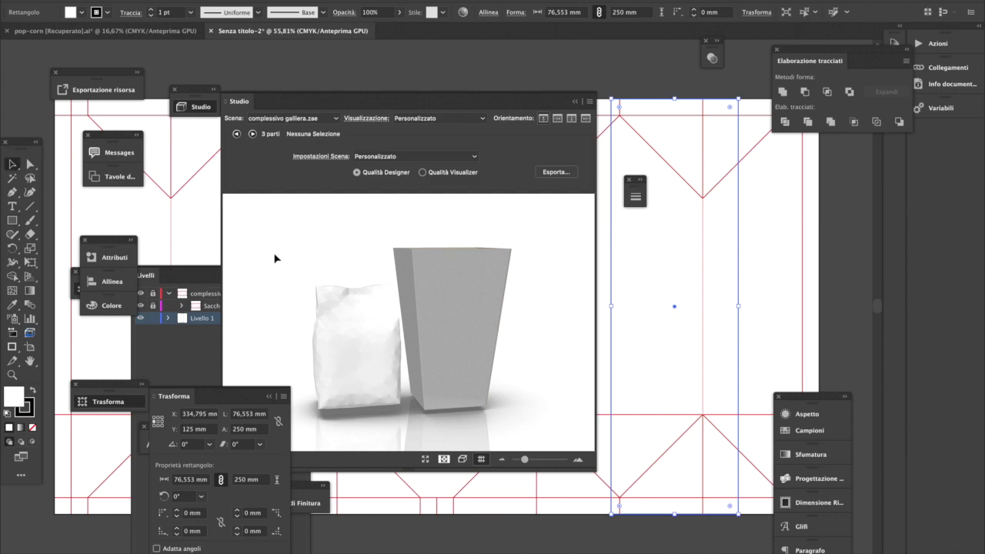
left_click(743, 304)
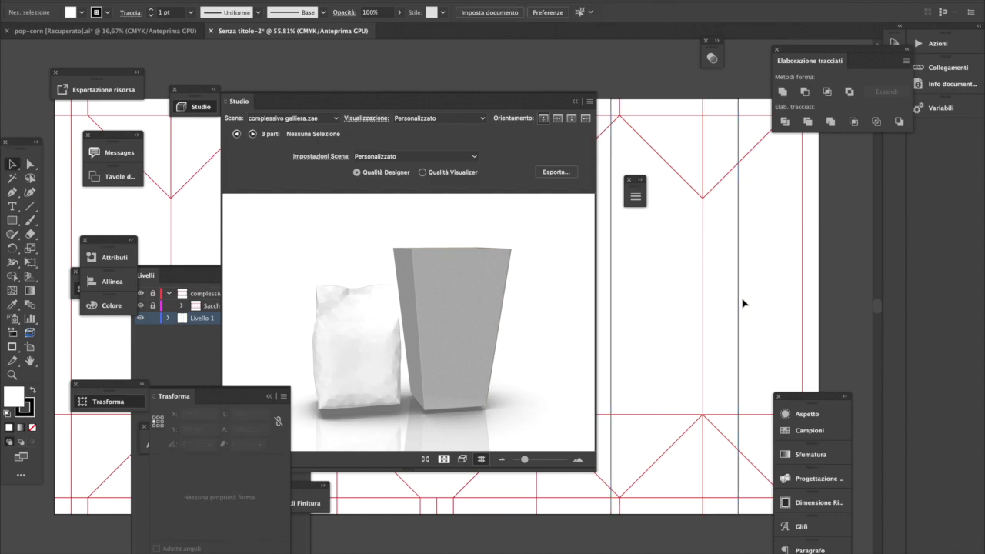
left_click(739, 300)
key("Delete")
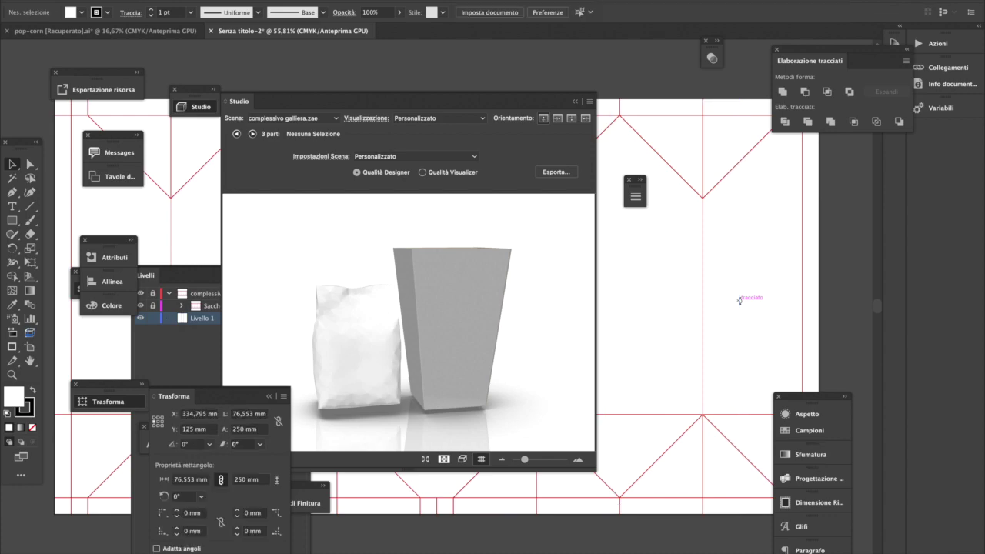
- Select the popcorn box part, switch back to Studio Toolkit and compare the box's dimensions with the gusseted bag's
left_click(481, 295)
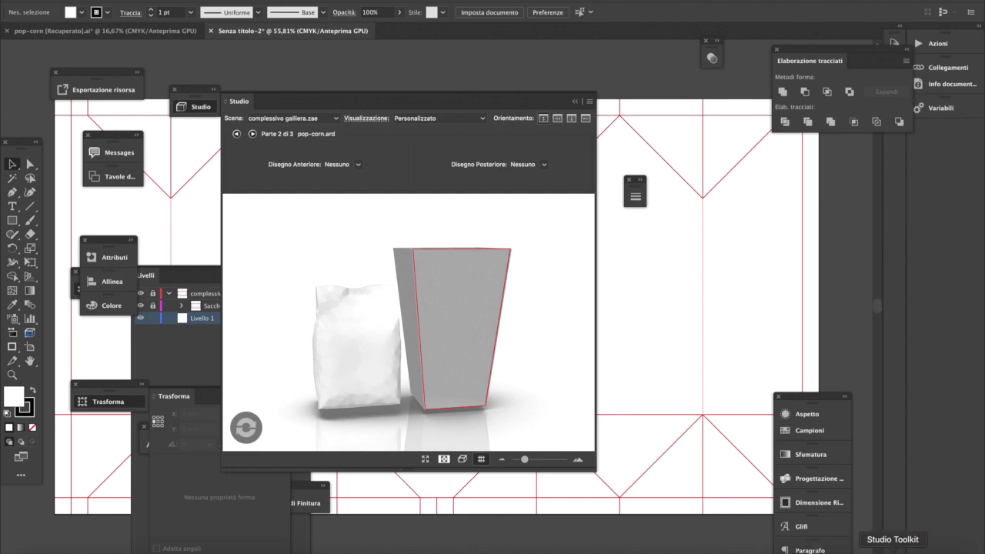
left_click(894, 548)
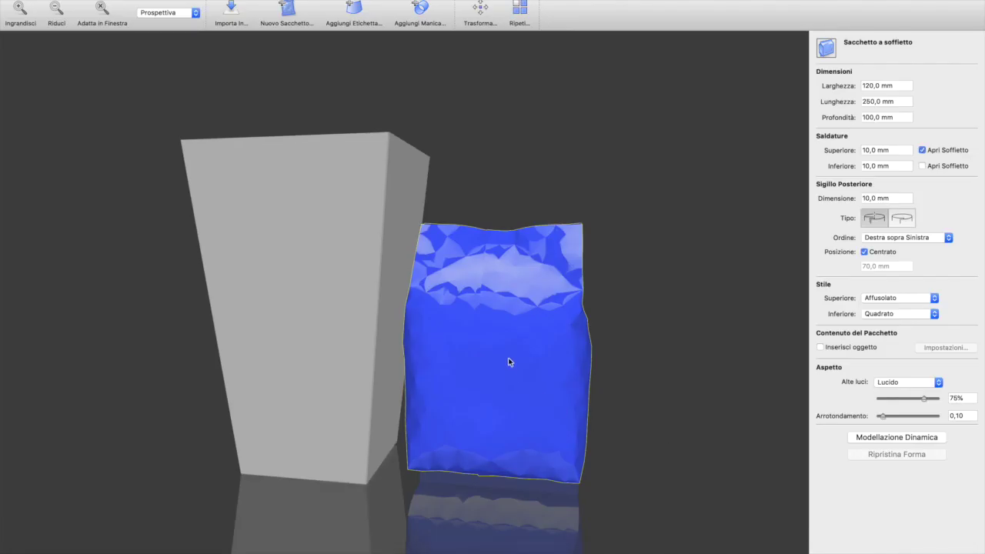
left_click(314, 295)
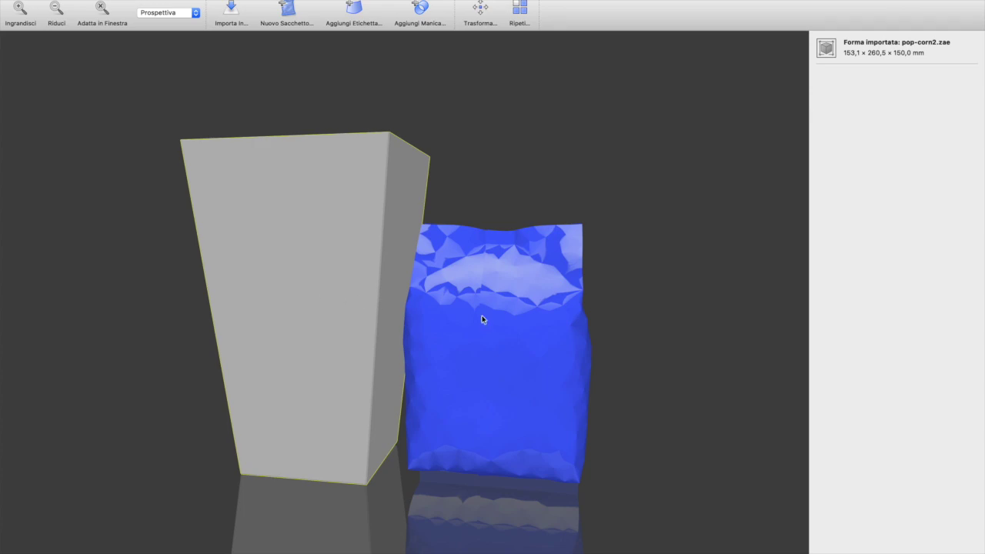
left_click(538, 312)
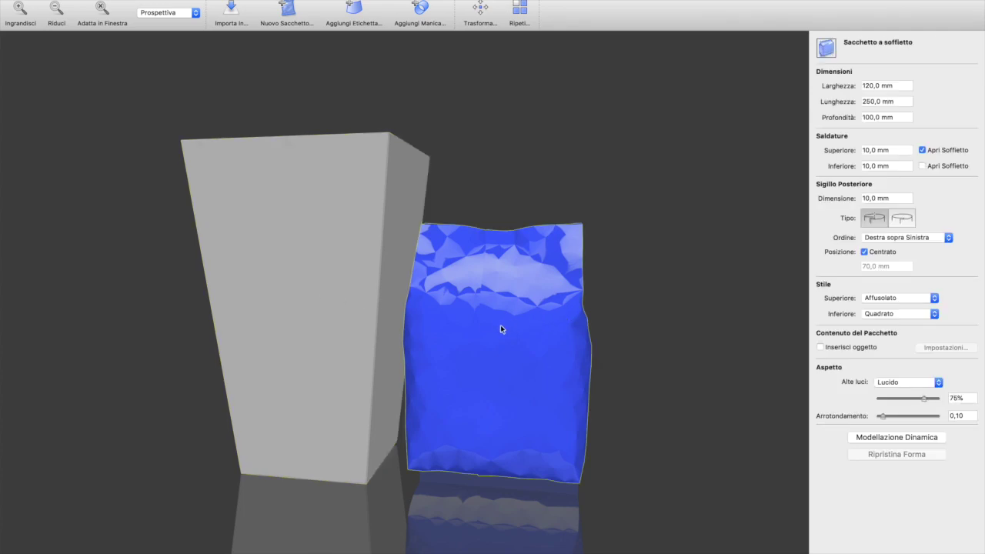
left_click(312, 270)
left_click_drag(409, 310, 638, 331)
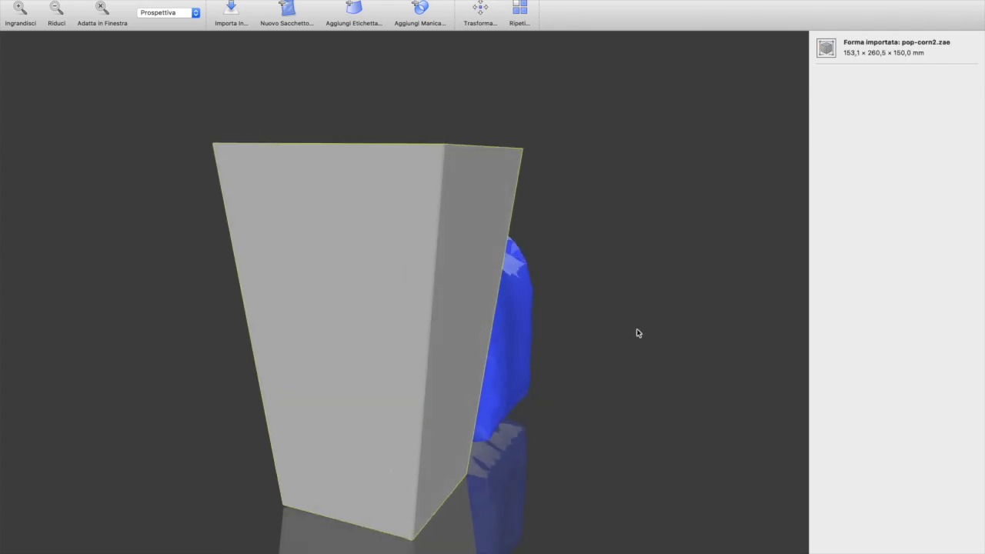
left_click(531, 324)
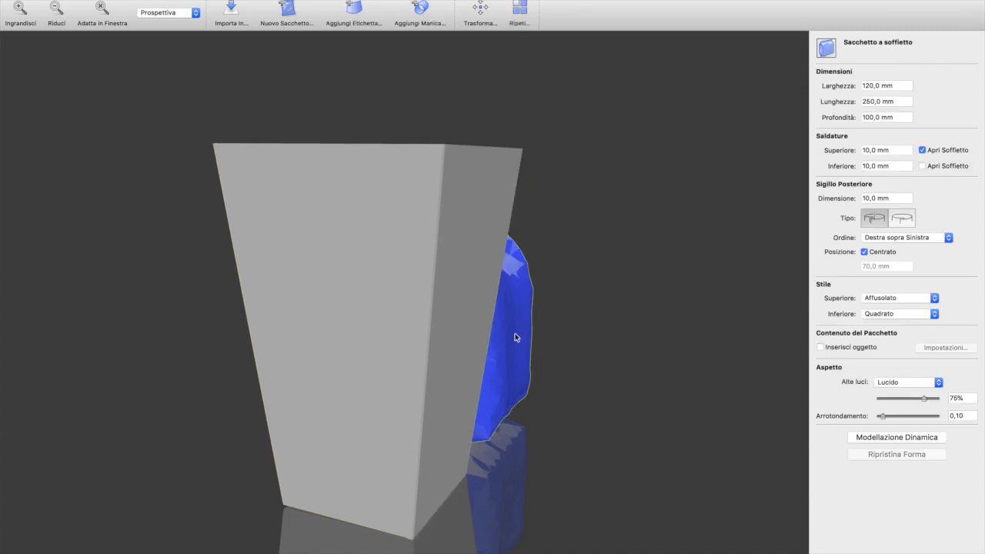
- Select the popcorn box and inspect its scale dimensions with the Transform tool from an angled view
left_click(391, 323)
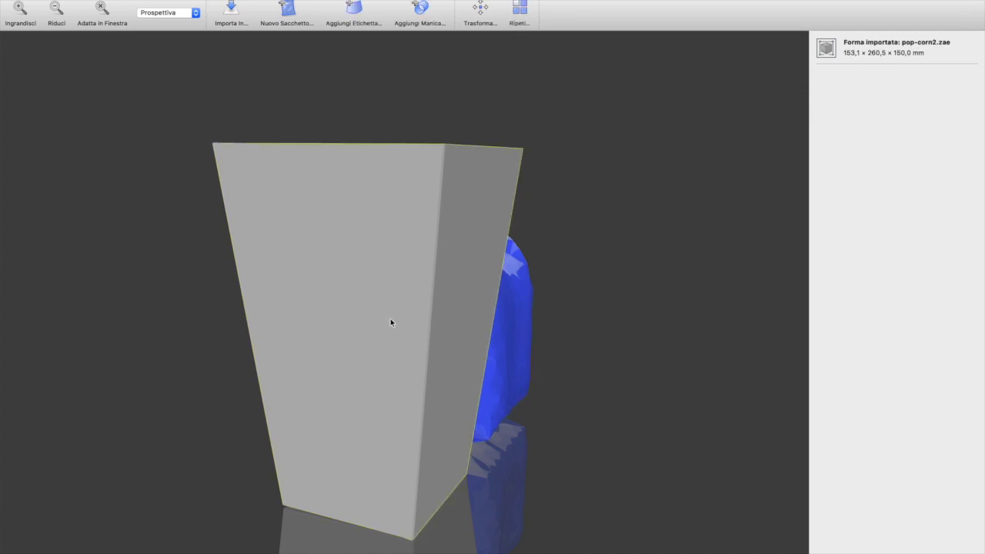
left_click(488, 13)
left_click_drag(558, 201, 305, 224)
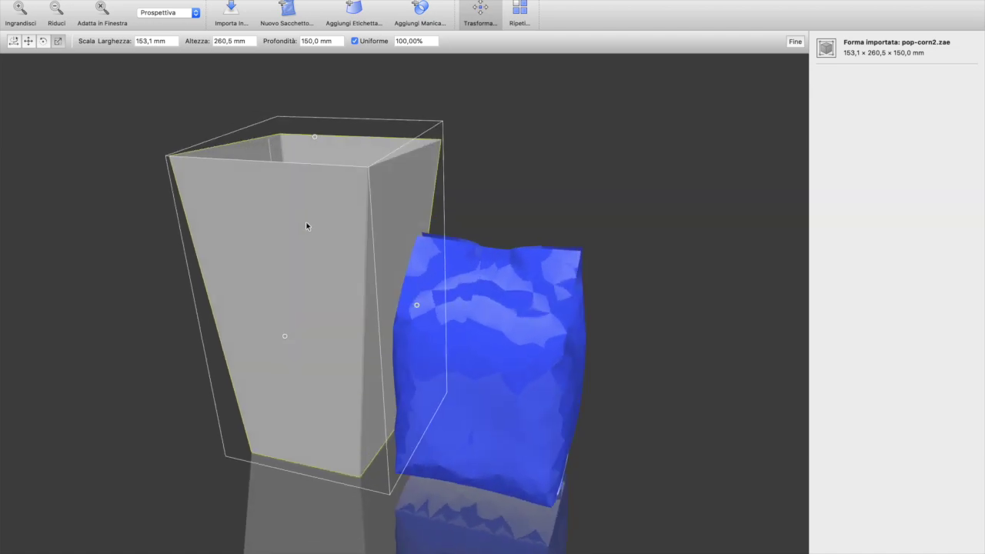
- Set the gusseted bag's length to 300 mm and its width to 150 mm
left_click(538, 298)
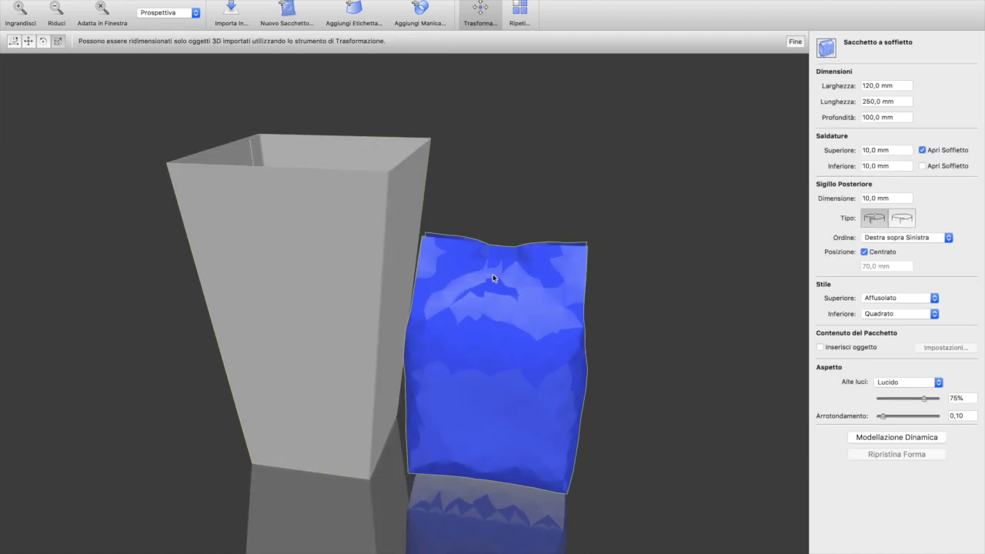
left_click(899, 101)
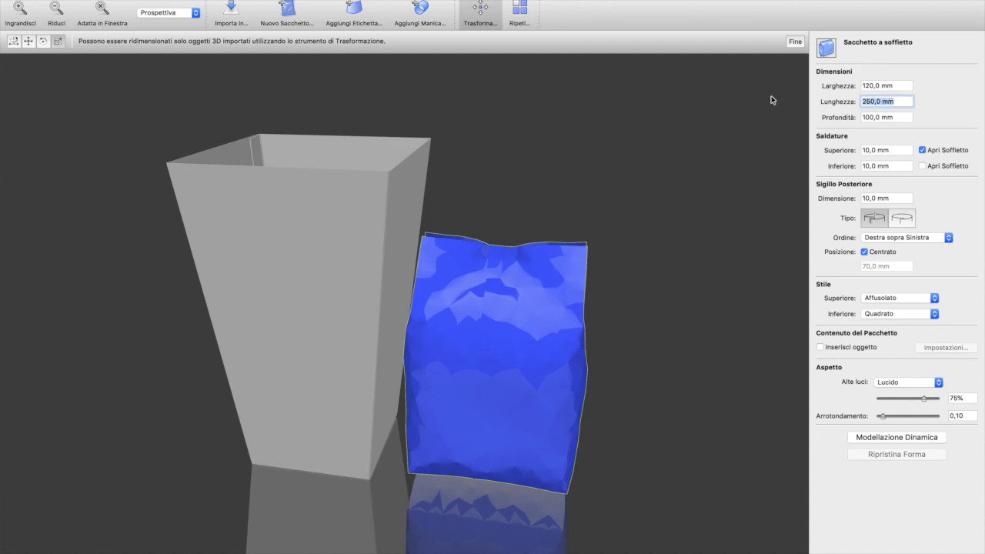
type("300")
key("Return")
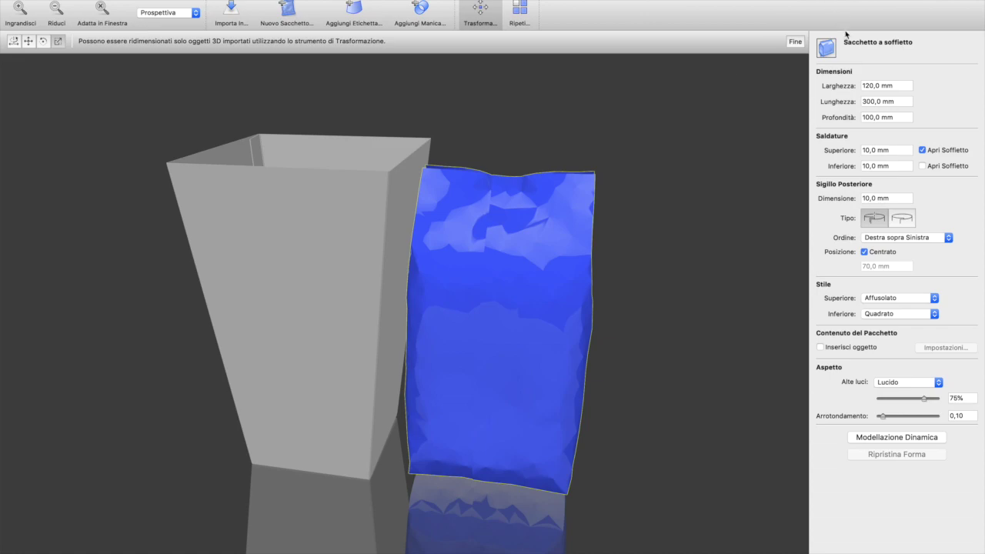
left_click(898, 86)
type("1")
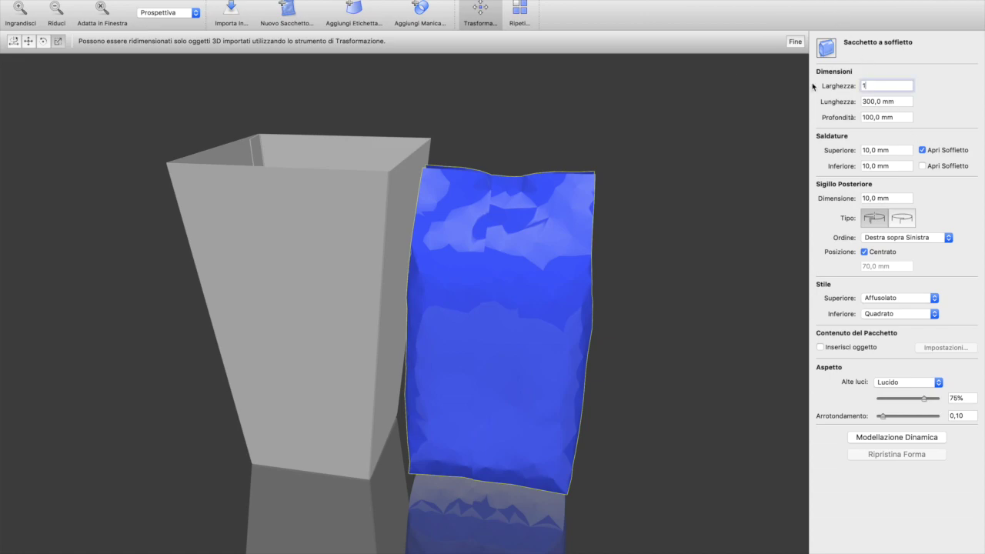
type("50")
key("Return")
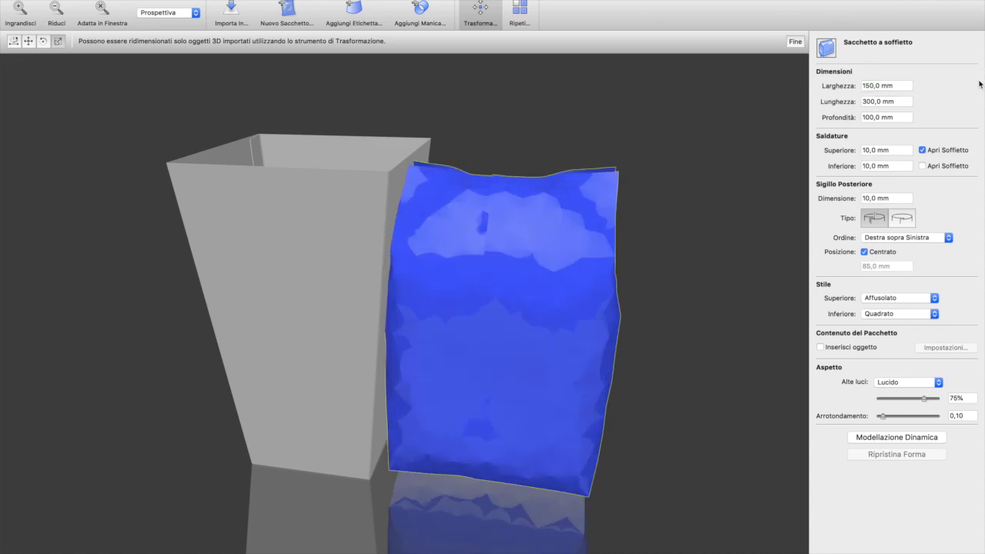
- Move the gusseted bag about 46 mm along the X axis, away from the popcorn box
left_click_drag(523, 306, 715, 264)
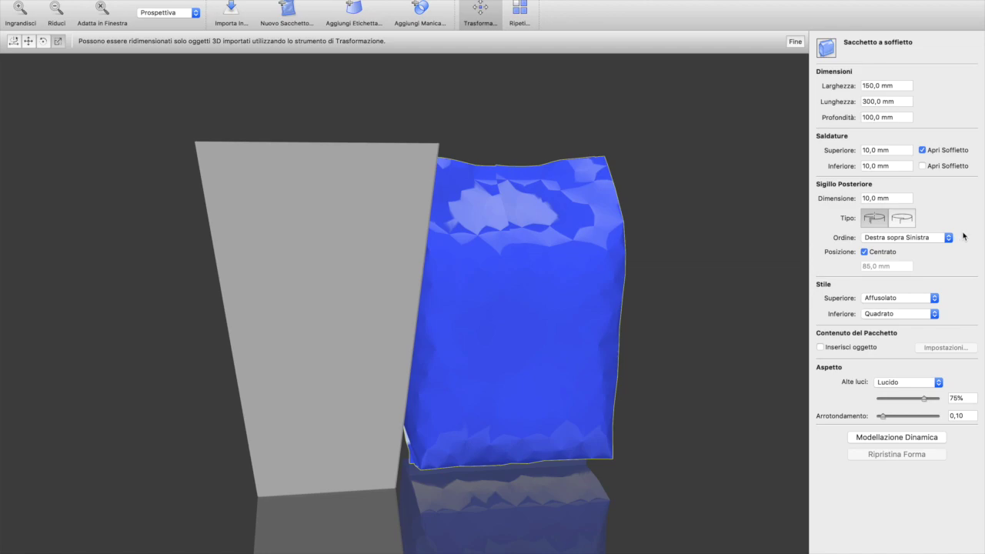
left_click(30, 42)
left_click_drag(527, 336, 402, 351)
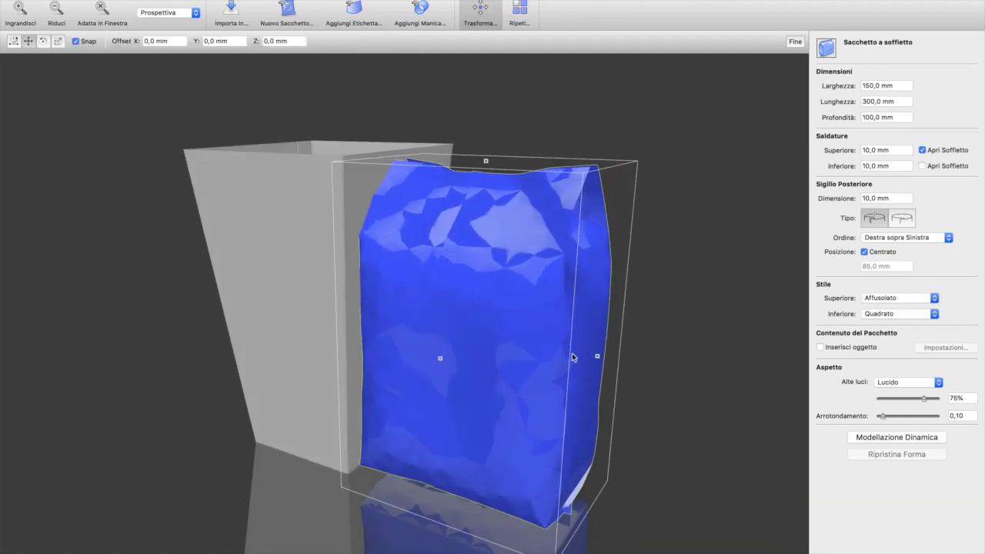
left_click_drag(598, 357, 671, 393)
left_click_drag(428, 433, 543, 372)
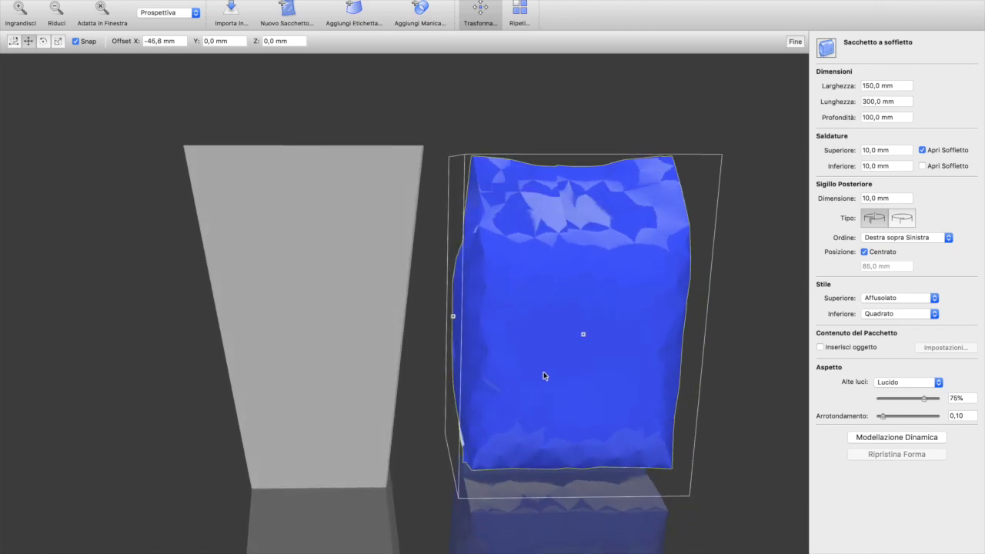
- Rotate the gusseted bag by about -24° around the Y axis and view it from an angle
left_click(44, 41)
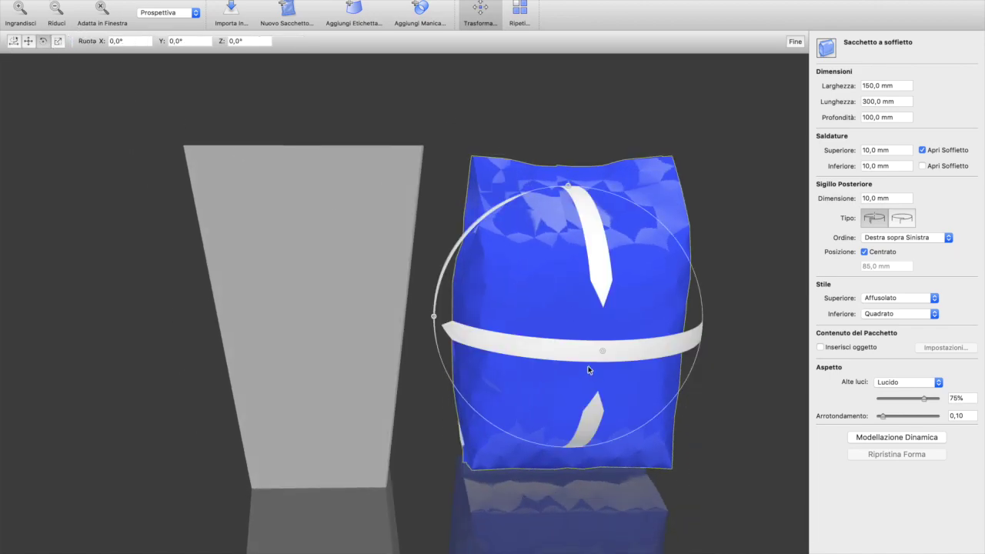
left_click_drag(587, 353, 549, 405)
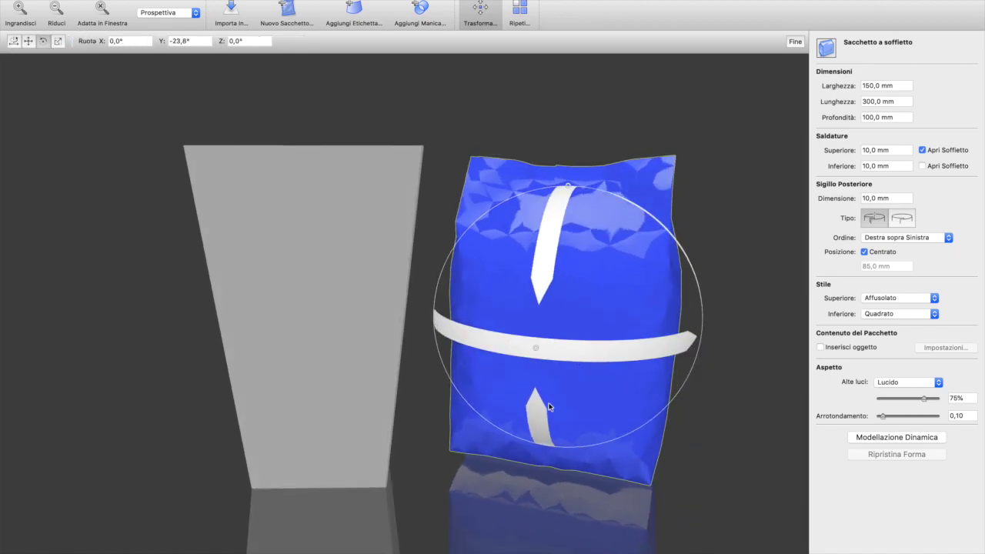
left_click(659, 499)
left_click_drag(680, 436, 603, 449)
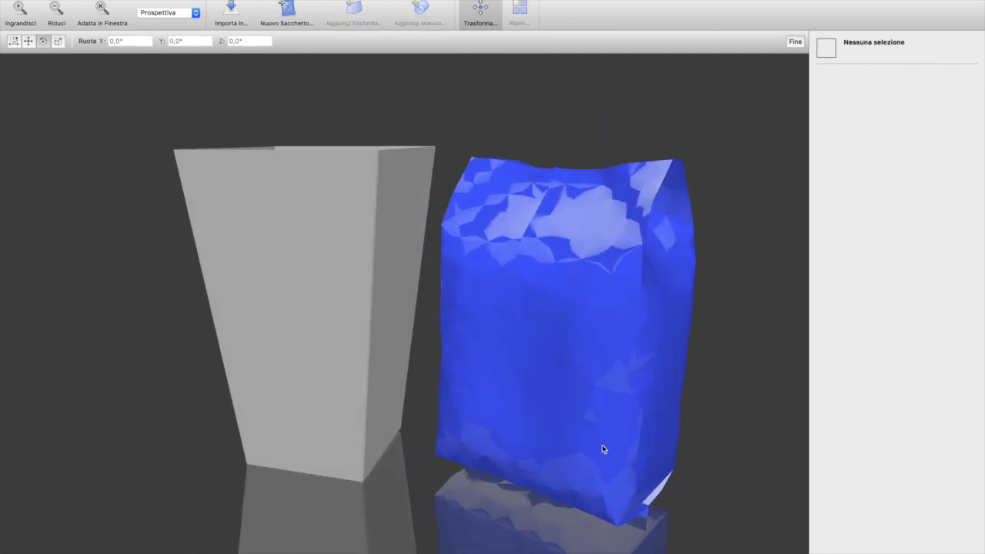
- Set the gusseted bag's highlights to Matte
left_click(587, 456)
left_click(906, 384)
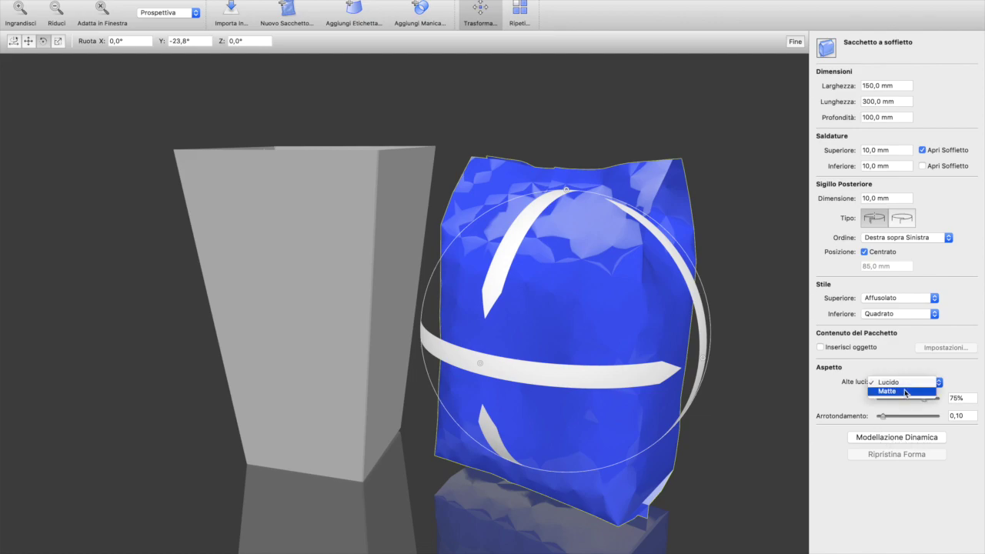
left_click(908, 396)
left_click(743, 428)
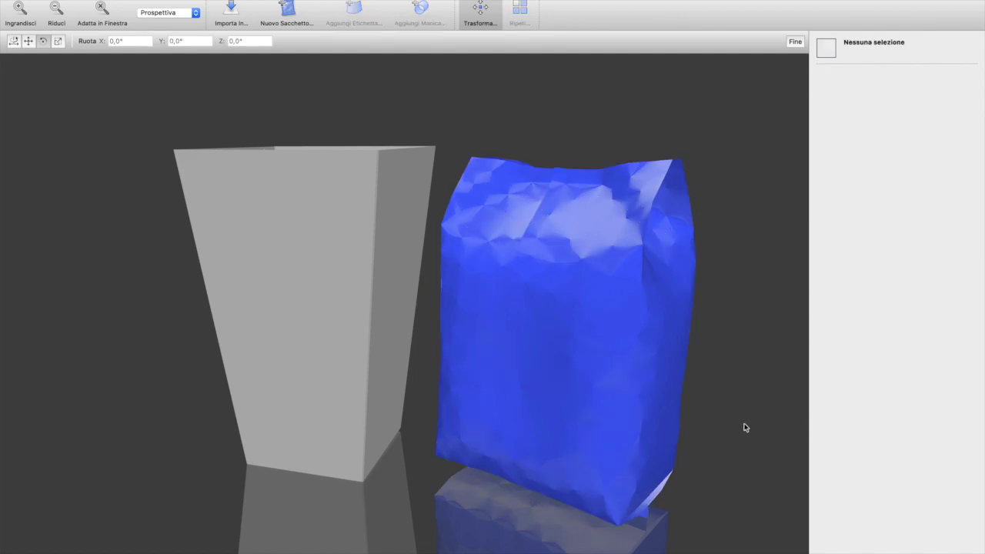
- Start Dynamic Modelling on the gusseted bag and draw two fold lines on its front, one short diagonal and one nearly vertical
left_click(635, 450)
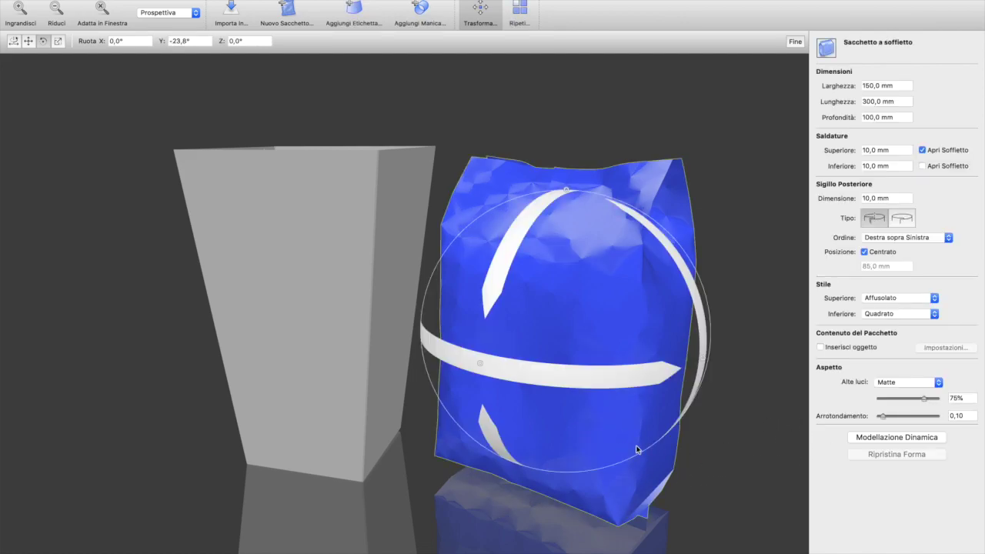
left_click(906, 439)
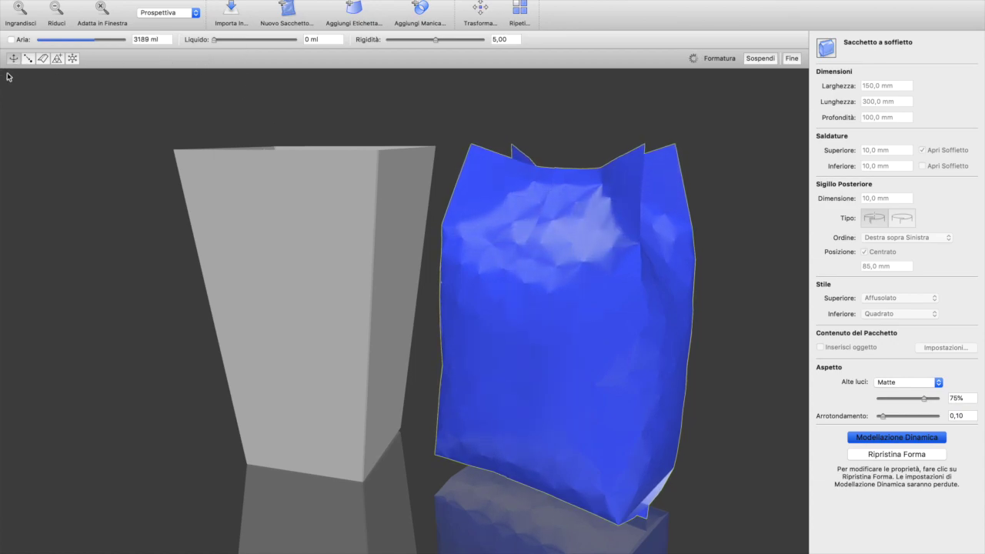
left_click(43, 59)
mouse_move(515, 200)
left_mouse_down()
mouse_move(484, 275)
mouse_move(504, 493)
left_mouse_up()
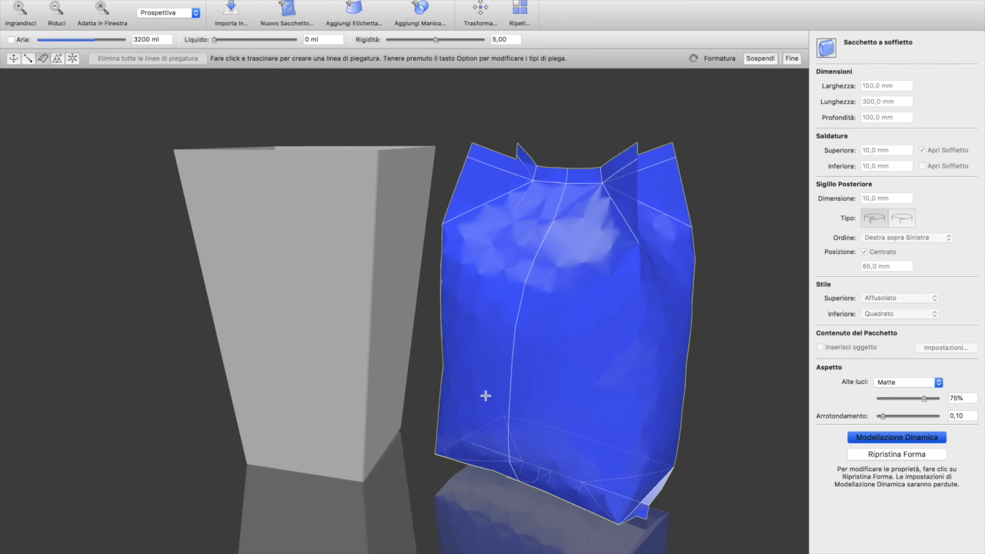
left_click_drag(635, 330, 639, 329)
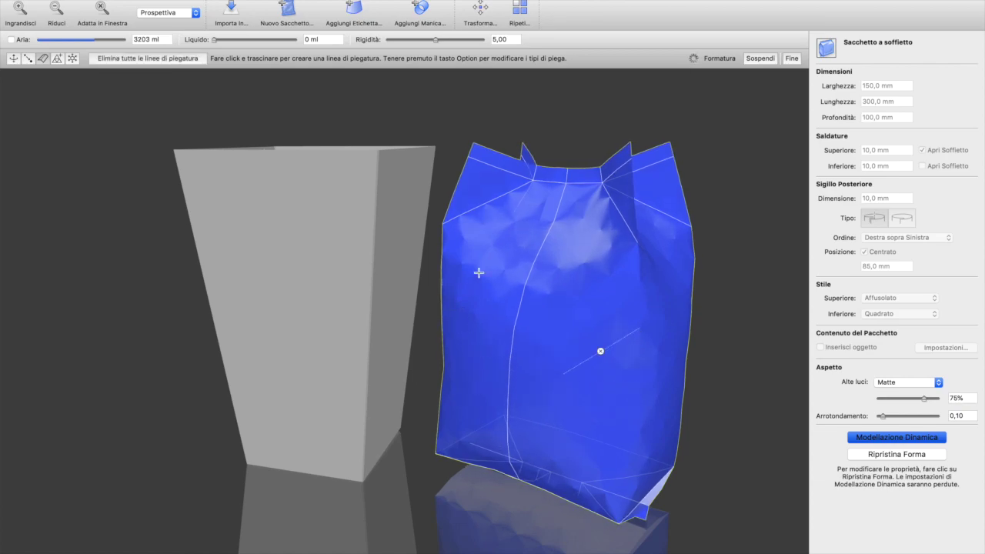
mouse_move(518, 221)
left_mouse_down()
mouse_move(491, 279)
mouse_move(478, 357)
left_mouse_up()
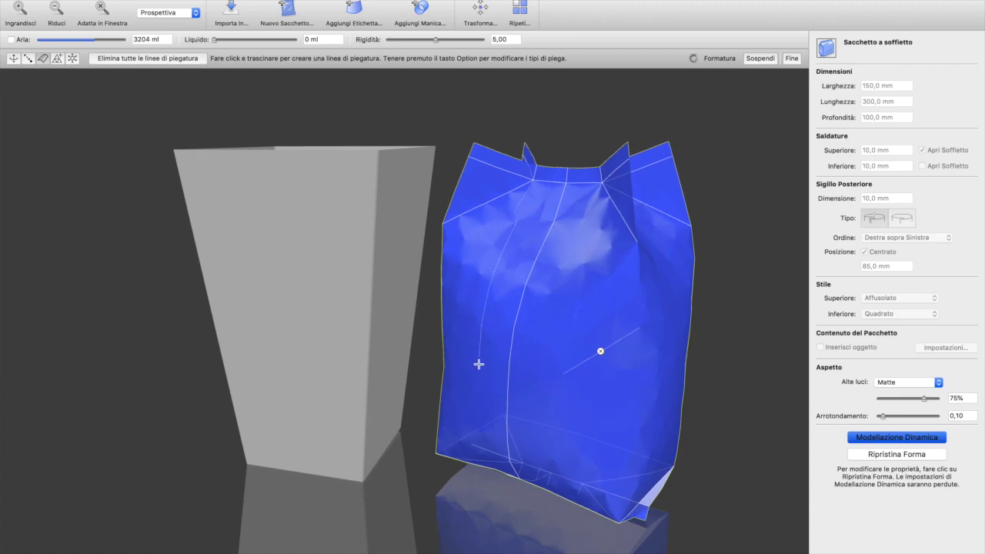
left_click_drag(497, 289, 477, 361)
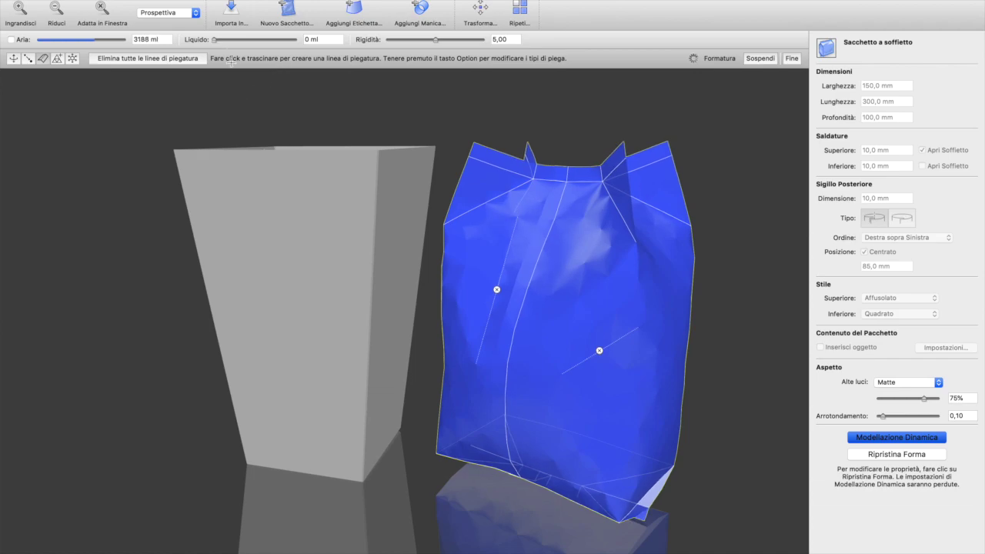
- Set the bag's air to about 3349 ml and its liquid to about 1182 ml, and finish Dynamic Modelling
left_click_drag(83, 41, 104, 44)
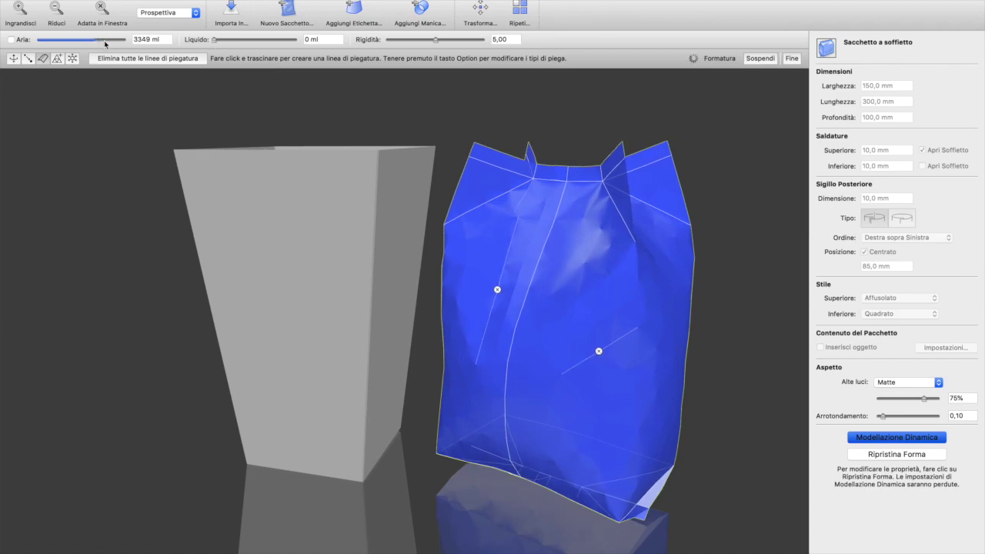
left_click_drag(218, 40, 235, 43)
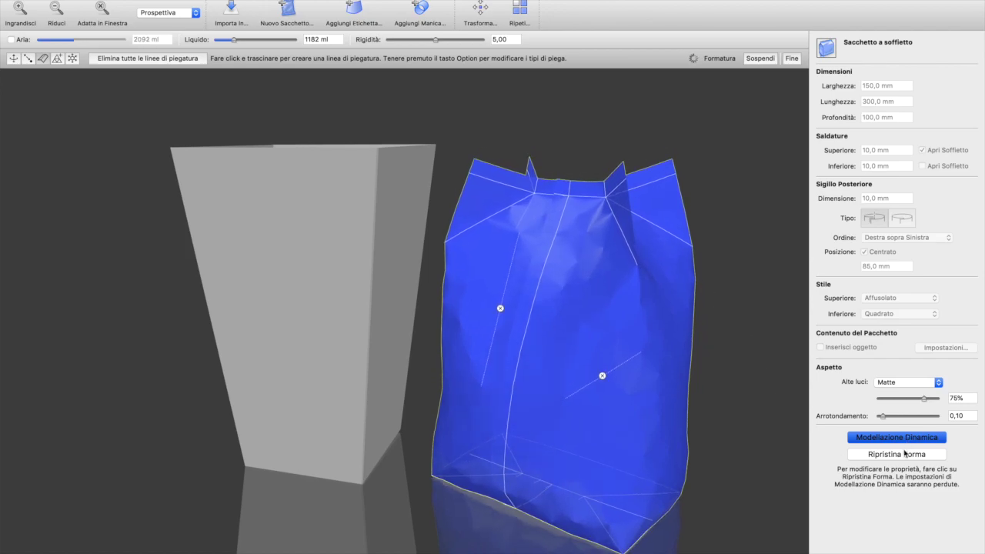
left_click(800, 61)
left_click_drag(594, 353, 603, 419)
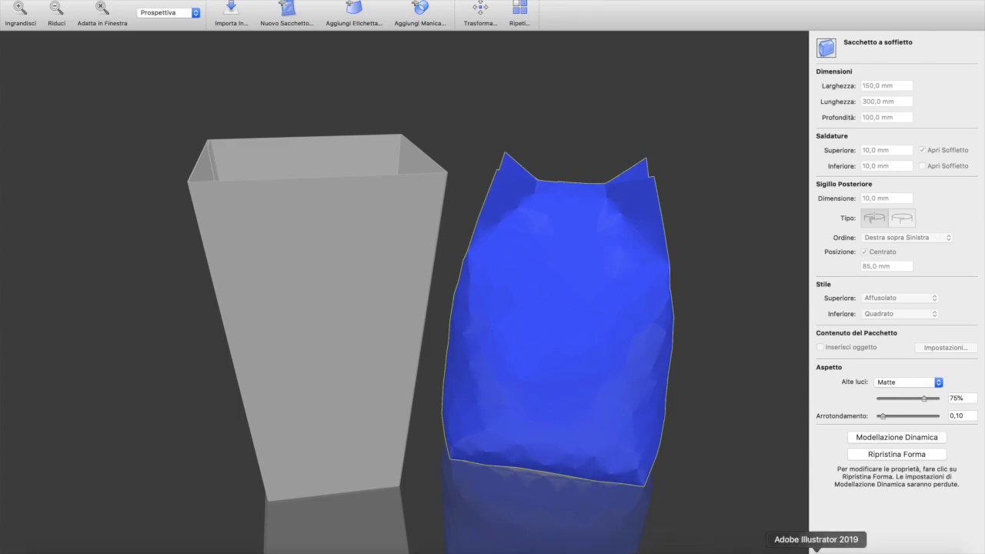
- Switch to Adobe Illustrator and close the Senza titolo-2 document without saving
left_click(818, 548)
left_click(606, 305)
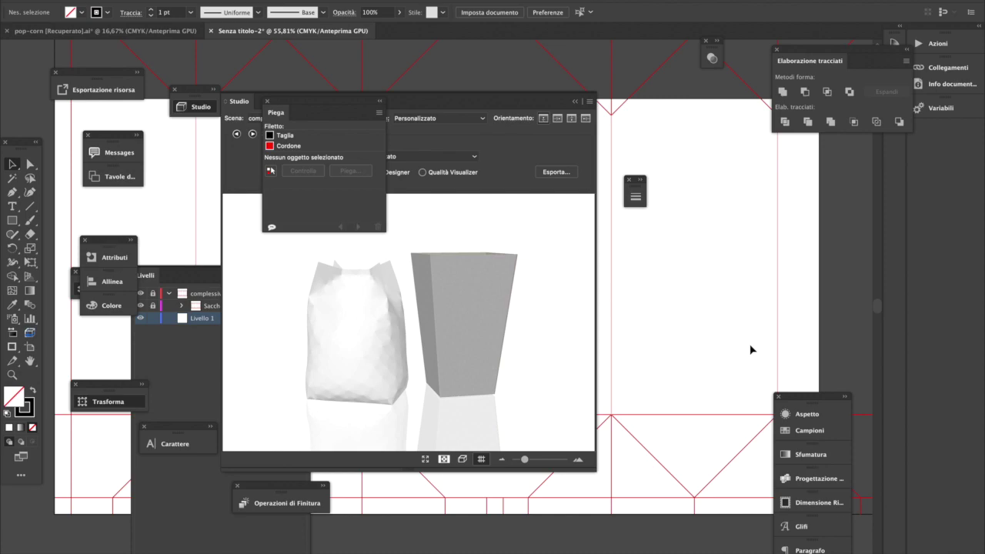
left_click(213, 31)
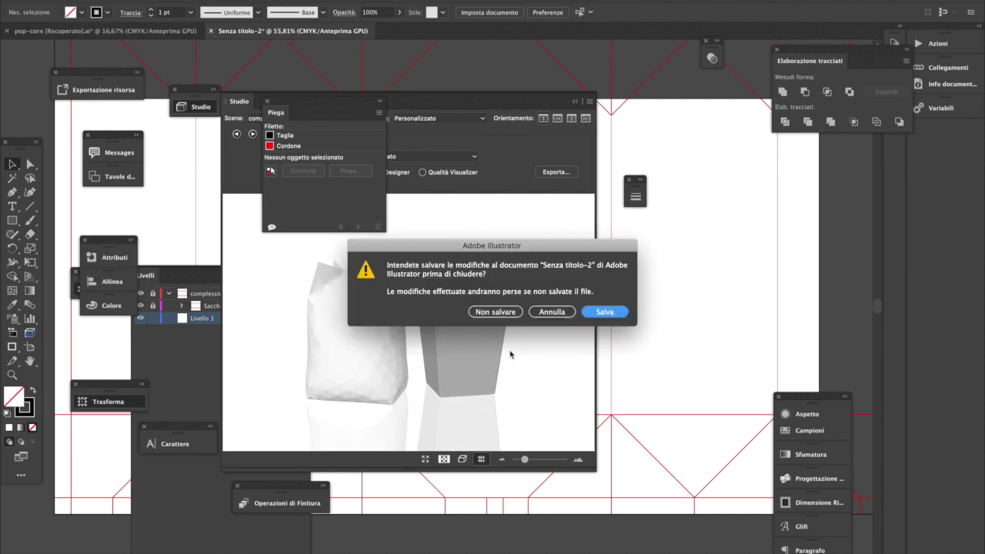
left_click(495, 312)
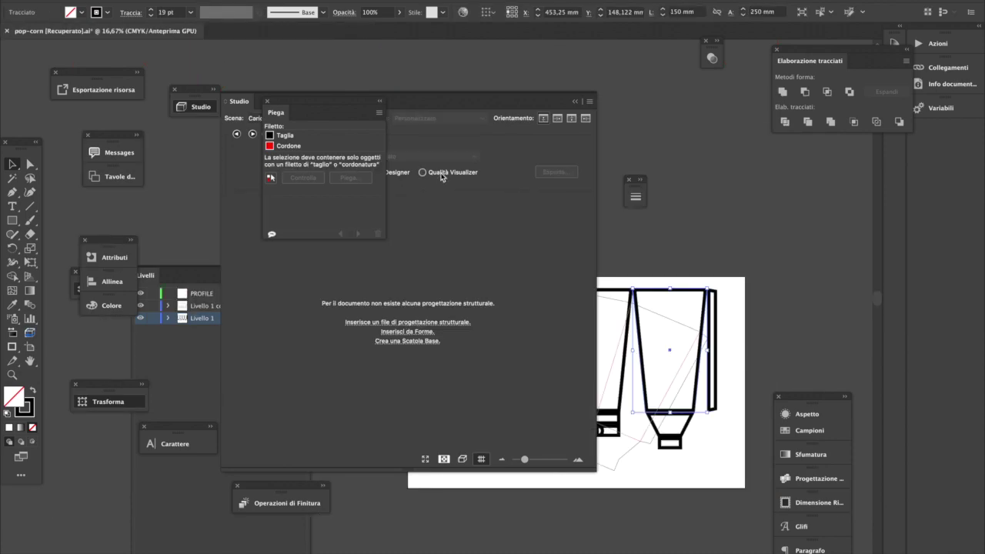
- Load complessivo galliera.zae as the Studio scene for the pop-corn document and preview it in Visualizer quality
left_click(441, 173)
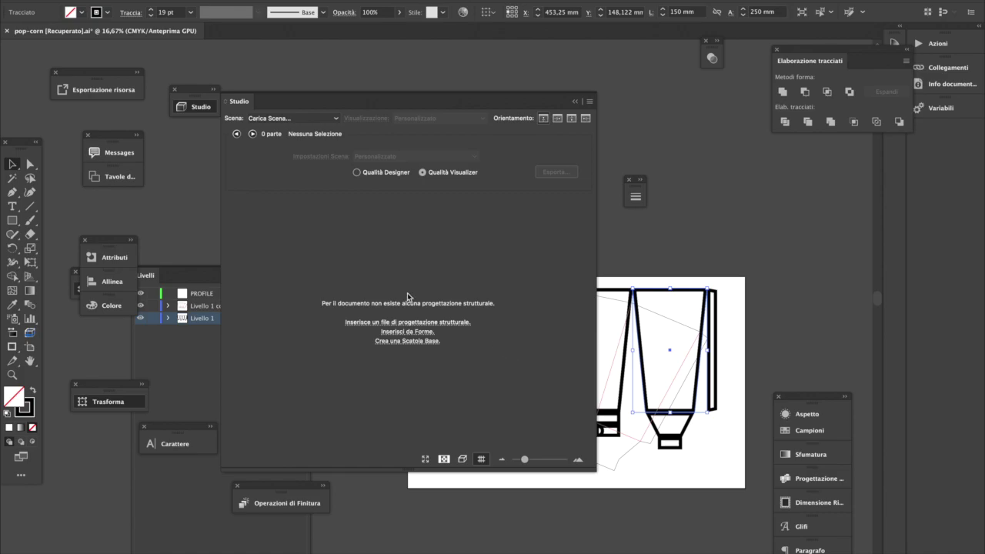
left_click(274, 119)
left_click(279, 130)
double_click(338, 96)
left_click(456, 172)
left_click_drag(423, 349, 536, 350)
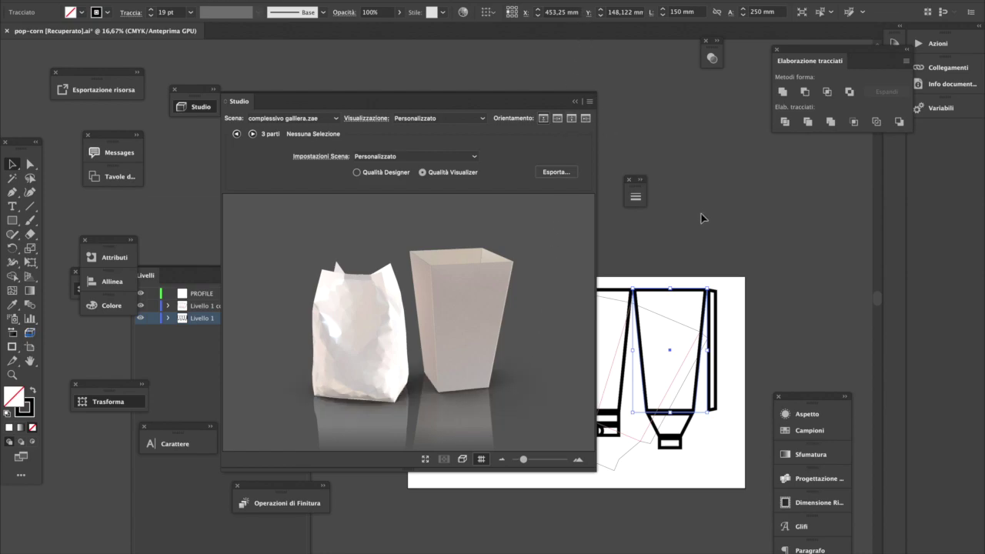
- Deselect the dieline artwork, activate the Artboard tool and collapse the Studio preview to clear the workspace
left_click_drag(499, 101, 307, 63)
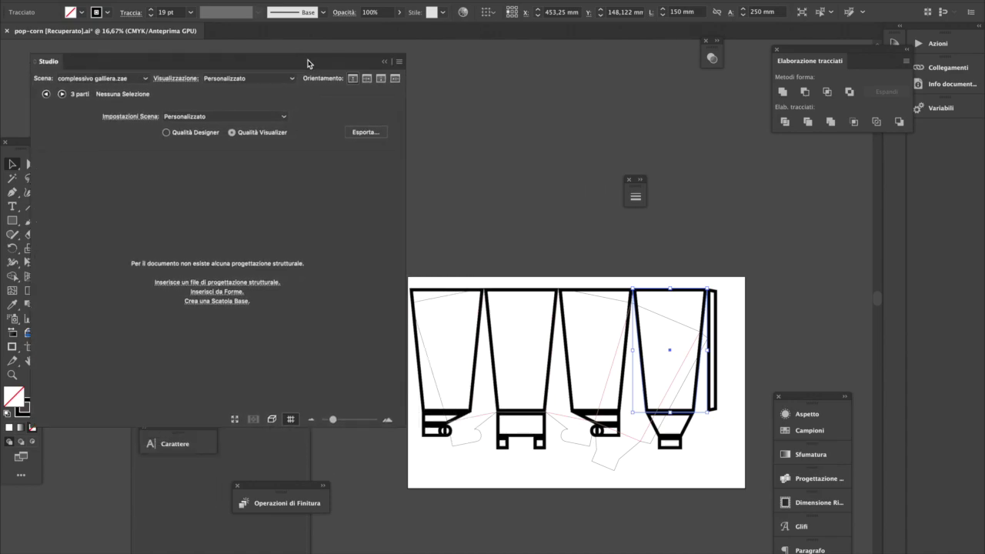
left_click(755, 288)
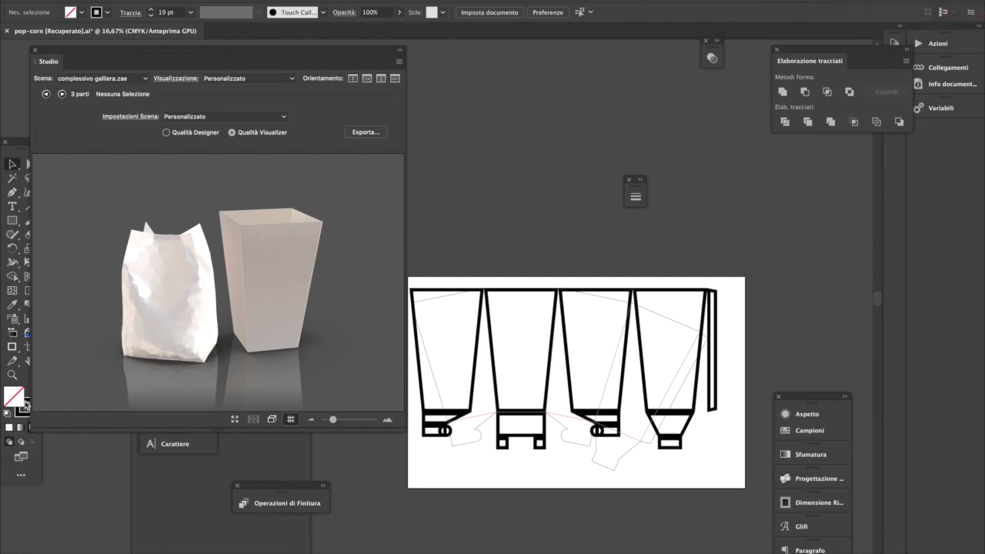
left_click(29, 333)
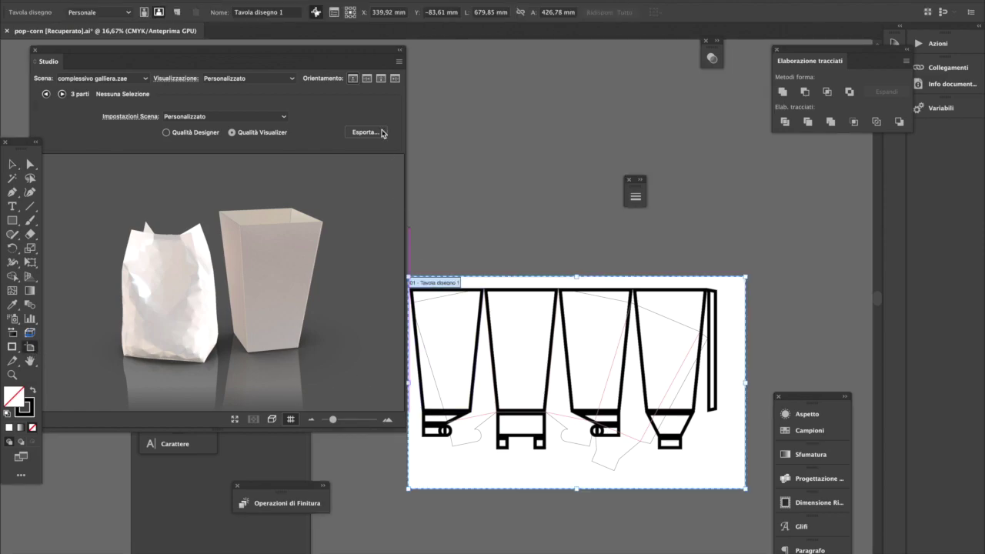
left_click(401, 50)
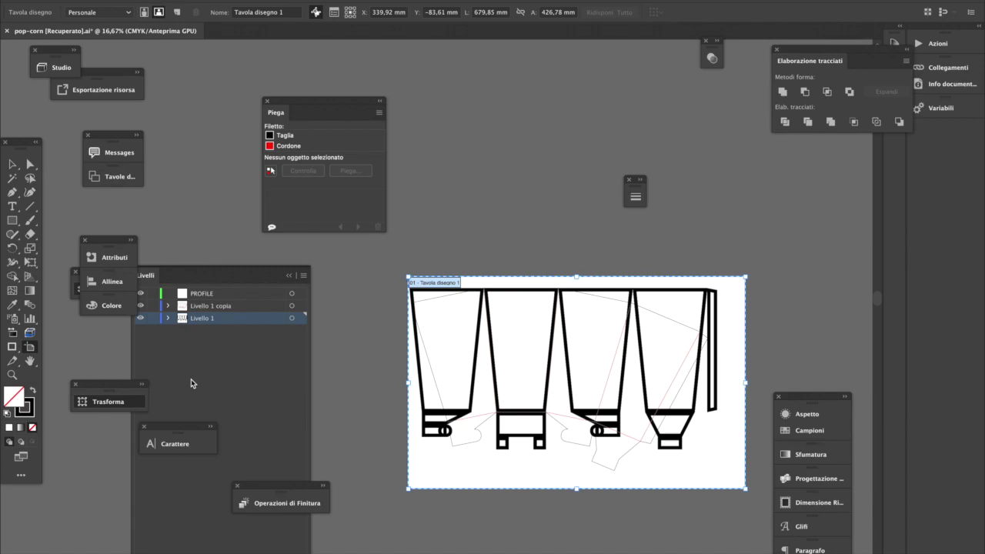
- Clear the area around the Artboards list and duplicate artboard Tavola disegno 1 together with its artwork
left_click_drag(107, 240, 198, 115)
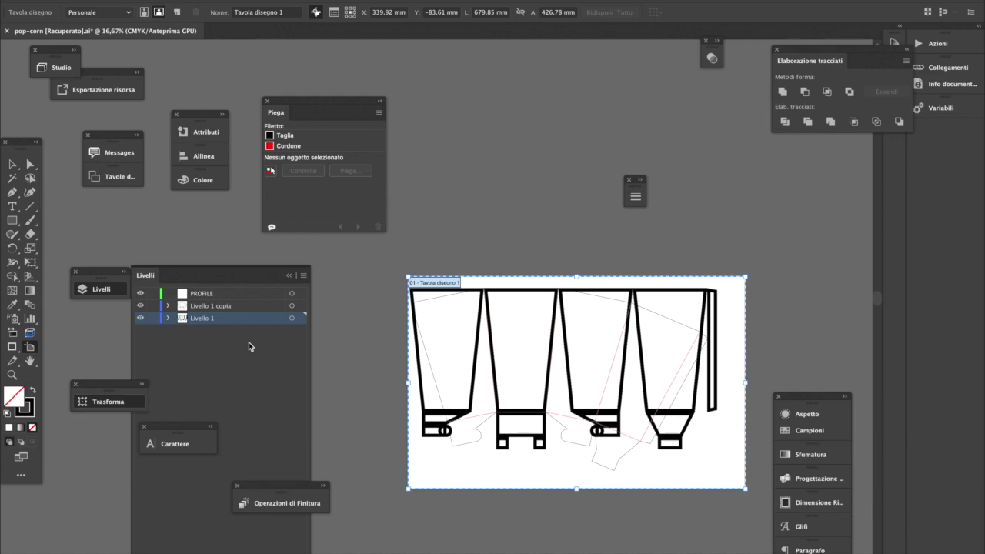
left_click(132, 176)
left_click(280, 171)
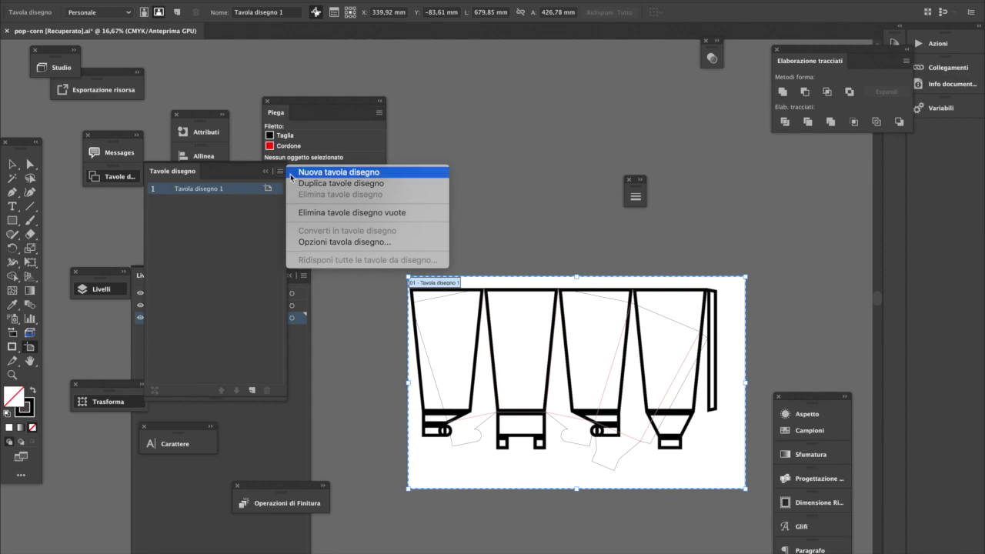
left_click(323, 183)
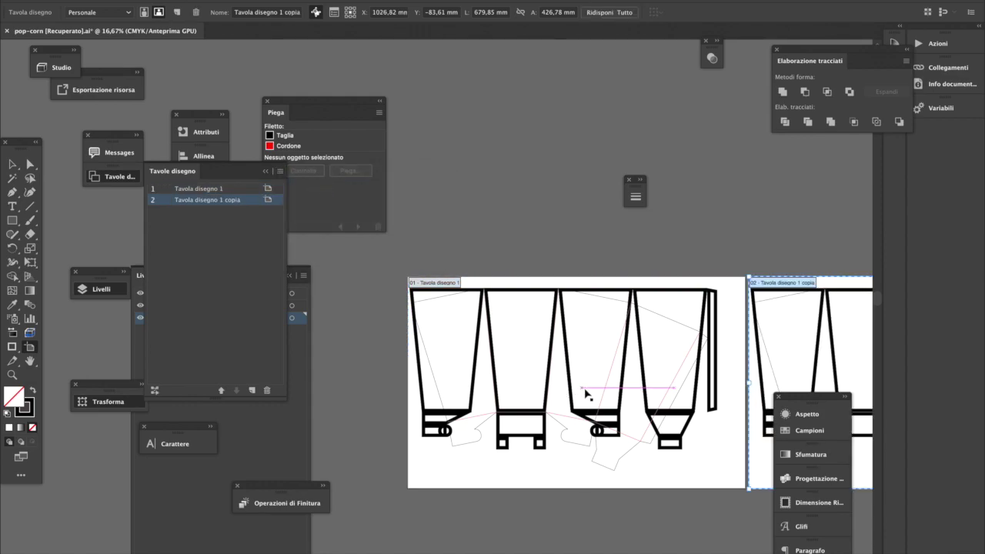
- Select all the dieline artwork on the duplicated artboard and delete it, leaving that artboard empty
left_click(12, 164)
scroll(404, 328, "right", 10)
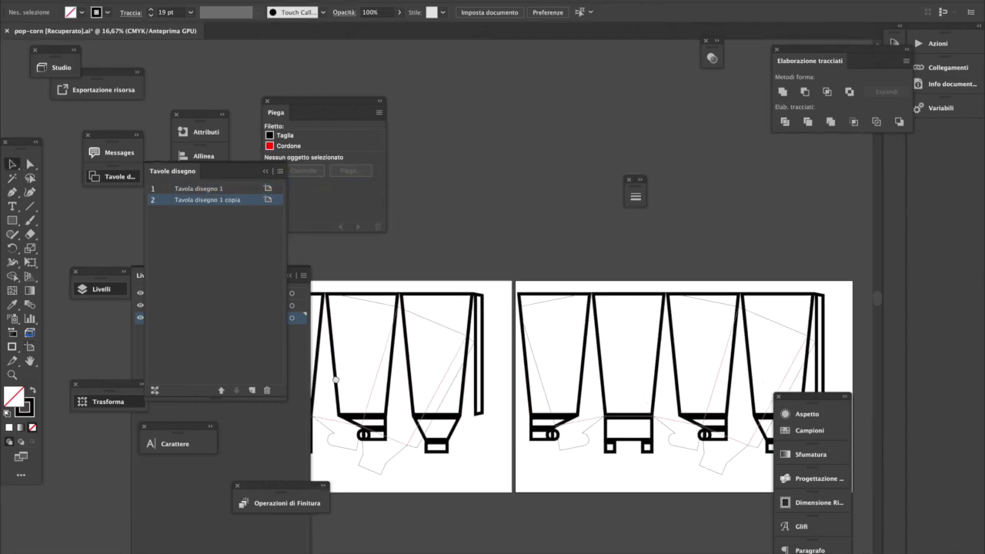
left_click_drag(720, 291, 368, 511)
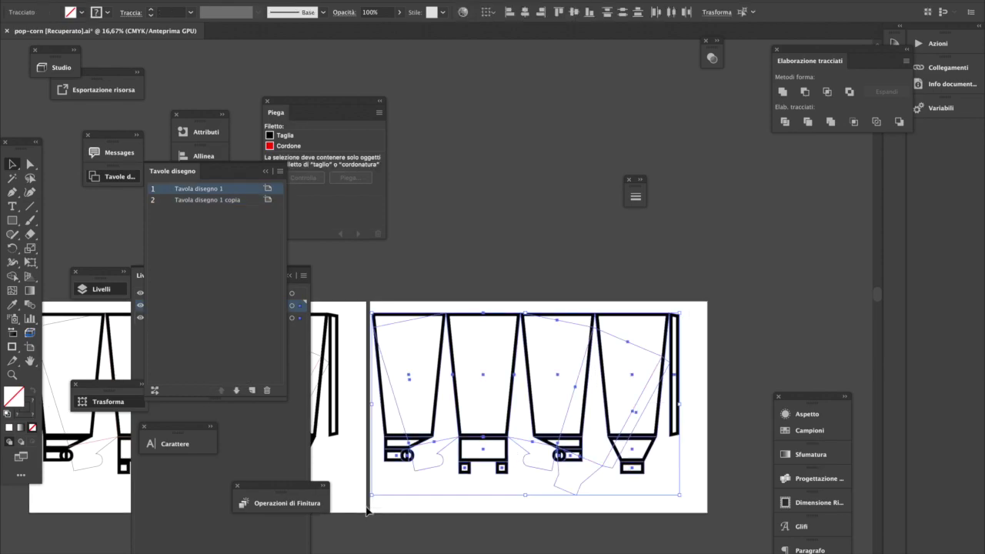
key("Delete")
- Draw an open half-profile with the Pen tool on the empty artboard, with a small mid-height step and short base, about 125 by 270 mm
left_click(515, 364, "super")
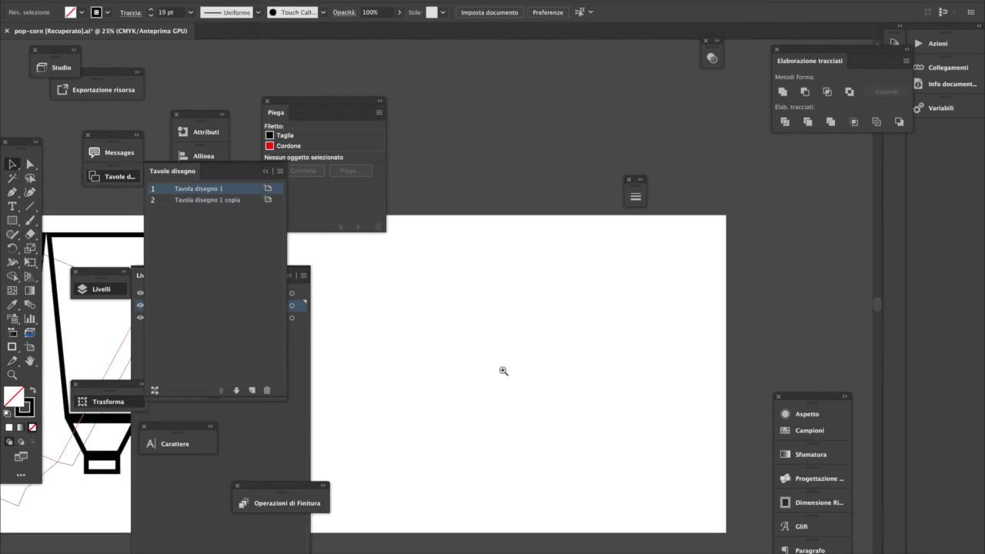
left_click(414, 395)
left_click_drag(413, 396, 504, 420)
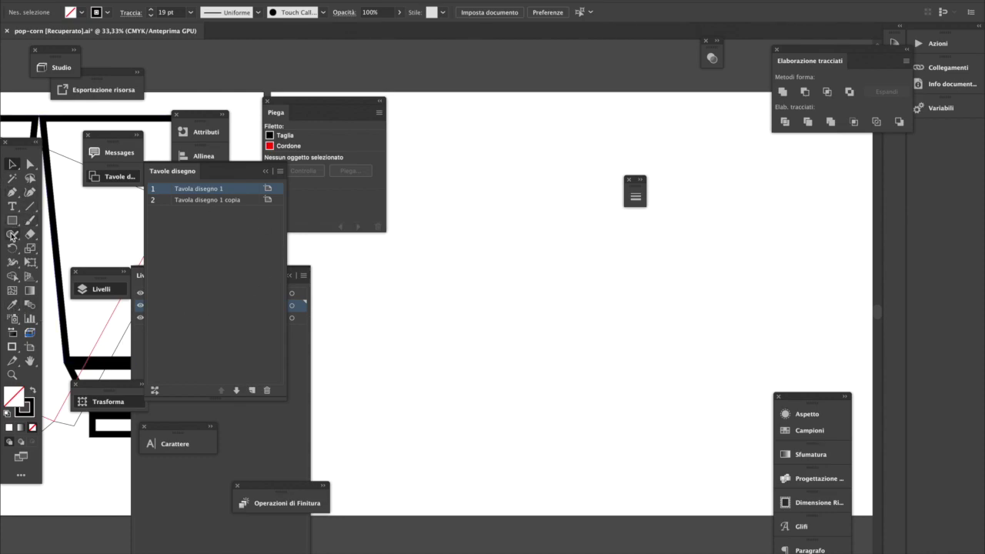
left_click(12, 192)
scroll(488, 325, "up", 3)
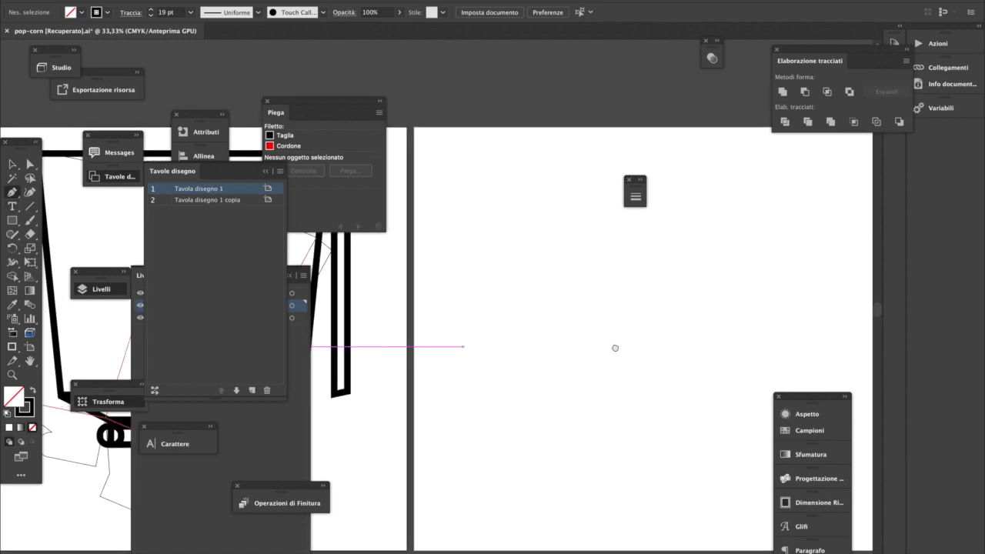
left_click_drag(615, 348, 623, 350)
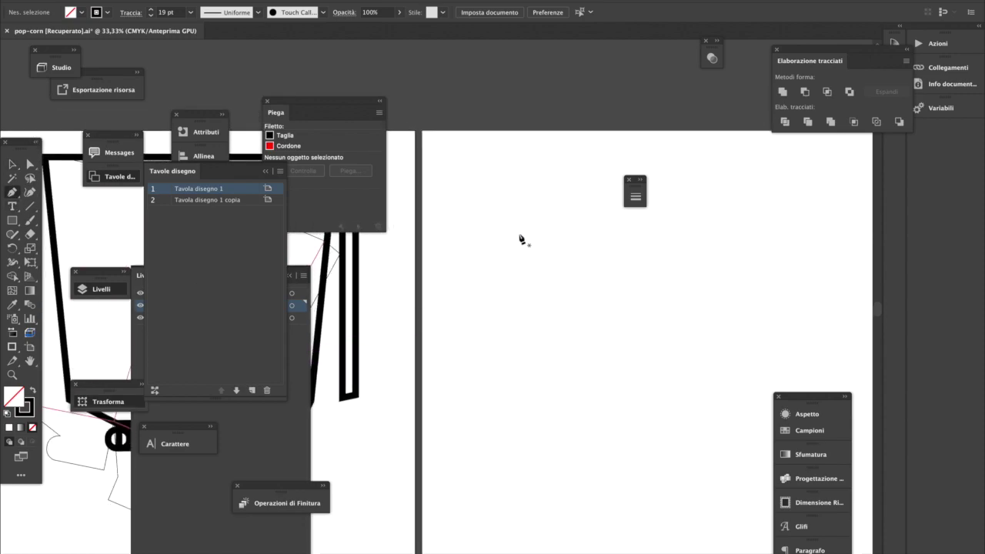
left_click(535, 197)
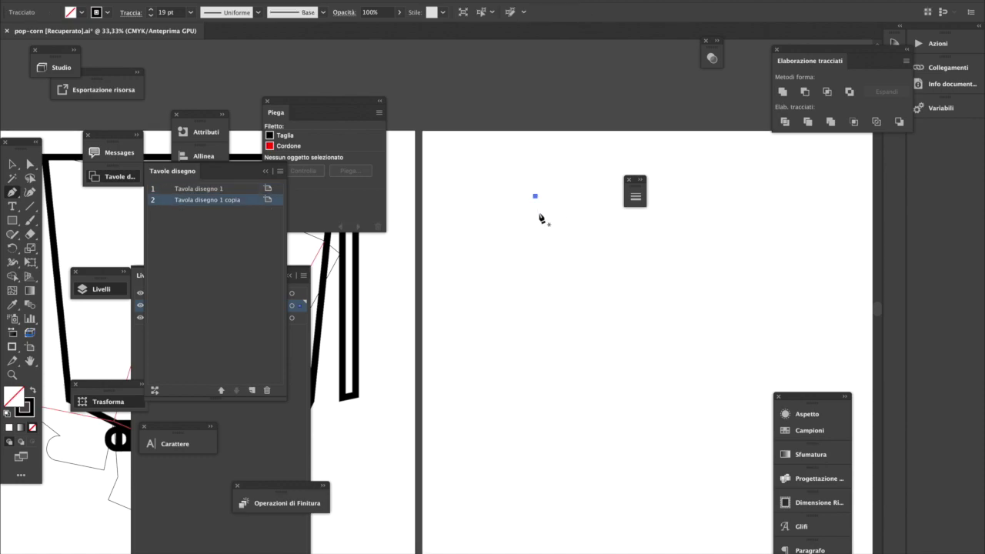
left_click(566, 334)
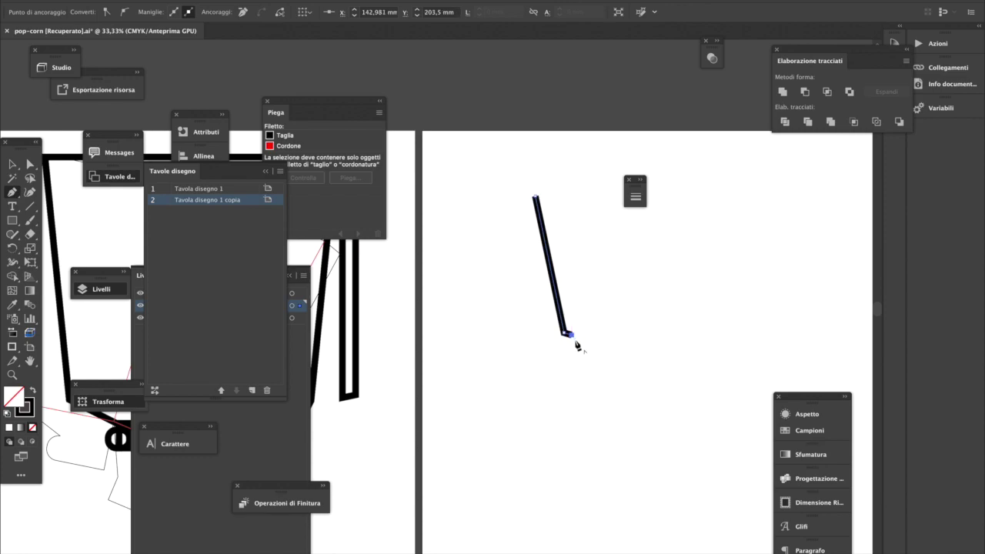
left_click(601, 463)
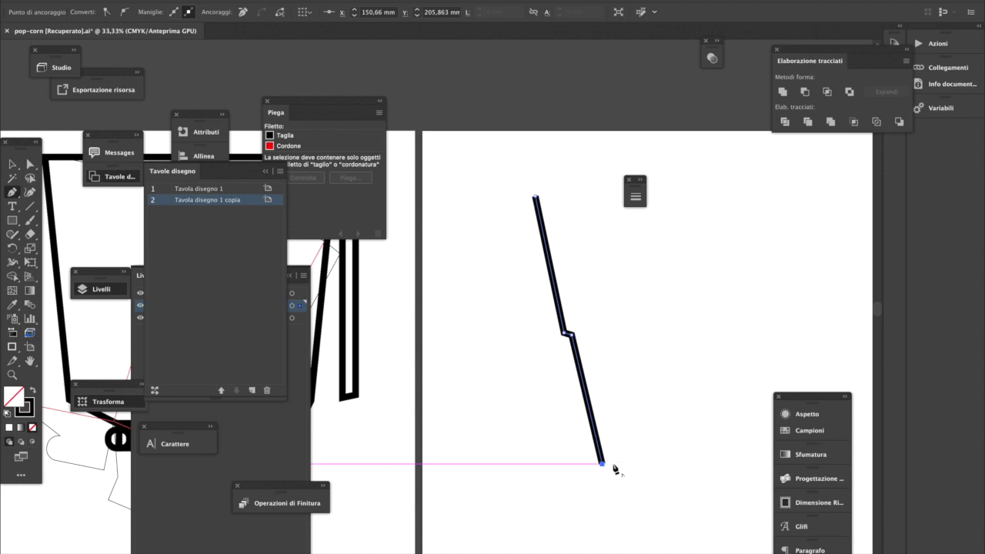
left_click(658, 460)
key("super")
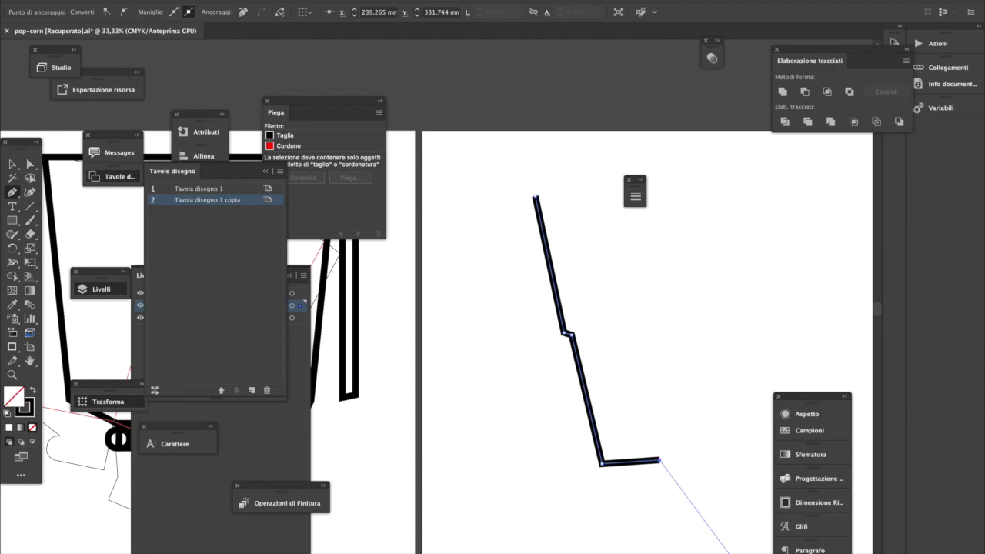
key("v")
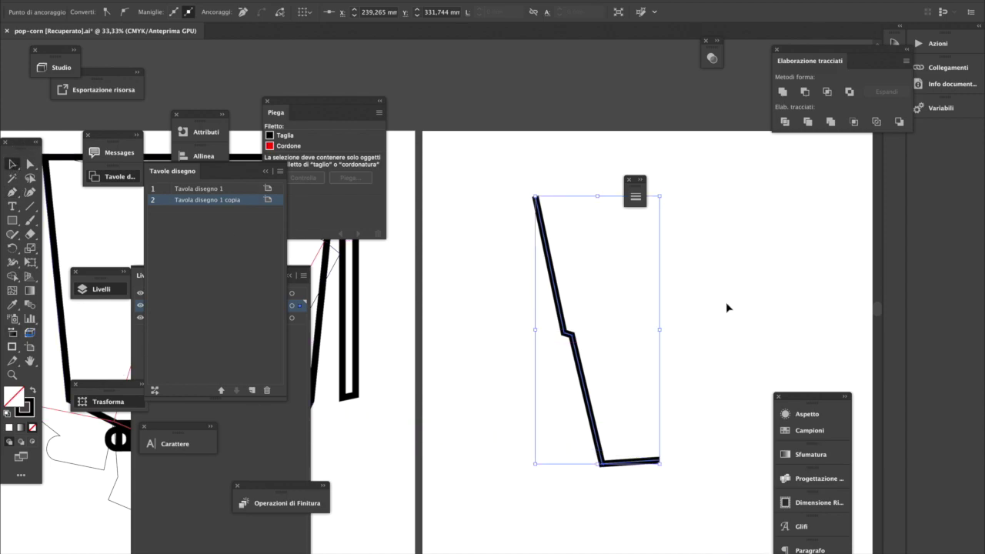
- Select the drawn profile path and set its transform reference point to bottom centre
left_click(687, 302)
left_click(560, 319)
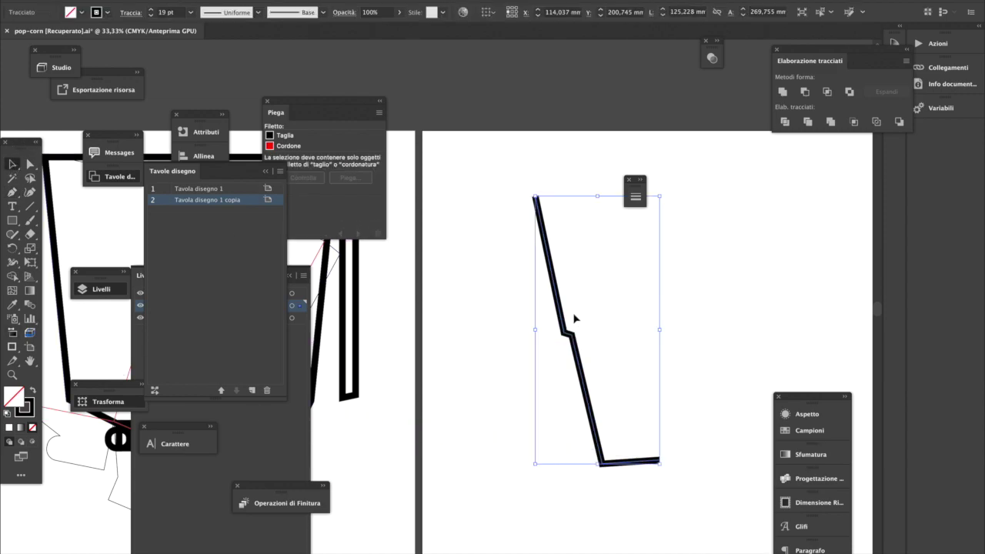
left_click(108, 402)
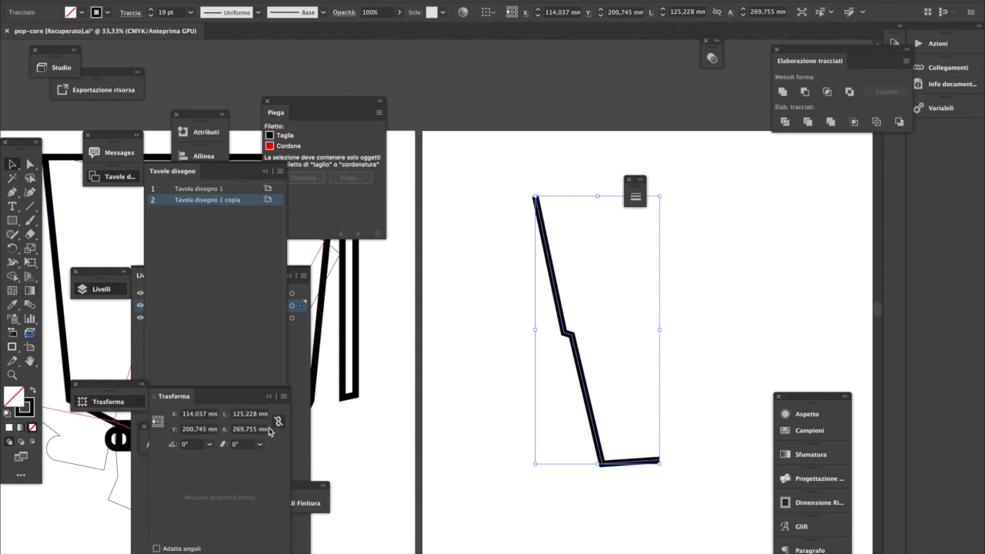
left_click(158, 423)
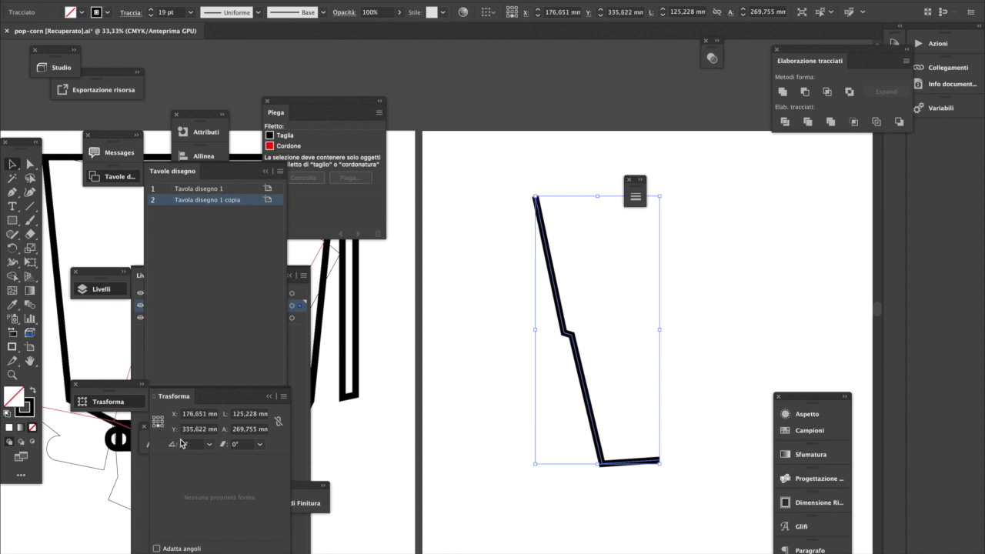
- Set the profile path's width and height both to 180 mm
left_click(235, 418)
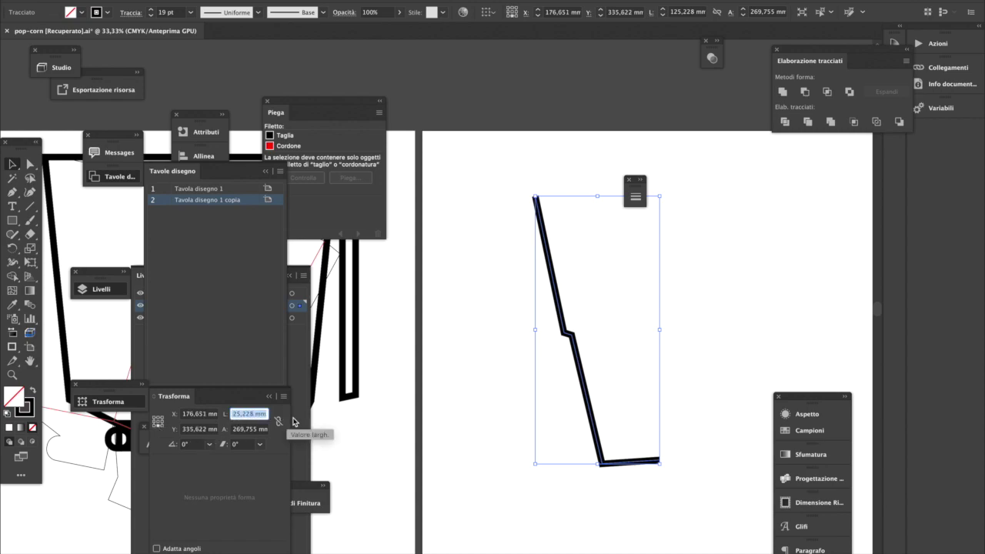
type("18")
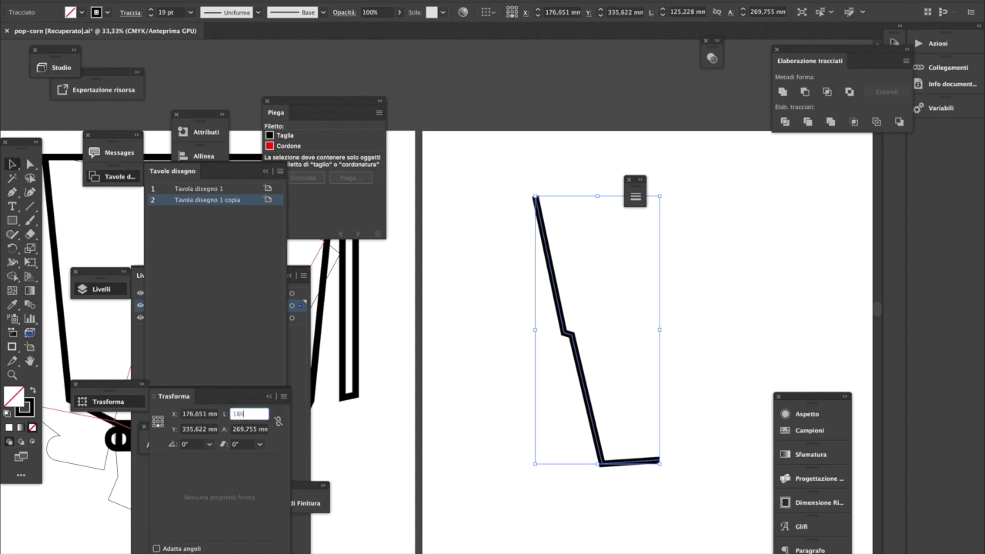
type("0")
key("Return")
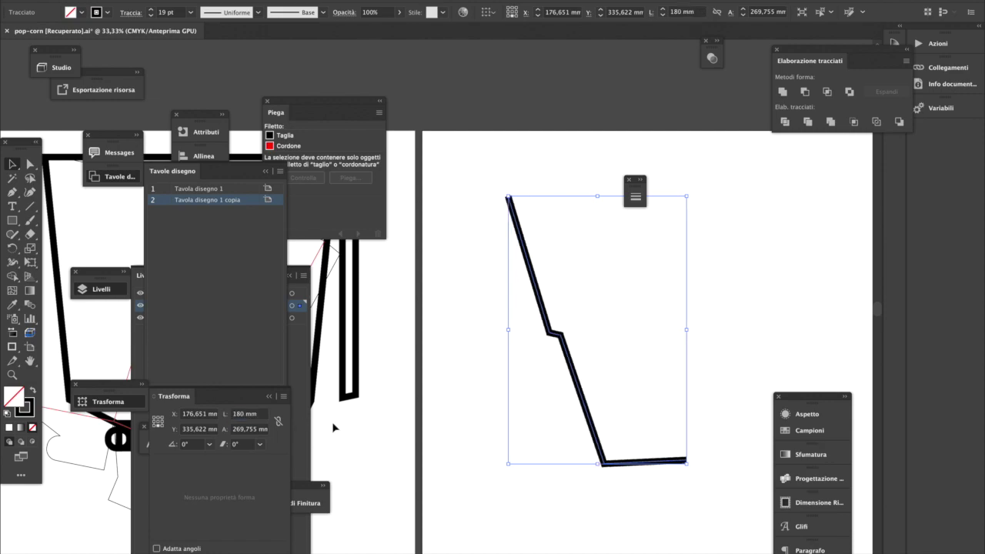
left_click(239, 428)
type("180")
key("Return")
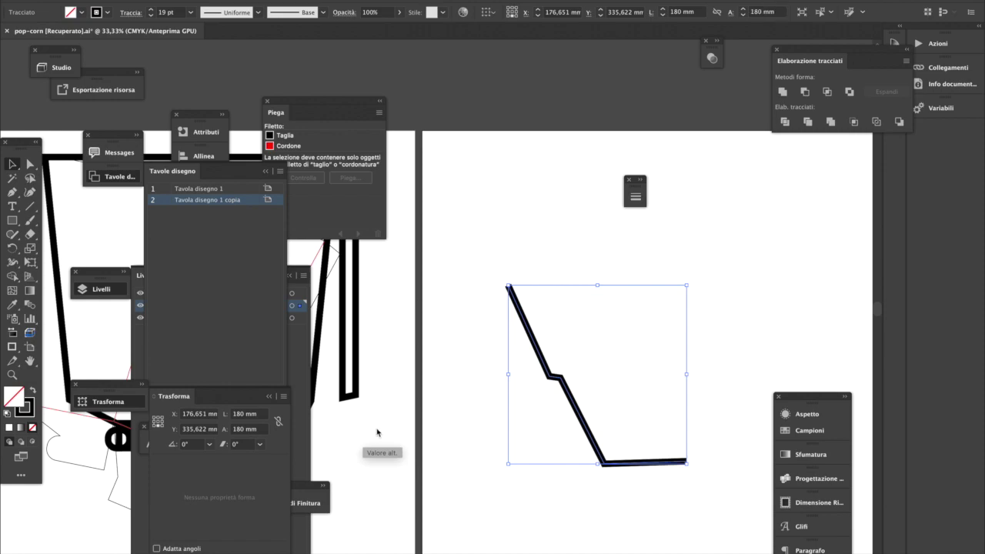
- Set the profile path's width to 50 mm and leave the path selected
left_click(259, 414)
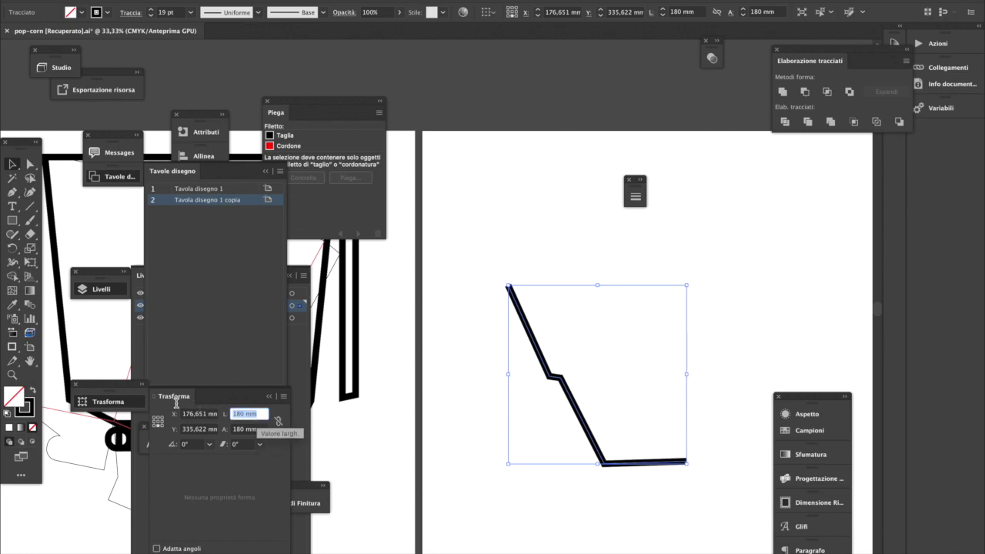
type("50")
key("Return")
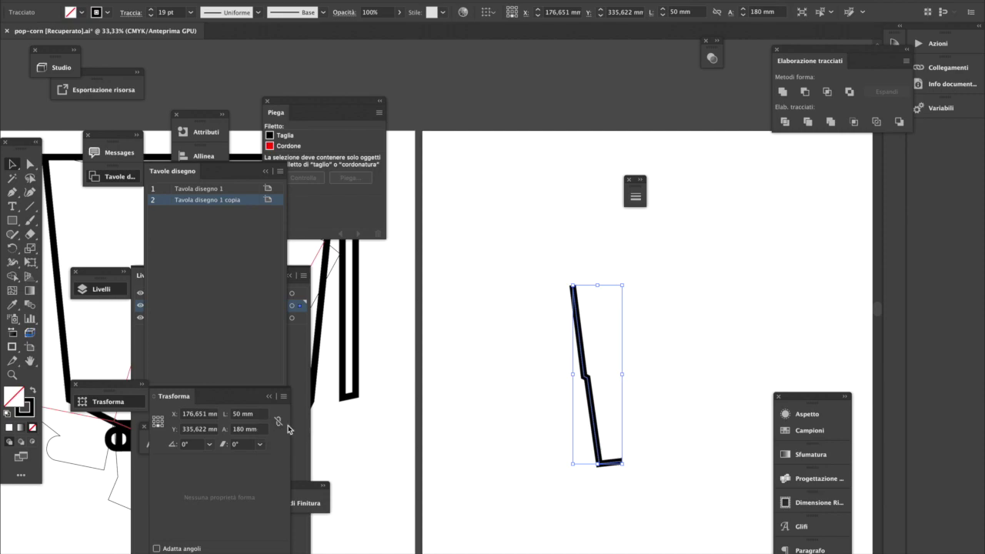
left_click(657, 405)
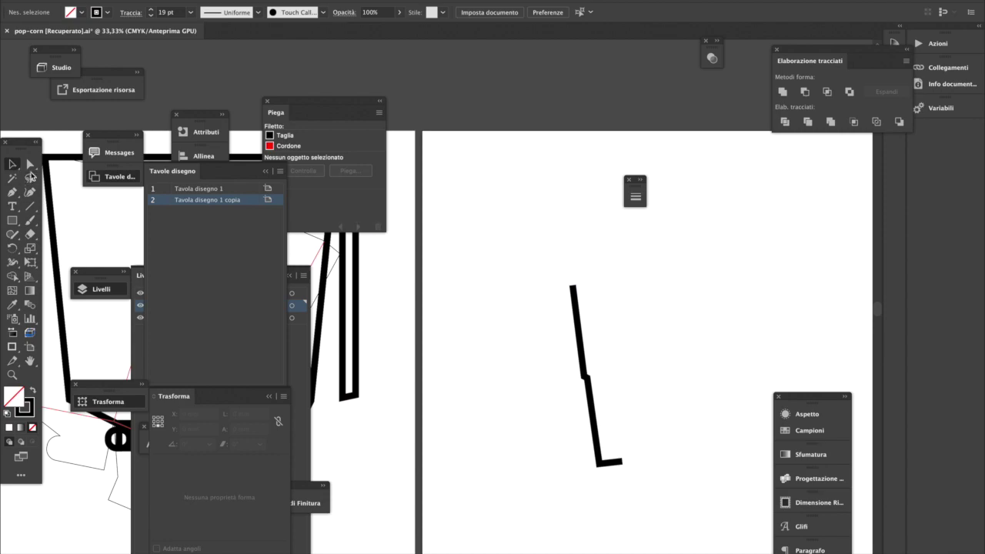
left_click(599, 421)
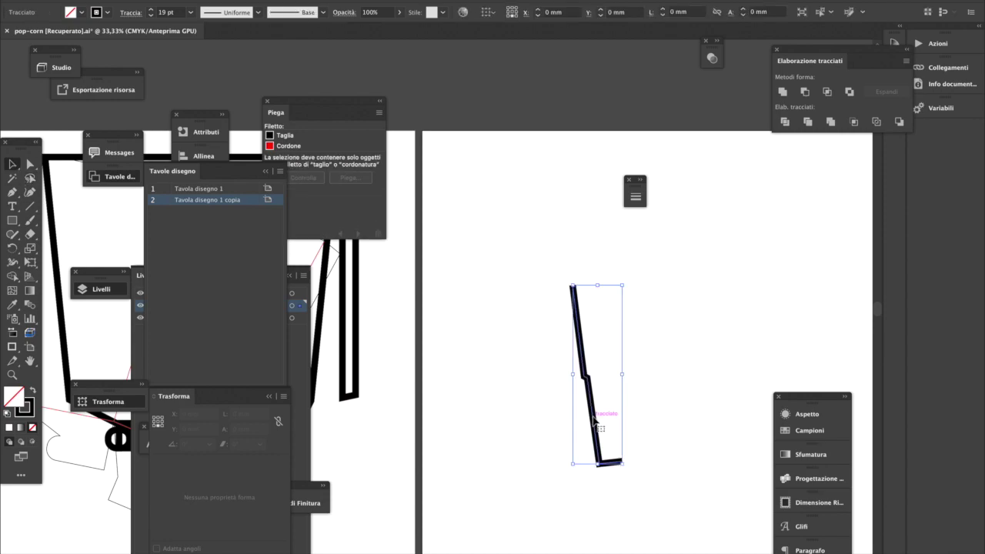
left_click(377, 1)
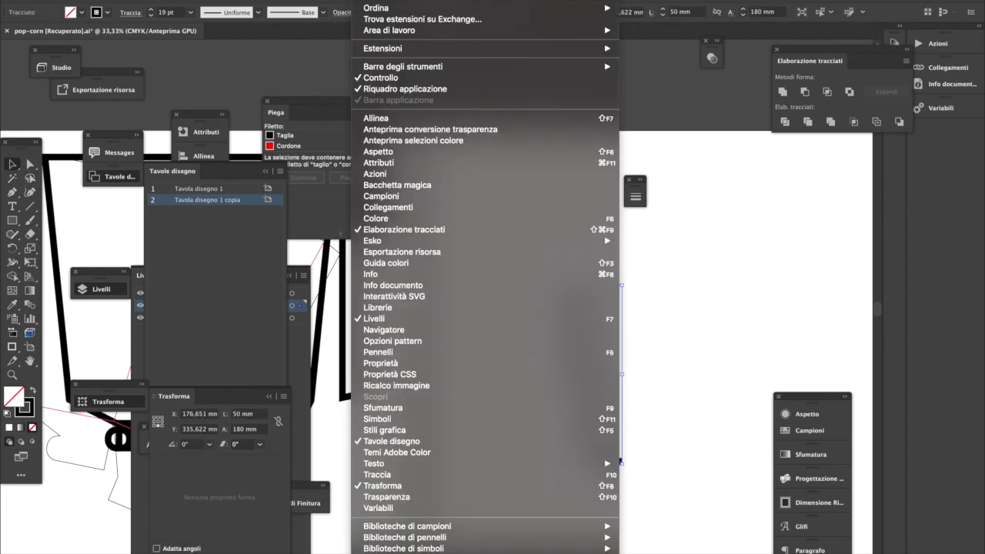
mouse_move(286, 1)
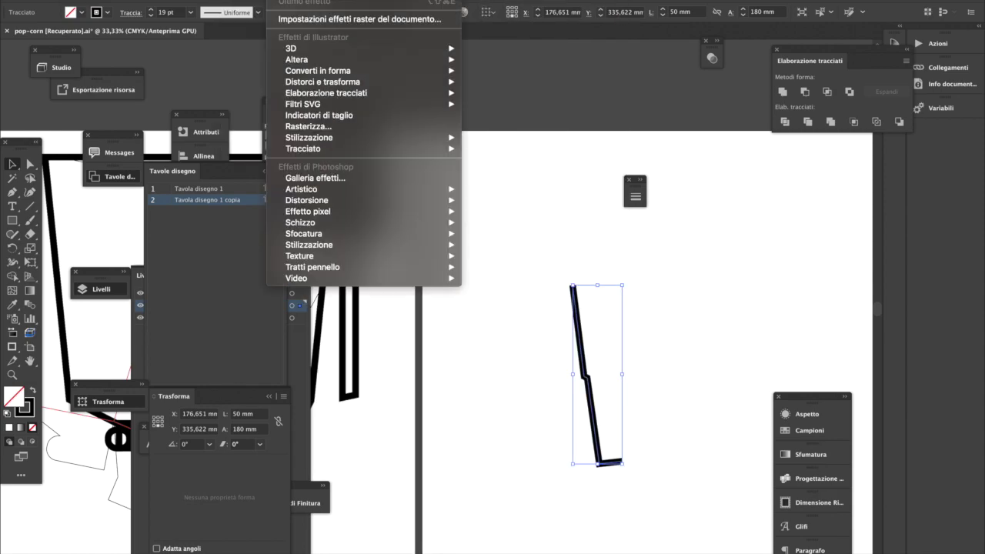
left_click(677, 357)
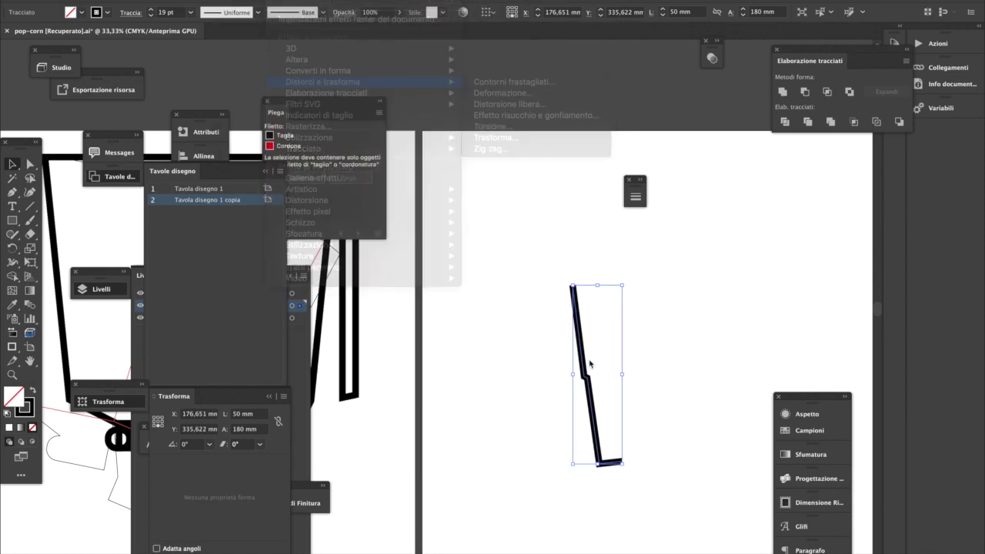
- Load the default RGB base swatch library
left_click(107, 12)
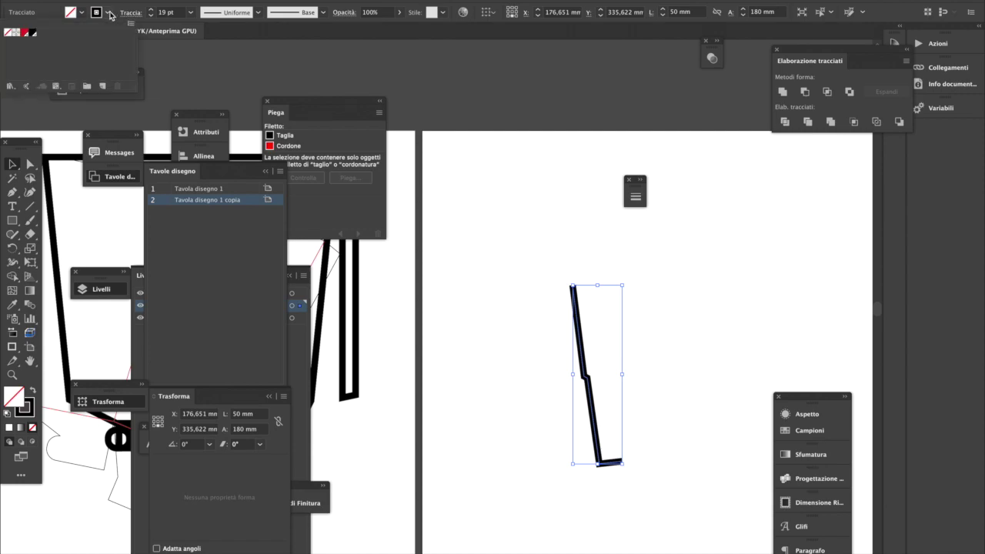
left_click(107, 13)
left_click(81, 13)
left_click(10, 87)
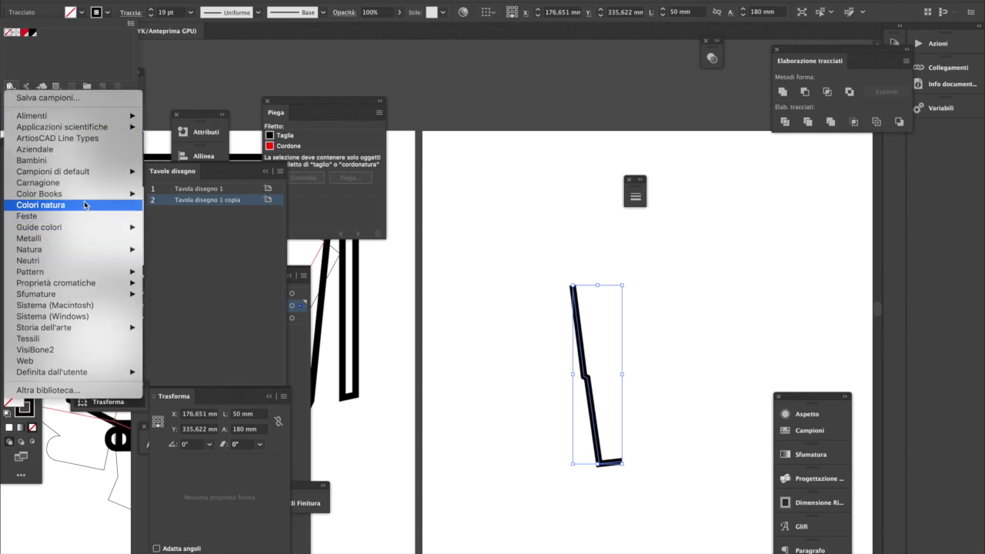
mouse_move(89, 199)
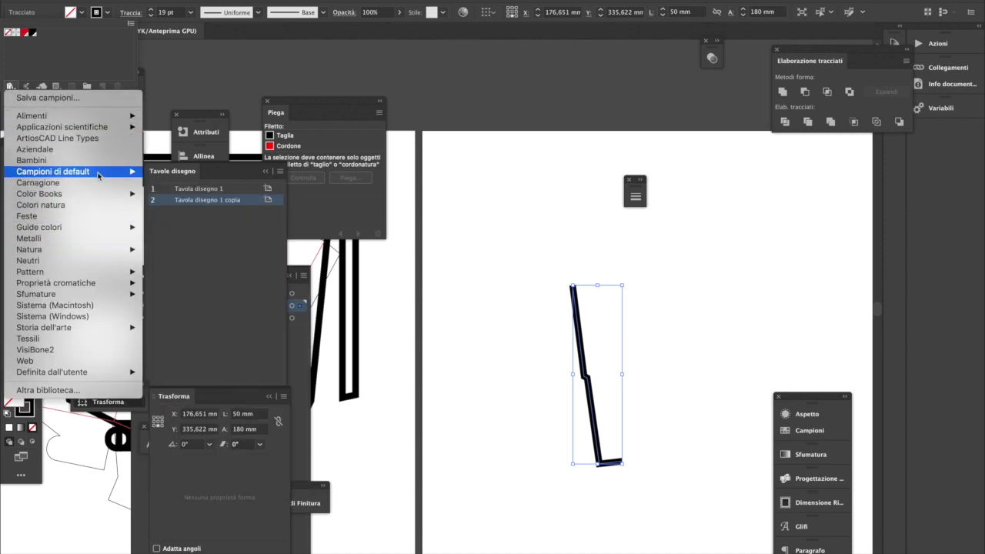
mouse_move(106, 172)
left_click(202, 181)
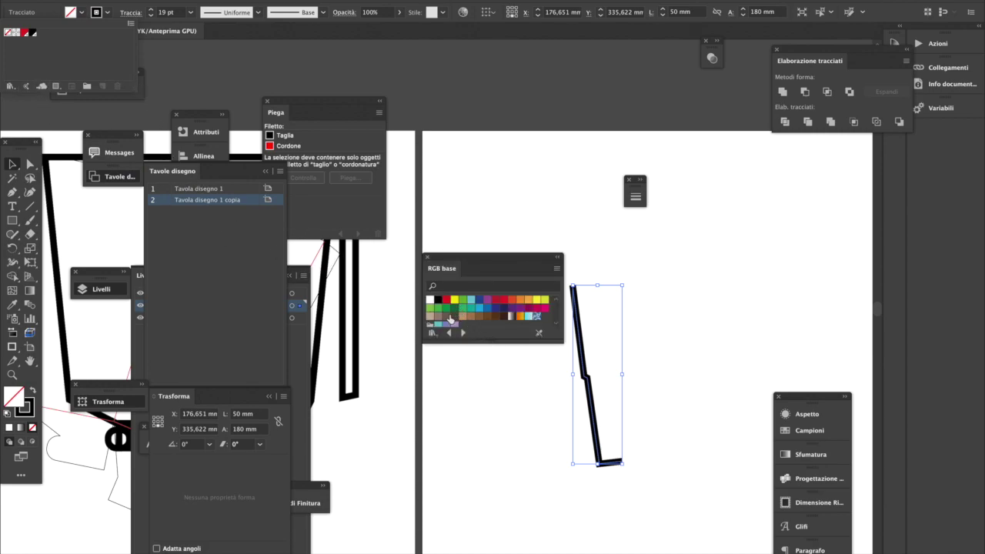
- Make the stroke the active colour target and apply the light green swatch to the profile path
left_click(35, 411)
left_click(34, 414)
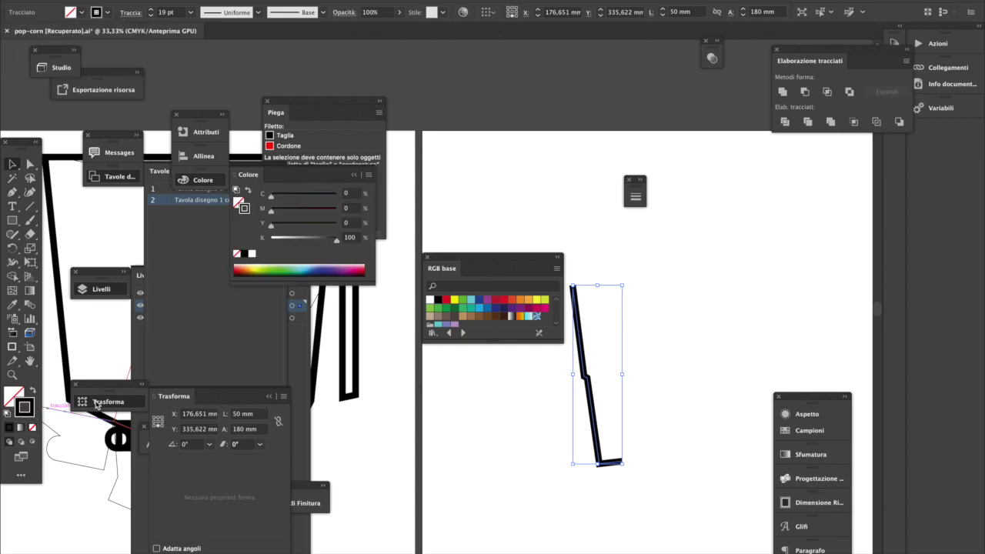
left_click(463, 300)
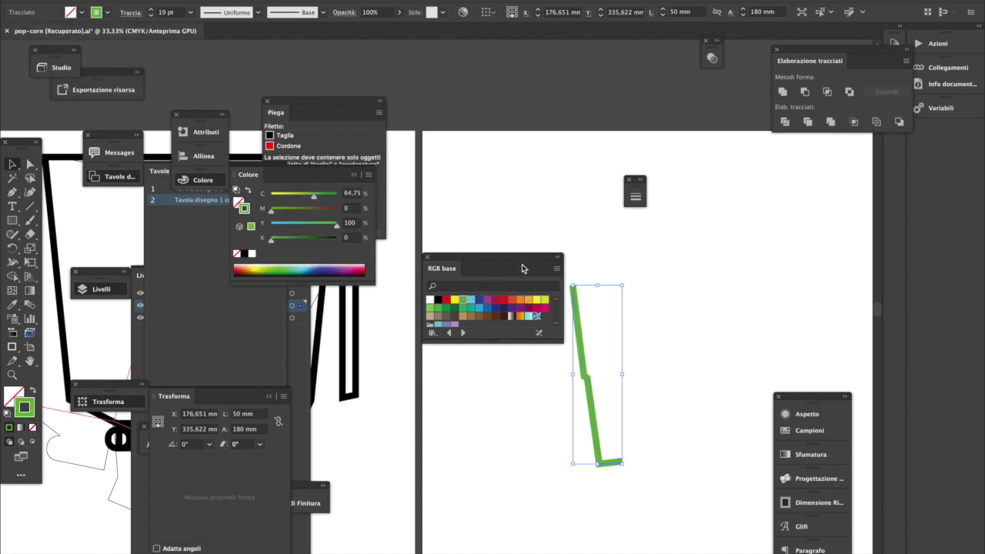
- Apply the 3D Revolve effect to the profile path with preview on, revolving 360° from the right edge with 0 pt offset
left_click(323, 2)
mouse_move(286, 1)
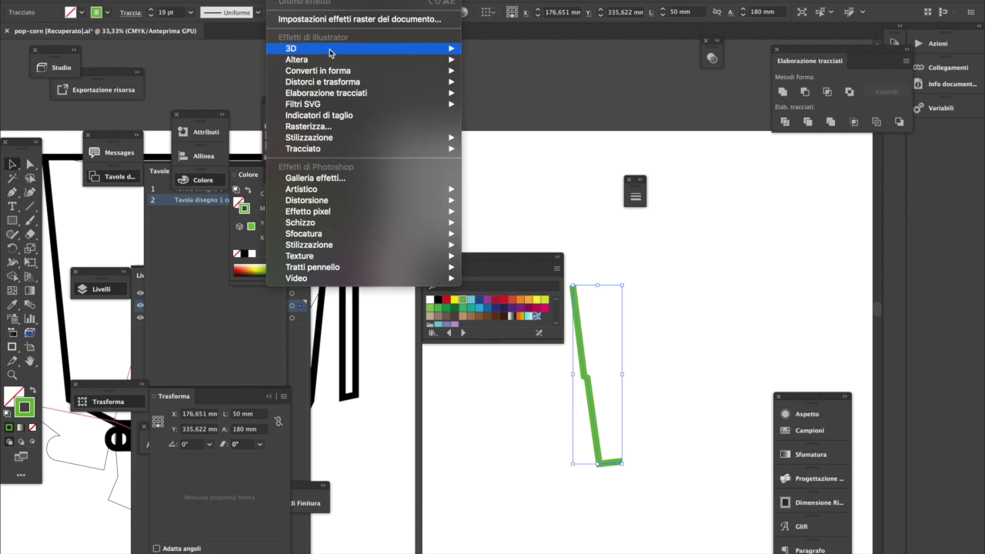
mouse_move(331, 51)
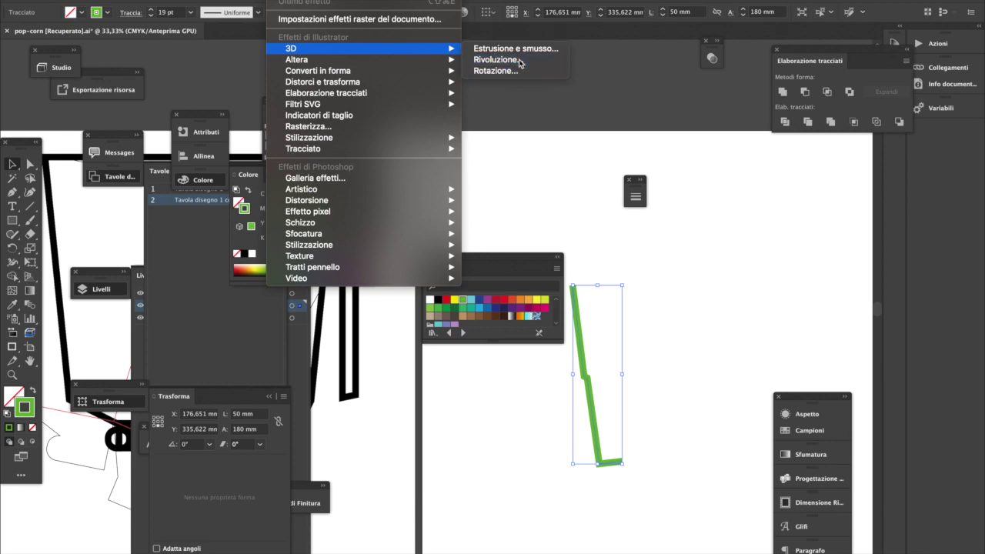
left_click(499, 59)
left_click(784, 286)
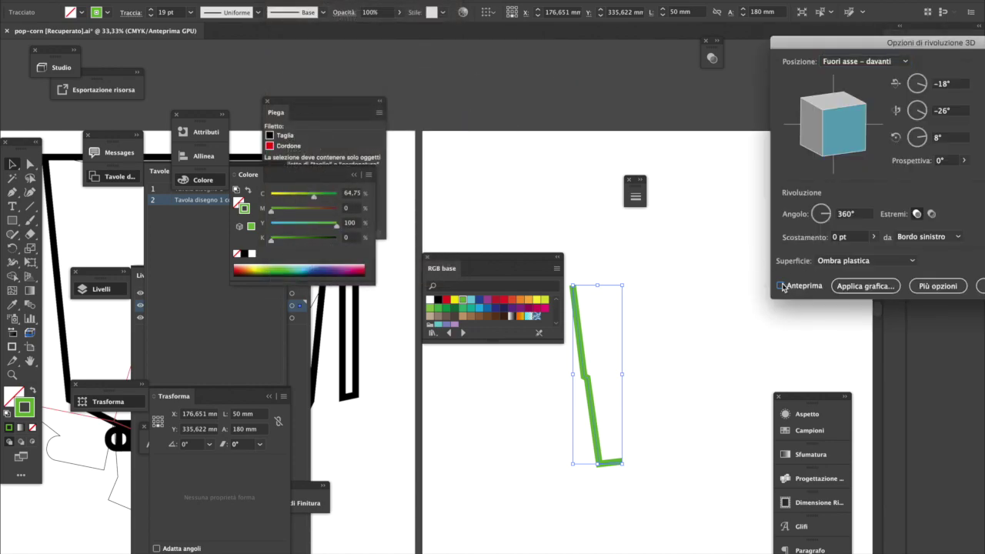
left_click(932, 234)
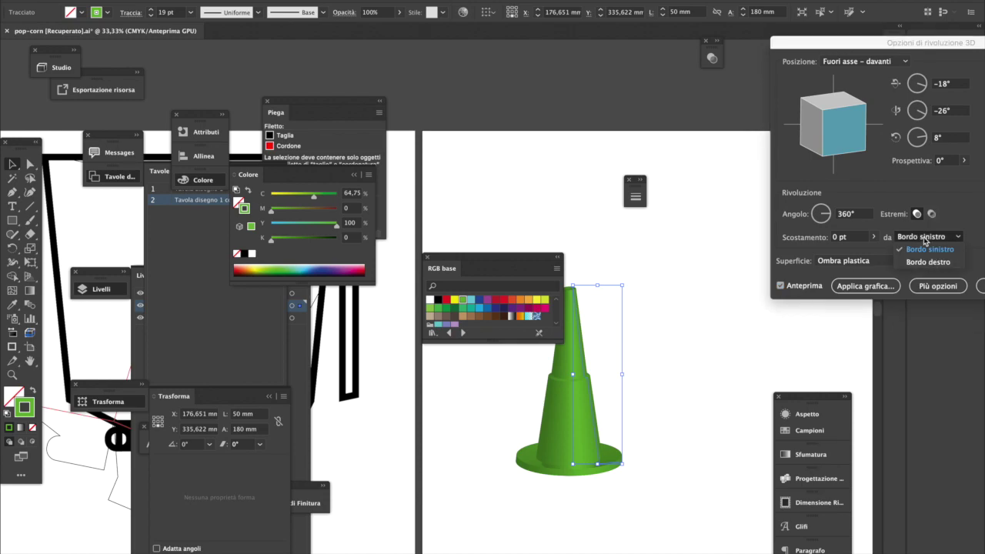
left_click(933, 265)
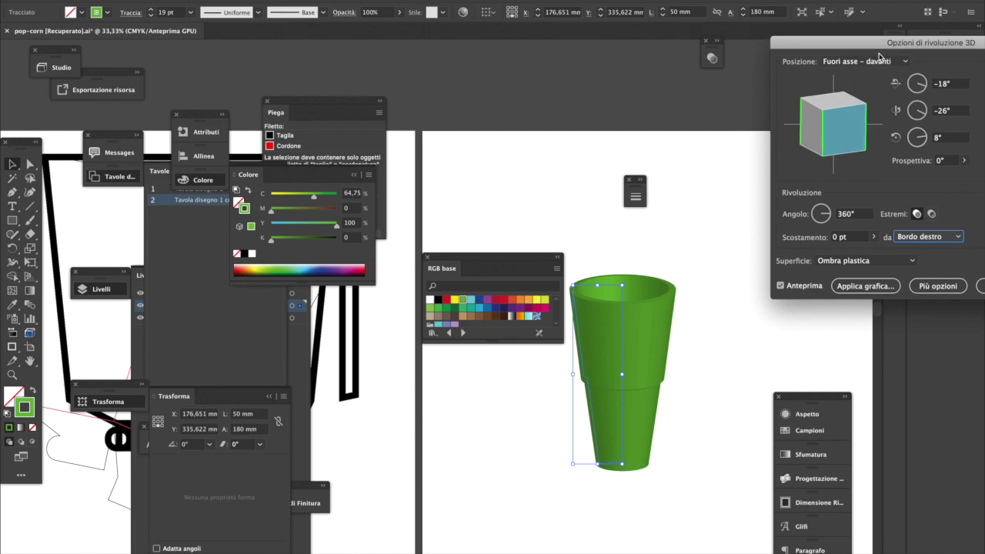
left_click_drag(812, 51, 662, 46)
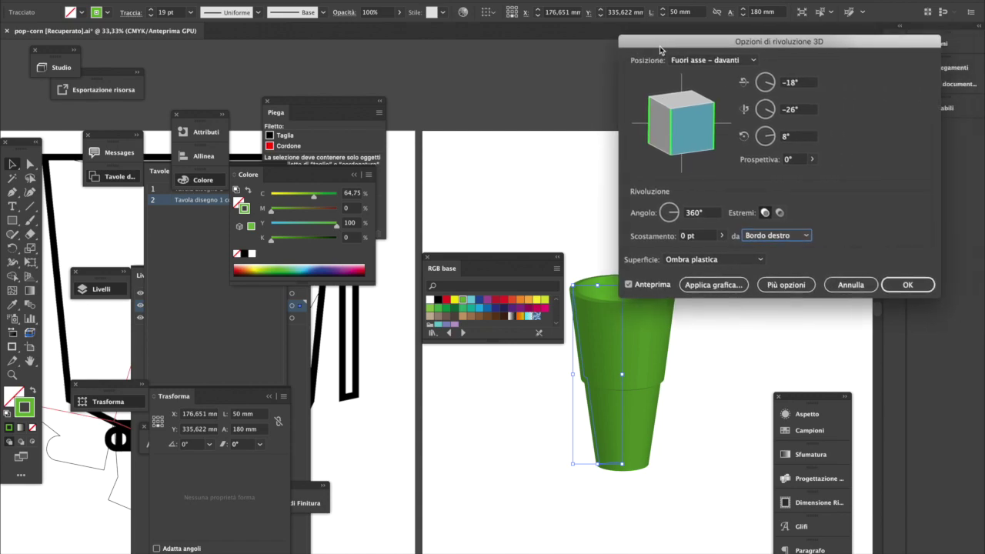
left_click(909, 285)
- Continue the profile path from its top end with the Pen tool, adding the inner rim point at about X 153.2 mm, Y 152.5 mm
left_click(603, 398, "super")
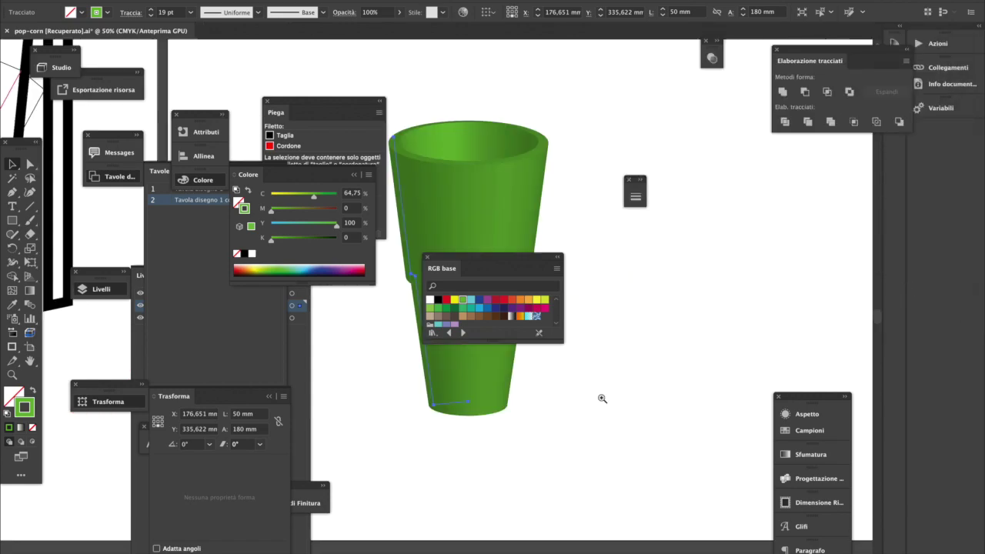
left_click(492, 424, "super")
left_click_drag(468, 377, 616, 487)
left_click_drag(507, 367, 739, 499)
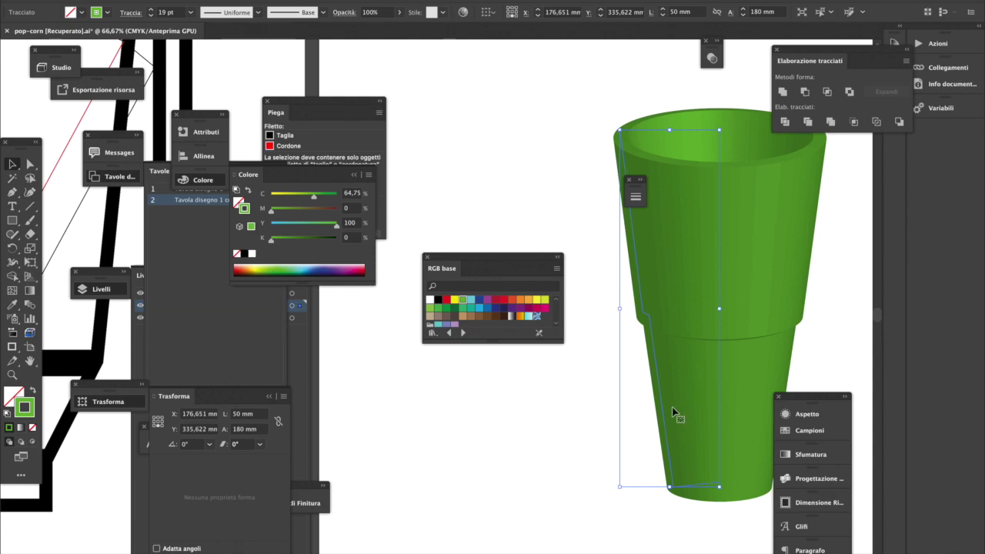
scroll(671, 308, "down", 3)
scroll(669, 316, "up", 3)
left_click(30, 165)
left_click(11, 192)
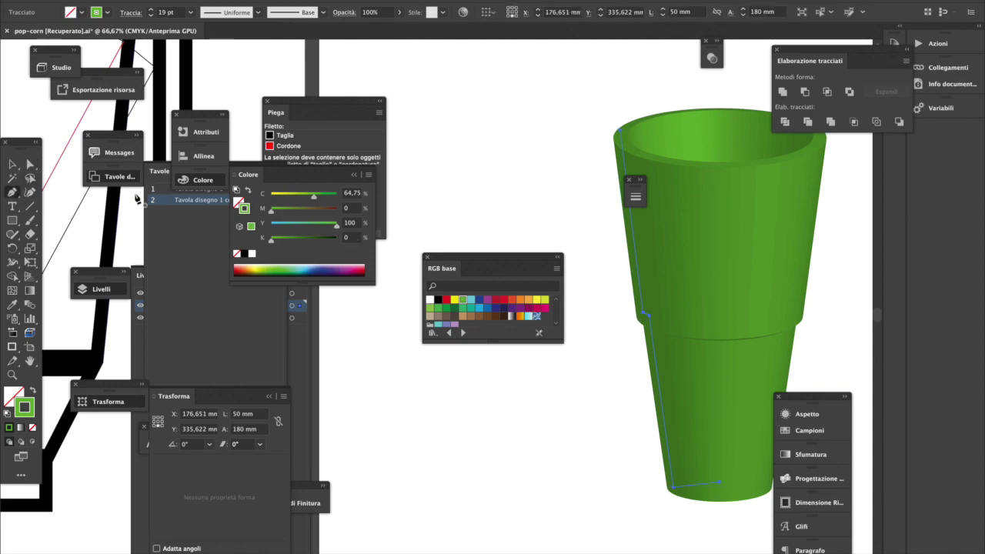
left_click(627, 163, "super")
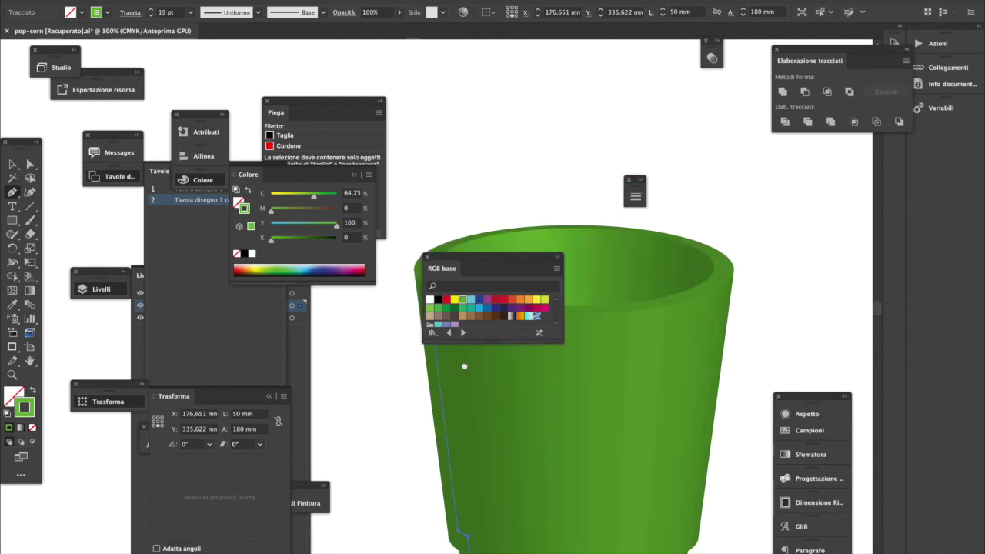
left_click_drag(464, 366, 658, 294)
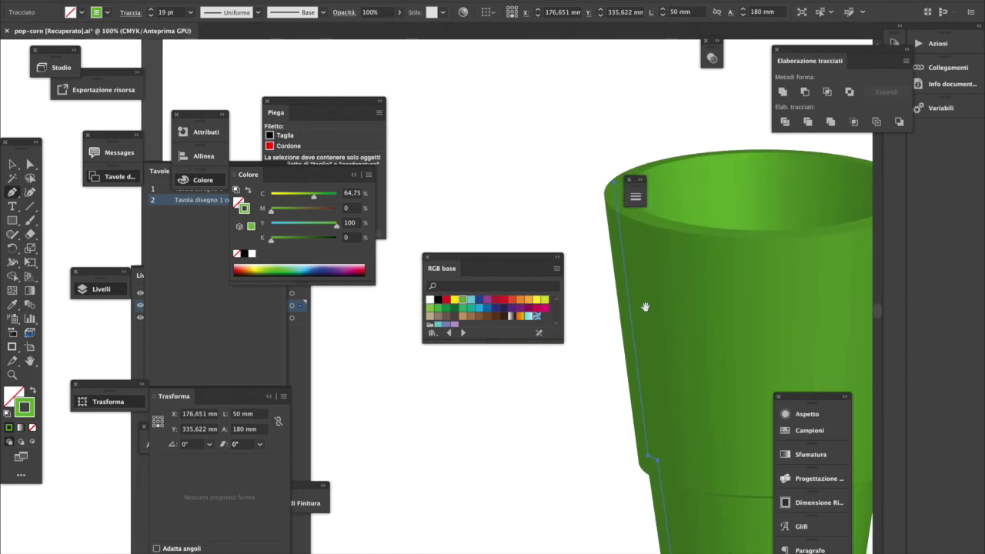
left_click(614, 187)
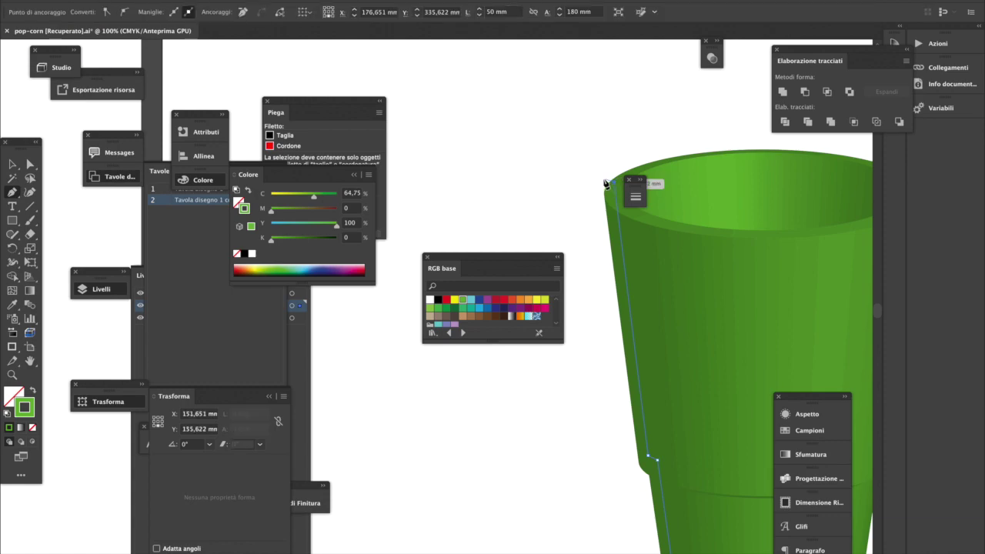
left_click_drag(605, 183, 633, 189)
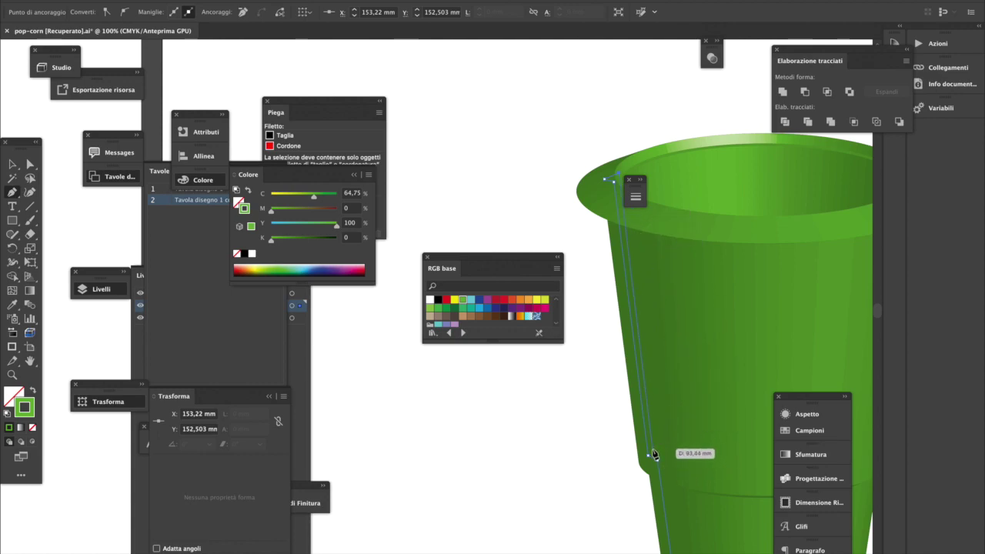
- Trace the inner wall with the Pen tool, following the mid-height step down to the base and ending above the base line's inner end
left_click_drag(652, 451, 594, 260)
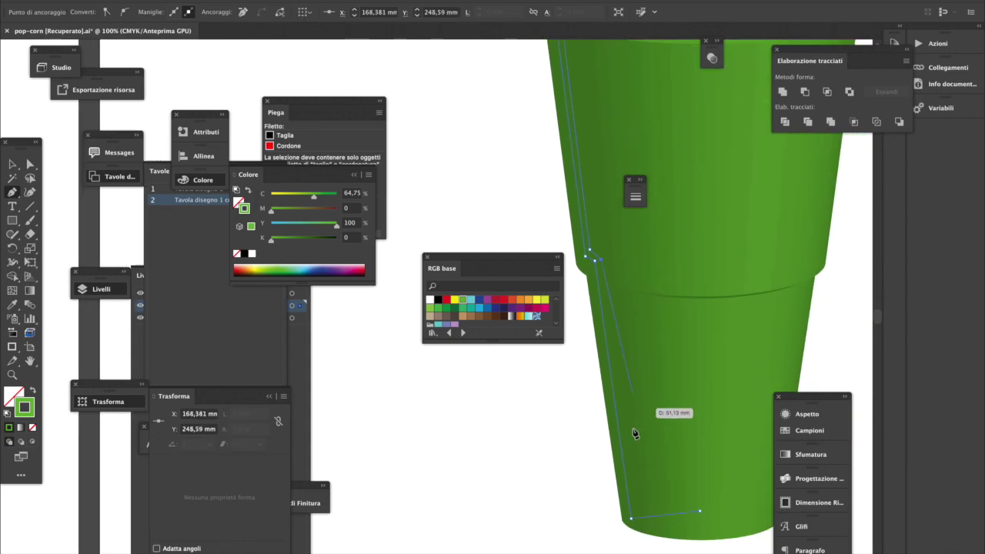
left_click(638, 514)
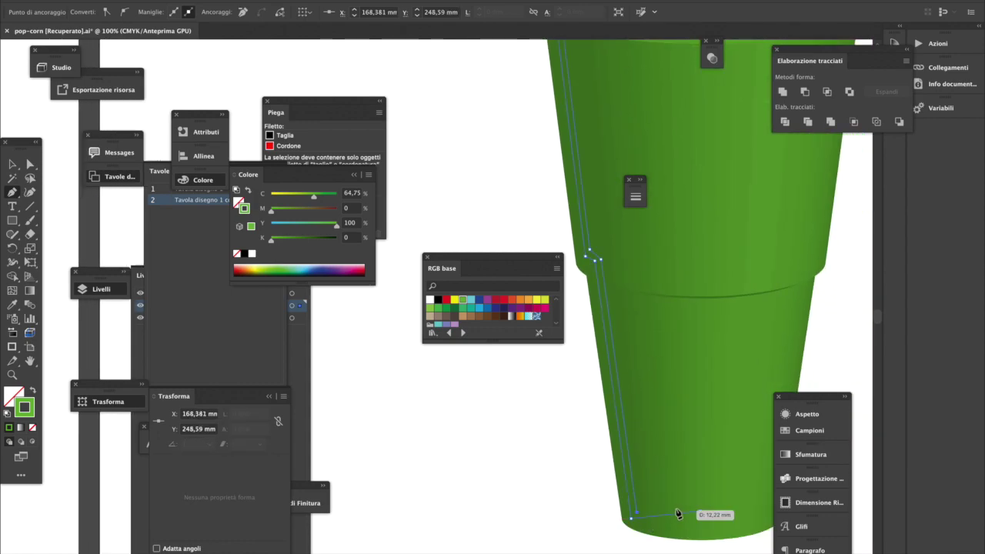
left_click(701, 509)
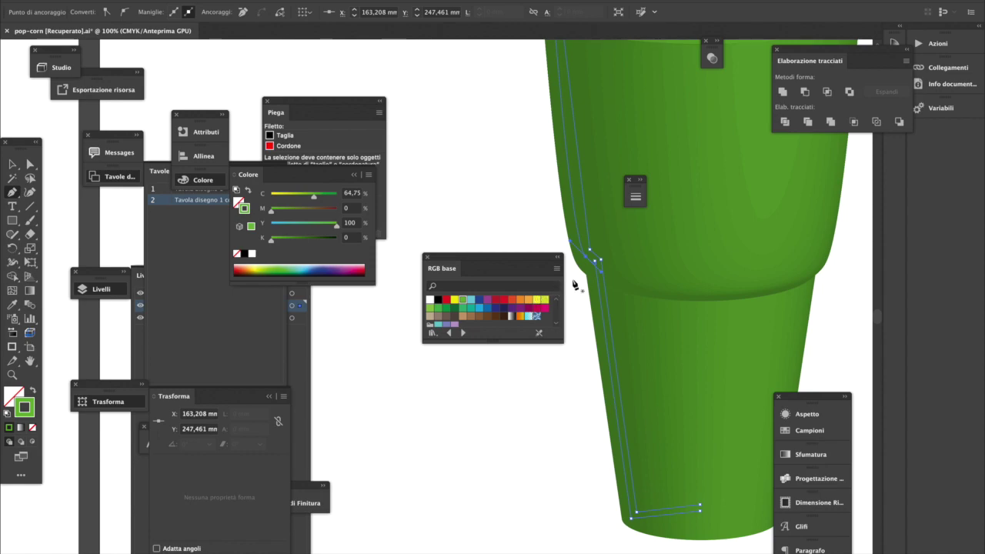
- Shape the outer anchor points at the cup's mid-height step into smooth curves by pulling out direction handles
key("super+plus")
scroll(559, 302, "left", 5)
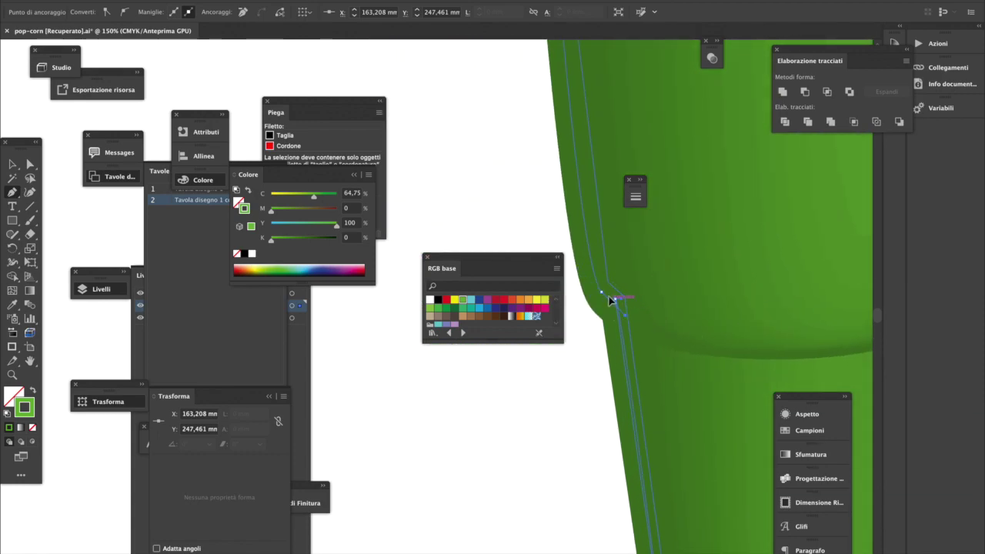
left_click(603, 293)
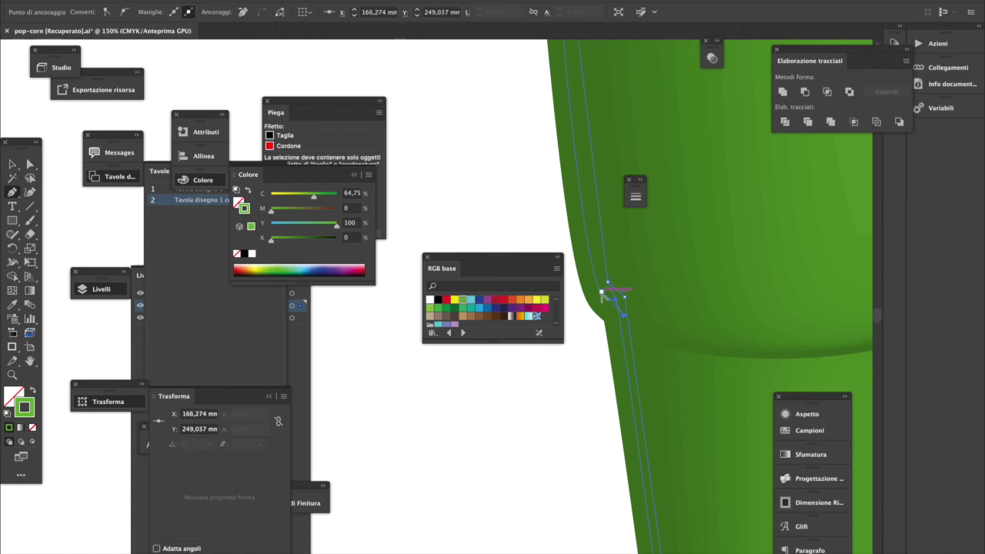
left_click(602, 295)
left_click_drag(602, 292, 587, 278)
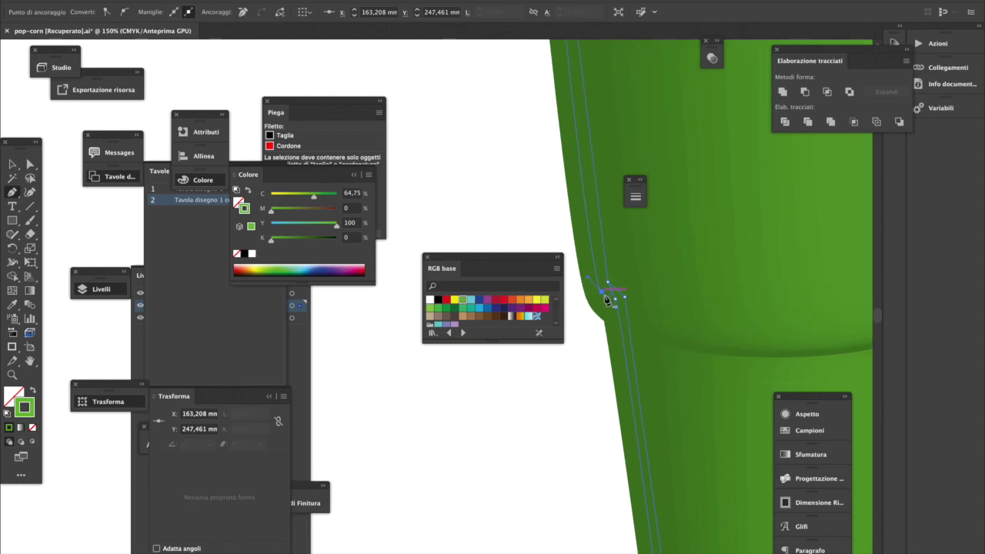
- Nudge the upper outer anchor of the mid-height step up and left to X 161.796 mm, Y 242.169 mm
key("Up")
key("Up")
key("Up")
key("Up")
key("Up")
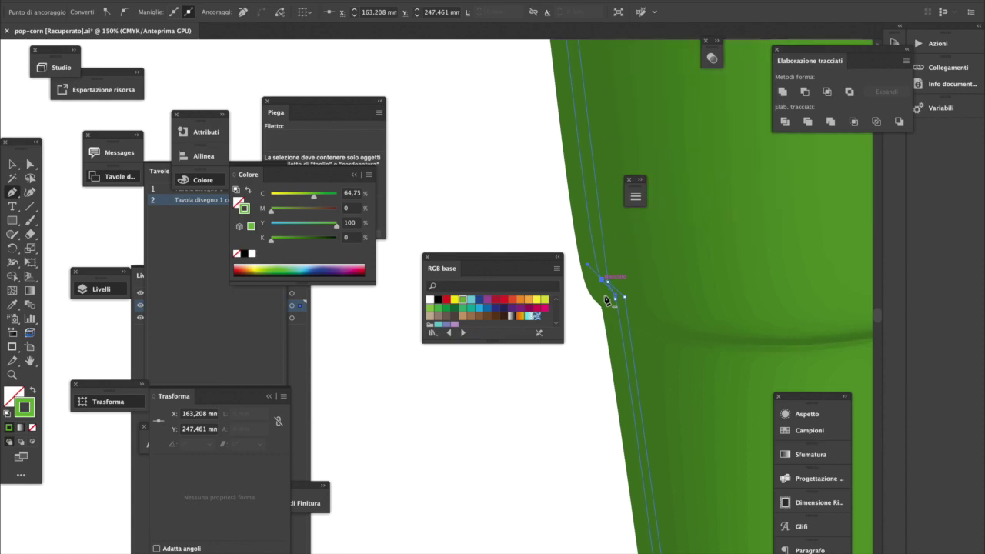
key("shift+Up")
key("Up")
key("Up")
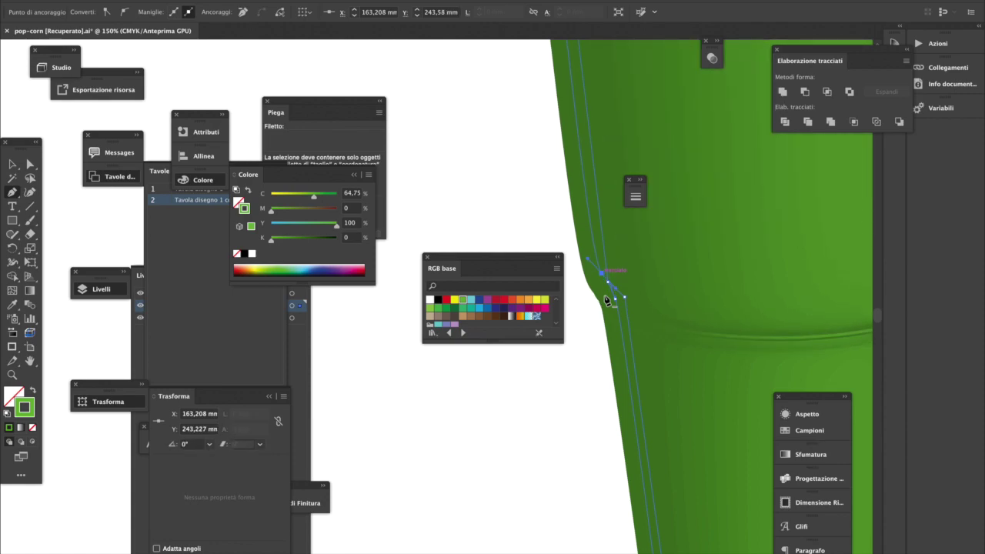
key("Up")
key("Up")
key("Left")
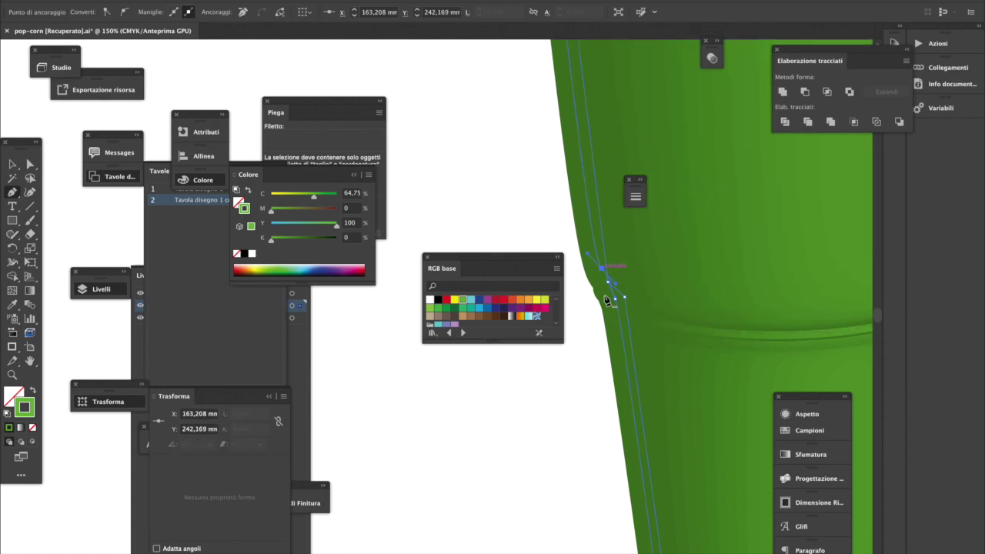
key("Left")
key("Left")
key("Left")
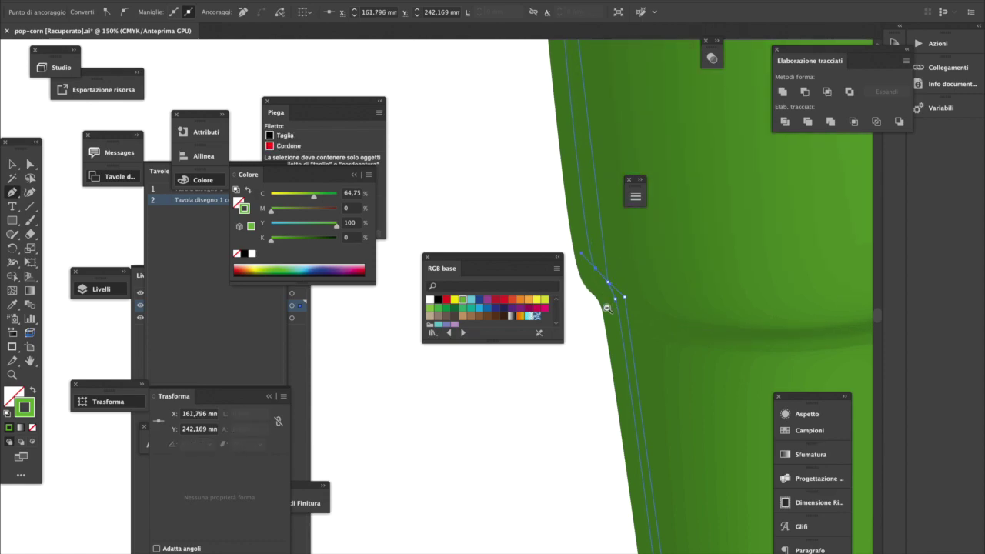
- Move the inner wall's upper anchor at the mid-height step to about X 163.5 mm, Y 241.2 mm, clear of the outer profile
left_click(605, 300, "alt+super")
left_click_drag(591, 326, 745, 324)
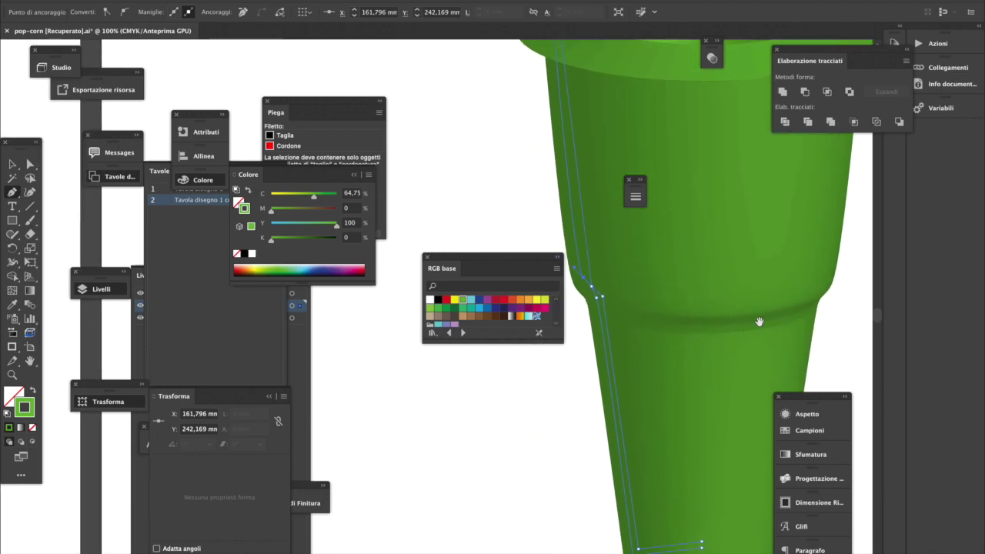
left_click(598, 293)
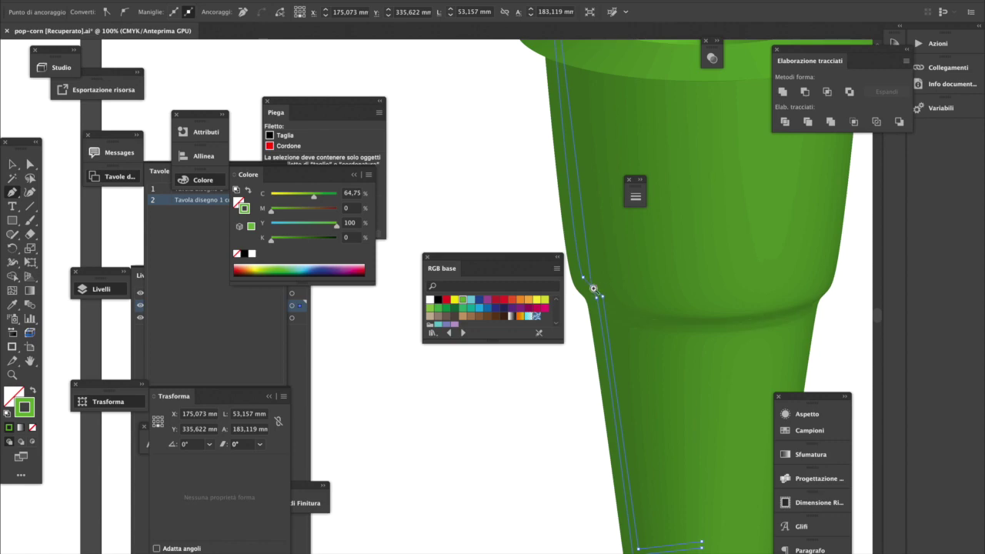
left_click(594, 289, "super")
left_click_drag(574, 303, 741, 341)
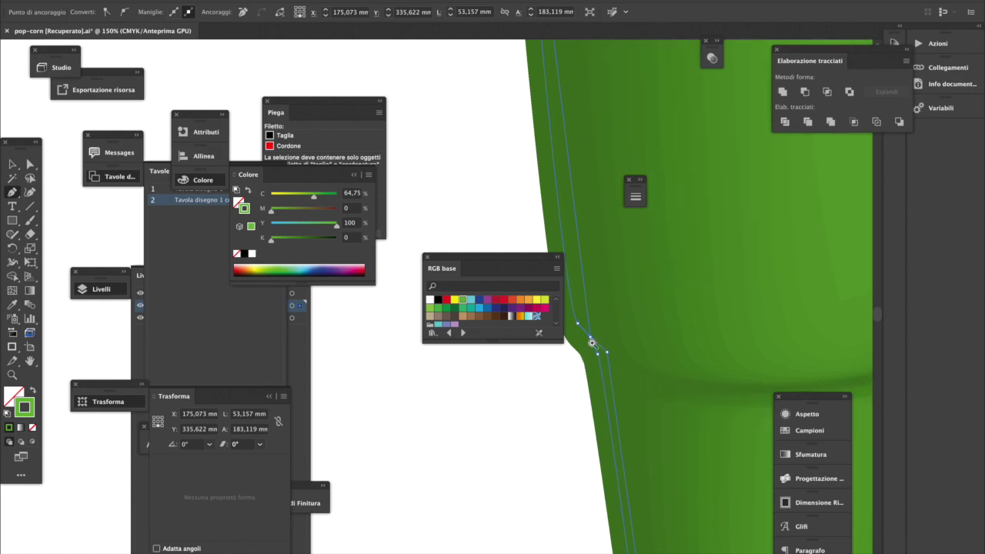
scroll(592, 343, "up", 3)
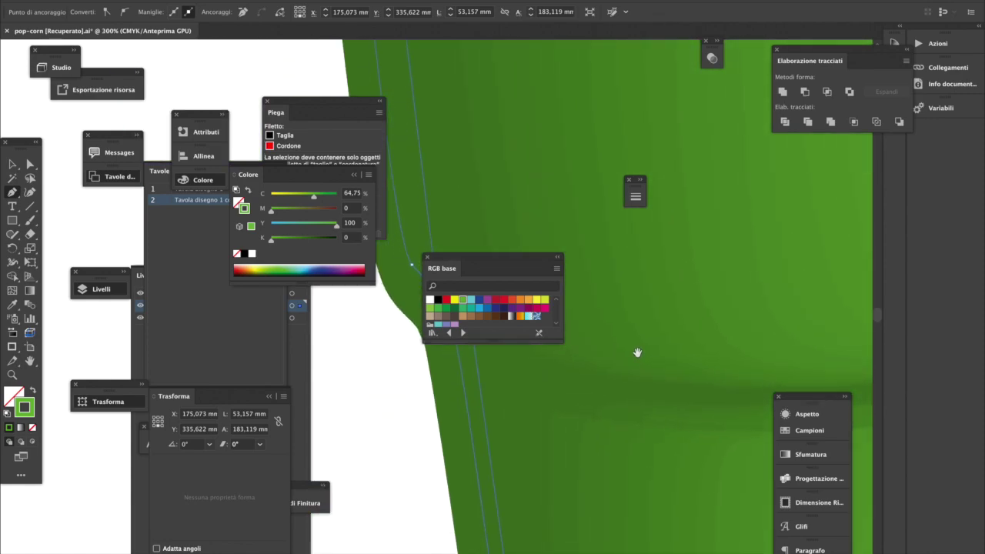
scroll(637, 353, "left", 5)
mouse_move(716, 315)
left_mouse_down()
mouse_move(722, 296)
mouse_move(724, 315)
left_mouse_up()
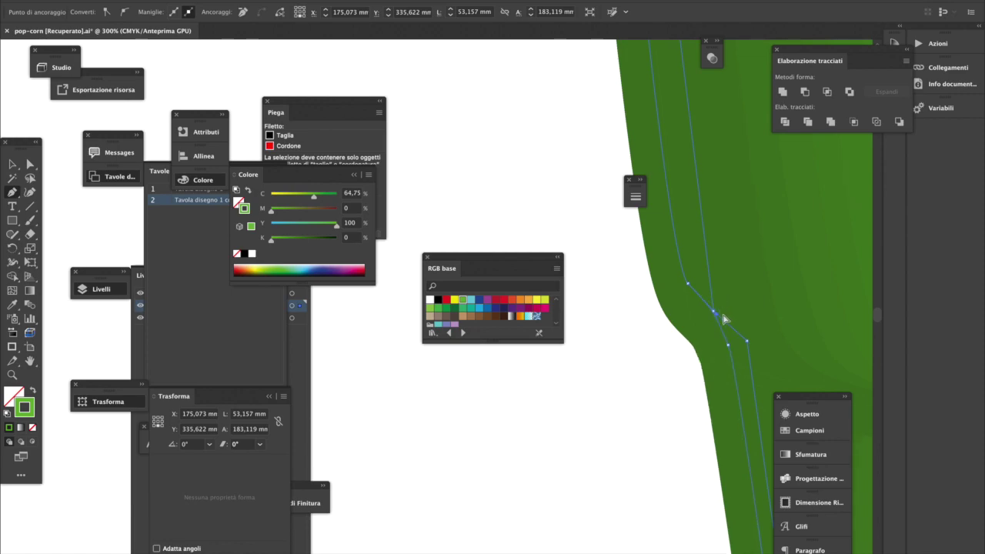
left_click(739, 320, "super")
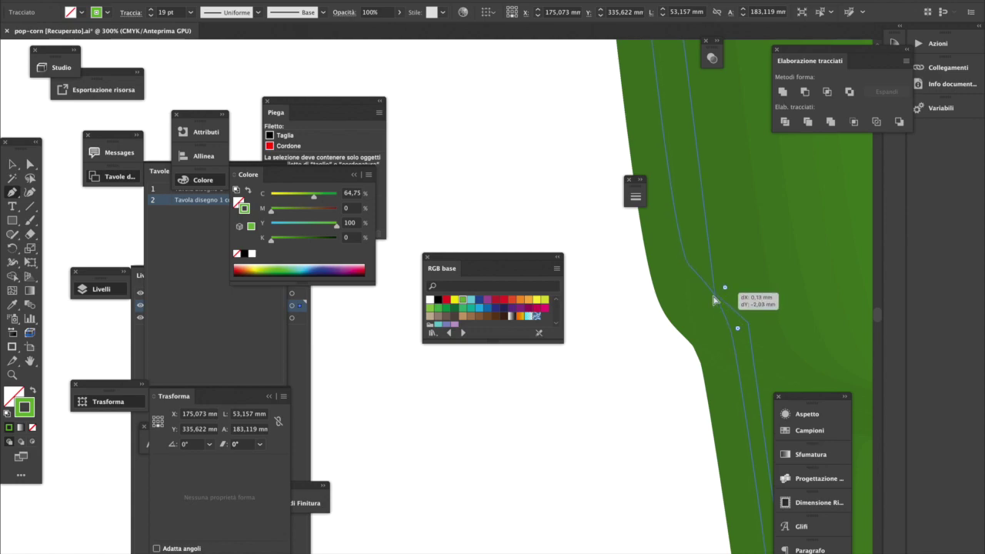
left_click(634, 348, "super")
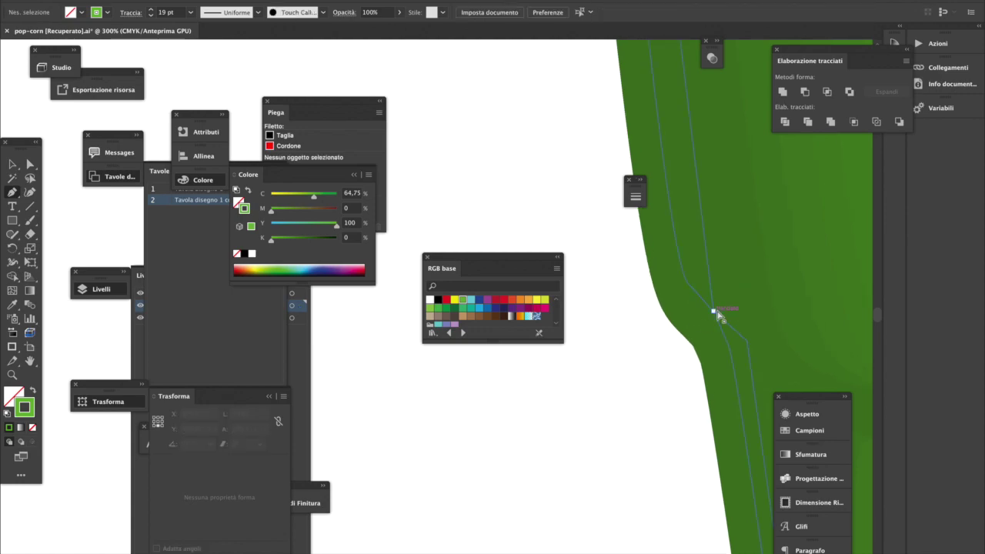
left_click_drag(714, 313, 705, 277)
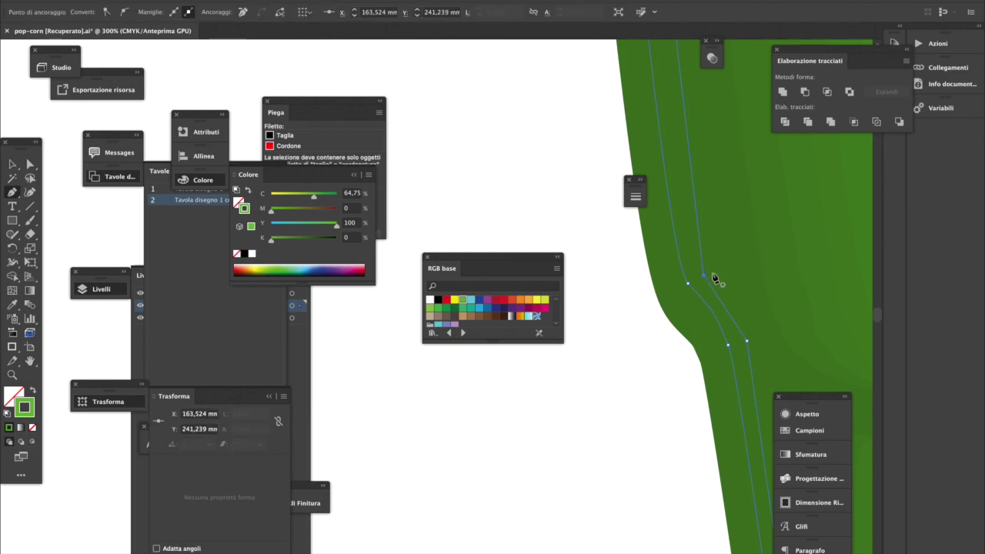
- Round the inner wall's upper and lower corners at the mid-height step with the live corner widgets
left_click_drag(715, 276, 772, 333)
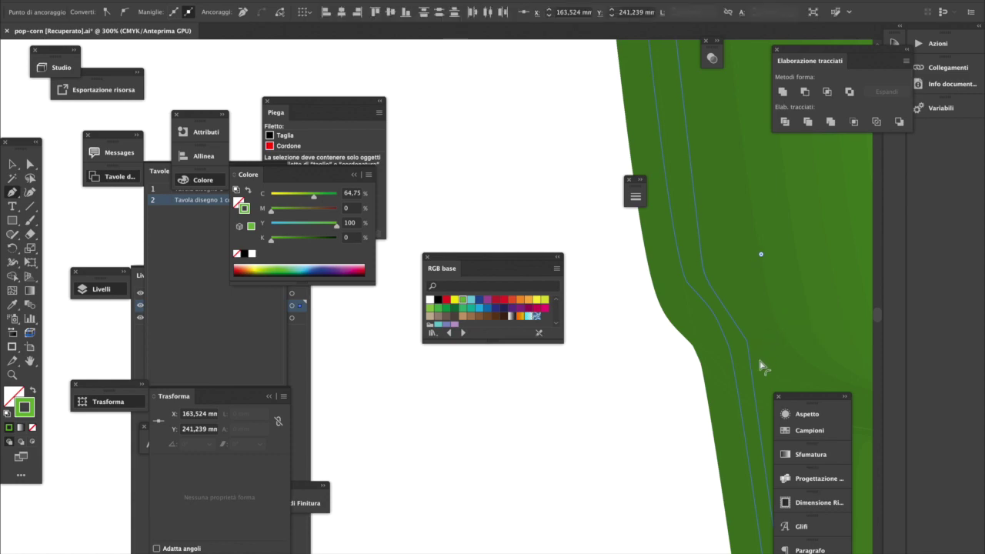
left_click(736, 347)
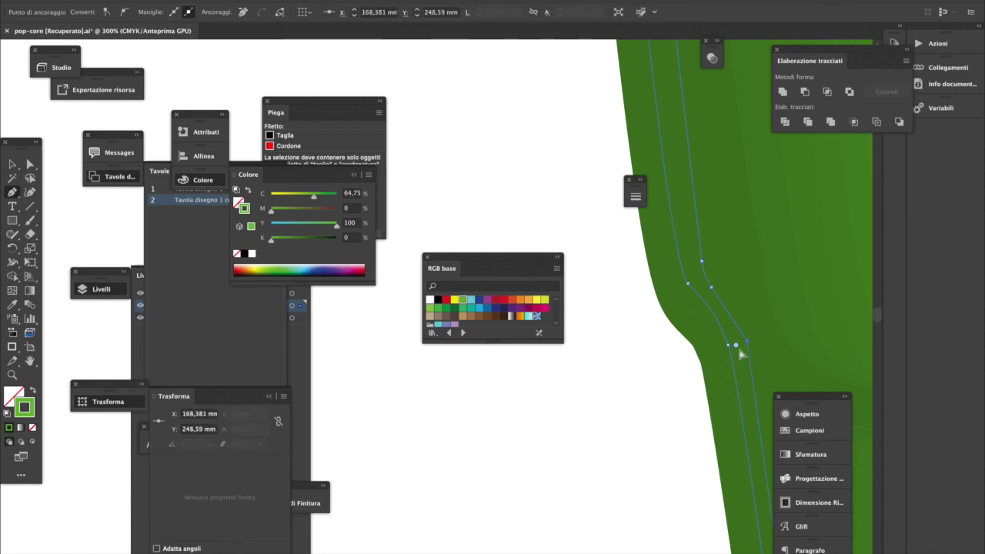
left_click_drag(737, 347, 709, 355)
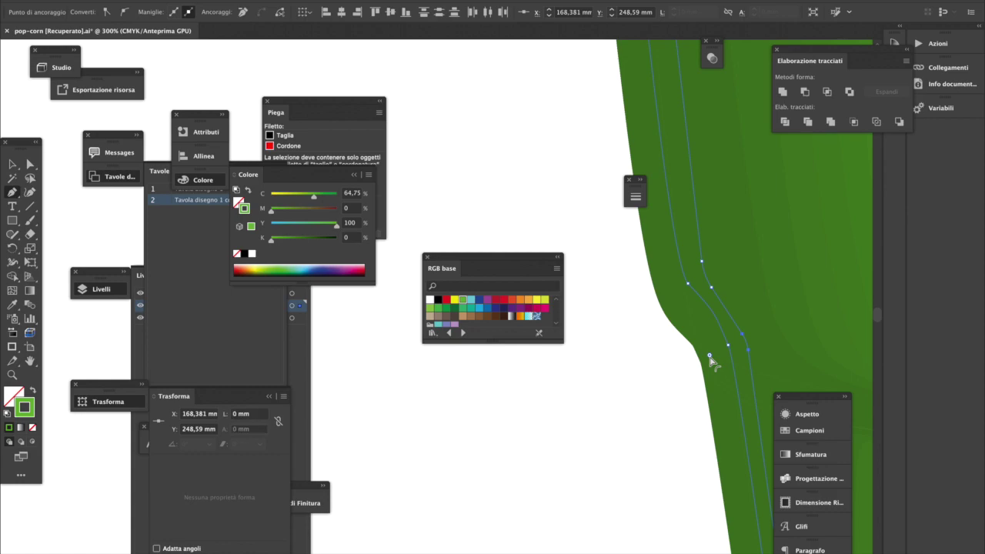
- Convert the outer wall's two anchors at the cup's mid-height step to corners and round them with the live corner widgets
left_click(689, 284, "alt")
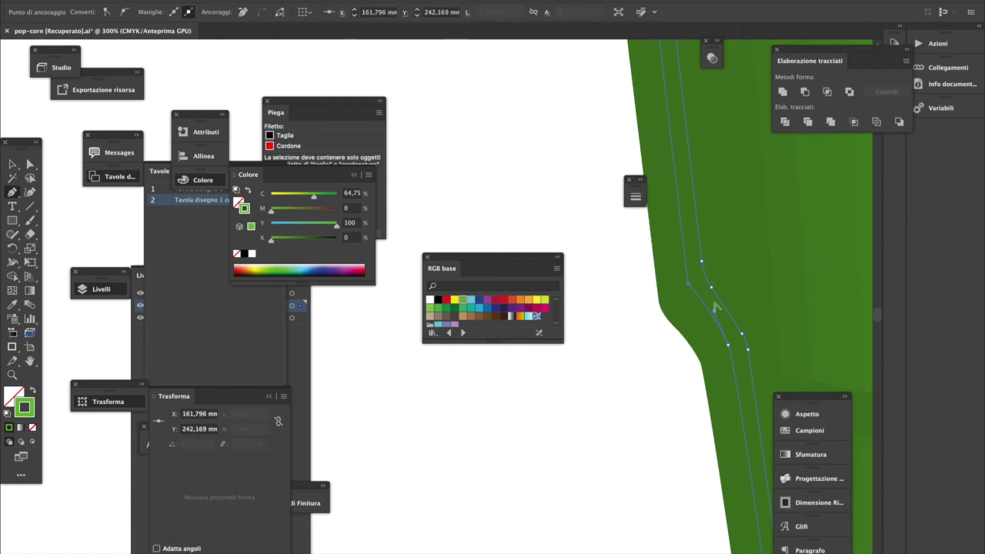
left_click(728, 346, "alt")
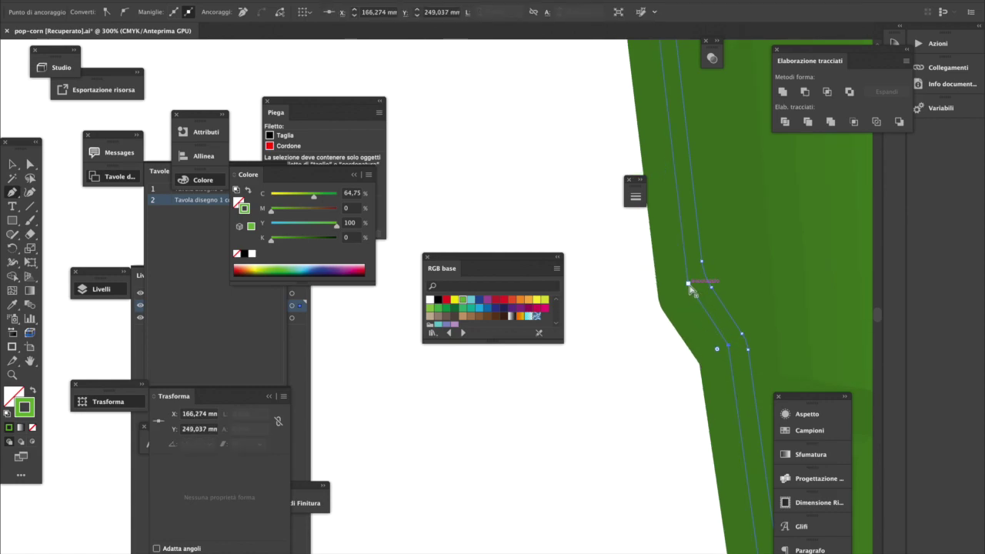
left_click_drag(699, 282, 659, 380)
left_click(706, 334, "alt+super")
left_click(707, 334, "alt+super")
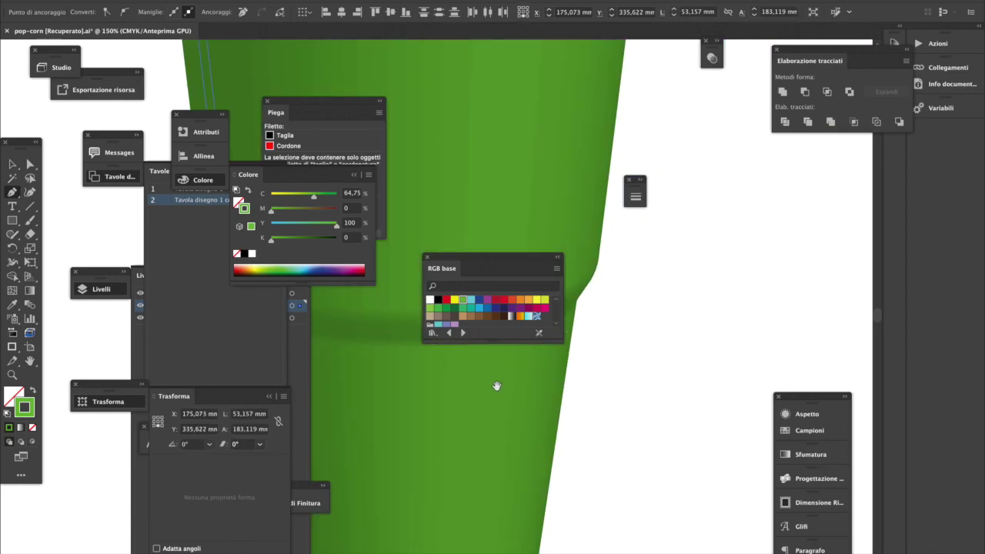
left_click(500, 414, "alt+super")
left_click_drag(428, 391, 792, 461)
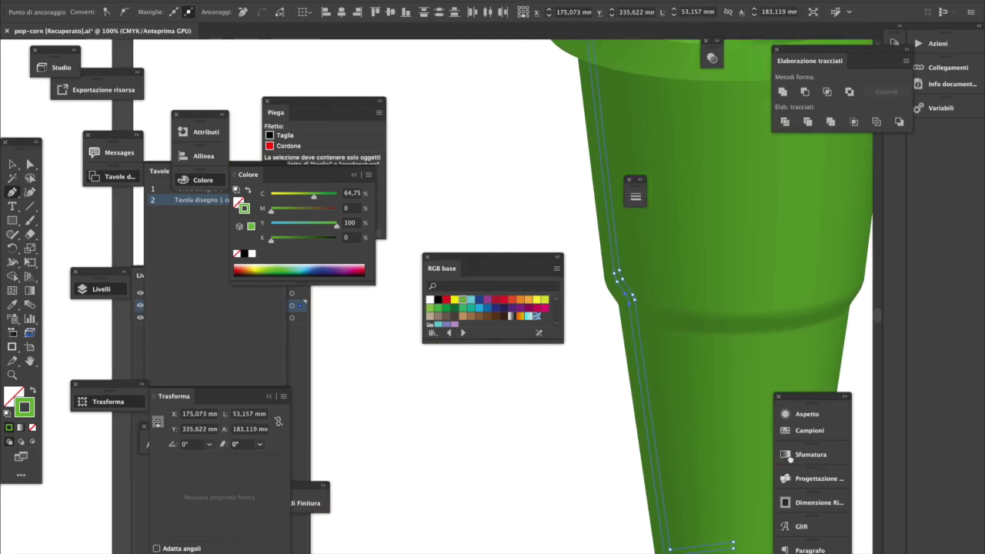
left_click(581, 371)
key("super+minus")
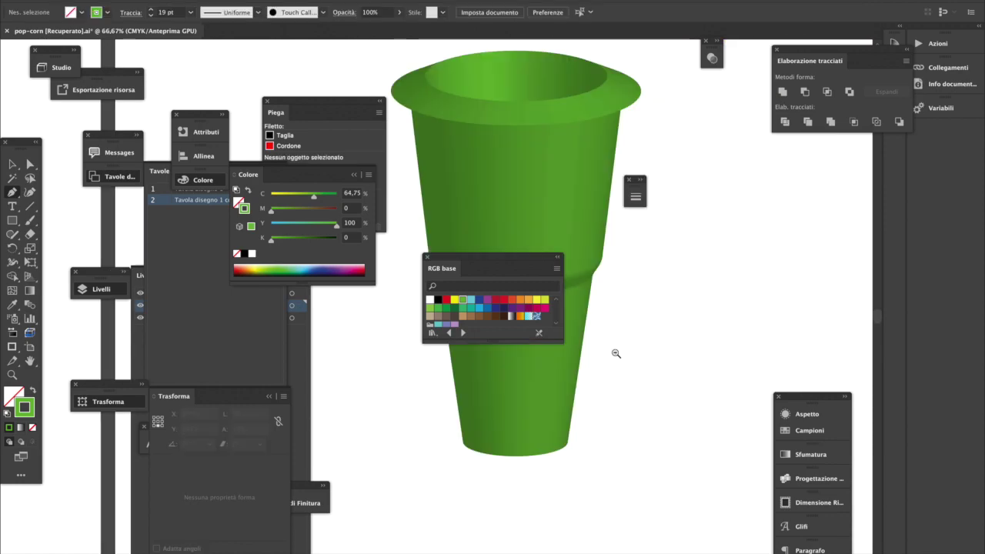
- Reposition the outer anchors of the cup's rim profile and round the rim's corners with the live corner widgets
left_click_drag(490, 163, 601, 274)
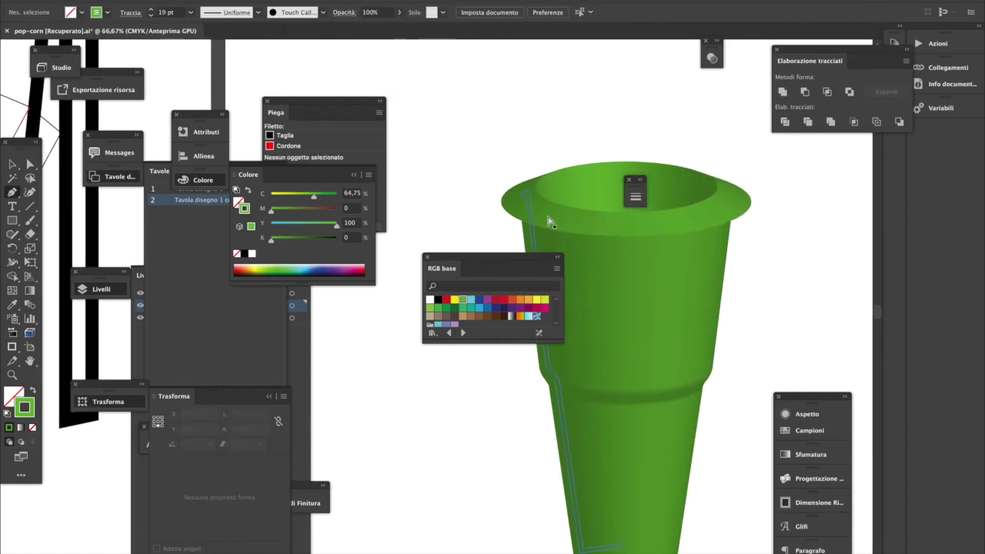
left_click(542, 216, "super")
key("super+plus")
left_click_drag(552, 352, 705, 397)
left_click(599, 337, "super")
left_click_drag(600, 338, 767, 376)
mouse_move(602, 324)
left_mouse_down()
mouse_move(597, 311)
mouse_move(605, 320)
left_mouse_up()
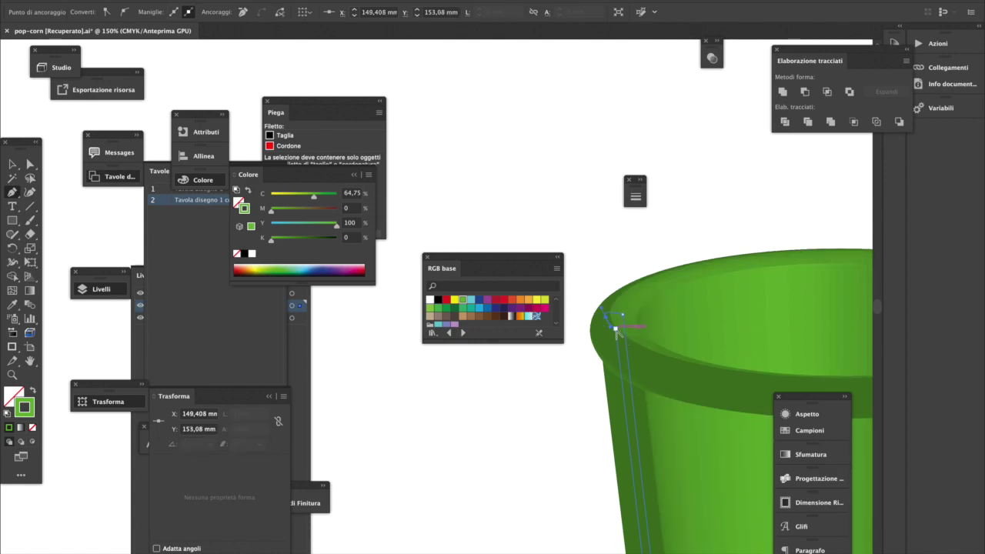
left_click_drag(605, 334, 593, 341)
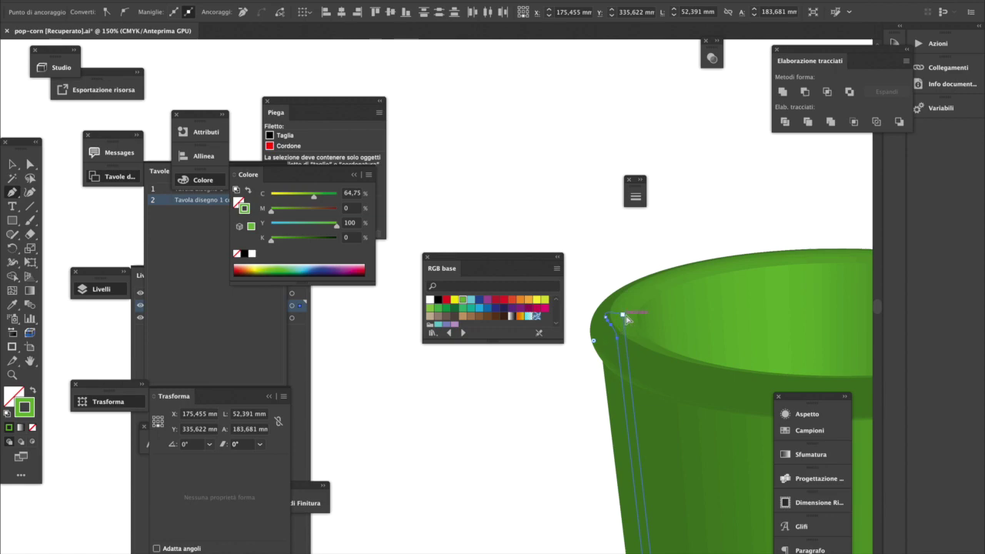
left_click(622, 316, "super")
left_click_drag(614, 323, 594, 360)
left_click(528, 370)
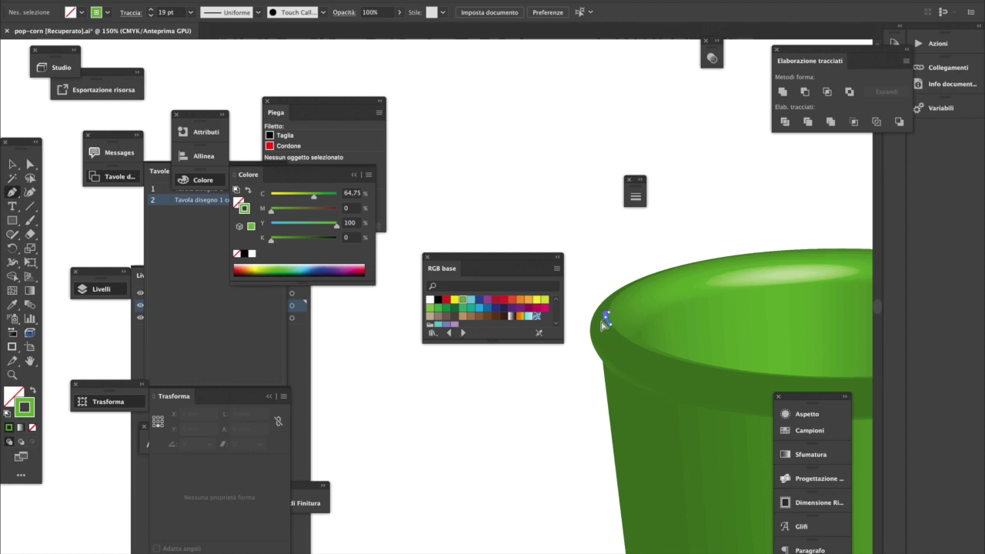
- Move the rim's outer anchor outward to X 147.969 mm, Y 153.422 mm and deselect the profile
left_click_drag(602, 324, 594, 327)
left_click(568, 405)
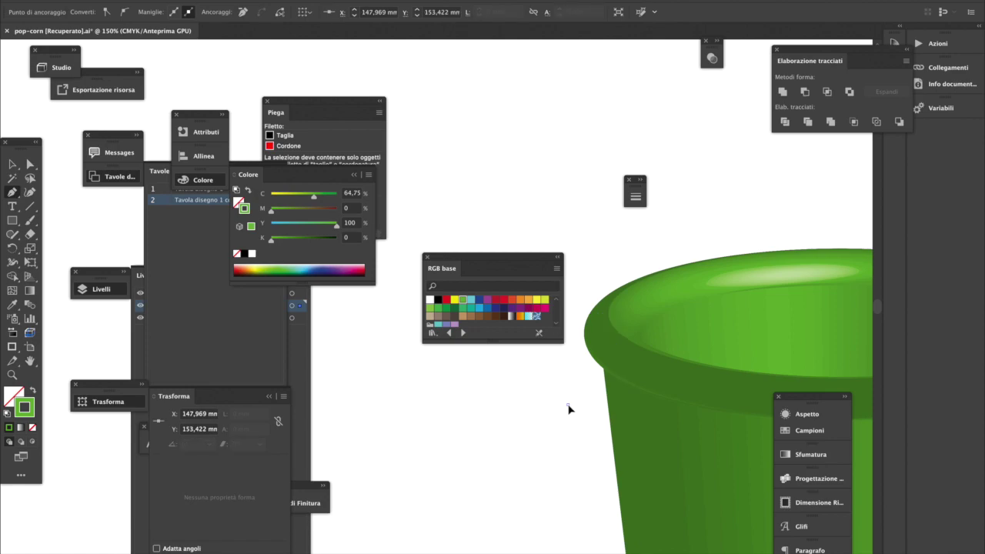
left_click(640, 421, "alt+super")
left_click(641, 422, "alt+super")
left_click(467, 428, "alt+super")
left_click_drag(433, 391, 723, 450)
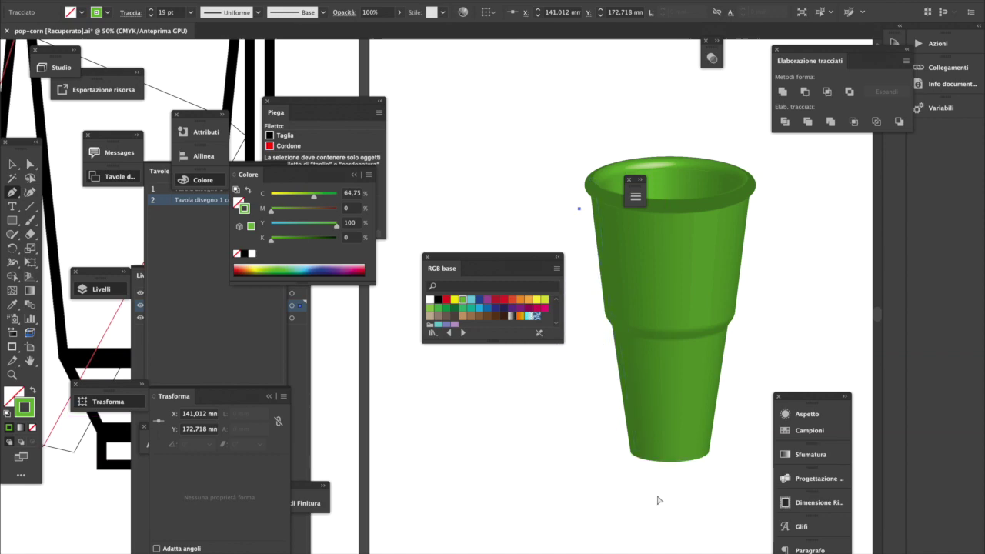
- Widen the cup's base by shifting the profile's lower anchors outward, and recolor the stroke with the dark magenta swatch
left_click(629, 489, "ctrl")
left_click(650, 446, "ctrl")
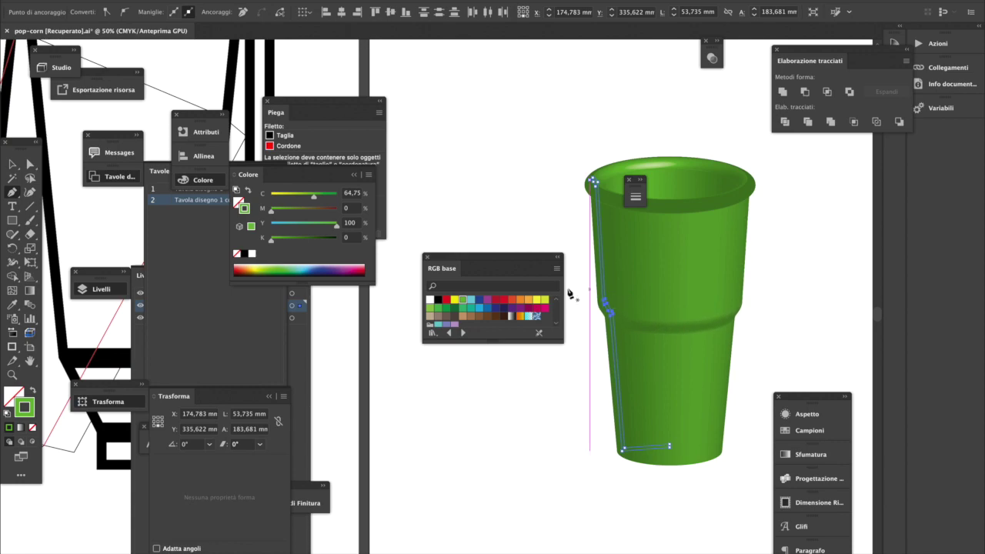
left_click(536, 308)
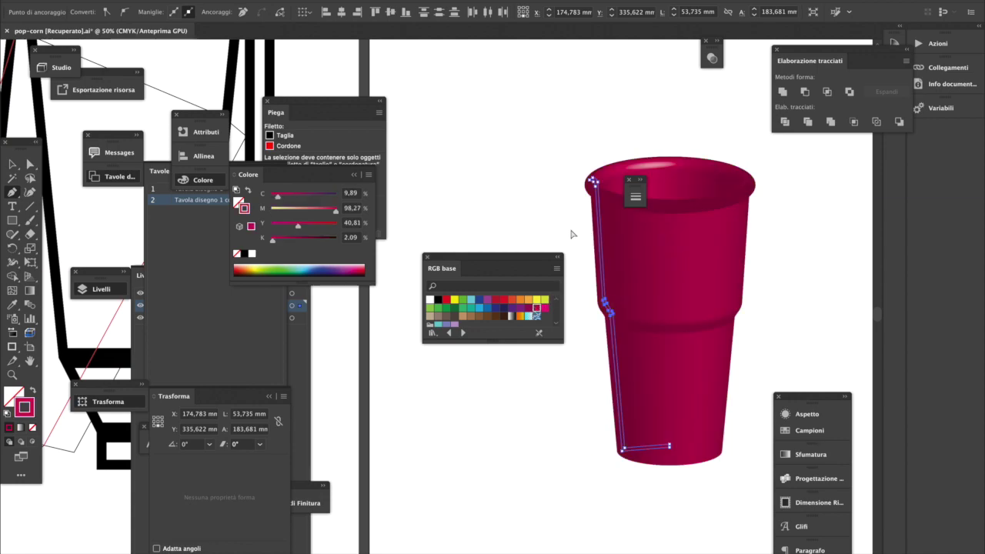
- Check the profile's anchor points at the cup's rim, mid-height step and base corner
left_click(571, 234, "super")
left_click(597, 184, "super")
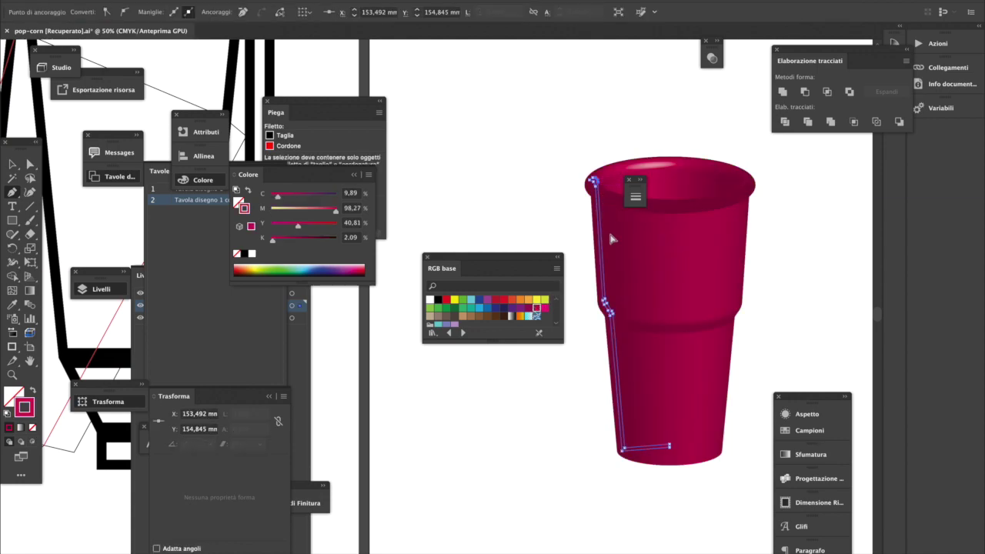
key("super+plus")
left_click_drag(551, 456, 722, 513)
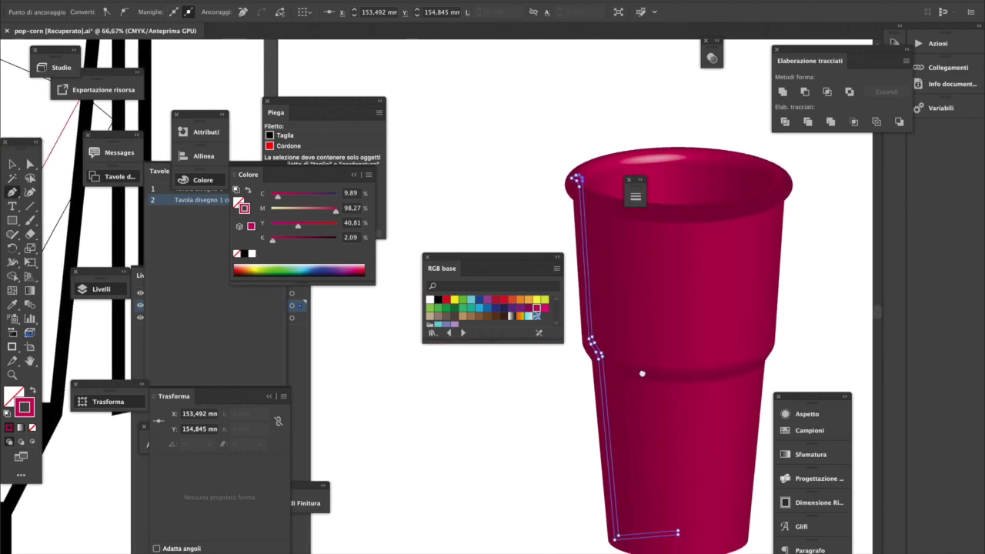
left_click_drag(642, 373, 656, 366)
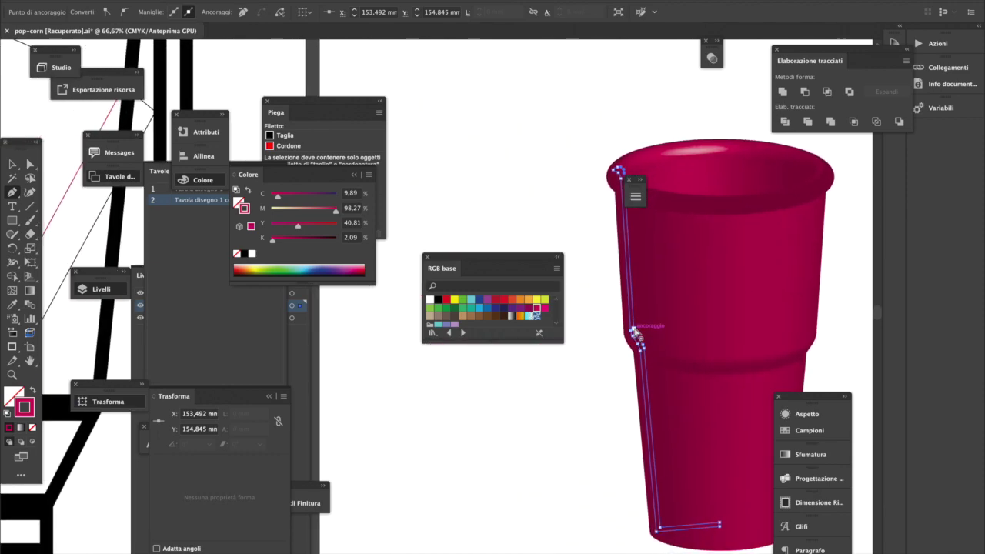
left_click(635, 331, "super")
left_click(643, 347, "shift+super")
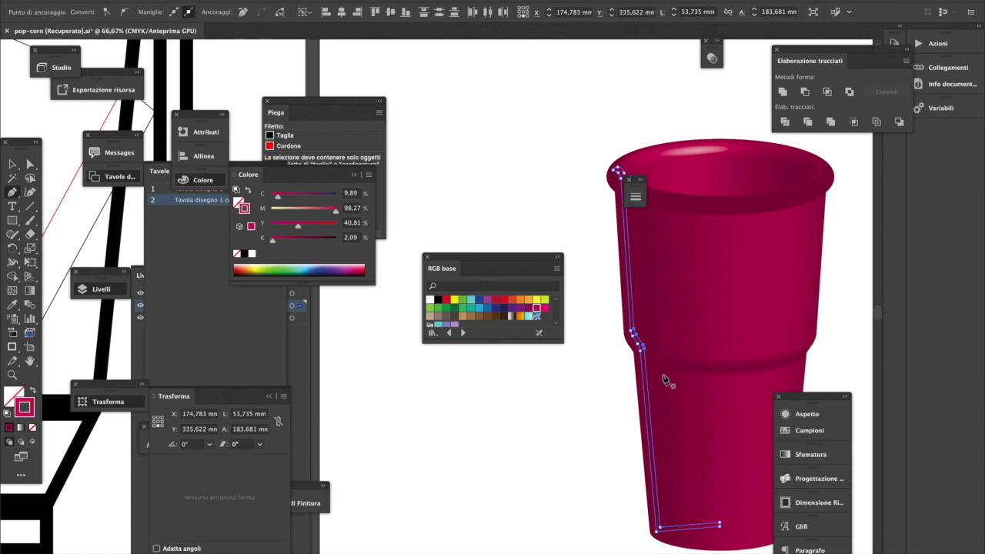
left_click(659, 530)
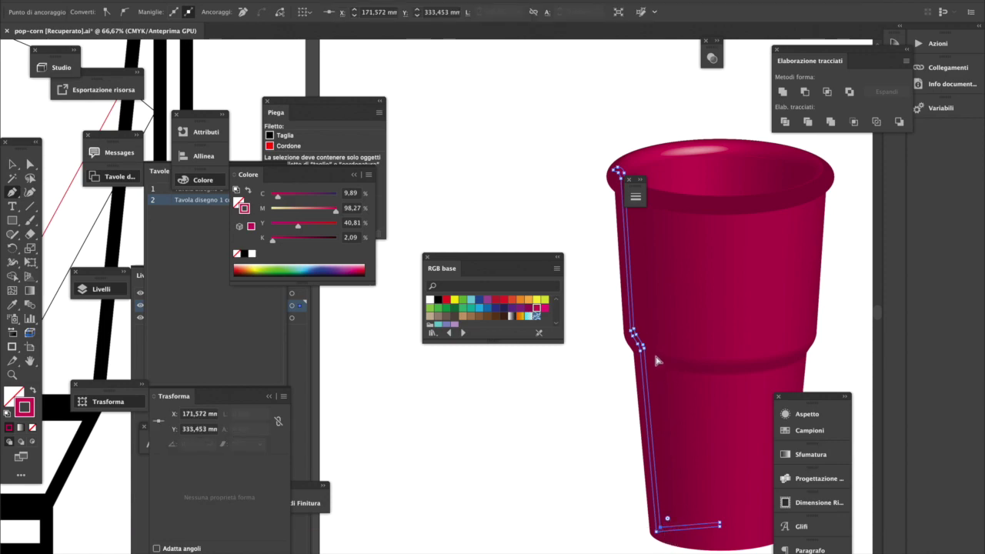
left_click(645, 349, "shift+super")
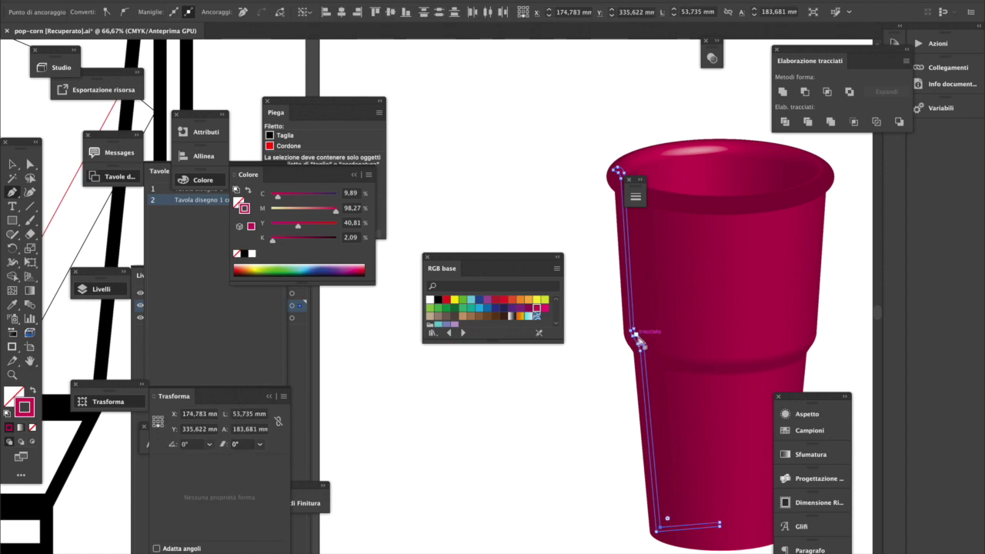
- Move the small floating panel off the cup's rim area and round the profile's base corners with the live corner widgets
left_click_drag(635, 186, 713, 195)
left_click(627, 176)
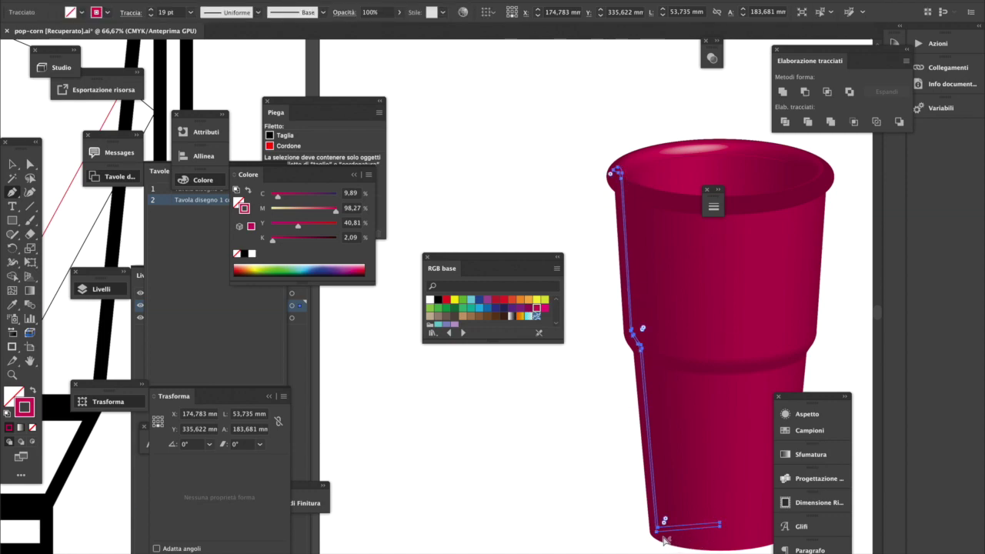
left_click_drag(664, 523, 665, 524)
left_click(624, 543)
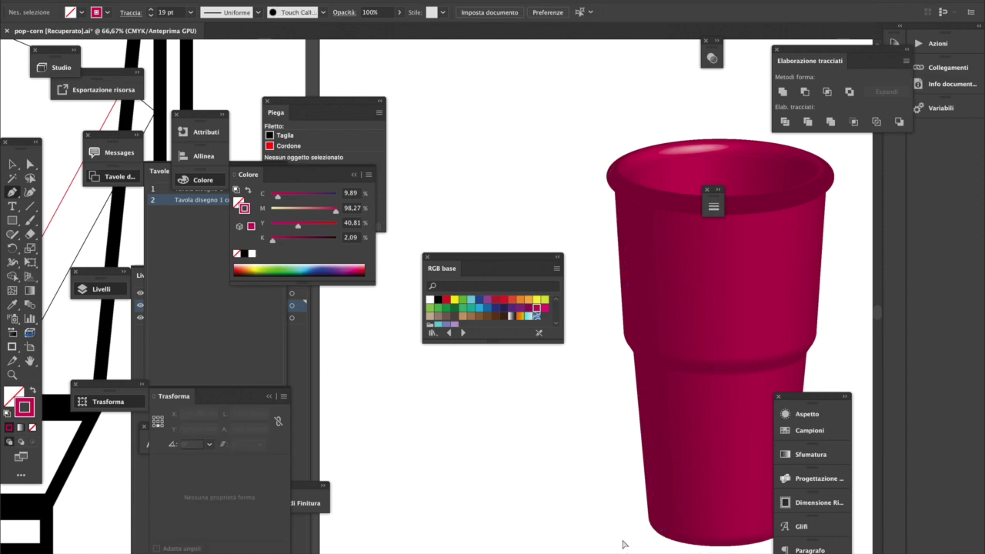
- Extend the direction handle of the outer anchor at the cup's base corner downward to make the corner fuller
left_click(695, 527)
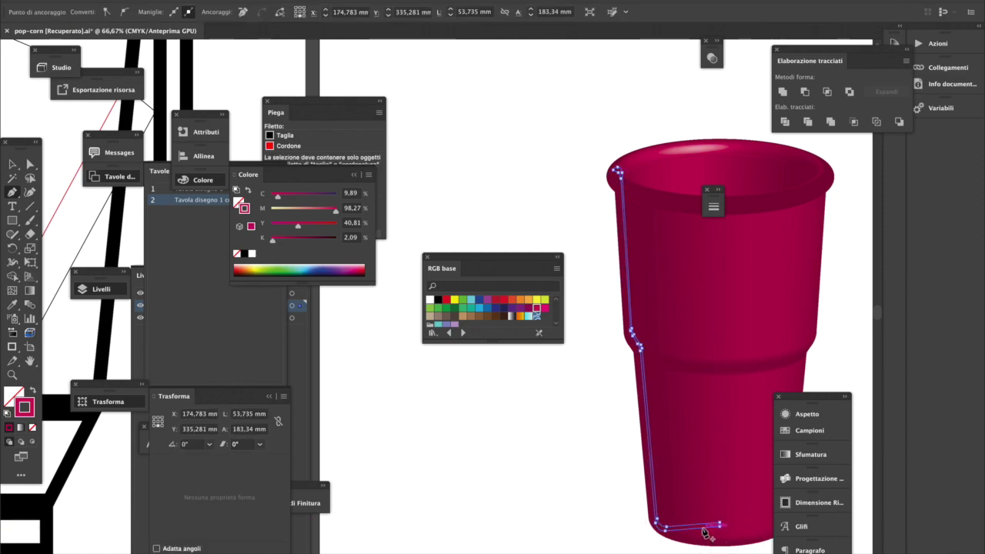
left_click(719, 529)
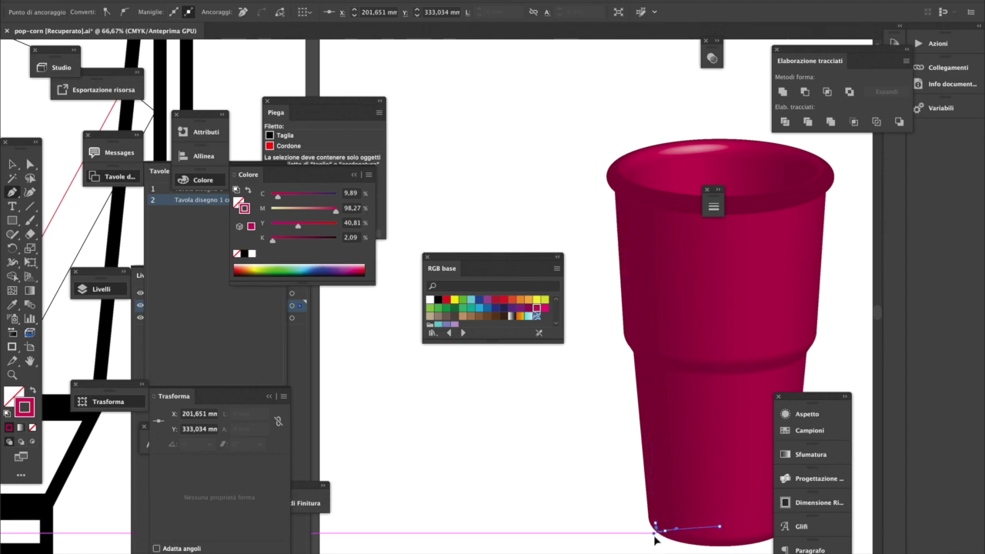
left_click_drag(653, 540, 656, 546)
left_click(656, 546, "super")
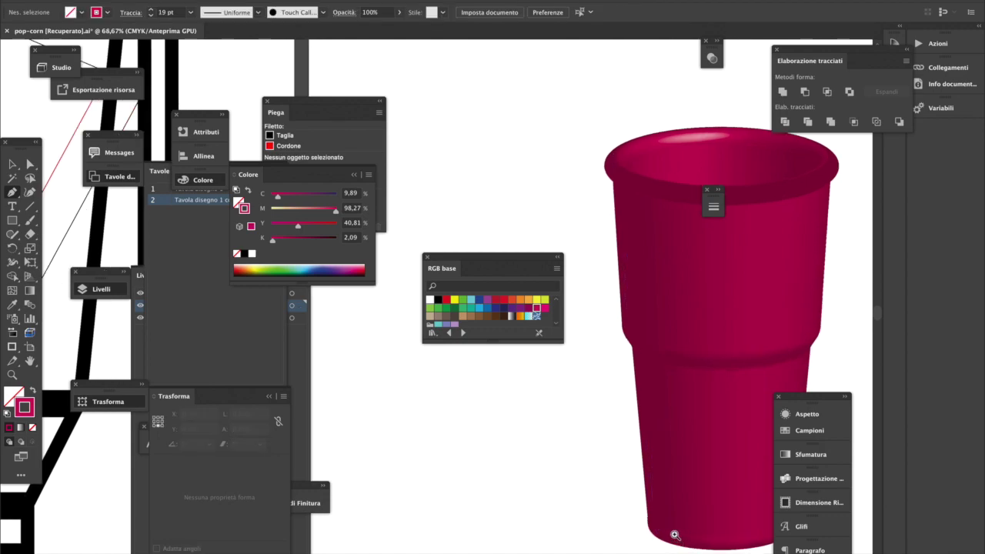
- Adjust the direction handles of the outer anchor along the cup's bottom edge to reduce the bulge at the base corner
left_click(675, 535, "super")
left_click(675, 535, "super")
left_click_drag(558, 357, 942, 531)
left_click_drag(667, 381, 868, 514)
left_click(669, 259, "super")
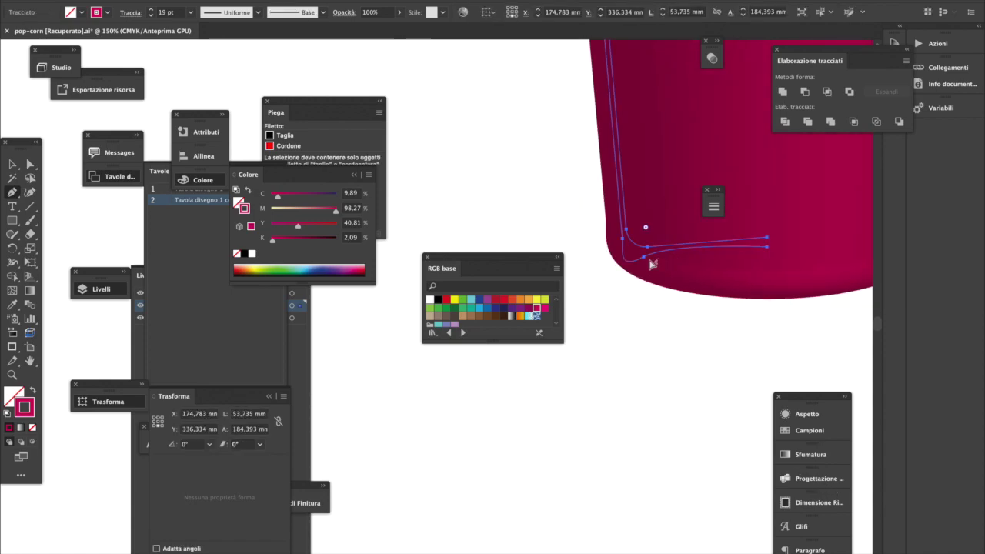
left_click(644, 257, "ctrl")
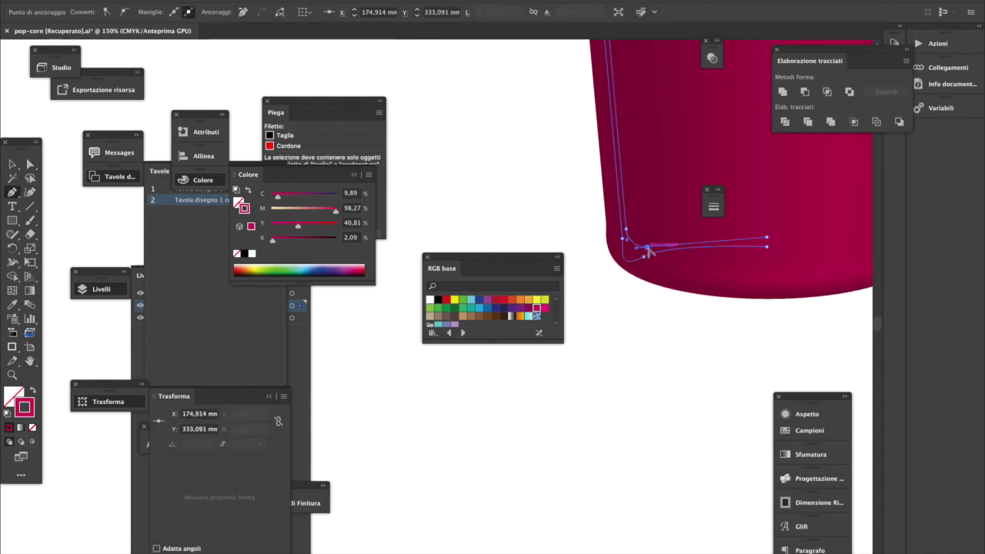
left_click_drag(642, 259, 667, 250)
left_click(652, 262, "ctrl")
left_click(669, 306, "ctrl")
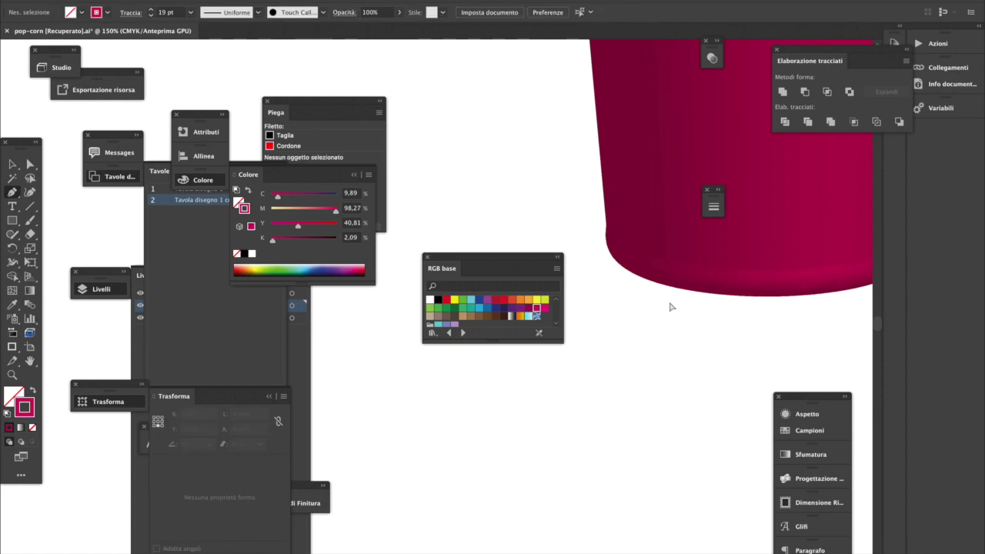
- Refine the outer and inner anchors' direction handles at the base corner so the wall curves evenly into the cup's bottom
left_click(626, 264, "ctrl")
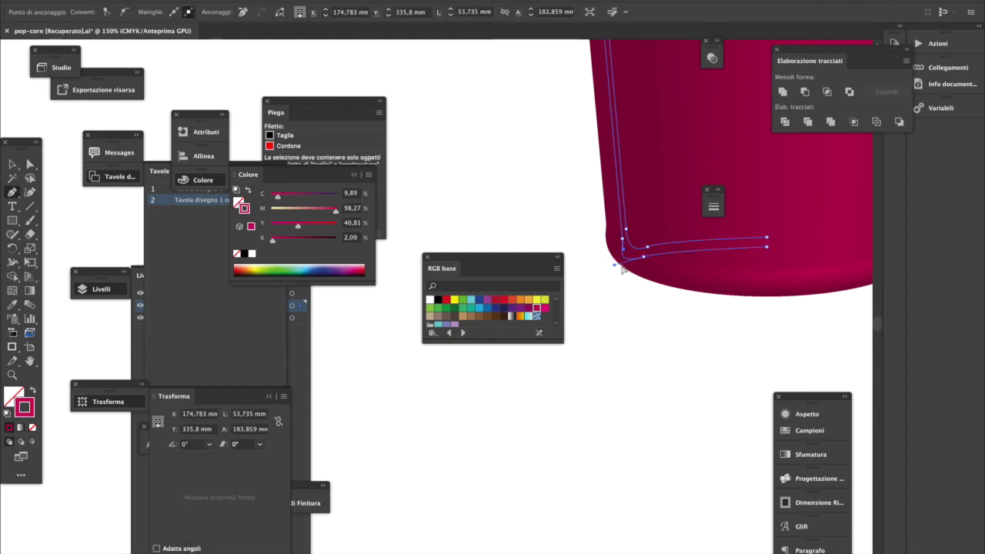
left_click_drag(614, 265, 623, 264)
left_click(604, 291, "ctrl")
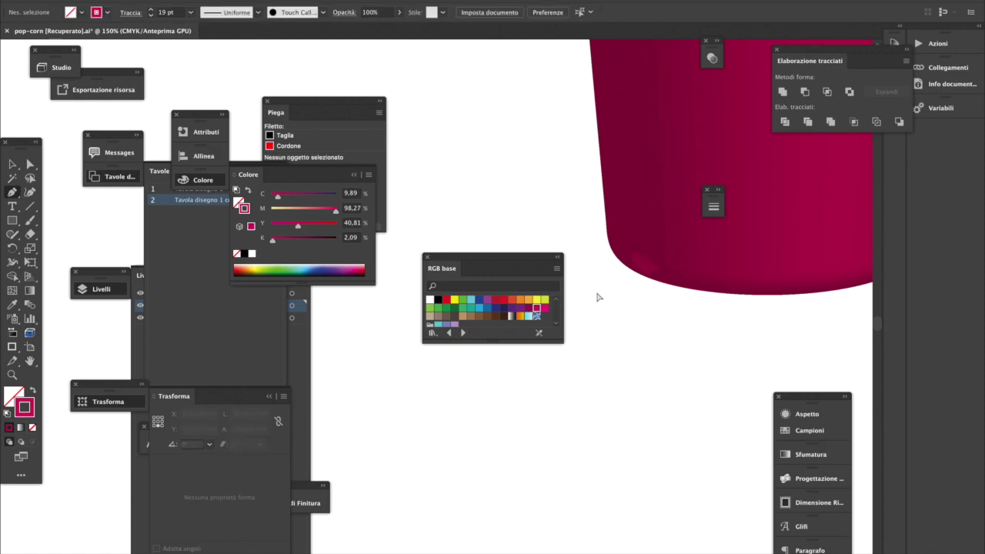
left_click(659, 249, "ctrl")
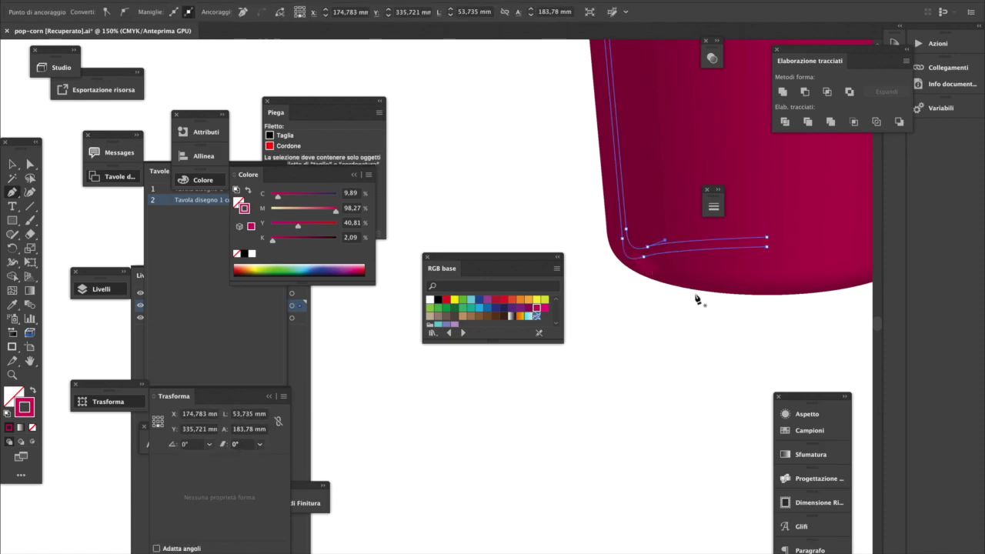
left_click(680, 267, "ctrl+alt")
left_click(572, 255, "ctrl+alt")
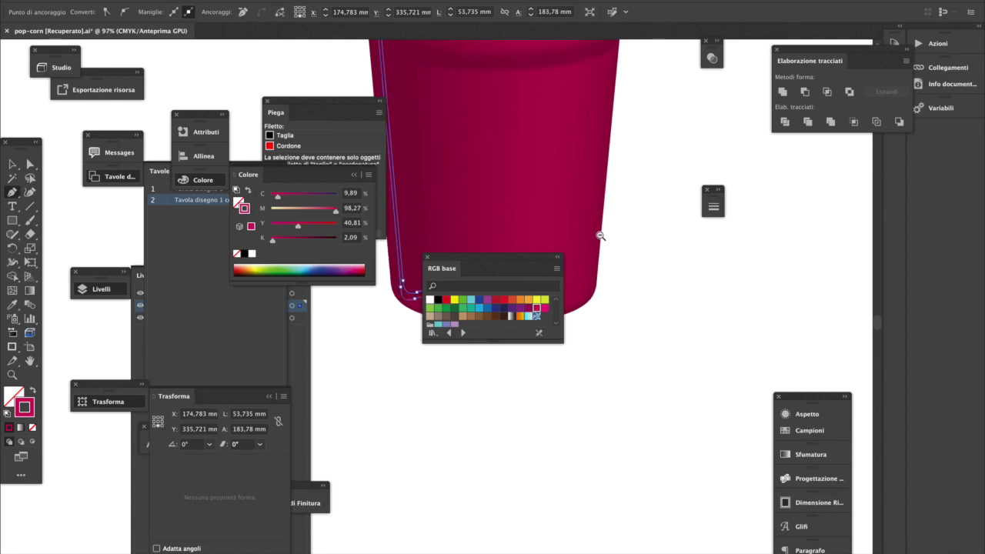
left_click(600, 236, "ctrl+alt")
left_click_drag(598, 244, 807, 314)
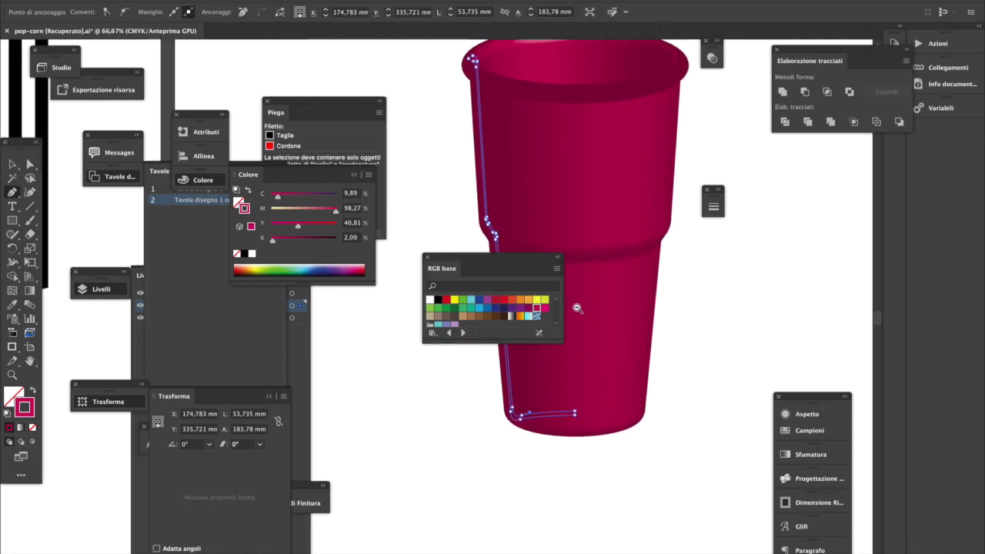
scroll(578, 308, "down", 1)
scroll(605, 336, "left", 3)
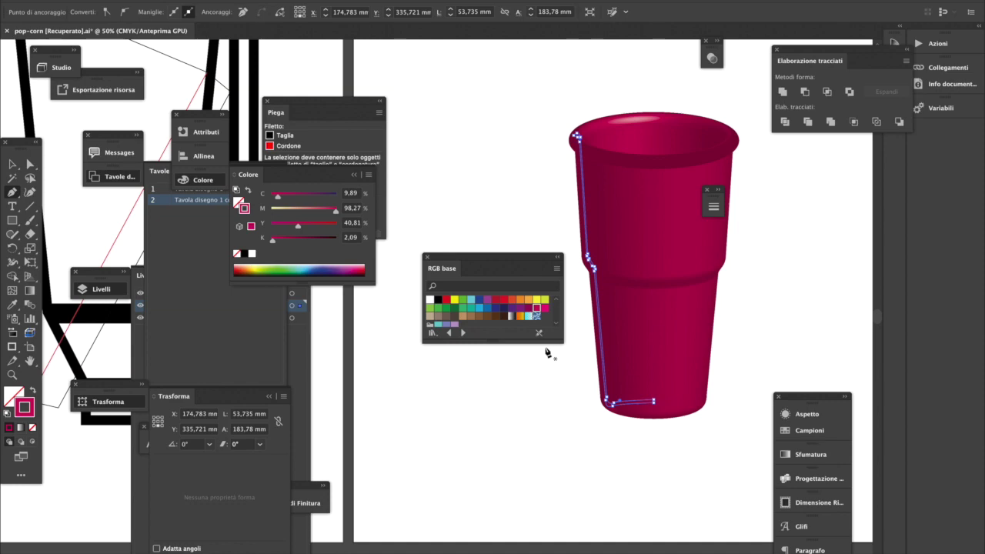
- Resize the cup's half-profile to 55 mm wide and 180 mm high, then clear the selection
key("v")
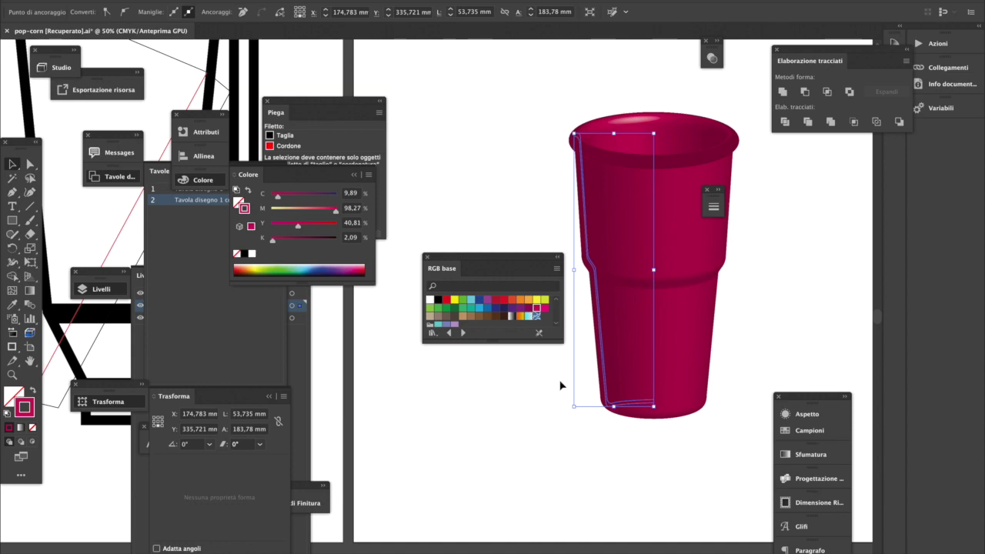
left_click(245, 414)
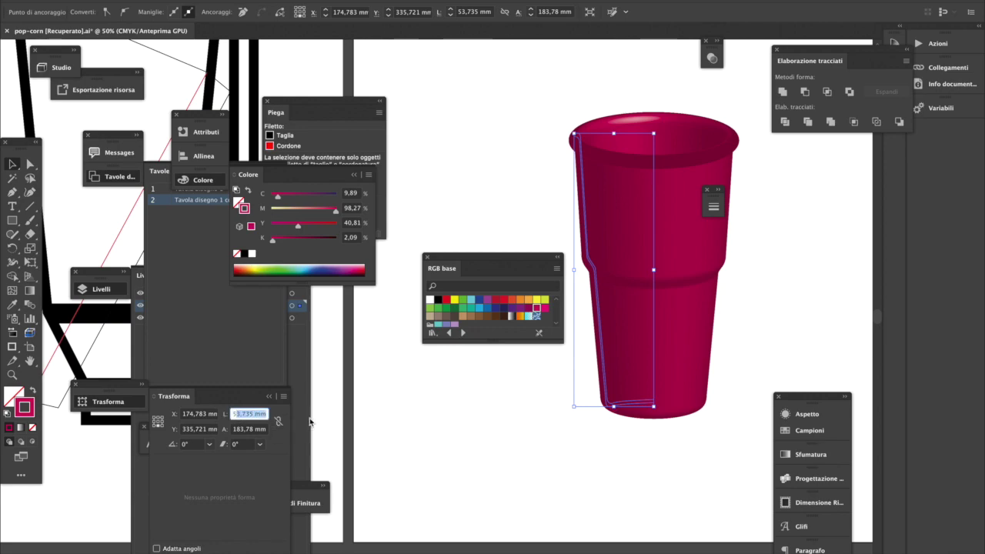
type("55")
key("Return")
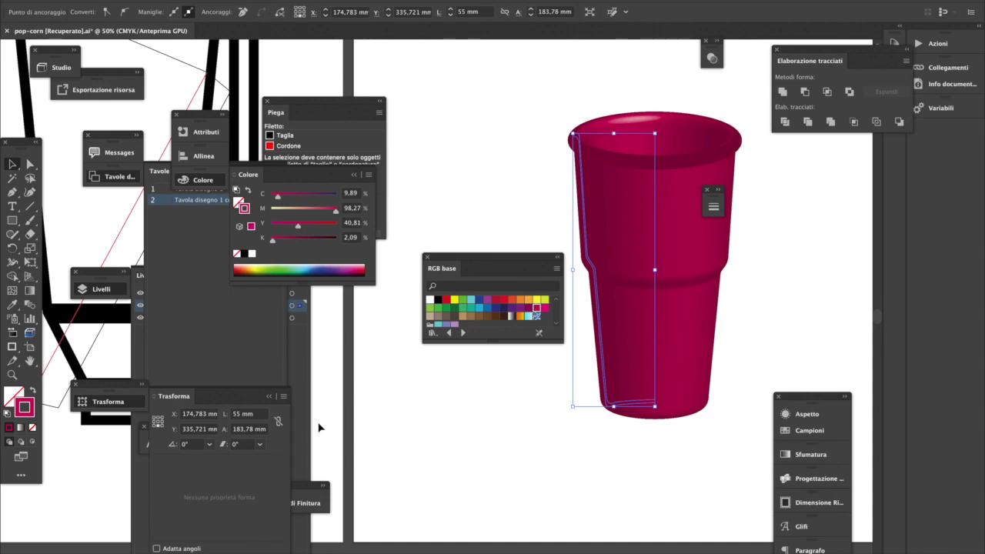
left_click(243, 430)
type("180")
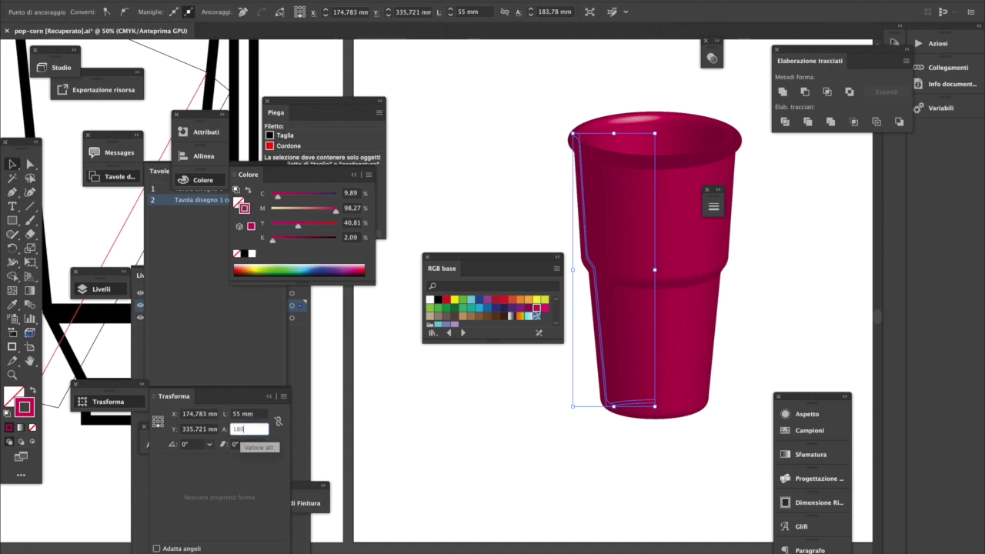
key("Return")
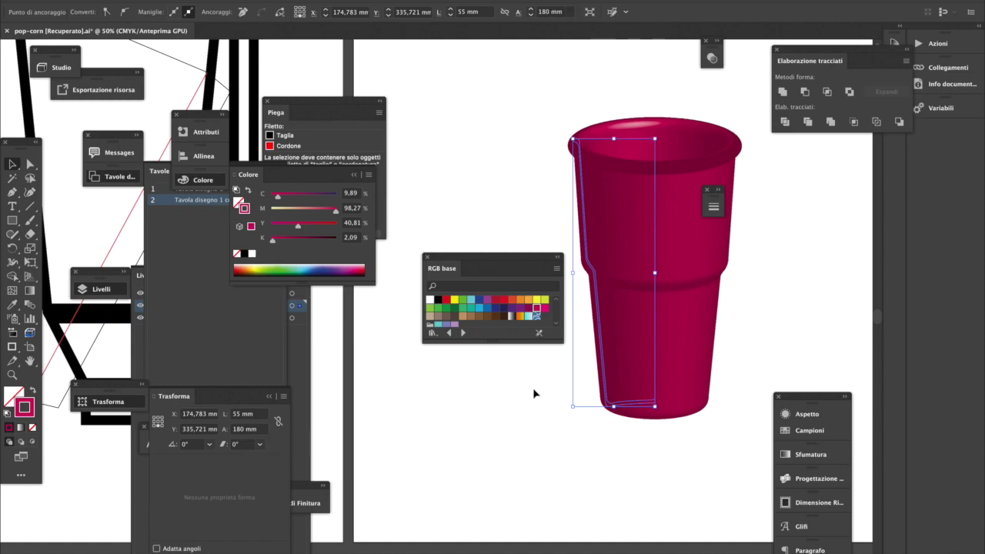
left_click(501, 209)
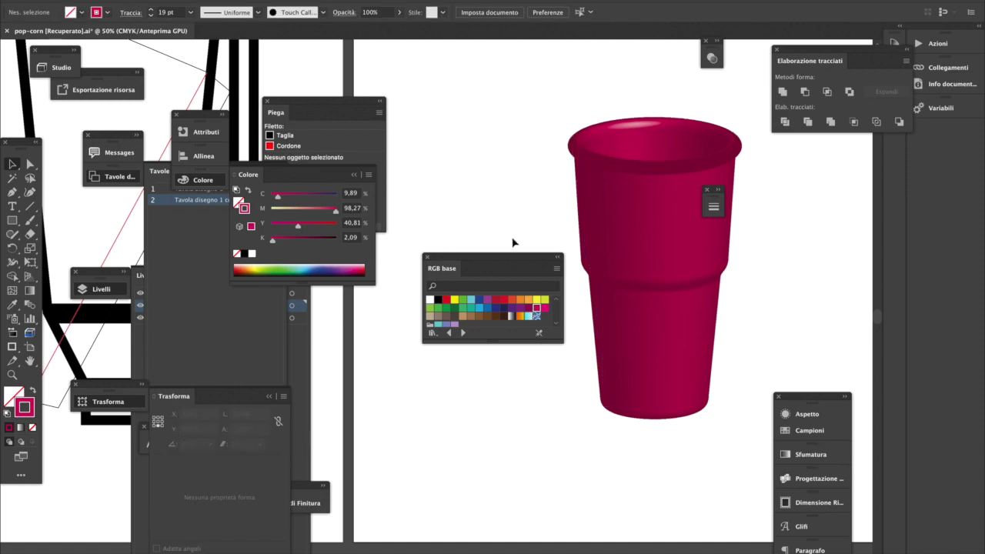
- Examine the resized cup's overall proportions, rim, mid-height step and base at several magnifications
left_click(617, 337, "alt+super")
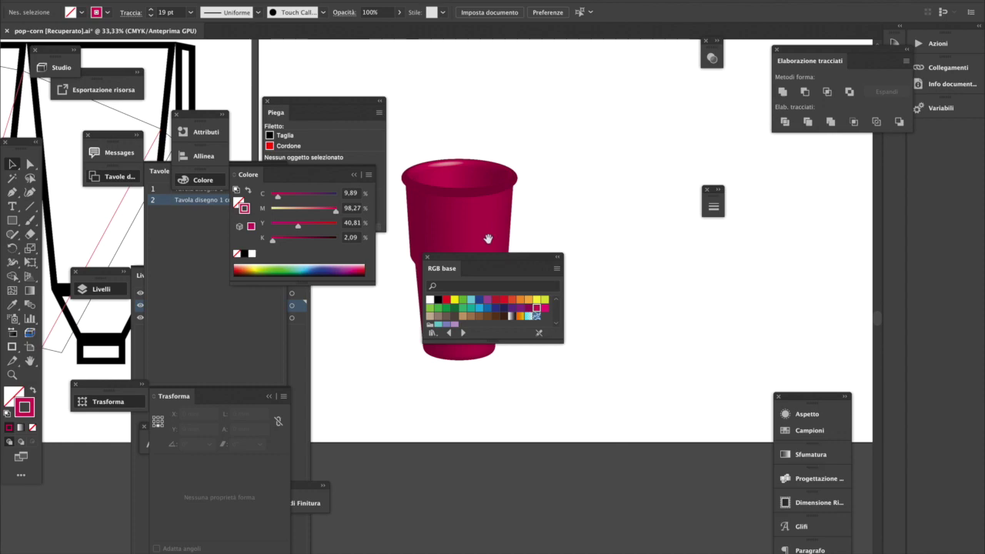
left_click_drag(491, 239, 657, 209)
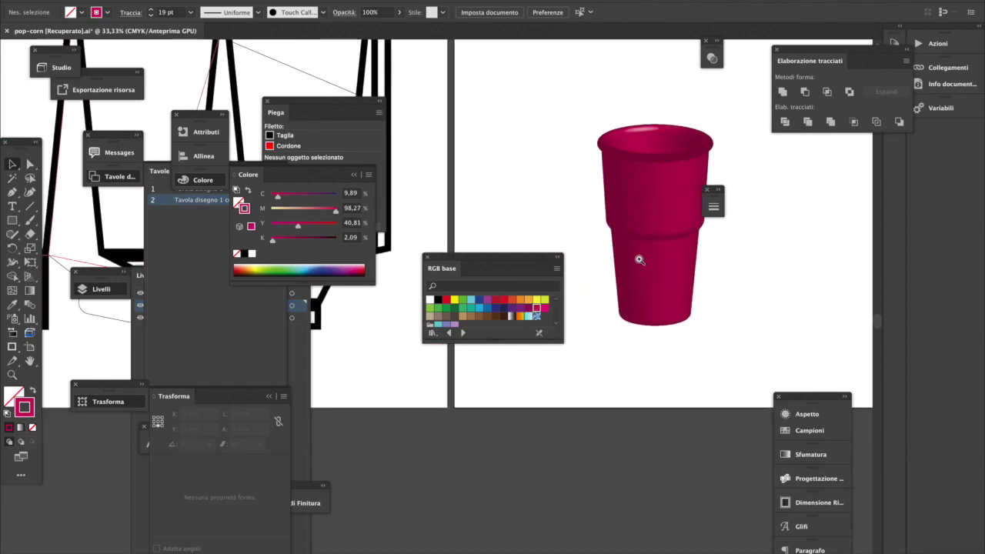
key("ctrl+plus")
left_click_drag(568, 251, 767, 282)
left_click_drag(669, 303, 624, 433)
key("ctrl+plus")
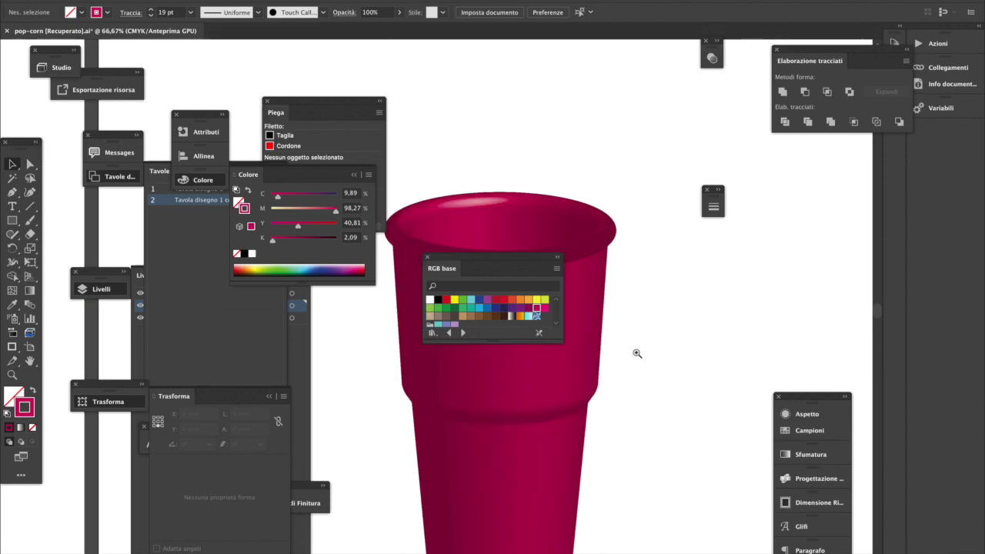
left_click_drag(618, 347, 679, 266)
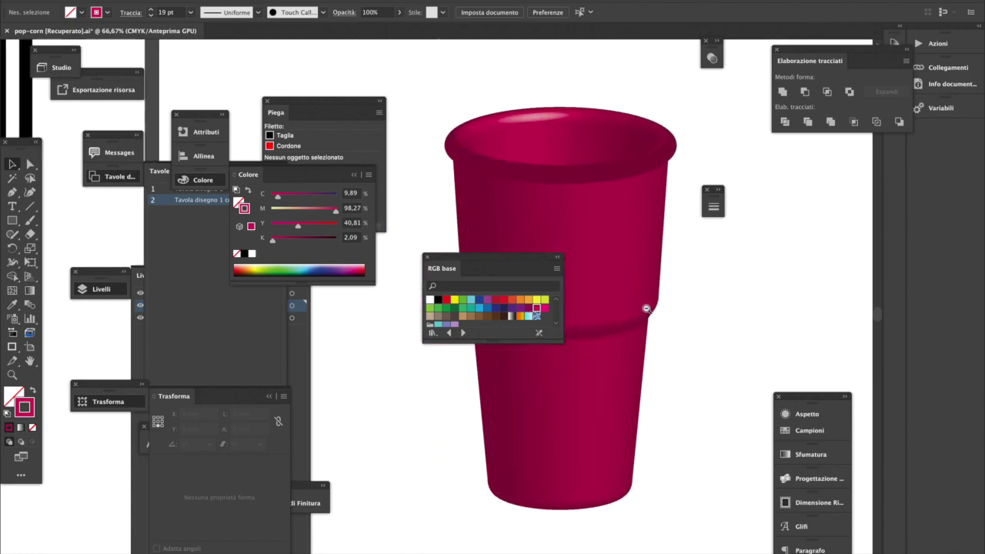
key("ctrl+minus")
left_click_drag(470, 398, 755, 415)
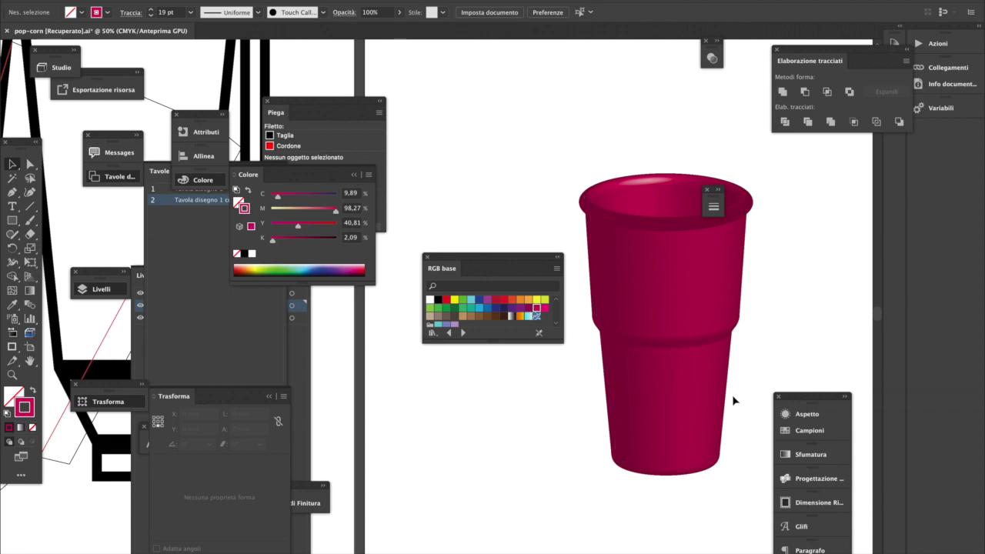
- Show the cup profile's Appearance attributes and open its 3D Revolve options, leaving them without changes
left_click(658, 339)
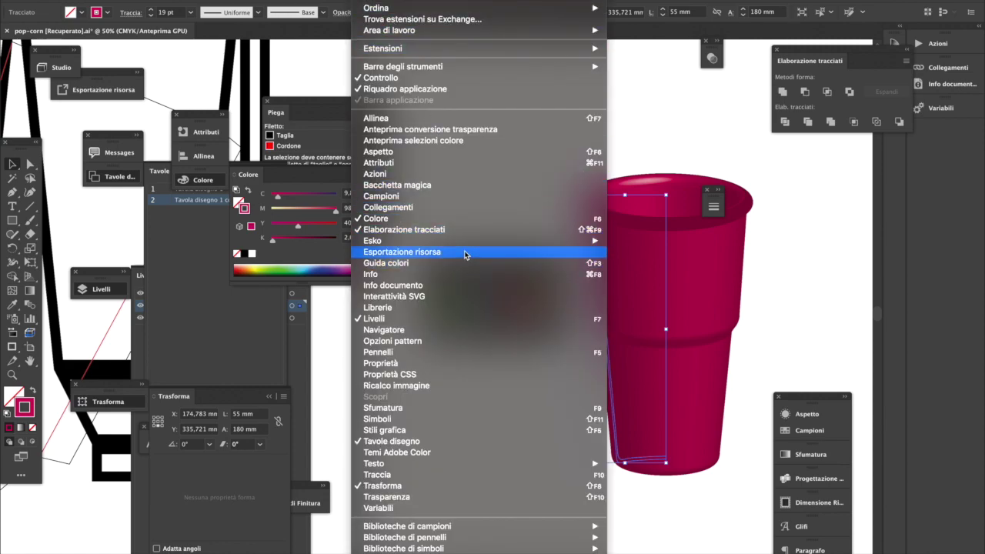
left_click(461, 151)
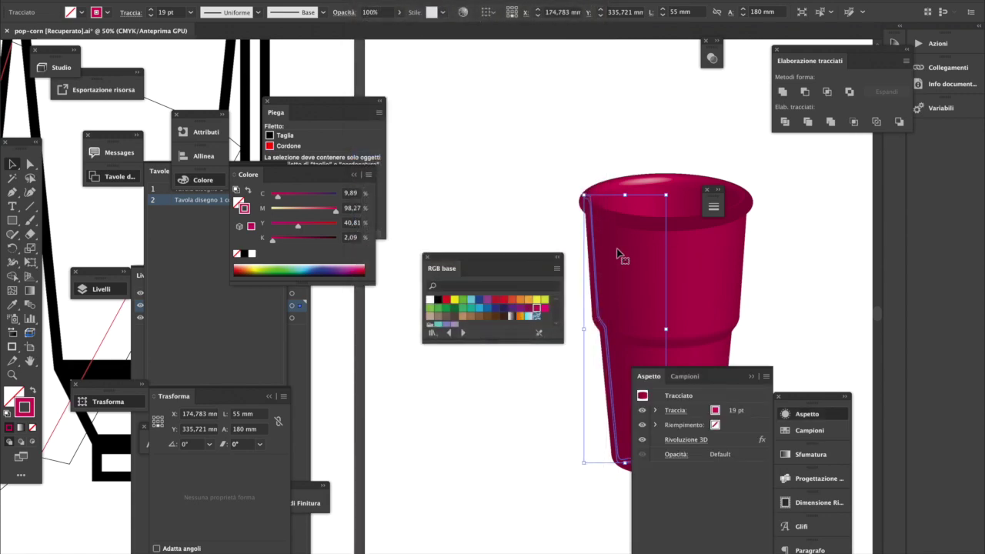
left_click(697, 440)
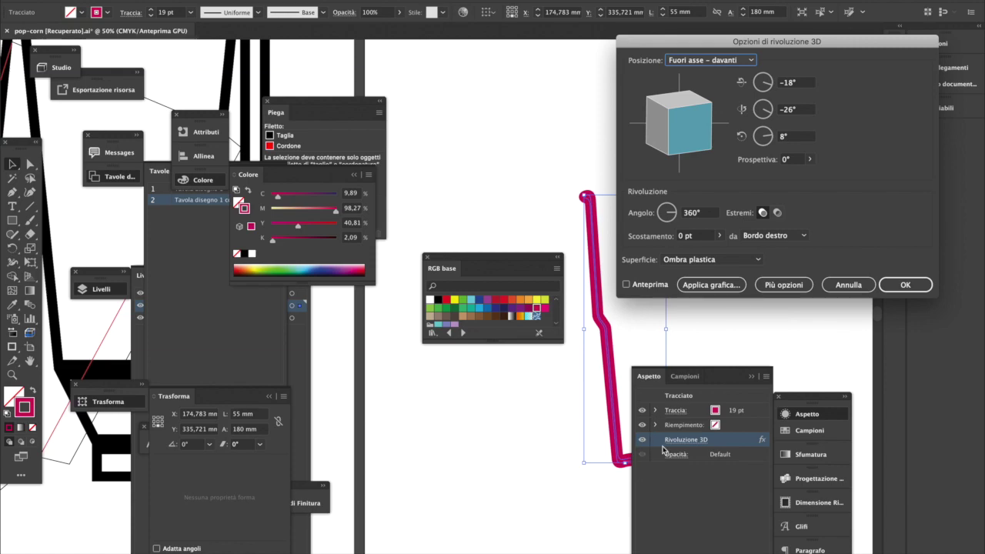
left_click(848, 284)
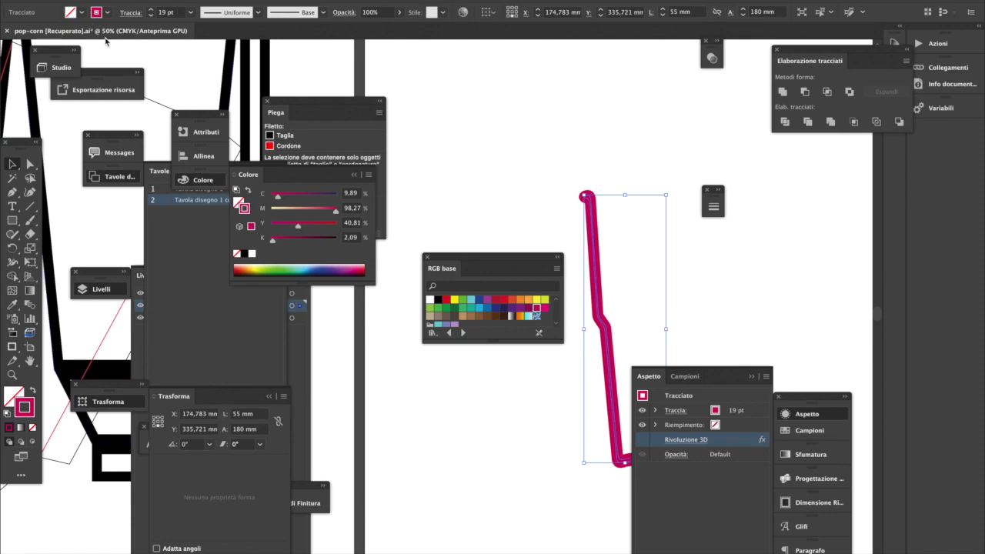
- Set the cup profile's stroke weight to 1 pt and make its 3D Revolve effect visible again with the same options
left_click(190, 12)
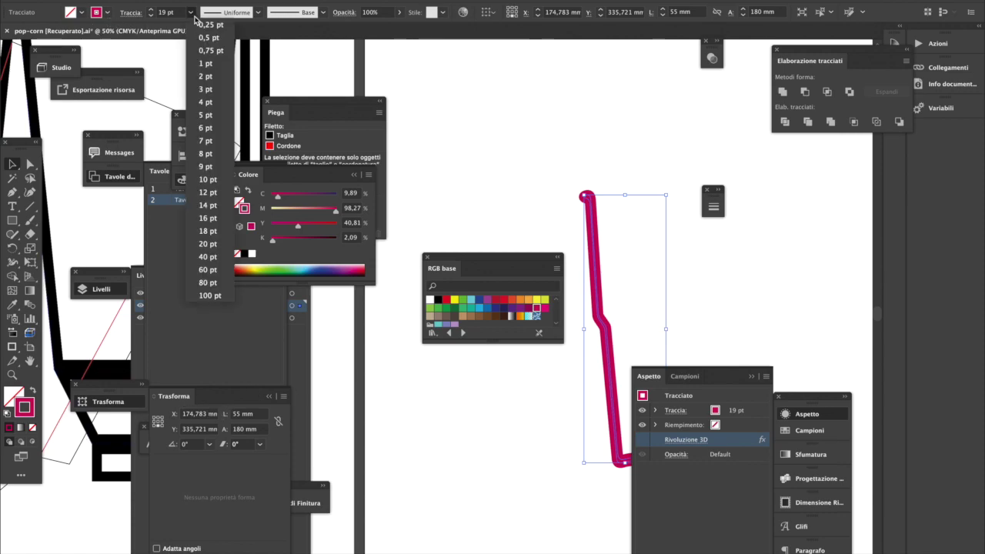
left_click(214, 63)
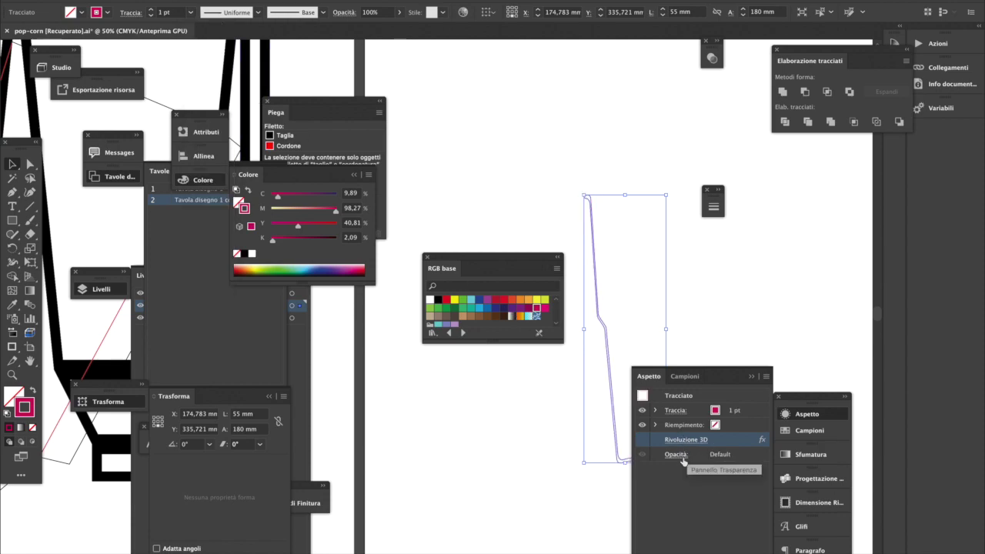
left_click(642, 440)
left_click(682, 441)
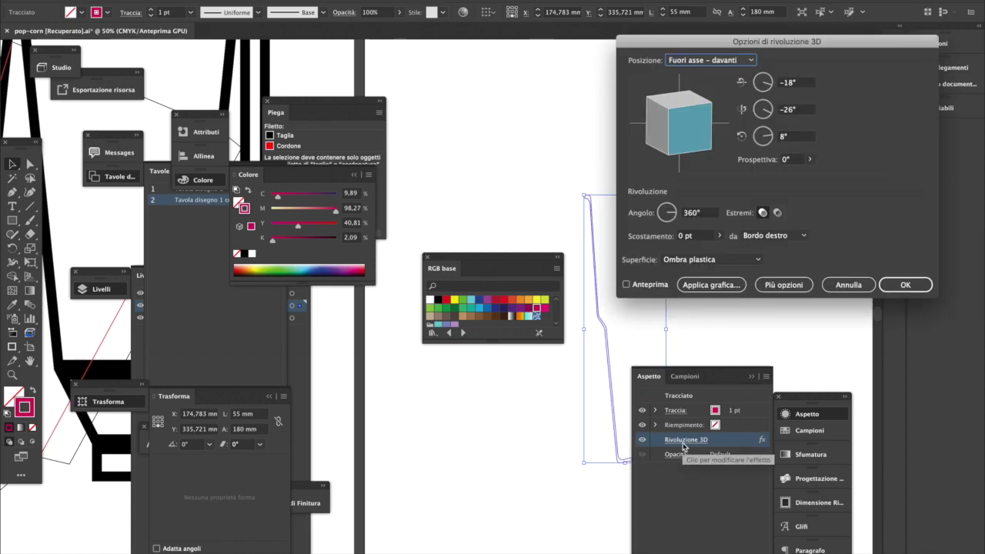
left_click(906, 287)
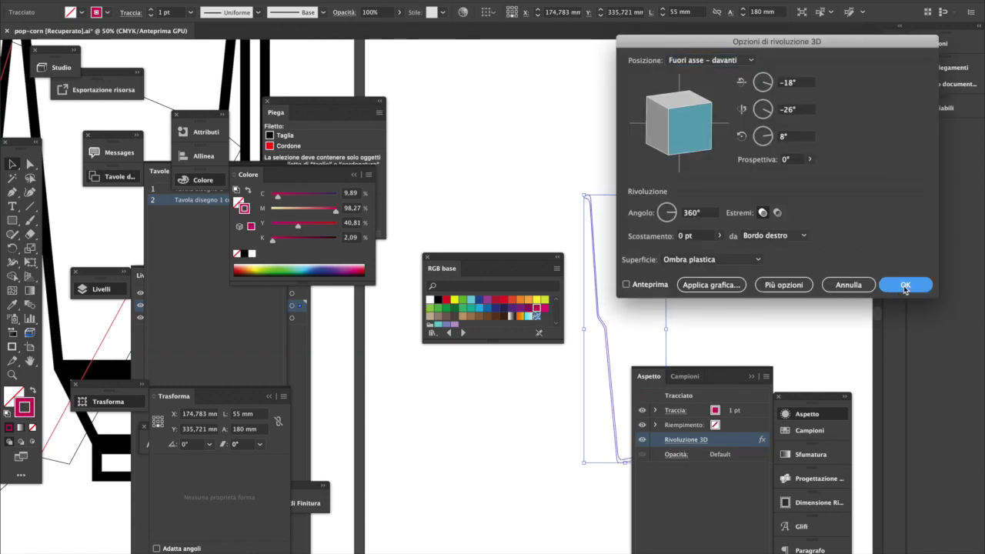
left_click(905, 286)
left_click(783, 314)
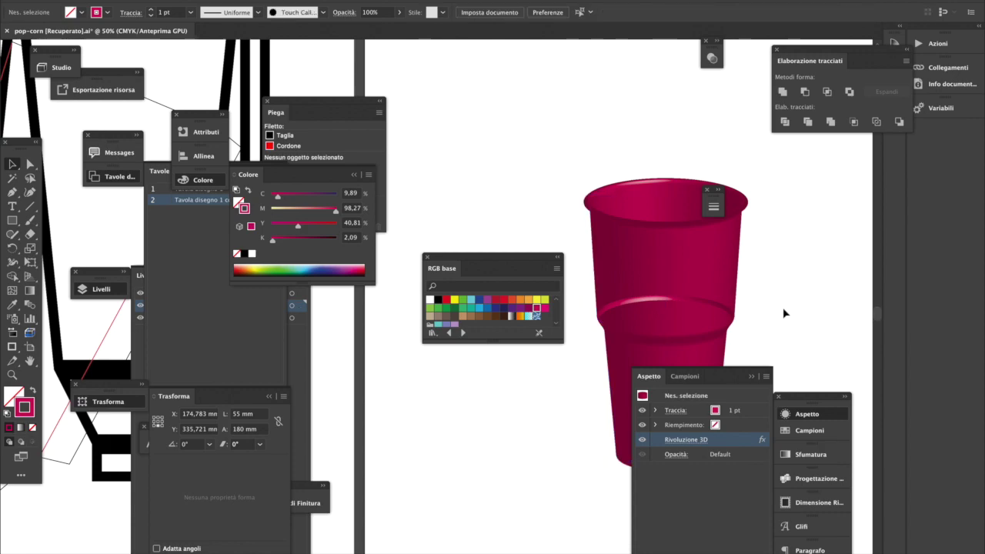
- Try nudging the upper inner anchor at the cup's mid-height step inward toward the centre
scroll(783, 313, "down", 2)
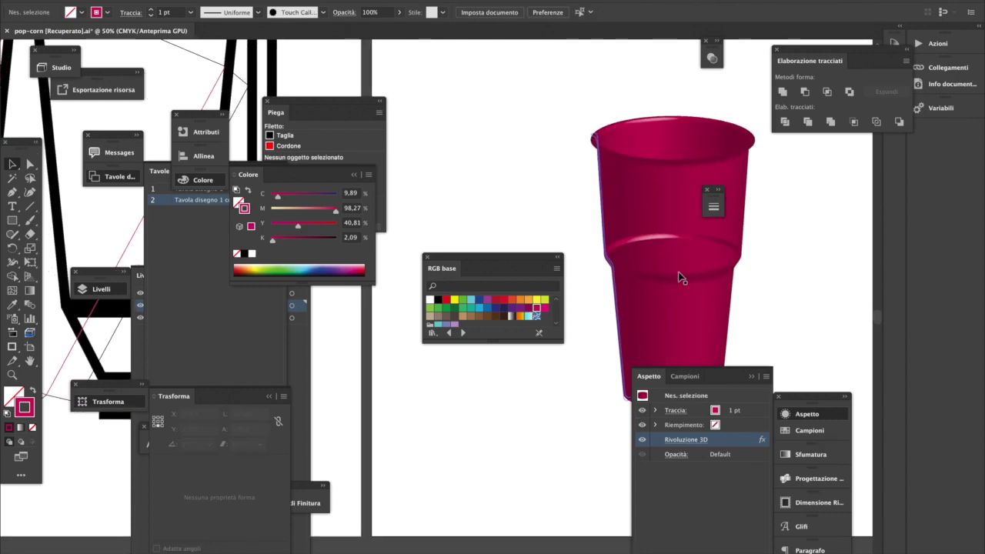
left_click_drag(589, 262, 783, 256)
left_click(631, 266, "super")
left_click(633, 268, "super")
left_click_drag(662, 273, 810, 222)
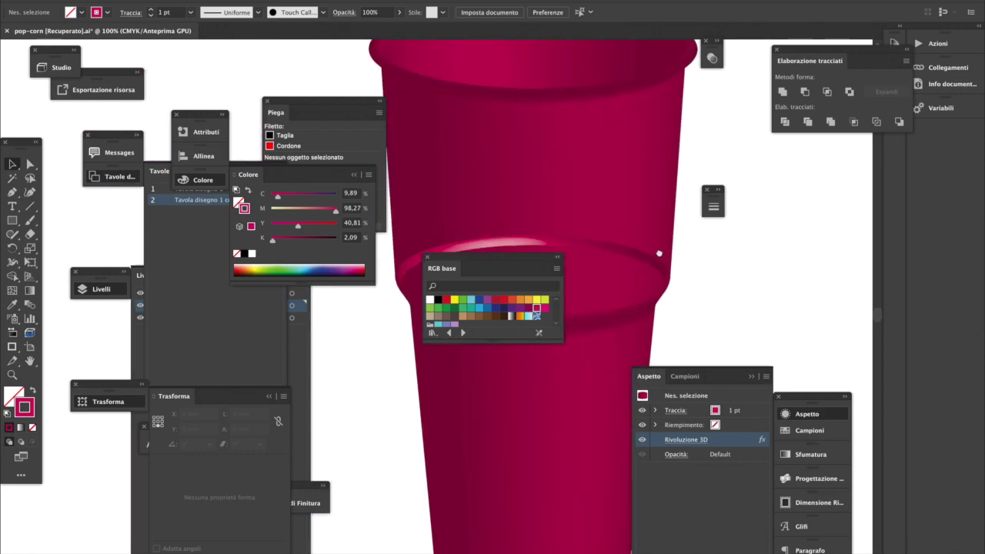
scroll(659, 253, "left", 8)
scroll(659, 253, "down", 2)
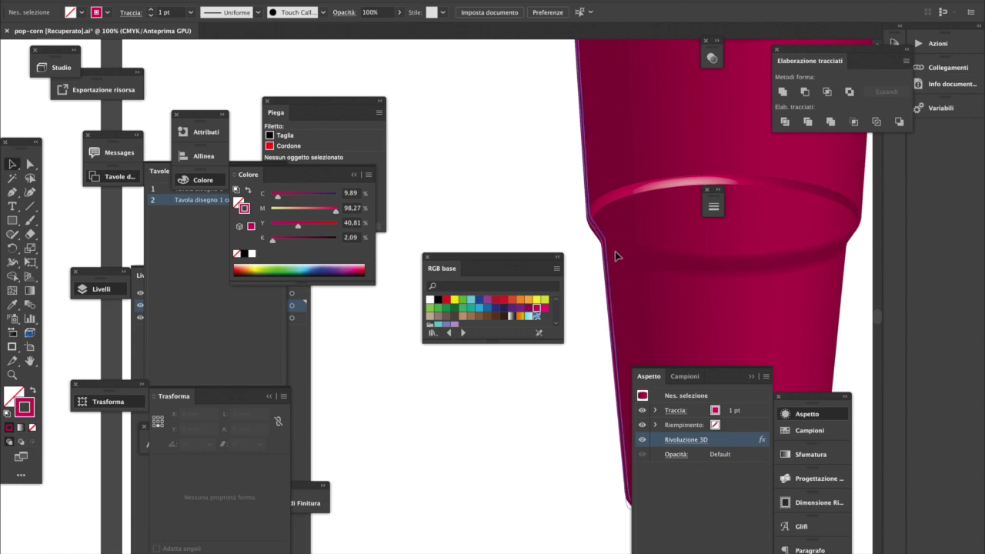
left_click(615, 256)
left_click(32, 167)
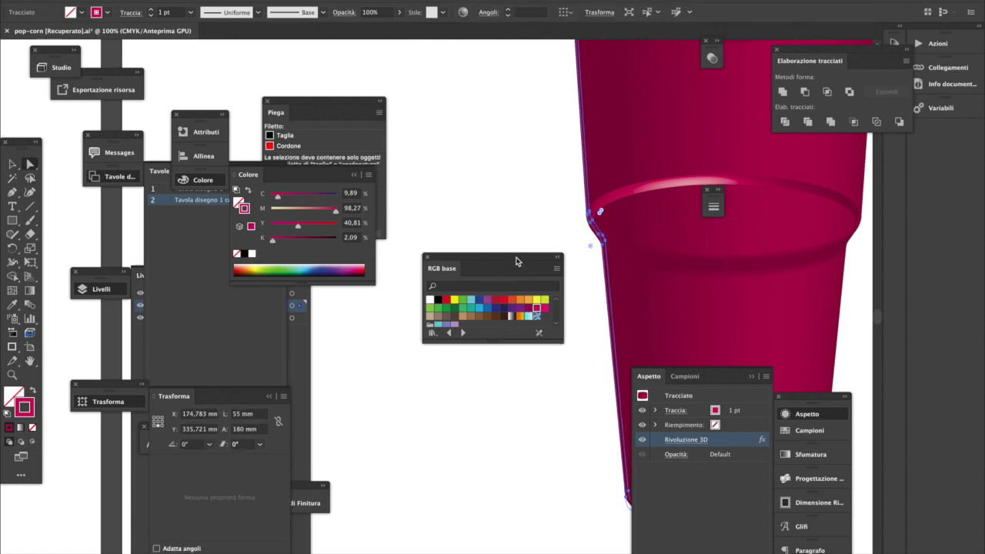
left_click(559, 227)
left_click(589, 211)
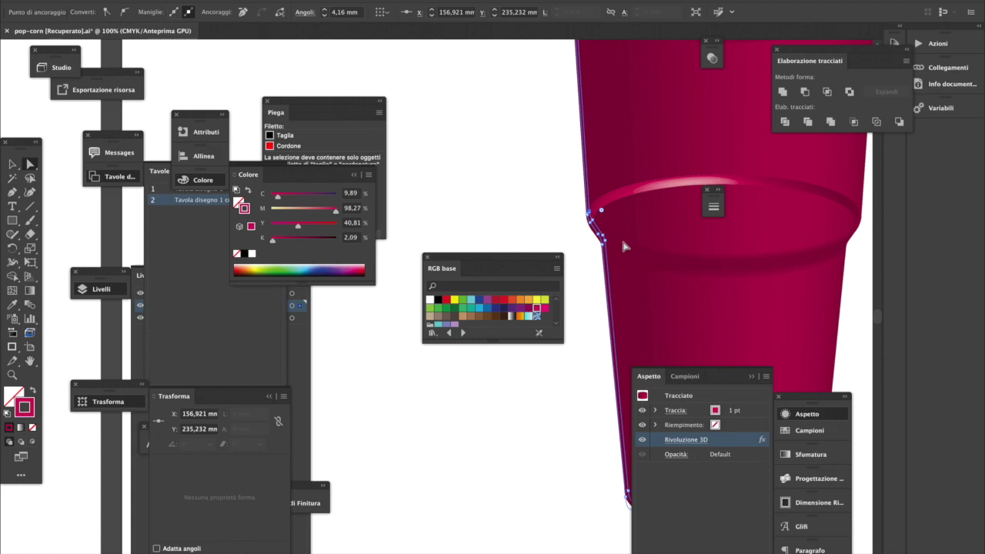
key("Right")
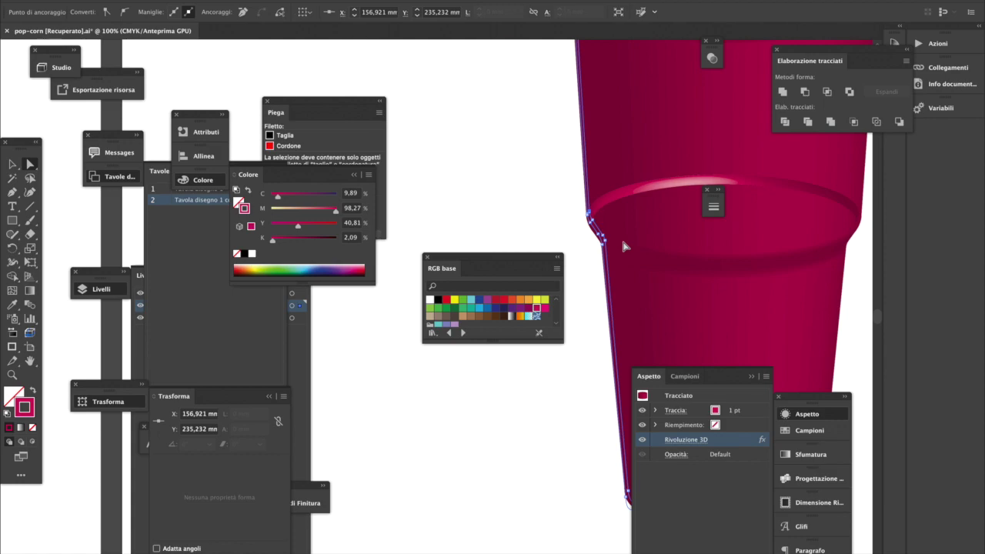
key("Right")
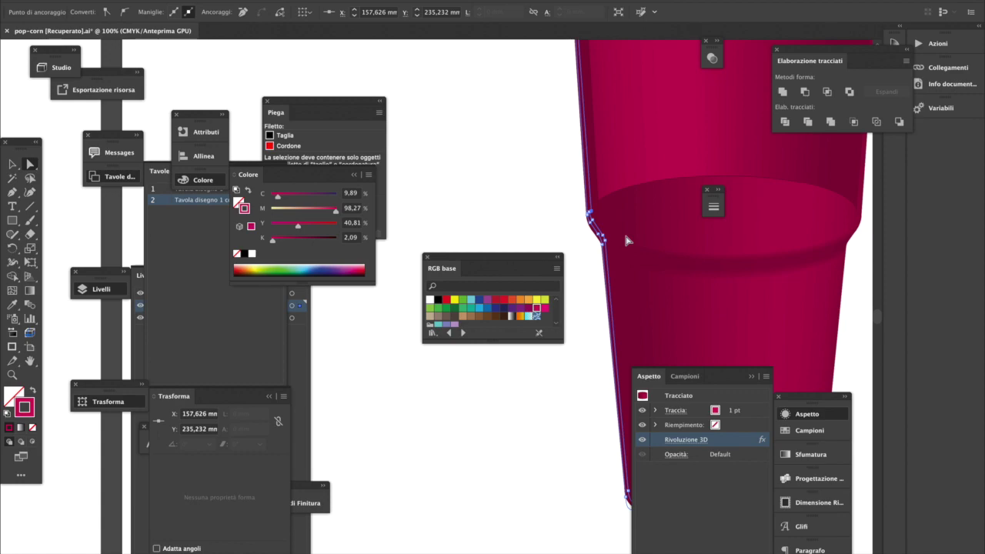
- Try moving the lower inner anchors of the mid-height step inward to thicken the wall there
left_click_drag(619, 245, 641, 253)
key("Right")
left_click_drag(604, 242, 606, 242)
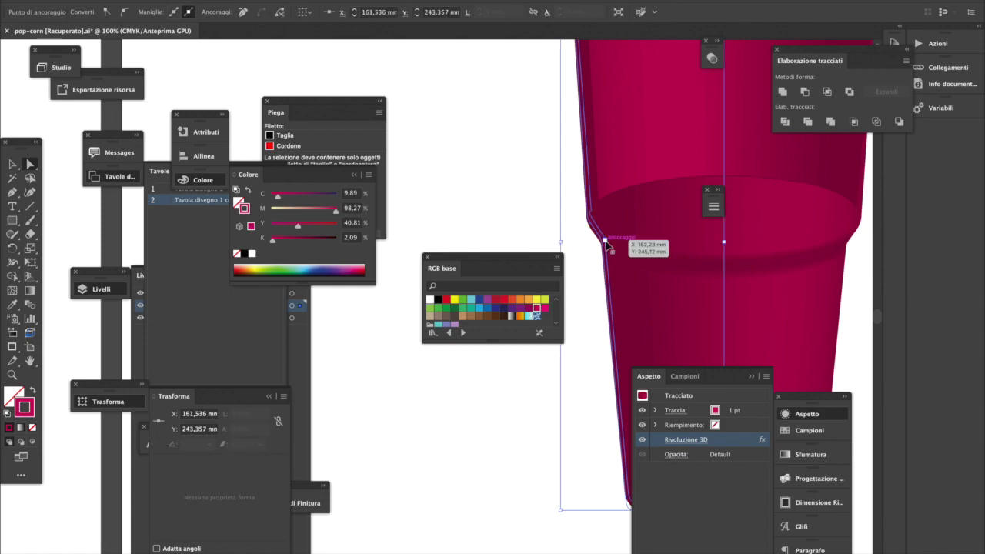
- Undo the anchor moves at the cup's mid-height step and deselect the profile
key("super+z")
key("super+z")
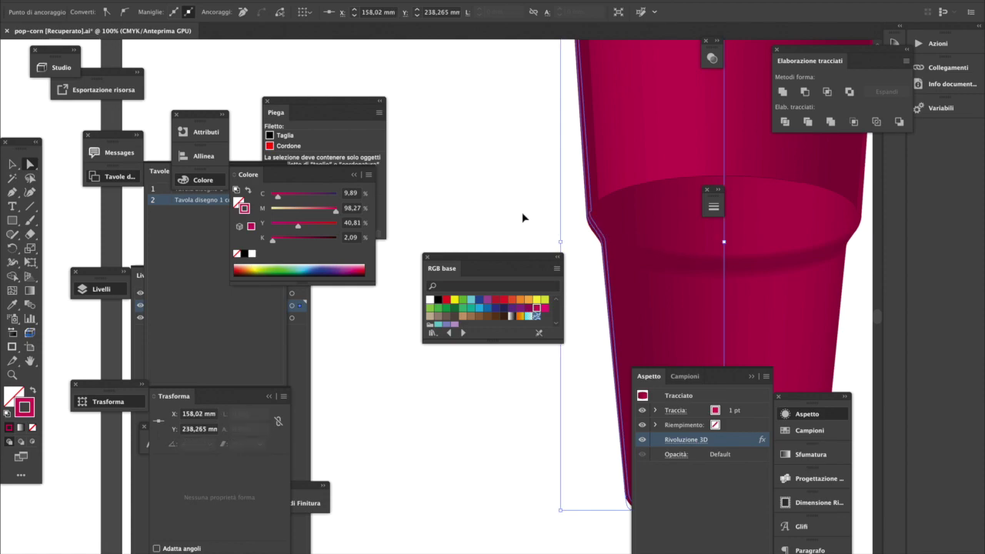
left_click(522, 219)
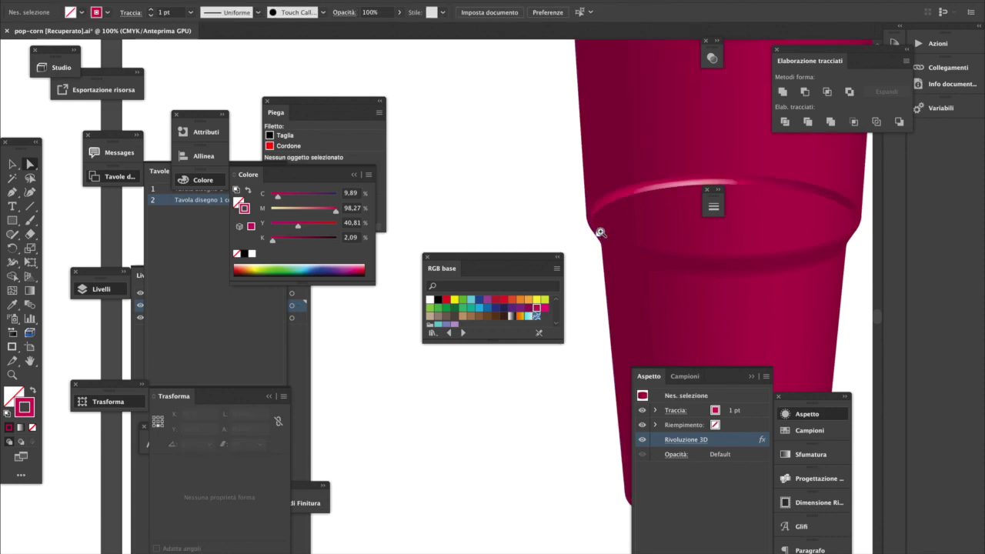
- Examine the thin-stroked cup's wall, rim, base and the inner ridge at its mid-height step
key("ctrl+minus")
left_click_drag(565, 229, 640, 216)
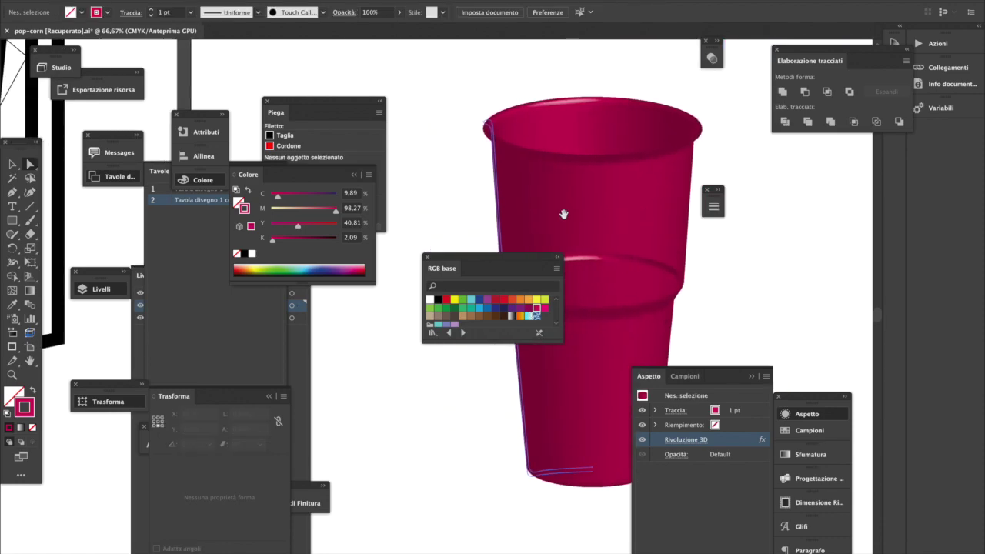
left_click_drag(568, 215, 646, 202)
scroll(646, 201, "left", 1)
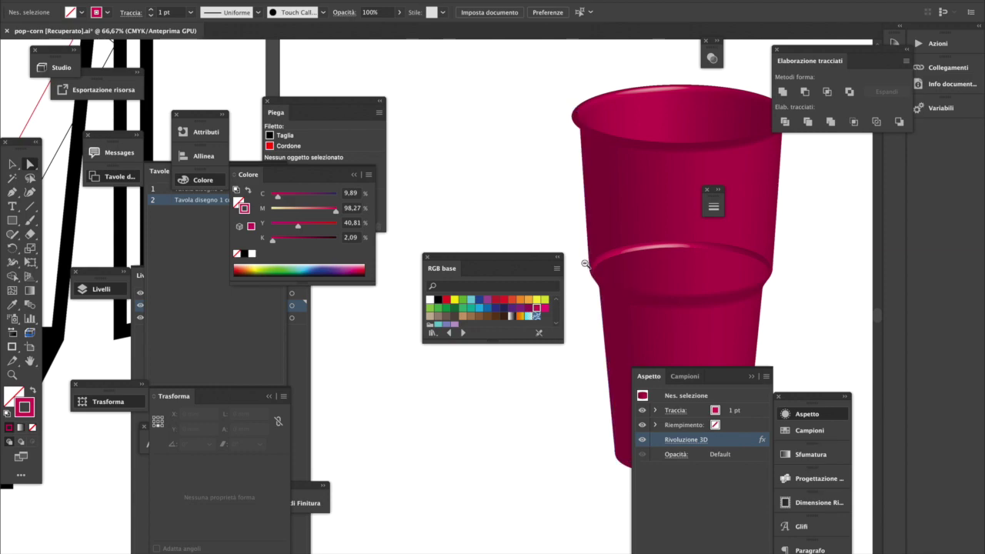
key("ctrl+minus")
scroll(567, 246, "left", 5)
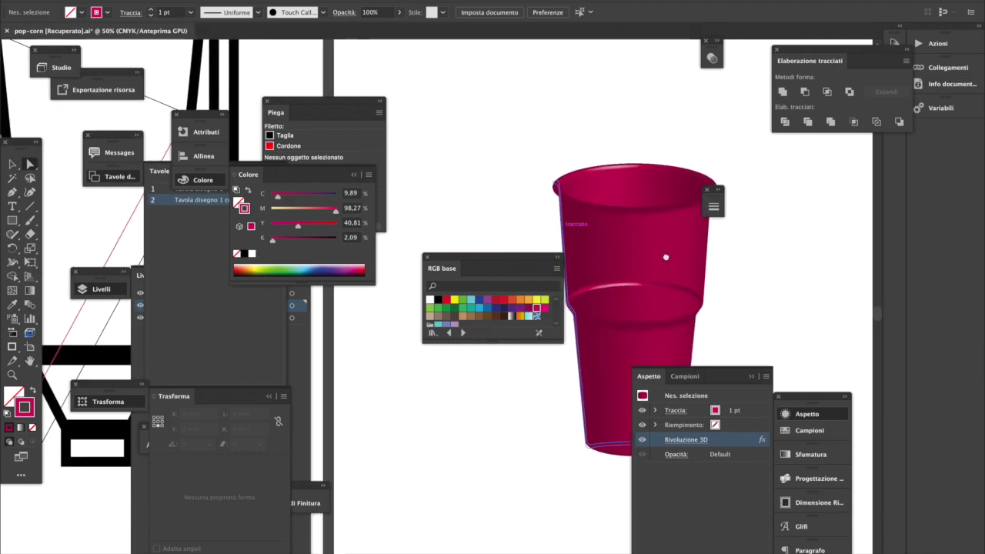
left_click(631, 282)
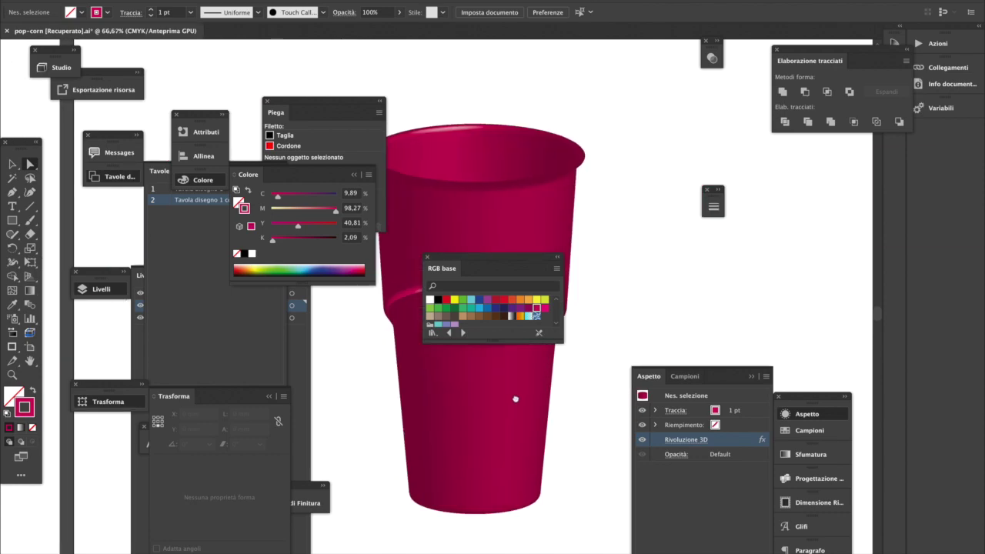
left_click_drag(515, 401, 655, 387)
left_click_drag(598, 286, 675, 289)
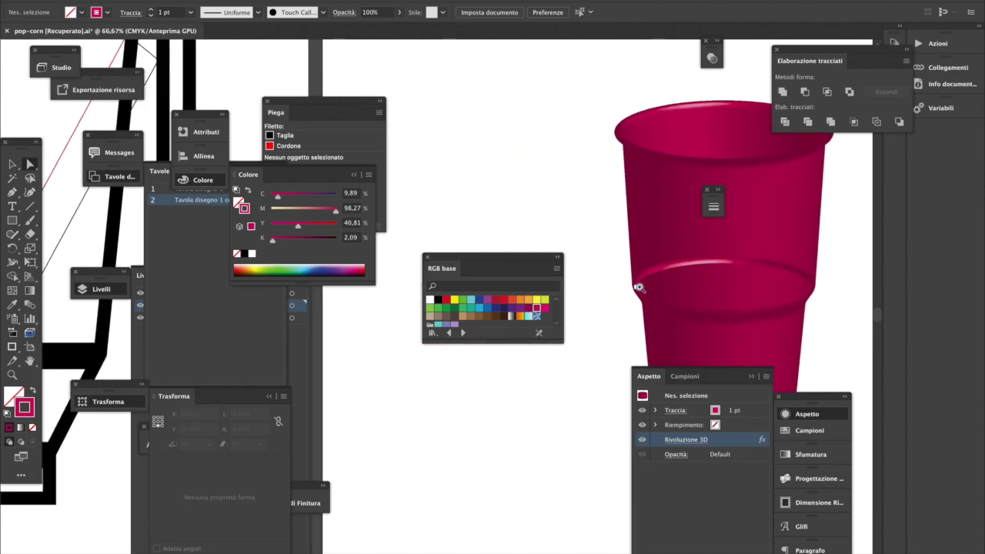
- Rework the inner wall's anchor points at the cup's mid-height step with the Pen tool
left_click(641, 288)
left_click_drag(564, 299, 682, 260)
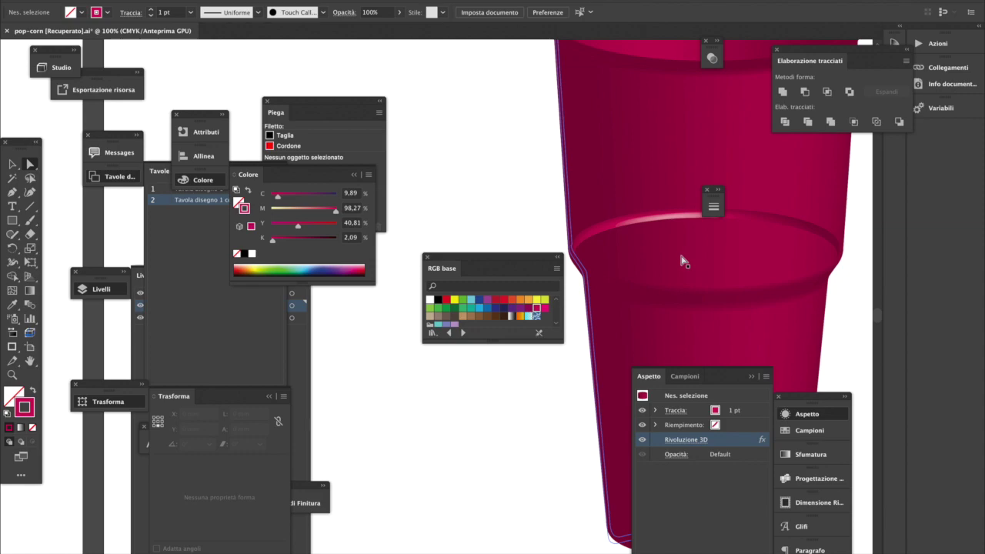
left_click(587, 250)
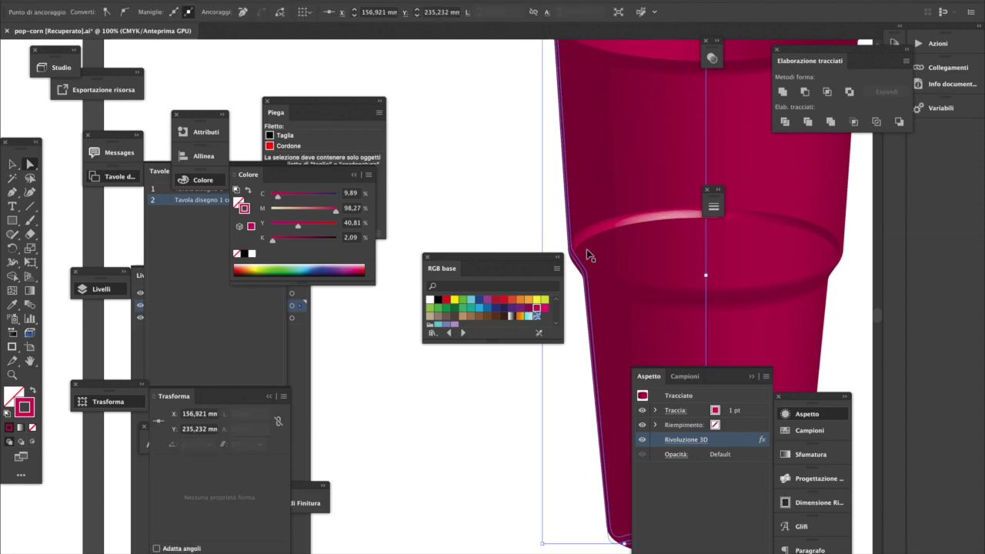
left_click_drag(579, 256, 579, 260)
left_click(574, 254)
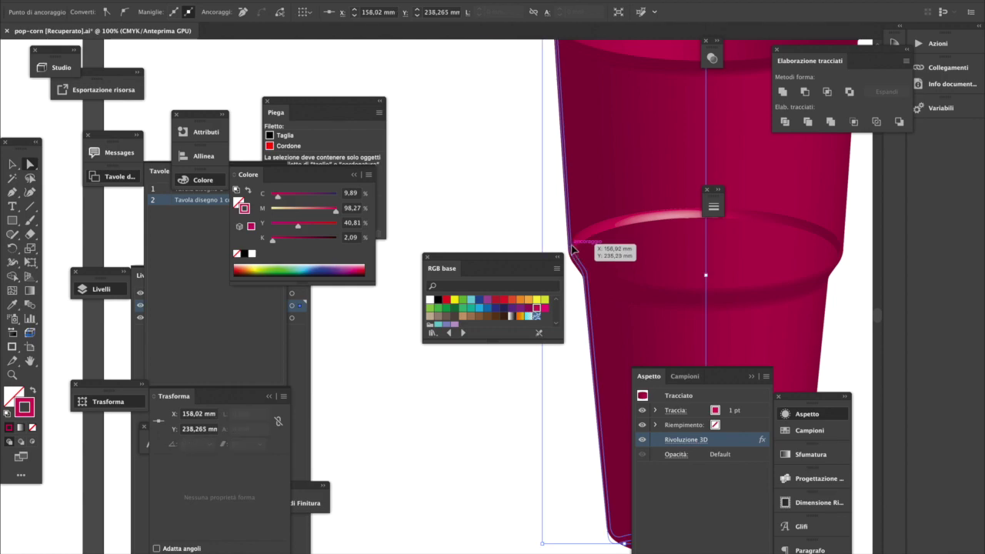
left_click(582, 261)
left_click(561, 242)
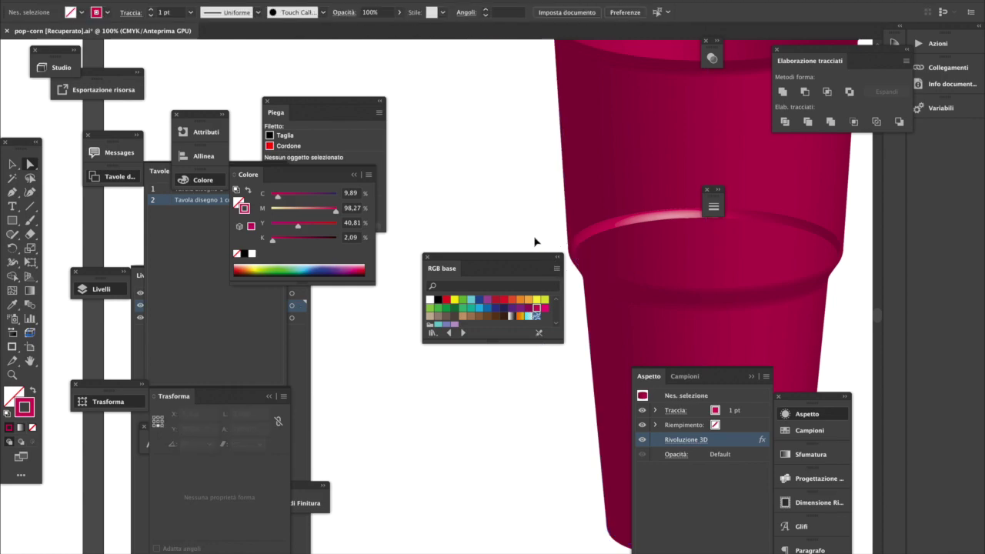
left_click(13, 191)
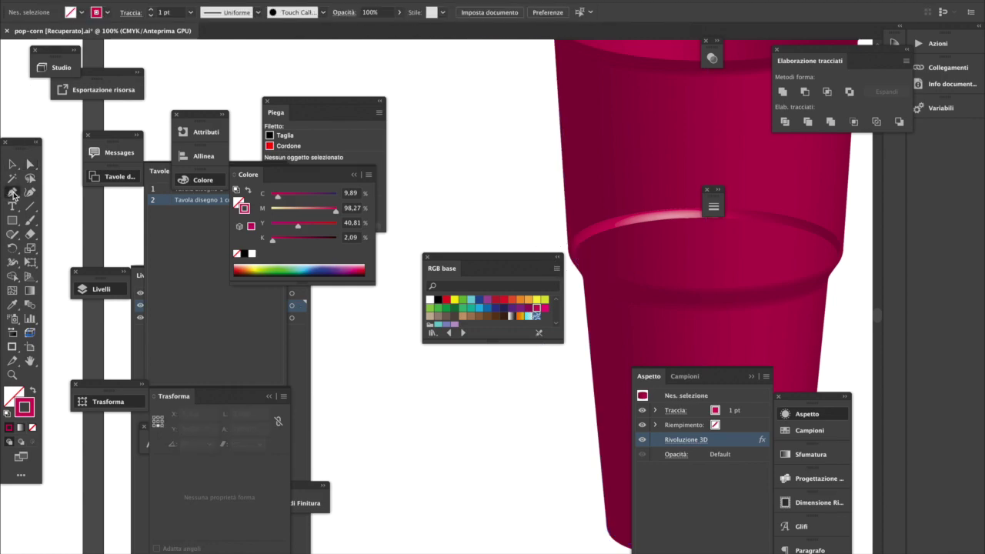
left_click(572, 254)
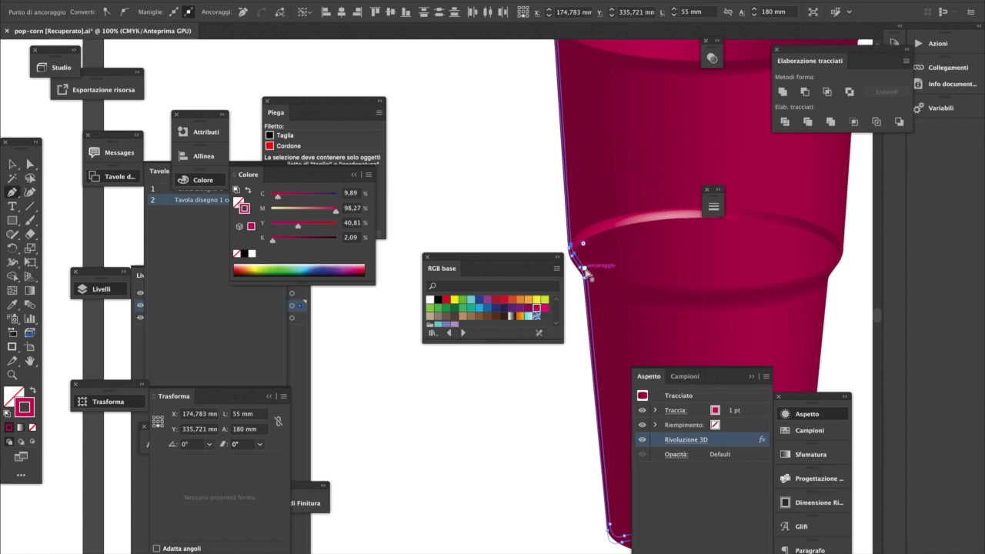
left_click(588, 276)
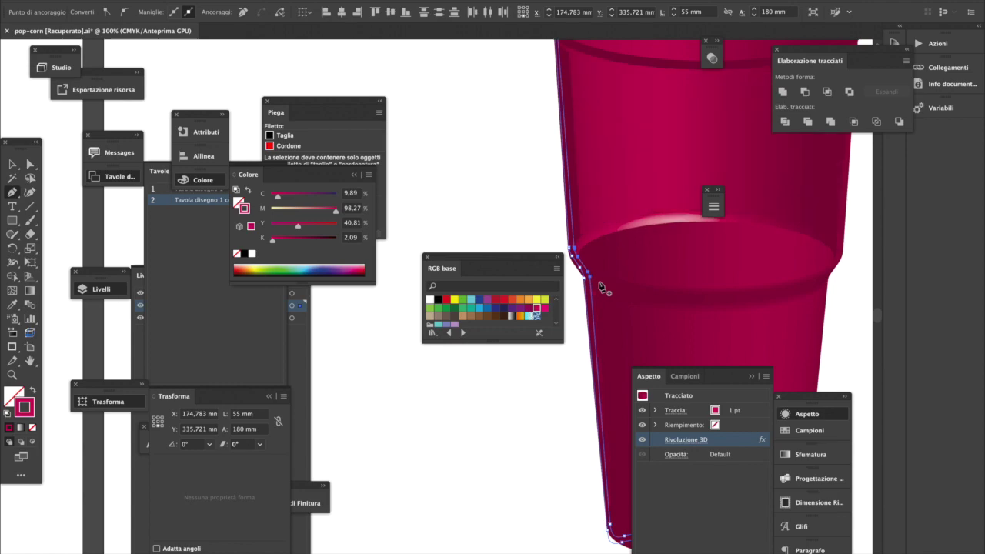
left_click(475, 192)
left_click(506, 193, "alt+super")
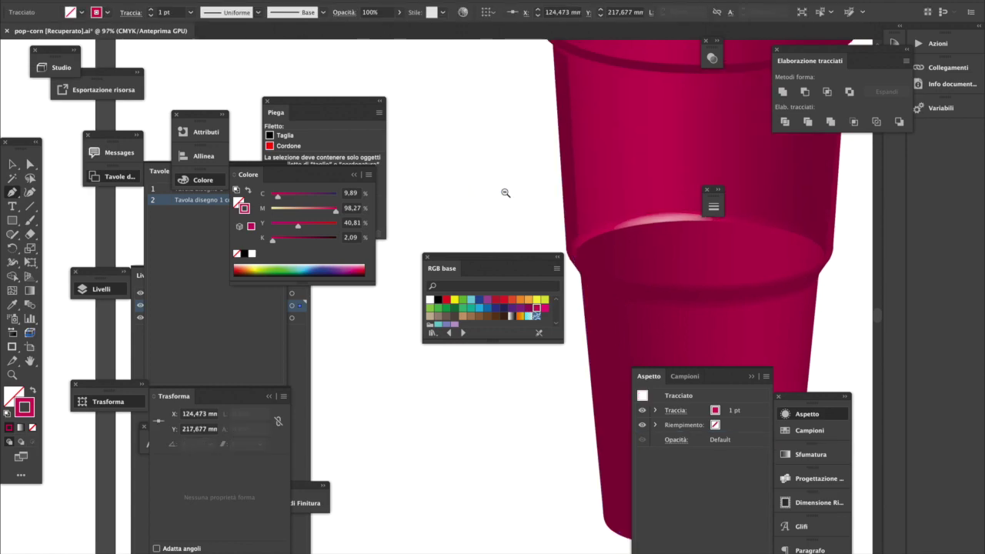
scroll(506, 193, "down", 2)
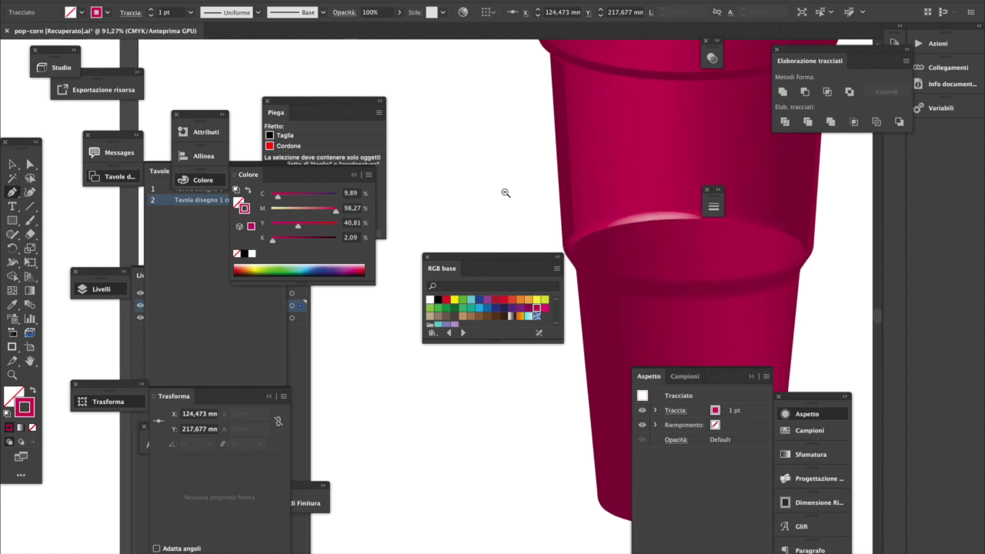
key("ctrl+0")
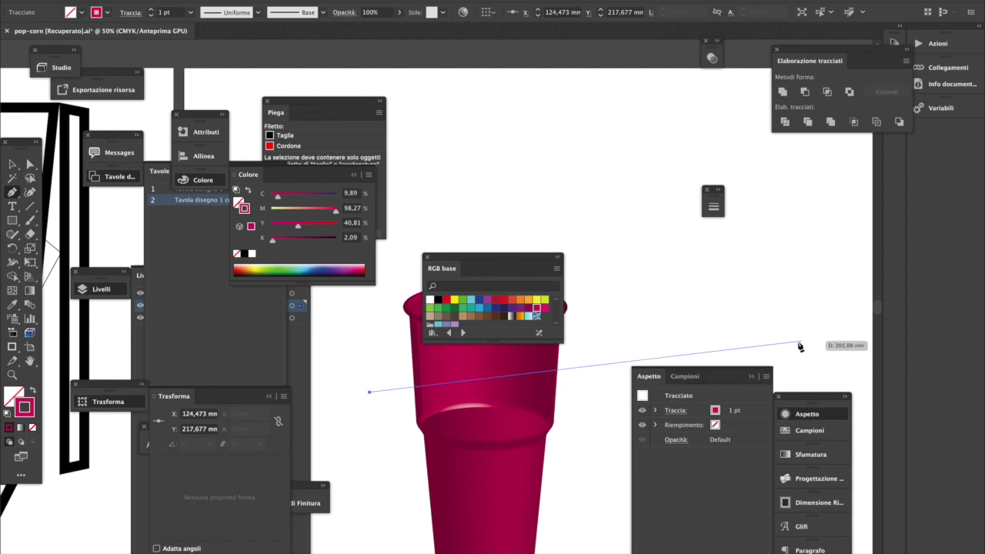
left_click(14, 170)
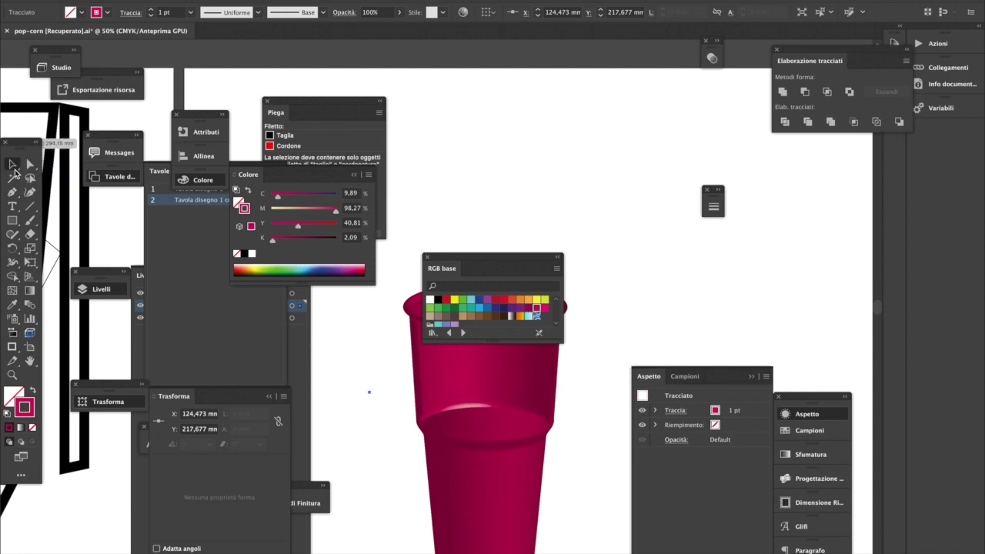
key("Delete")
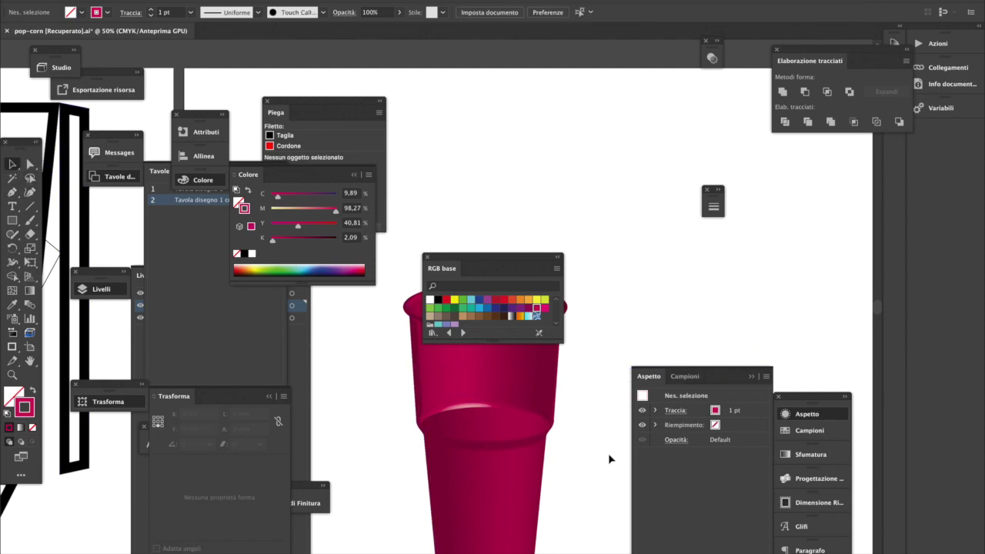
- Remove the 3D Revolve effect from the magenta cup, leaving its flat profile path
left_click(486, 432)
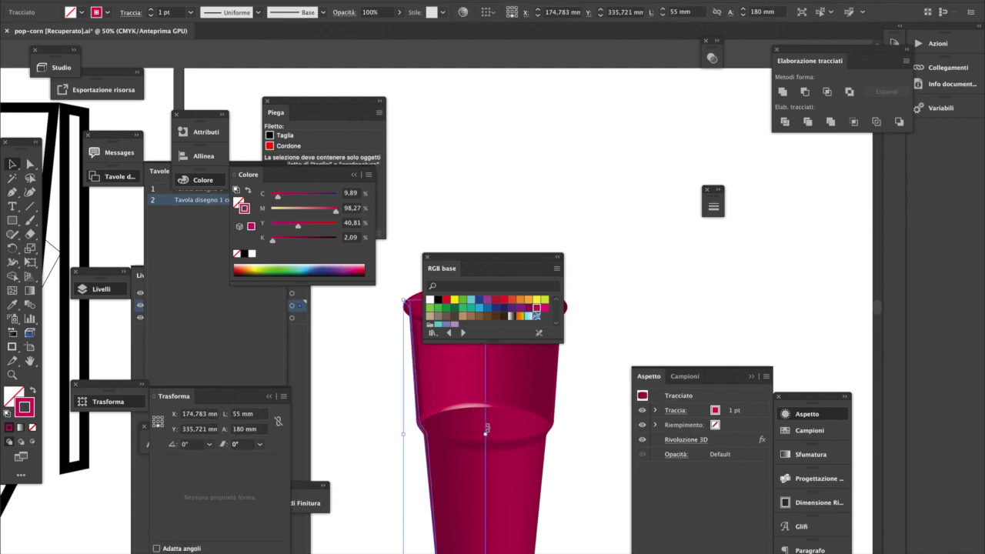
left_click(744, 446)
key("Delete")
left_click(535, 476)
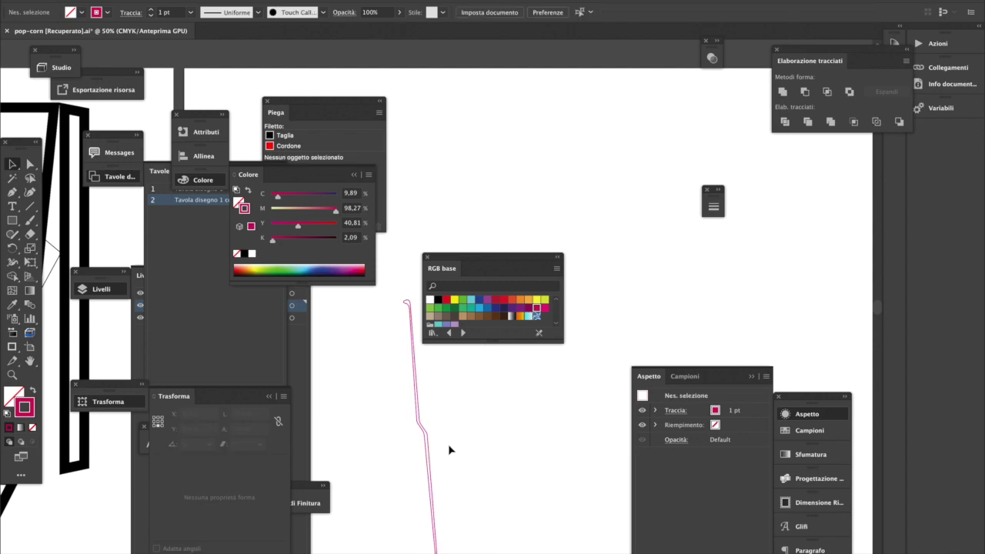
- Select the cup profile and move the RGB base swatch library clear of it
left_click_drag(467, 482, 455, 467)
left_click(455, 467, "alt+super")
left_click_drag(449, 428, 464, 529)
scroll(465, 508, "up", 3)
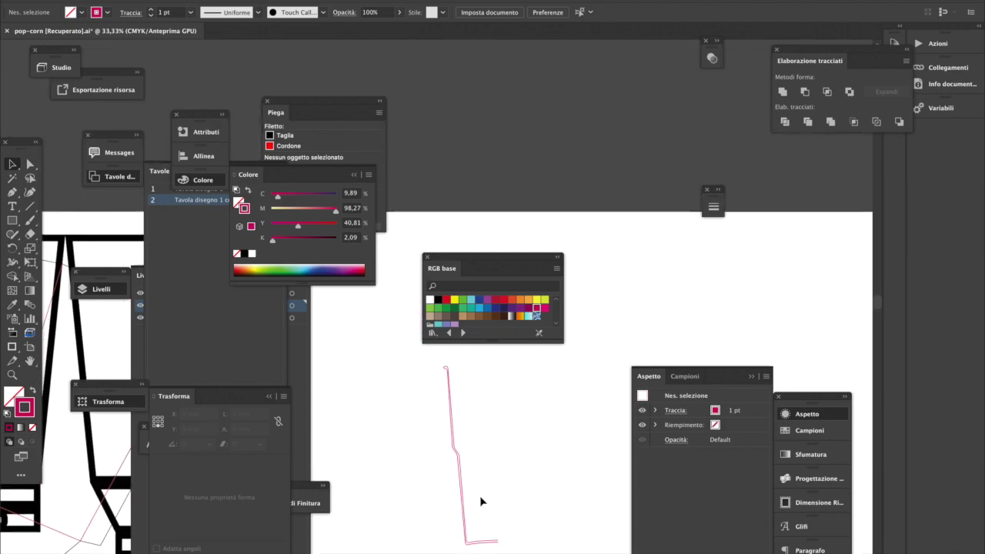
left_click(463, 501)
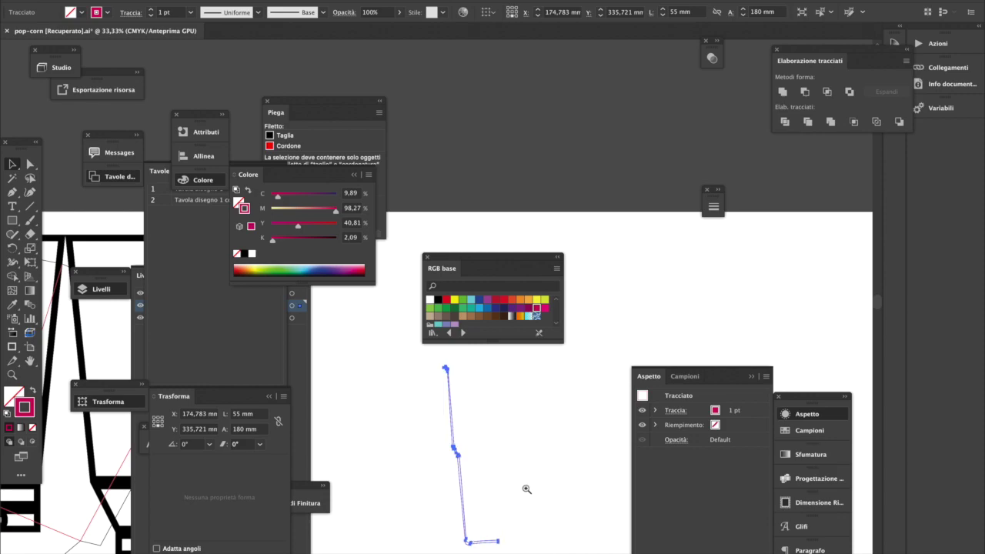
left_click(506, 474, "super")
left_click_drag(415, 459, 514, 553)
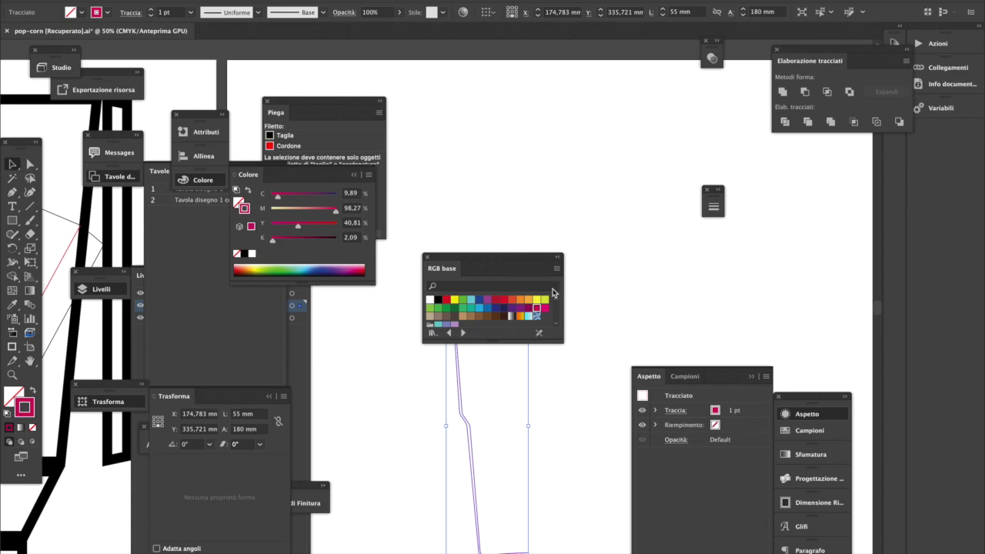
left_click_drag(533, 267, 573, 124)
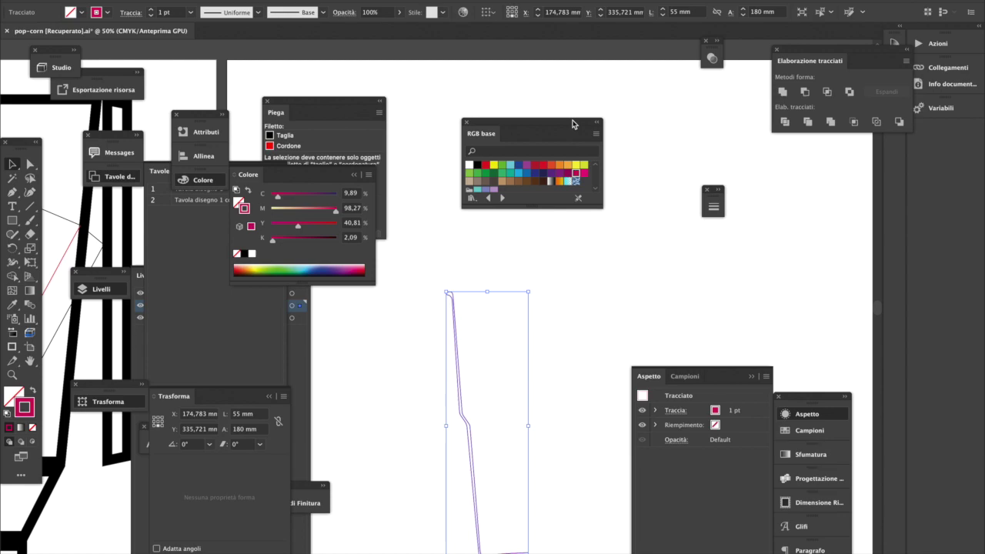
- Revolve the selected cup profile into a 3D shape with Esko's Studio Toolkit for Labels
key("super+shift+a")
left_click(454, 307)
left_click(377, 2)
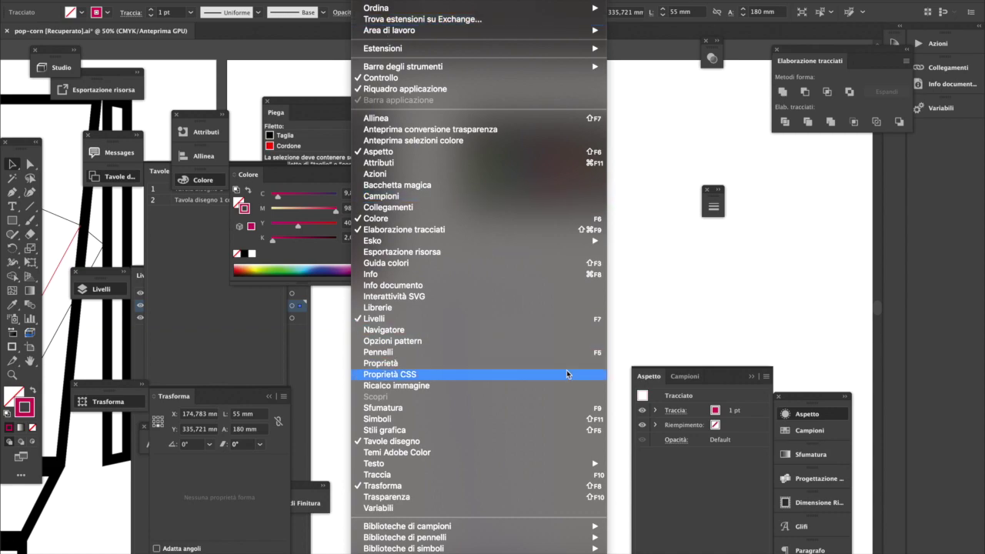
mouse_move(541, 242)
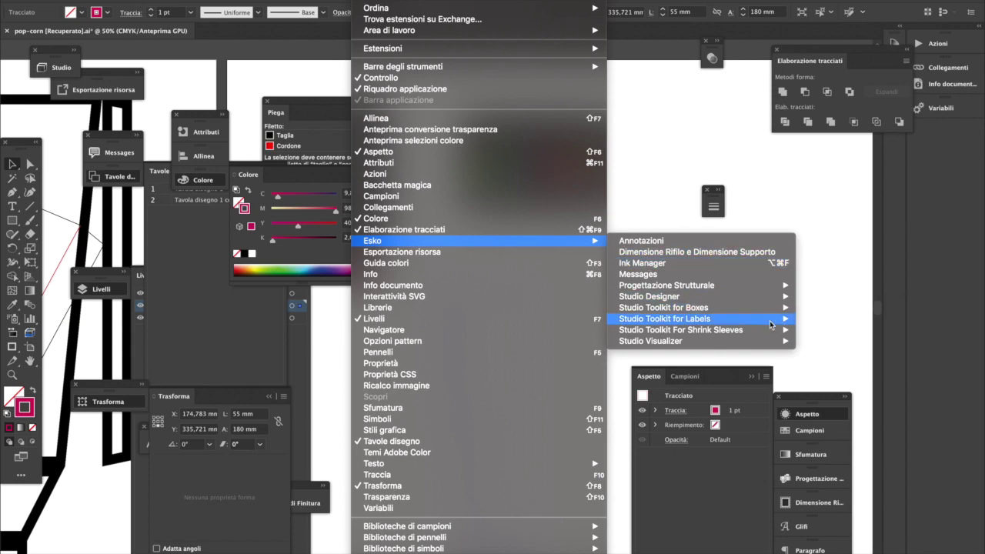
mouse_move(770, 320)
left_click(889, 334)
left_click_drag(459, 227, 459, 276)
- Set the revolved cup's material to transparent plastic (Plastica trasparente) and proceed to the label settings
left_click(681, 303)
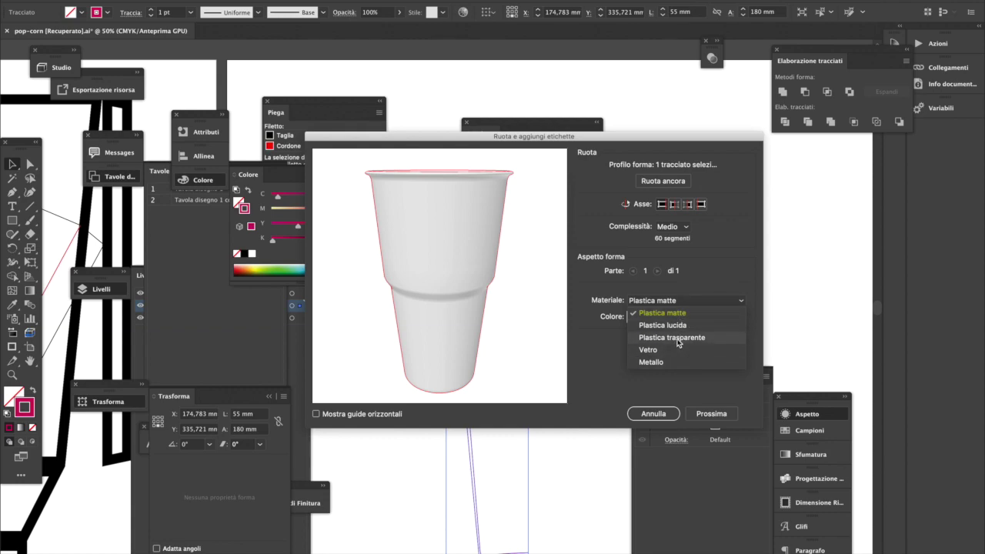
left_click(678, 339)
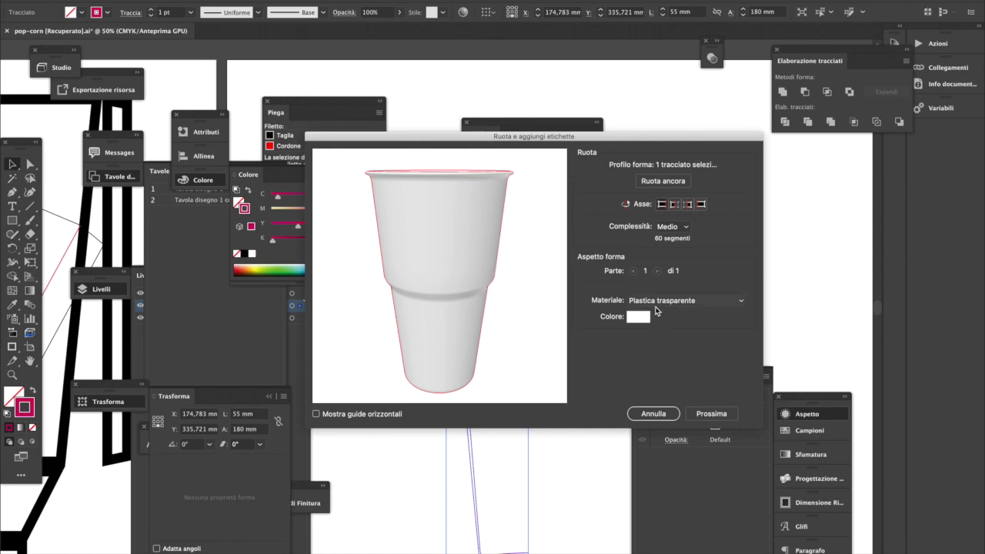
left_click(712, 414)
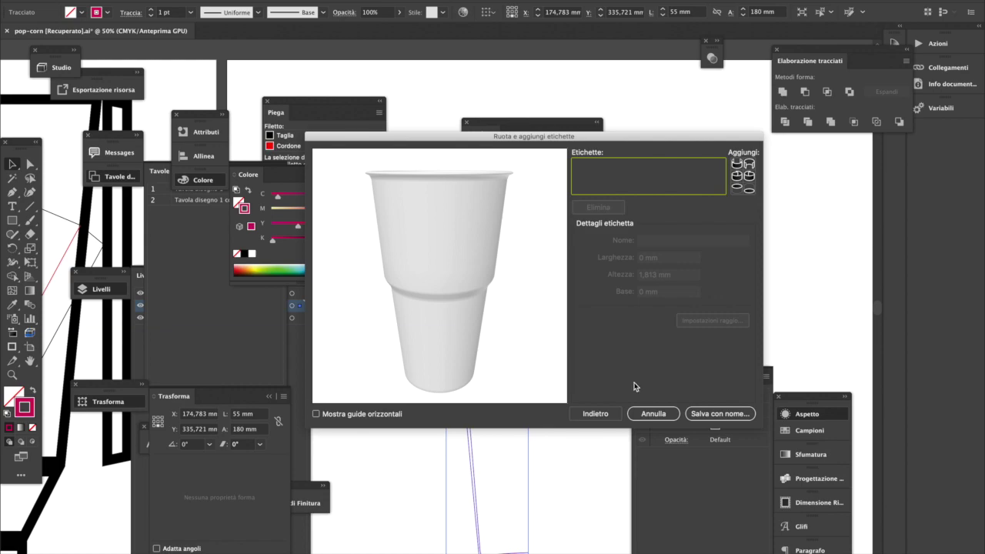
- Save the revolved cup without labels as a Collada (*.dae) file named bicchiere
left_click(739, 414)
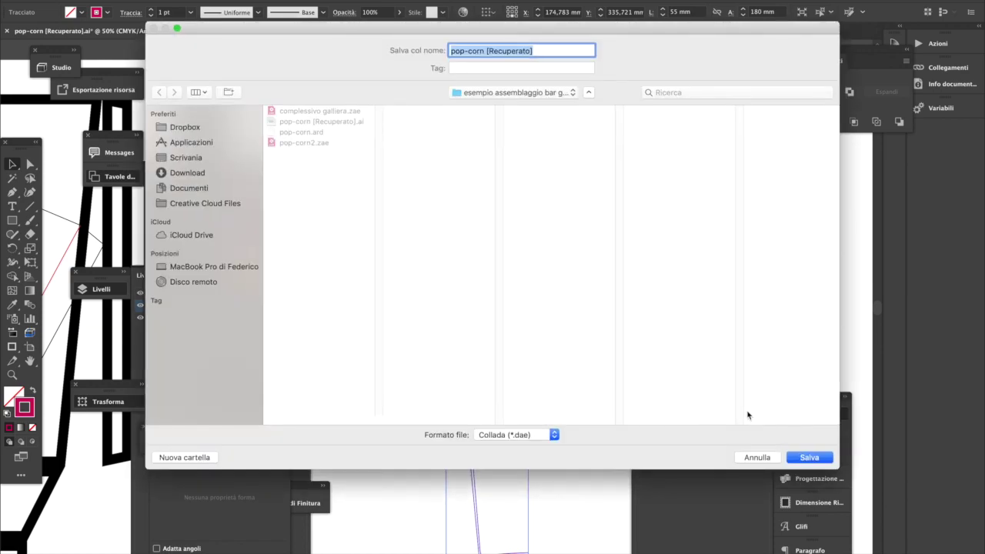
type("bicchiere")
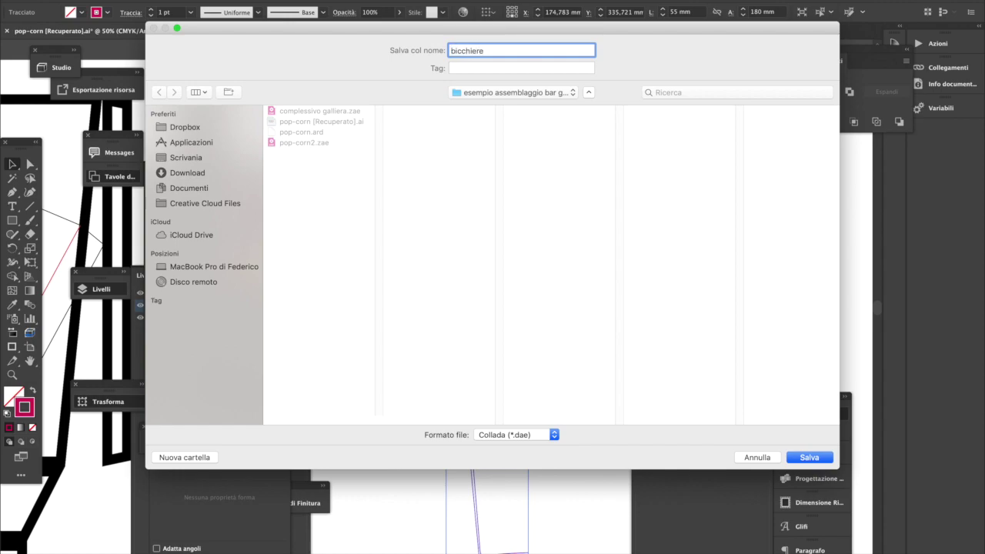
left_click(808, 459)
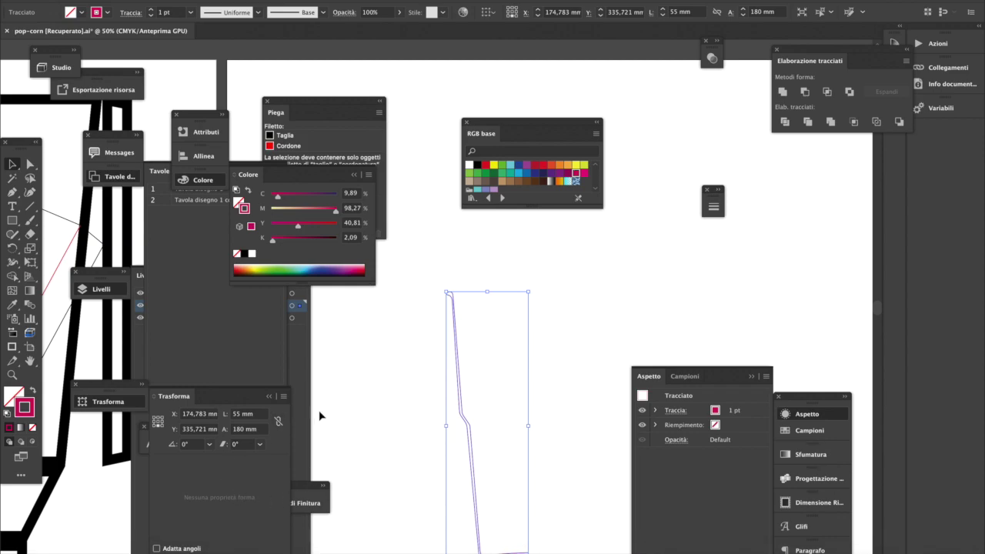
- Try to load bicchiere.dae as a scene in Esko Studio
left_click(60, 68)
left_click(145, 79)
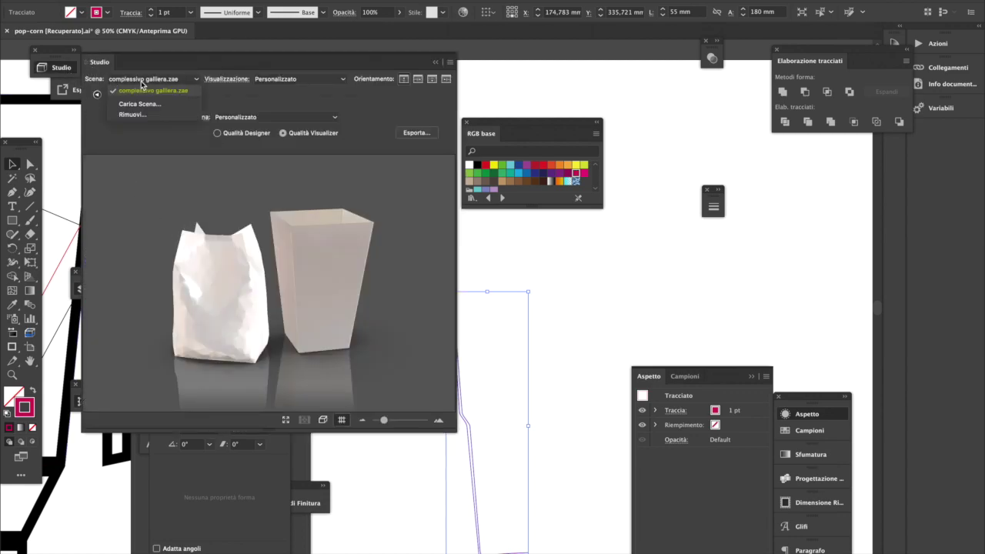
left_click(150, 105)
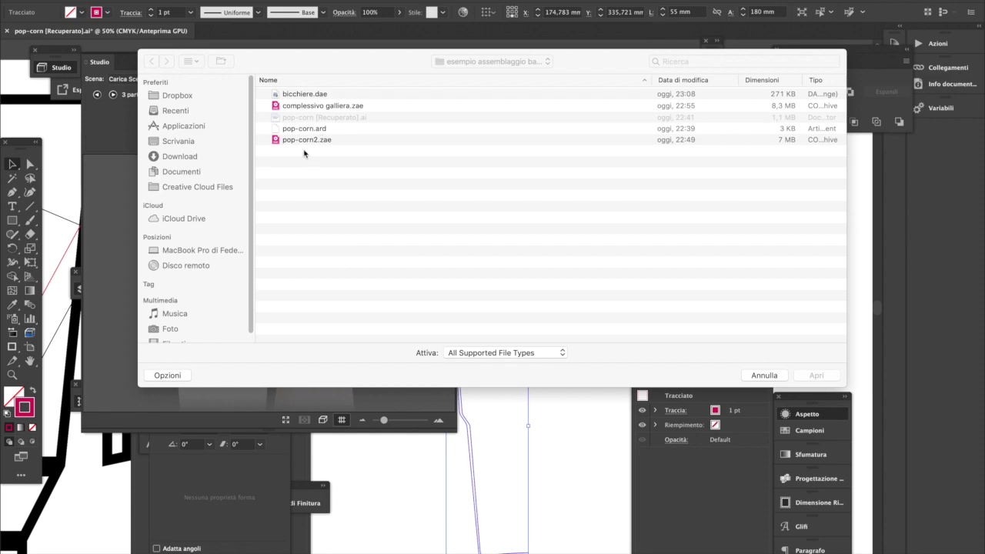
double_click(298, 96)
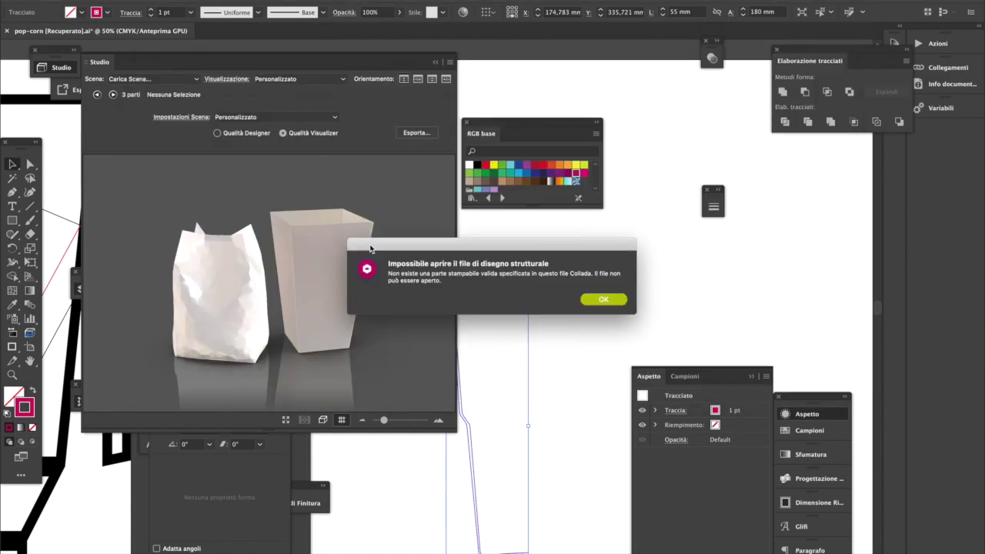
left_click(619, 300)
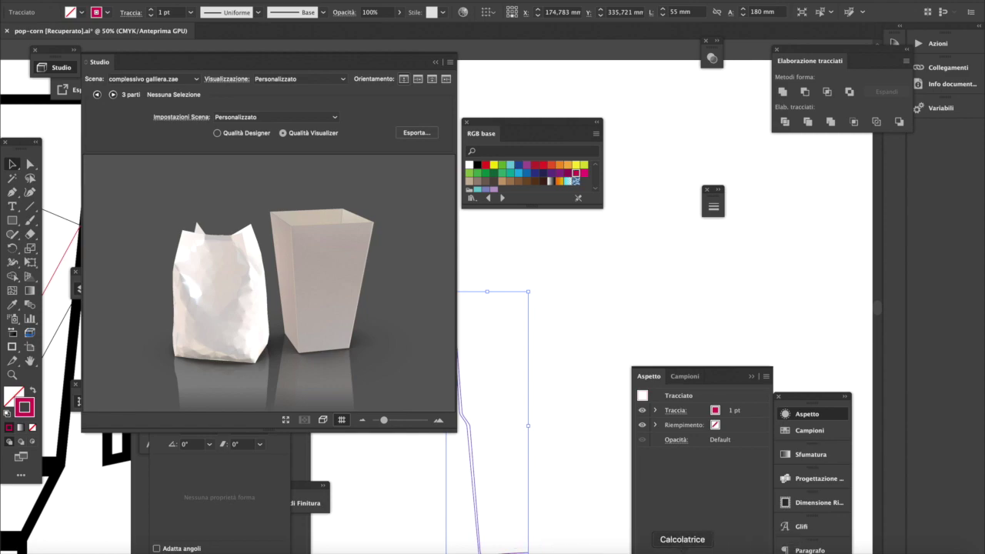
- Switch to the Esko 3D packaging toolkit and import bicchiere.dae into the scene containing the bag and popcorn box
left_click(893, 551)
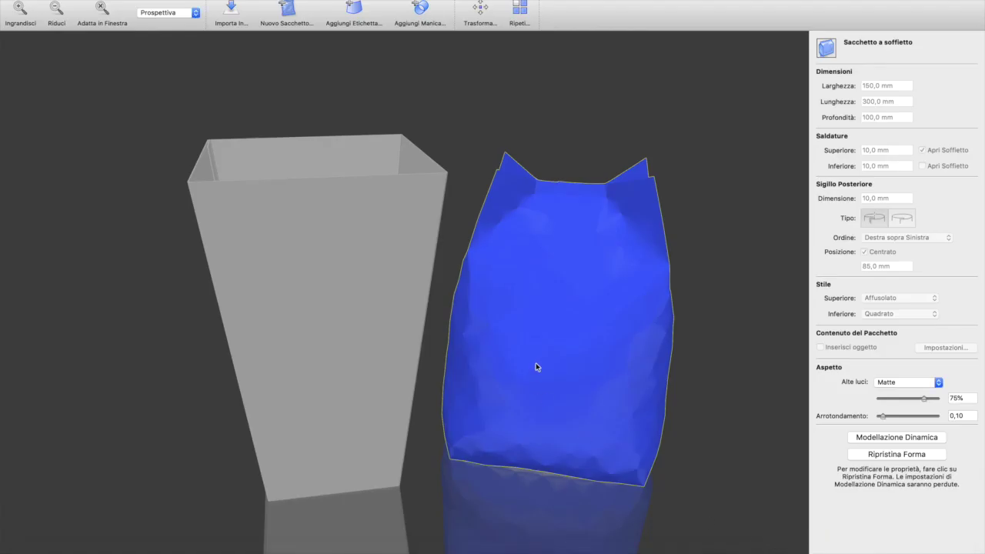
left_click_drag(433, 412, 649, 361)
left_click_drag(513, 432, 773, 426)
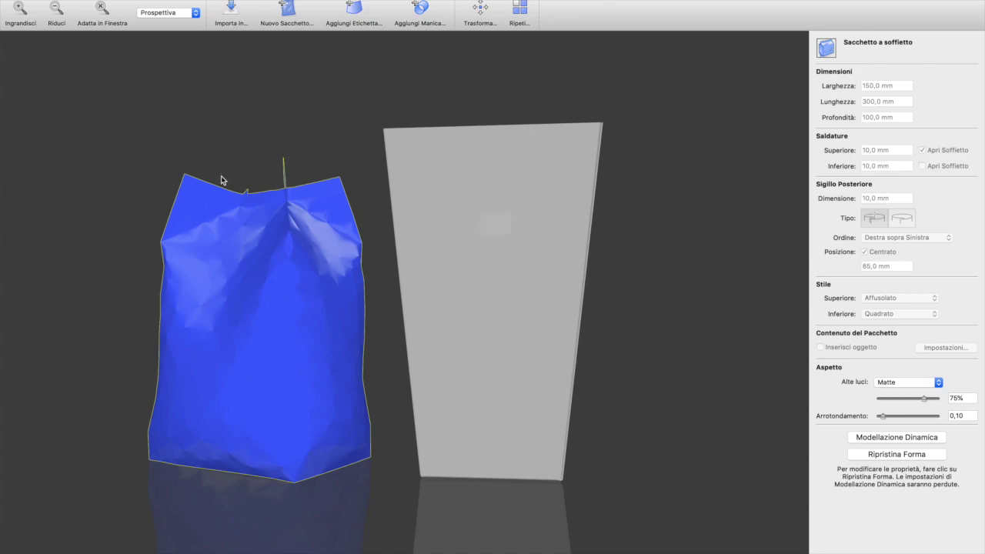
key("super+i")
left_click(402, 89)
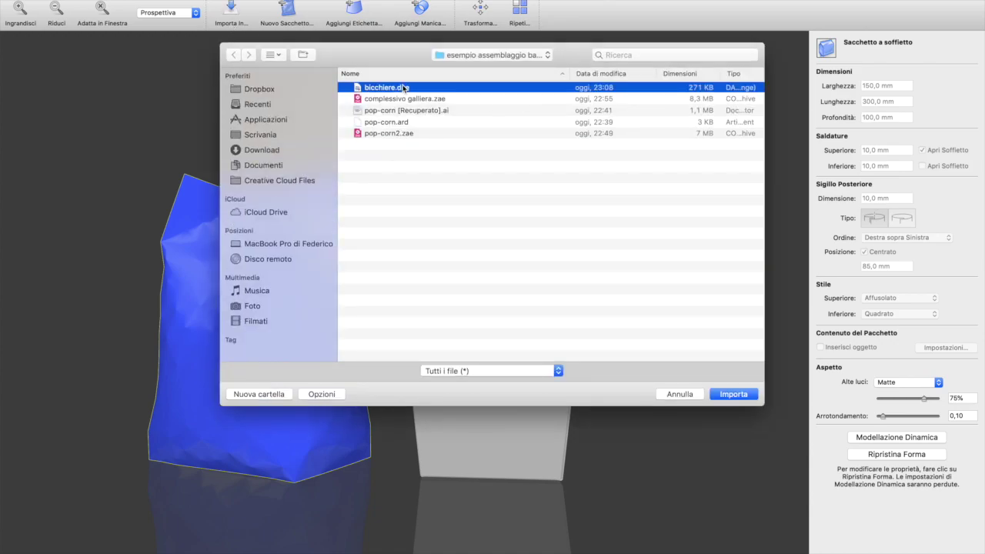
double_click(403, 89)
left_click_drag(479, 425, 408, 393)
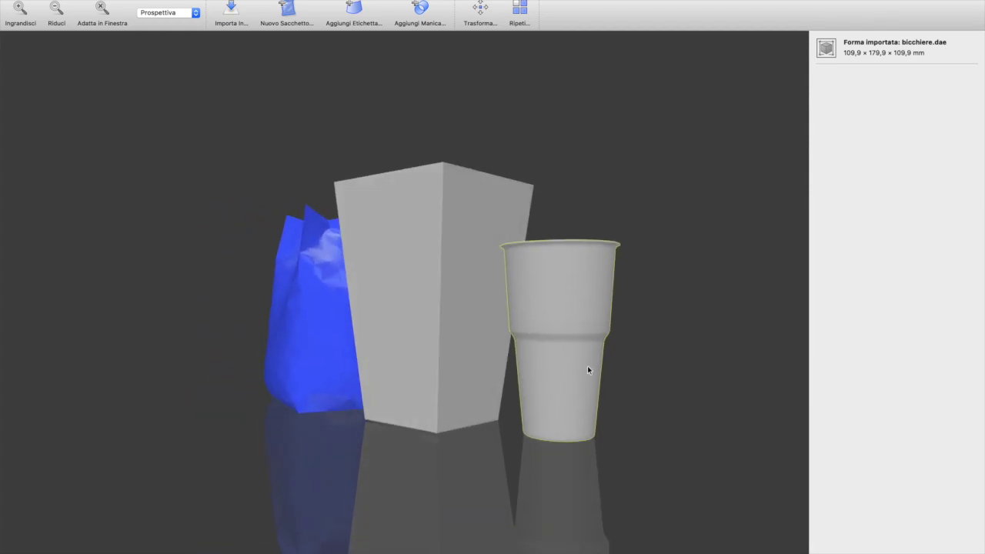
left_click_drag(589, 357, 665, 390)
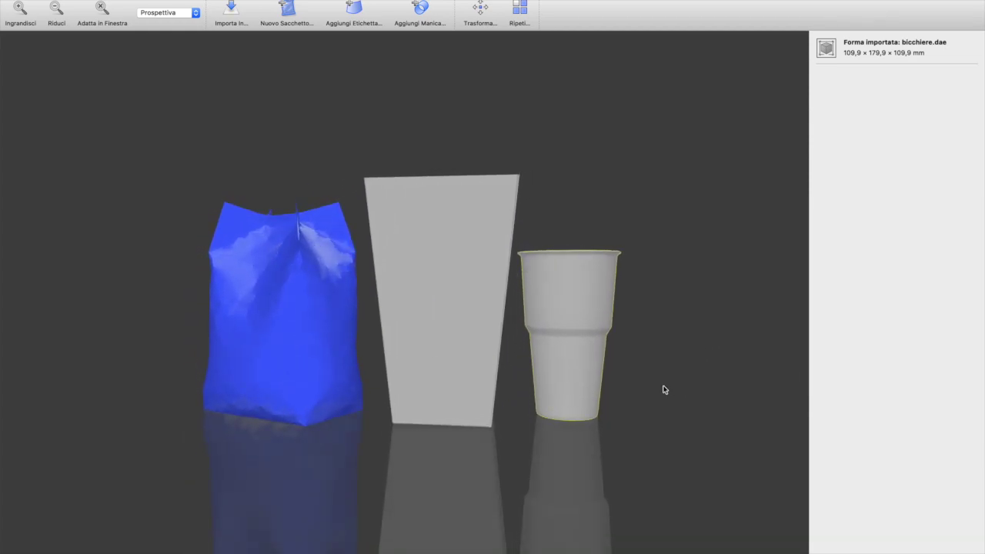
- Move the imported cup forward from the popcorn box by about 66.4 mm along Z
left_click(479, 11)
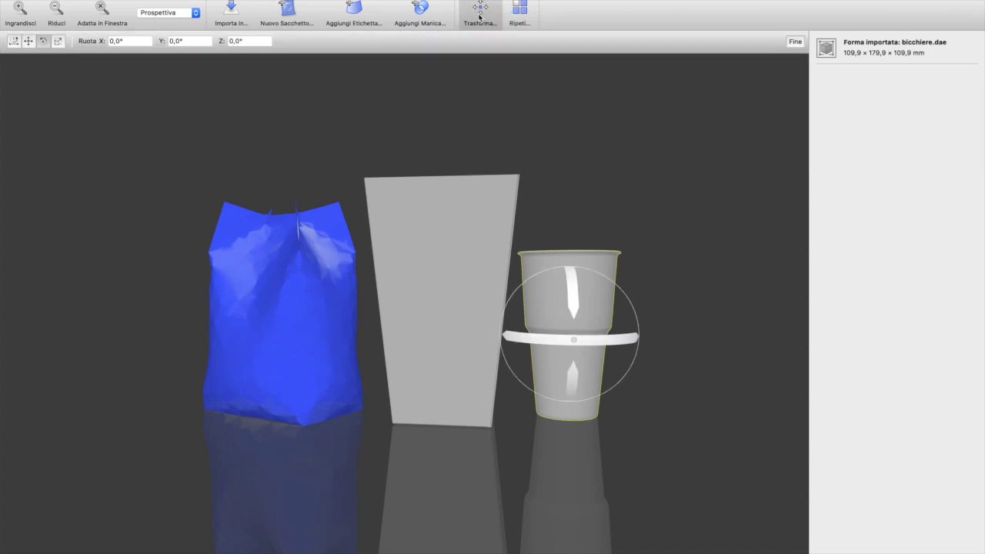
left_click(28, 41)
left_click_drag(571, 337, 562, 360)
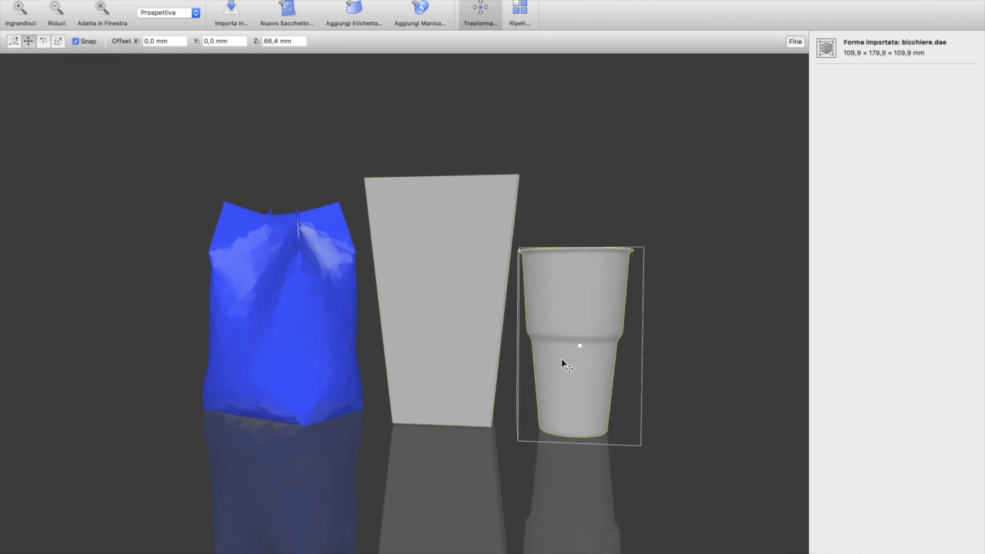
left_click(686, 352)
left_click_drag(684, 354, 605, 393)
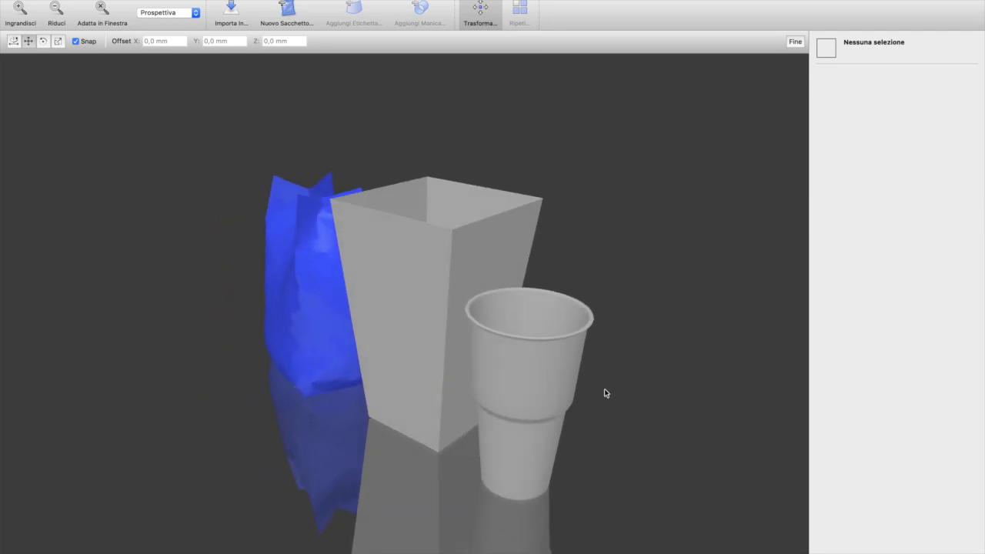
- Add a shrink sleeve to the cup, choosing the vertical axis that wraps around its body
left_click(547, 385)
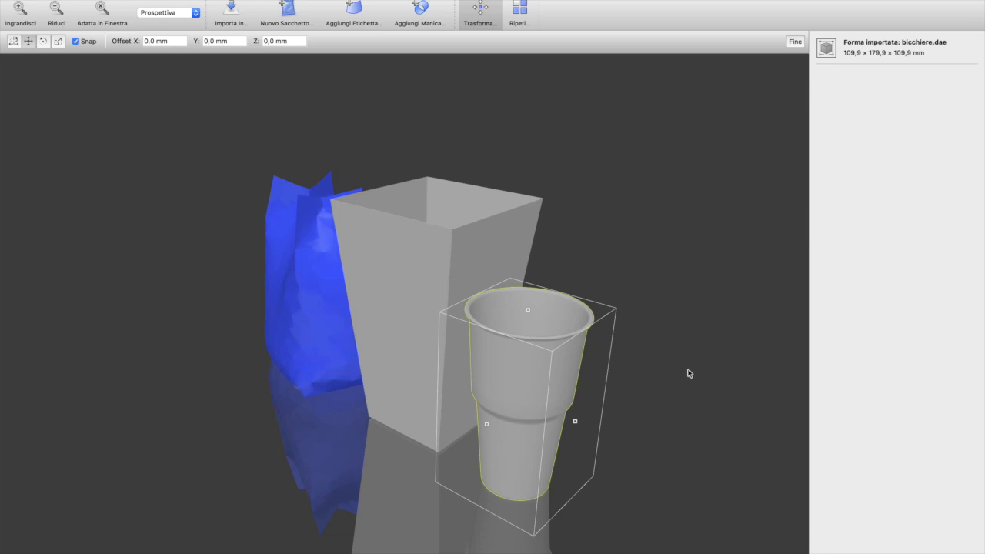
left_click(421, 11)
left_click(505, 77)
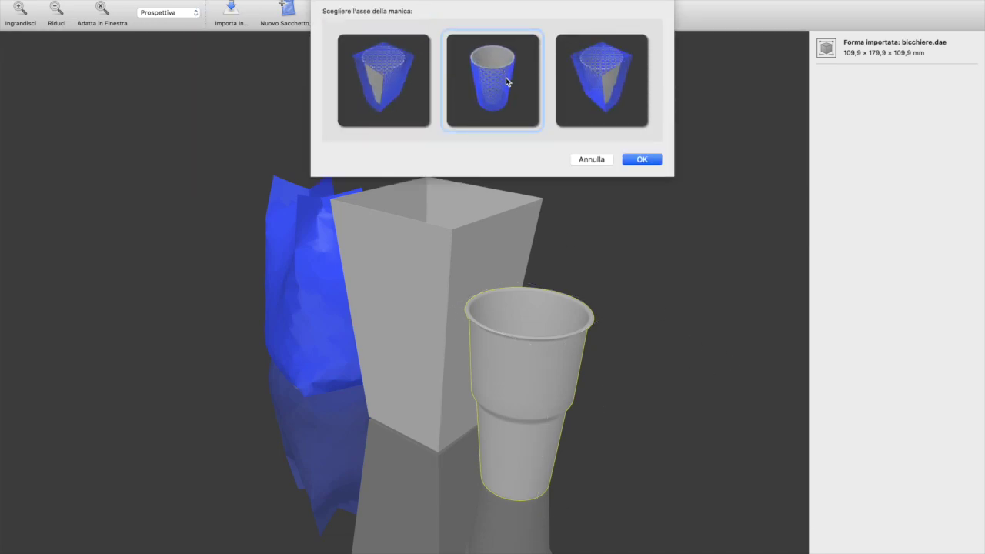
left_click(646, 160)
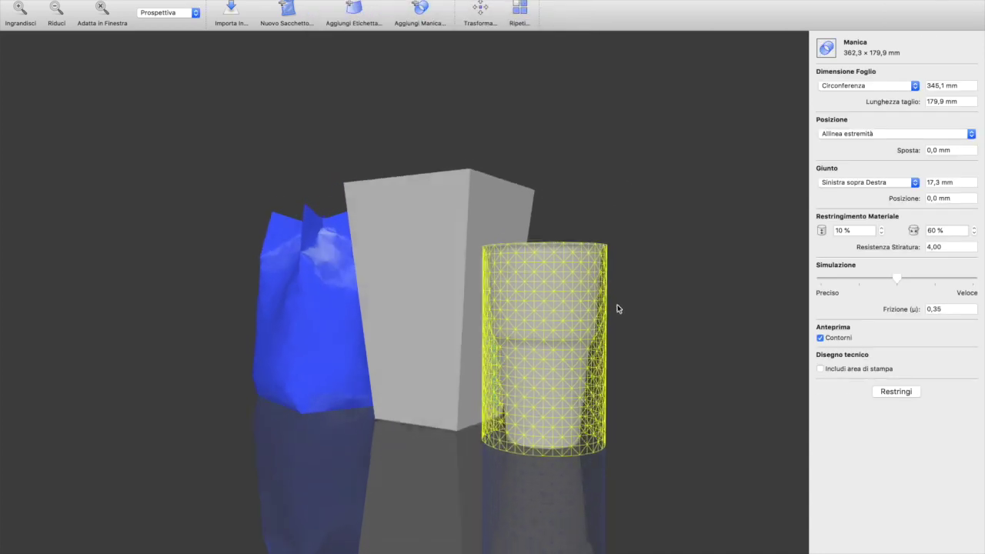
- Try shrinking the sleeve onto the cup with its default dimensions, and restore the unshrunk sleeve
left_click(895, 391)
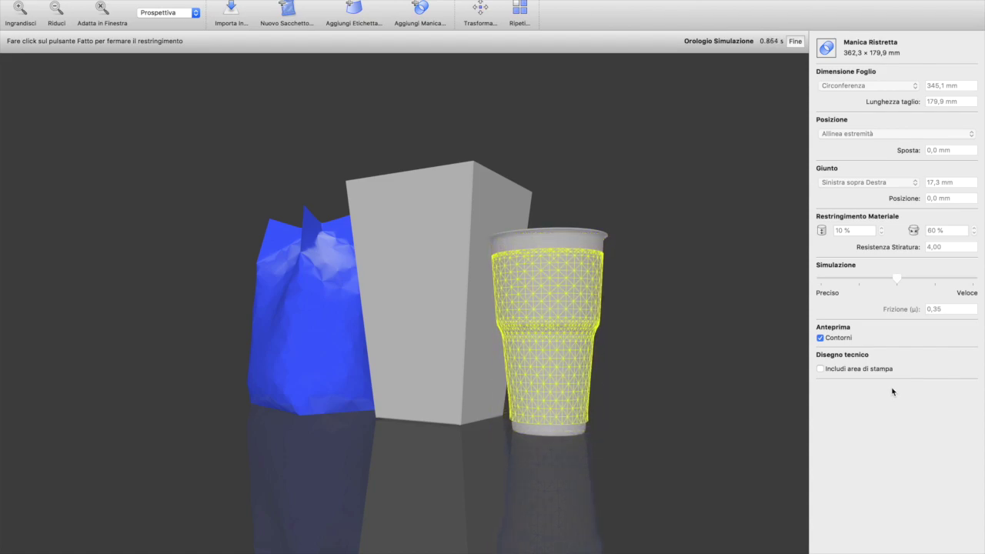
left_click(795, 41)
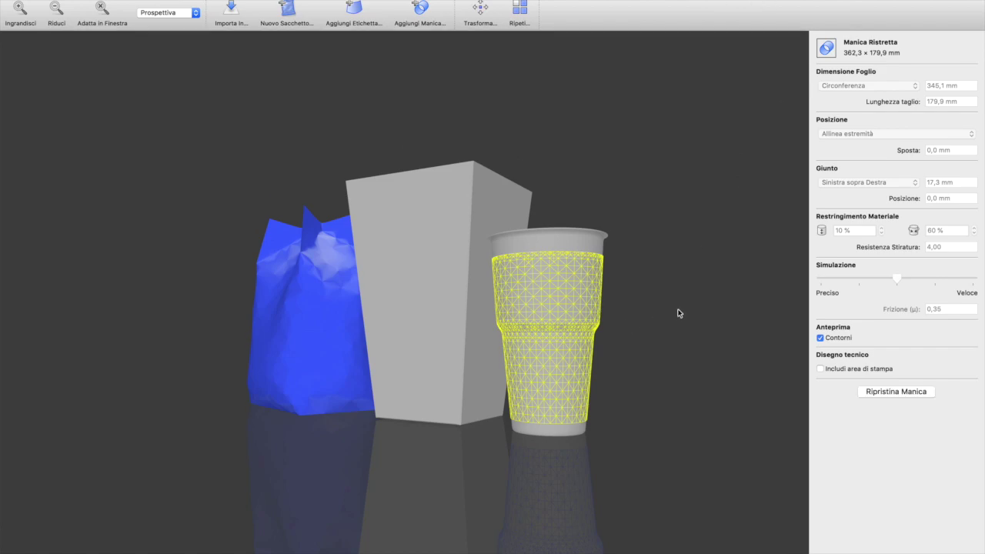
left_click(895, 391)
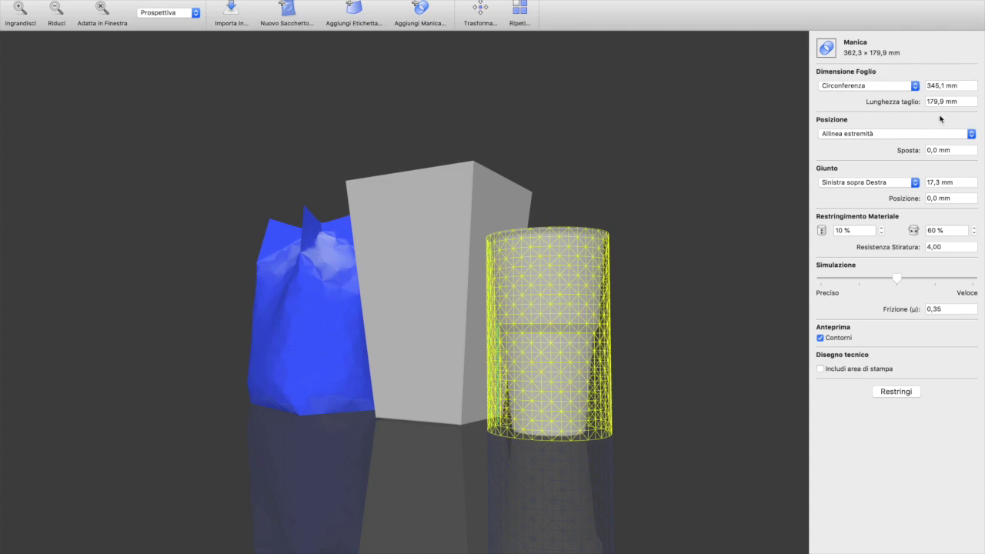
- Try a sleeve cut length of 185 mm by shrinking it onto the cup, and restore the unshrunk sleeve
left_click_drag(967, 101, 882, 105)
type("185")
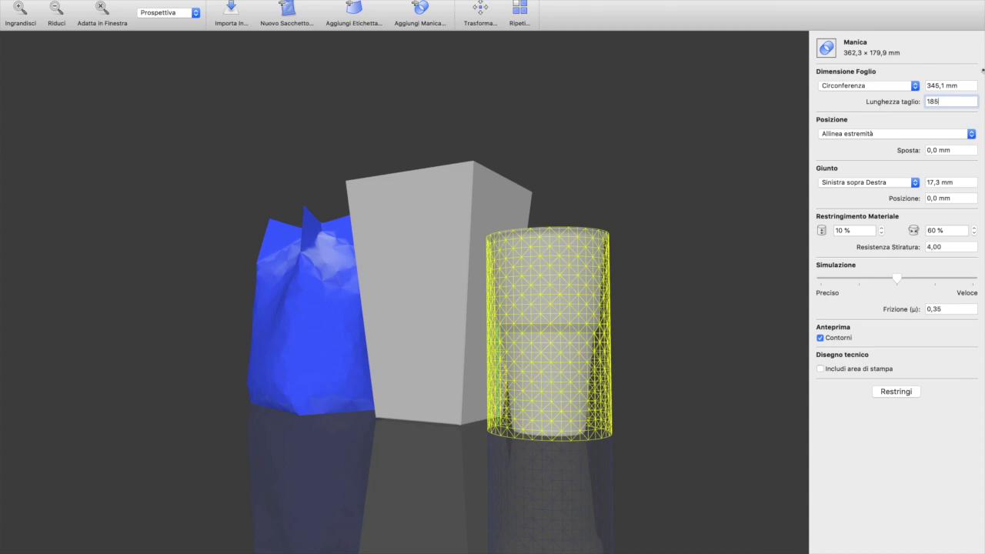
left_click(966, 85)
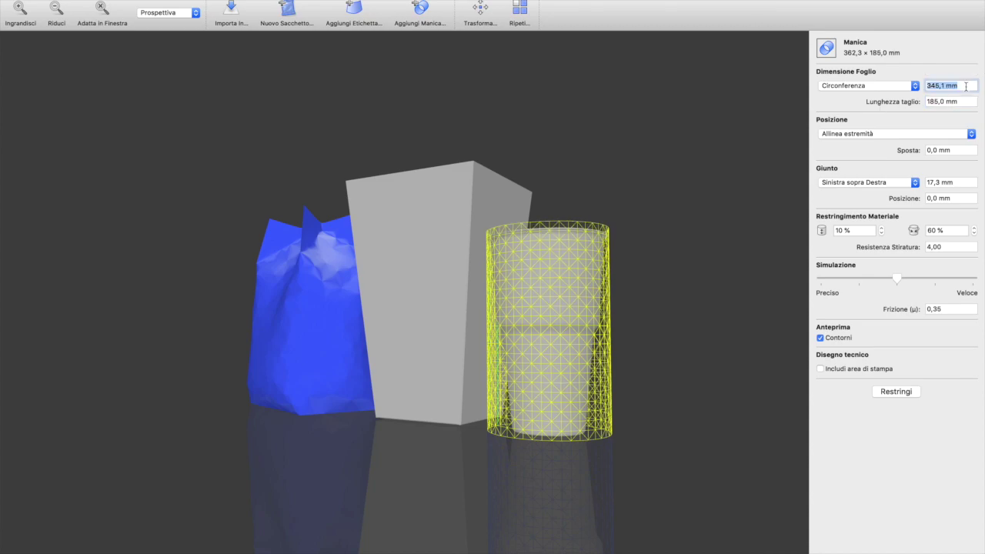
left_click(907, 391)
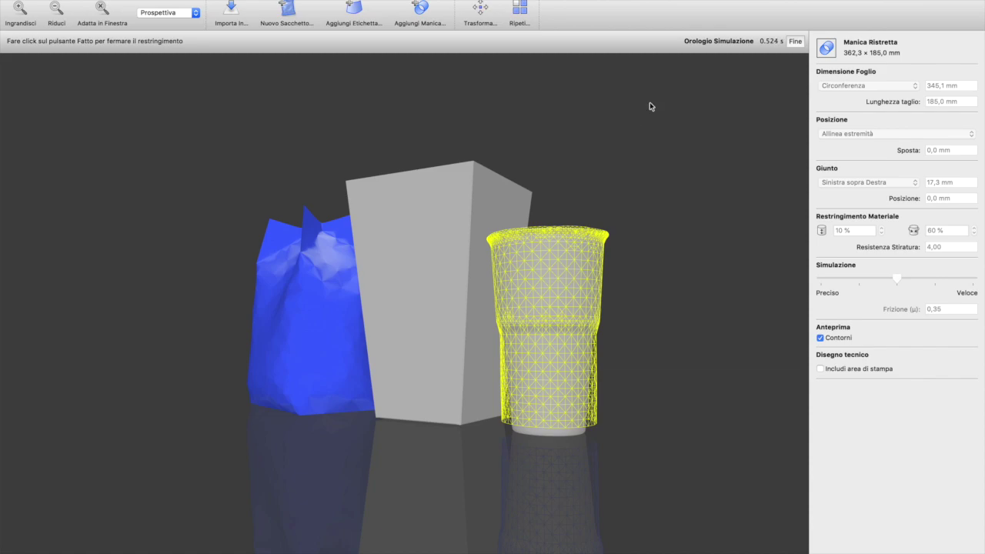
left_click(799, 41)
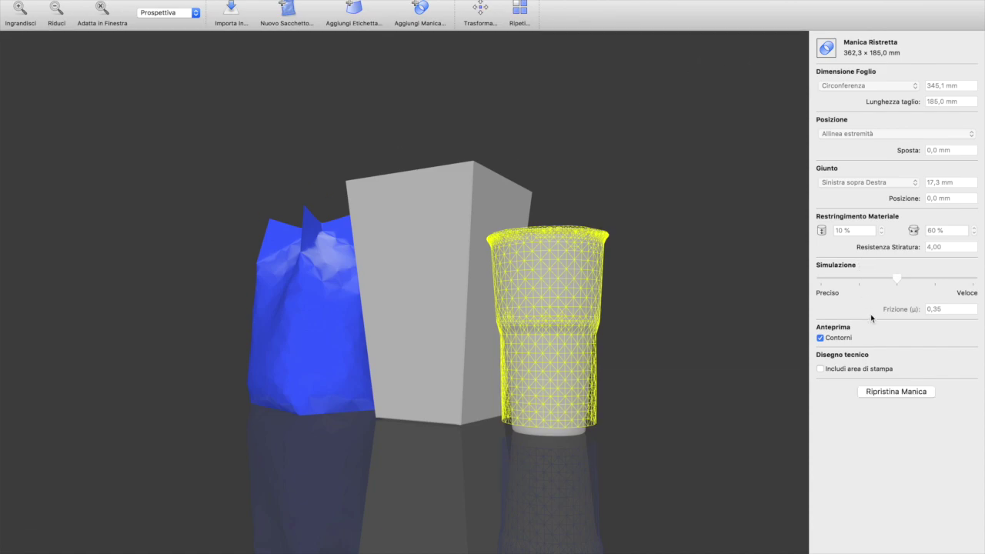
left_click(920, 395)
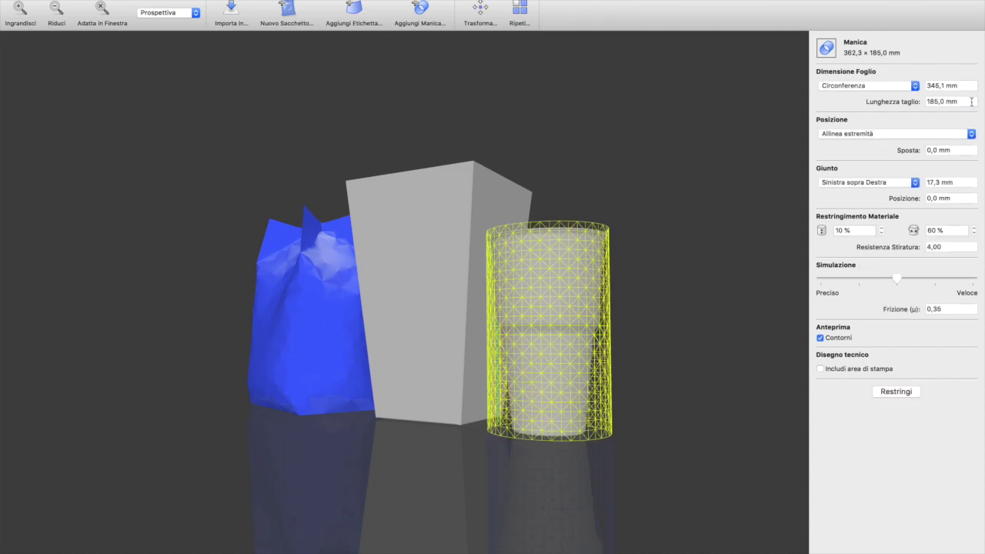
- Set the sleeve's cut length to 180 mm and shrink it onto the cup
left_click_drag(971, 102, 888, 112)
type("180")
left_click(908, 394)
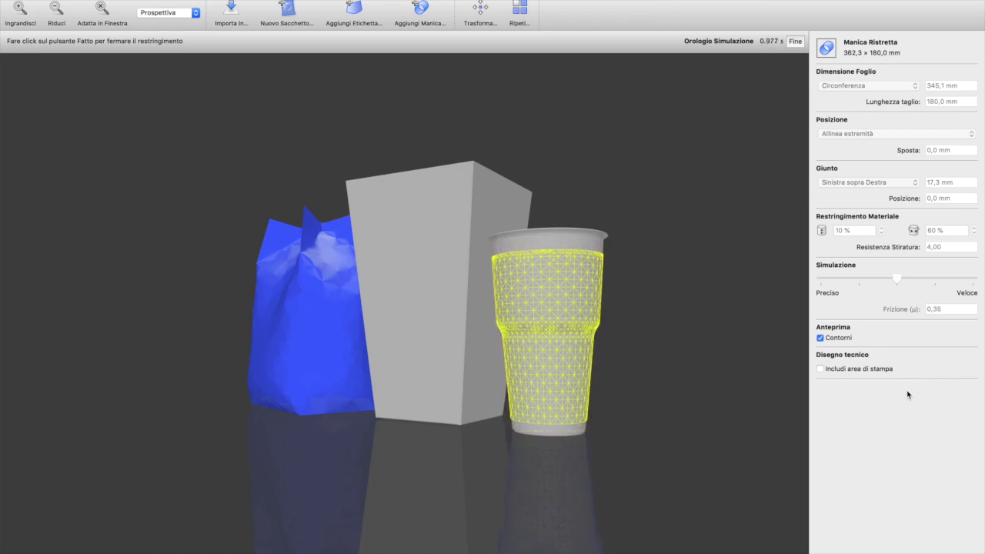
left_click_drag(671, 395, 538, 410)
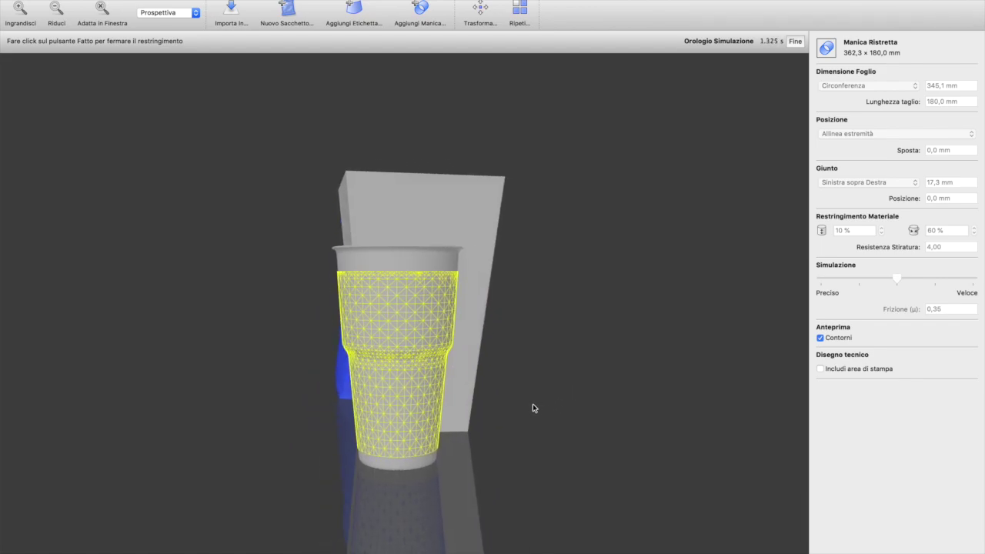
left_click(795, 41)
- Examine the fit of the shrunk sleeve on the cup from several sides, alongside the box and bag
left_click_drag(618, 306, 760, 344)
left_click_drag(665, 379, 473, 388)
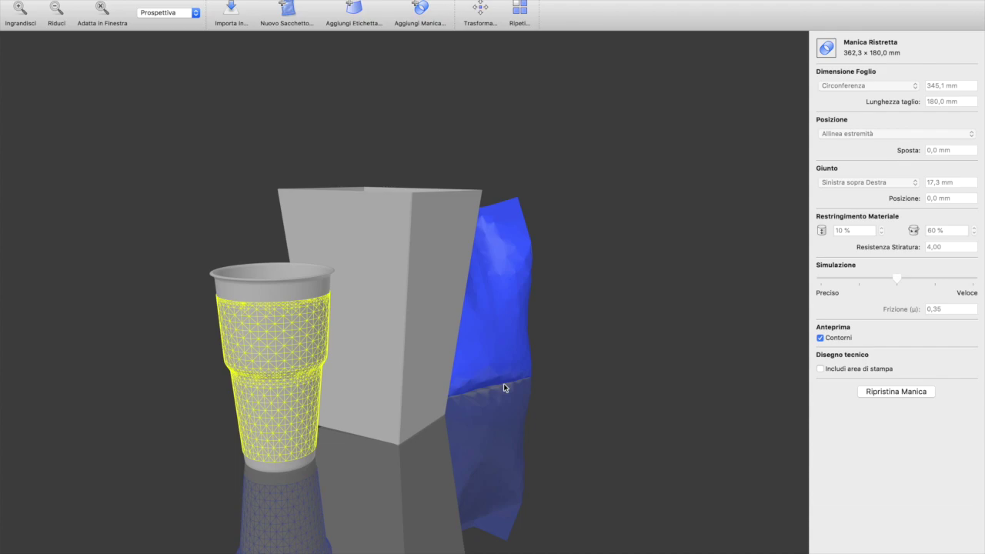
left_click_drag(503, 383, 592, 331)
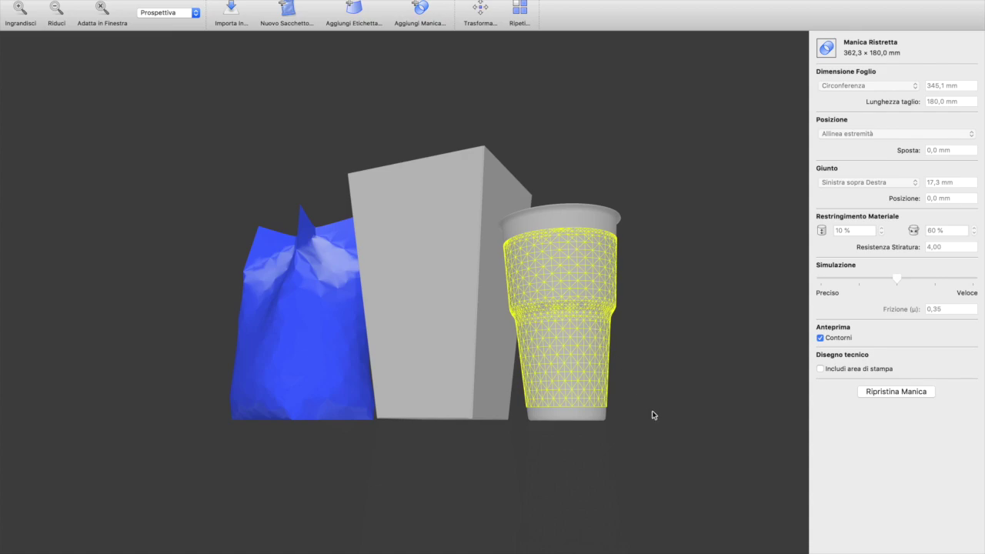
left_click_drag(648, 417, 606, 495)
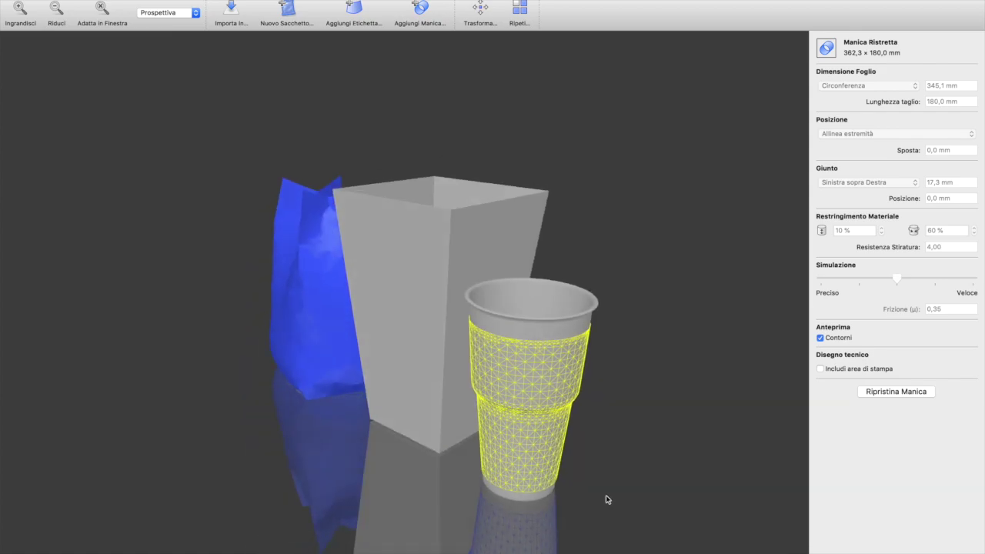
left_click_drag(490, 421, 591, 388)
left_click(721, 341)
left_click(599, 289)
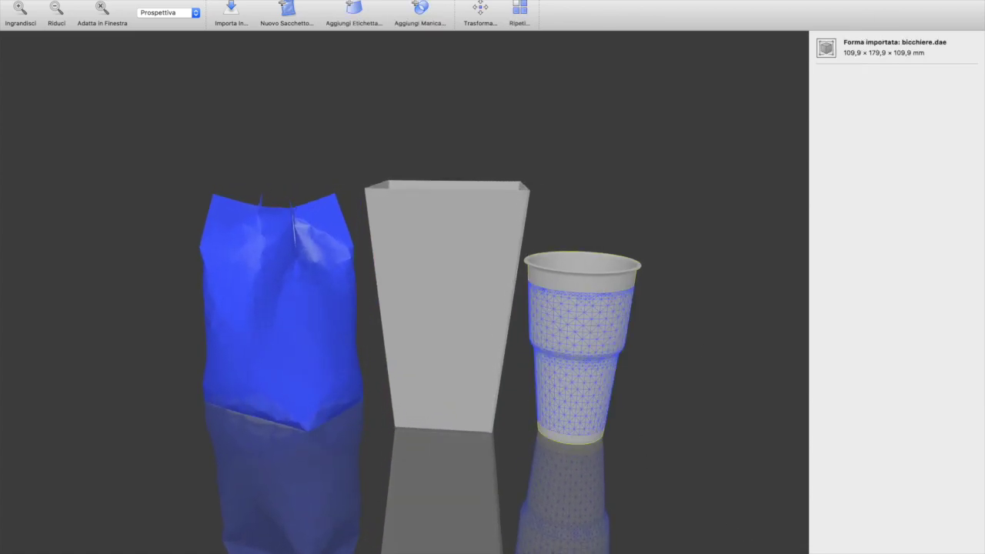
- Switch to Adobe Illustrator and create a new document for the cup's sleeve from the complessivo galliera.zae scene
left_click(818, 545)
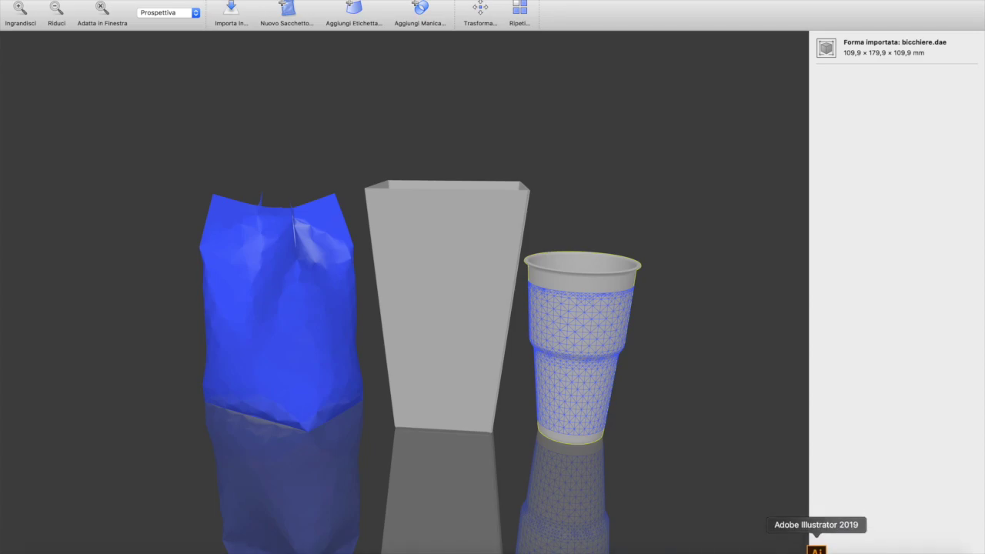
left_click(596, 305)
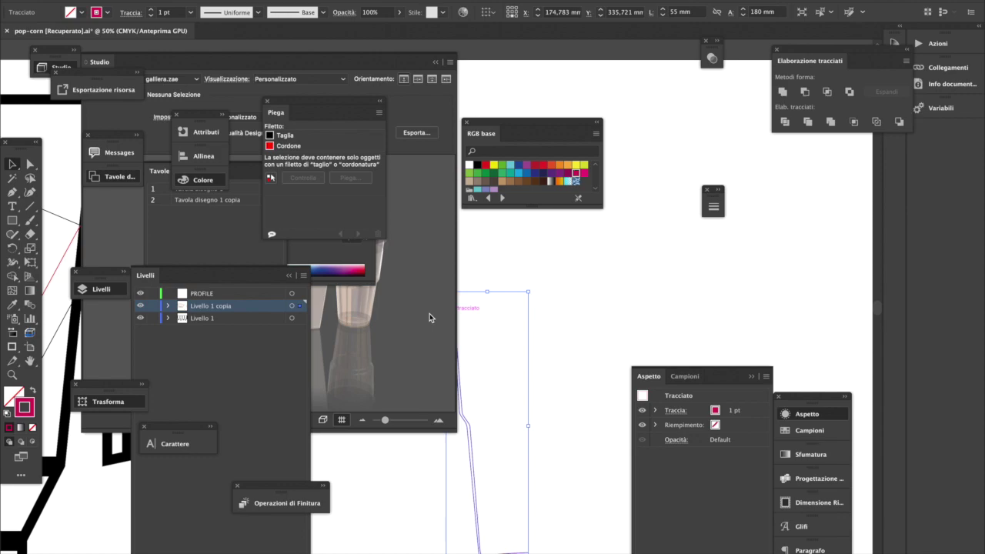
left_click(430, 313)
left_click_drag(376, 334, 346, 287)
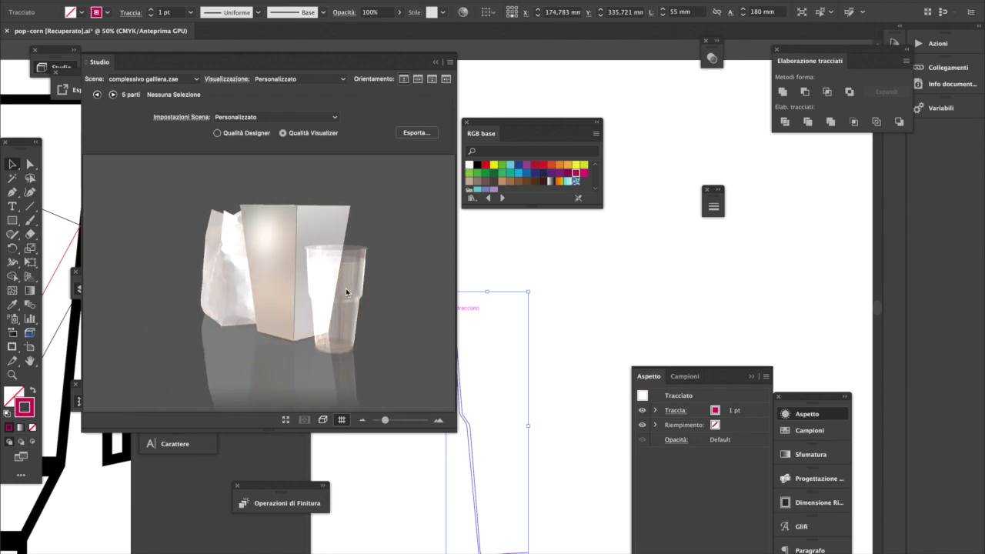
double_click(349, 295)
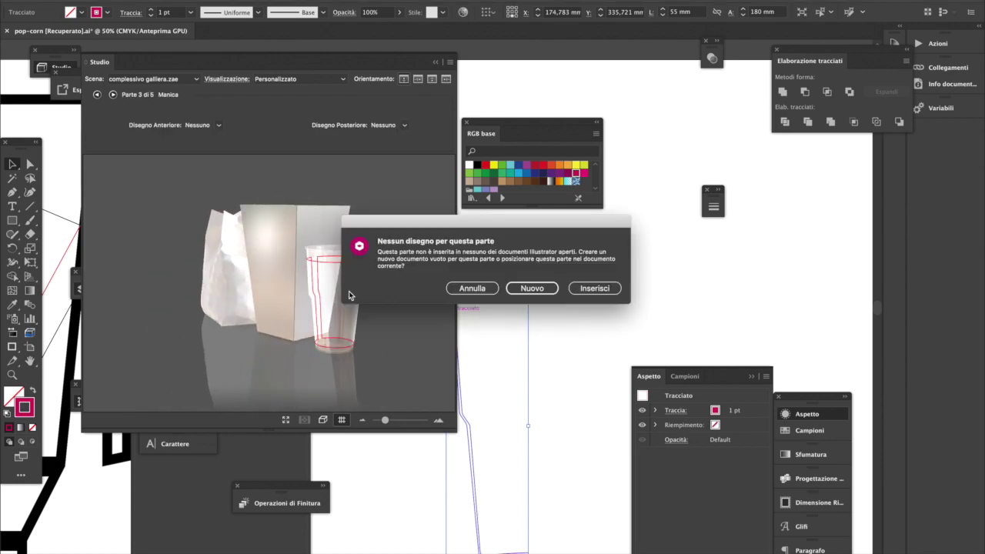
left_click(539, 291)
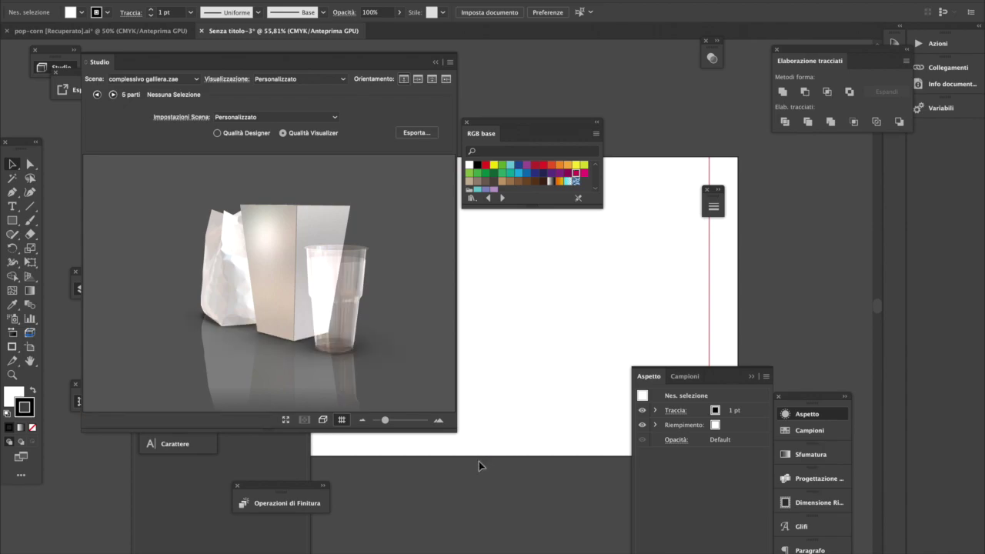
- Start changing the sleeve's substrate, turn off the structural design file's substrate, and search the material library for "tra"
left_click_drag(340, 65, 754, 72)
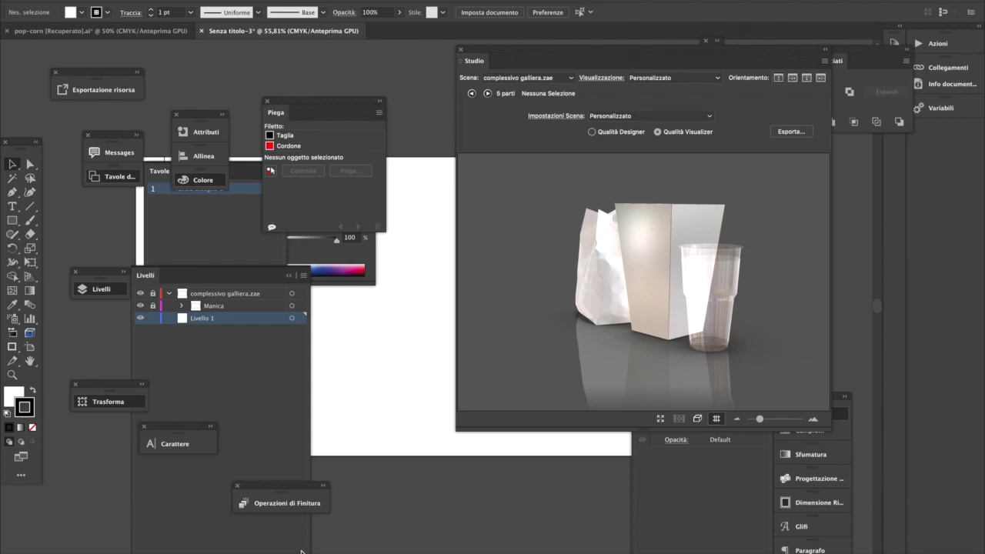
left_click(296, 505)
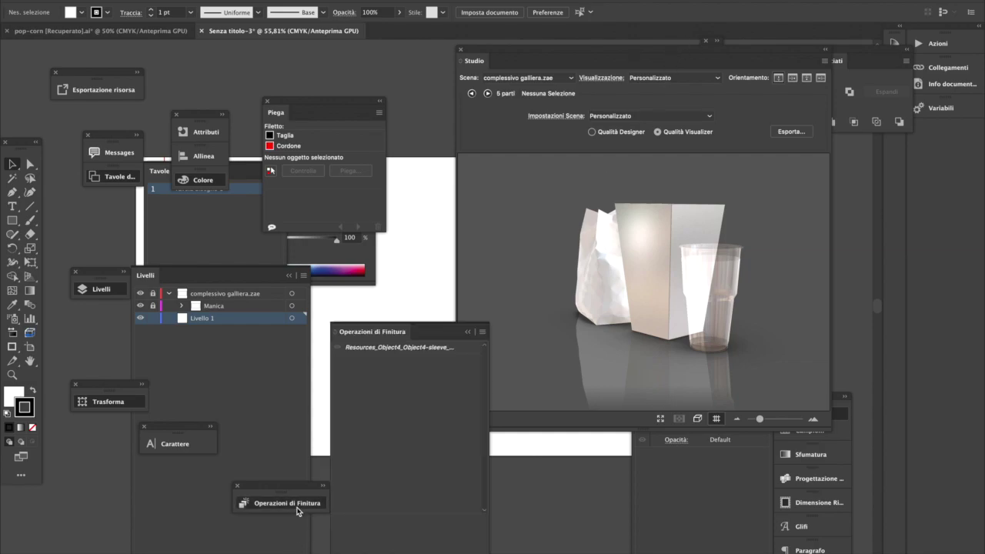
left_click(483, 332)
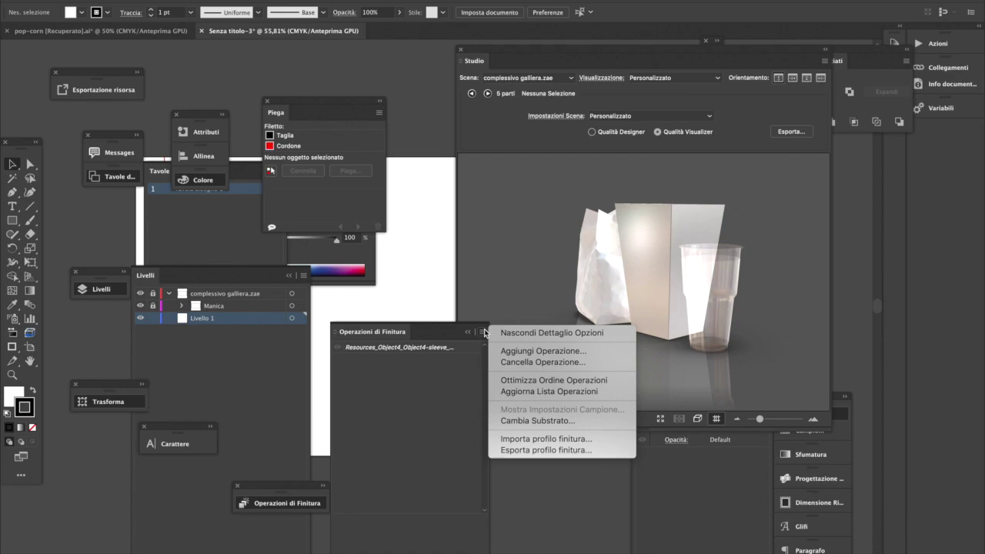
left_click(554, 421)
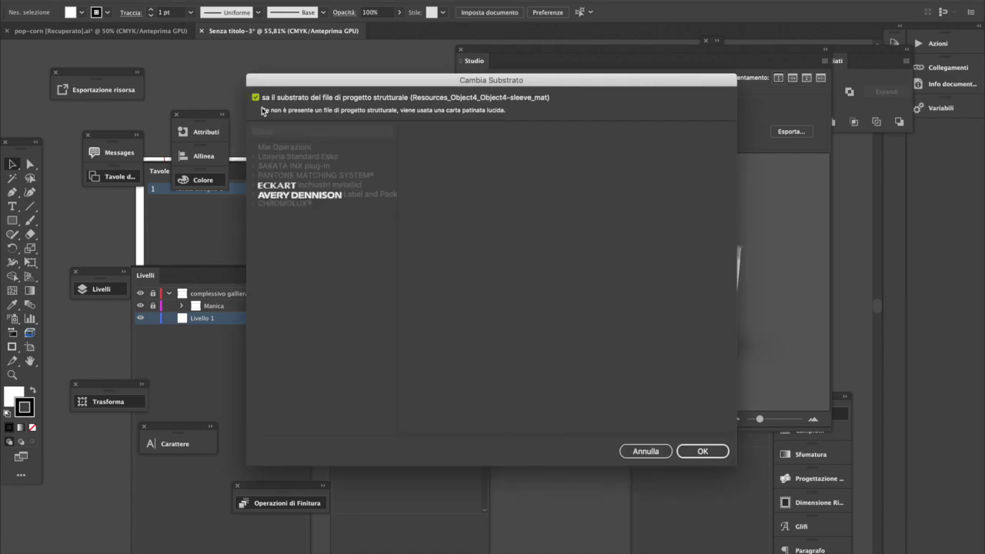
left_click(256, 98)
left_click(283, 132)
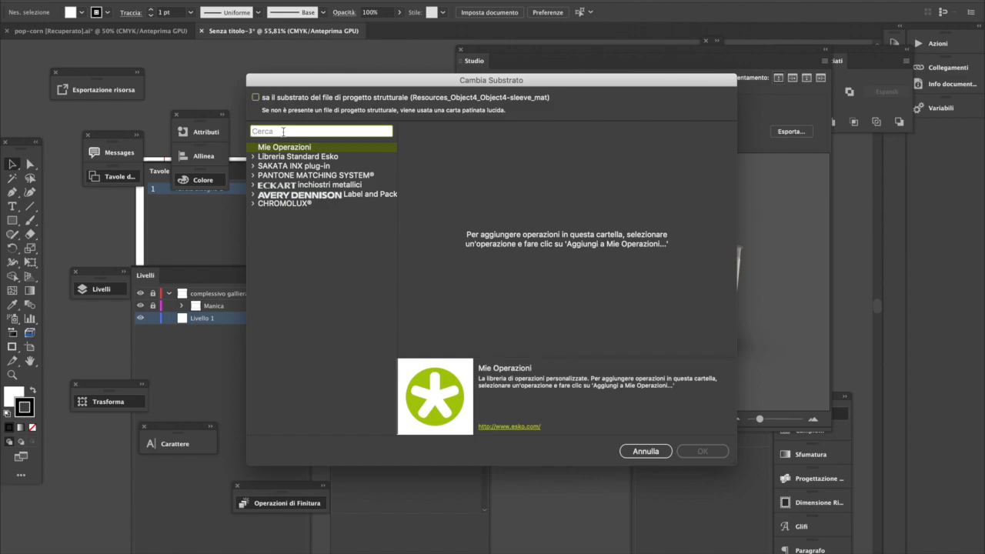
type("tra")
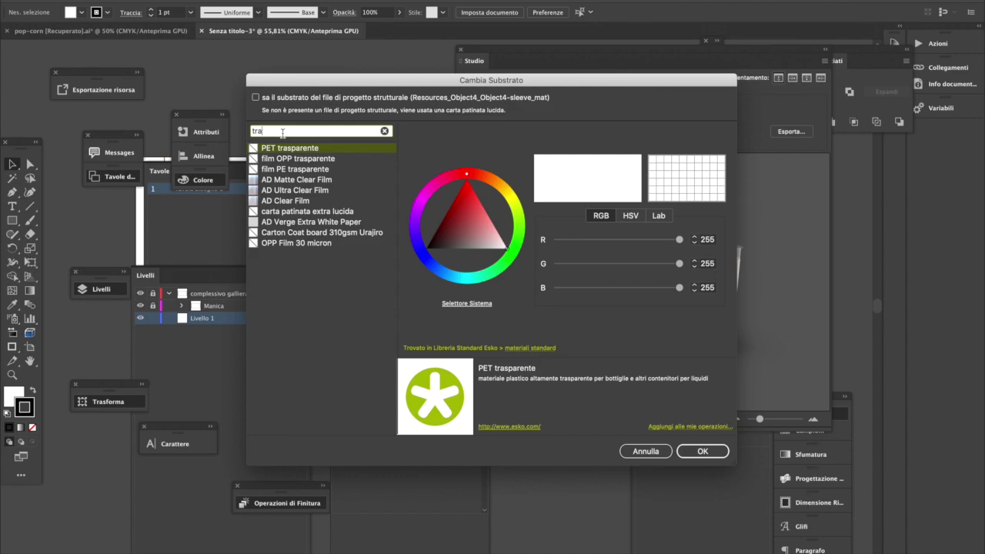
- Search for "invi", apply Etichetta invisibile as the sleeve's substrate, and check the transparent cup in the 3D preview
left_click_drag(282, 133, 223, 137)
key("BackSpace")
type("invi")
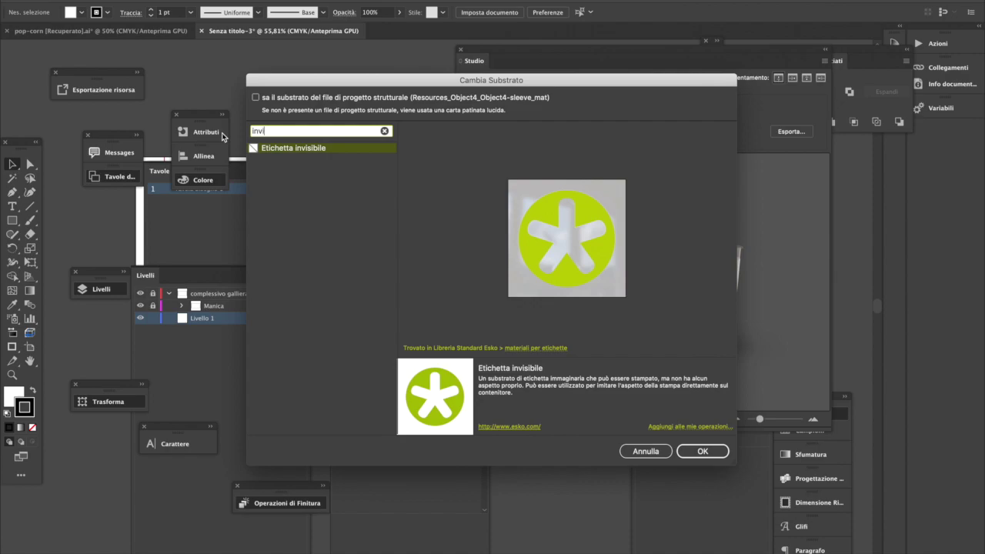
left_click(311, 150)
left_click(703, 453)
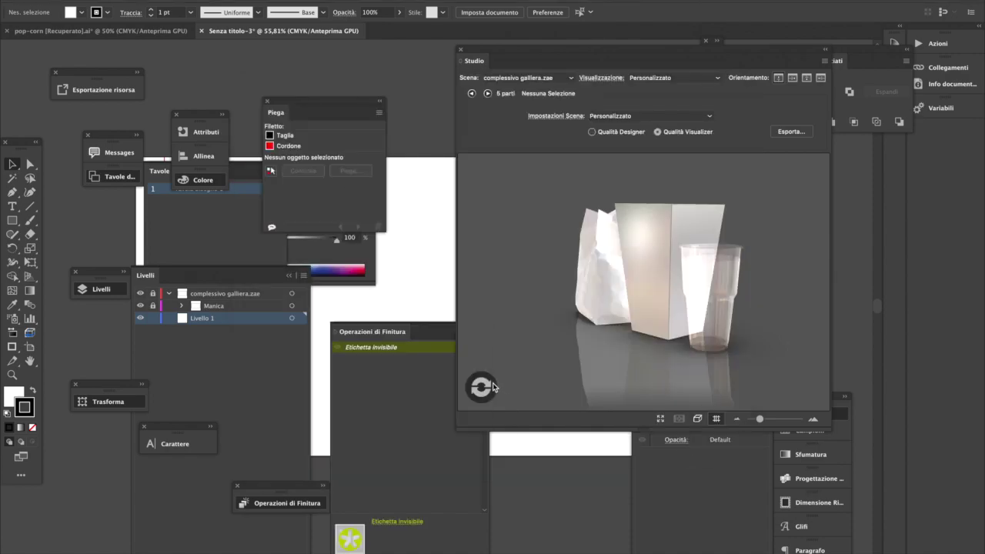
left_click_drag(745, 332, 677, 325)
scroll(623, 302, "up", 5)
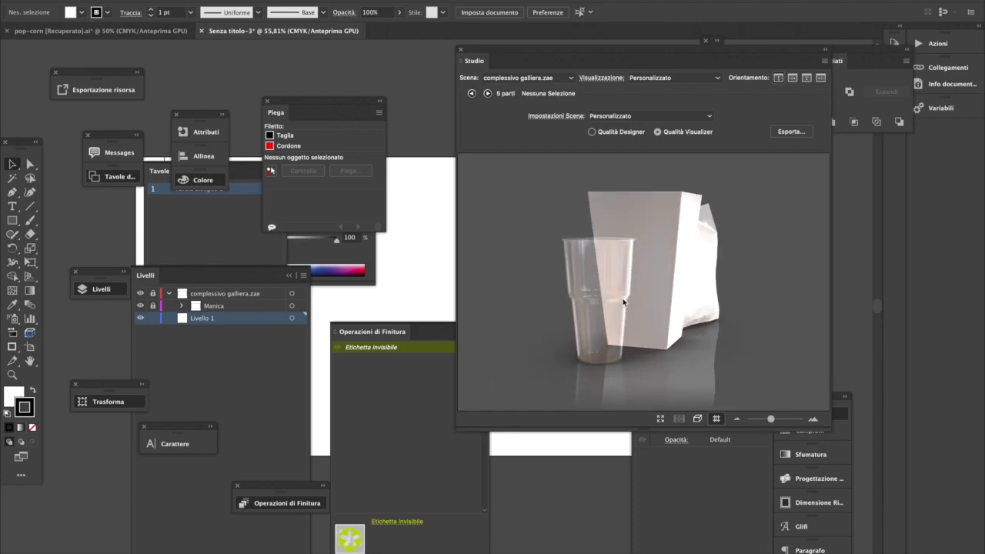
scroll(618, 302, "down", 3)
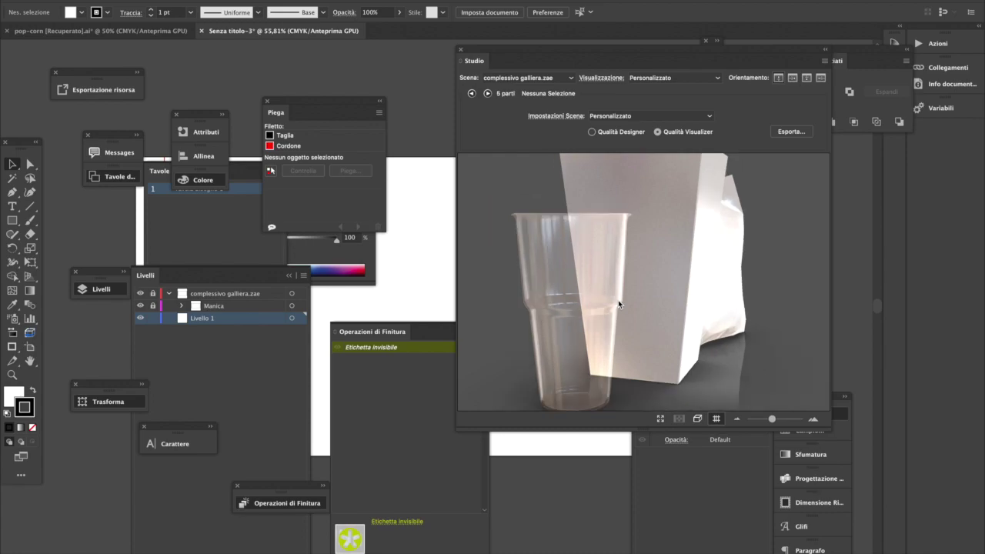
- Open the recent document prove.ai and copy the black infinity-shaped logo from its artboard
left_click_drag(618, 299, 671, 311)
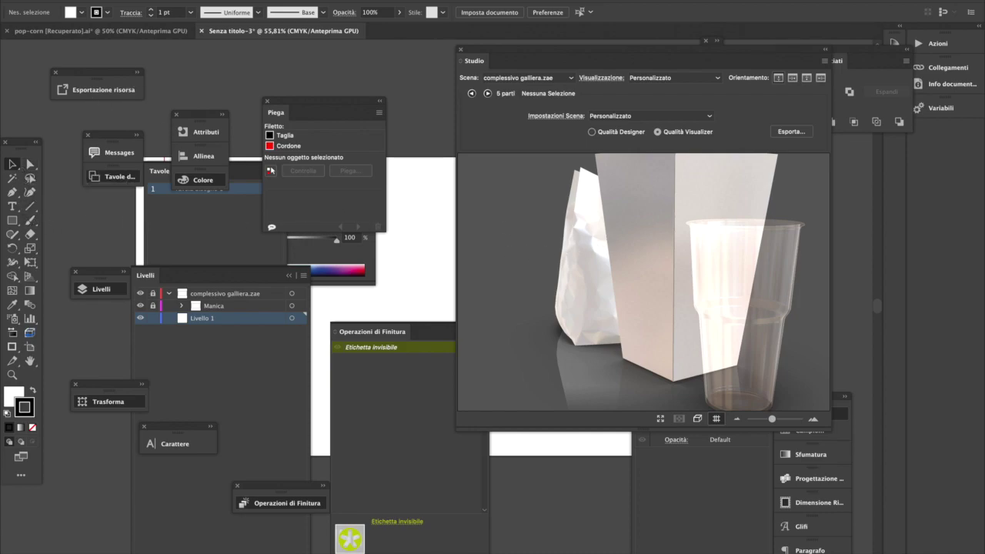
left_click(100, 2)
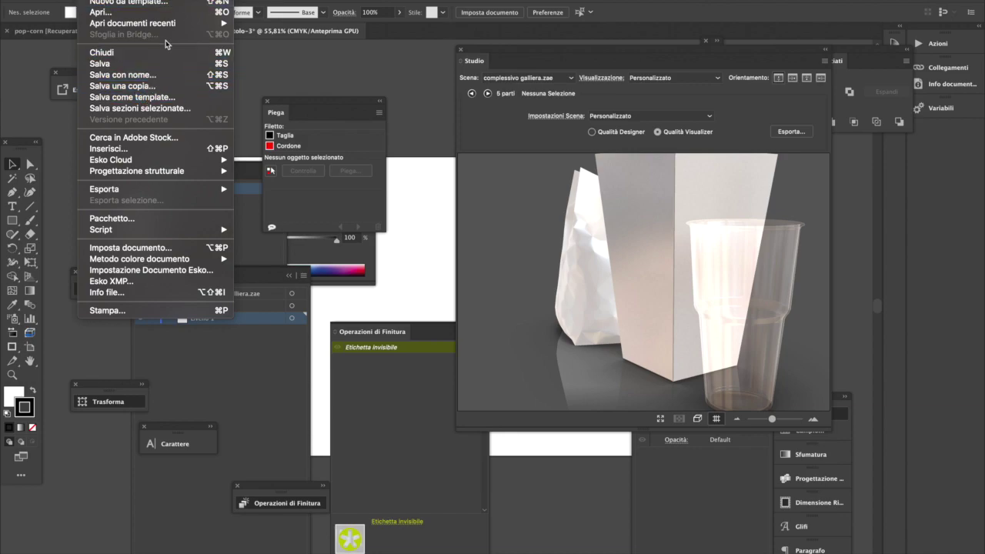
mouse_move(171, 28)
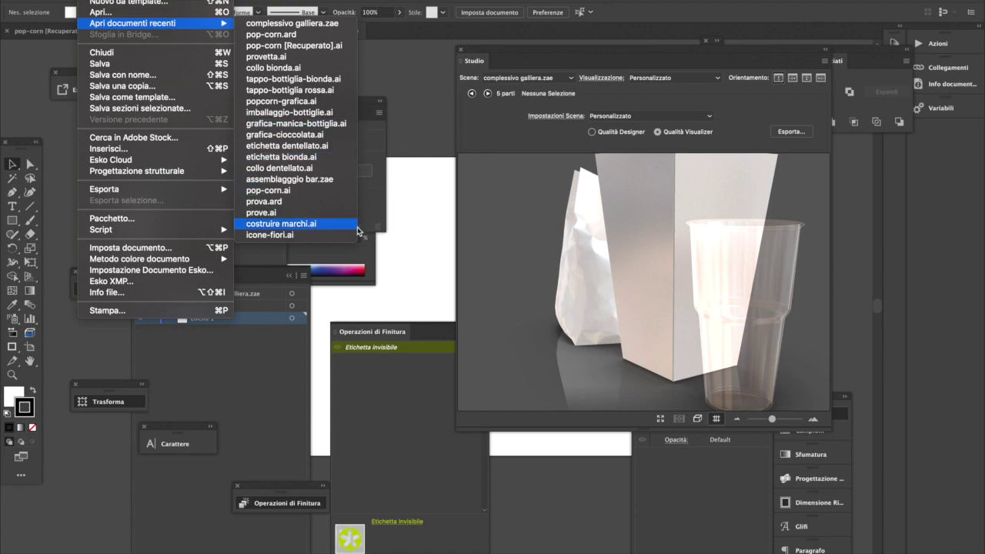
left_click(342, 217)
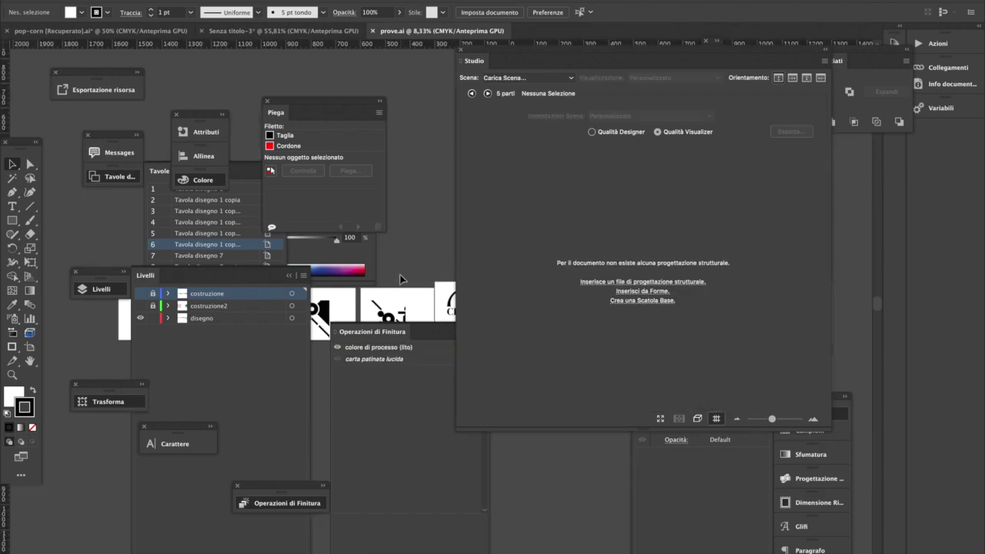
scroll(354, 285, "right", 10)
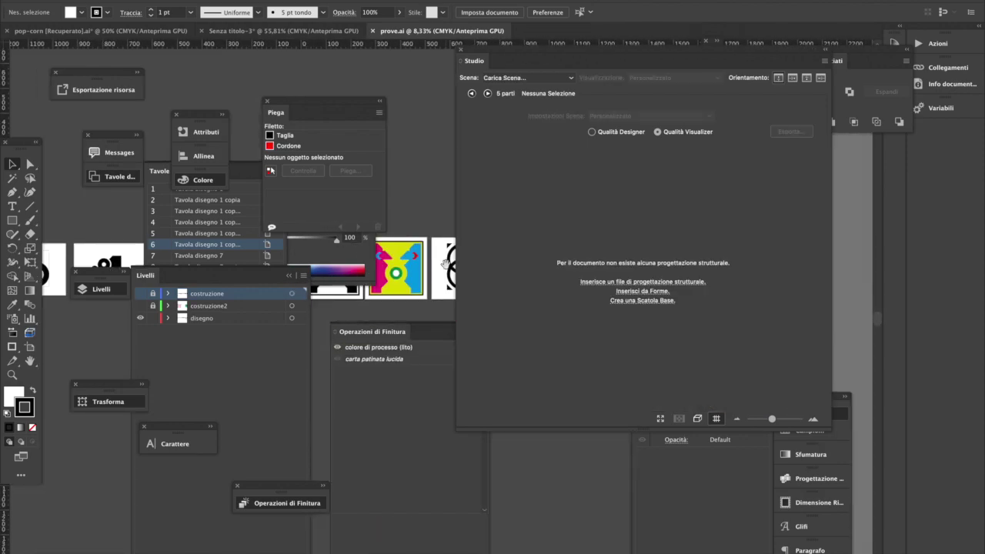
scroll(387, 287, "left", 10)
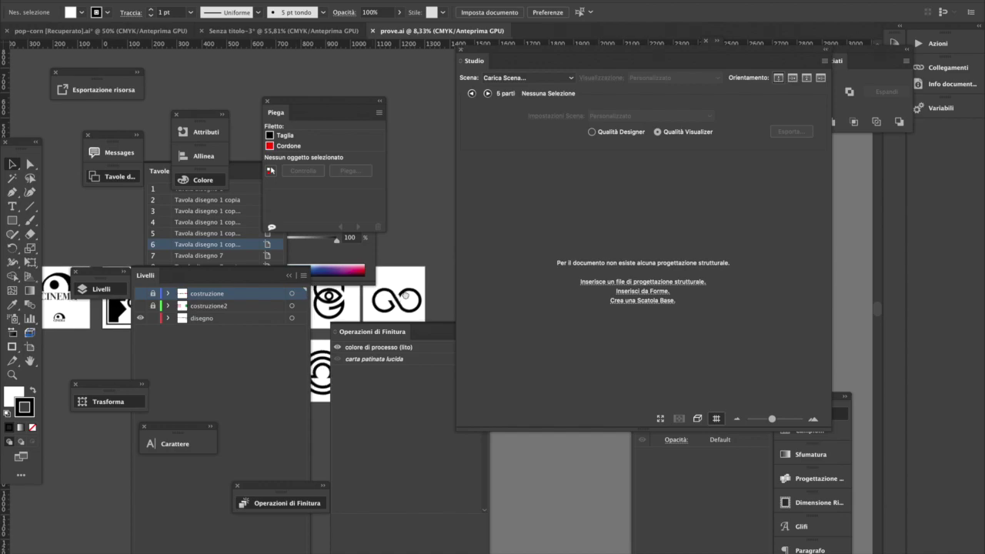
left_click(412, 266)
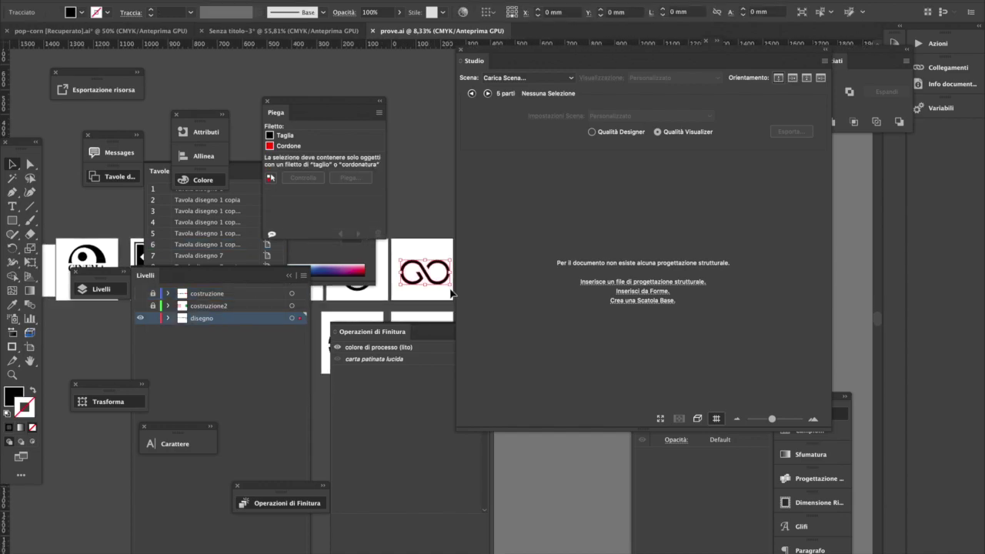
- Paste the black logo into the untitled sleeve document and examine it on the transparent cup in the 3D preview
left_click(277, 32)
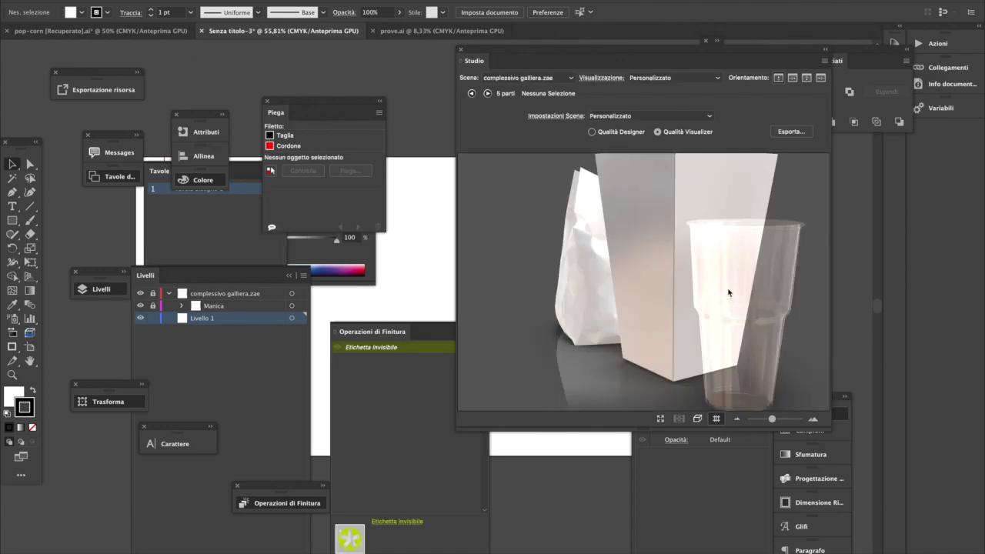
key("ctrl+v")
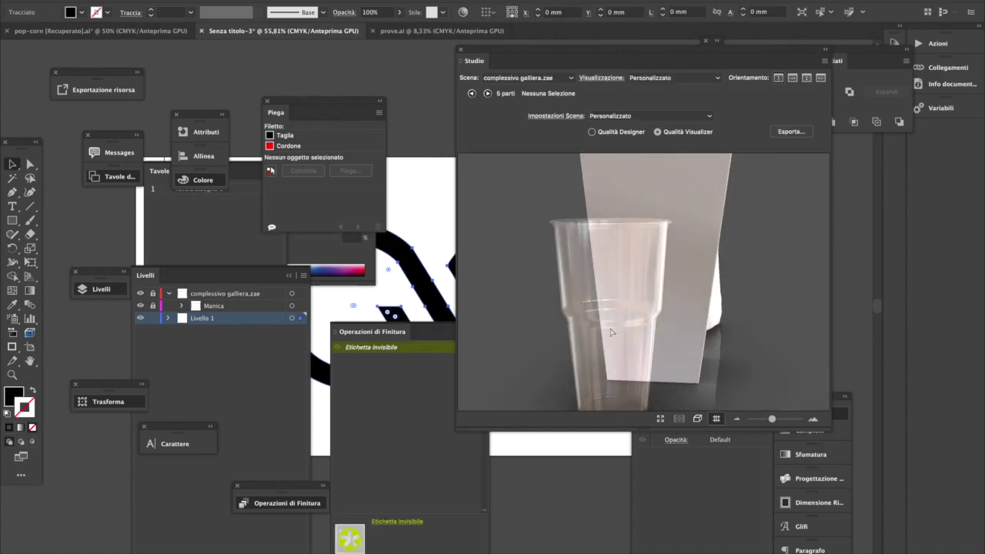
left_click(492, 387)
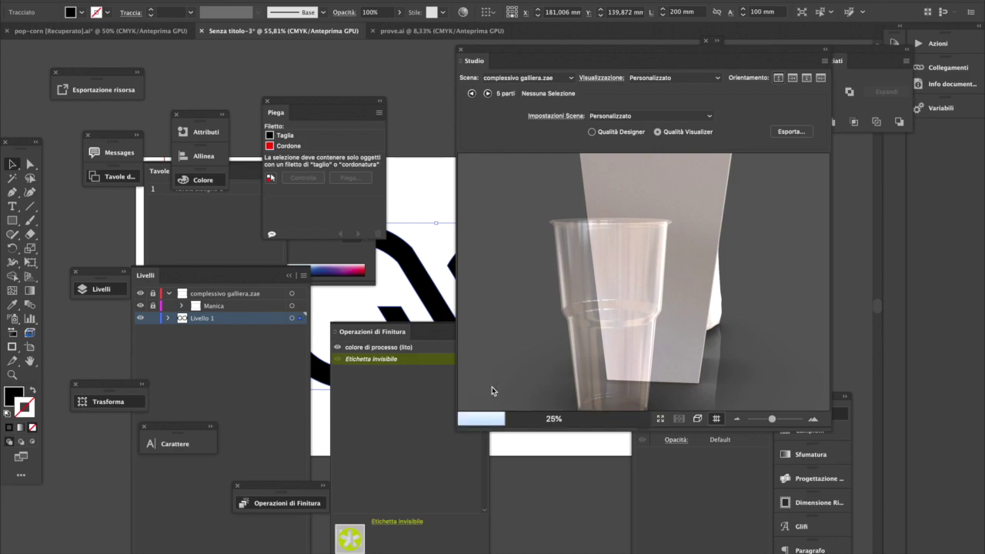
left_click_drag(577, 366, 698, 354)
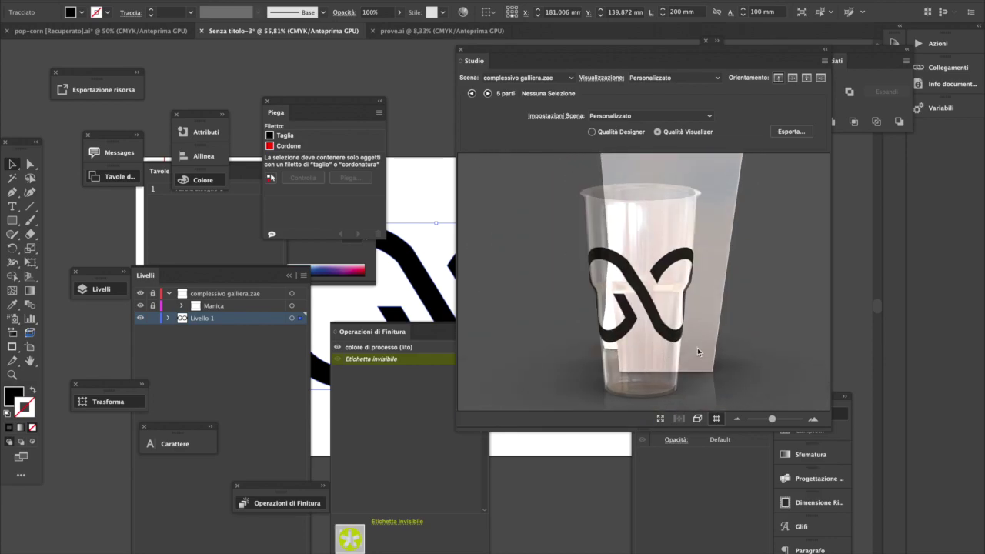
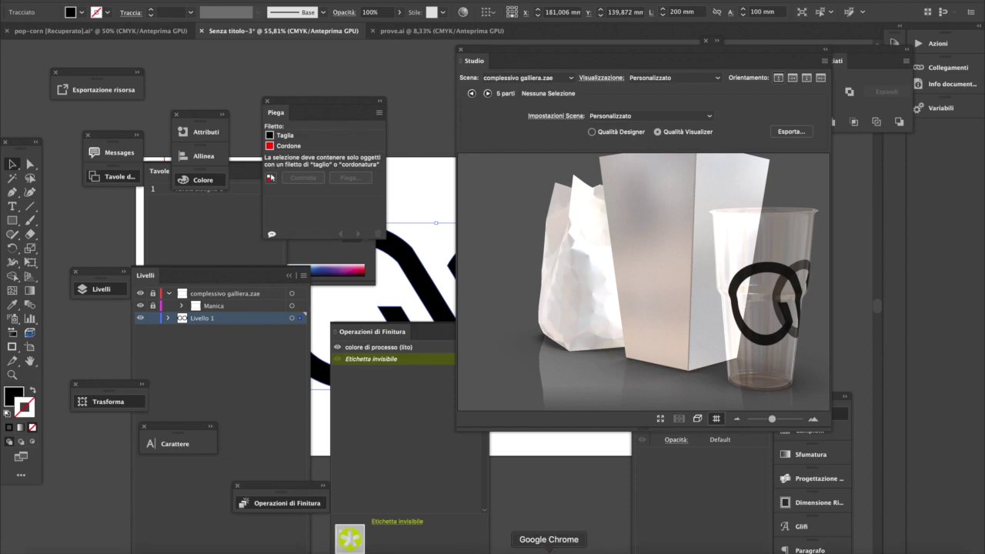
left_click_drag(607, 388, 678, 346)
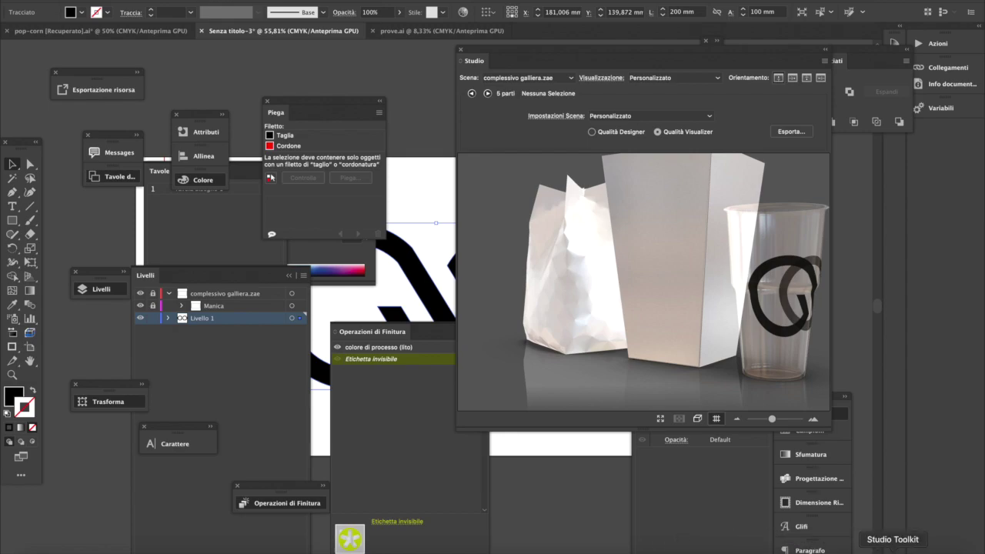
- Switch to Studio Toolkit and repeat the cup with its sleeve 5 times along Y
left_click(893, 551)
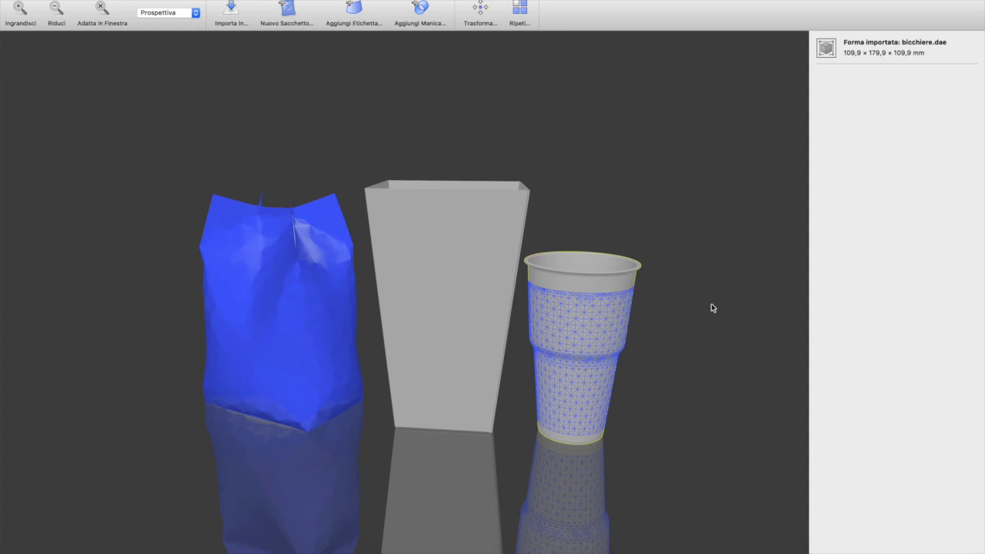
left_click(520, 12)
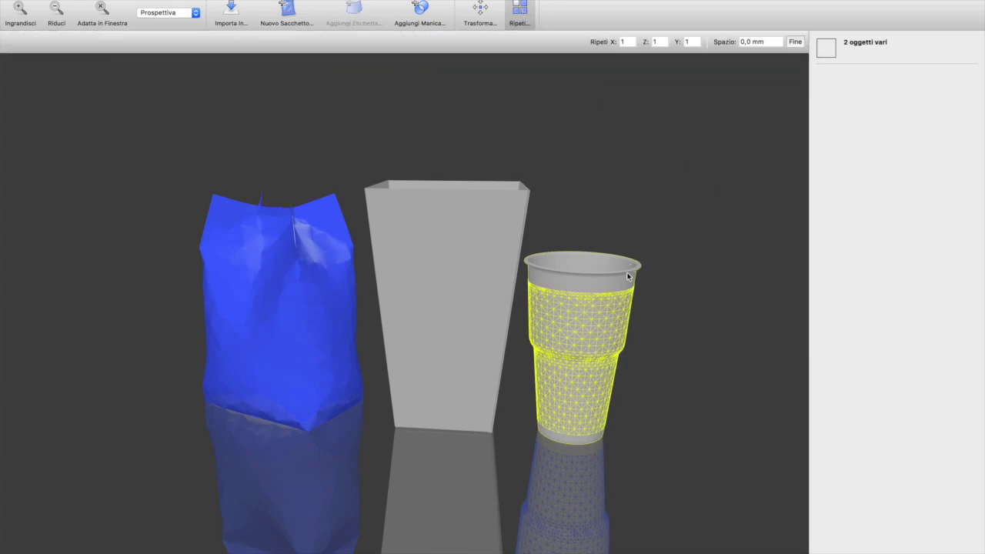
left_click(795, 42)
left_click(524, 13)
double_click(688, 41)
type("5")
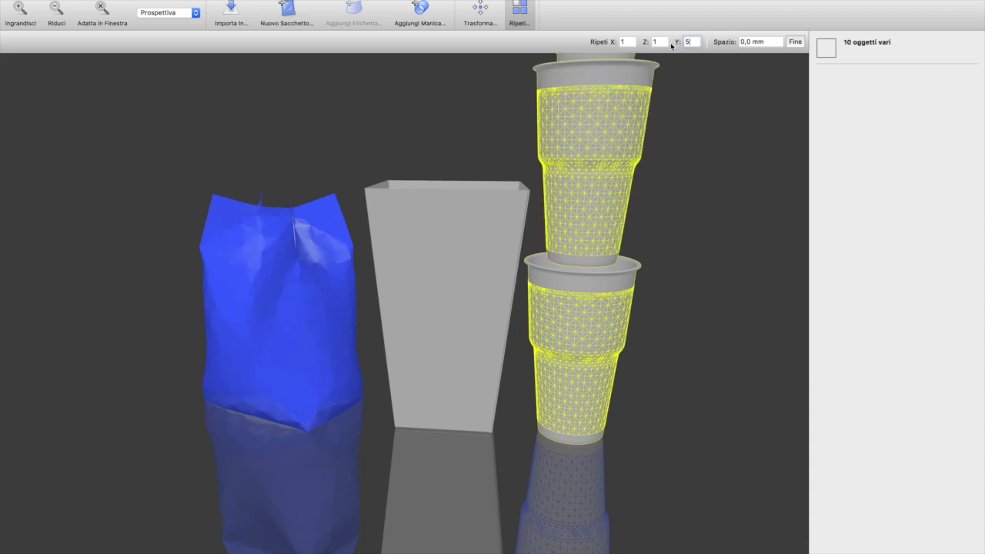
key("Tab")
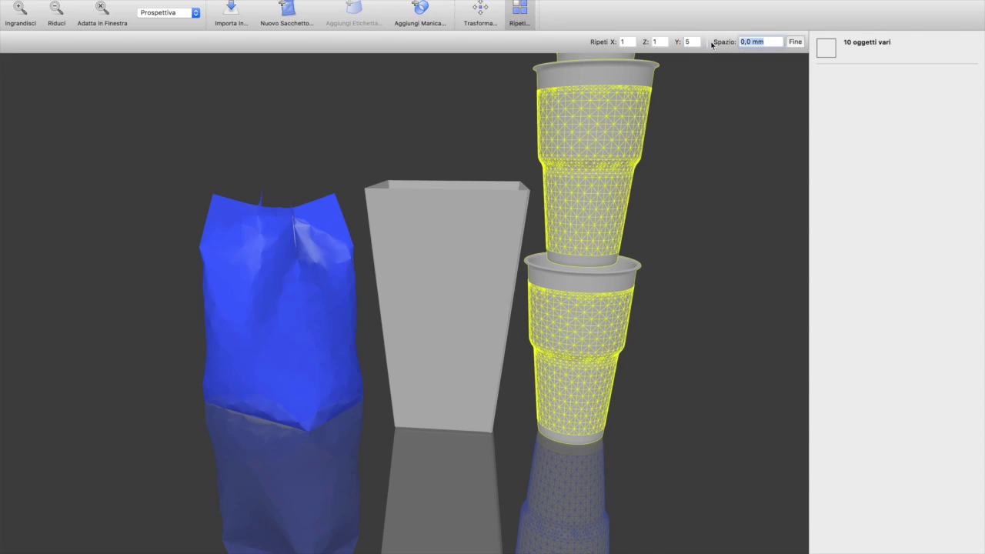
- Set the spacing of the repeated cups to -170 mm so they nest, and finish the repetition
type("-10")
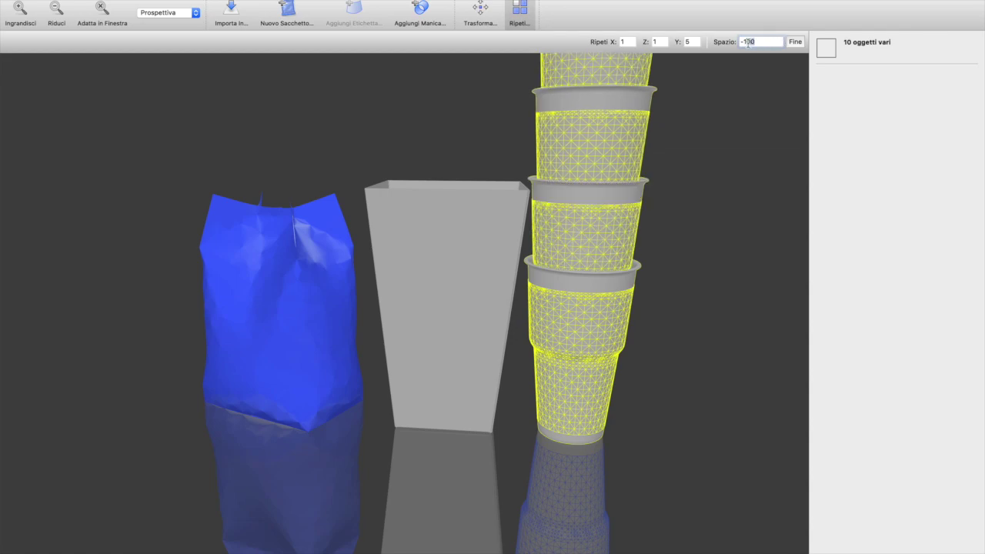
left_click(748, 43)
type("7")
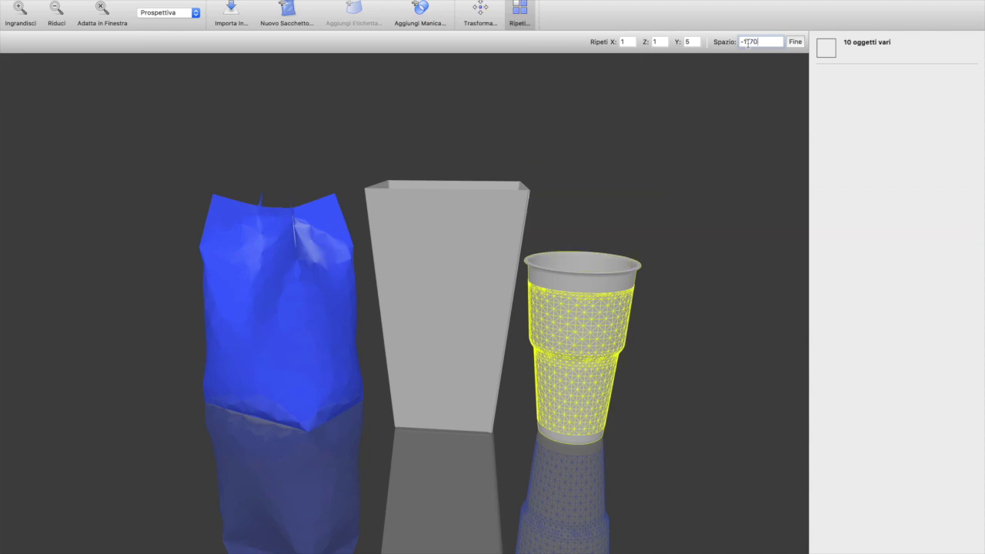
type("1")
key("BackSpace")
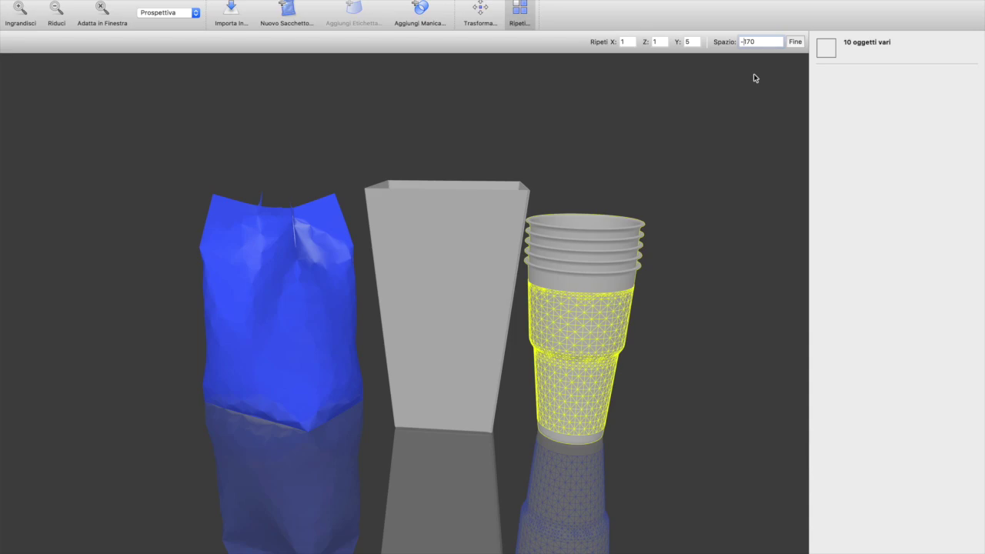
left_click(745, 206)
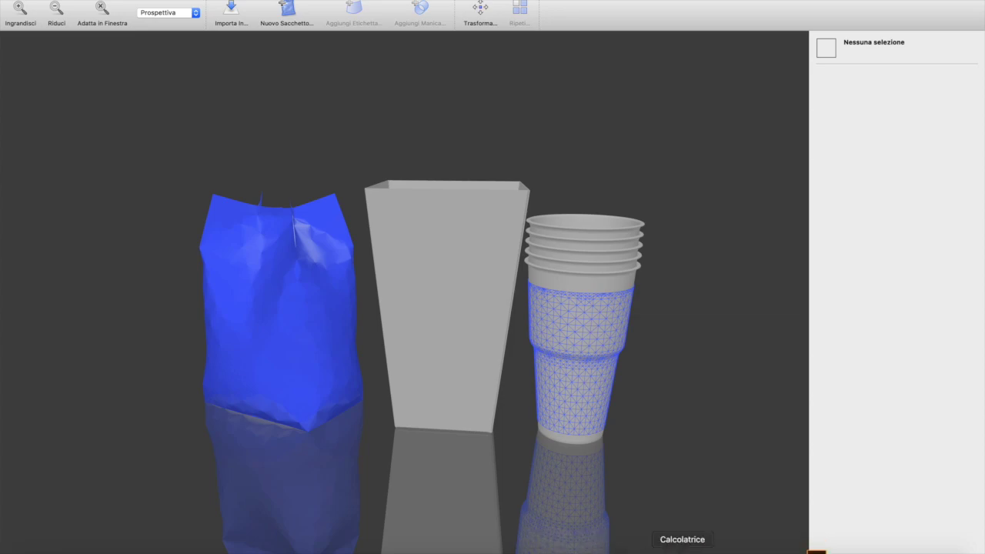
- Switch back to Adobe Illustrator, update the changed structural design file, and check the stacked cups in the 3D preview
left_click(816, 549)
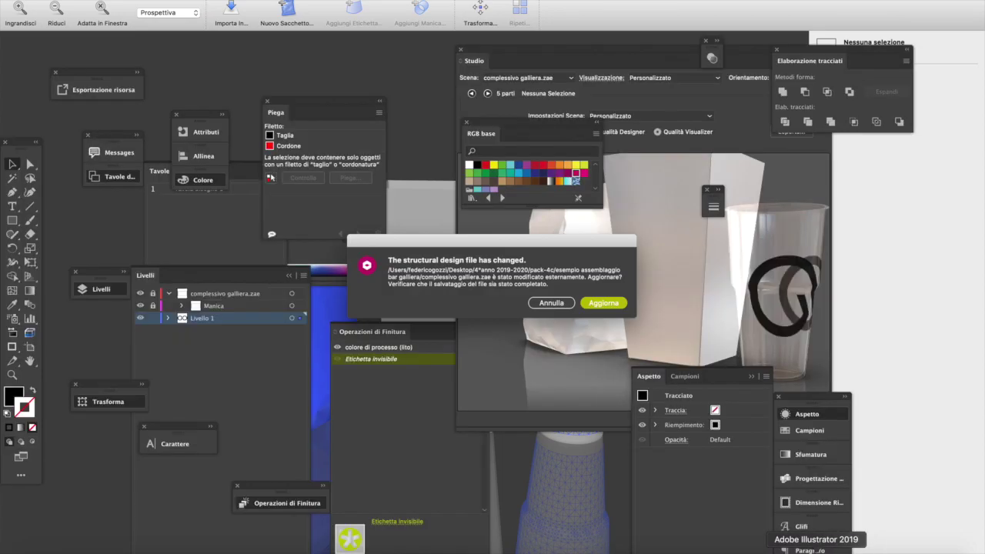
left_click(603, 302)
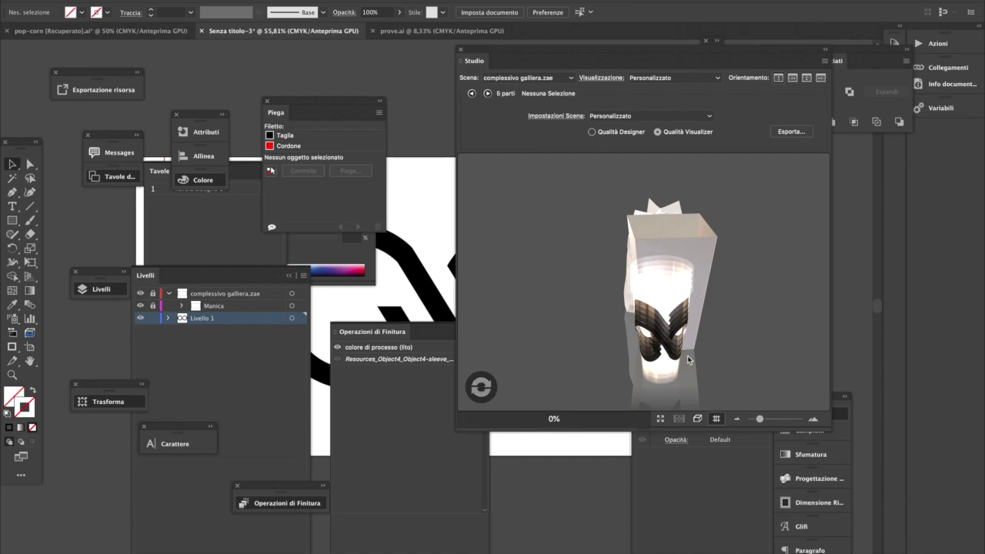
left_click(481, 387)
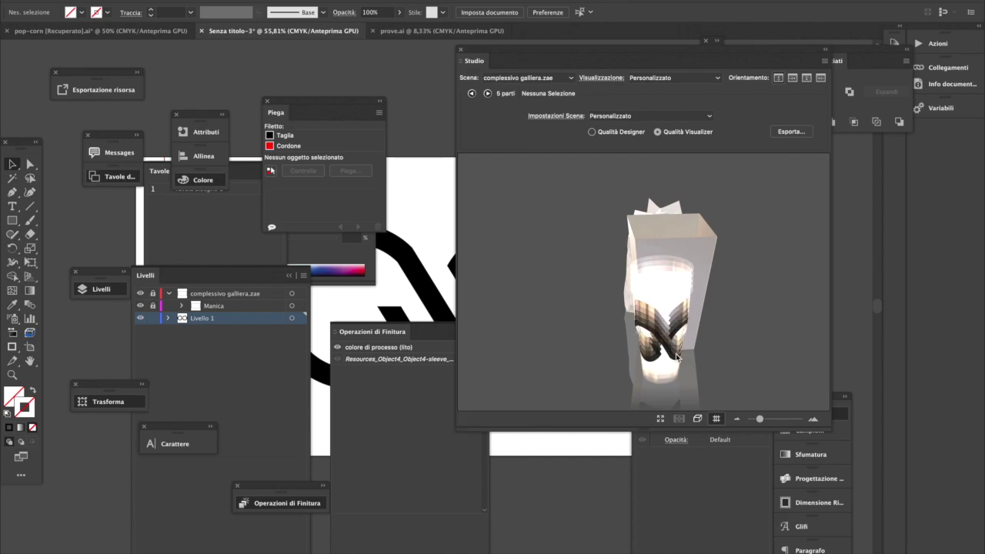
left_click_drag(651, 357, 736, 318)
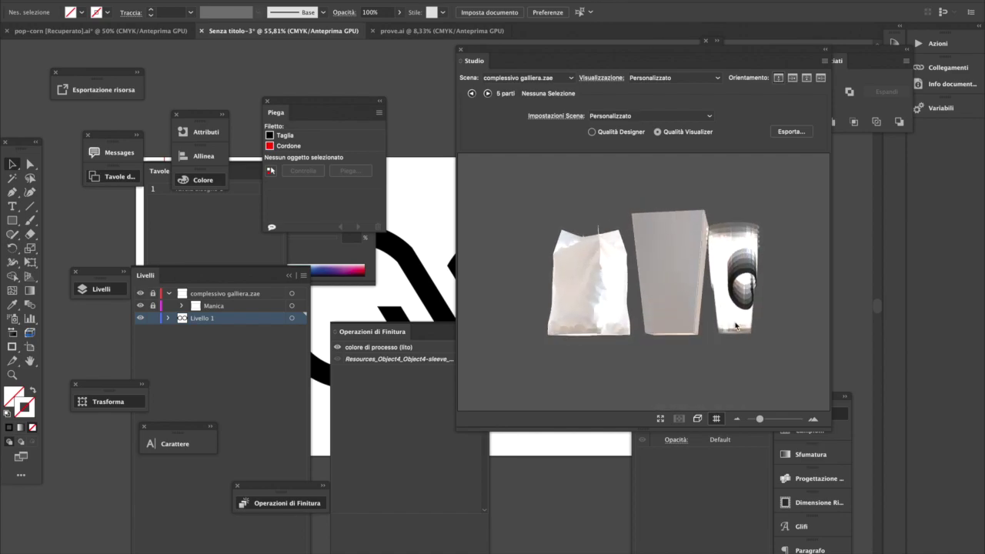
- Examine the bag, box and cup in the complessivo galliera.zae 3D scene from several angles
left_click_drag(648, 269, 591, 356)
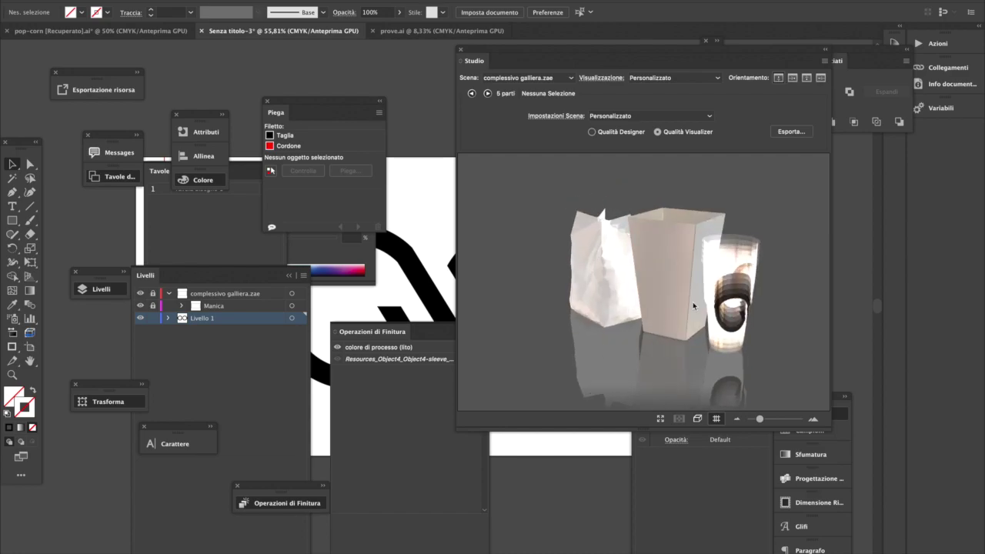
left_click_drag(681, 302, 707, 300)
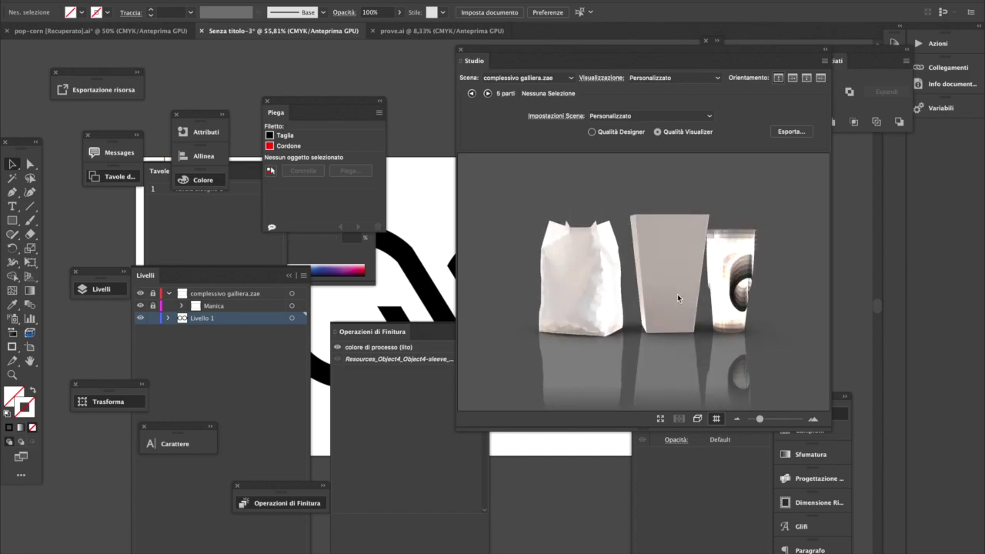
left_click(436, 31)
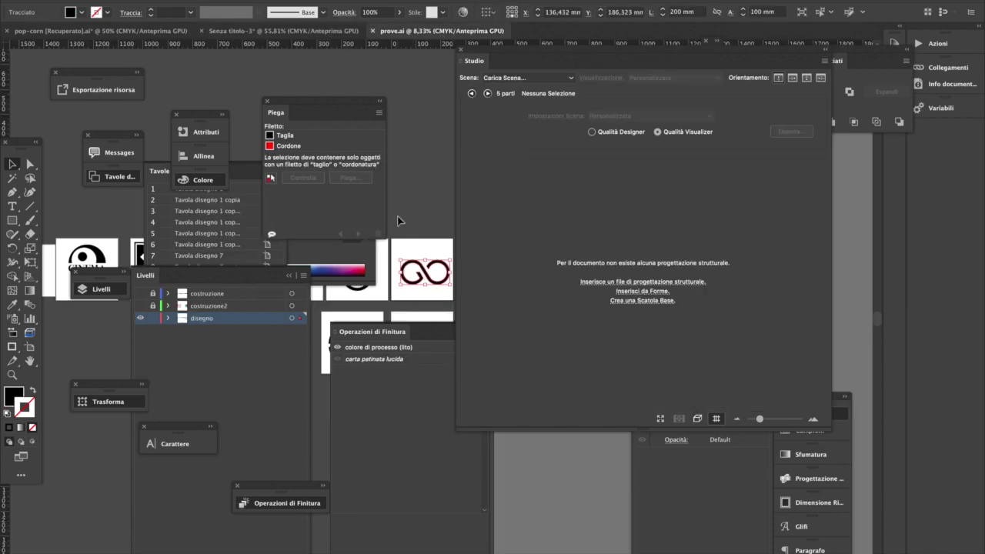
left_click(423, 201)
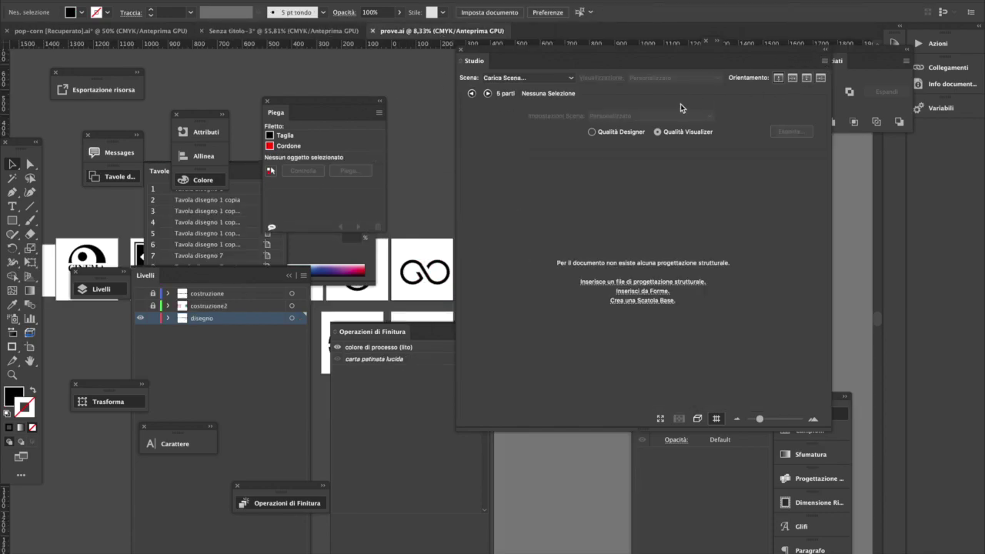
left_click(218, 30)
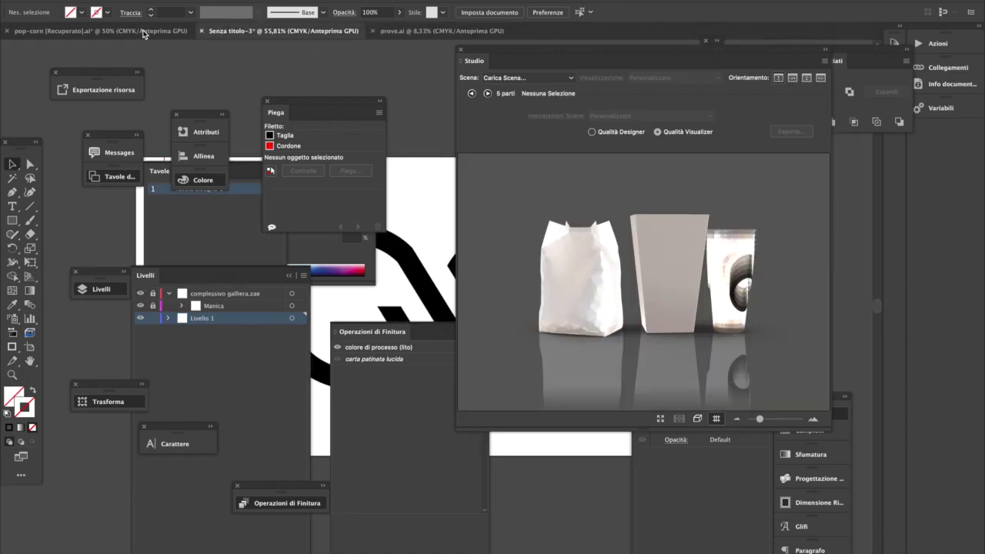
- Switch to the pop-corn document, collapse the Studio 3D preview and move the RGB base swatches clear of the cup profile
left_click(144, 32)
left_click(440, 259)
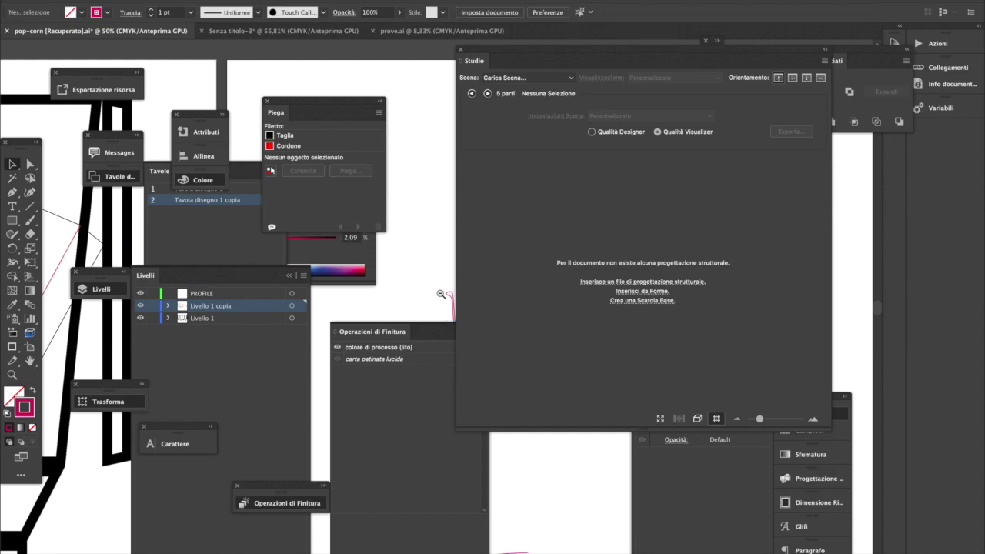
key("super+minus")
left_click(824, 62)
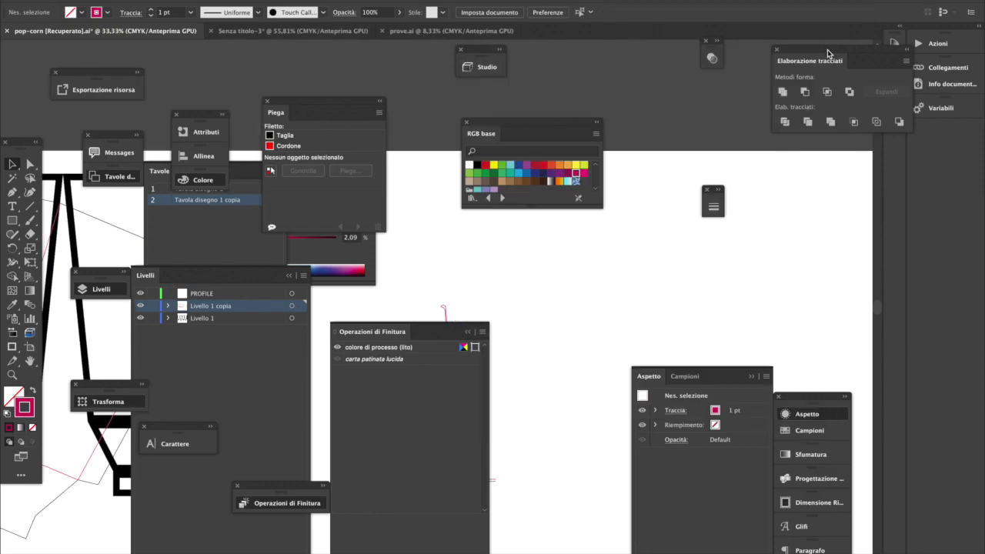
left_click_drag(567, 292, 678, 248)
left_click(588, 335, "super")
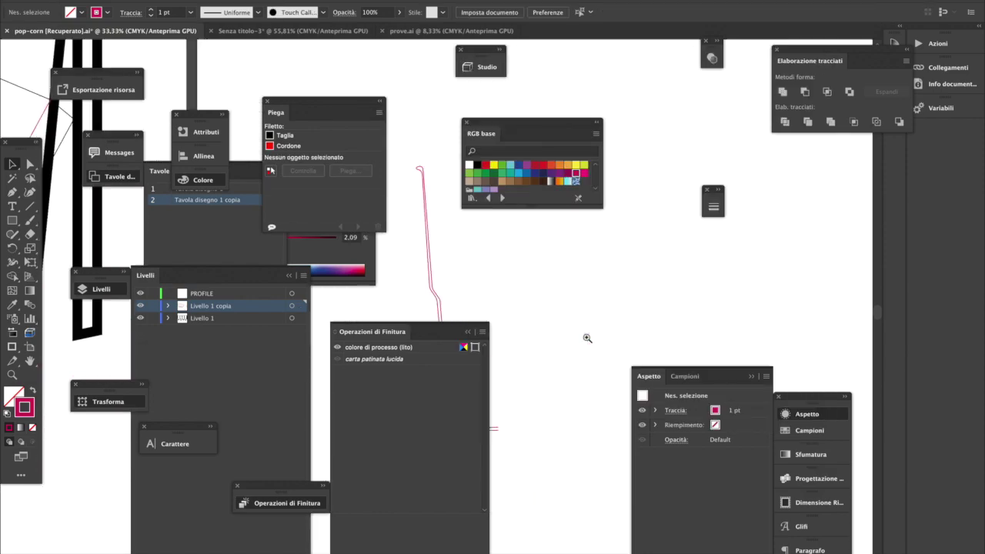
left_click(464, 313, "super")
left_click_drag(473, 297, 578, 316)
left_click_drag(573, 125, 675, 73)
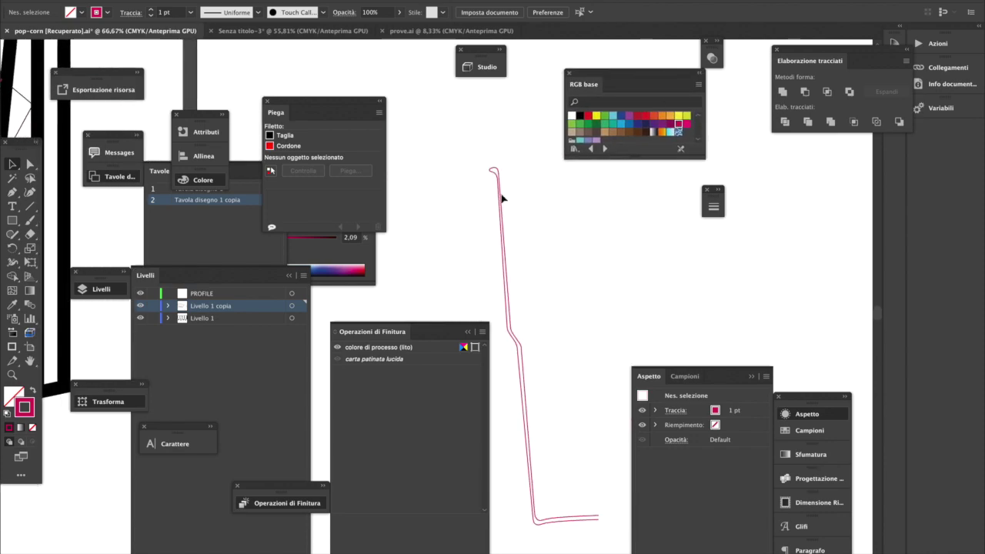
left_click(498, 175)
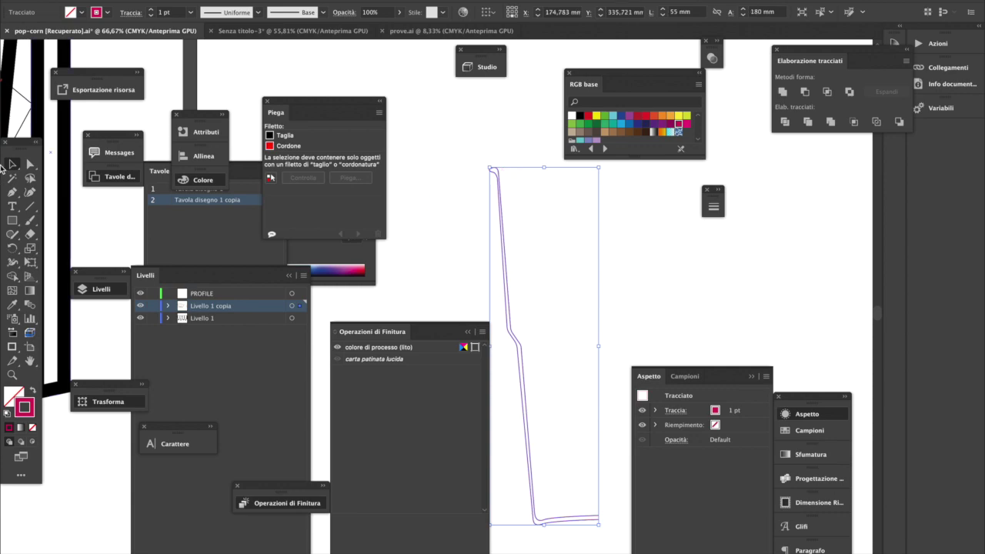
left_click(12, 192)
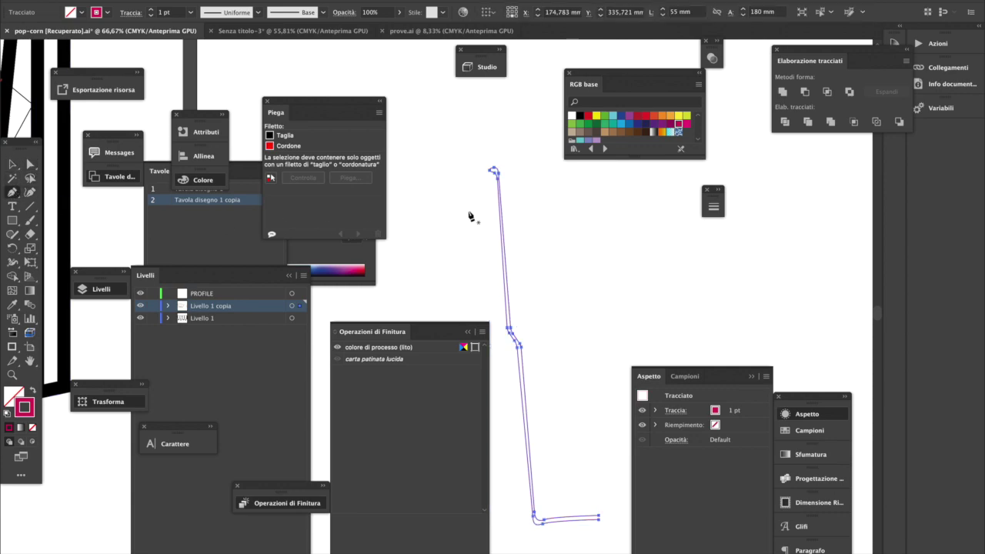
left_click(530, 205, "super")
left_click(497, 171, "super")
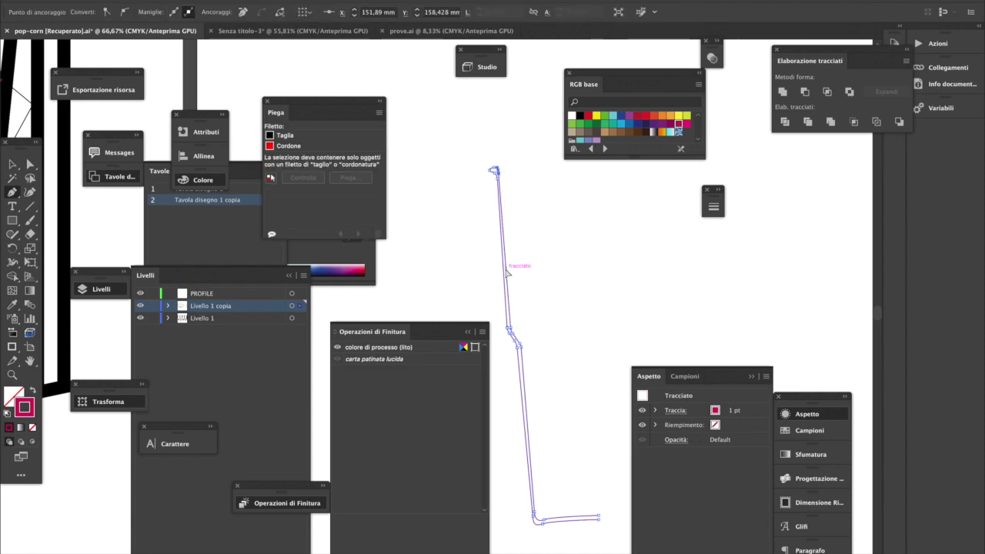
left_click(12, 164)
left_click(532, 161)
- Duplicate the cup profile in place, nudge the copy two increments right and two up, and give it a black stroke
left_click(502, 221)
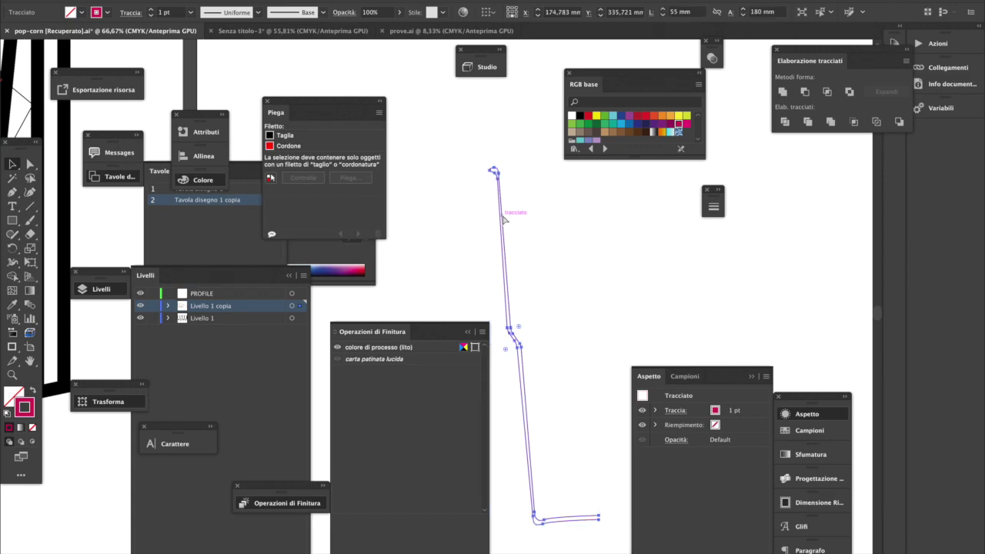
left_click(503, 221)
key("Right")
key("Right")
key("Up")
key("Up")
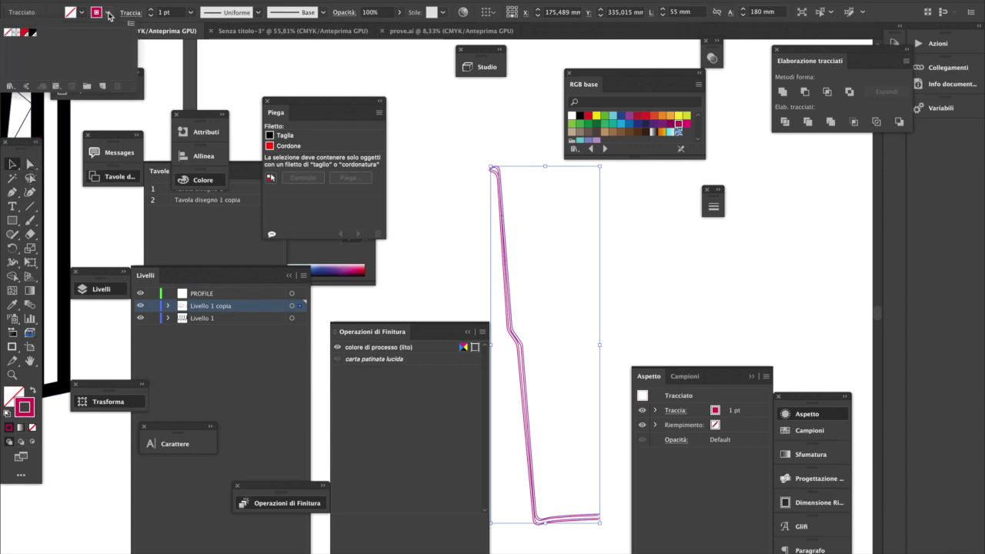
left_click(579, 117)
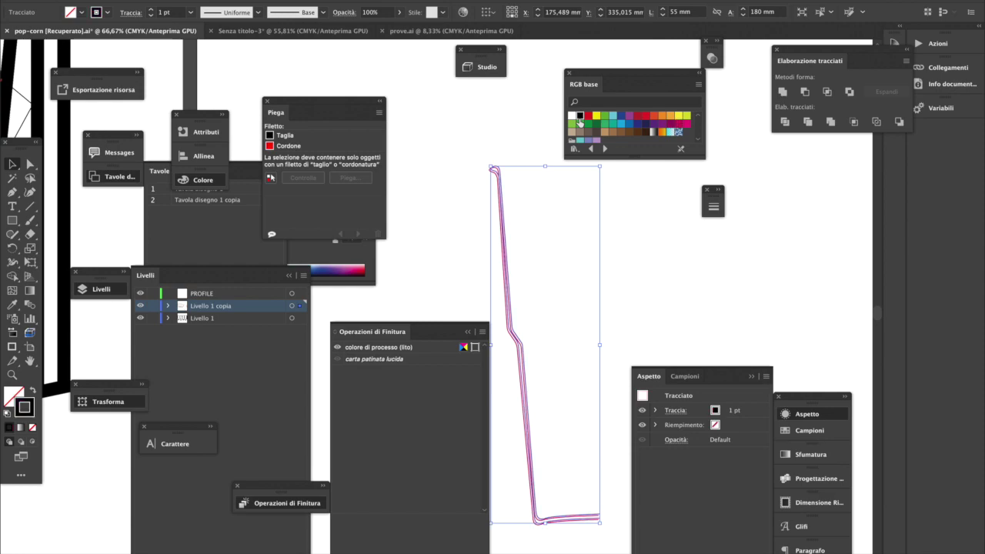
left_click(638, 297)
- Delete the black copy's outer anchor points along the base and around the bottom corner
left_click(29, 164)
left_click(599, 517)
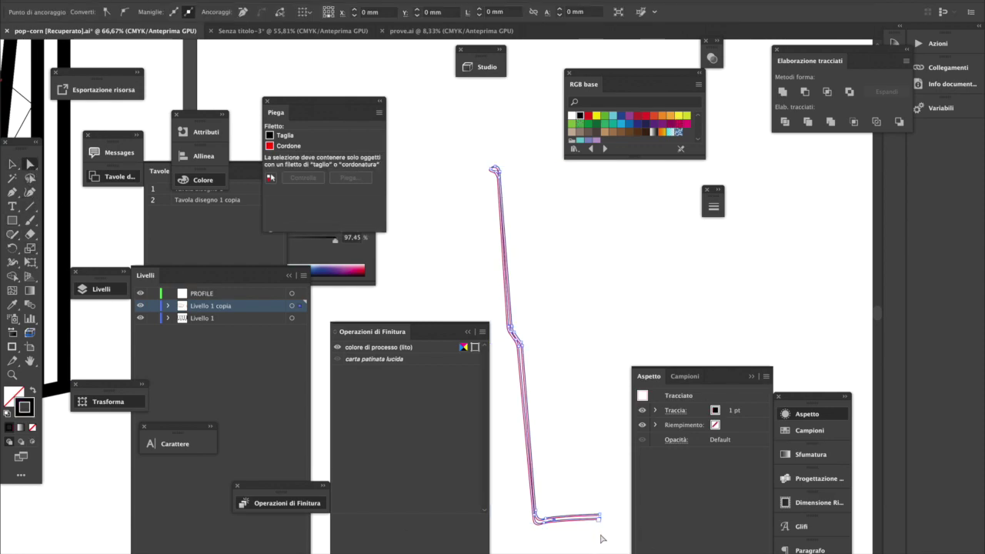
key("Delete")
left_click(560, 543)
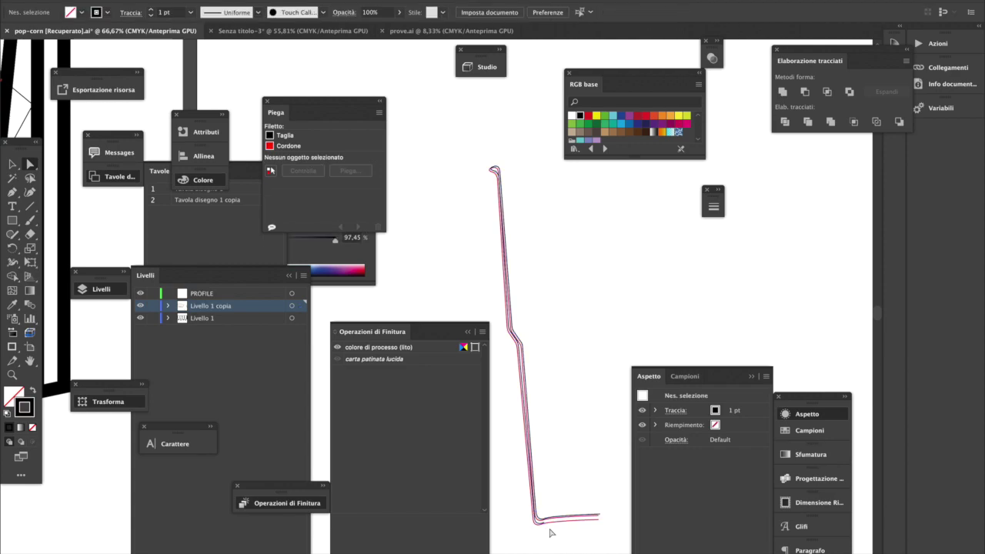
left_click(543, 524)
key("Delete")
left_click(536, 529)
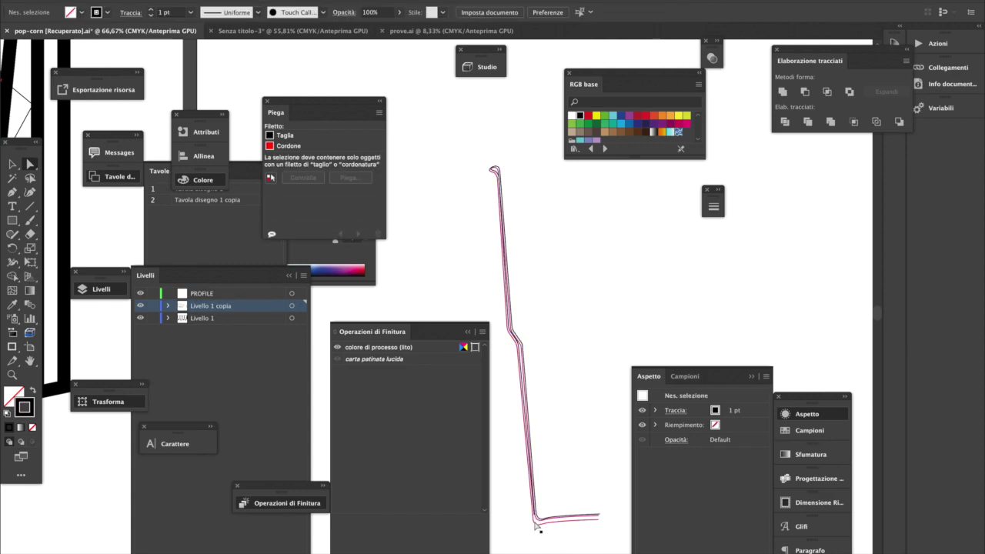
left_click(534, 514)
key("Delete")
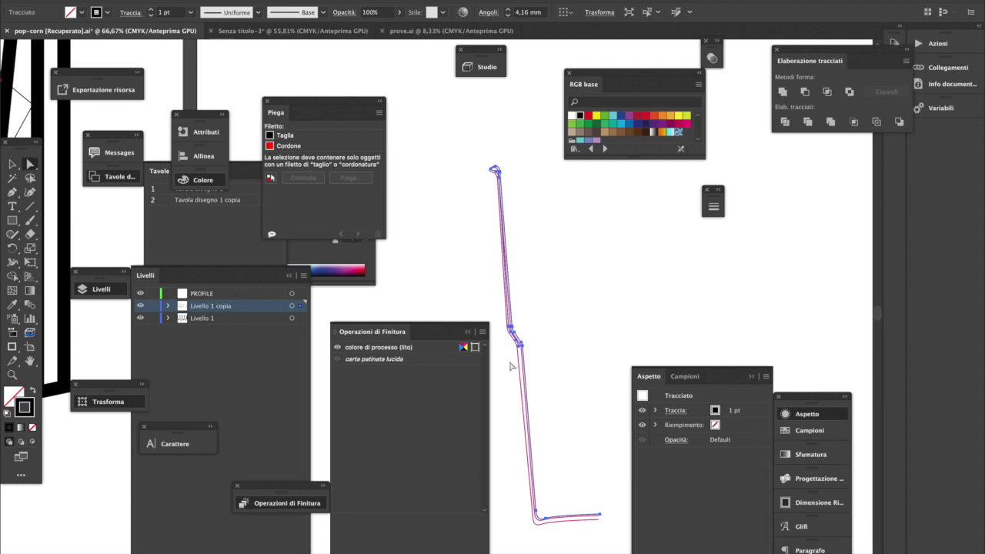
- Delete the black copy's outer anchor points at the bend halfway up the wall
left_click(512, 367)
left_click(519, 345)
left_click(516, 339)
key("Delete")
left_click(505, 346)
left_click(511, 337)
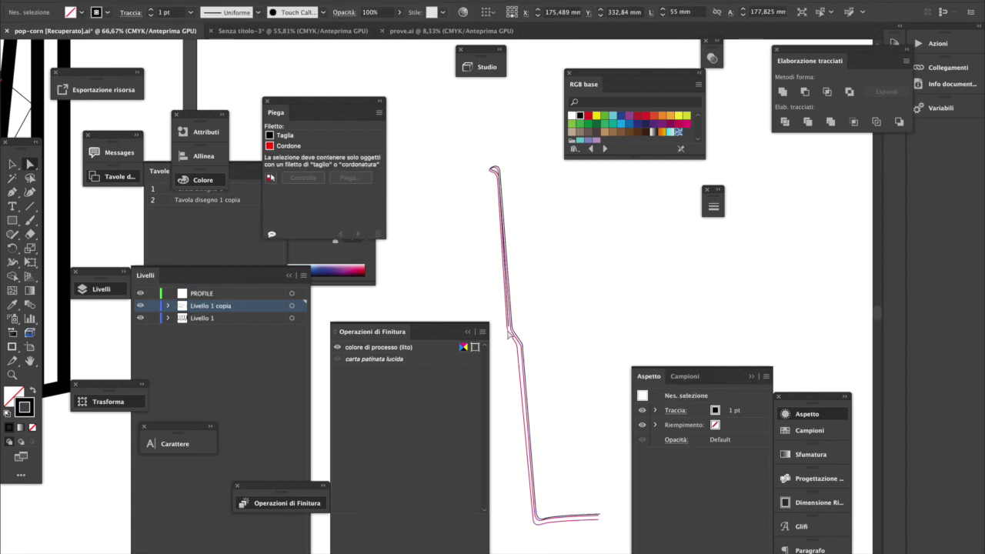
left_click(539, 209)
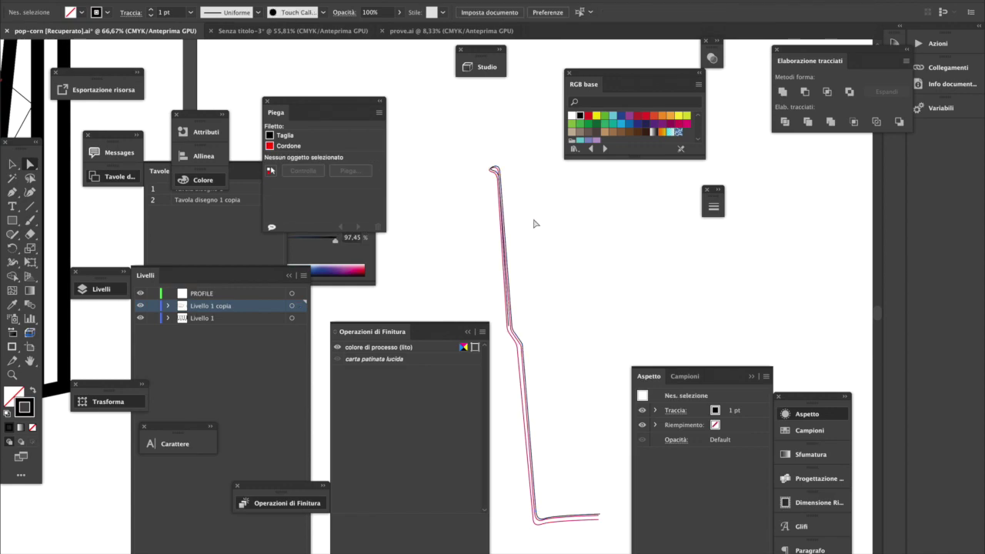
left_click(511, 329)
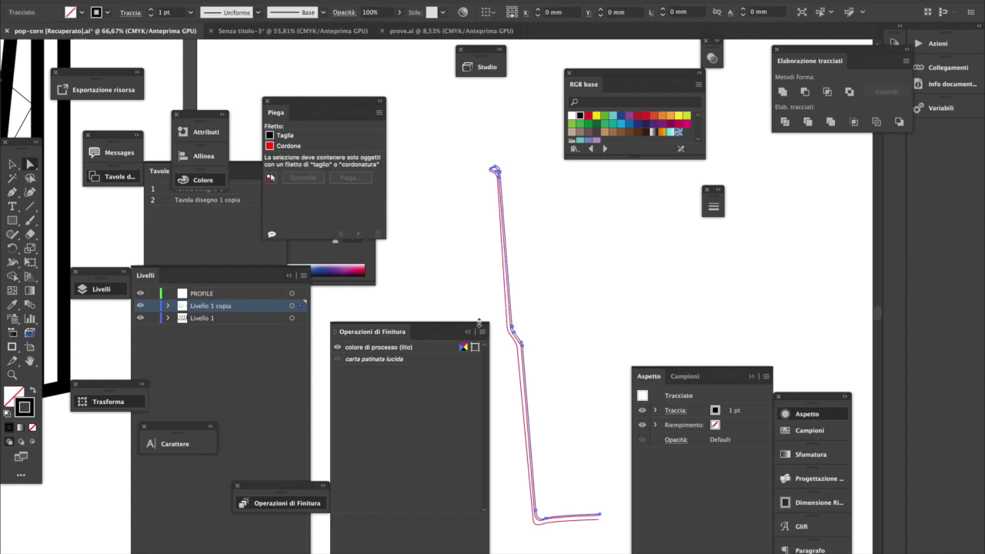
left_click(488, 263)
- Delete the black copy's anchor points around the rolled rim, leaving only the inner wall line
left_click(498, 171)
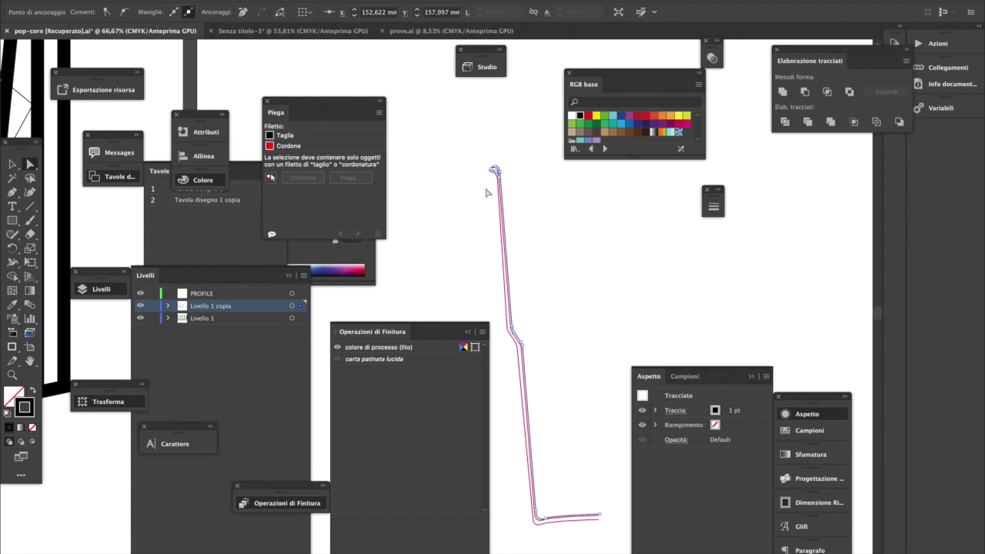
left_click(494, 172)
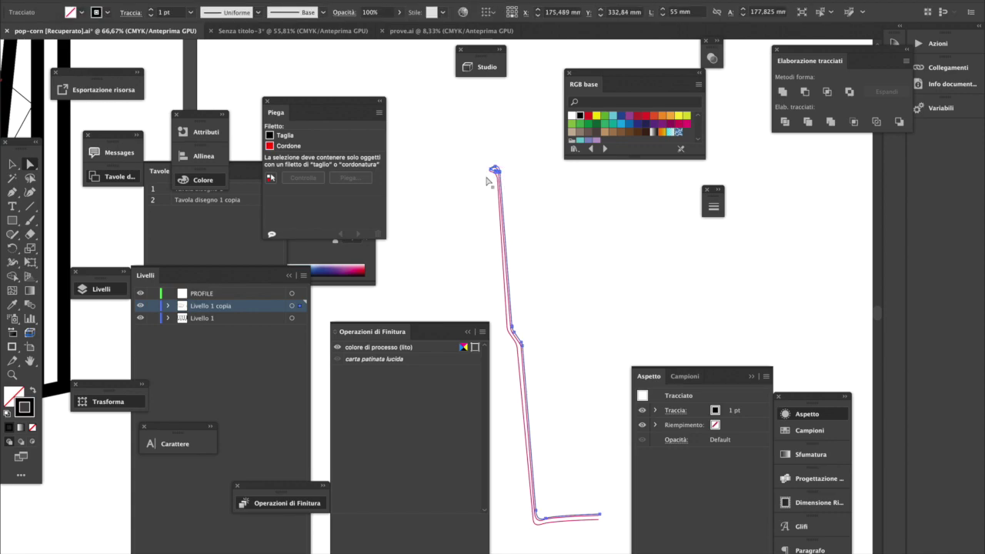
left_click(493, 175)
left_click(495, 170)
left_click(479, 183)
left_click(494, 169)
left_click(477, 187)
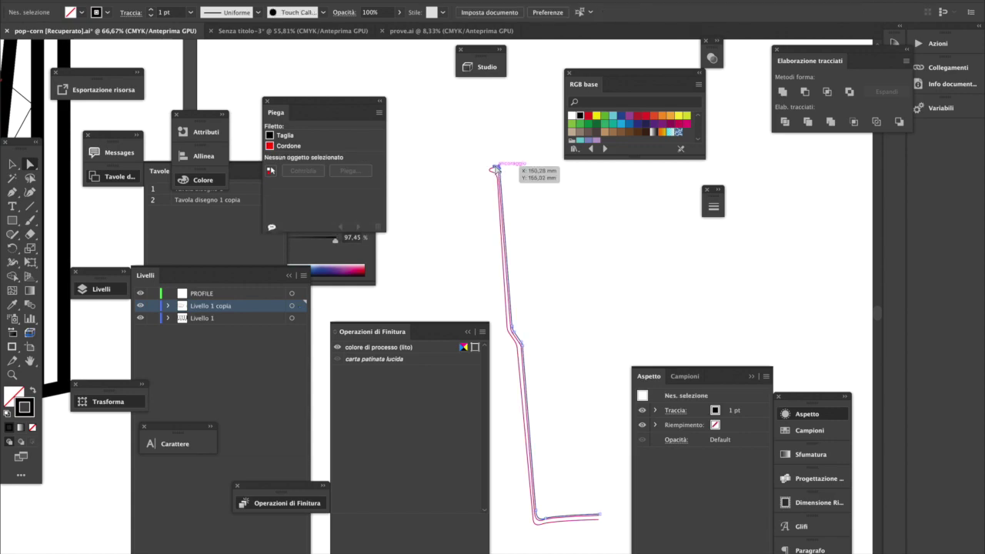
left_click(495, 170)
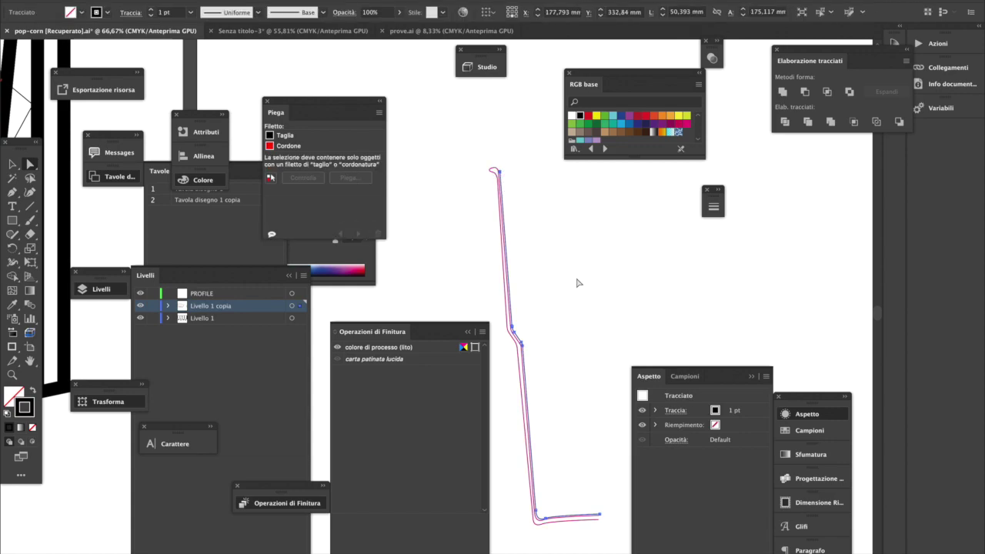
- Cut the black inner wall line at two points above the bend with the Scissors tool and delete the uppermost piece
left_click(33, 233)
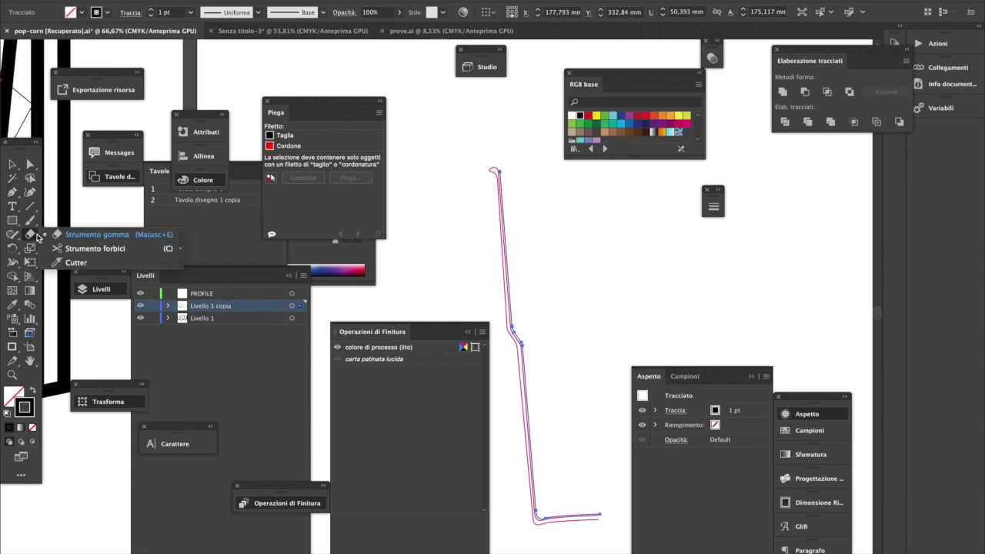
left_click(91, 248)
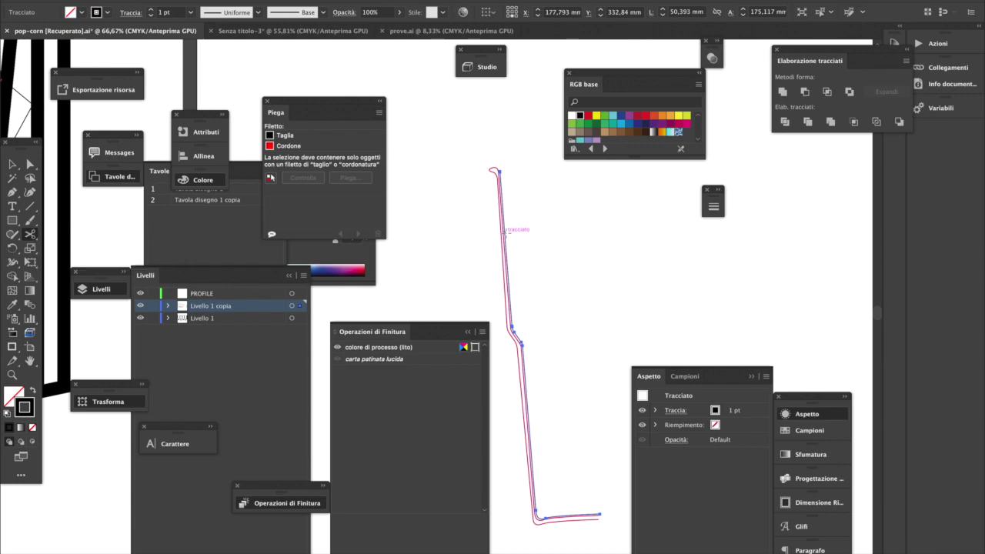
left_click(506, 232)
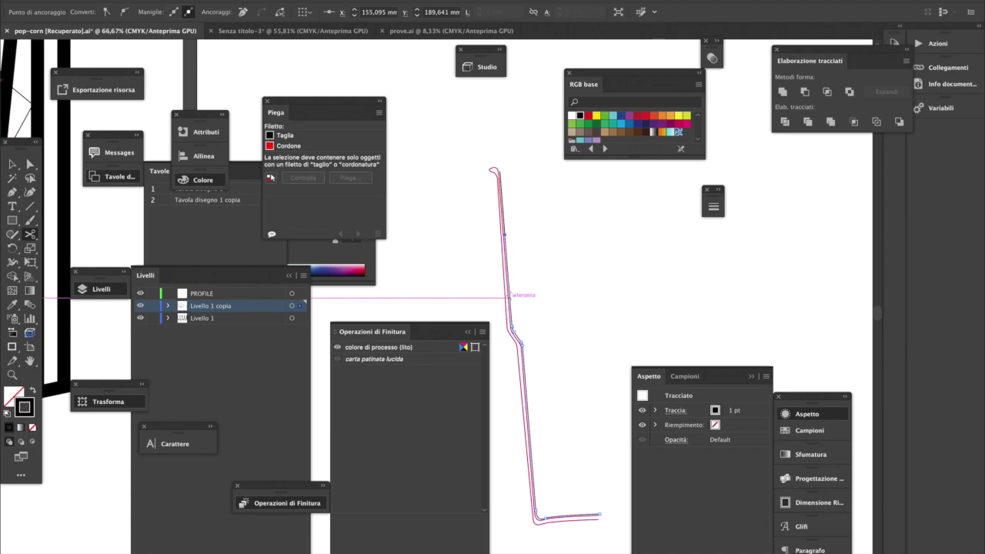
left_click(511, 313)
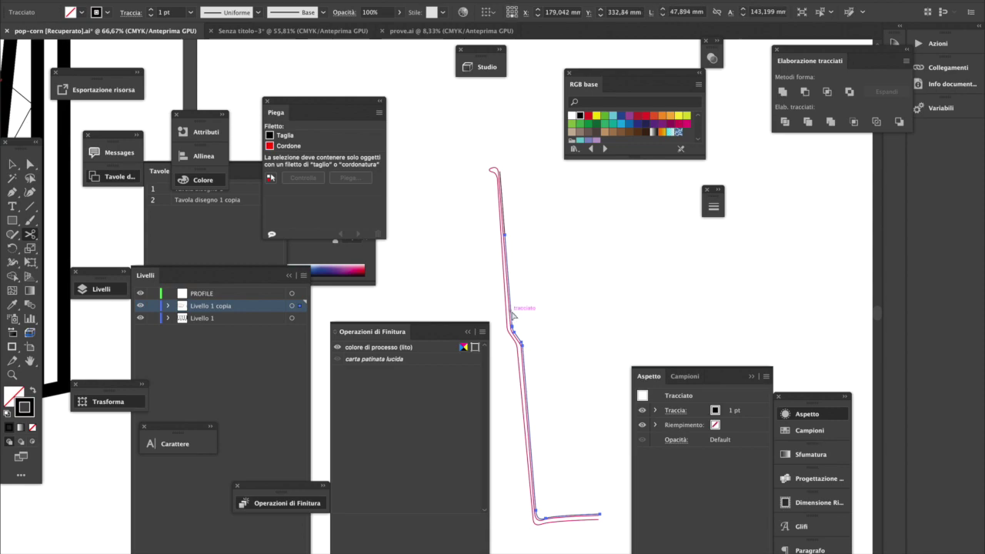
left_click(509, 294)
key("shift+super+a")
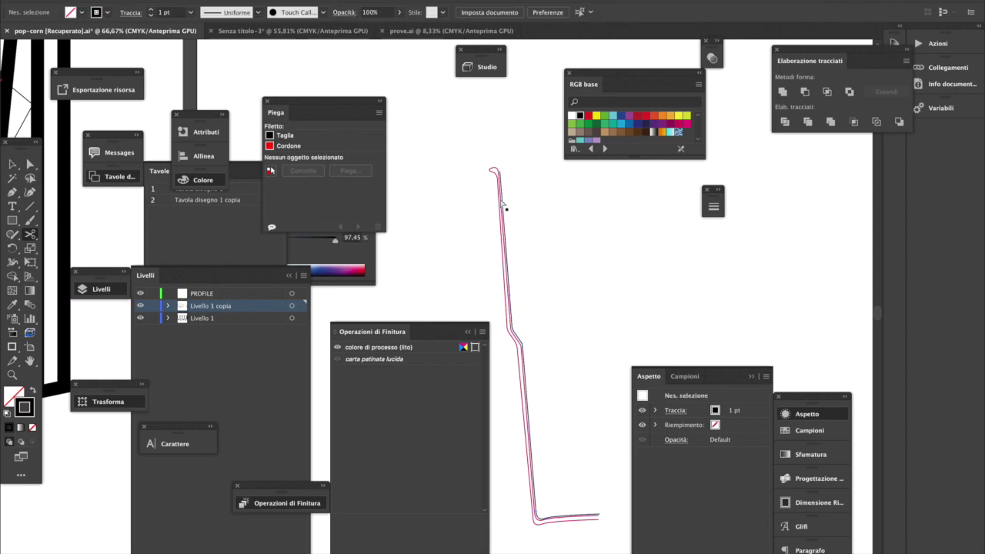
left_click(504, 202)
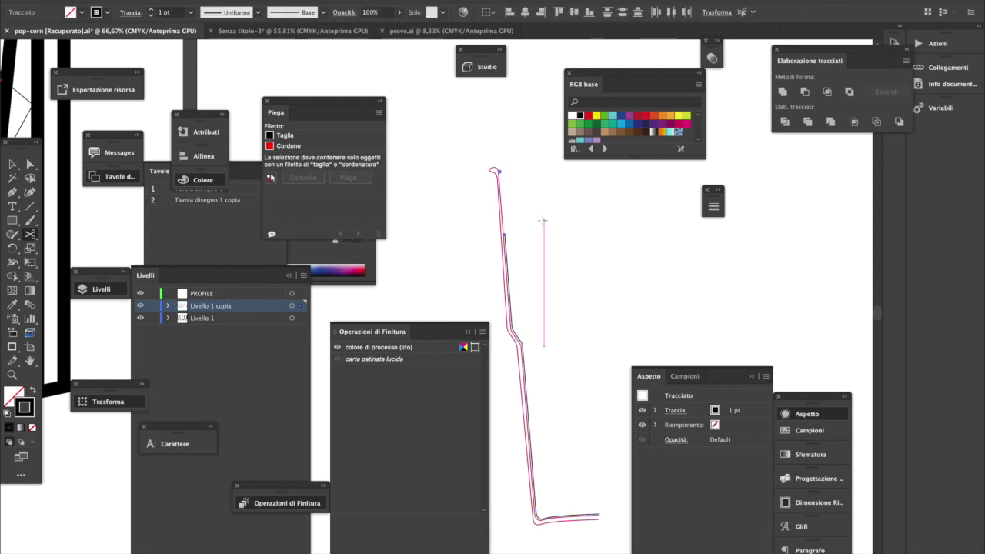
left_click(542, 221)
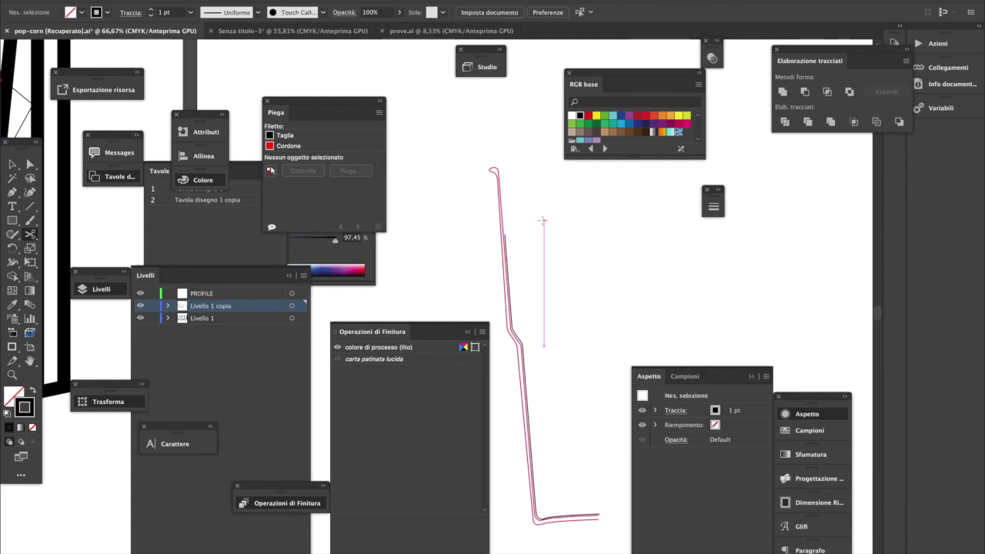
- Extend both ends of the short upper inner wall piece with straight horizontal segments to the cup's centre axis using the Pen tool
left_click(510, 274)
left_click(12, 192)
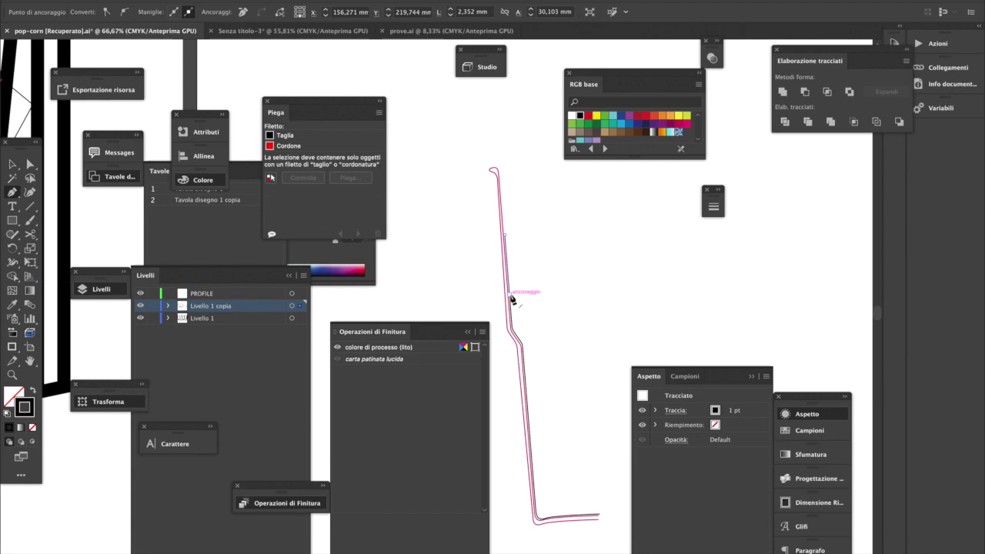
left_click_drag(511, 297, 602, 307)
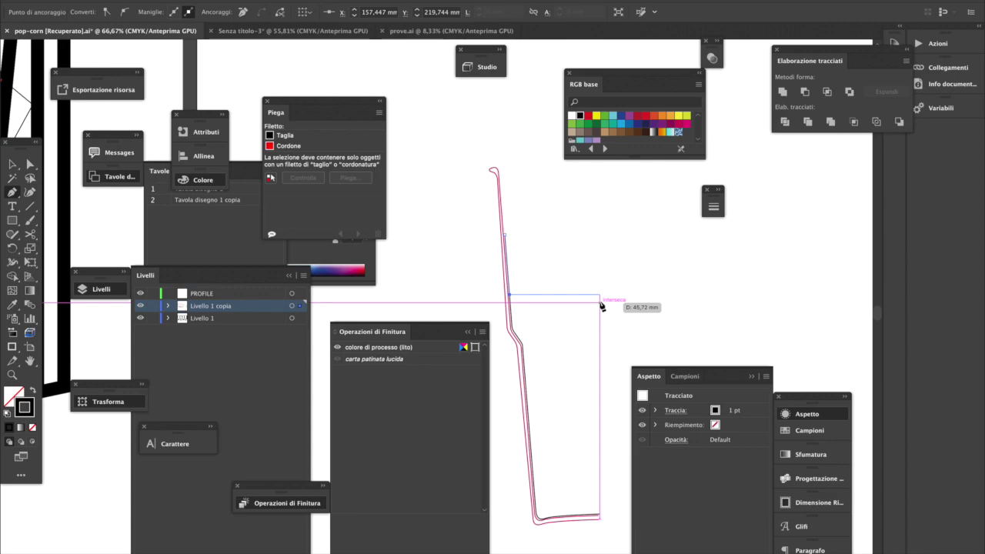
left_click_drag(602, 307, 599, 307)
left_click(599, 334, "shift")
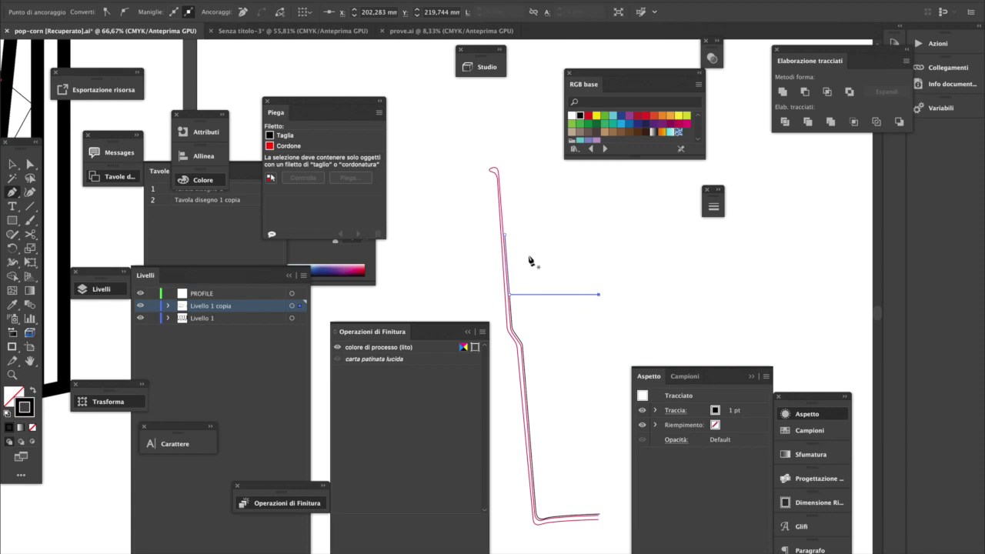
left_click(505, 235)
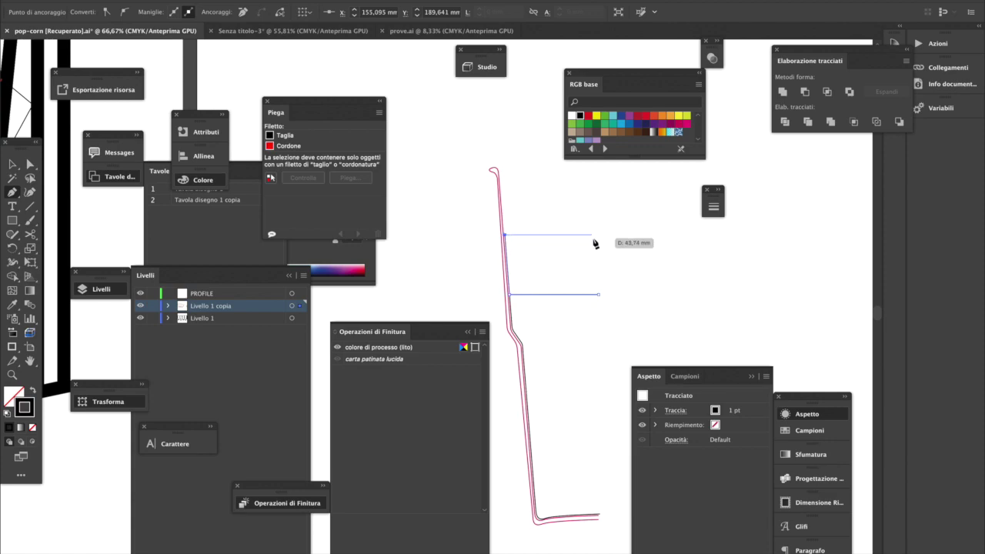
left_click(599, 236)
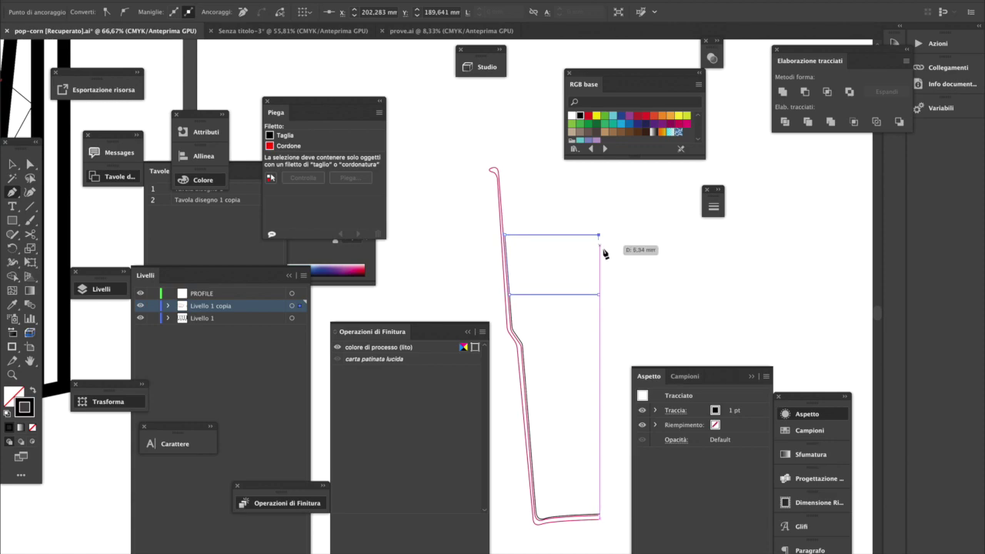
- Extend the top end of the lower inner wall piece to the cup's centre axis, aligning the segment with the upper piece's lower horizontal line
left_click(512, 323, "super")
left_click(509, 294)
left_click(14, 166)
left_click(12, 193)
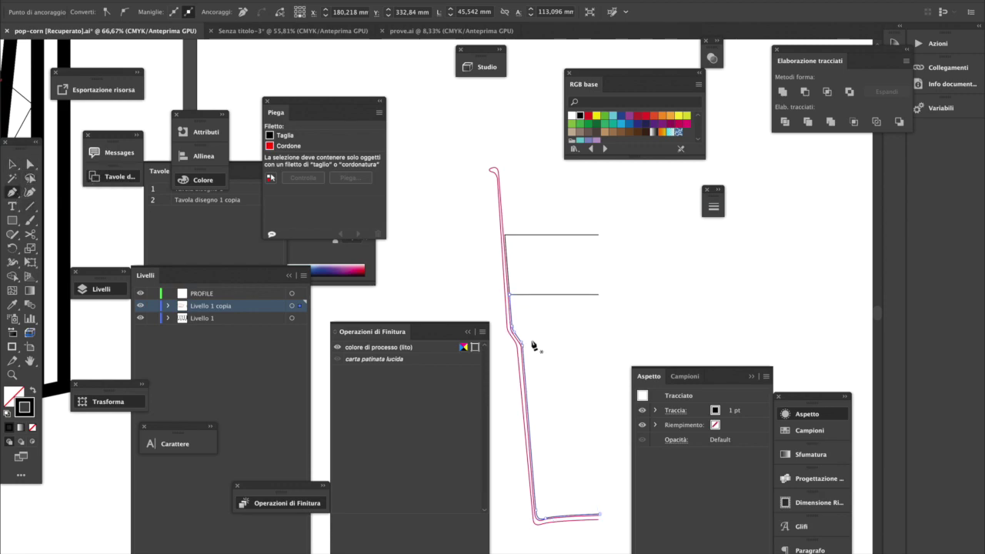
left_click(510, 295)
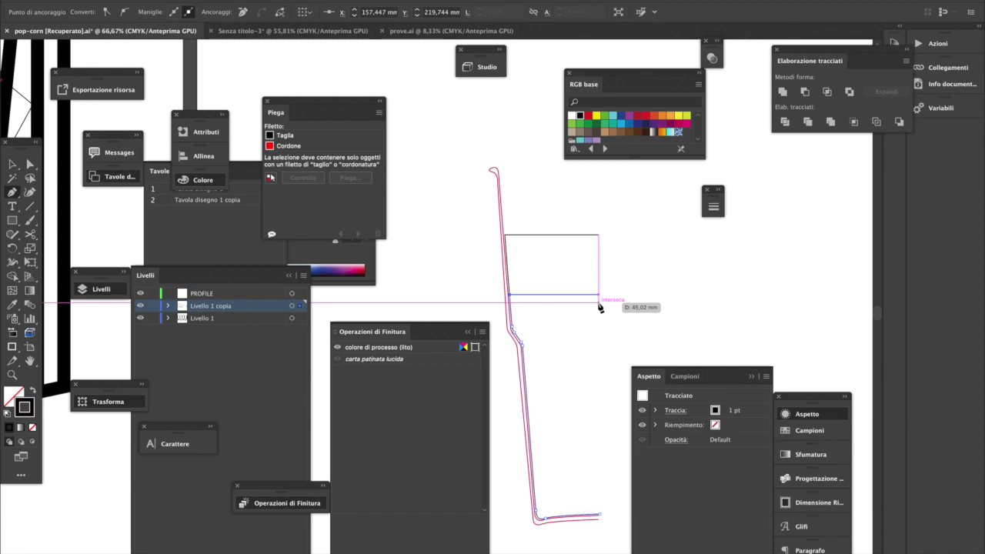
left_click(599, 308)
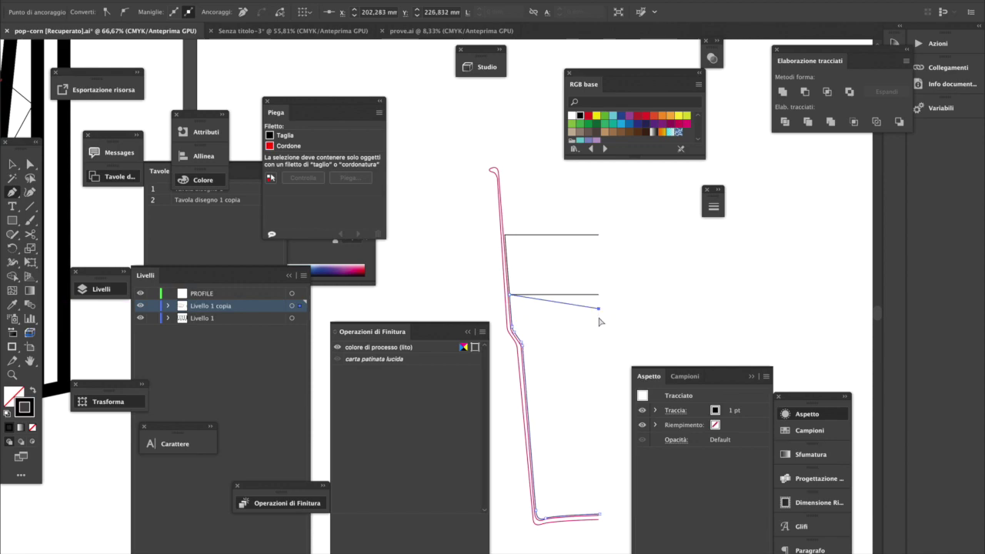
key("Escape")
left_click_drag(598, 309, 599, 294)
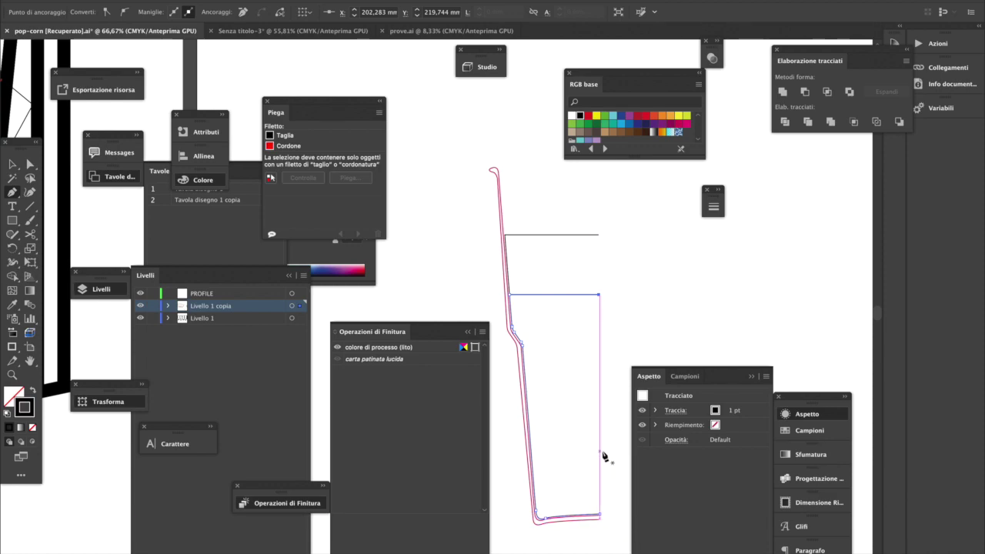
- Try to nudge the black base line's end anchor into line with the magenta profile's end at the centre axis
left_click(586, 437, "super")
left_click_drag(564, 364, 679, 323)
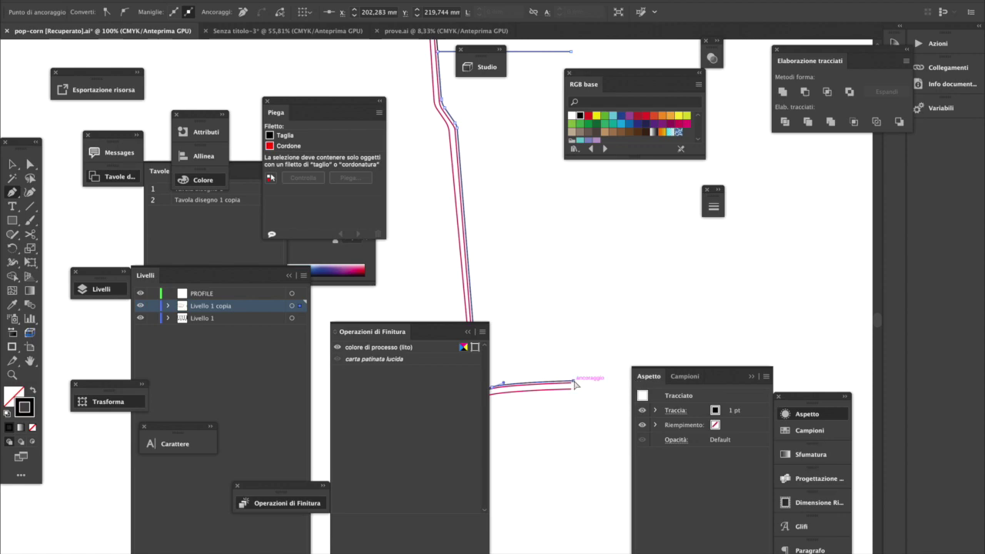
left_click(572, 381)
left_click(562, 391, "super")
left_click_drag(518, 311, 714, 396)
key("Up")
key("Up")
key("Right")
key("Right")
left_click_drag(582, 359, 512, 345)
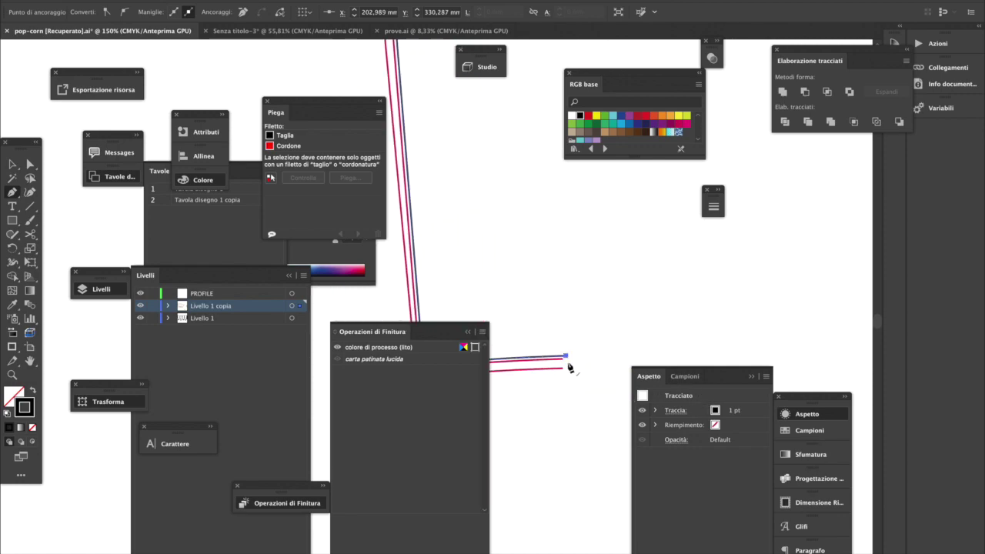
- Set the black base line's end anchor to X 202,283 mm, copied from the magenta profile's end anchor
left_click(563, 369, "super")
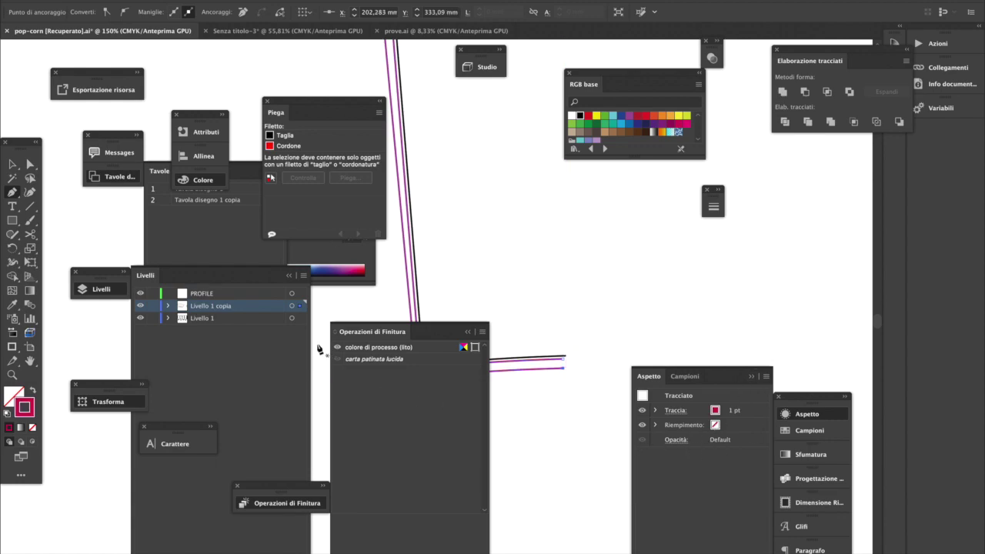
left_click(117, 402)
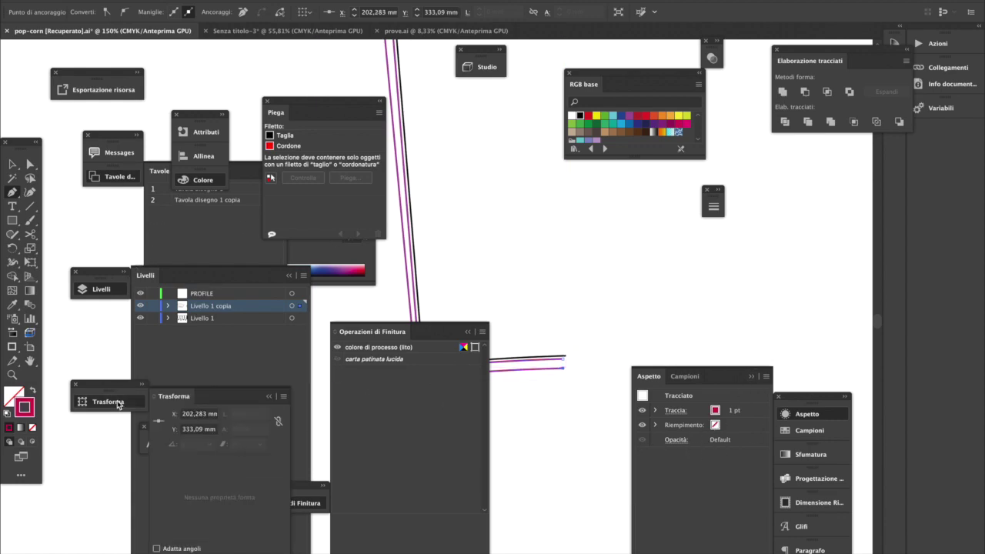
left_click(184, 415)
key("super+c")
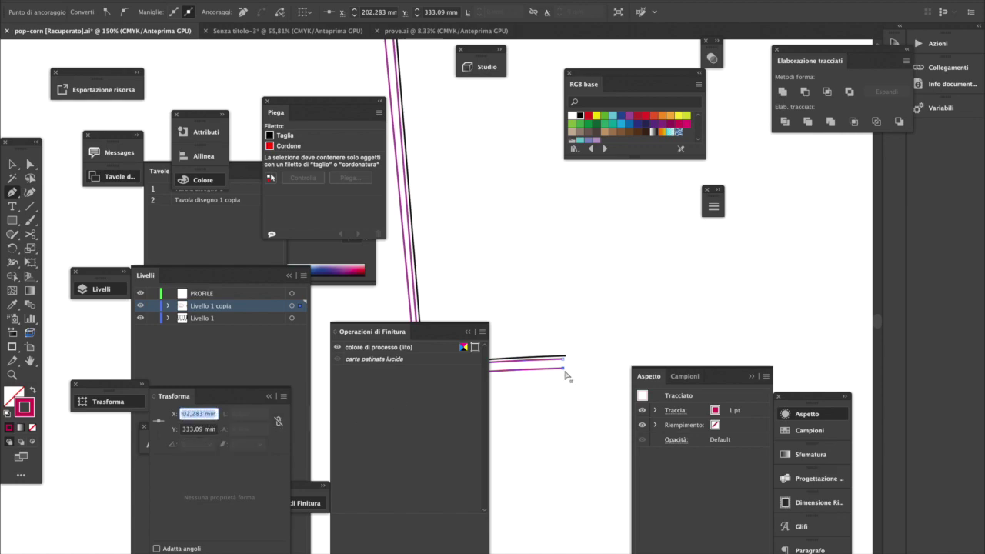
left_click(566, 357)
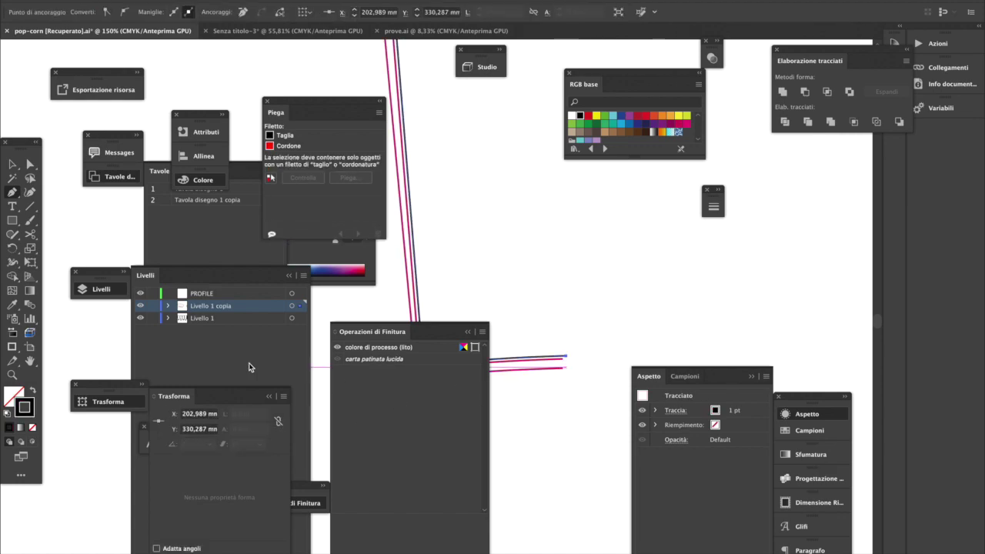
left_click(184, 416)
key("super+v")
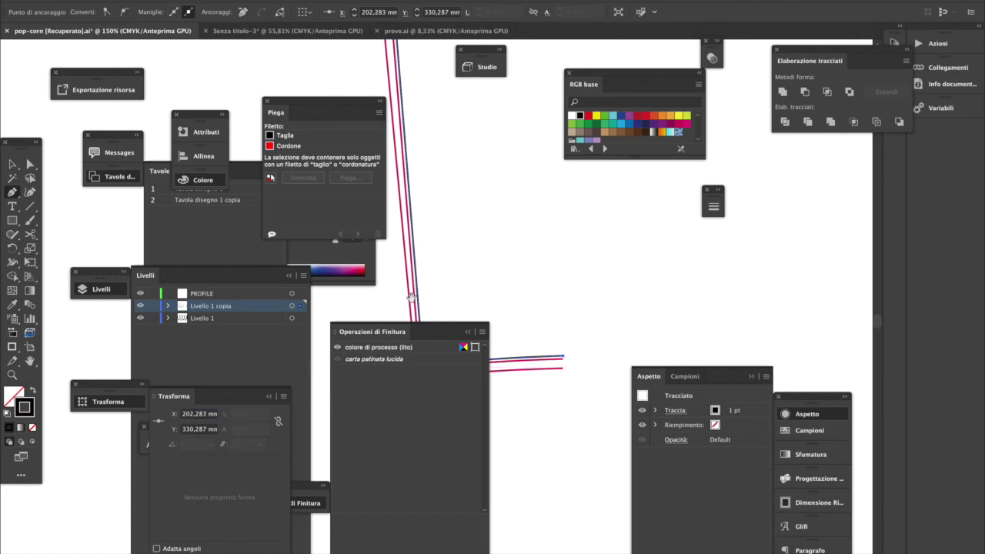
- Apply the copied X position of 202,283 mm to the axis-side end anchor of the lower horizontal line
scroll(480, 301, "down", 5)
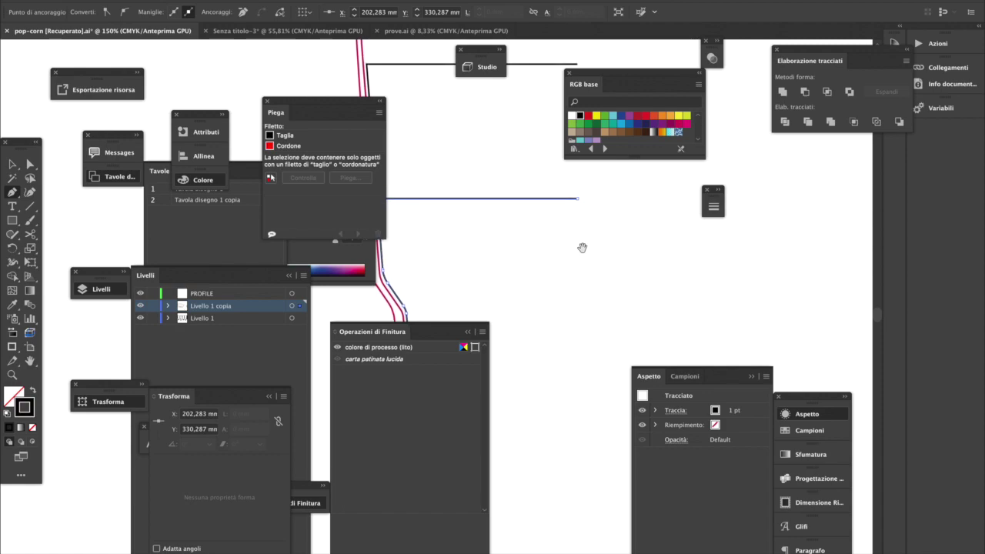
left_click_drag(585, 246, 565, 343)
left_click(564, 300)
left_click_drag(182, 415, 295, 428)
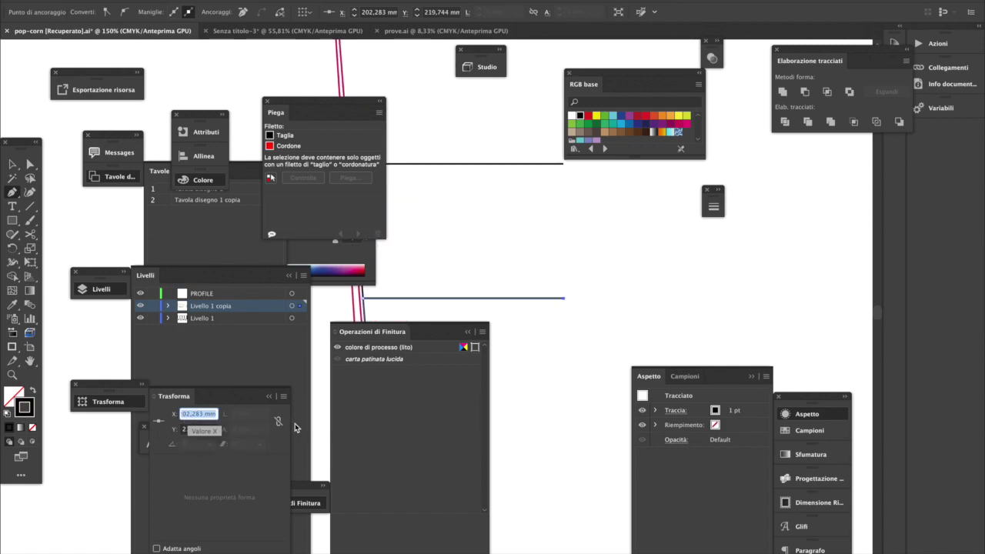
key("super+v")
key("Return")
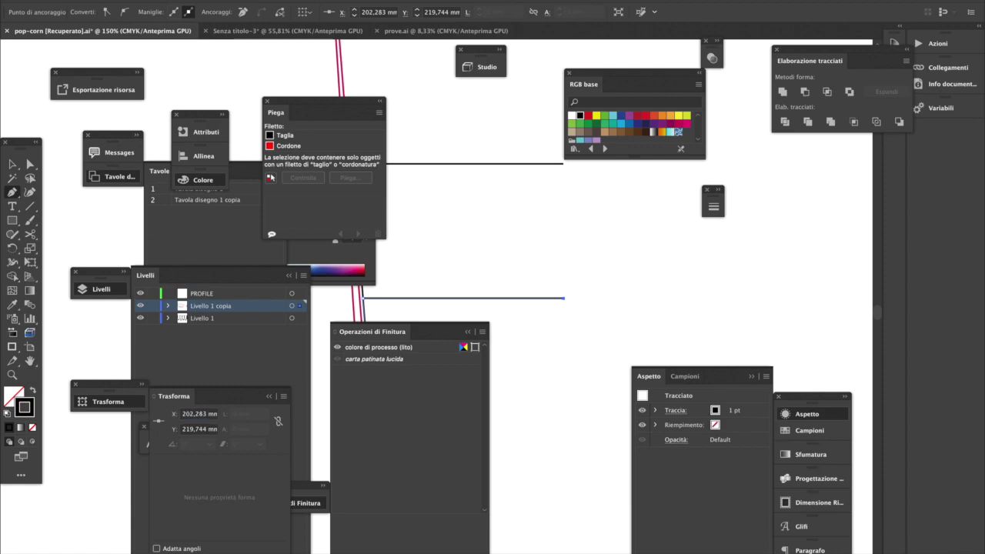
- Select all profile paths and start the Esko Studio Toolkit for Labels command Ruota e aggiungi etichette
left_click(526, 270, "super")
left_click(509, 302, "alt+super")
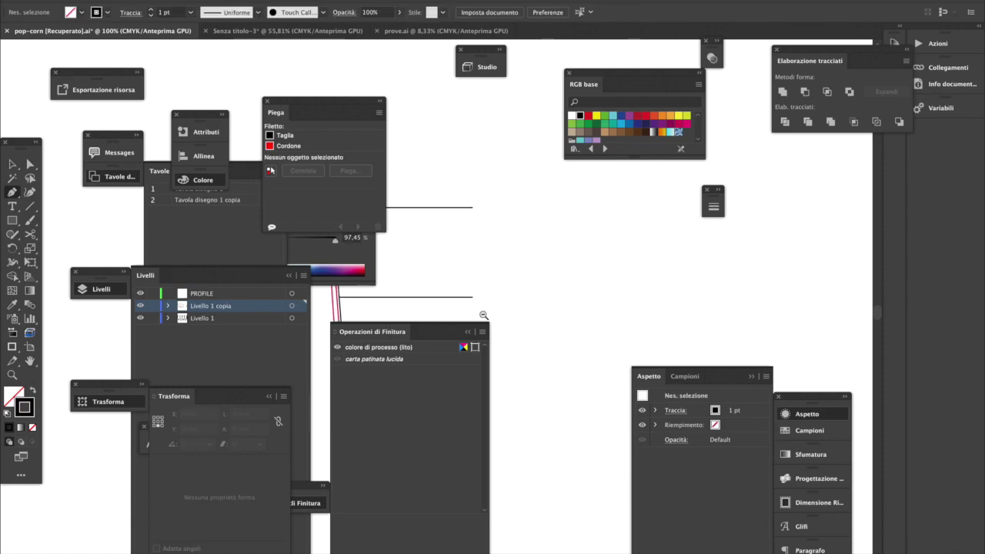
left_click(406, 311, "alt+super")
left_click(417, 298, "alt+super")
left_click_drag(422, 294, 478, 194)
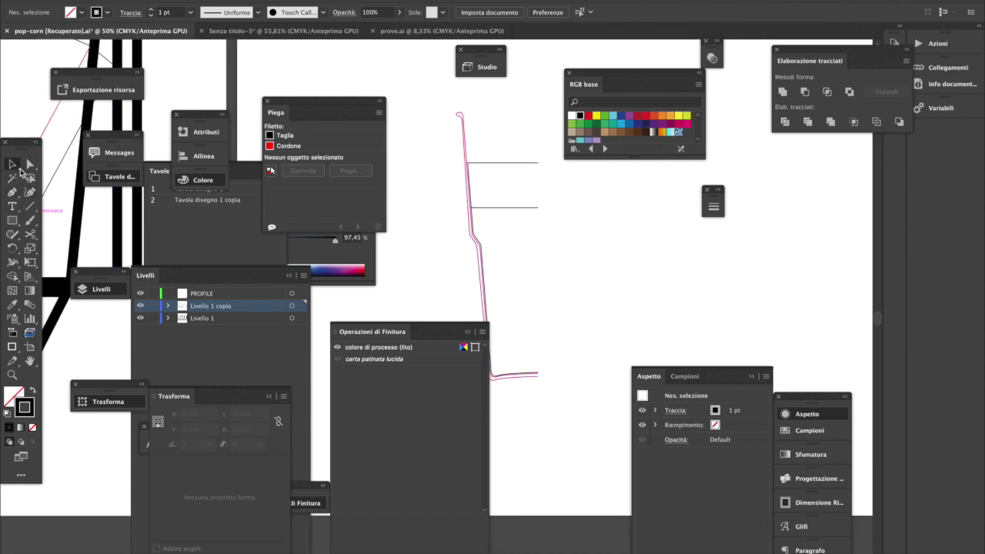
key("super+a")
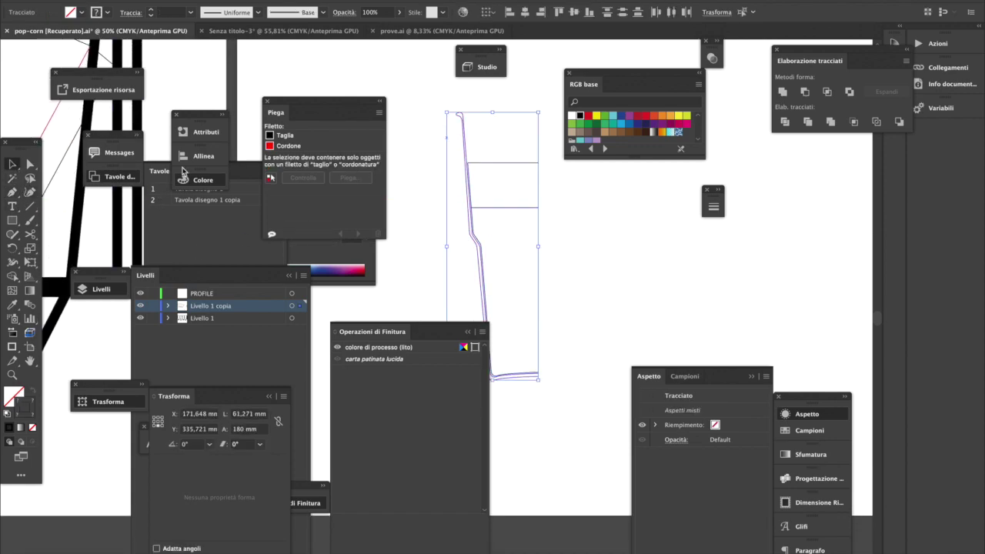
left_click(323, 0)
mouse_move(373, 0)
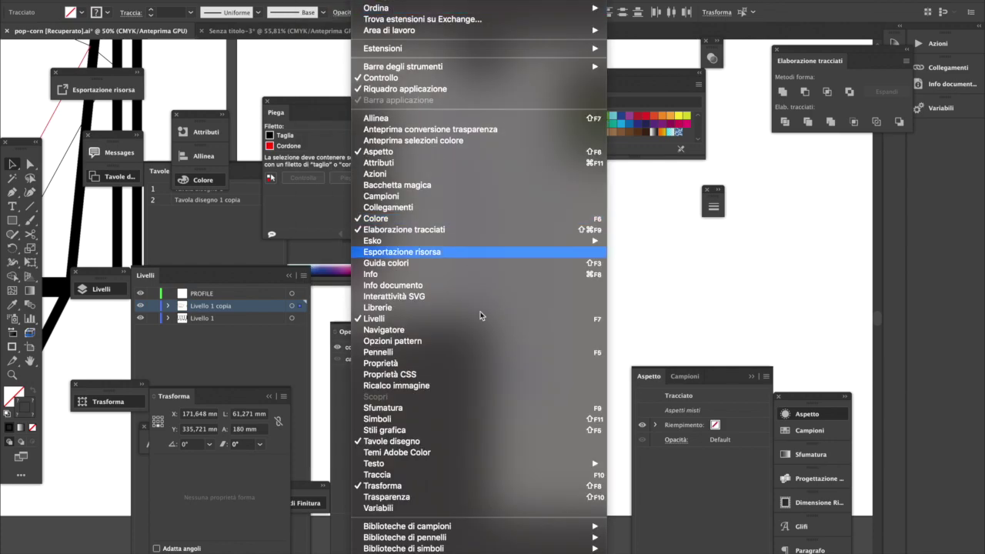
mouse_move(475, 241)
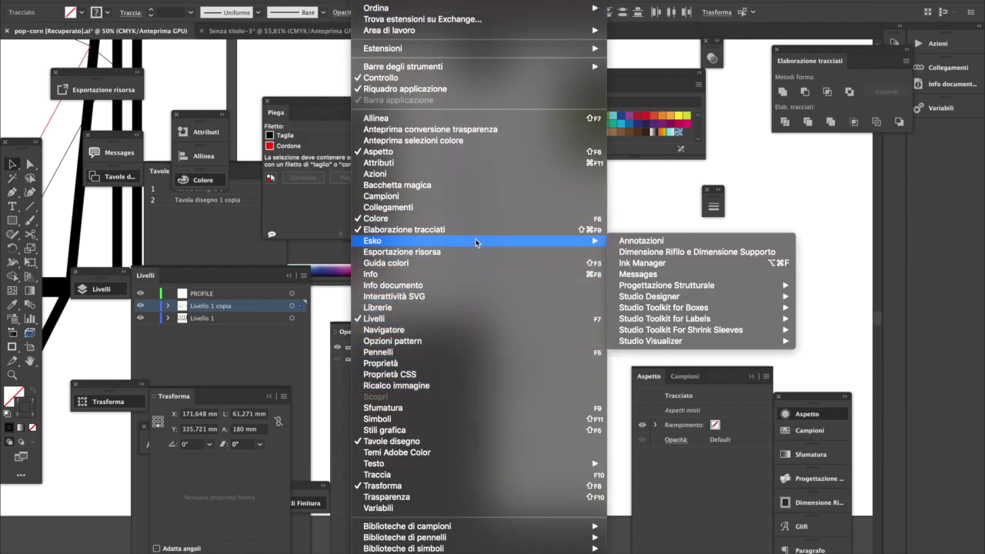
mouse_move(774, 301)
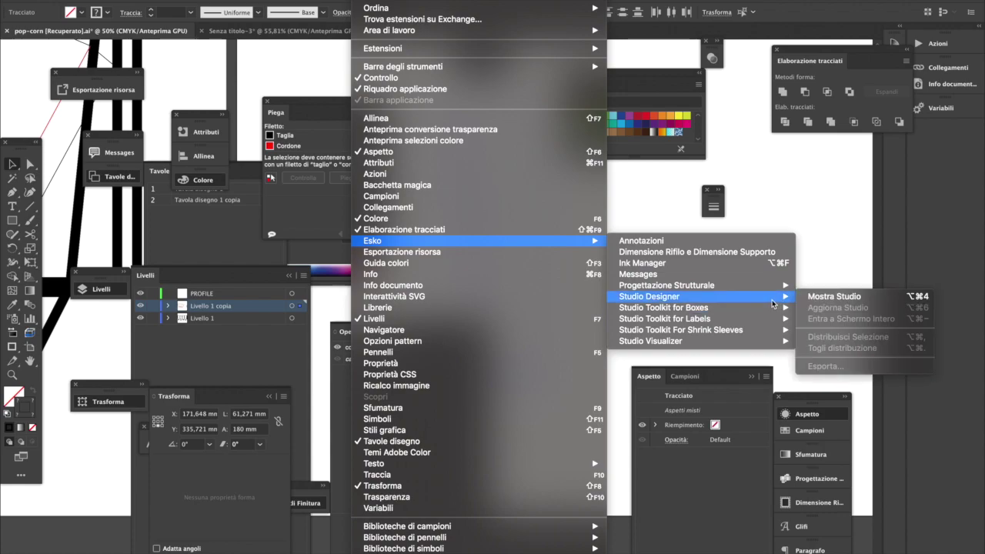
mouse_move(769, 318)
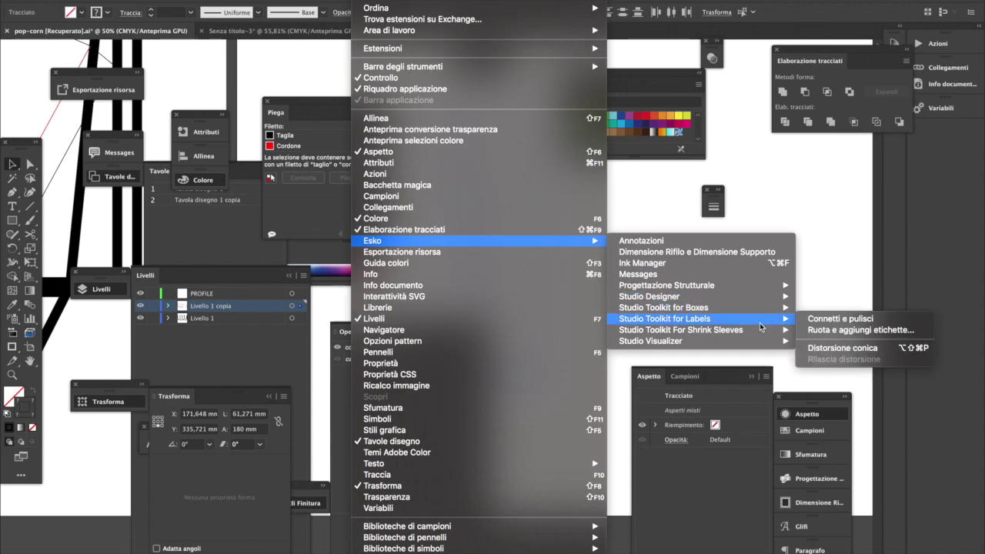
left_click(847, 330)
- Set the material of part 3, the outer cup, to Plastica trasparente
left_click_drag(470, 295, 477, 268)
left_click(471, 245)
left_click(695, 302)
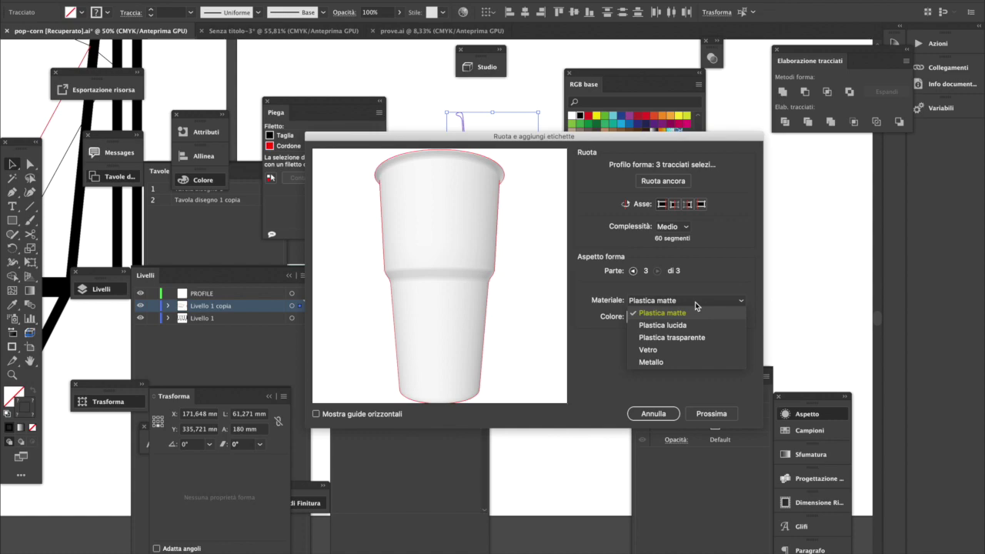
left_click(688, 337)
- Select part 1 of the revolved shape and set its colour to the orange-yellow FFB600
left_click_drag(470, 359, 442, 285)
left_click(457, 314)
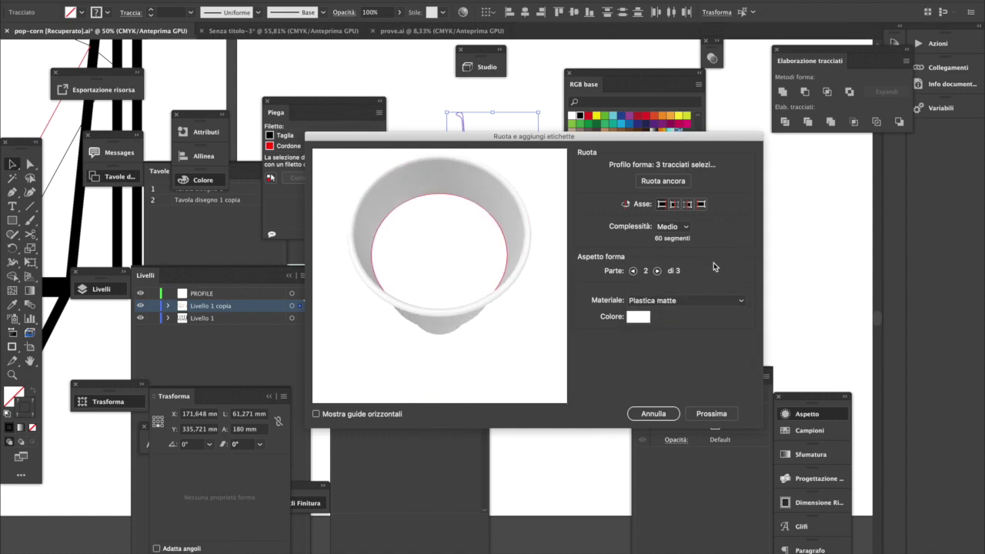
left_click(658, 271)
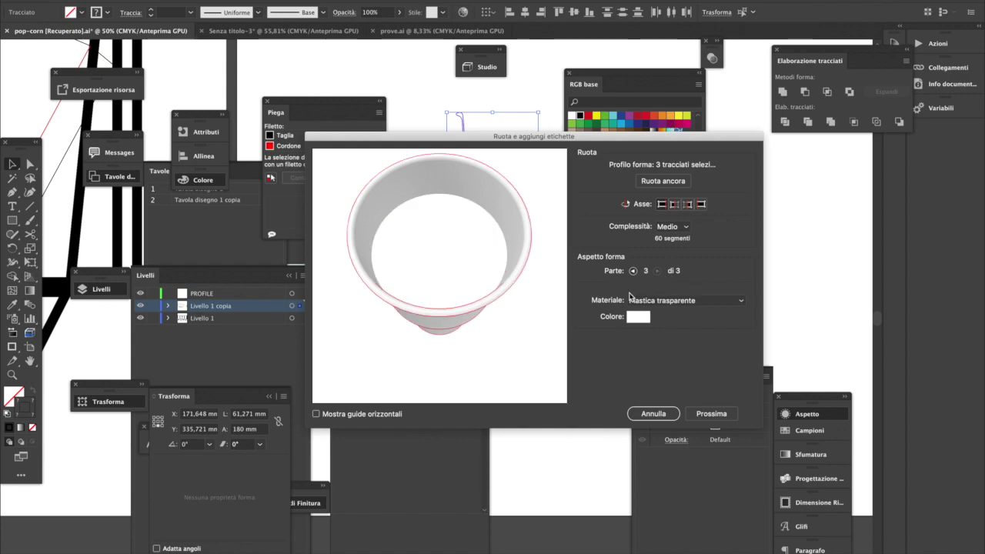
left_click(633, 271)
left_click(633, 271)
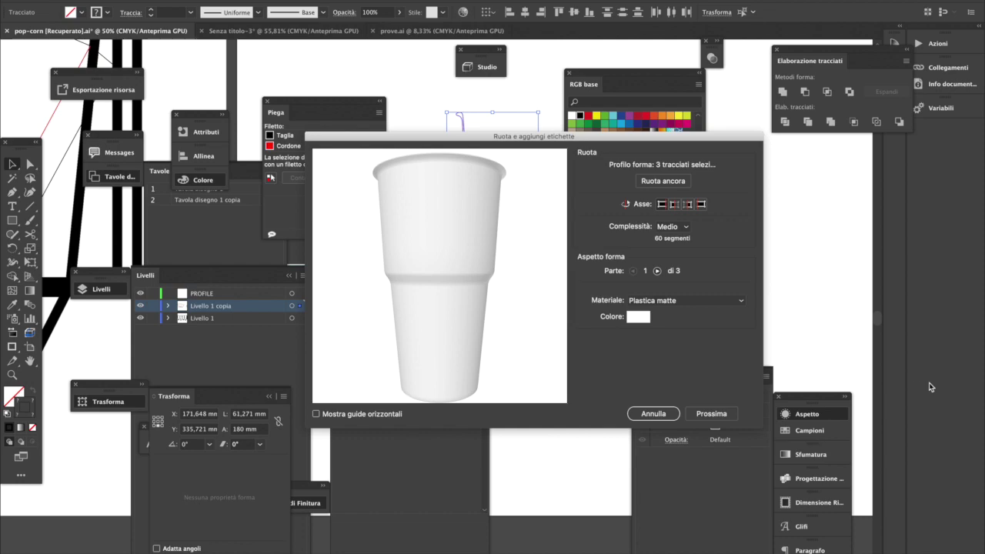
left_click(639, 320)
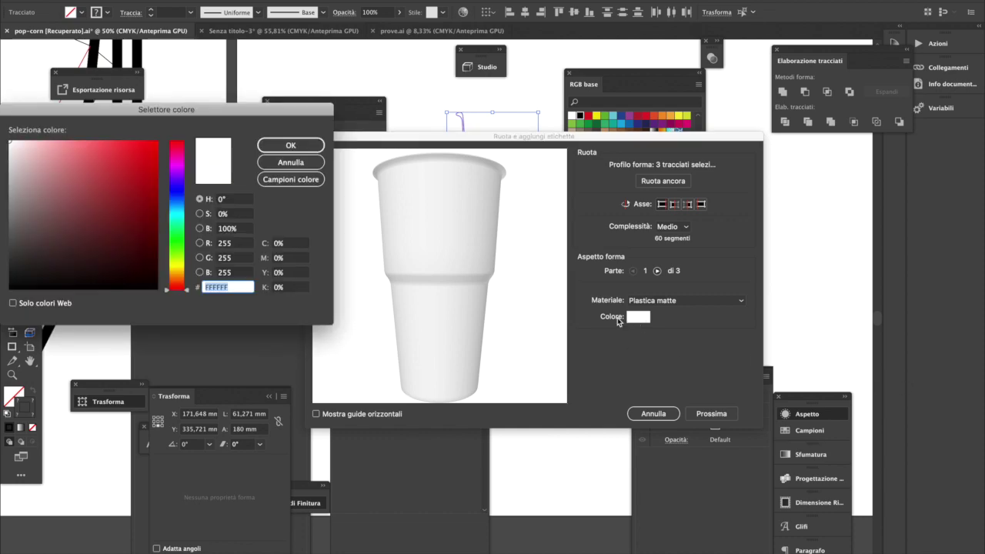
left_click(146, 195)
left_click_drag(177, 262, 177, 268)
left_click_drag(147, 195, 150, 197)
left_click_drag(184, 267, 185, 272)
left_click_drag(151, 151, 159, 139)
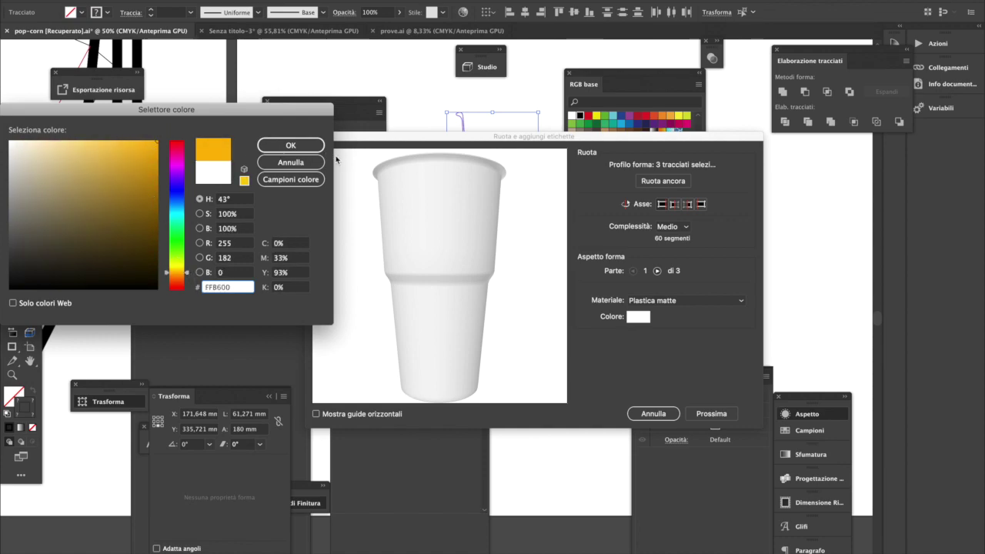
left_click(291, 144)
- Set part 1's material to Plastica trasparente and continue to the label settings
left_click(705, 298)
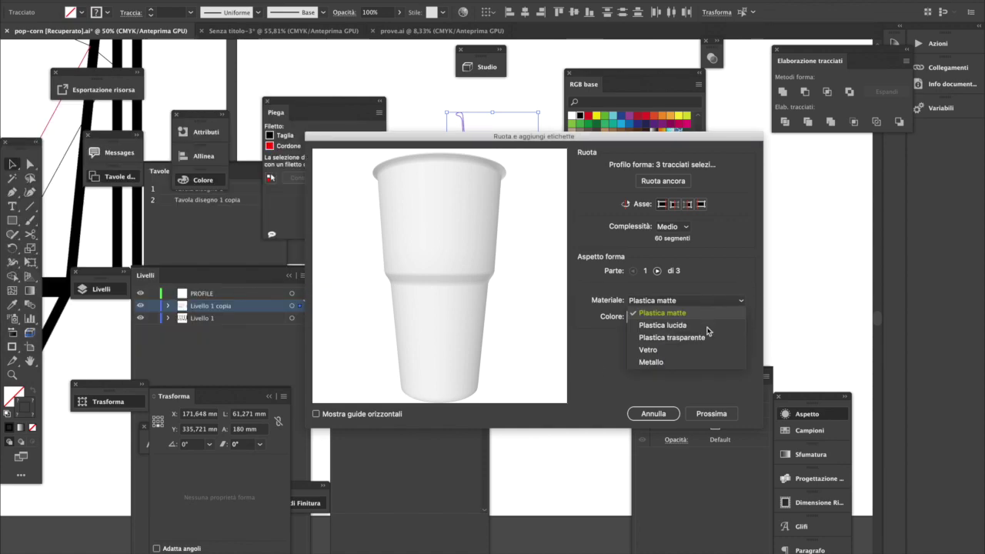
left_click(714, 338)
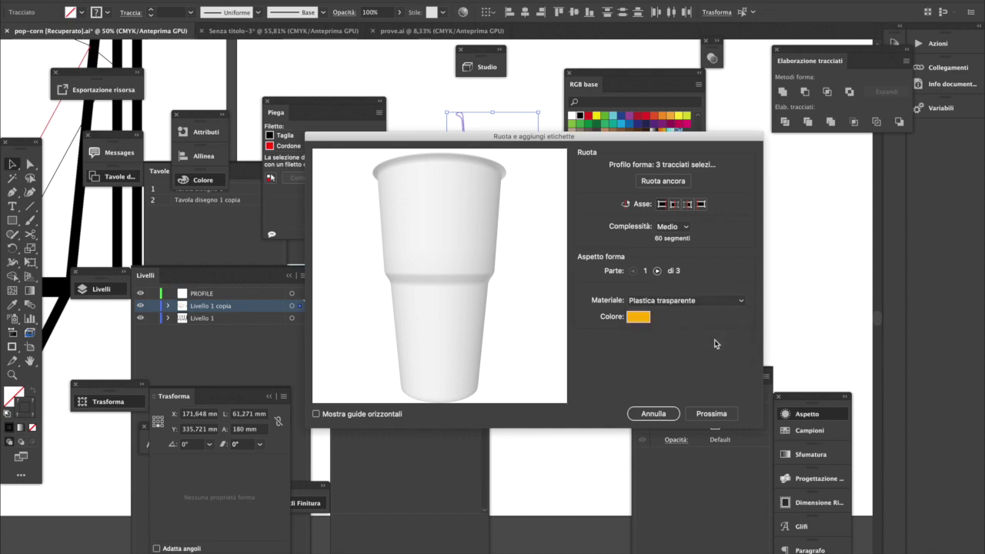
left_click(711, 414)
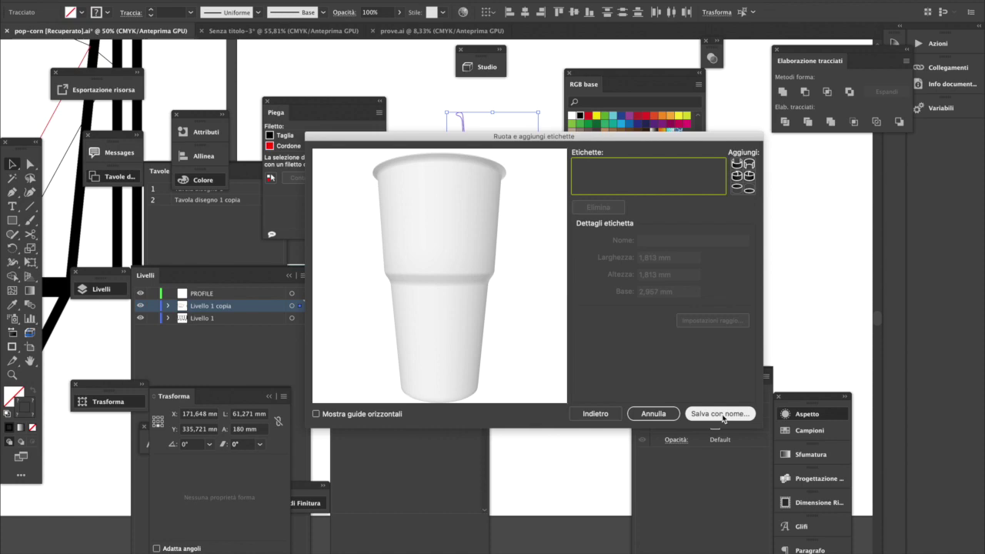
- Add a round conical label and fit it to the cup's upper section, about 67 mm high with its base at about 104 mm
left_click(749, 185)
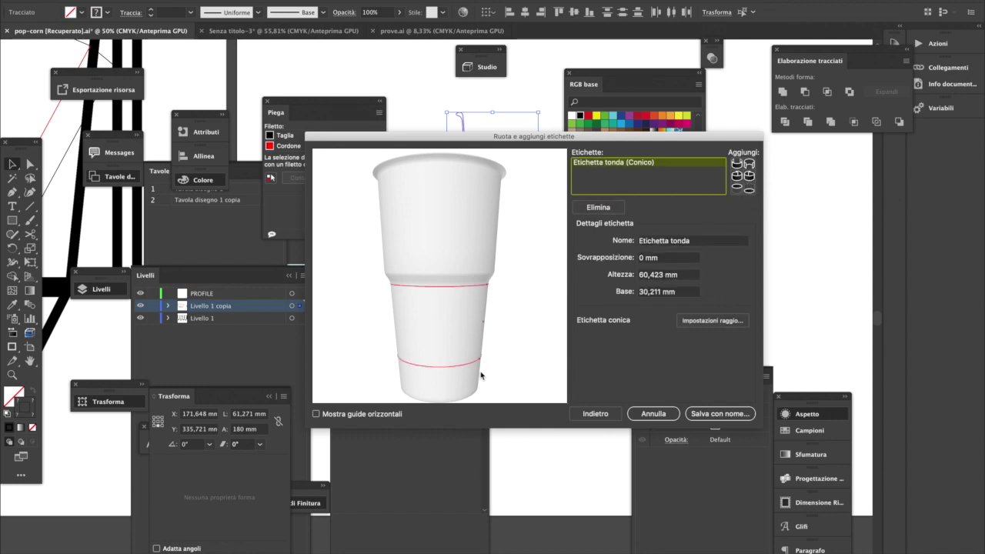
left_click(450, 300)
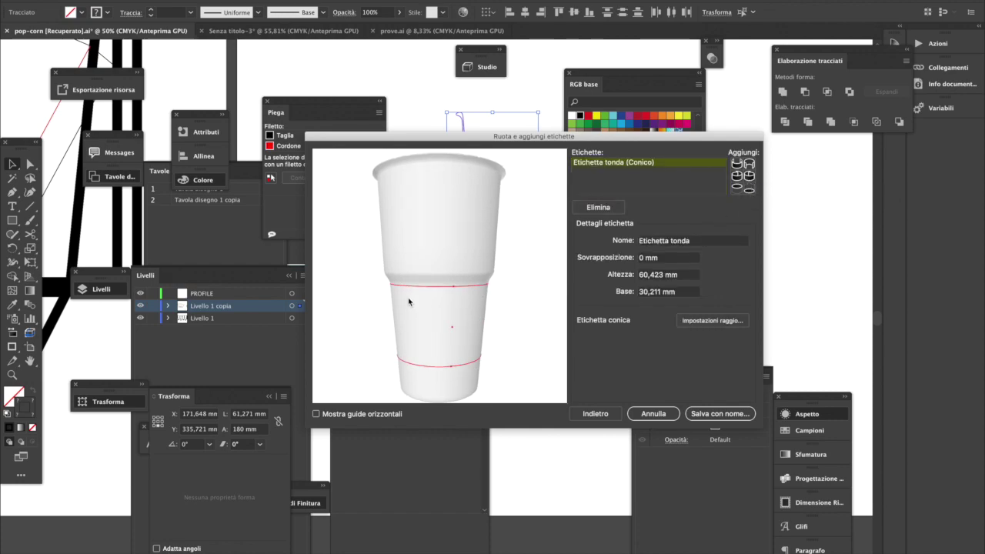
left_click_drag(452, 287, 455, 205)
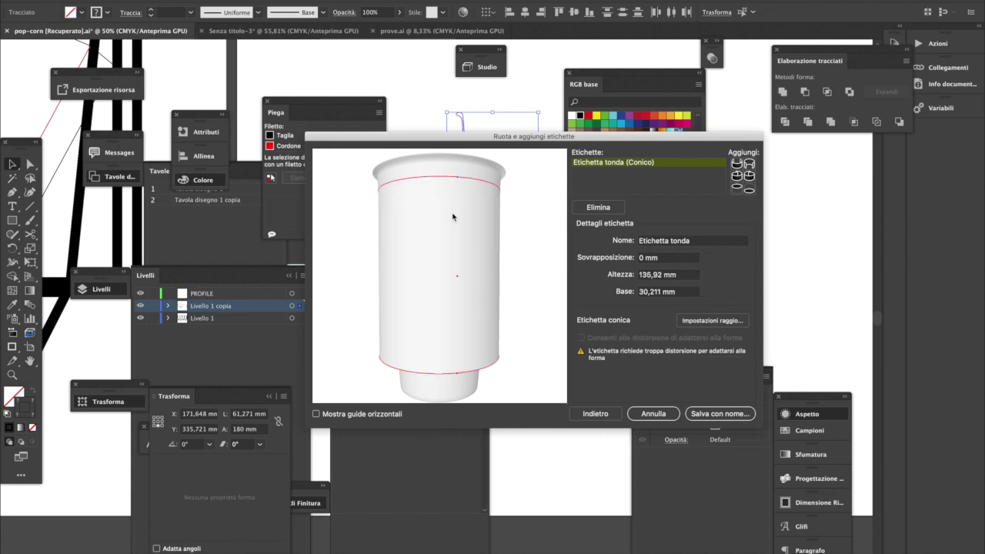
left_click_drag(457, 375, 454, 263)
left_click_drag(459, 183, 459, 168)
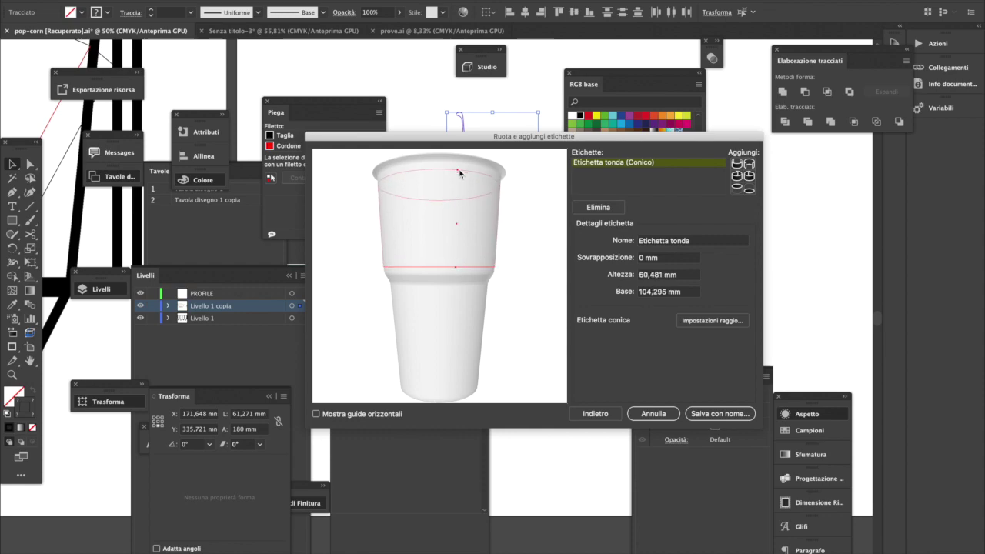
- Save the revolved cup as the Collada file bicchiere2 and open it in a new document
left_click(737, 414)
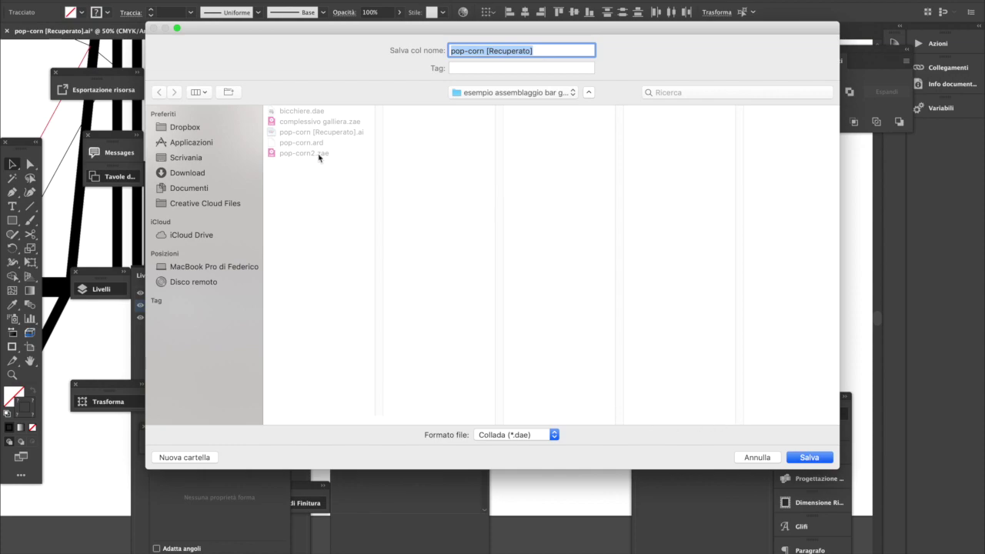
left_click(308, 112)
left_click(520, 54)
type("2")
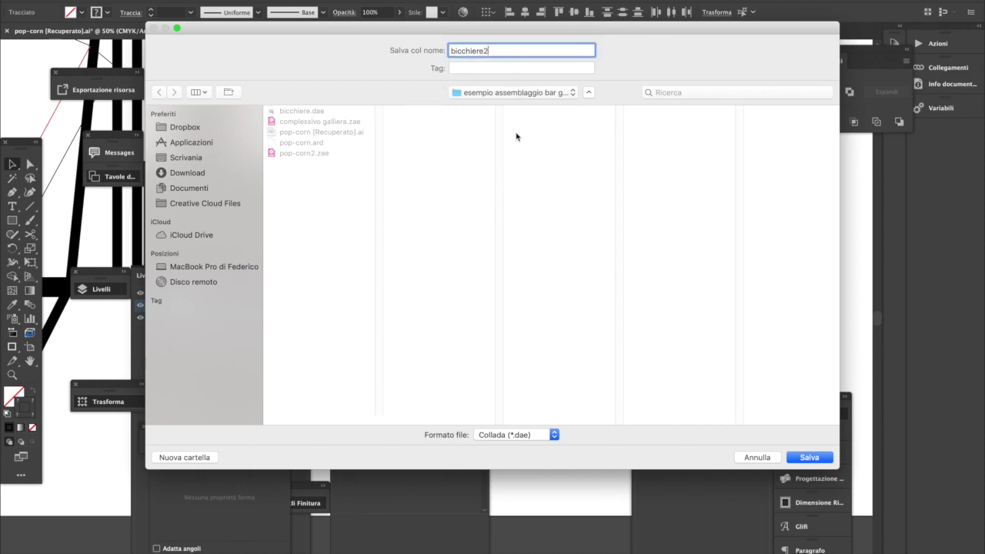
left_click(809, 457)
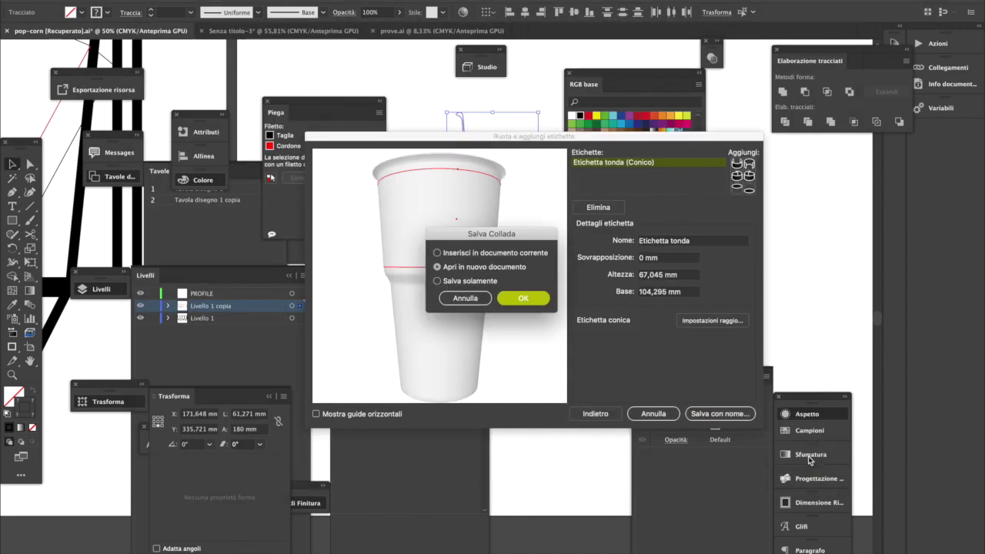
left_click(523, 298)
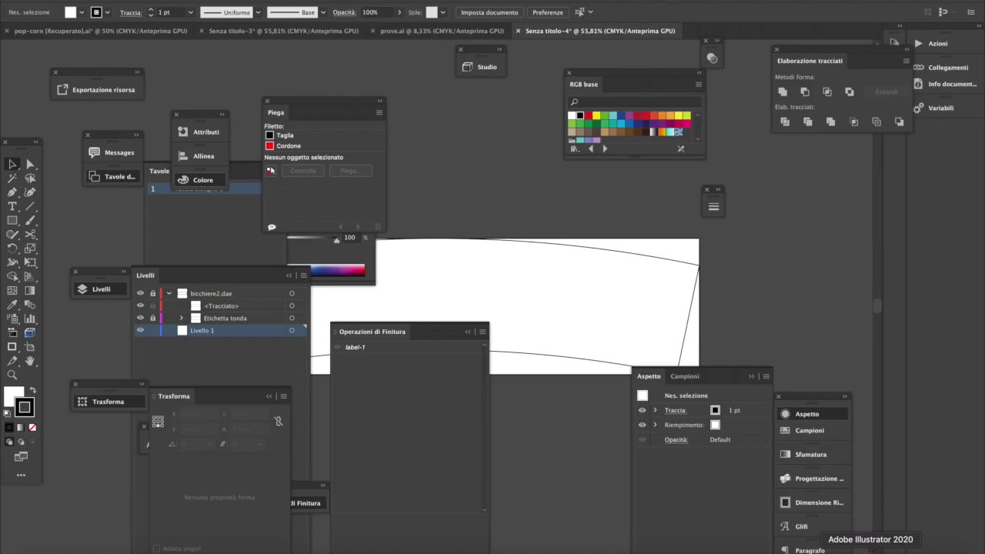
- Switch to the 3D packaging scene with the bag, box and stacked cups, and import bicchiere2.dae into it
left_click(893, 551)
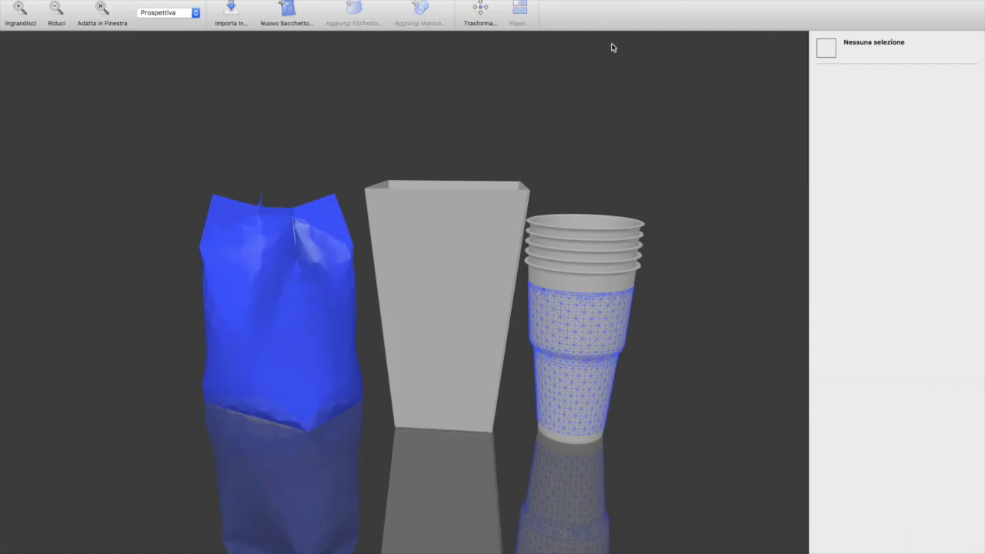
left_click(231, 11)
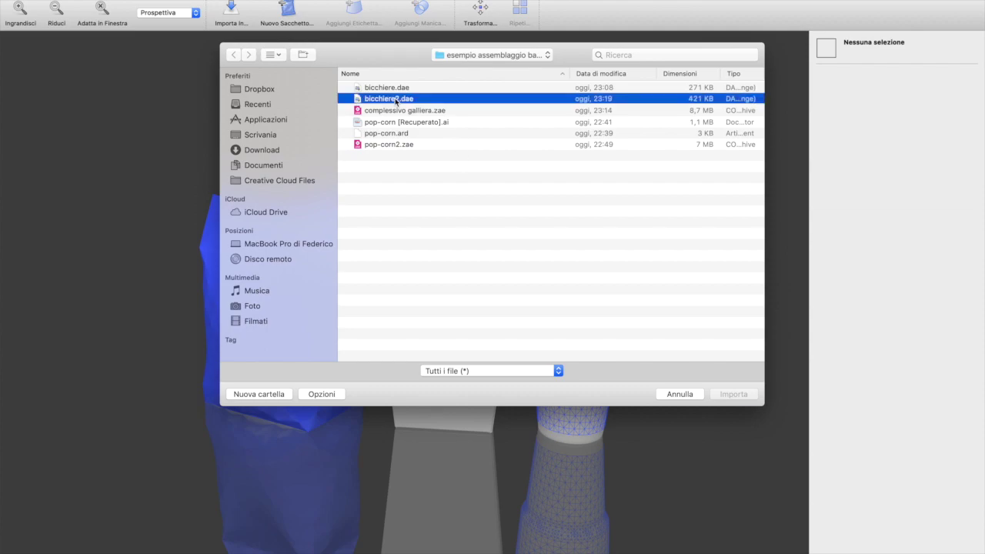
double_click(396, 99)
- Move the imported cup in front of the stacked cups, offset about -53.8 mm in X and 180 mm in Z
left_click_drag(595, 332, 477, 381)
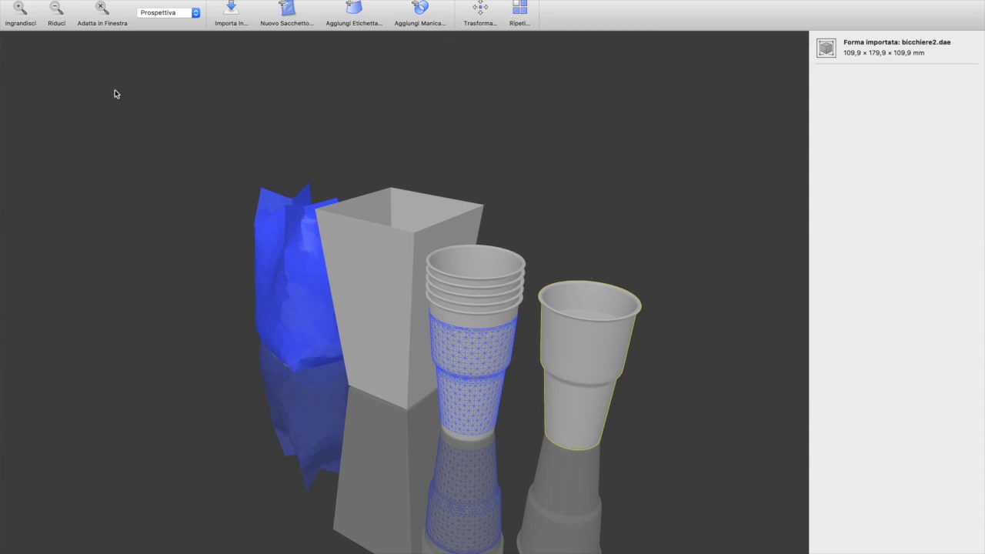
left_click(475, 8)
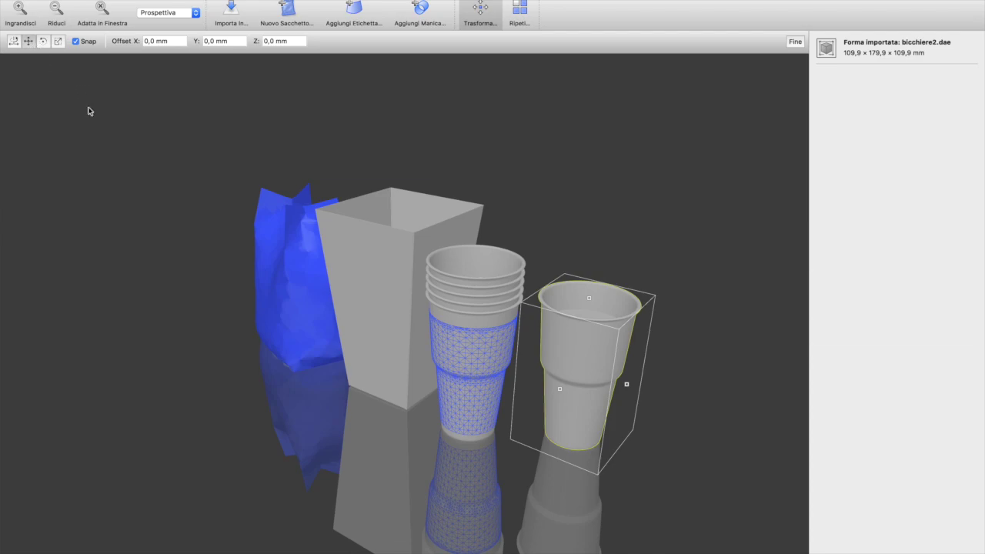
left_click_drag(562, 394, 430, 453)
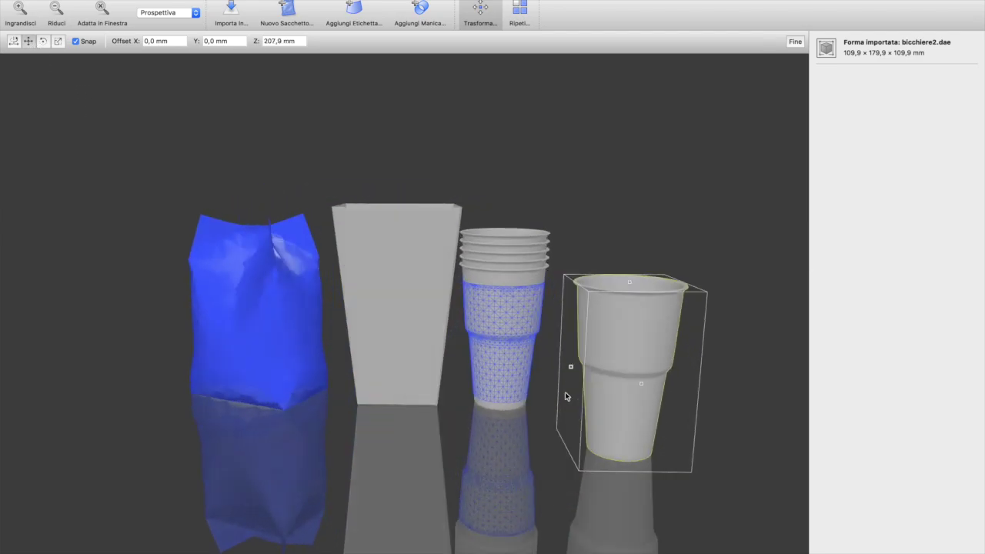
left_click_drag(571, 374, 542, 379)
left_click_drag(629, 364, 731, 338)
left_click_drag(545, 369, 654, 362)
left_click_drag(579, 333, 613, 334)
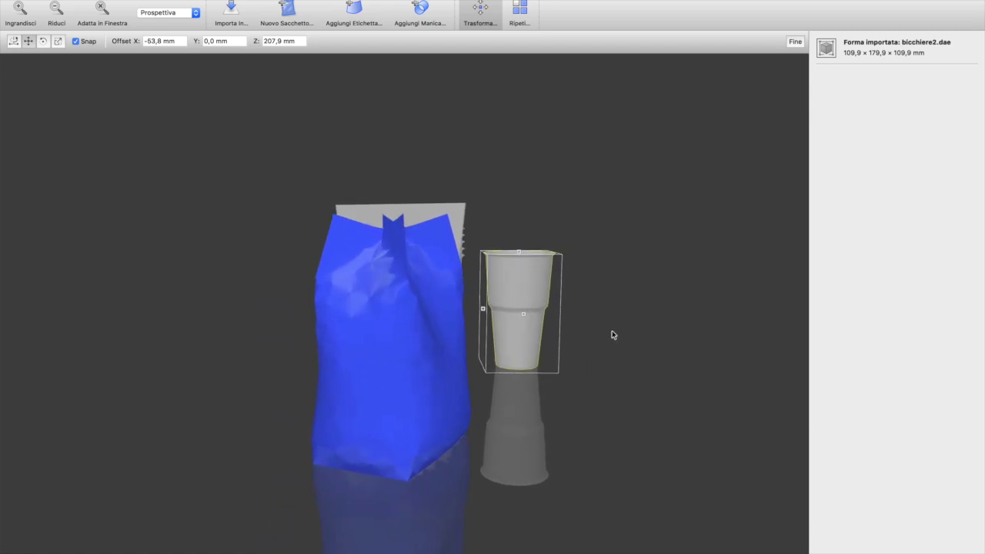
left_click_drag(482, 310, 464, 309)
left_click_drag(533, 320, 297, 422)
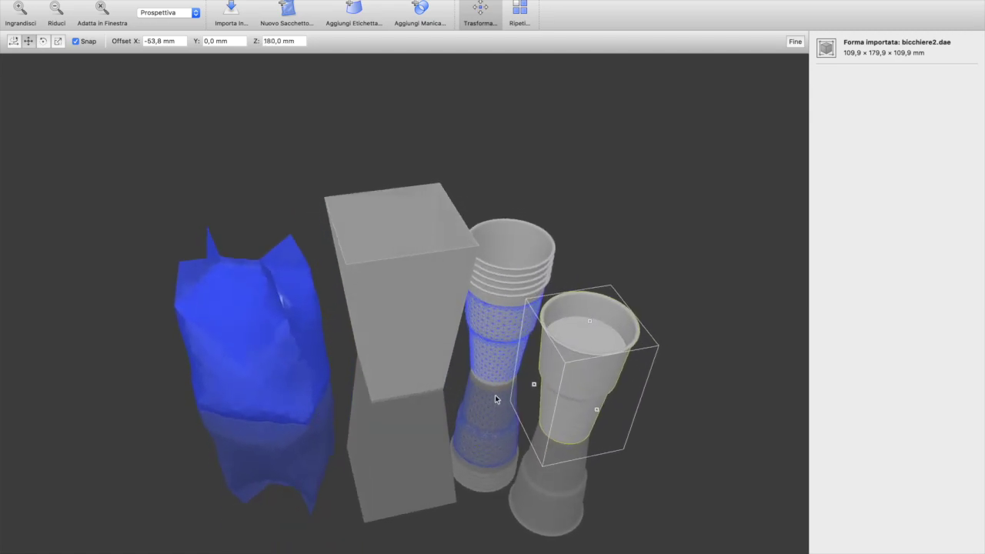
left_click(707, 382)
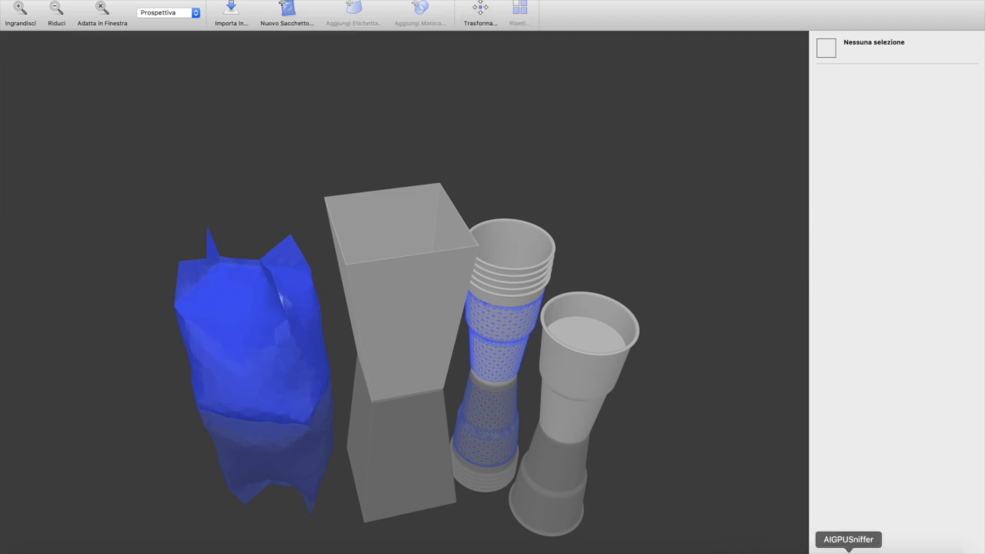
- Switch back to Adobe Illustrator and display the scene complessivo galliera.zae in Studio
left_click(815, 551)
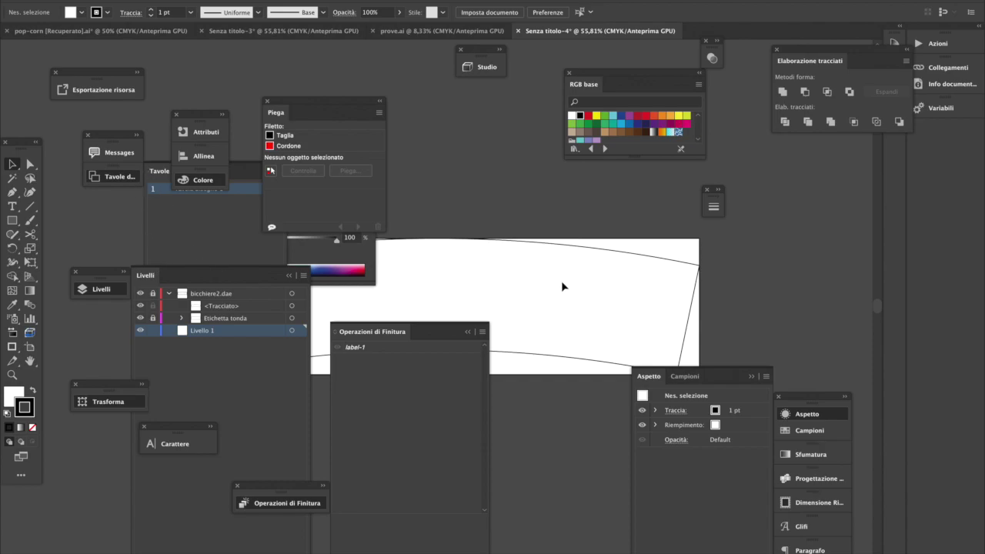
left_click(479, 69)
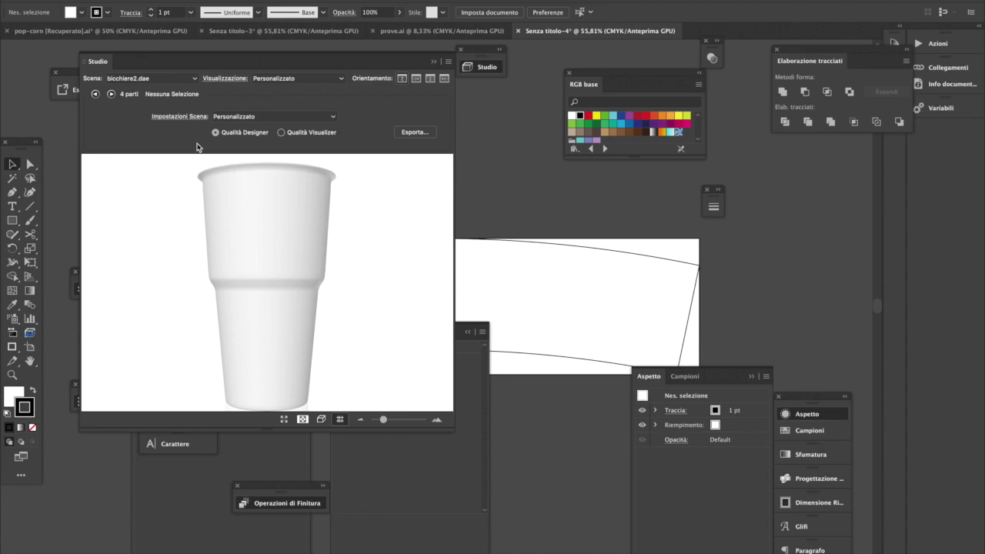
left_click(173, 78)
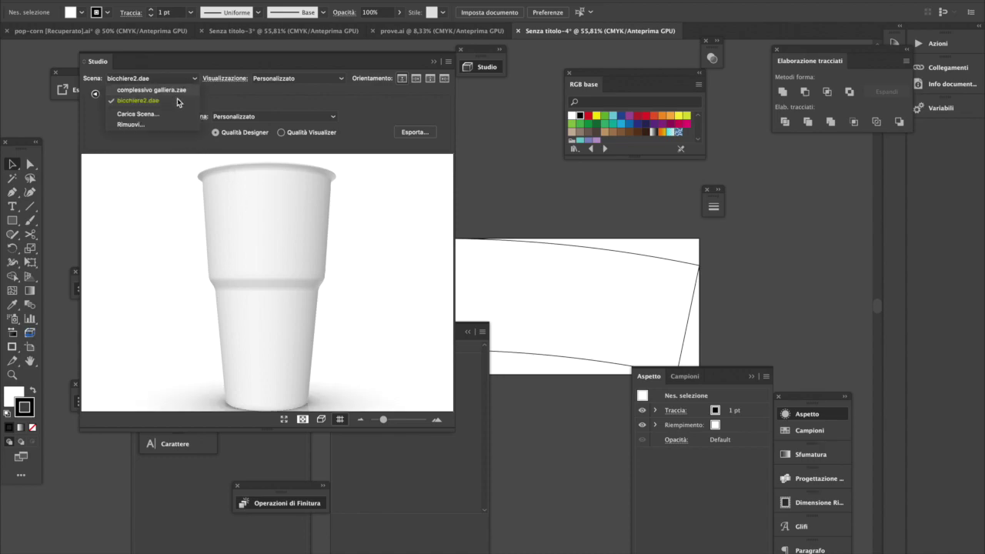
left_click(177, 99)
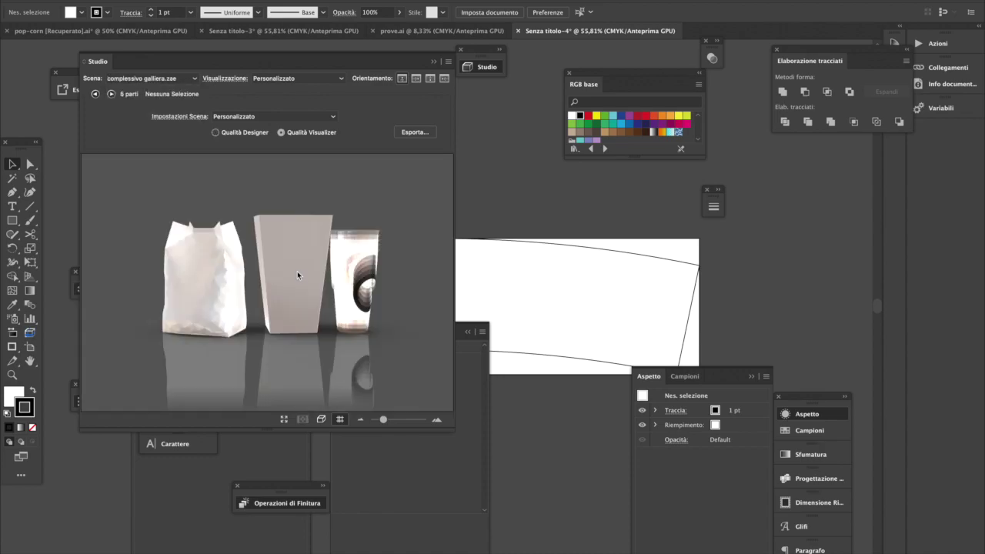
left_click(608, 303)
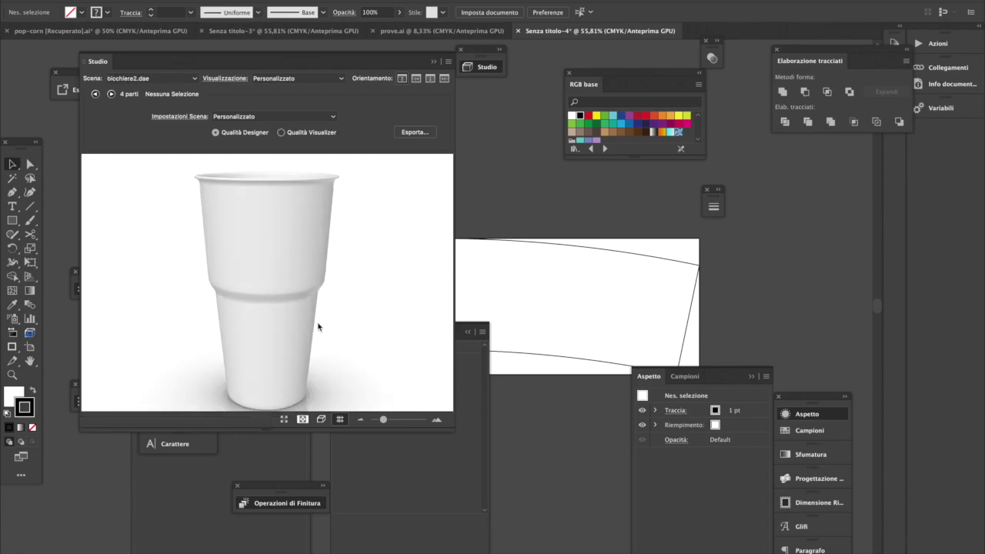
left_click(188, 78)
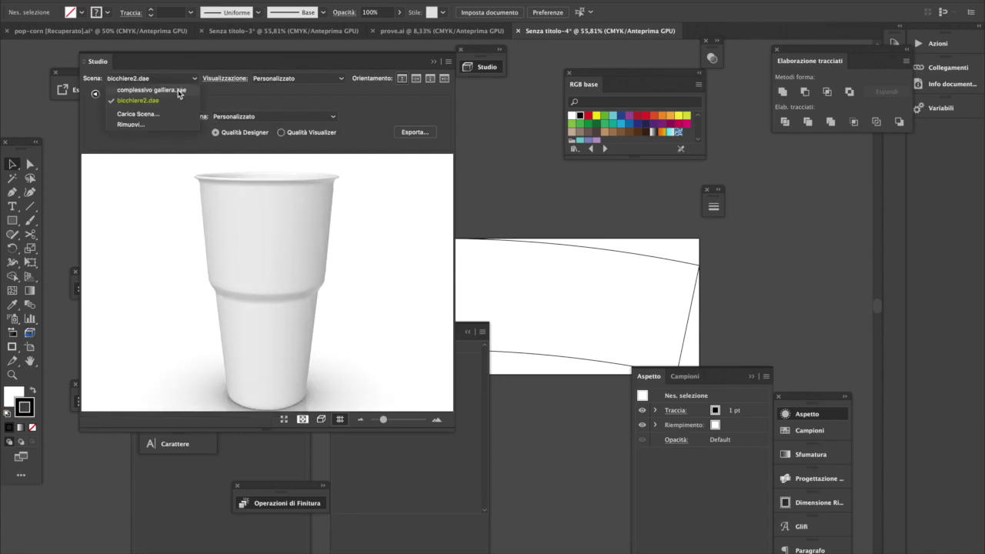
left_click(178, 93)
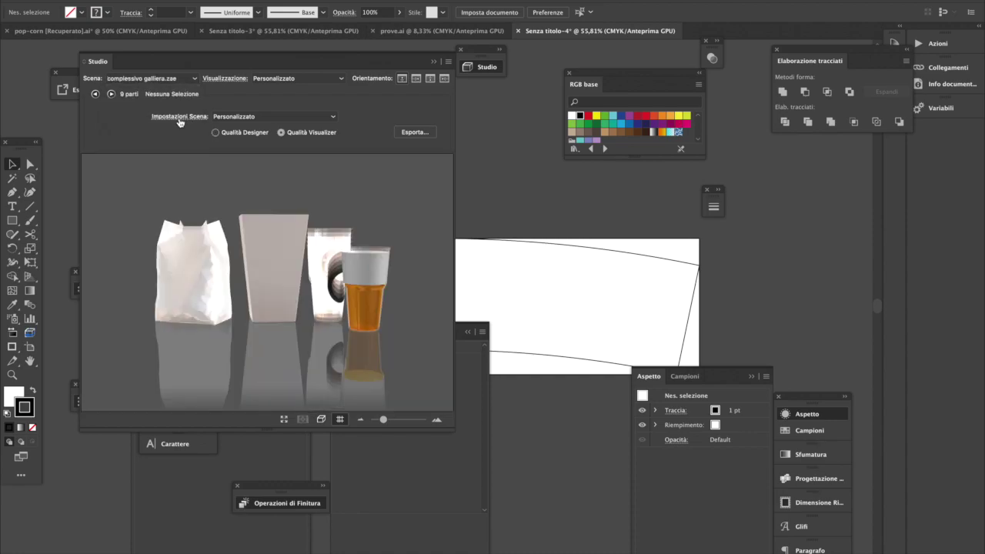
- Select part 6, the stacked cups' material, and tint it light green, about RGB 208, 235, 199
left_click_drag(357, 291, 331, 306)
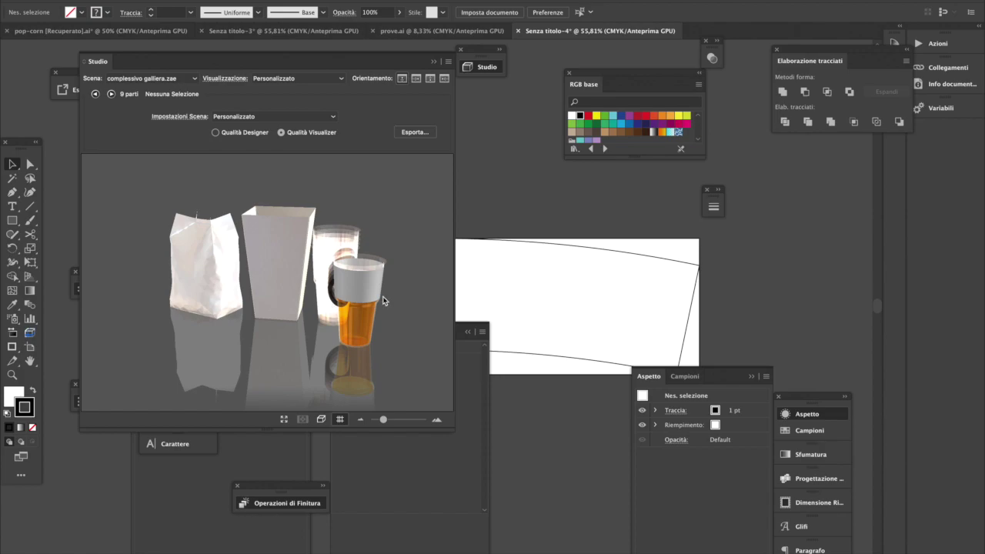
left_click_drag(334, 251, 326, 338)
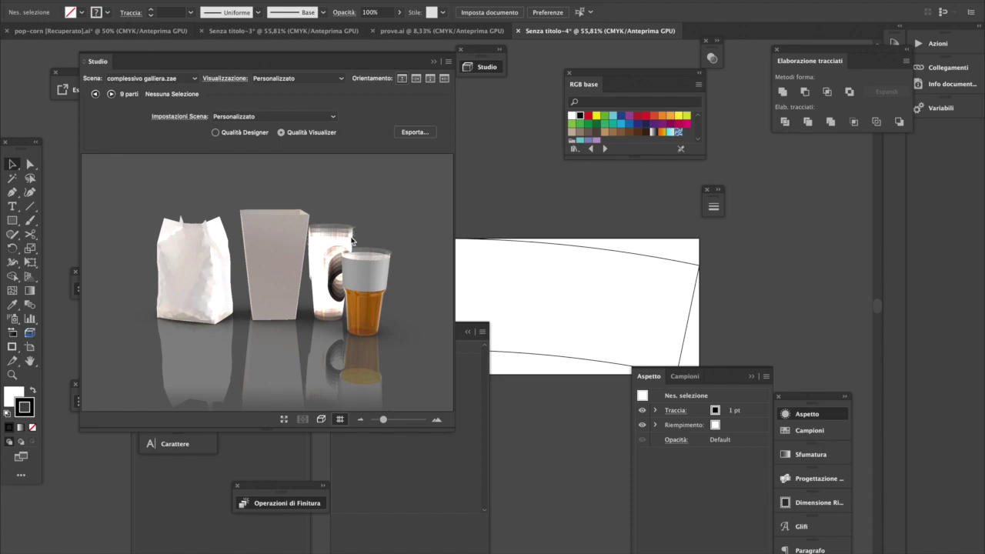
left_click(326, 309)
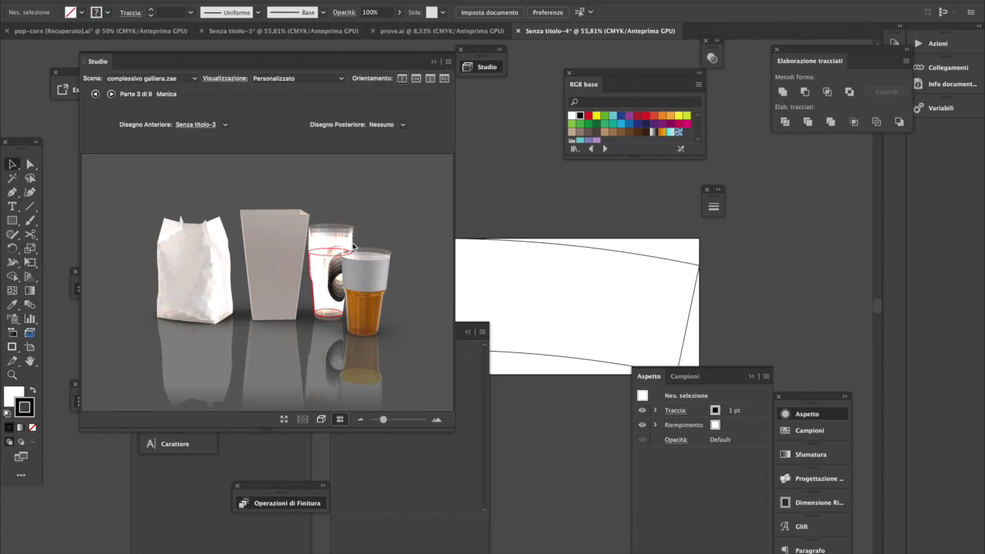
left_click(319, 297)
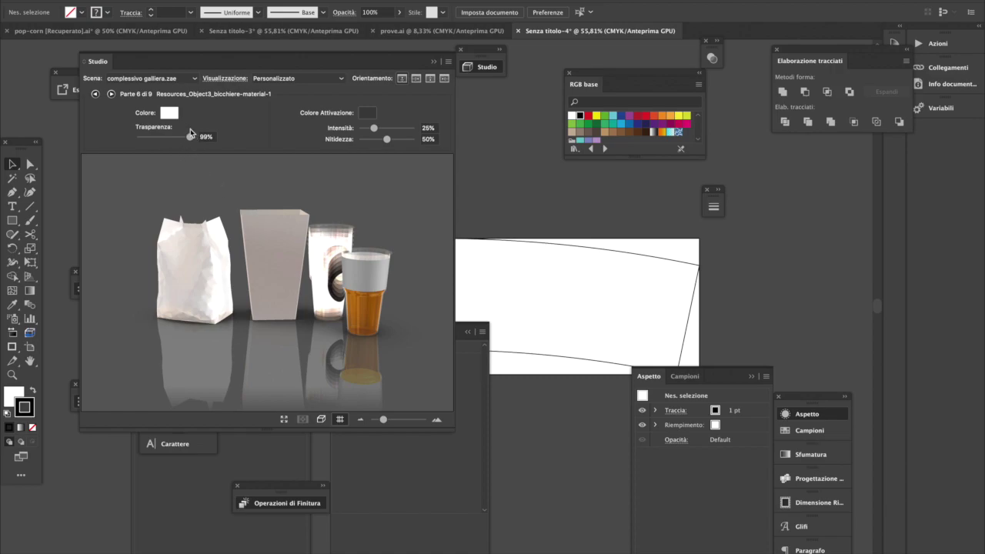
left_click(175, 114)
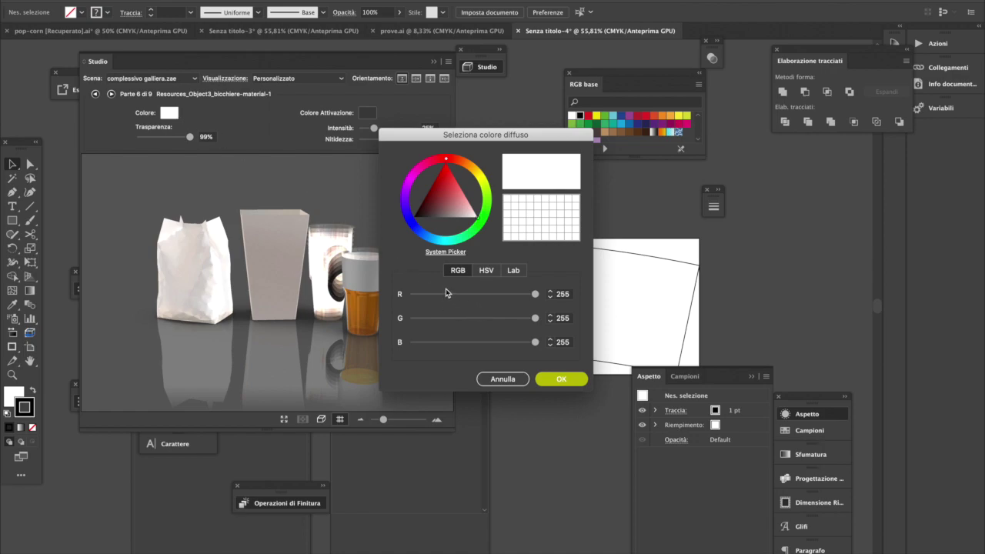
mouse_move(479, 225)
left_mouse_down()
mouse_move(458, 199)
mouse_move(483, 221)
mouse_move(470, 206)
mouse_move(429, 220)
left_mouse_up()
left_click(546, 380)
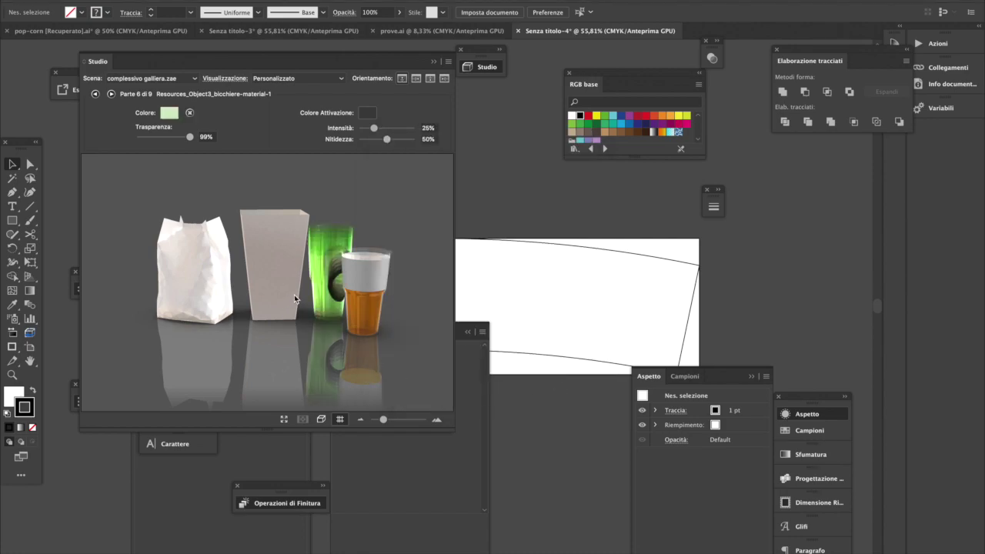
- Lighten the stacked cups' material to a near-white green, RGB 247, 255, 243
left_click(176, 116)
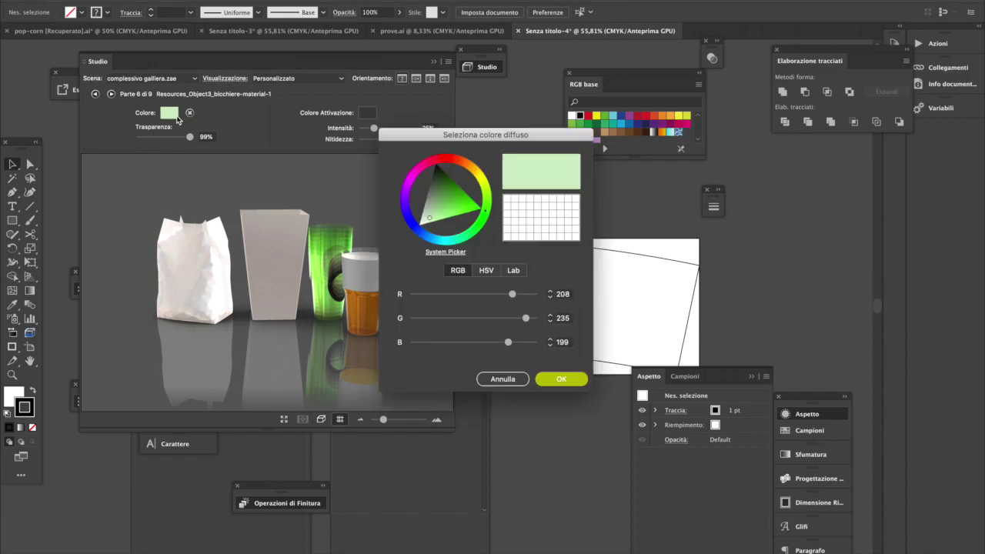
left_click_drag(429, 217, 424, 223)
left_click(566, 378)
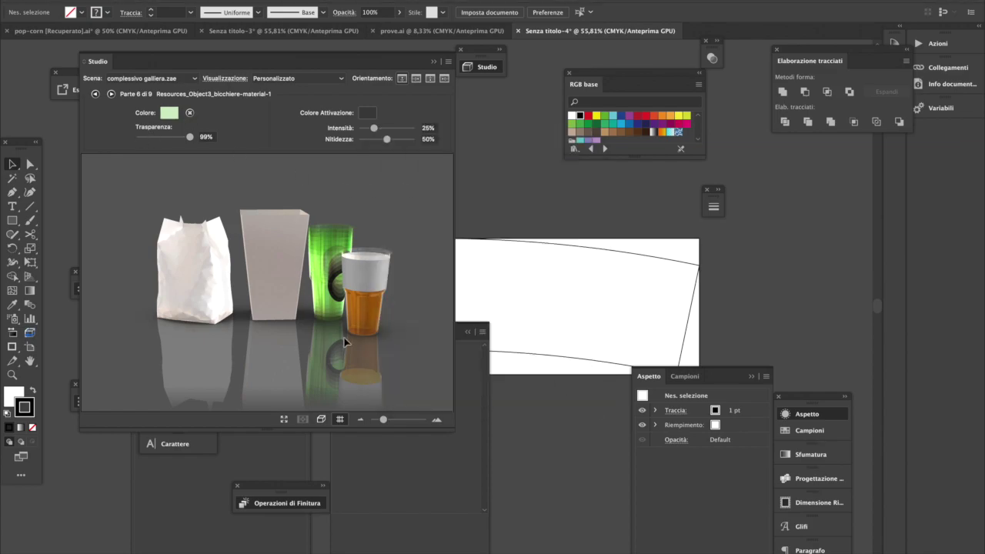
left_click(169, 114)
left_click_drag(428, 228, 423, 226)
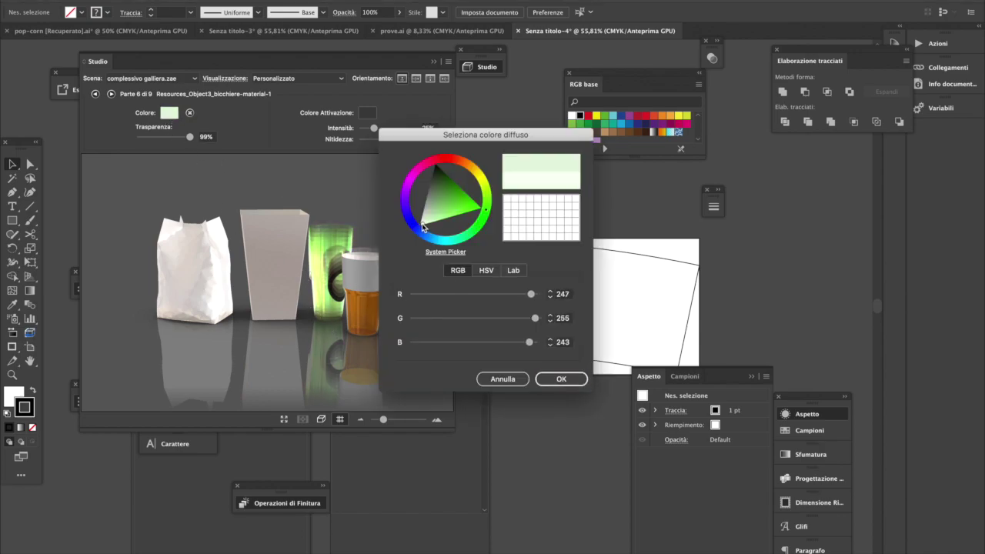
left_click(560, 379)
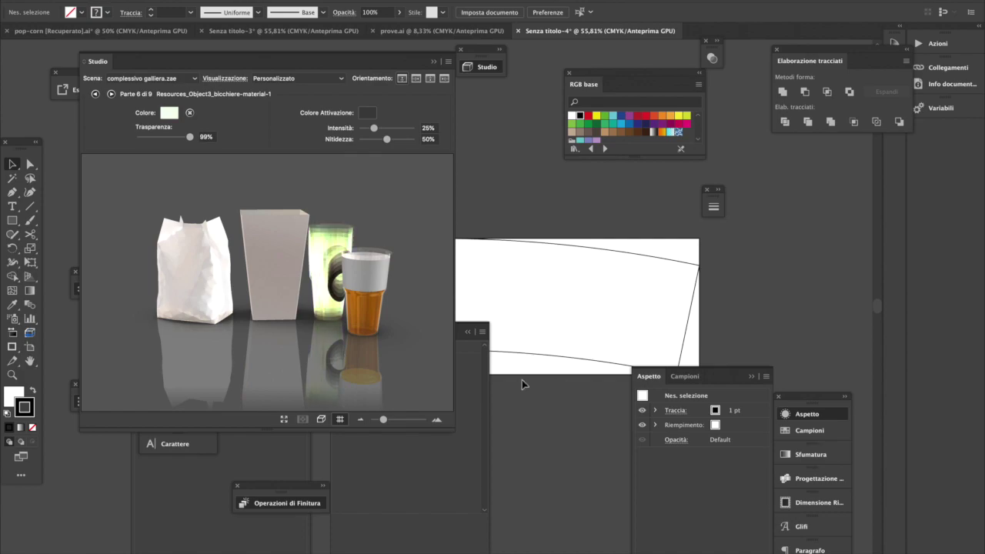
left_click_drag(295, 296, 251, 286)
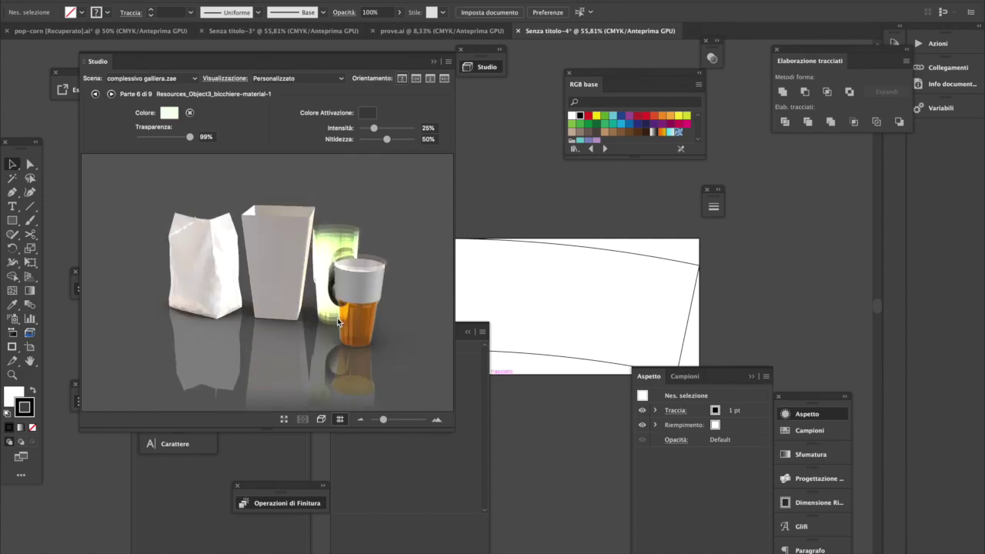
left_click(565, 309)
left_click_drag(537, 312, 759, 316)
left_click(761, 320)
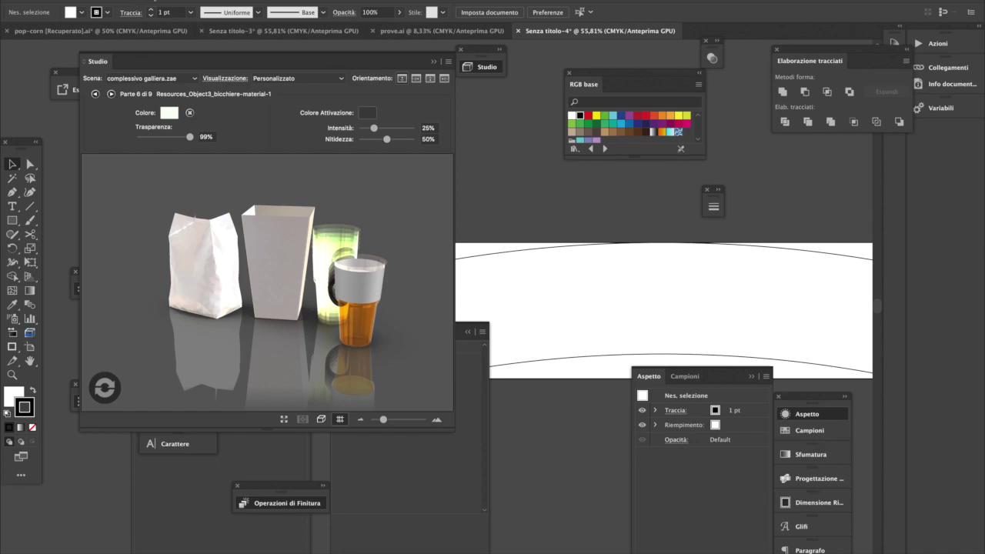
- Copy the lower infinity-shaped GO logo from prove.ai into Senza titolo-4, scale it to about 100 × 50 mm and place it inside the curved label
left_click(413, 34)
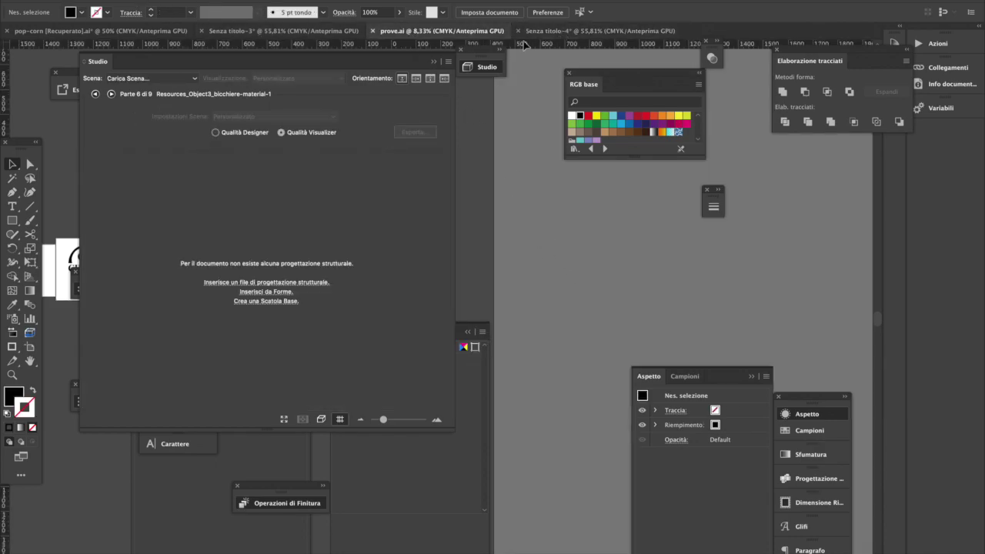
scroll(571, 256, "left", 10)
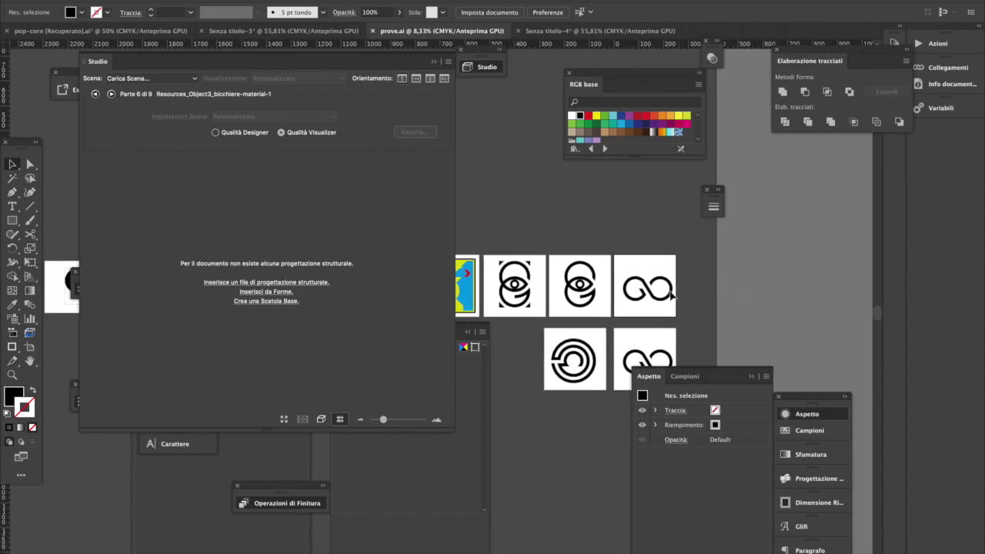
left_click(697, 331)
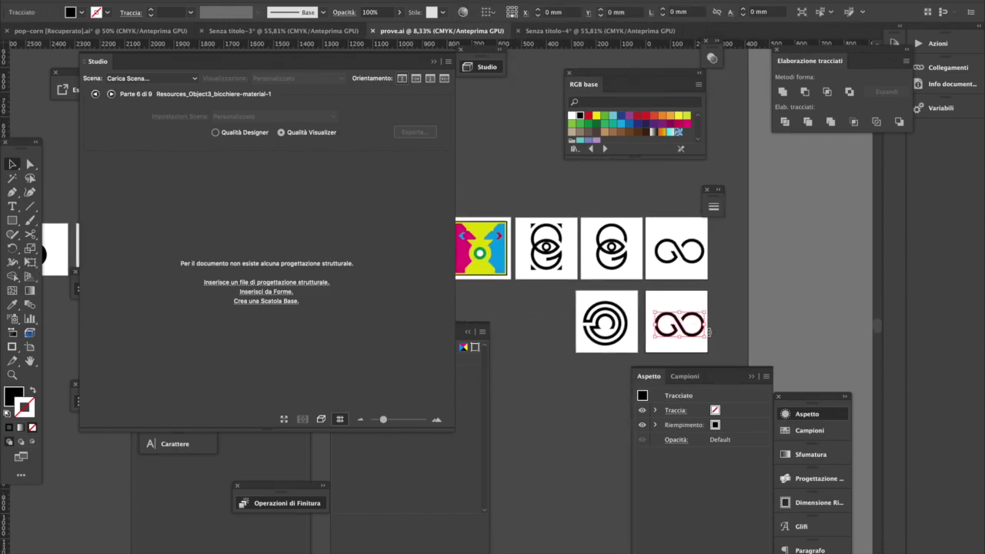
left_click(601, 33)
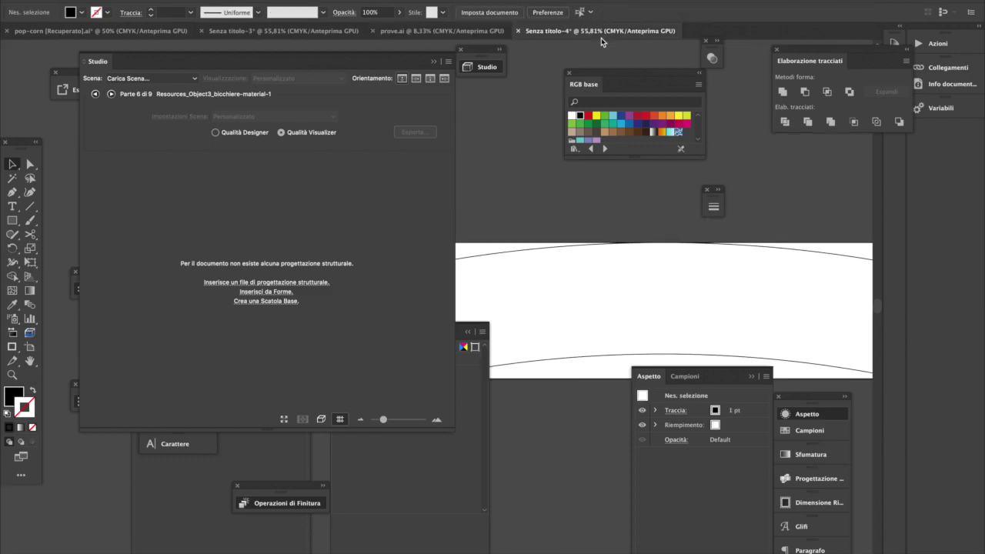
key("ctrl+v")
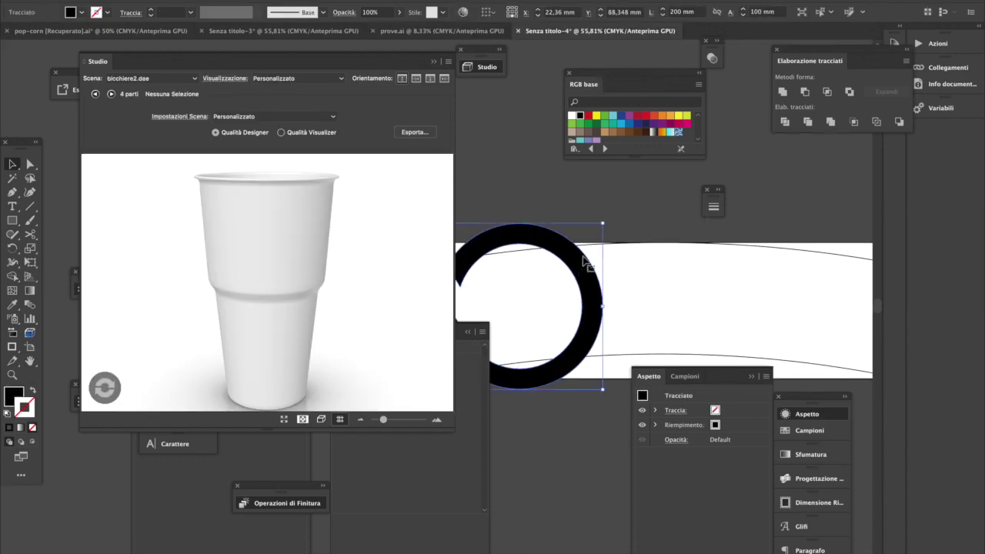
left_click_drag(607, 226, 723, 294)
left_click(527, 295)
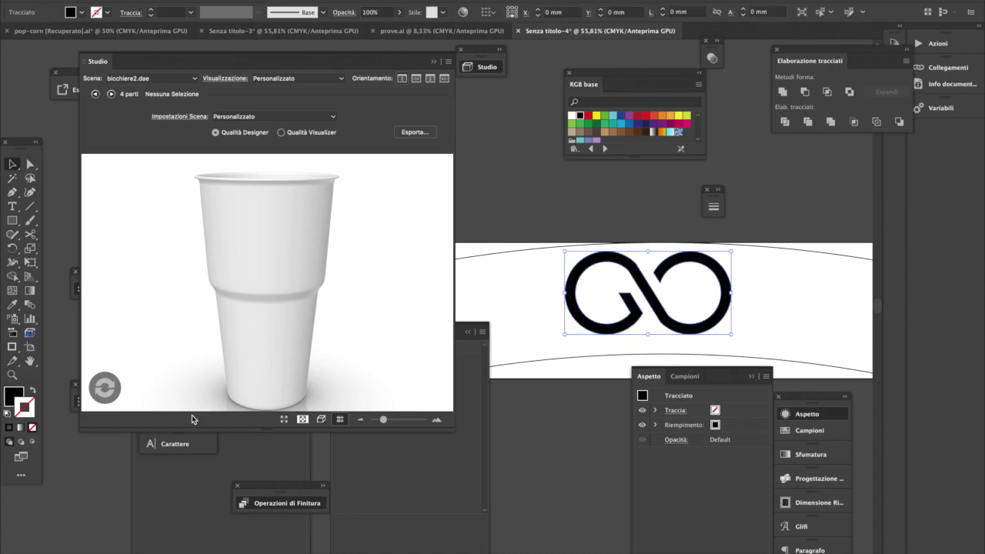
- Display the scene complessivo galliera.zae with the updated label artwork and orbit to a front view of the packaging
left_click(155, 79)
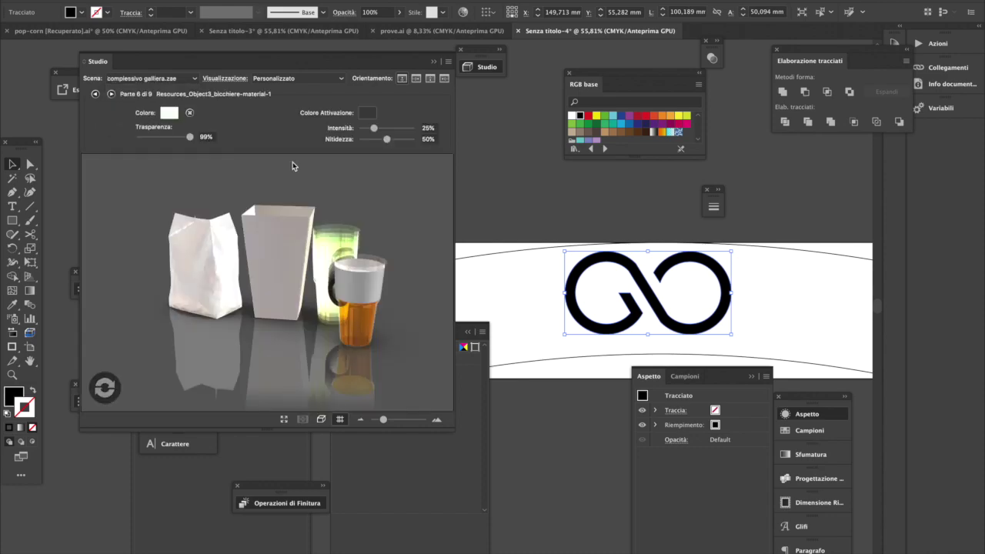
left_click(106, 390)
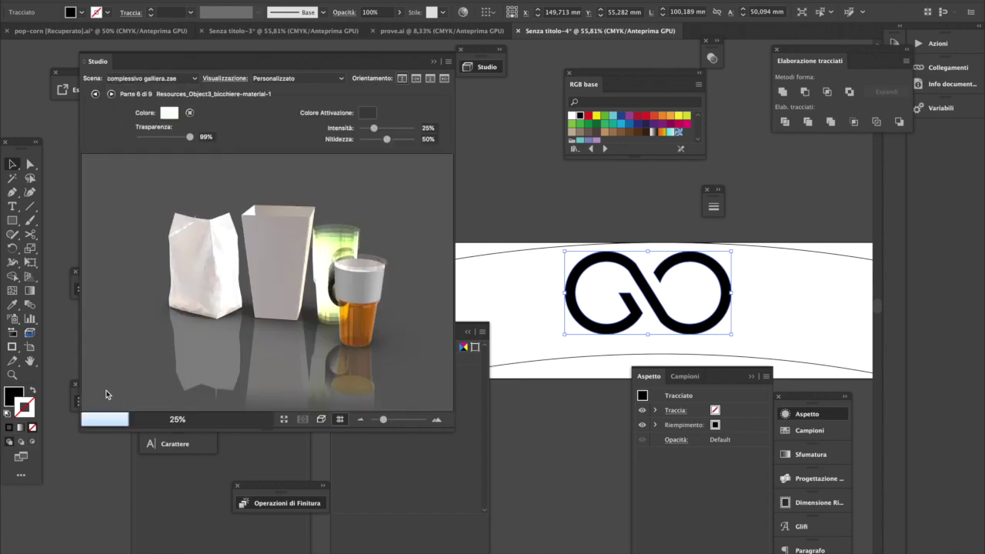
left_click_drag(411, 378, 380, 306)
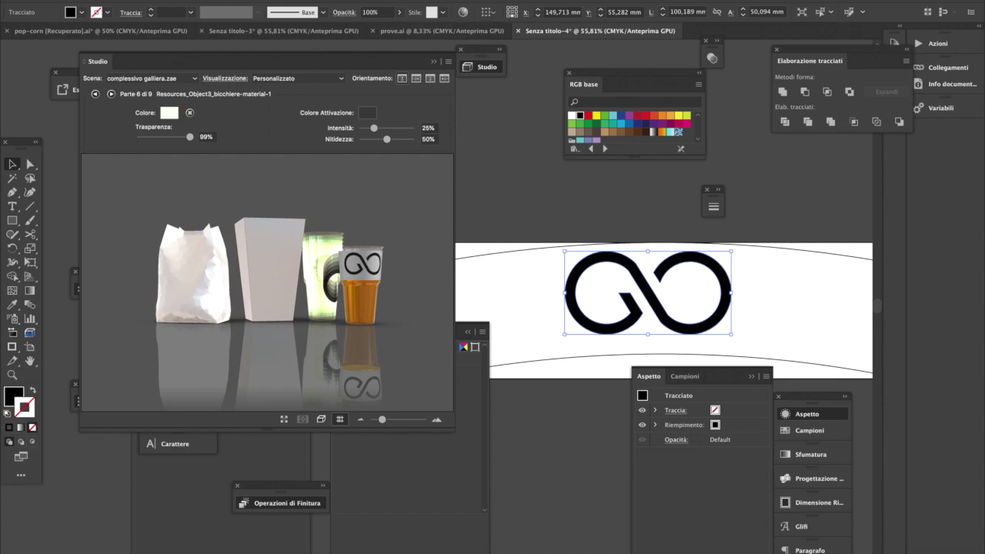
- Save the label document as etichetta birra.ai in the bar assembly folder with the default Illustrator options
left_click(88, 1)
left_click(124, 71)
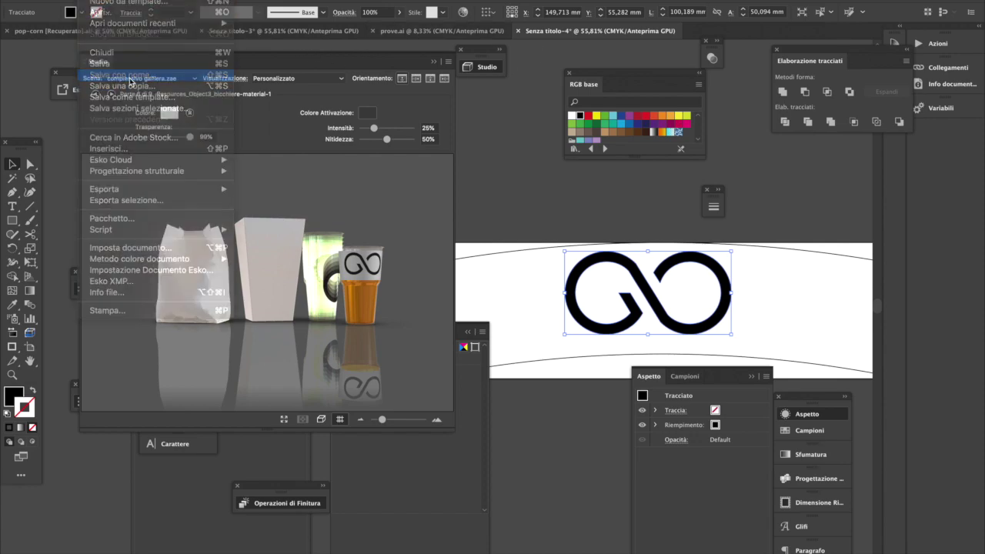
type("eti")
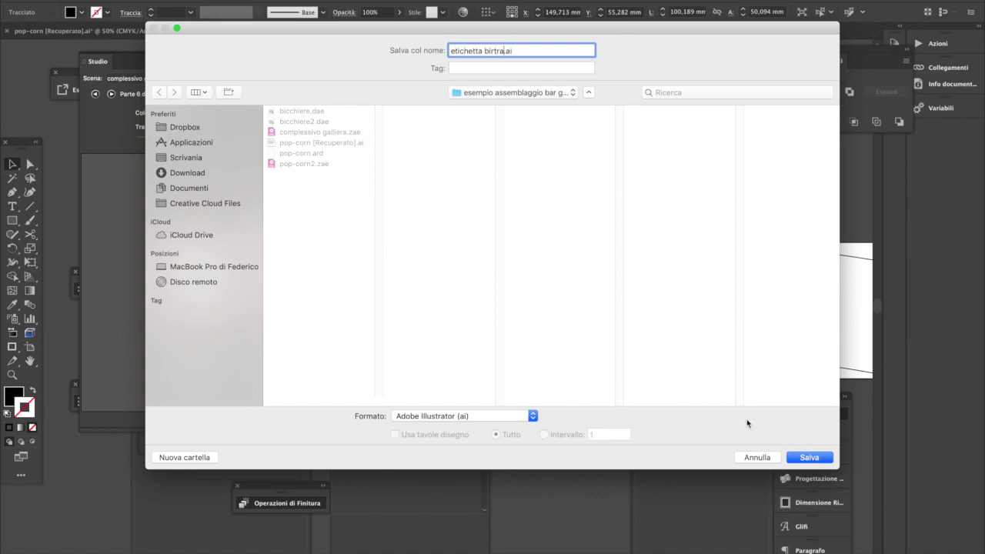
type("chetta birra")
key("Return")
left_click(469, 414)
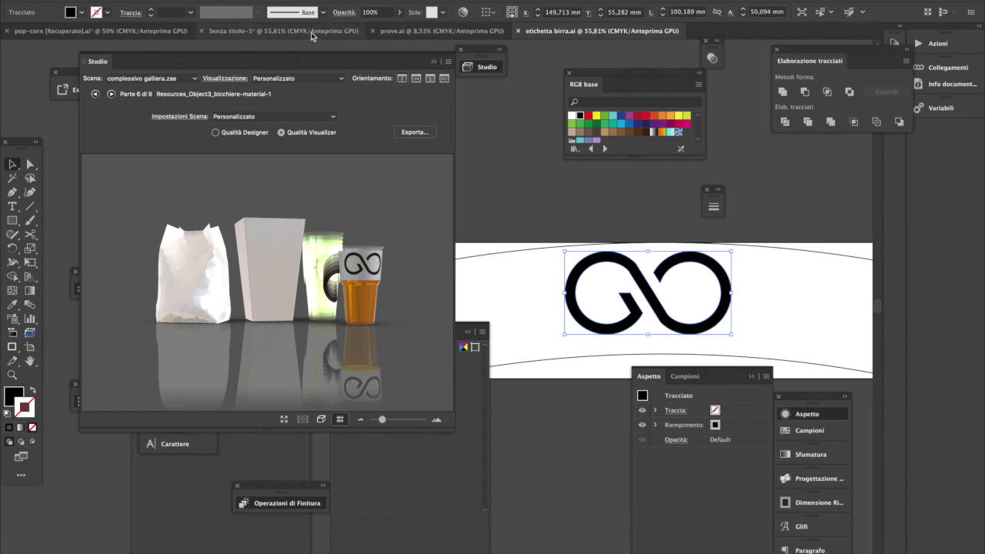
- Save the document Senza titolo-3 as manica birra.ai in the same folder with the default Illustrator options
left_click(277, 31)
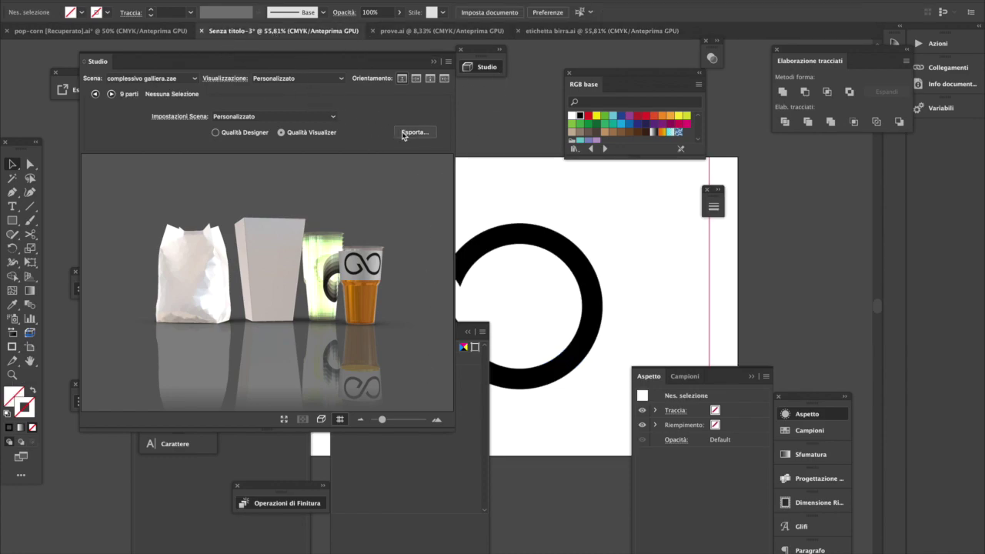
left_click(88, 1)
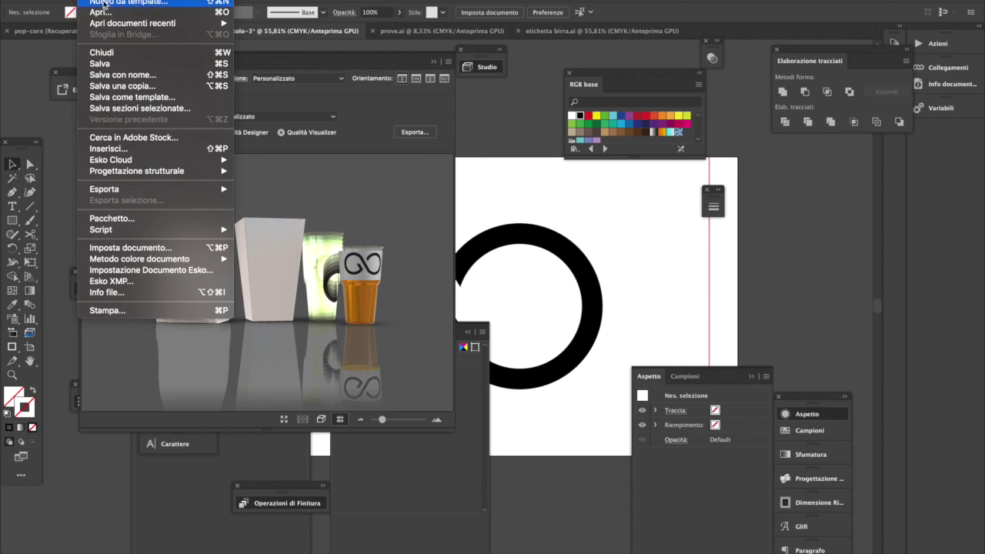
left_click(127, 74)
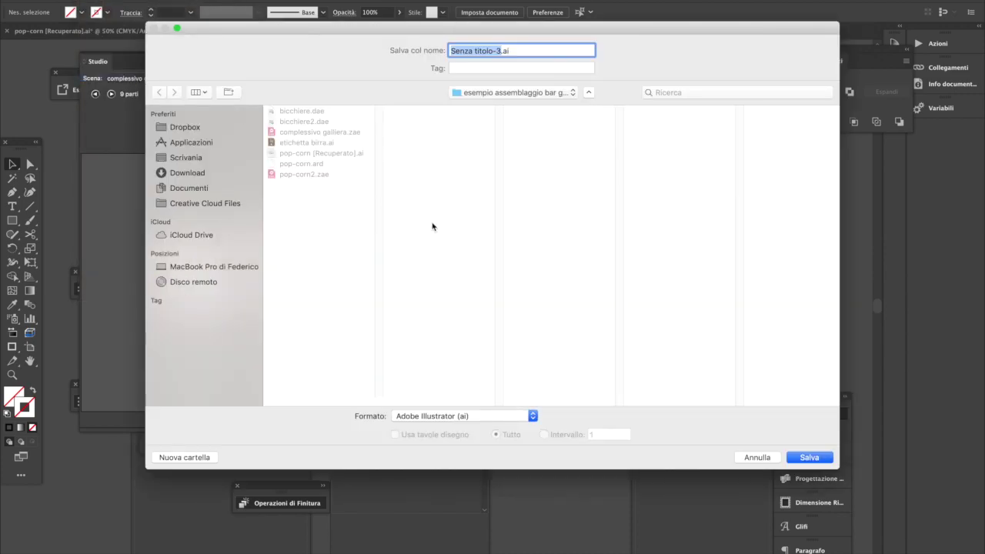
type("manica birra")
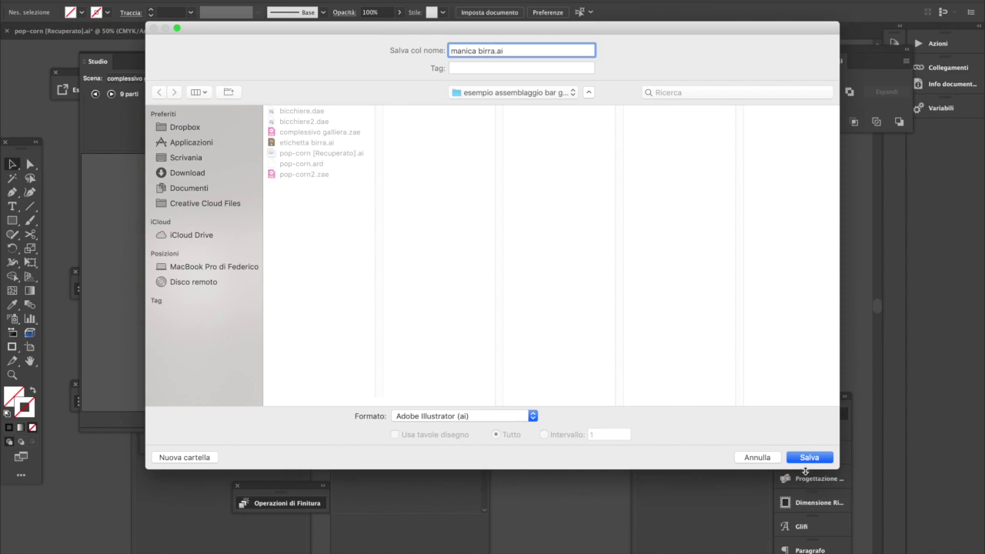
left_click(810, 458)
left_click(498, 411)
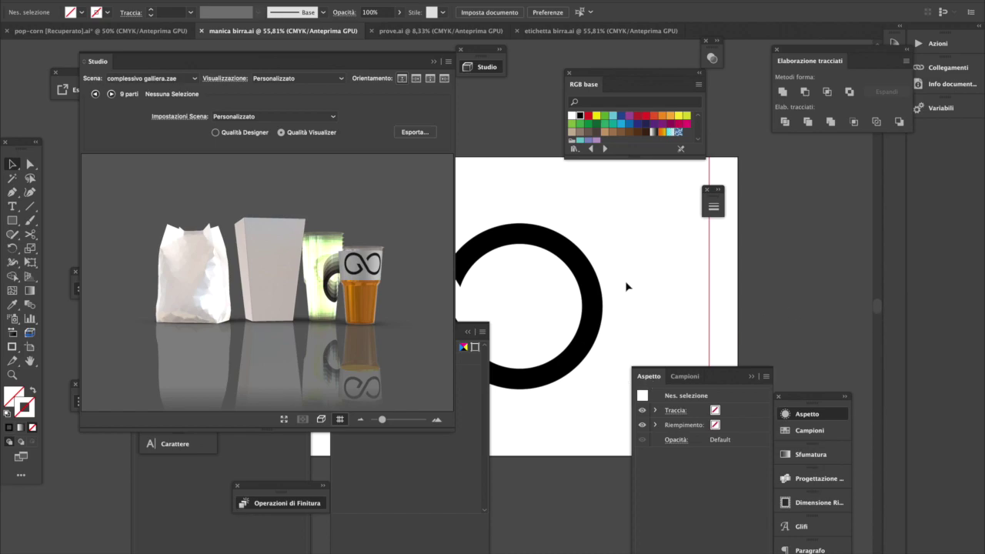
- In the pop-corn [Recuperato].ai document, draw an open bottle half-profile with the Pen tool beside the cup profile, with neck, sloped shoulder, straight body and flat base
left_click(97, 32)
left_click(661, 305)
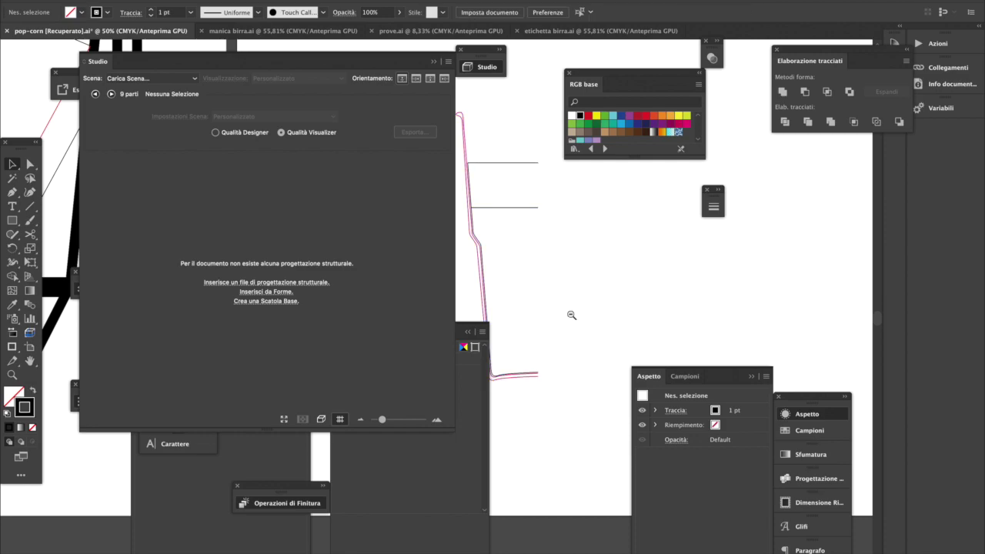
left_click(572, 314, "alt+super")
left_click_drag(545, 294, 697, 339)
left_click(589, 273, "alt+super")
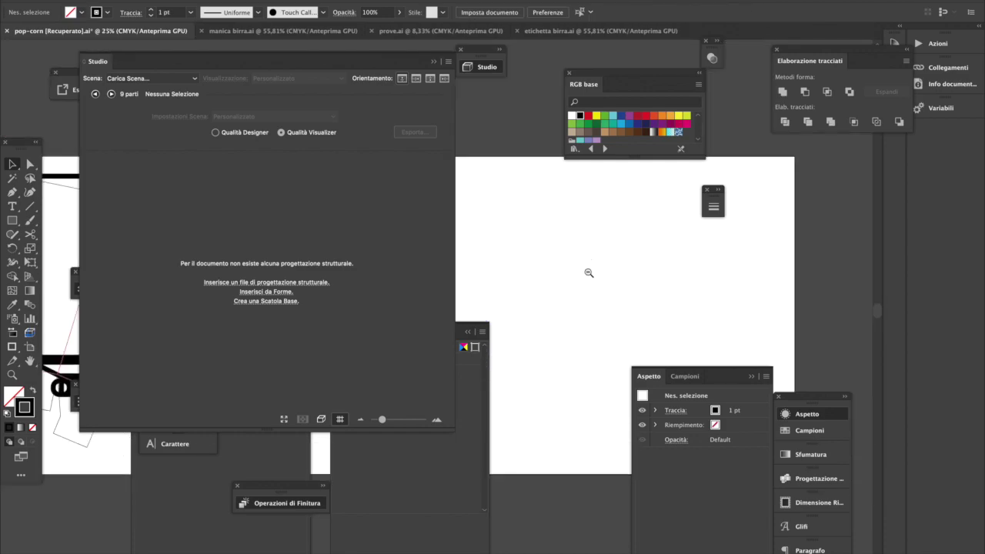
left_click_drag(547, 297, 696, 275)
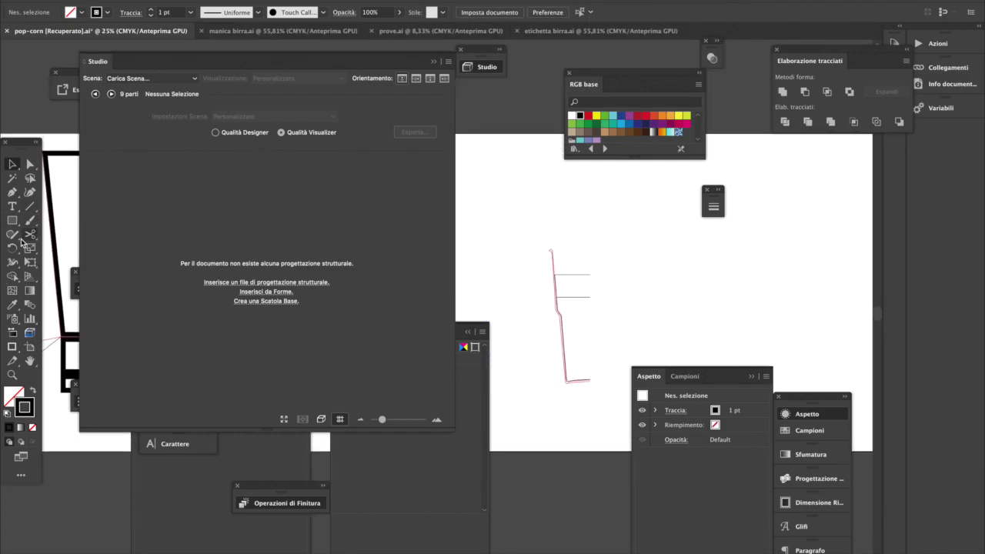
left_click(12, 192)
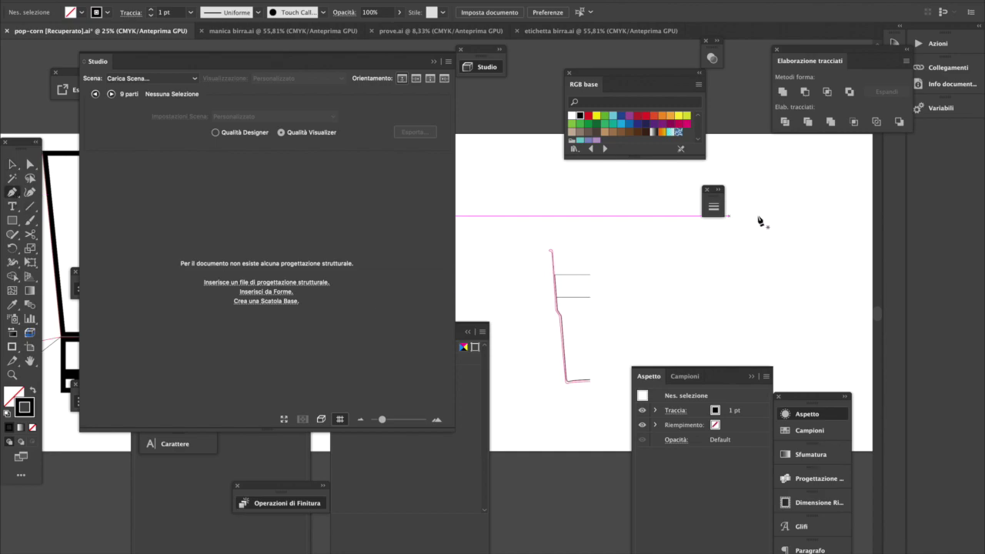
left_click_drag(708, 202, 790, 194)
left_click(703, 179)
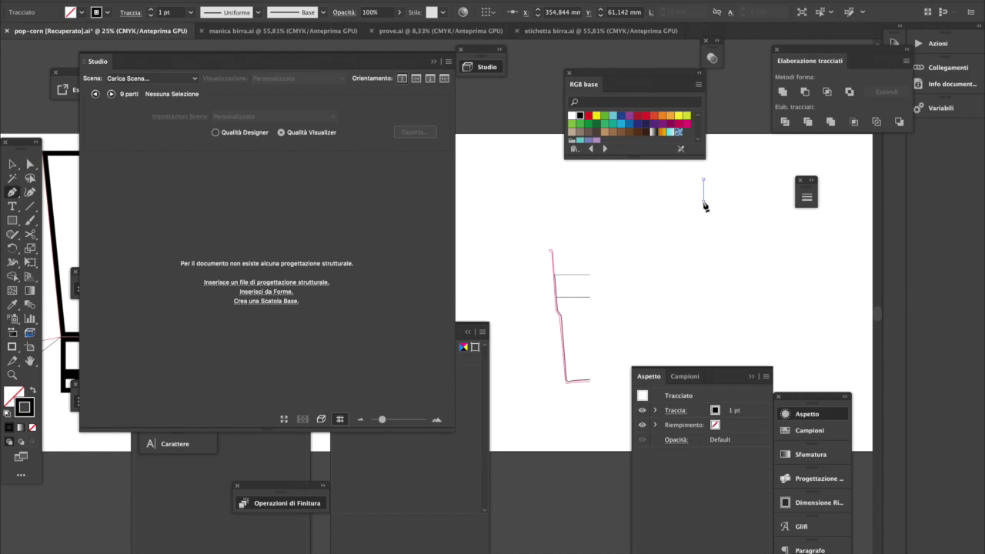
left_click(702, 202)
left_click(673, 241)
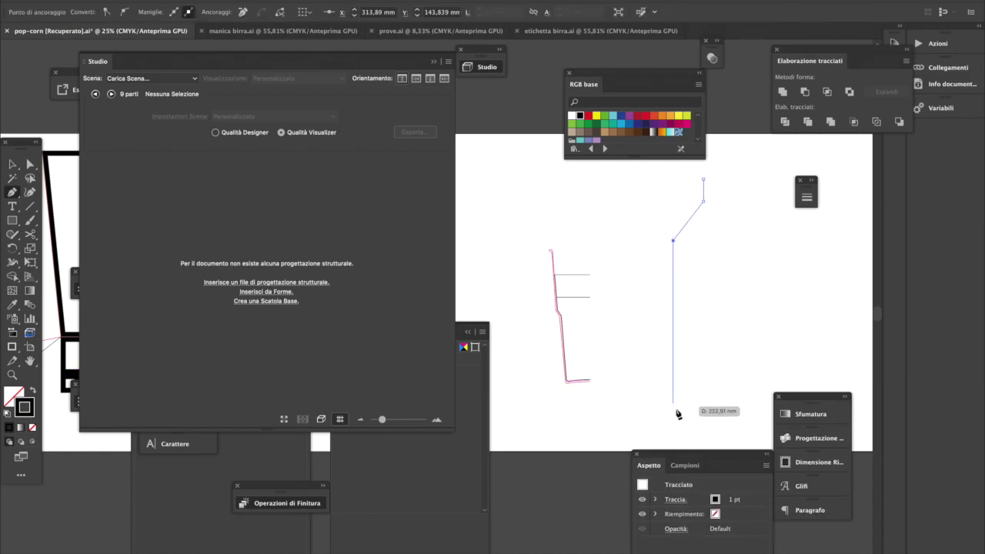
left_click(676, 420)
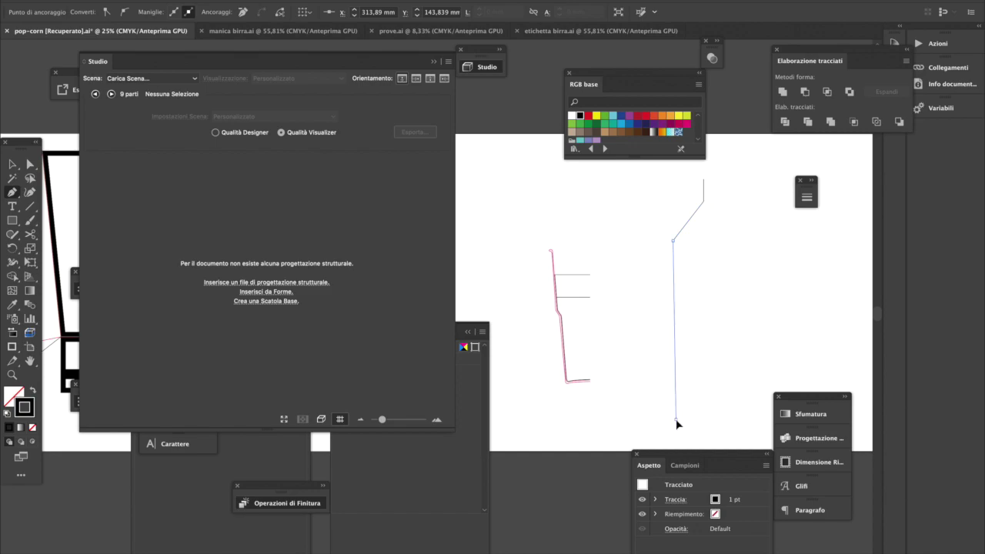
left_click(722, 419)
left_click(729, 419)
- Apply a 360° 3D Revolve effect to the bottle half-profile, with preview on and the axis at Bordo destro (right edge)
left_click(13, 164)
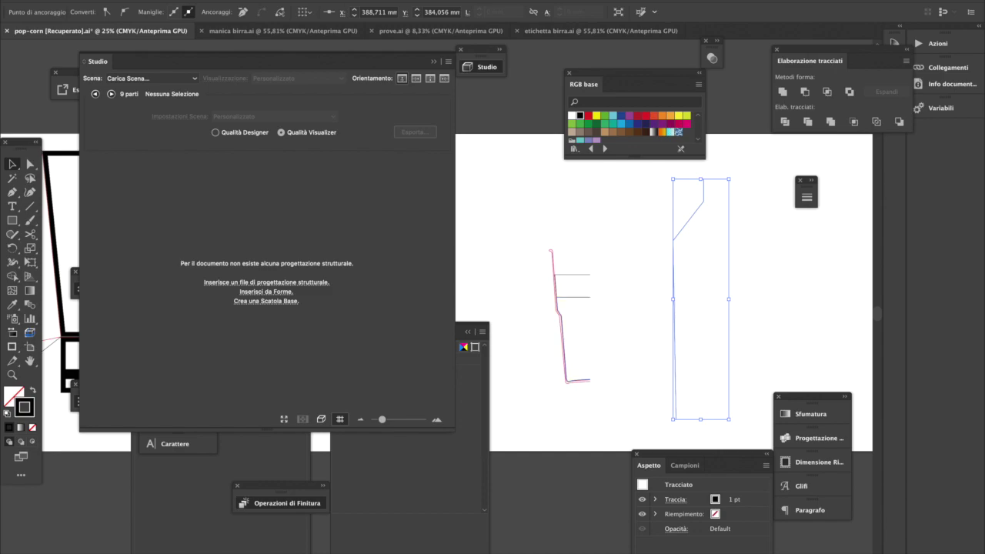
left_click(369, 2)
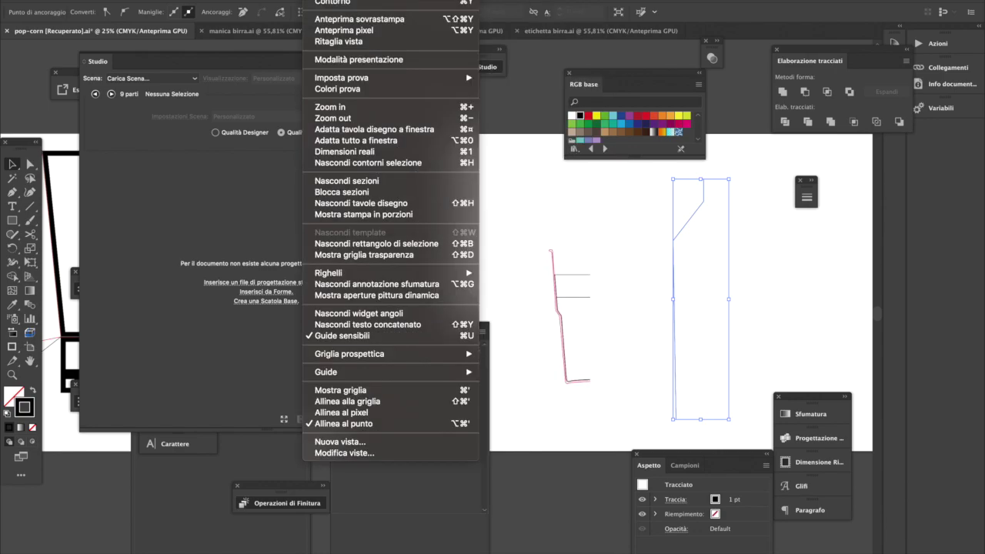
mouse_move(317, 49)
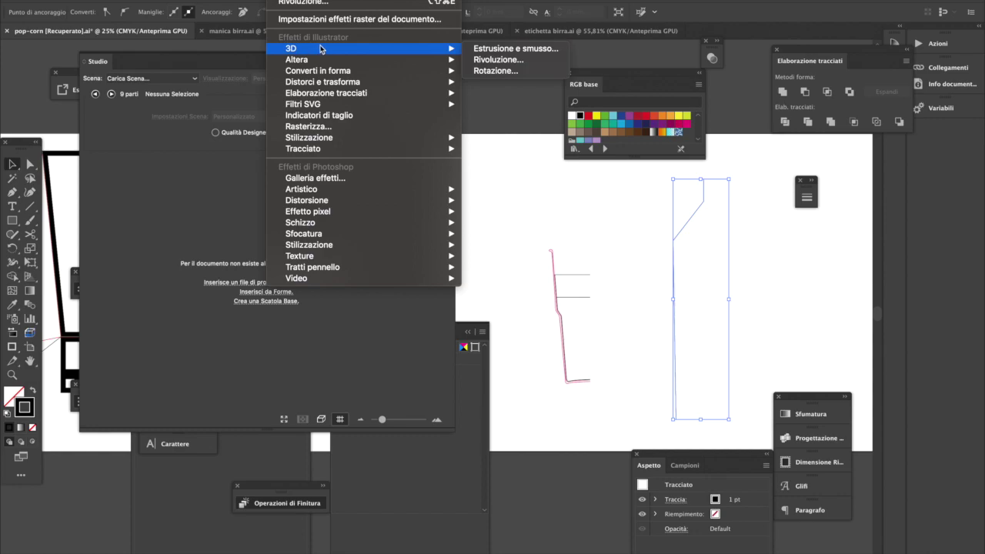
left_click(536, 61)
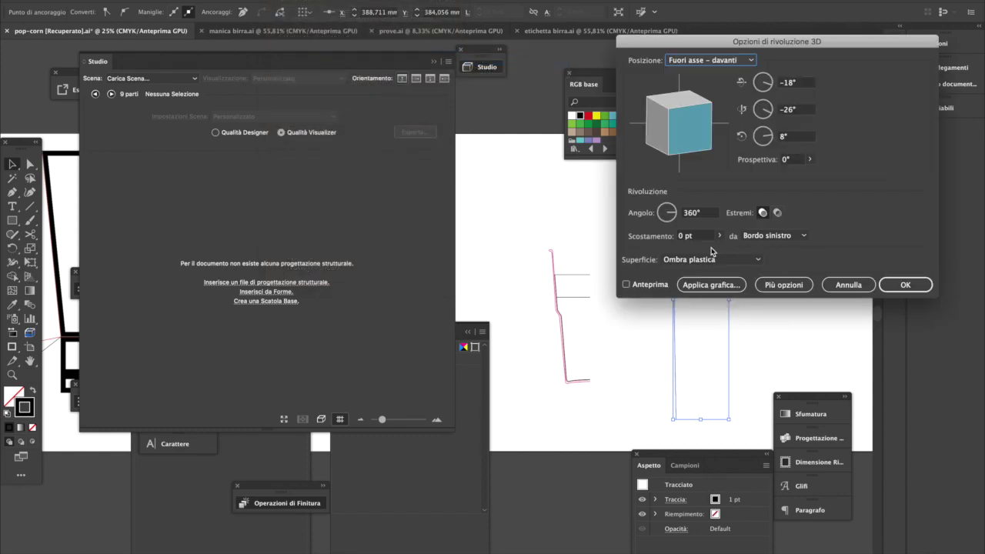
left_click(658, 287)
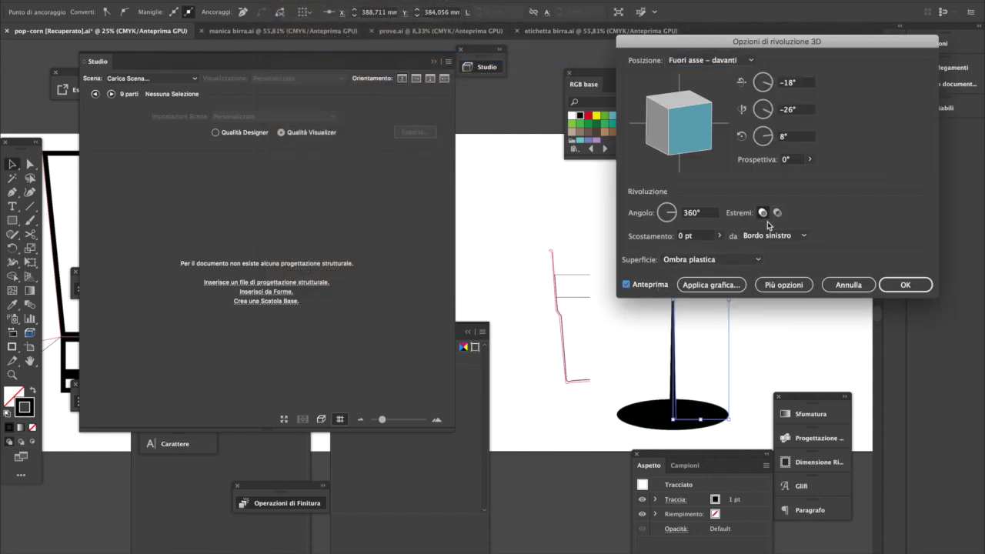
left_click(797, 237)
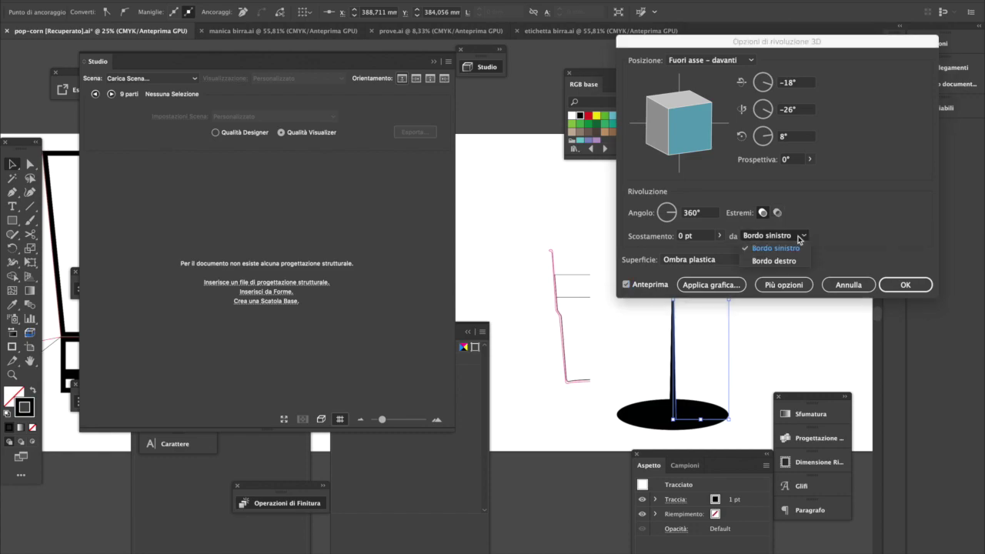
left_click(774, 261)
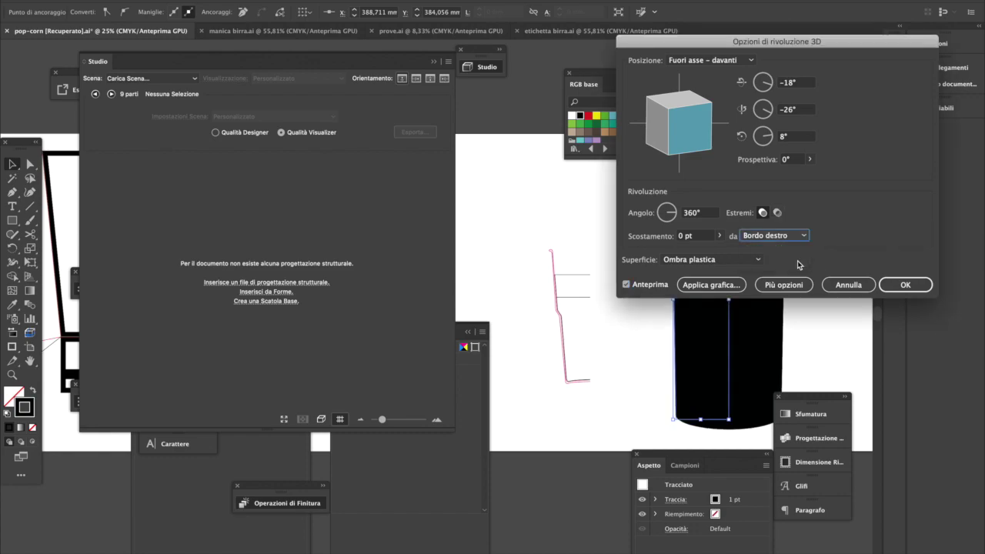
left_click(917, 289)
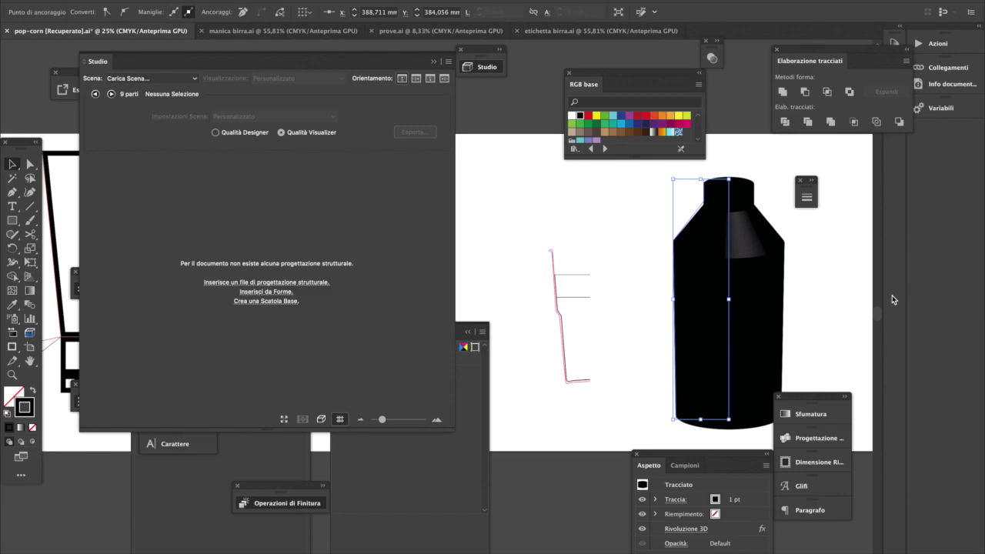
- Change the revolved bottle's stroke colour to yellow
left_click(595, 116)
scroll(698, 359, "down", 2)
scroll(699, 358, "right", 1)
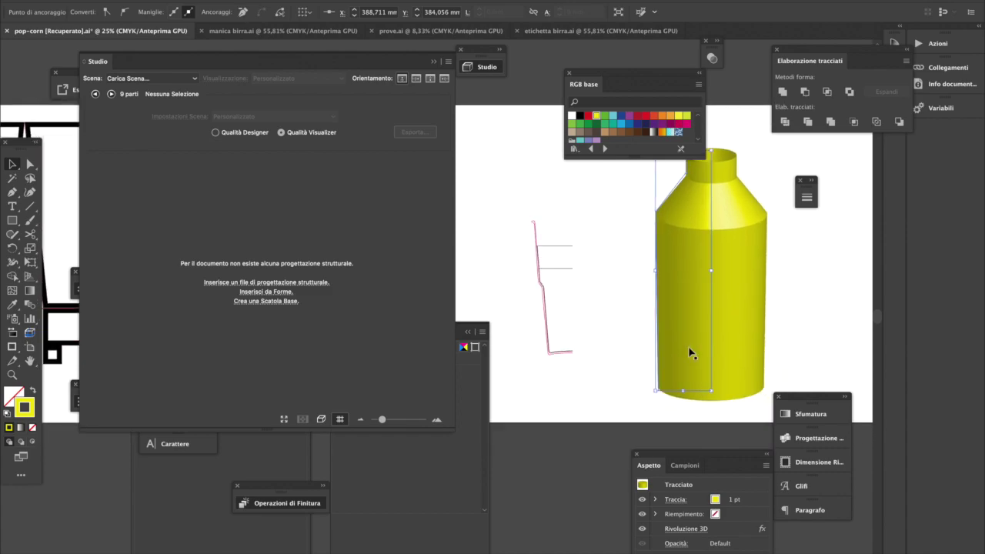
- Collapse the Studio view and bring up the layer list and the transform settings beside the bottle profile
scroll(662, 342, "up", 2)
scroll(662, 342, "right", 1)
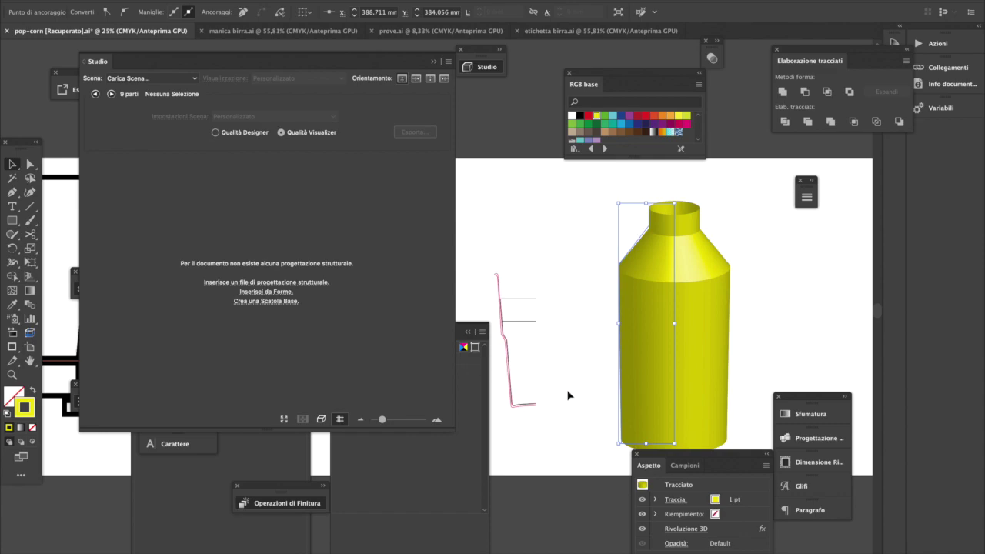
key("F7")
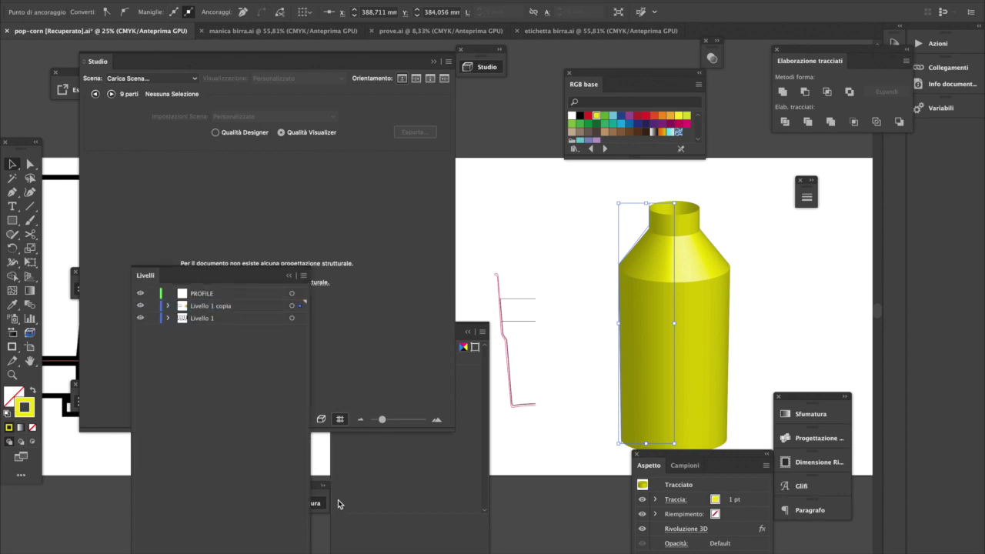
left_click(434, 60)
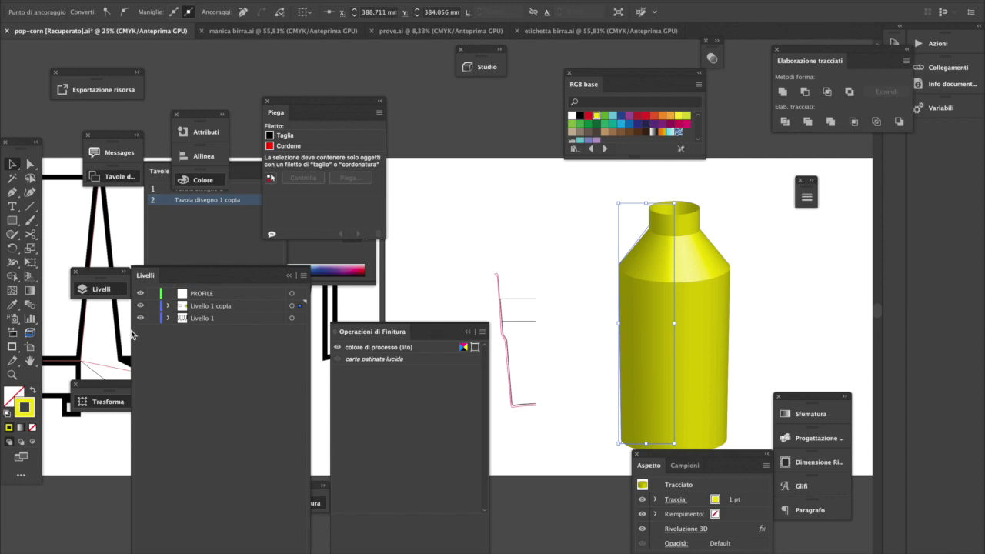
left_click(132, 404)
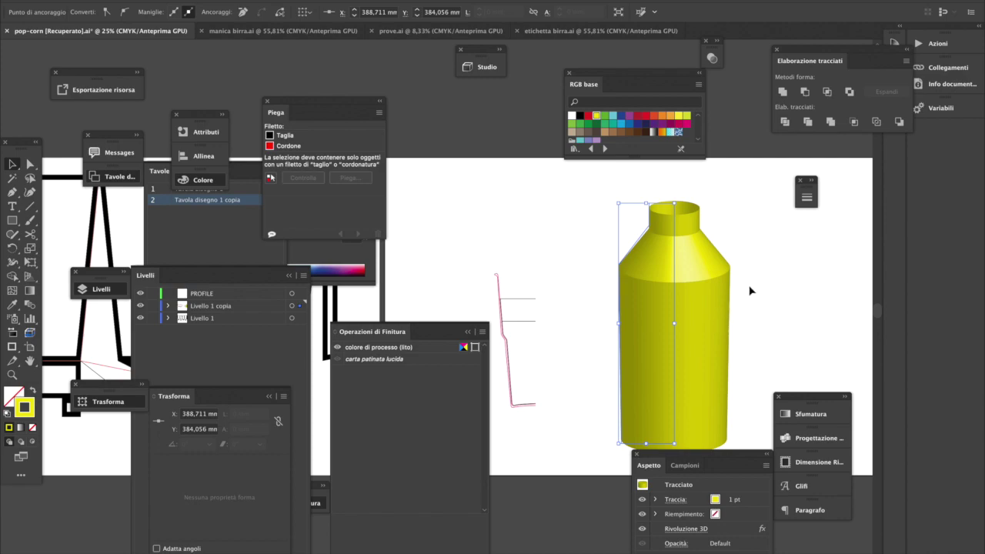
- Resize the revolved bottle's half-profile to 250 mm high and 50 mm wide
left_click(677, 258)
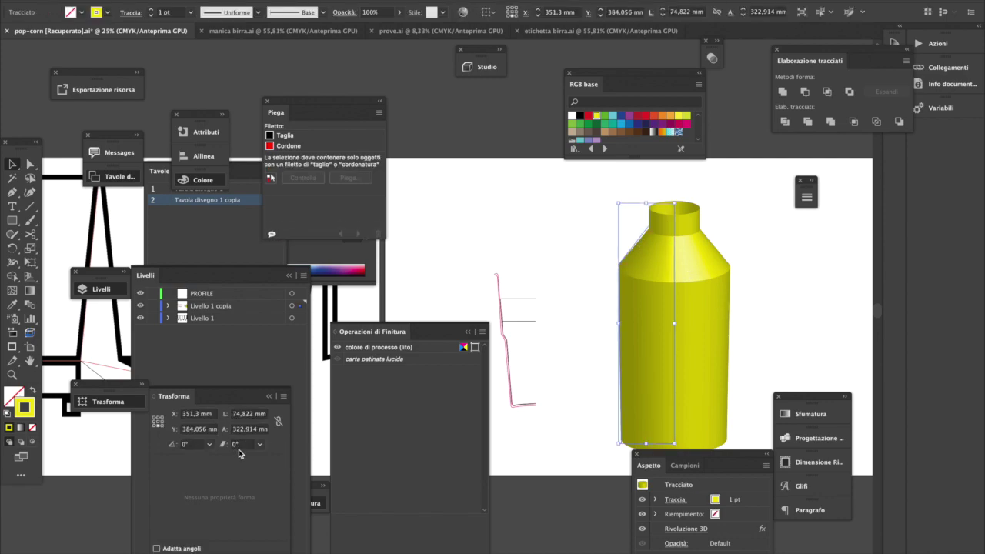
left_click(236, 431)
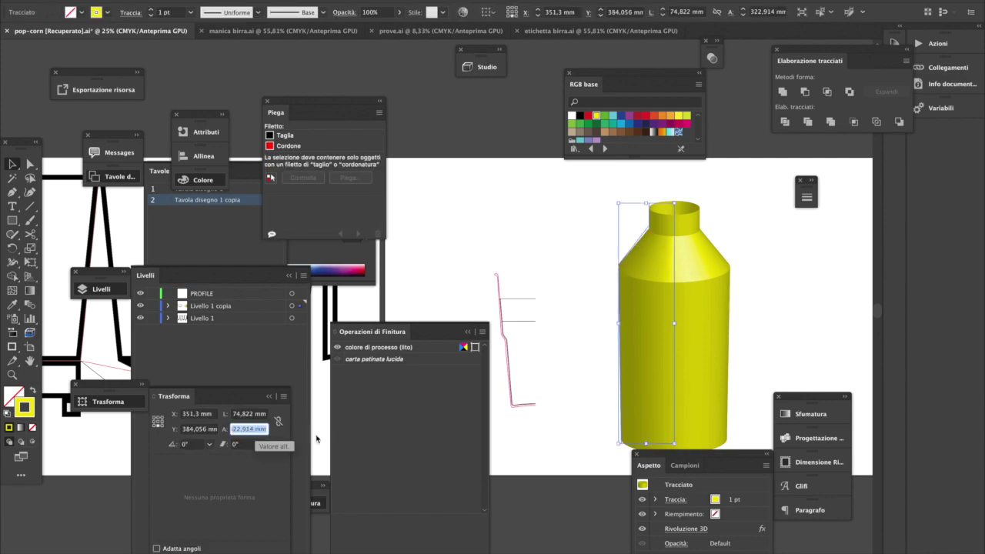
type("2")
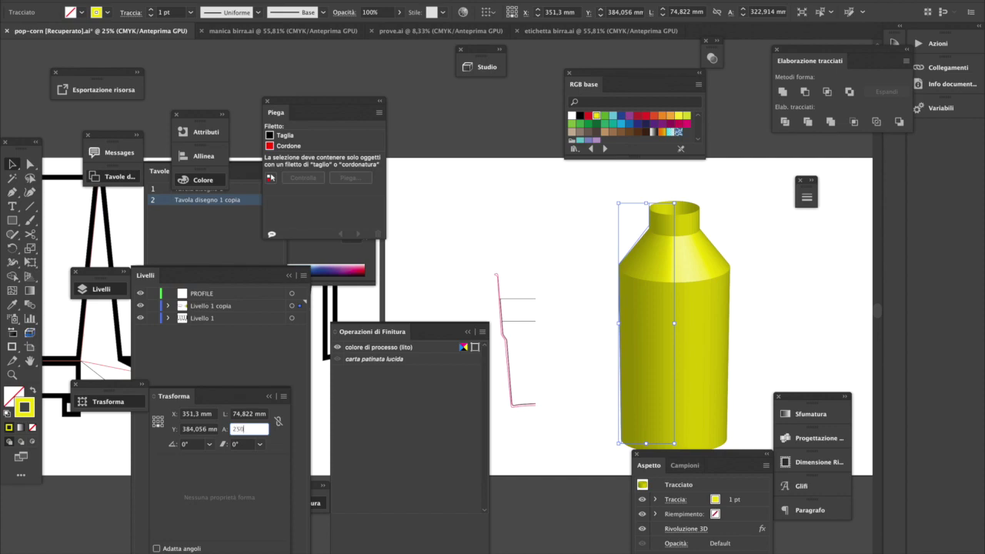
type("50")
key("Return")
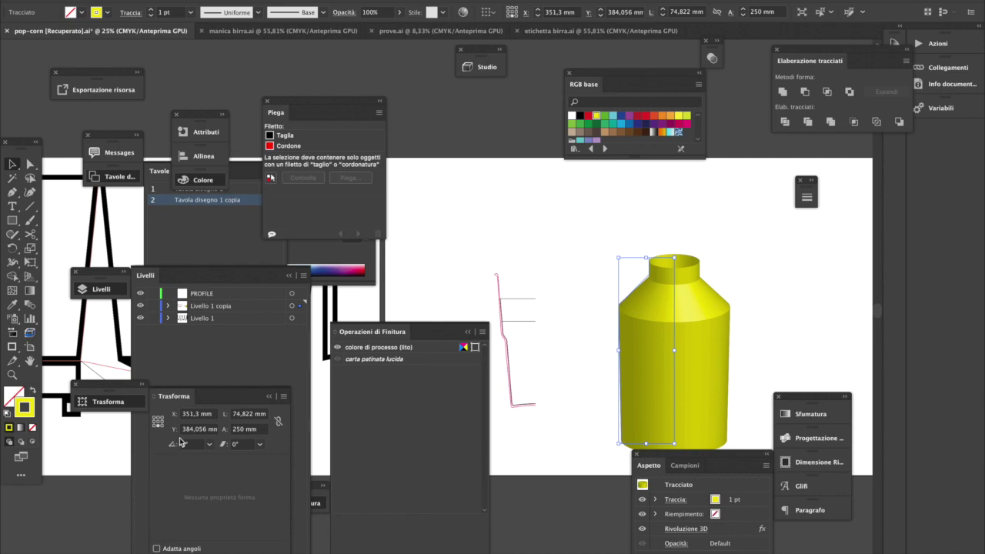
left_click(235, 415)
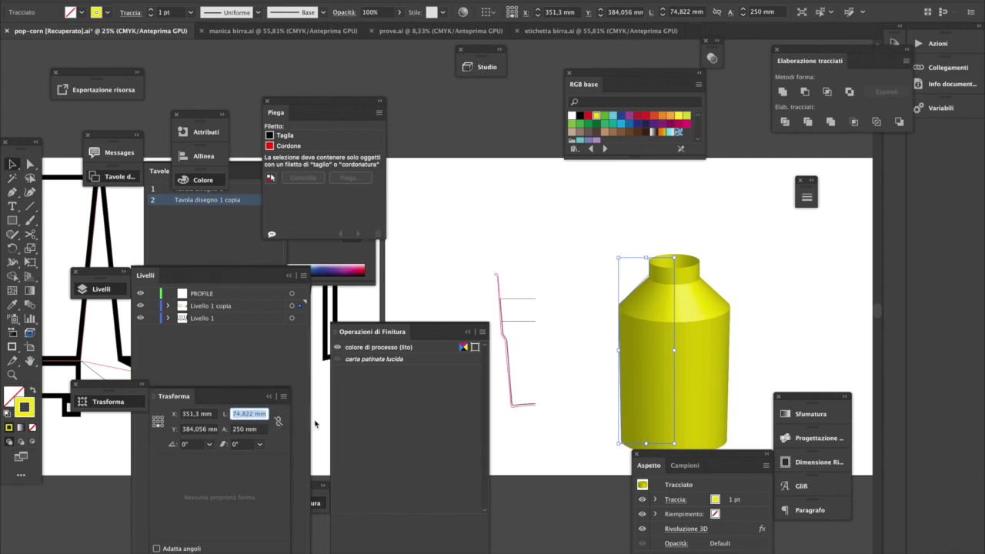
type("50")
key("Return")
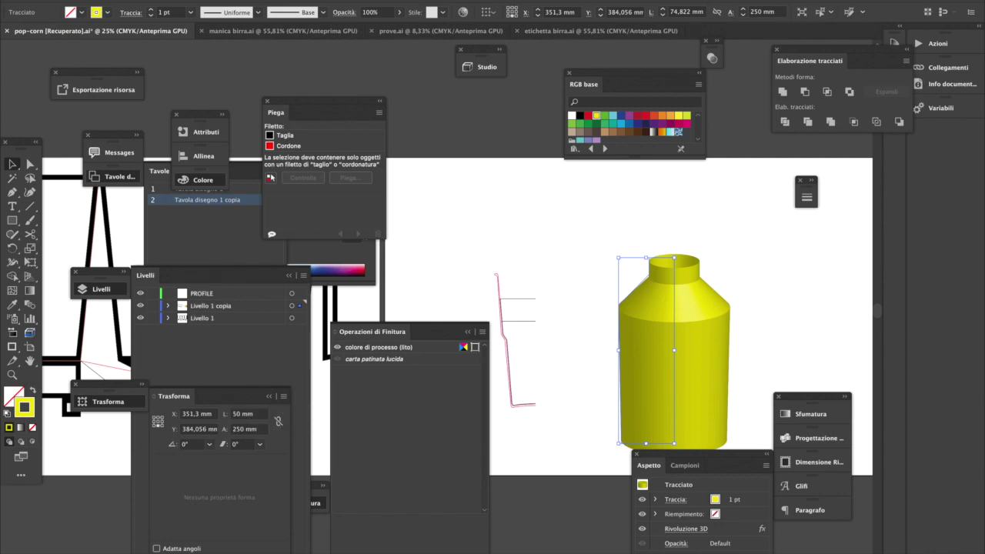
left_click(762, 351)
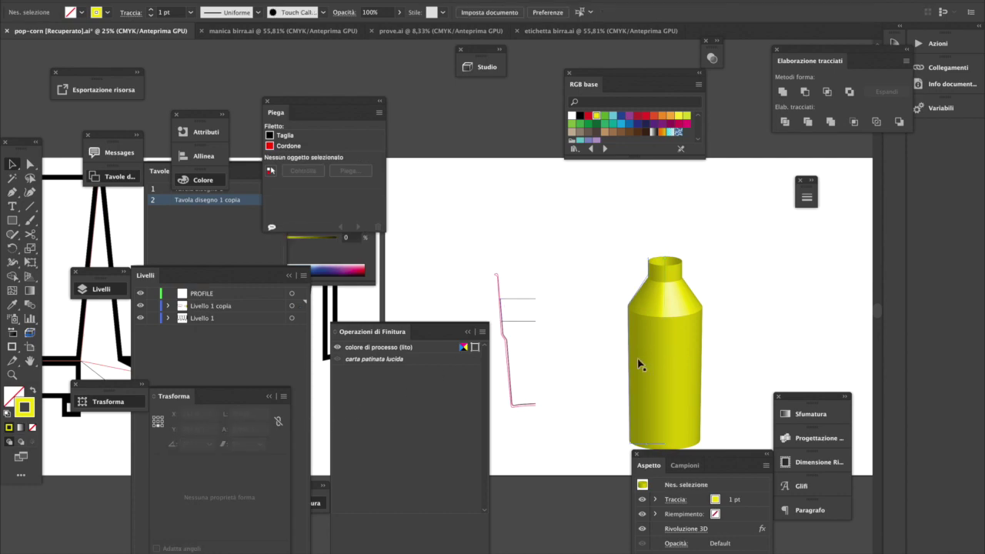
- Convert the shoulder and neck-base corners of the bottle profile into smooth curves with the Pen tool
left_click(633, 347, "super")
left_click_drag(580, 310, 718, 271)
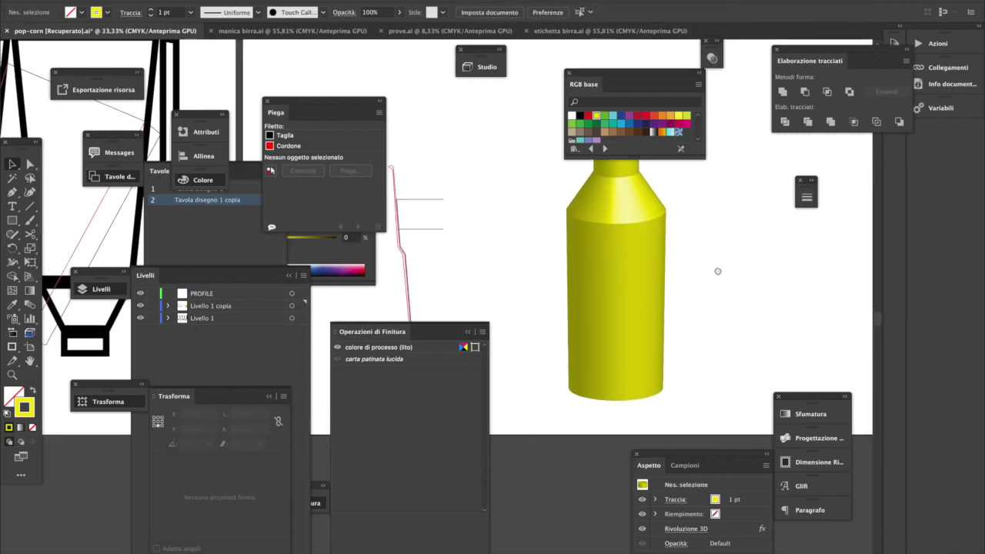
left_click(642, 357)
left_click_drag(609, 222, 613, 303)
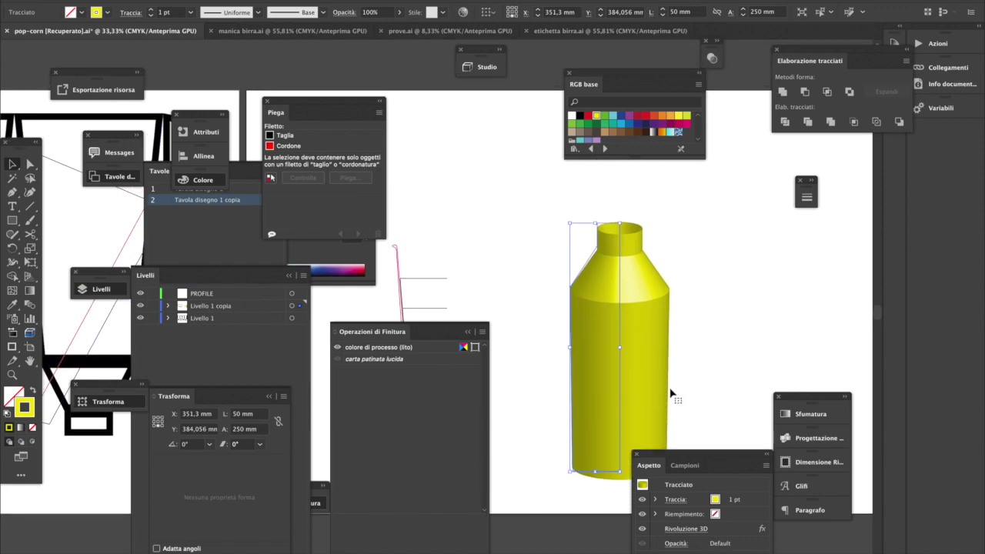
left_click(30, 165)
left_click(12, 193)
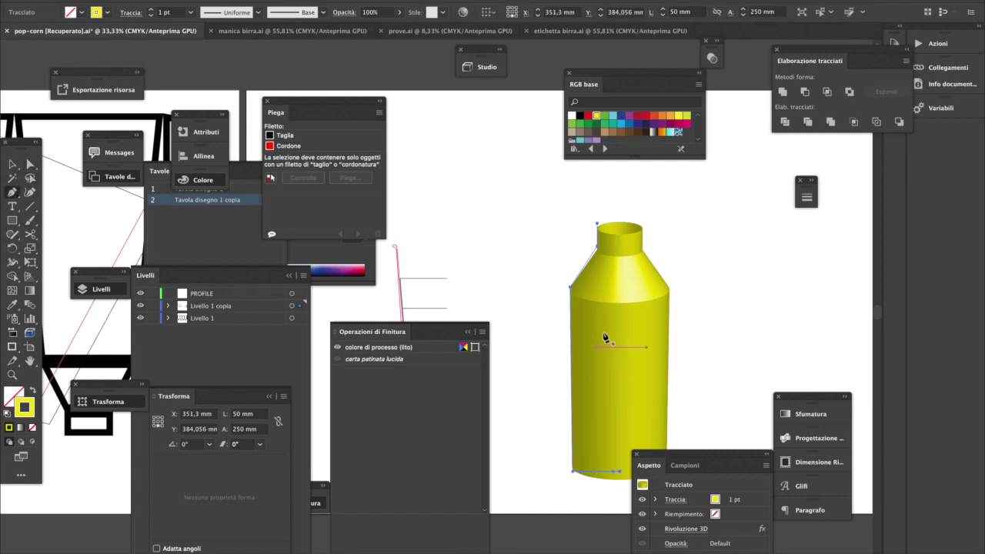
left_click_drag(571, 302, 571, 302)
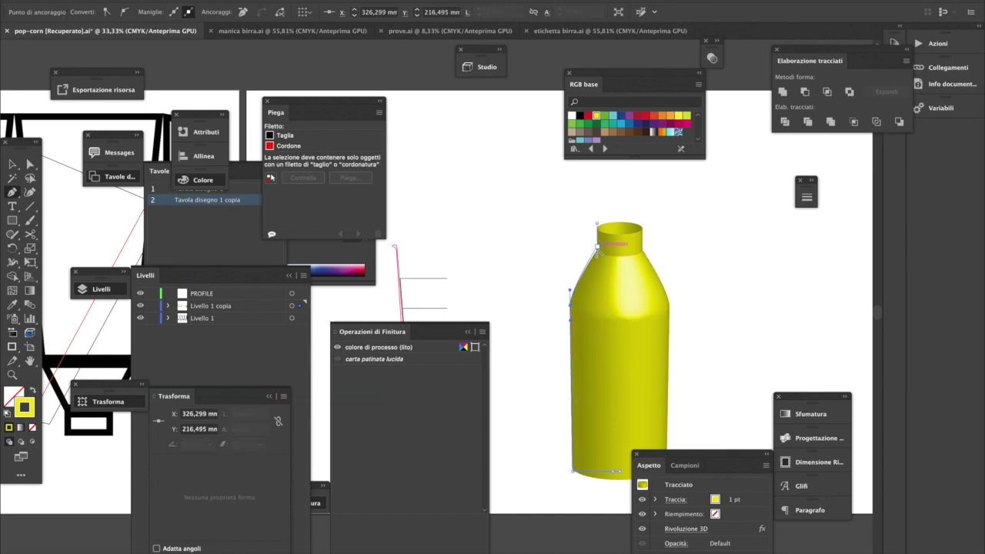
left_click_drag(597, 259, 597, 261)
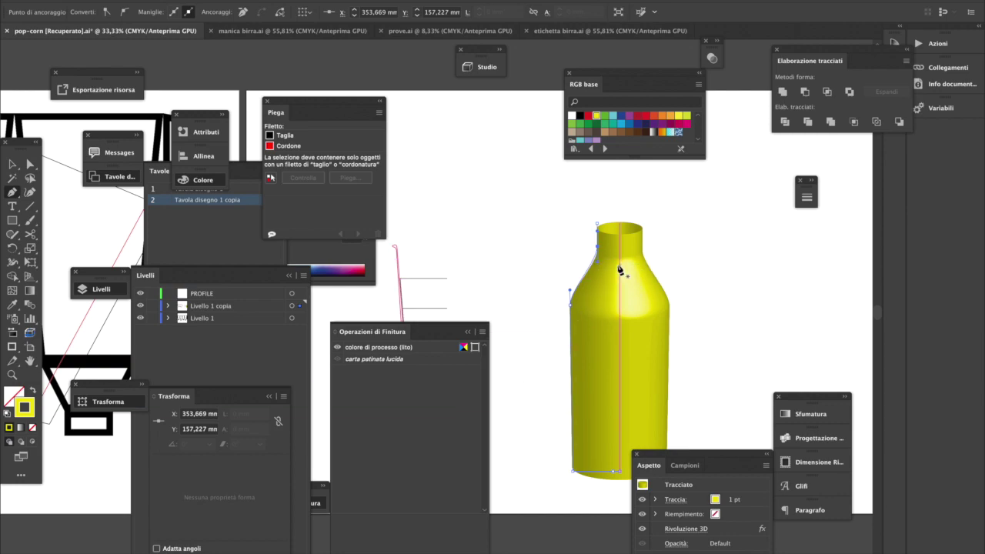
left_click(594, 256)
left_click_drag(511, 294, 618, 307)
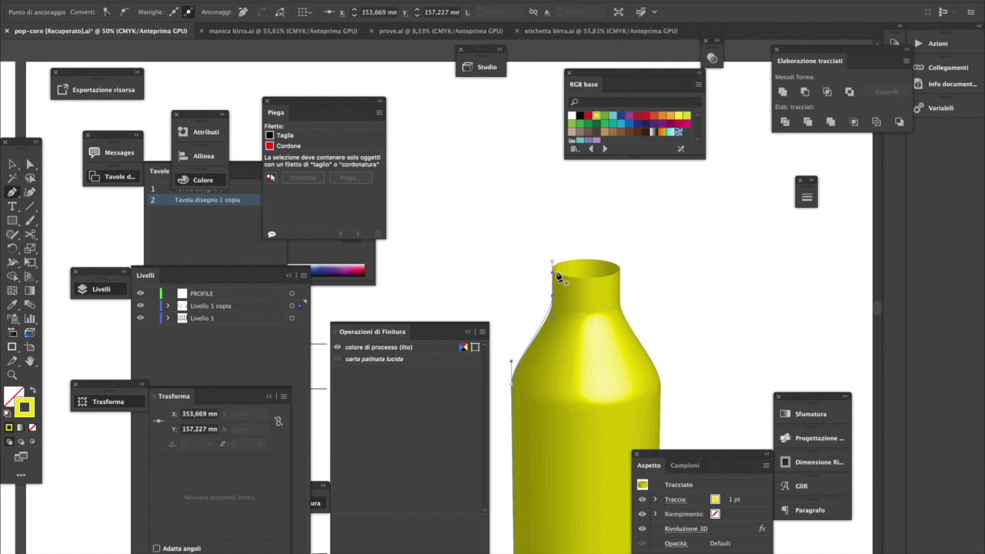
- Raise the inner points of the profile's base line about 4 mm above the outer corner to give the bottle a recessed bottom
scroll(574, 400, "down", 5)
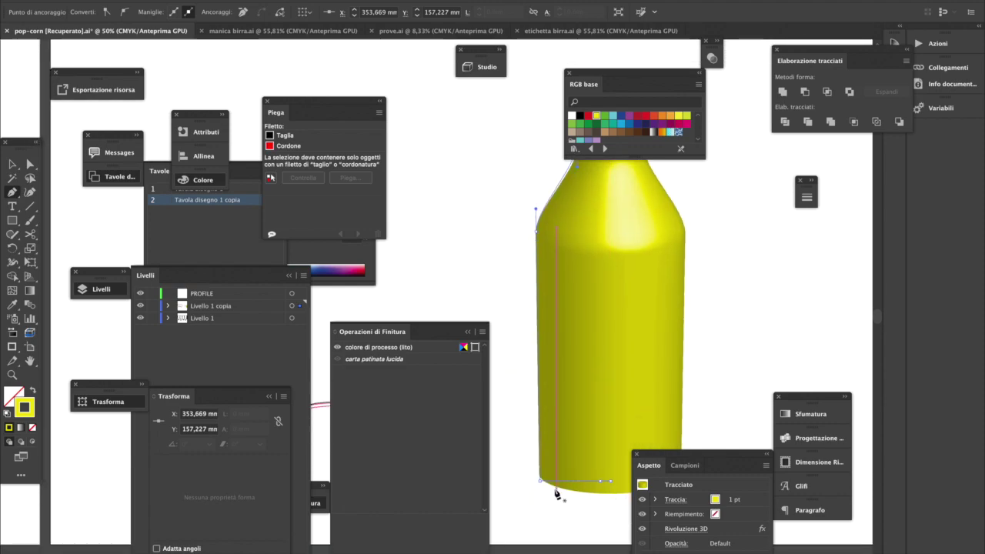
left_click(541, 483)
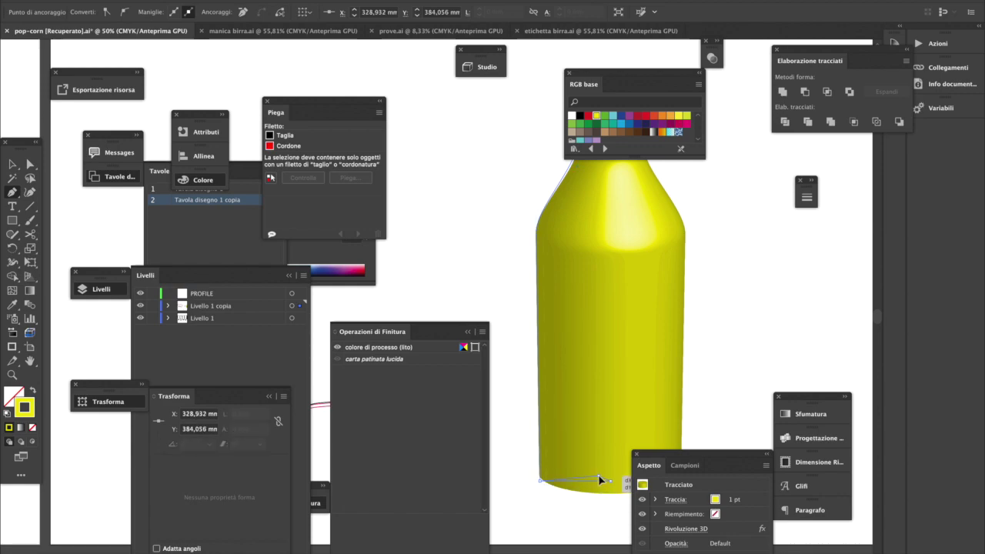
left_click_drag(597, 469, 604, 475)
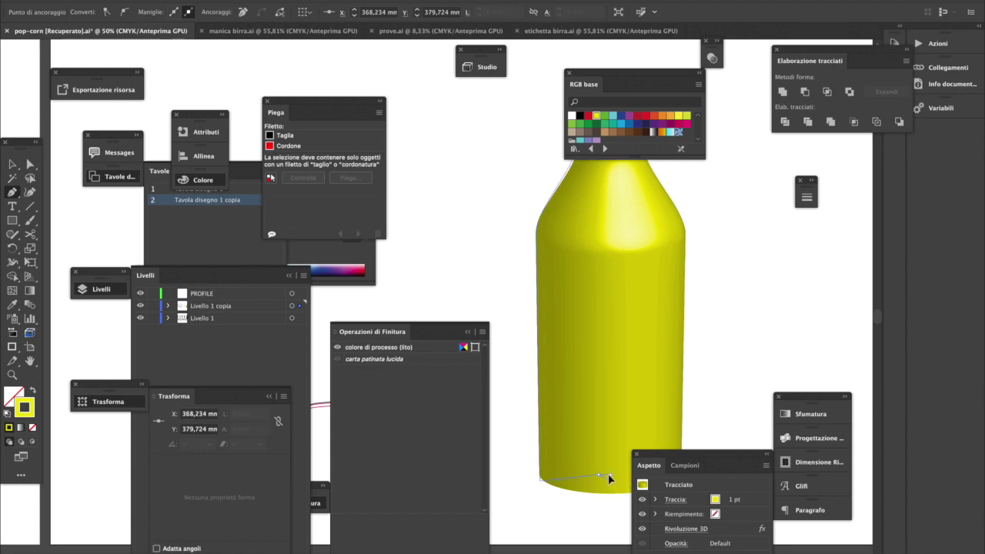
left_click_drag(608, 474, 609, 484)
left_click(603, 481)
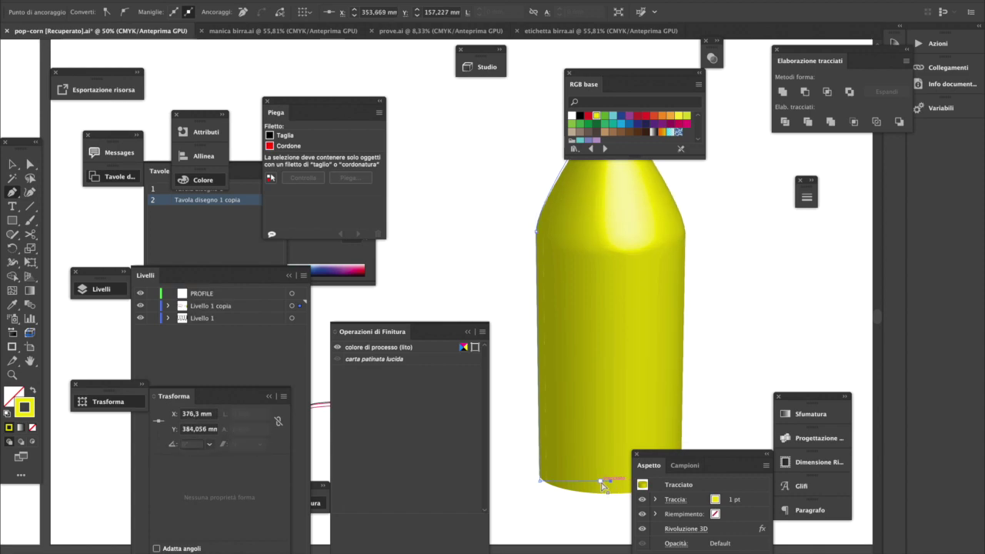
left_click(600, 475)
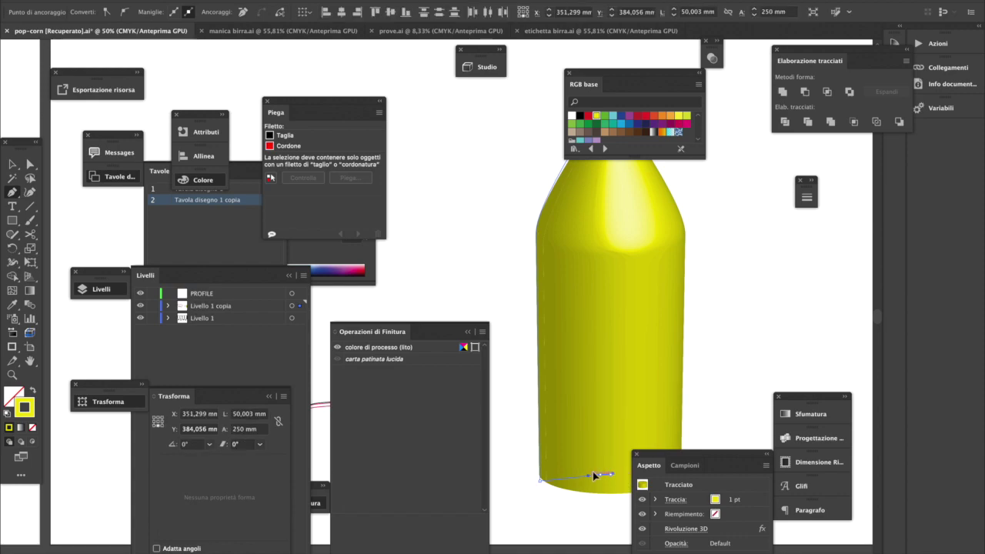
left_click_drag(593, 472, 623, 474)
left_click(603, 476)
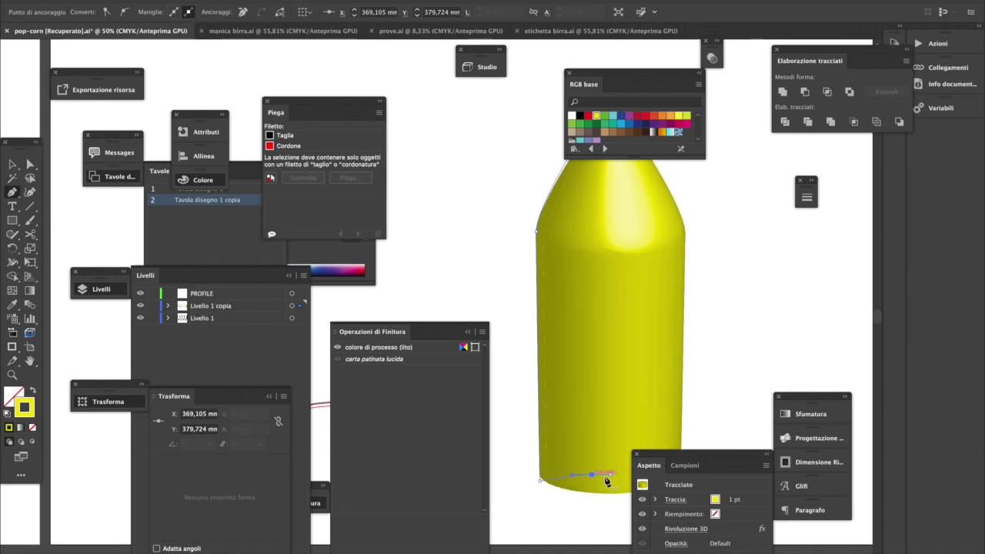
left_click(546, 483)
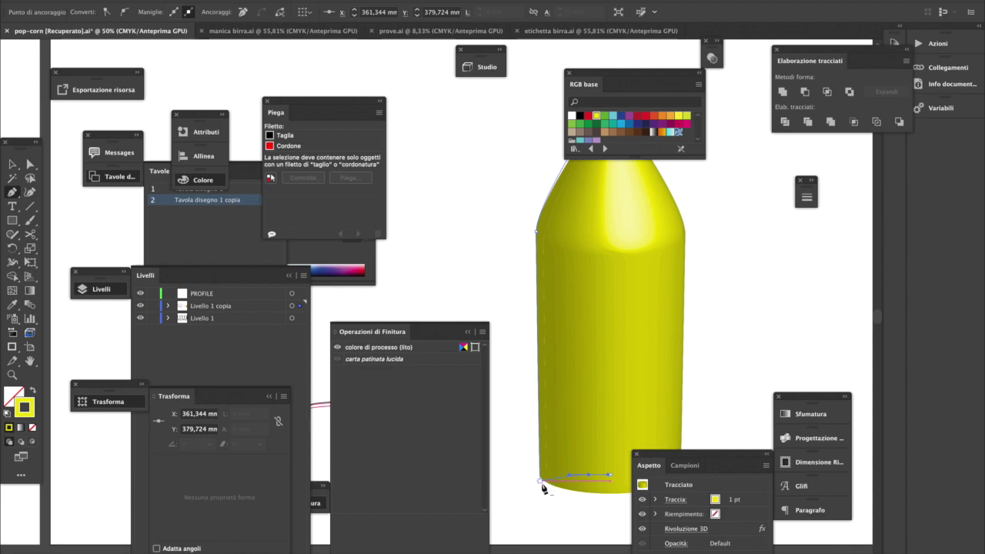
- Round the profile's bottom outer corner, and round the neck-base corner together with it
left_click(540, 480)
left_click_drag(547, 472, 551, 471)
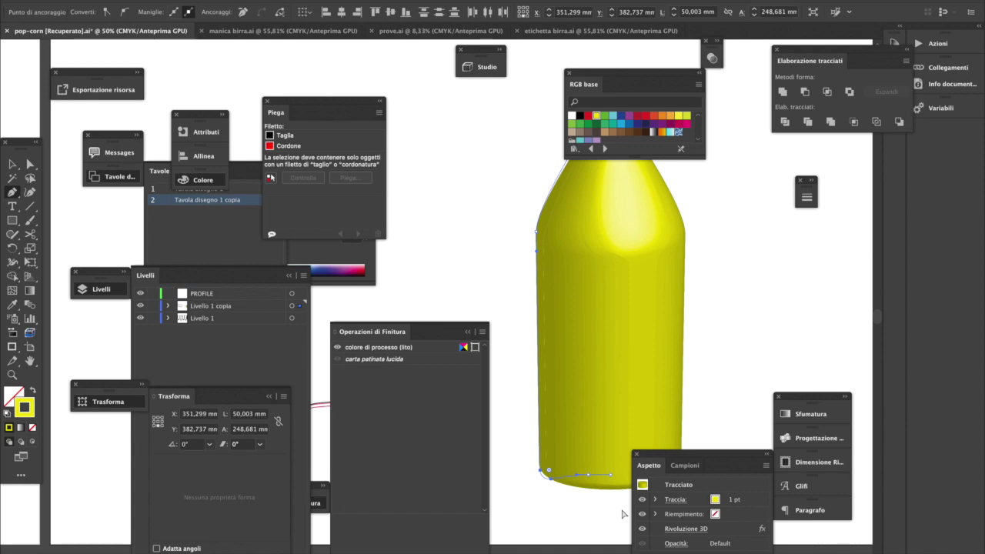
left_click(565, 454)
left_click_drag(572, 346, 561, 411)
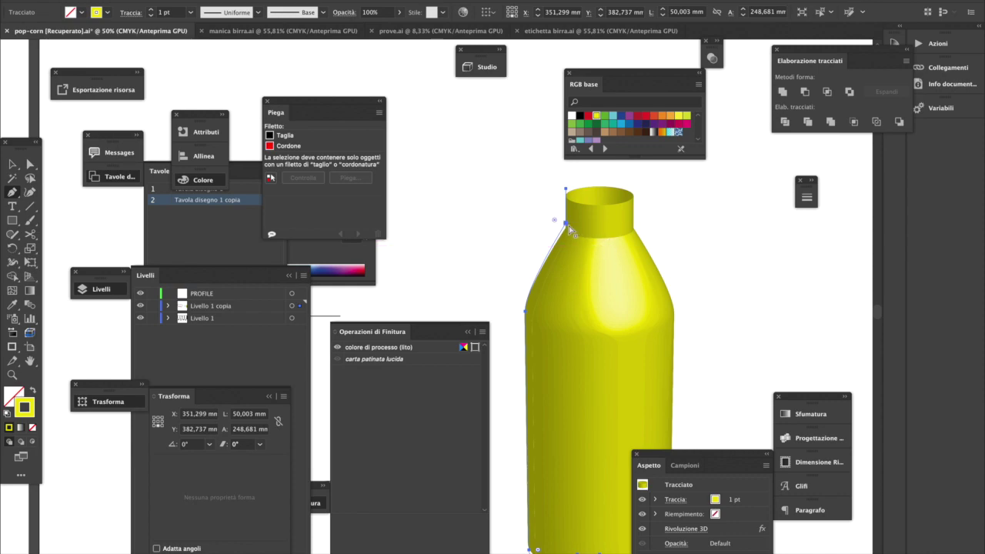
left_click_drag(555, 220, 548, 246)
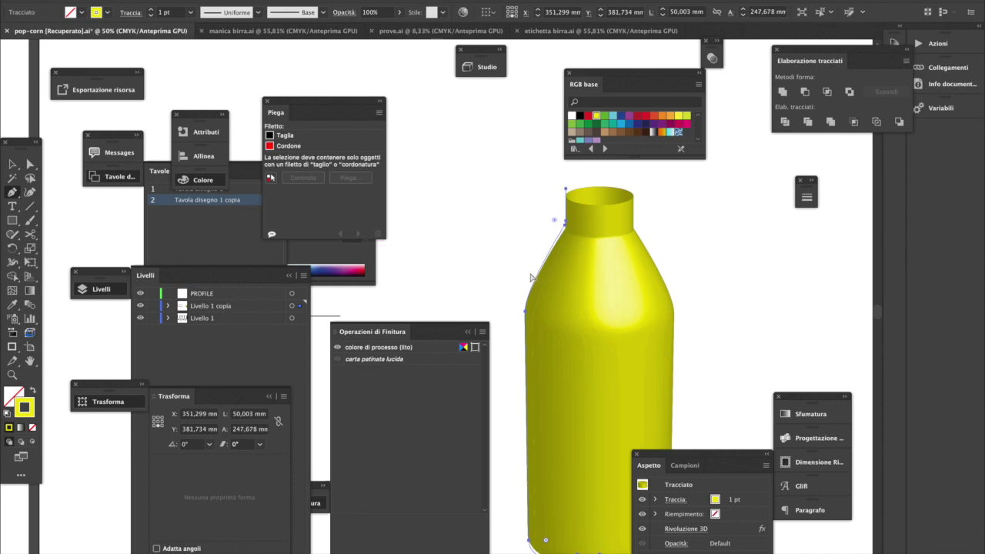
left_click(509, 326, "super")
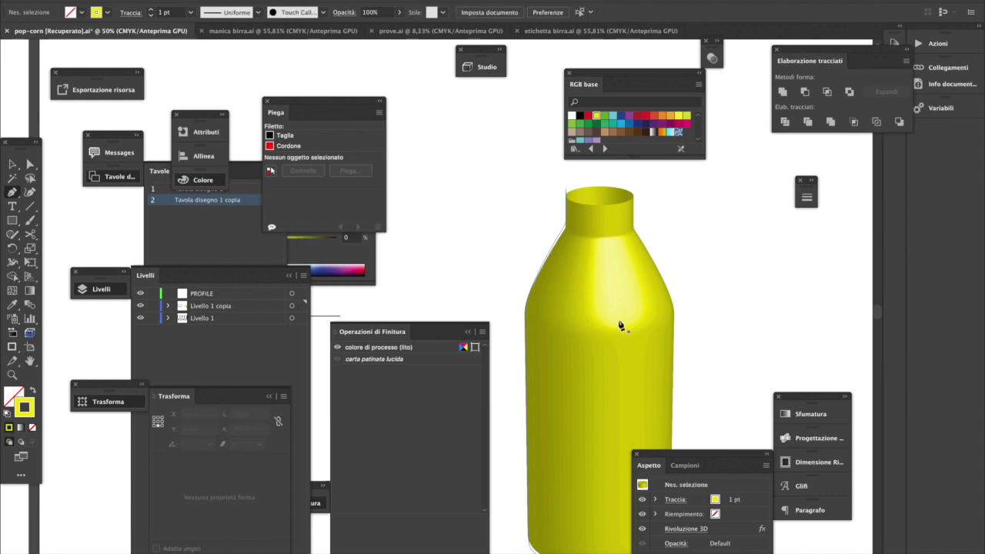
left_click(567, 190, "ctrl")
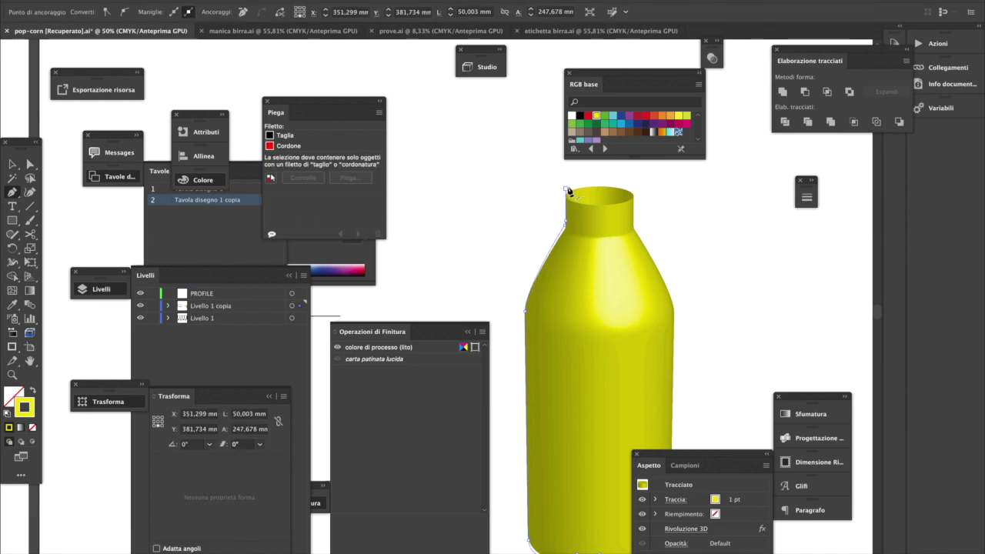
left_click(567, 190)
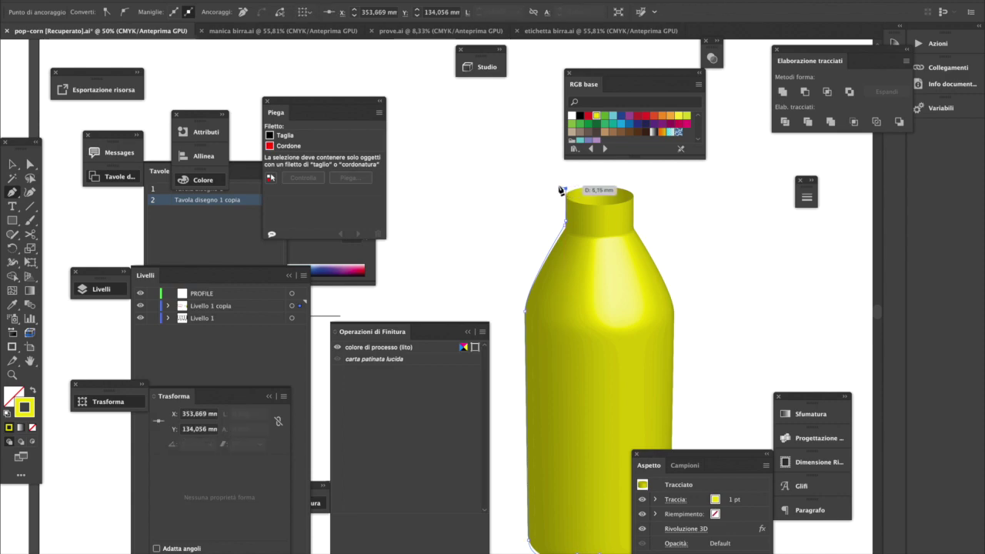
key("Escape")
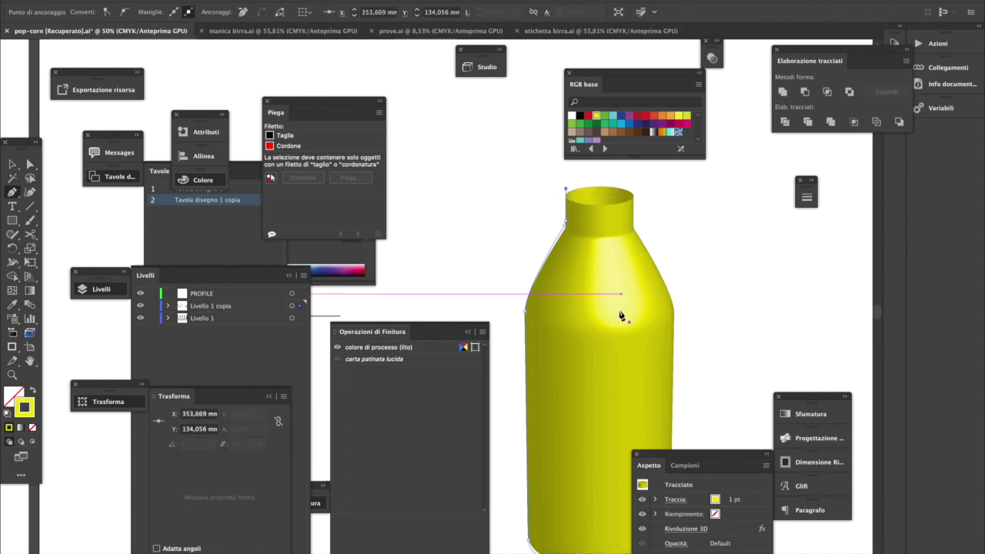
- Duplicate the bottle profile and shrink the copy to about 47 mm wide and 244 mm high as the inner wall
left_click(13, 164)
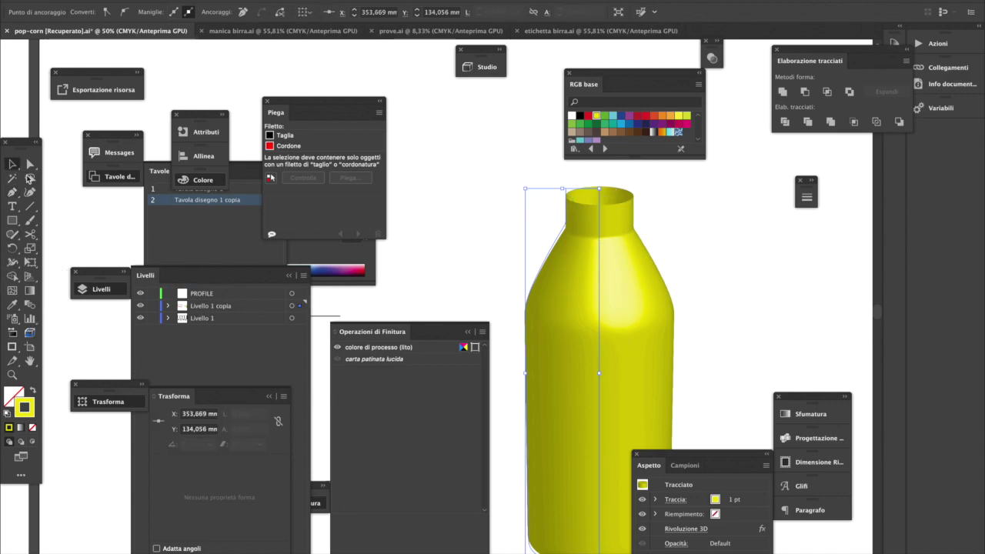
left_click(533, 293)
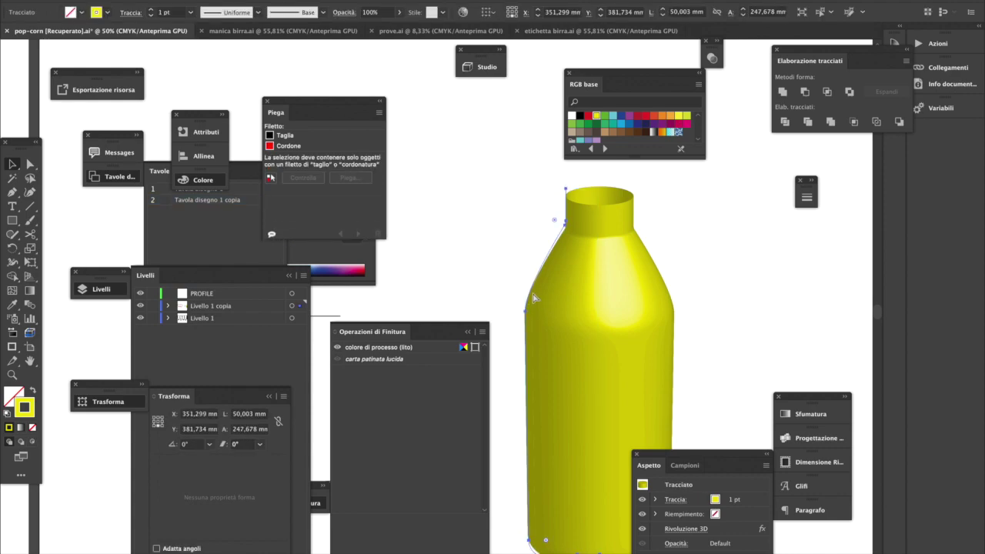
left_click(12, 165)
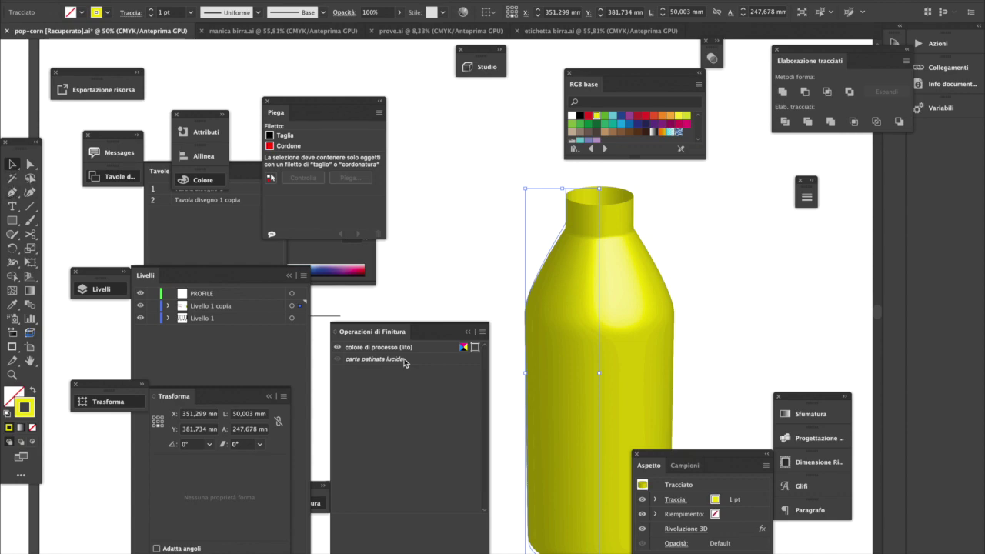
left_click_drag(525, 373, 531, 374)
left_click_drag(569, 510, 569, 510)
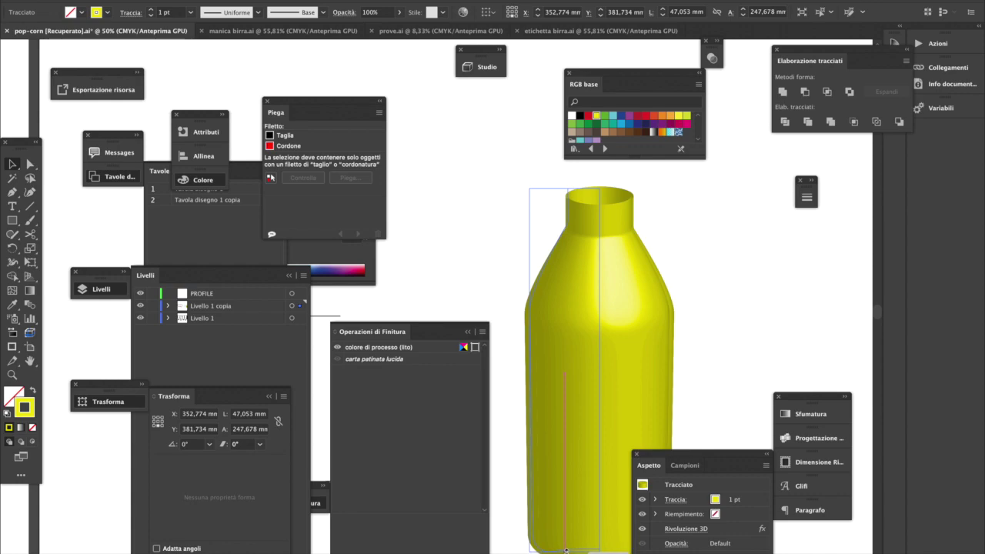
left_click_drag(607, 528, 604, 545)
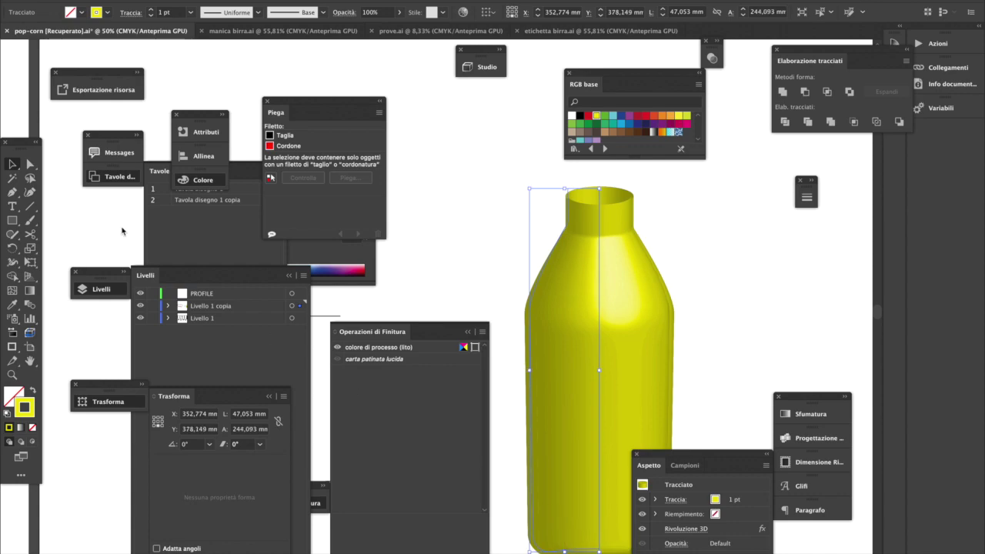
- Connect the top end of the inner profile to the outer profile's rim point with the Pen tool
left_click(30, 165)
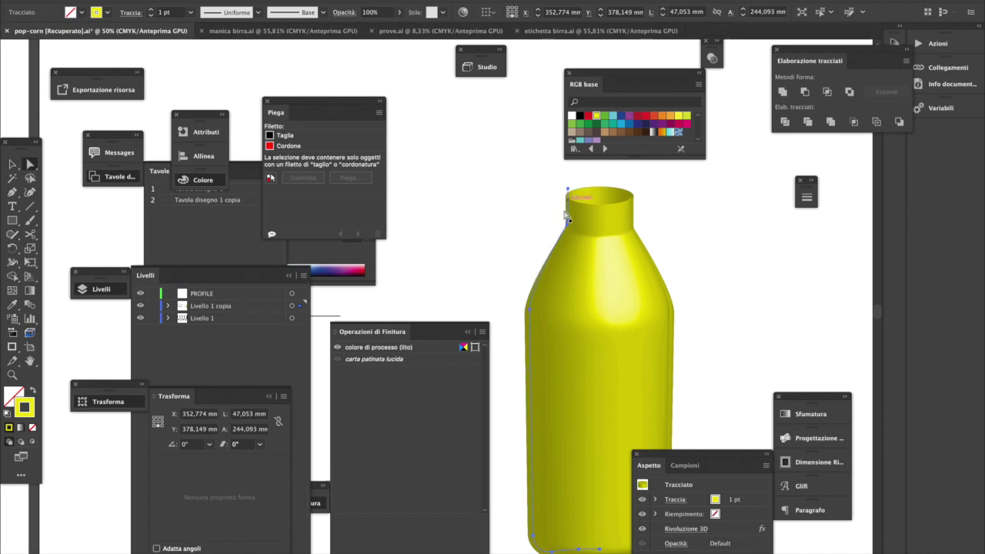
left_click(559, 201)
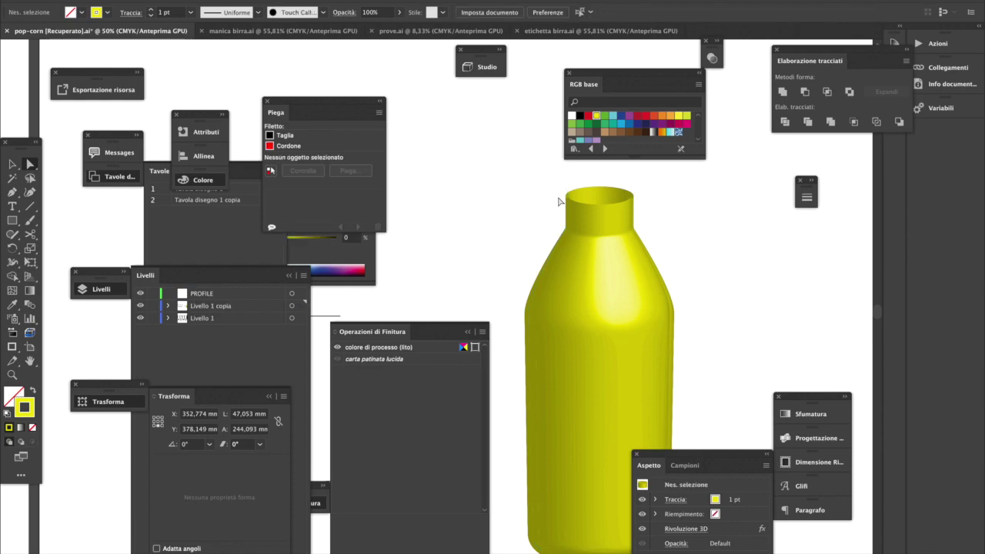
left_click(13, 165)
left_click(554, 248)
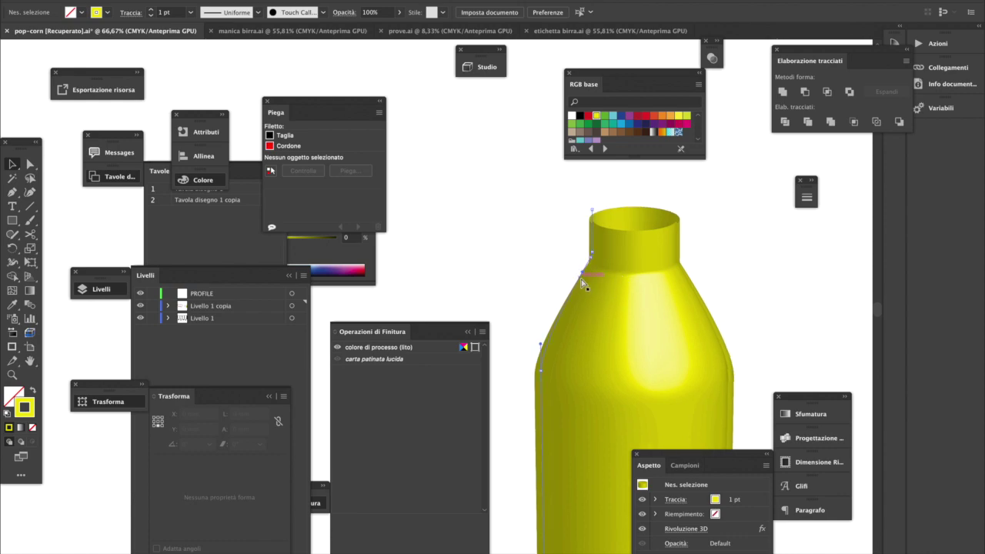
left_click(581, 278)
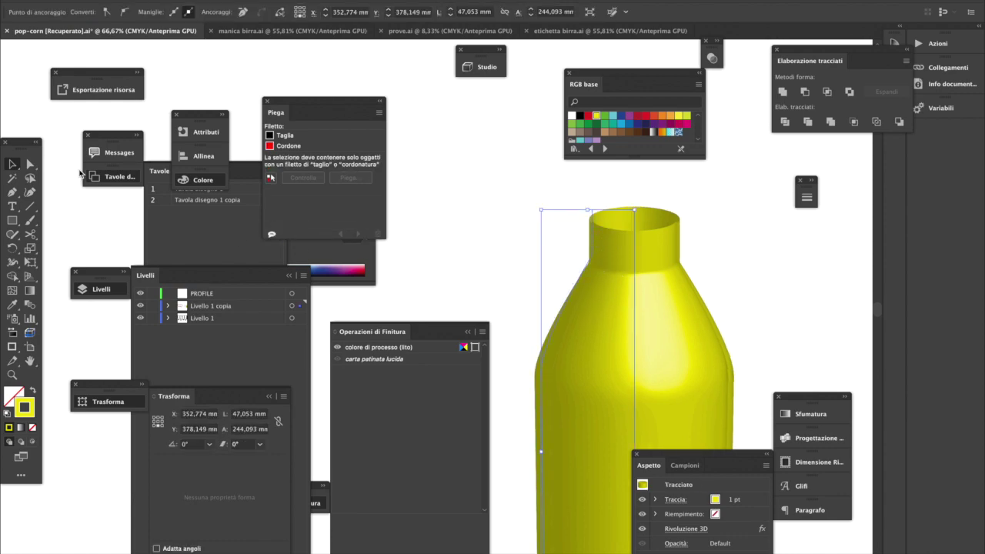
left_click(30, 163)
left_click(12, 192)
left_click(593, 209)
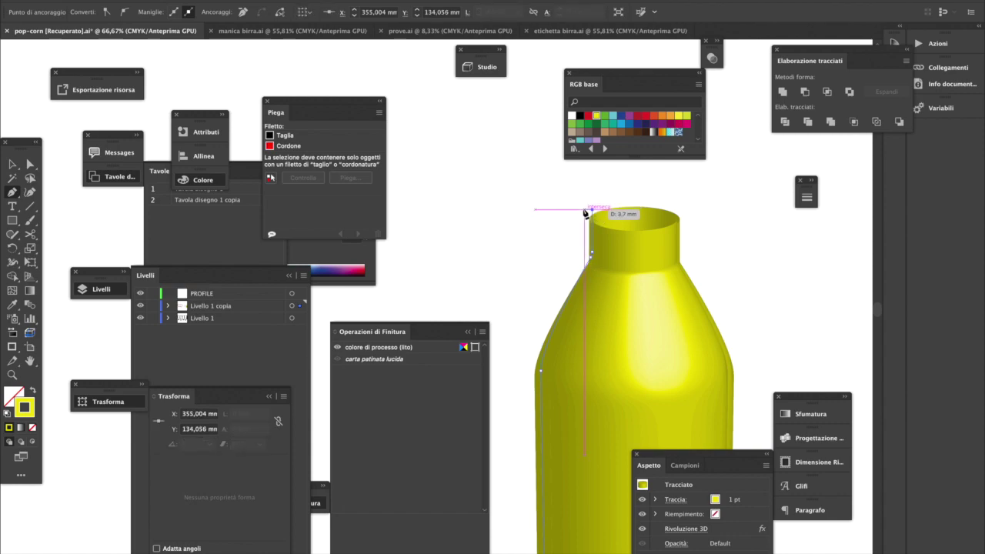
left_click(584, 242, "super")
left_click_drag(539, 278, 736, 272)
key("super+z")
left_click_drag(642, 284, 644, 283)
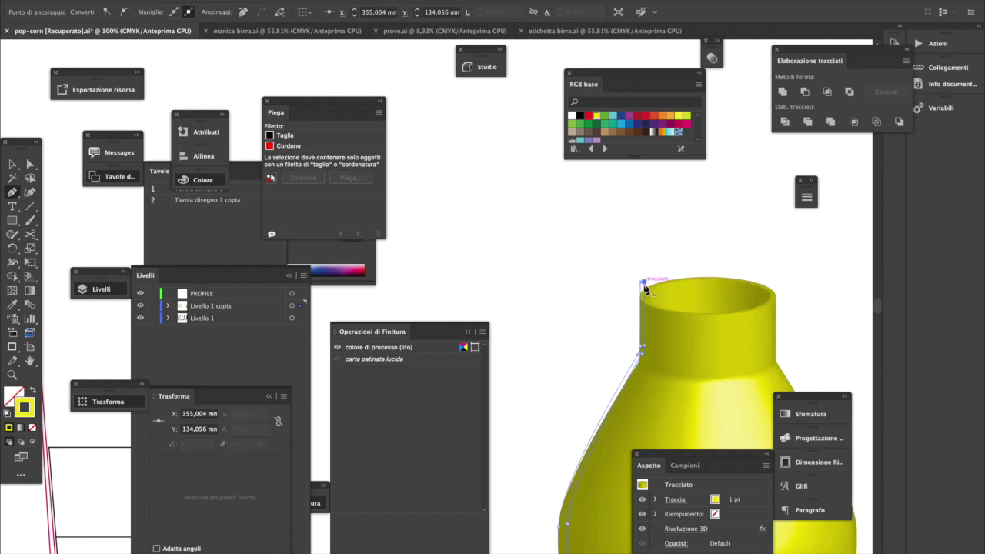
- Lower the inner profile's top point about 3 mm below the outer rim point
left_click_drag(645, 285, 643, 298)
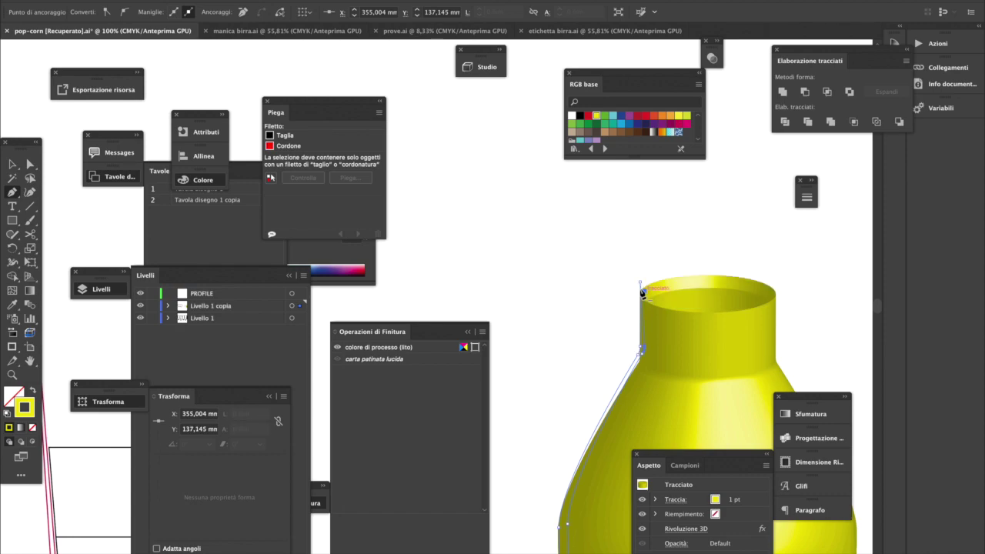
key("super+z")
key("shift+super+z")
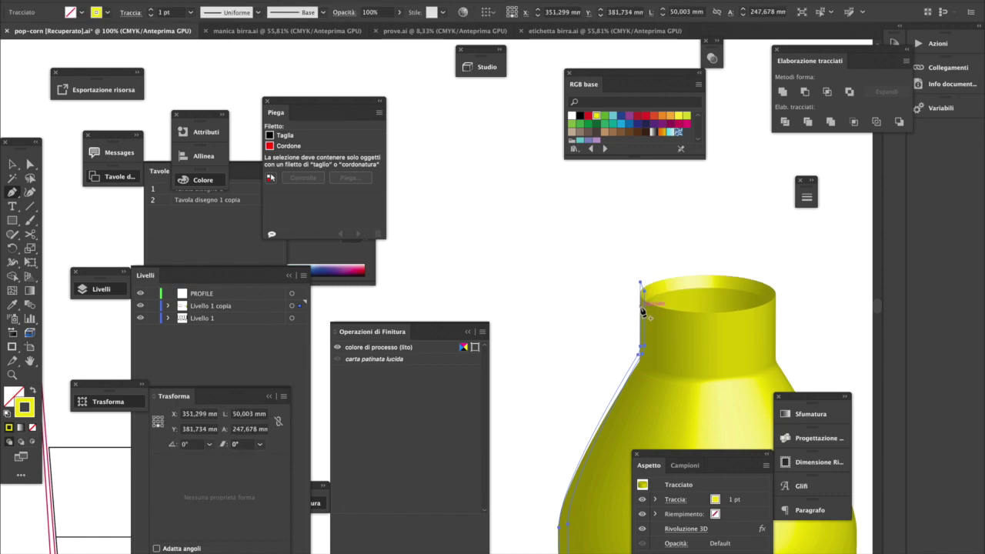
- Add anchor points to the outer profile just below the rim and pull the upper one about 2 mm outward to form a lip
left_click(639, 309)
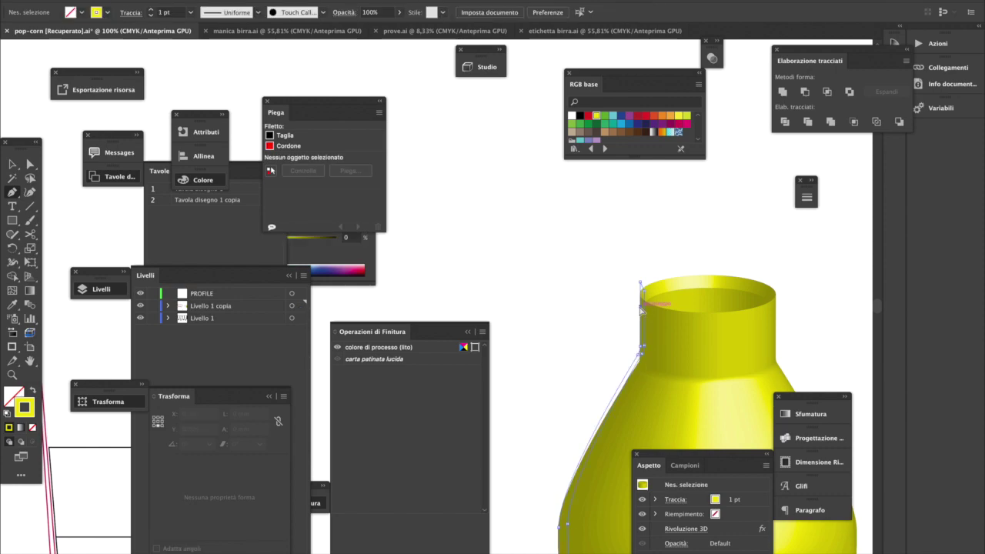
left_click_drag(638, 309, 634, 290)
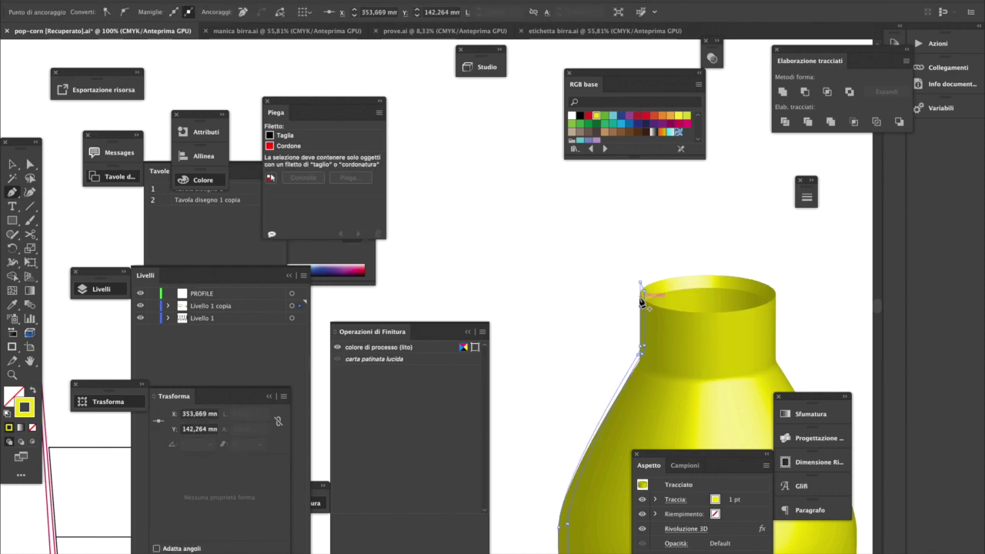
mouse_move(640, 303)
left_mouse_down()
mouse_move(629, 292)
mouse_move(640, 290)
left_mouse_up()
left_click(638, 300, "super")
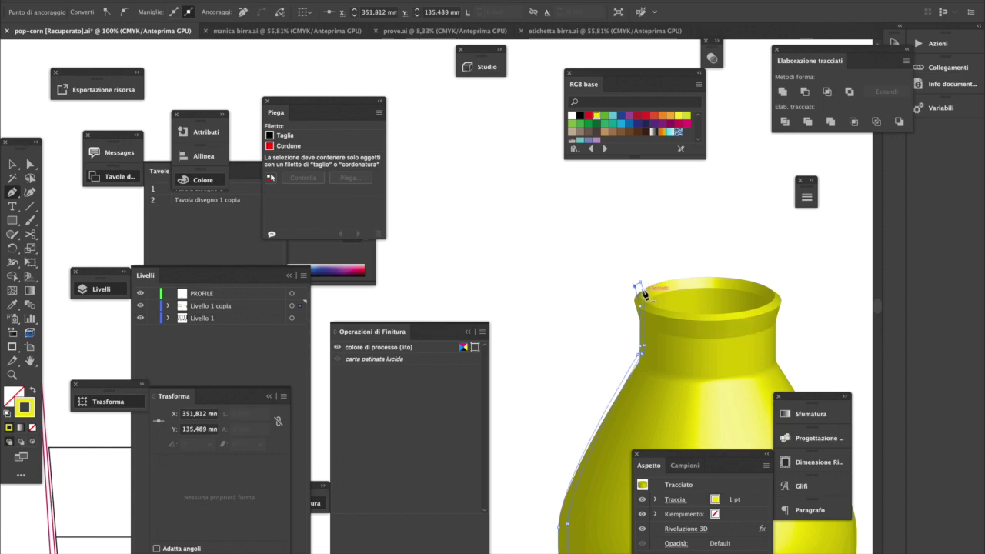
- Round the corners of the bottle's lip and remove the topmost anchor point of the rim
left_click_drag(645, 292, 647, 297)
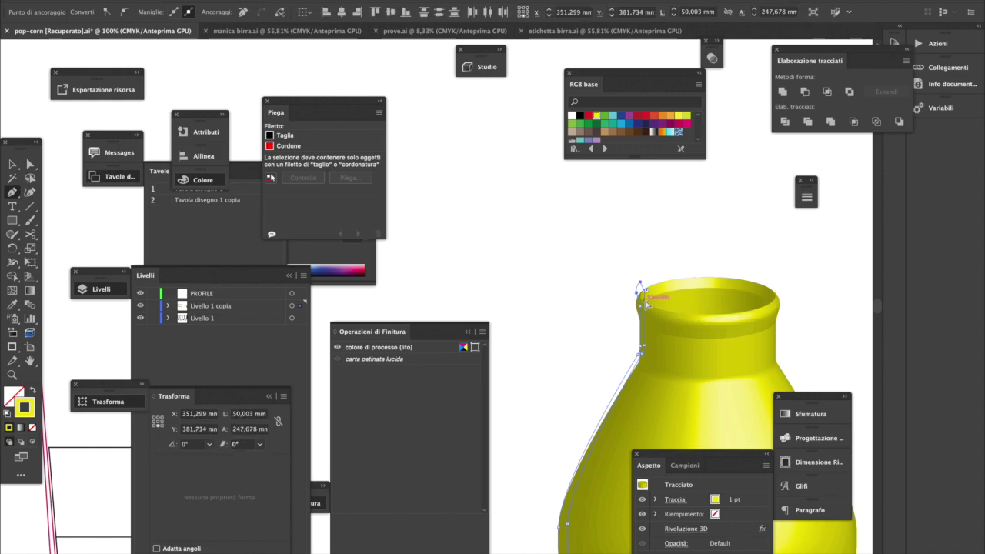
left_click_drag(644, 295, 635, 294)
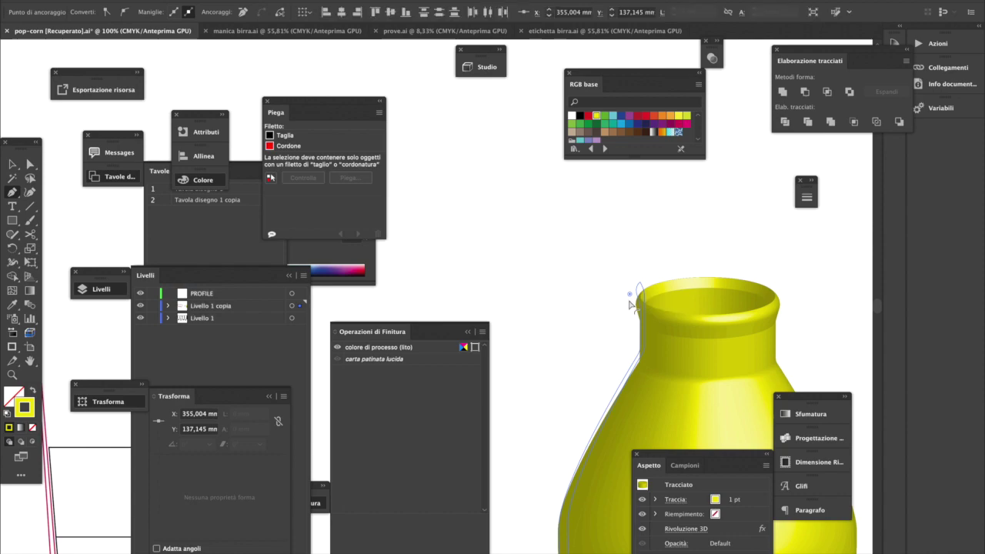
left_click(642, 288)
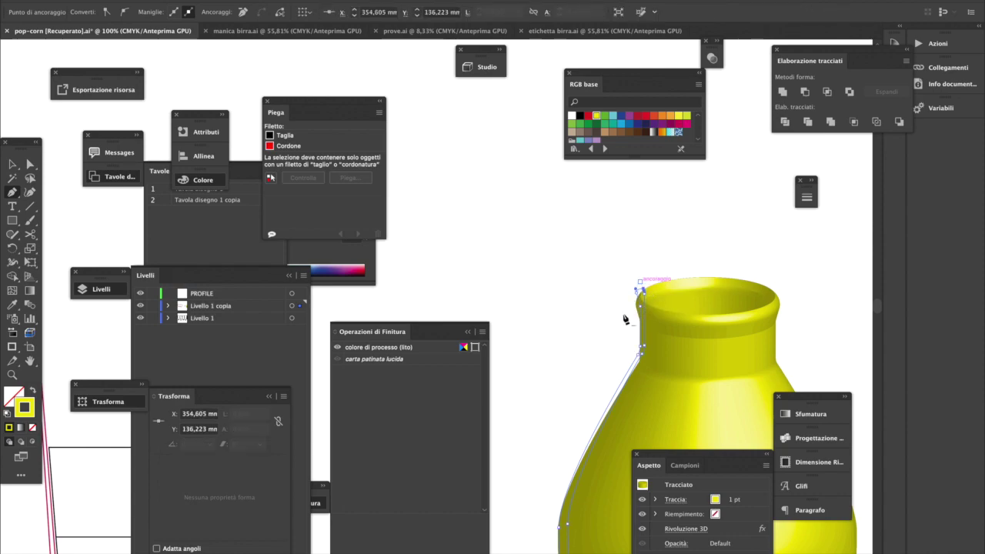
left_click(607, 332)
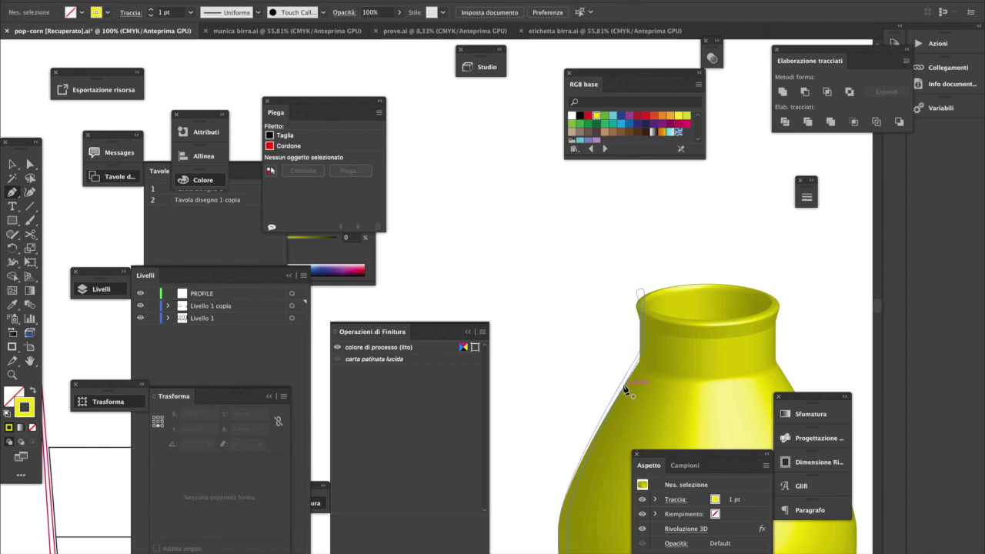
- Examine the revolved bottle's lip, shoulder and overall silhouette both close up and as a whole
key("super+minus")
left_click_drag(576, 356, 672, 241)
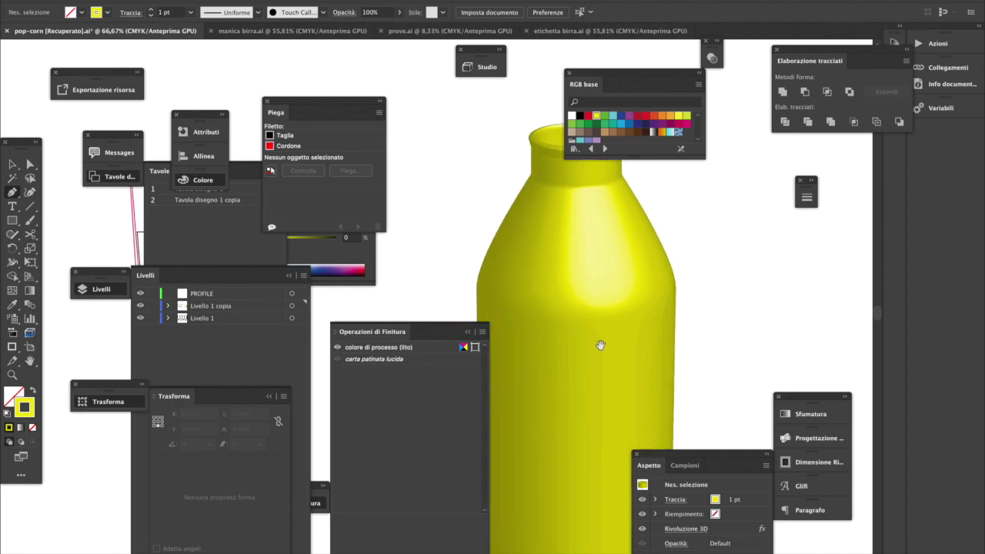
left_click_drag(601, 345, 638, 270)
left_click_drag(573, 393, 585, 351)
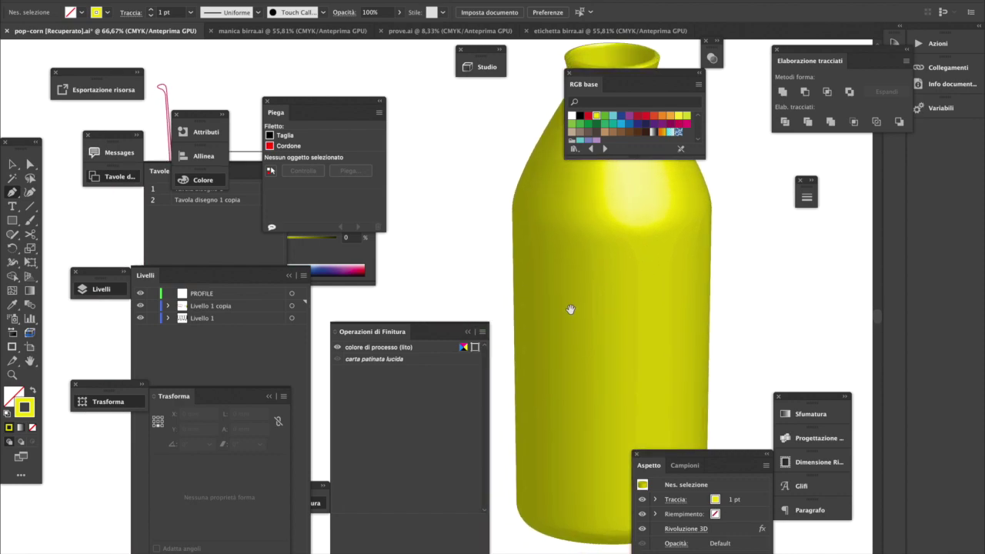
left_click(570, 324, "alt+super")
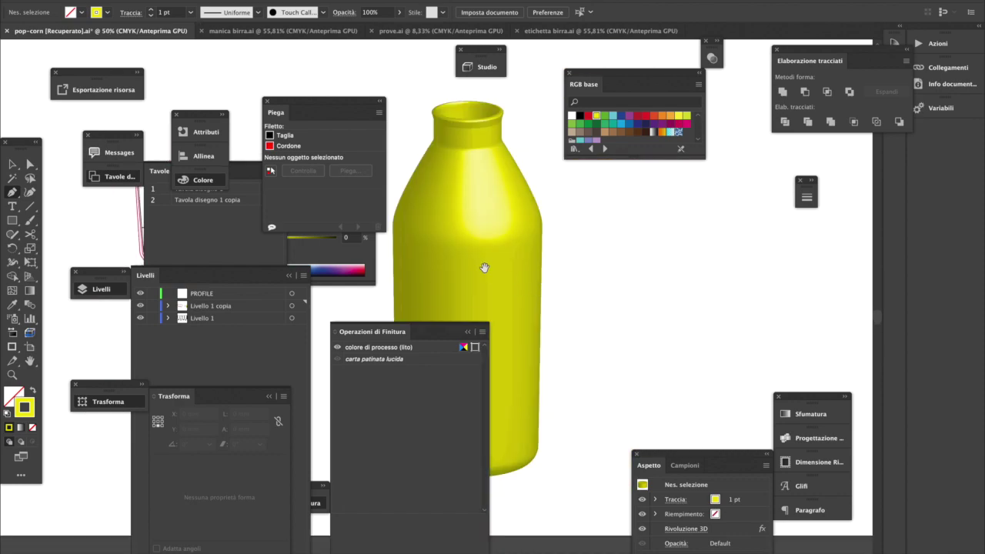
left_click_drag(479, 254, 565, 308)
left_click(546, 207, "ctrl")
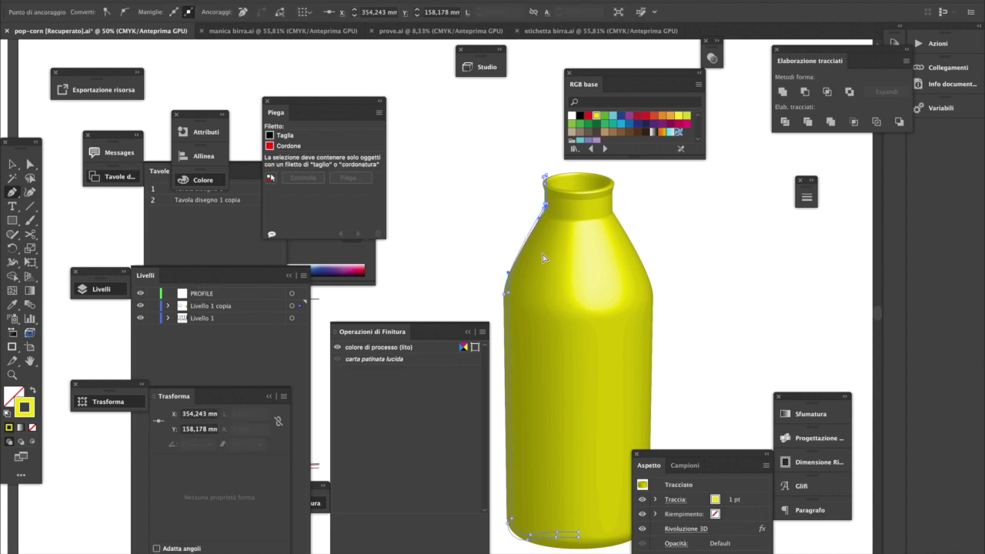
left_click(517, 329, "super")
left_click_drag(549, 454, 632, 334)
left_click_drag(557, 382, 568, 462)
scroll(549, 340, "up", 4)
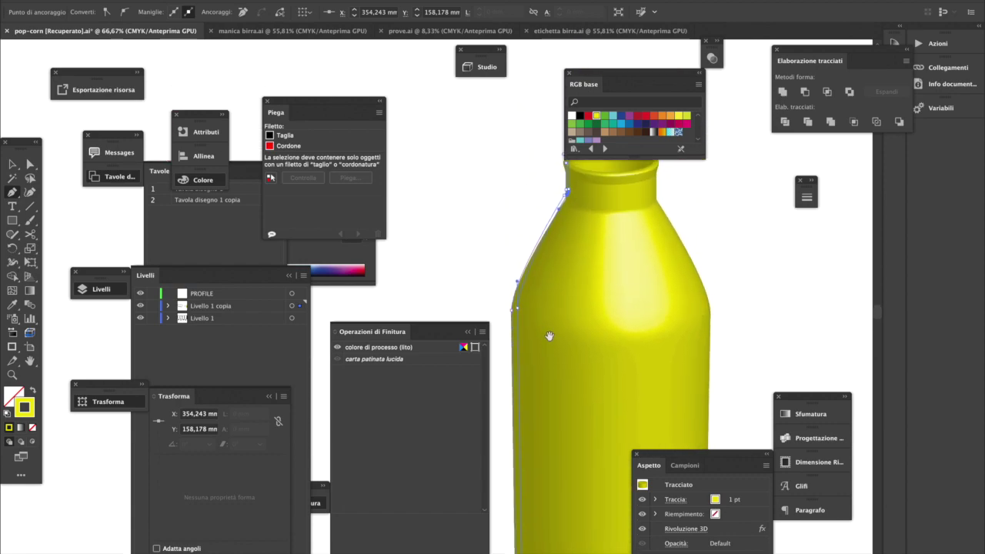
left_click(505, 281, "alt+super")
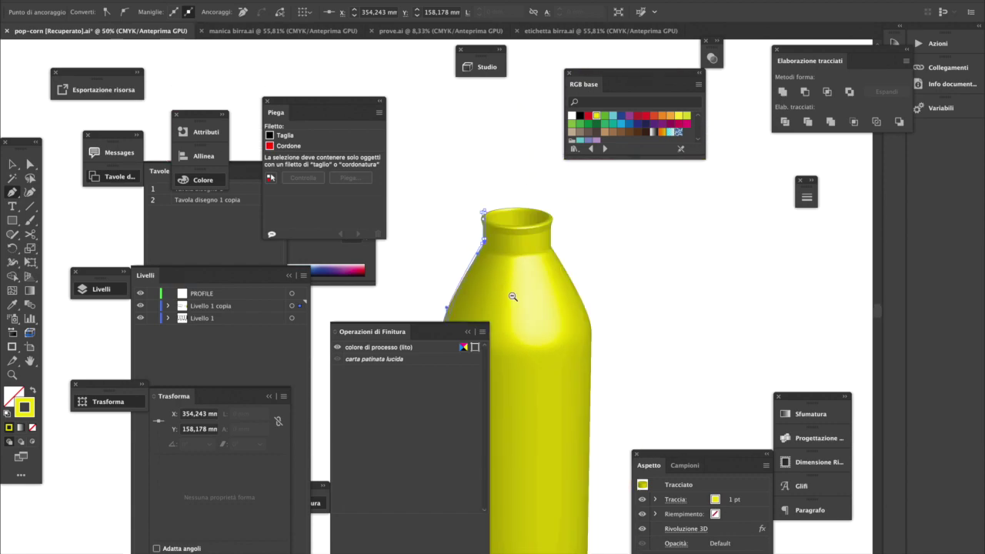
left_click(514, 326, "alt+super")
left_click_drag(519, 318, 655, 269)
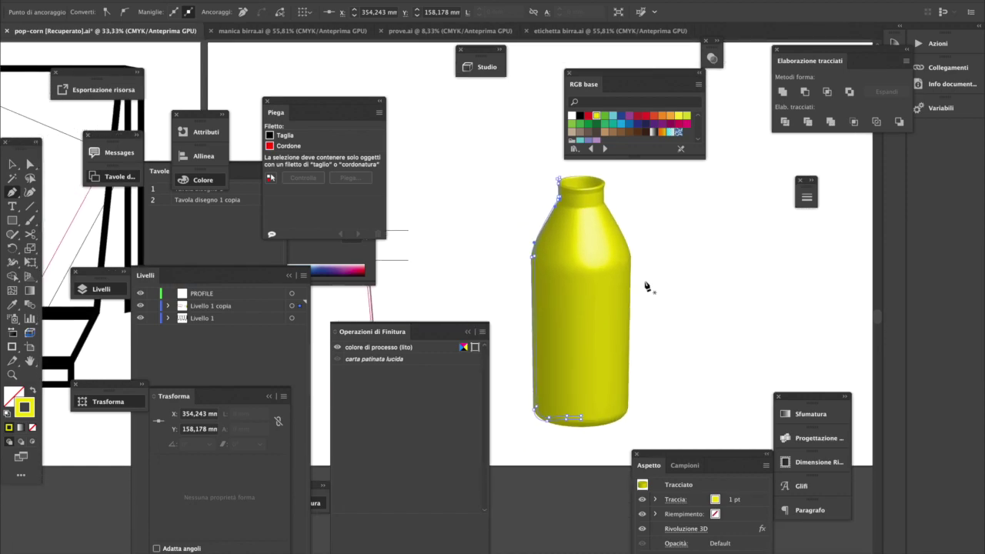
left_click(566, 207, "super")
left_click_drag(459, 289, 581, 320)
left_click(527, 325, "super")
left_click(516, 318, "super")
scroll(581, 321, "left", 5)
scroll(581, 320, "up", 1)
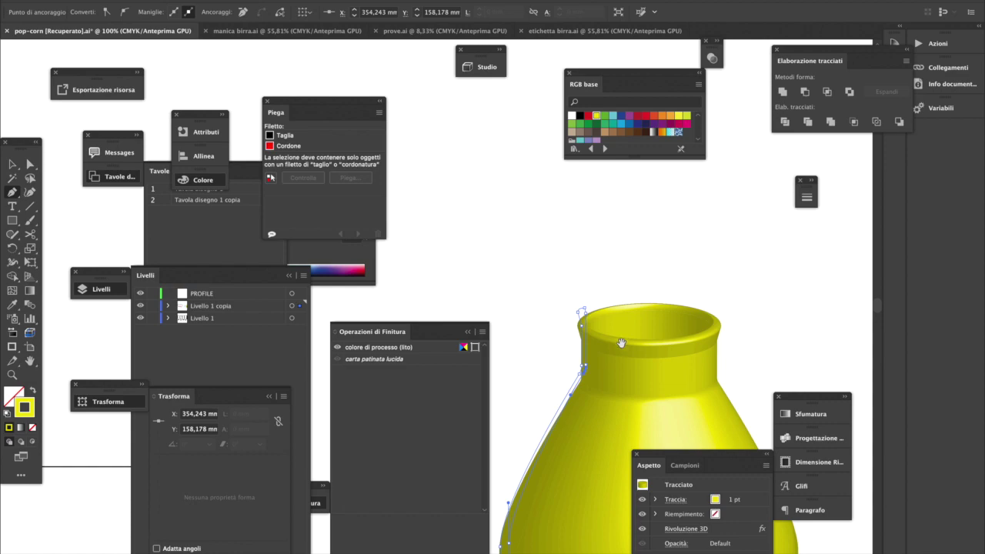
- Draw a double-walled raised base contour about 28 mm wide and 20 mm high with the Pen tool, starting and ending on the bottle's central axis
scroll(616, 300, "down", 6)
scroll(592, 301, "down", 6)
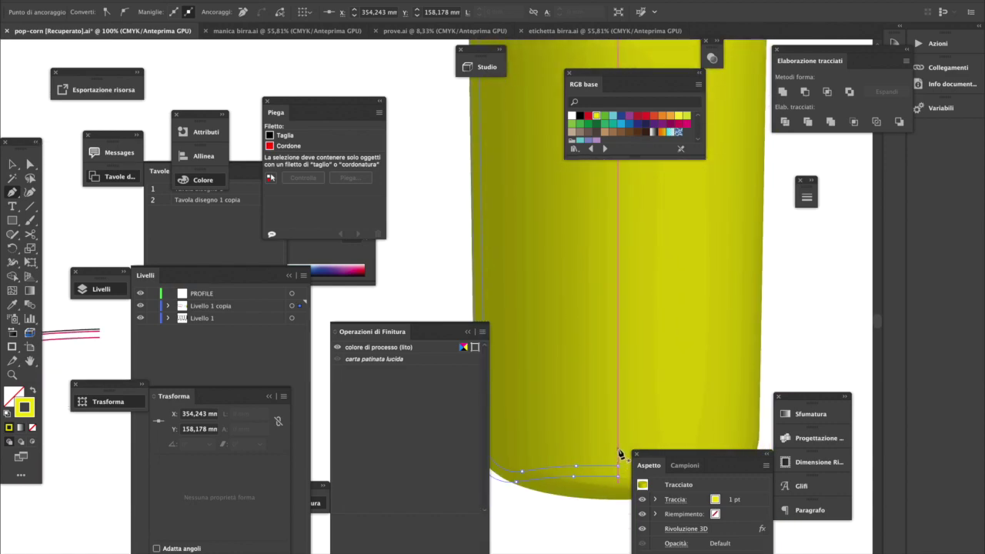
left_click(620, 454)
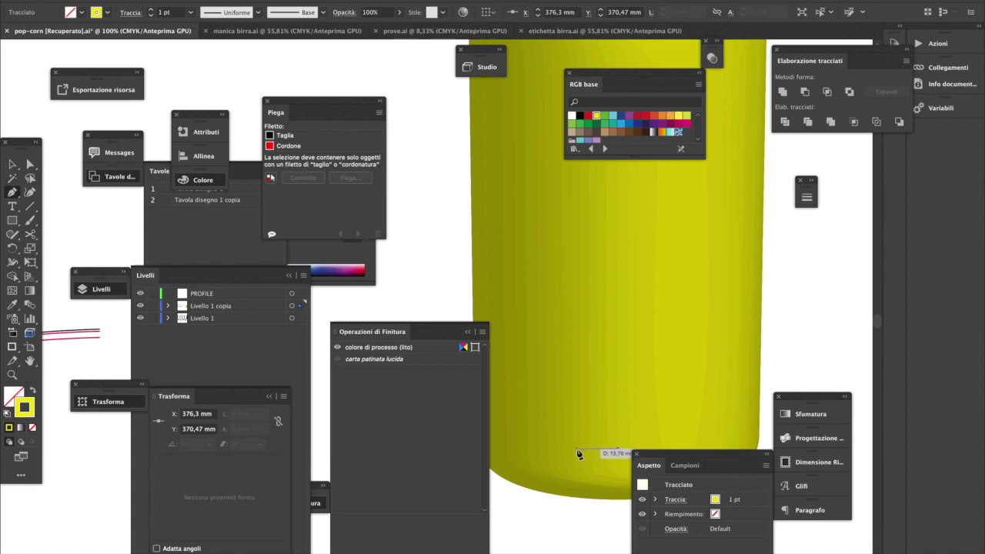
left_click(577, 450)
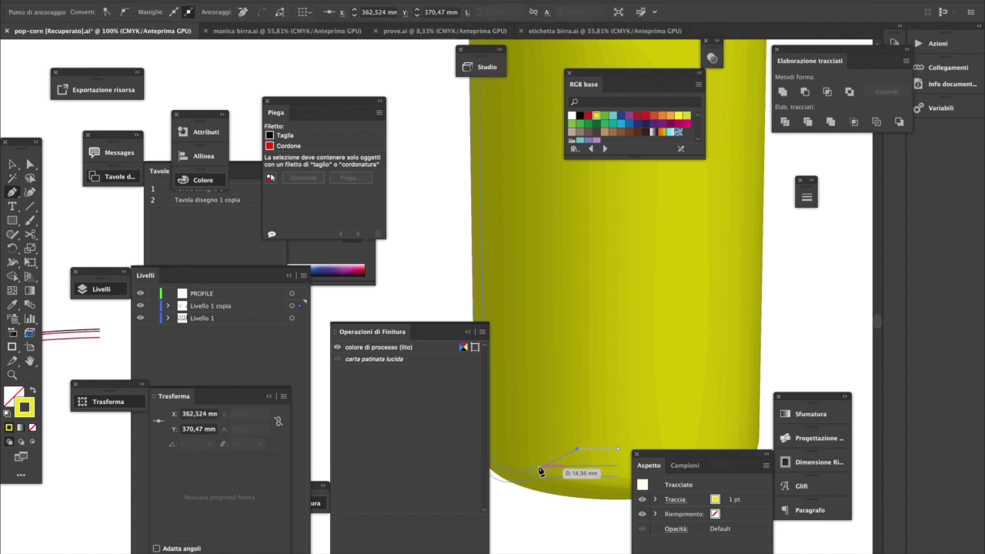
left_click(539, 469)
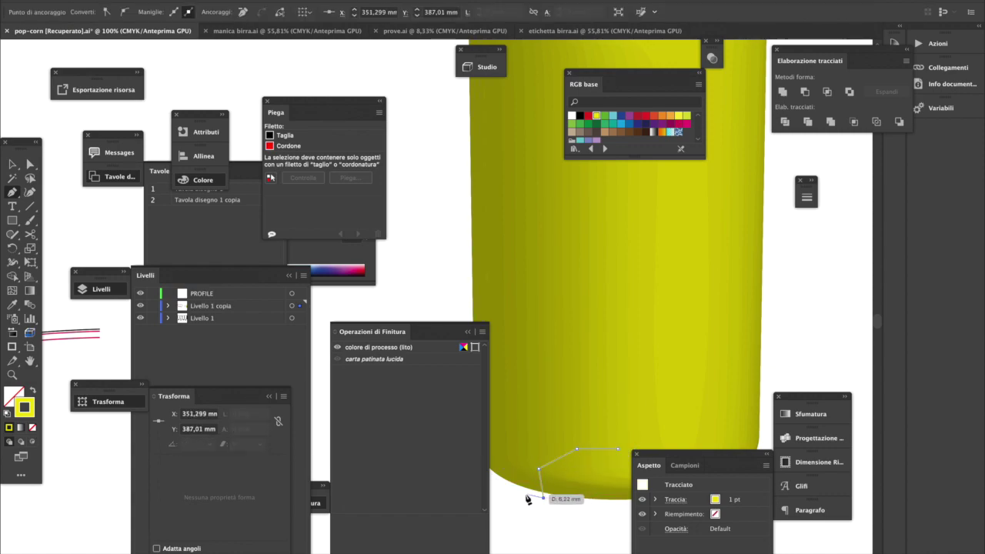
left_click(536, 497)
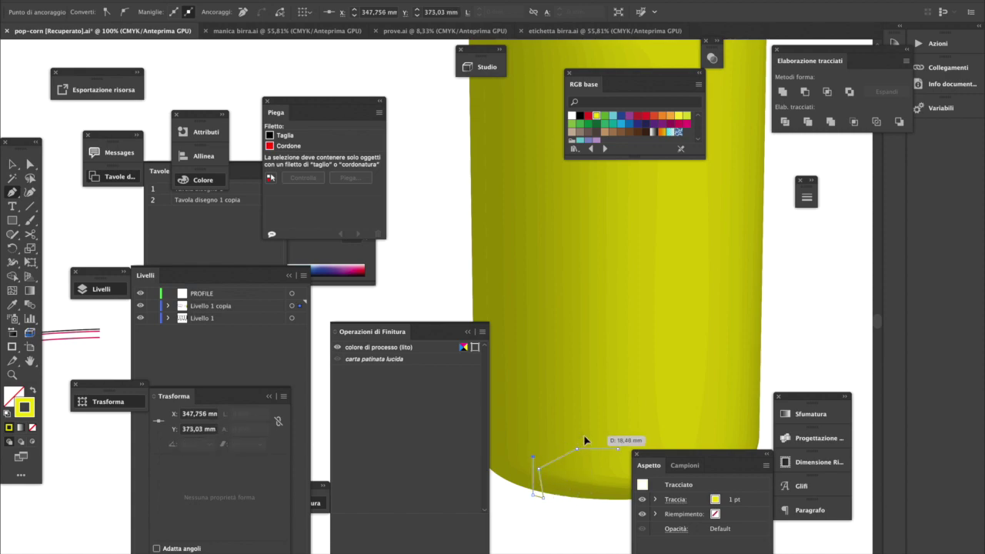
left_click(618, 439)
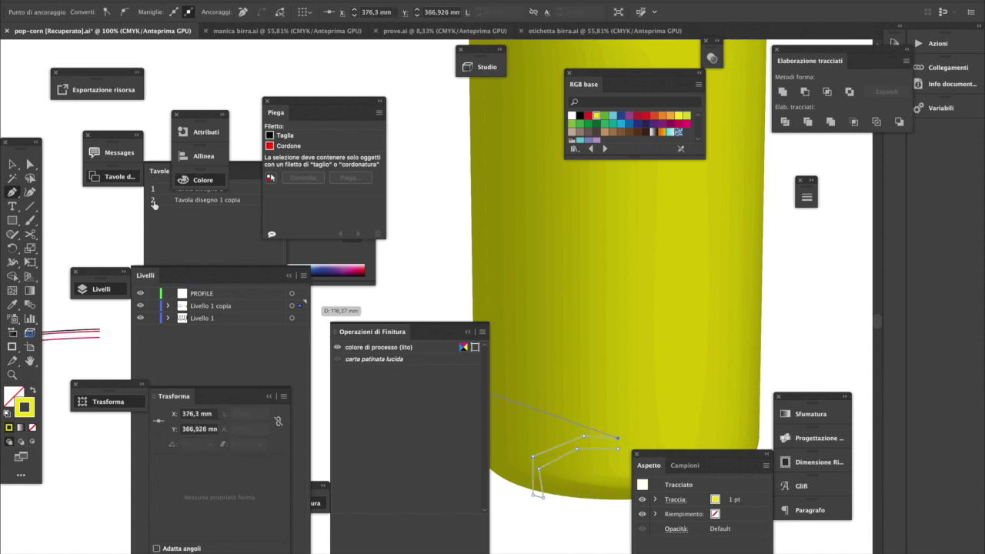
key("v")
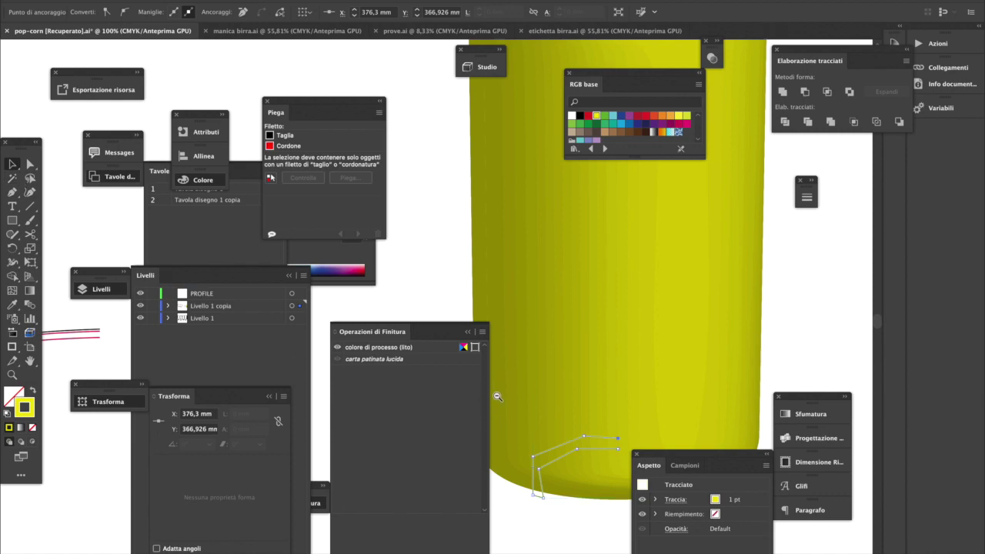
- Place a copy of the double-walled contour over the bottle's mouth, keeping its open ends on the bottle's central axis
left_click(511, 338, "alt+super")
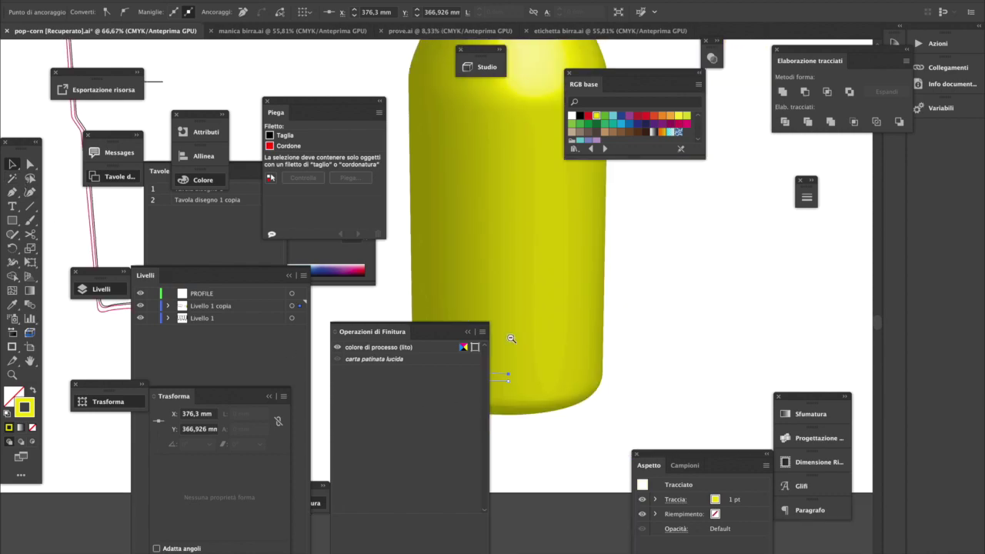
left_click(511, 337, "alt+super")
left_click_drag(510, 336, 707, 417)
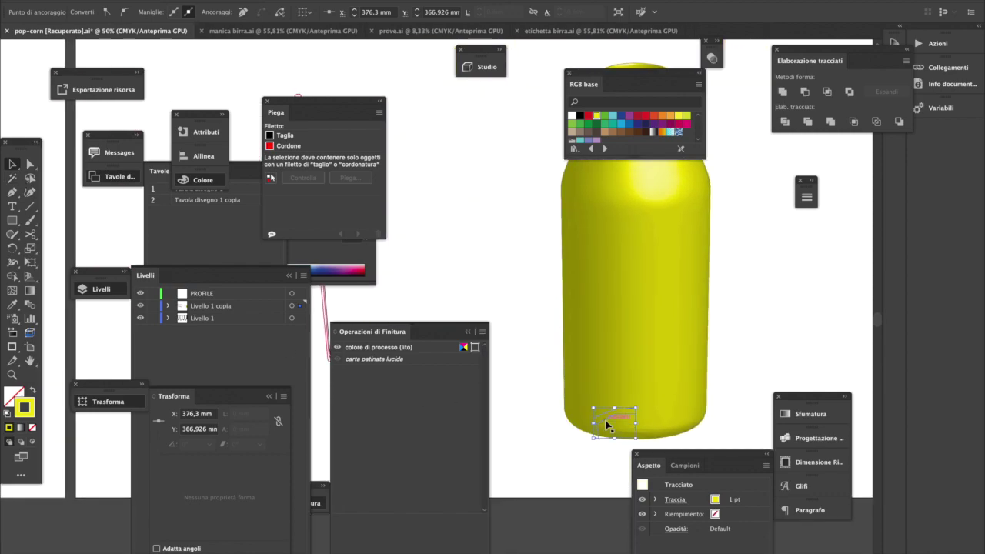
mouse_move(603, 422)
left_mouse_down()
mouse_move(594, 334)
mouse_move(606, 65)
mouse_move(785, 116)
left_mouse_up()
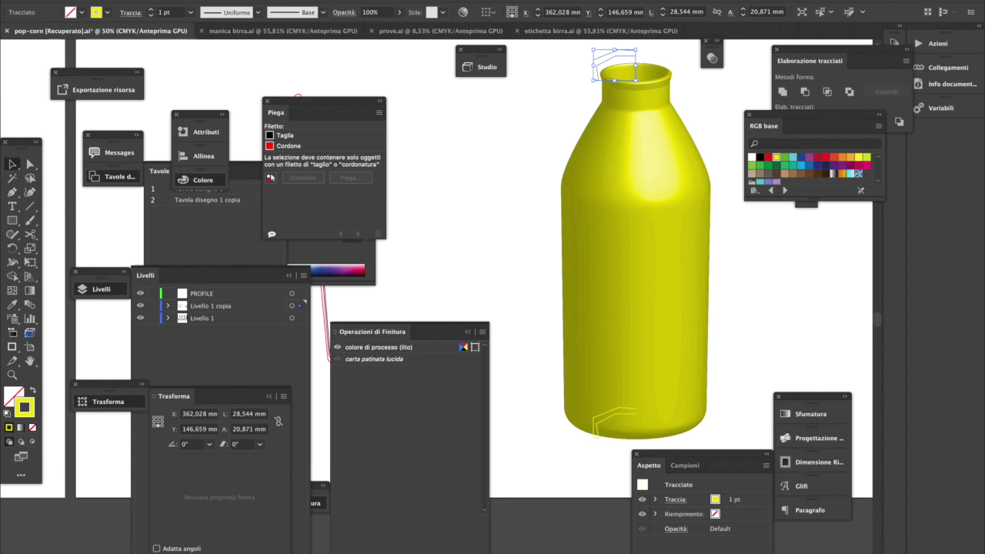
- Apply a 360° 3D Revolve to the copied contour with preview enabled and the offset measured from the right edge (Bordo destro)
left_click(286, 2)
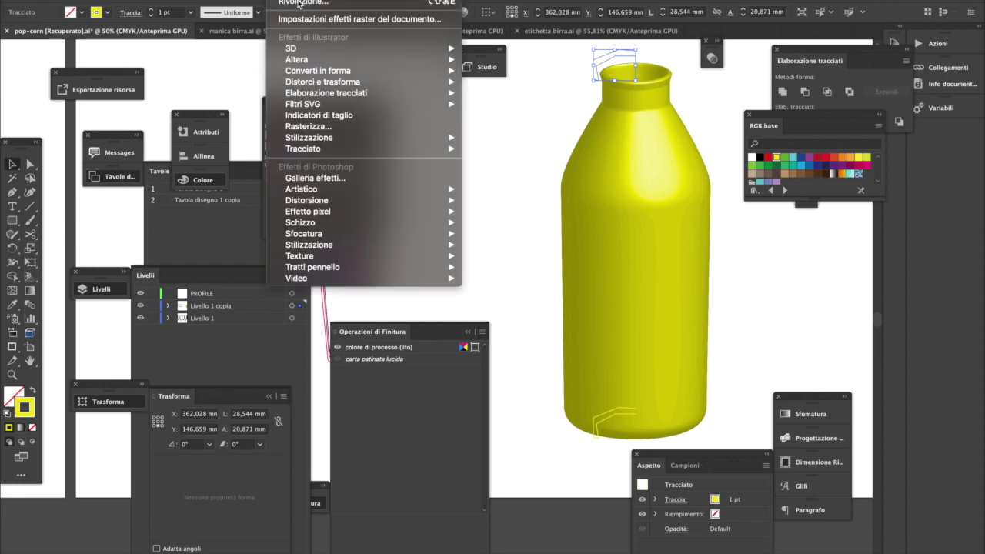
mouse_move(313, 50)
left_click(546, 64)
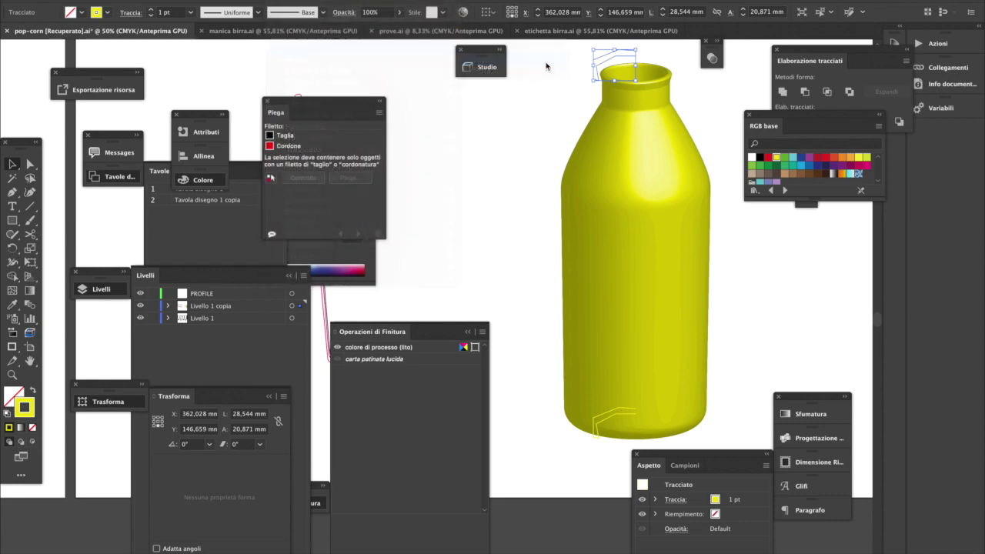
left_click(648, 286)
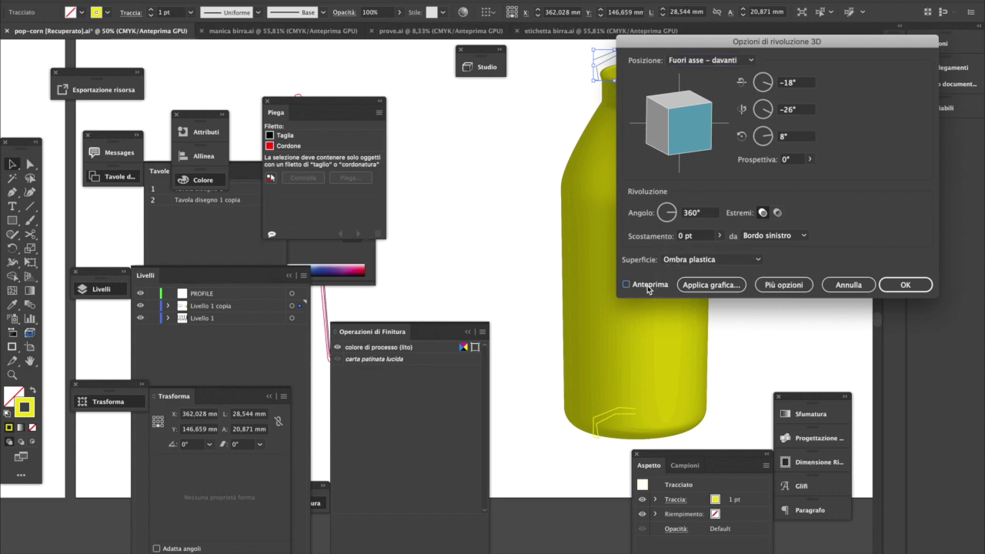
left_click(774, 236)
left_click(781, 261)
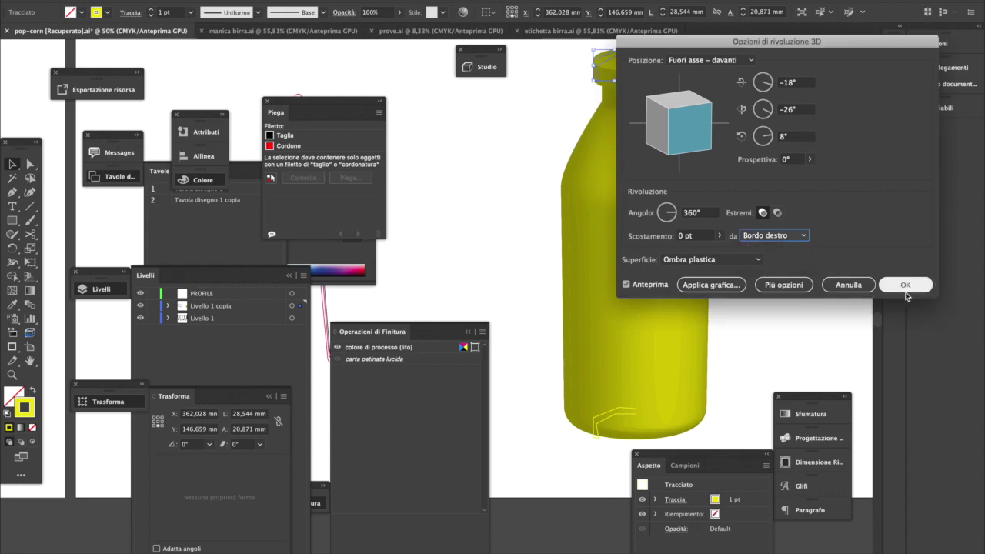
left_click(905, 285)
- Recolour the revolved cap's stroke with the red swatch
key("super+plus")
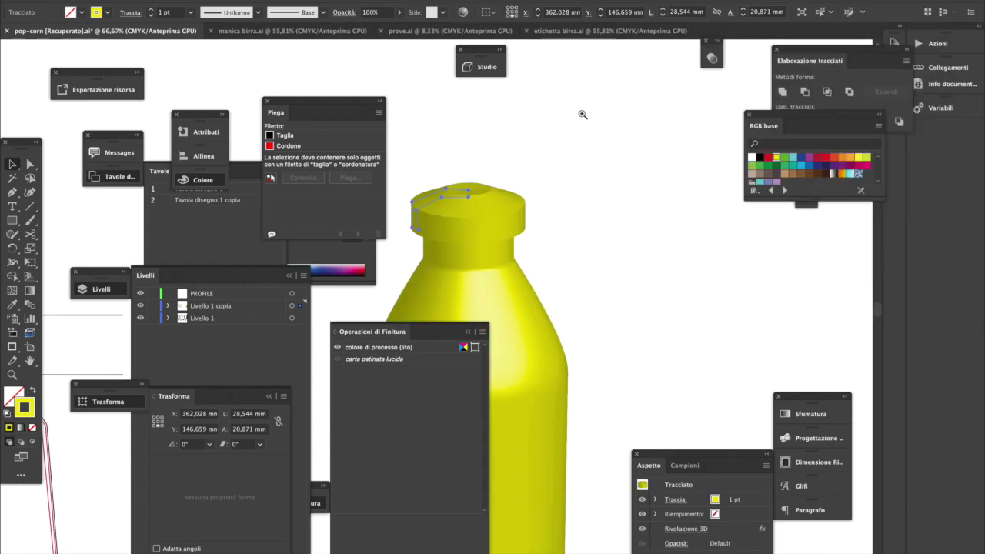
left_click_drag(500, 238, 607, 284)
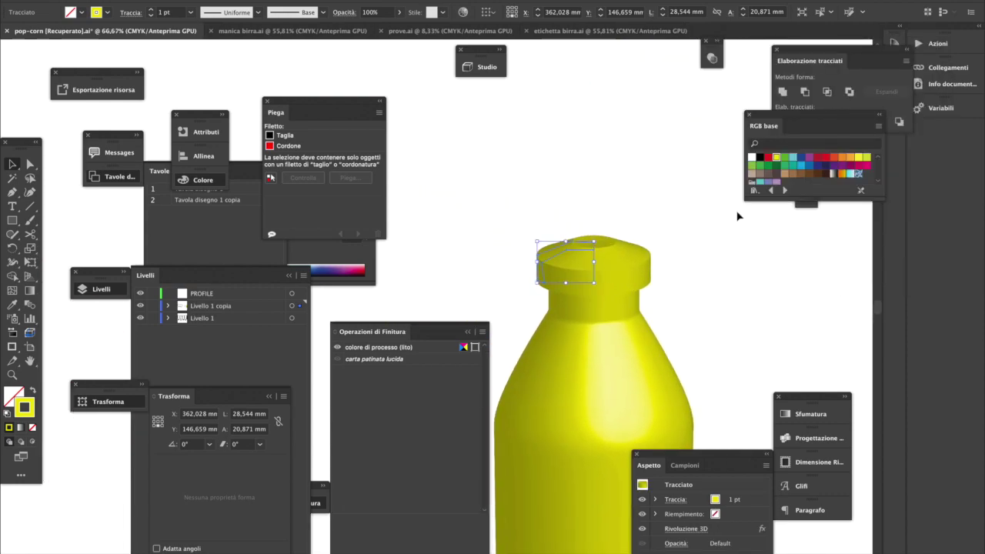
left_click(768, 158)
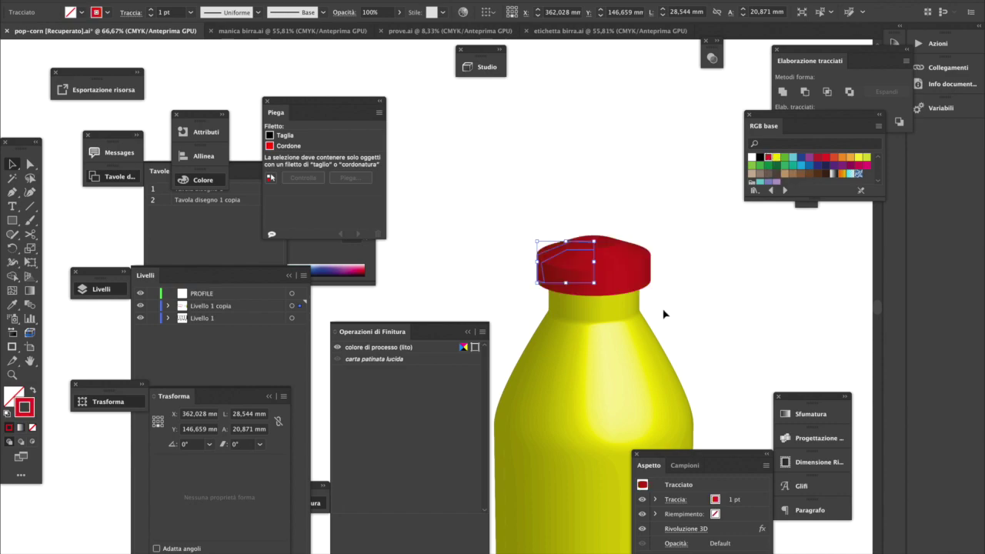
- Set the cap profile's reference point to its middle-right handle and its width to 16 mm
key("z")
left_click(530, 290)
left_click(504, 293)
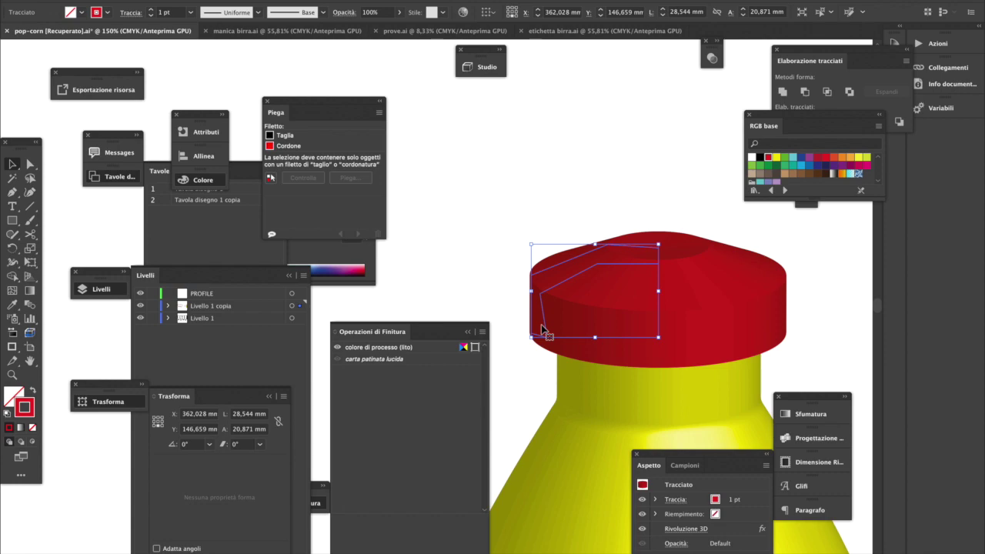
left_click(560, 378)
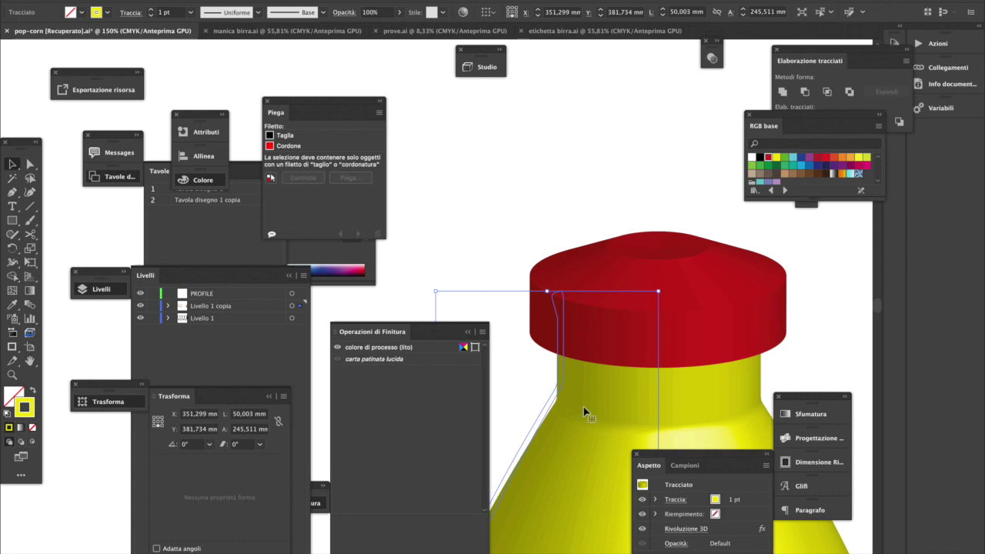
left_click(590, 335)
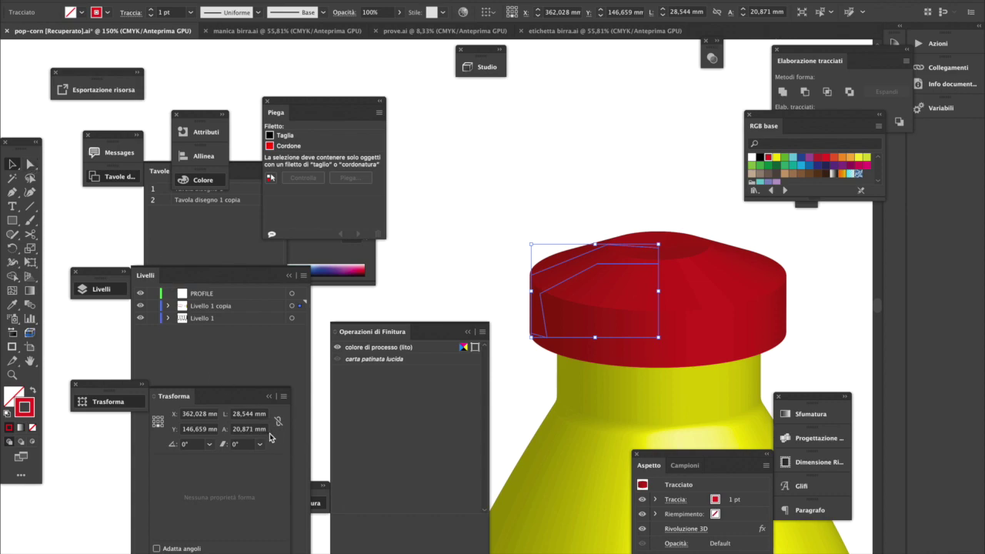
left_click(158, 422)
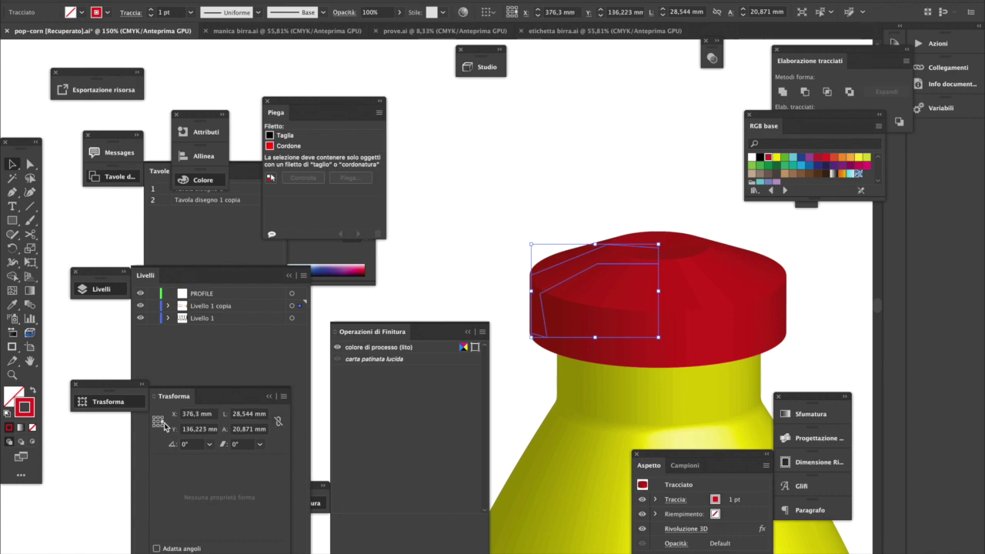
left_click(250, 414)
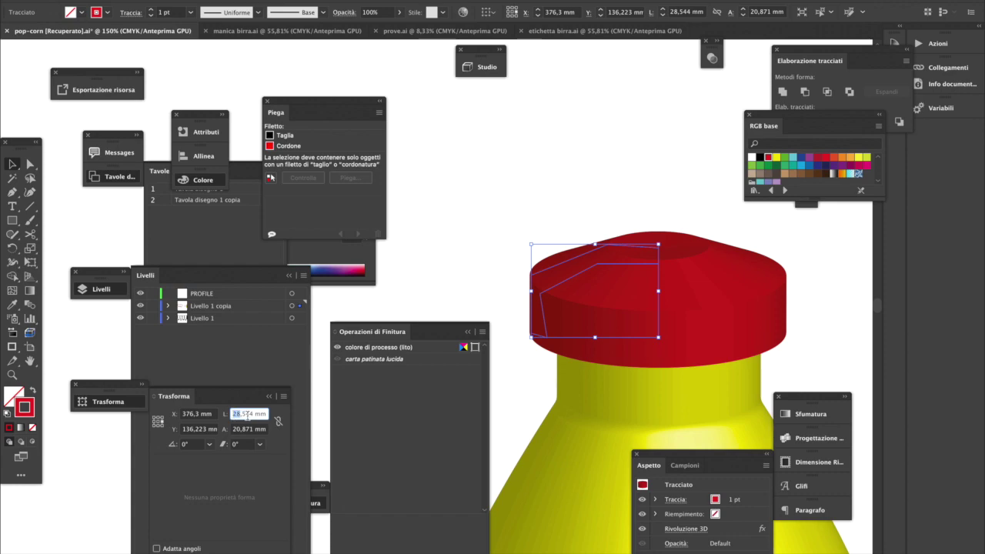
left_click_drag(233, 414, 289, 417)
type("1")
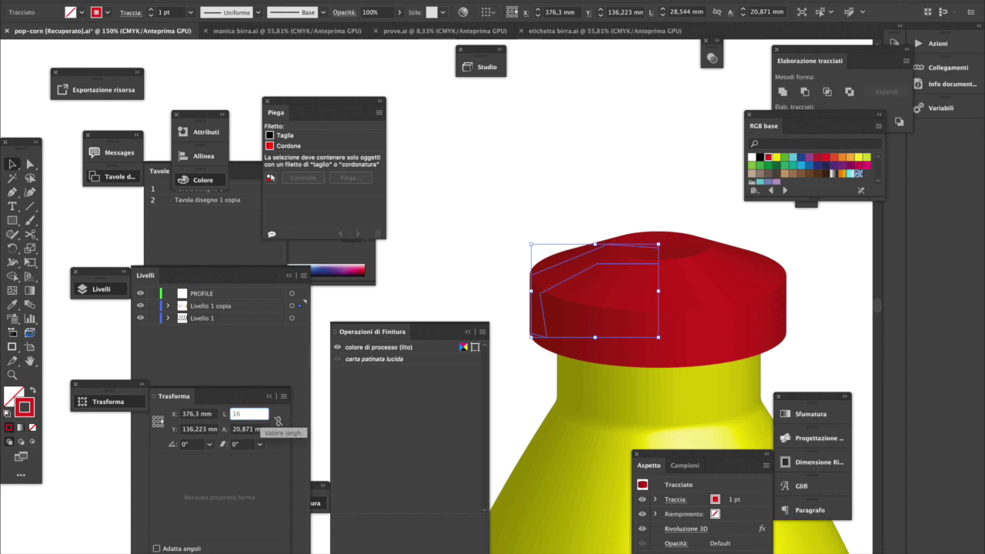
type("6")
key("Return")
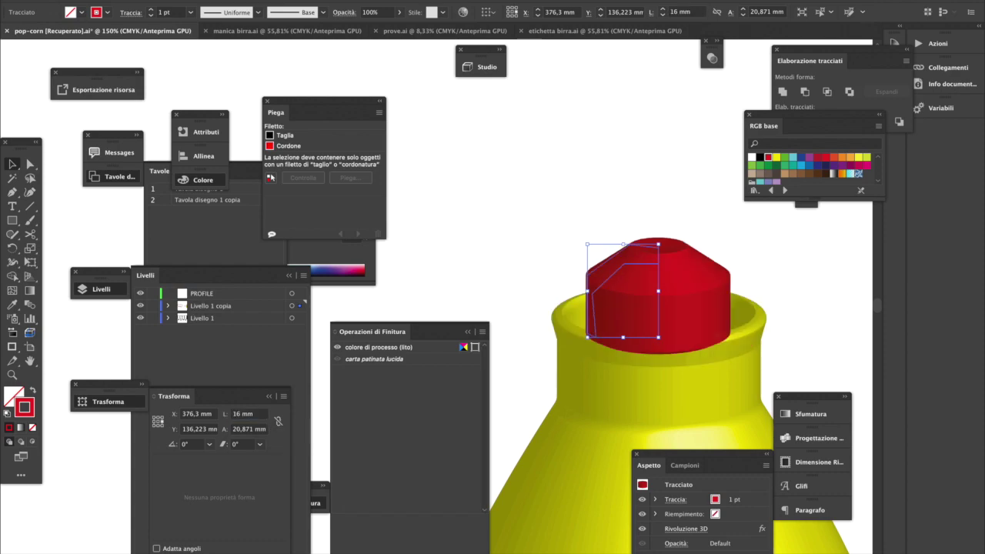
- Reselect the cap profile and set its width to 18 mm
left_click(30, 164)
left_click(562, 377)
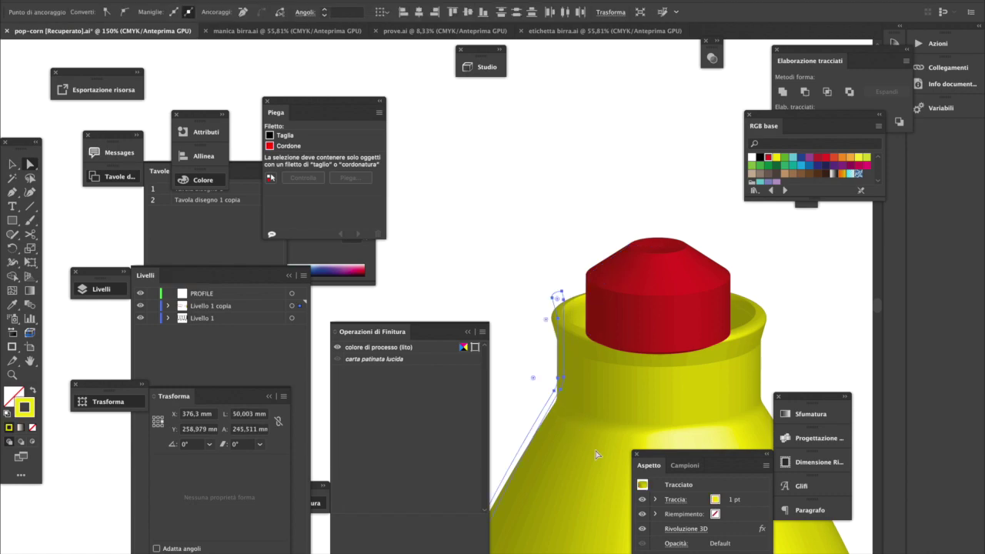
left_click(12, 164)
left_click(637, 289)
left_click(637, 289)
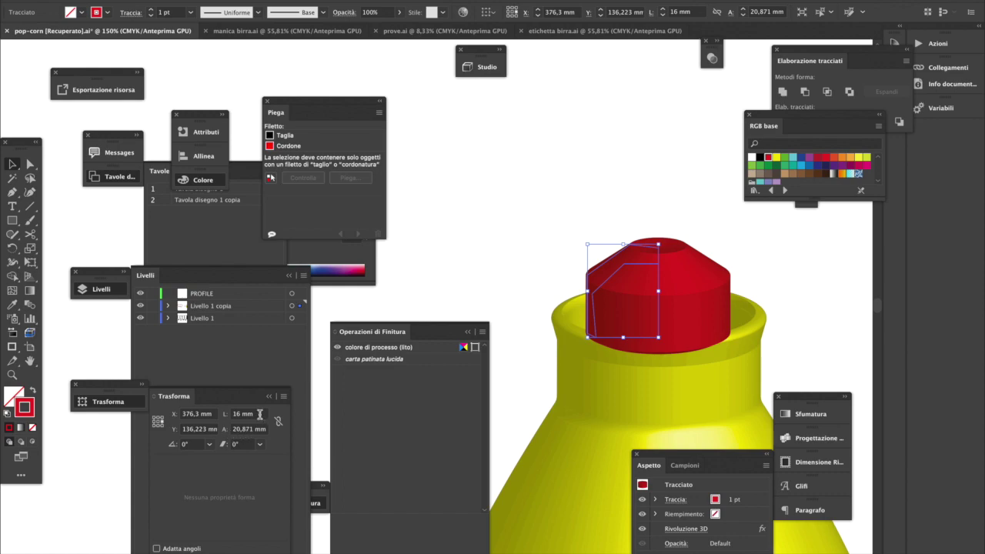
left_click_drag(265, 414, 218, 413)
type("1")
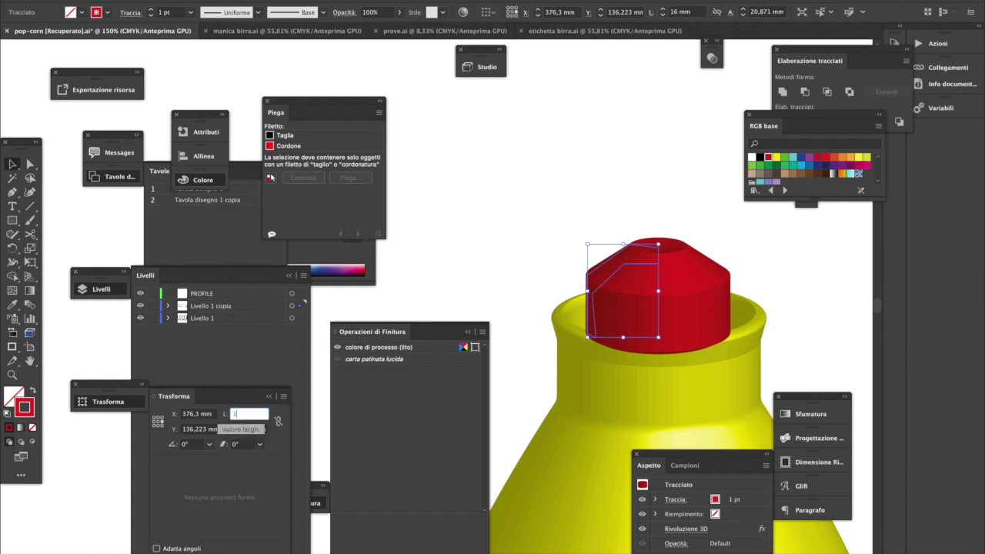
type("8")
key("Return")
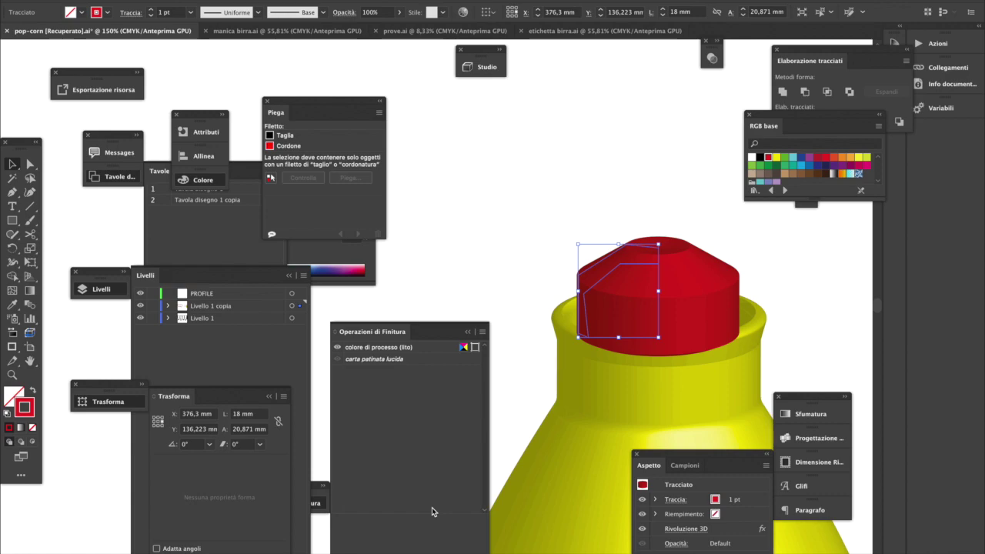
- Nudge the anchor points of the bottle's lip and neck toward the central axis until the rim fits inside the red cap, then deselect
key("a")
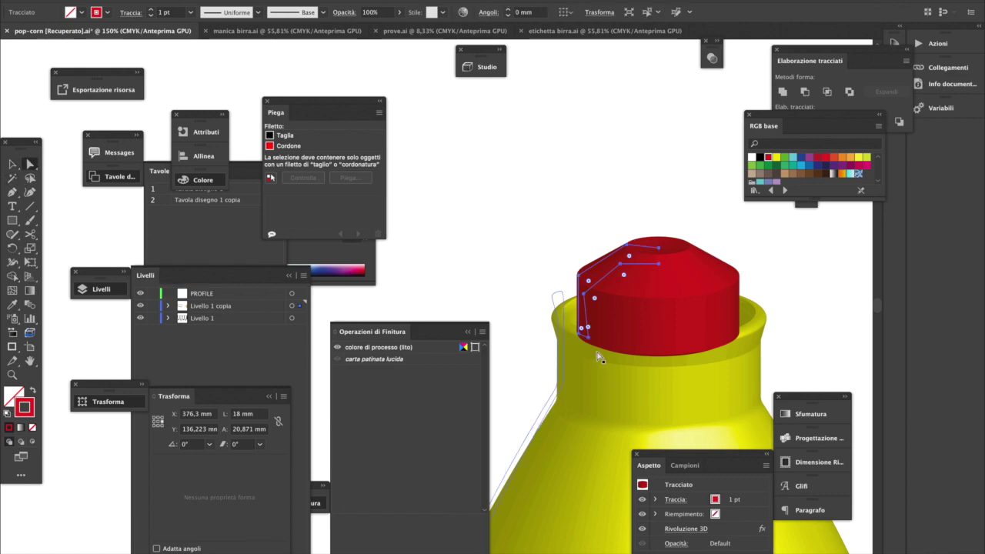
left_click(573, 415)
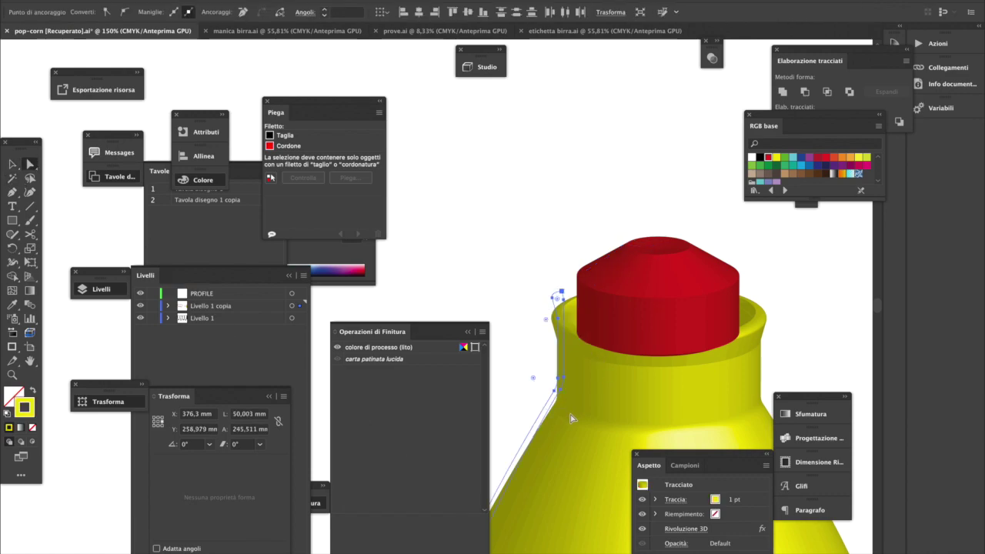
key("Right")
key("Right")
key("Right")
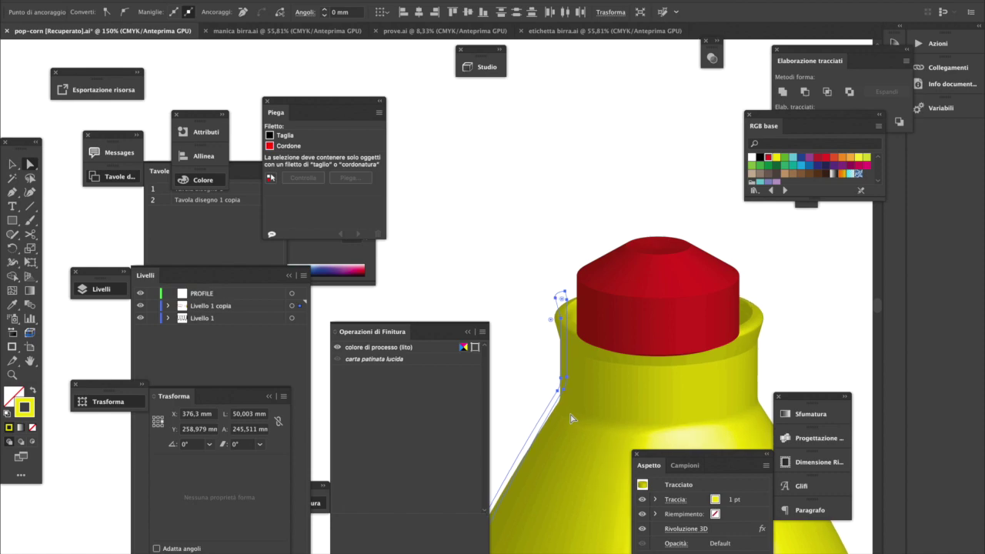
key("Right")
key("Right")
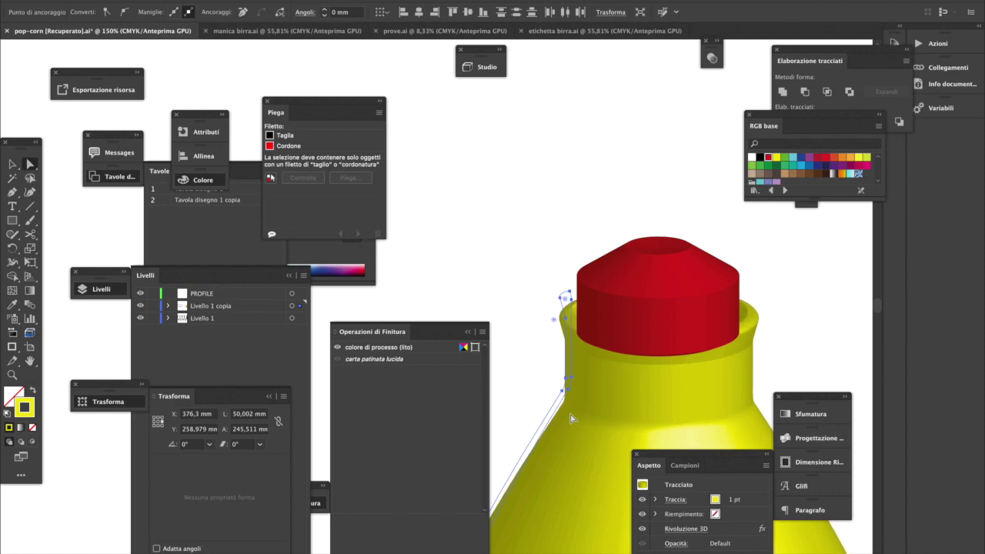
key("Right")
key("Right")
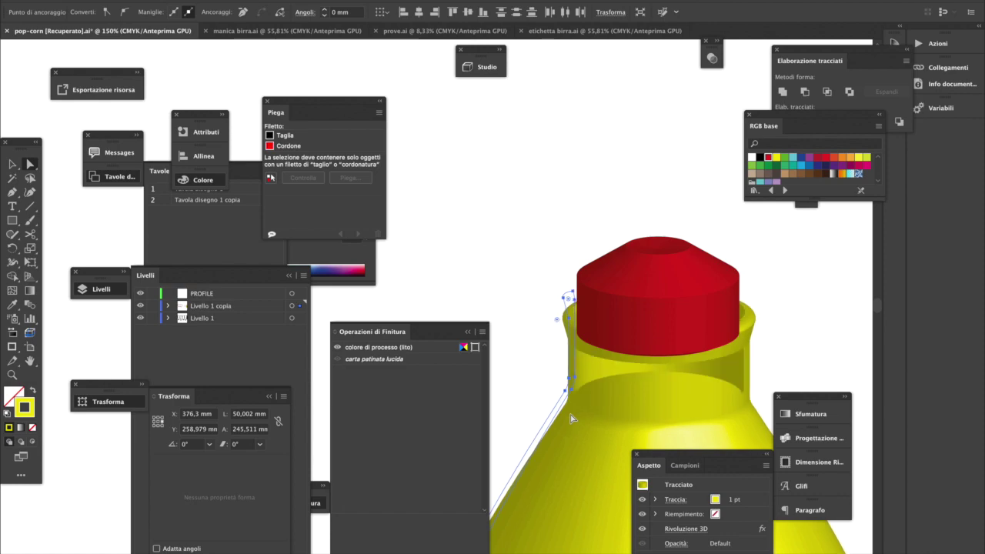
key("Right")
key("Right")
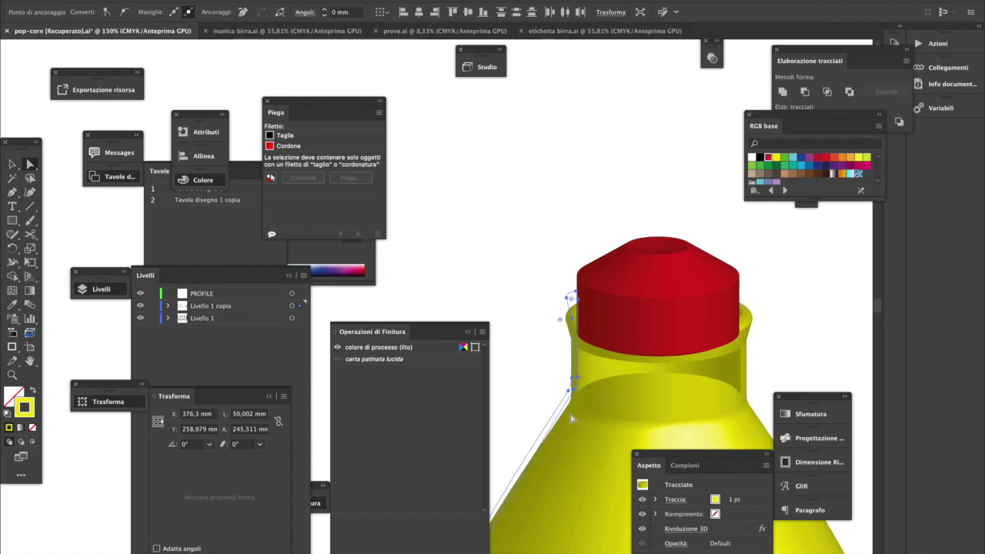
key("Right")
key("Right")
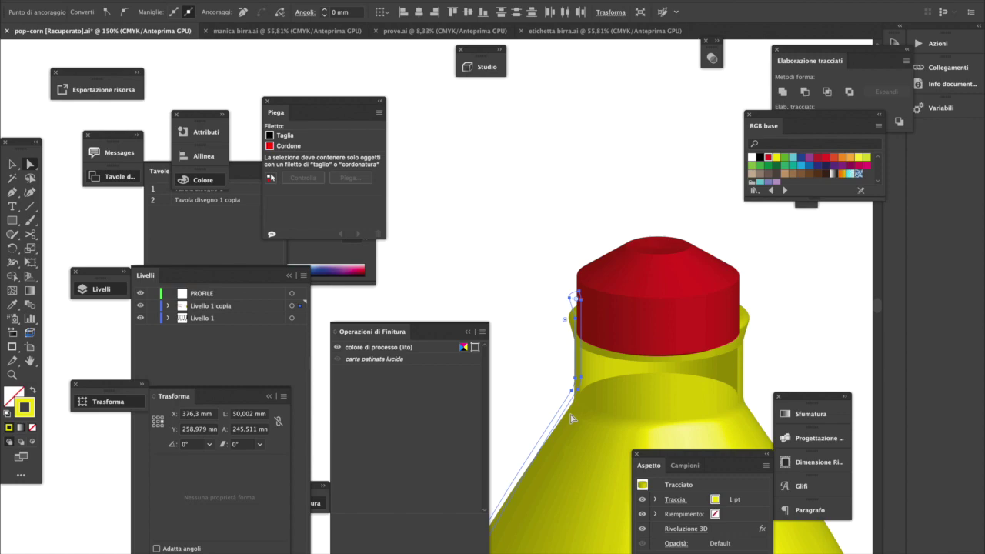
key("Right")
key("Right")
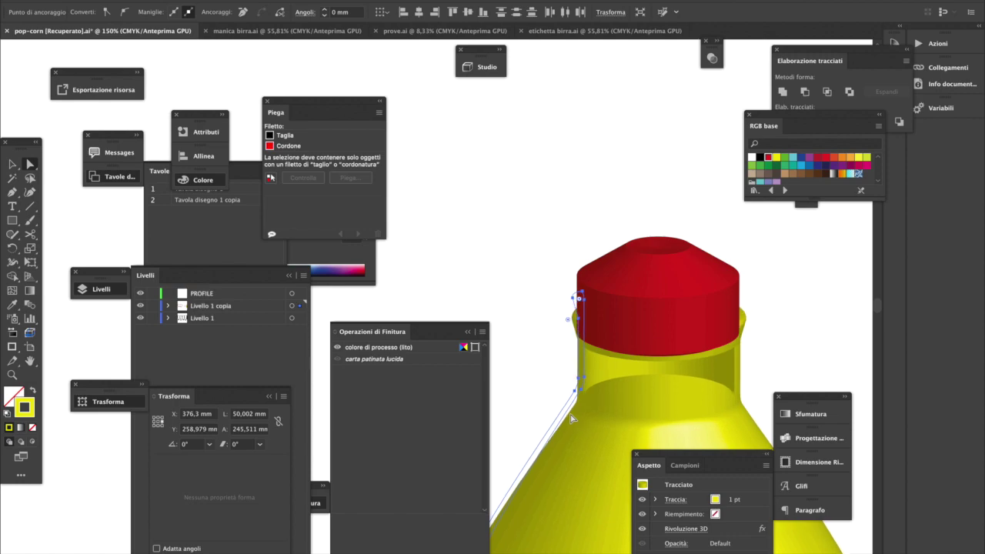
key("Right")
key("Right")
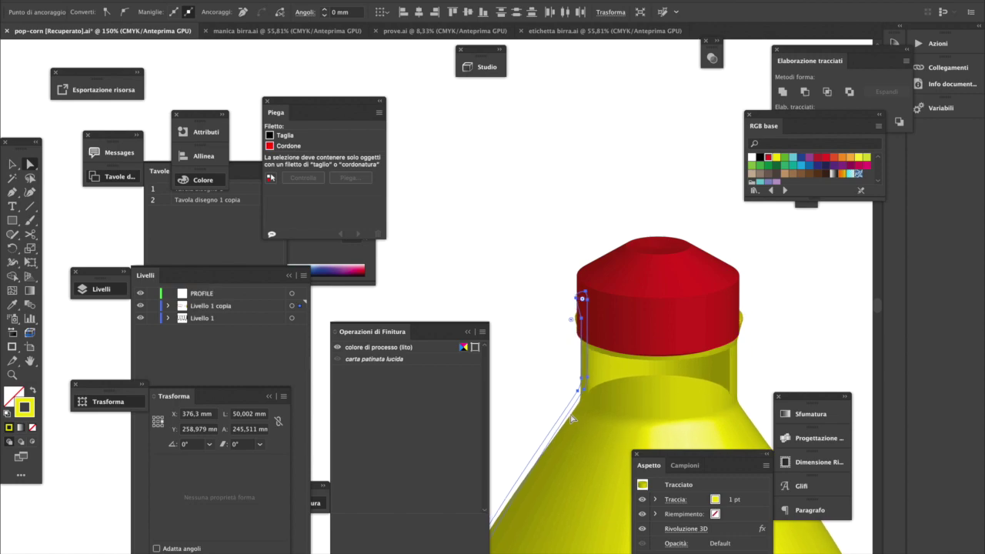
key("Right")
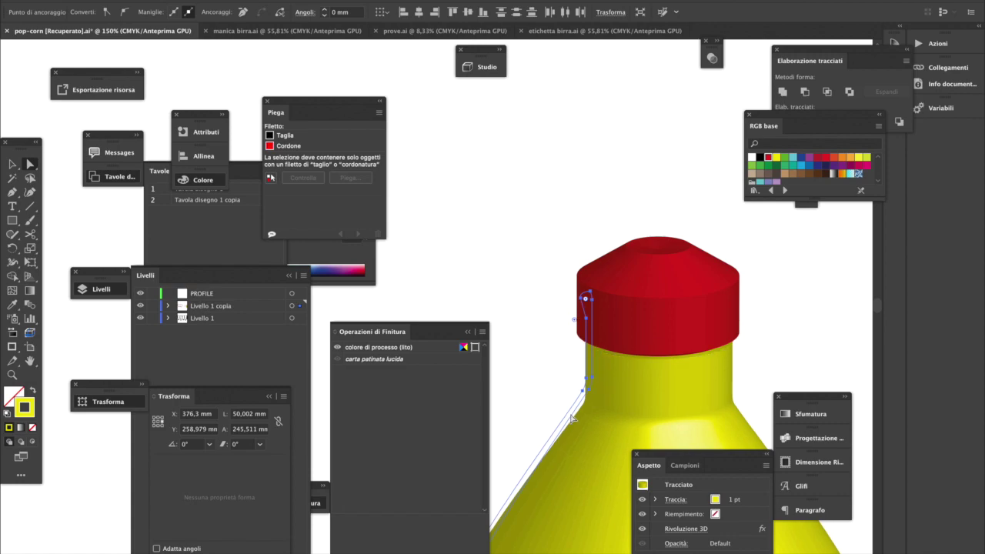
key("Right")
key("Right")
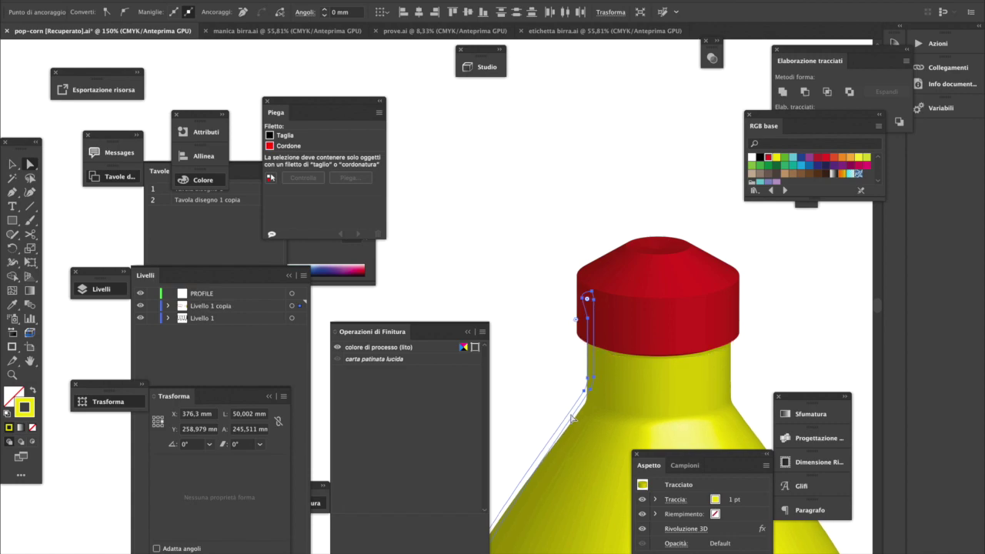
key("Right")
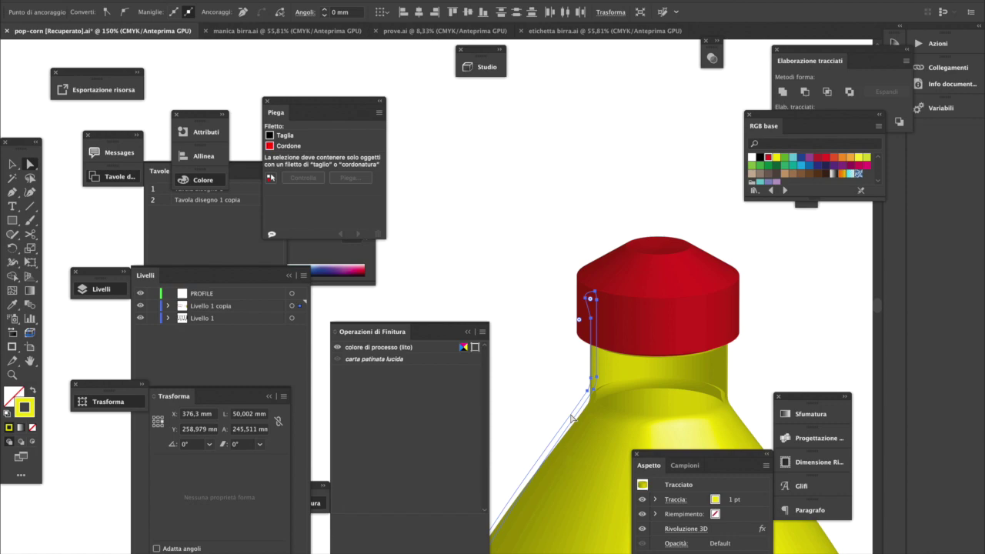
key("super+shift+a")
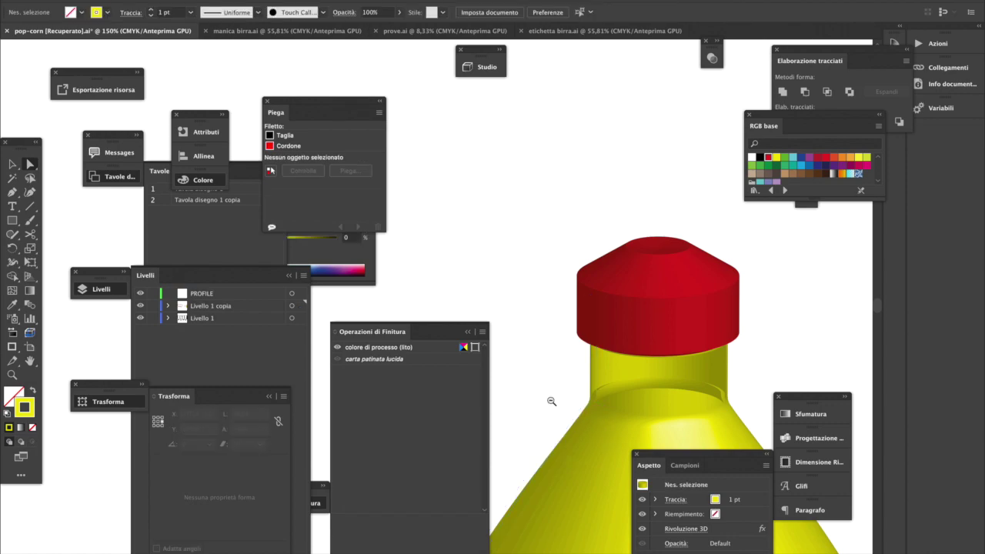
key("super+1")
scroll(545, 417, "down", 5)
scroll(545, 416, "left", 5)
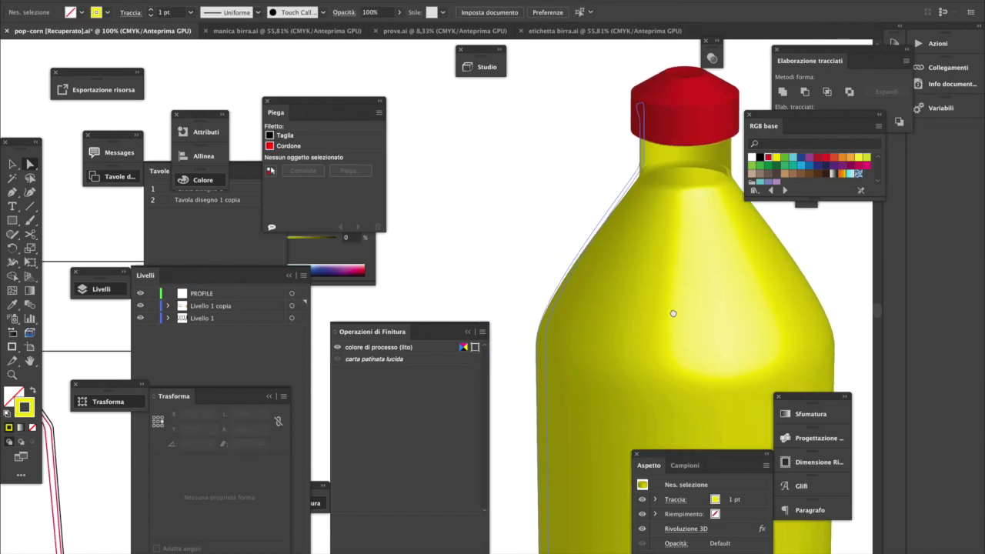
- Nudge the anchor points of the bottle profile's shoulder toward the central axis to slim the upper body
left_click_drag(612, 148, 671, 226)
key("super+minus")
left_click_drag(542, 312, 635, 229)
left_click_drag(465, 212, 547, 258)
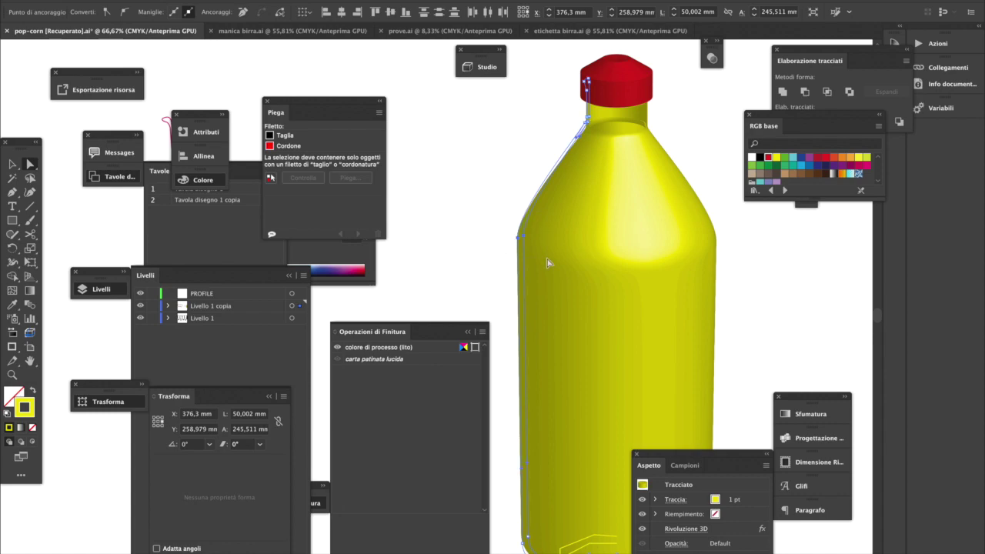
key("Right")
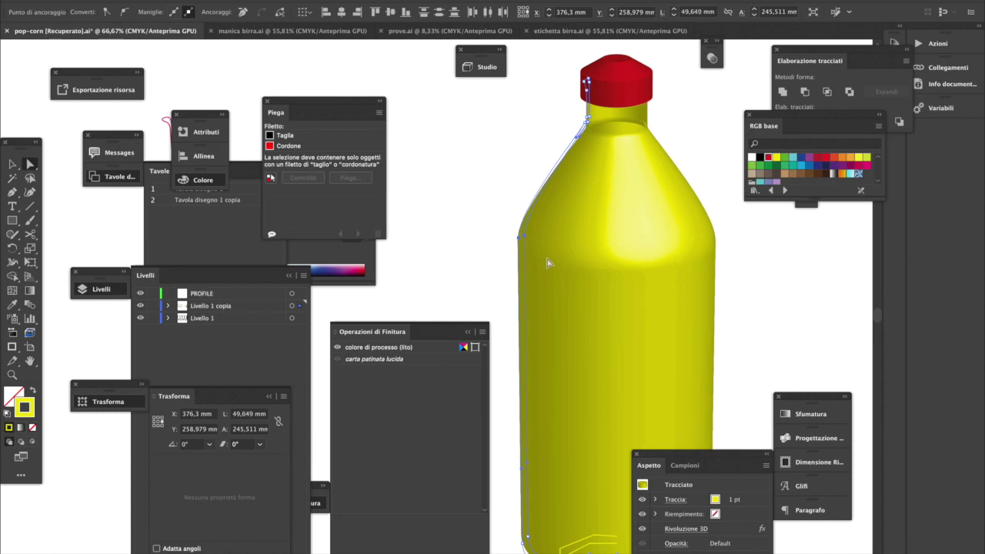
key("Right")
key("Right")
key("Right")
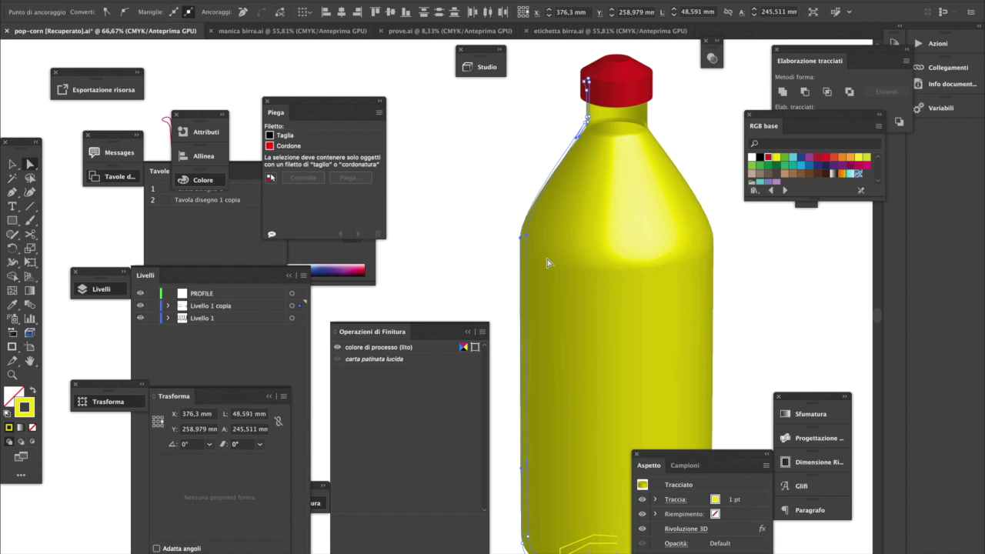
key("Right")
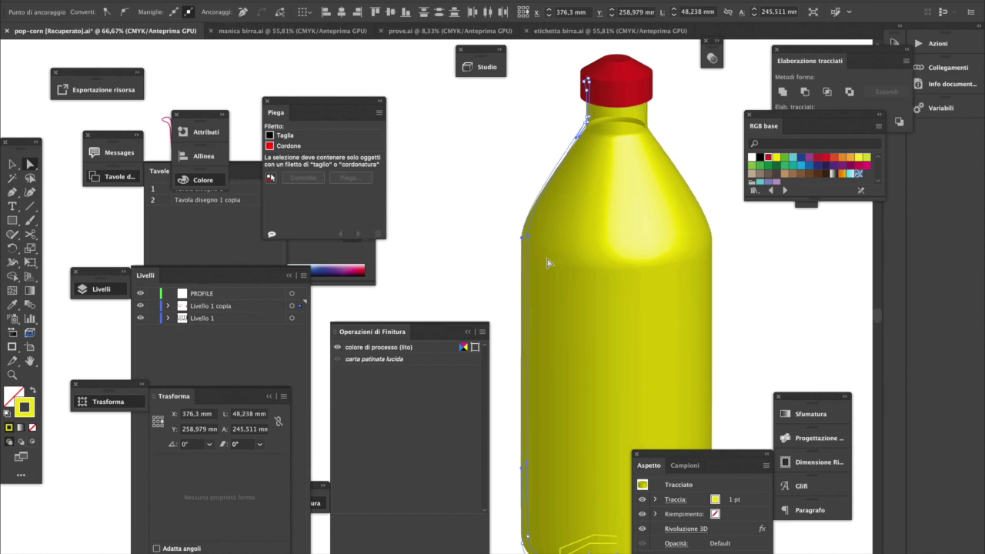
key("Right")
key("Right")
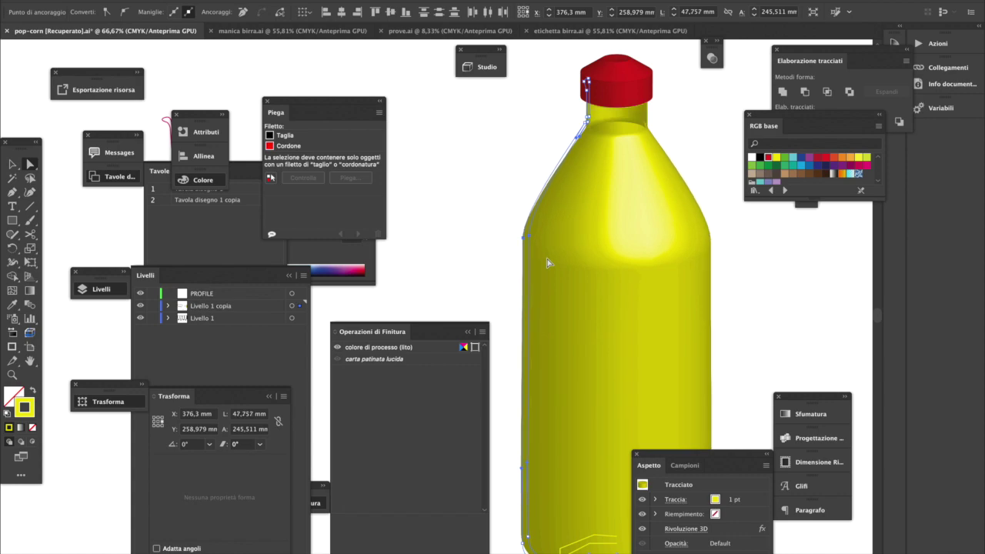
key("Right")
key("Right")
key("Right")
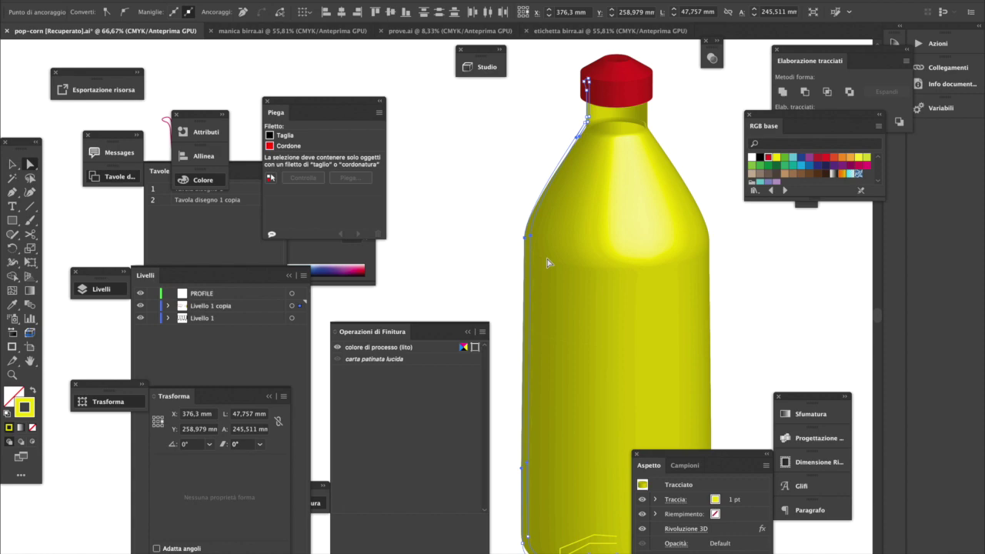
- Lower the bottle's shoulder and neck-base anchor points to lengthen the neck, and move the neck-base points about 3 mm outward
left_click_drag(502, 116, 620, 252)
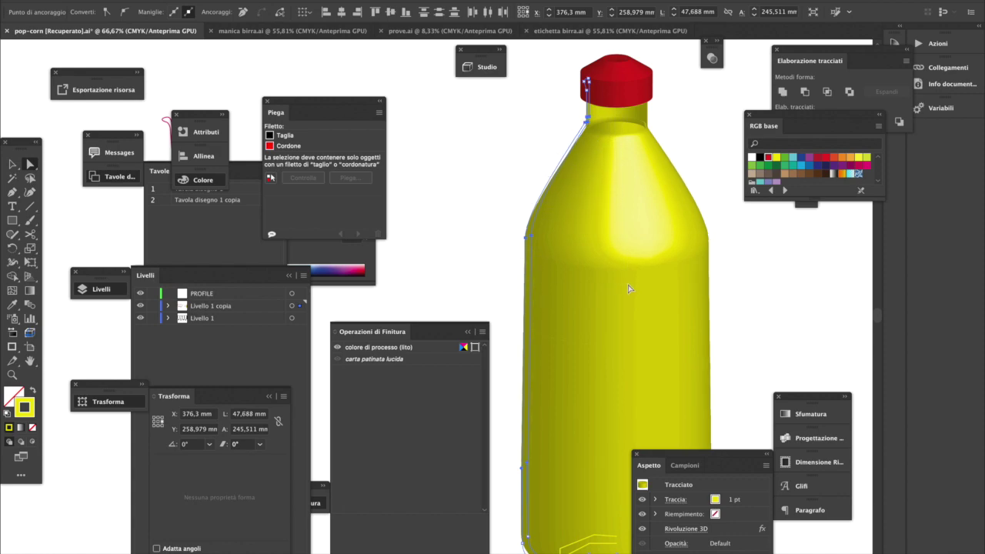
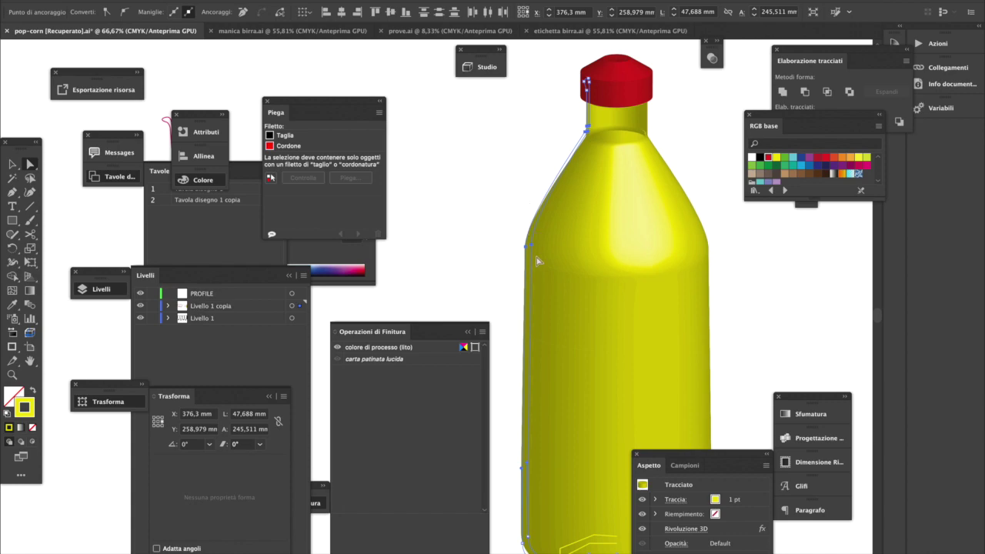
left_click_drag(531, 245, 532, 272)
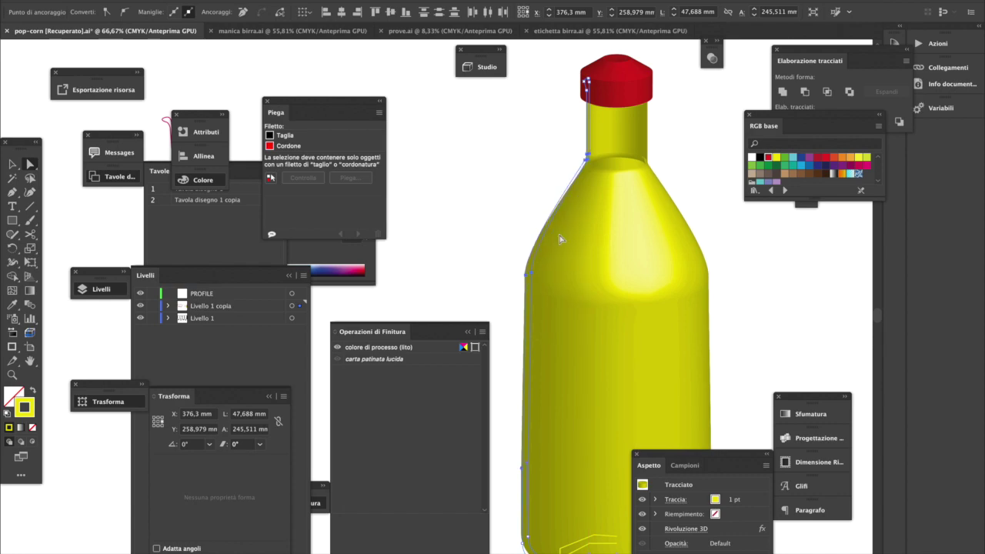
left_click(540, 154)
left_click_drag(602, 189, 582, 164)
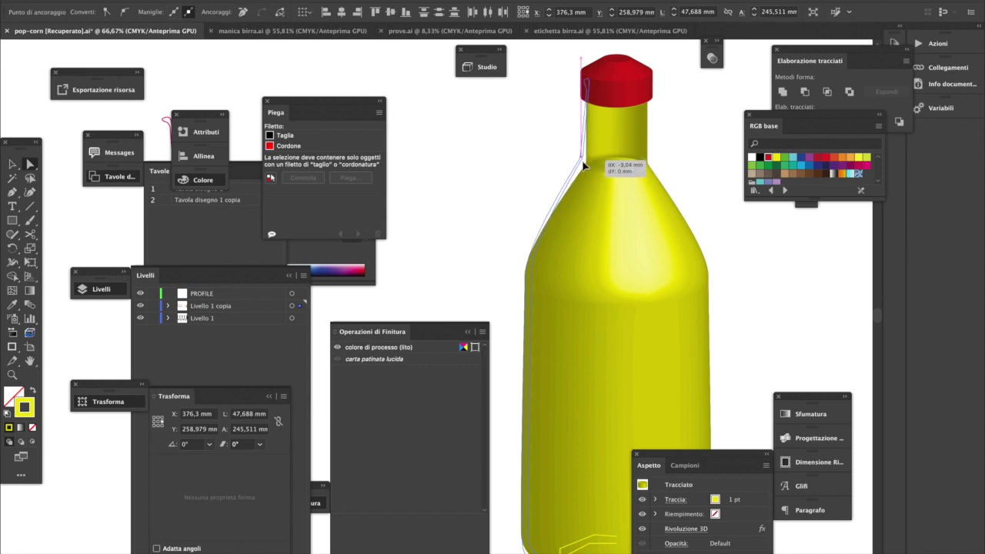
left_click_drag(584, 164, 584, 164)
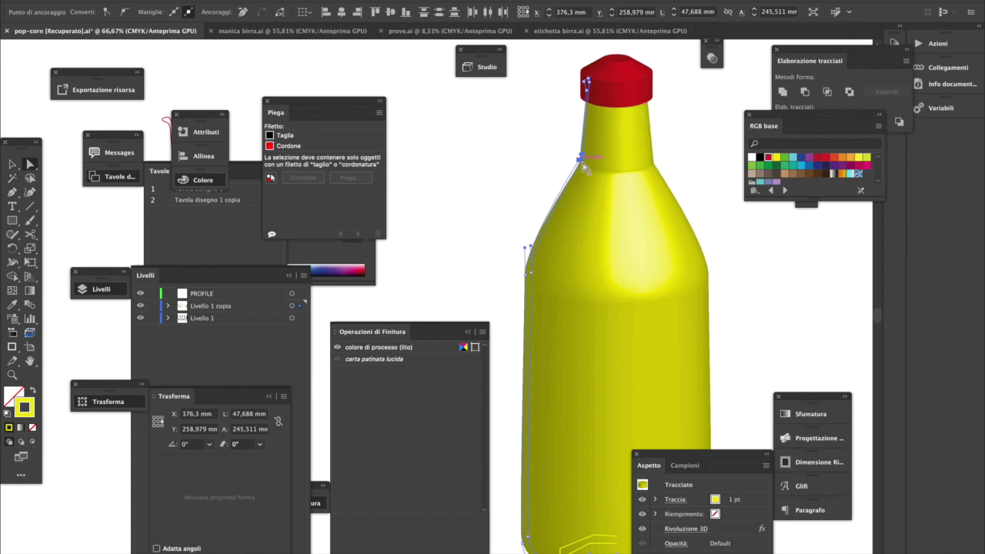
left_click(678, 160)
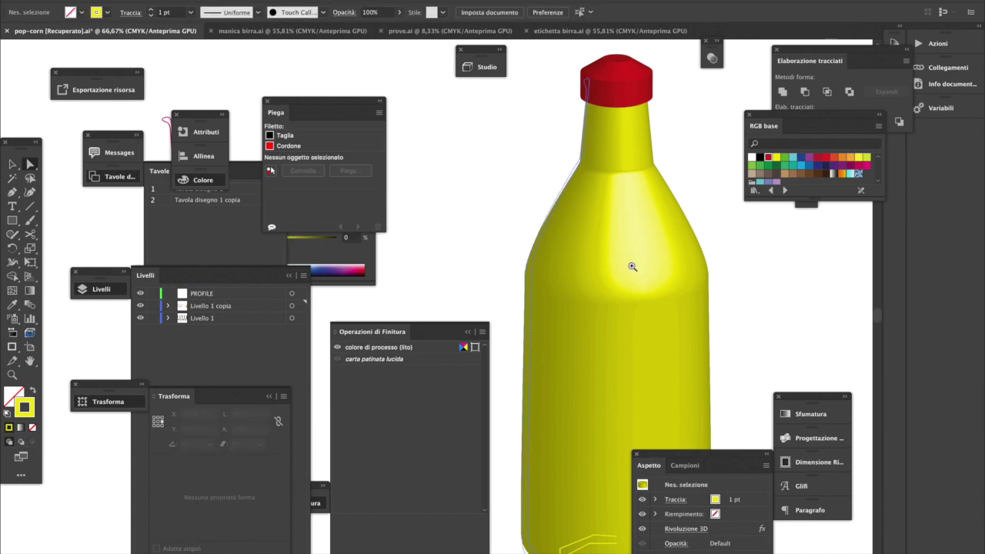
- Delete the leftover yellow cap outline lying over the base of the bottle
left_click(615, 266, "alt+super")
left_click(494, 282, "alt+super")
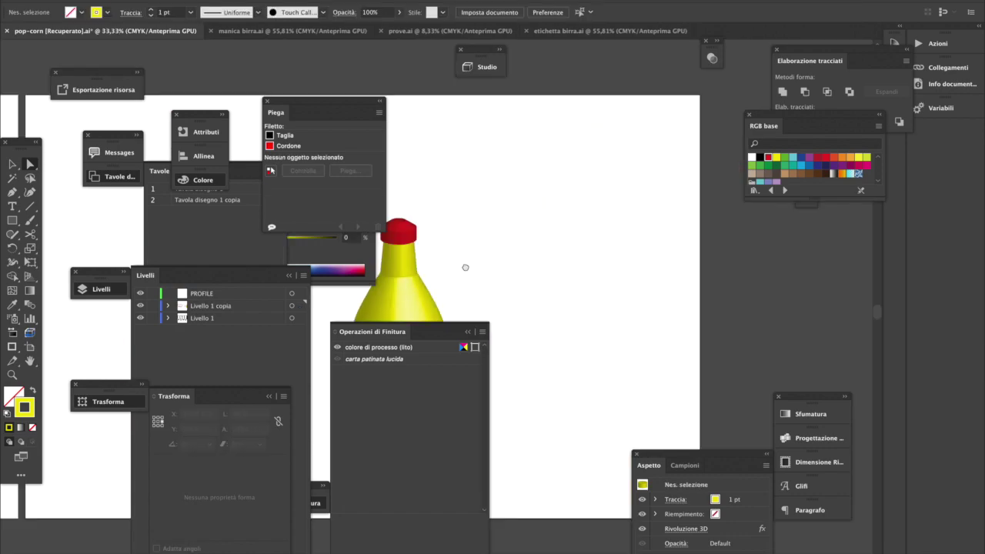
left_click_drag(464, 266, 626, 189)
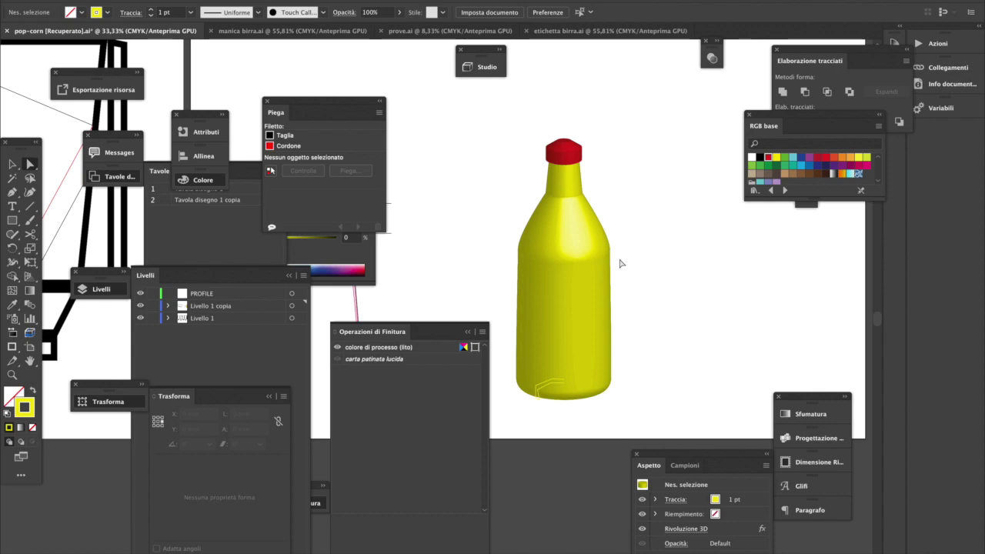
key("v")
left_click(537, 402)
left_click(539, 410)
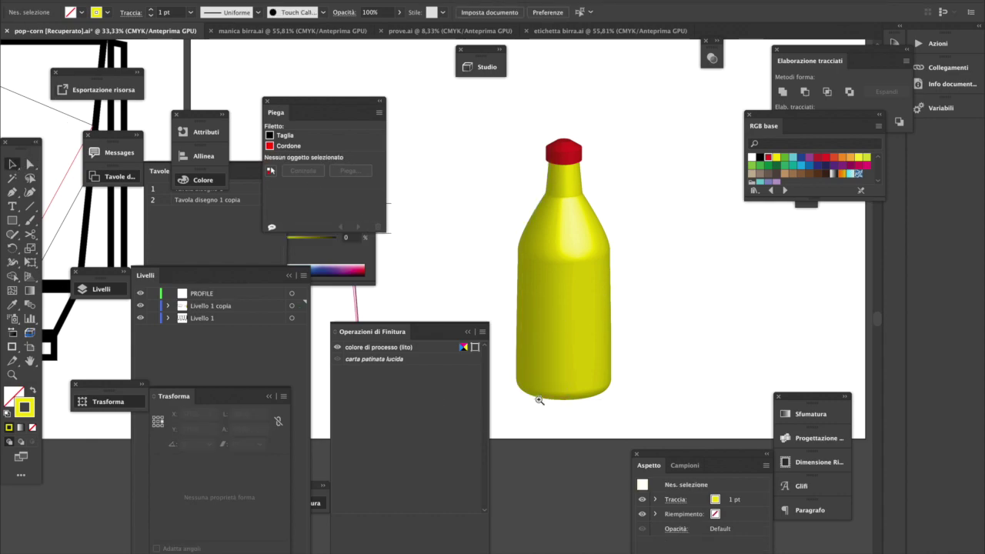
- Remove the inner and outer anchor points beside the cap profile's flat top with the Pen tool, so it slopes straight to the axis
left_click(543, 173)
left_click(444, 279)
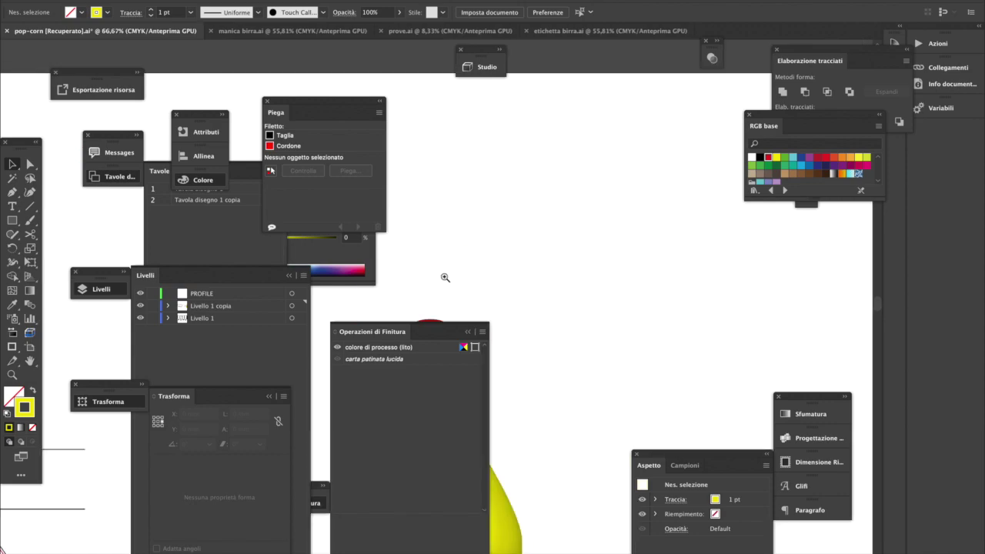
left_click_drag(468, 276, 677, 201)
left_click(585, 300)
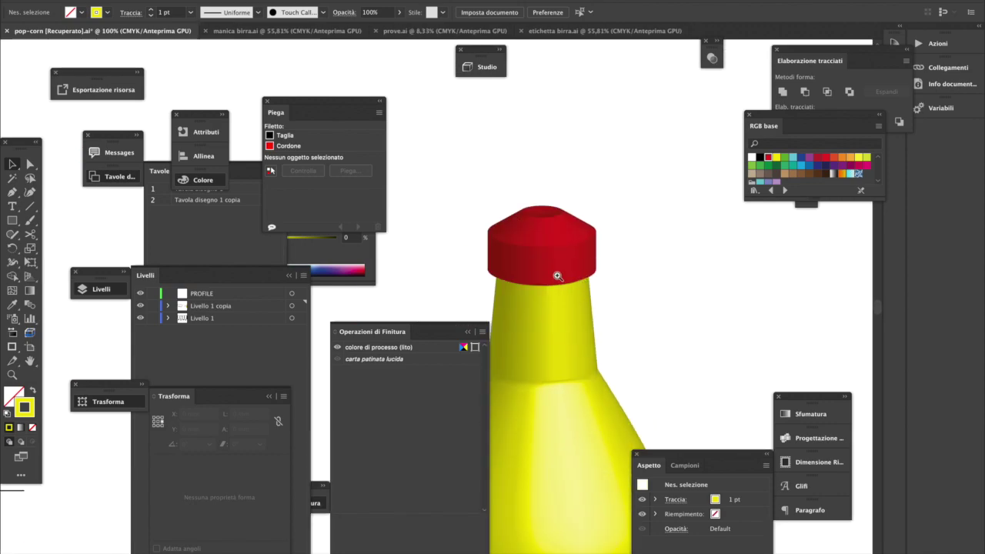
left_click(512, 269)
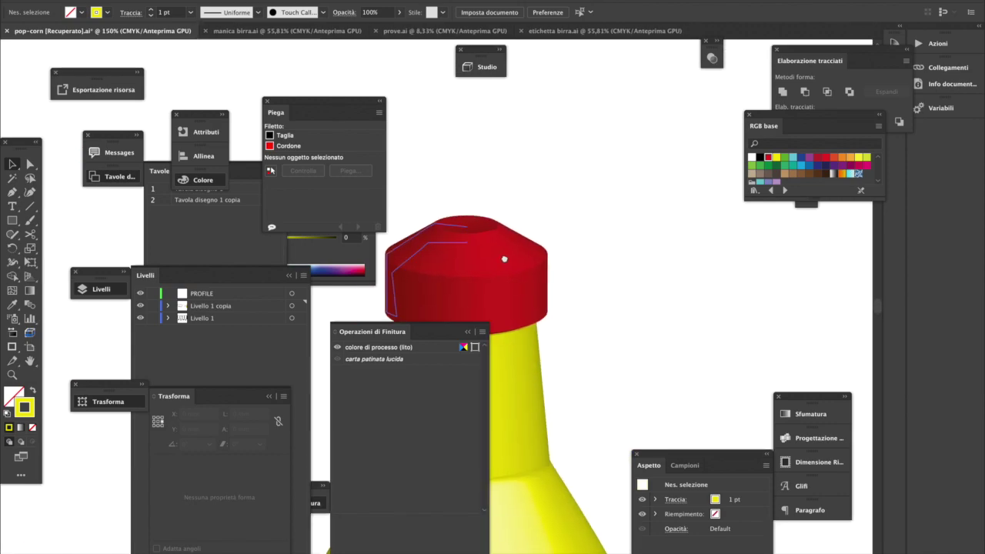
left_click(525, 312)
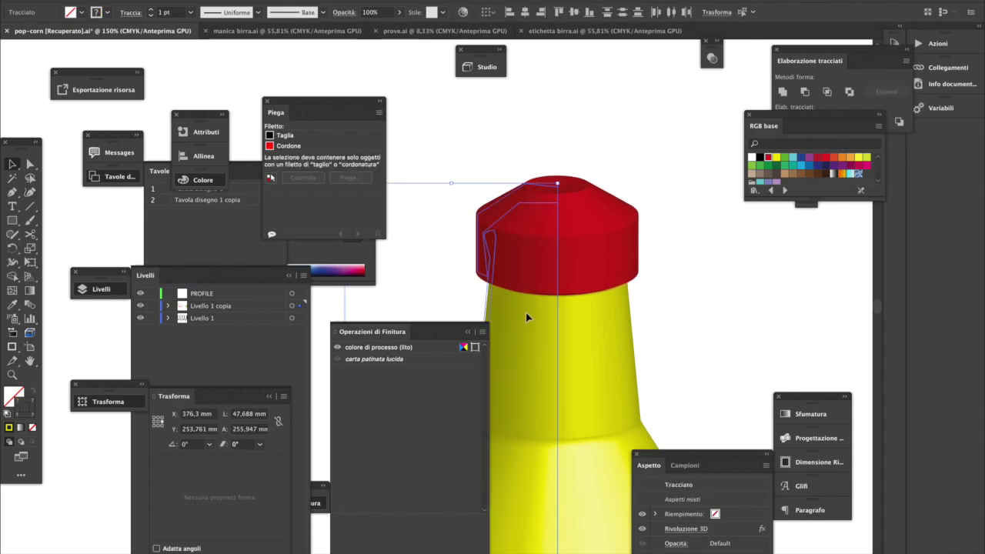
left_click(30, 164)
left_click(14, 193)
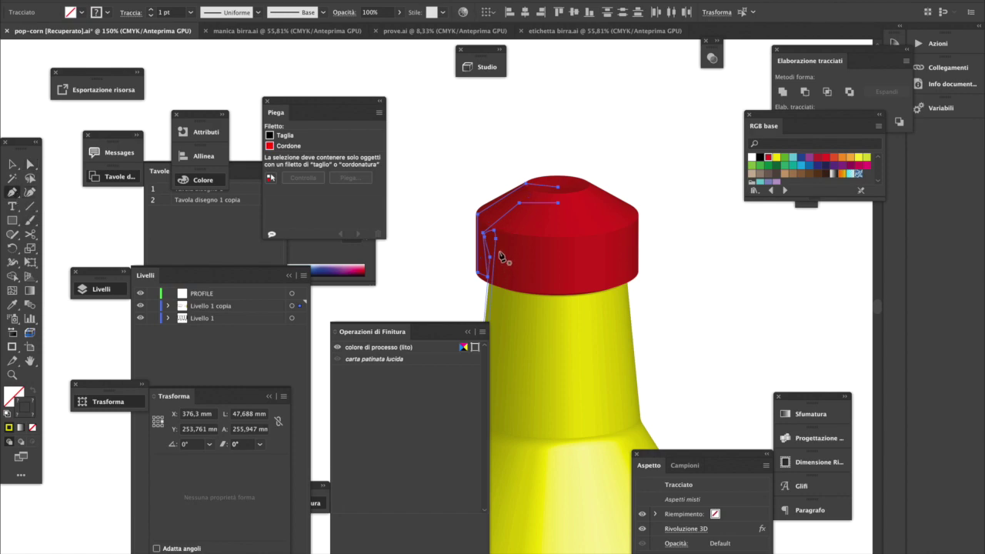
left_click(520, 203)
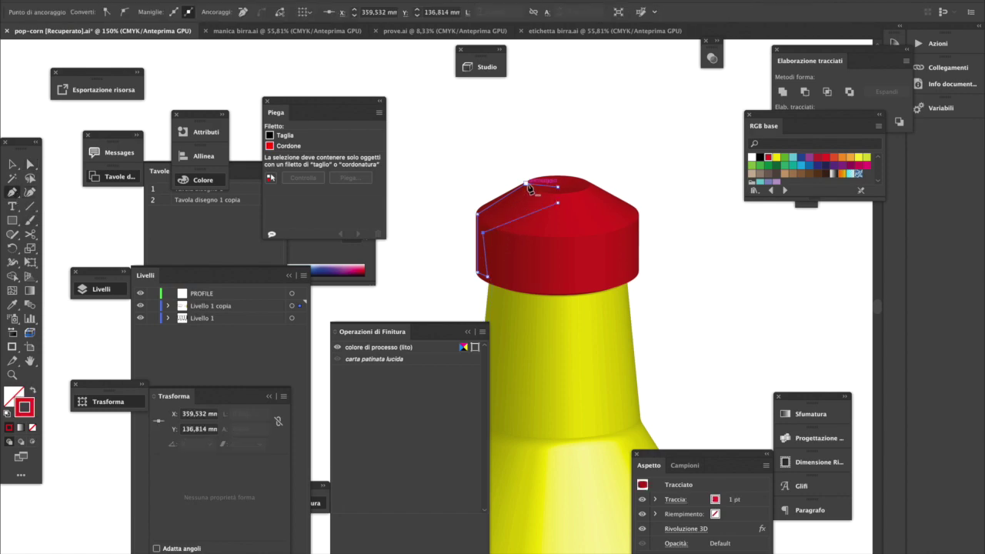
left_click(526, 184)
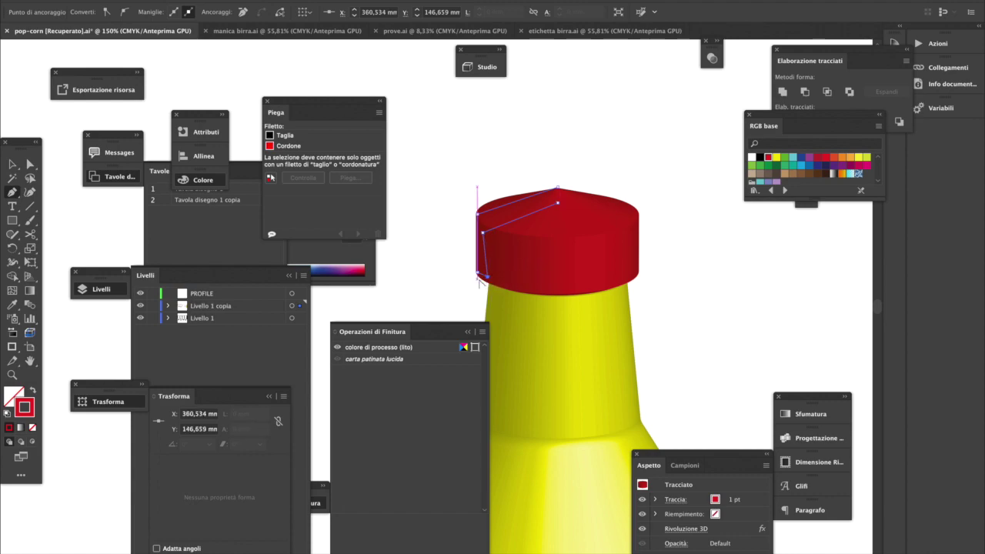
- Select the two bottom anchor points of the cap profile and nudge them outward to flare the cap's lower rim
left_click(477, 274)
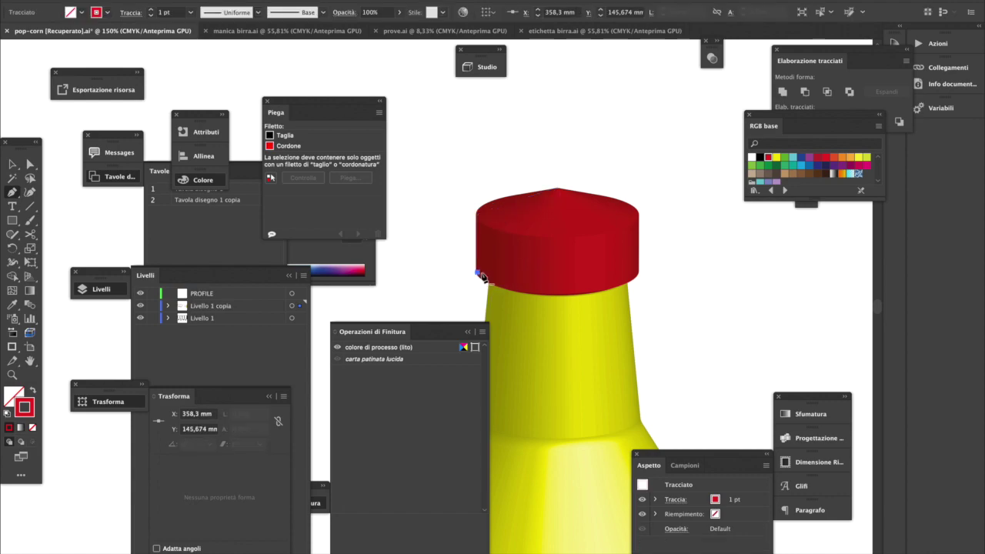
key("super+z")
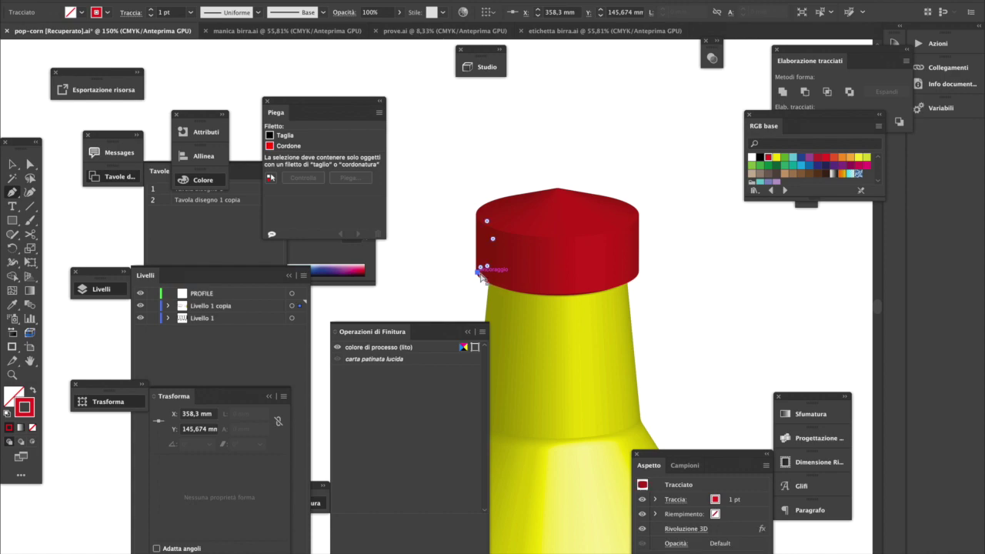
left_click(473, 282, "super")
left_click(479, 274, "super")
left_click(479, 274)
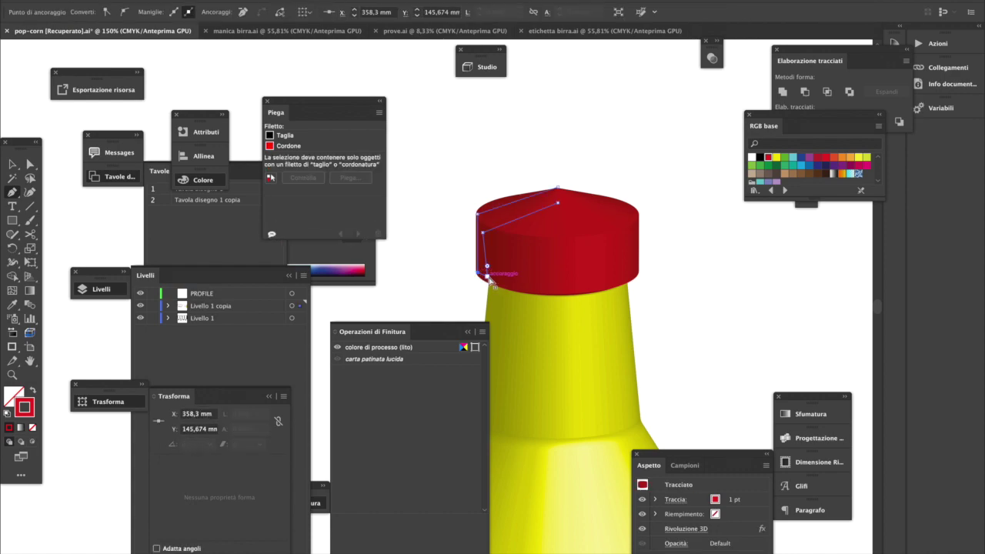
key("Left")
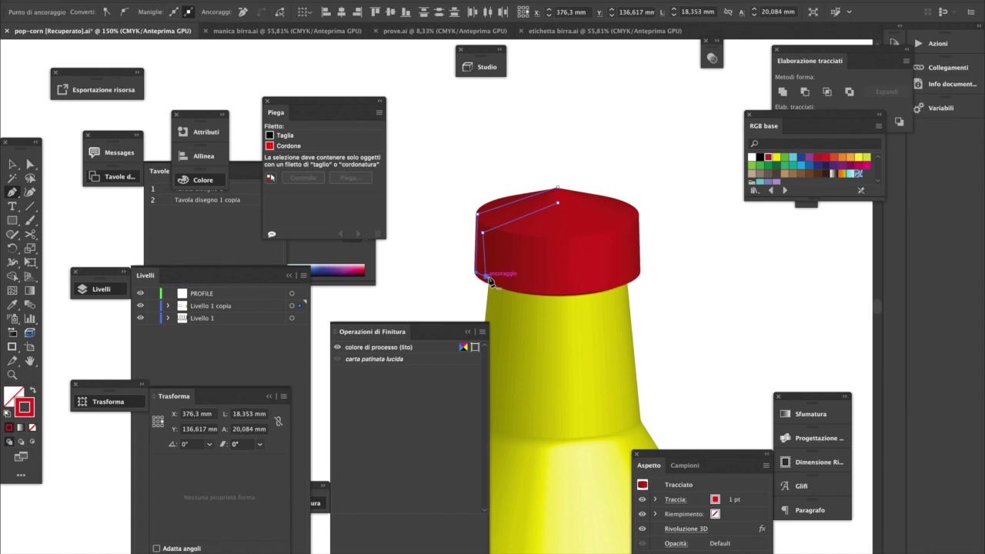
key("Left")
key("Left")
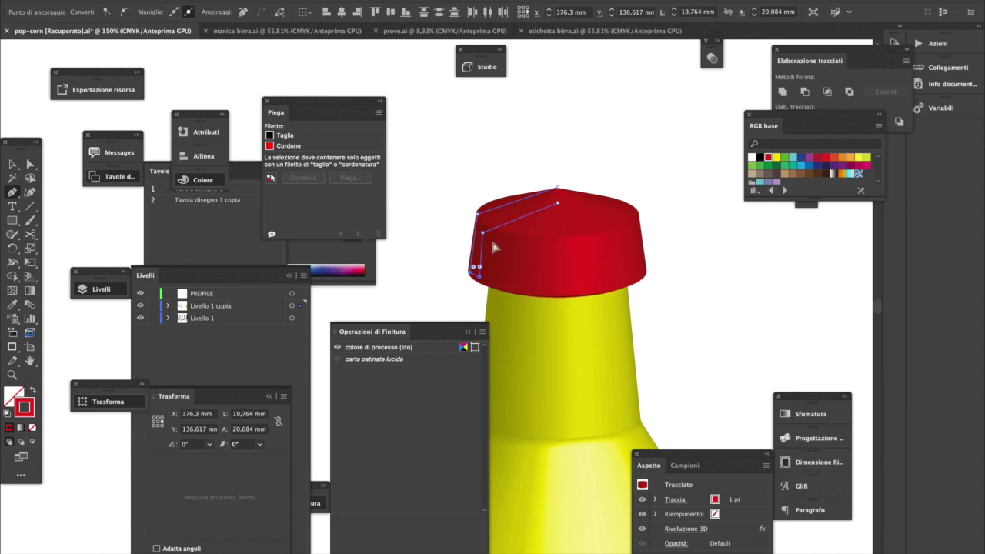
- Nudge the cap profile's inner upper corner point upward to thin the cap's top, then deselect
left_click(487, 304)
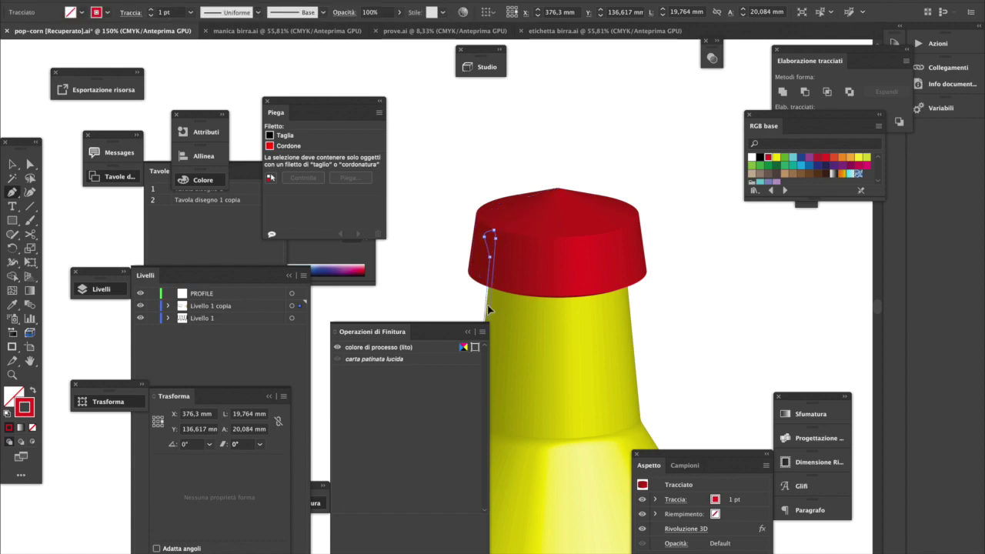
left_click(473, 262)
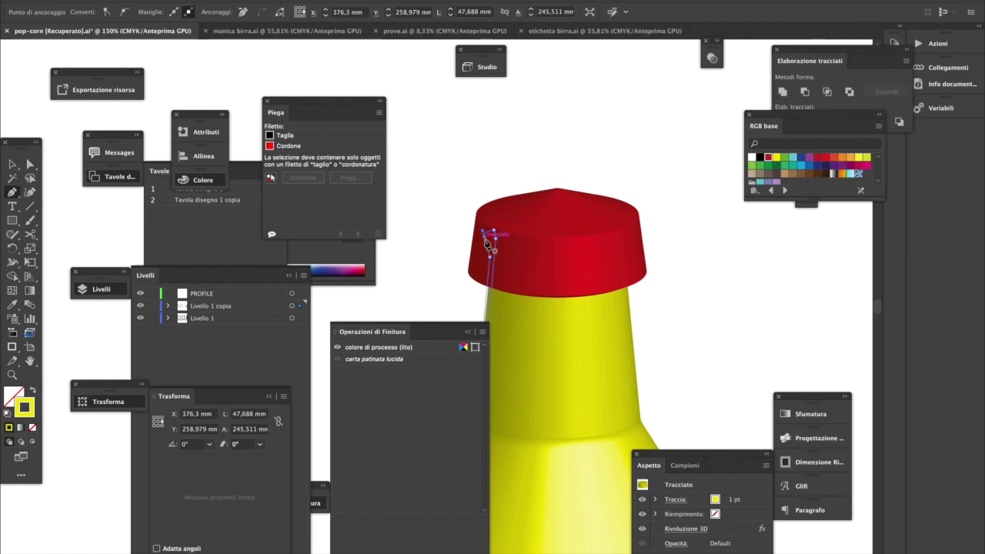
left_click(485, 238)
left_click(484, 232)
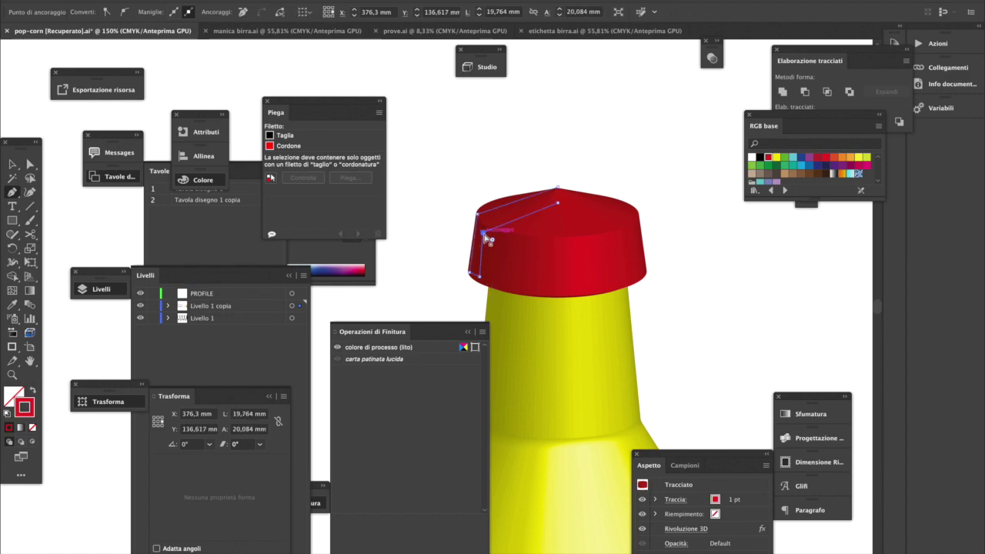
key("Up")
key("Up")
key("Up")
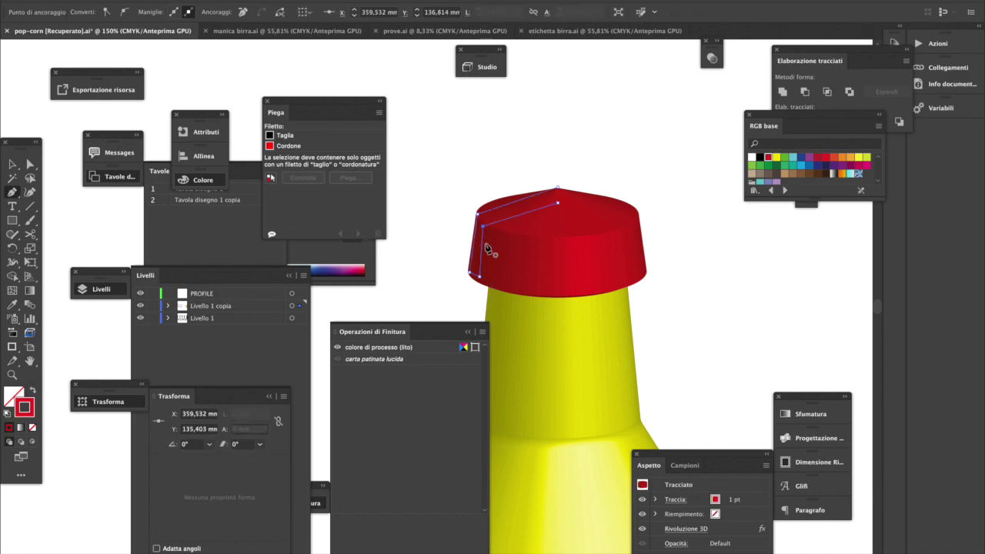
left_click(438, 244, "super")
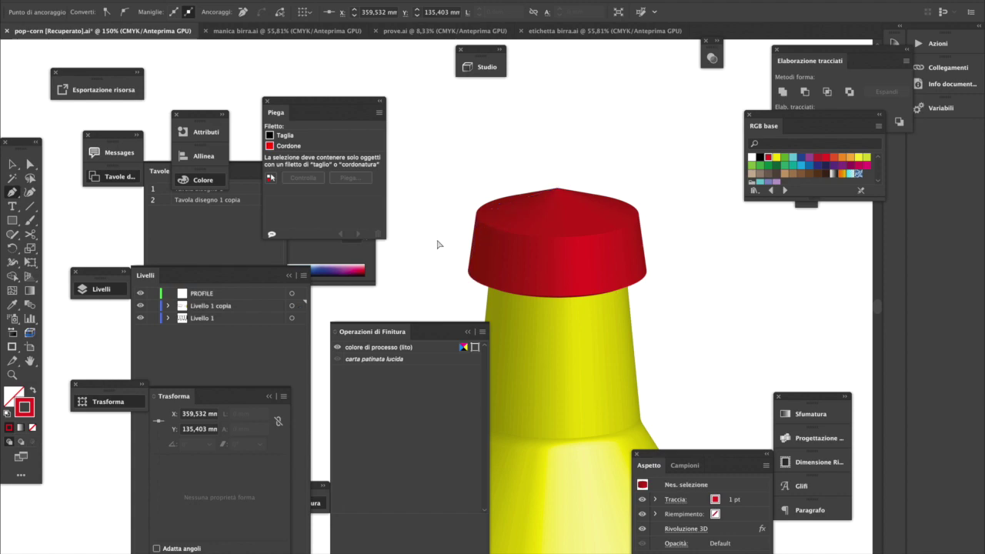
- Move the cap profile's inner bottom anchor point outward and slightly up to thin the rim
left_click(490, 303, "super")
left_click(472, 265, "super")
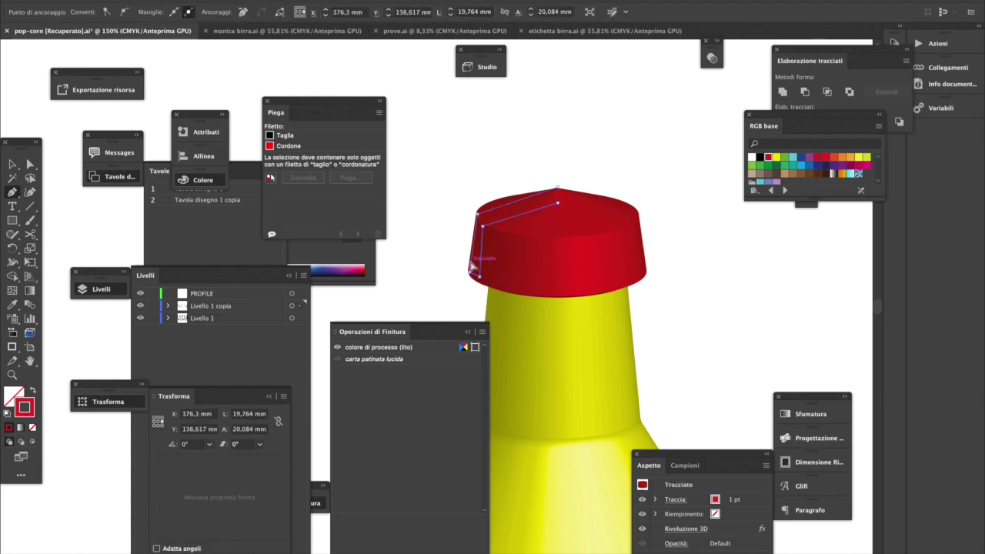
left_click(479, 277)
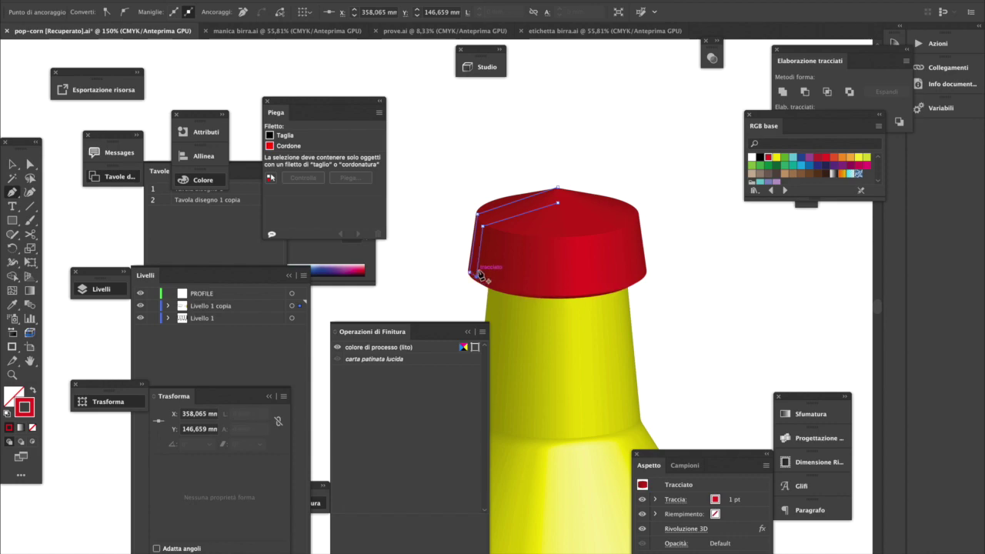
mouse_move(476, 276)
left_mouse_down()
mouse_move(472, 262)
mouse_move(479, 277)
left_mouse_up()
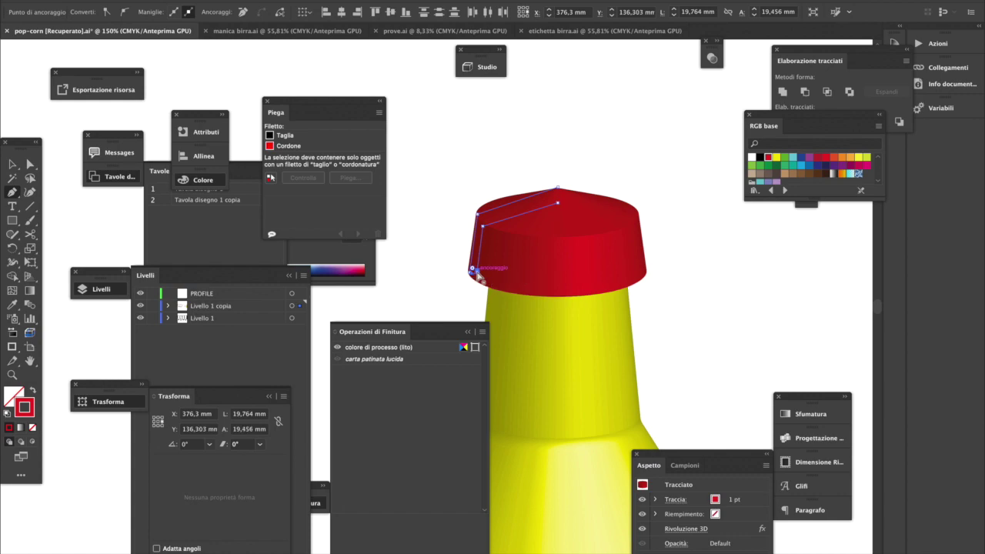
- Move the cap profile's inner bottom anchor point inward and slightly down, and round the profile's outer and inner upper corners
left_click_drag(472, 269, 479, 287)
left_click(465, 297)
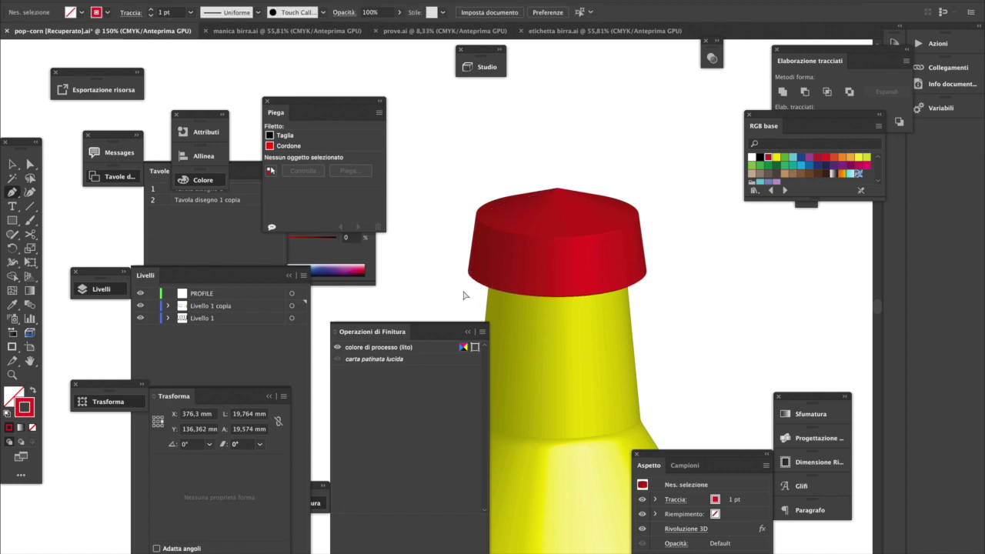
left_click(483, 227)
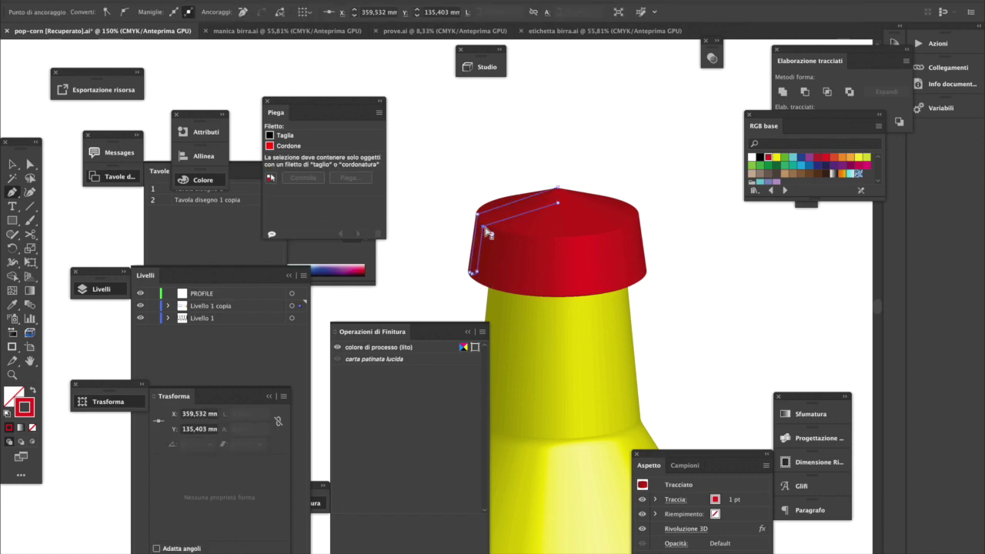
mouse_move(492, 234)
left_mouse_down()
mouse_move(484, 229)
mouse_move(504, 231)
left_mouse_up()
left_click(478, 215)
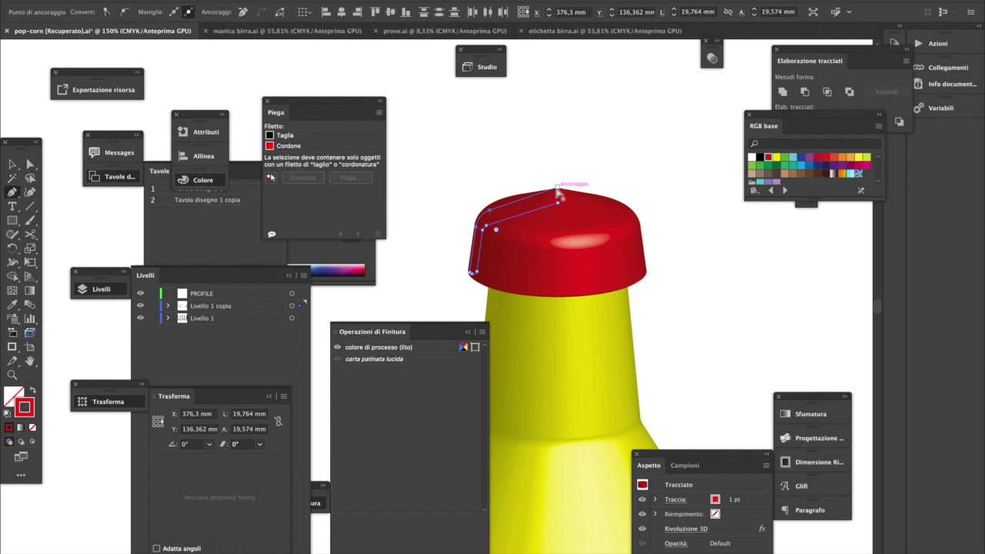
left_click(557, 189)
left_click(558, 202)
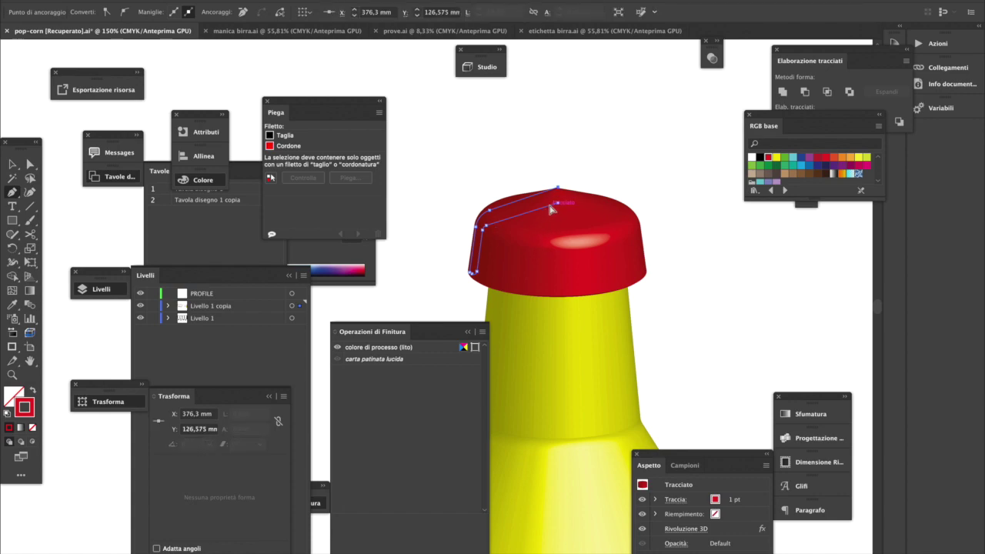
left_click(666, 305)
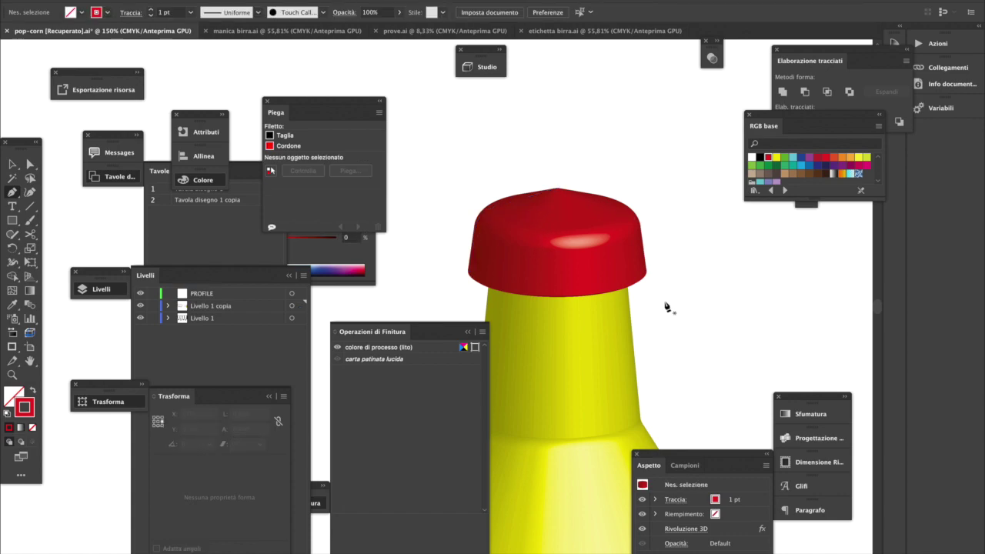
- Select the cap and bottle profiles together with the Selection tool
left_click(539, 308, "alt")
left_click(500, 300, "alt")
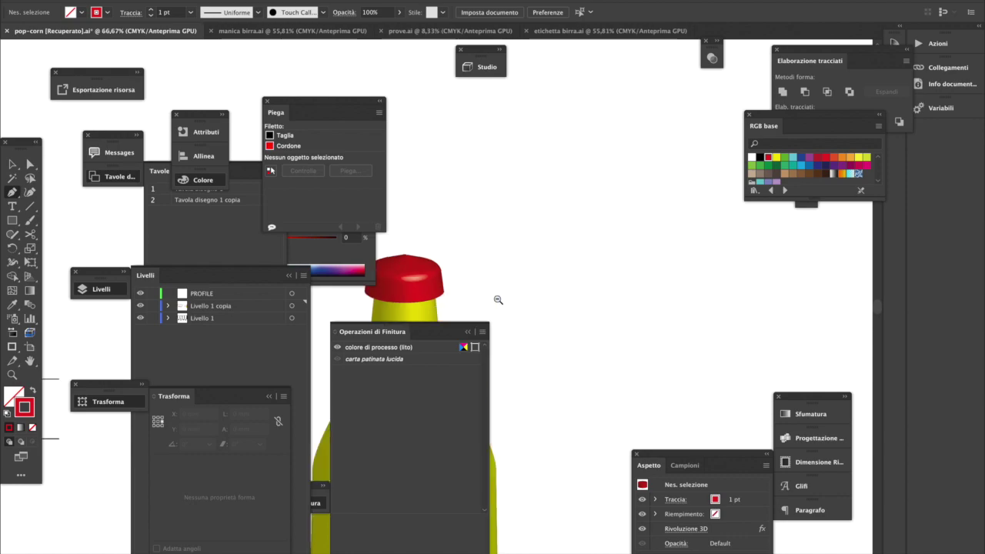
left_click(498, 300, "alt")
left_click_drag(519, 285, 646, 154)
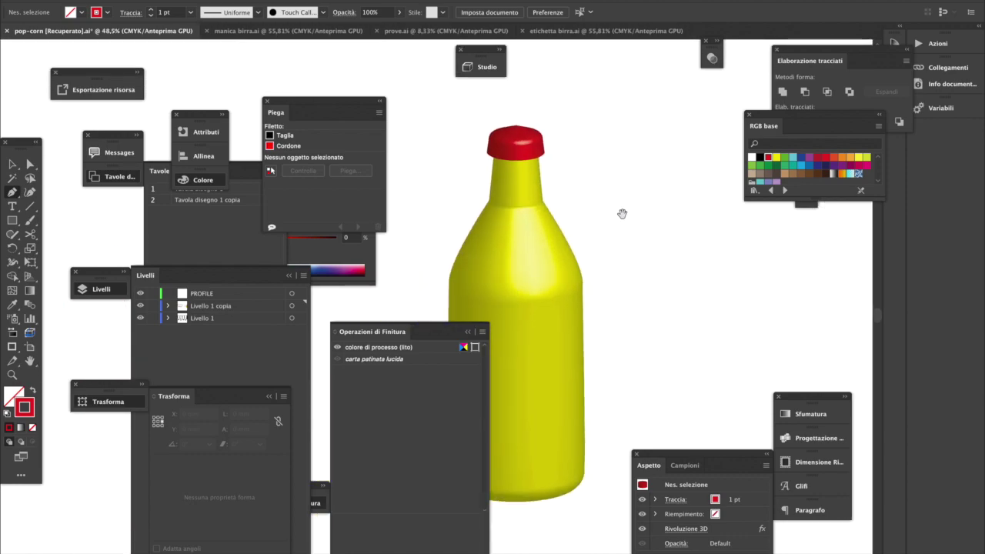
left_click(583, 297, "alt")
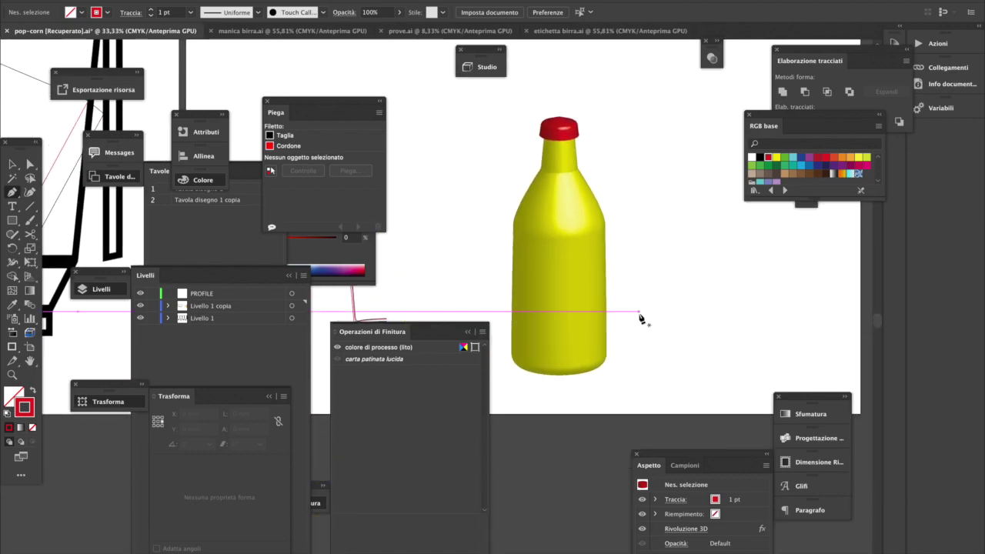
key("v")
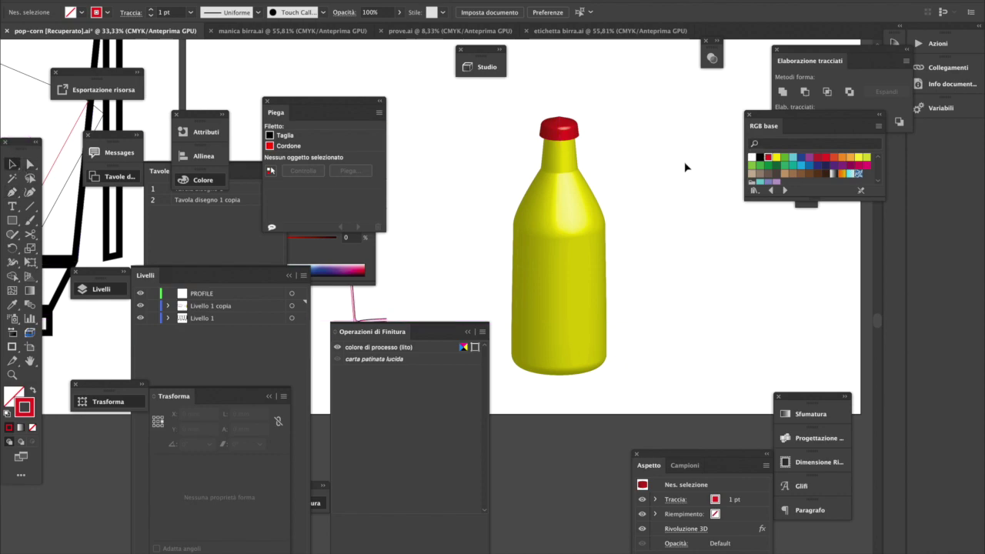
left_click(570, 135)
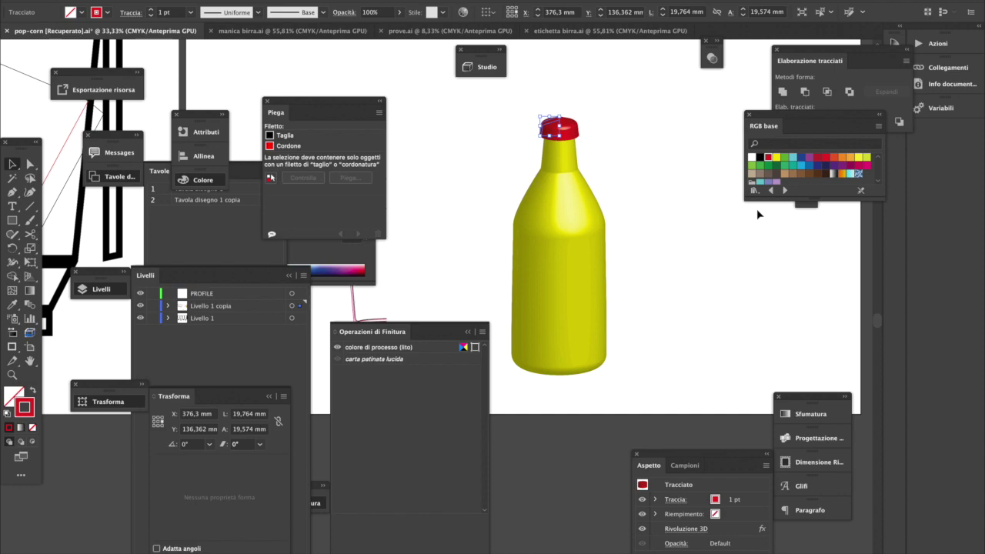
left_click(559, 258, "shift")
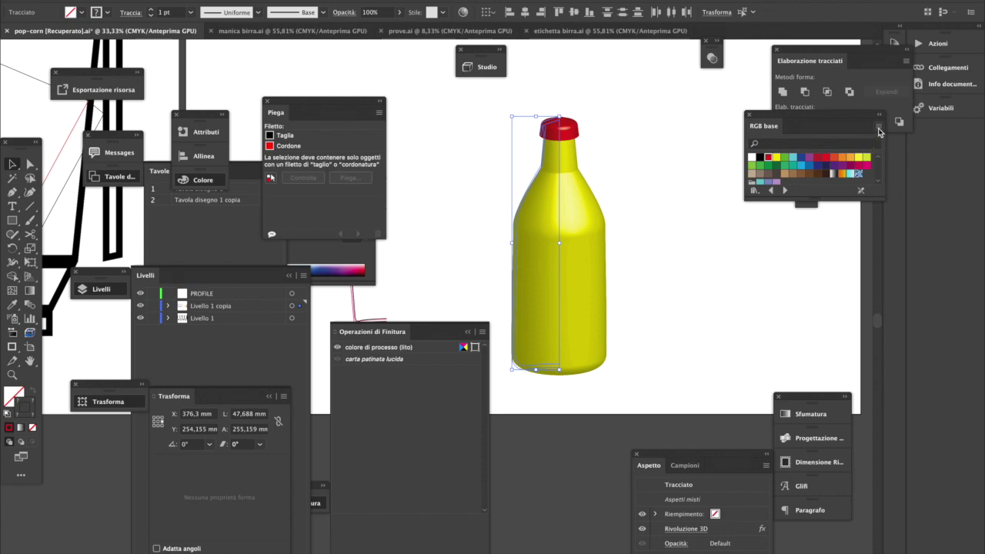
- Tidy the workspace by collapsing the RGB base palette and moving the Pathfinder, Layers and Transform palettes apart
left_click(879, 117)
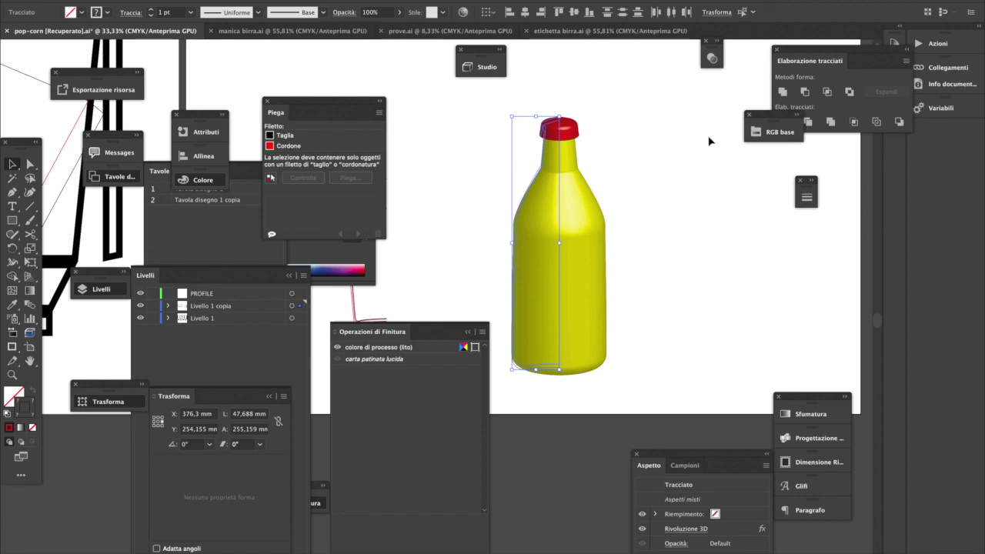
left_click(373, 1)
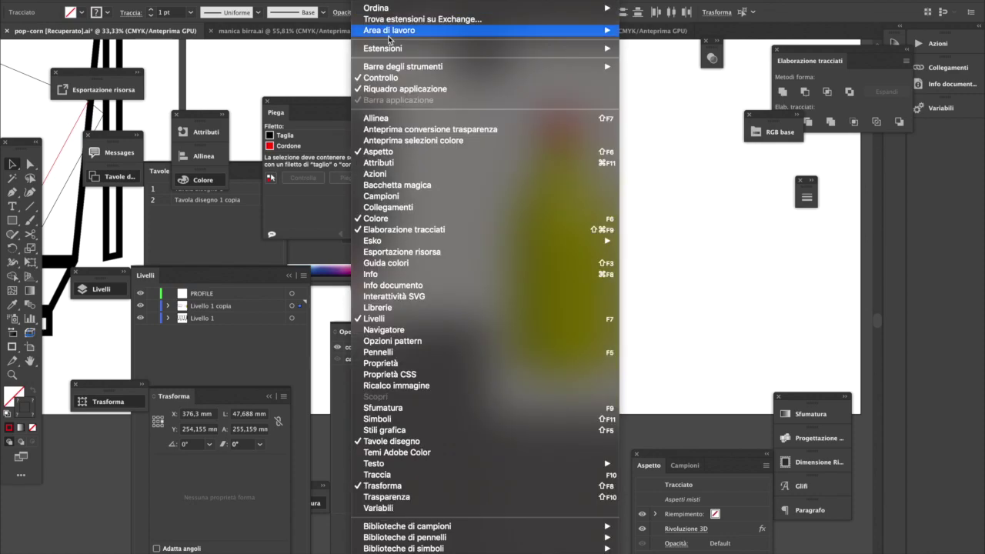
left_click(669, 197)
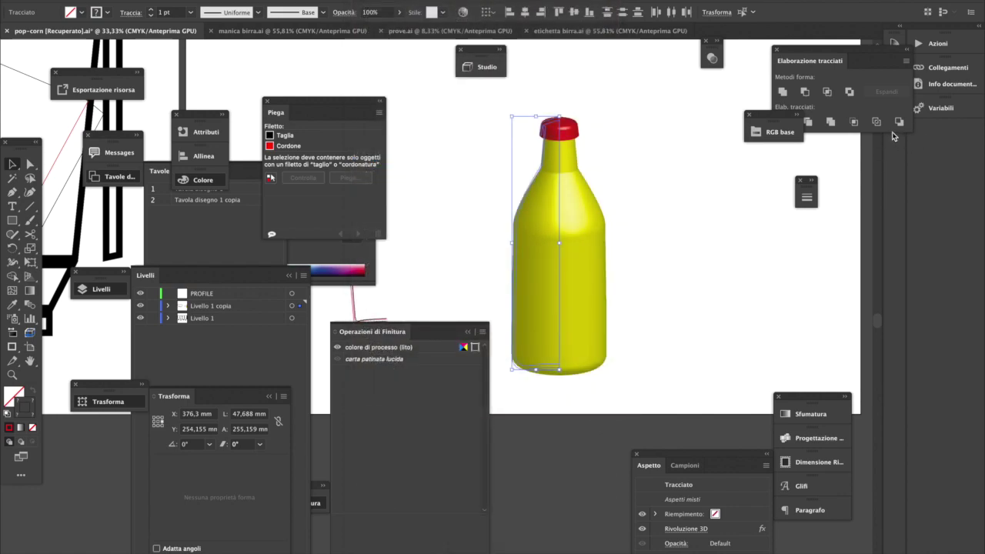
left_click(873, 57)
left_click_drag(875, 61, 897, 219)
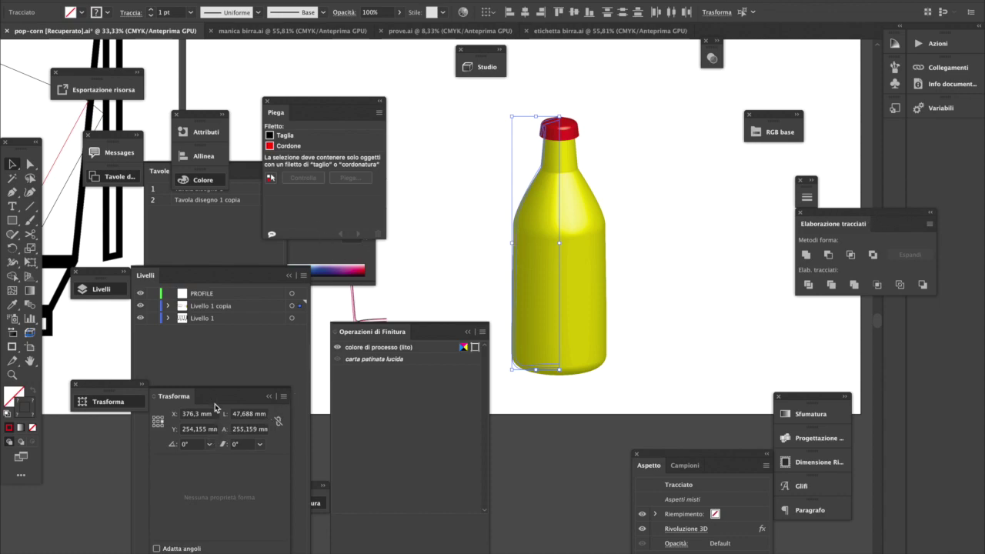
left_click_drag(240, 281, 470, 436)
left_click(303, 455)
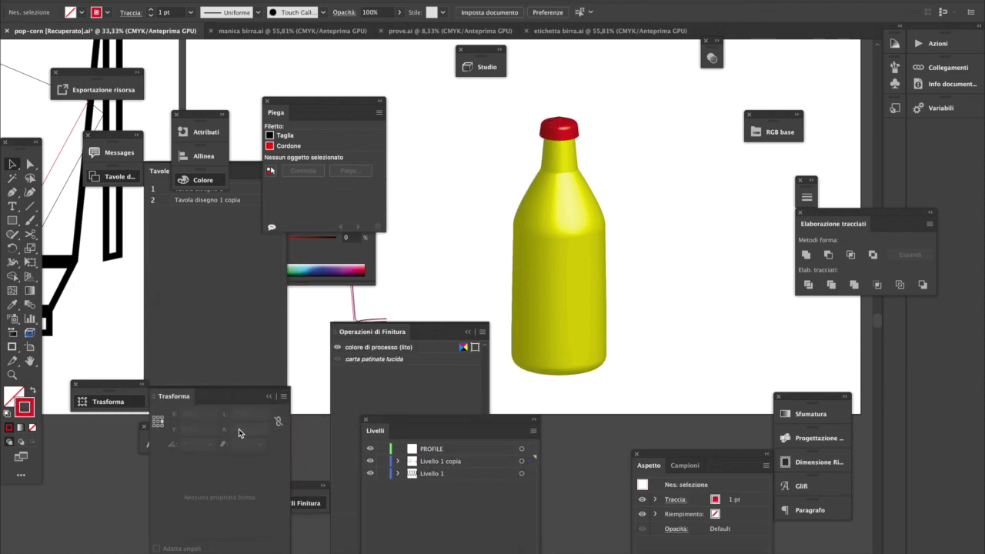
left_click_drag(257, 399, 148, 409)
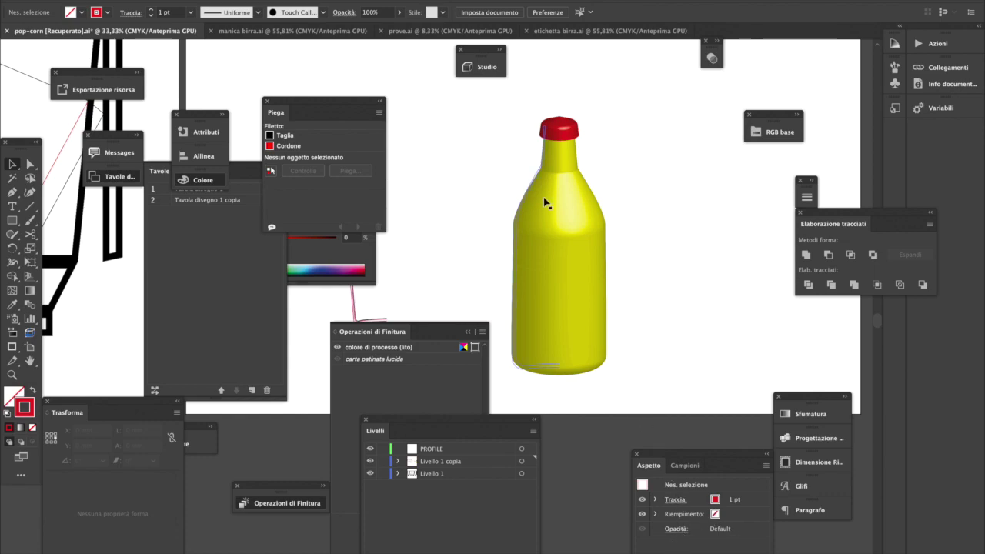
- Select the cap and bottle profiles together and remove their 3D Revolve effect
left_click(599, 227)
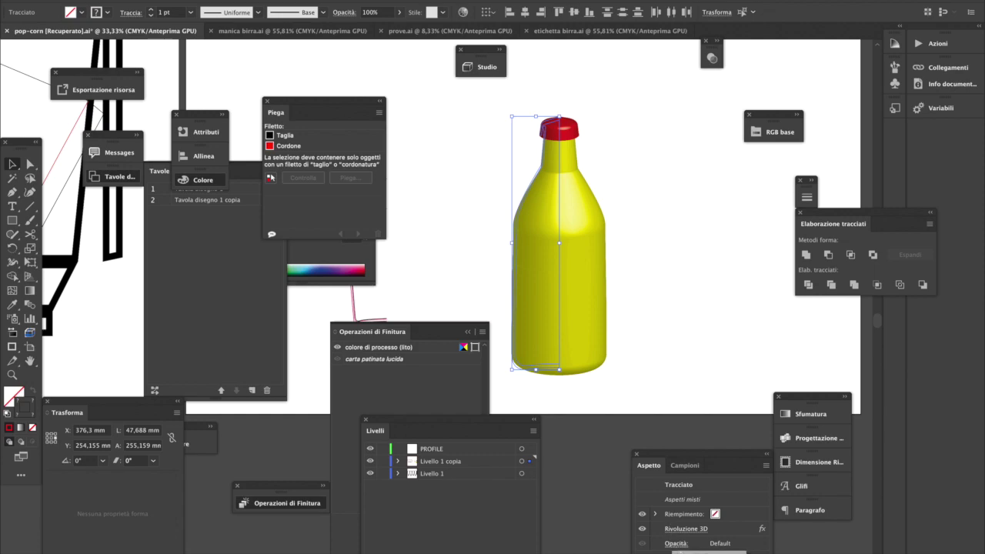
left_click(689, 528)
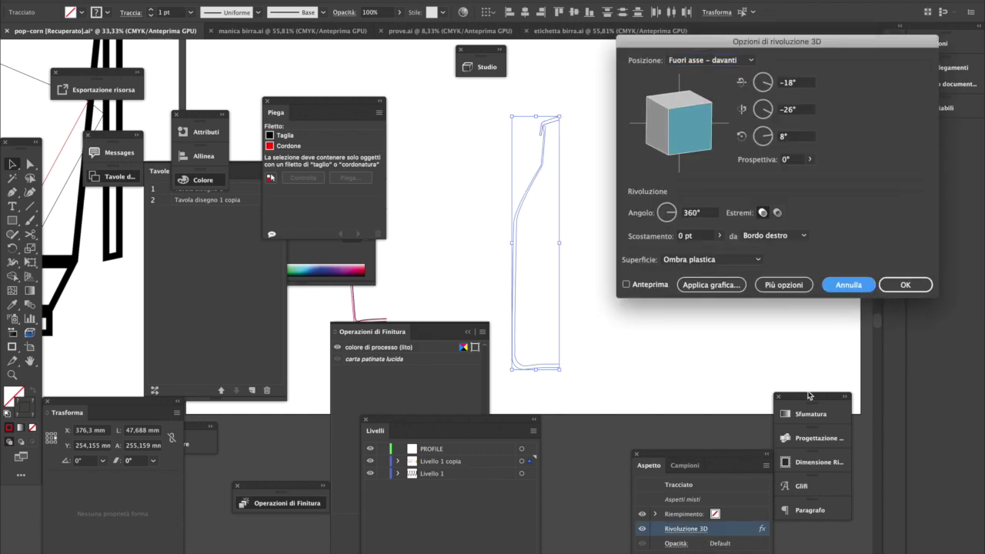
left_click(847, 285)
left_click_drag(702, 461, 699, 377)
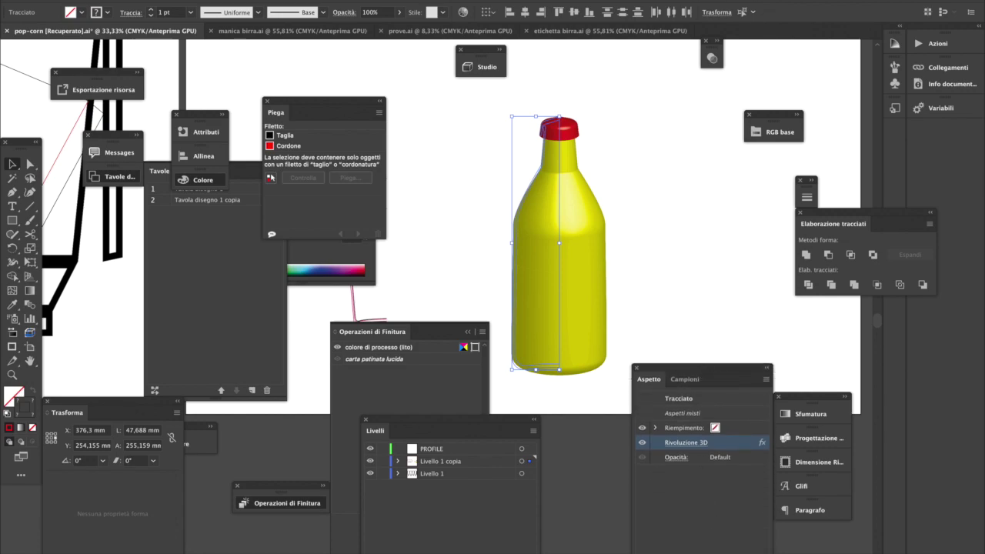
key("ctrl+z")
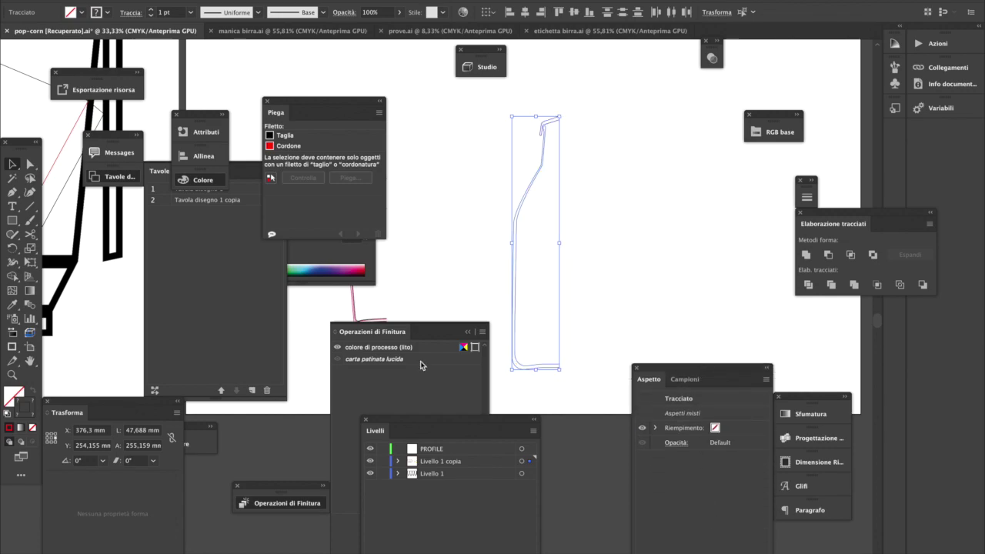
- Start Esko's Ruota e aggiungi etichette on both profiles and select the bottle body in the 3D preview
left_click(316, 1)
mouse_move(281, 1)
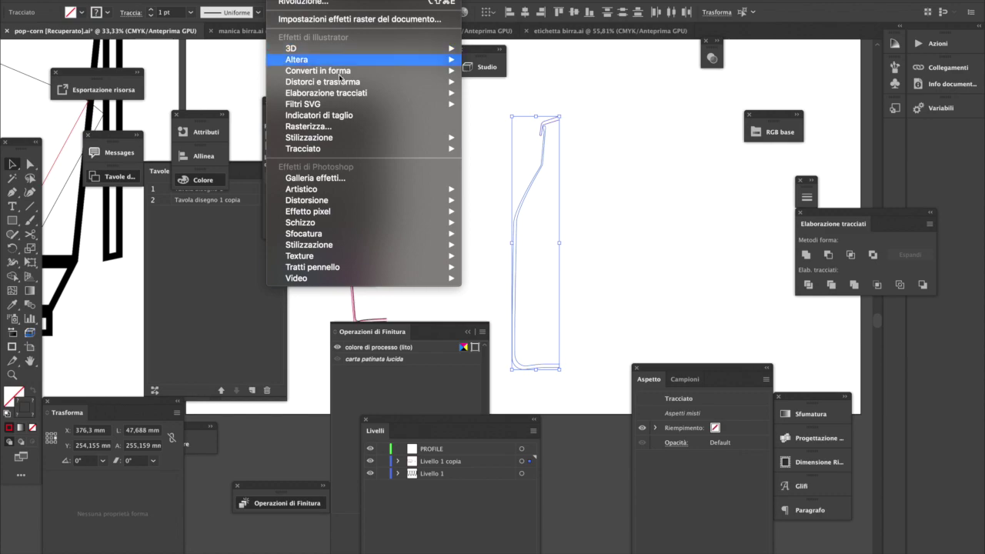
mouse_move(450, 243)
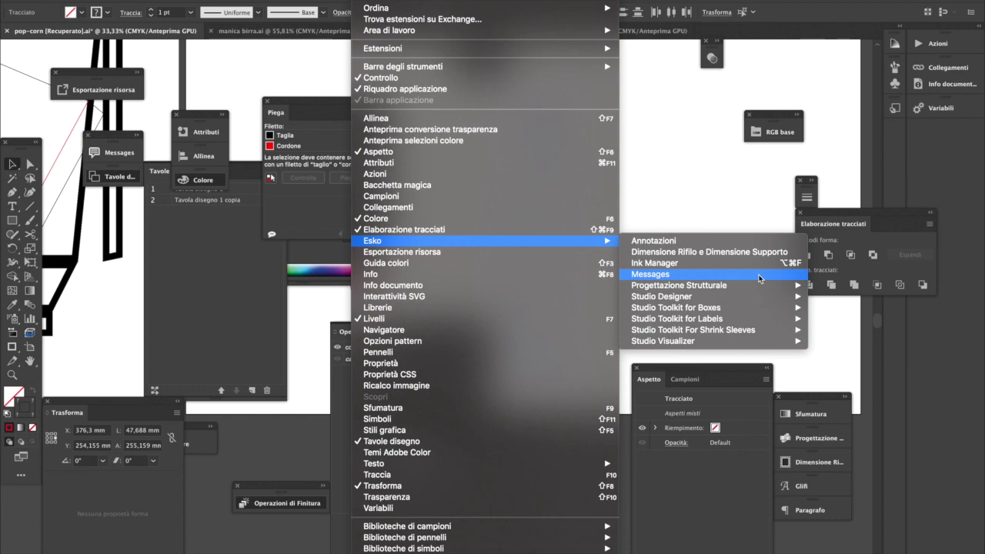
mouse_move(776, 321)
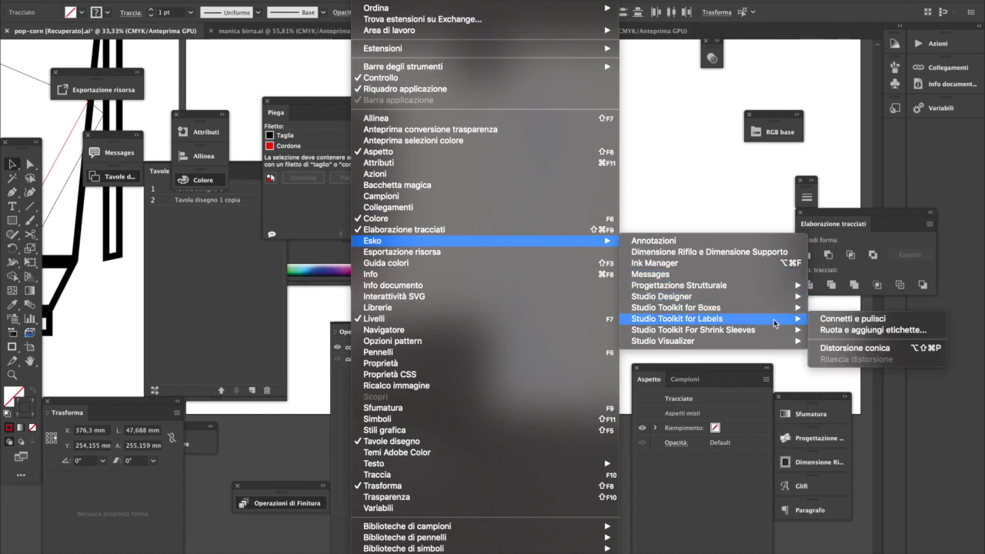
left_click(867, 331)
left_click_drag(485, 292, 488, 331)
left_click(455, 289)
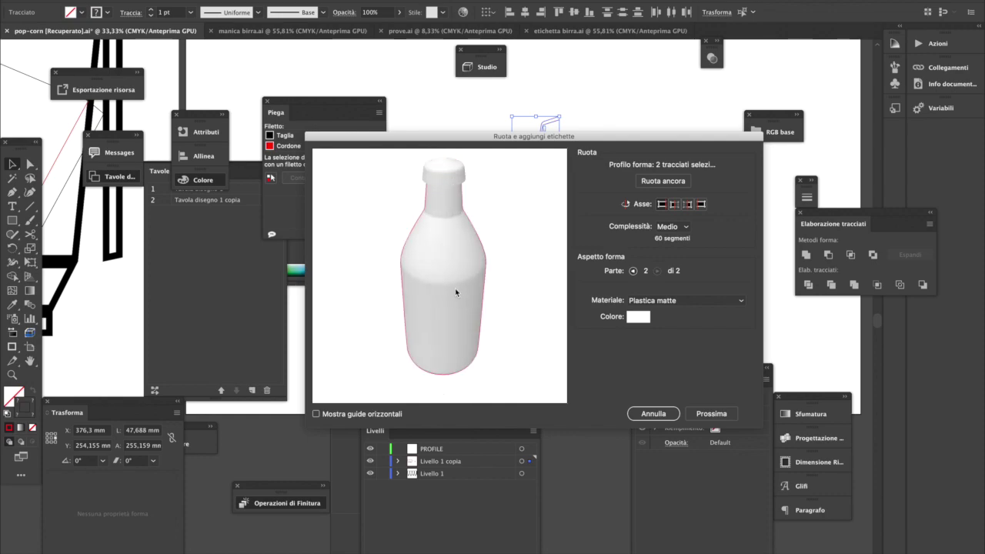
- Examine the colour and material choices available for the bottle body
left_click(637, 317)
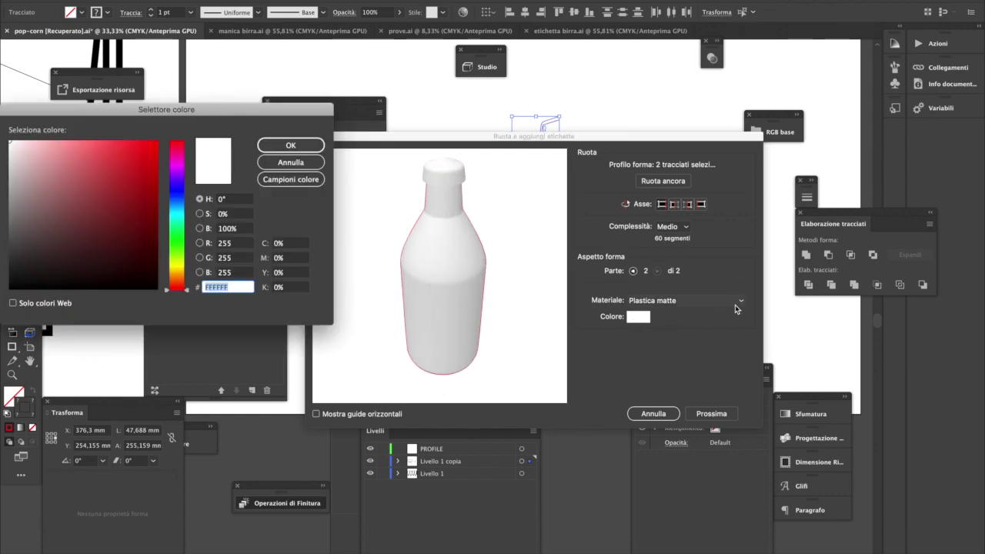
key("Return")
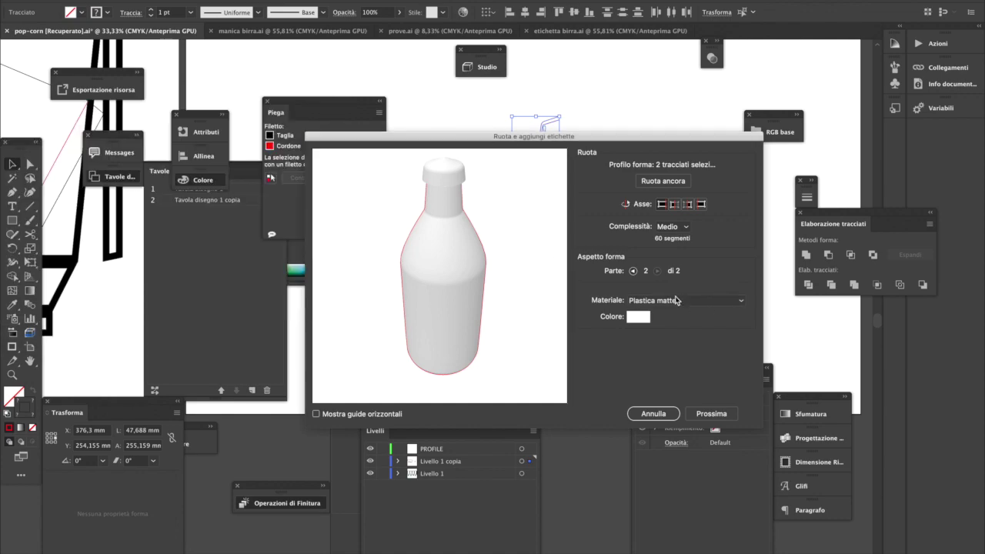
left_click(678, 300)
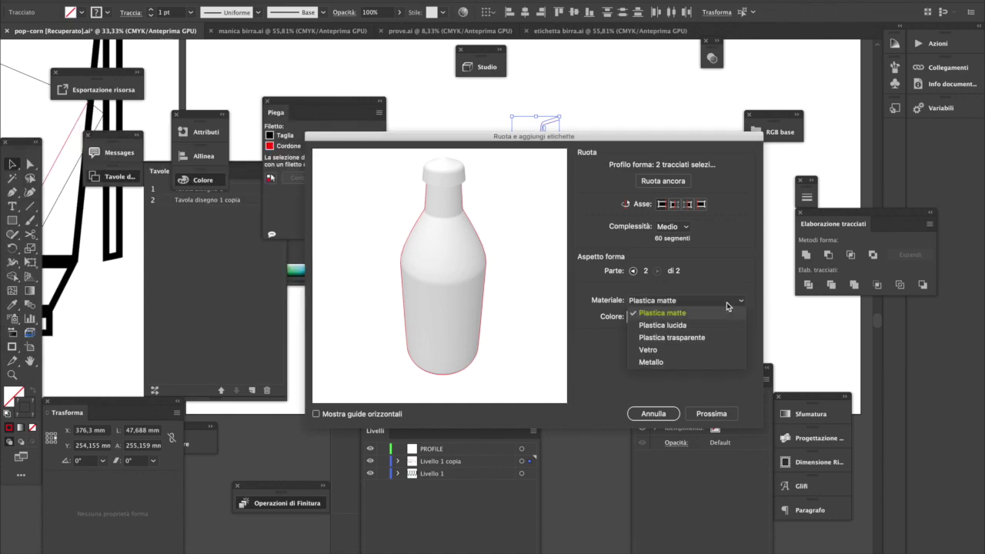
left_click(709, 363)
- Give the cap the Metallo material and the golden-brown colour C6891E
left_click(455, 179)
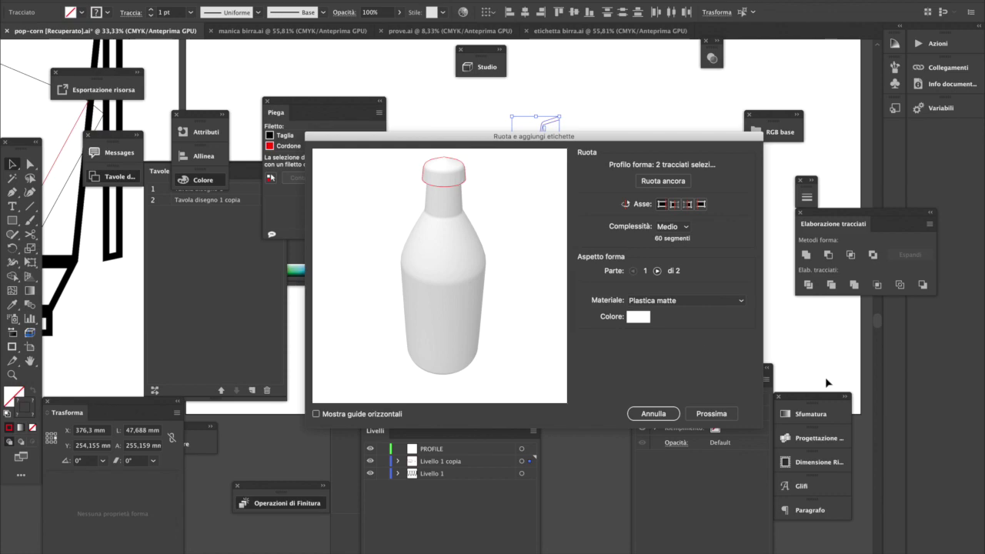
left_click(686, 302)
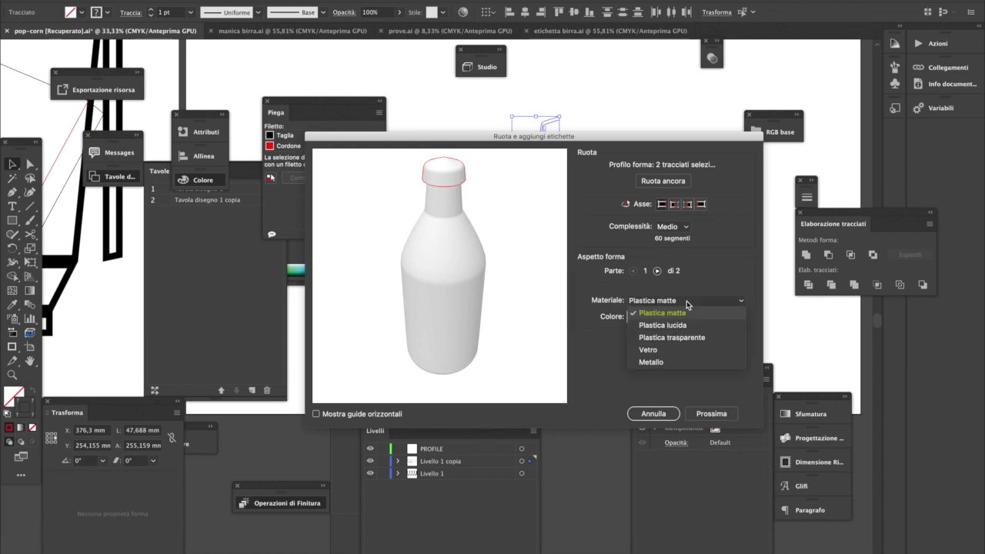
left_click(678, 363)
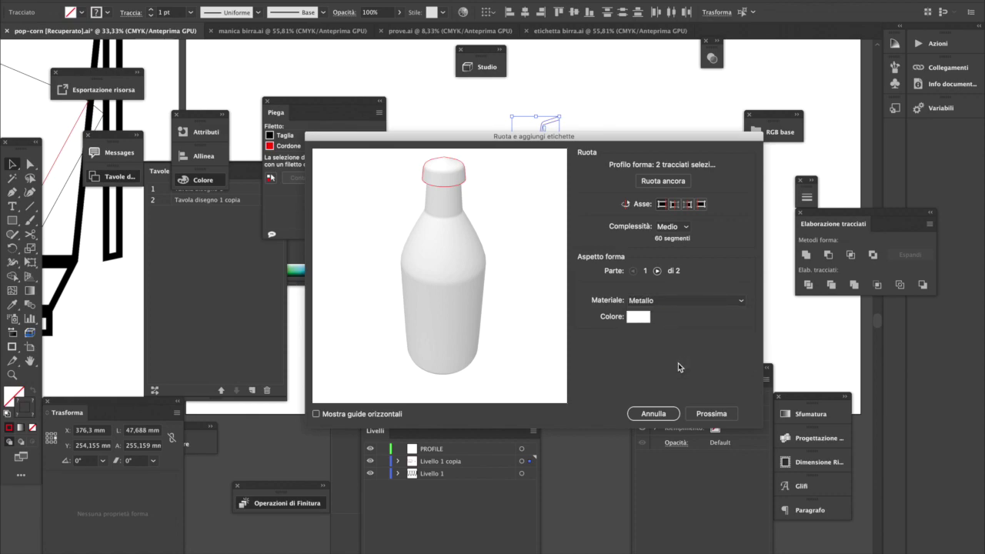
left_click(638, 318)
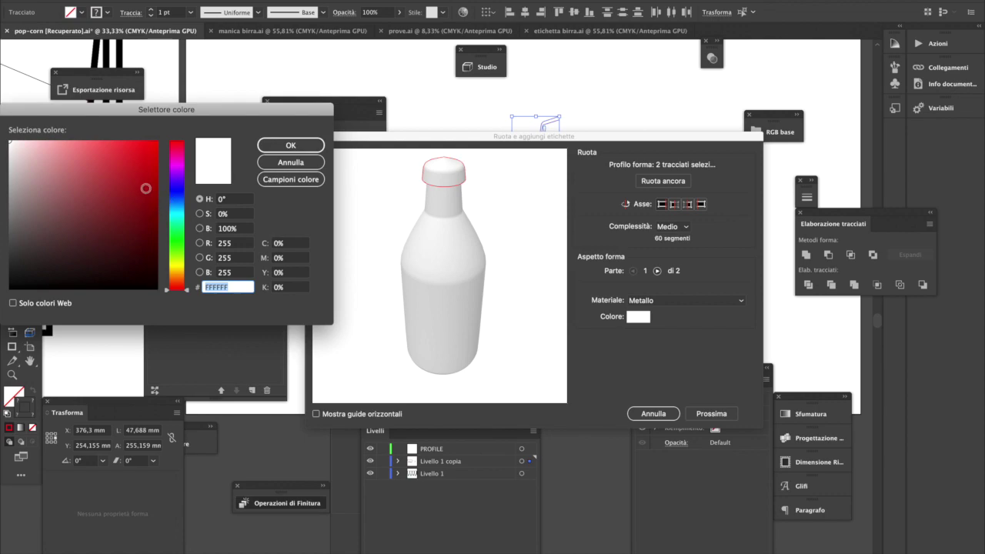
left_click(154, 144)
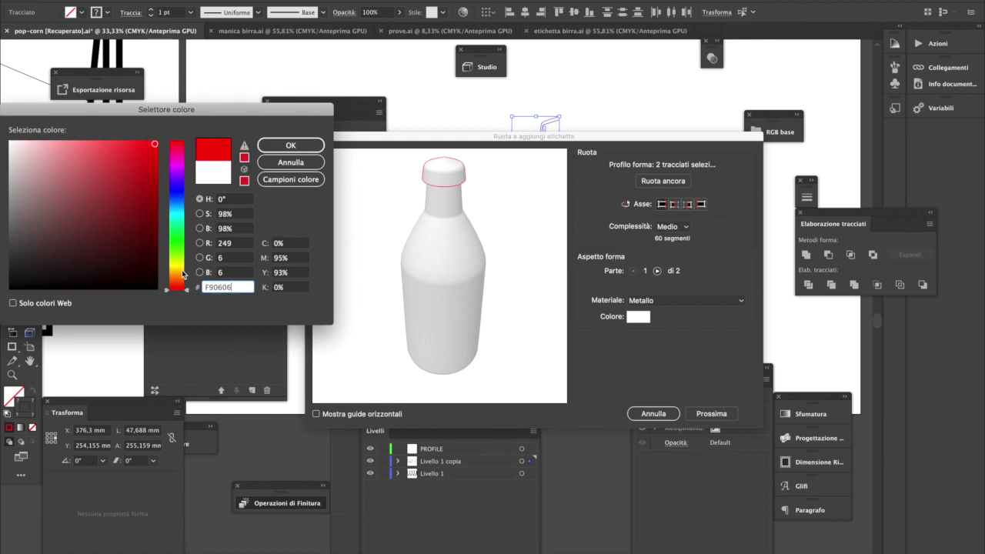
left_click_drag(174, 269, 174, 274)
left_click(127, 182)
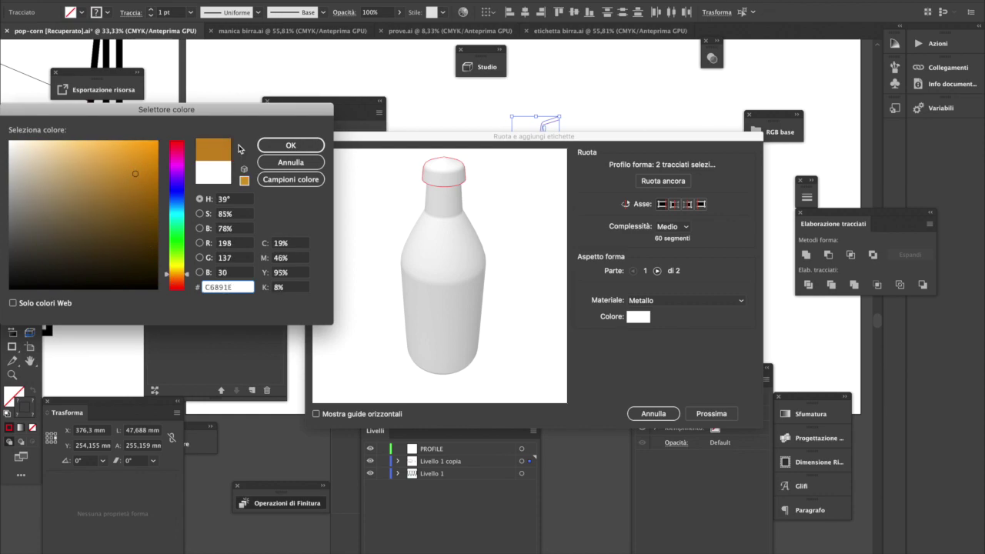
left_click(310, 146)
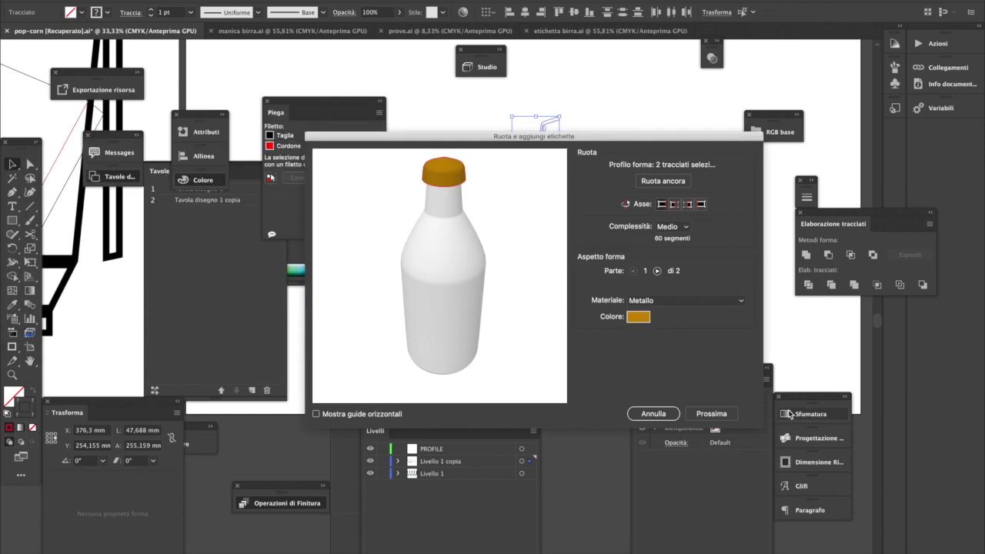
- Add a round wraparound label to the bottle body and extend its upper and lower edges to a height of about 115 mm
left_click_drag(411, 315, 442, 280)
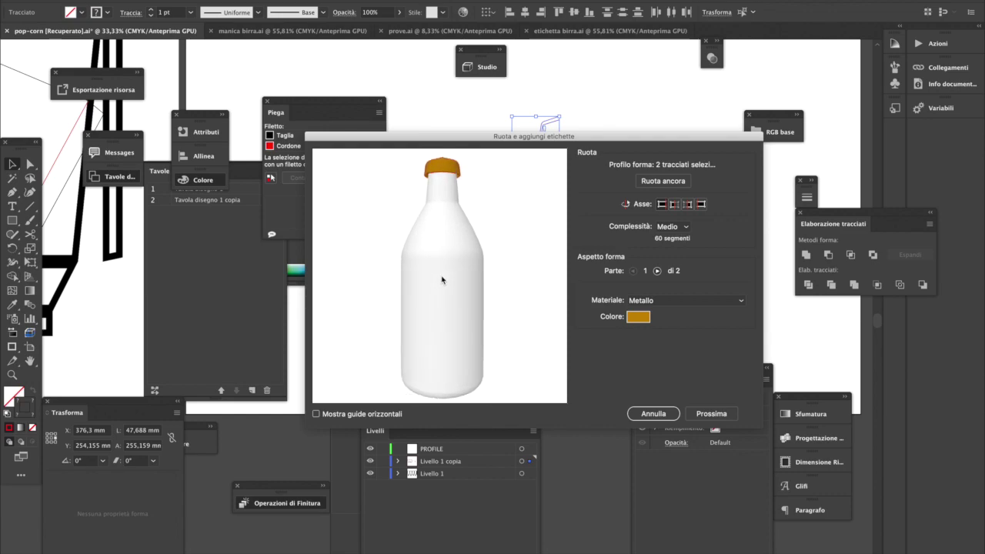
left_click(722, 415)
left_click(739, 187)
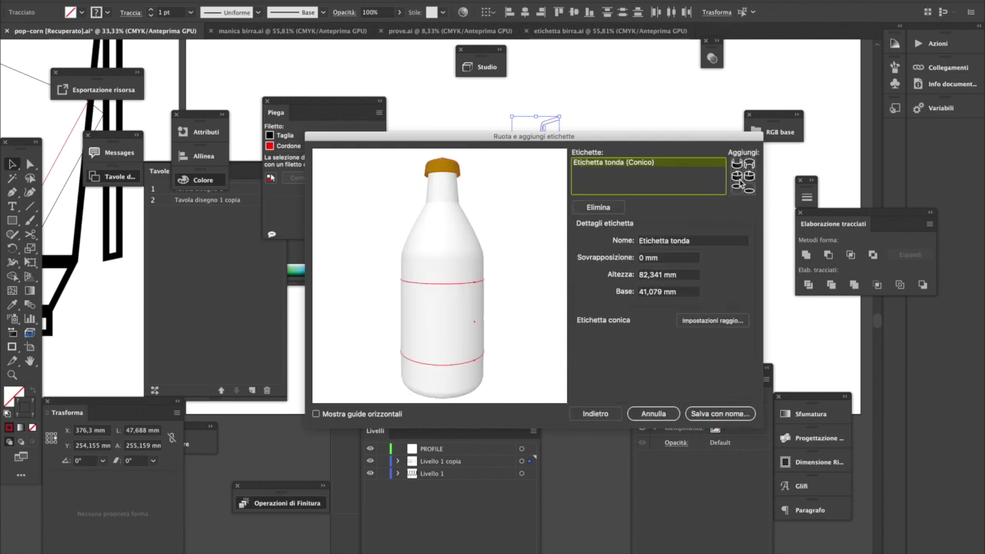
left_click_drag(476, 281, 472, 267)
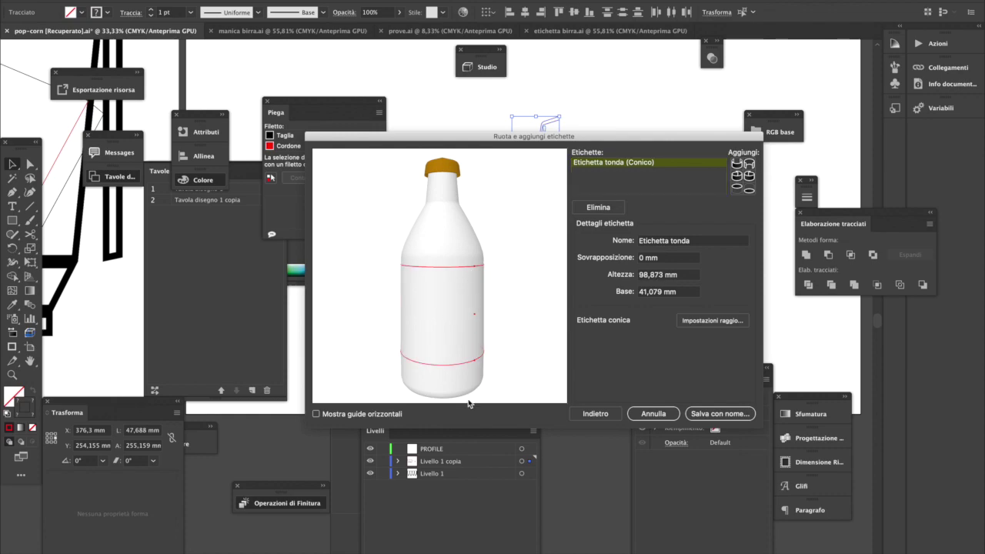
mouse_move(474, 365)
left_mouse_down()
mouse_move(474, 388)
mouse_move(474, 377)
left_mouse_up()
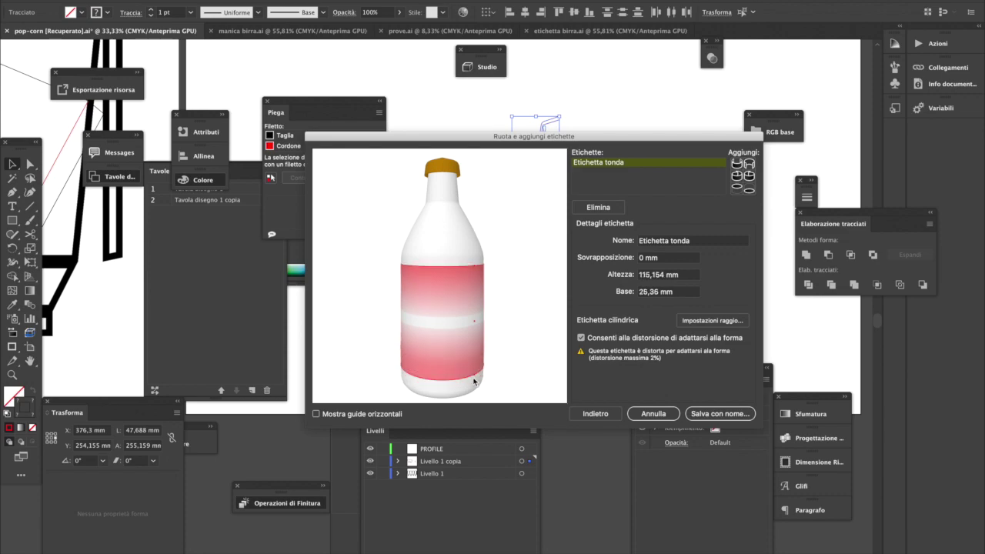
- Try different label extents by moving its upper and lower edges, down to a height of about 70 mm
left_click(476, 264)
left_click_drag(475, 275, 479, 299)
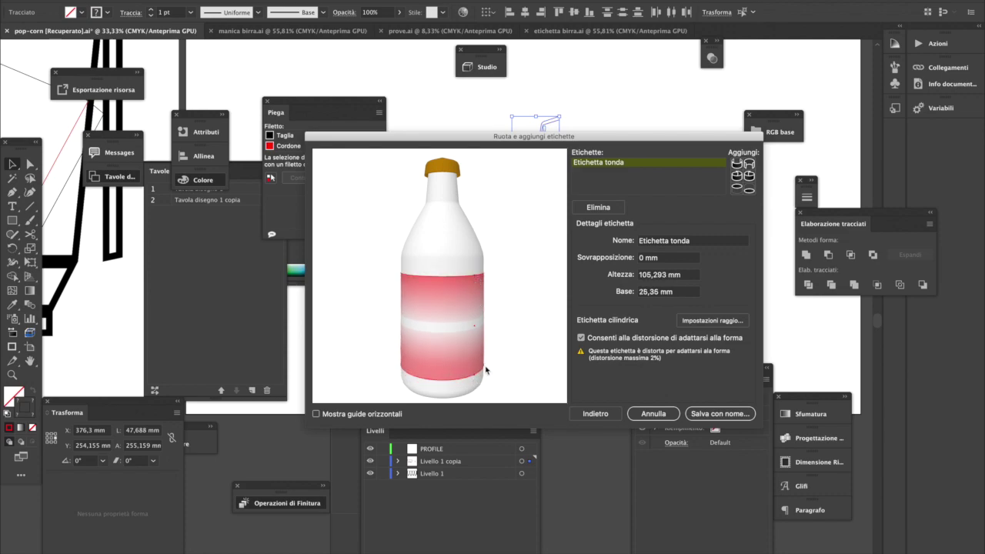
left_click_drag(455, 385, 451, 377)
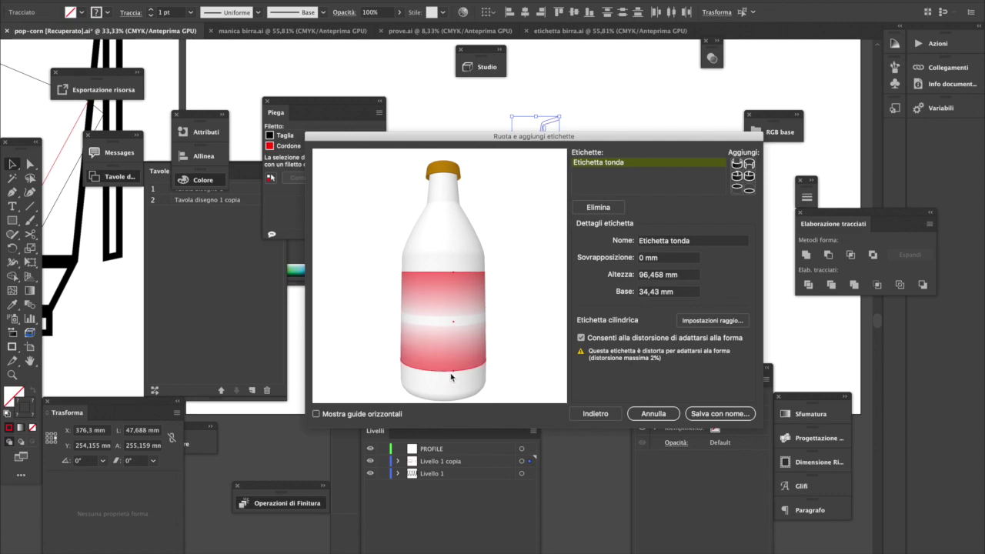
mouse_move(453, 275)
left_mouse_down()
mouse_move(451, 299)
mouse_move(455, 230)
mouse_move(452, 266)
left_mouse_up()
left_click_drag(455, 376, 454, 389)
left_click_drag(451, 264, 452, 296)
left_click_drag(456, 393, 455, 363)
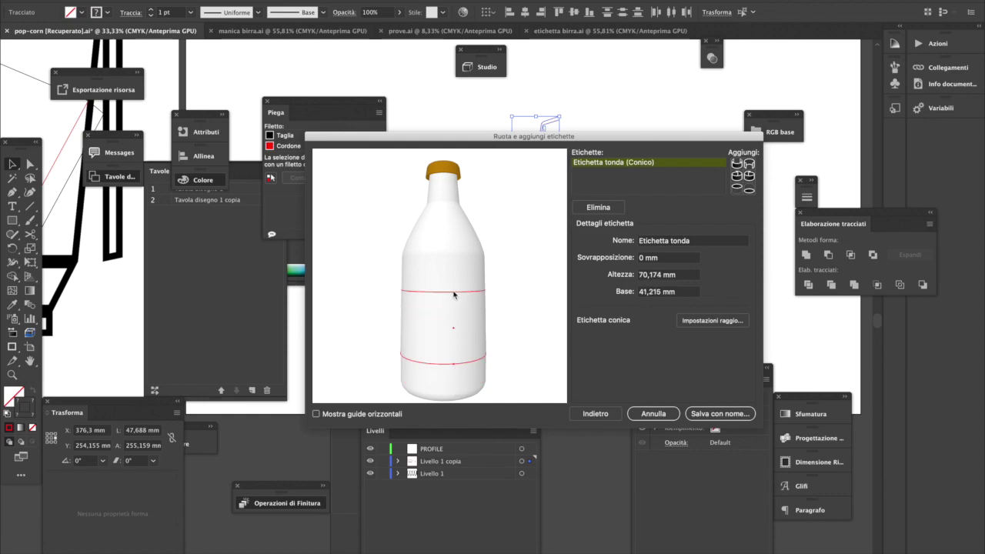
- Move the label's upper and lower edges to make it about 88 mm high, with its base at about 43 mm
left_click_drag(453, 293, 453, 271)
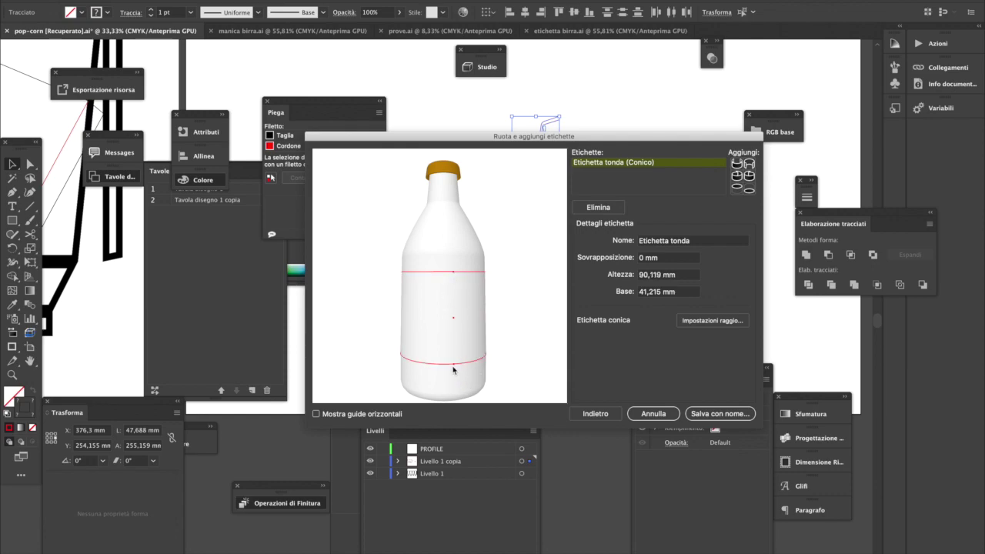
mouse_move(455, 366)
left_mouse_down()
mouse_move(455, 380)
mouse_move(454, 370)
left_mouse_up()
left_click_drag(452, 271, 453, 352)
left_click_drag(453, 308, 457, 279)
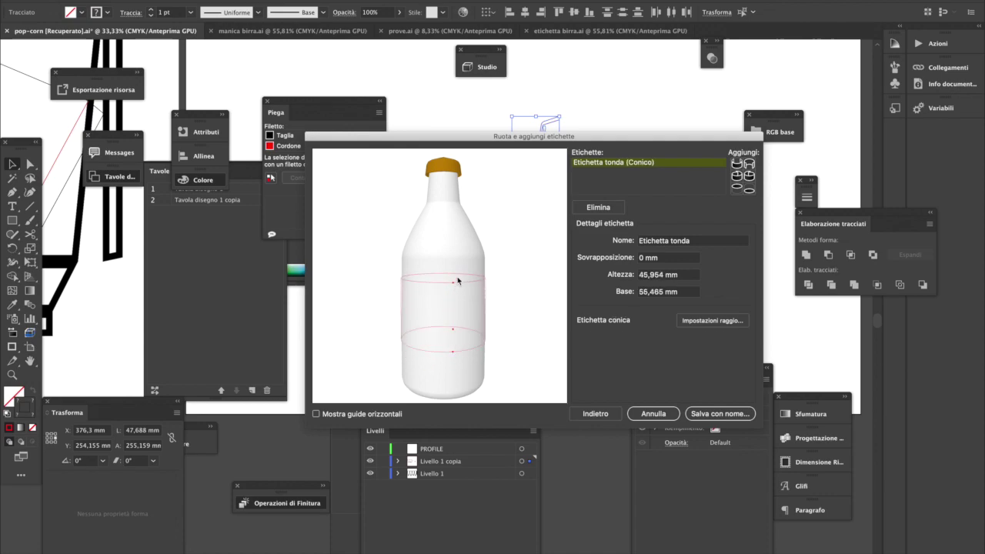
left_click_drag(452, 352, 452, 365)
mouse_move(527, 301)
left_mouse_down()
mouse_move(475, 328)
mouse_move(520, 292)
left_mouse_up()
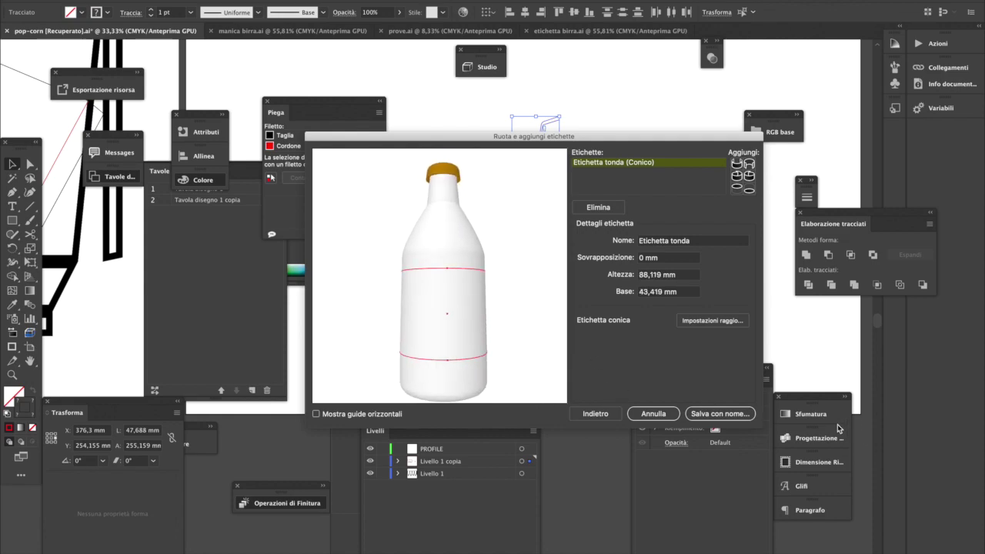
- Save the labelled bottle as a Collada file named borraccia and open it in a new document
left_click(740, 420)
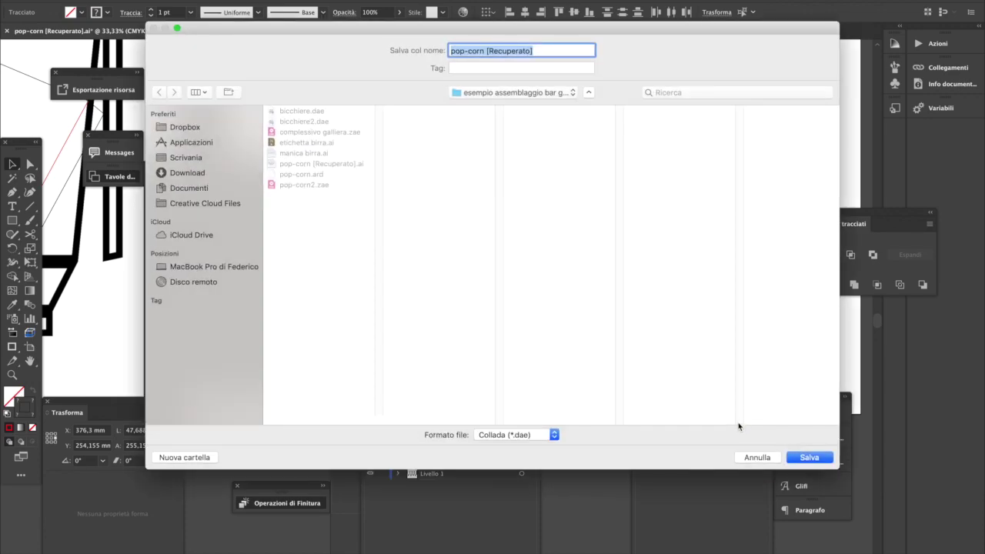
type("borraccia")
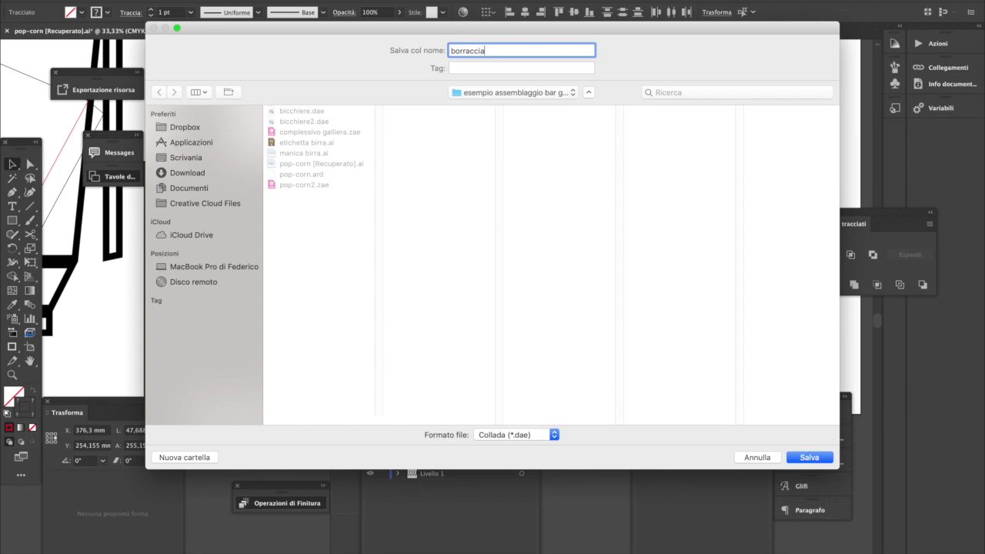
key("Return")
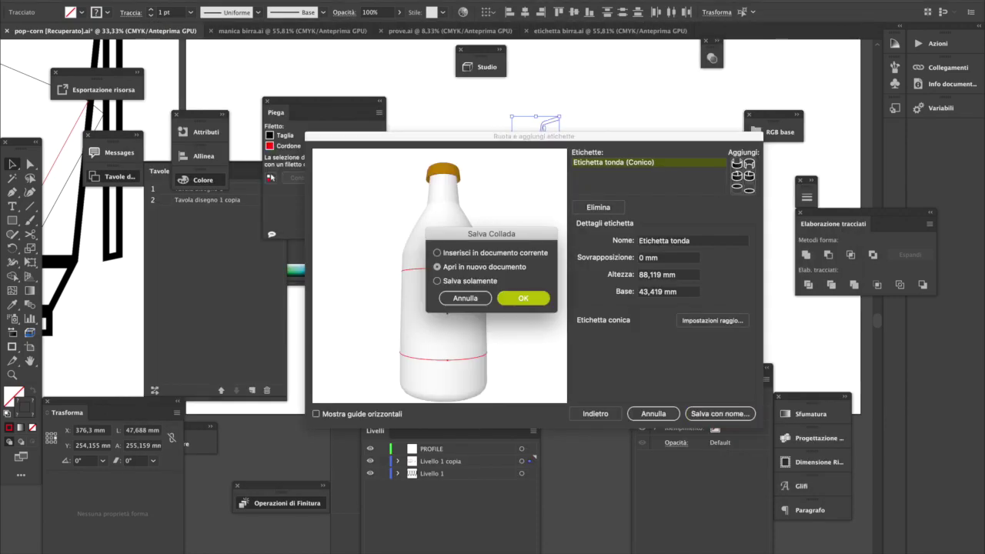
left_click(509, 300)
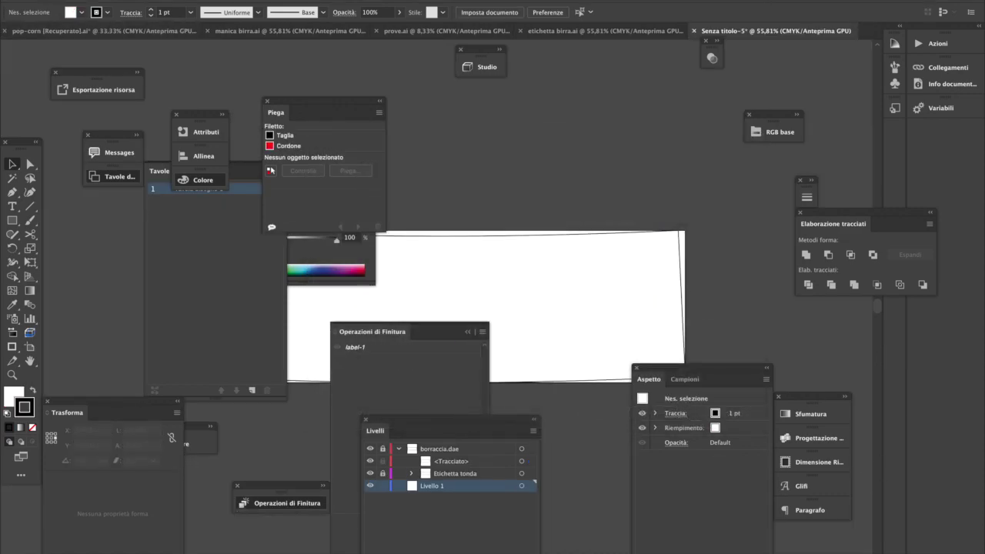
- Save the new label document as etichetta borraccia in Adobe Illustrator (ai) format
left_click(92, 1)
left_click(131, 75)
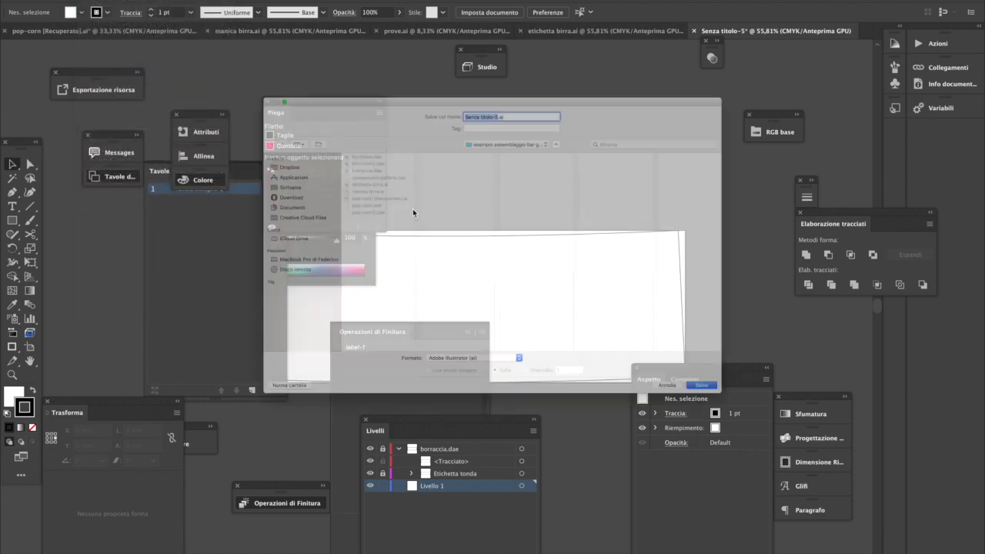
type("etichetta")
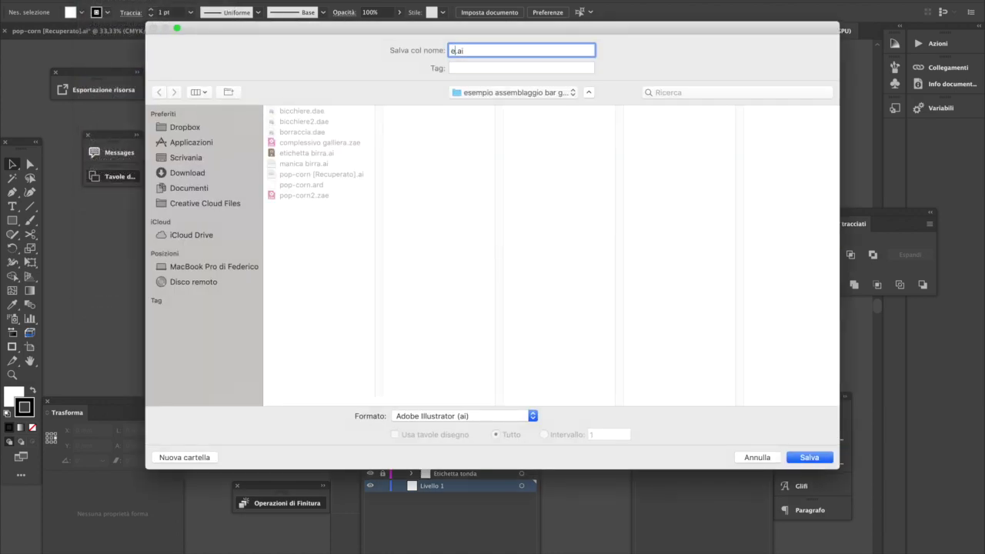
type(" borraccia")
left_click(803, 459)
left_click(484, 414)
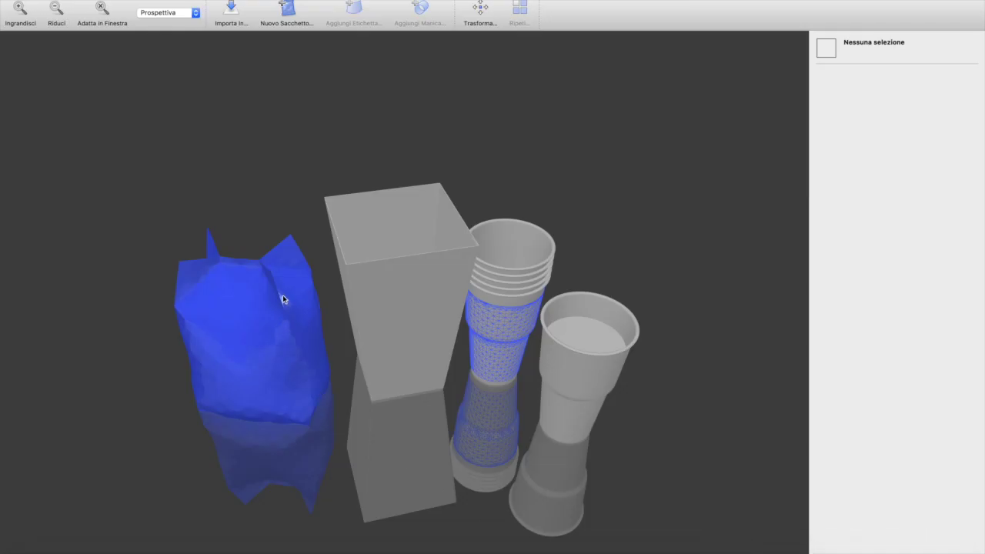
- In the Esko 3D assembly scene with the bag, box and cups, import the shape borraccia.dae
left_click_drag(283, 299, 229, 222)
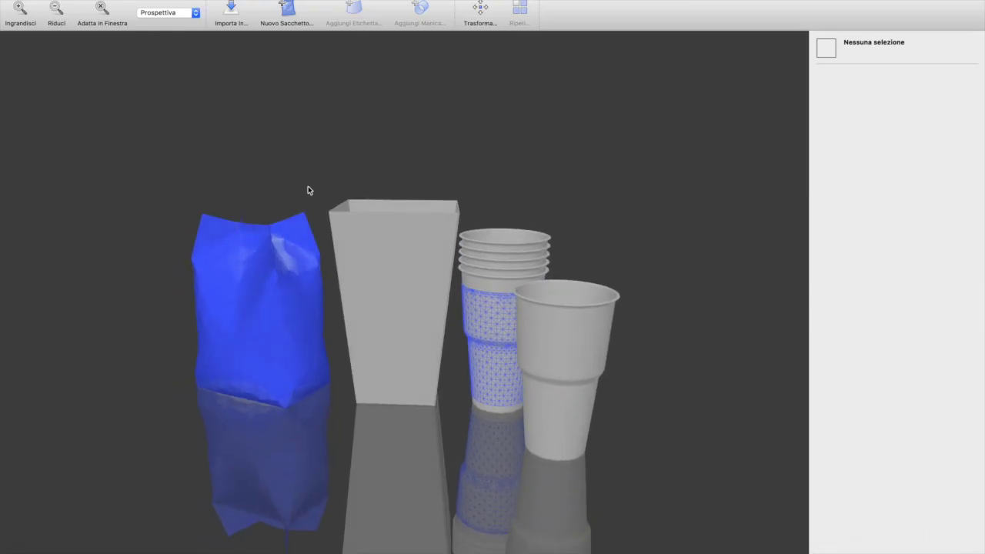
left_click(231, 10)
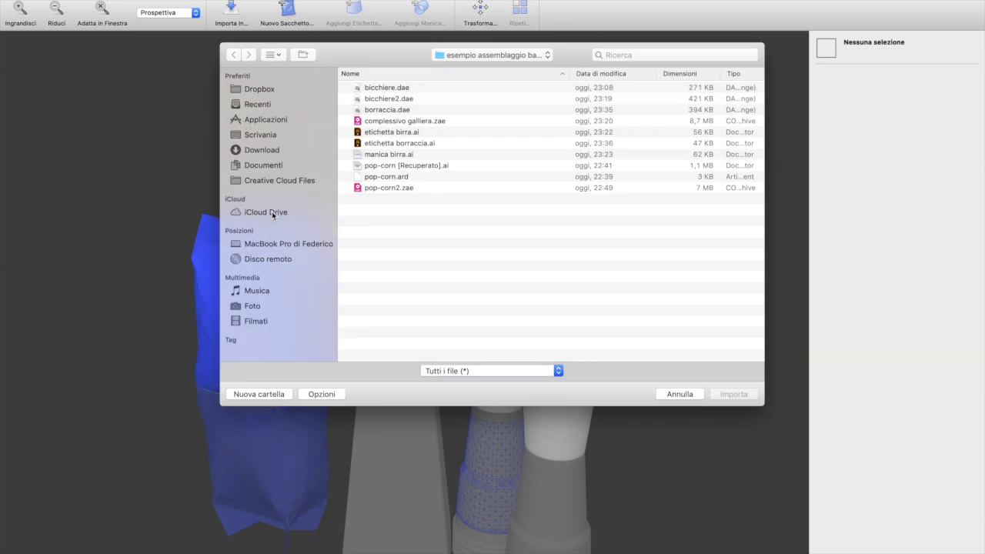
left_click(392, 113)
double_click(391, 113)
mouse_move(588, 369)
left_mouse_down()
mouse_move(510, 369)
mouse_move(581, 364)
left_mouse_up()
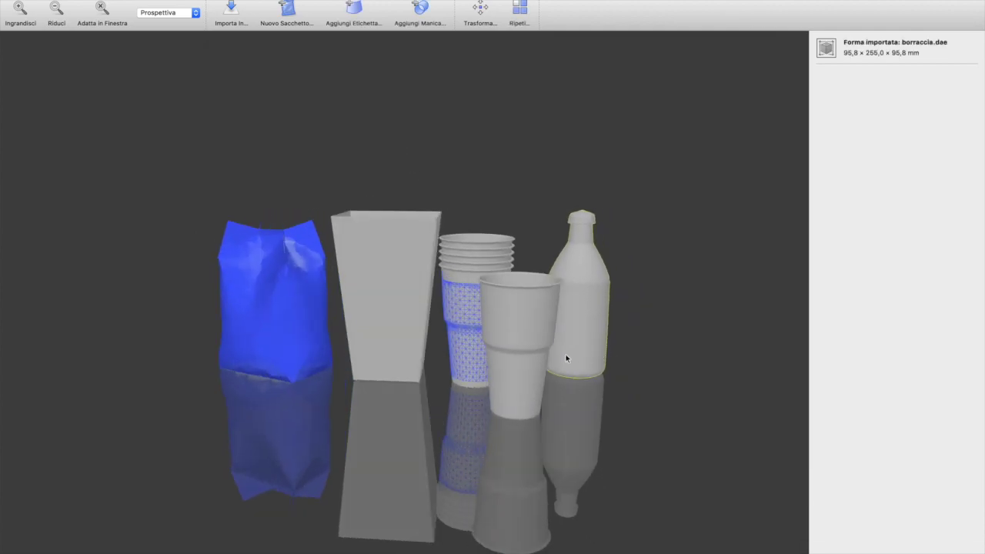
- Move the imported bottle across the scene to the free side of the blue bag, slightly in front of it
left_click(480, 12)
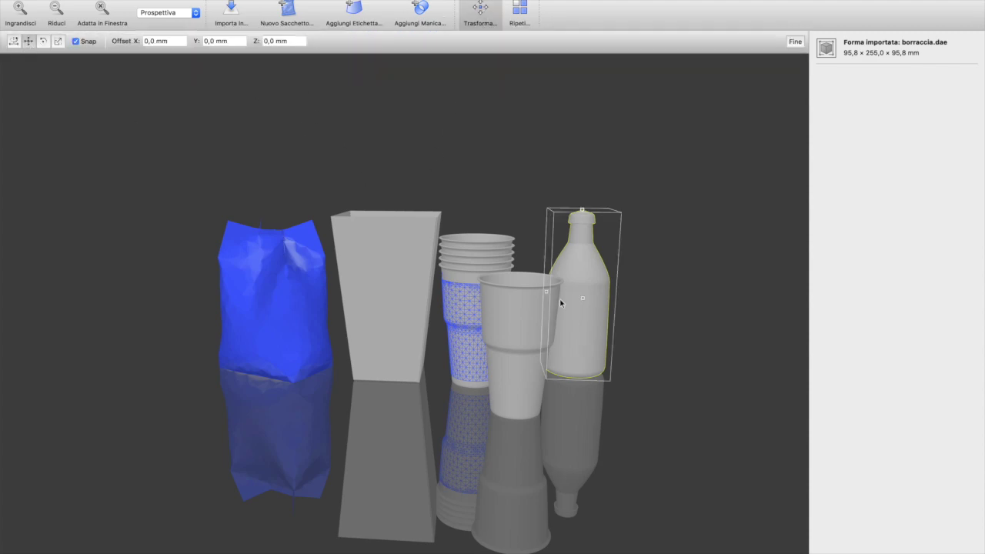
left_click_drag(543, 290, 207, 346)
left_click_drag(275, 368, 509, 408)
left_click_drag(542, 358, 344, 372)
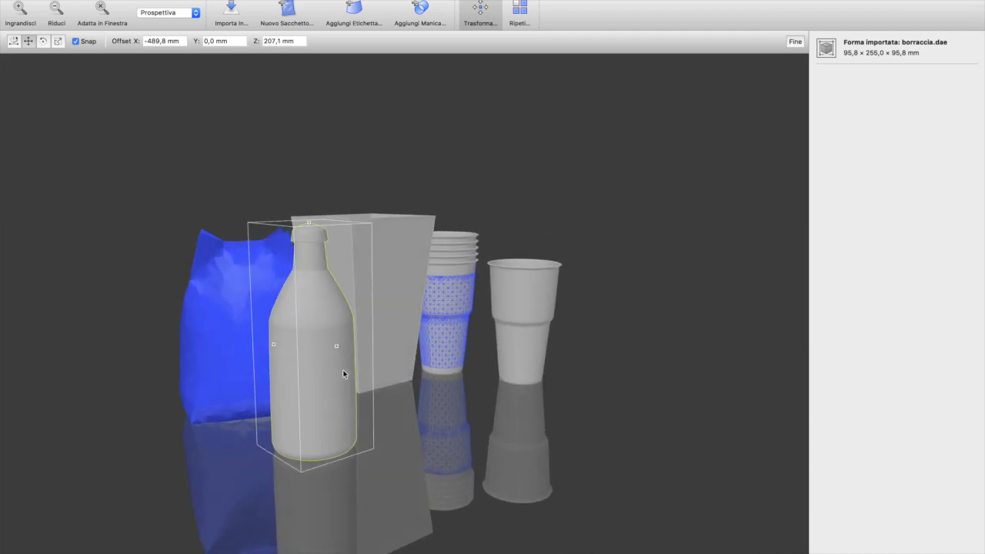
left_click_drag(272, 346, 467, 391)
left_click_drag(554, 374, 273, 413)
left_click(317, 420)
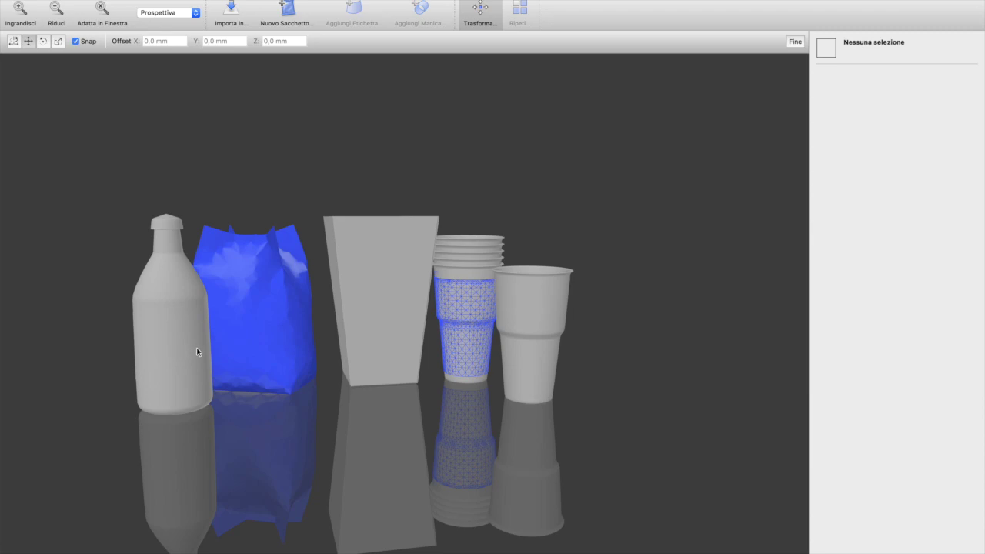
left_click(159, 323)
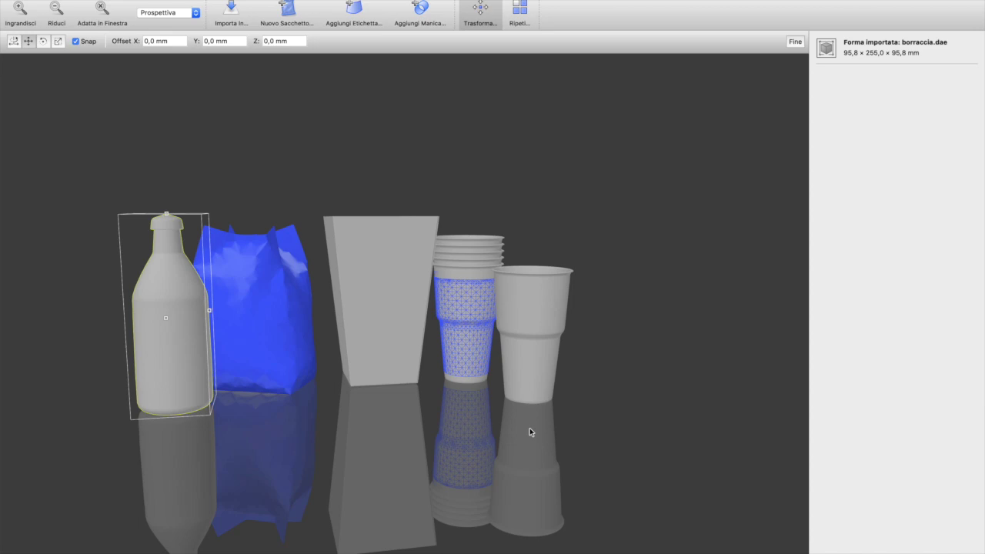
key("Escape")
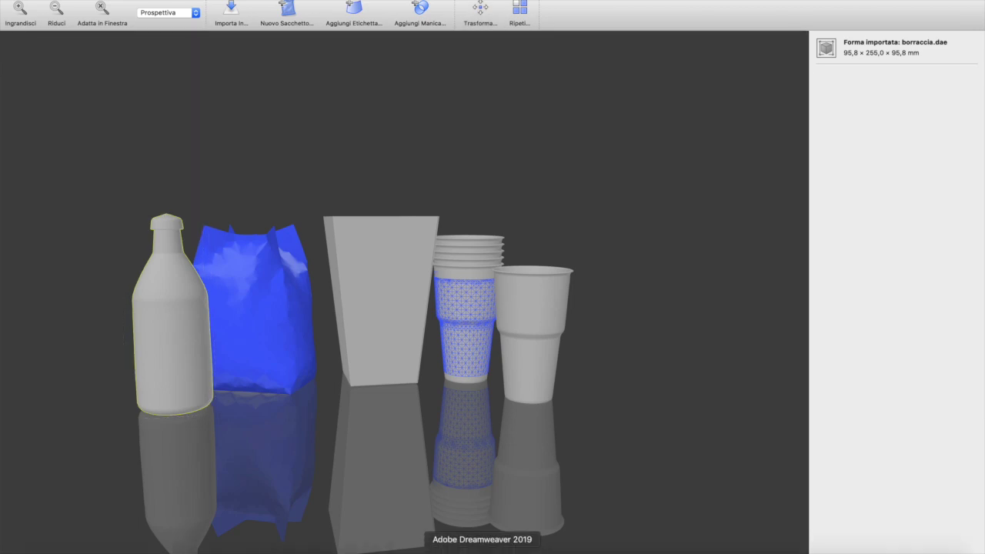
- Switch back to Illustrator and preview the bottle in Studio with Qualità Visualizer rendering
left_click(816, 551)
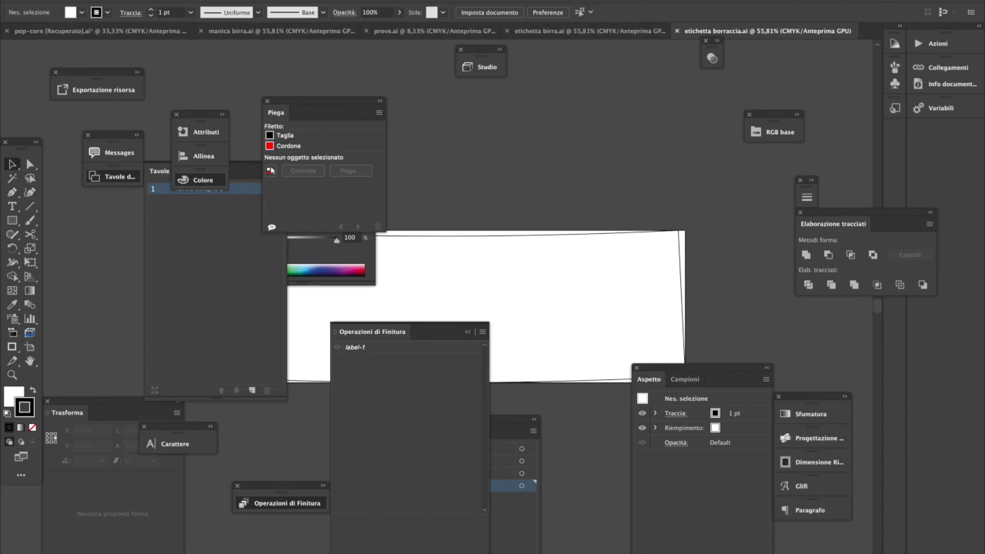
left_click(493, 66)
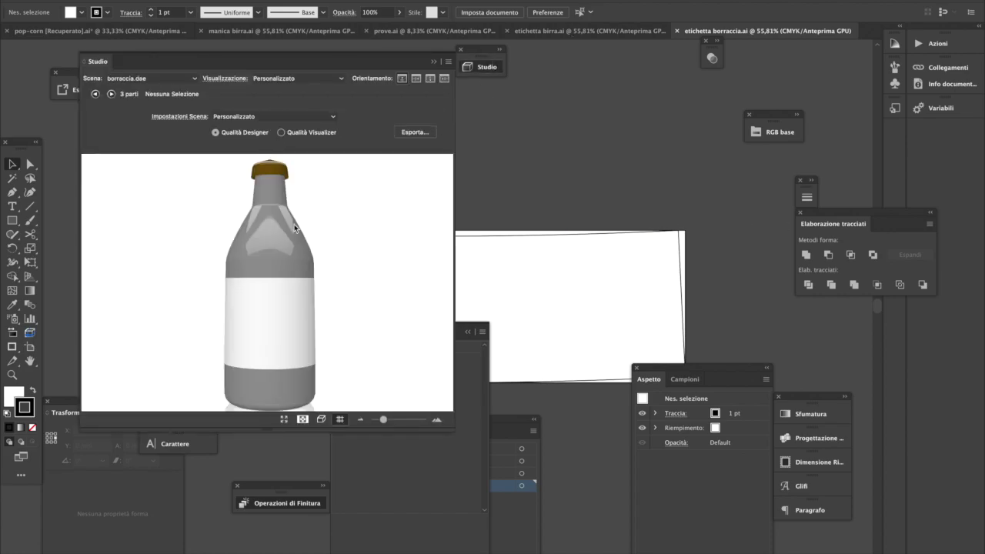
left_click(318, 134)
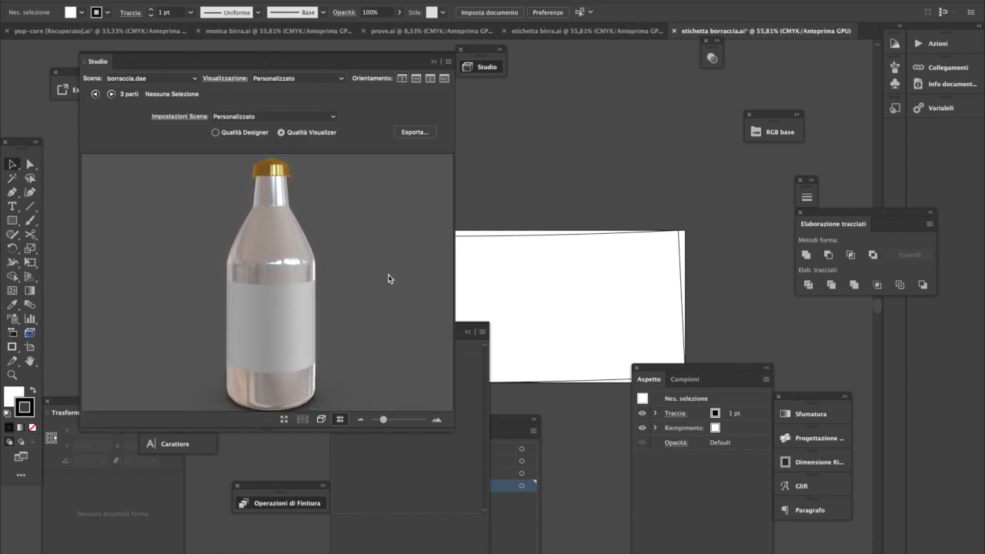
- Reload the modified complessivo galliera.zae structural file, show it as the Studio scene and refresh its artwork
left_click(150, 79)
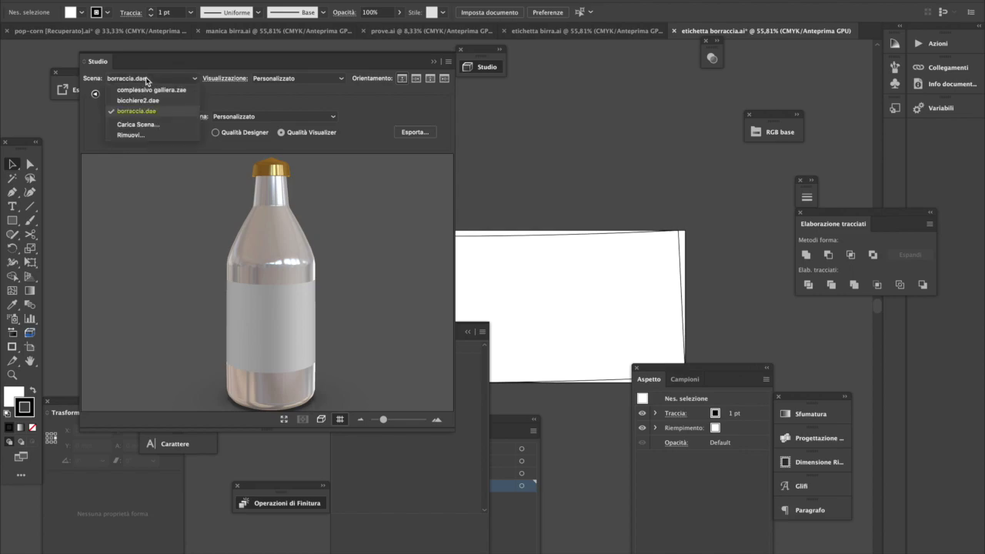
left_click(259, 266)
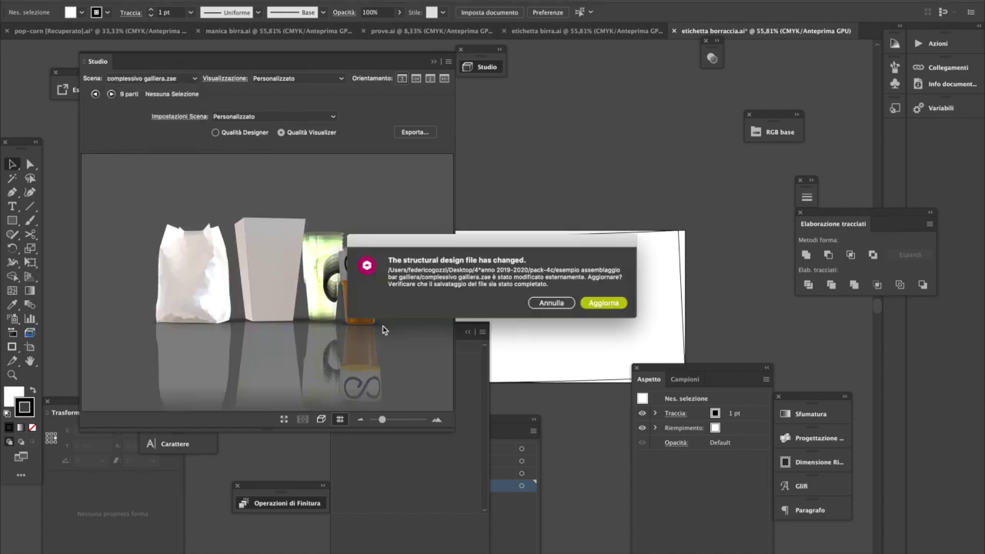
left_click(598, 307)
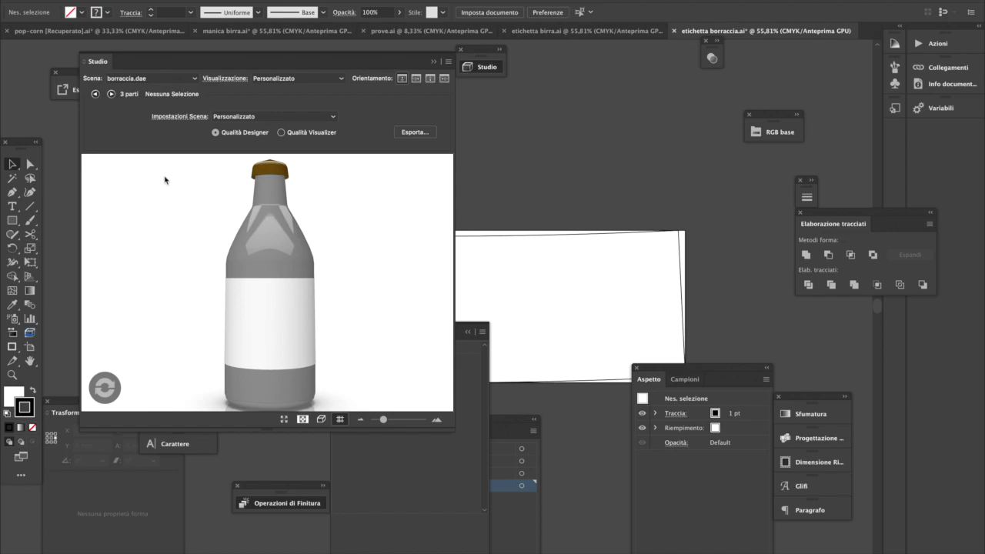
left_click(169, 80)
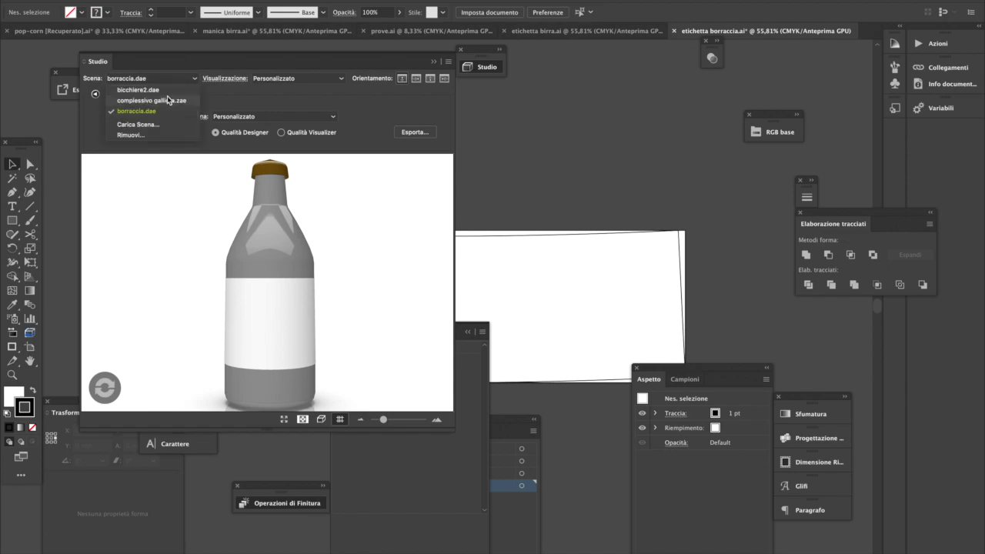
left_click(169, 111)
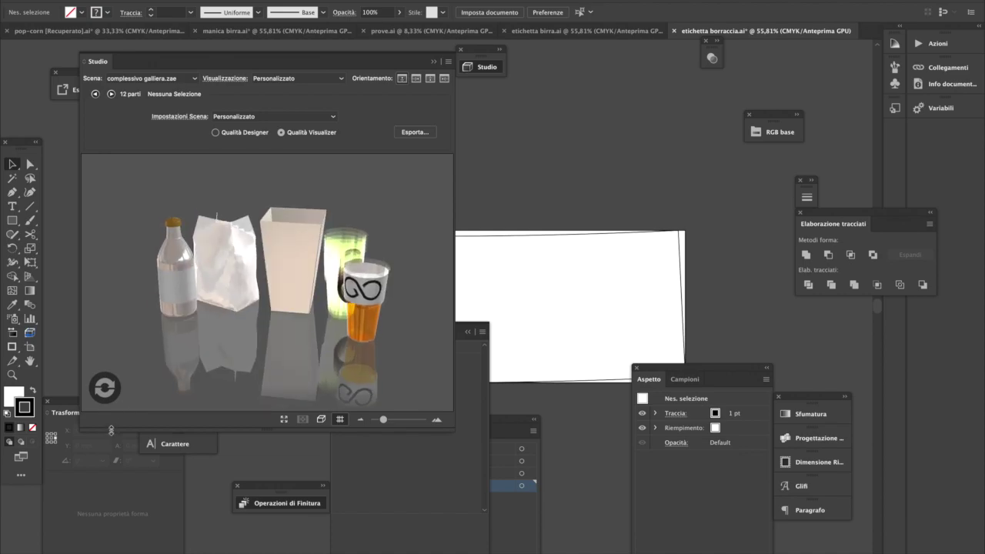
left_click(109, 393)
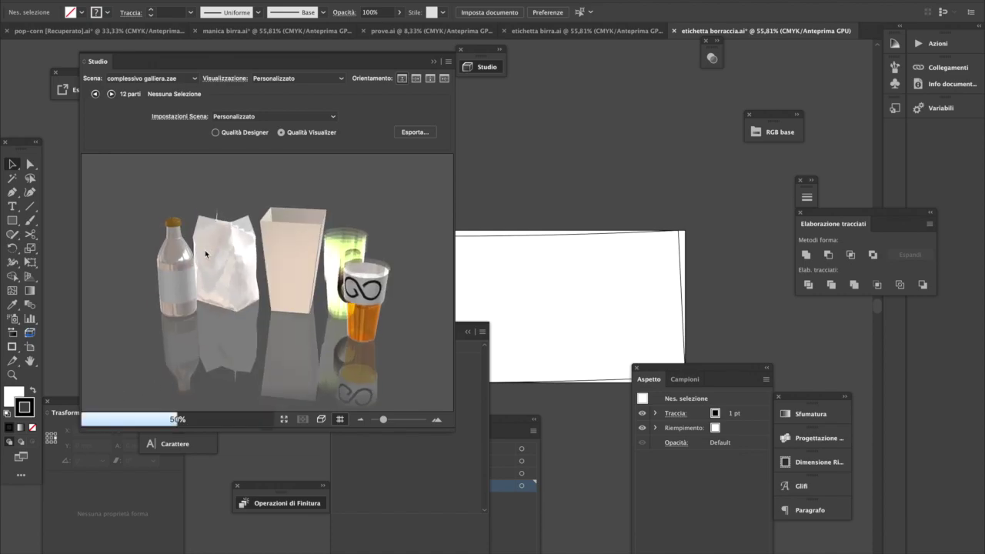
- Set the highlight sharpness (Nitidezza) of the bottle's borraccia-material-2 part to 21% in the Studio scene
left_click_drag(205, 258, 169, 267)
left_click(169, 267)
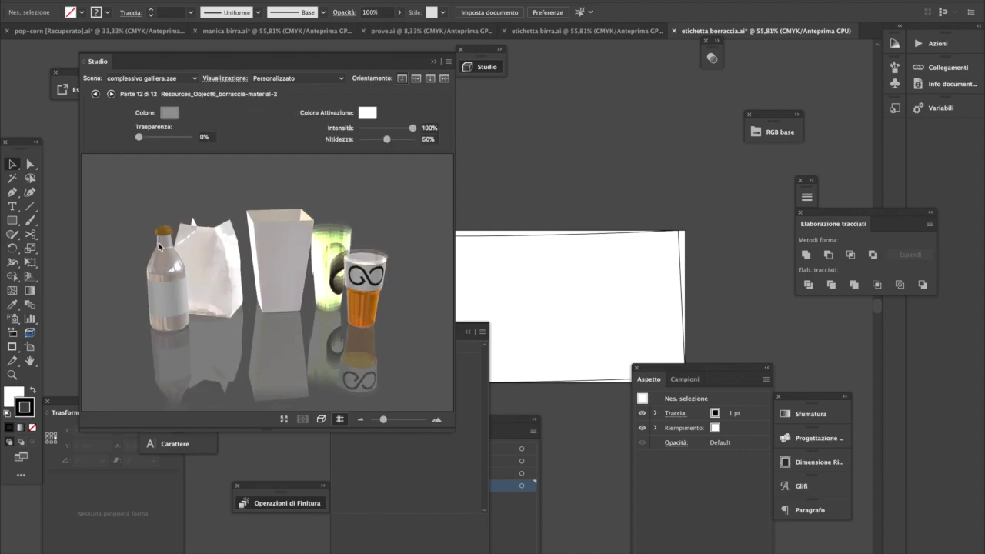
left_click_drag(413, 128, 374, 141)
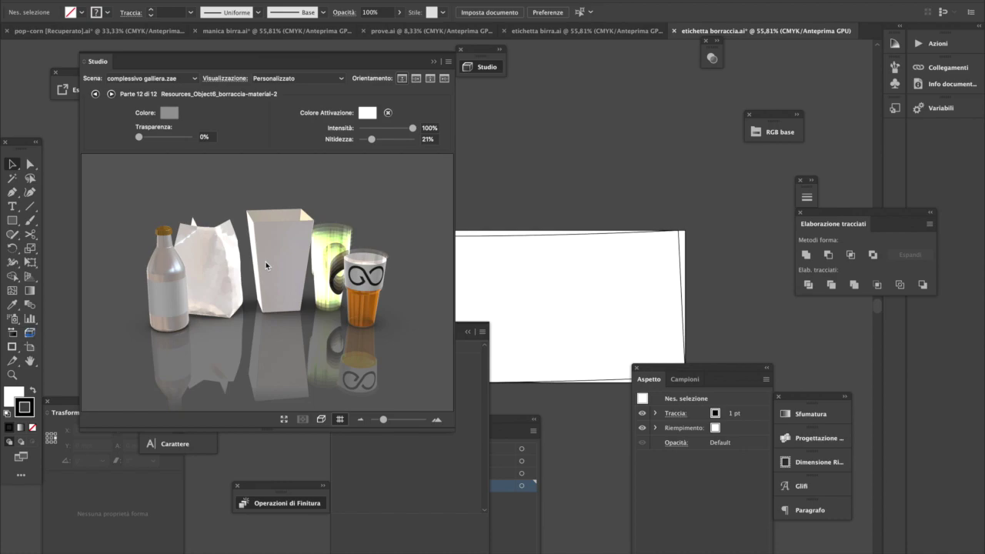
- Open the pop-corn.ard box from the Studio scene as its own new document and clear the part selection
left_click_drag(232, 271, 236, 257)
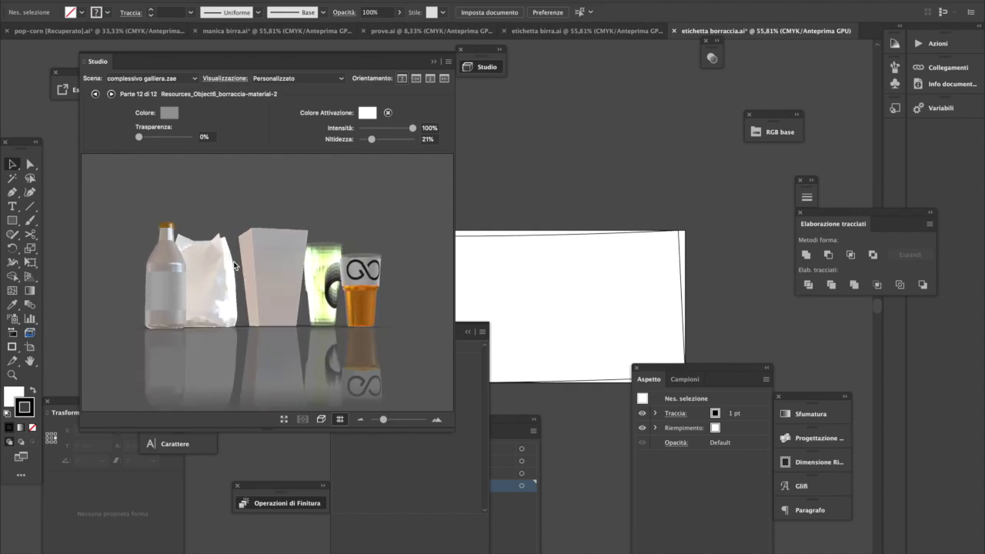
left_click_drag(233, 261, 214, 280)
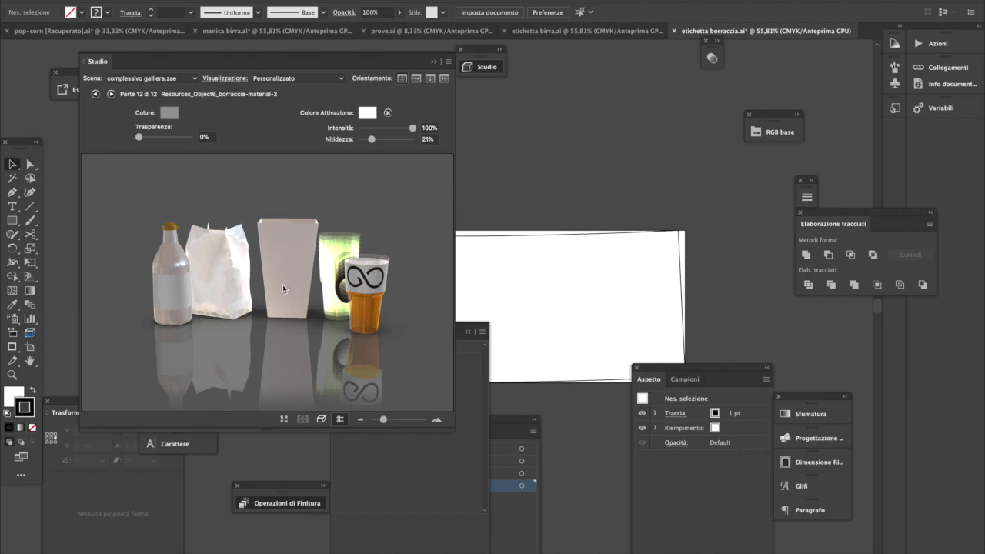
left_click_drag(282, 284, 294, 251)
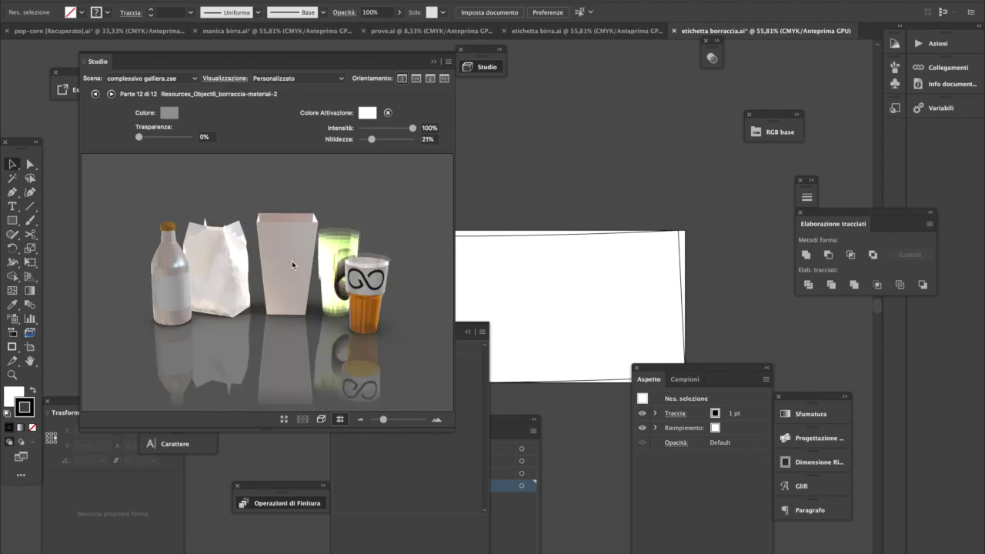
mouse_move(301, 217)
left_mouse_down()
mouse_move(305, 187)
mouse_move(298, 221)
left_mouse_up()
mouse_move(286, 300)
left_mouse_down()
mouse_move(288, 292)
mouse_move(261, 355)
mouse_move(291, 293)
left_mouse_up()
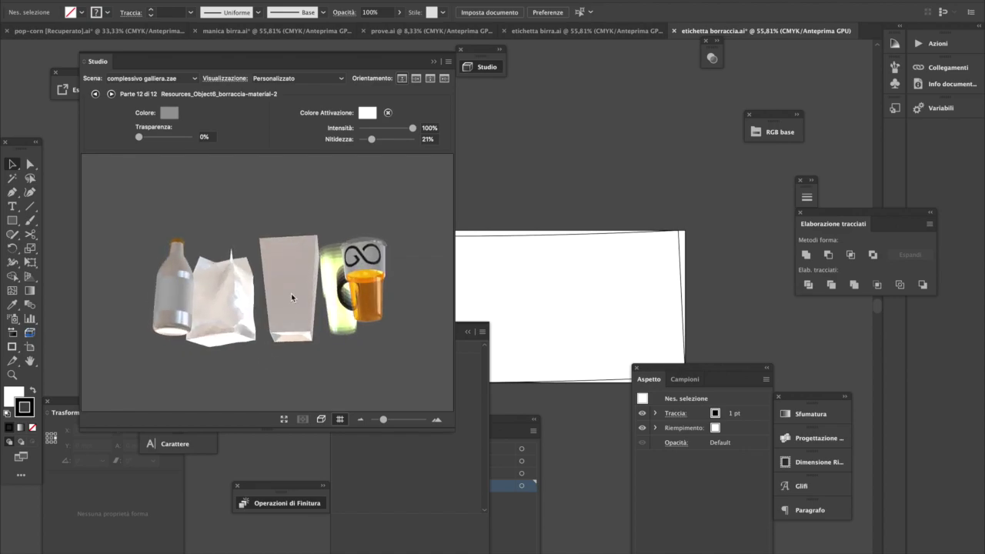
left_click(291, 293)
left_click(597, 294)
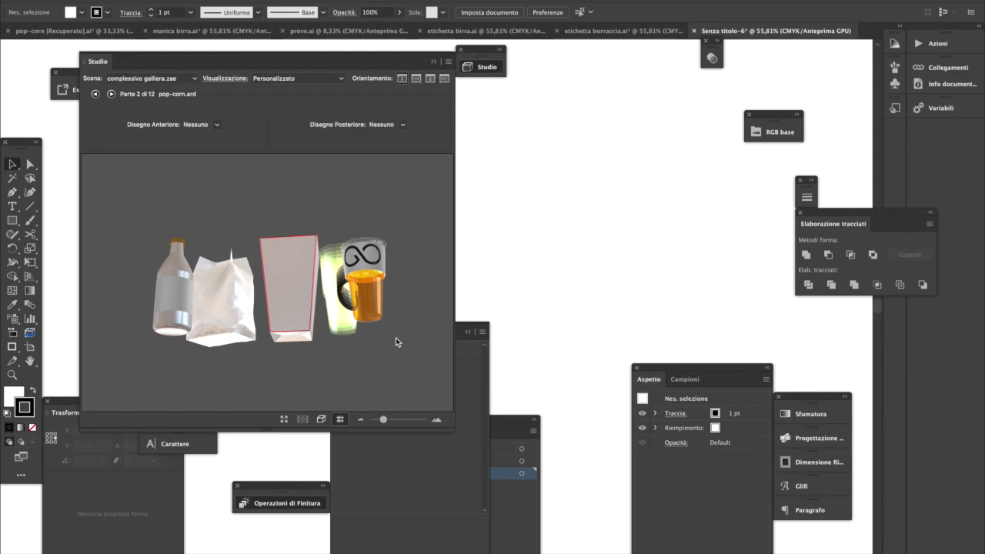
left_click(395, 337)
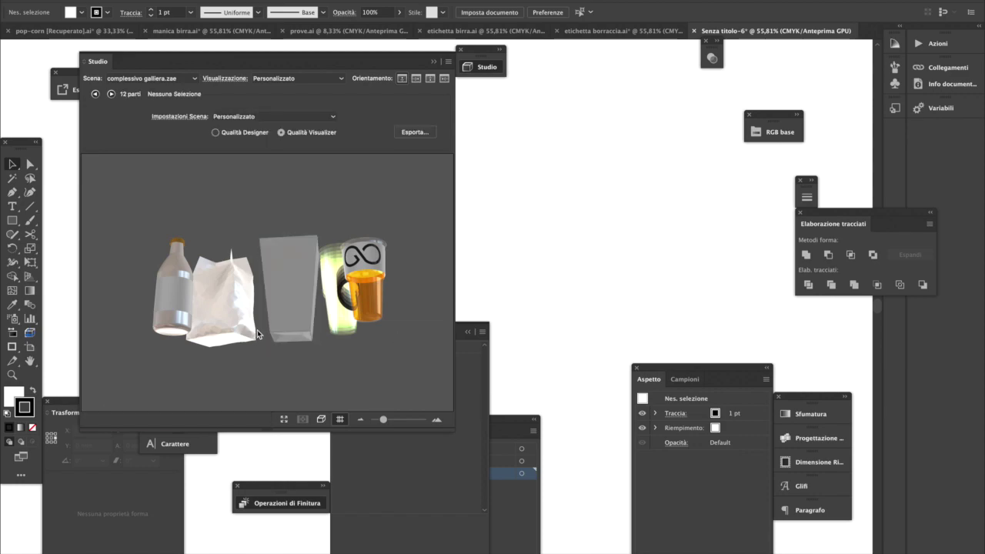
left_click_drag(282, 326, 281, 363)
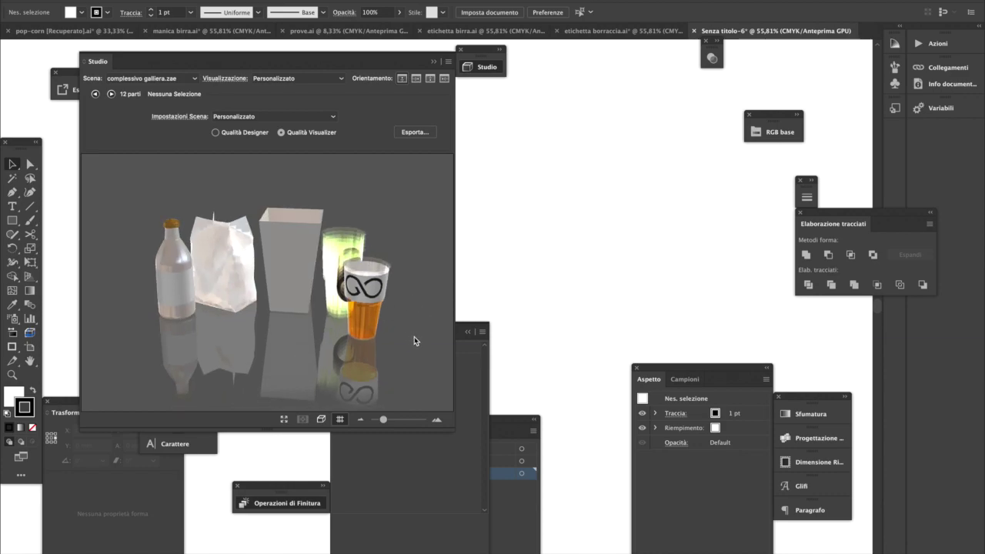
- Open the popcorn box's substrate for changing, stop using the structural file's substrate and search the material library for "carta"
left_click(520, 542)
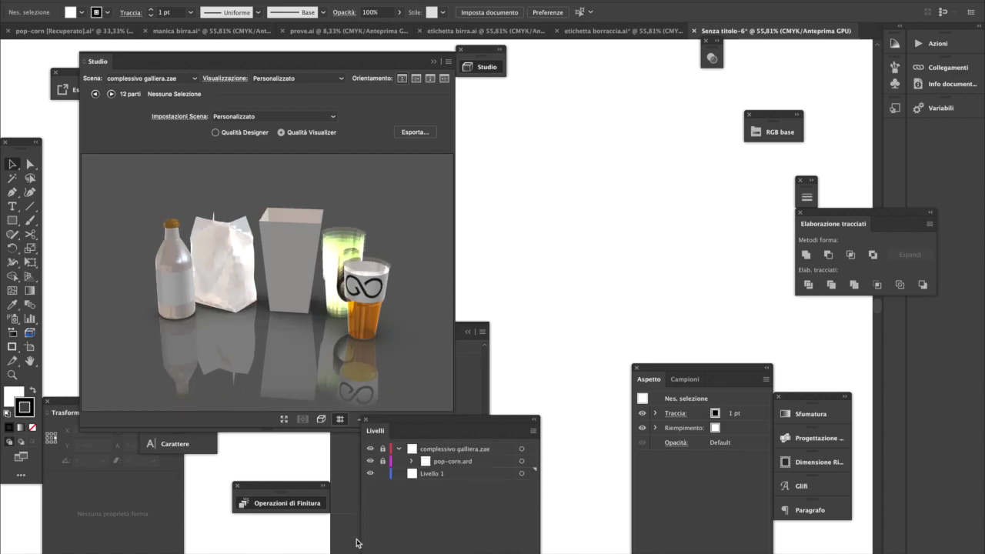
left_click(288, 504)
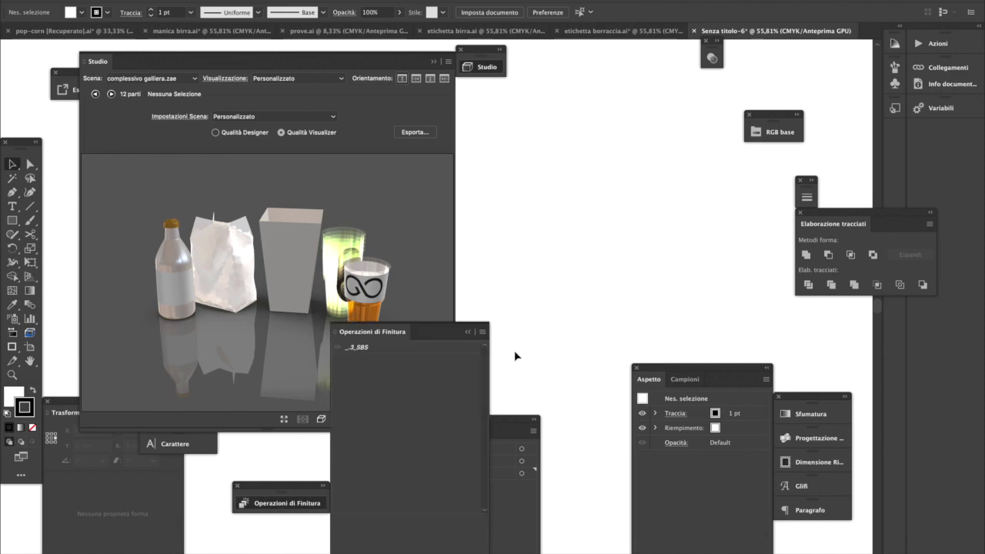
left_click(338, 348)
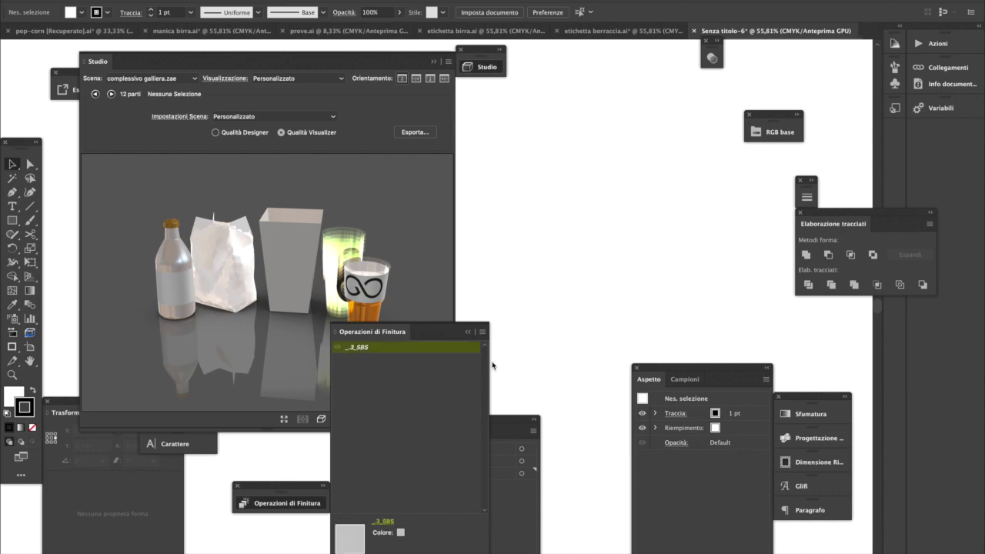
double_click(387, 523)
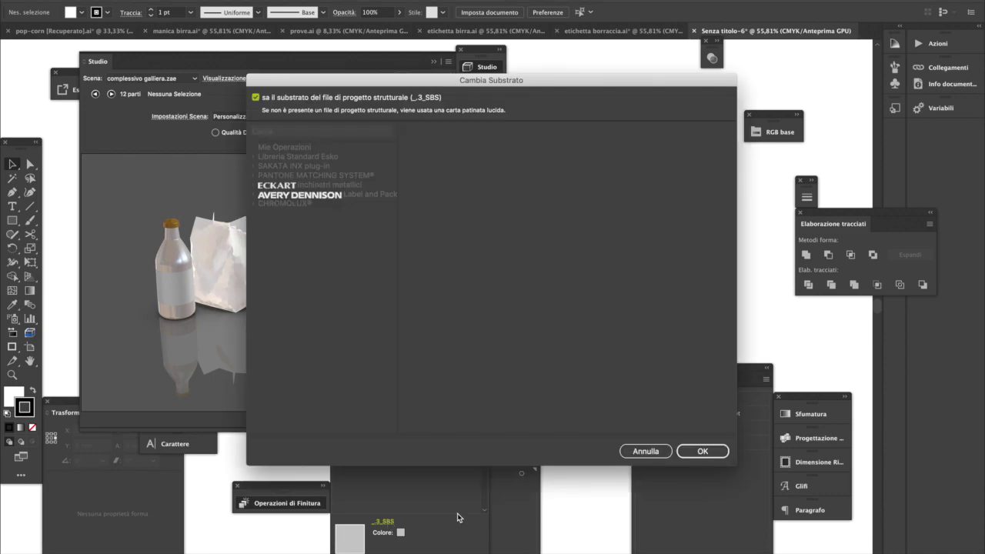
left_click(257, 98)
left_click(303, 130)
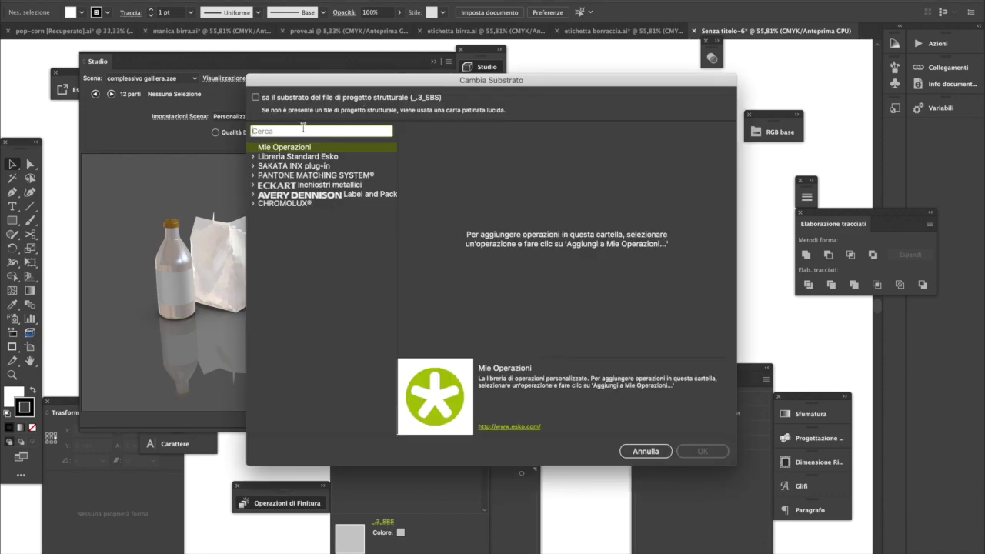
type("carta")
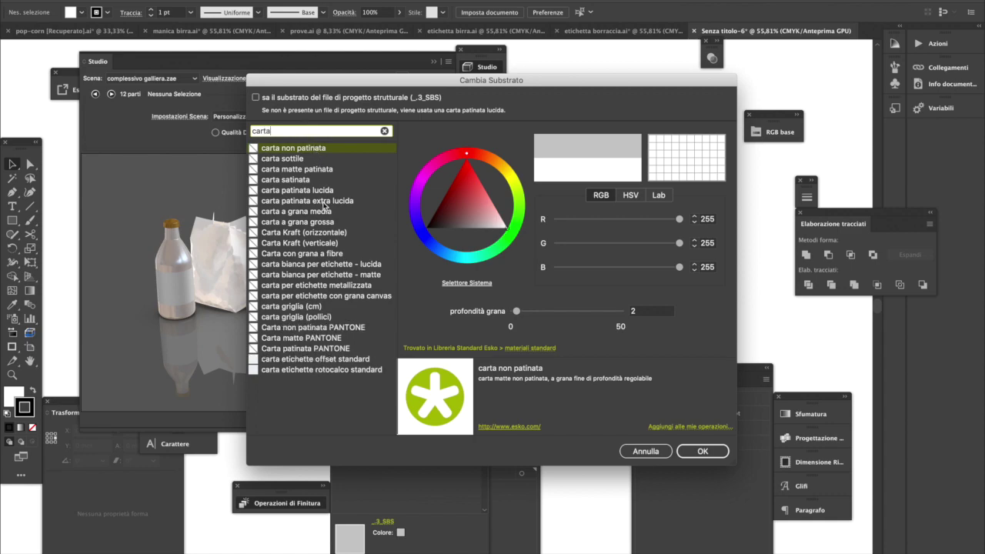
- Apply Carta con grana a fibre as the box substrate with grain depth 100 and colour RGB 223, 207, 189
left_click(333, 254)
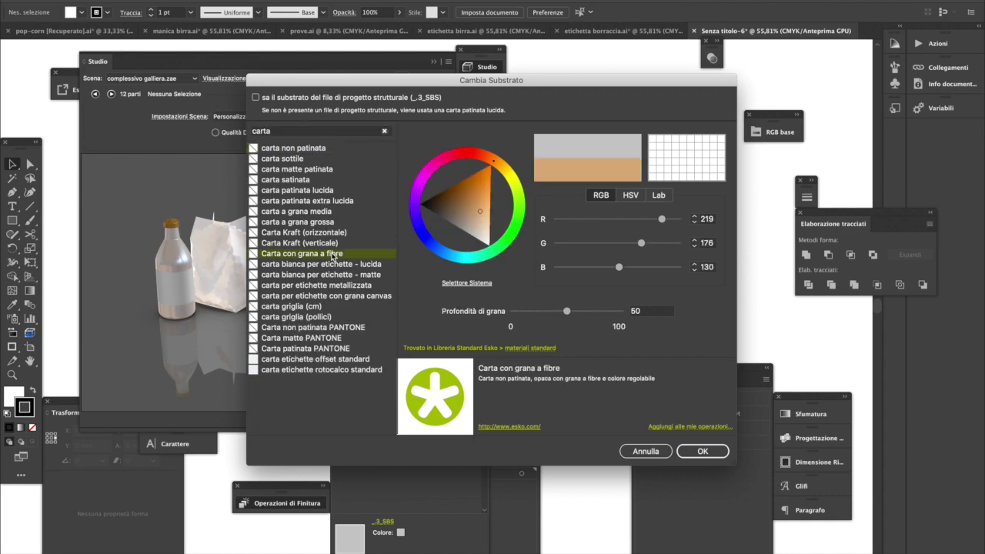
left_click_drag(568, 311, 675, 315)
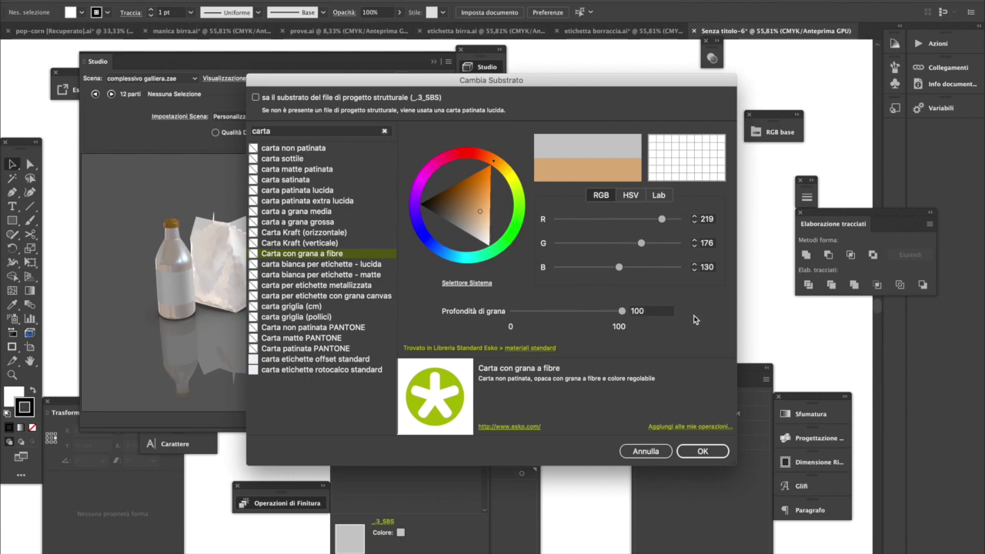
mouse_move(479, 213)
left_mouse_down()
mouse_move(481, 236)
mouse_move(479, 228)
left_mouse_up()
left_click(703, 451)
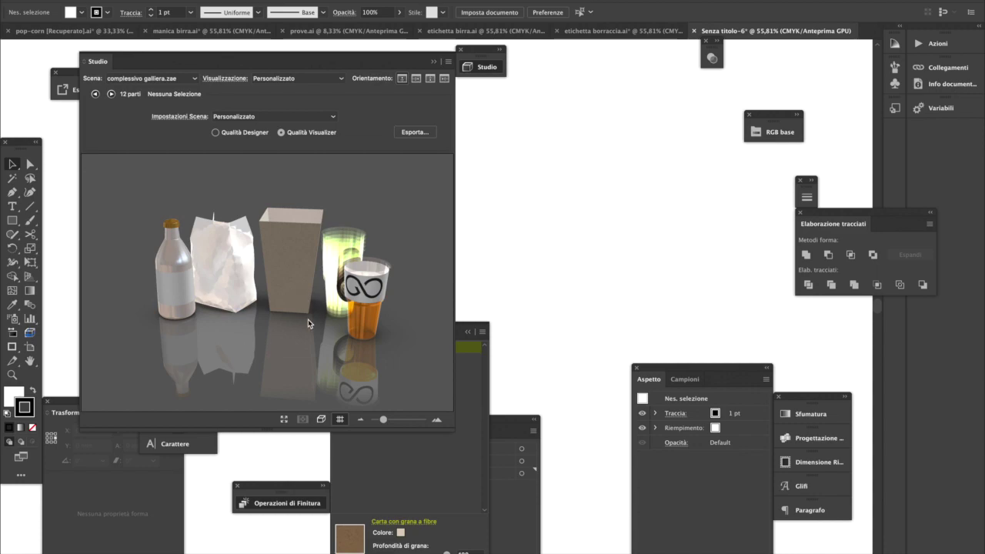
- Lighten the popcorn box's fibre-grain paper to RGB 255, 245, 233 and refresh the artwork in the Studio scene
left_click(355, 545)
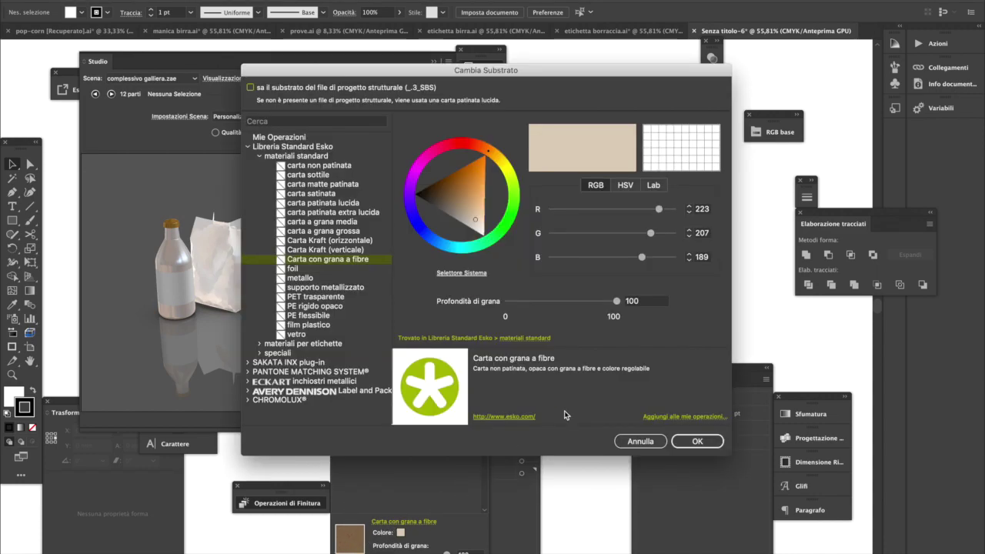
left_click(475, 220)
left_click_drag(474, 221, 485, 230)
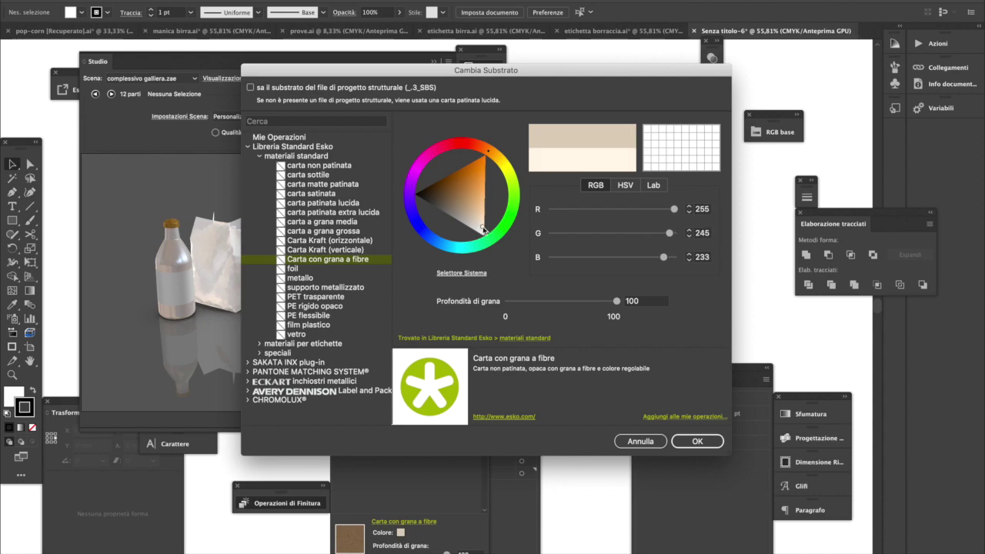
left_click(697, 441)
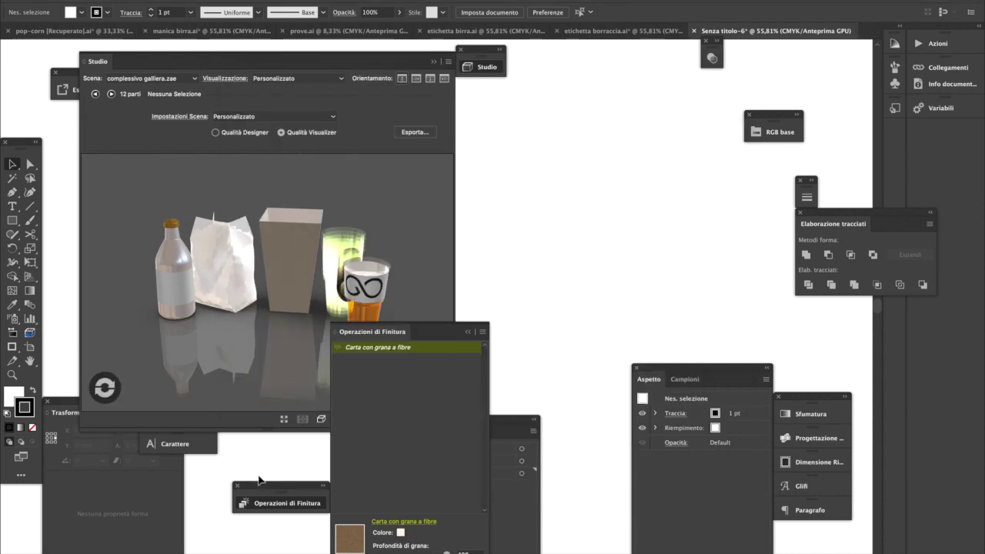
left_click(105, 387)
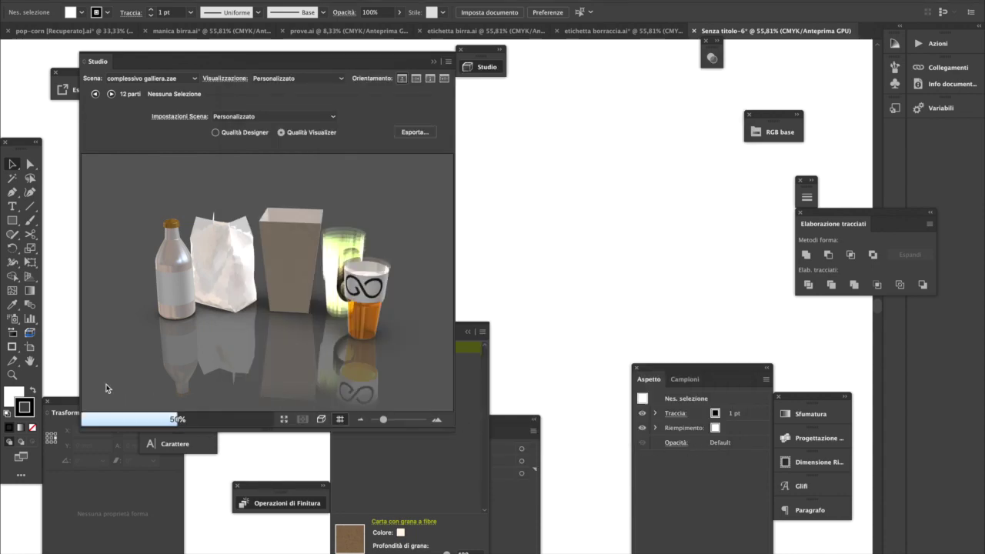
left_click_drag(174, 369, 179, 328)
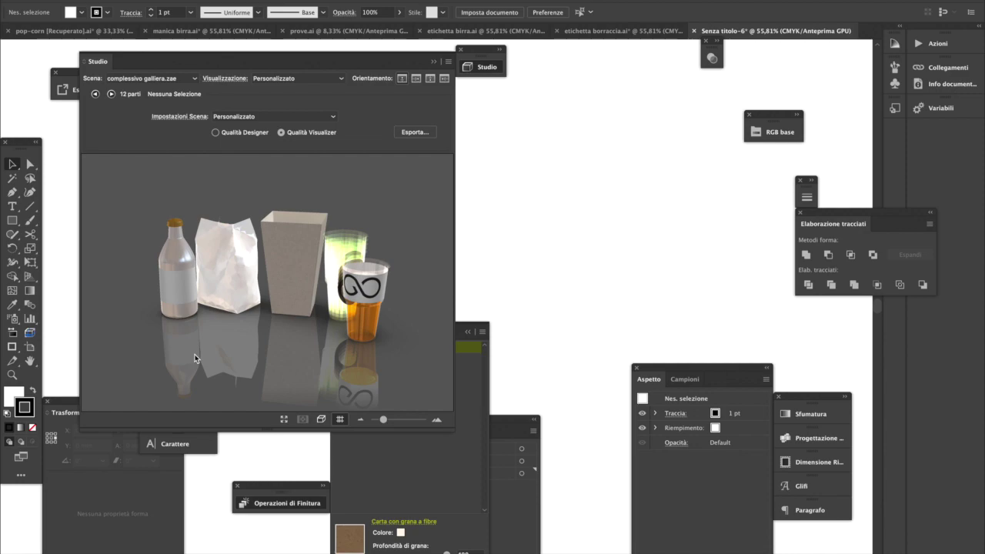
- Open the gusseted paper bag from the Studio scene as a new document and select its substrate finishing operation
left_click(240, 284)
left_click(241, 284)
left_click(528, 293)
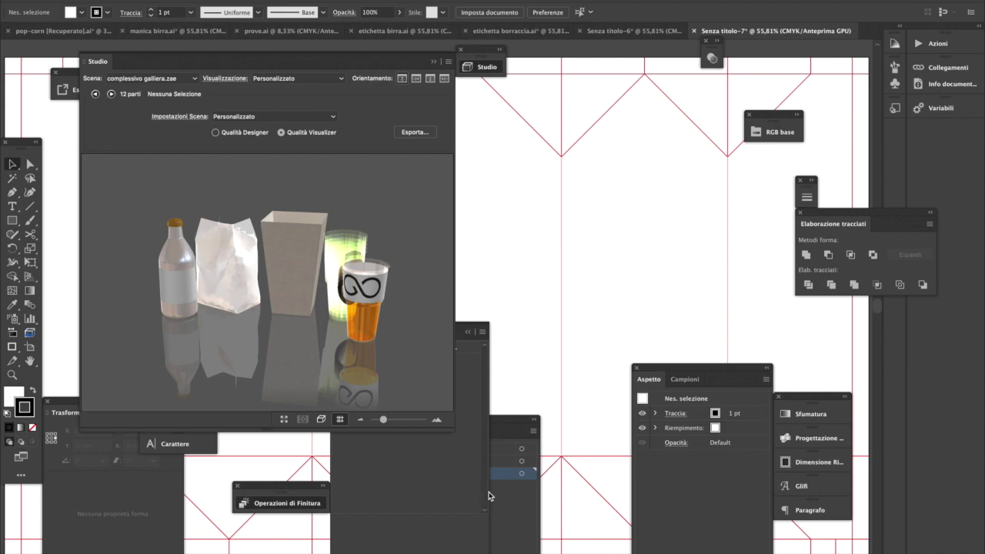
left_click(452, 477)
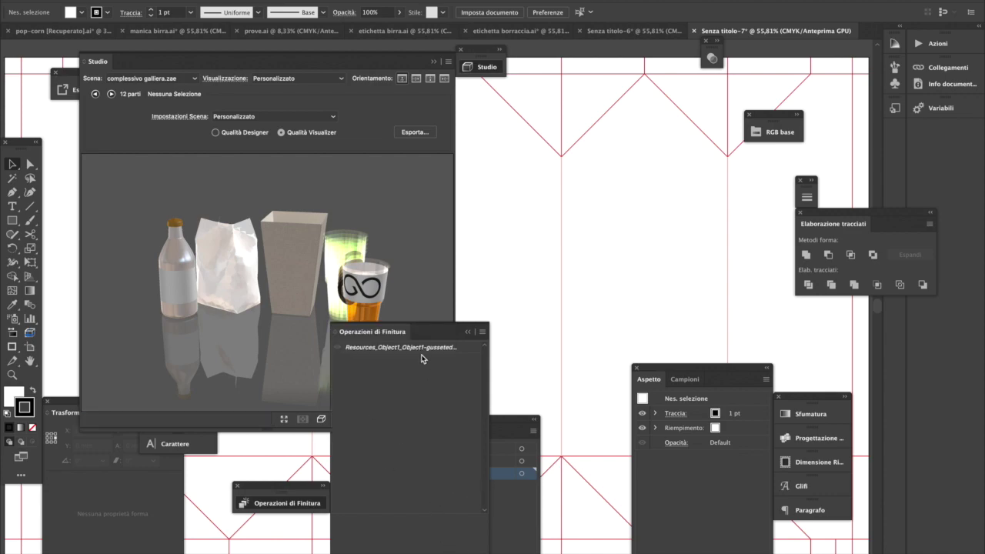
left_click(352, 349)
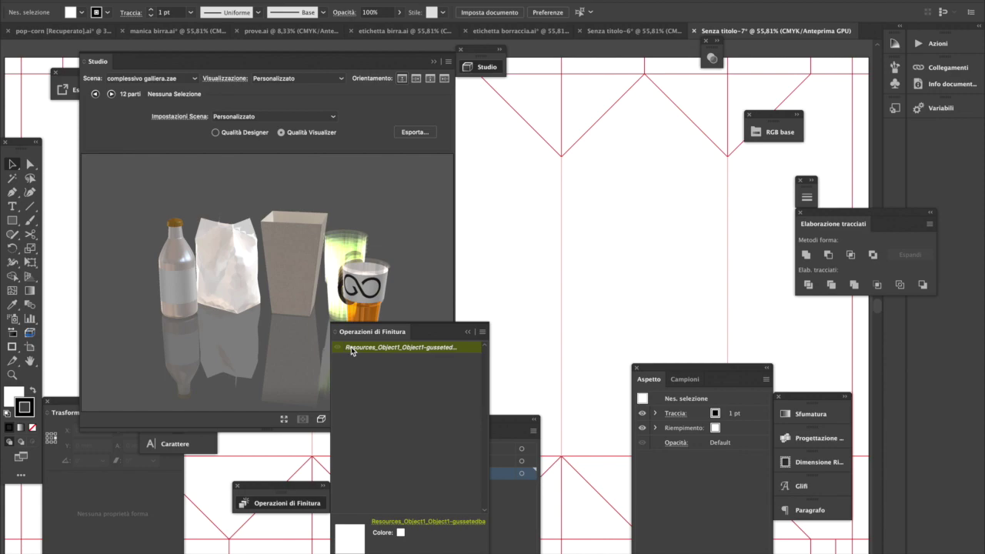
- Turn off the structural design file's substrate for the gusseted bag and search the substrate library for "carta"
left_click(429, 523)
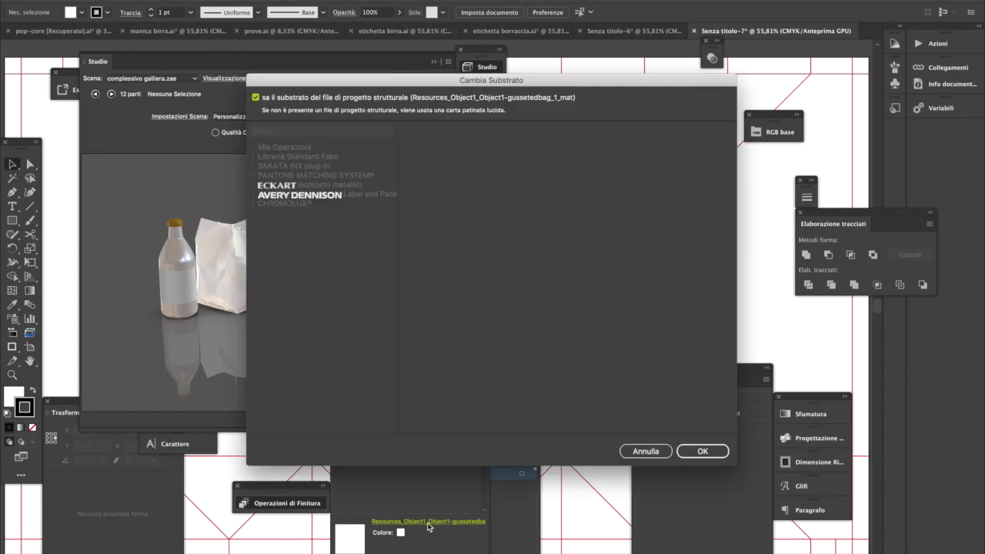
left_click(259, 98)
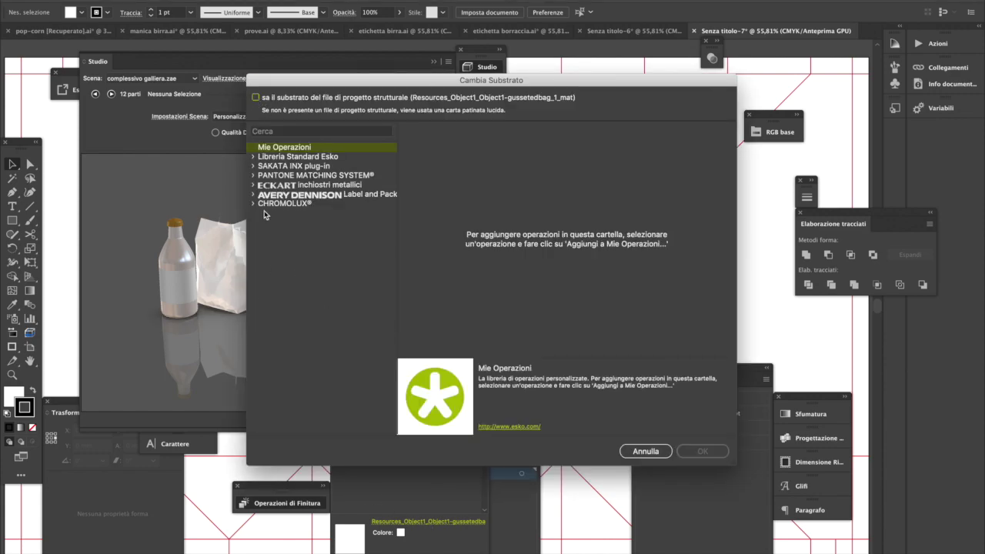
left_click(277, 132)
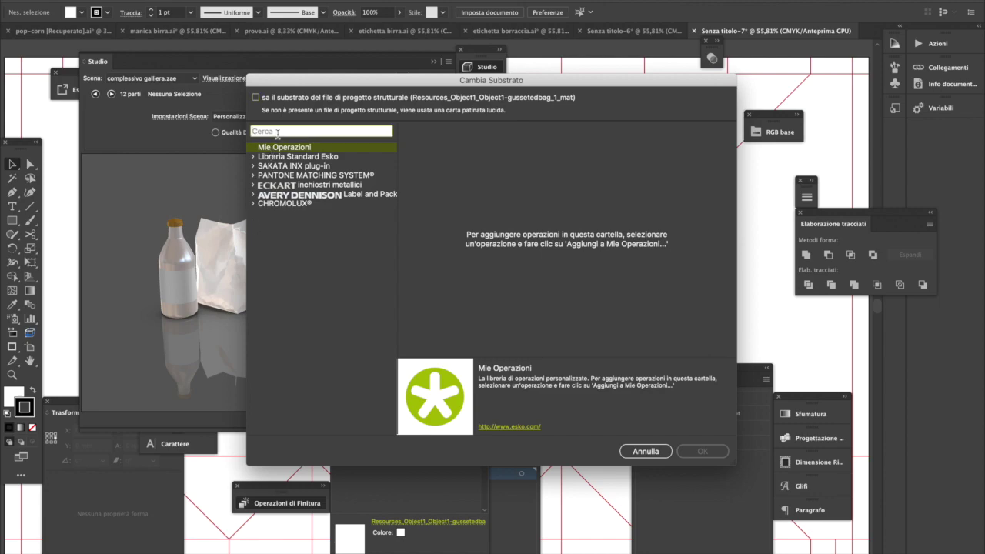
type("carta")
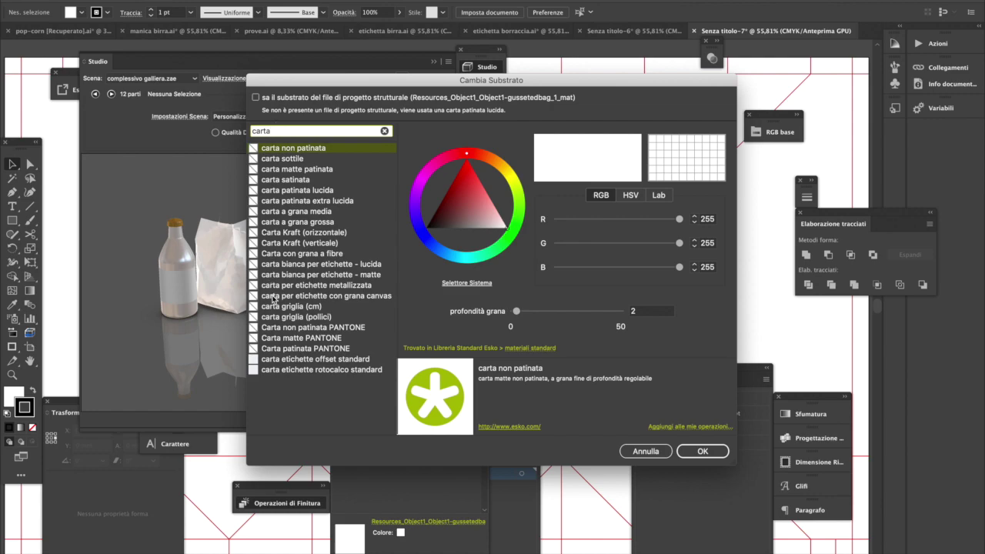
- Preview the centimetre grid, standard offset label, coarse-grain, fibre-grain and metallised label paper substrates
left_click(303, 308)
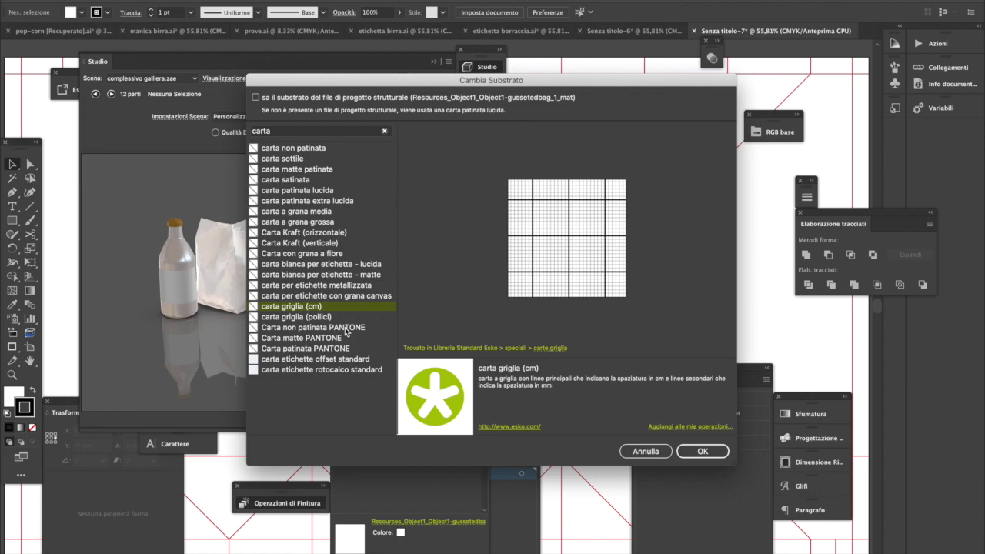
left_click(346, 362)
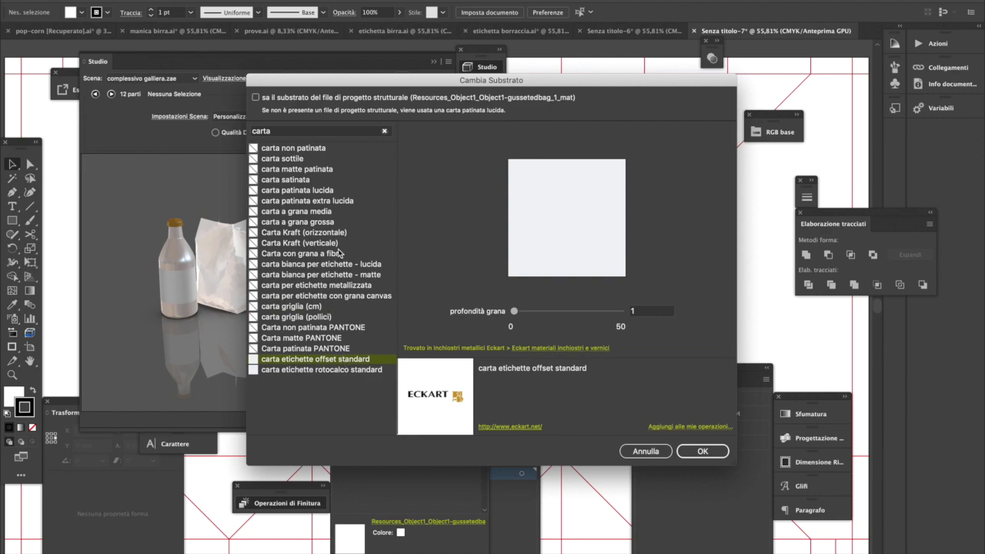
left_click(303, 223)
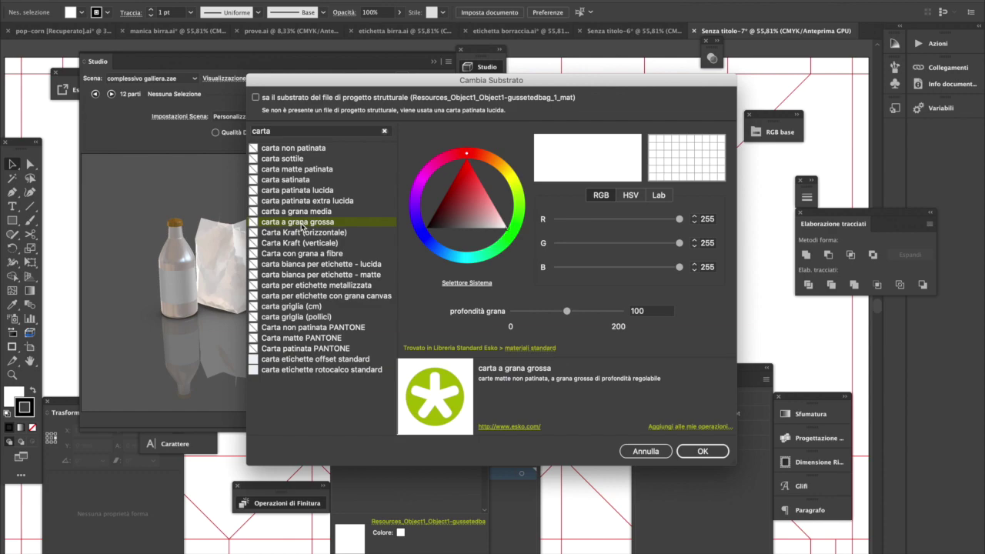
left_click(302, 257)
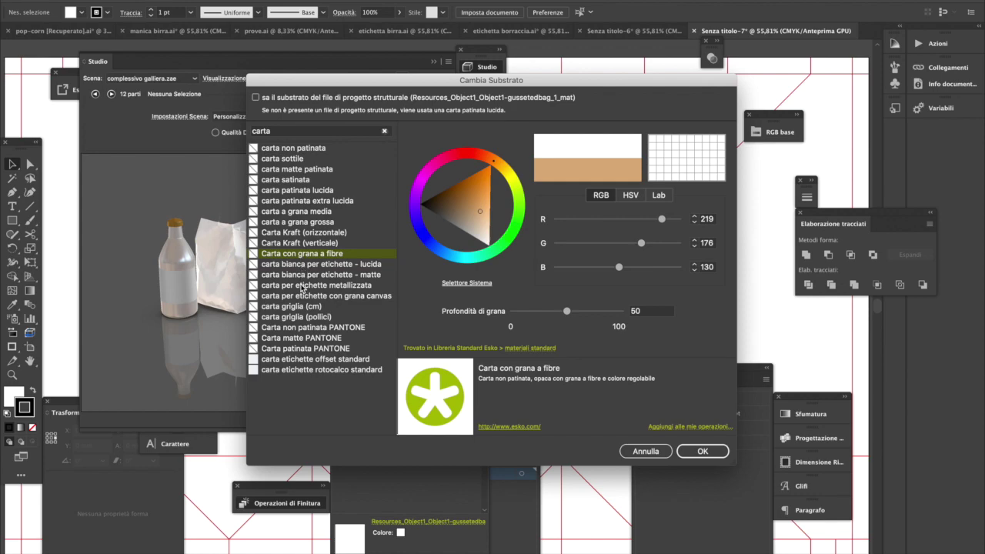
left_click(302, 285)
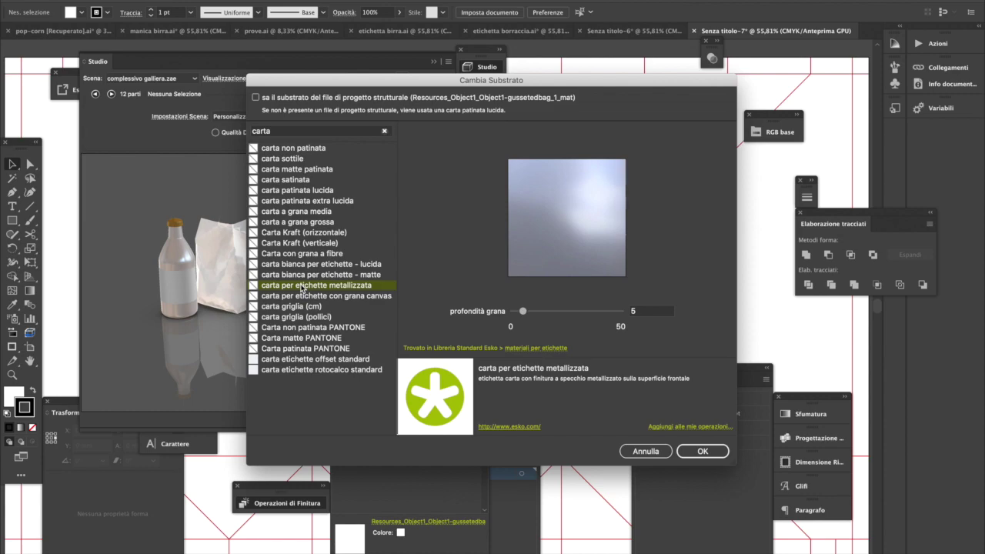
- Apply the carta satinata substrate with a grain depth of 50 to the gusseted bag and inspect it in the 3D scene
left_click(292, 182)
left_click_drag(541, 310, 642, 326)
left_click(701, 452)
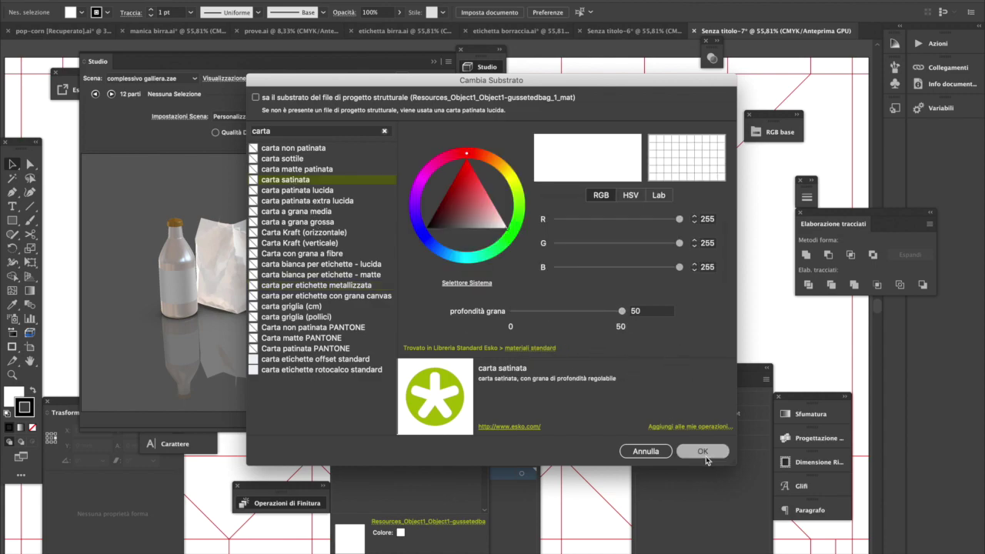
left_click(108, 388)
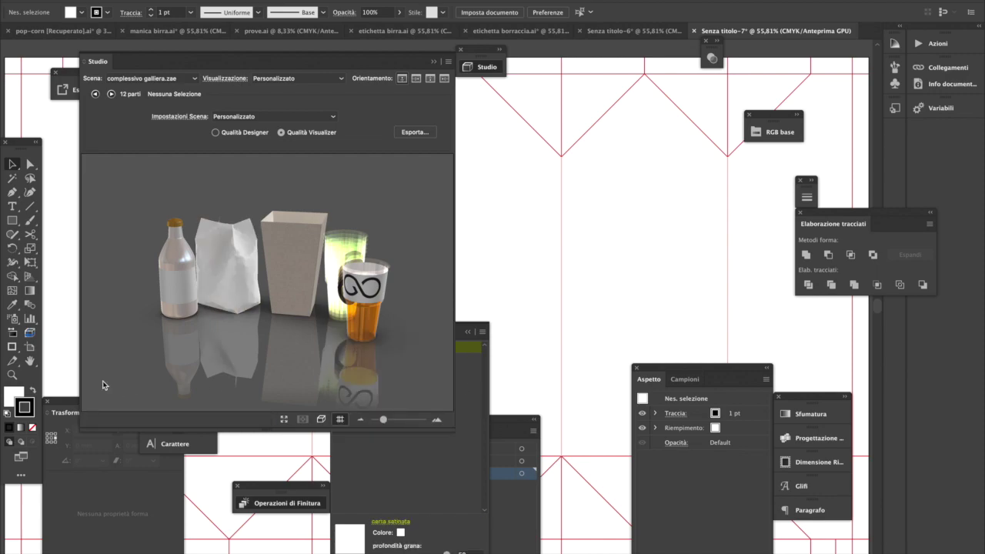
left_click_drag(220, 313, 261, 270)
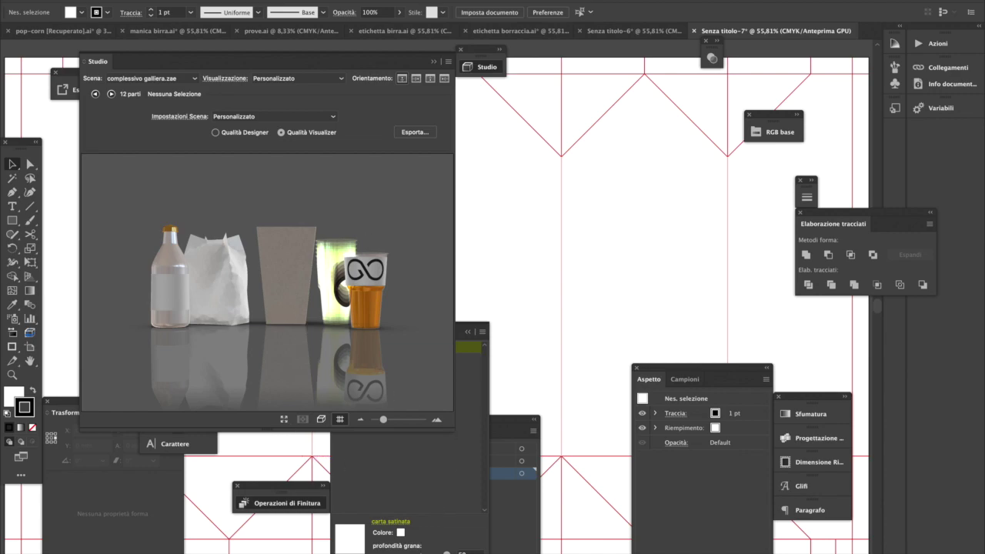
- Try to change the bag's substrate to Carta con grana a fibre in RGB 180, 151, 65 with the maximum grain depth
left_click(397, 524)
left_click(397, 524)
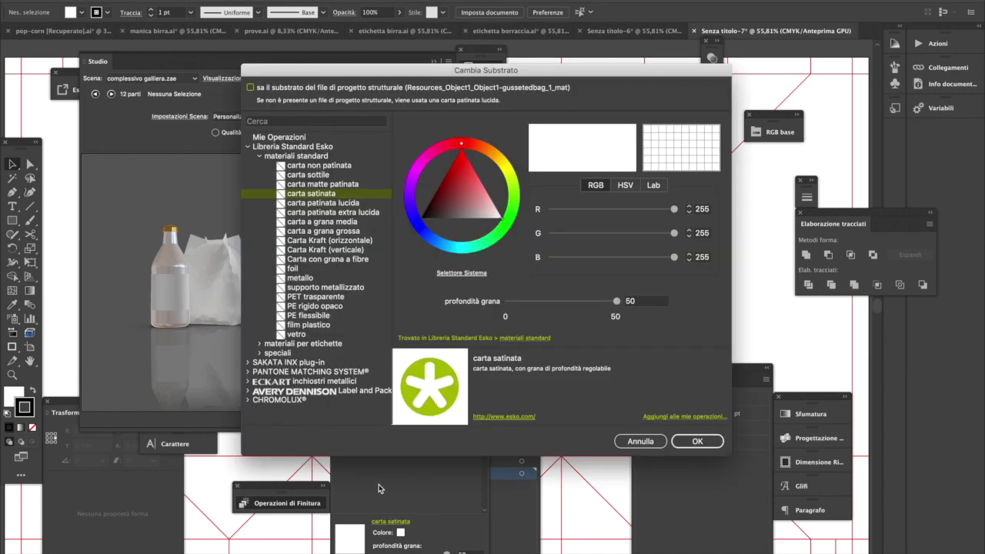
left_click(347, 233)
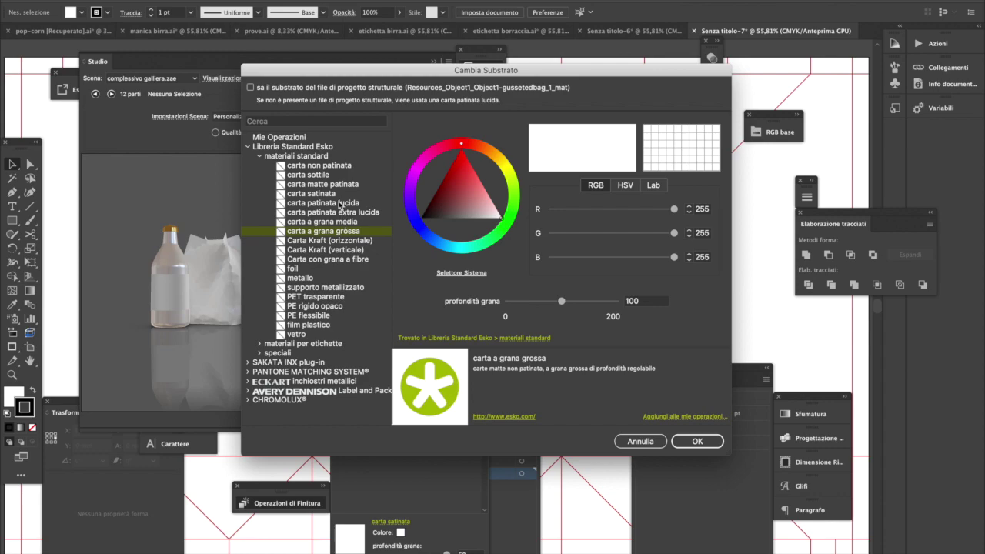
left_click(355, 260)
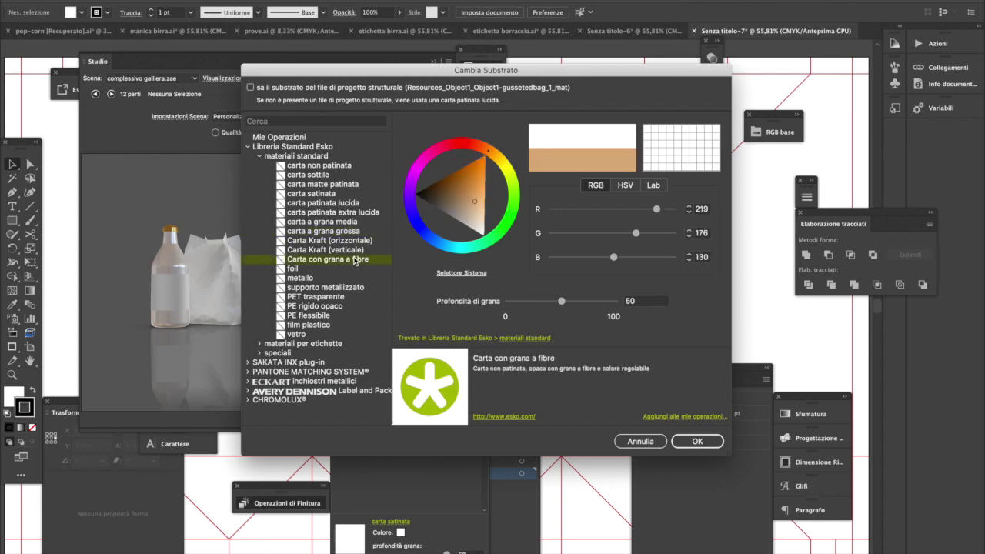
mouse_move(474, 202)
left_mouse_down()
mouse_move(455, 212)
mouse_move(476, 182)
mouse_move(462, 186)
left_mouse_up()
left_click_drag(488, 155, 496, 165)
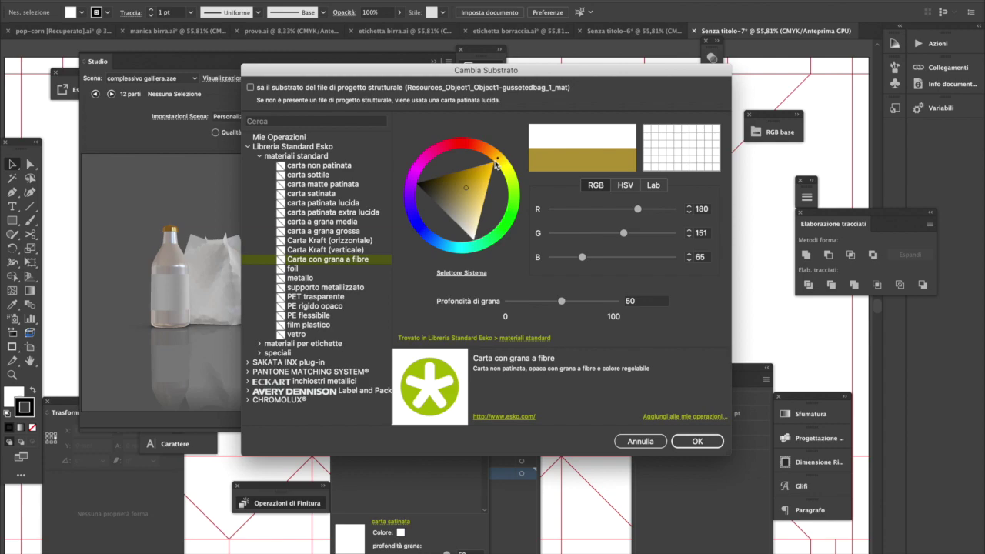
left_click_drag(564, 301, 627, 301)
left_click(695, 444)
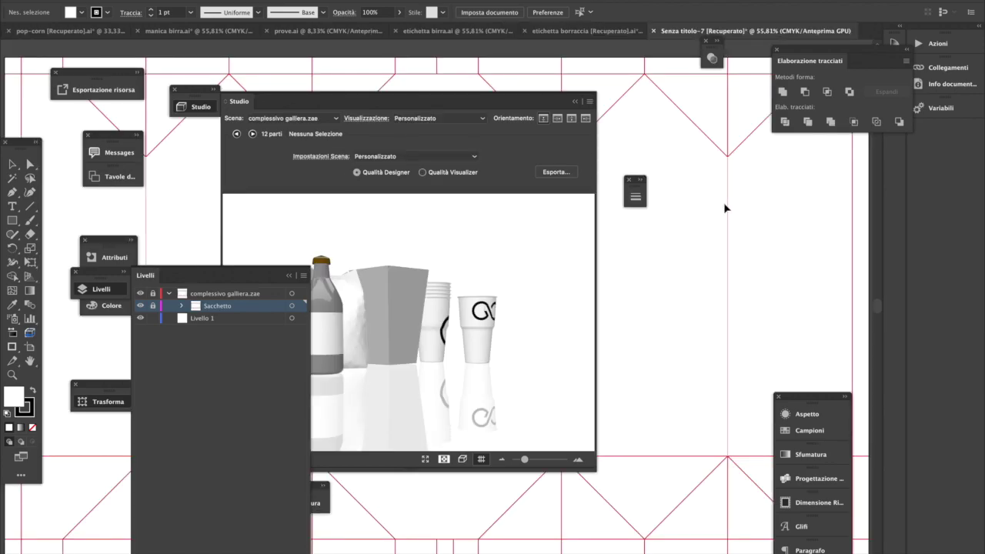
- Render the 3D scene in Qualità Visualizer and select the pop-corn box without creating or placing a drawing for it
left_click(461, 172)
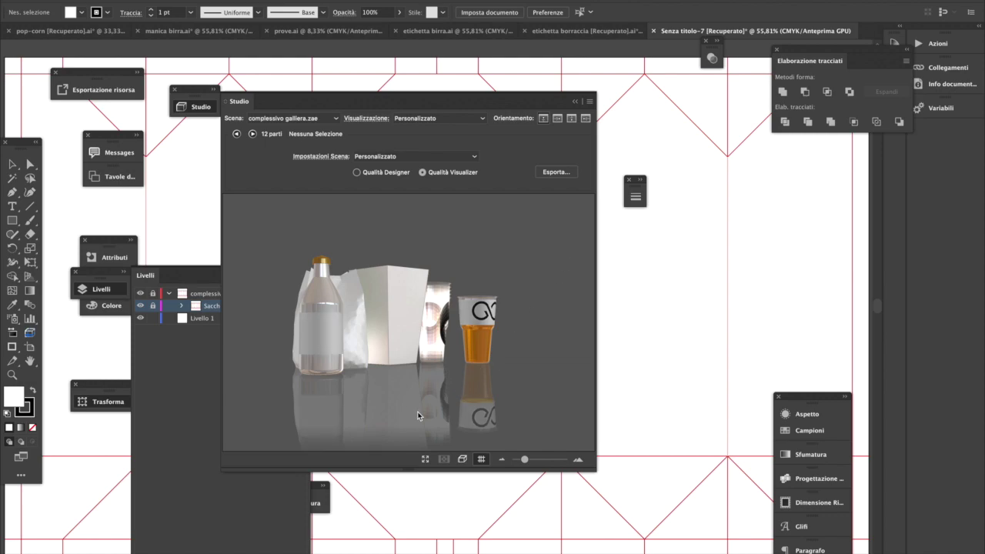
left_click_drag(398, 418, 421, 382)
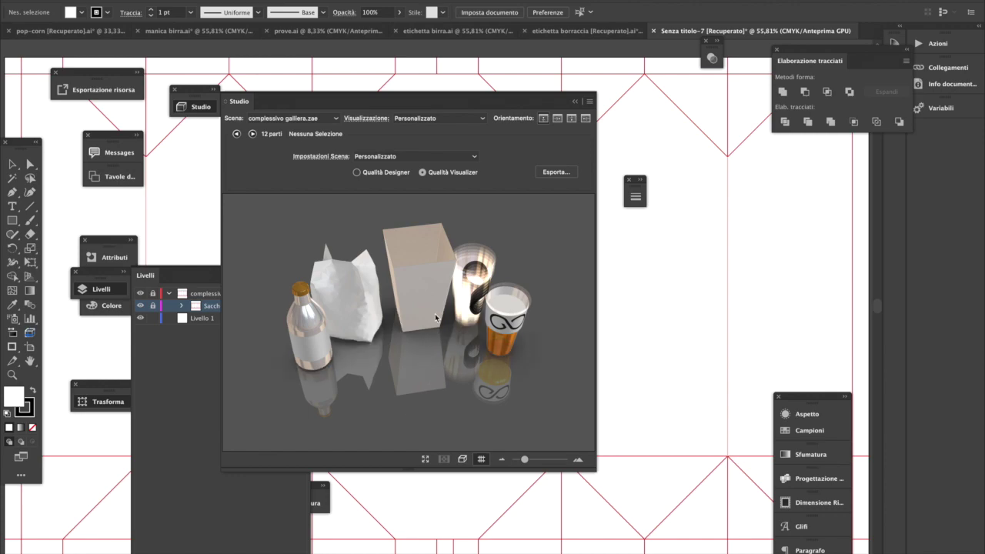
left_click_drag(436, 316, 438, 293)
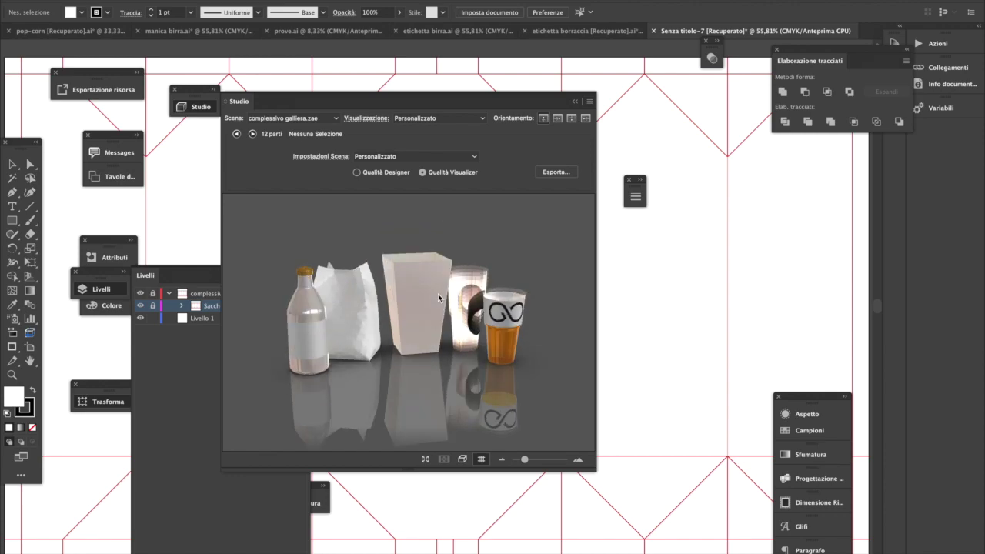
left_click(438, 293)
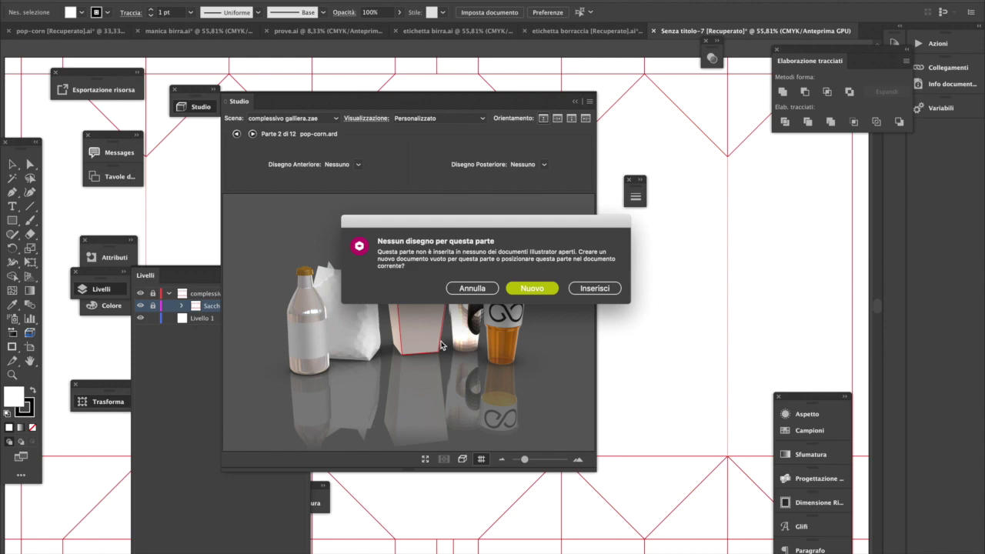
left_click(479, 288)
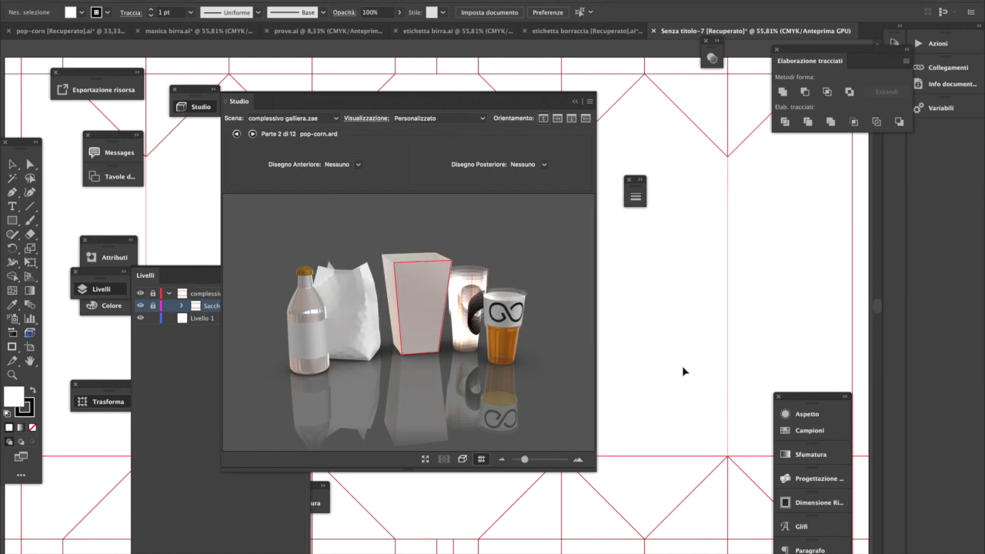
- Select the Sacchetto part, turn off the structural file substrate for label-1, and search the substrate library for "carta"
left_click(354, 318)
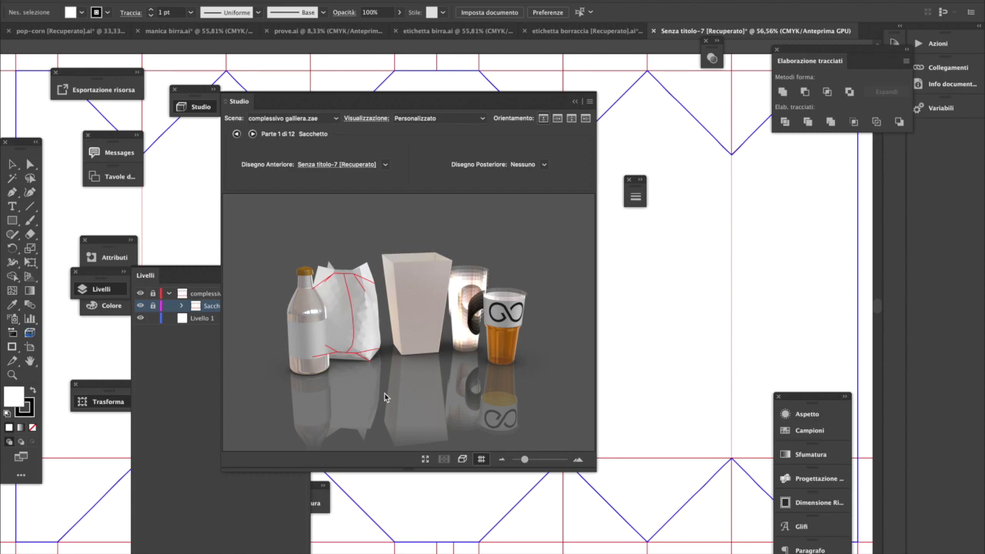
left_click(320, 501)
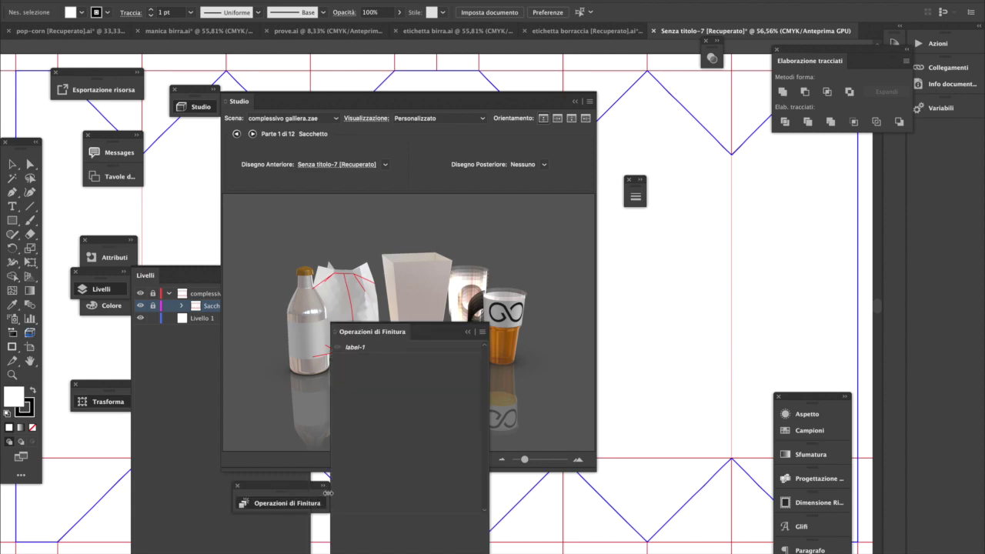
left_click(361, 347)
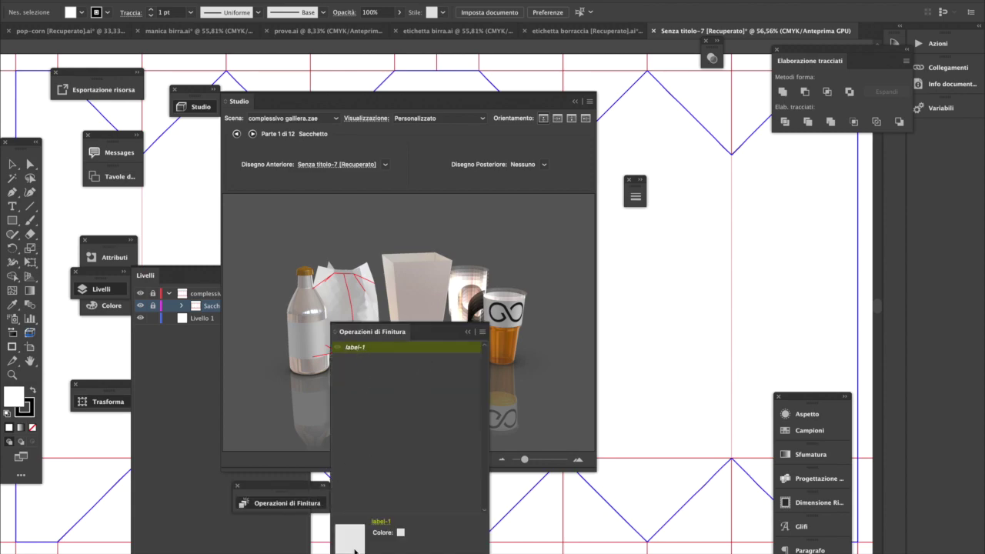
left_click(359, 539)
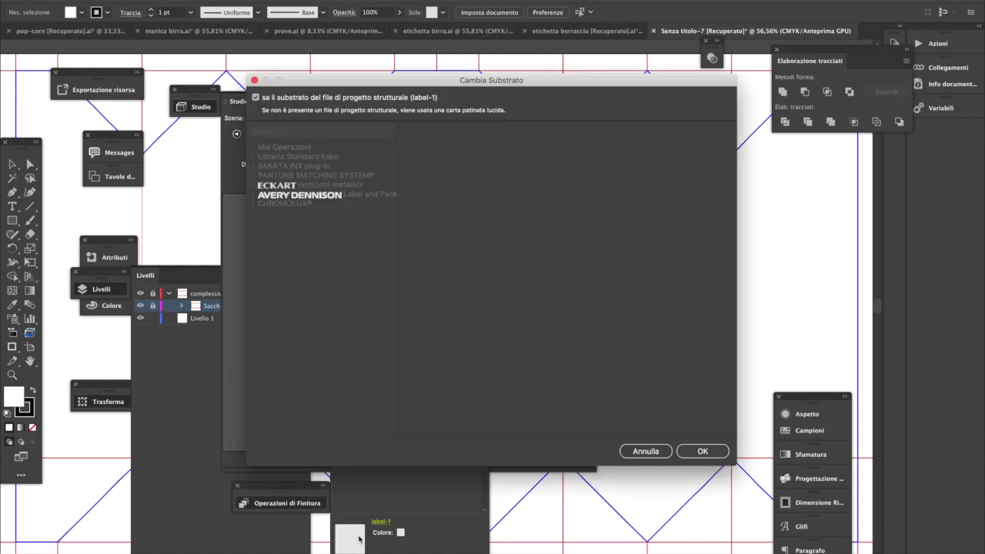
left_click(256, 97)
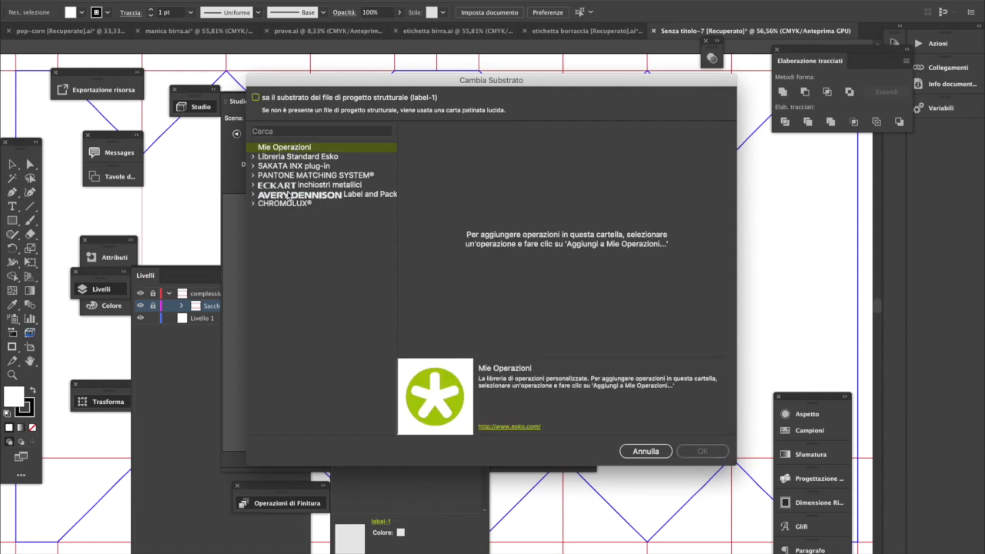
left_click(276, 132)
type("cart")
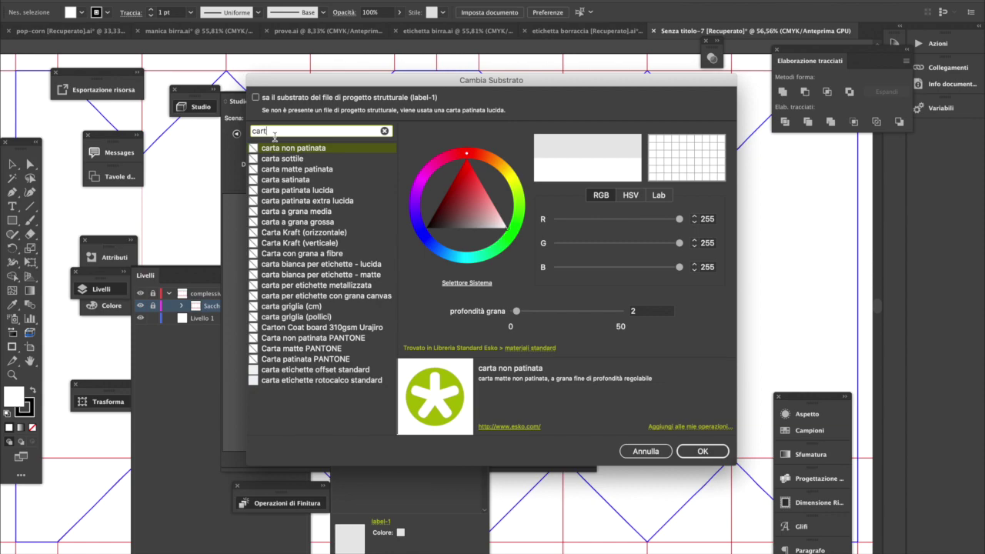
type("a")
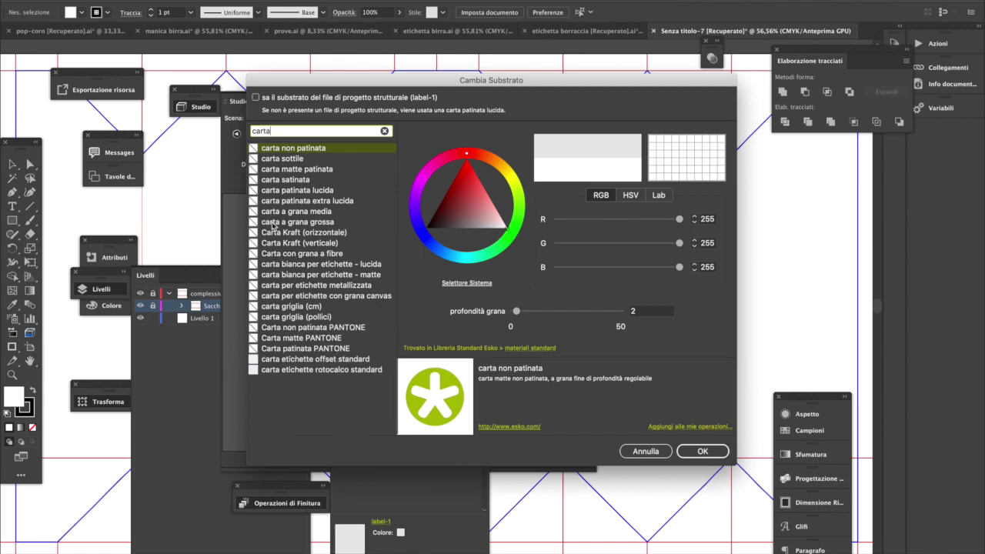
- Choose Carta con grana a fibre for label-1 in RGB 165, 127, 62 with the maximum grain depth
left_click(315, 254)
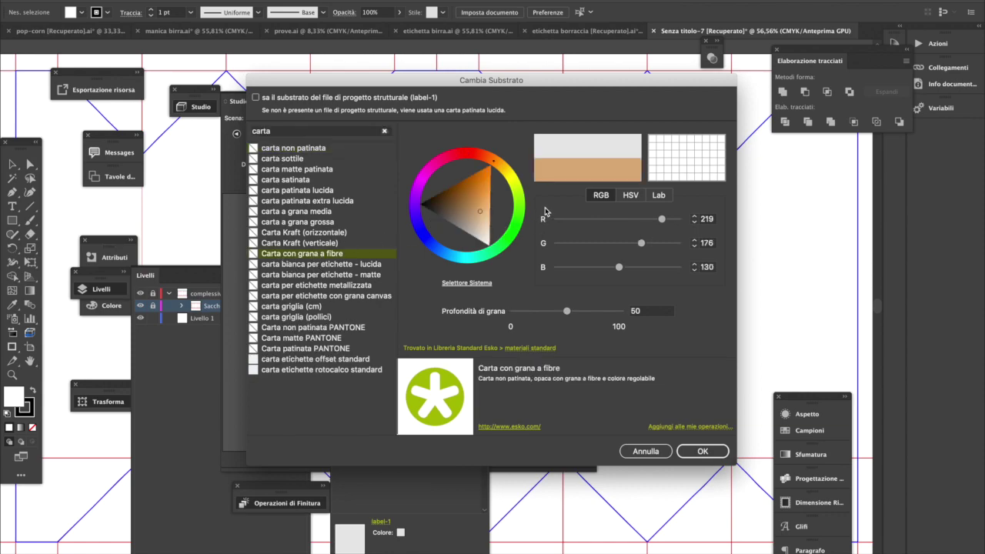
left_click_drag(485, 210, 472, 197)
mouse_move(493, 161)
left_mouse_down()
mouse_move(477, 154)
mouse_move(504, 175)
mouse_move(465, 196)
left_mouse_up()
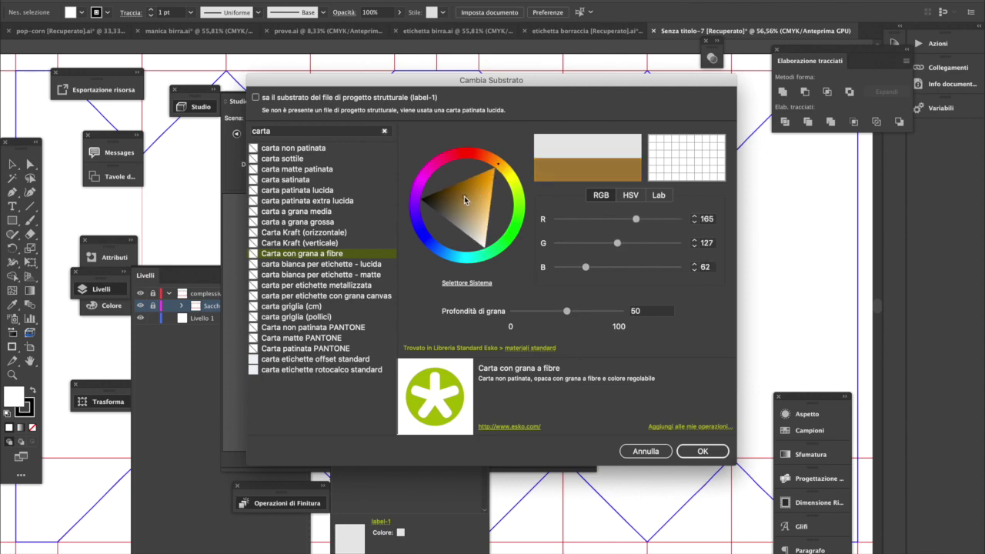
left_click_drag(568, 311, 622, 311)
left_click(703, 452)
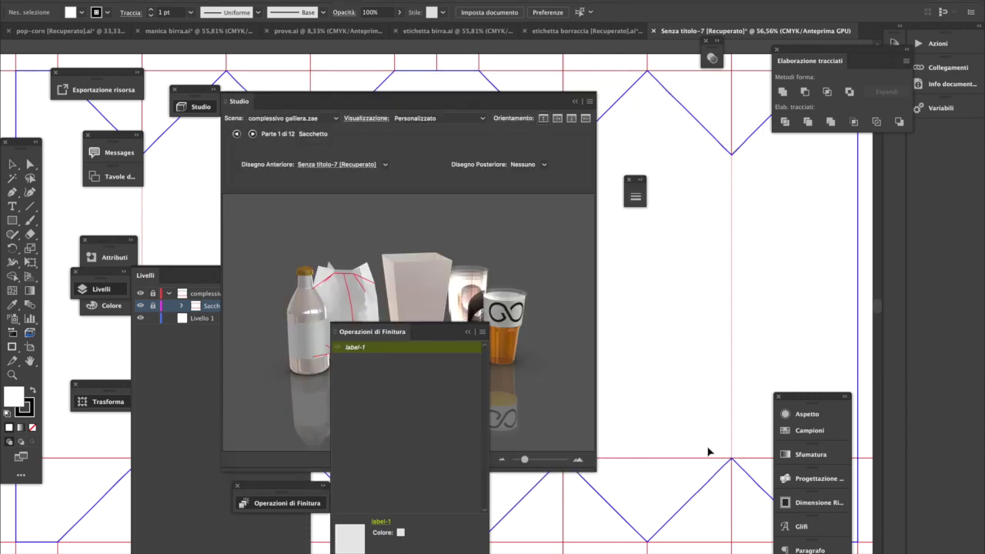
- Inspect the paper bag from a higher angle in the 3D scene and clear the part selection
left_click(243, 430)
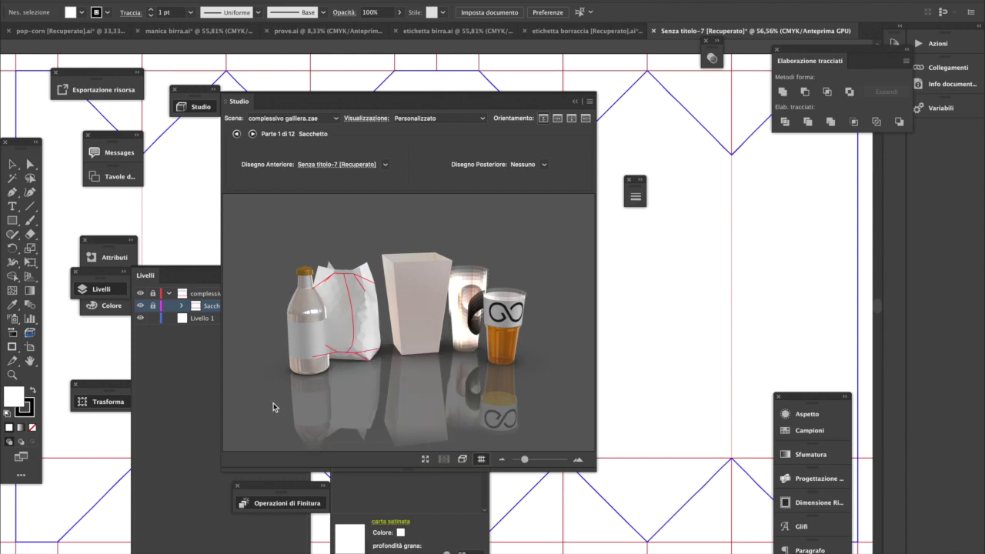
left_click_drag(364, 328, 343, 336)
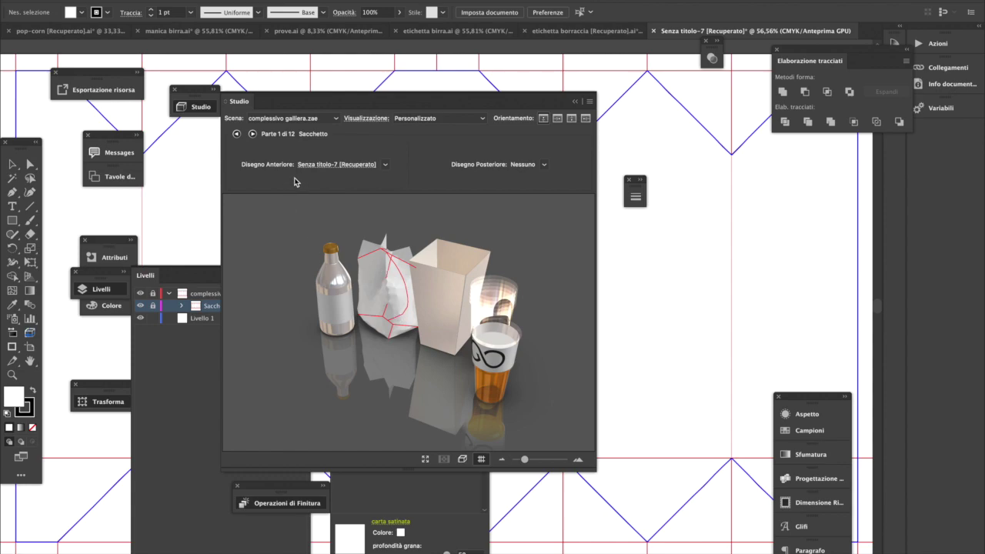
left_click(296, 264)
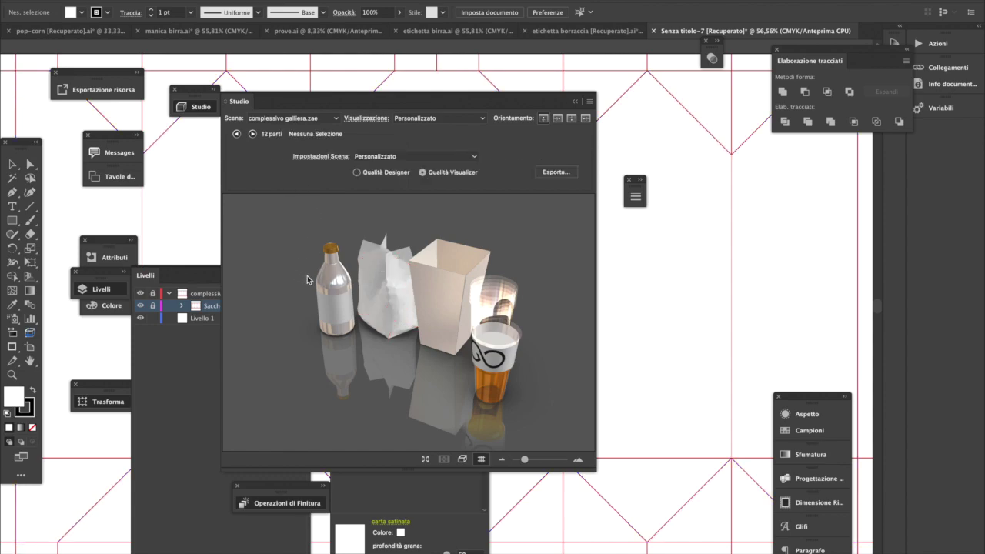
- Select the Sacchetto part in the scene, save its drawing as sacchetto.ai, and close the document
left_click(396, 271)
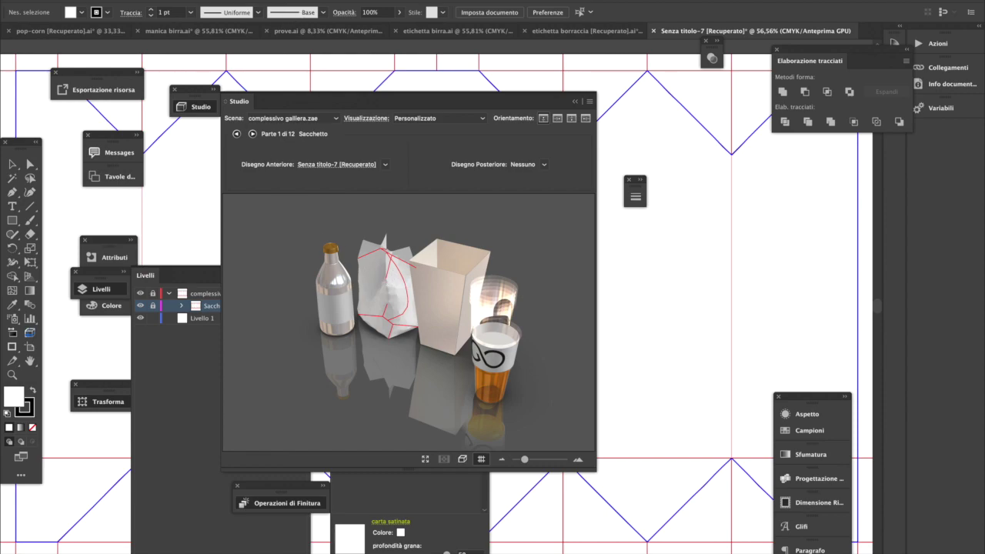
left_click(89, 2)
left_click(127, 71)
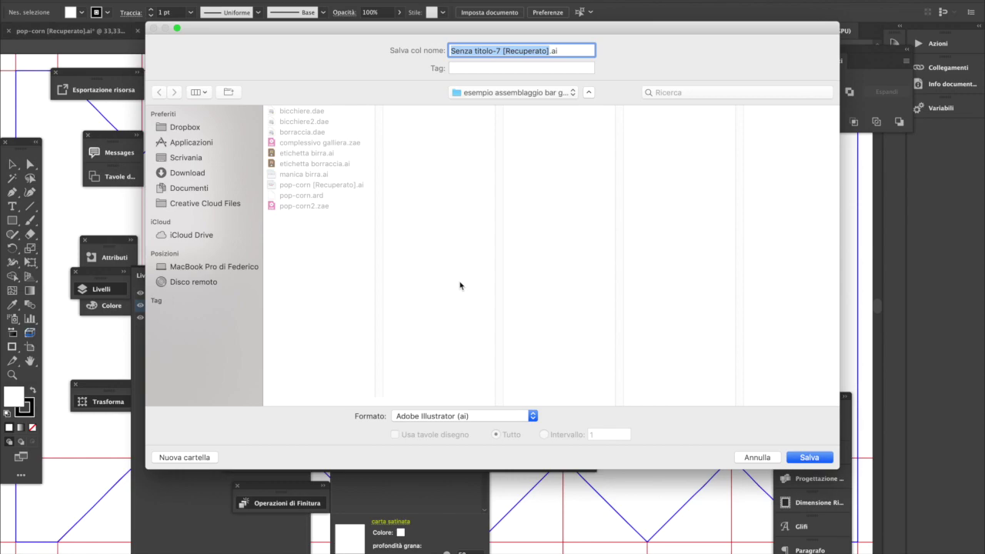
type("sacchetto")
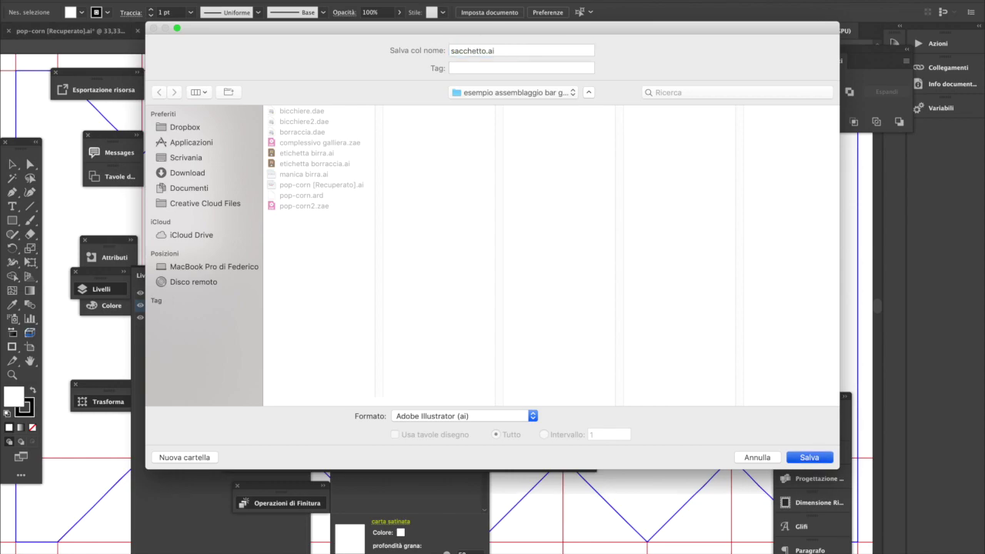
key("Return")
left_click(490, 417)
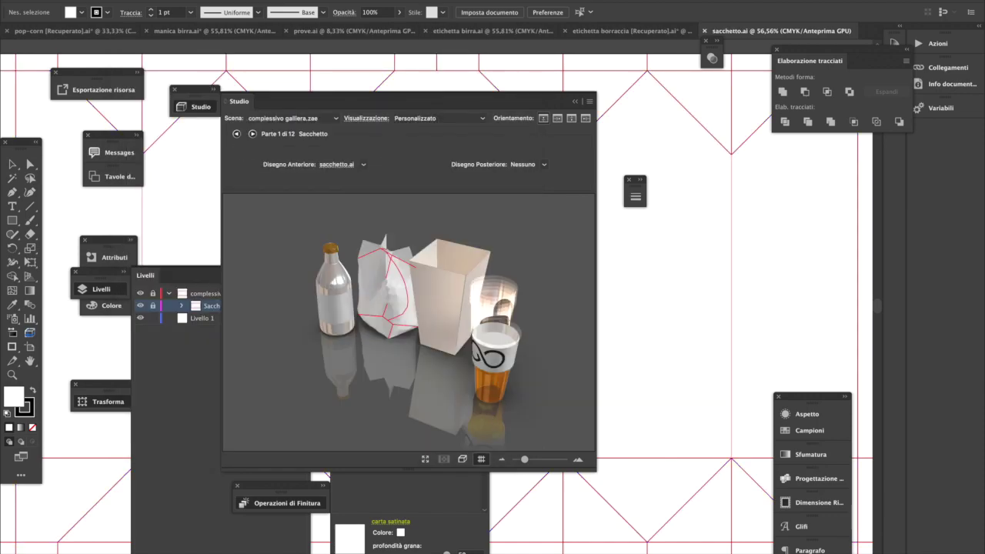
left_click(702, 30)
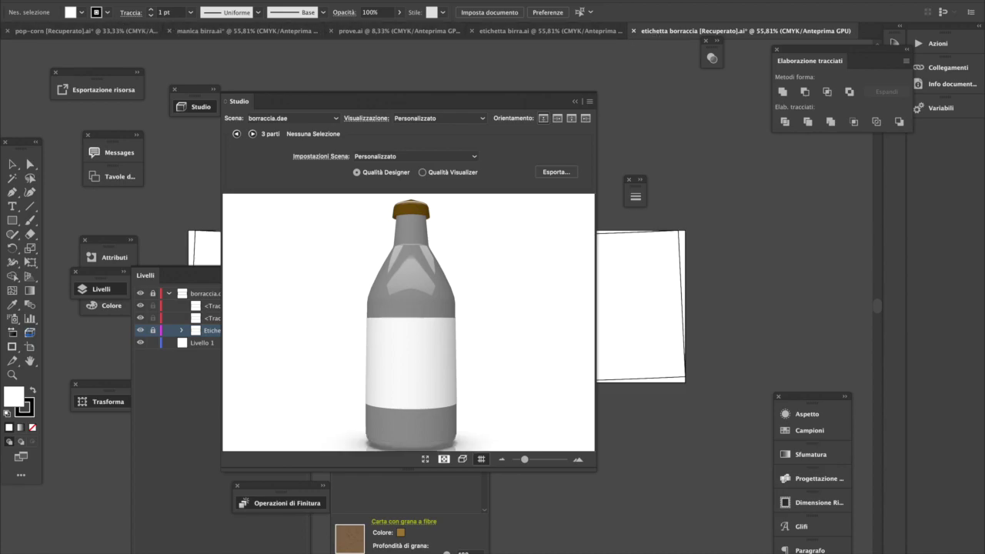
- Save the recovered bottle label drawing over the existing etichetta borraccia.ai and close the document
left_click(90, 2)
left_click(152, 75)
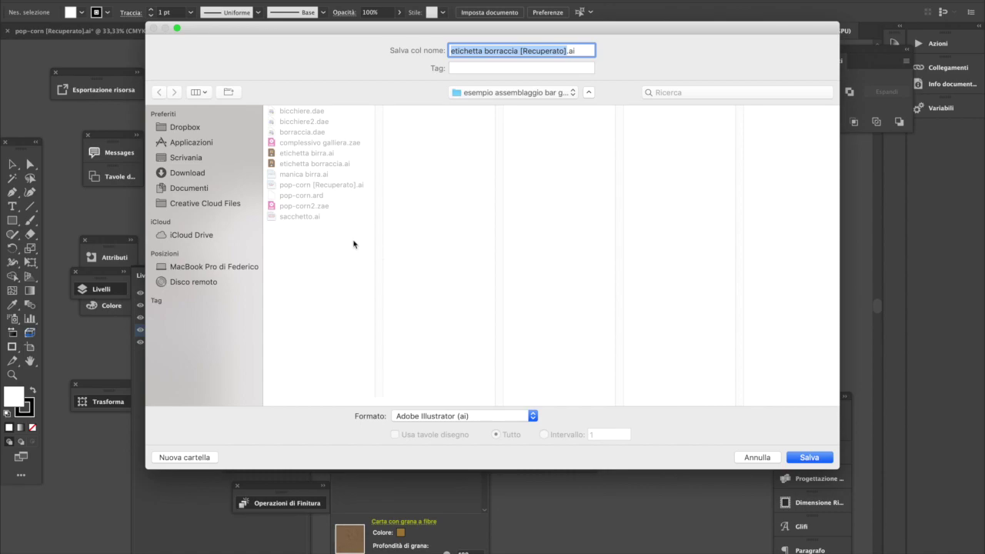
left_click(338, 165)
left_click(820, 461)
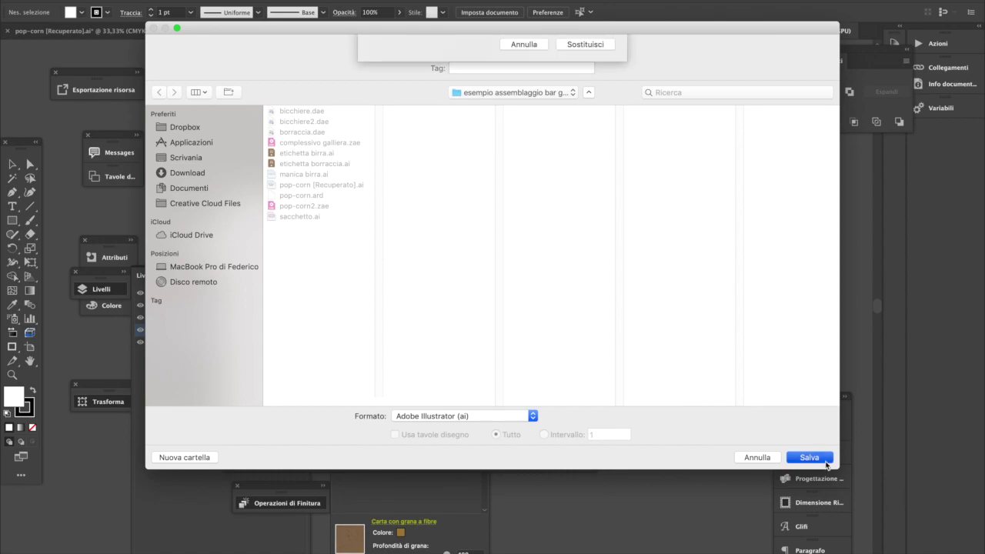
left_click(584, 93)
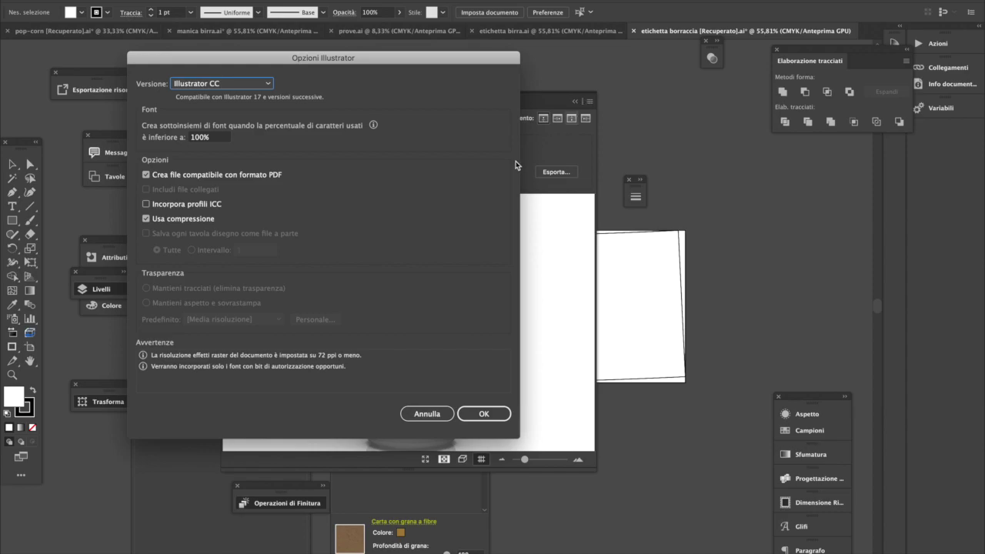
left_click(484, 413)
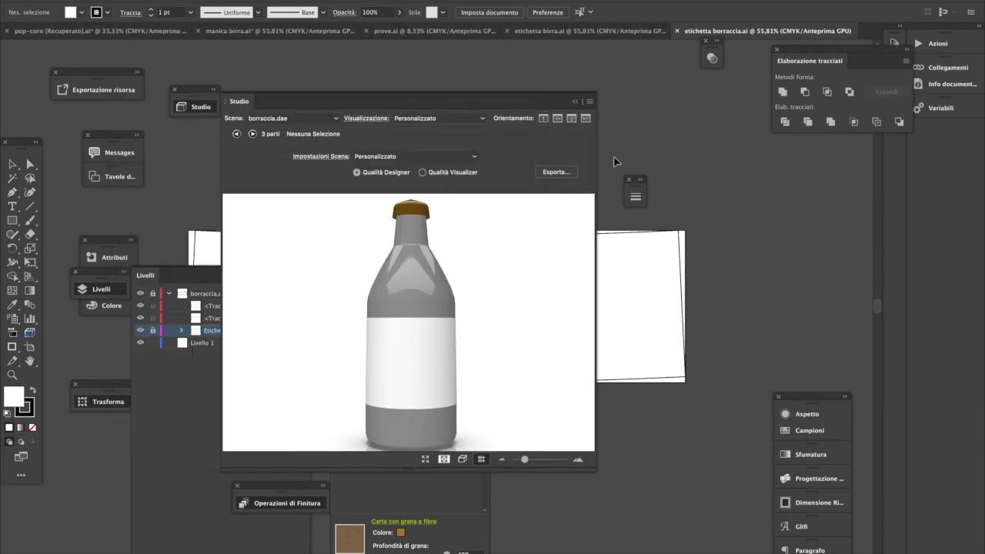
left_click(677, 30)
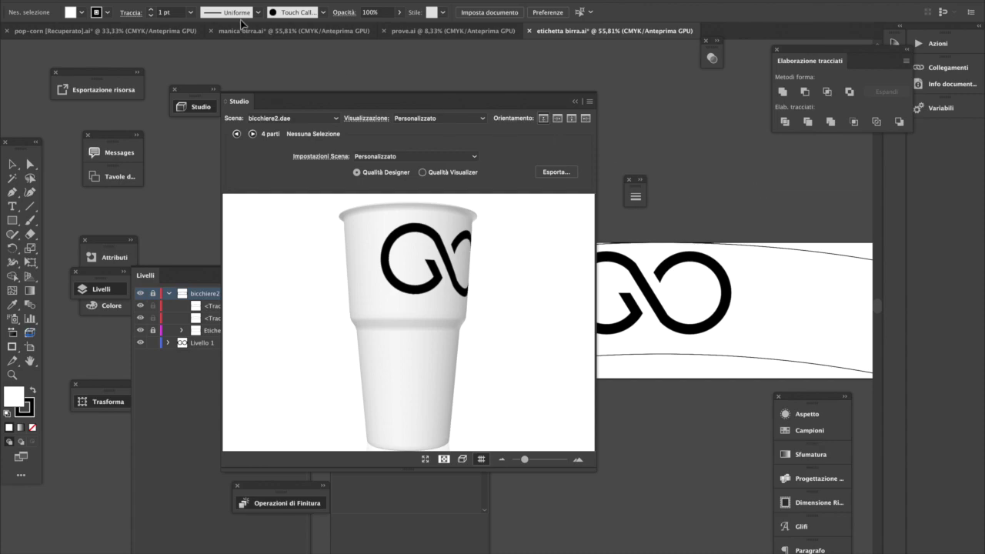
- Save the cup label drawing over the existing etichetta birra.ai and close the document
left_click(89, 1)
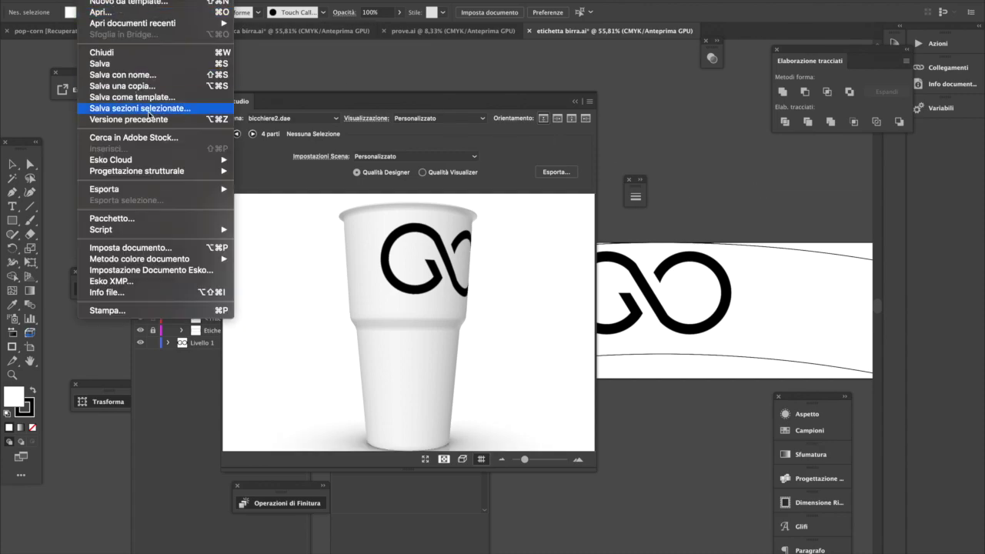
left_click(156, 75)
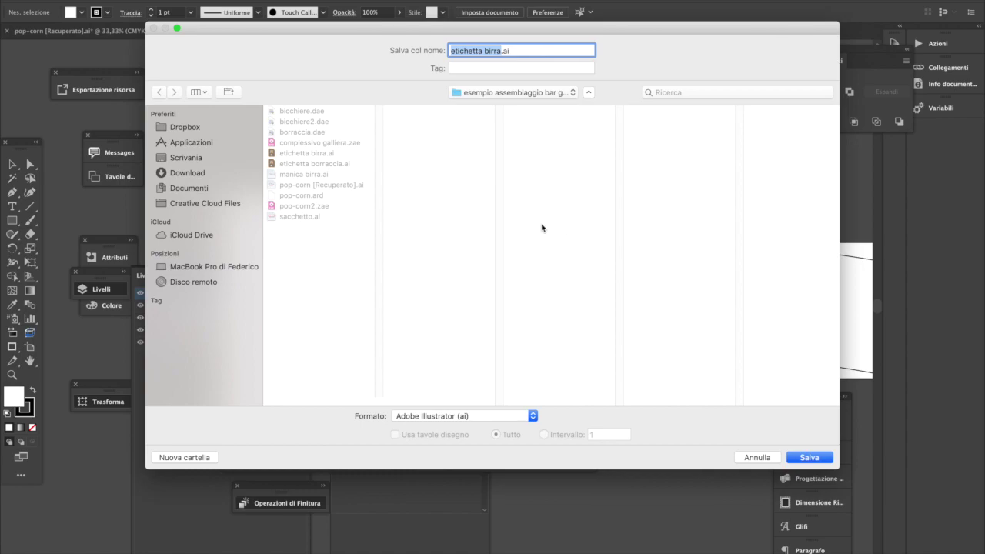
left_click(323, 156)
left_click(830, 459)
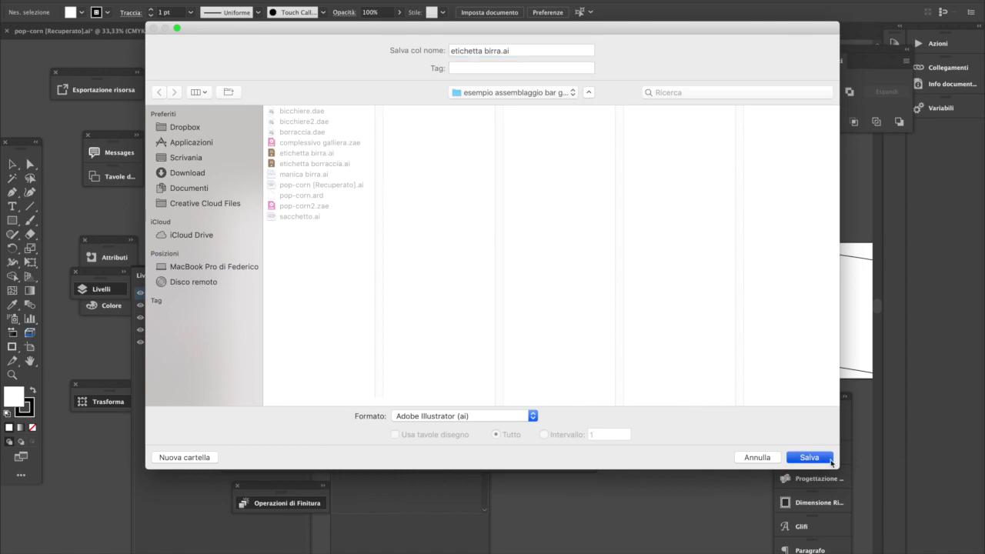
left_click(600, 94)
left_click(485, 414)
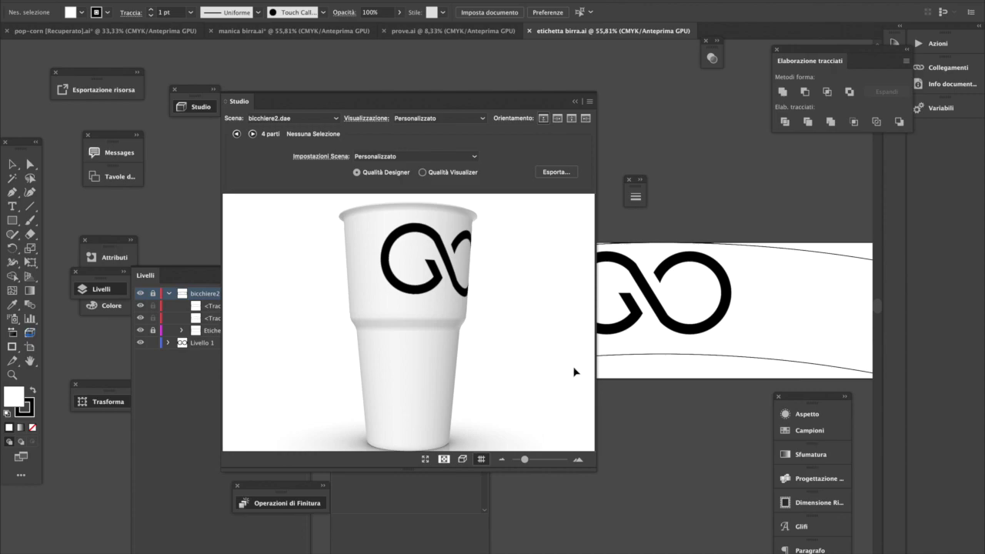
left_click(529, 31)
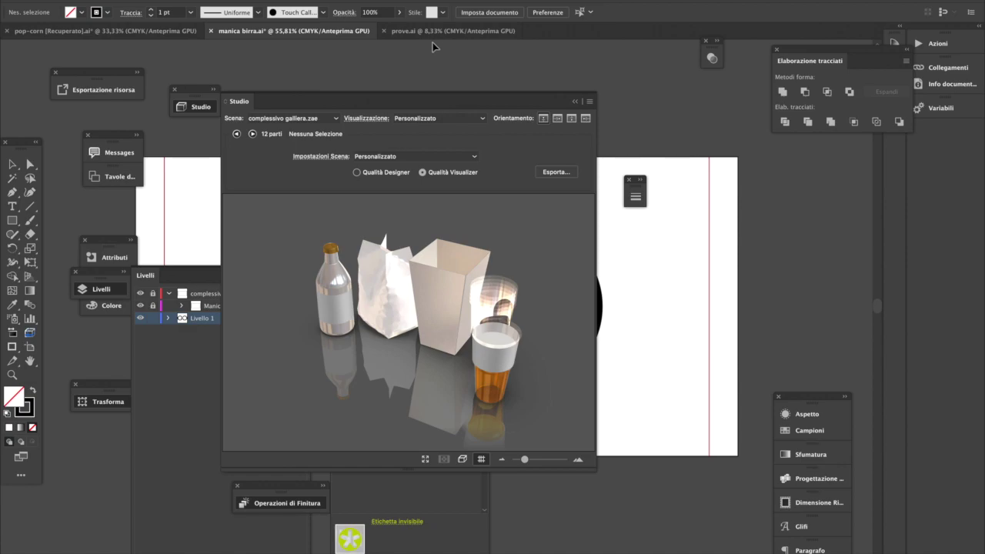
- Save the recovered pop-corn document as pop-corn.ai with the default Illustrator CC options
left_click(113, 32)
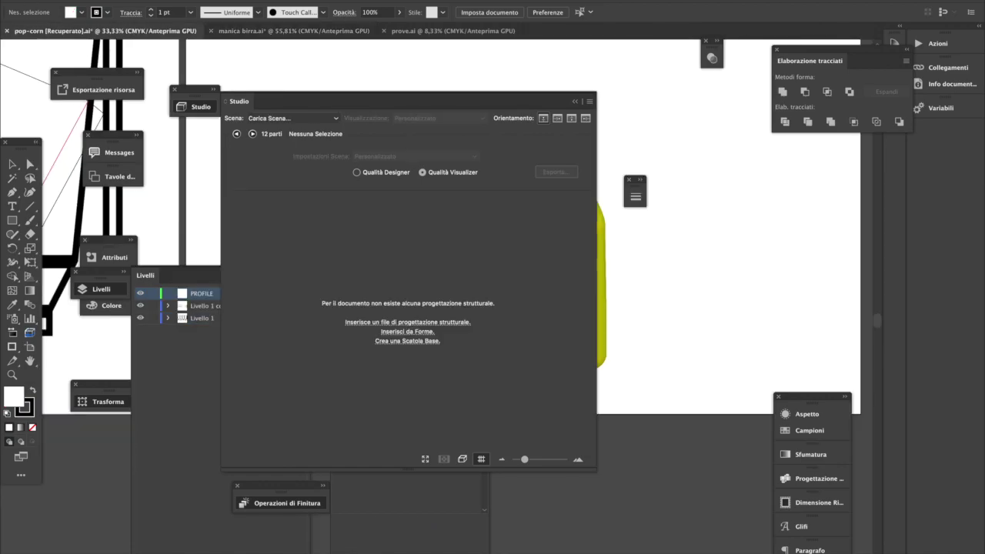
left_click(99, 4)
left_click(136, 75)
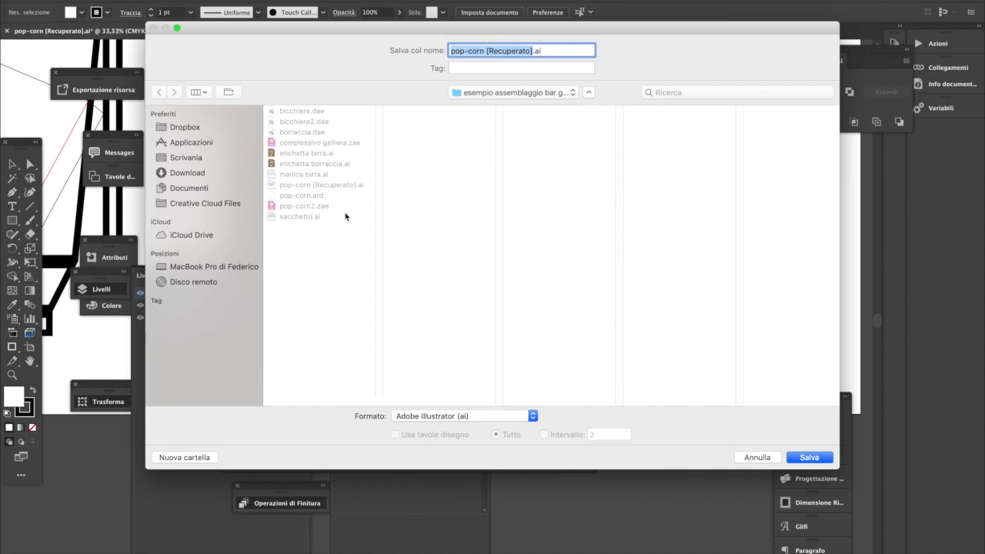
left_click(526, 50)
left_click_drag(531, 51, 485, 51)
key("BackSpace")
key("Return")
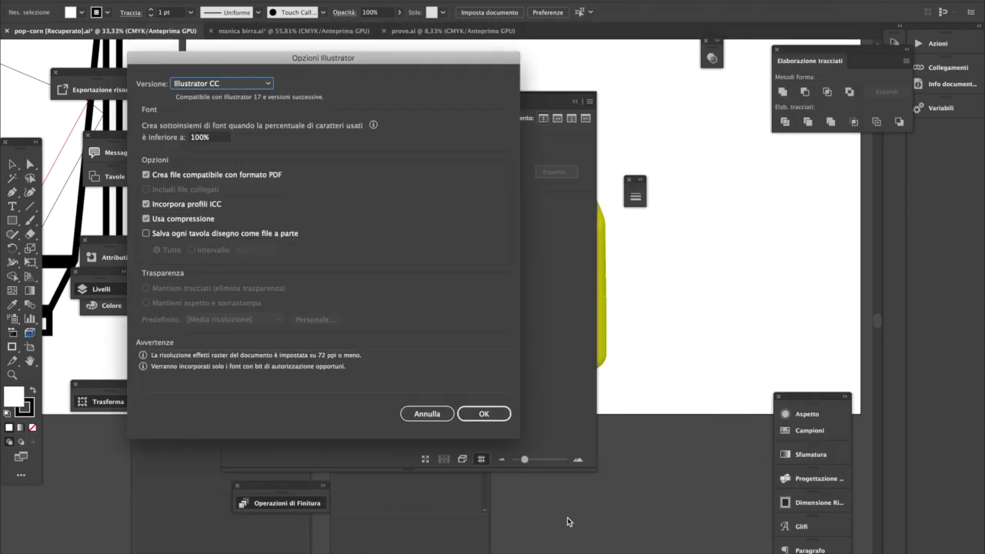
left_click(495, 410)
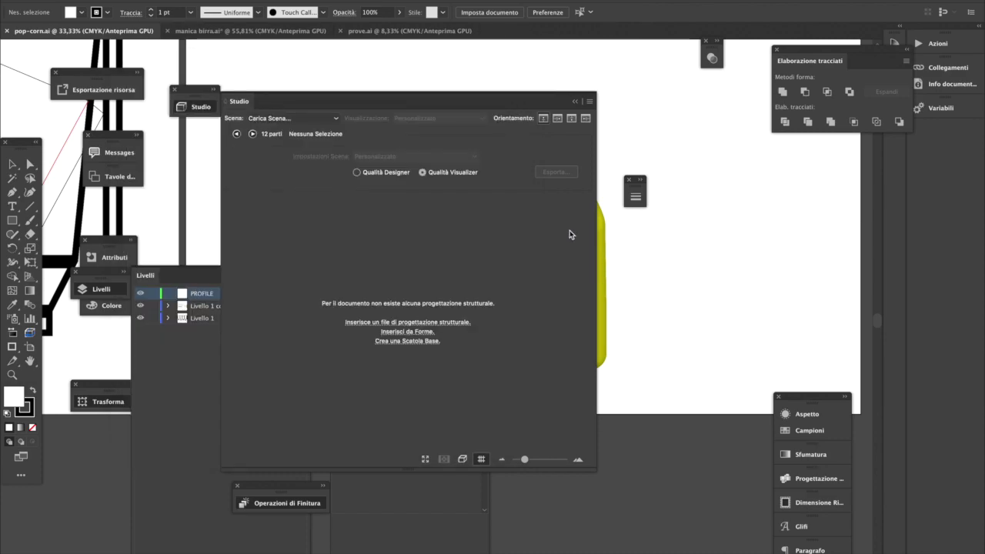
- Collapse the Studio panel and quit Illustrator, discarding the changes to manica birra.ai
left_click(575, 101)
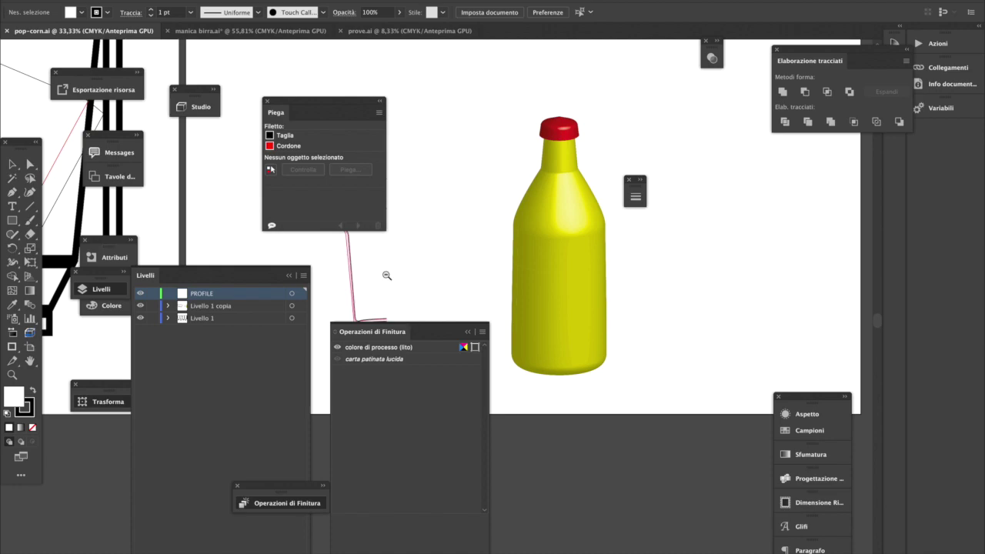
left_click(386, 276, "alt+super")
left_click(370, 285, "alt+super")
left_click_drag(410, 274, 518, 237)
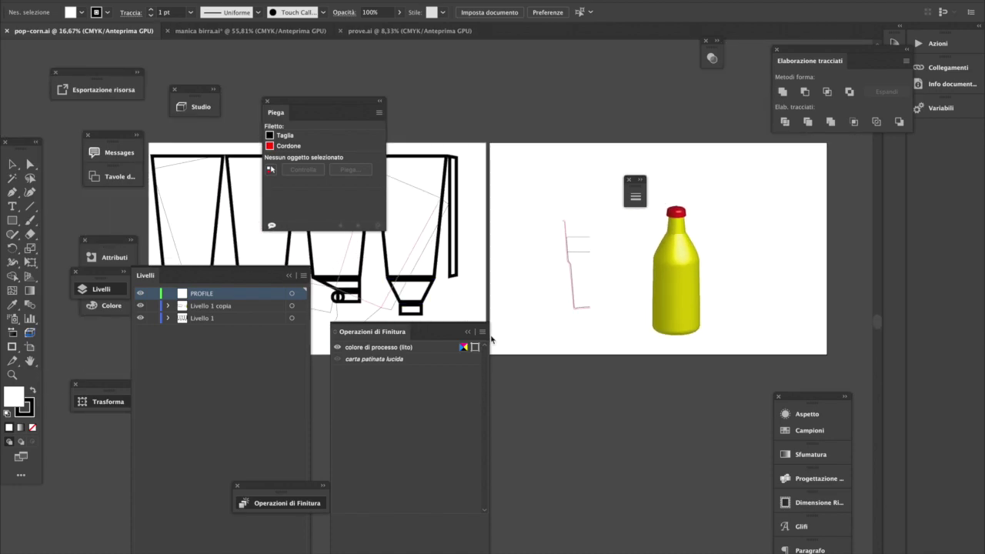
key("super+q")
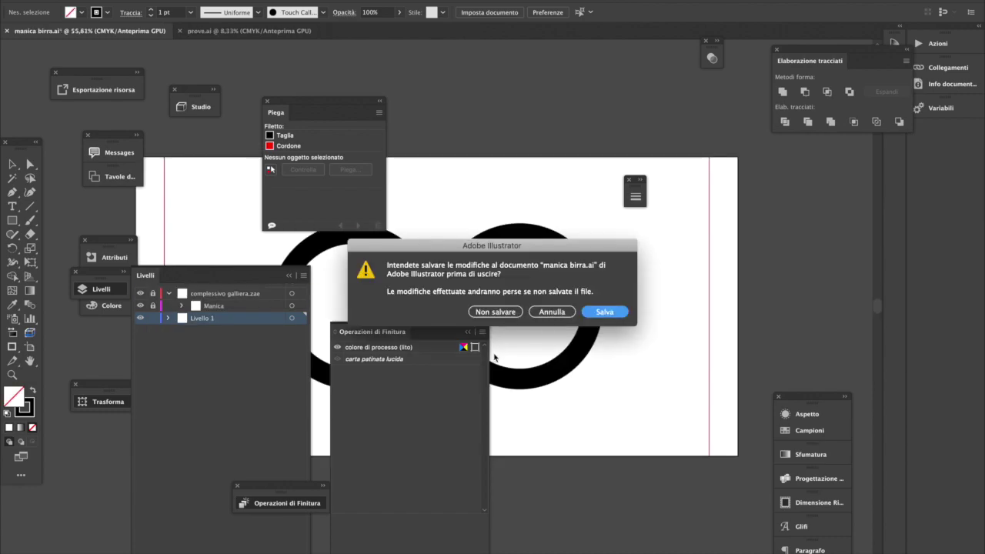
left_click(507, 316)
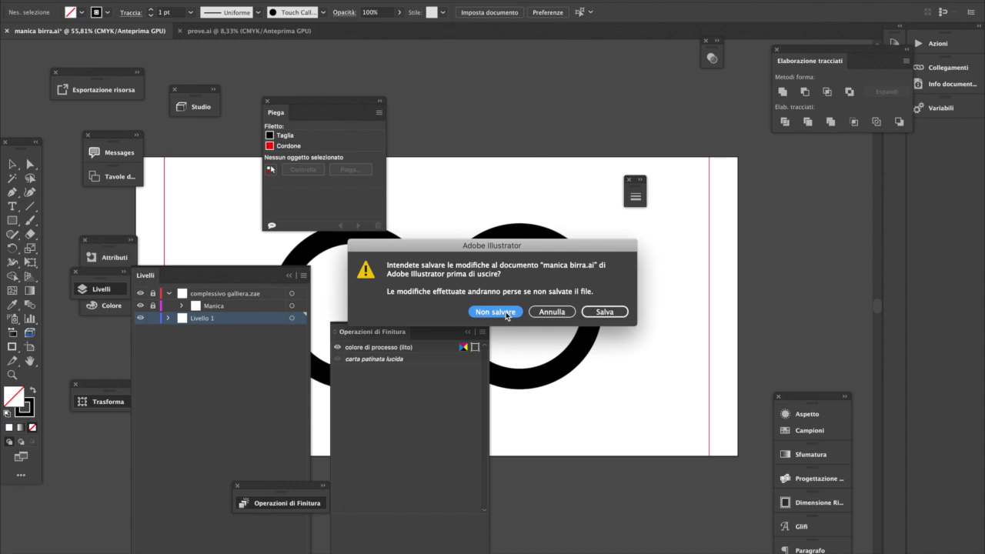
left_click(507, 316)
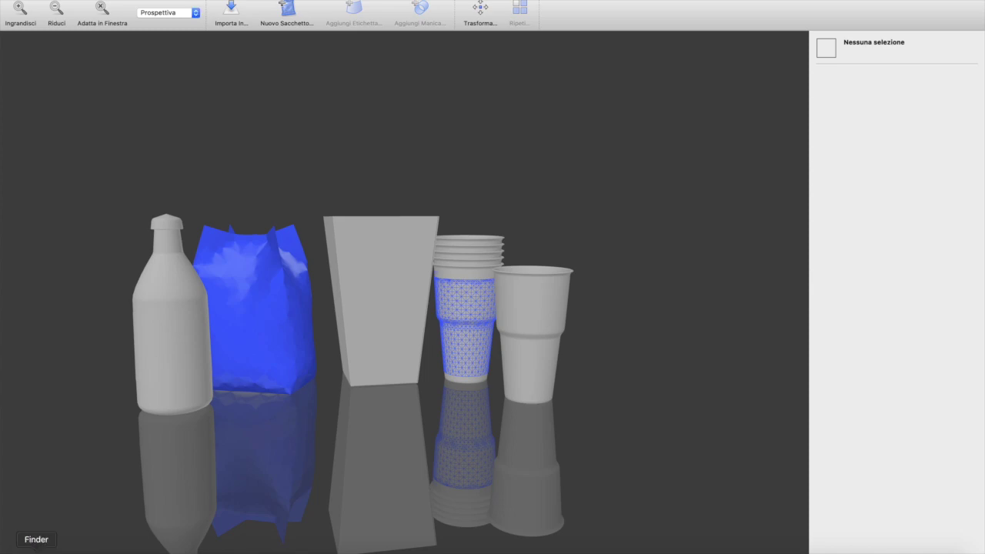
- From Finder, open sacchetto.ai, manica birra.ai, etichetta borraccia.ai and etichetta birra.ai together in Illustrator, accepting the structural file update
left_click(36, 551)
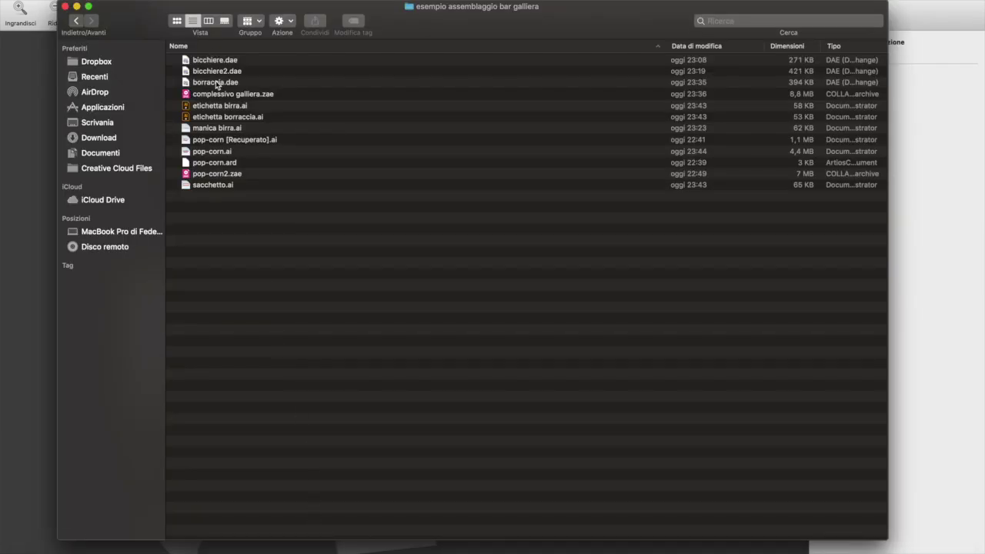
left_click(223, 188)
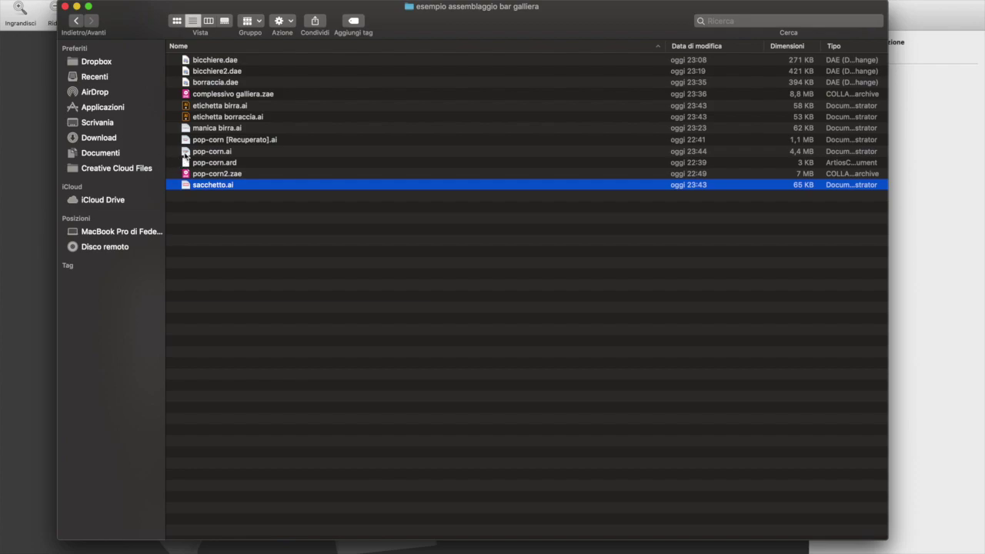
left_click(204, 131, "super")
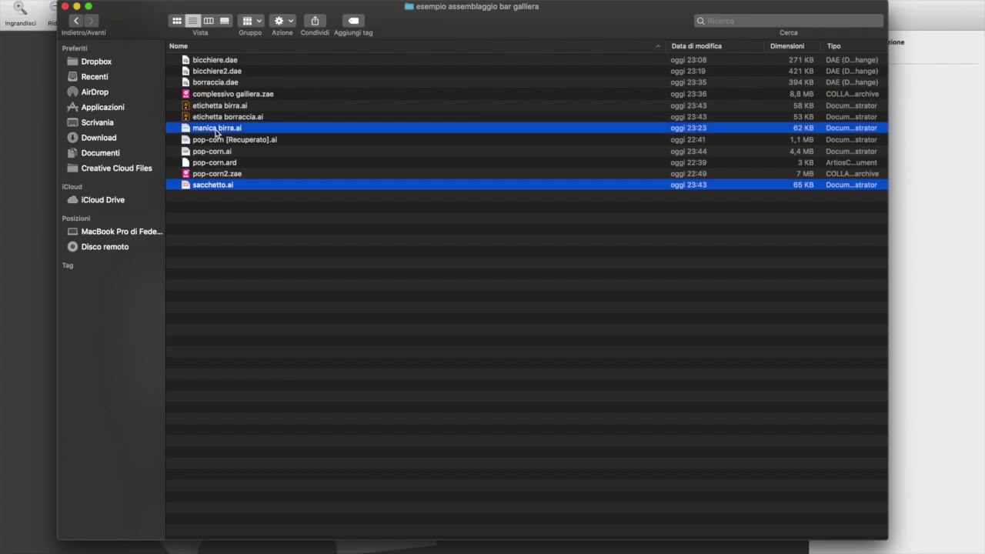
left_click(218, 85, "super")
left_click(218, 87, "super")
left_click(245, 119, "super")
left_click(238, 109, "super")
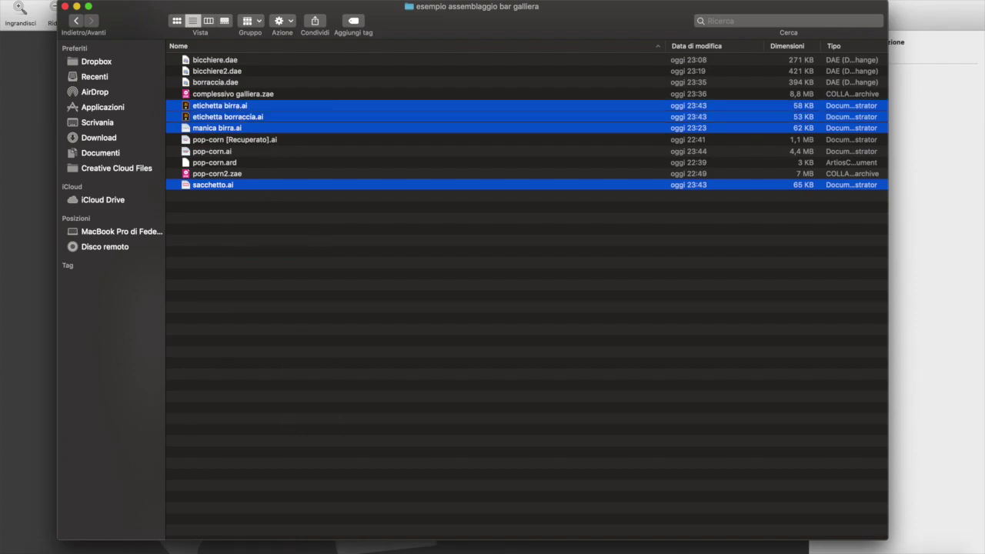
left_click(818, 551)
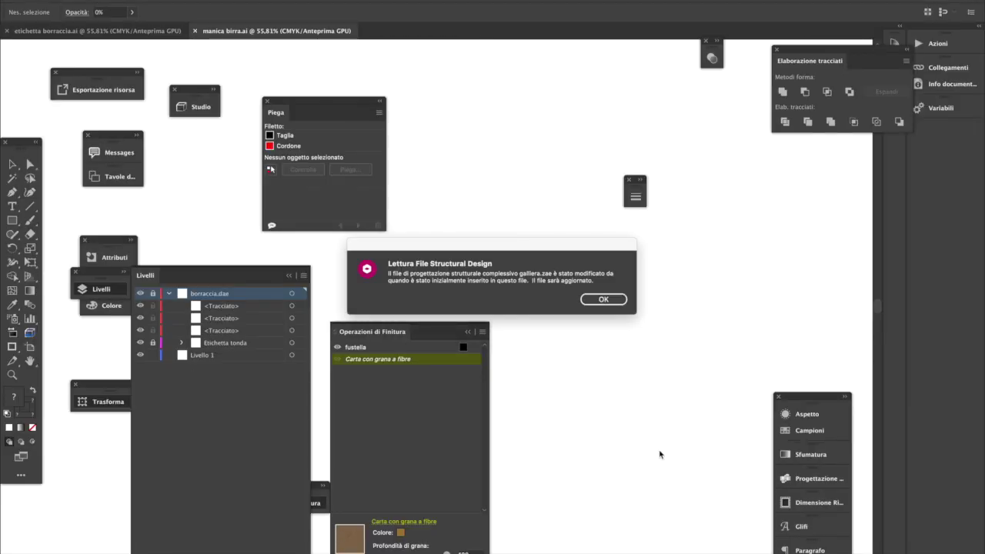
left_click(622, 301)
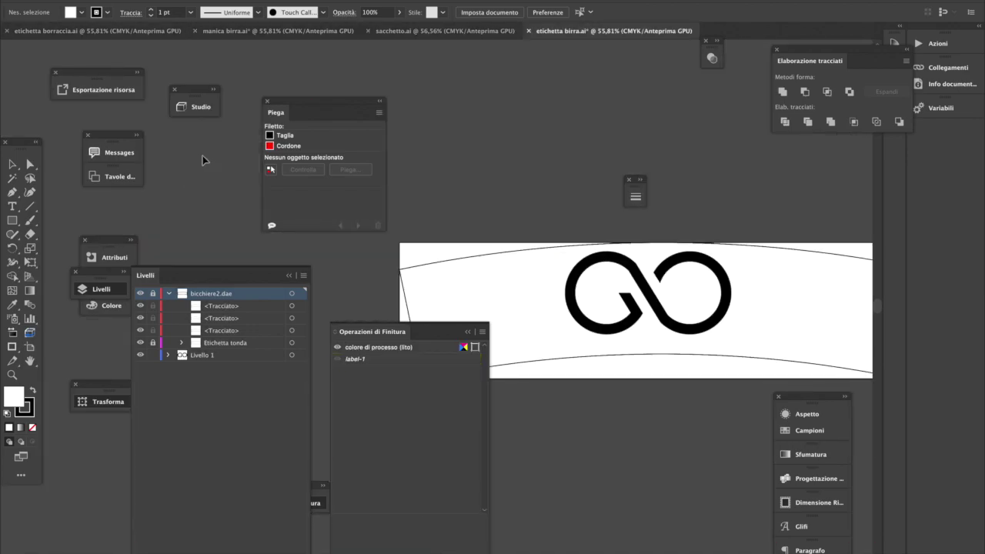
- Show the complessivo galliera.zae scene in the Studio preview and render it in Qualità Visualizer
left_click(199, 107)
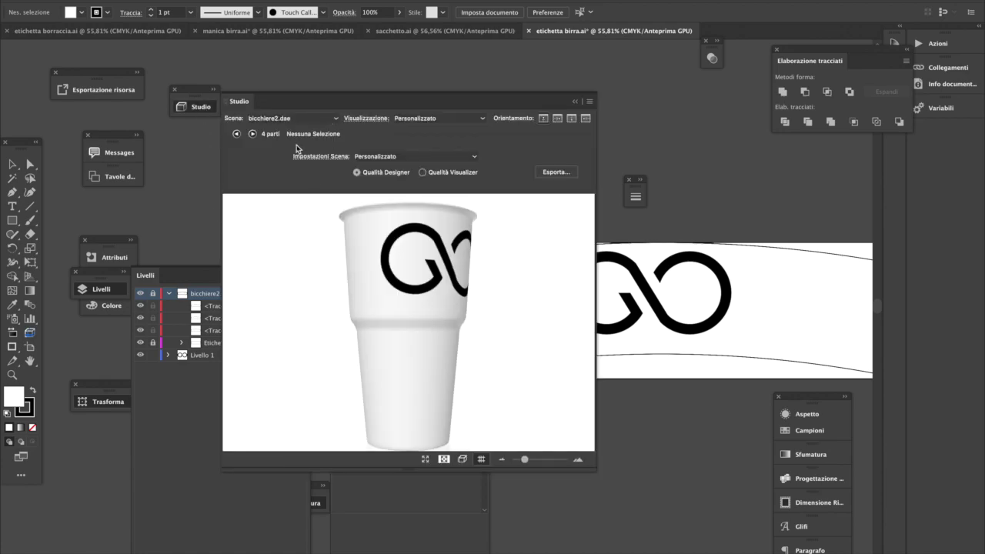
left_click(303, 120)
left_click(372, 228)
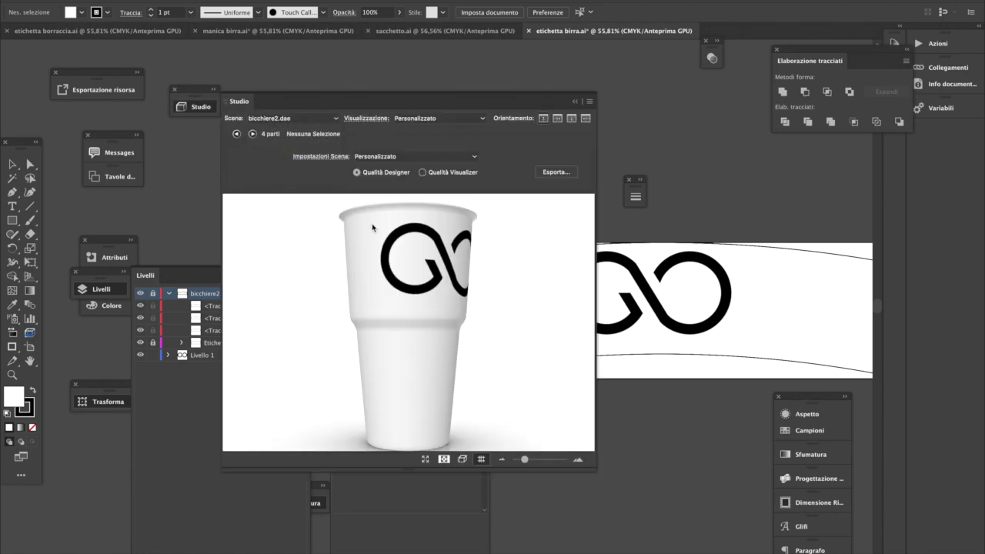
left_click(422, 173)
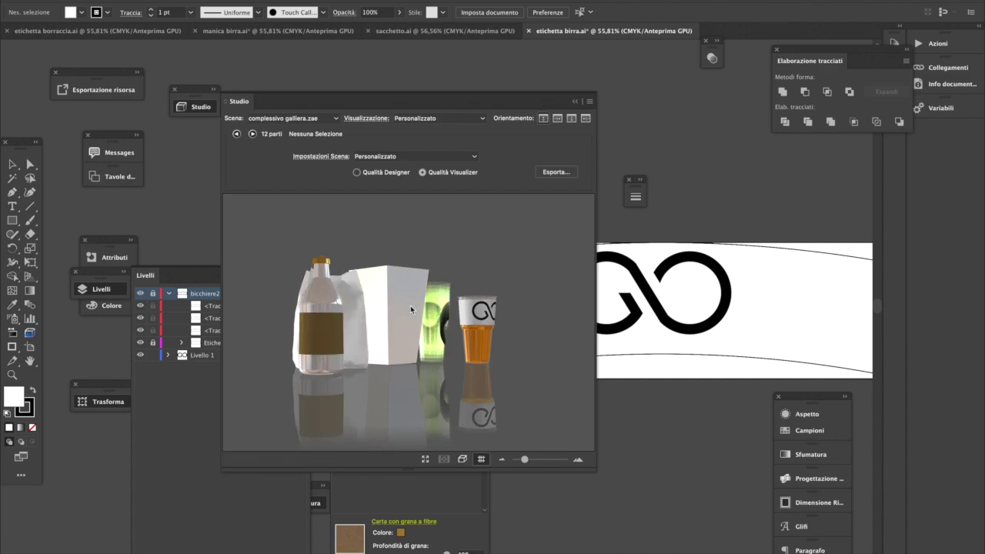
- Change the substrate of the paper bag in sacchetto.ai to Carta con grana a fibre from the Esko standard materials
left_click_drag(387, 338, 367, 332)
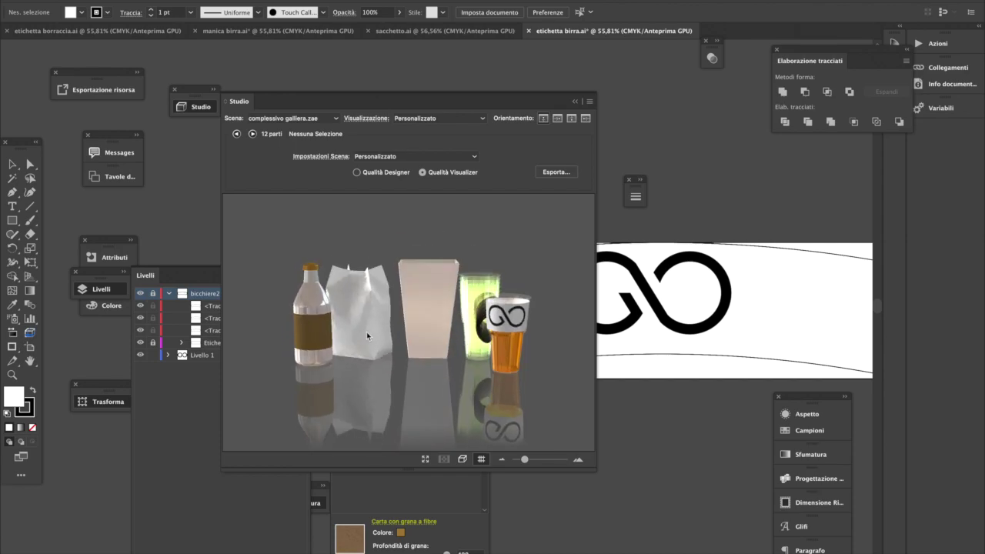
left_click(366, 332)
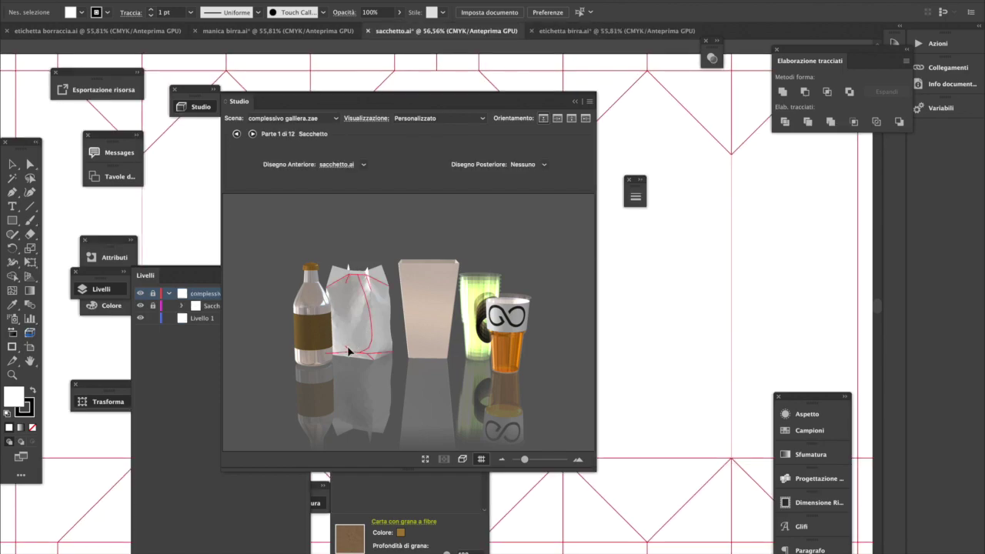
left_click(376, 501)
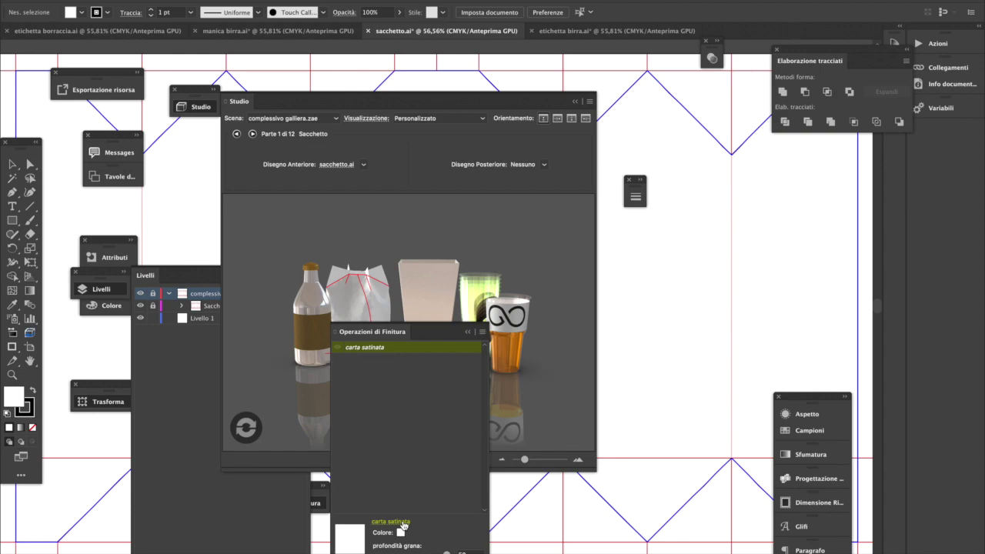
left_click(404, 524)
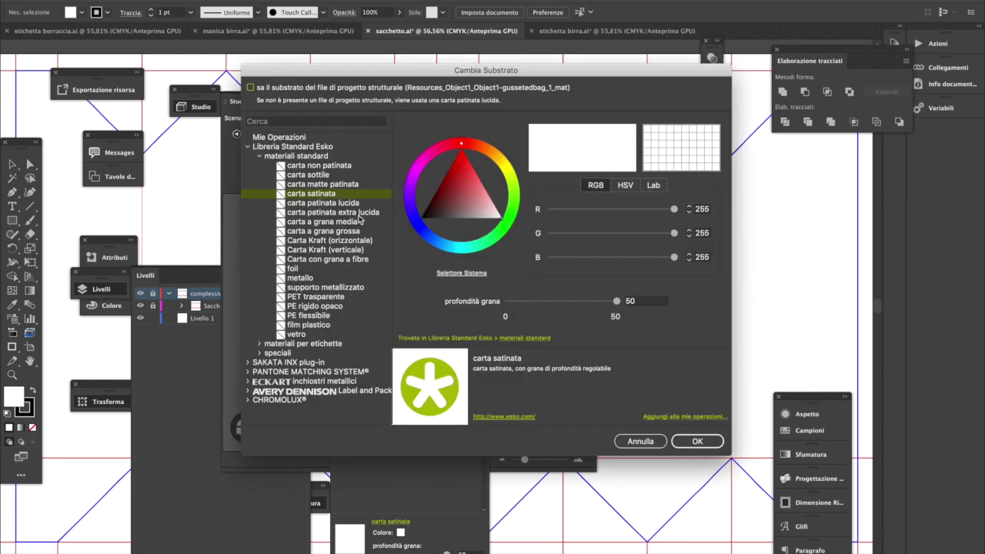
left_click(348, 262)
left_click(695, 441)
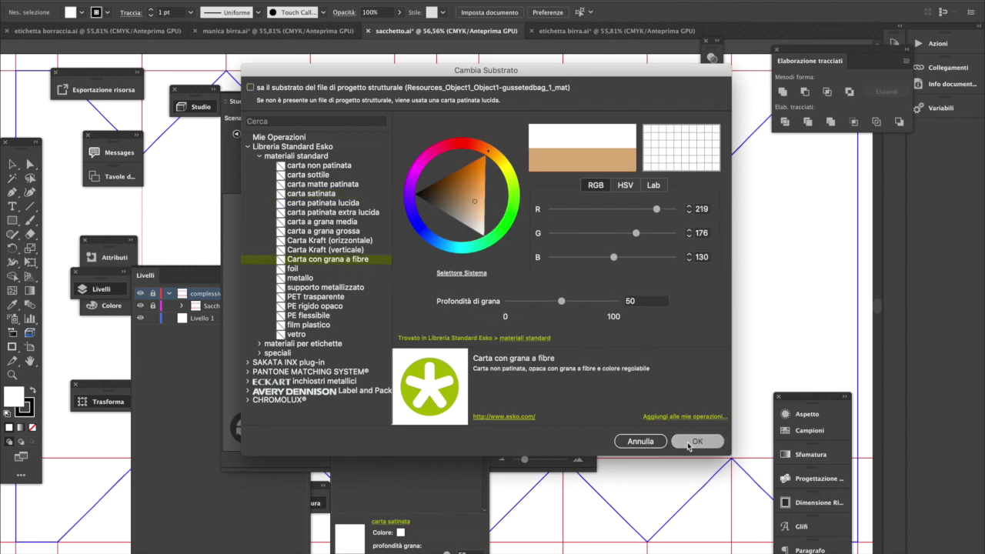
left_click(242, 435)
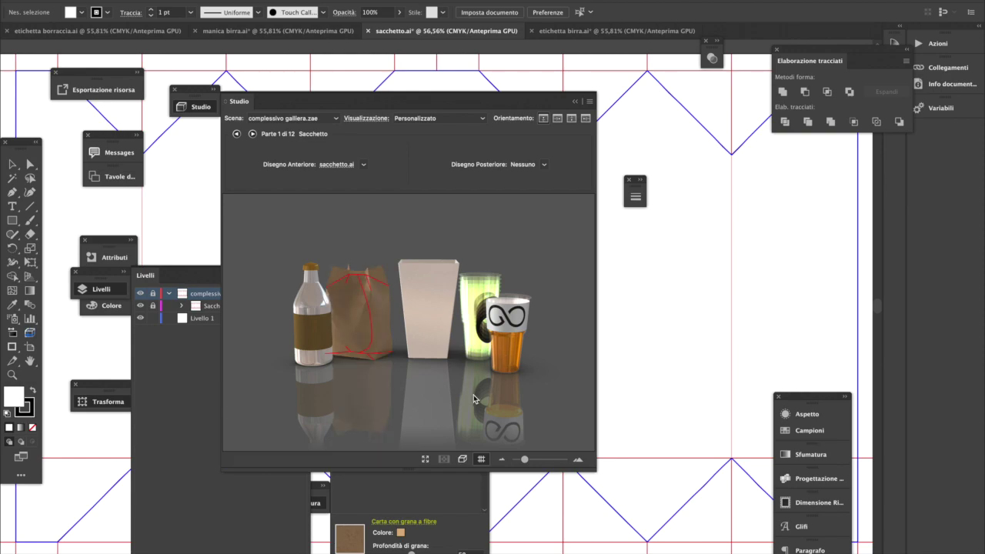
left_click(428, 395)
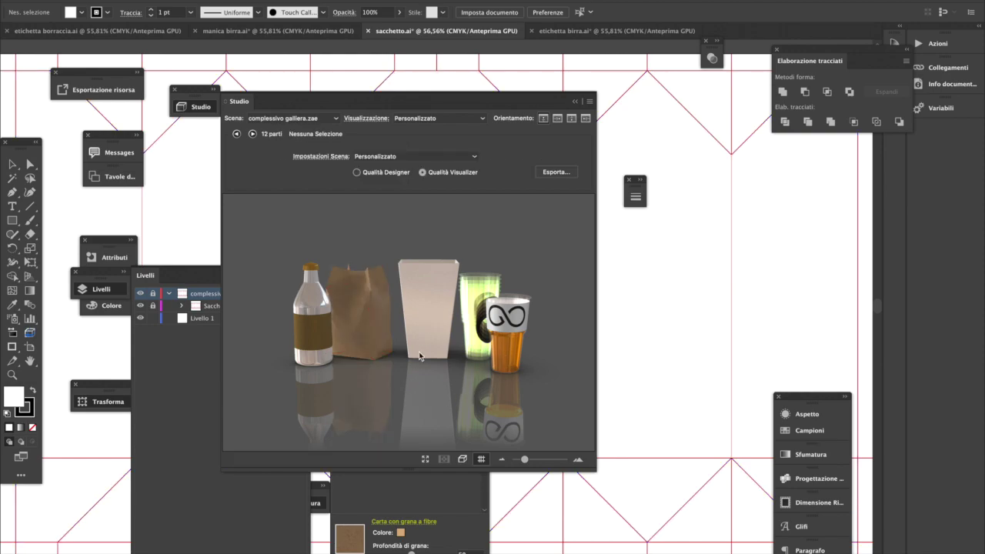
- Create an artwork document for the pop-corn box part and save it as grtafica popcorn.ai with the default Illustrator CC options
double_click(441, 306)
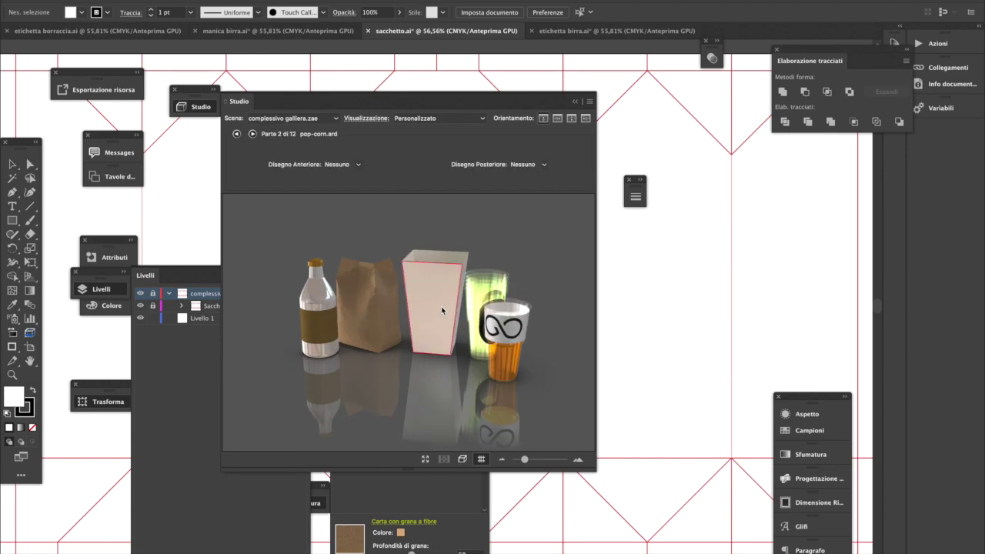
left_click(514, 289)
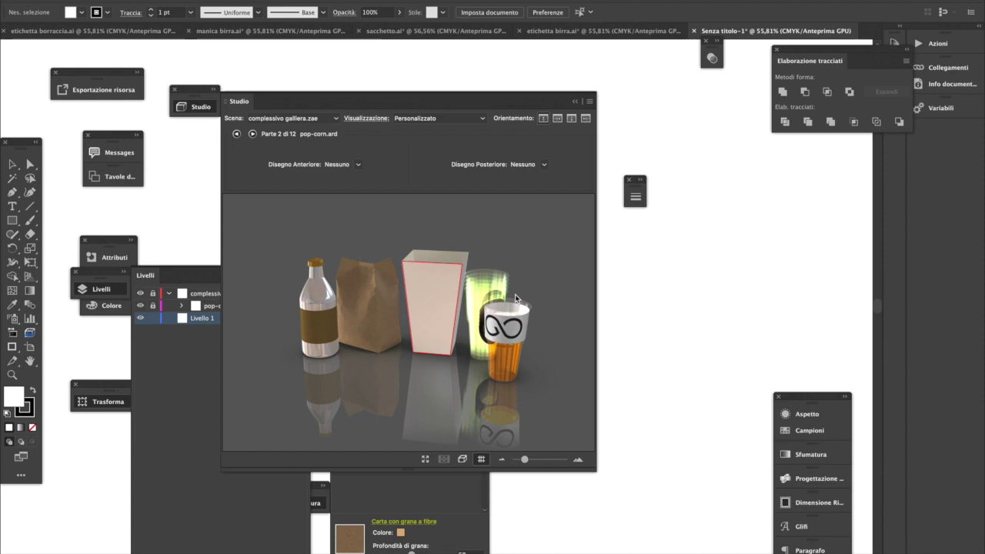
left_click(515, 294)
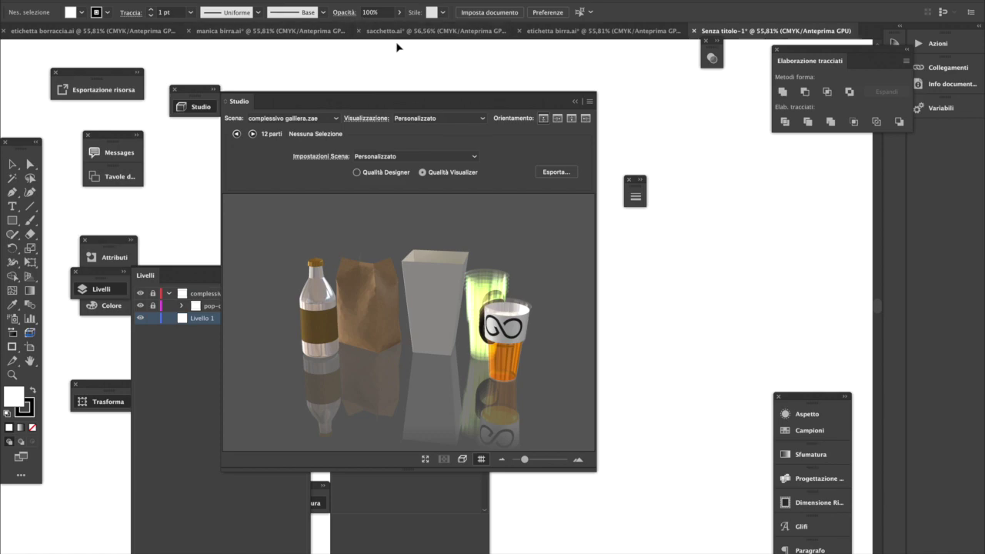
left_click(91, 0)
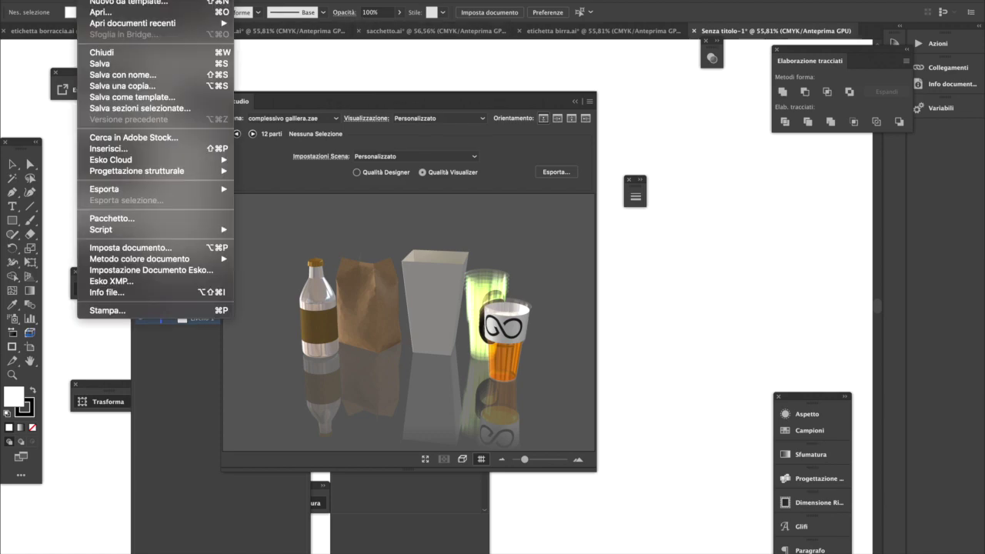
left_click(140, 74)
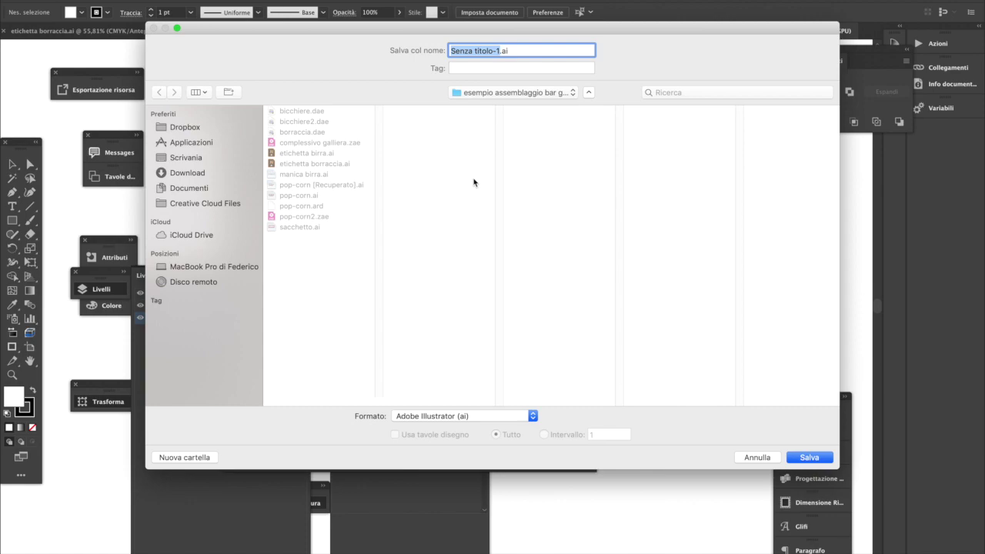
type("grtafica popcorn")
key("Return")
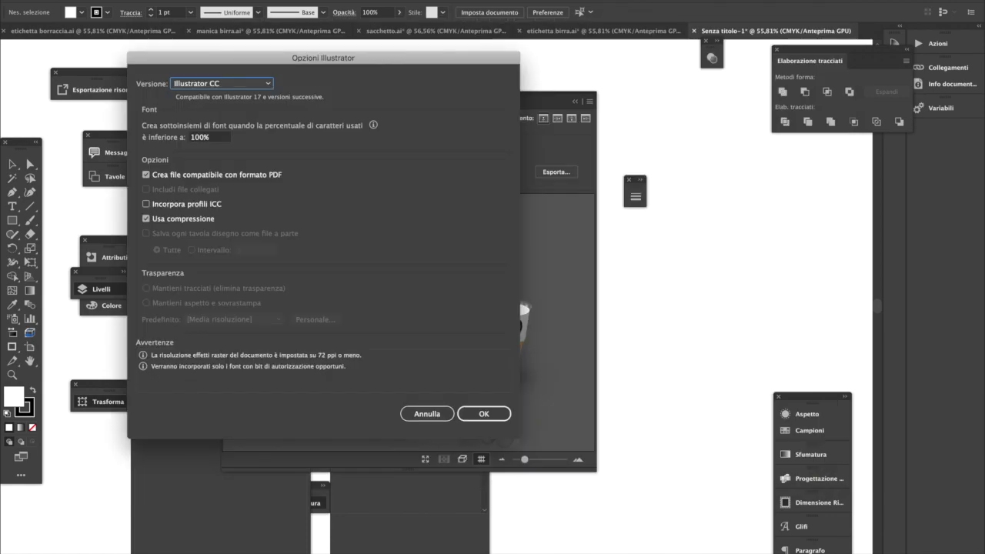
left_click(492, 418)
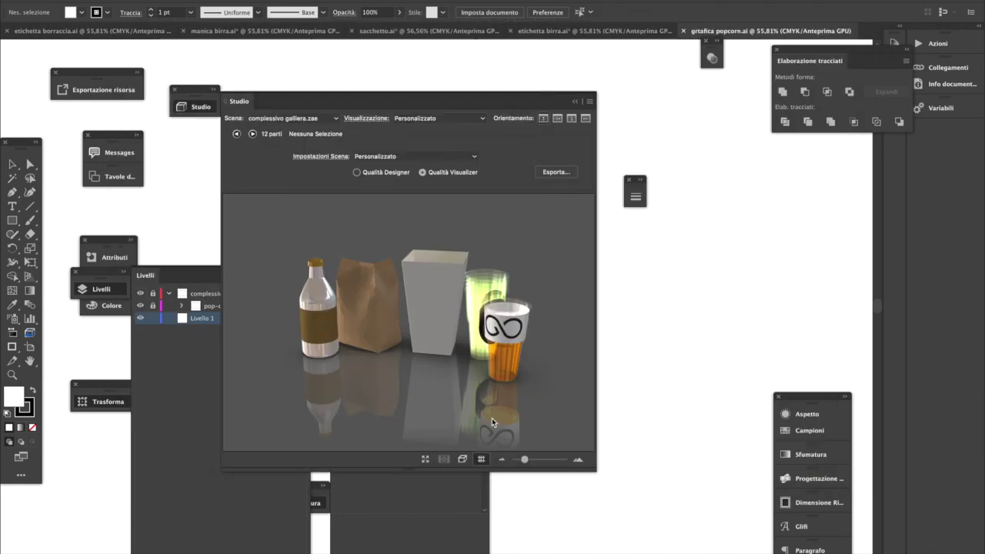
- Replace the pop-corn box's structural-file substrate with Carta con grana a fibre, searching the substrate library for "car"
left_click(458, 513)
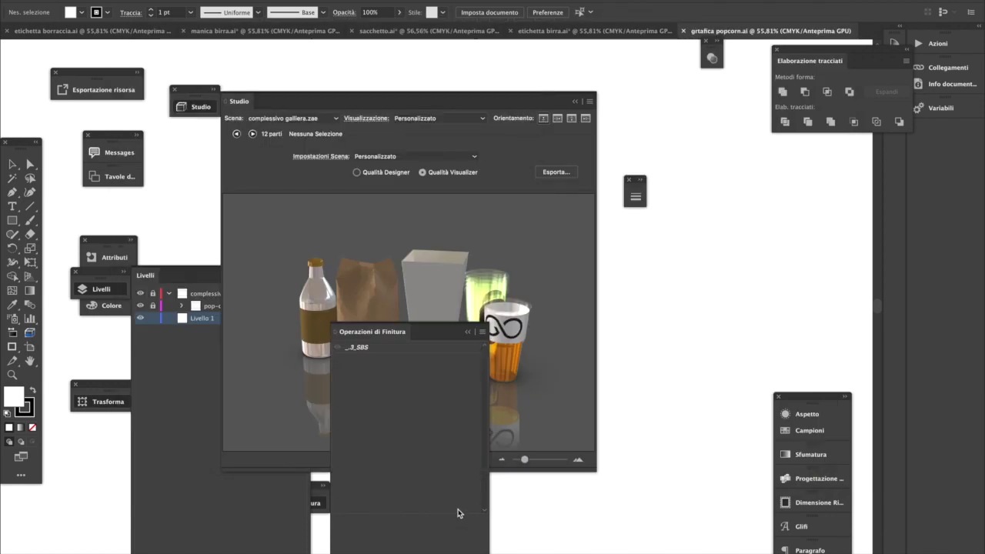
left_click(365, 348)
left_click(384, 523)
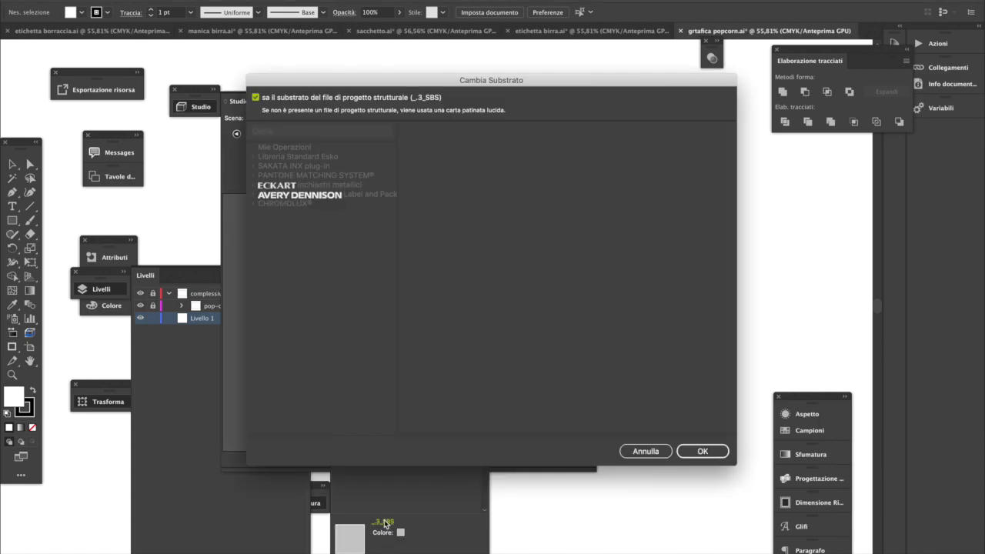
left_click(257, 99)
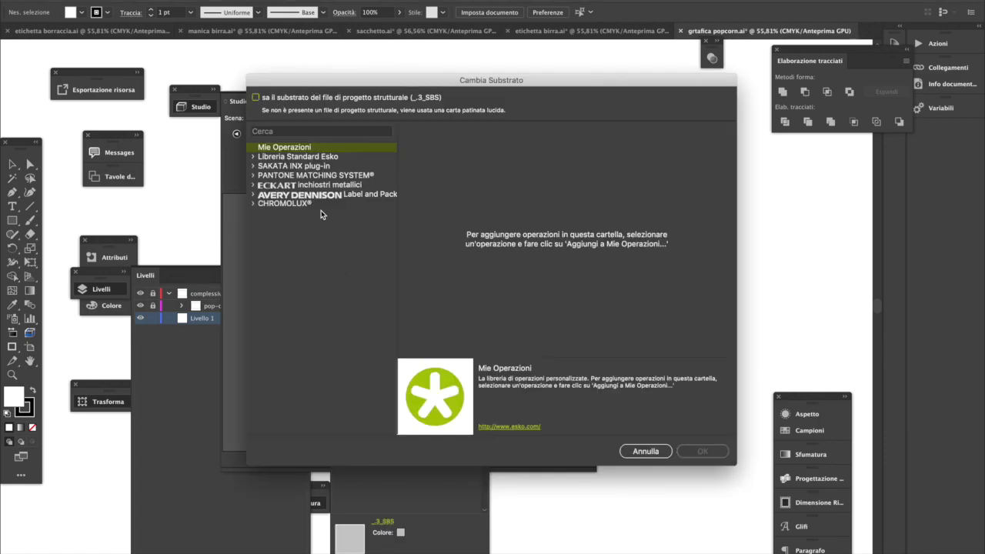
left_click(293, 134)
type("car")
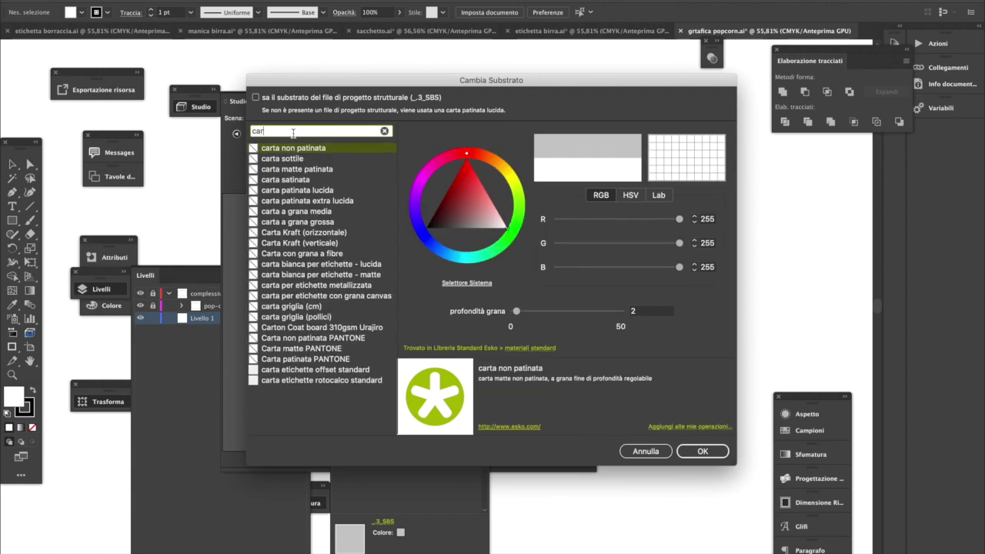
left_click(336, 256)
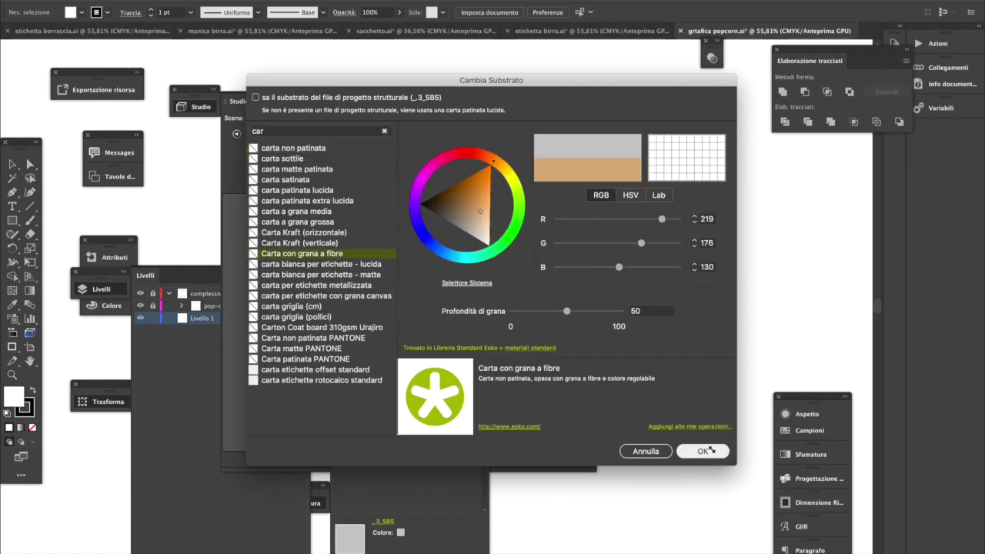
left_click(704, 451)
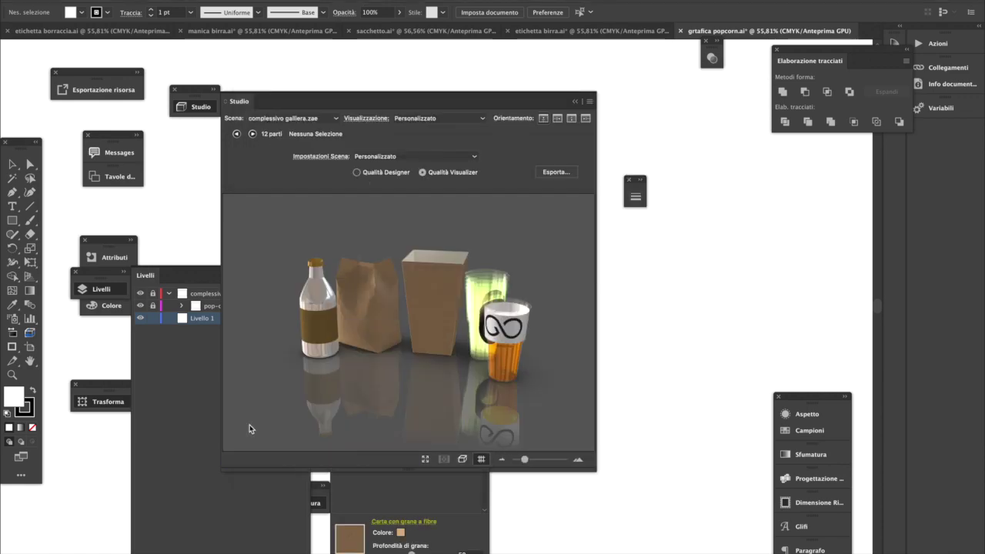
- Set the highlight sharpness (Nitidezza) of the bottle's glass material to 20%
left_click_drag(466, 274, 443, 275)
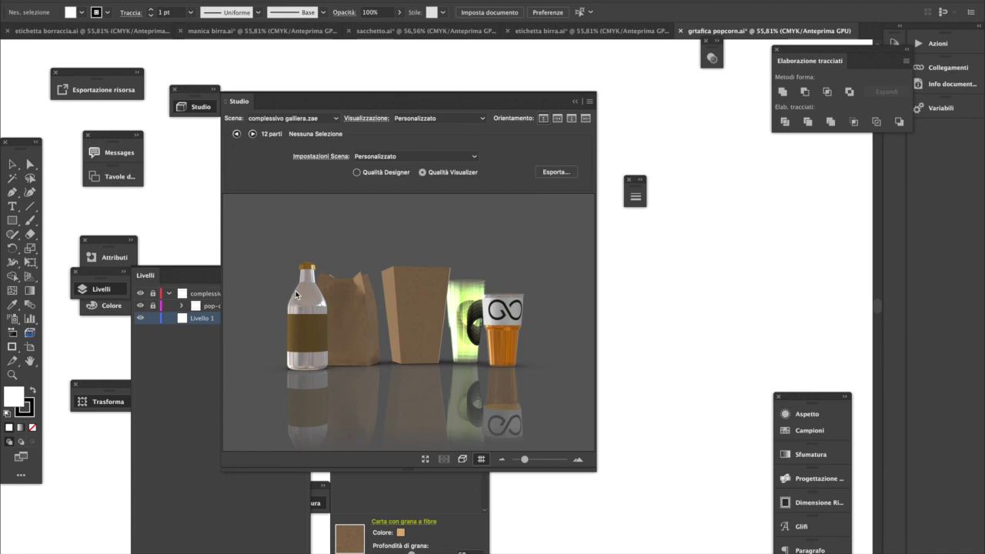
left_click(305, 298)
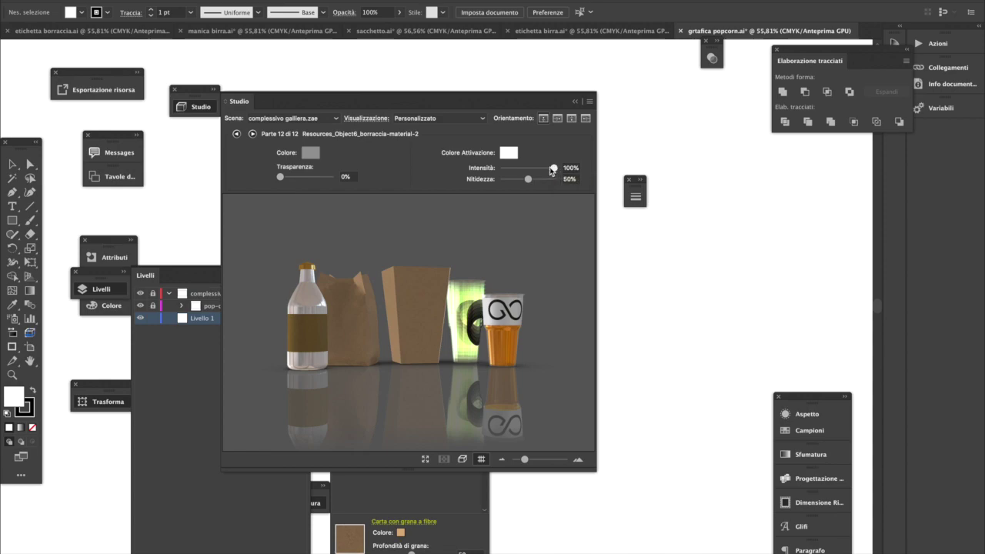
left_click_drag(540, 169, 506, 184)
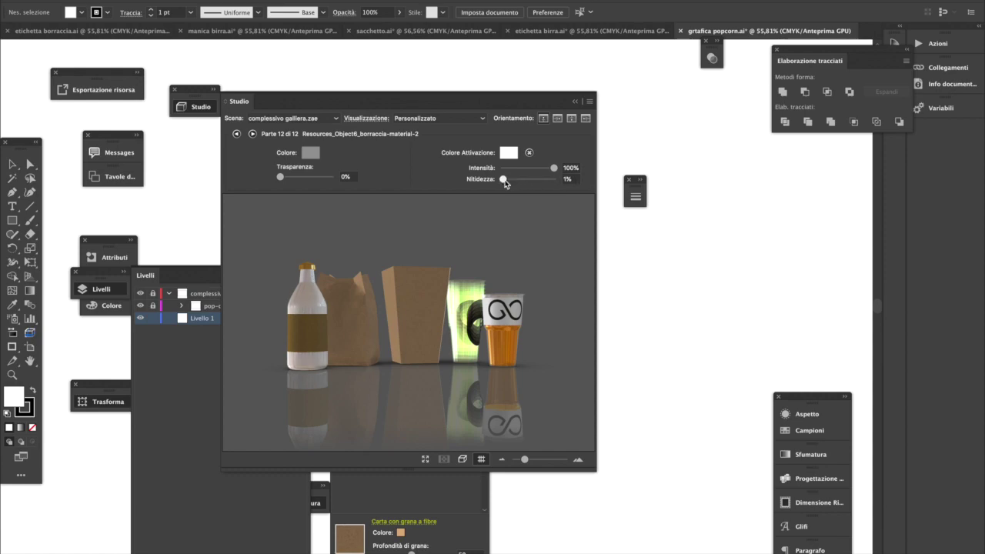
left_click(523, 180)
left_click(517, 182)
left_click_drag(514, 181, 512, 181)
left_click_drag(382, 301, 372, 319)
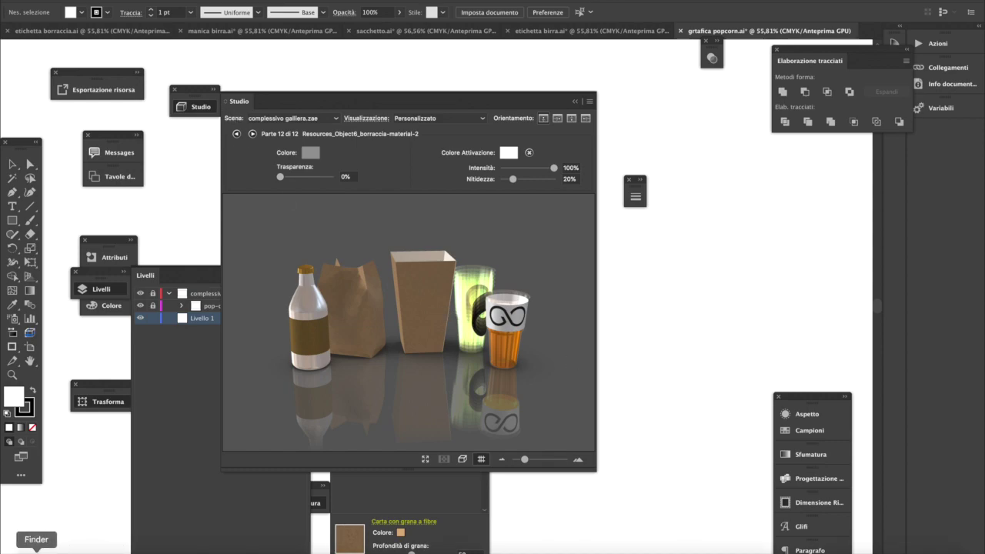
- Open pop-corn.ai from the esempio assemblaggio bar galliera folder in Finder and collapse the Studio panel to uncover the artboard
left_click(37, 551)
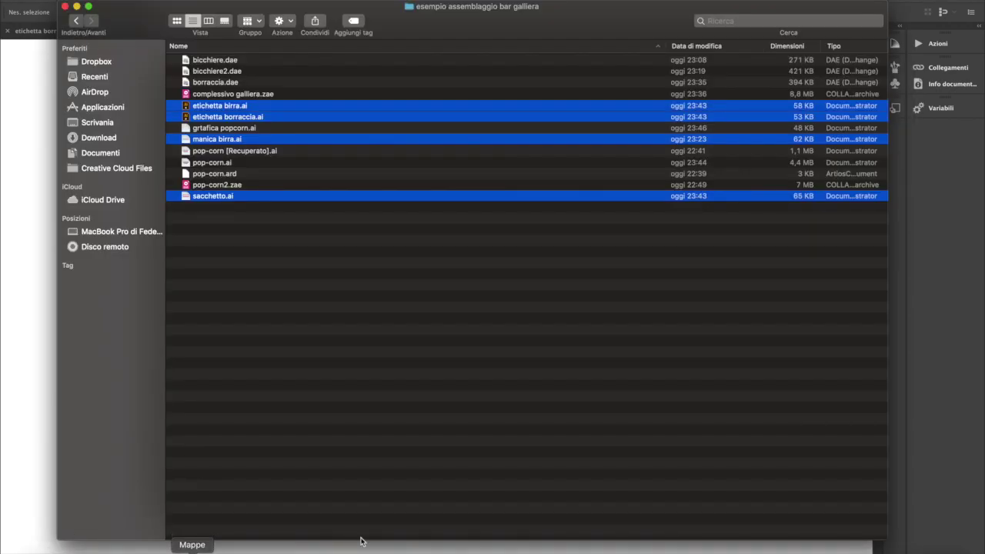
double_click(233, 163)
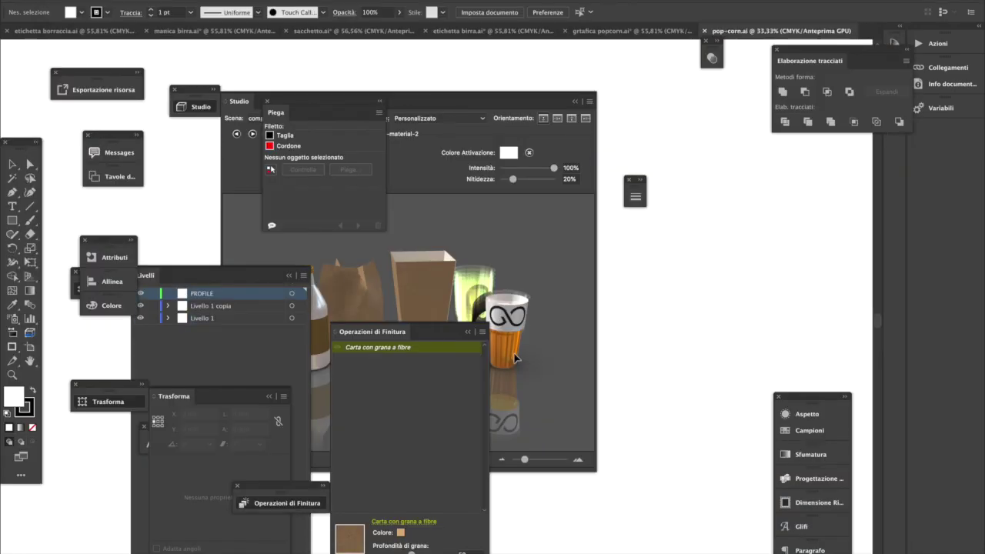
left_click(575, 102)
left_click(575, 105)
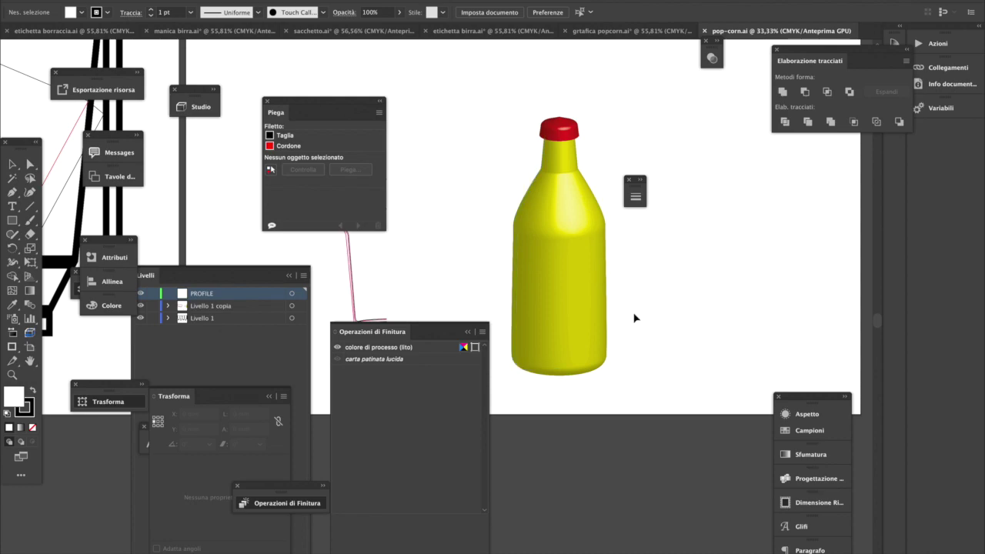
scroll(593, 315, "down", 3)
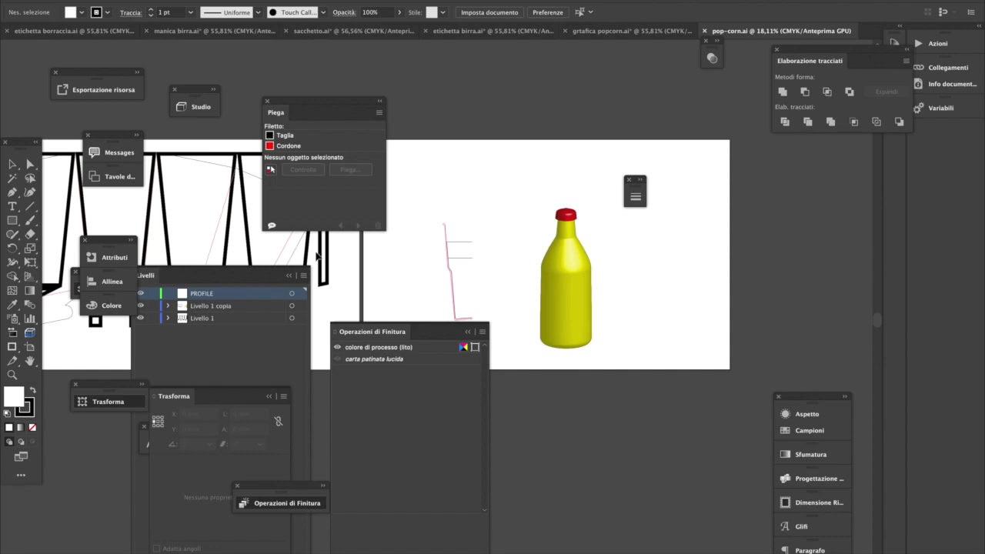
- Draw a small rectangle about 9.8 mm wide and 30.2 mm high on the empty artboard area beside the yellow bottle
left_click(12, 222)
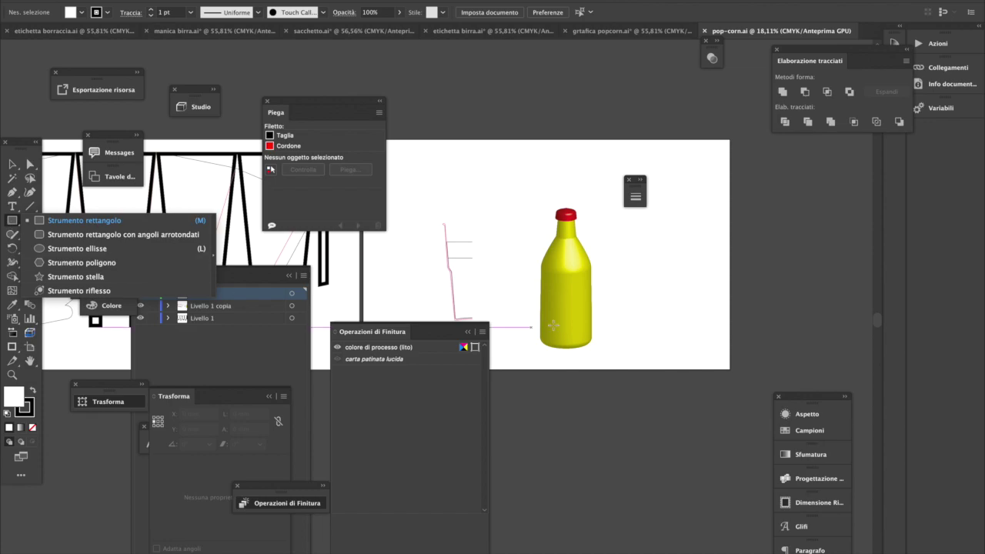
left_click_drag(645, 300, 648, 314)
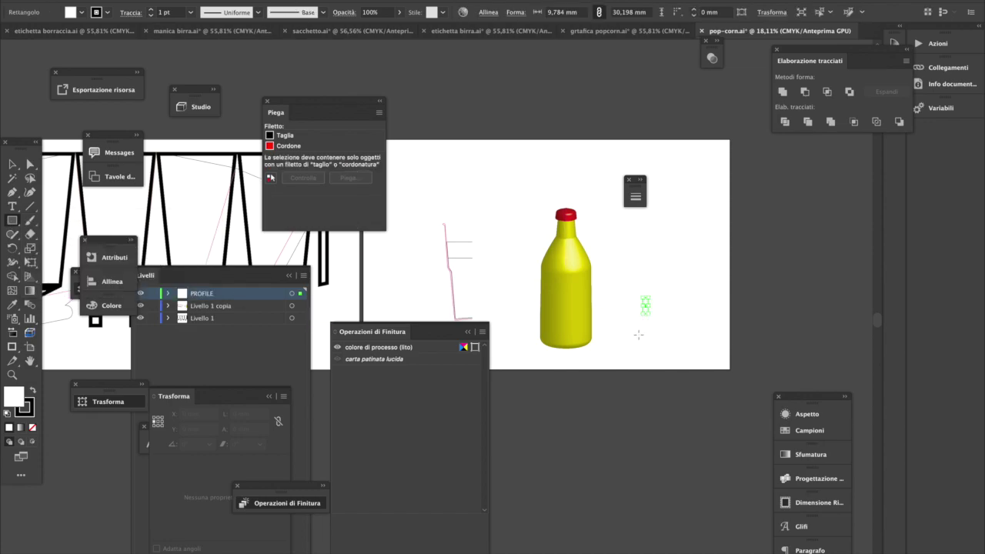
left_click(642, 316)
left_click(445, 281)
left_click(443, 281)
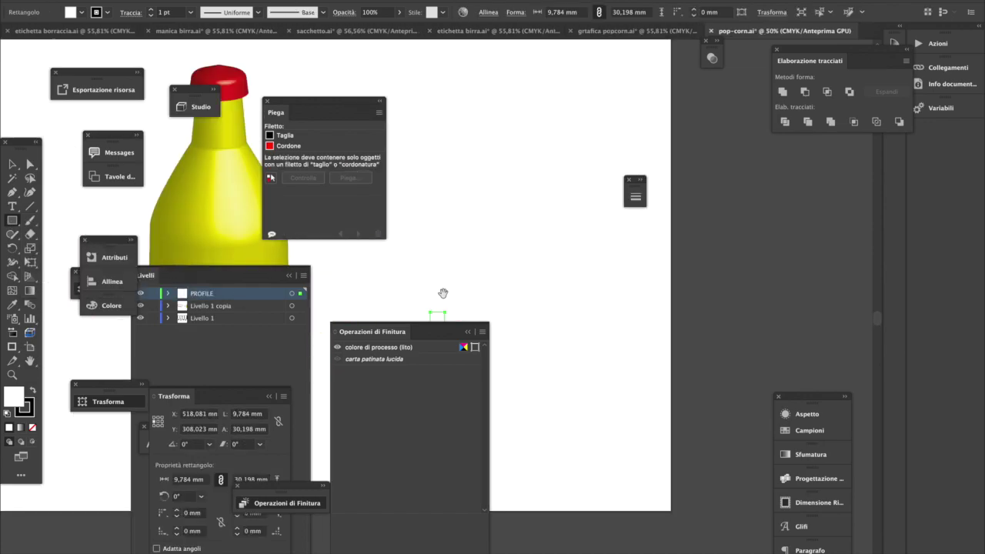
key("v")
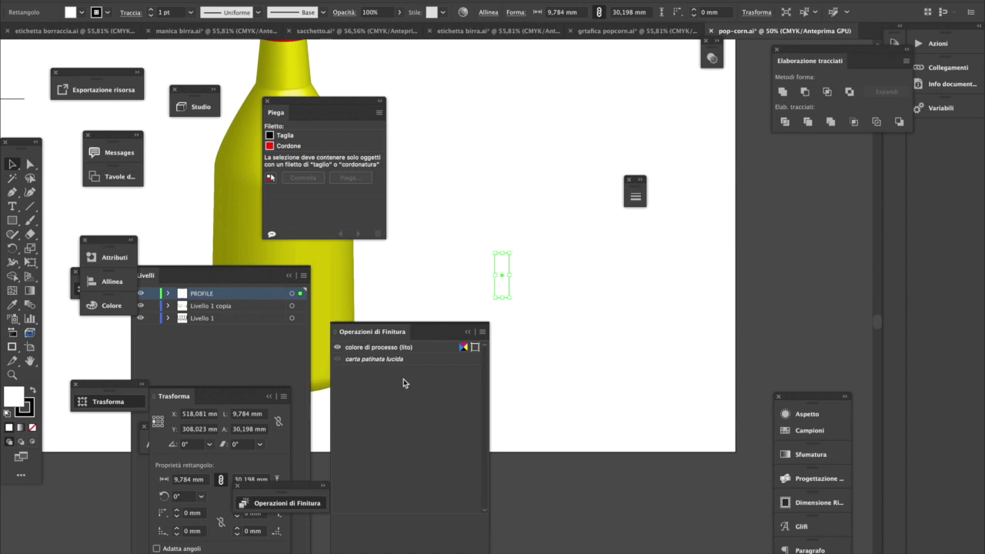
- Set the small rectangle's height to 10 mm and its width to 1 mm, and deselect it
left_click(258, 428)
type("31")
key("Return")
type("10")
key("Return")
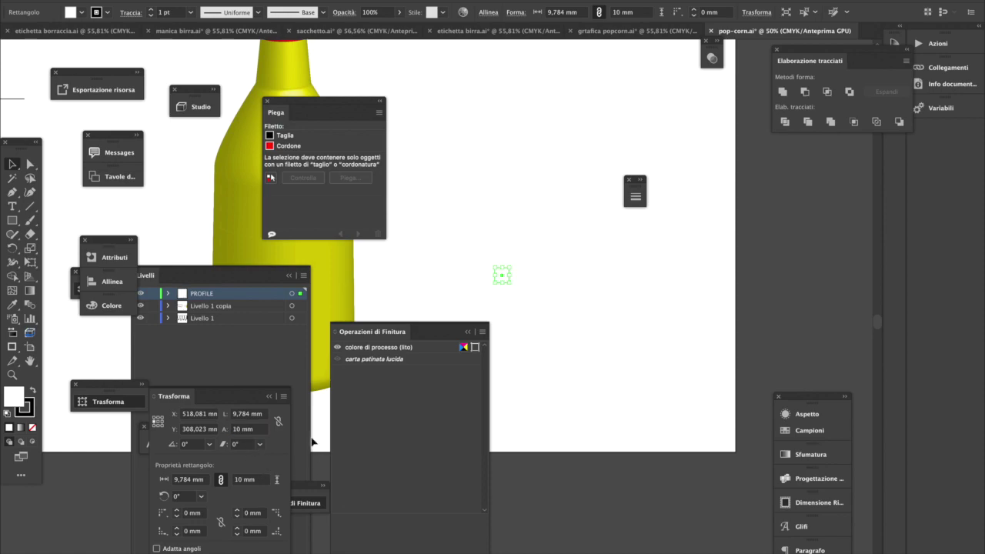
left_click(248, 414)
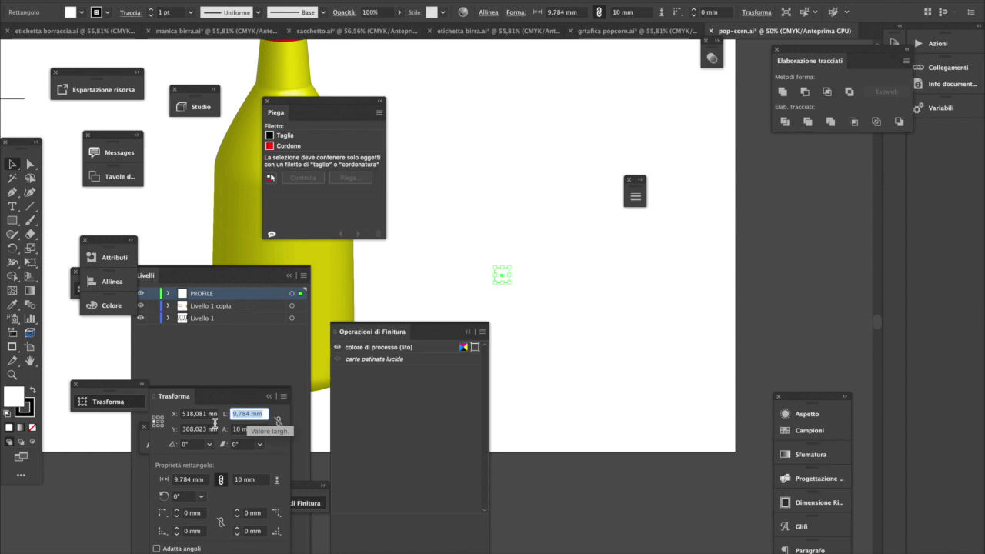
type("1")
key("Return")
left_click(13, 164)
left_click(508, 330)
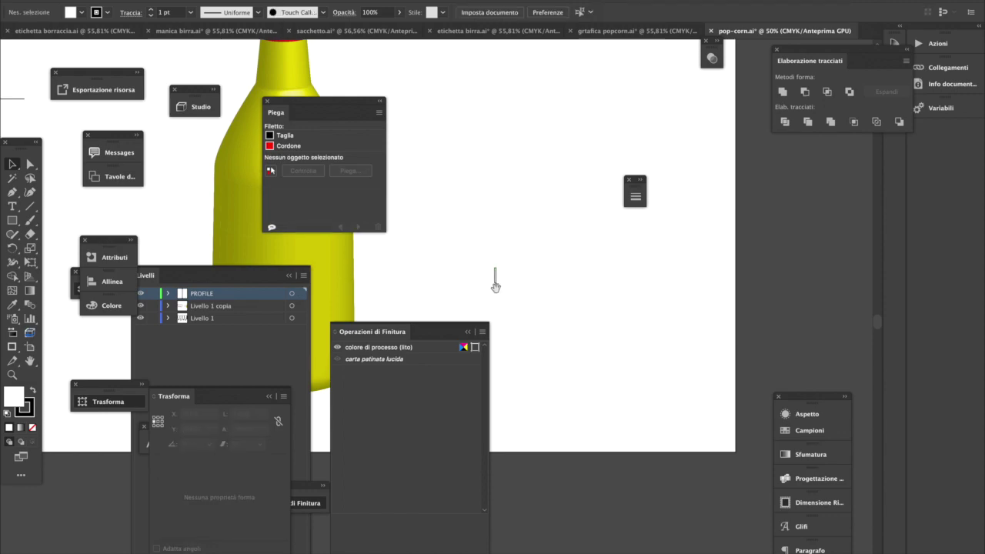
- Fully round the small 1 x 10 mm rectangle's corners to a 0.5 mm radius and deselect it
left_click(479, 294, "super")
left_click(423, 297, "super")
left_click(424, 298)
left_click(486, 310)
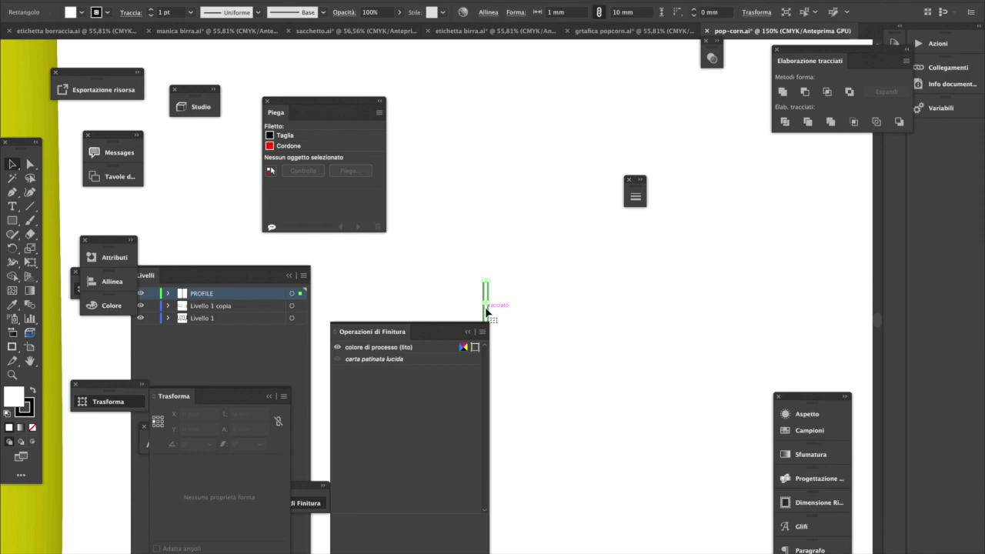
left_click(491, 297, "super")
key("super+plus")
key("super+plus")
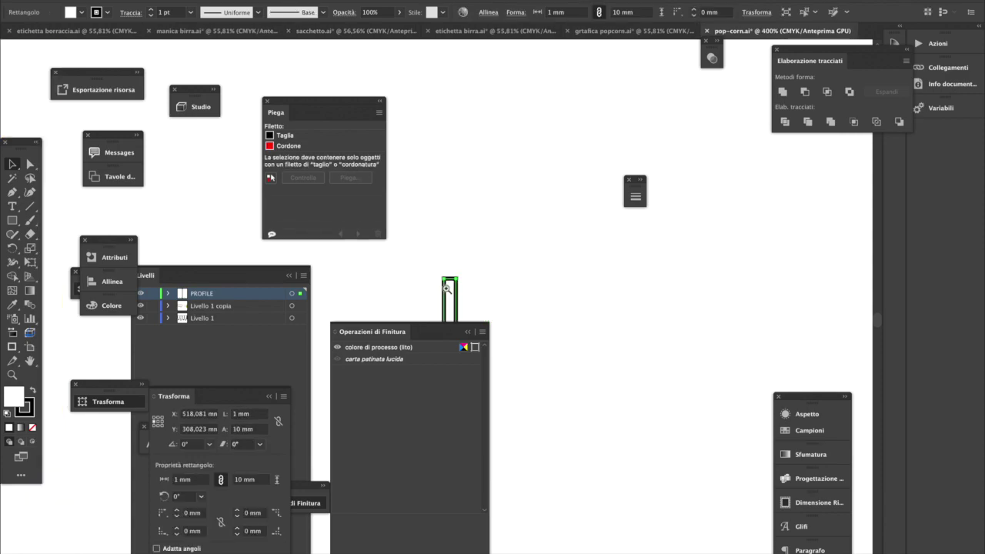
key("super+plus")
left_click_drag(531, 180, 534, 194)
left_click(587, 232)
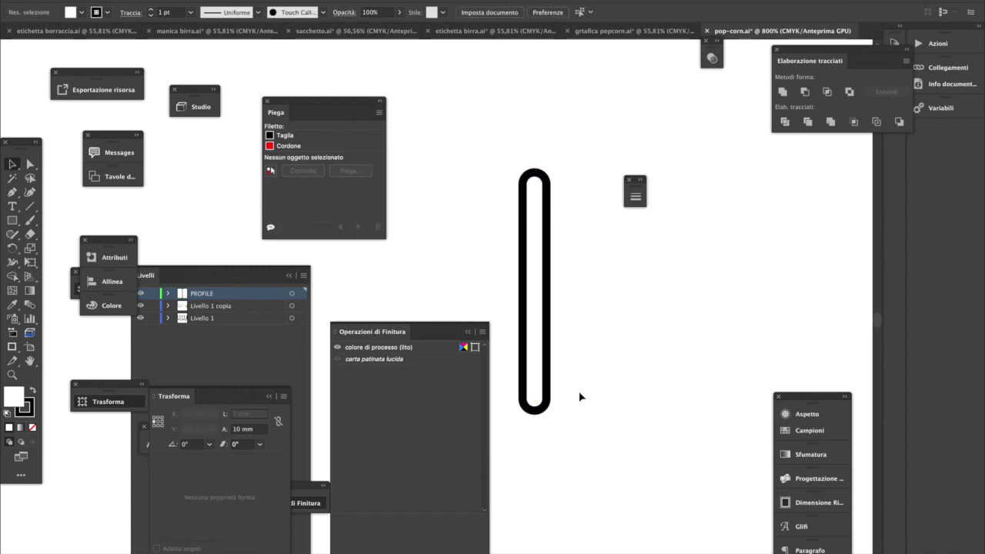
- Create a copy of the rounded strip offset 34 mm horizontally
left_click(514, 365, "alt+super")
left_click(515, 365, "alt+super")
left_click(464, 254, "alt+super")
left_click(463, 253, "alt+super")
left_click_drag(433, 290, 530, 133)
left_click(518, 199, "alt+super")
left_click(409, 300, "alt+super")
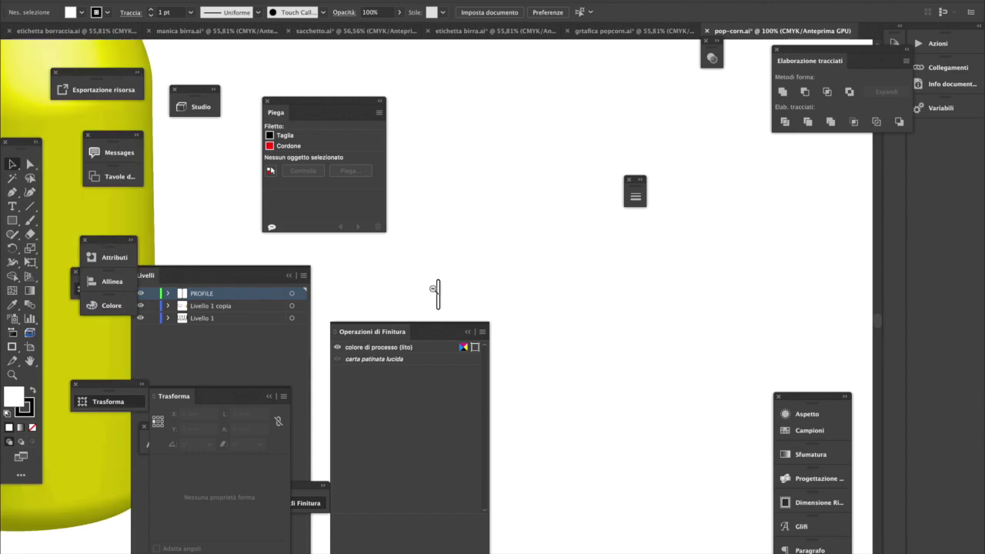
left_click(450, 296, "alt+super")
left_click(13, 165)
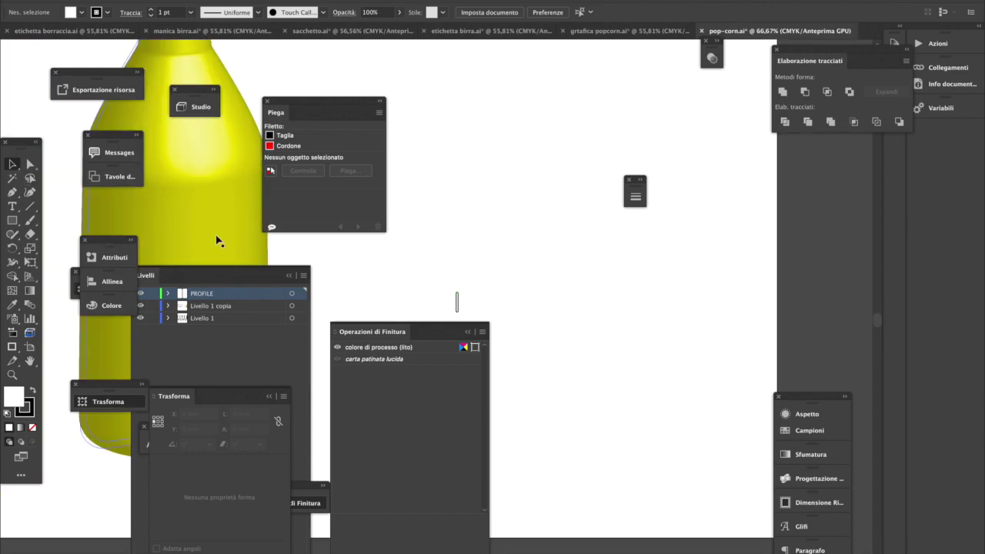
left_click(457, 304)
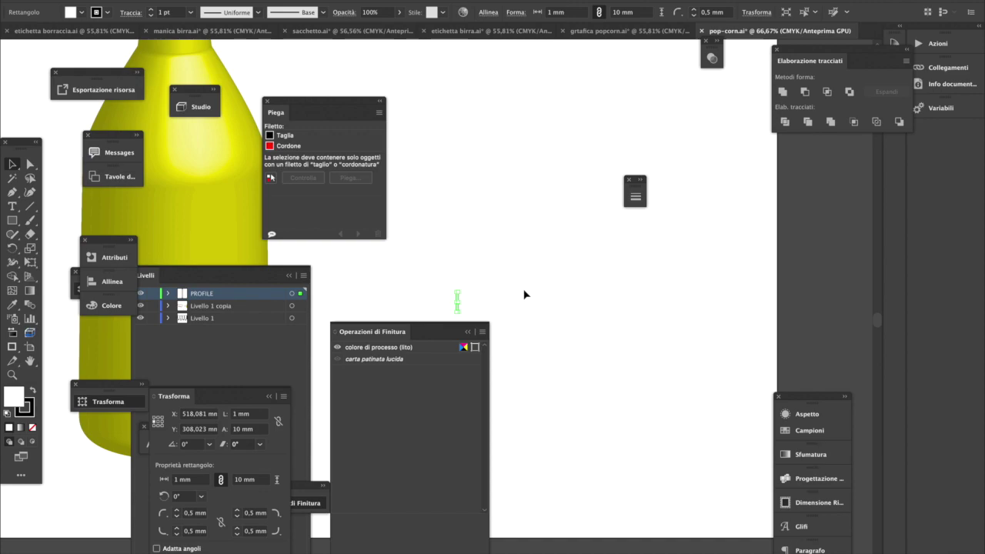
left_click(162, 1)
mouse_move(223, 1)
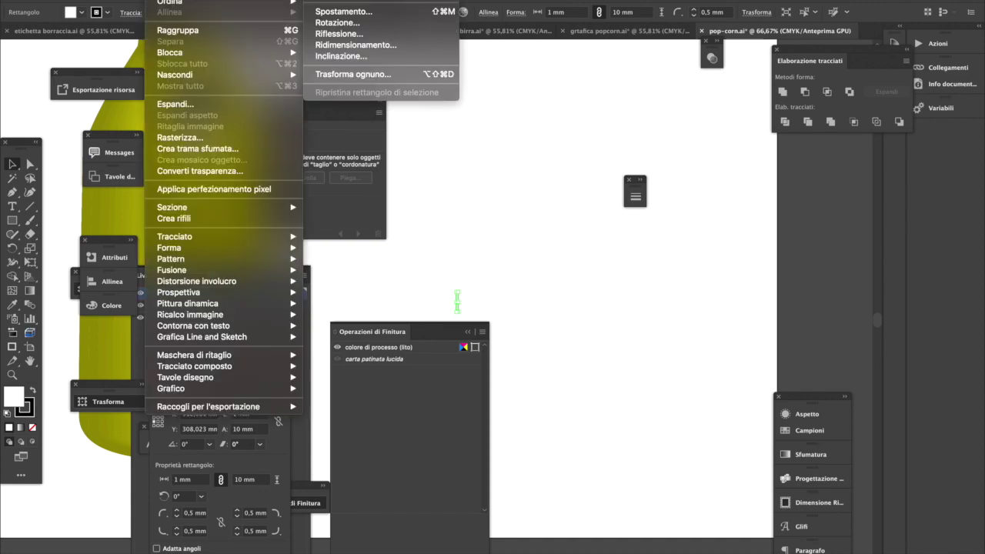
left_click(410, 13)
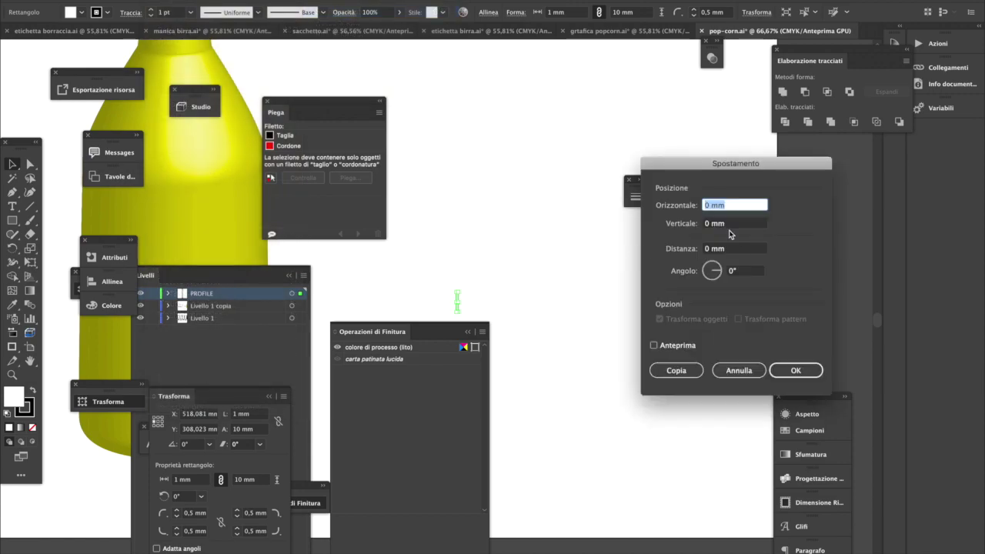
type("34")
left_click(697, 368)
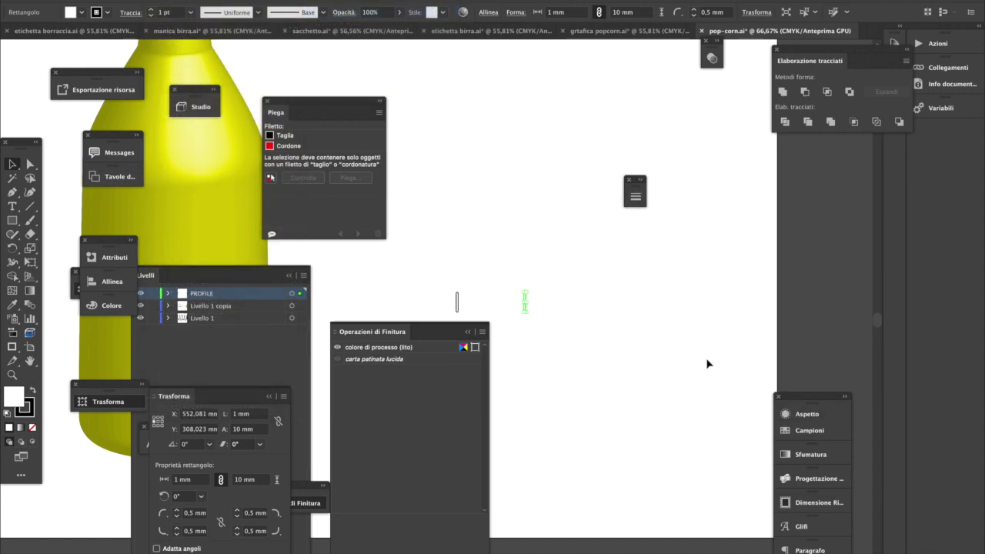
- Set the copied strip's height to 1 mm so it forms a small circle, and deselect it
left_click(513, 343)
left_click(509, 309, "super")
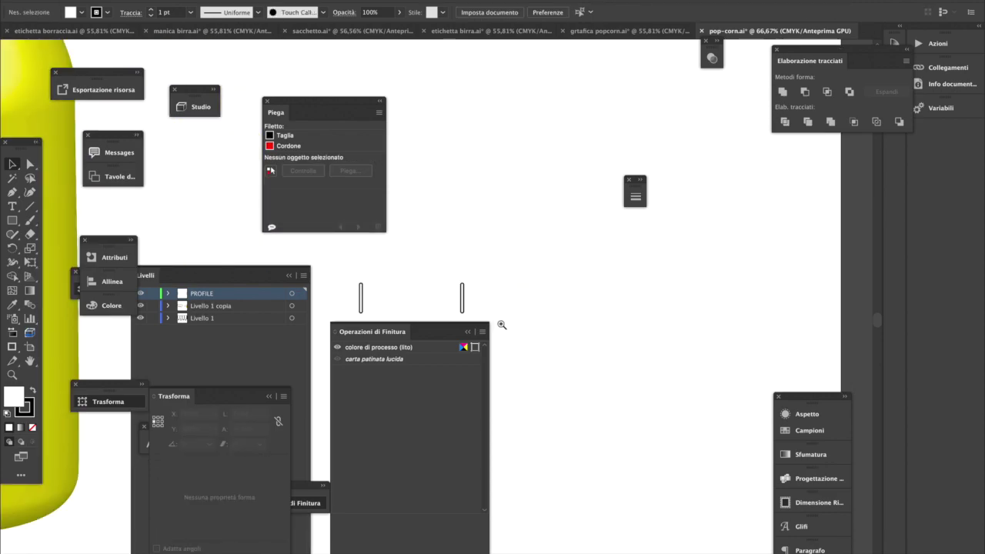
left_click(463, 305, "super")
left_click(432, 302)
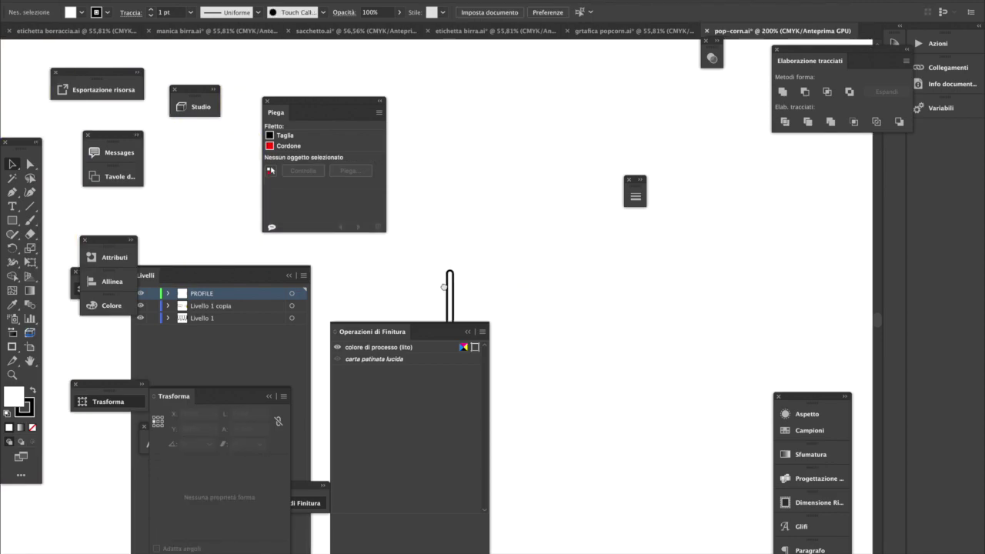
left_click_drag(435, 295, 526, 262)
left_click(541, 269)
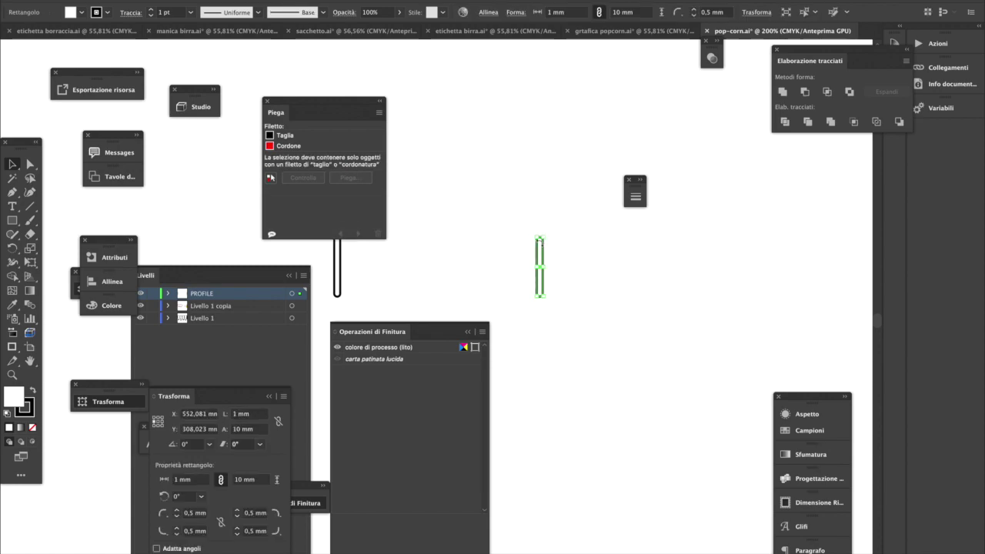
left_click(538, 265, "super")
left_click(431, 288, "super")
left_click(431, 288, "super")
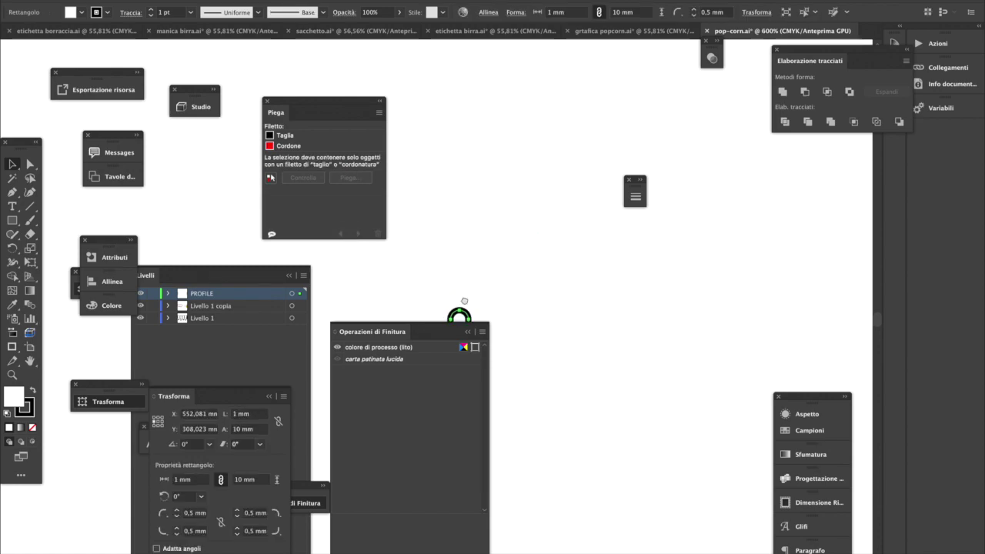
left_click_drag(457, 314, 527, 267)
left_click(250, 428)
type("3")
key("Return")
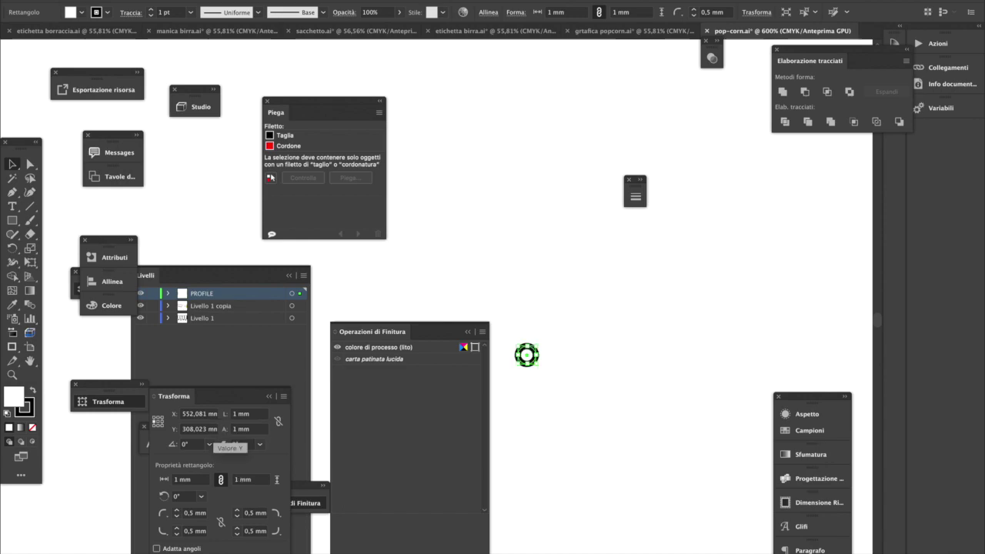
left_click(618, 366)
- Select both the tall strip and the small circle and open Ruota e aggiungi etichette from Studio Toolkit for Labels
left_click(505, 347, "alt+super")
left_click(506, 347, "alt+super")
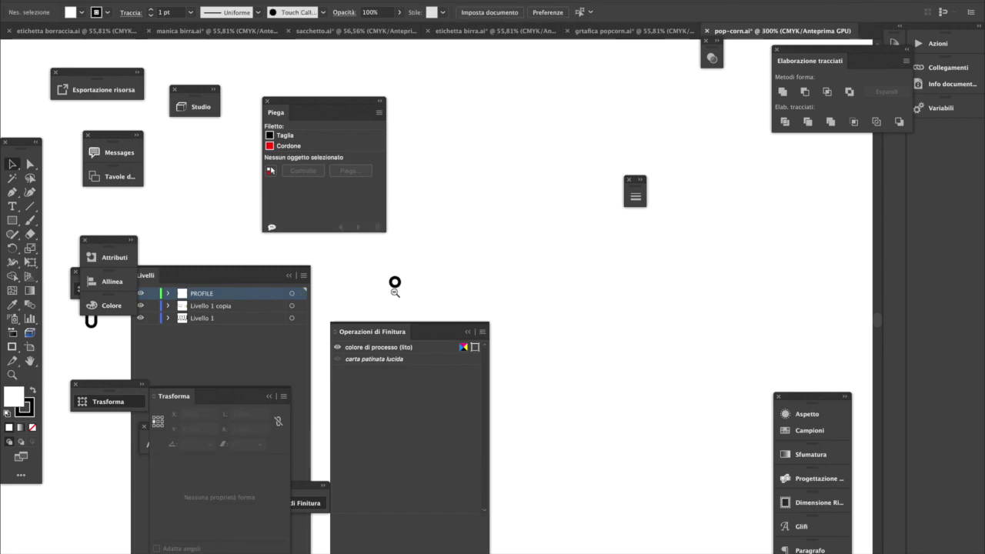
left_click(394, 293, "alt+super")
left_click(396, 294, "alt+super")
left_click(431, 296, "alt+super")
left_click_drag(520, 261, 608, 222)
left_click(505, 262)
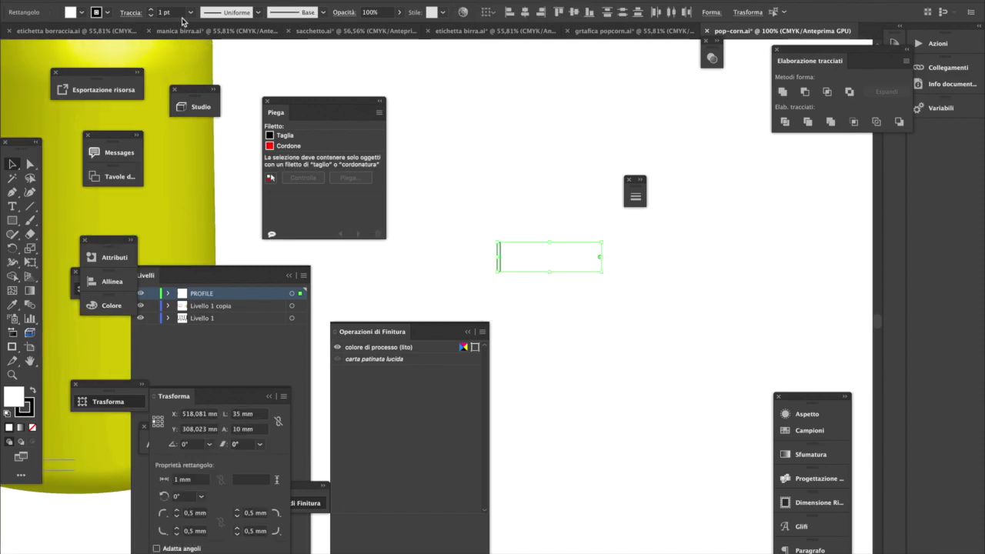
left_click(166, 1)
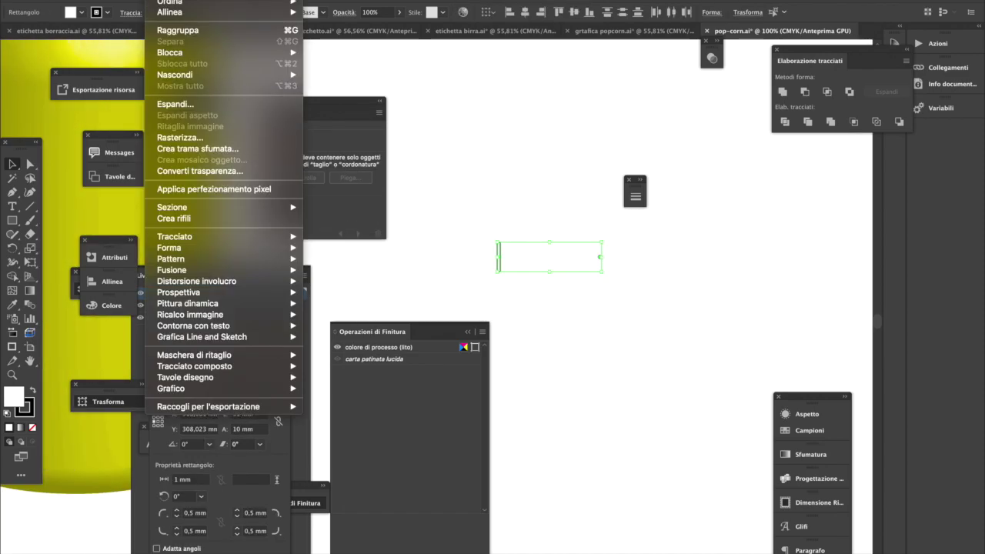
mouse_move(373, 1)
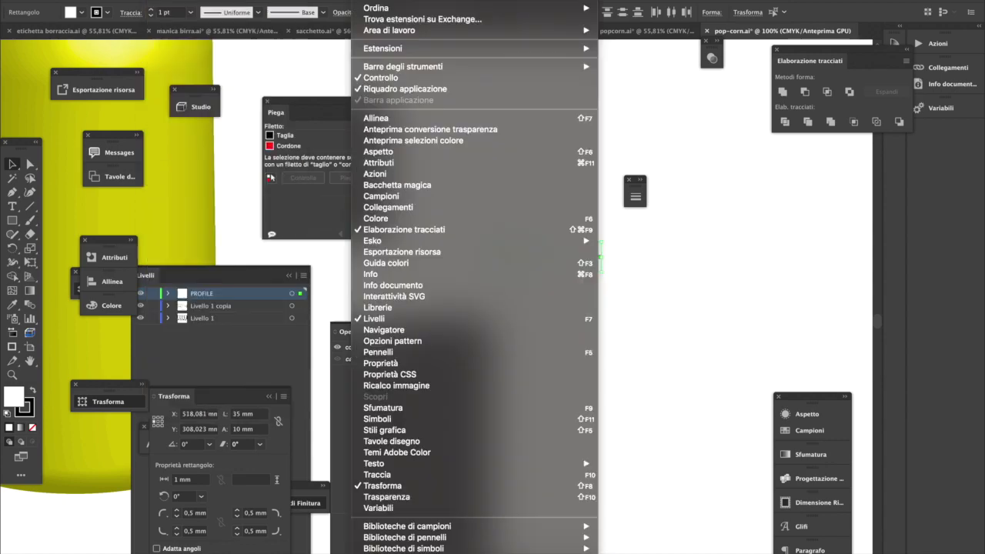
mouse_move(477, 241)
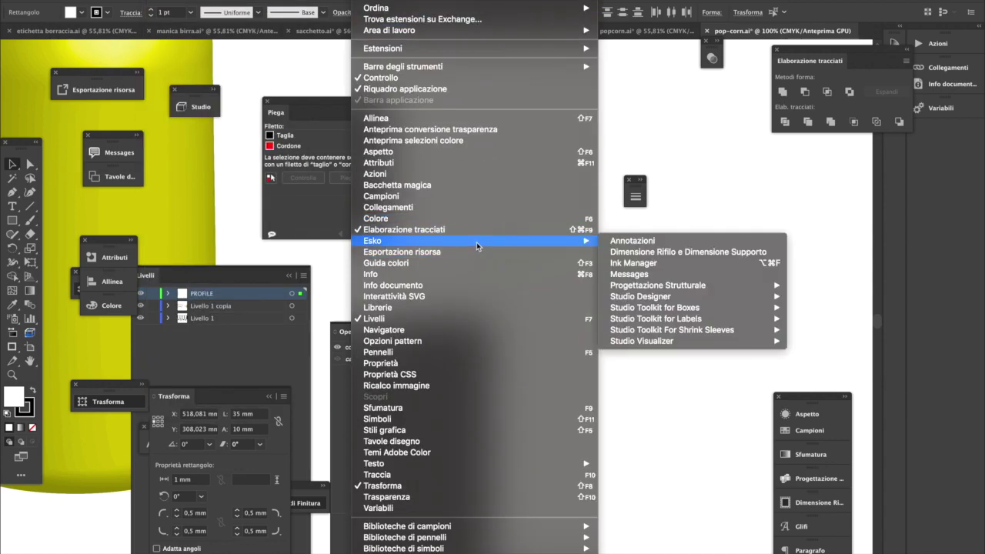
mouse_move(717, 320)
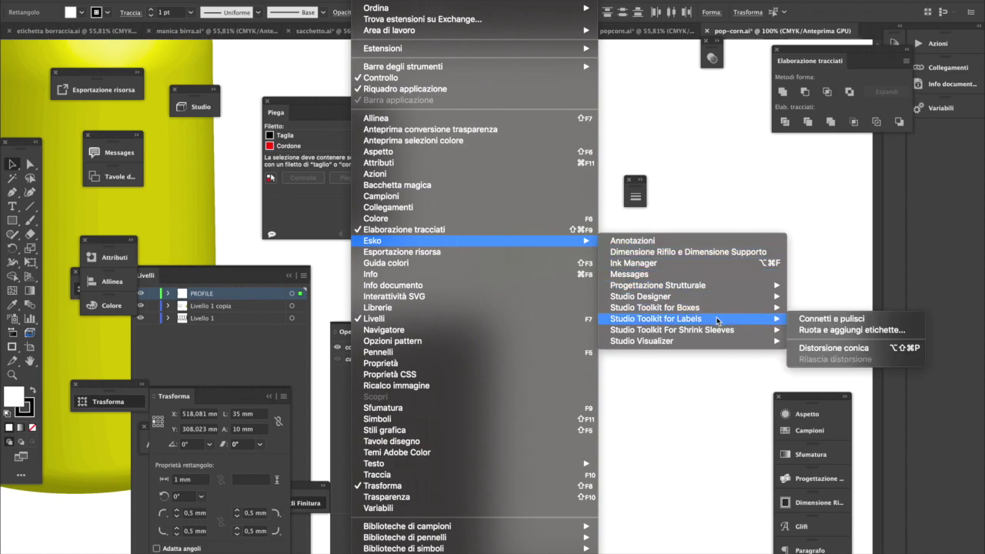
left_click(849, 331)
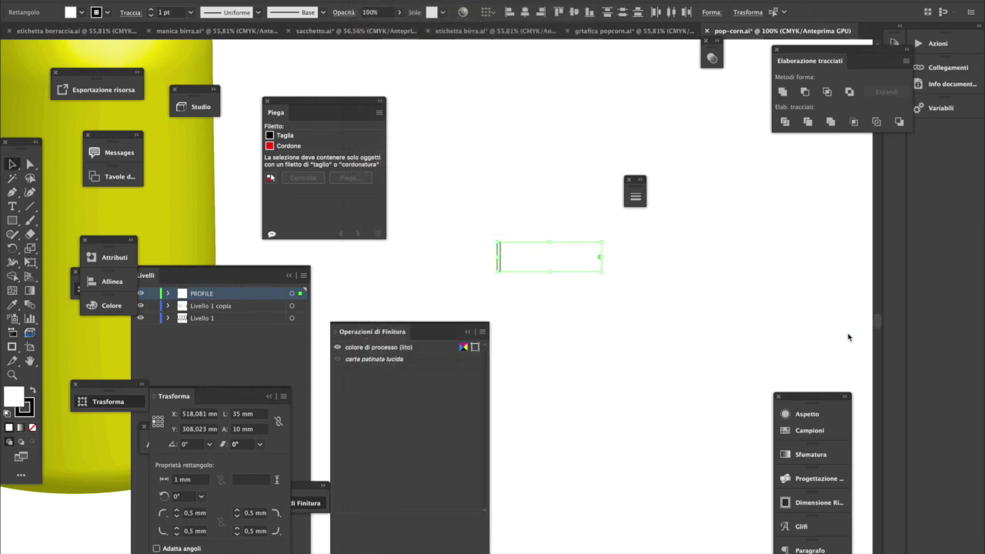
- Compare the rotation axes in the 3D preview and choose the one that revolves the tall strip into an outer ring around the small circle
left_click_drag(504, 322, 498, 361)
left_click(674, 205)
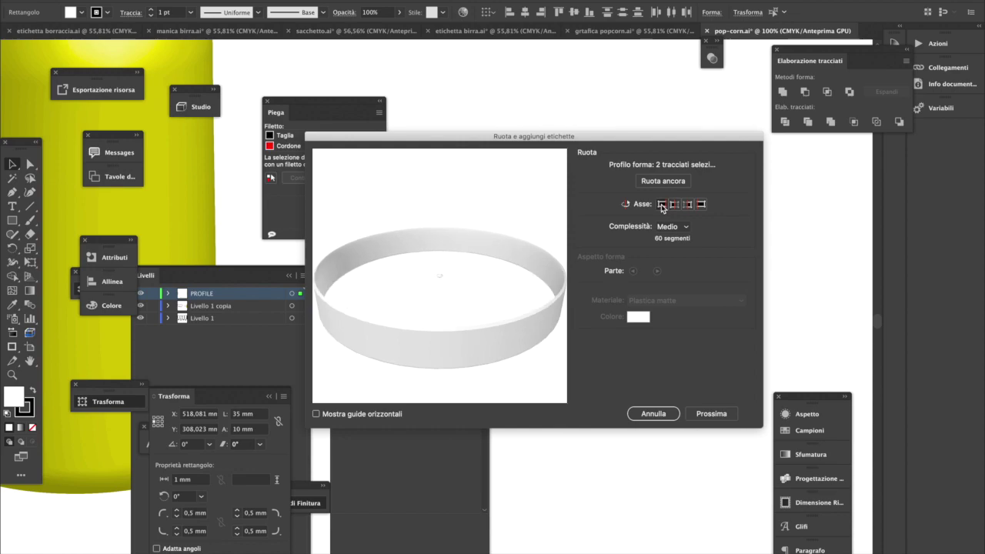
left_click_drag(433, 376, 520, 384)
left_click_drag(490, 358, 501, 391)
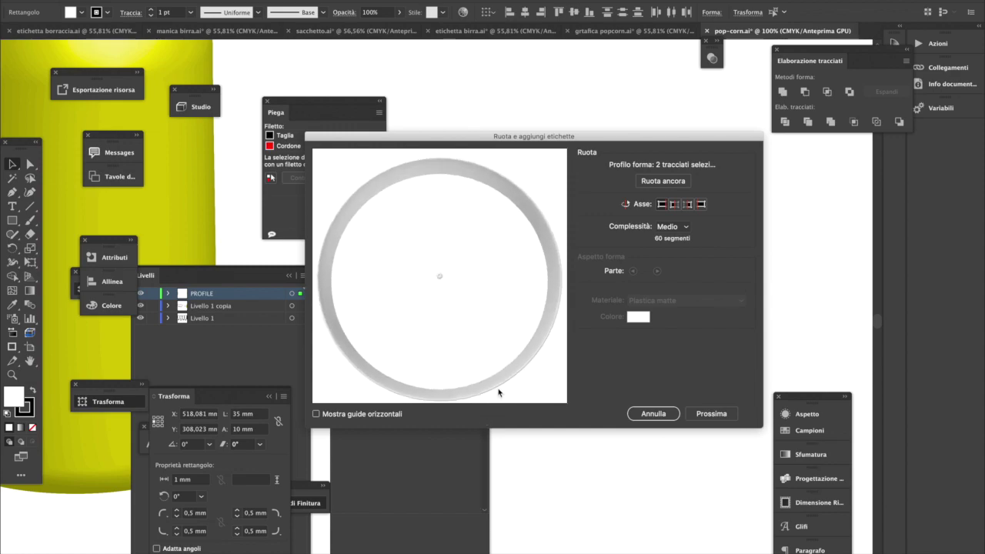
left_click(688, 205)
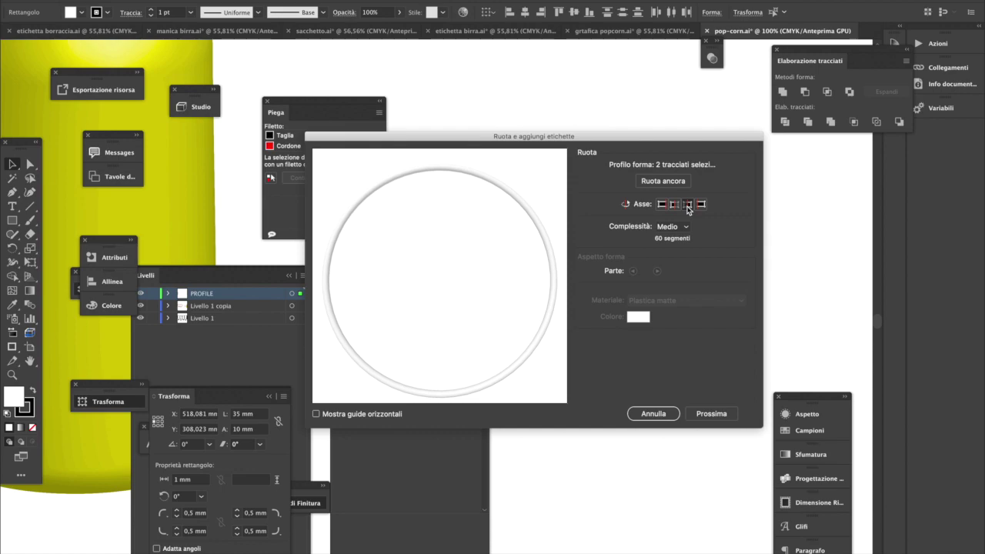
left_click_drag(466, 370, 489, 263)
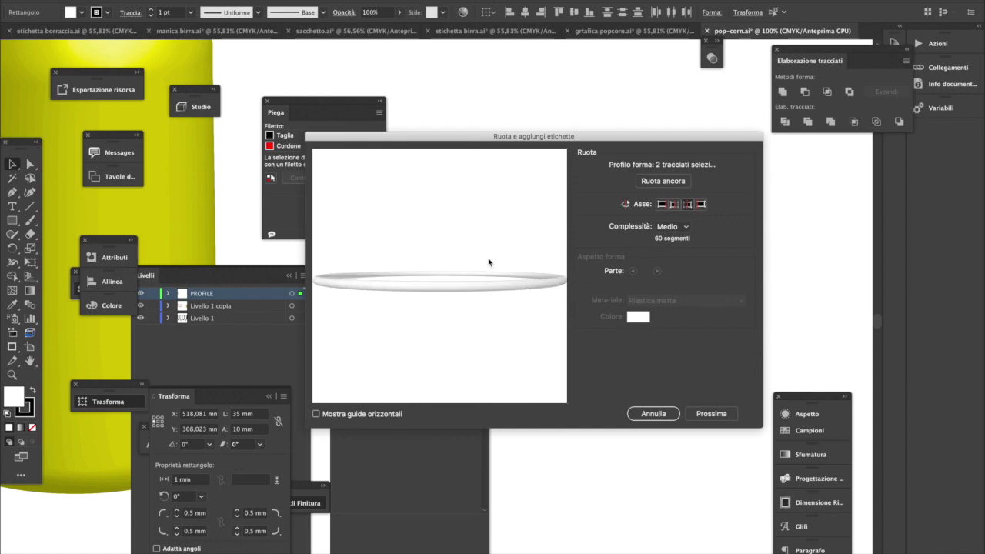
left_click(701, 204)
left_click(673, 204)
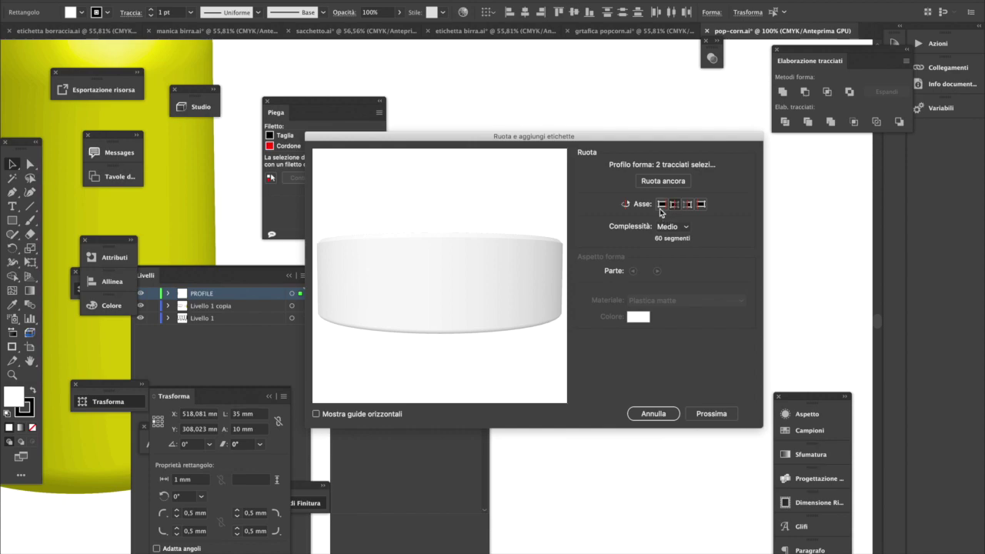
left_click(661, 205)
left_click_drag(471, 318, 437, 293)
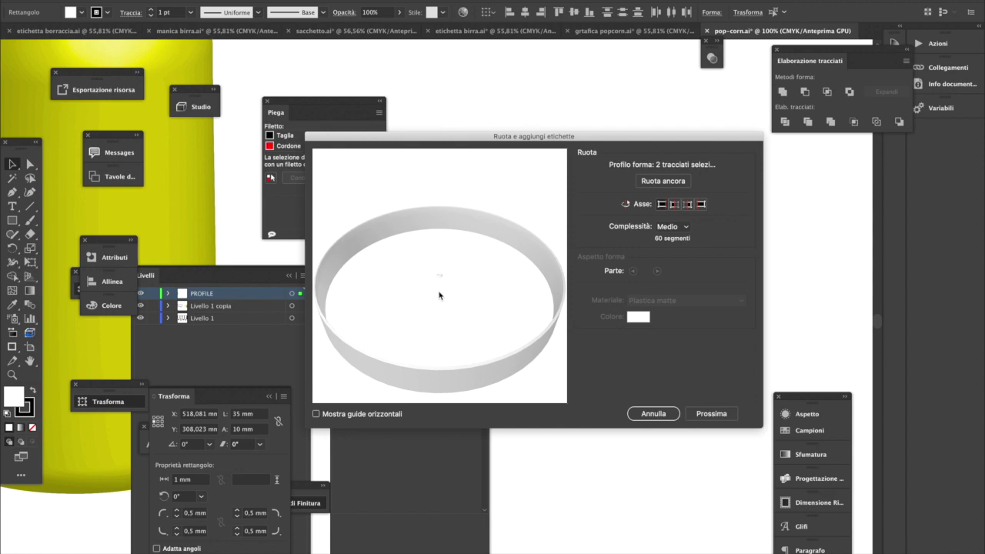
left_click_drag(504, 341, 444, 280)
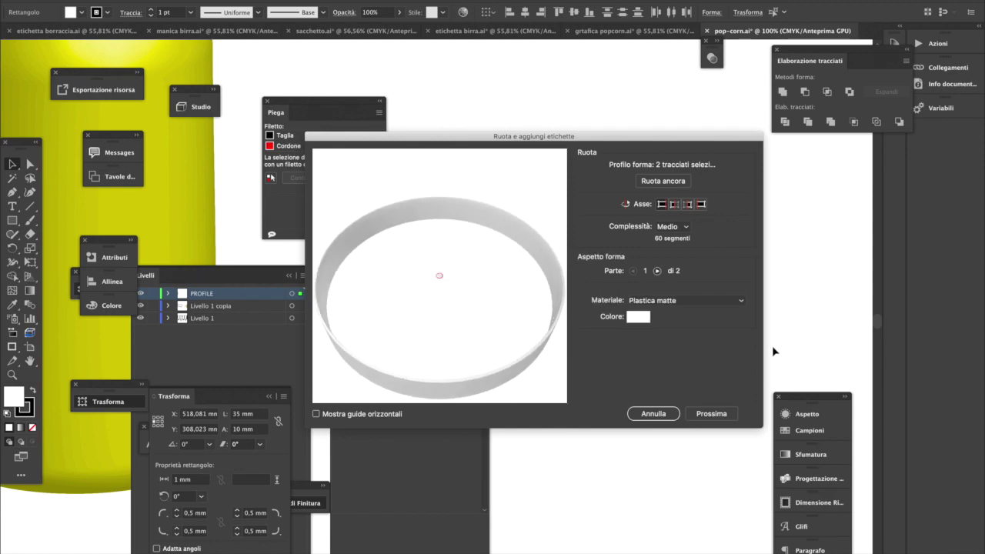
- Set the small central part's material to Vetro and the outer ring's colour to near-black 191313
left_click(726, 300)
left_click(708, 356)
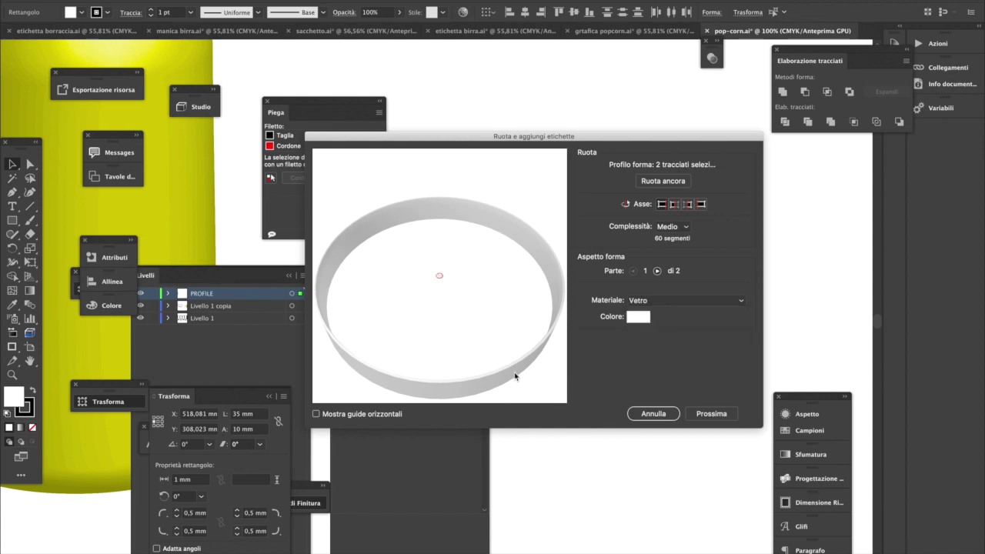
left_click(519, 362)
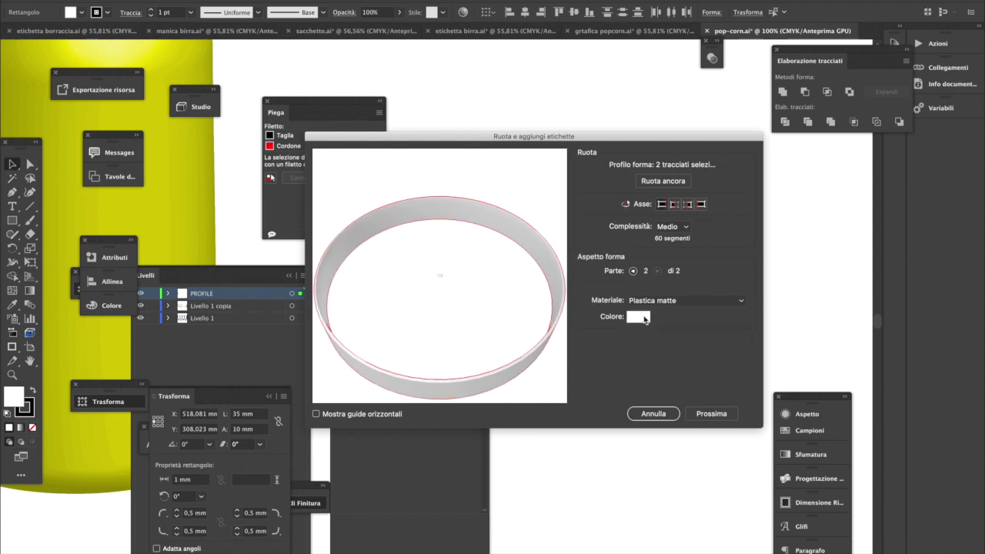
left_click(645, 318)
left_click_drag(63, 252, 6, 275)
mouse_move(117, 259)
left_mouse_down()
mouse_move(137, 286)
mouse_move(42, 273)
left_mouse_up()
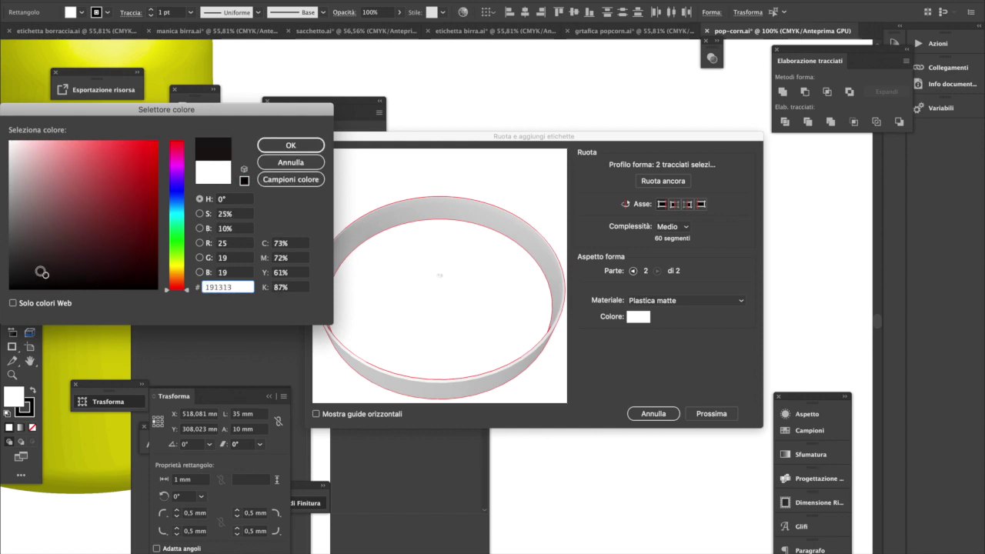
left_click(291, 145)
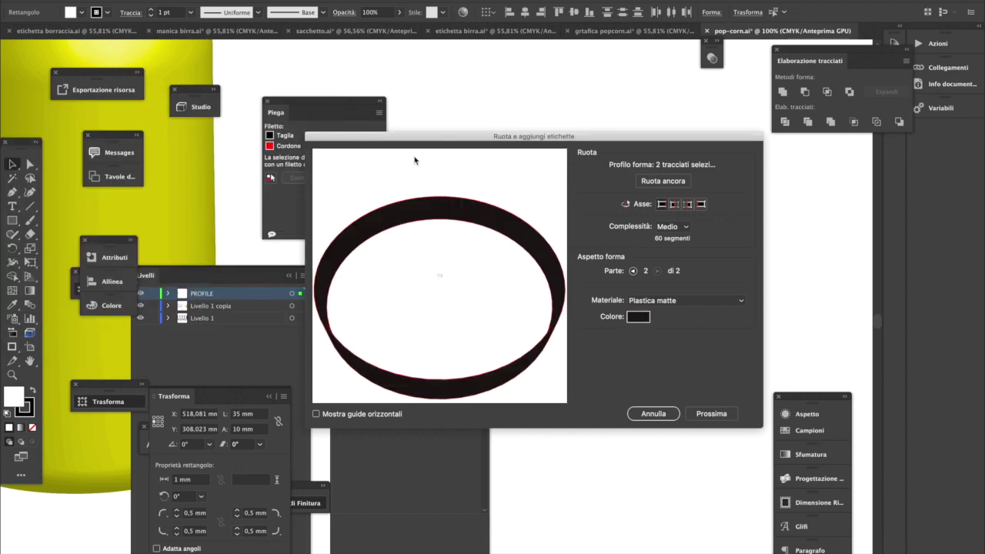
- Continue to the label stage, add a wraparound label to the ring's outer surface, and rotate the preview to inspect it
left_click(716, 415)
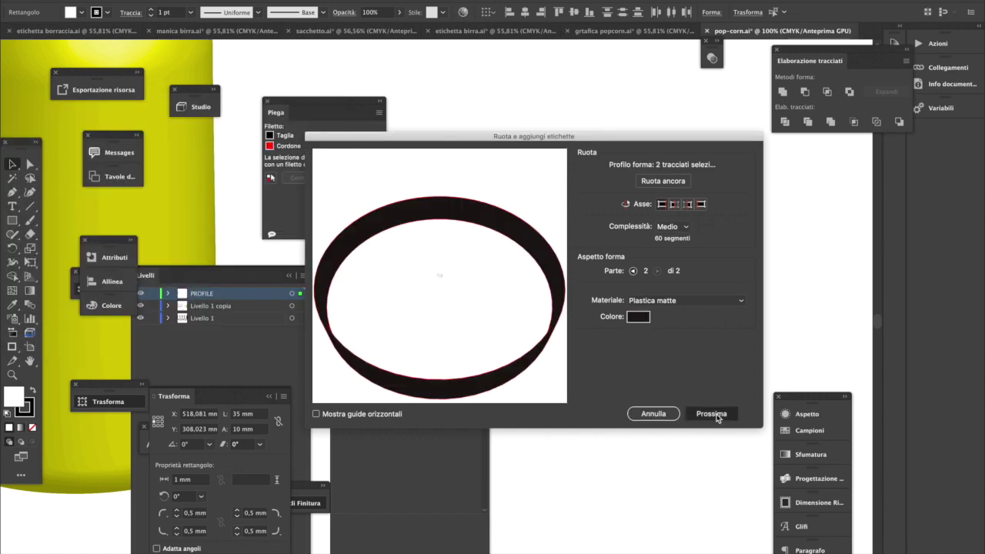
left_click(744, 175)
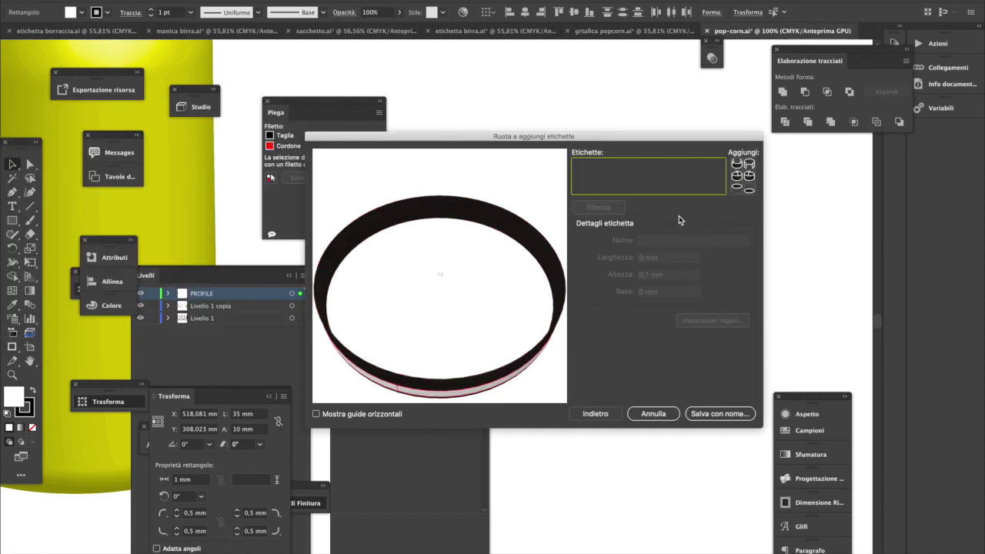
left_click_drag(447, 291, 372, 300)
left_click_drag(470, 308, 446, 311)
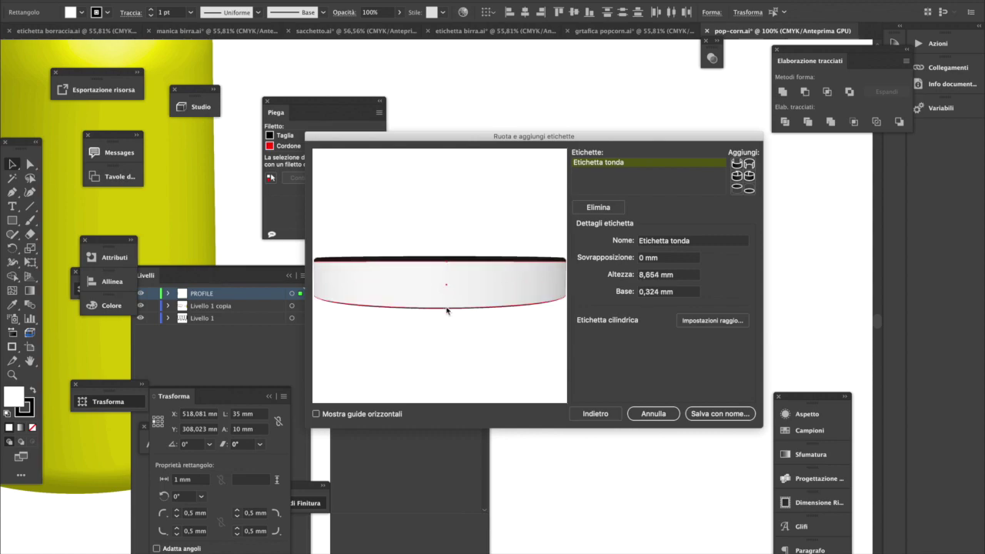
- Extend the wraparound label on the ring's outer surface to a height of about 9,18 mm and inspect the ring from above
left_click_drag(451, 264, 448, 270)
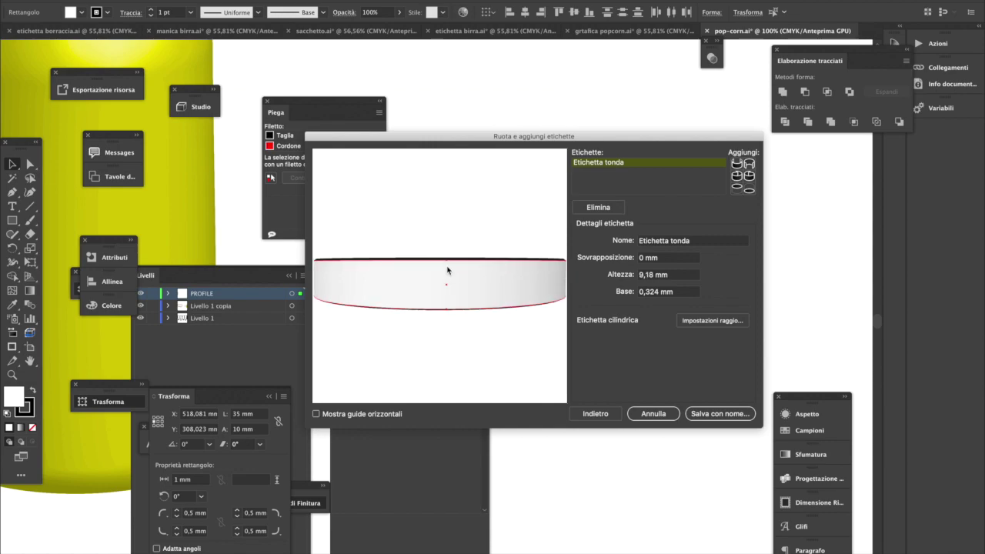
left_click(489, 349)
left_click_drag(444, 325, 532, 327)
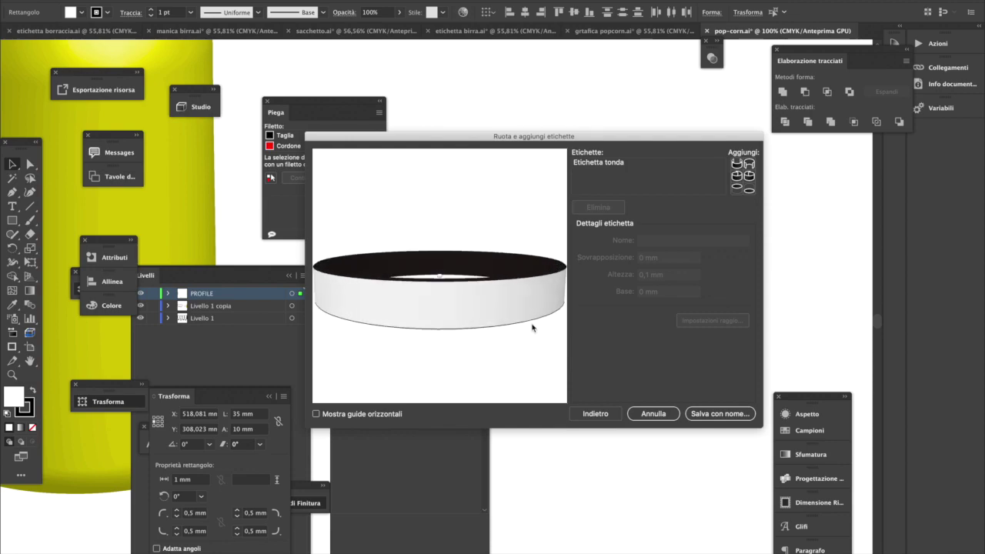
- Save the ring as the Collada file braccialetto and open it in a new document
left_click(742, 418)
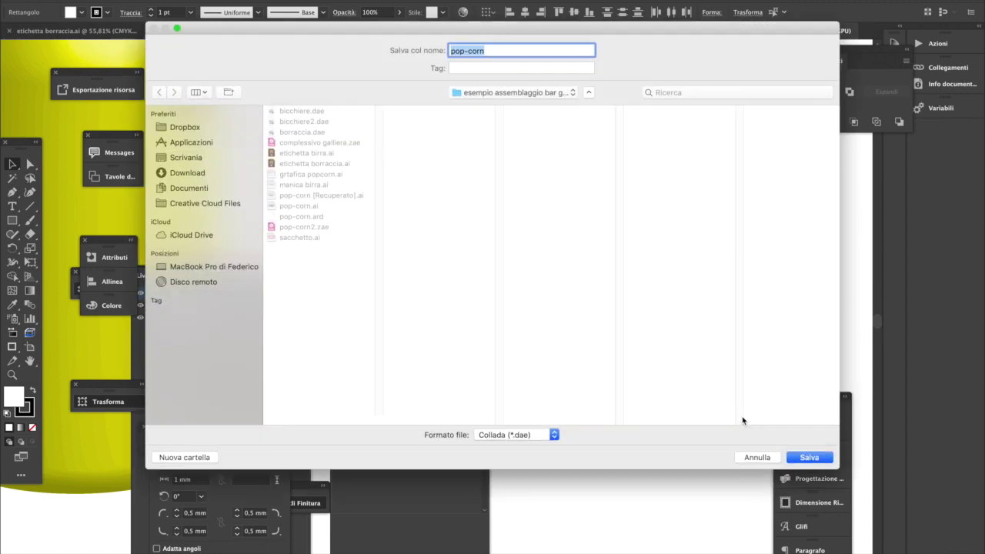
type("braccialetto")
left_click(816, 458)
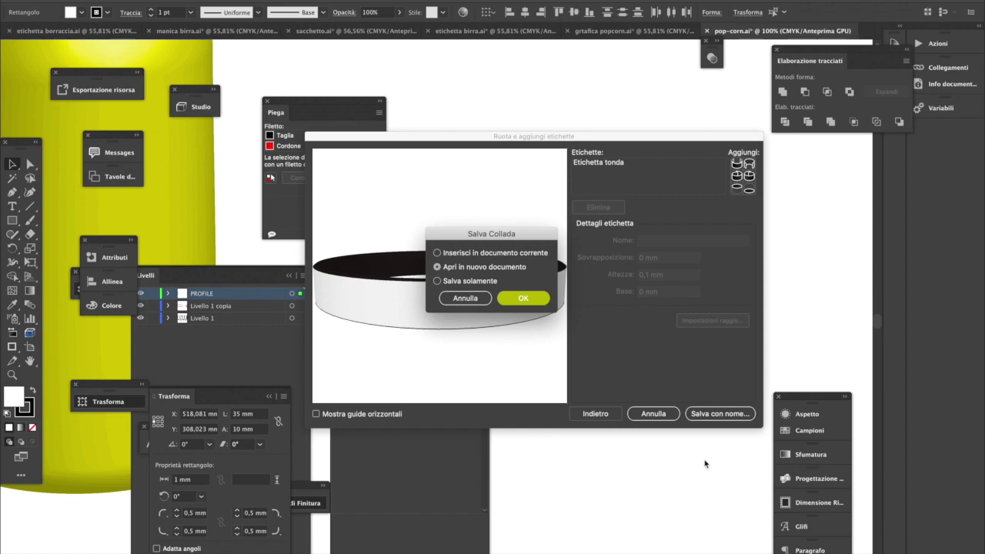
left_click(523, 299)
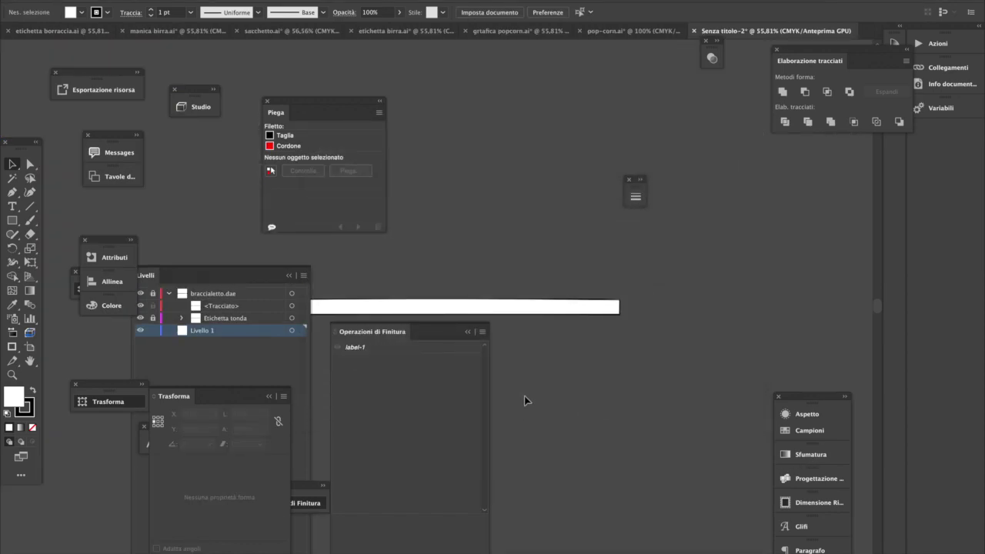
- Save the new label document as etichetta braccialetto.ai in Adobe Illustrator format with the default Illustrator CC options
left_click(89, 1)
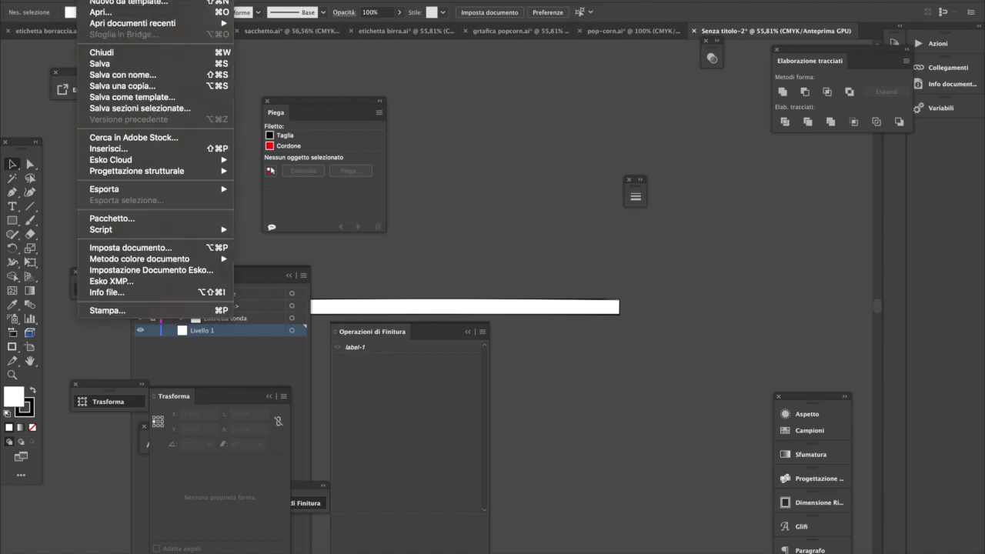
left_click(165, 76)
key("super+s")
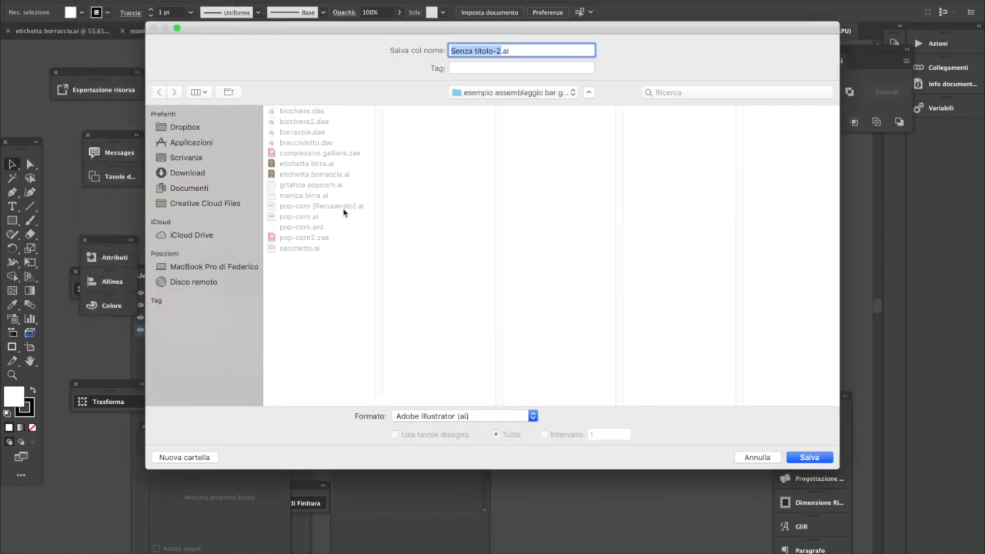
type("ett")
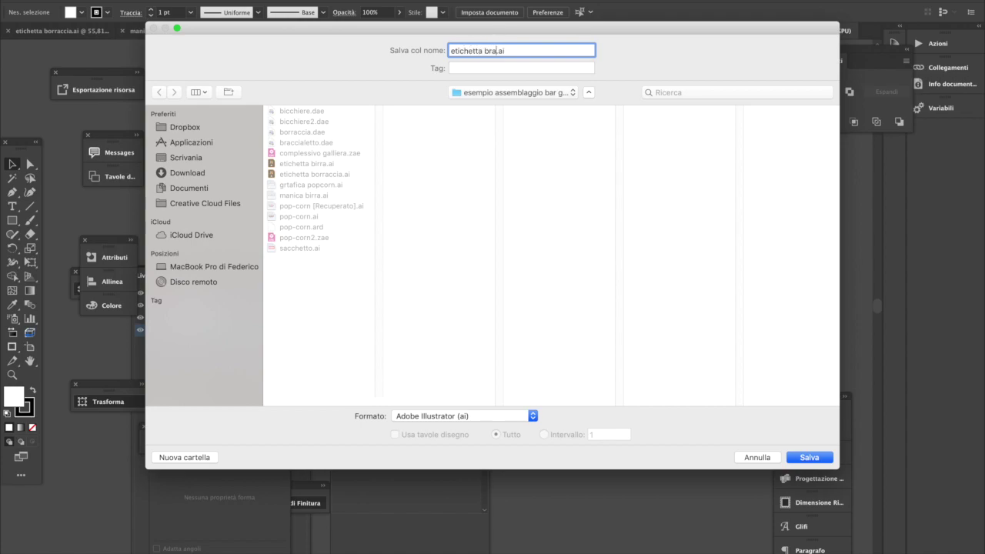
key("Return")
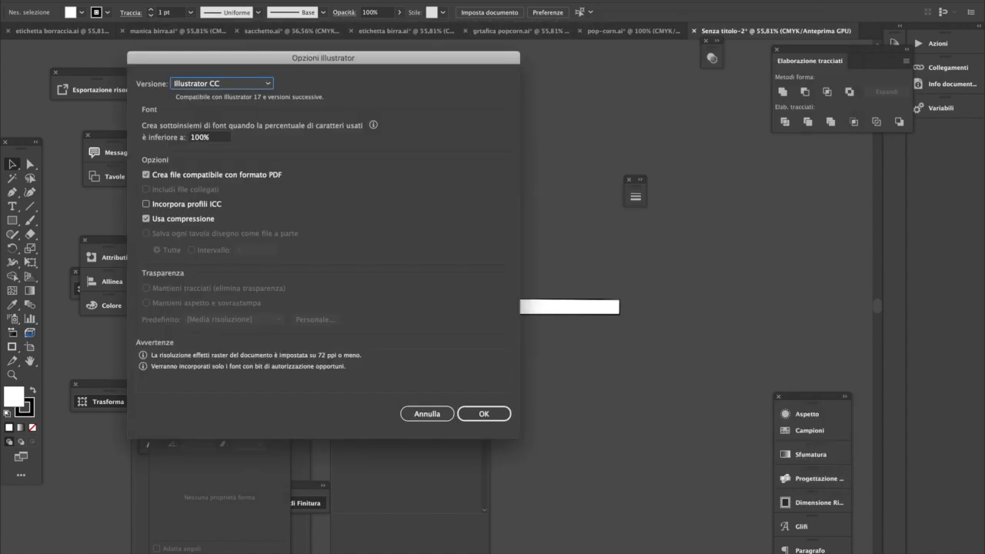
left_click(485, 414)
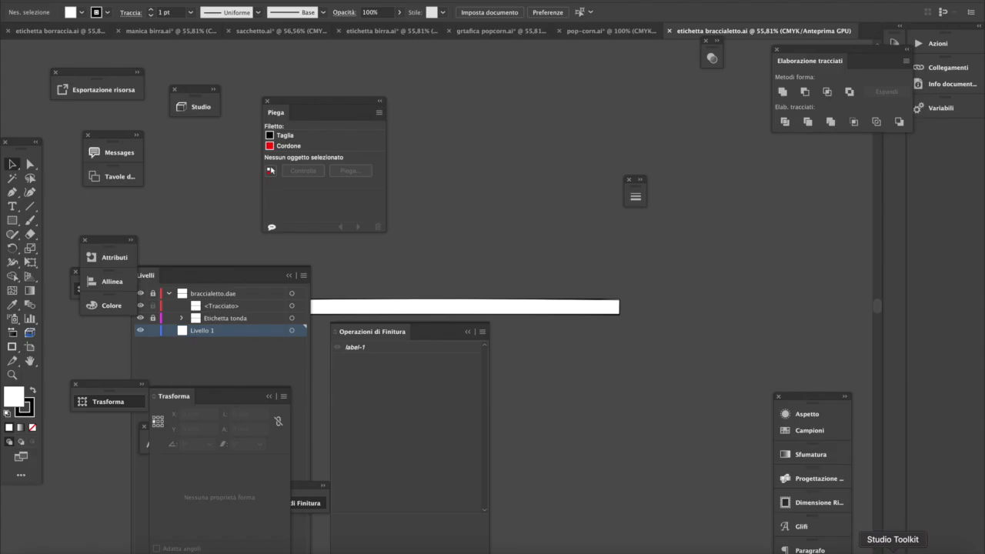
- Switch to Studio Toolkit and import braccialetto.dae into the scene with the bottle, bags and cups
left_click(895, 549)
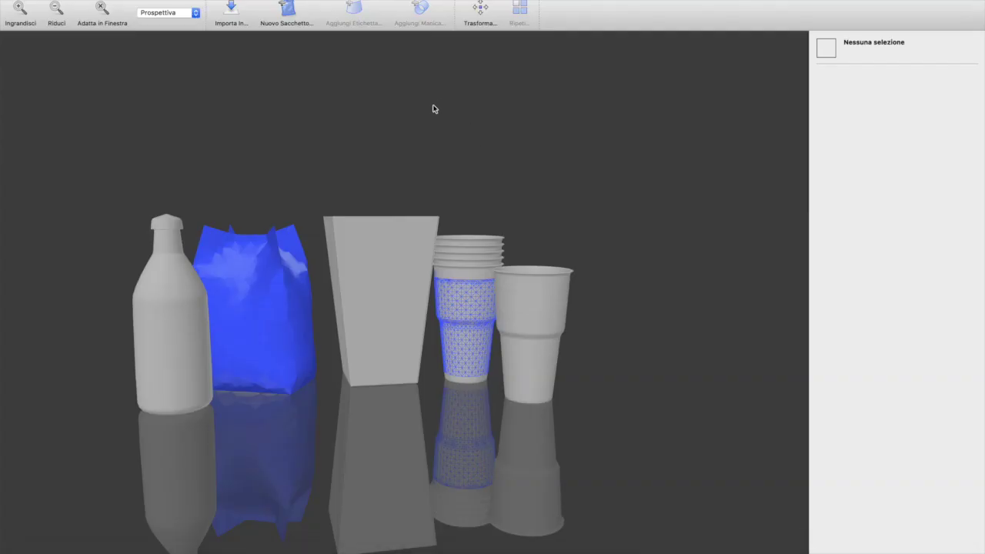
left_click(250, 22)
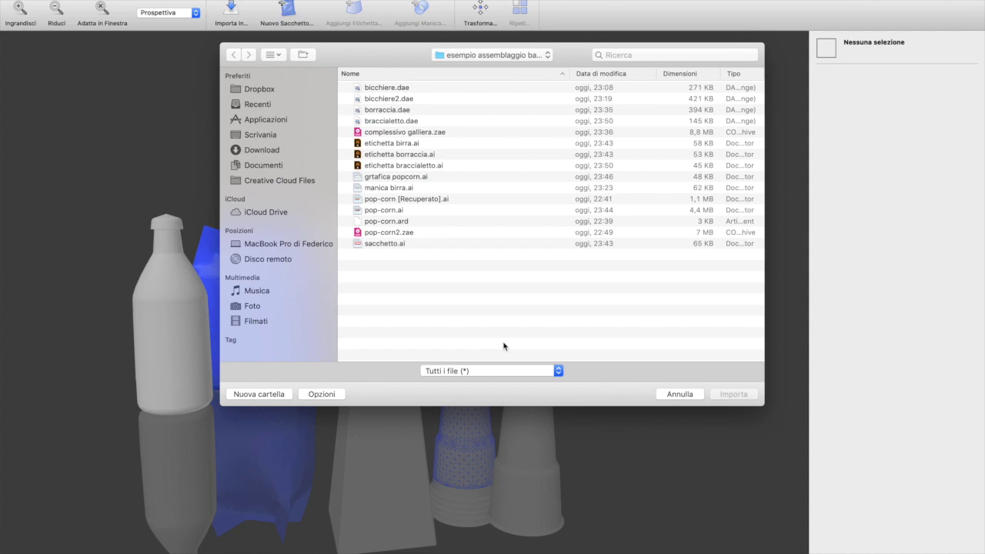
double_click(393, 121)
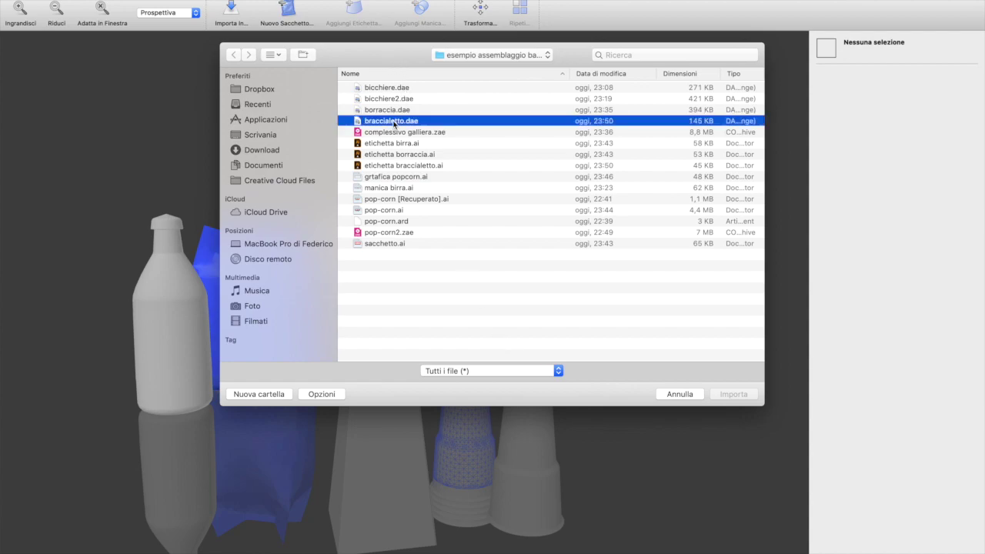
- Move the imported bracelet about -213,1 mm along X and 229,5 mm along Z, in front of the popcorn box
left_click_drag(539, 365, 439, 369)
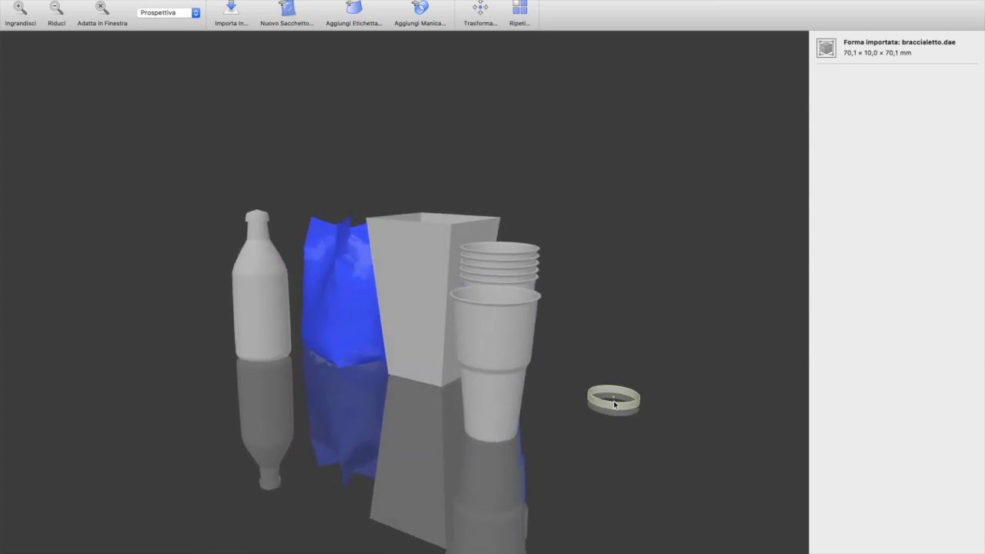
left_click(483, 11)
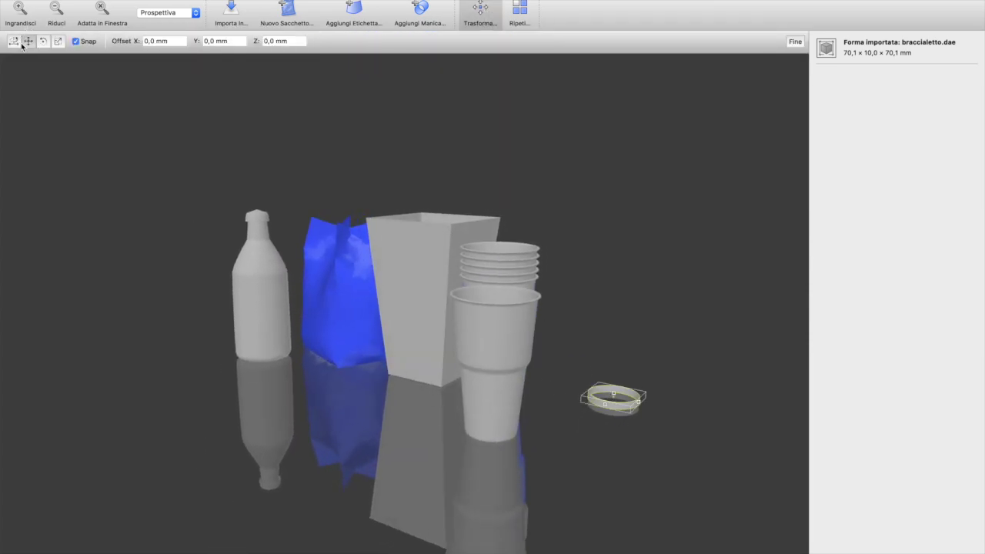
left_click_drag(605, 405, 537, 458)
left_click_drag(582, 431, 417, 408)
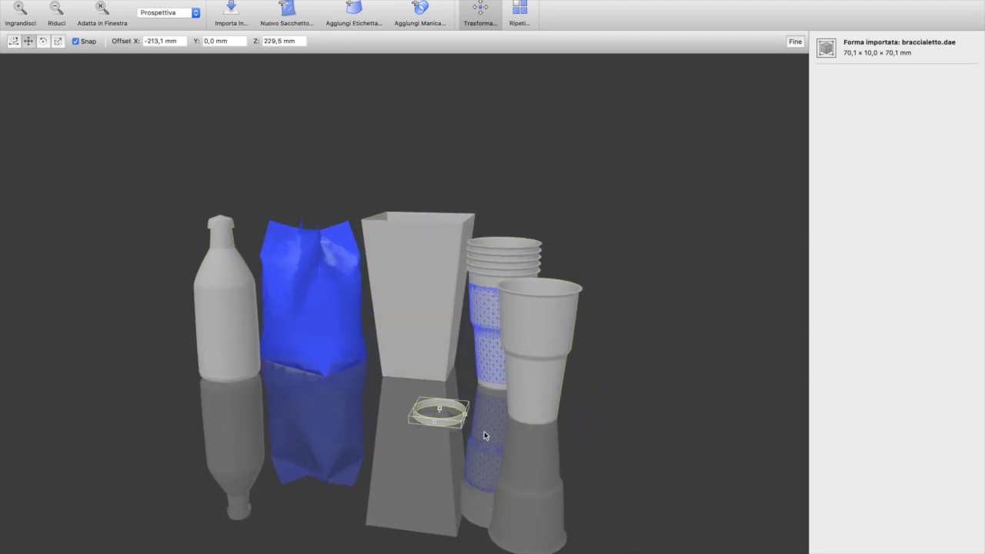
- Repeat the bracelet 2 times along Y with 0,0 mm spacing to stack a second copy on it
left_click(520, 11)
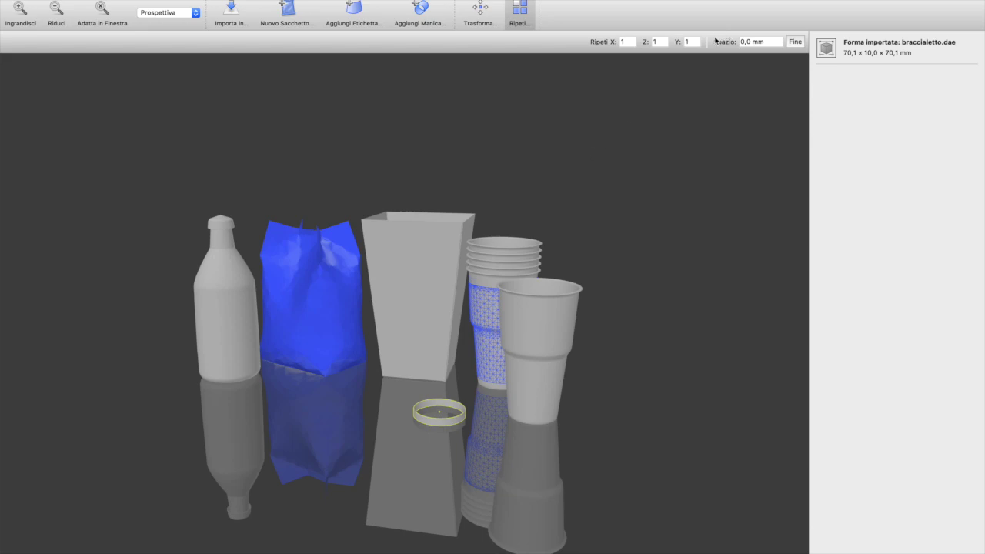
left_click(685, 41)
type("2")
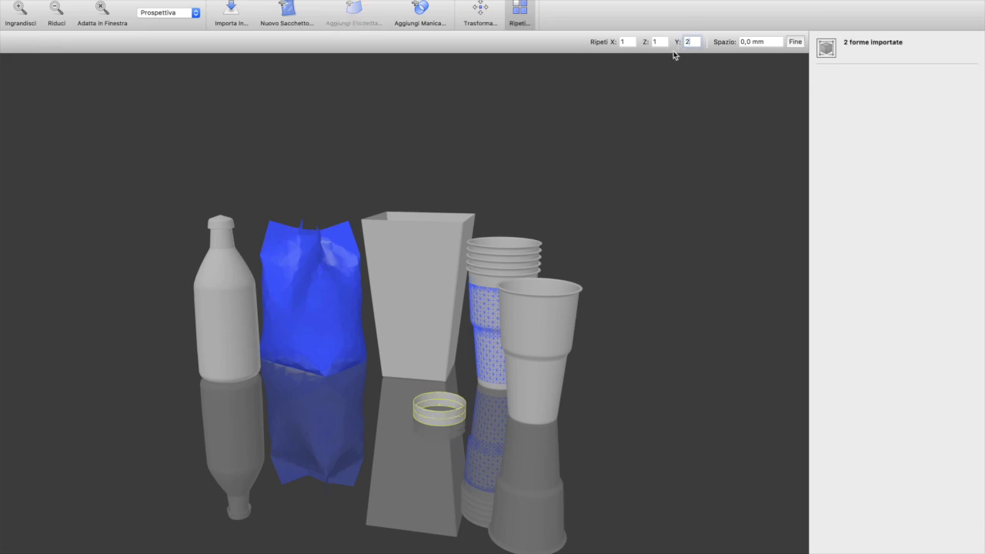
left_click(695, 164)
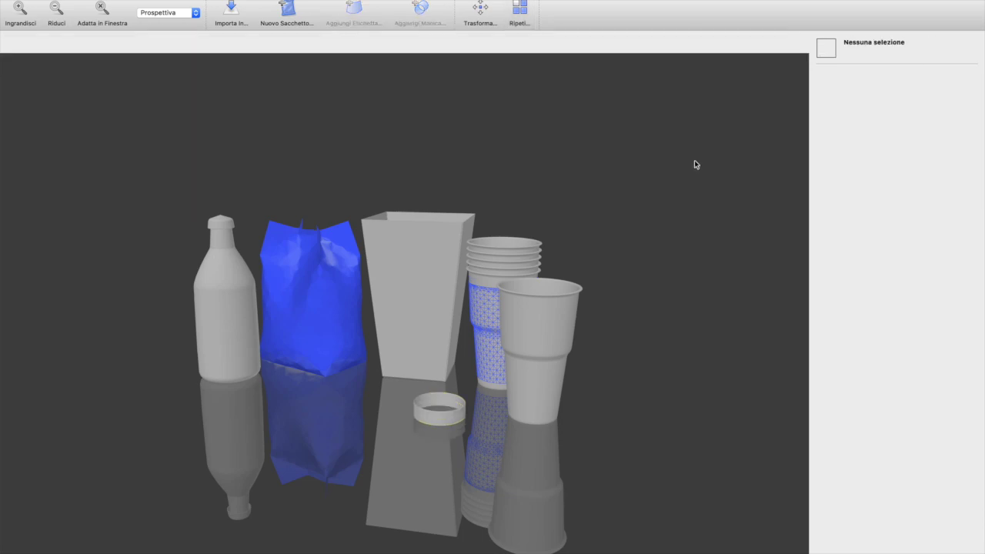
- Select the upper bracelet and offset it about 39,4 mm along Z from the lower one
left_click(437, 419)
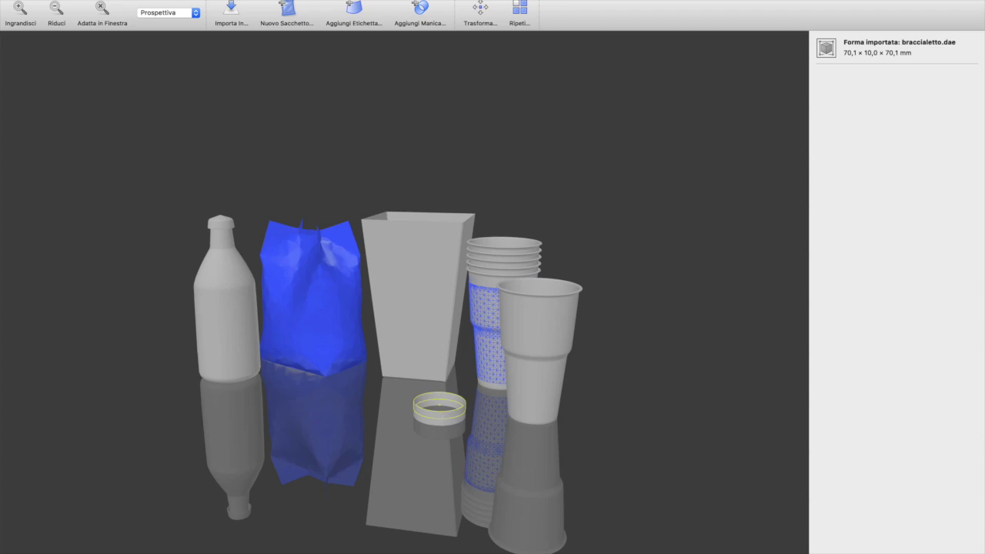
left_click(486, 15)
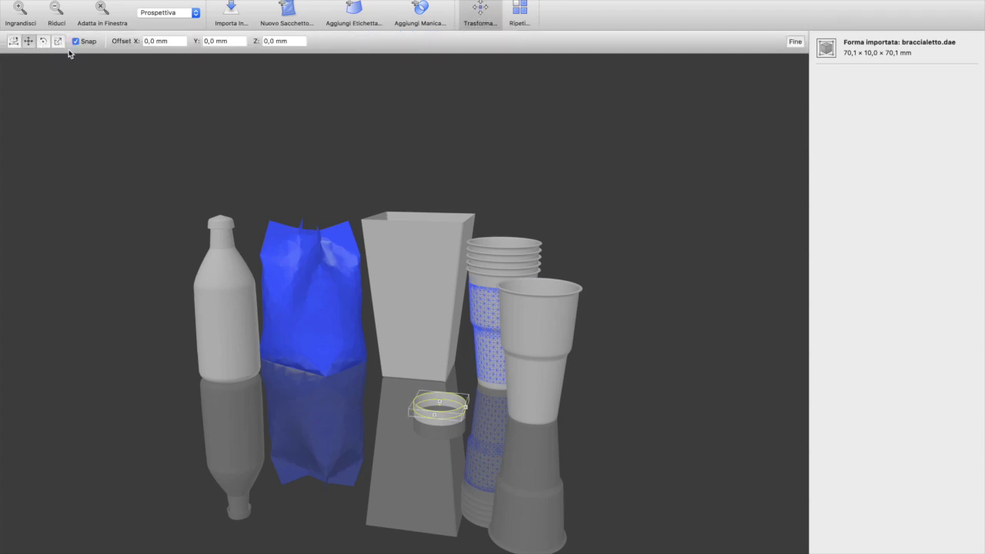
left_click_drag(435, 415, 310, 415)
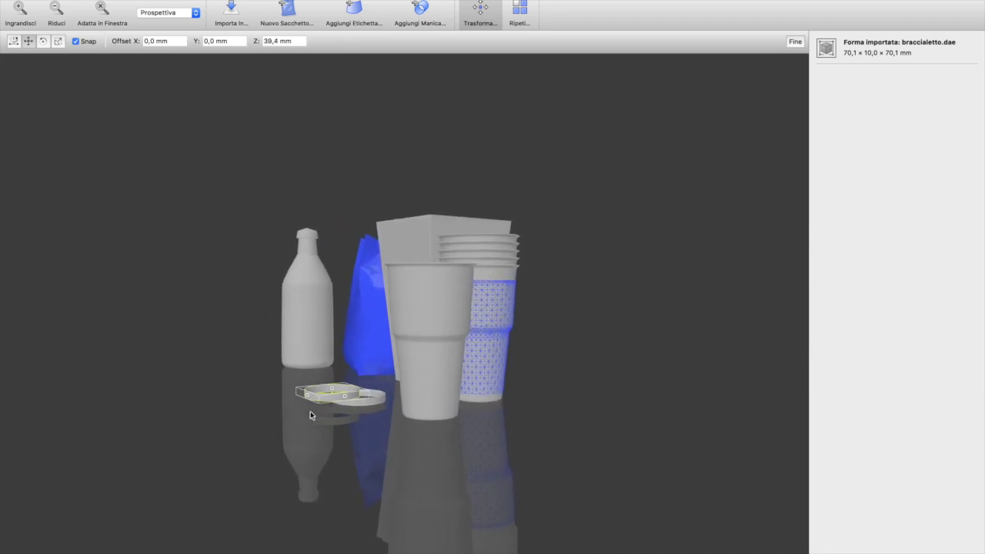
- Tilt the upper bracelet by about 20° around X and 12,3° around Y
left_click(43, 41)
left_click_drag(311, 399, 326, 379)
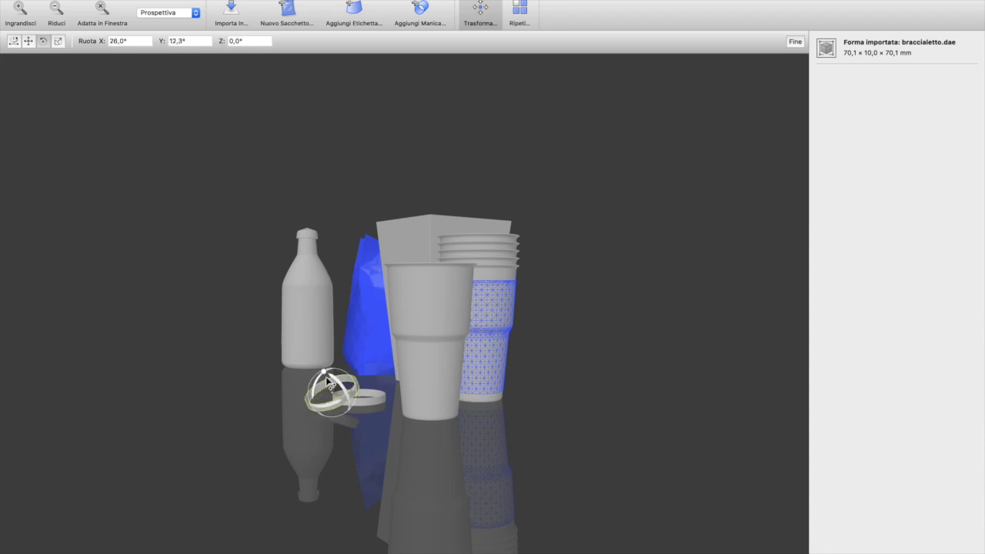
scroll(368, 420, "up", 5)
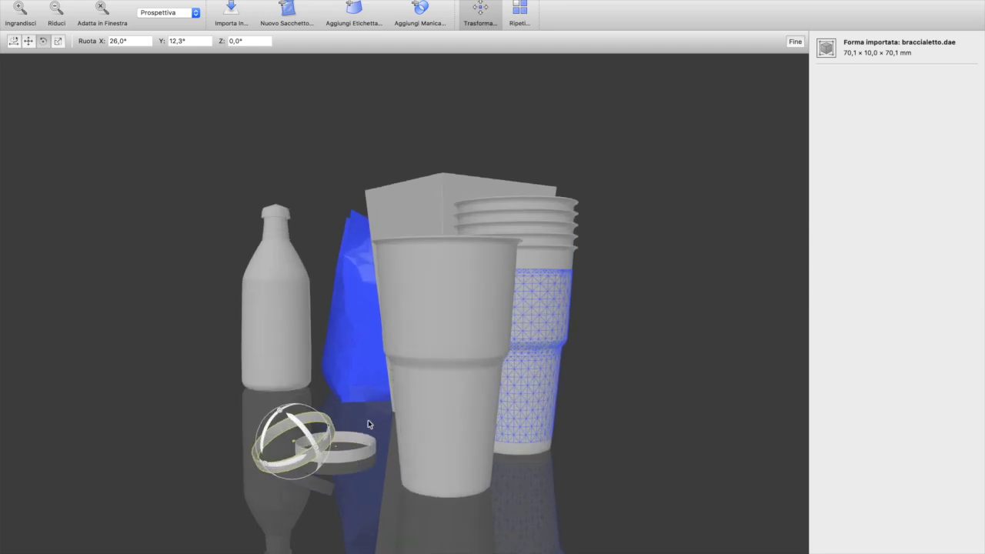
left_click_drag(358, 451, 269, 406)
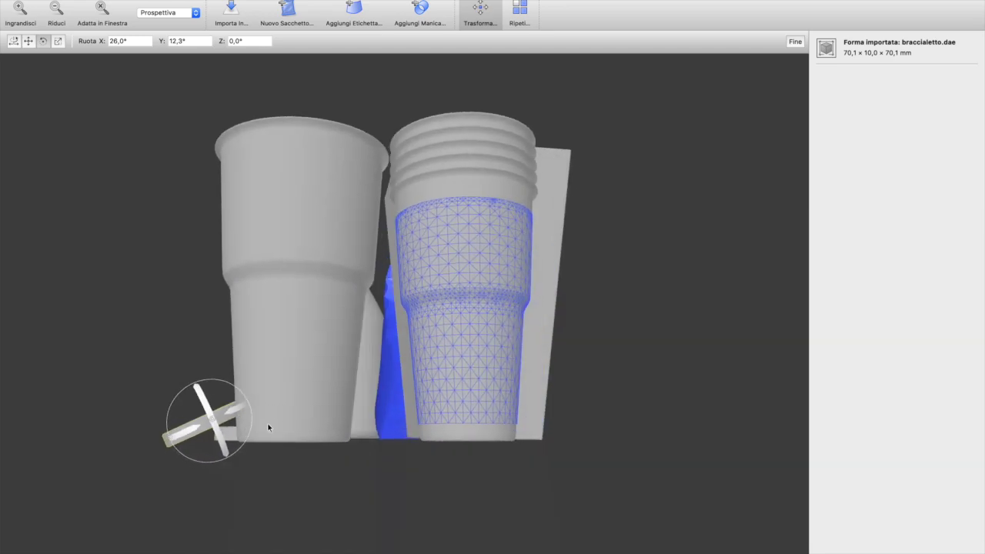
scroll(248, 425, "down", 10)
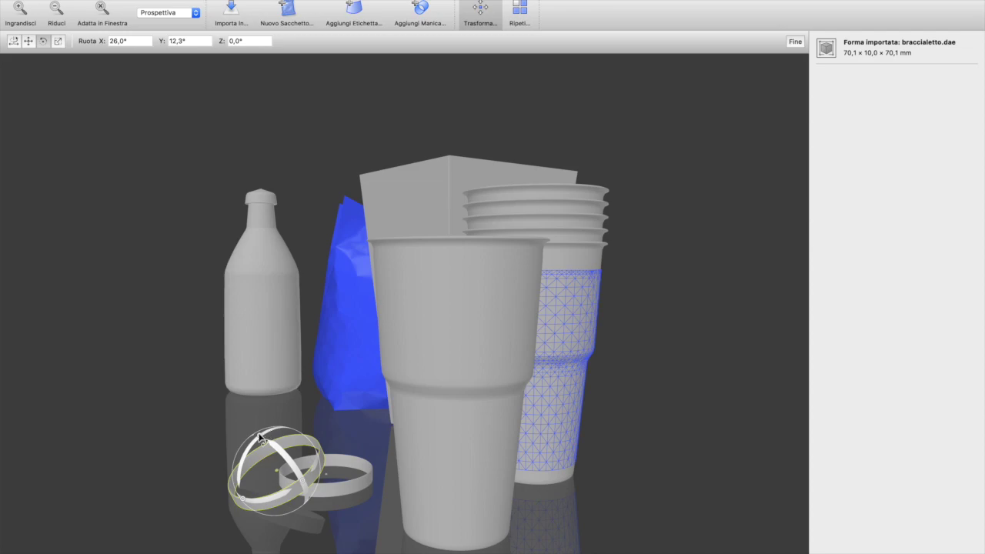
left_click_drag(263, 434, 269, 436)
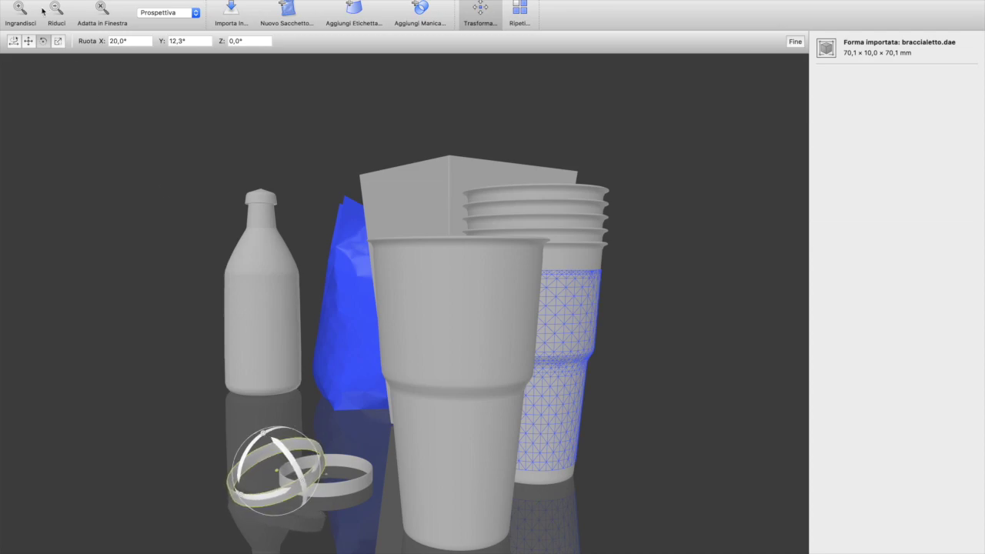
- Shift the tilted bracelet so it leans against the flat one, and finish the transformation
left_click(29, 41)
left_click_drag(291, 516, 430, 525)
left_click(389, 528)
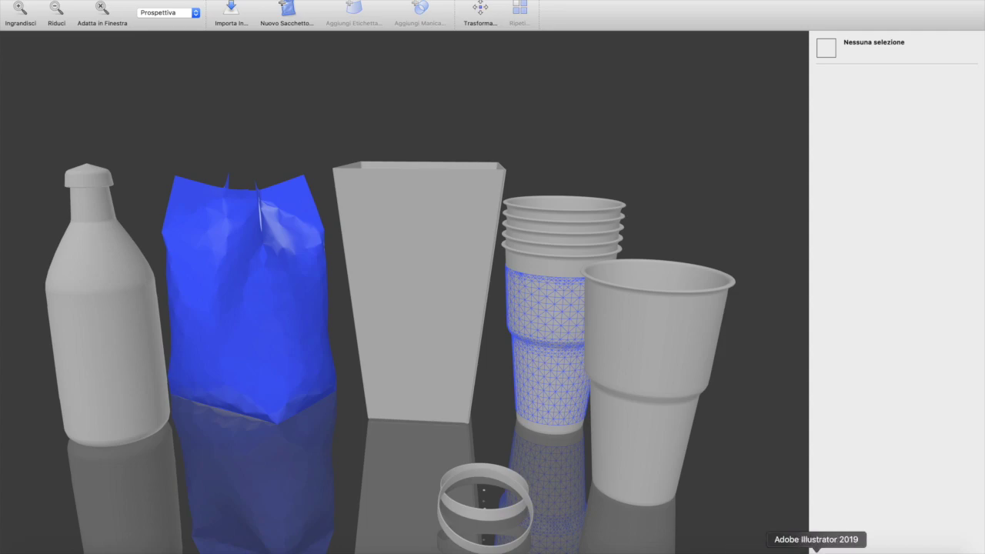
- Switch to Adobe Illustrator 2019 and bring the manica birra.ai document to the front
left_click(816, 549)
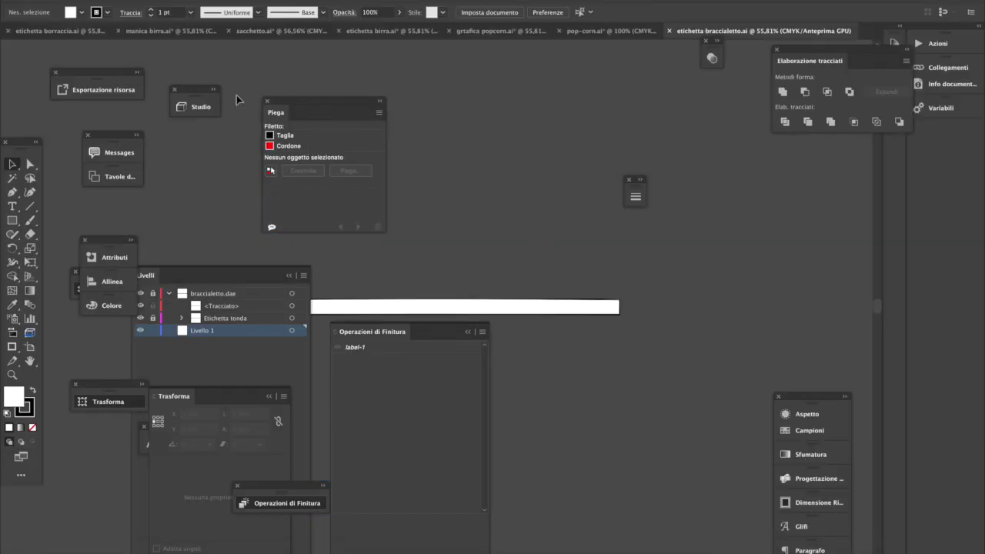
left_click(161, 30)
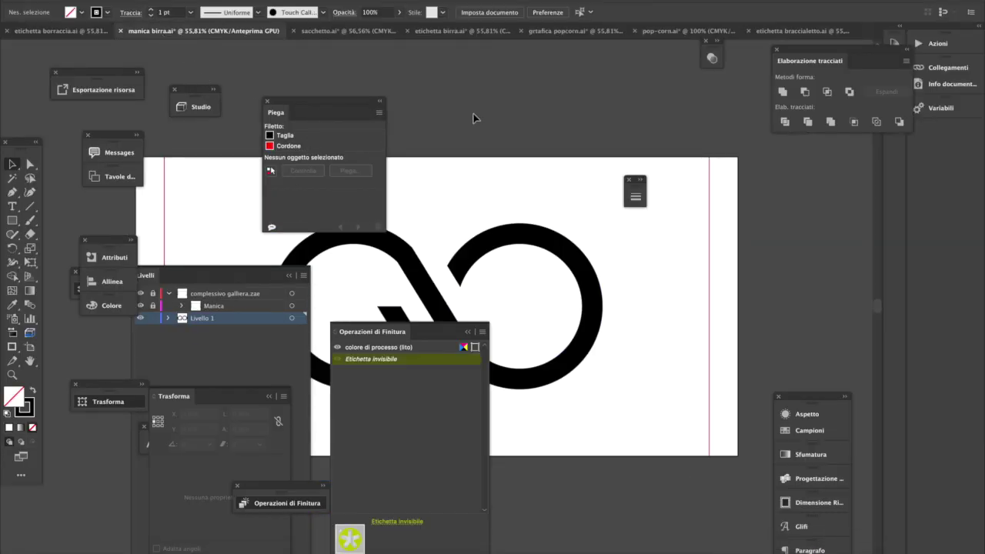
left_click(605, 303)
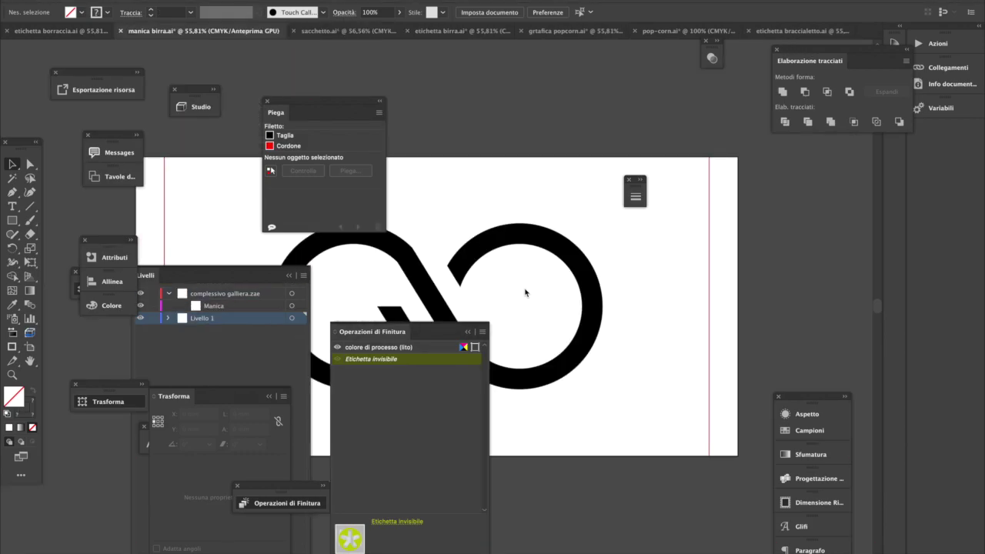
key("ctrl+shift+Tab")
key("ctrl+shift+Tab")
key("ctrl+Tab")
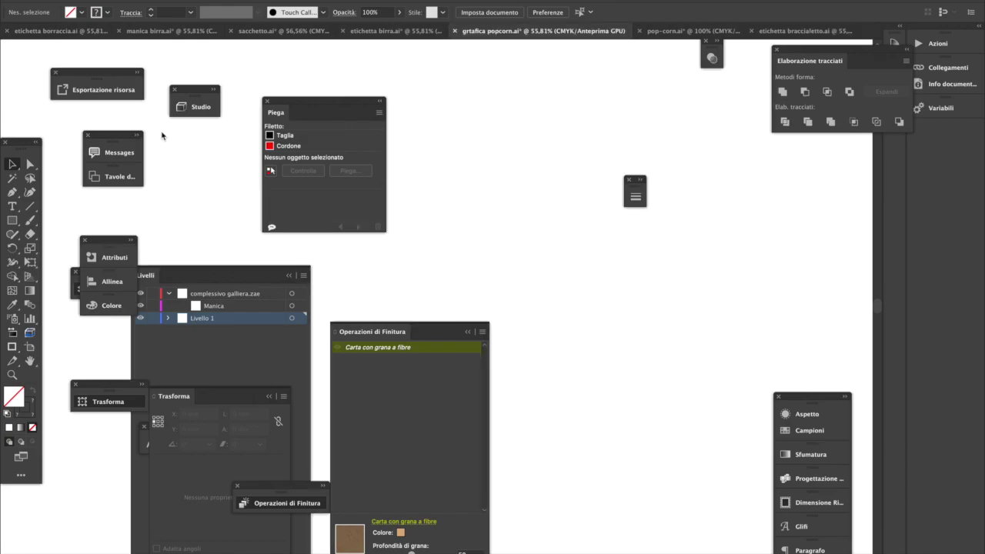
key("ctrl+Tab")
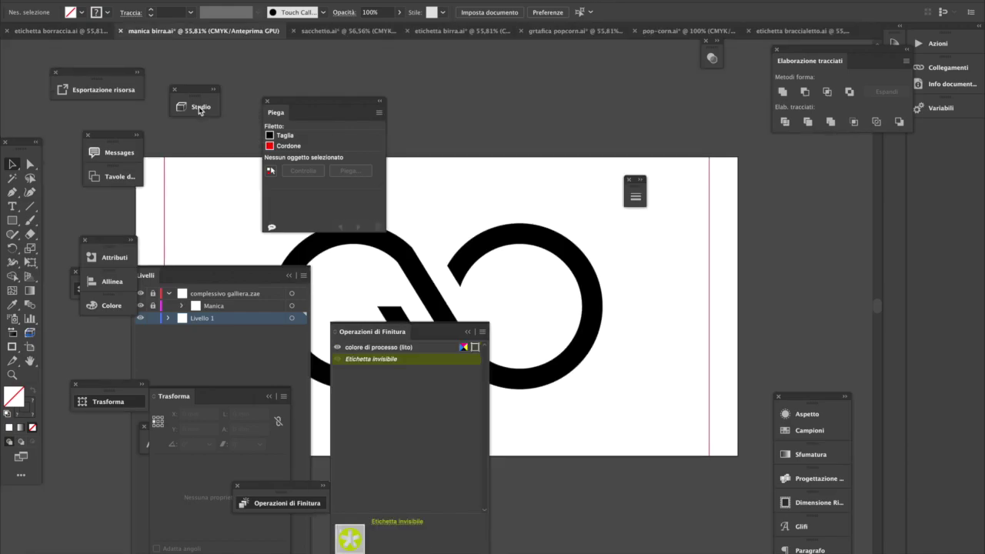
- Open the Studio 3D preview of the complessivo galliera.zae scene and check the two bracelets among the other items
left_click(198, 106)
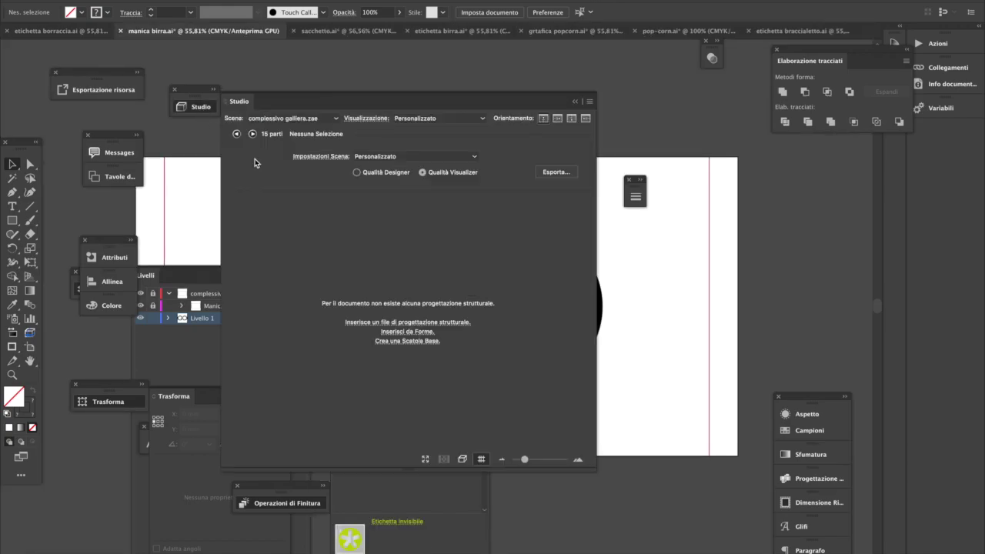
left_click(287, 118)
left_click_drag(458, 339, 404, 346)
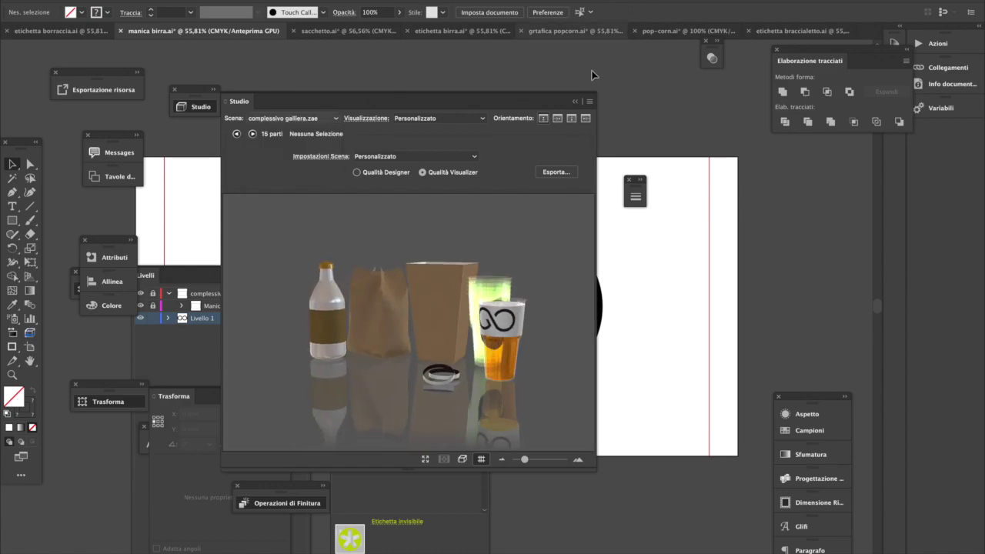
- Bring etichetta braccialetto.ai to the front and show the complessivo galliera.zae scene in the 3D preview, closer in on the items
left_click(777, 31)
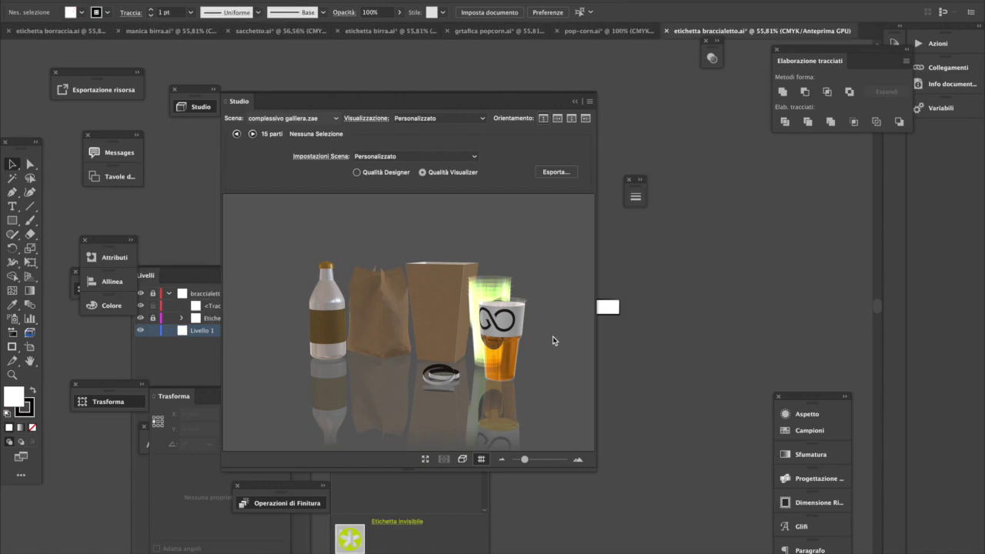
left_click(313, 117)
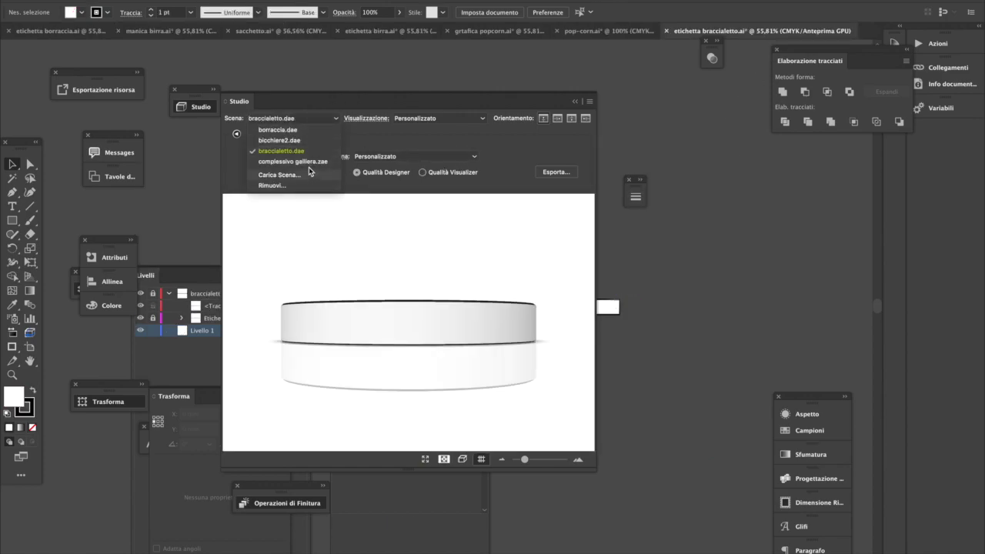
key("Return")
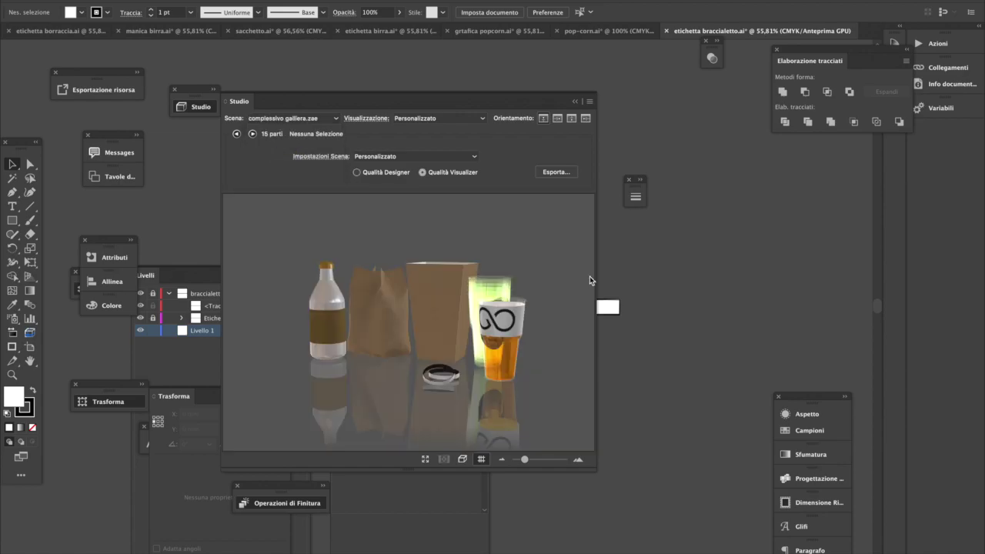
scroll(501, 363, "up", 5)
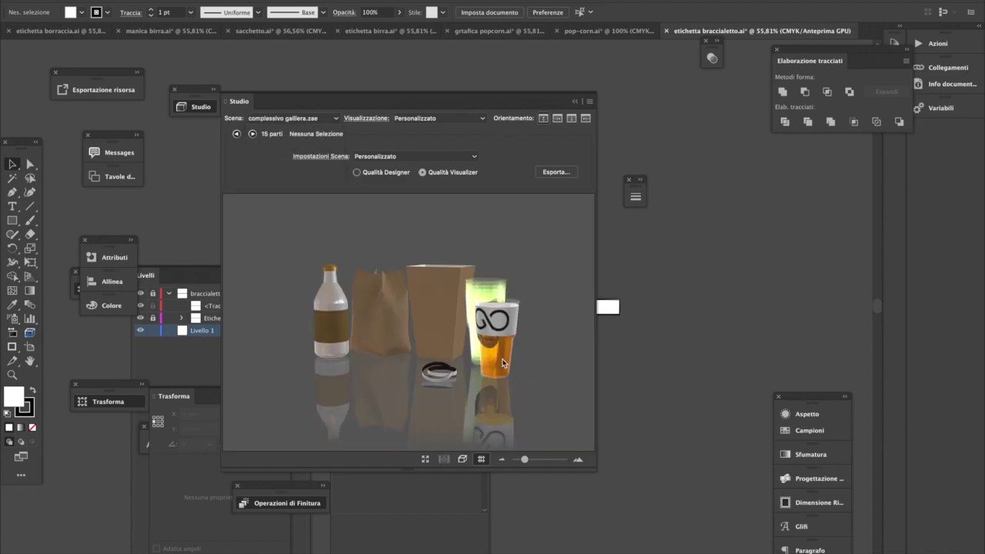
left_click_drag(447, 96, 345, 28)
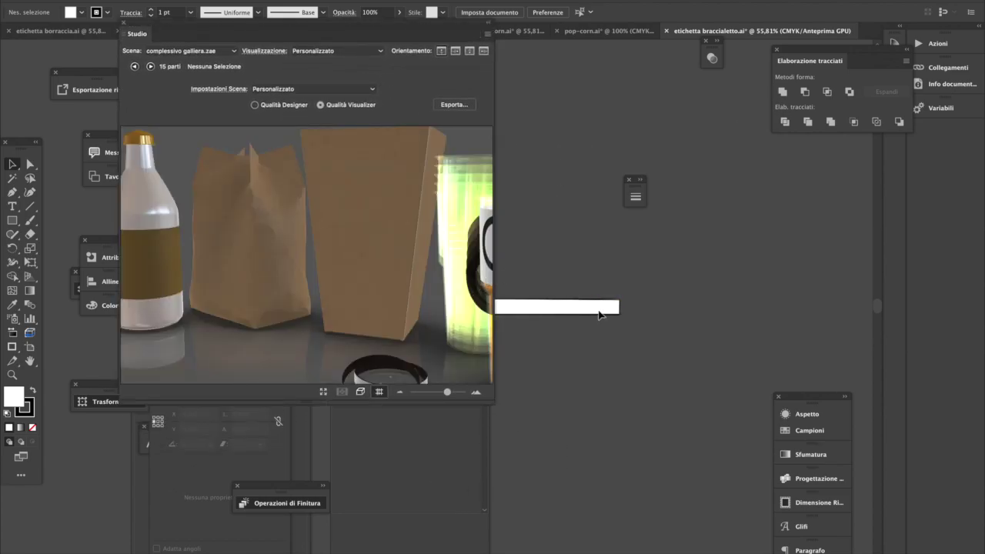
- Change the substrate of label-1 to Etichetta invisibile and check the two bracelets in the scene preview
left_click(425, 551)
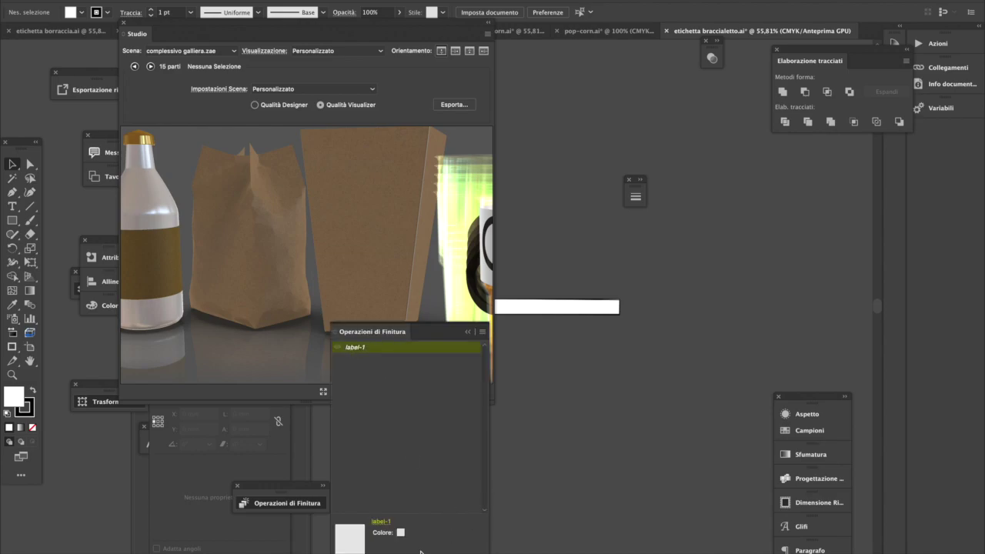
left_click(380, 526)
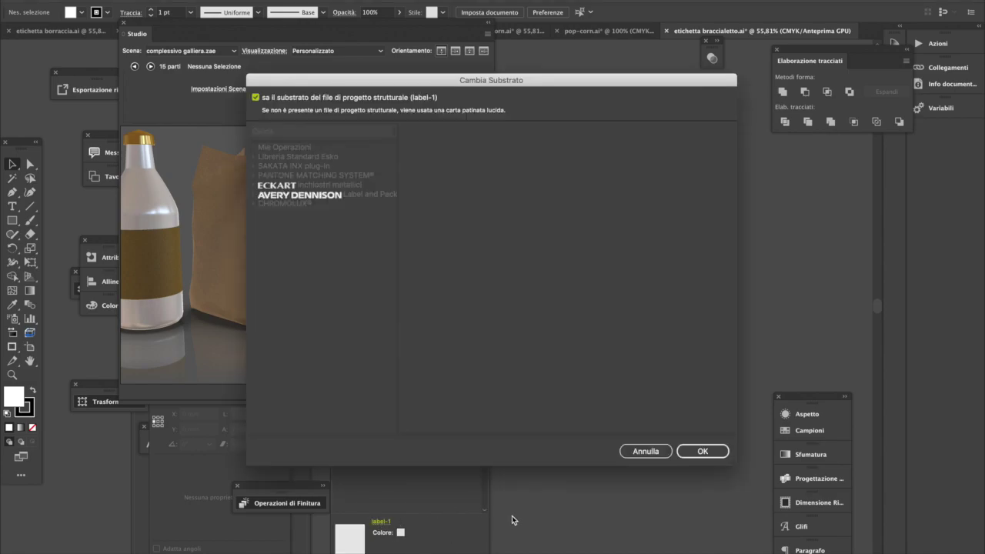
left_click(279, 132)
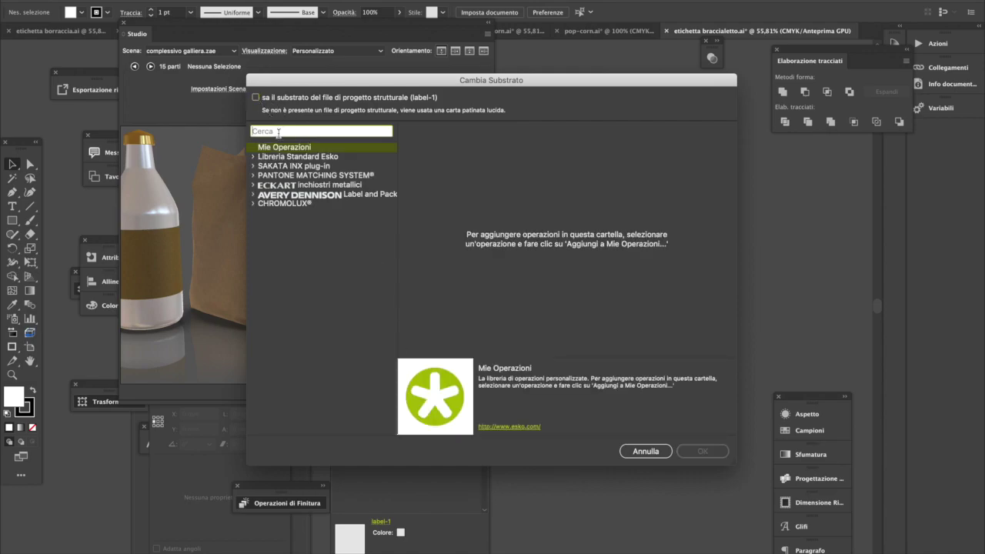
type("invisibile")
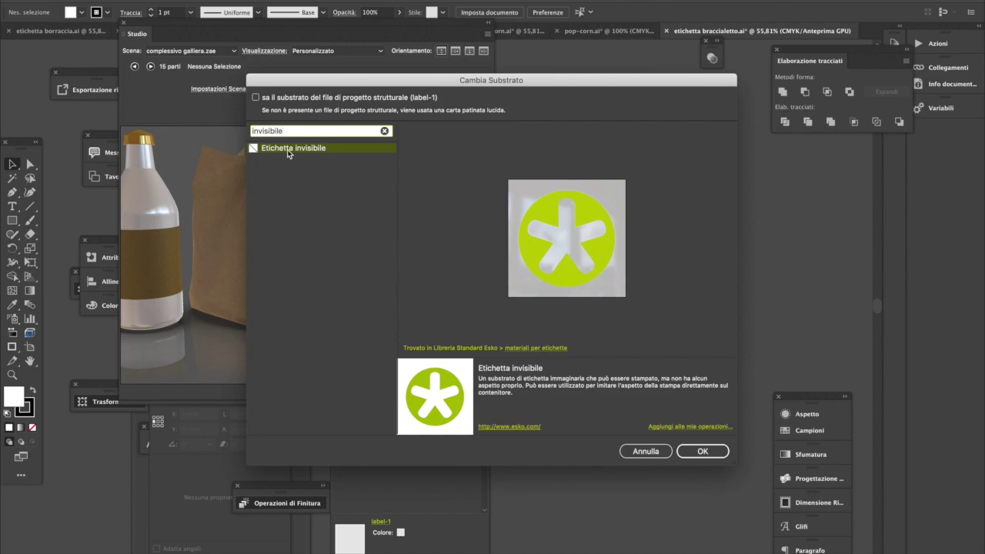
left_click(703, 451)
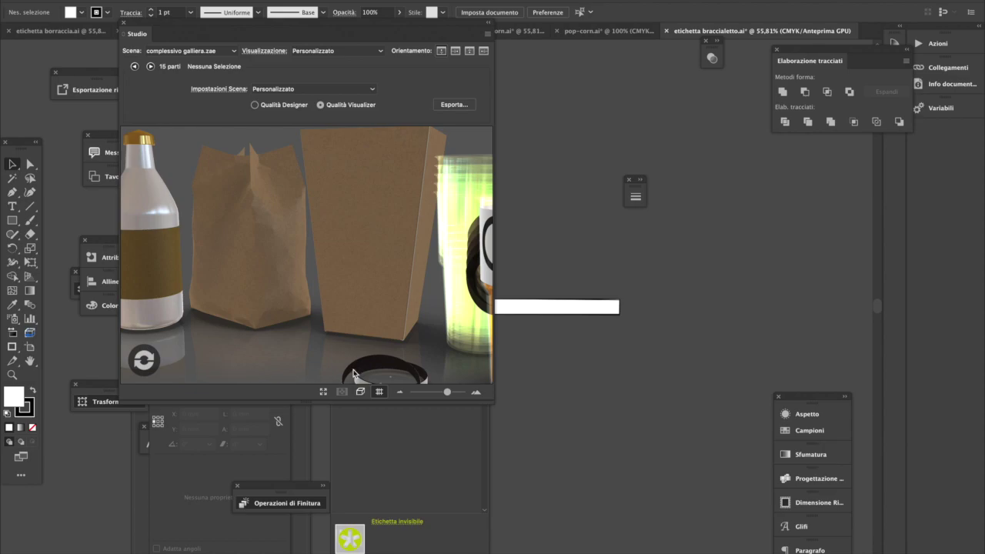
left_click_drag(354, 374, 386, 331)
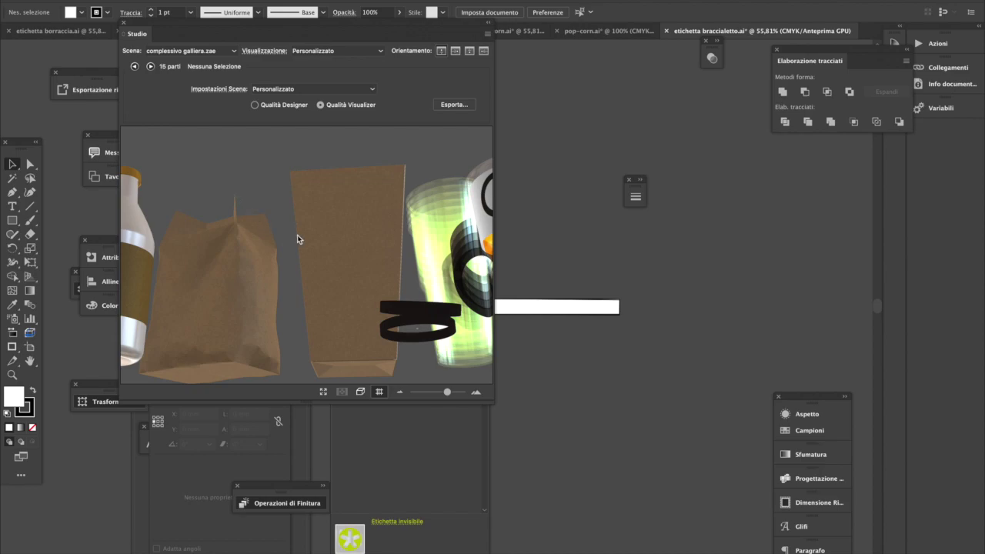
- Clear the 3D preview off the document tabs and copy the GO logo from manica birra.ai
left_click(61, 31)
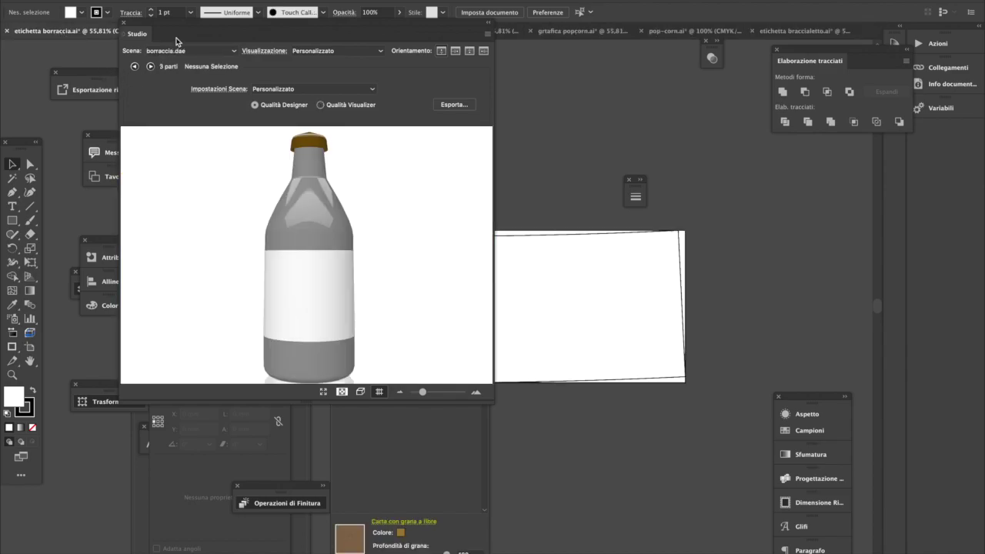
left_click_drag(196, 32, 161, 120)
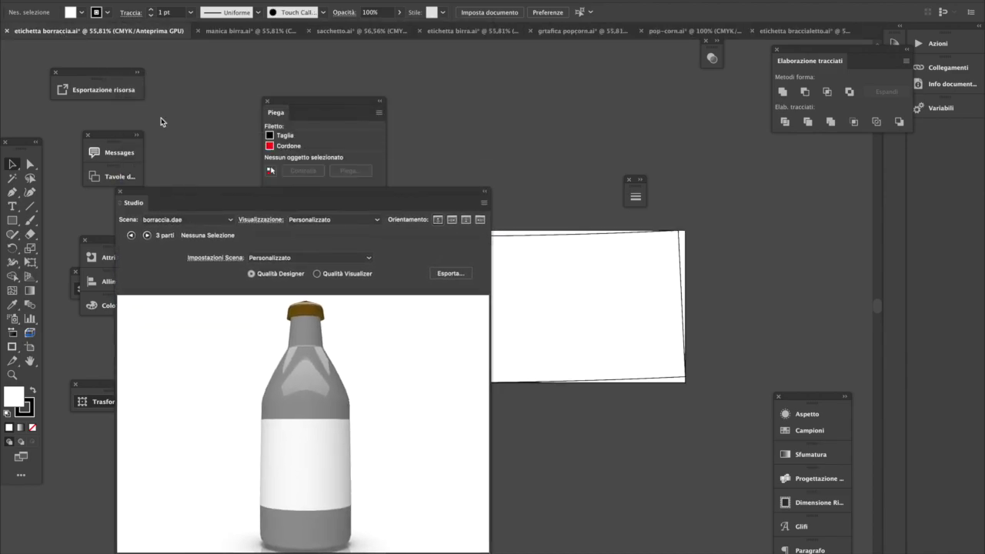
left_click(222, 29)
left_click(592, 289)
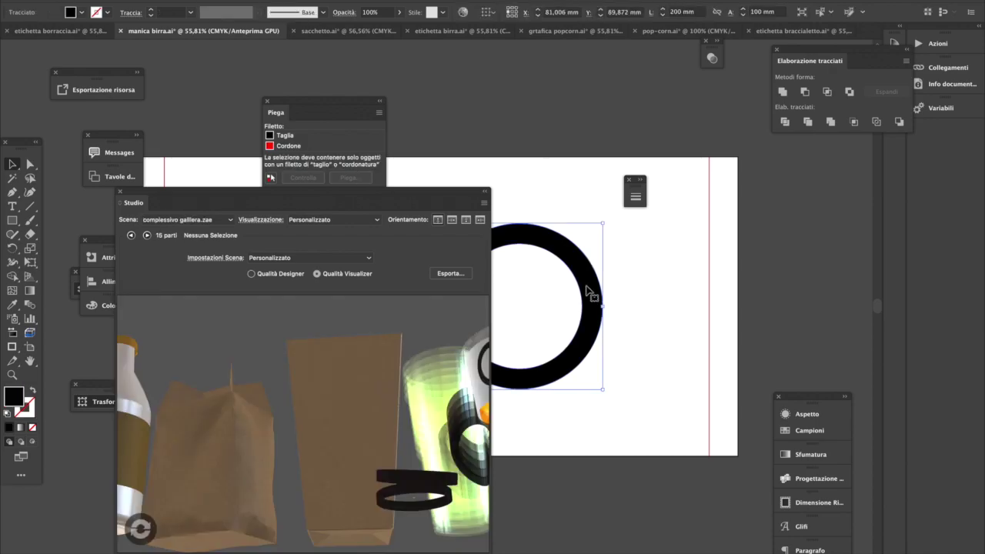
- Paste the GO logo into etichetta borraccia.ai, unlocking its layers, scale it to about 114,3 × 57,15 mm, and check it on the bottle
left_click(36, 31)
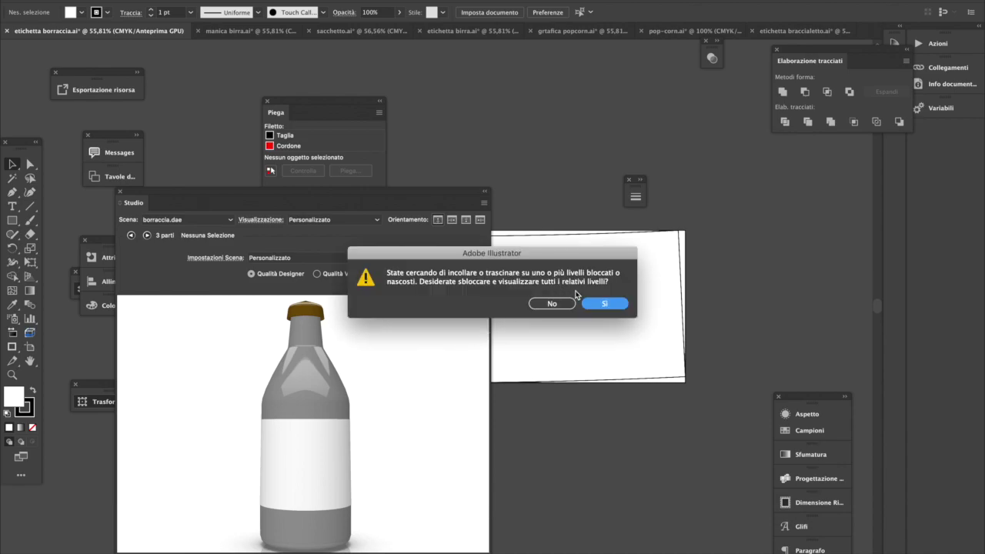
left_click(598, 304)
key("super+v")
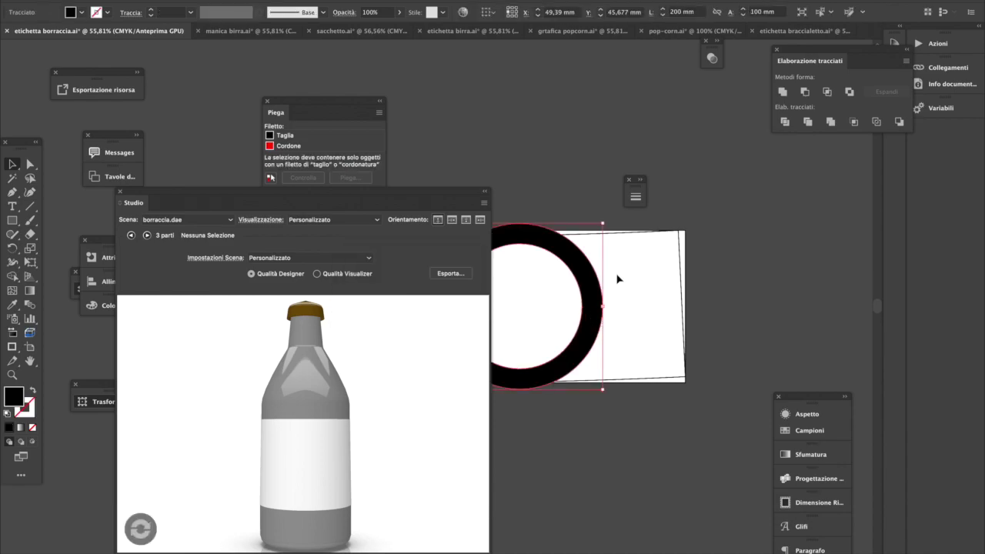
left_click_drag(604, 224, 549, 264)
left_click_drag(415, 499, 358, 513)
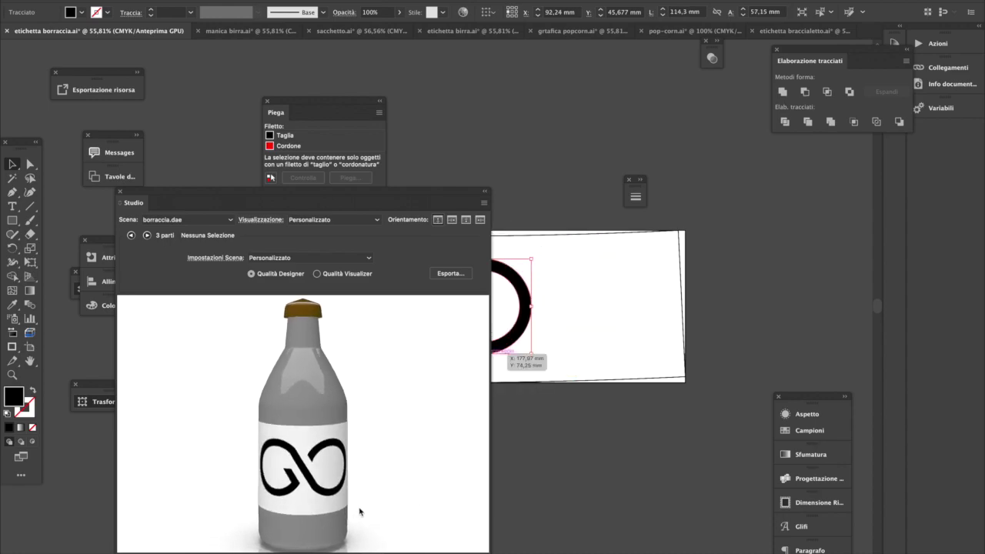
- Bring sacchetto.ai to the front and inspect the paper bag and the other items in the scene preview
left_click(244, 32)
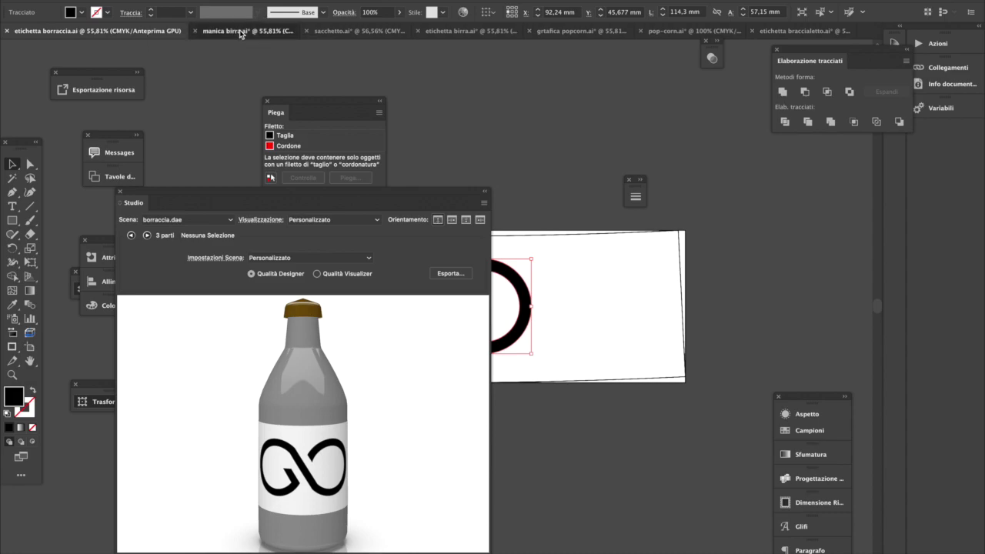
left_click(341, 31)
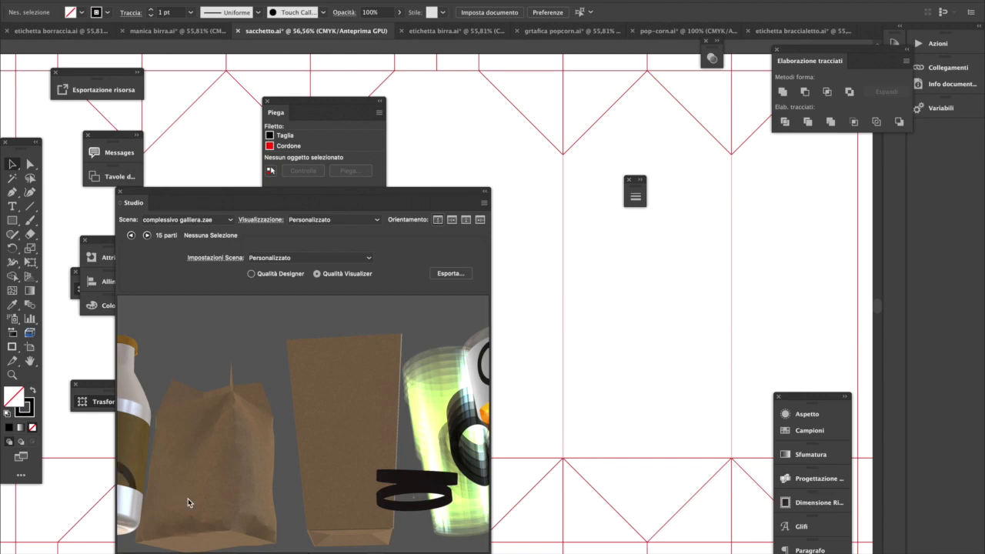
left_click_drag(188, 500, 245, 492)
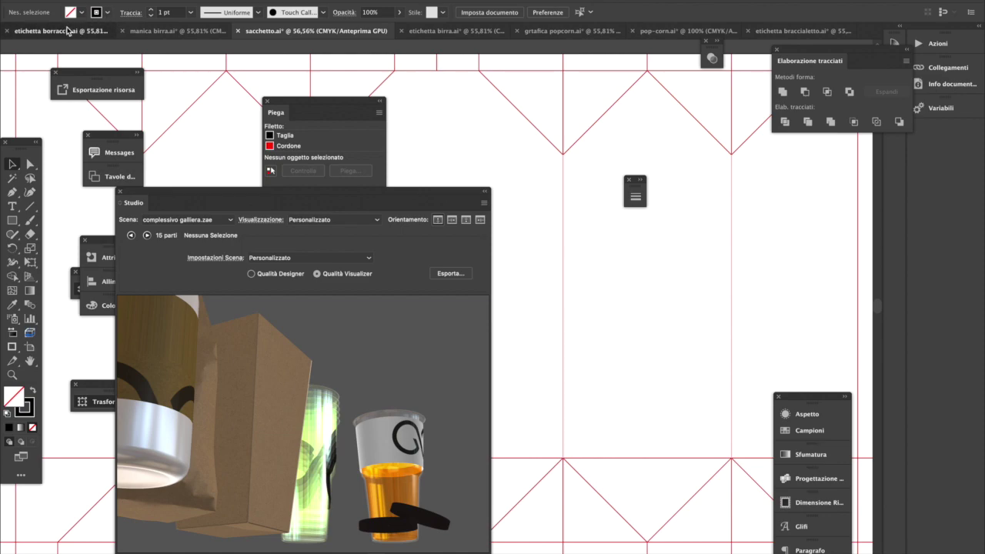
- Display the complessivo galliera.zae scene for etichetta borraccia.ai, refresh its artwork, and frame all the items from slightly above
left_click(68, 31)
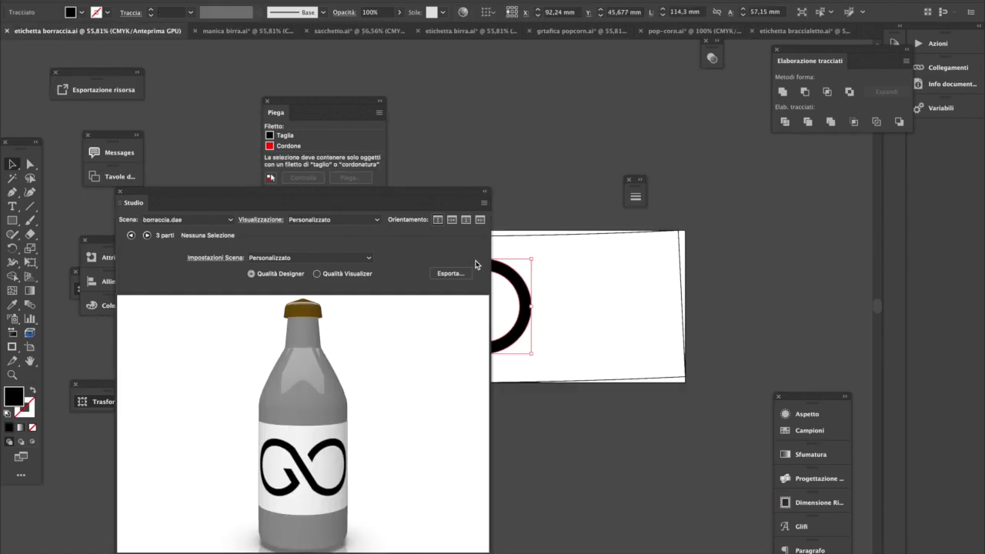
left_click(215, 220)
left_click(211, 266)
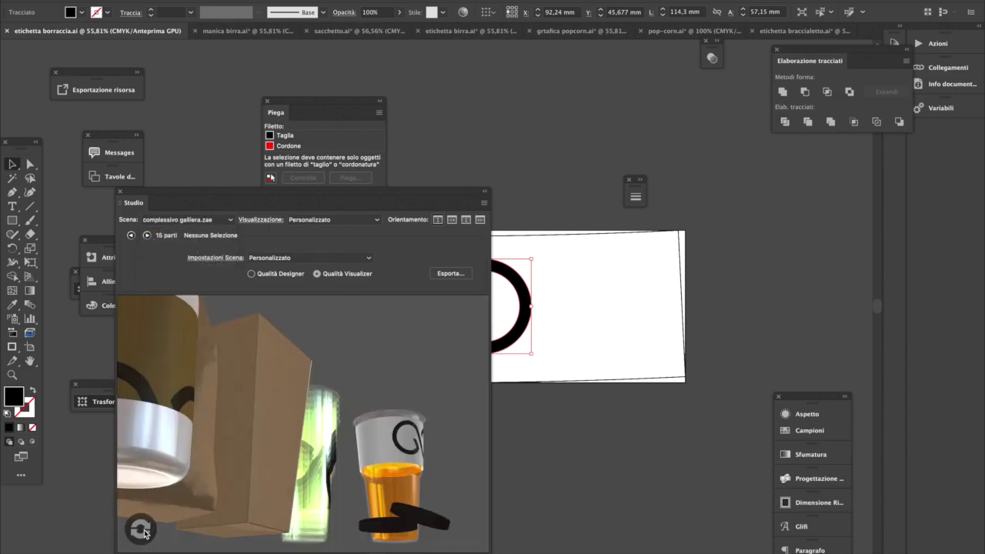
left_click_drag(221, 463, 195, 508)
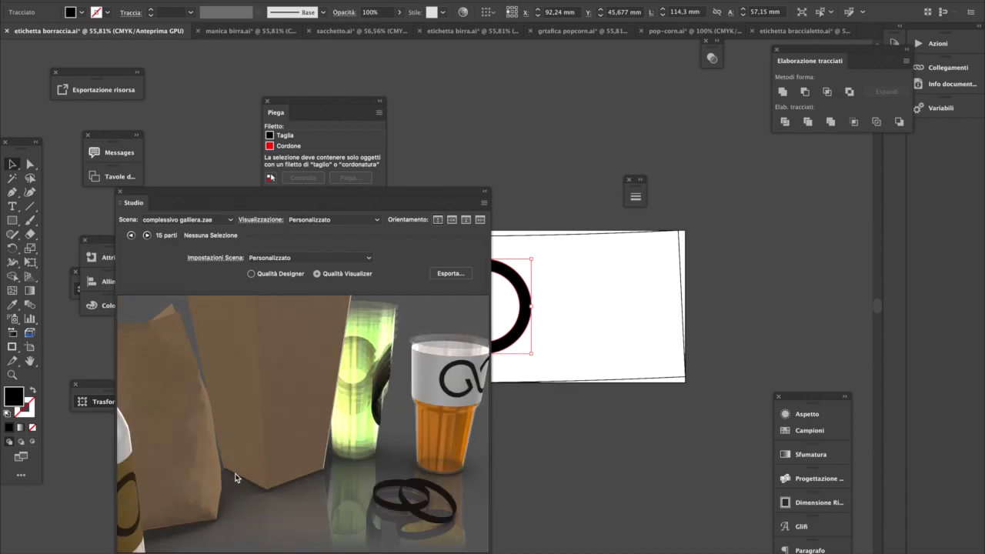
scroll(235, 474, "down", 3)
left_click_drag(236, 475, 195, 475)
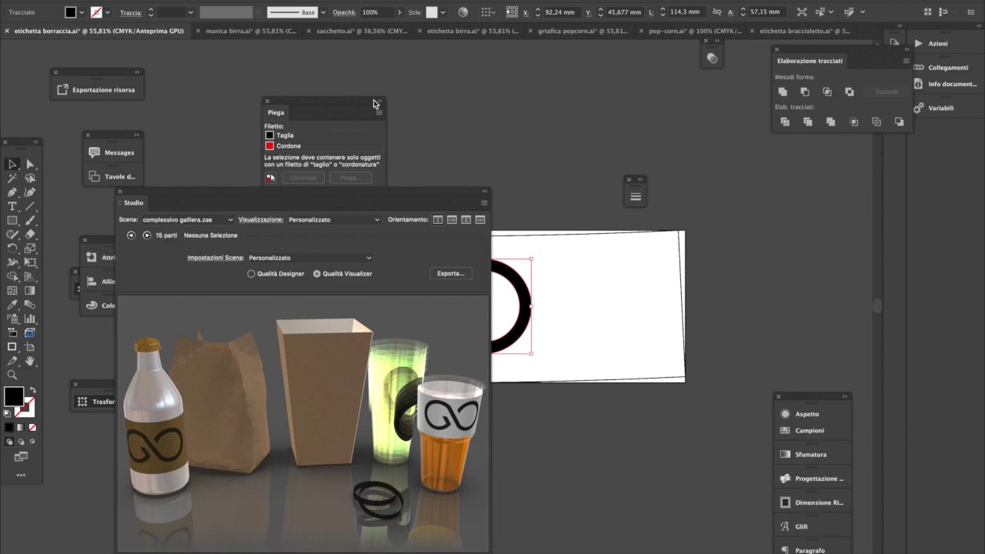
- Paste the GO logo onto the paper bag artwork in sacchetto.ai at 200 × 100 mm
left_click(359, 31)
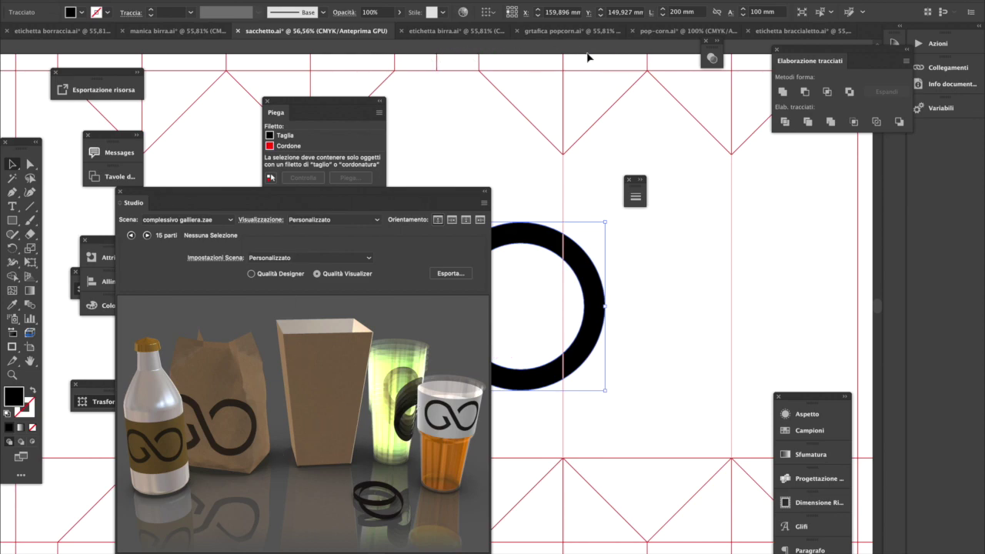
left_click(670, 31)
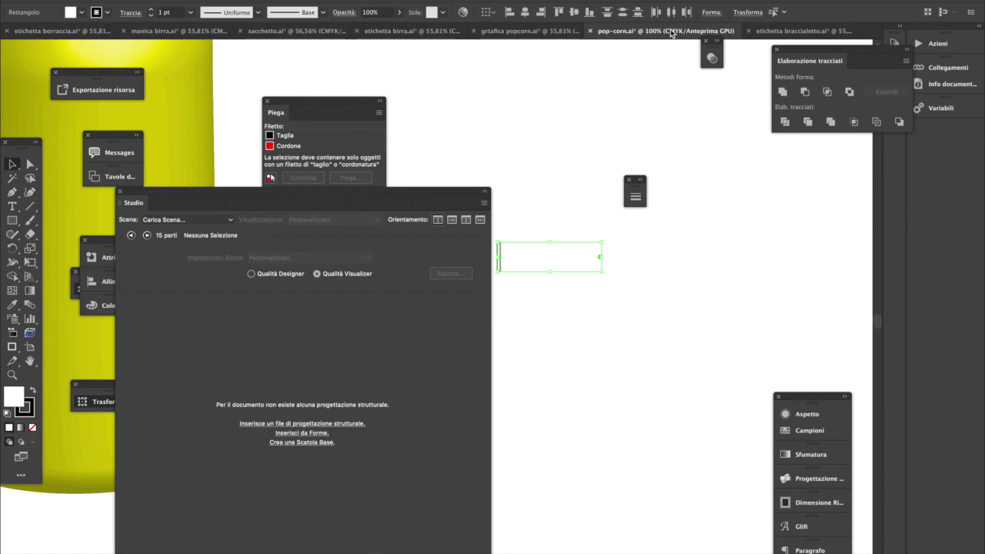
- Paste the GO logo into grtafica popcorn.ai, move it to the right half of the artboard, and refresh the scene preview
left_click(525, 32)
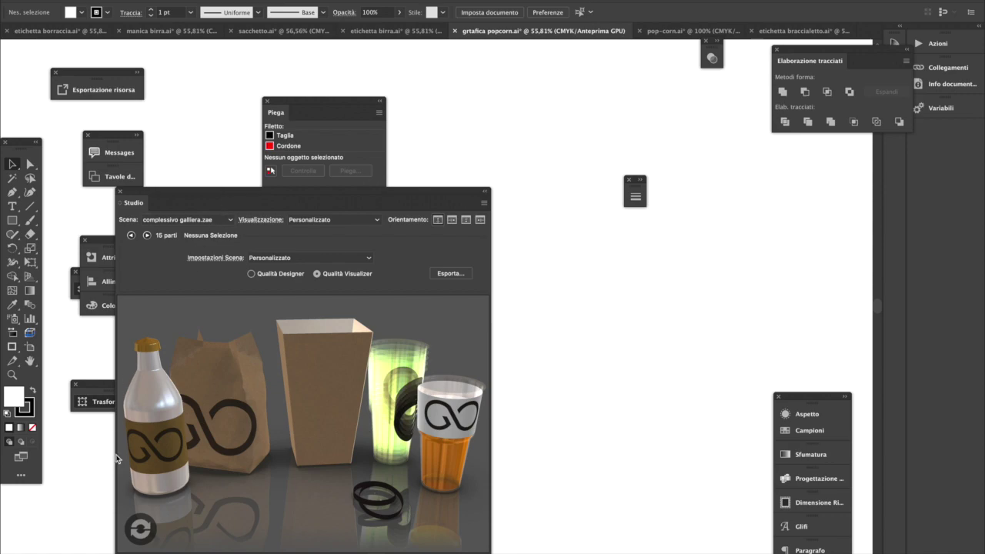
left_click(590, 350, "alt+super")
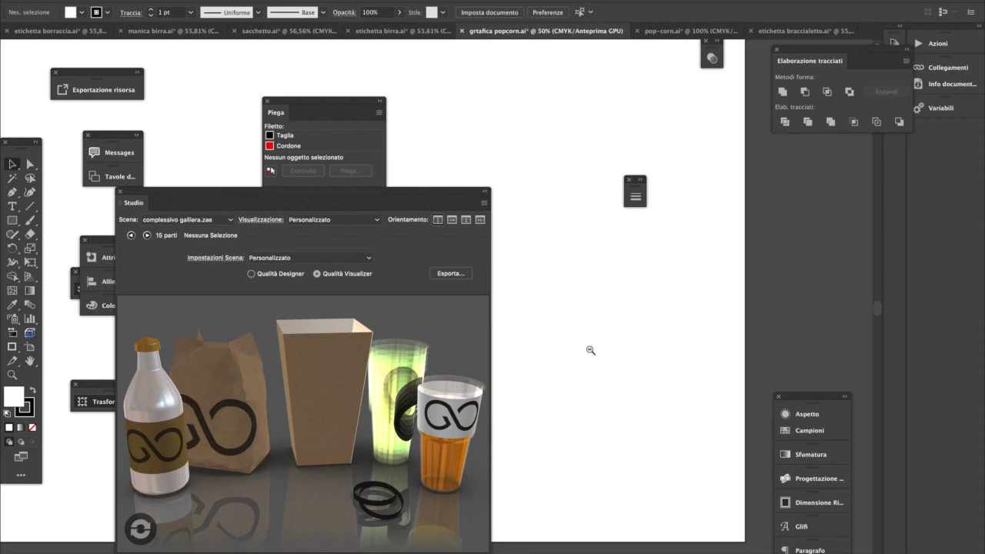
left_click(590, 350, "alt+super")
left_click_drag(536, 318, 758, 343)
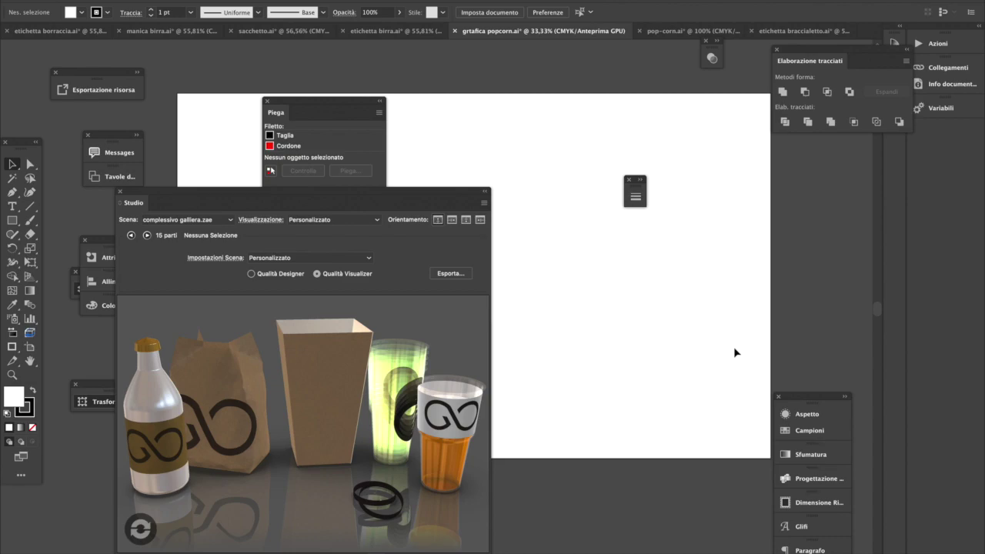
key("ctrl+v")
left_click_drag(528, 316, 697, 313)
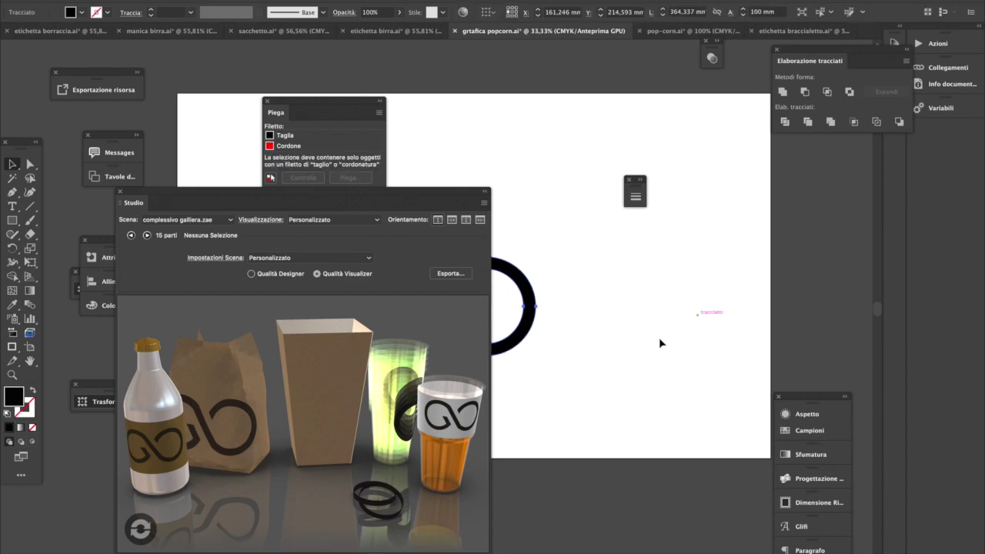
left_click(558, 352)
left_click_drag(530, 325, 705, 317)
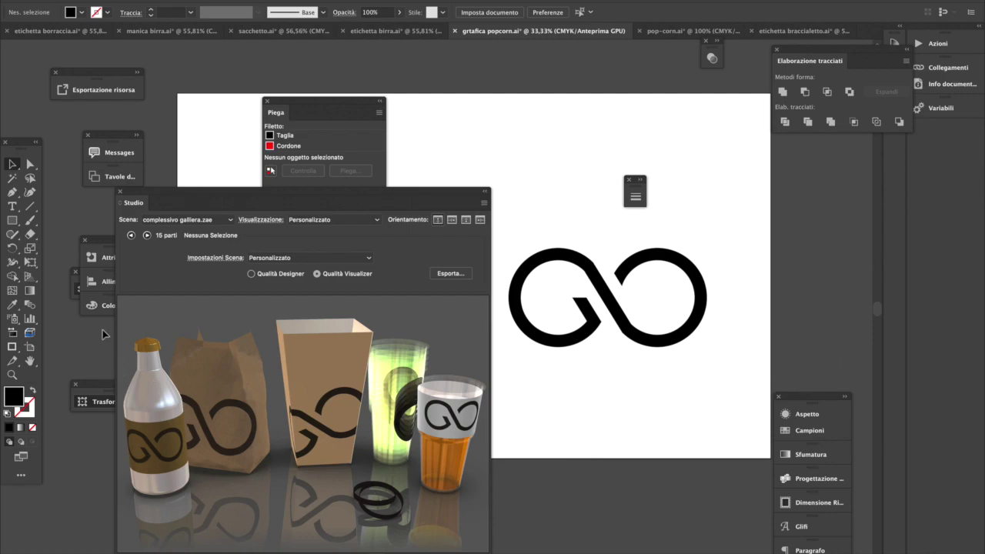
- Uncover the layers of grtafica popcorn.ai and switch the document to outline view at a smaller zoom to inspect the popcorn box layout
left_click_drag(209, 191, 552, 249)
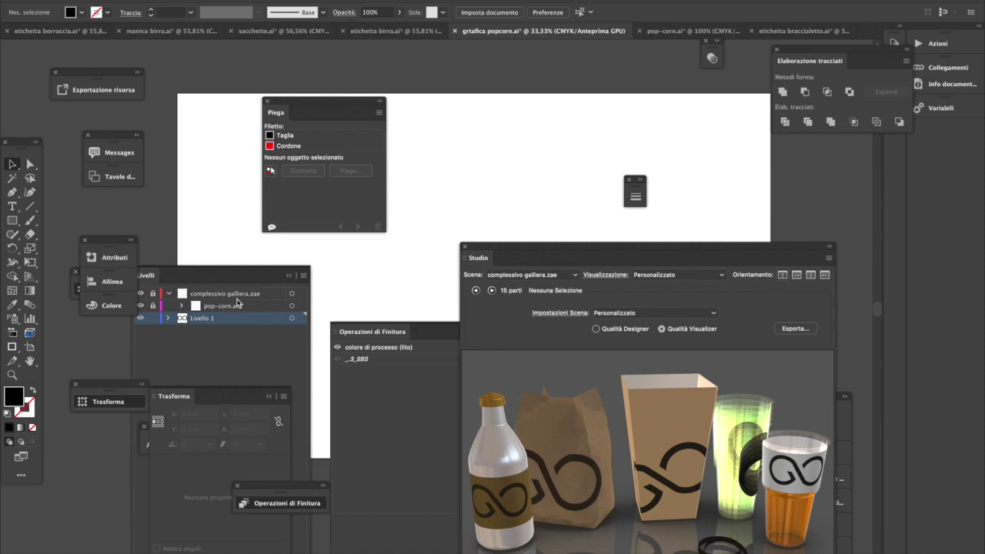
left_click(324, 1)
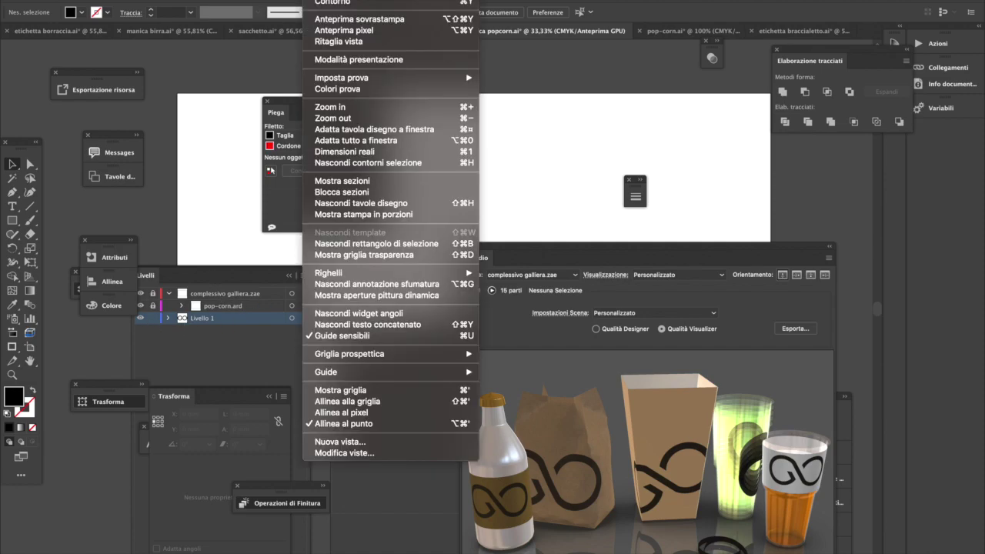
left_click(331, 2)
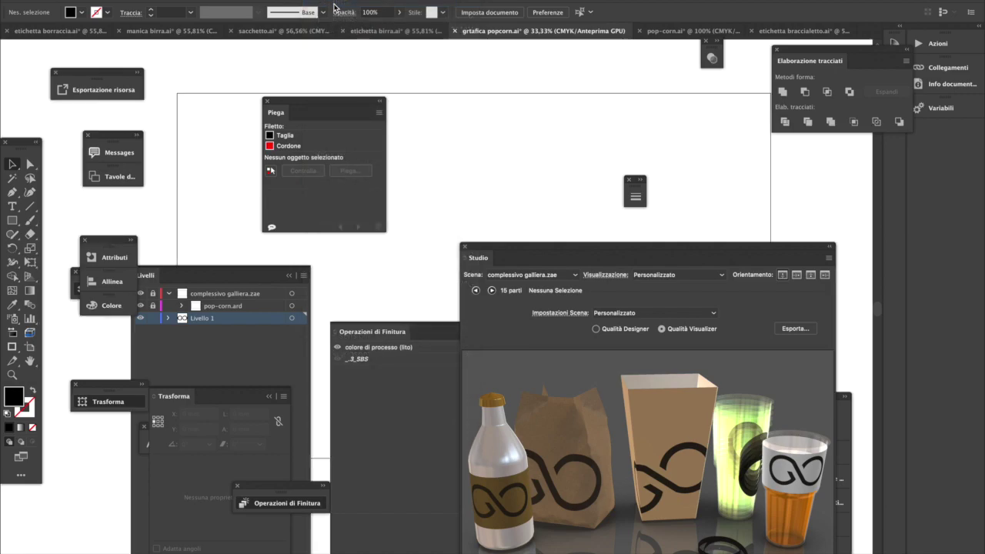
left_click(461, 140, "alt")
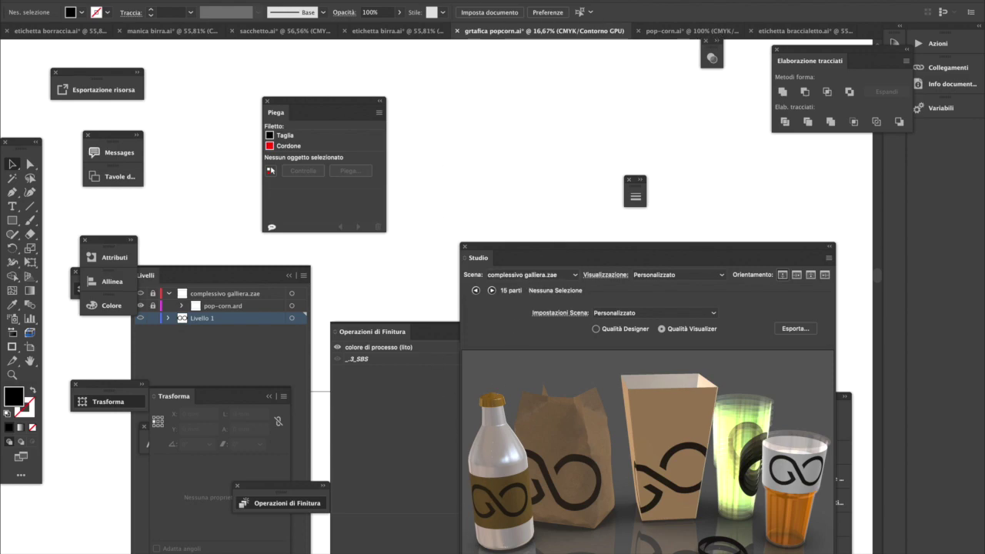
- Switch grtafica popcorn.ai from outline view back to the normal preview and fit the artboard in the window
left_click(330, 1)
left_click(329, 2)
left_click(329, 2)
left_click(329, 1)
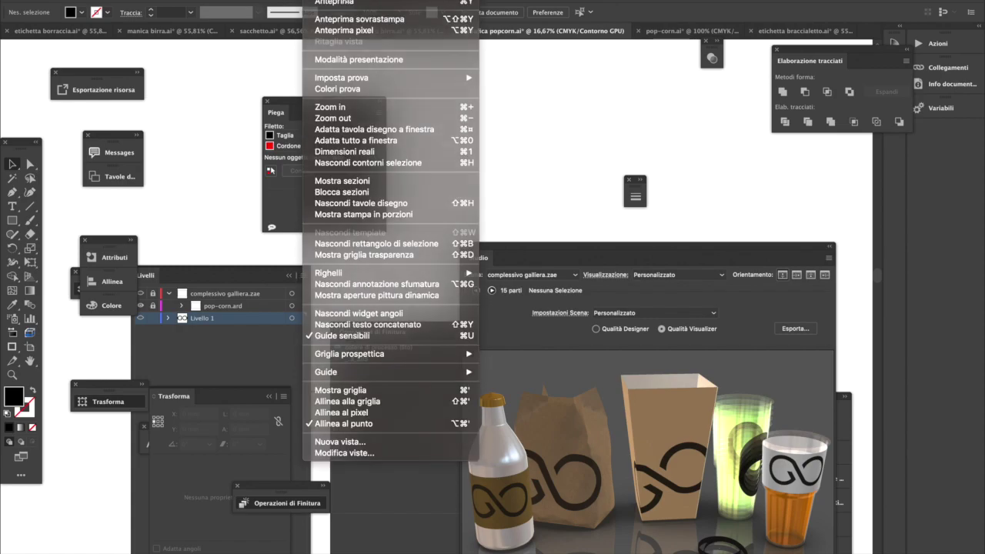
left_click(335, 2)
left_click(323, 2)
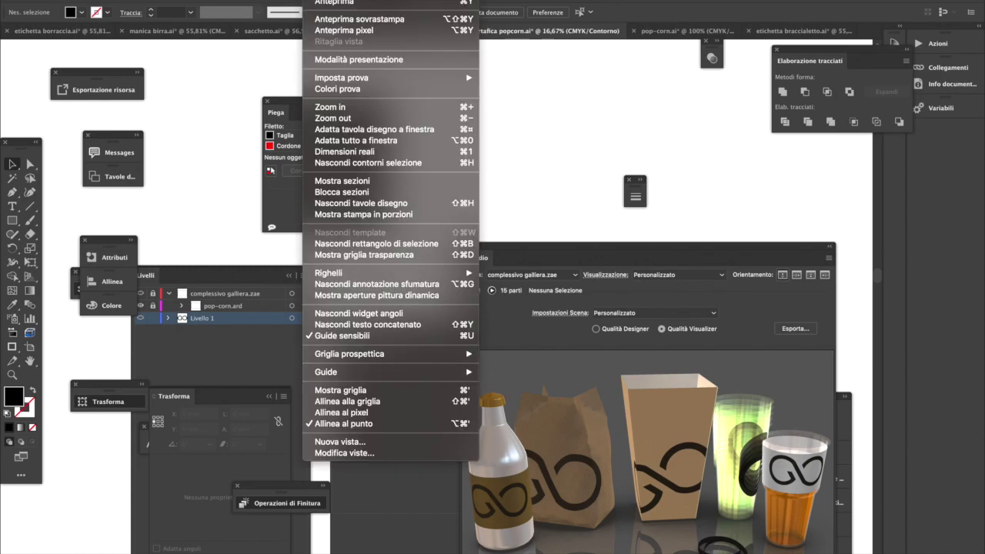
left_click(344, 5)
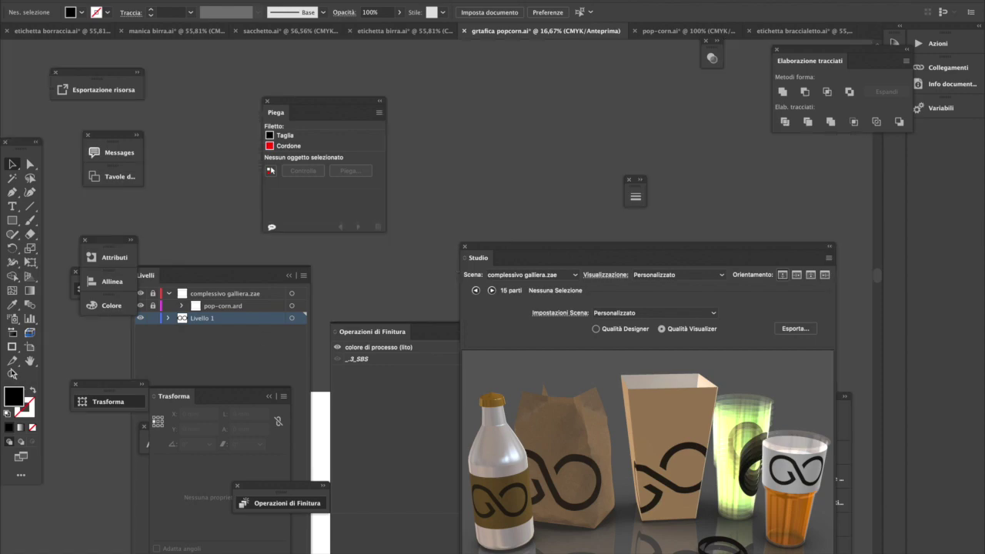
double_click(30, 361)
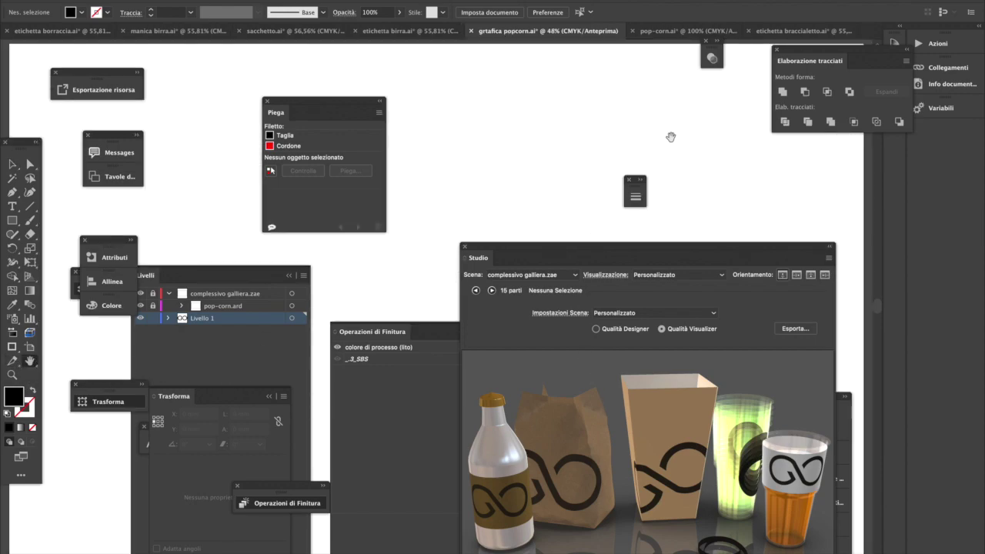
- Paste the GO logo into etichetta braccialetto.ai and scale it down on the bracelet strip to about 8.9 × 4.5 mm
left_click(792, 32)
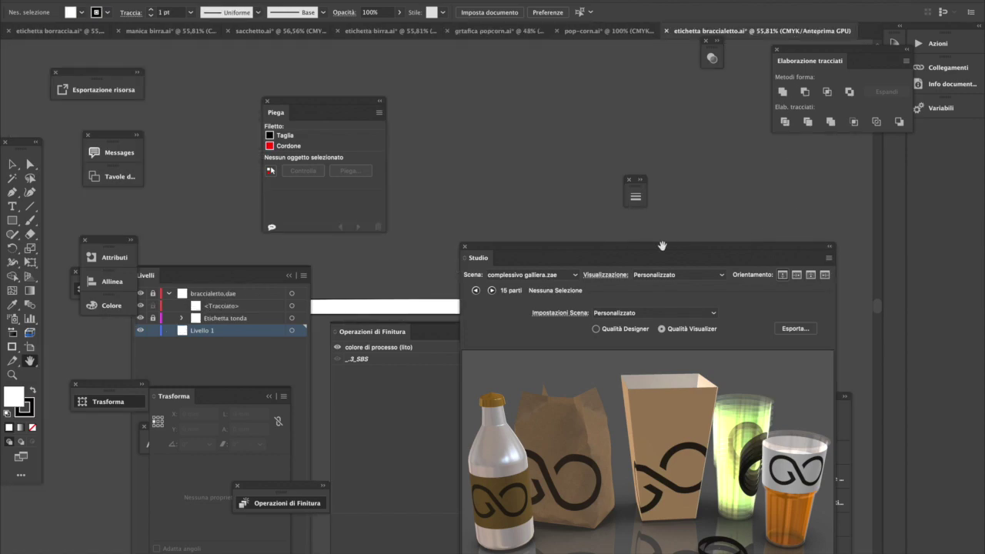
left_click_drag(647, 247, 890, 231)
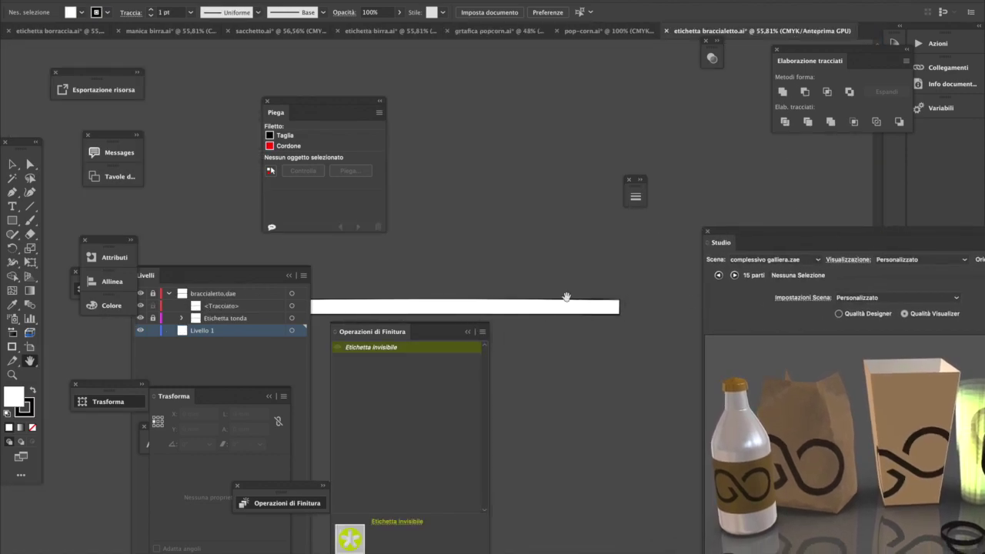
key("super+v")
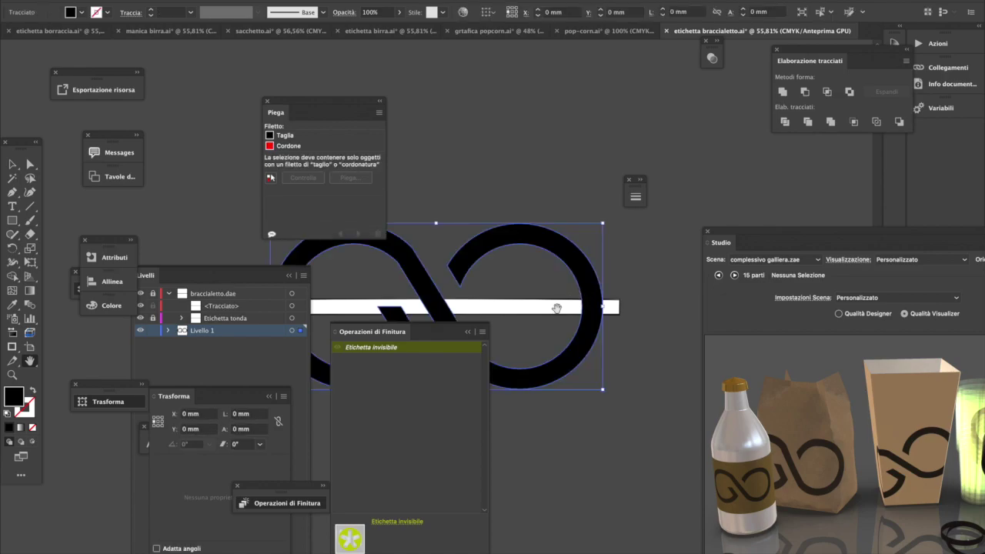
left_click(12, 164)
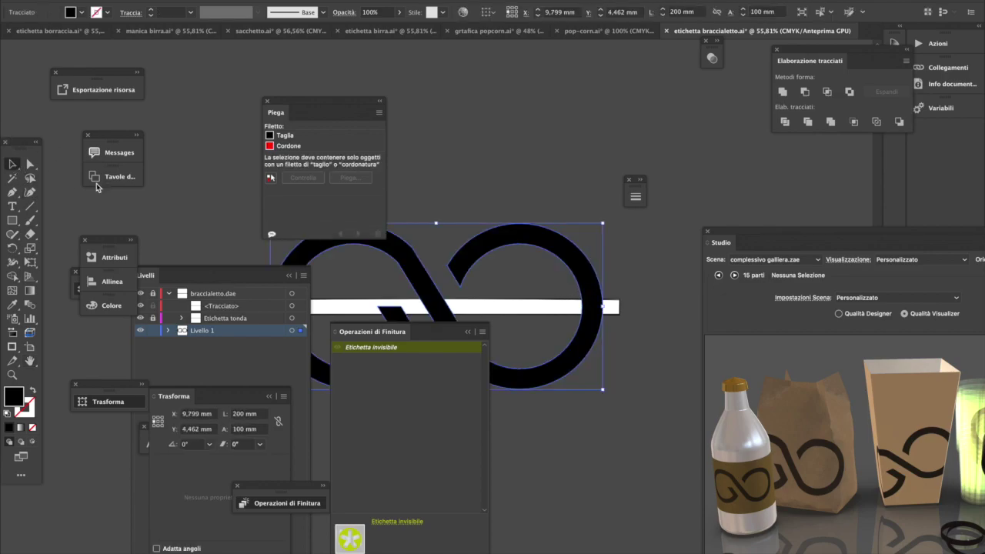
left_click_drag(606, 223, 454, 301)
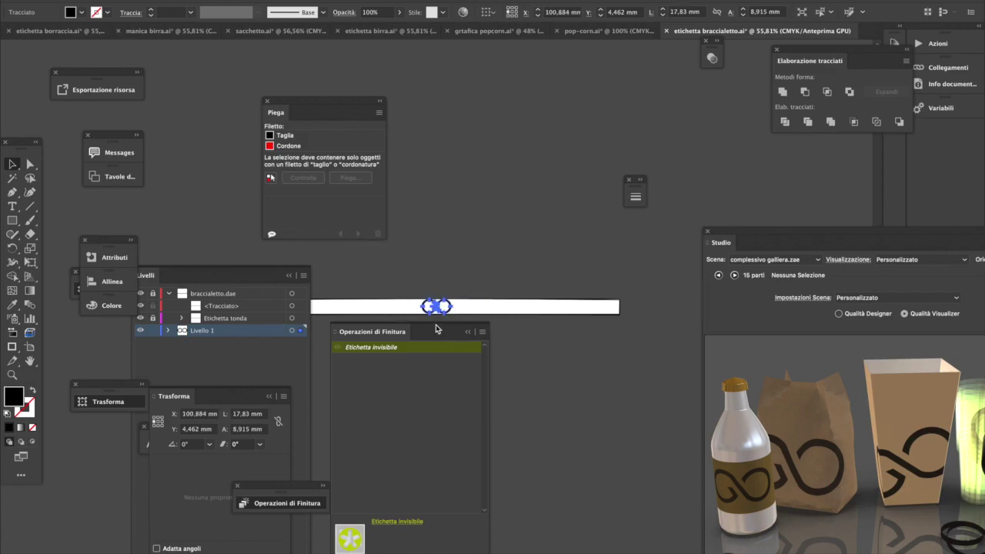
key("super+plus")
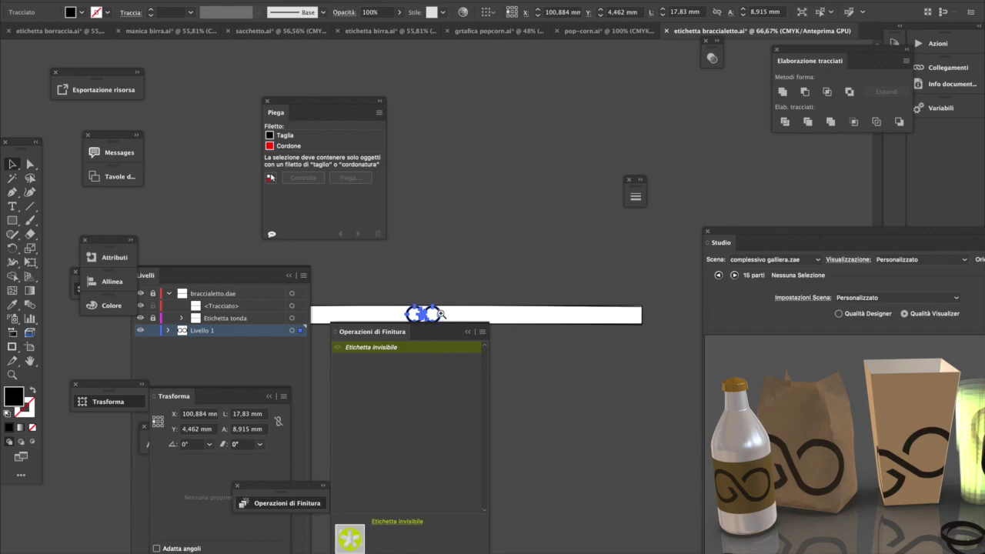
left_click_drag(444, 307, 439, 314)
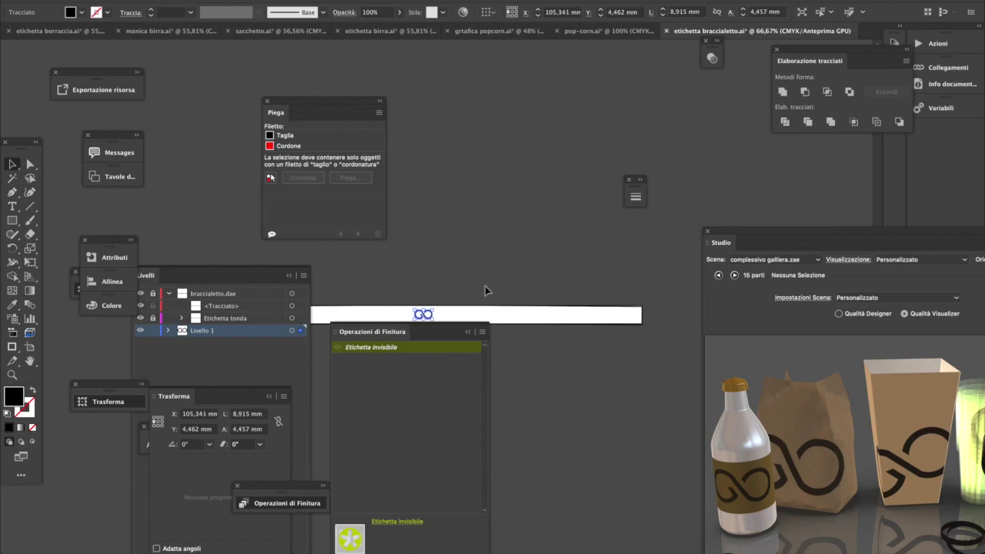
left_click(486, 288)
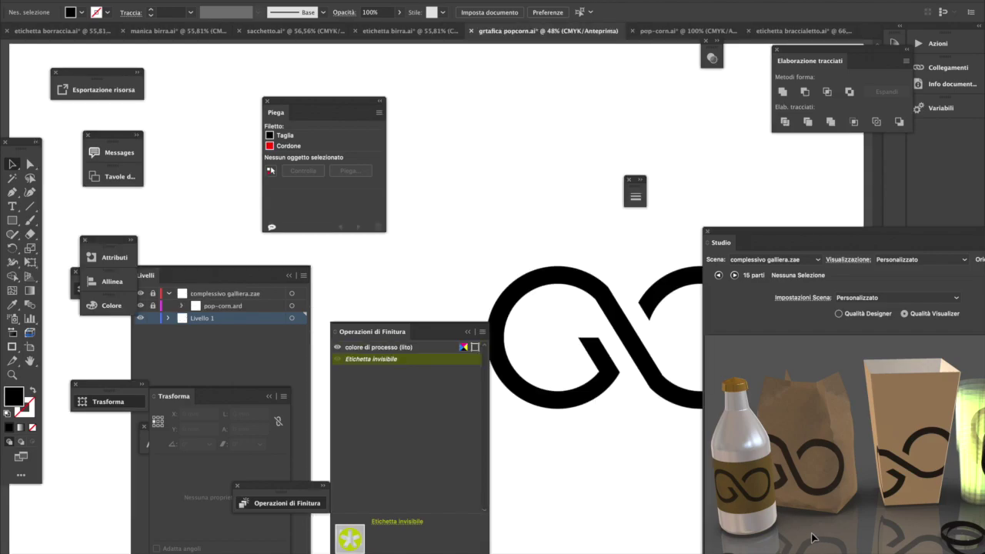
- Apply the film OPP o PE bianco opaco - matte con maschera finishing operation to the bracelet's GO logo as a swatch
key("super+grave")
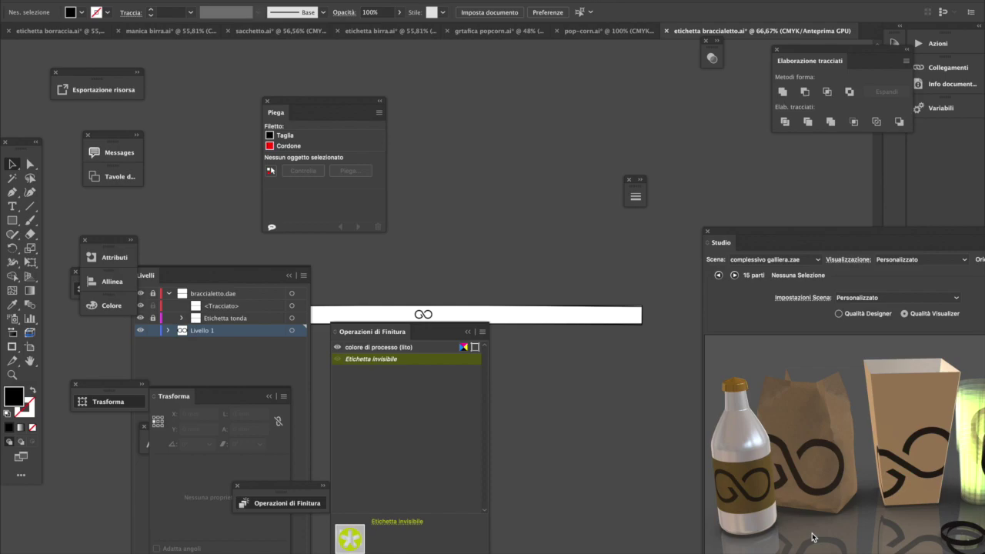
left_click(424, 314)
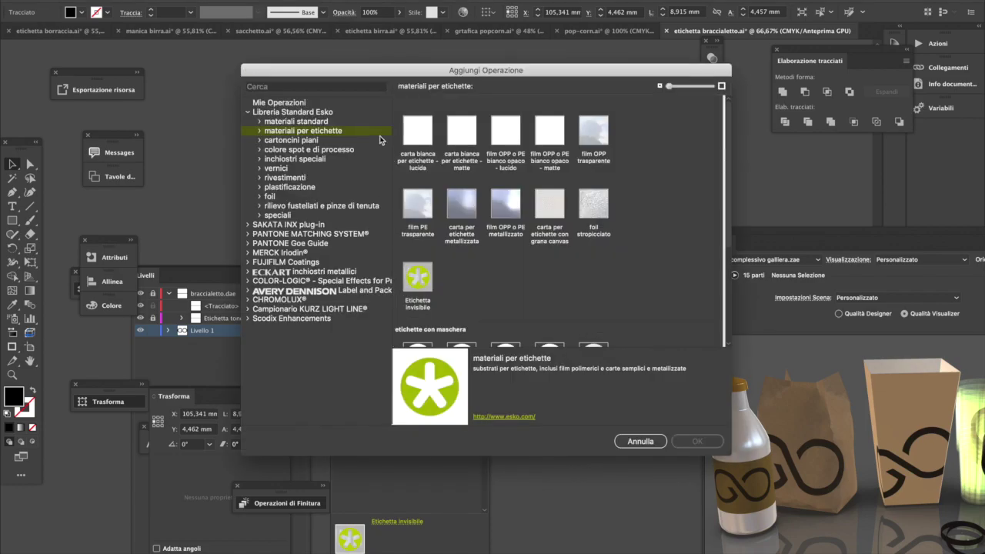
left_click(332, 87)
type("bianco")
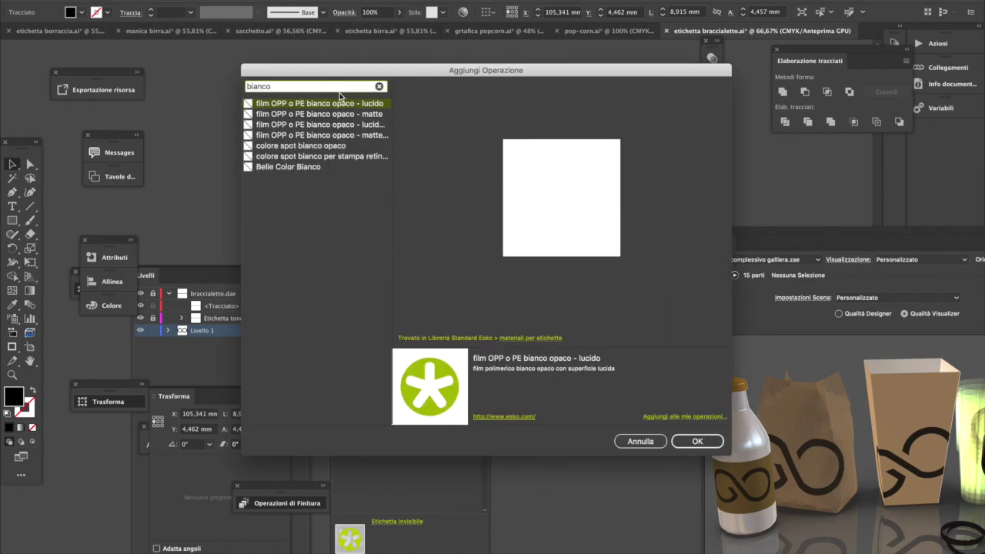
left_click(379, 144)
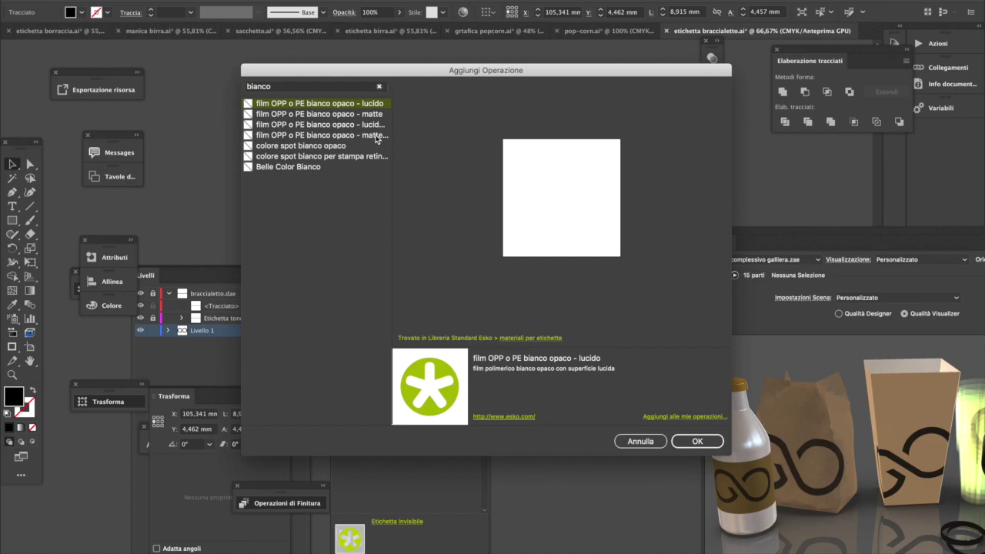
left_click(378, 135)
left_click(699, 442)
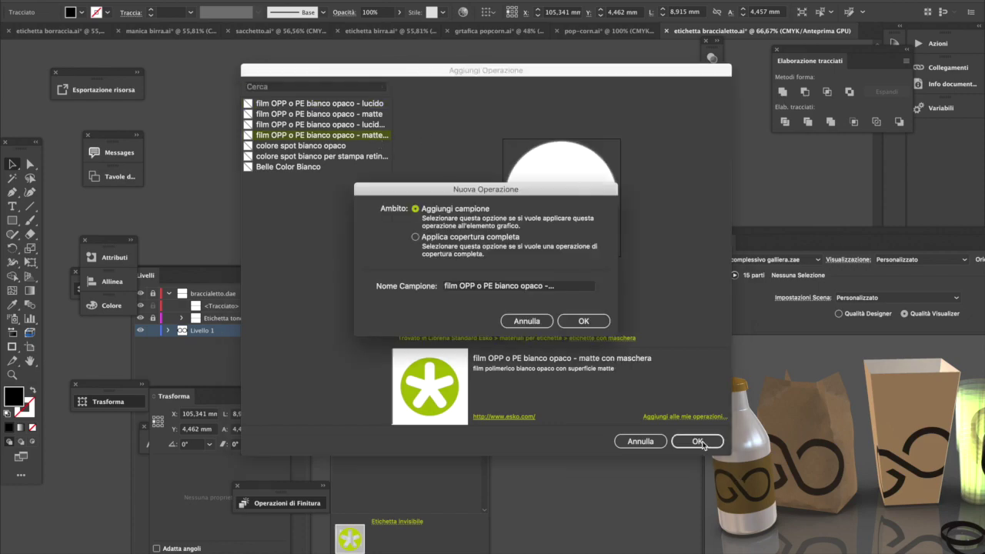
left_click(594, 320)
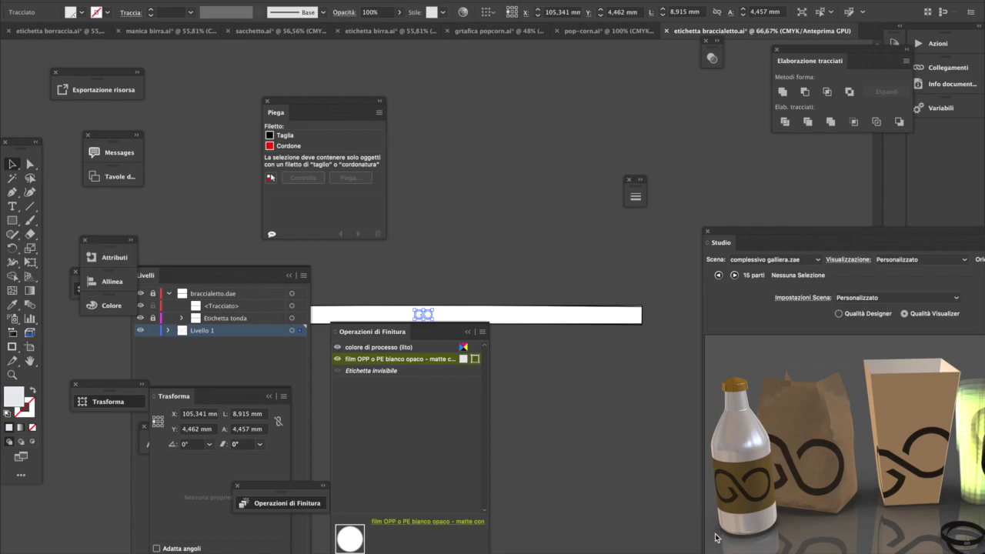
- Display the braccialetto.dae scene and rotate the bracelet to examine the white logo on its band
left_click_drag(839, 237, 458, 105)
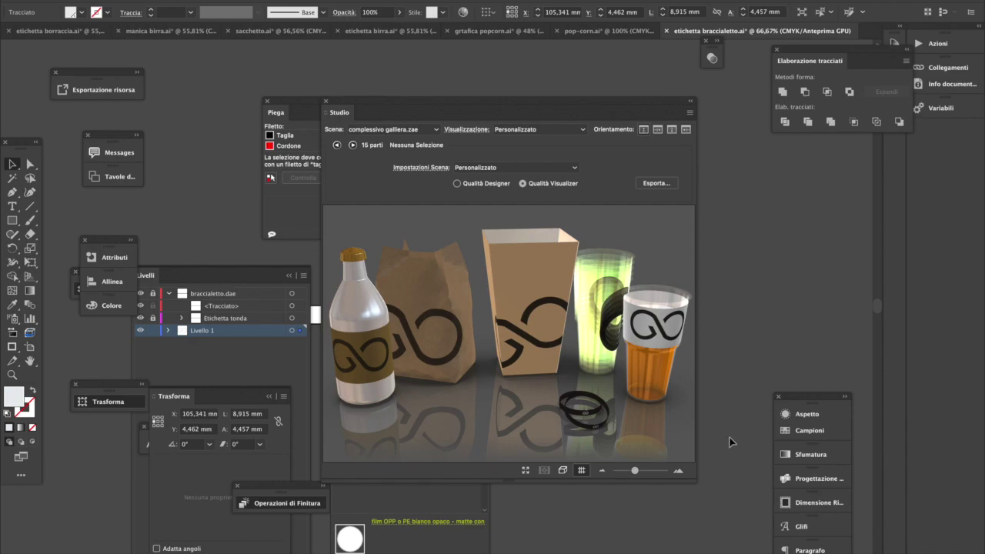
left_click(400, 130)
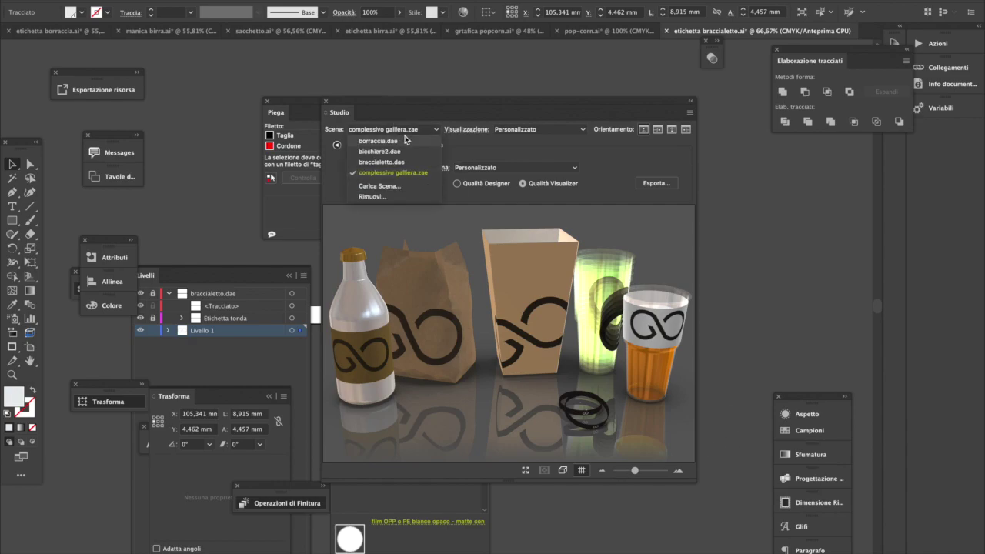
left_click(419, 187)
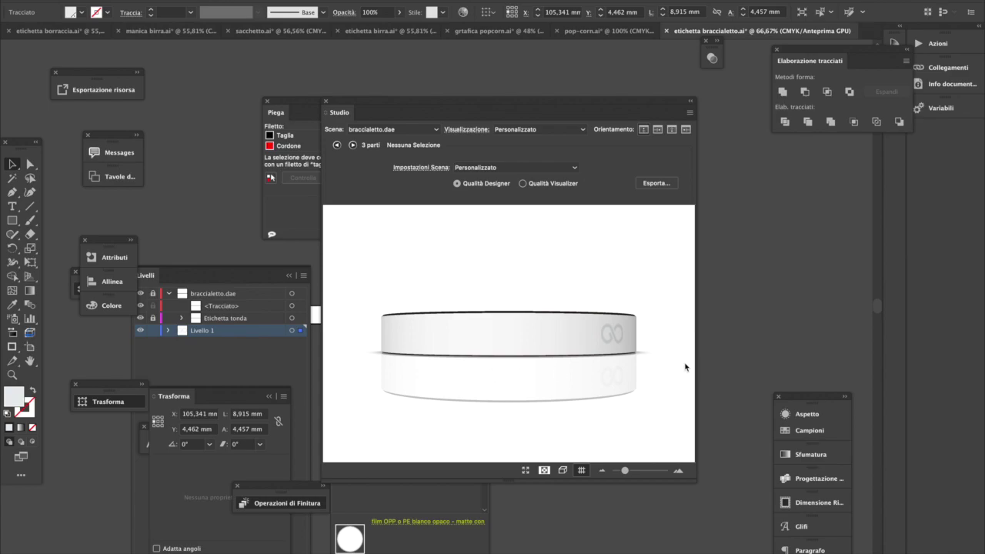
left_click_drag(588, 336, 504, 378)
left_click_drag(581, 369, 596, 284)
left_click(596, 344)
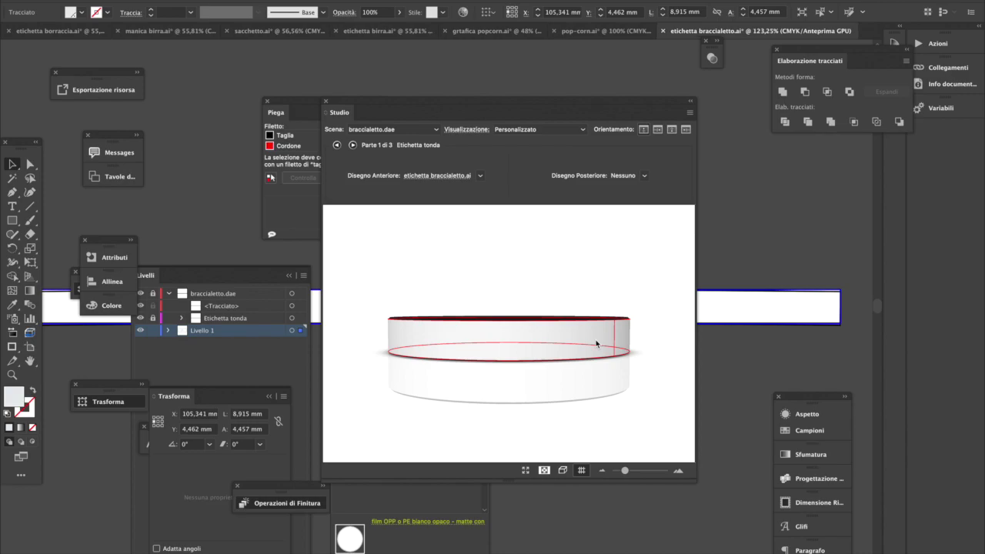
left_click_drag(531, 453, 518, 398)
- Display the complessivo galliera.zae scene, orbit around the items, and view the assembly in full-screen mode
left_click(388, 130)
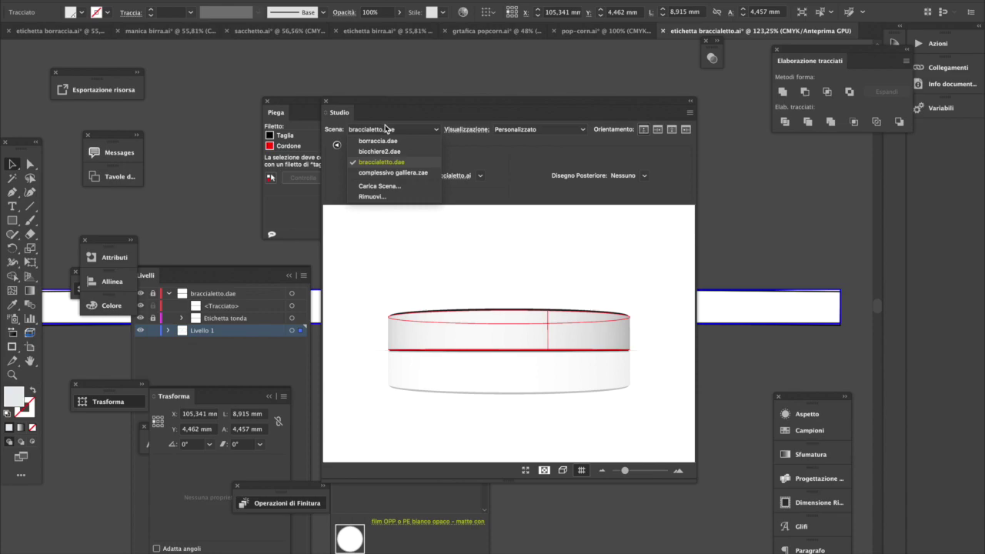
left_click(423, 174)
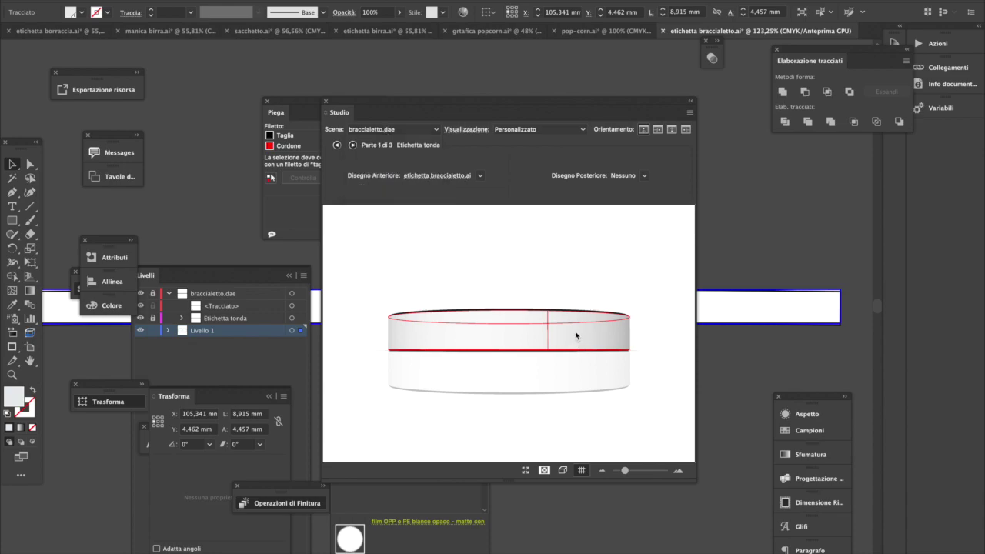
left_click_drag(593, 389, 576, 360)
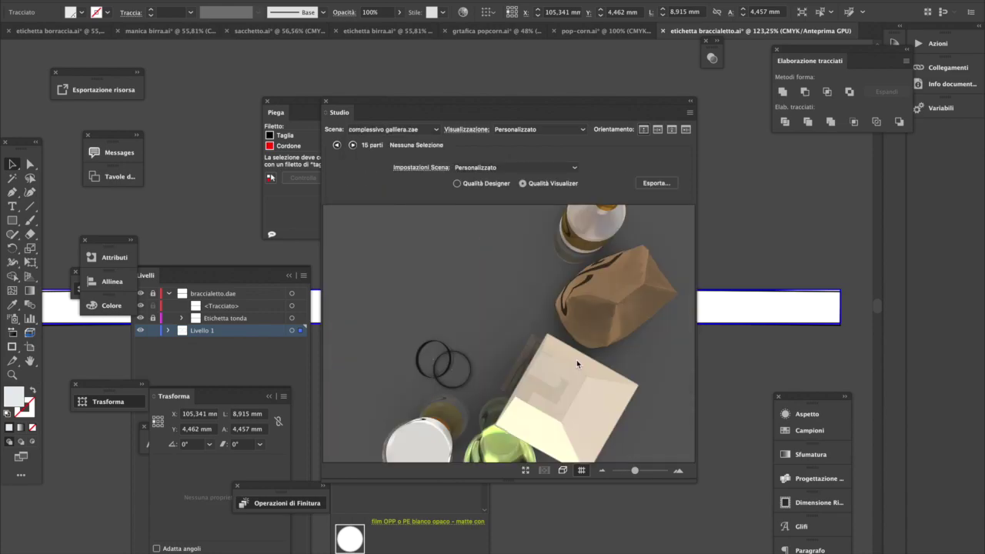
left_click_drag(572, 400, 508, 481)
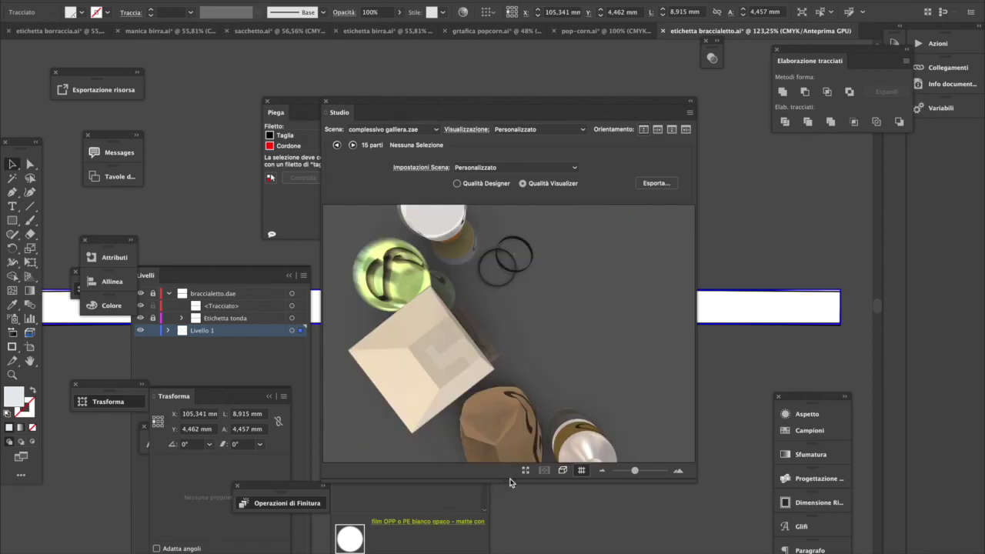
left_click(525, 470)
left_click(603, 300)
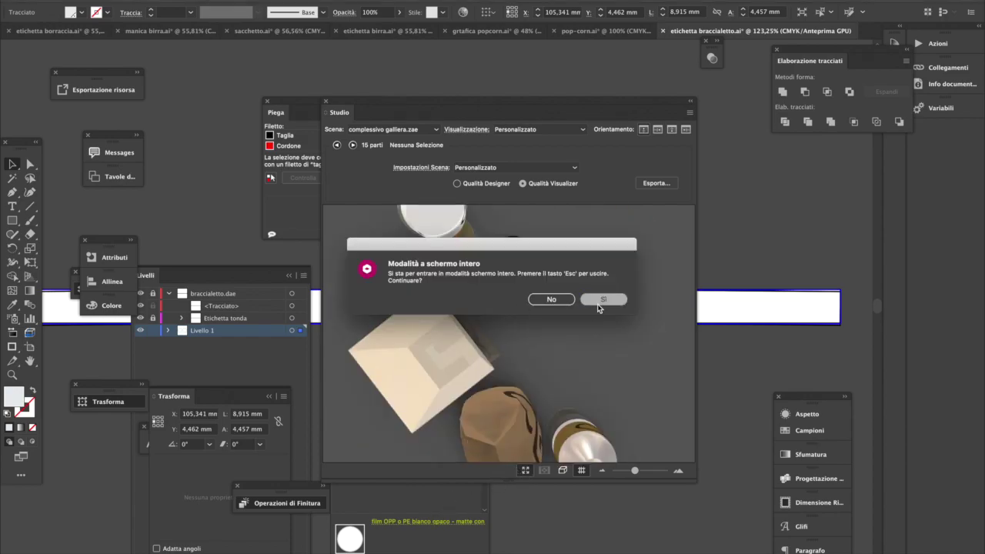
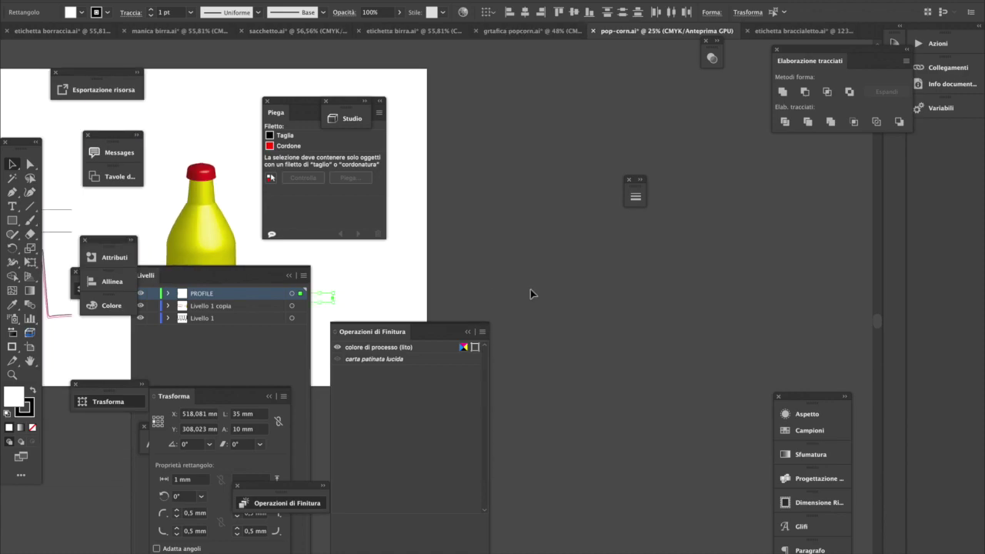
- Duplicate the bottle artboard of pop-corn.ai beside the original and delete all the artwork on the copy
left_click(31, 348)
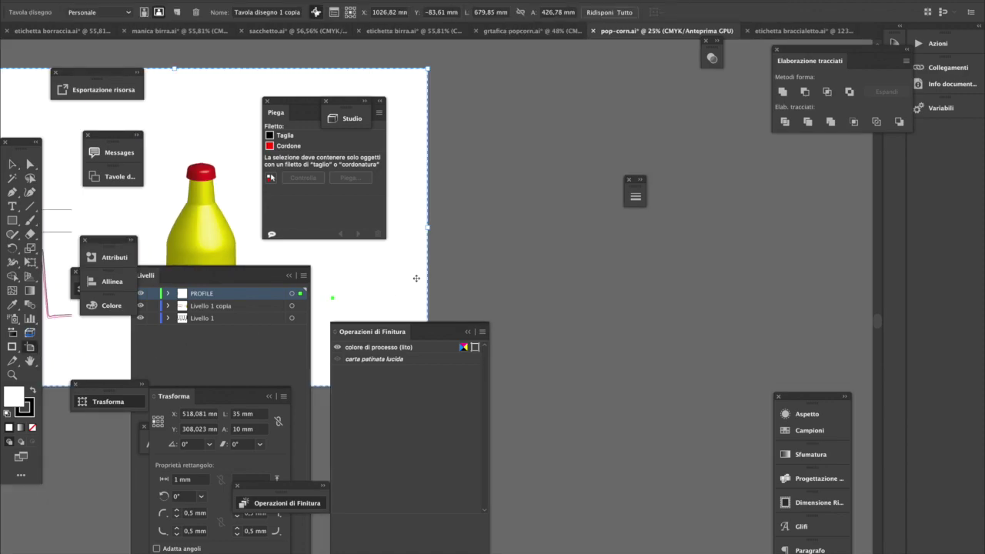
left_click_drag(414, 279, 838, 285)
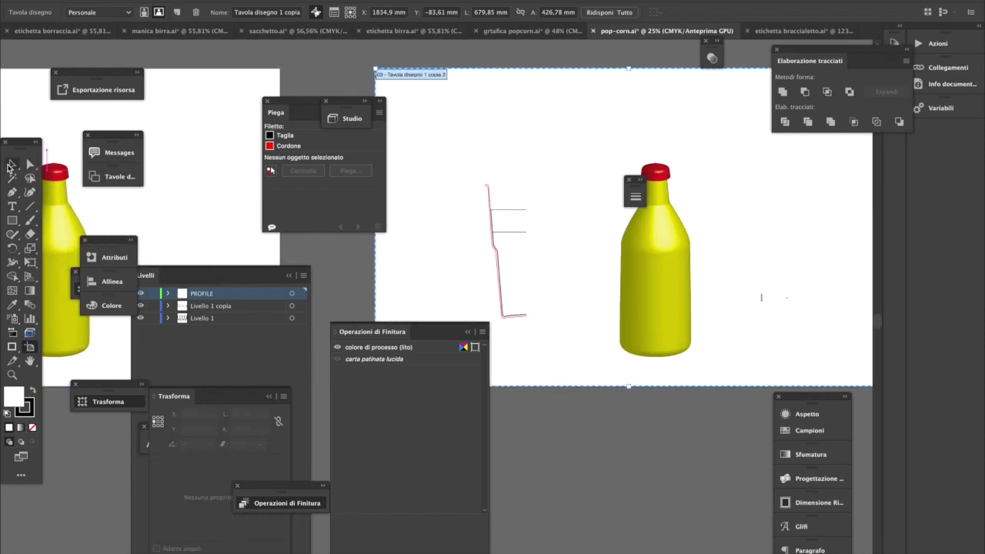
left_click(11, 166)
left_click_drag(393, 119, 828, 368)
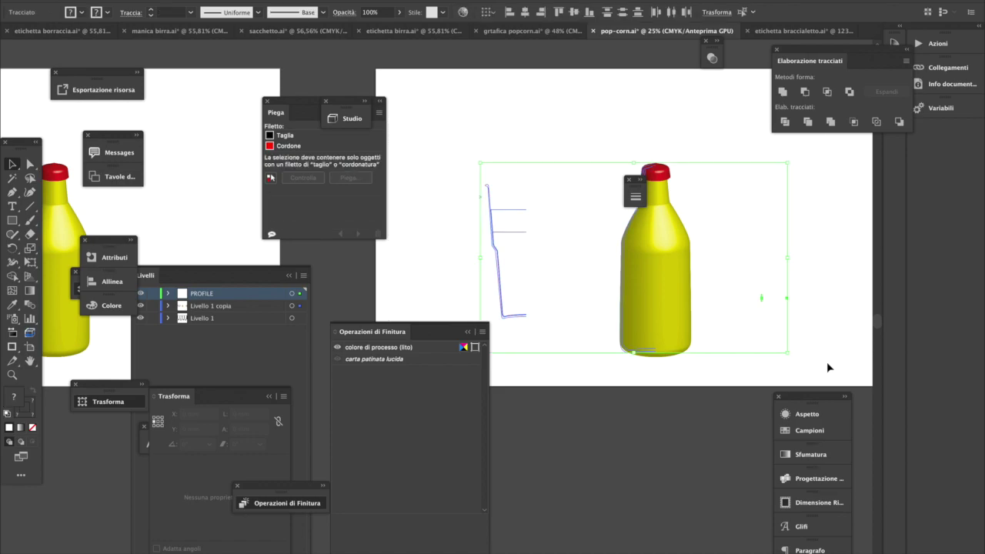
key("Delete")
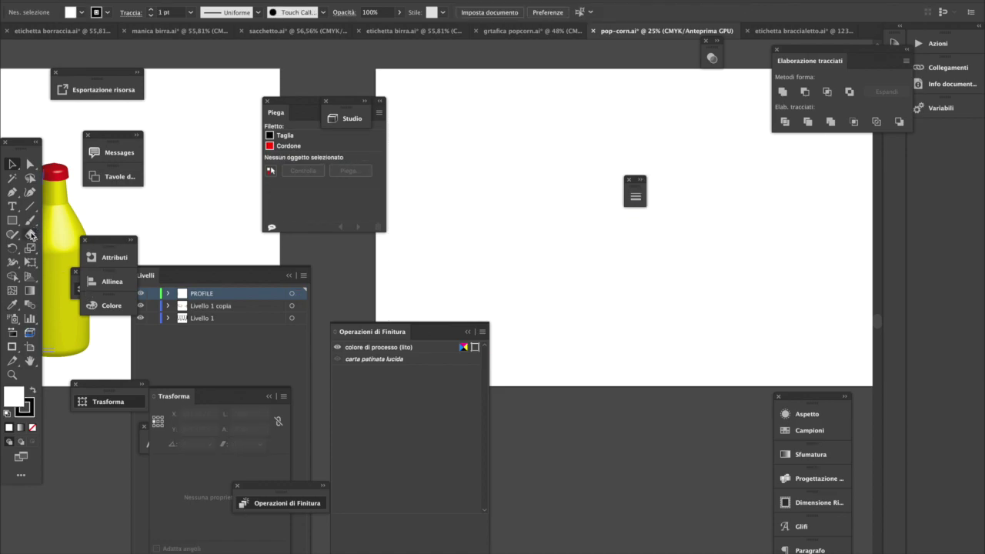
- Draw a rectangle about 430 × 250 mm on the empty artboard and select it
left_click(13, 220)
left_click_drag(460, 136, 780, 322)
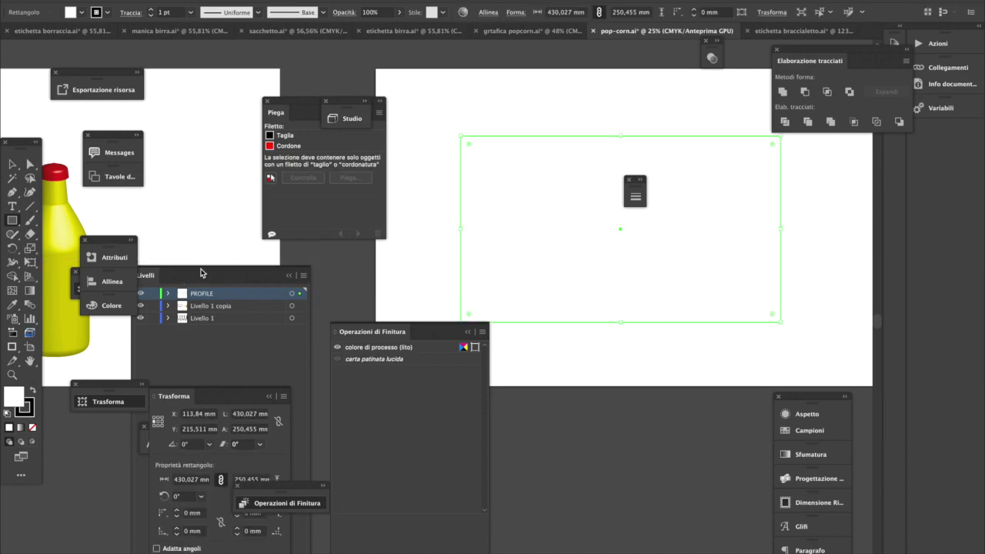
left_click(13, 165)
left_click(786, 277)
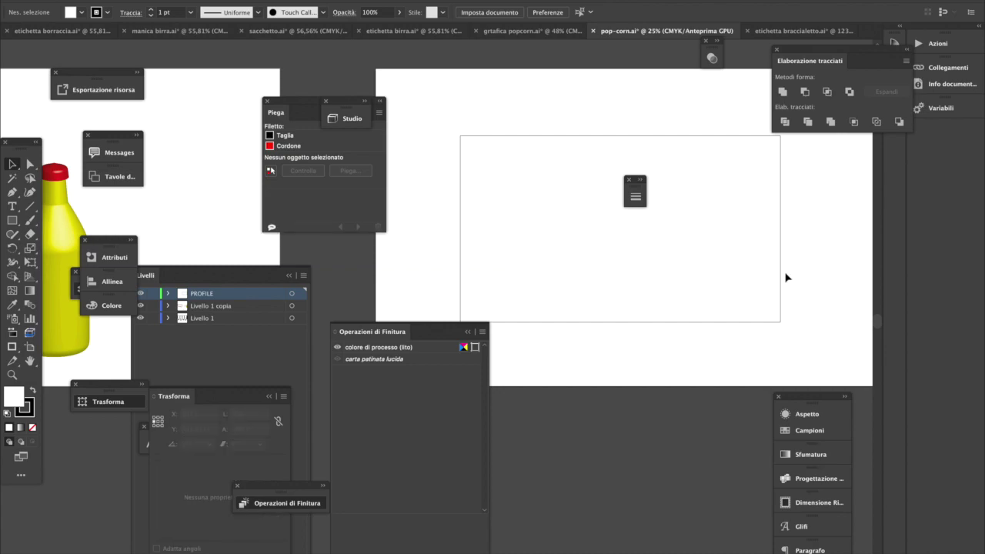
left_click(781, 278)
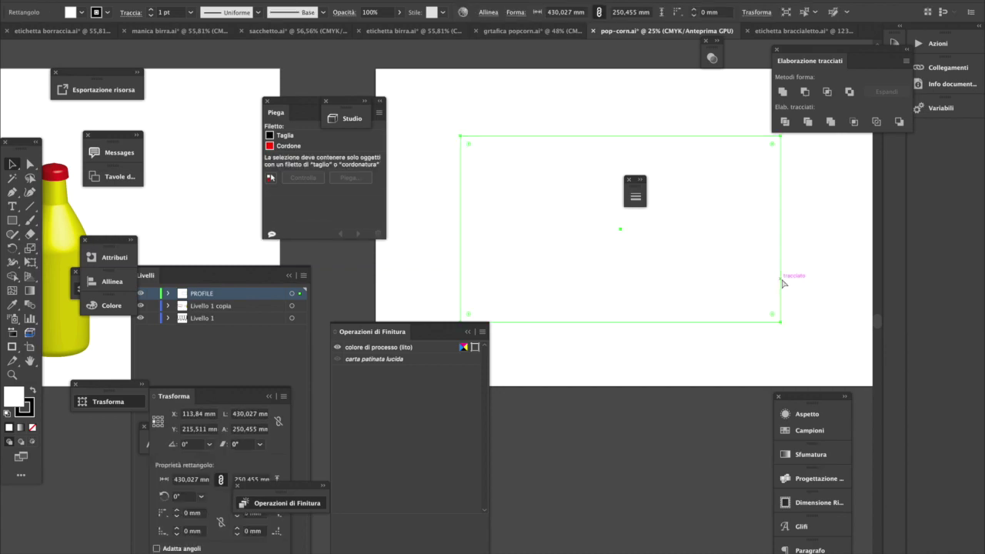
- Add a centred rectangle about 37 mm wide and as tall as the cover outline to mark the spine
left_click_drag(782, 229, 636, 229)
left_click(30, 164)
left_click(13, 192)
key("ctrl+shift+a")
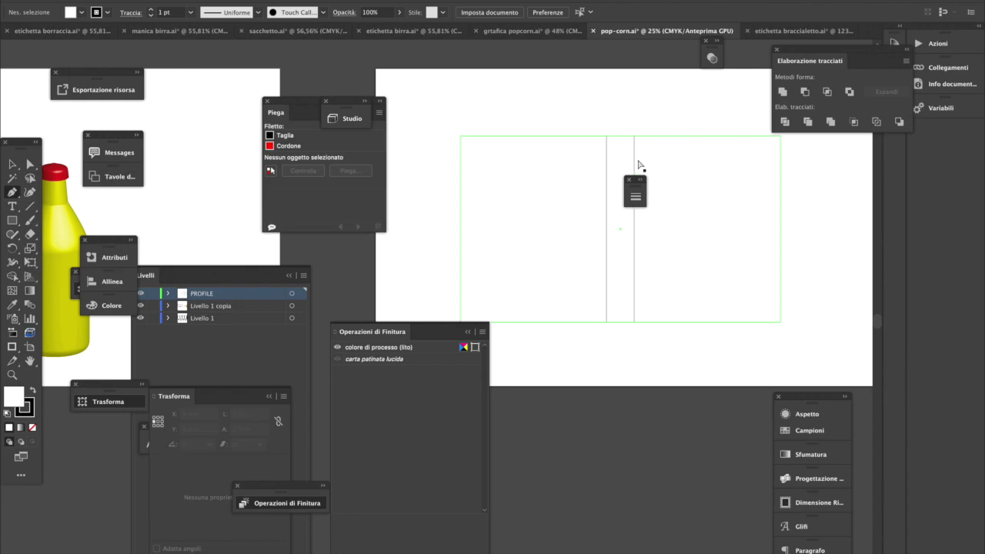
- Remove the upper and lower edges of the narrow spine rectangle, keeping only its two vertical lines
left_click(636, 162)
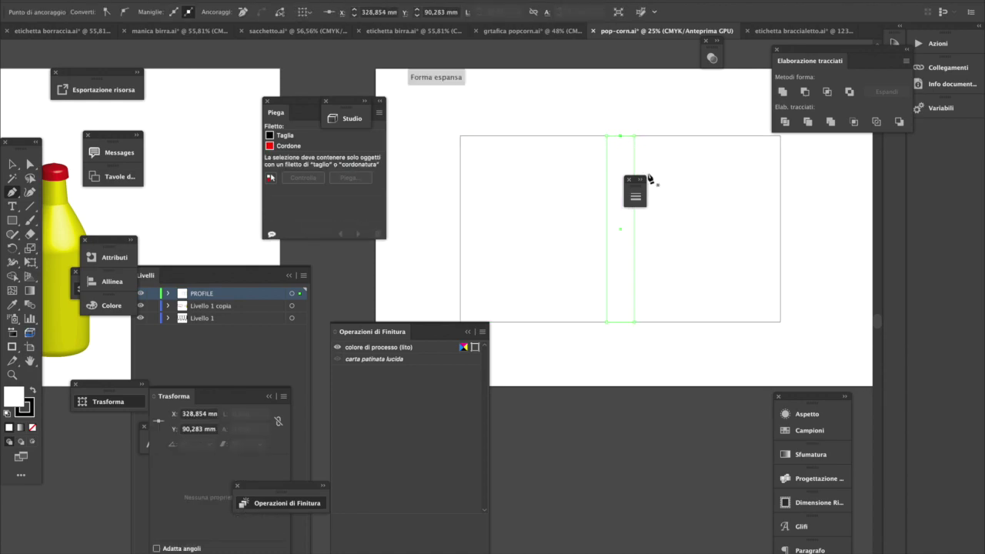
key("ctrl+shift+a")
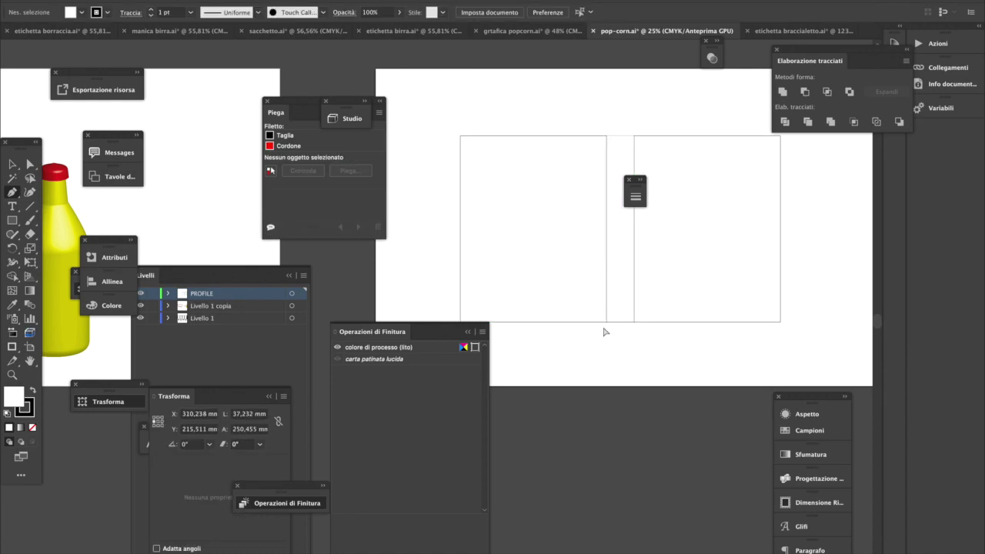
left_click(620, 323)
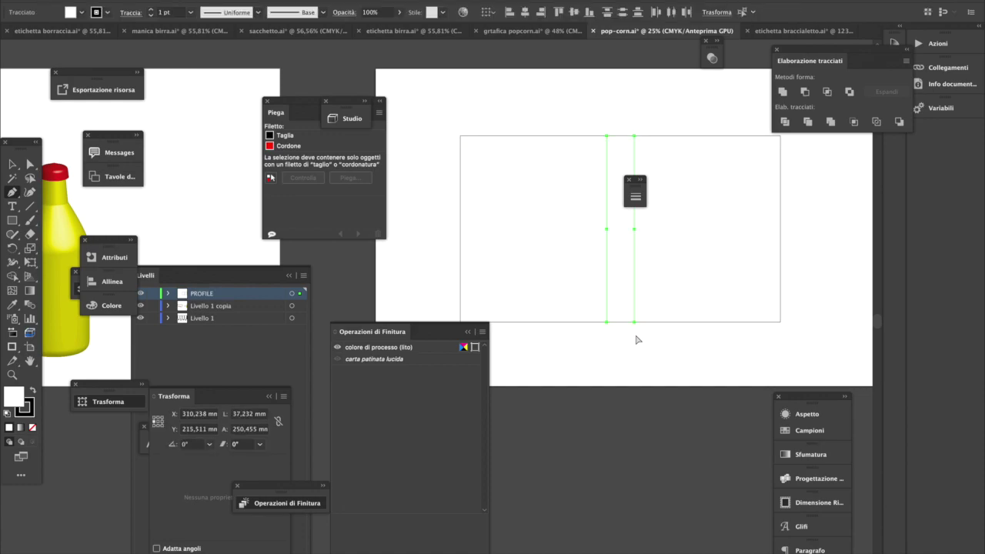
key("ctrl+shift+a")
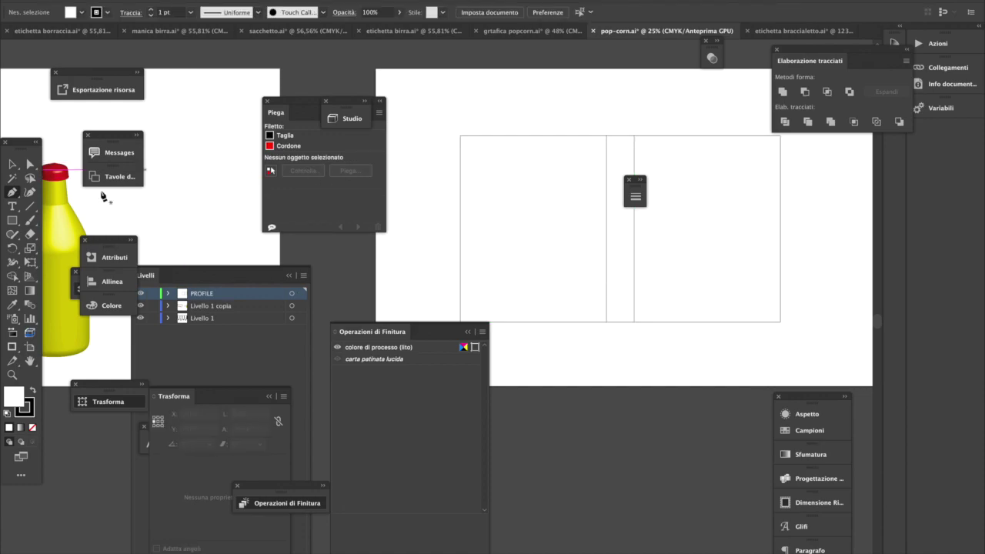
left_click(16, 165)
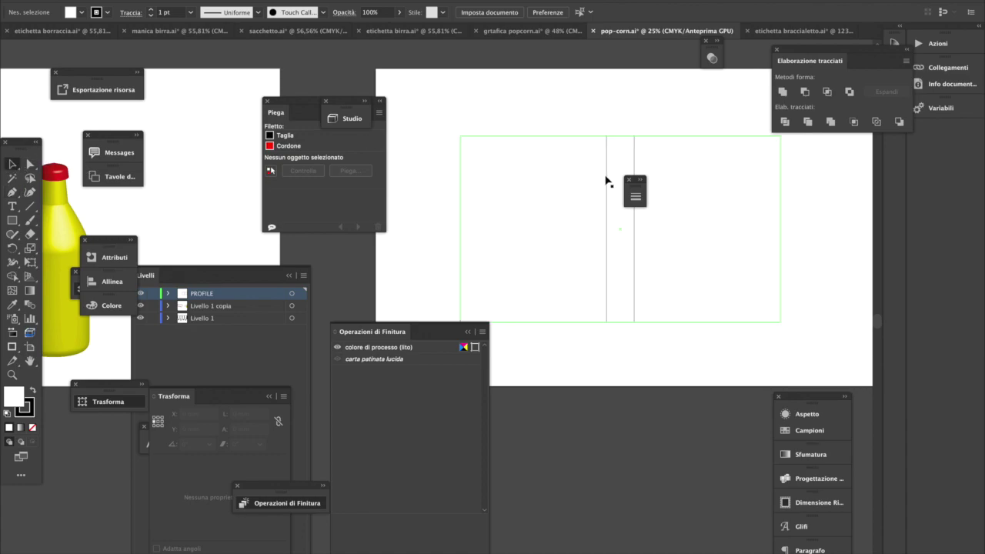
left_click_drag(606, 177, 581, 187)
key("ctrl+z")
key("ctrl+shift+a")
- Assign the Cordone (crease) stroke to the two spine lines and the Taglia (cut) stroke to the outer rectangle
left_click(634, 163)
left_click(607, 168, "shift")
left_click(510, 142)
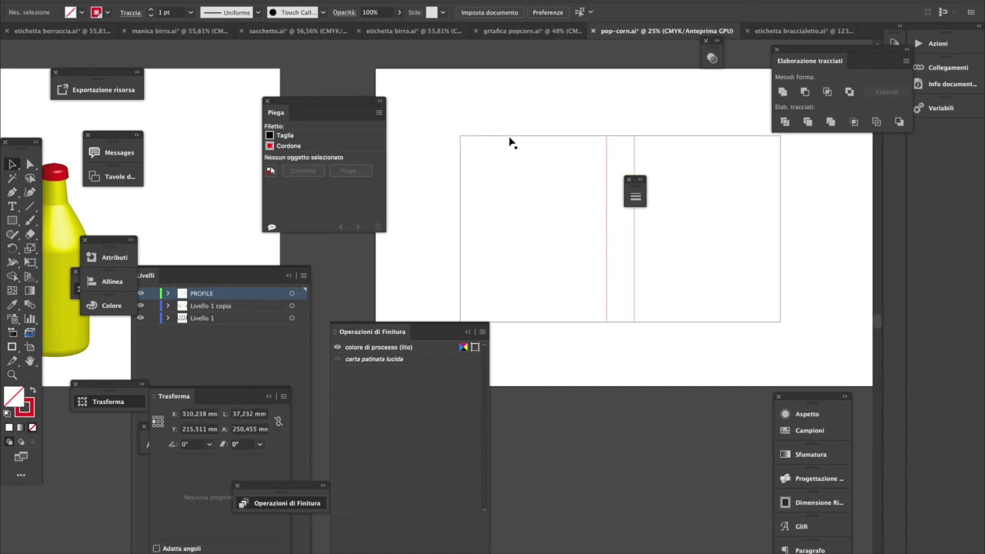
left_click(512, 138)
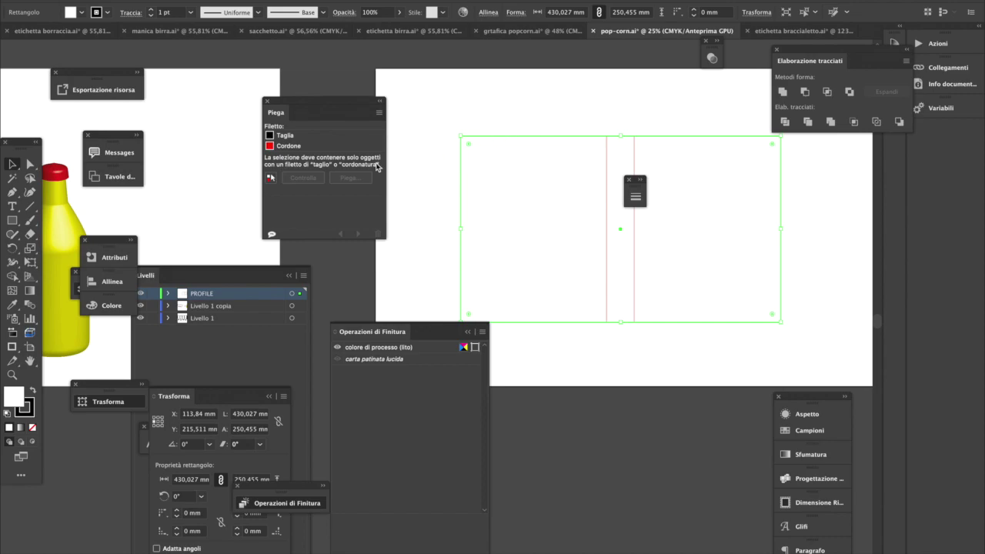
left_click(273, 135)
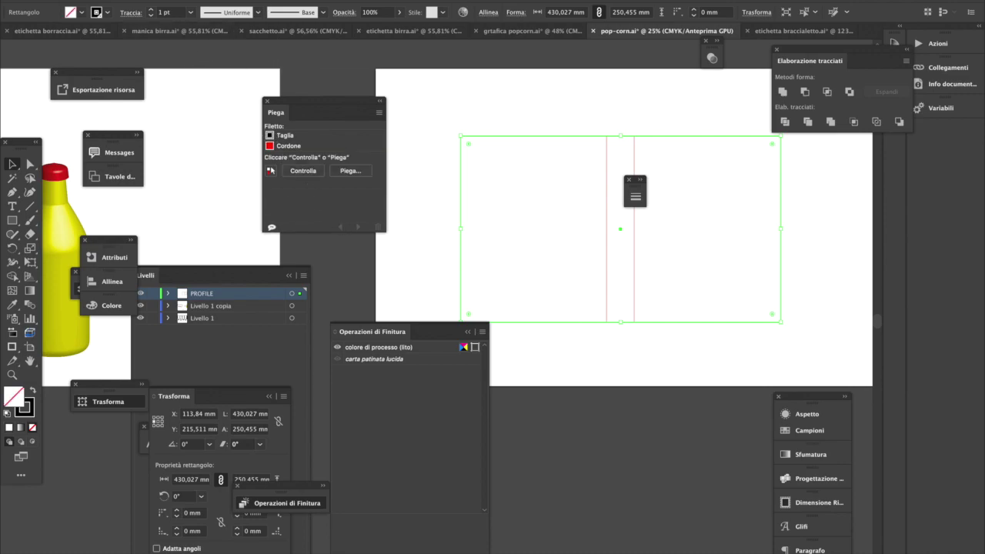
left_click(373, 2)
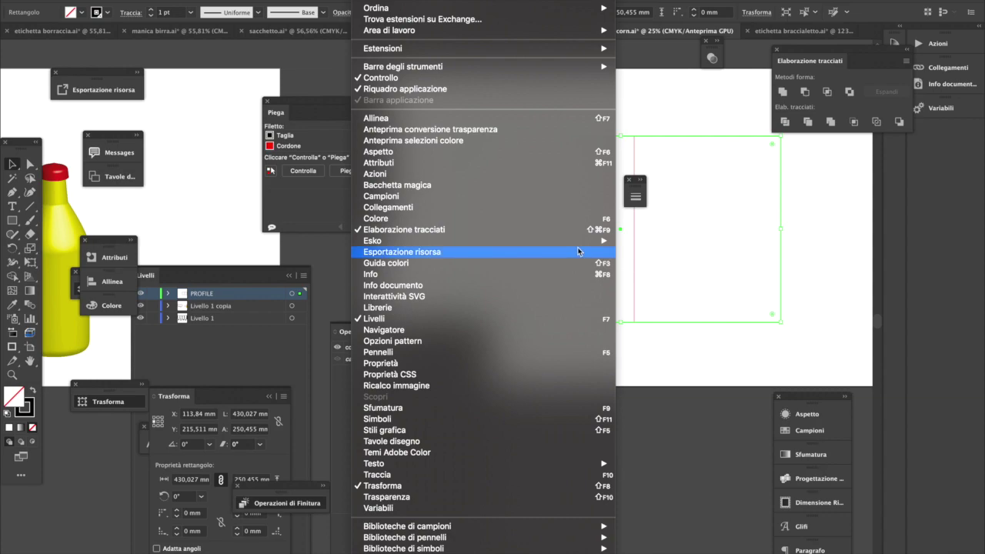
mouse_move(581, 241)
mouse_move(716, 308)
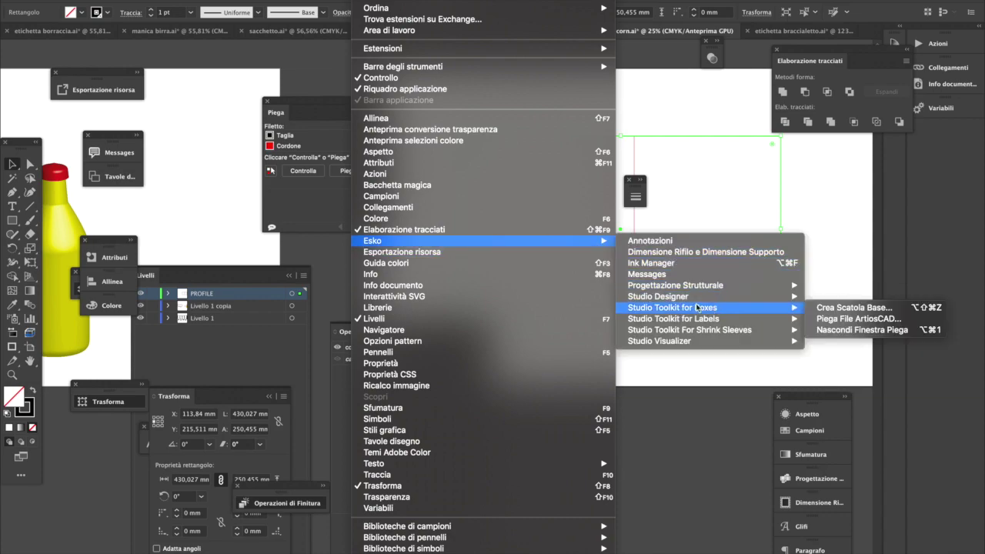
left_click(282, 190)
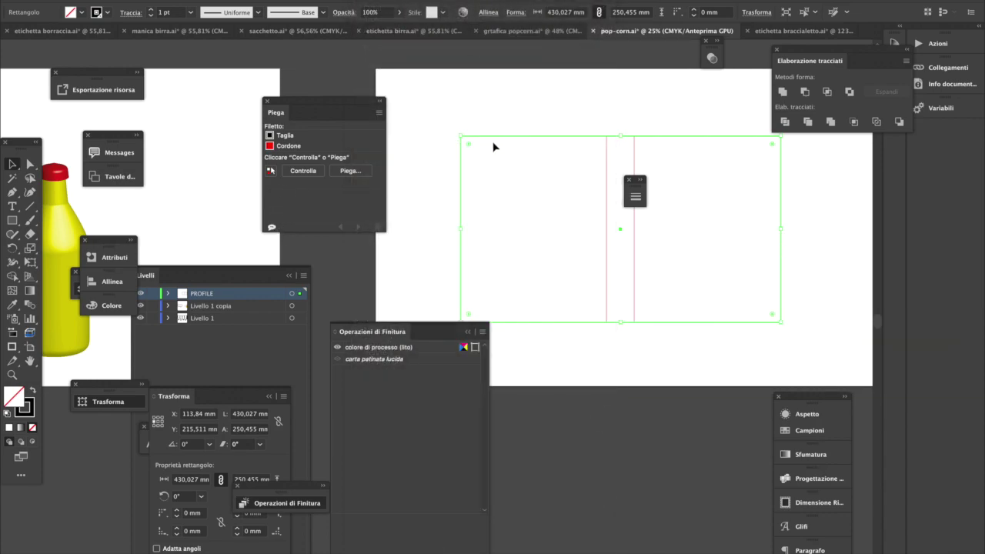
- Fold the whole cover outline with its left panel as the base panel and Cartoncino board 0.75 mm thick
left_click_drag(687, 254, 690, 256)
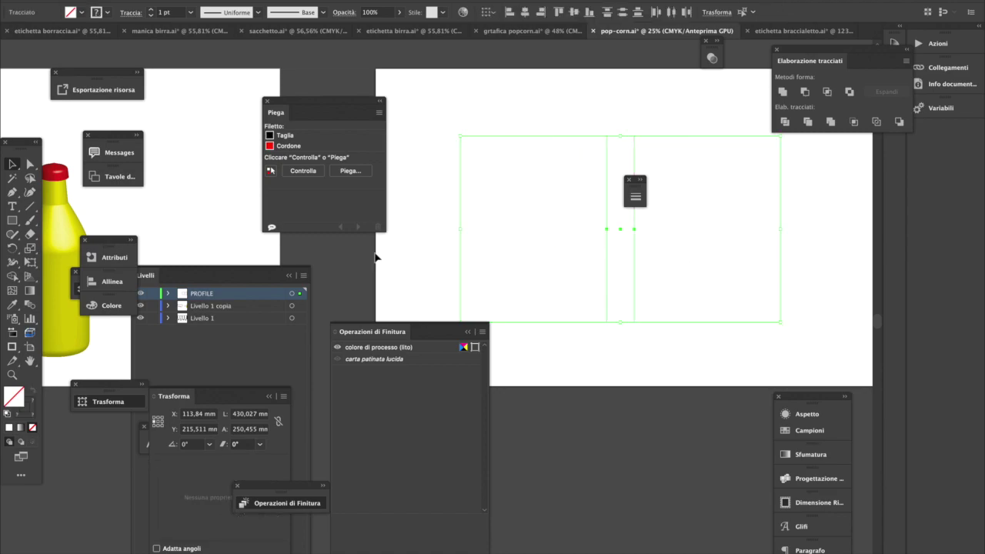
left_click(350, 171)
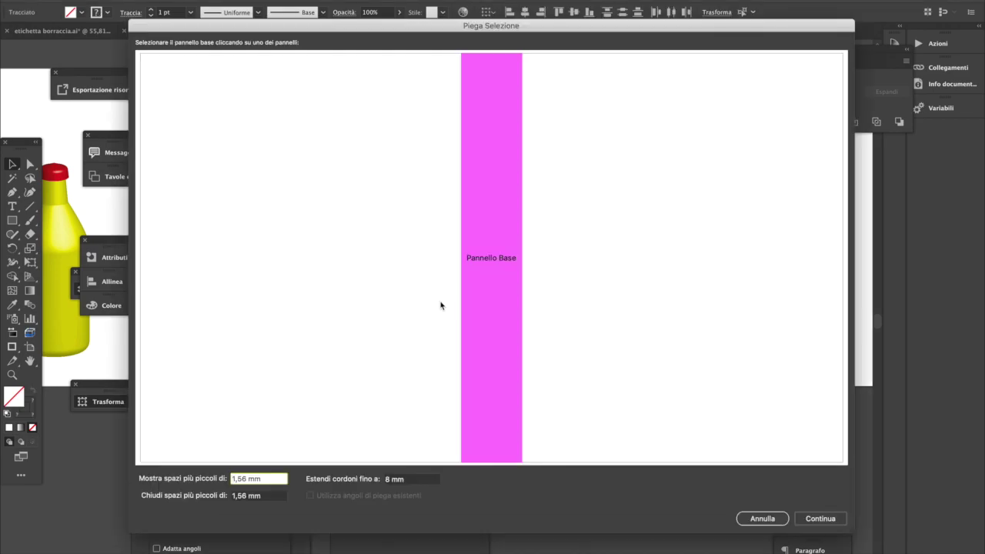
left_click(379, 303)
left_click(819, 519)
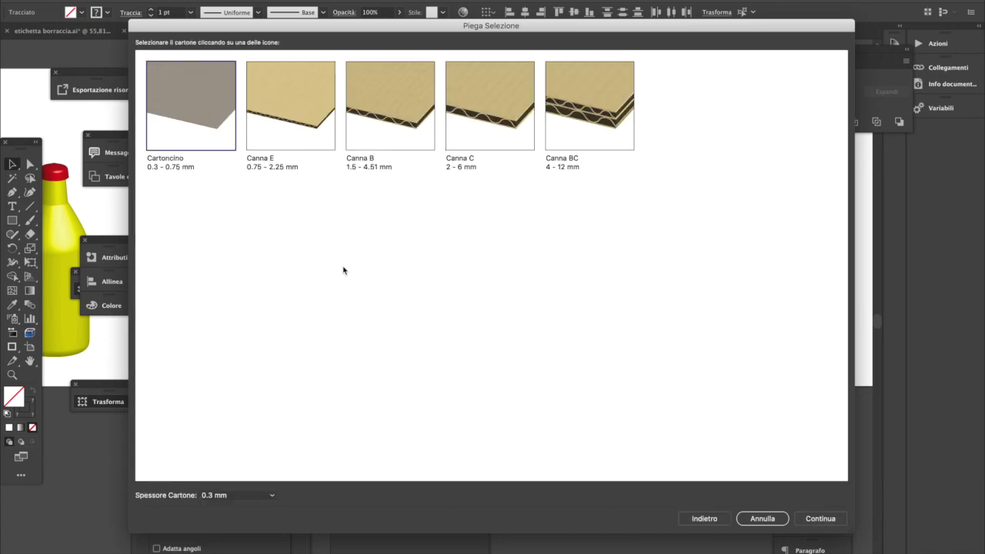
left_click(239, 495)
left_click(225, 482)
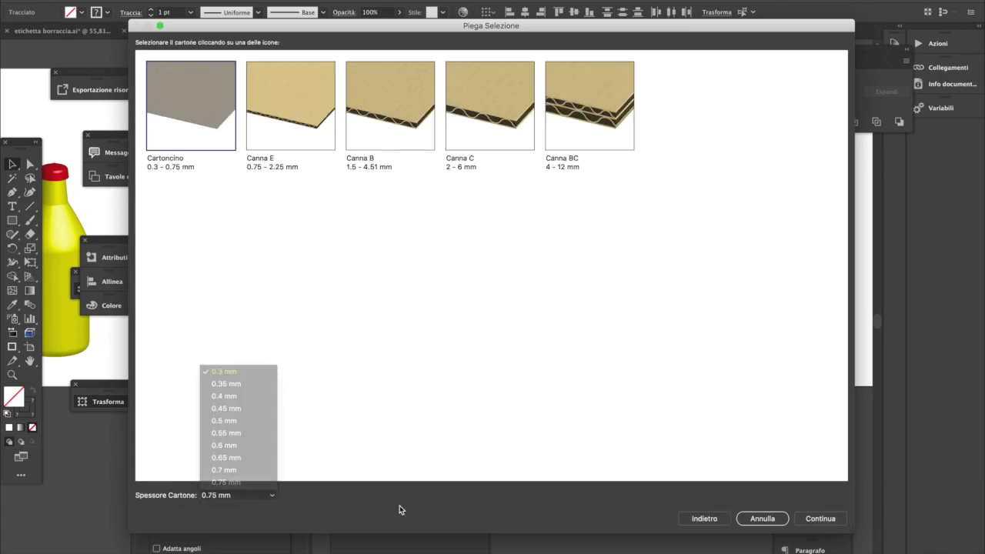
left_click(819, 519)
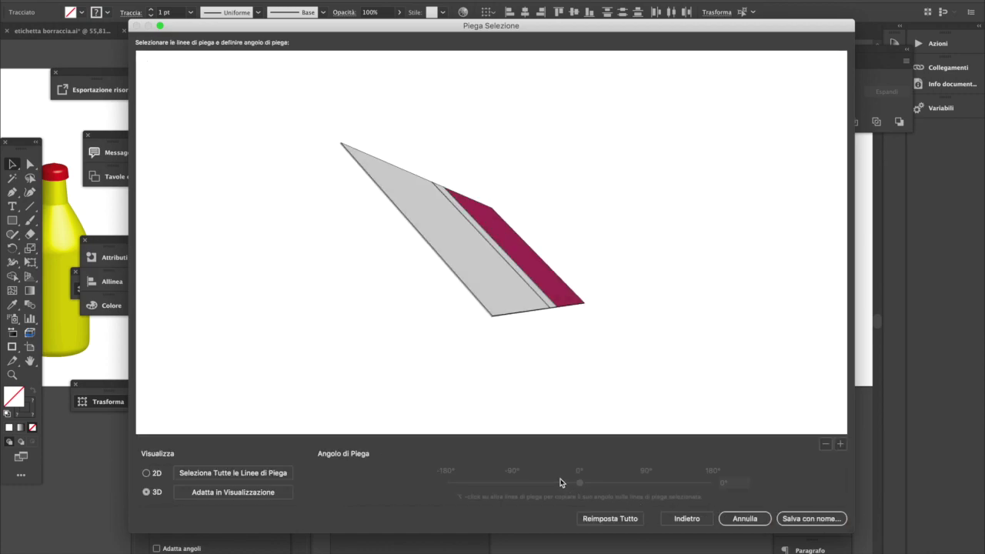
- Set the fold angle of all the crease lines to 90°
left_click(238, 476)
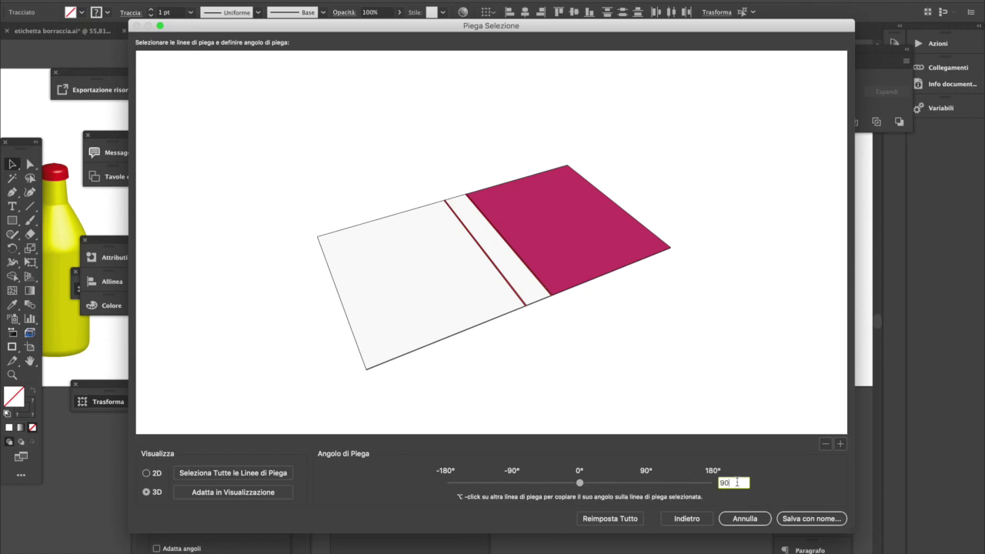
type("90")
key("Return")
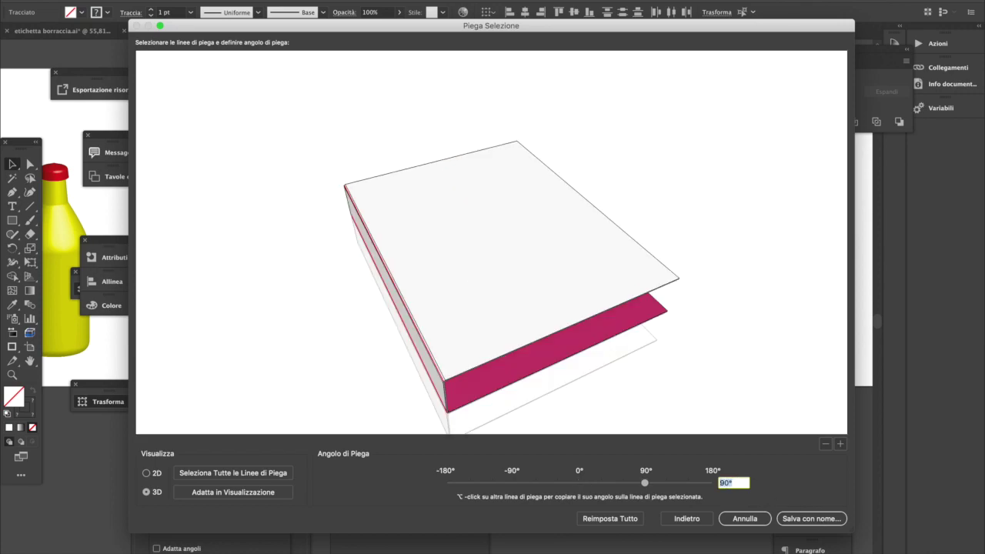
- Save the folded cover as "copertina agenda" and insert the ARD file in the document
left_click(822, 520)
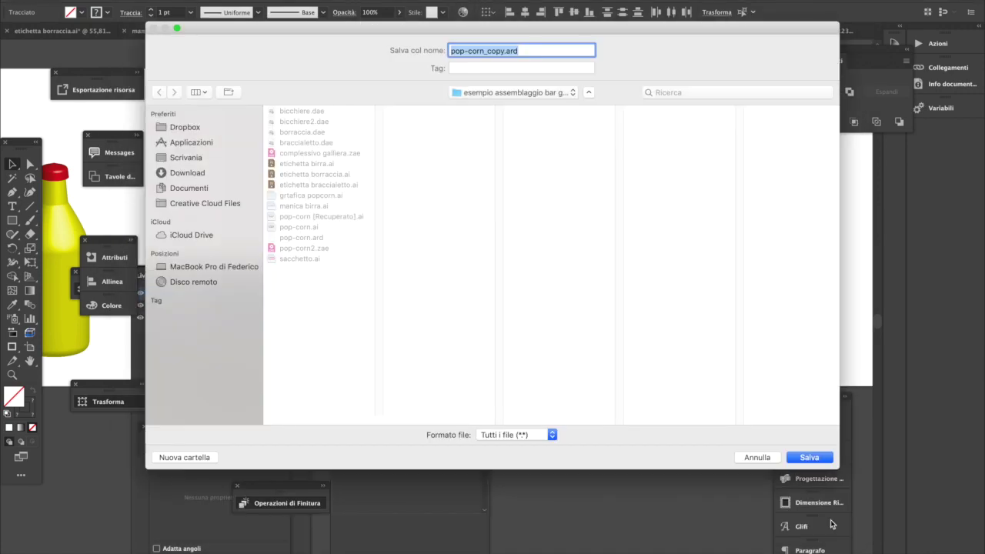
type("copertina agenda")
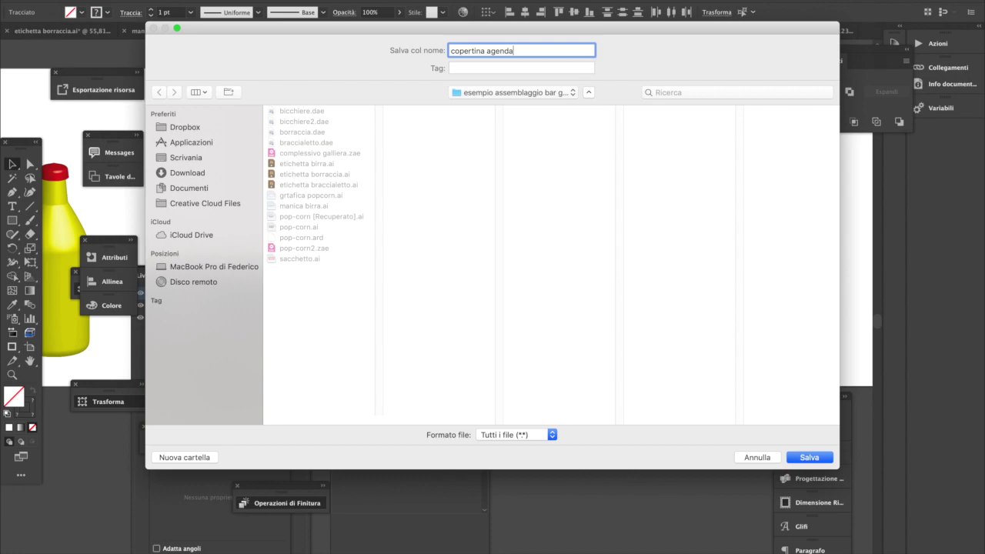
key("Return")
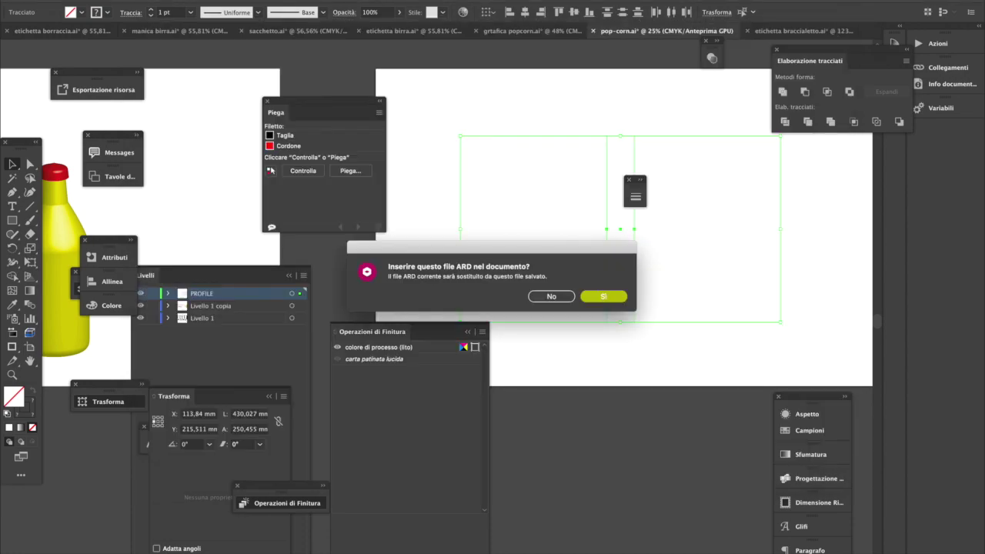
left_click(603, 296)
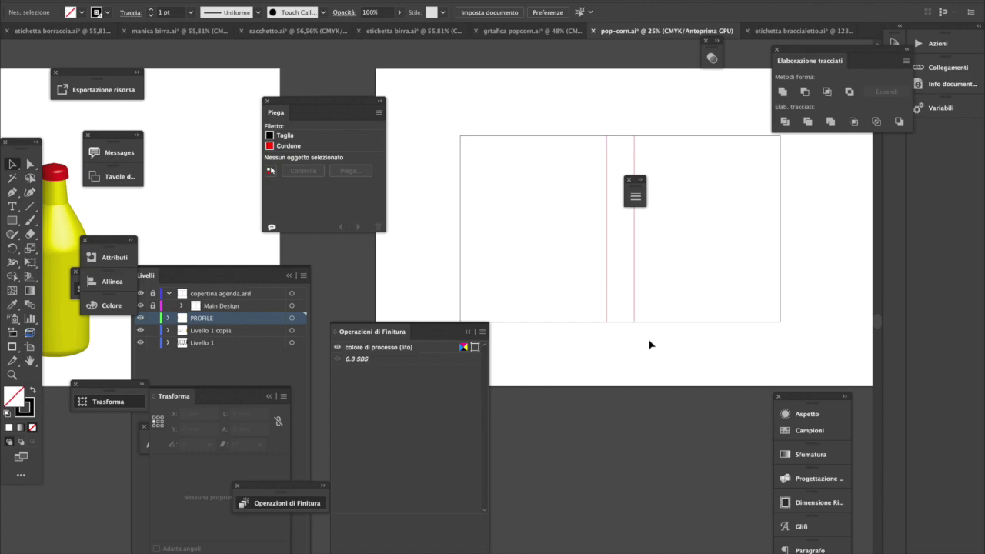
- Draw a rectangle about 196 × 250 mm over the left panel of the cover and keep it selected
left_click(12, 221)
left_click_drag(461, 136, 605, 322)
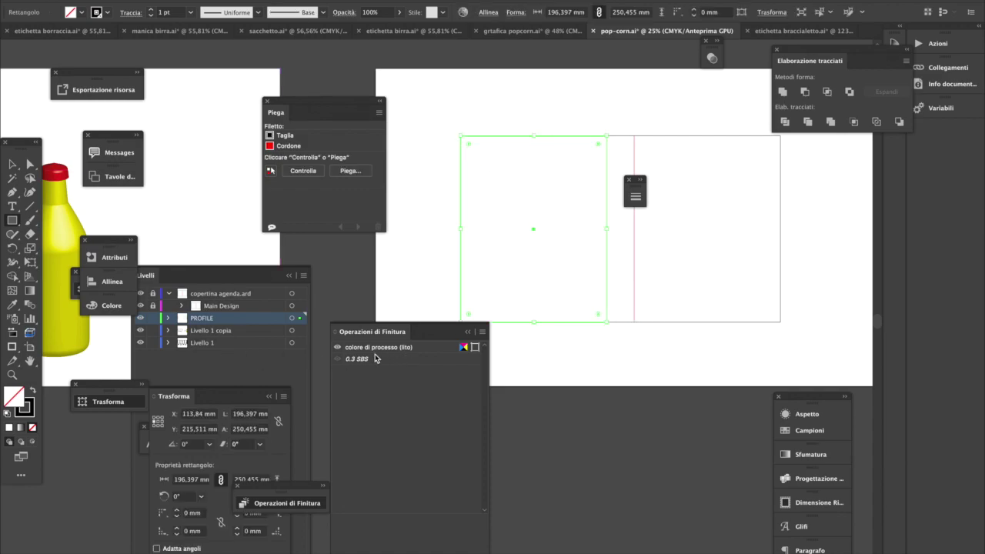
left_click(27, 164)
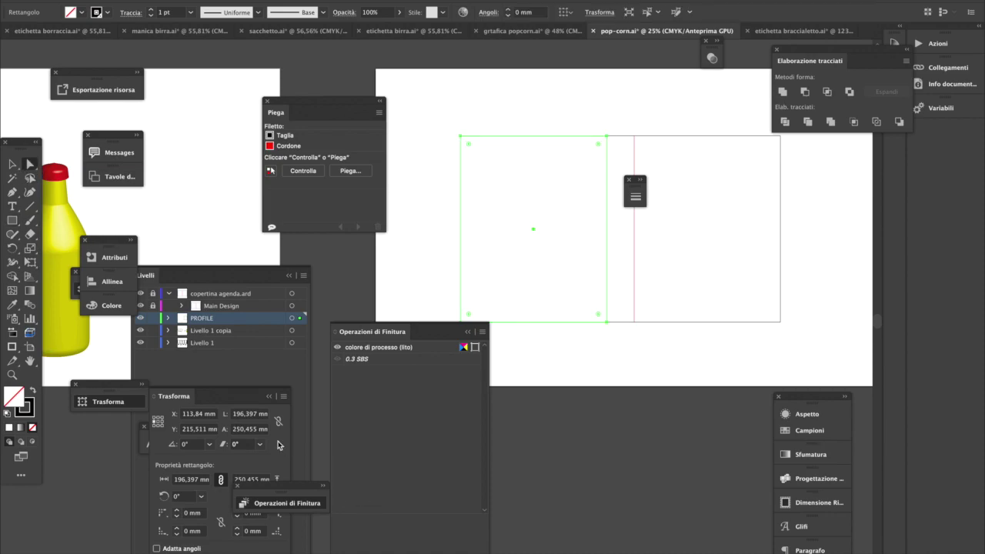
- Set the left panel rectangle's width to 194,397 mm and its height to 249,455 mm
left_click(248, 414)
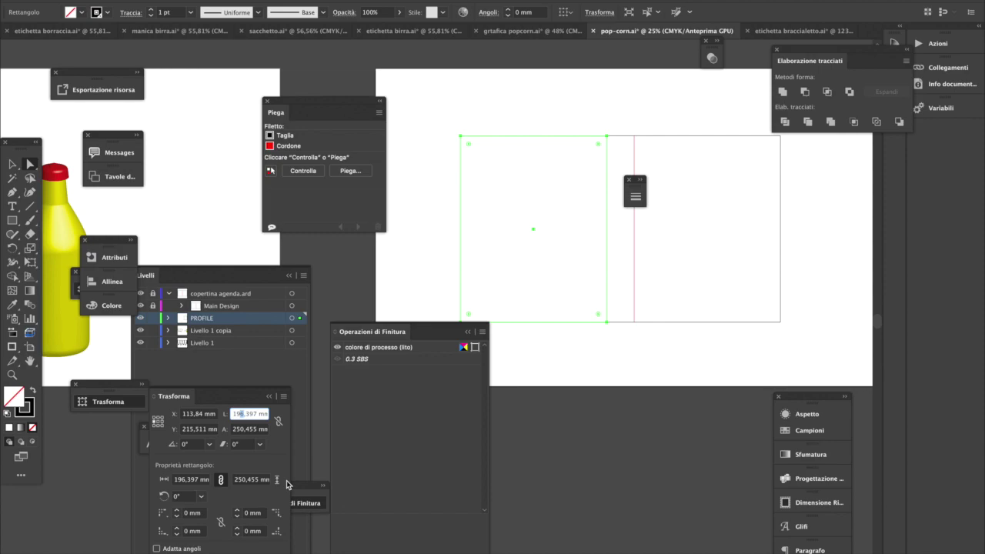
type("4")
key("Return")
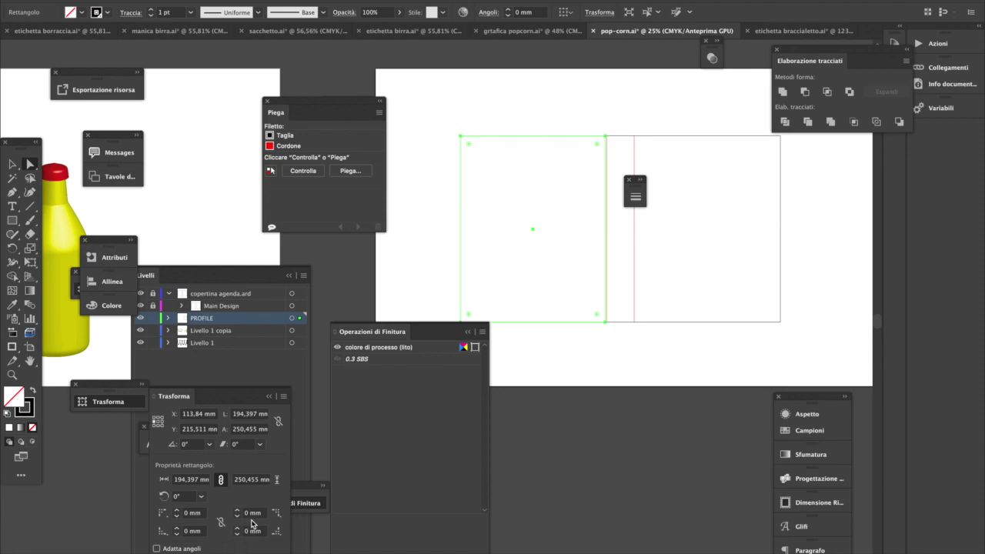
left_click(243, 429)
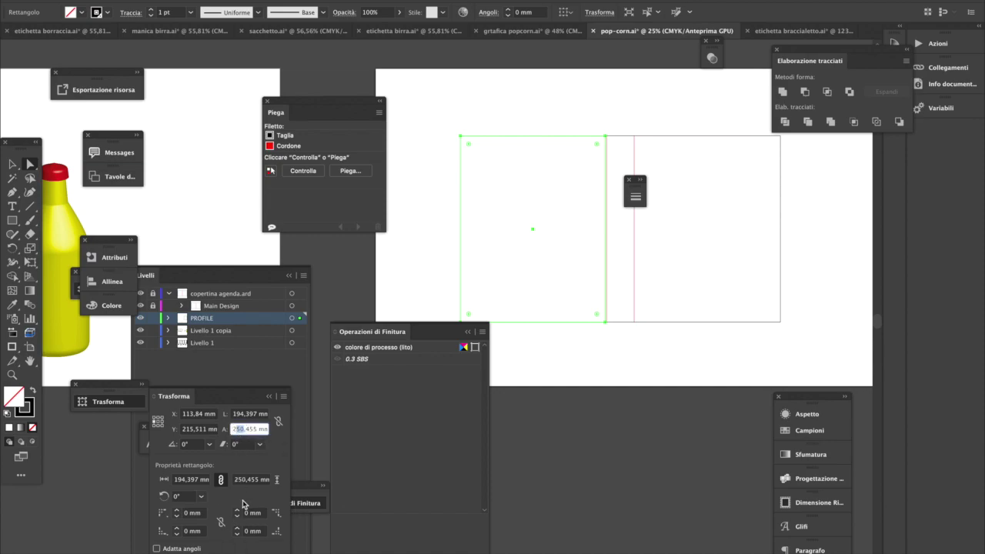
type("49")
key("Return")
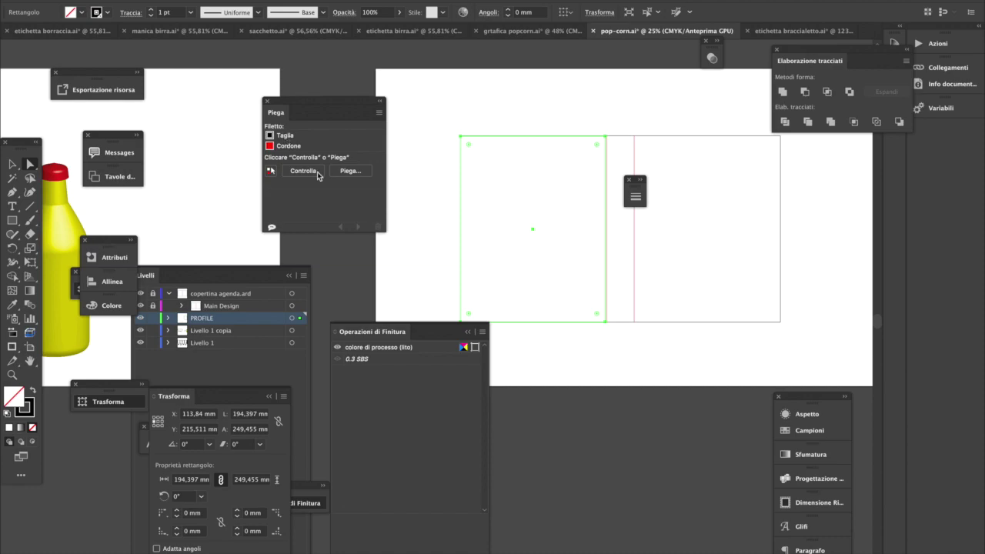
- Fold the selected page rectangle as 0.3 mm Cartoncino and save the structure as "pagina" without inserting it in the document
left_click(350, 171)
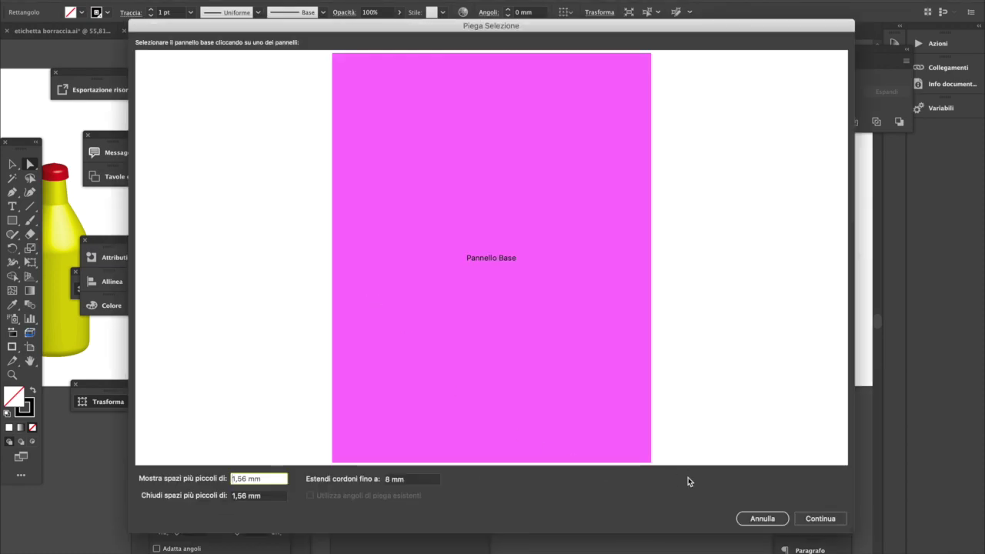
left_click(821, 518)
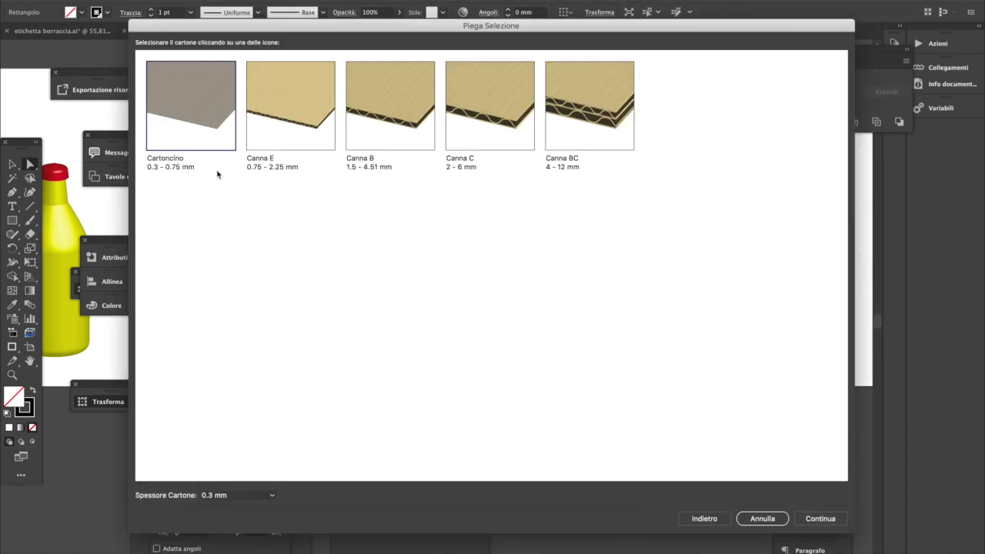
left_click(248, 498)
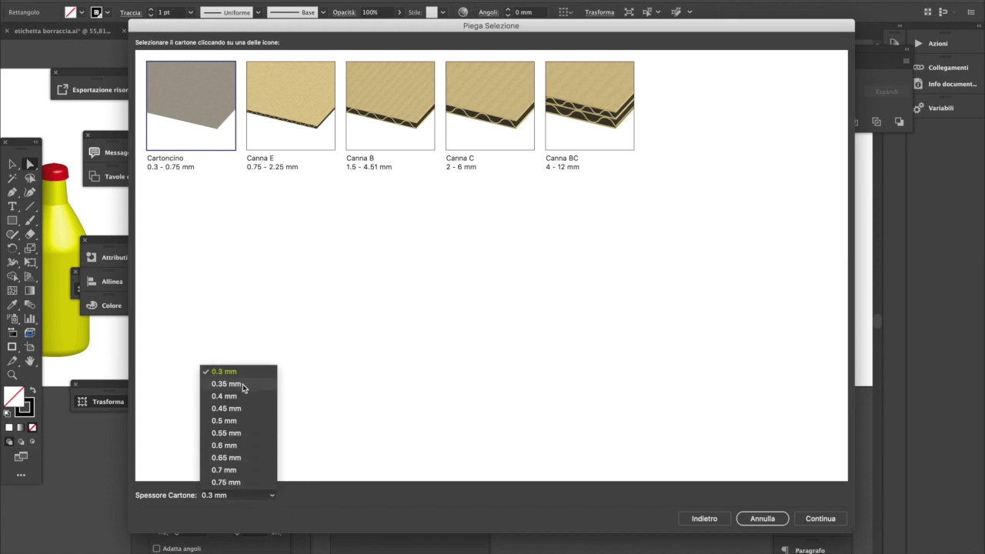
left_click(504, 436)
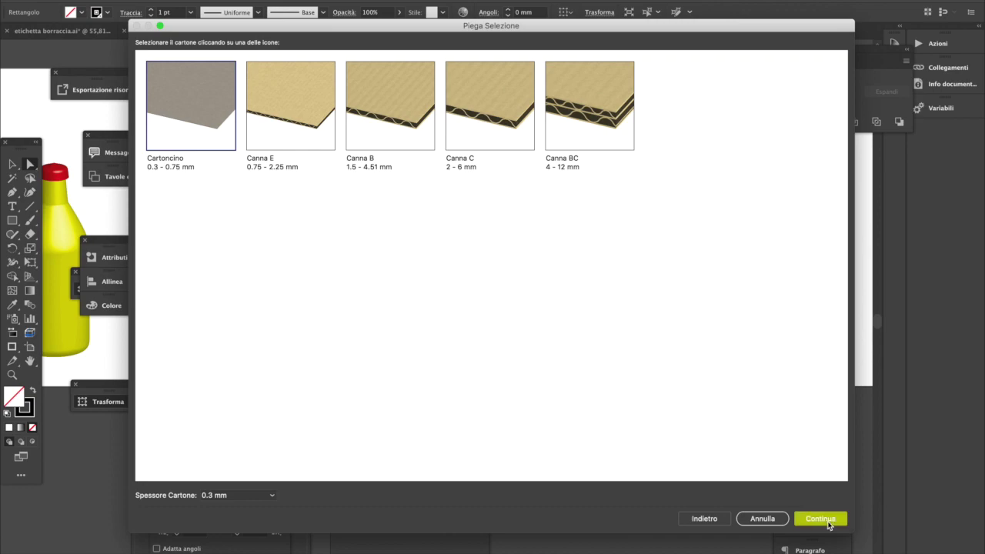
left_click(820, 518)
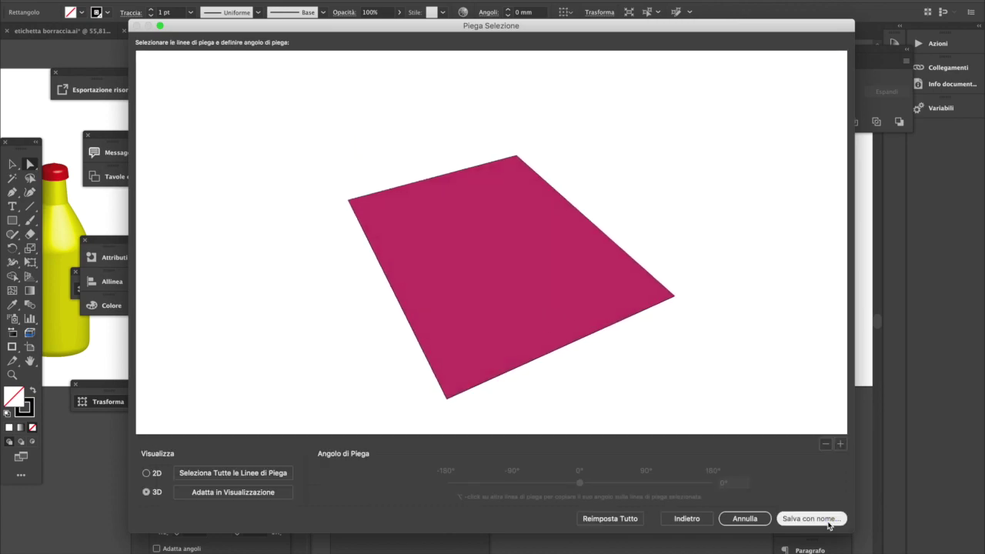
left_click(812, 519)
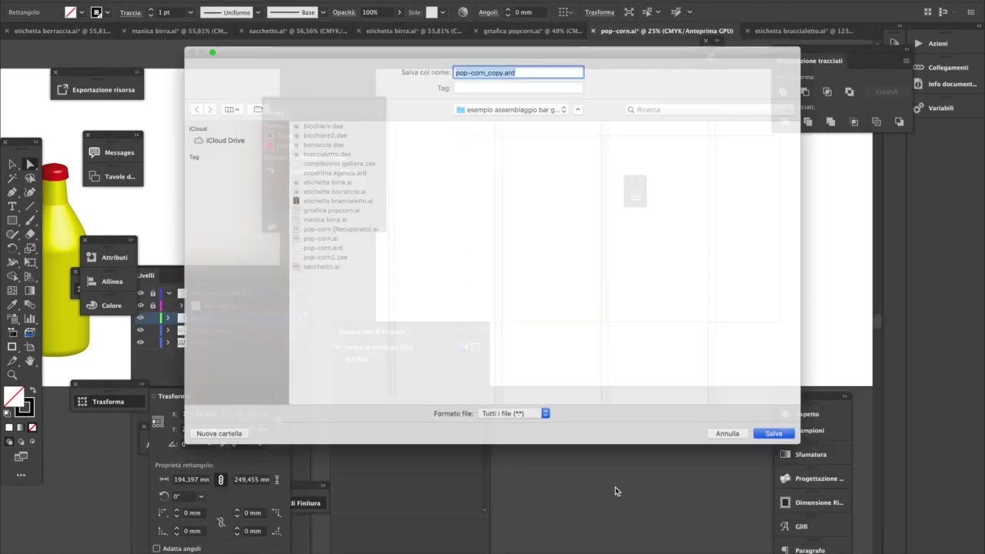
type("pagina")
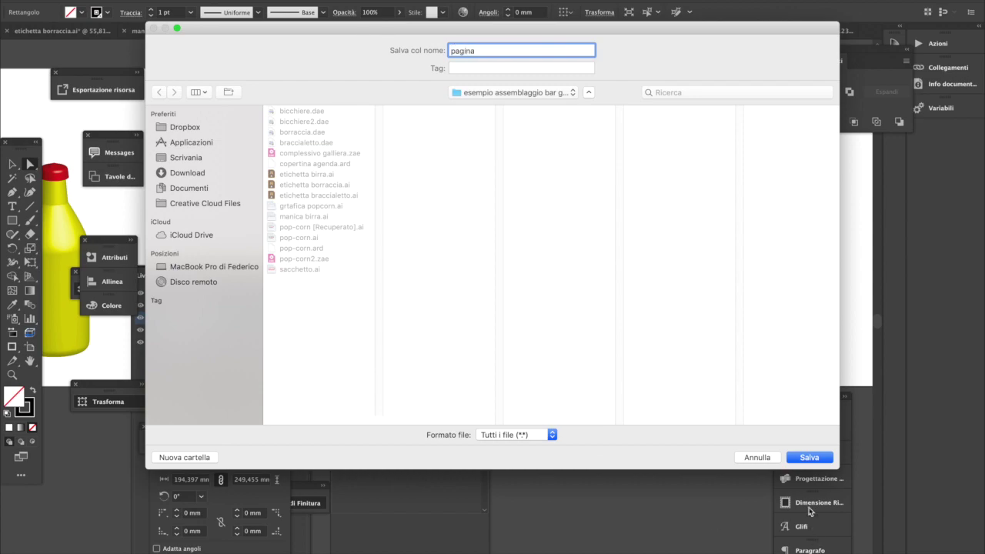
left_click(804, 460)
left_click(604, 297)
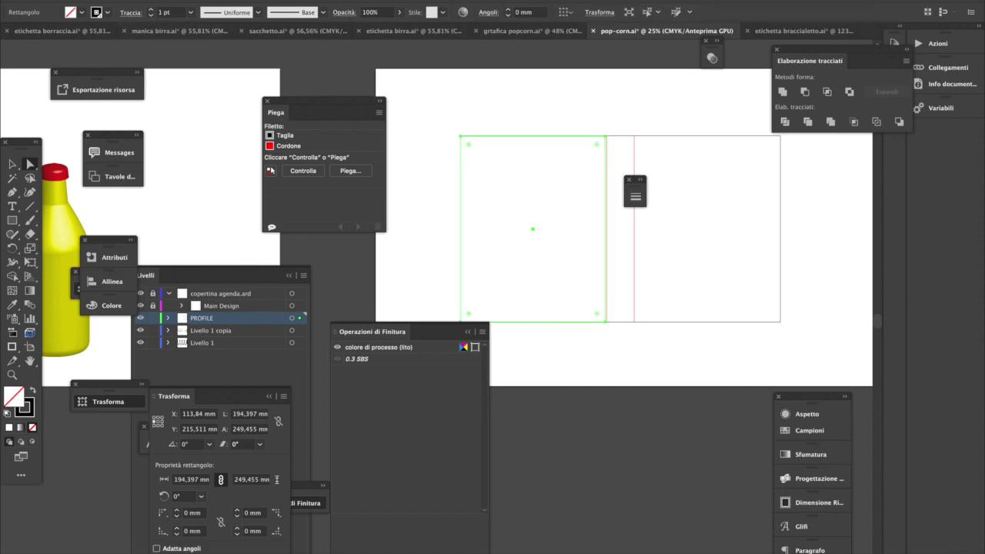
- Fold the page rectangle again in 0.3 mm Cartoncino, save it over pagina.ard without inserting it, and deselect it
left_click(350, 171)
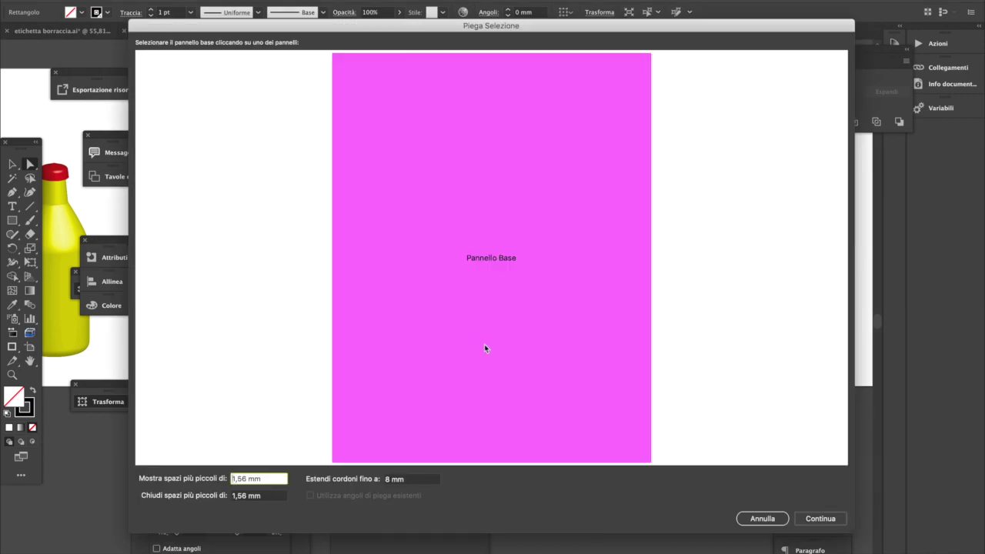
left_click(819, 519)
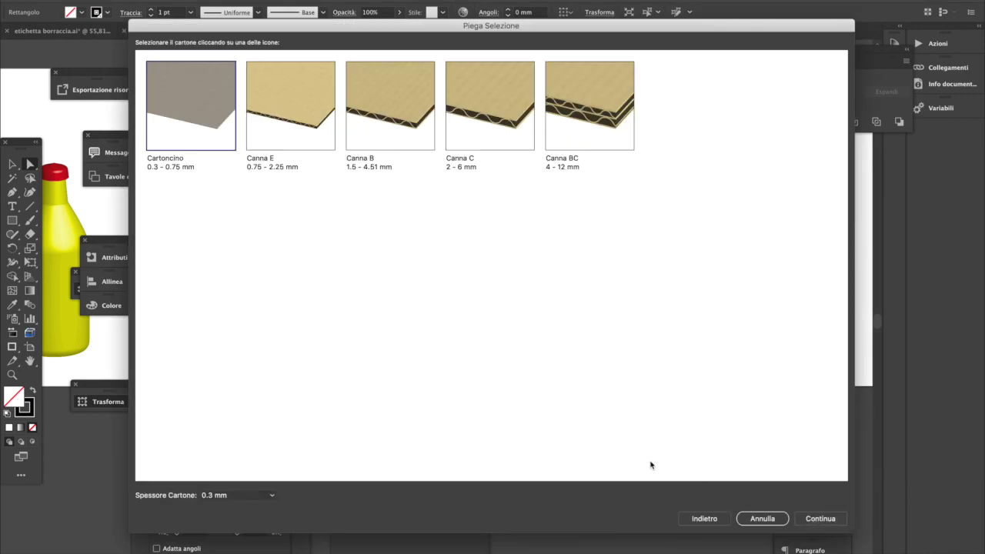
left_click(817, 519)
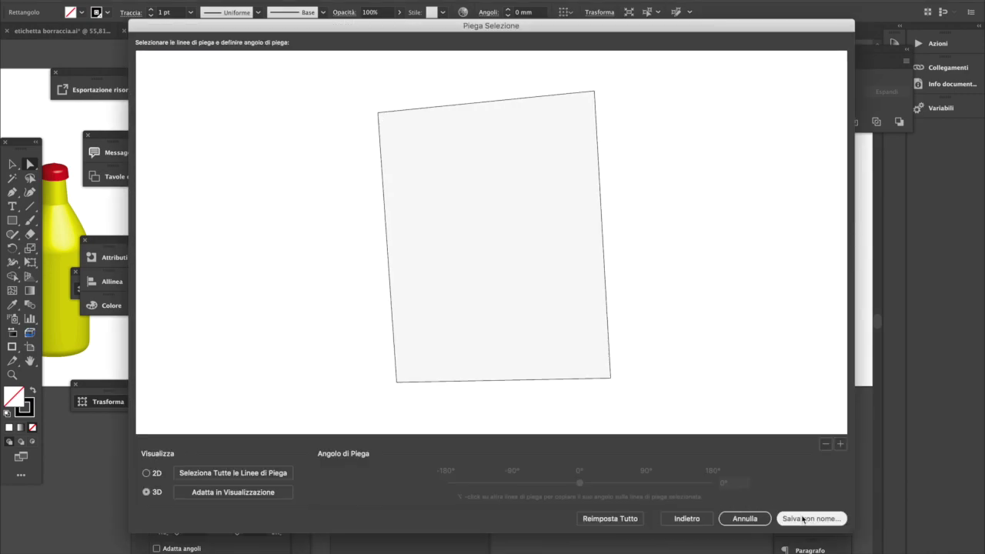
left_click(814, 519)
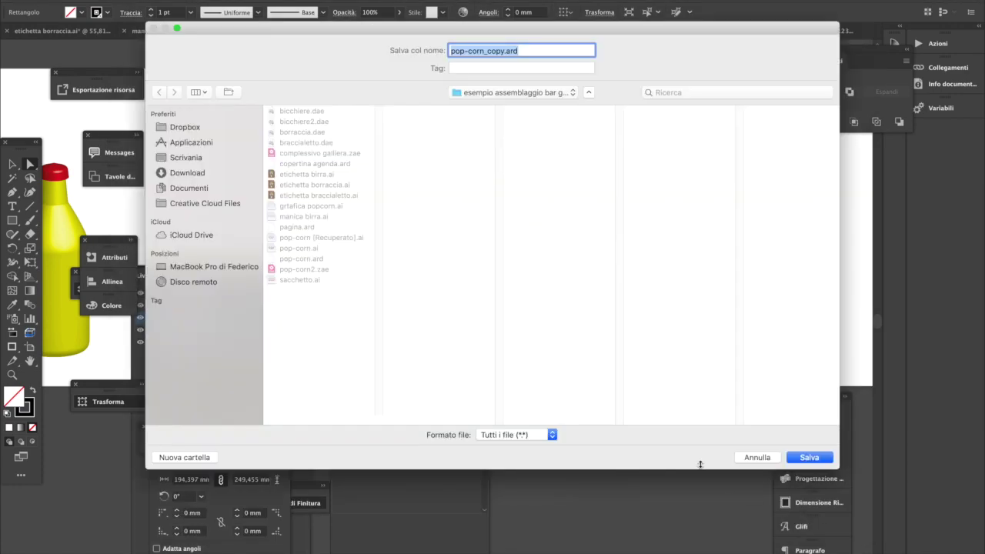
left_click(305, 229)
left_click(812, 458)
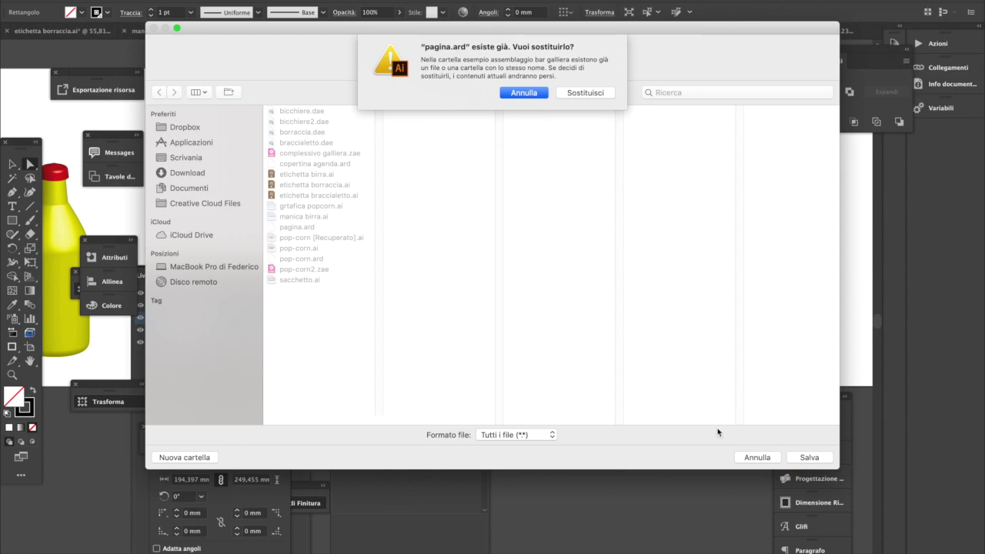
left_click(594, 95)
left_click(552, 296)
left_click(707, 505)
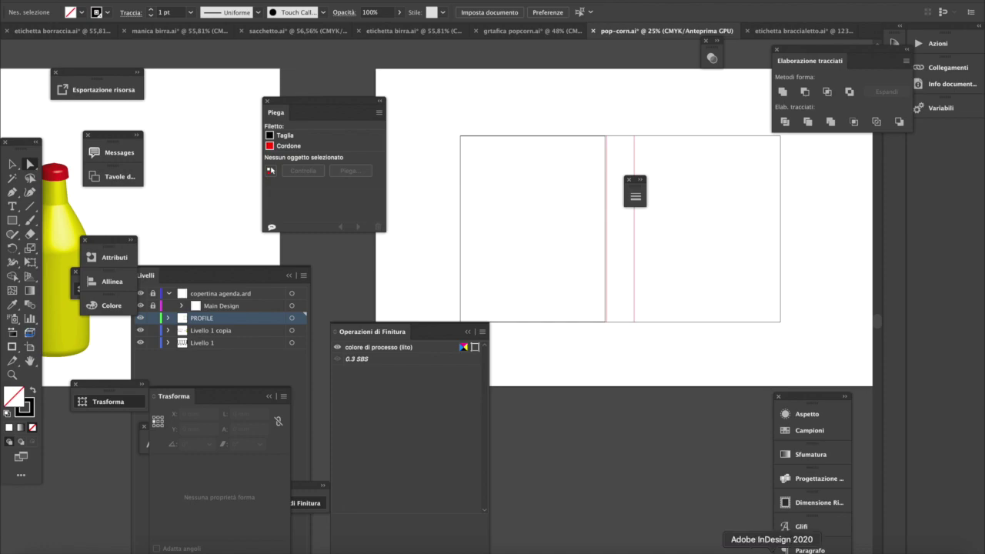
- Switch to the 3D packaging scene in Esko Studio Toolkit and import copertina agenda.ard
left_click(893, 552)
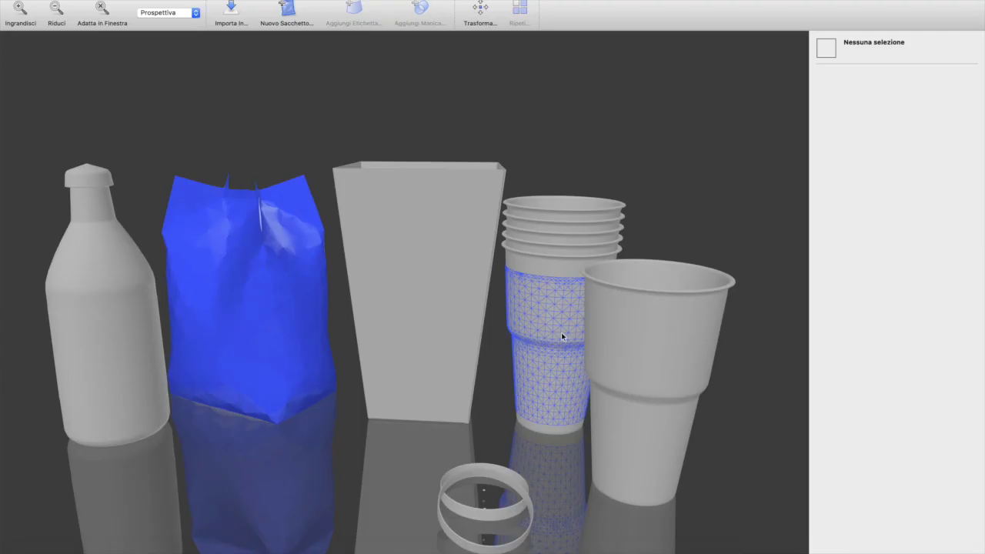
left_click(230, 21)
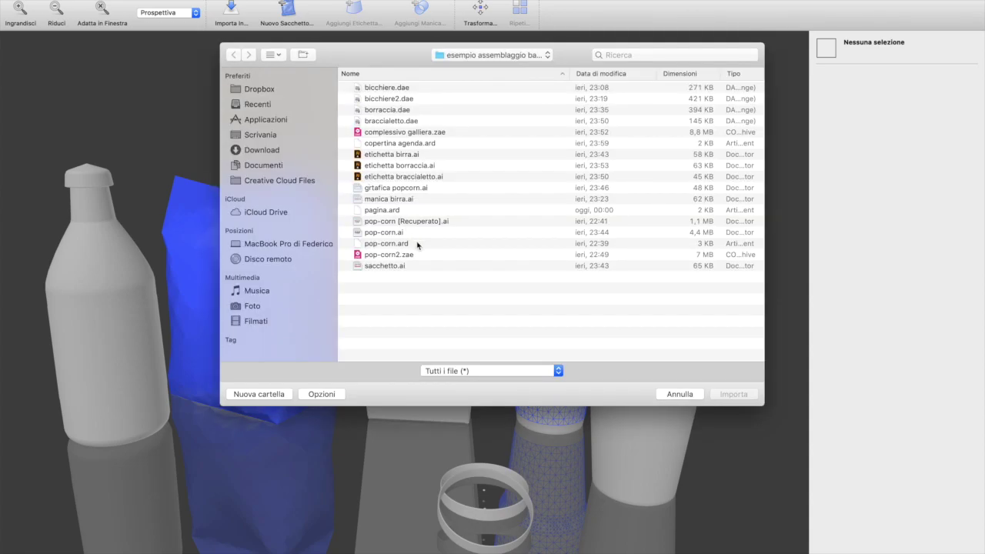
double_click(394, 145)
left_click_drag(595, 436, 468, 421)
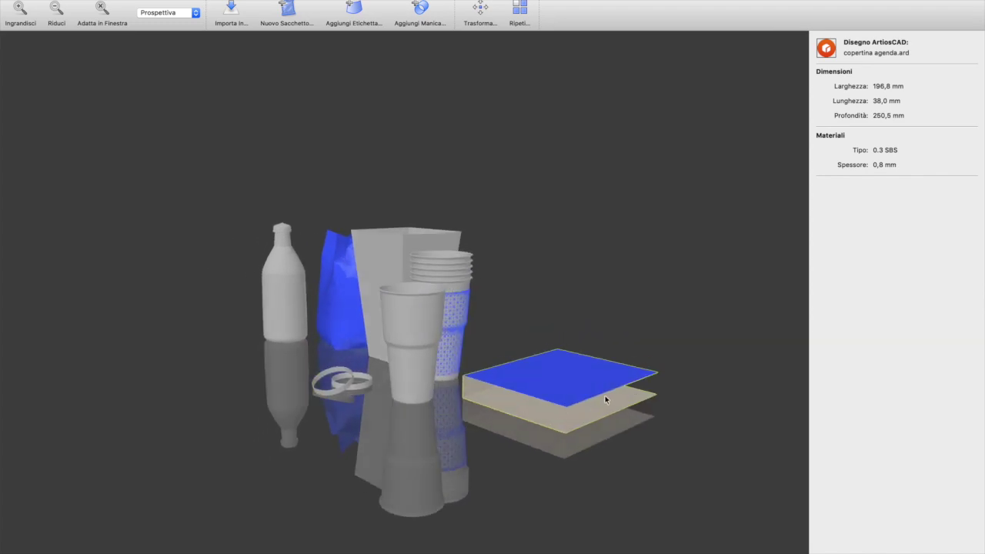
- Import pagina.ard into the scene beside the agenda cover
left_click(240, 21)
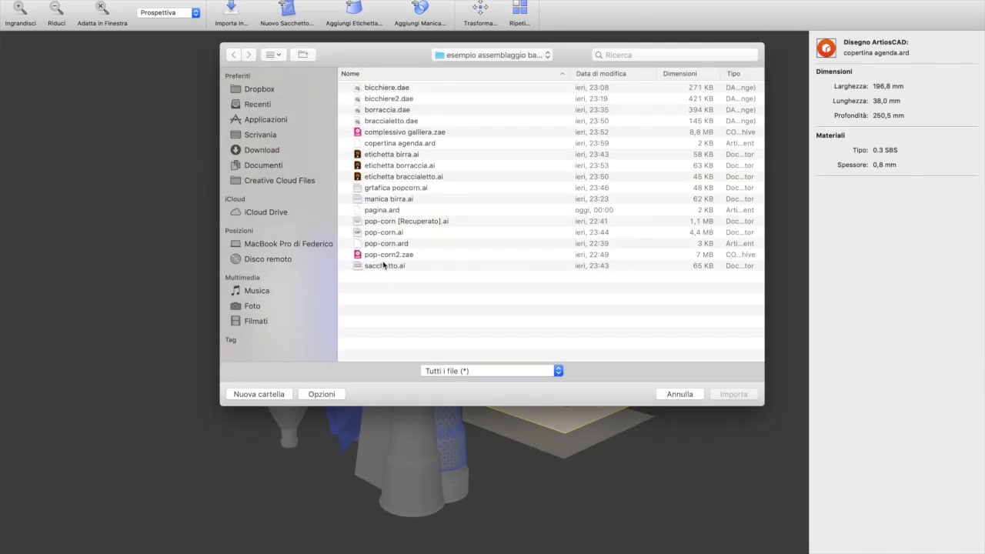
double_click(377, 211)
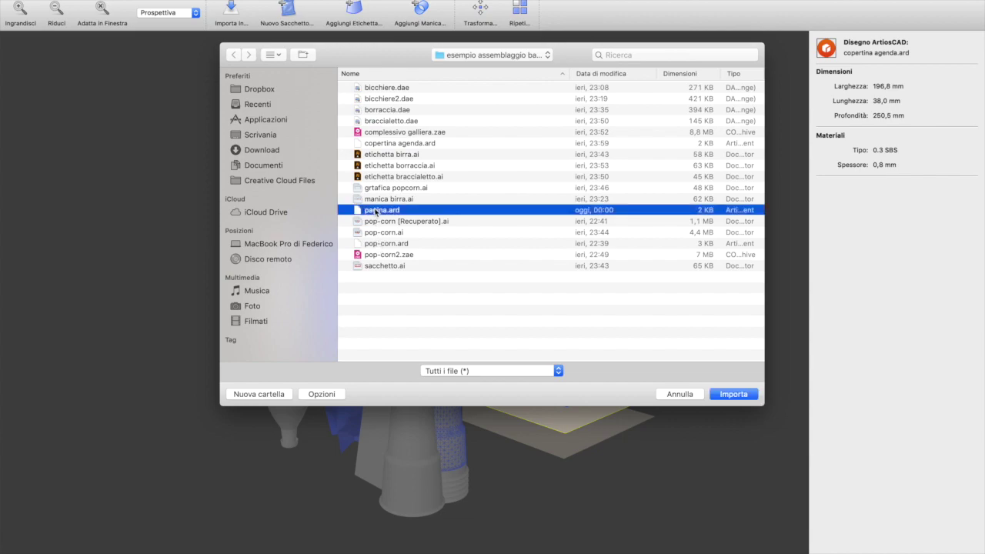
left_click_drag(435, 413, 588, 401)
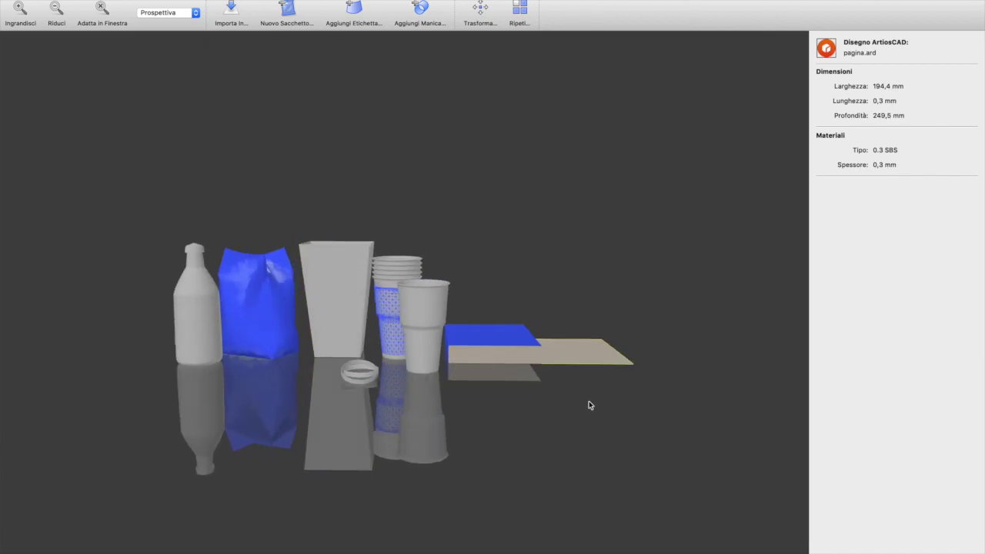
left_click_drag(490, 381, 451, 376)
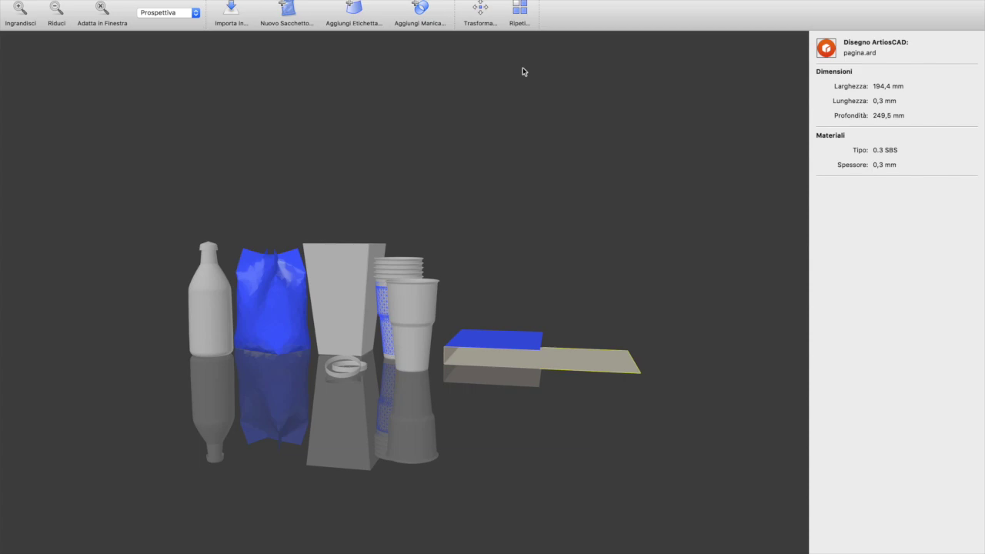
- Move the page sheet into the agenda cover, with offsets of X -196,8 mm and Y 4,8 mm
left_click(475, 8)
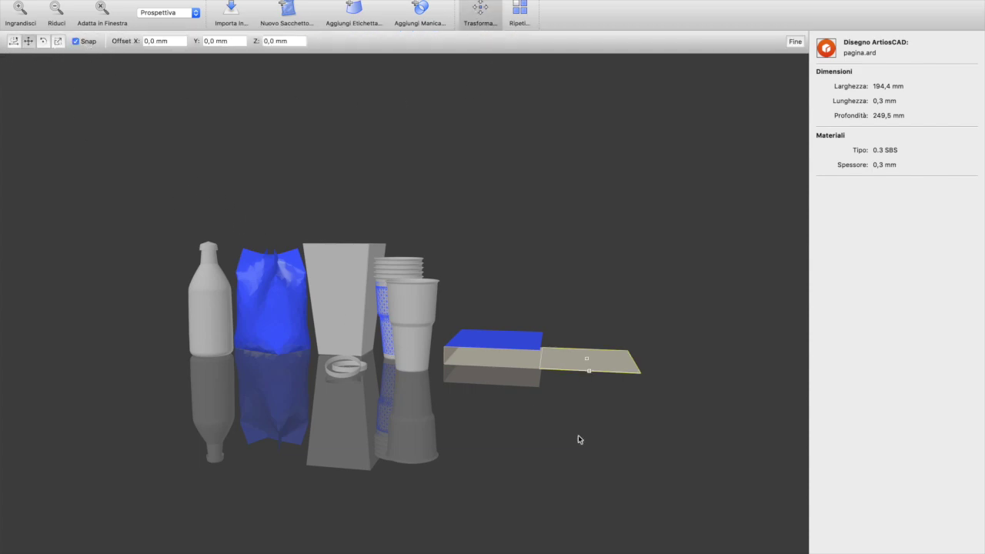
left_click(473, 362, "shift")
left_click(573, 379)
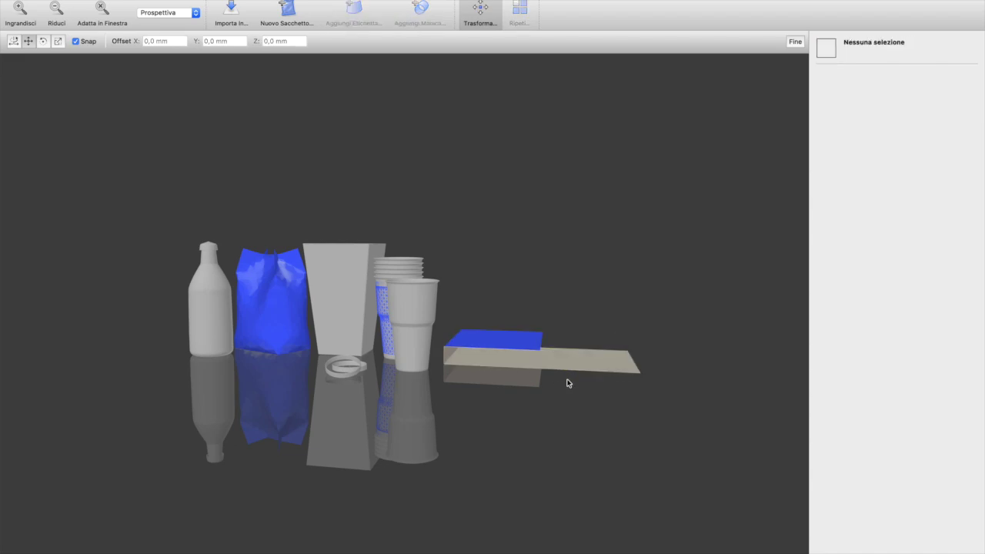
scroll(567, 378, "up", 3)
scroll(567, 383, "up", 2)
left_click(694, 423)
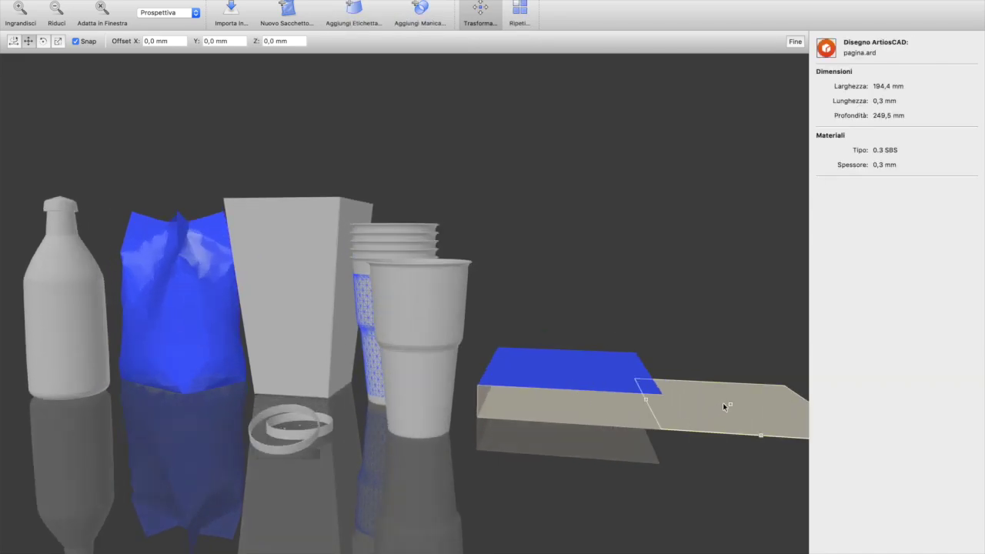
left_click_drag(729, 401, 732, 406)
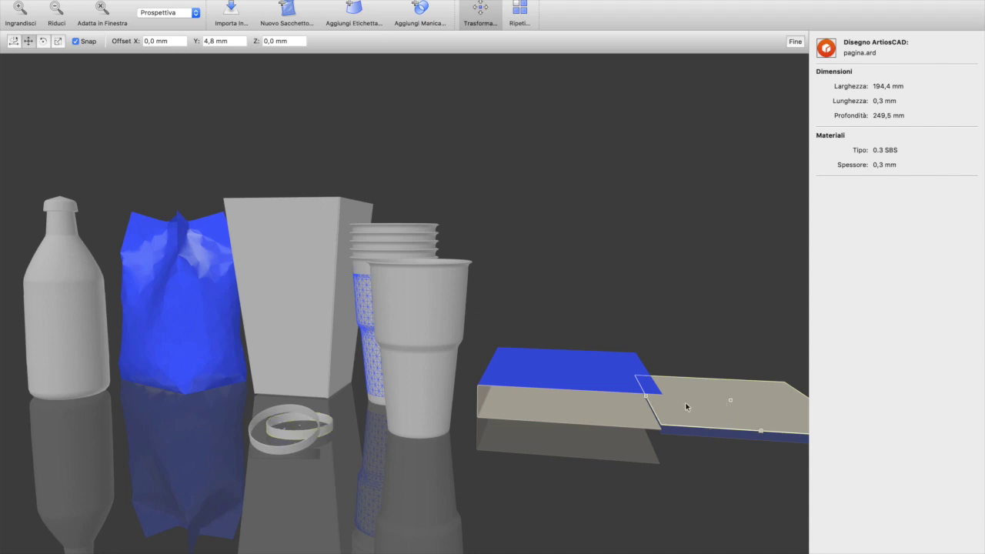
left_click_drag(647, 397, 491, 401)
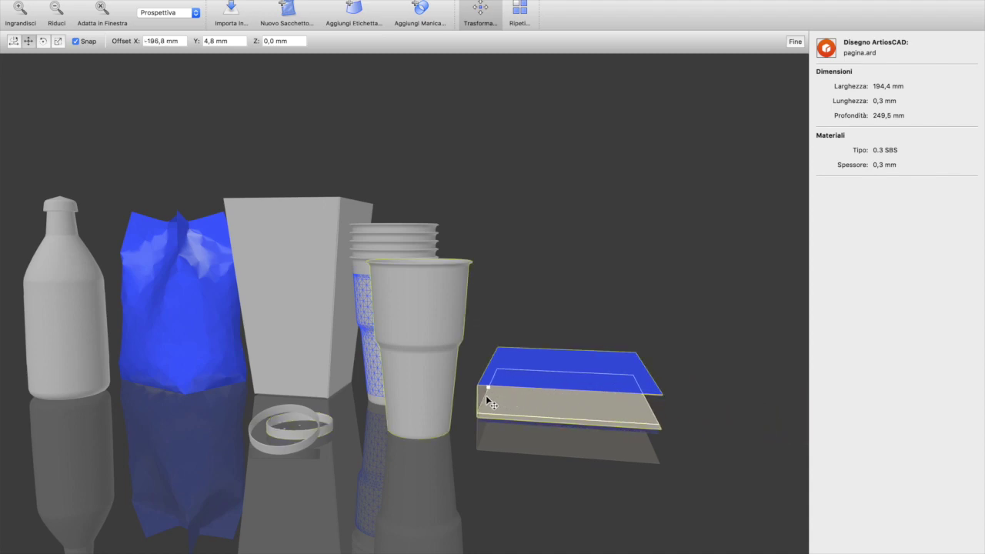
- Lower the page sheet to a Y offset of 0,0 mm against the cover's base and check its position
scroll(523, 409, "up", 5)
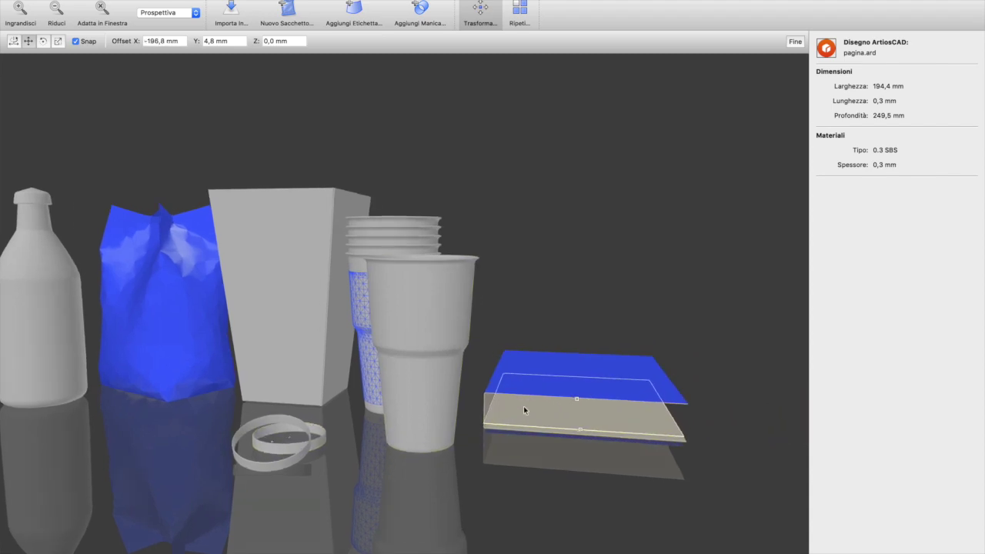
left_click_drag(641, 458, 572, 372)
left_click_drag(684, 480, 295, 485)
scroll(483, 499, "down", 5)
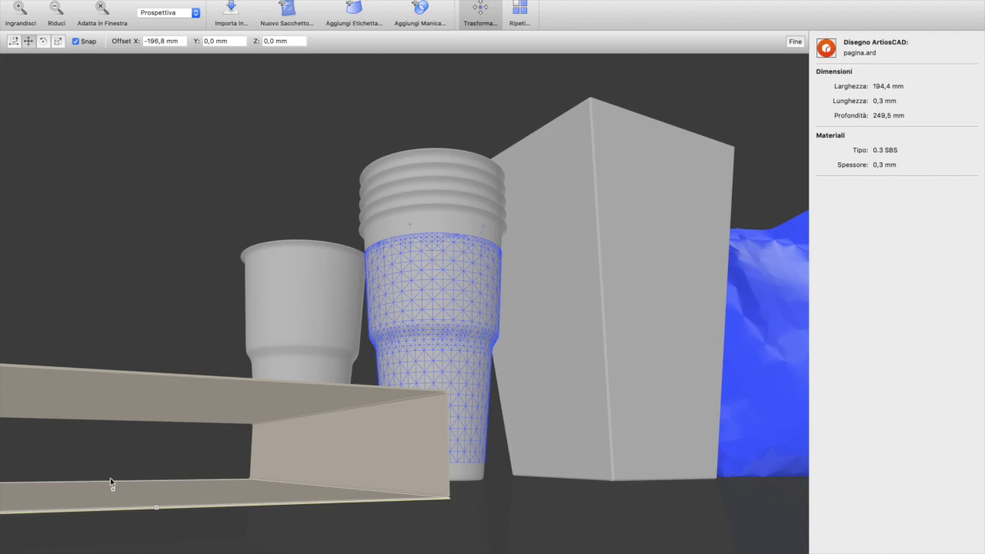
left_click_drag(114, 491, 505, 513)
scroll(536, 510, "up", 3)
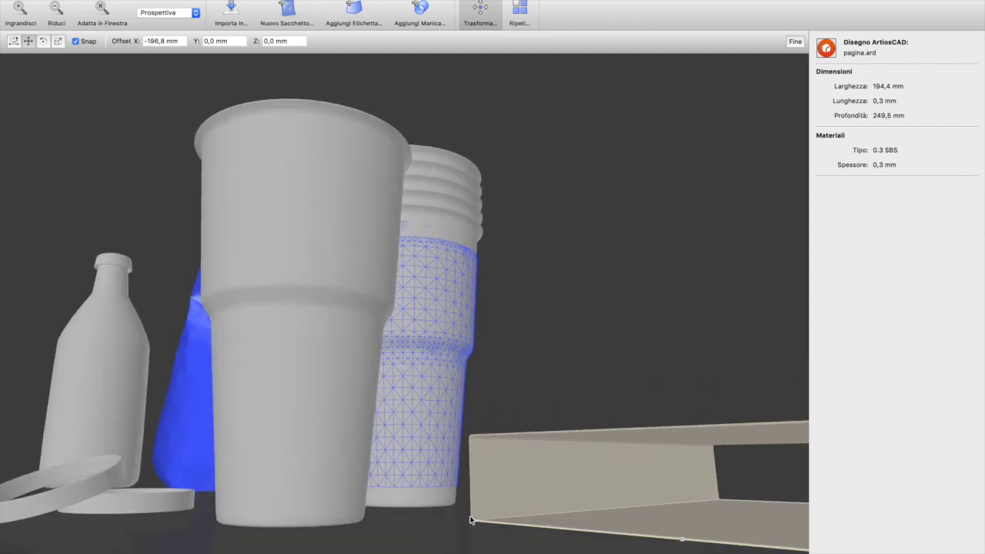
- Repeat the page sheet vertically inside the cover, with a Y count of 10 and 0,0 mm spacing
left_click(520, 12)
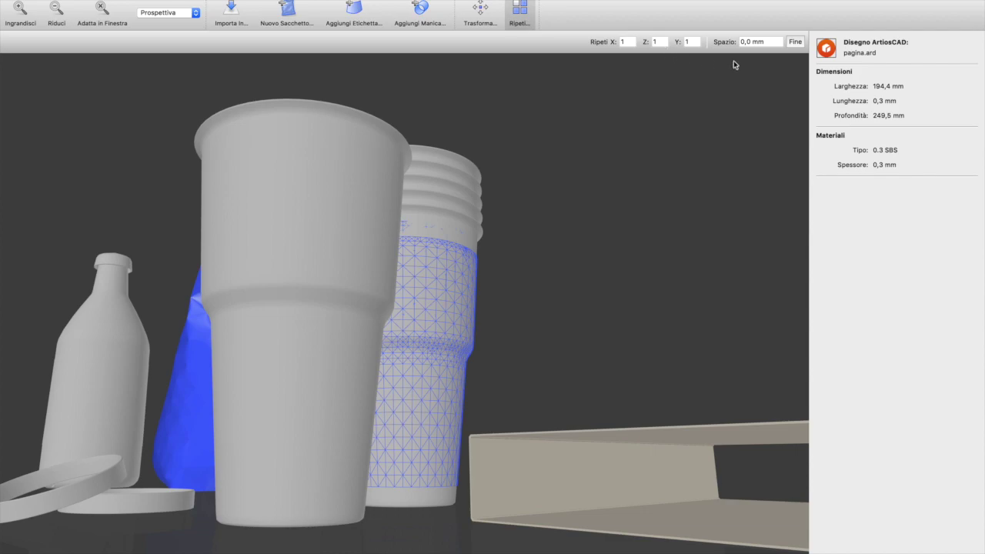
left_click(700, 42)
type("2")
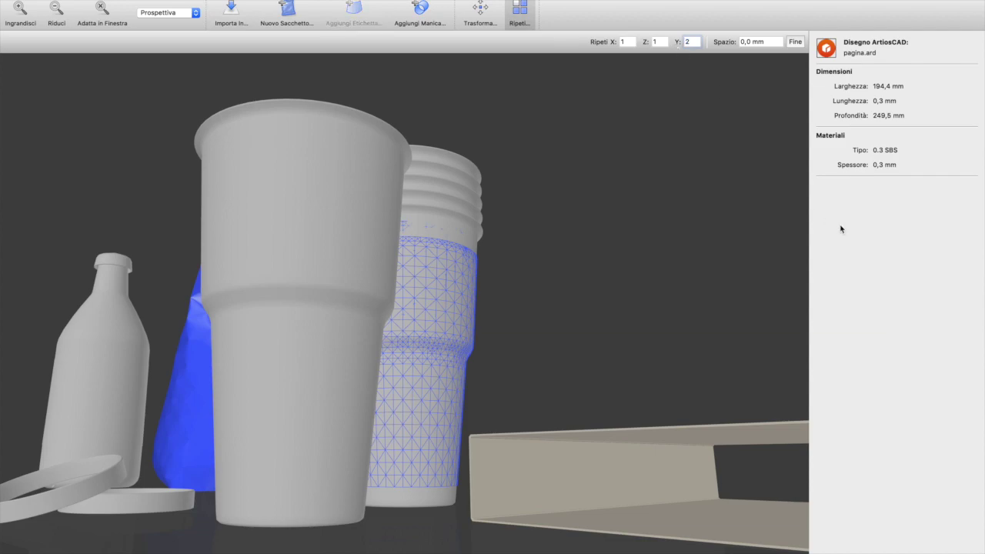
key("Return")
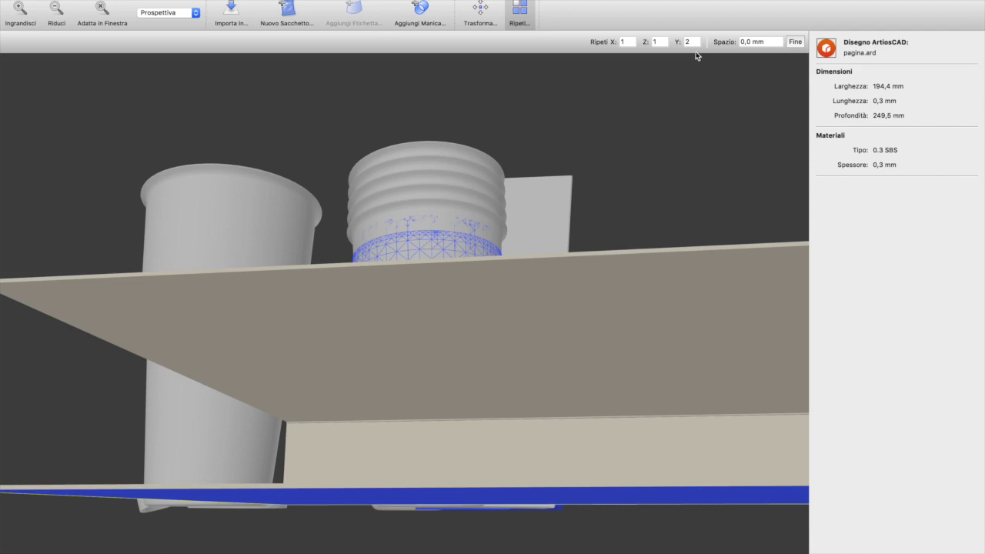
double_click(681, 43)
type("10")
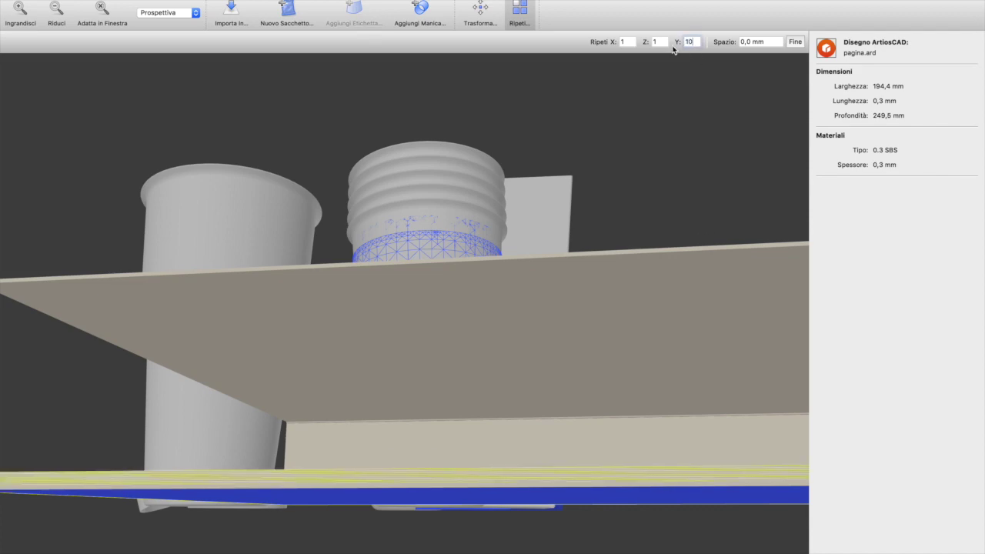
- Select the page sheet in the cover and repeat it vertically twice more, each with a Y count of 10 and 0,0 mm spacing
left_click_drag(565, 364, 692, 372)
left_click(642, 448)
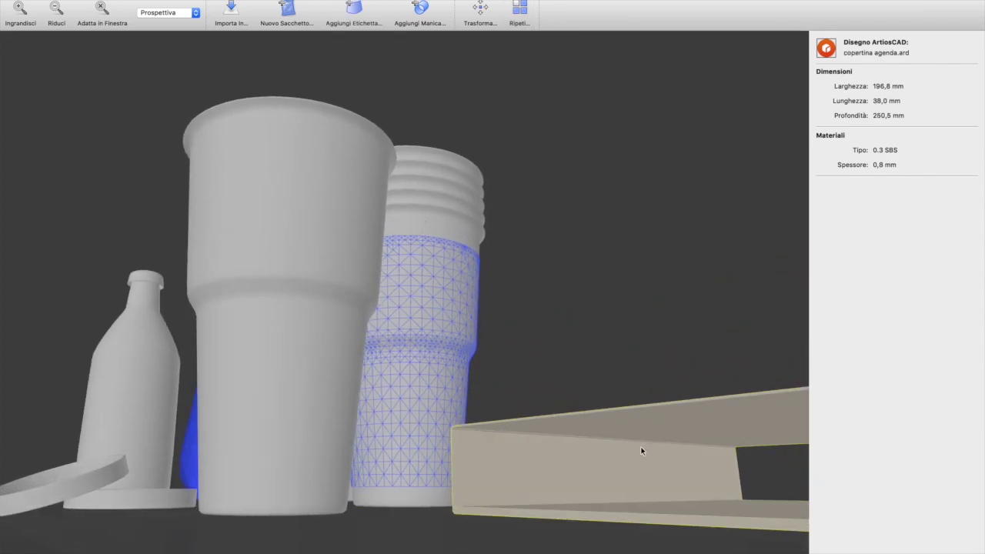
left_click(635, 505)
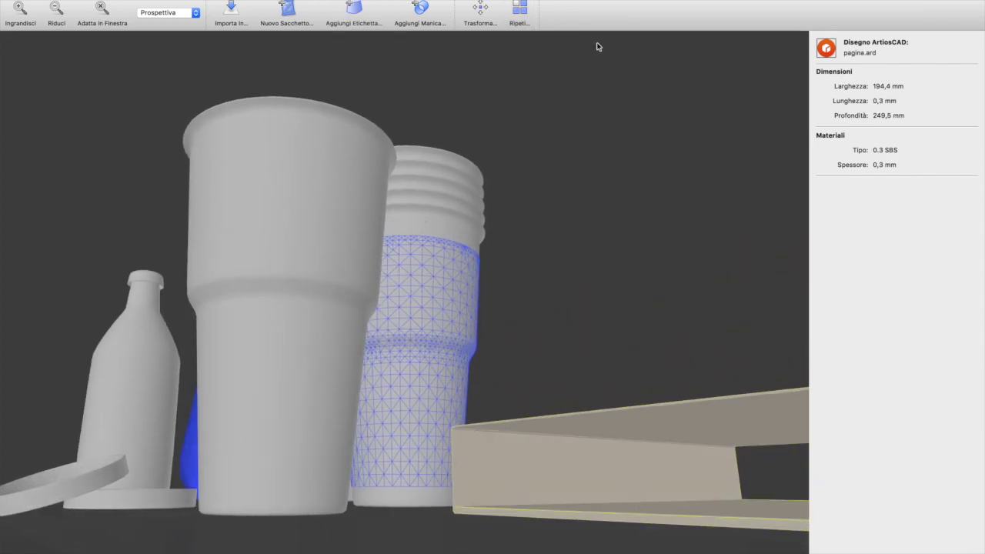
left_click(521, 12)
left_click(695, 42)
type("0")
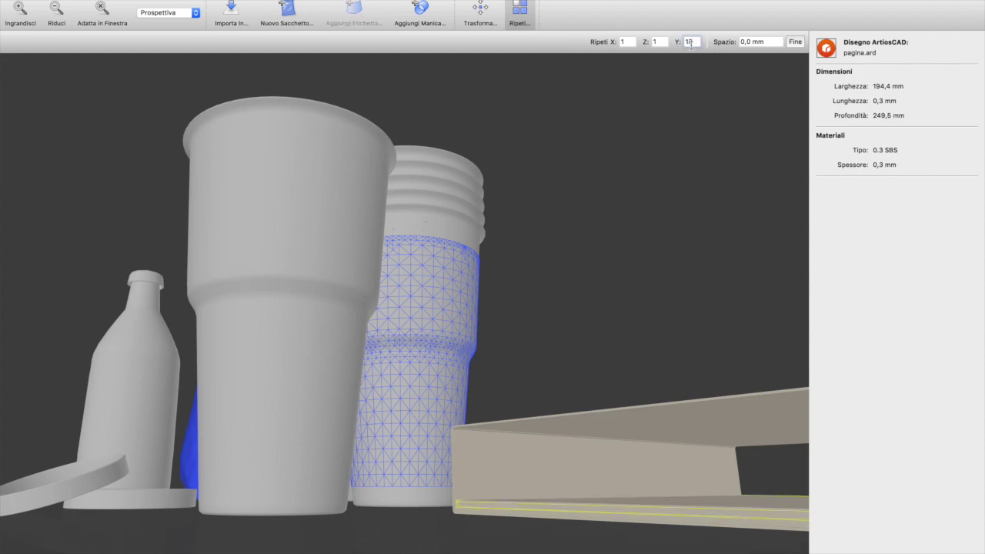
key("Return")
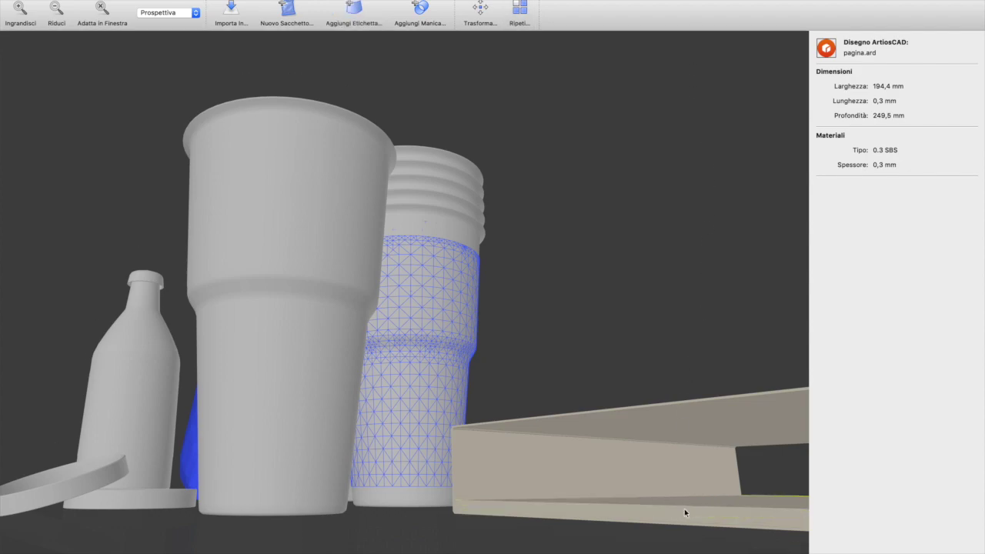
left_click(522, 13)
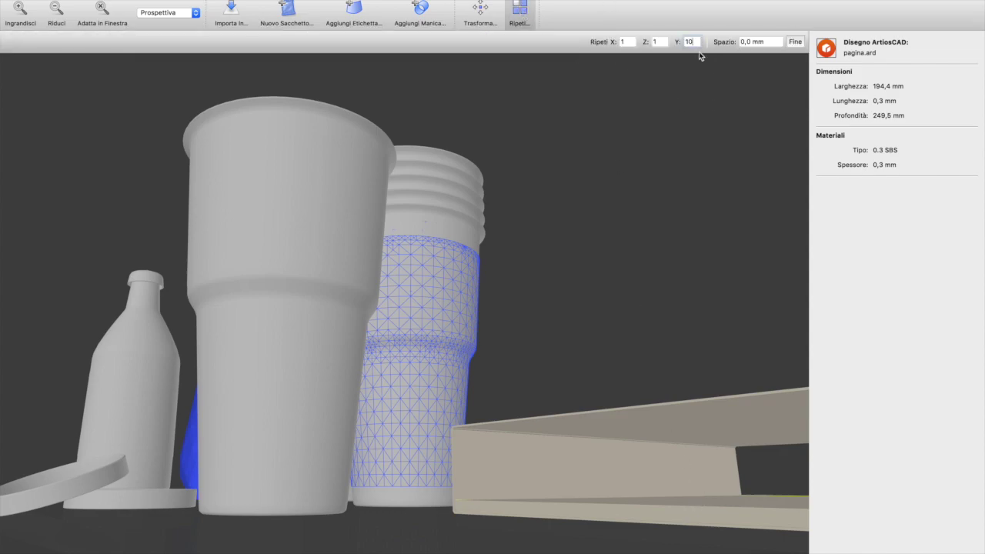
key("Return")
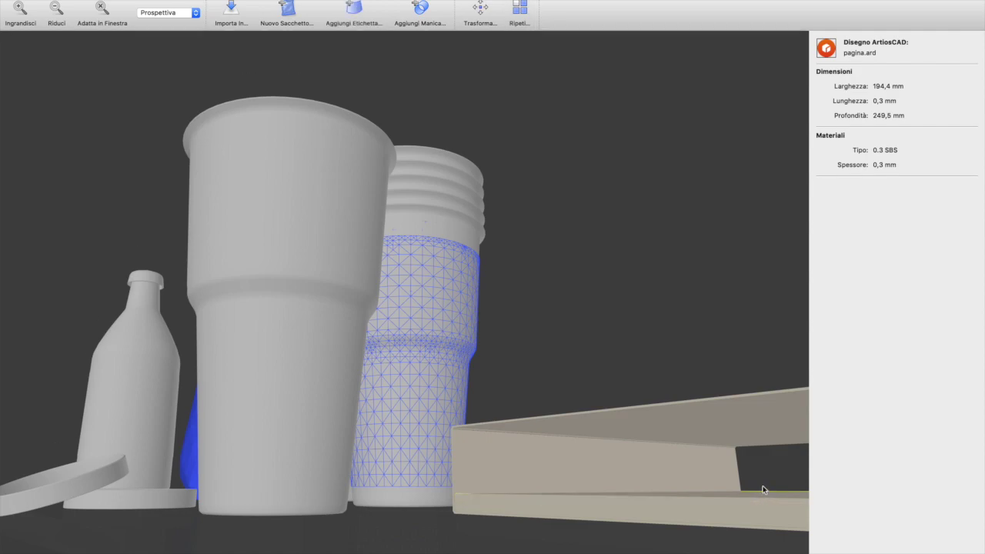
- Reselect the topmost page sheet and extend the stack with two further vertical repeats of 10 at 0,0 mm spacing
left_click(759, 487)
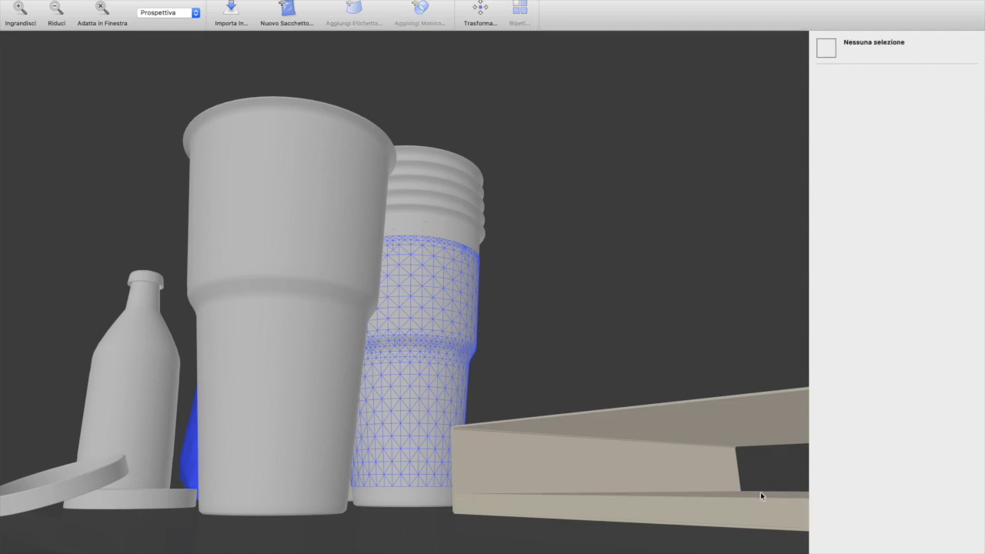
left_click(761, 492)
left_click(521, 22)
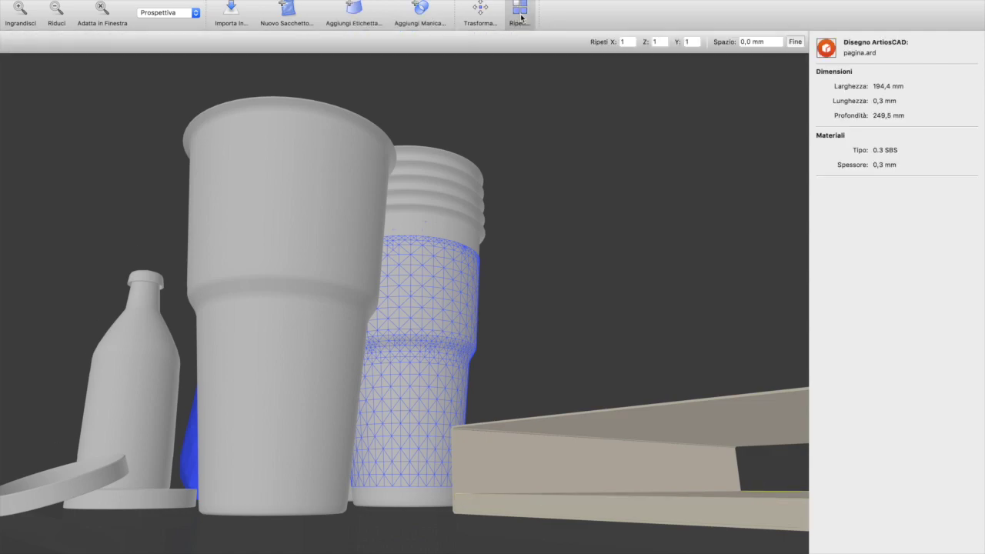
left_click(696, 42)
type("0")
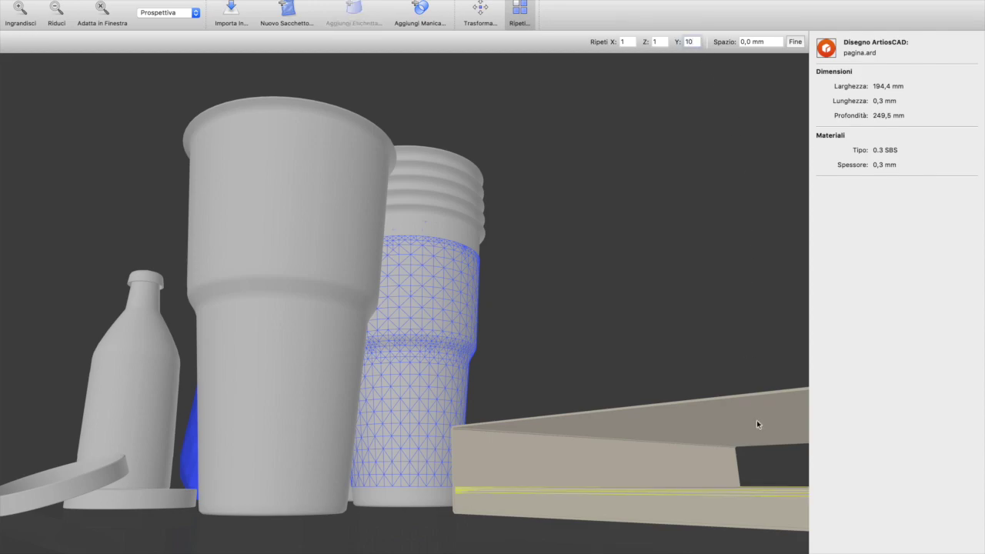
left_click_drag(755, 466, 680, 499)
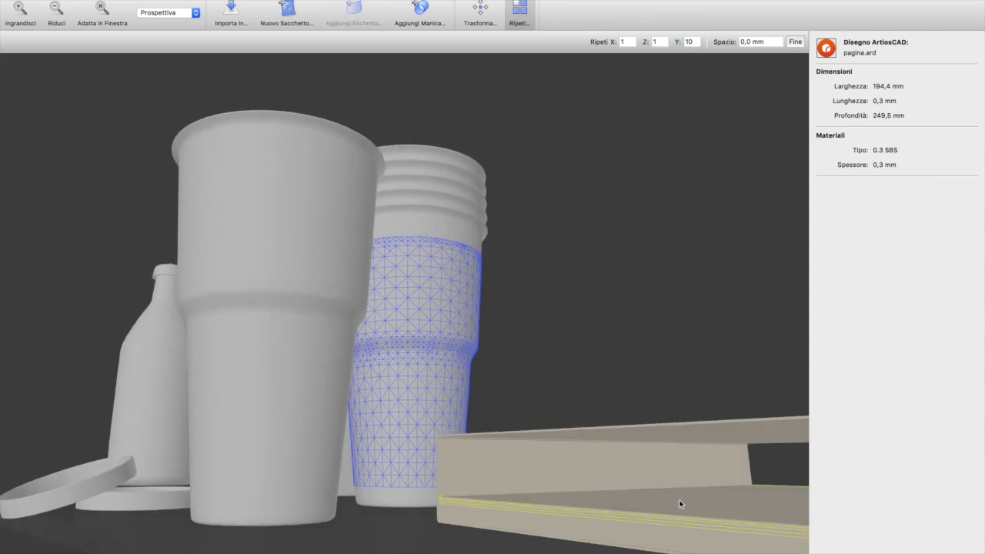
key("Return")
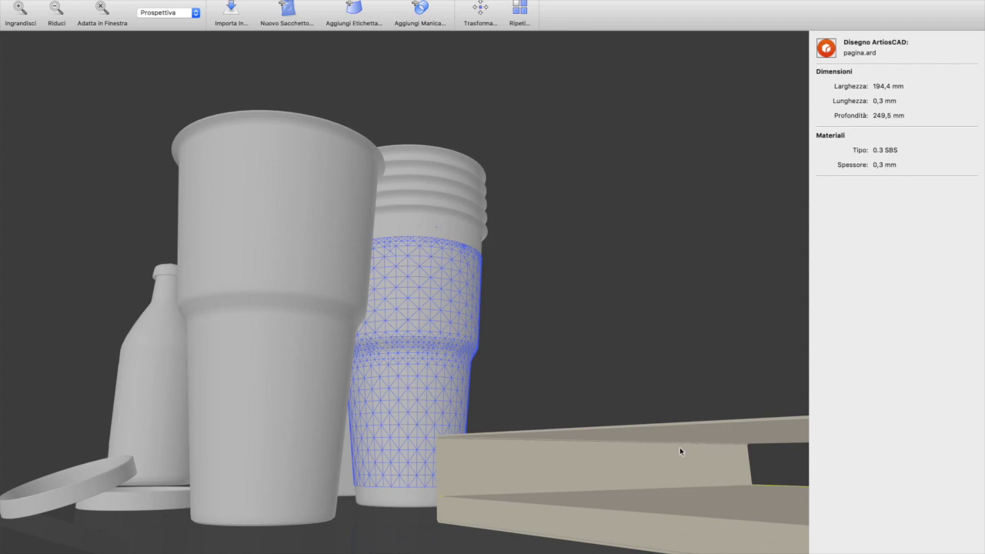
left_click(523, 17)
left_click(695, 42)
type("0")
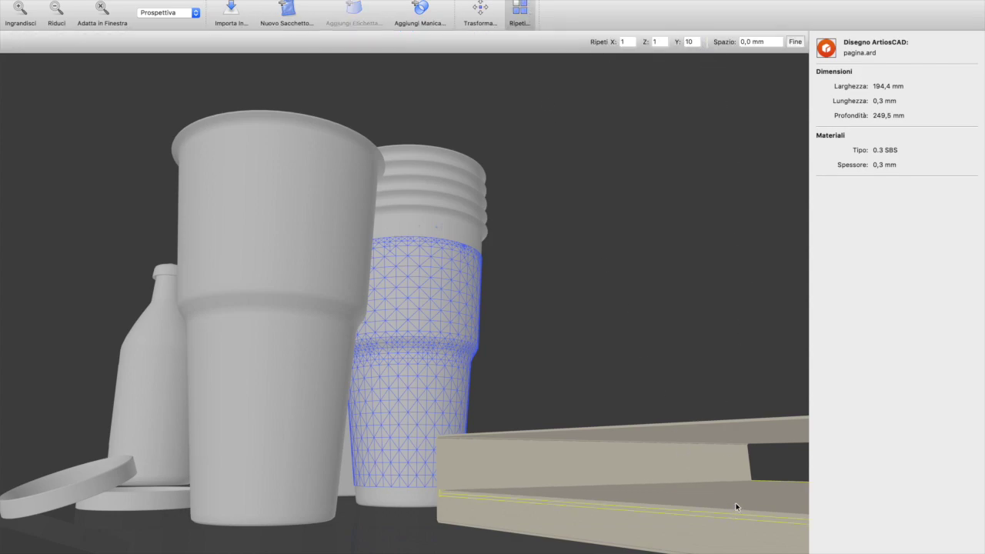
key("Return")
- Build the page stack higher with four successive vertical repeats of the top sheet, each with a Y count of 10
left_click(520, 12)
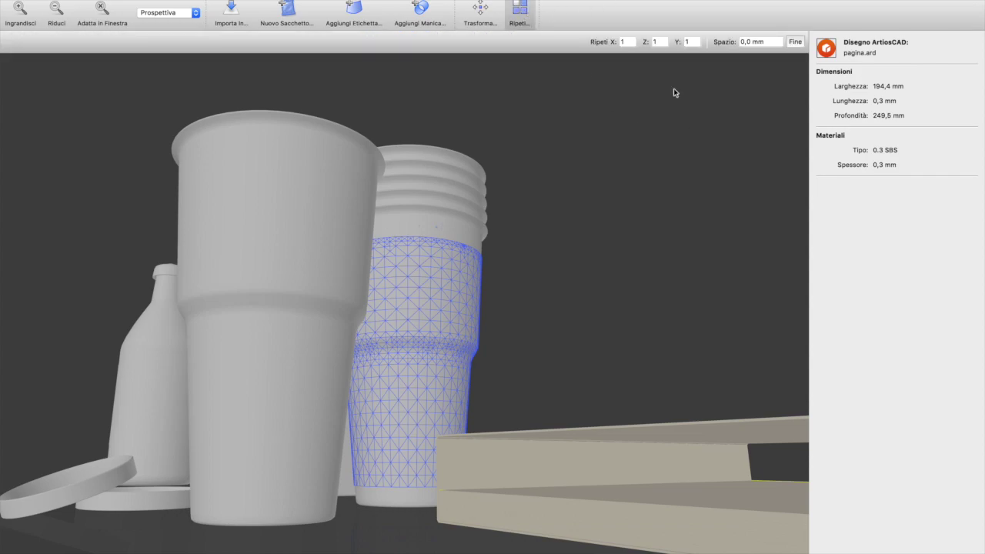
left_click(693, 43)
type("0")
key("Return")
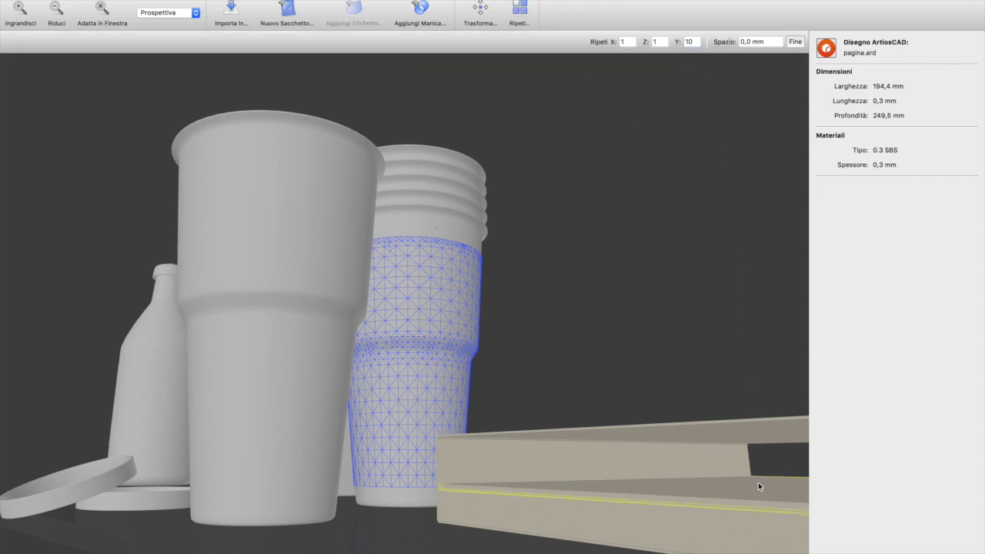
left_click(520, 12)
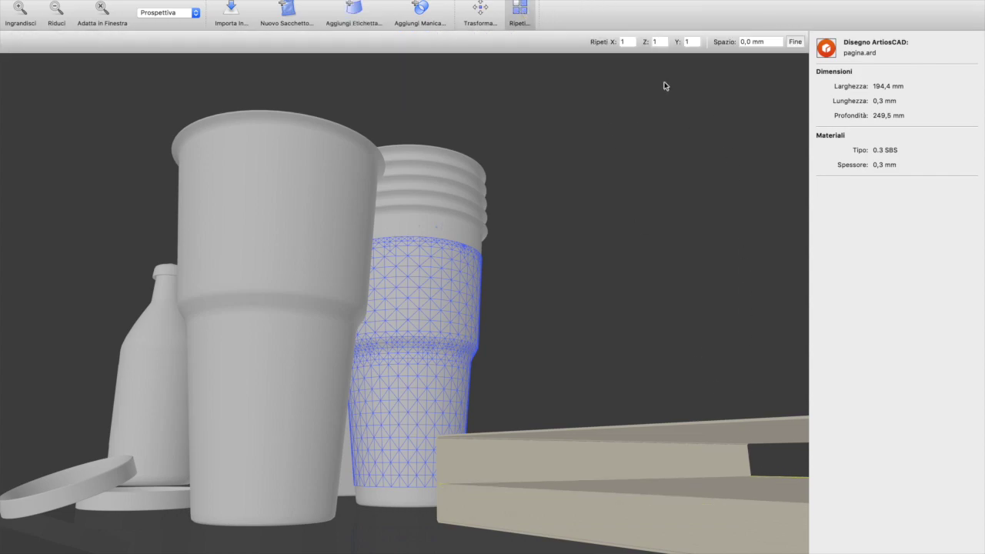
left_click(697, 42)
type("0")
key("Return")
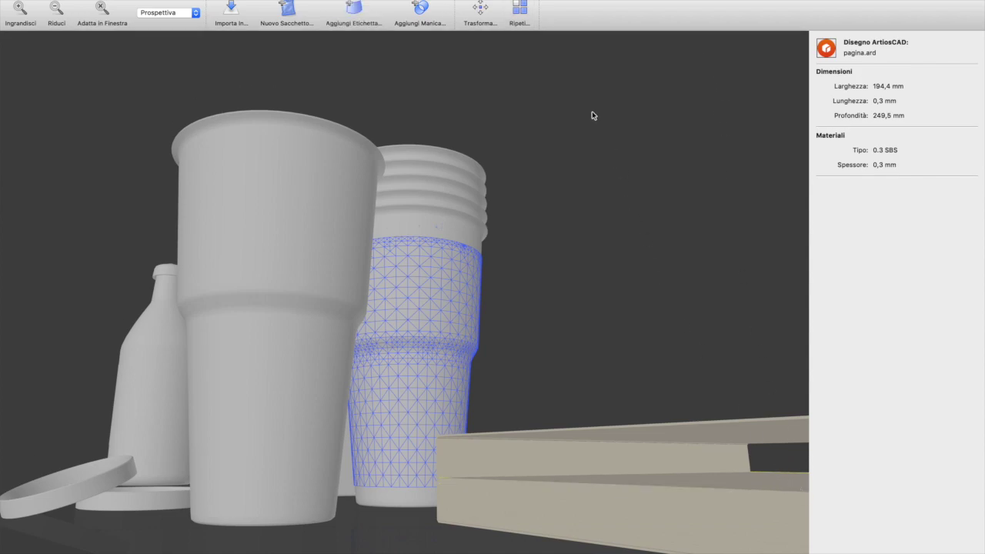
left_click(522, 10)
left_click(693, 42)
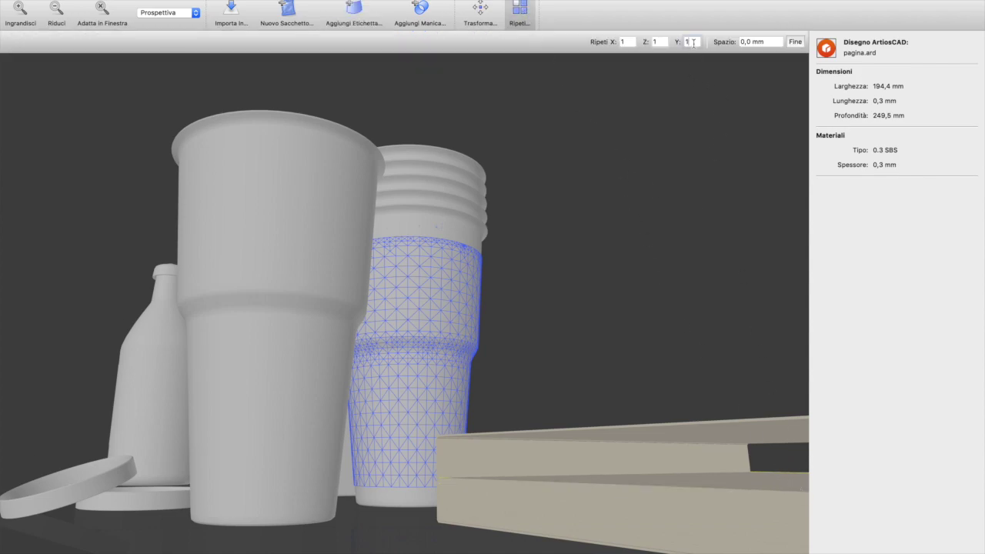
type("0")
key("Return")
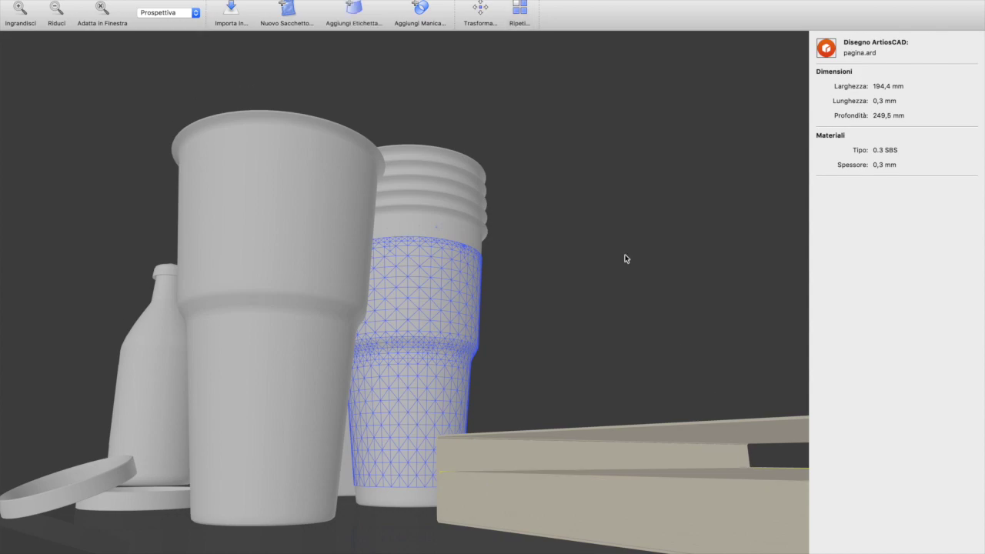
left_click(522, 13)
left_click(696, 42)
type("0")
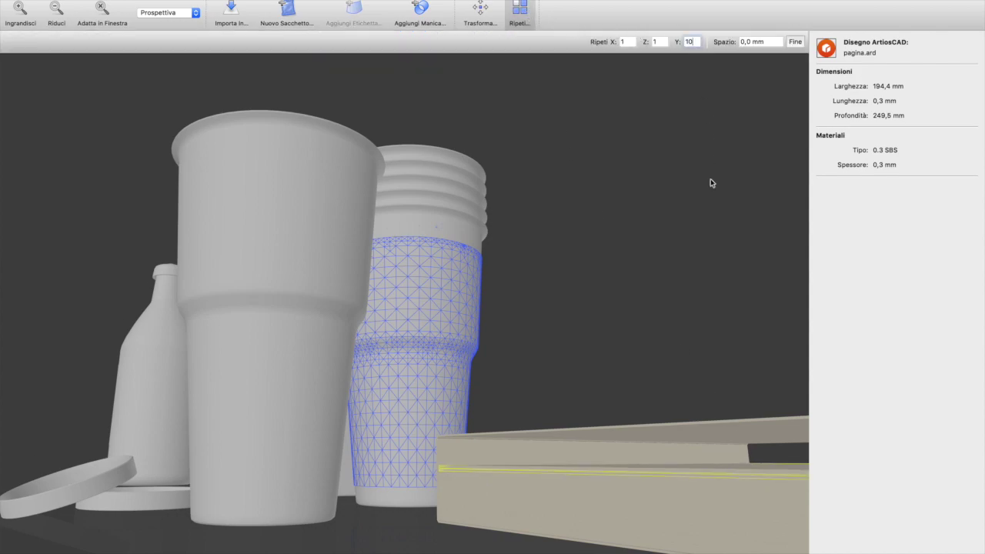
key("Return")
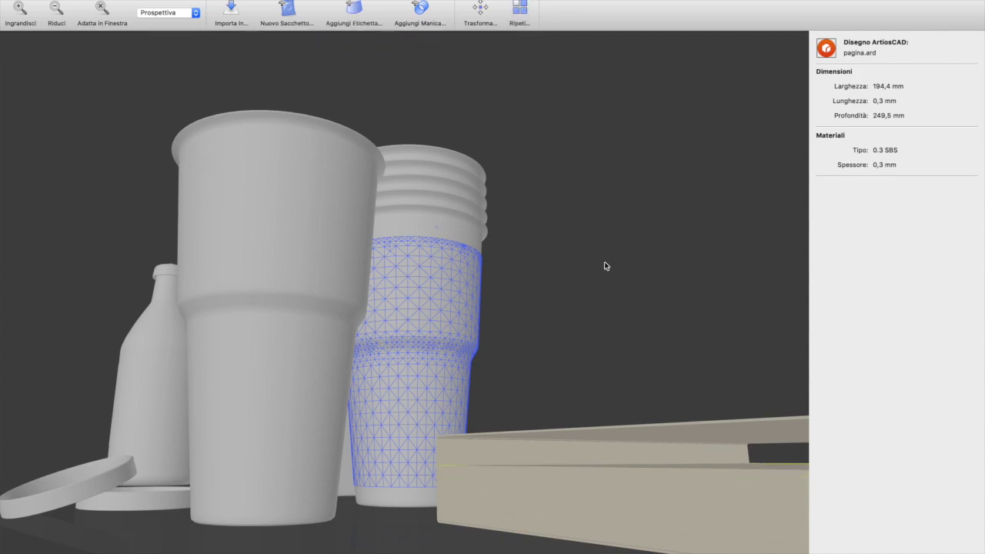
- Continue the stack toward the cover's upper panel with four more vertical repeats of 10 sheets, checking the remaining gap
left_click(520, 9)
left_click(696, 42)
type("0")
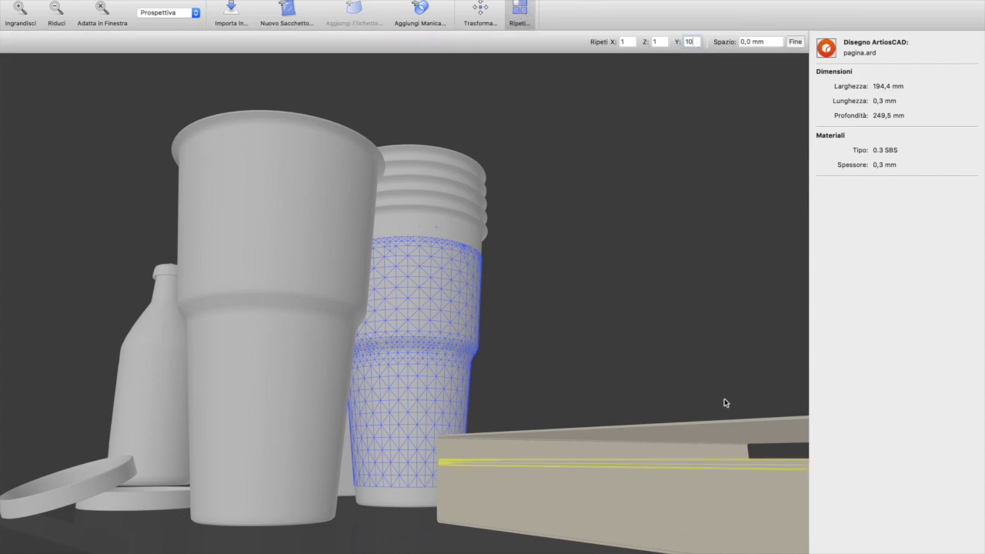
left_click(743, 456)
left_click_drag(748, 464, 751, 498)
left_click(757, 542)
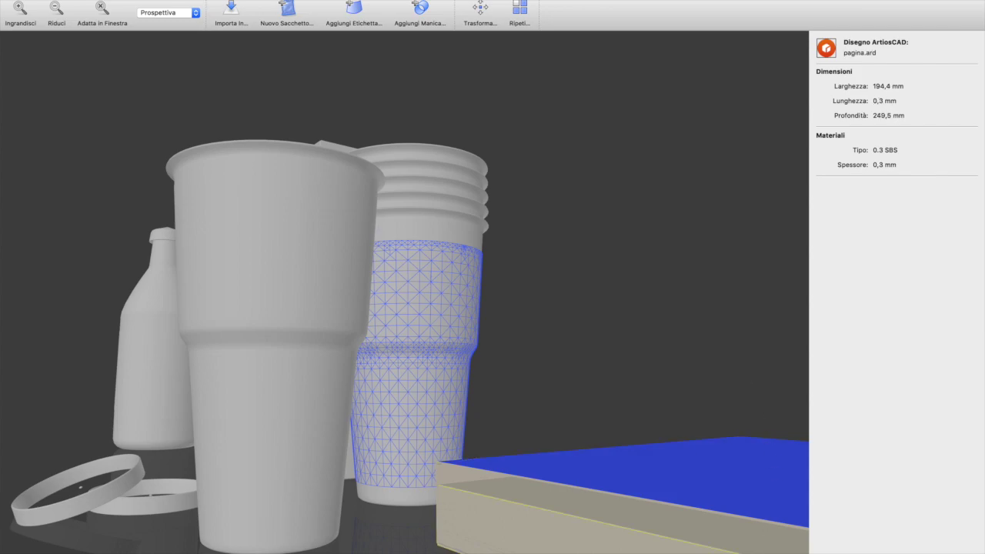
left_click(518, 16)
left_click_drag(643, 475, 640, 520)
left_click_drag(651, 465, 645, 513)
key("Return")
left_click(519, 11)
mouse_move(674, 482)
left_mouse_down()
mouse_move(673, 493)
mouse_move(675, 475)
left_mouse_up()
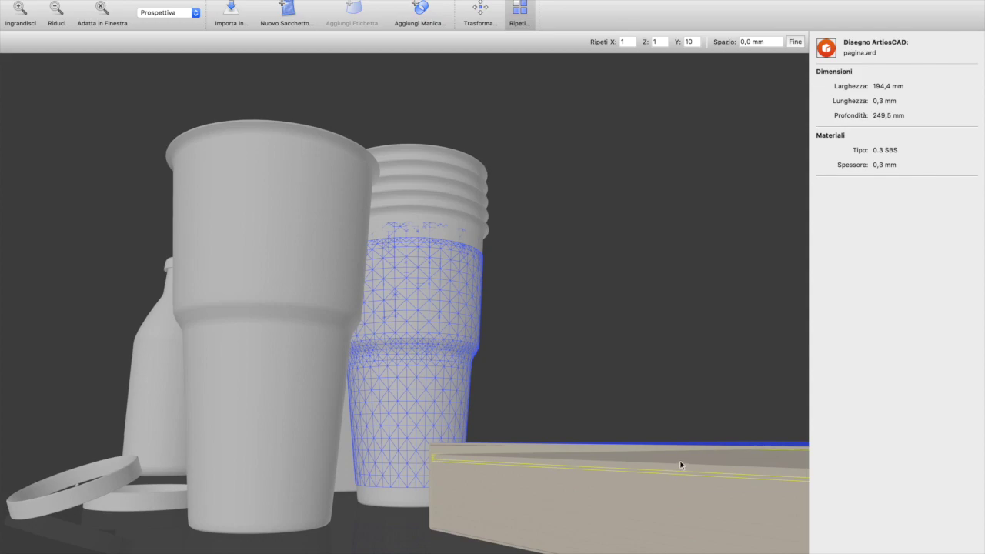
key("Return")
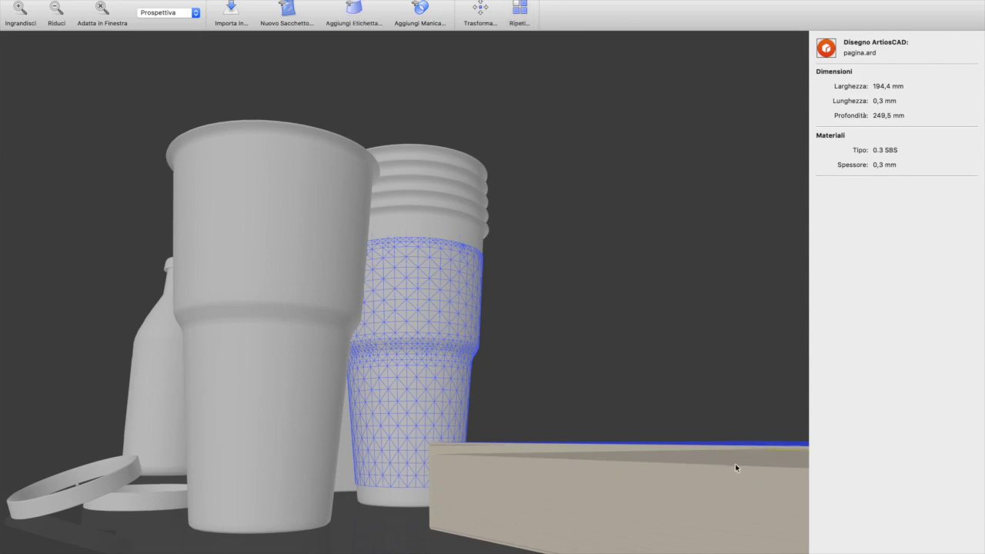
left_click(520, 12)
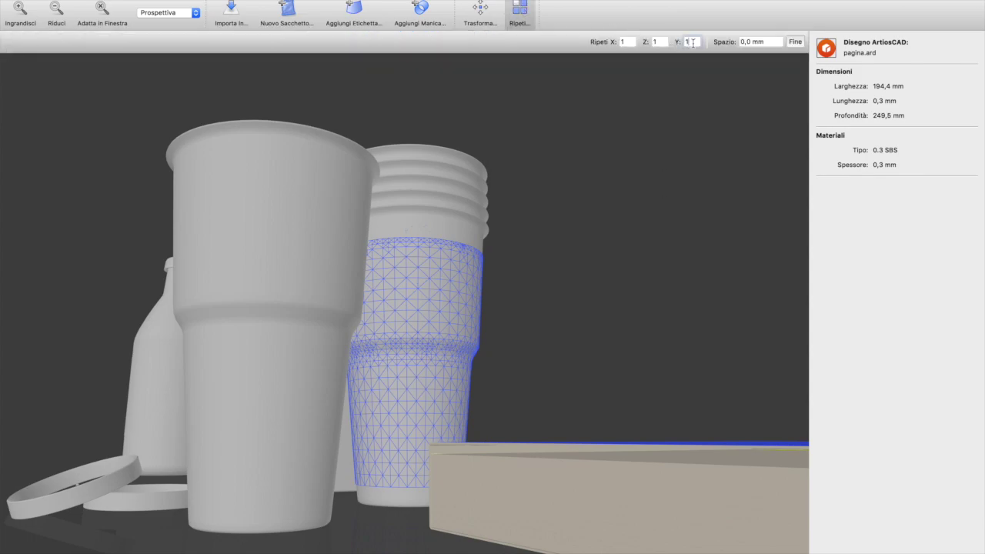
key("Return")
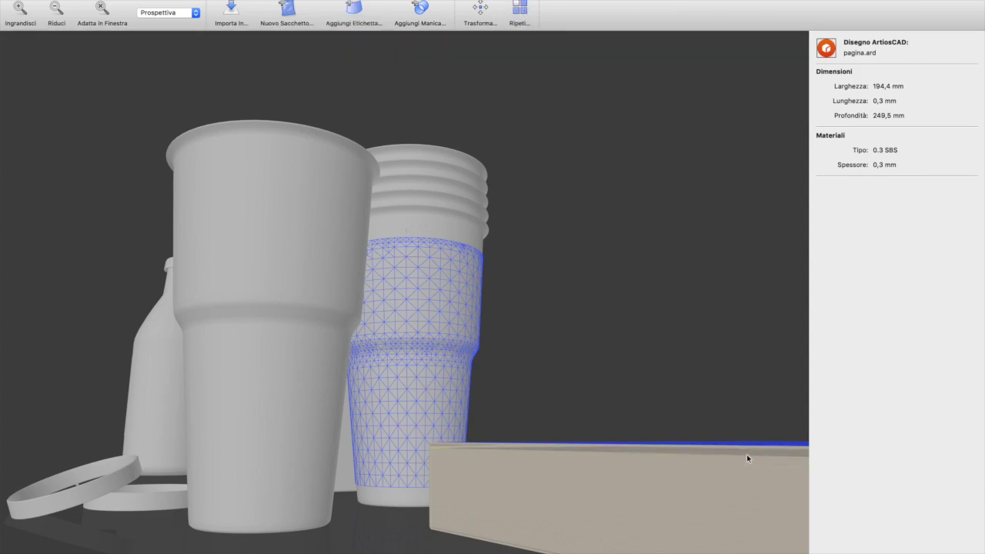
- Fill the remaining gap under the cover's upper panel by repeating the top sheet with a Y count of 7, and deselect it
left_click(518, 7)
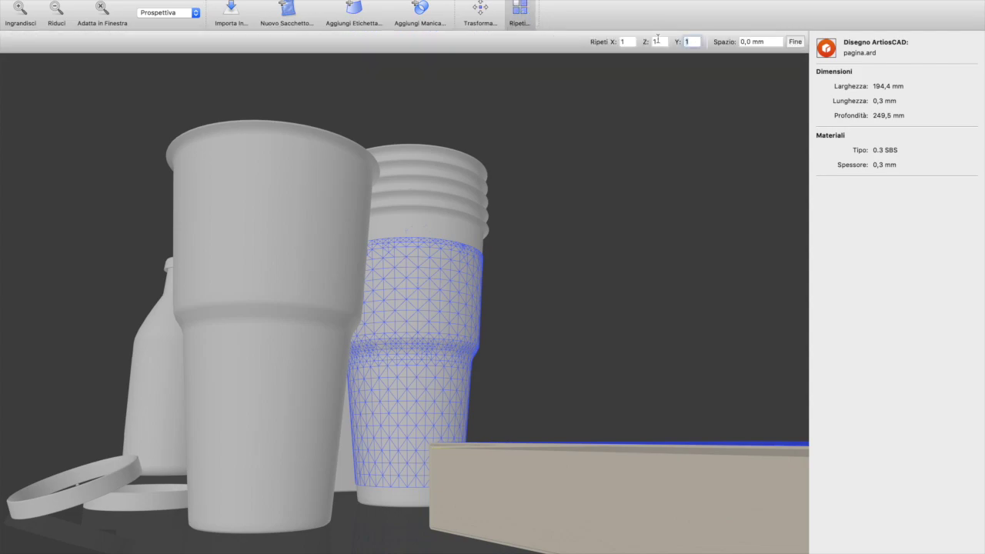
type("2")
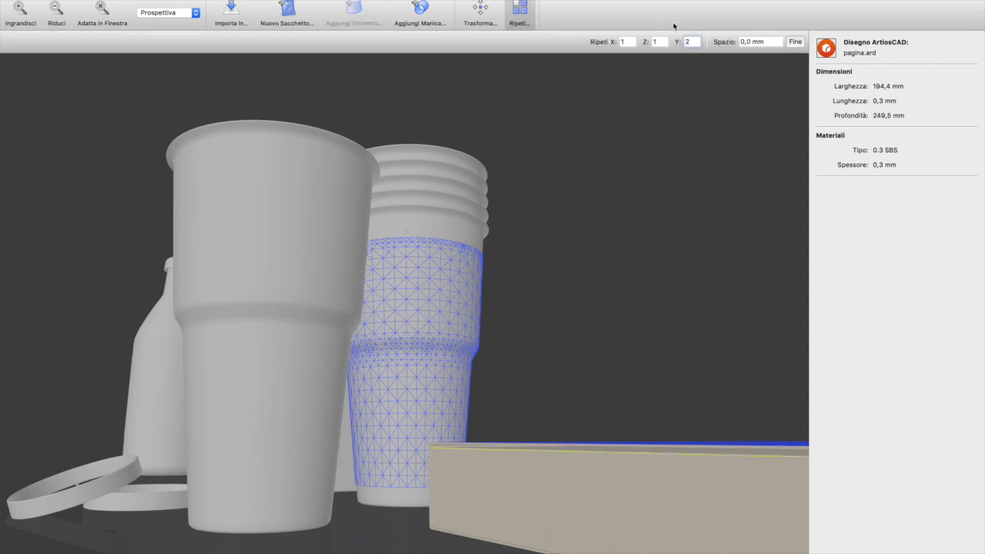
left_click_drag(691, 42, 665, 41)
type("5")
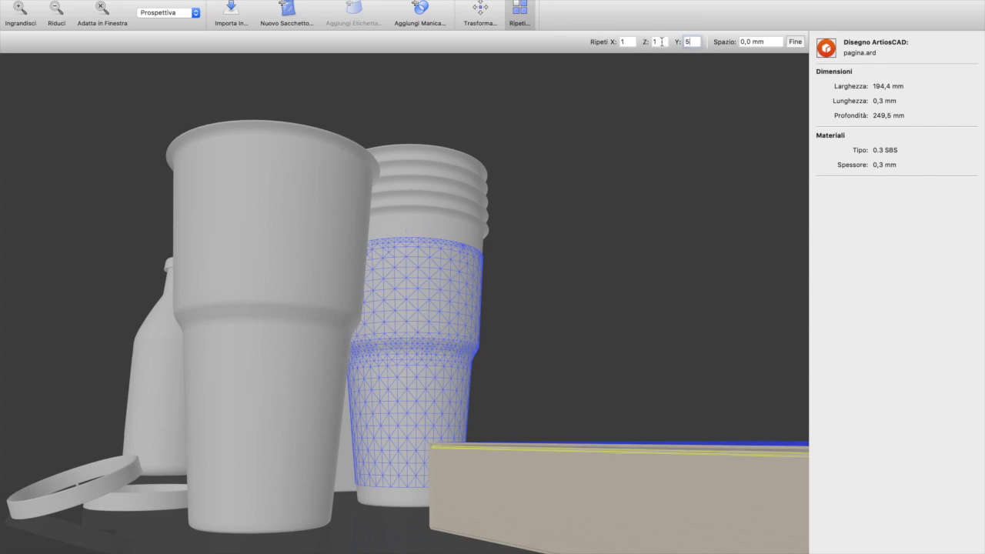
double_click(685, 41)
type("6")
left_click_drag(680, 38, 675, 44)
type("7")
left_click(653, 318)
left_click(654, 318)
left_click_drag(592, 354, 565, 354)
scroll(462, 313, "down", 10)
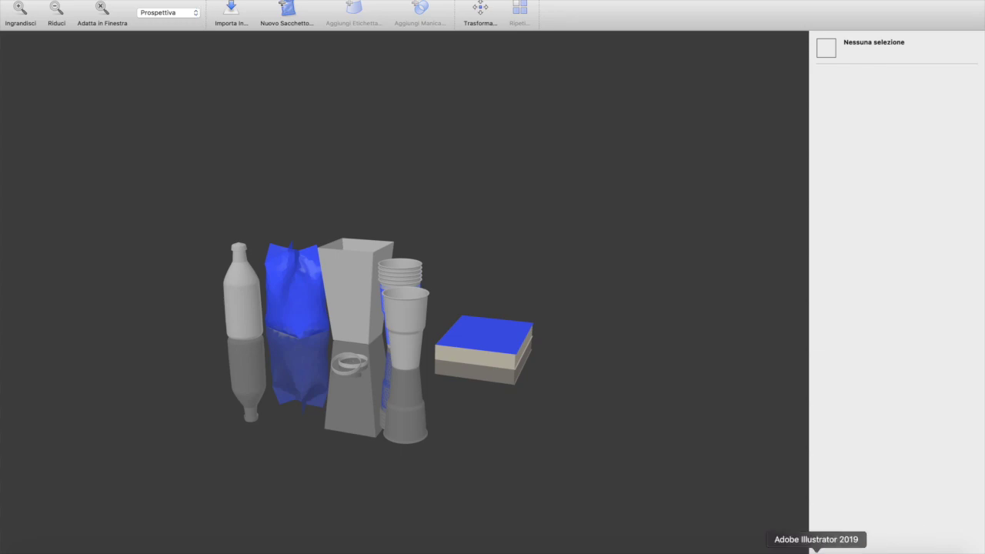
- Switch to Adobe Illustrator 2019, show grtafica popcorn.ai and update its changed structural design file complessivo galliera.zae
left_click(816, 551)
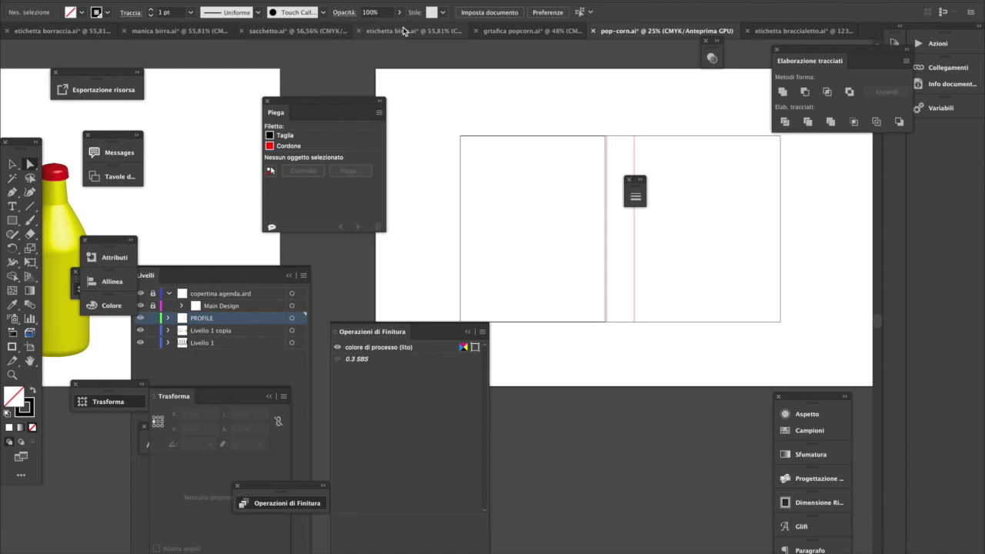
left_click(520, 31)
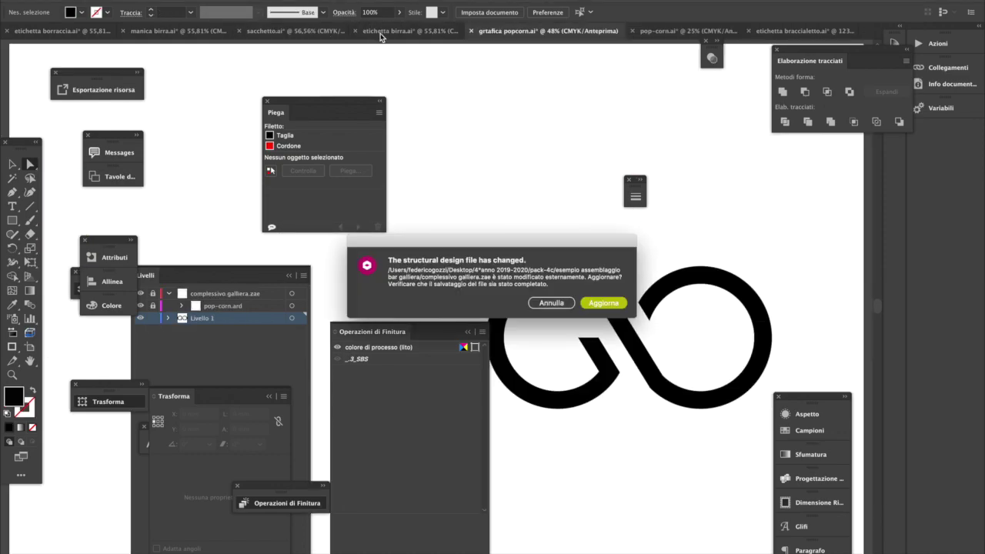
left_click(603, 303)
- Accept the complessivo galliera.zae update and go through the open documents sacchetto.ai and manica birra.ai, returning to grtafica popcorn.ai
key("super+grave")
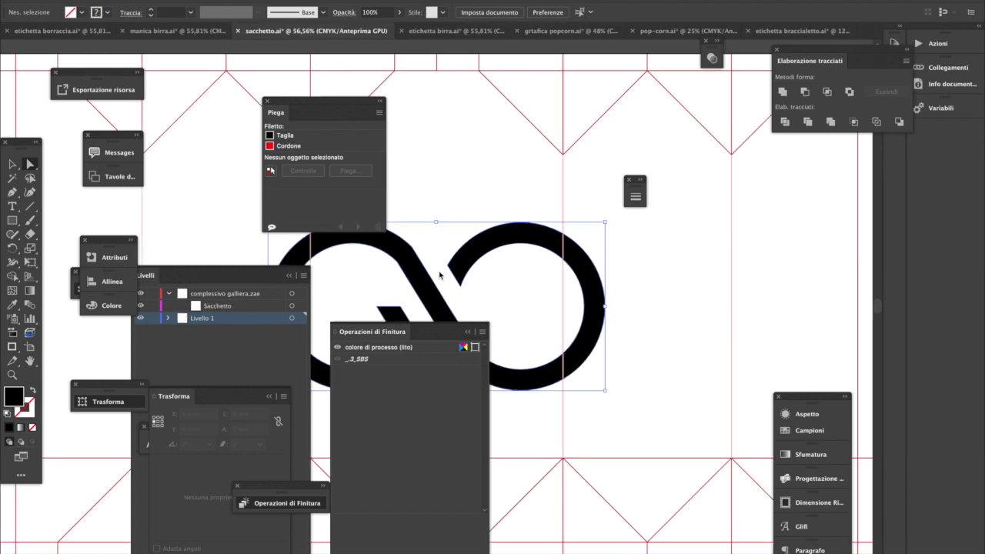
key("super+grave")
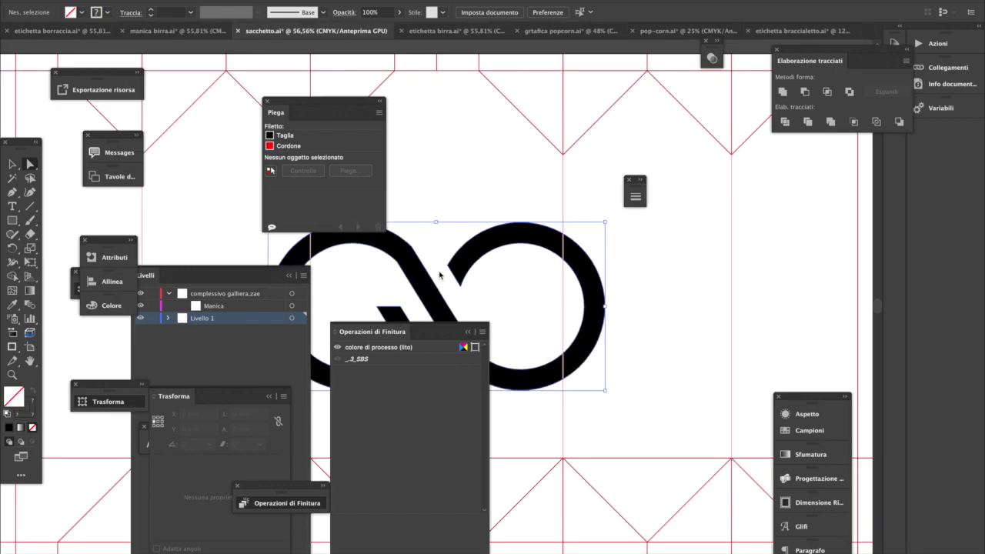
key("ctrl+Tab")
key("ctrl+Tab")
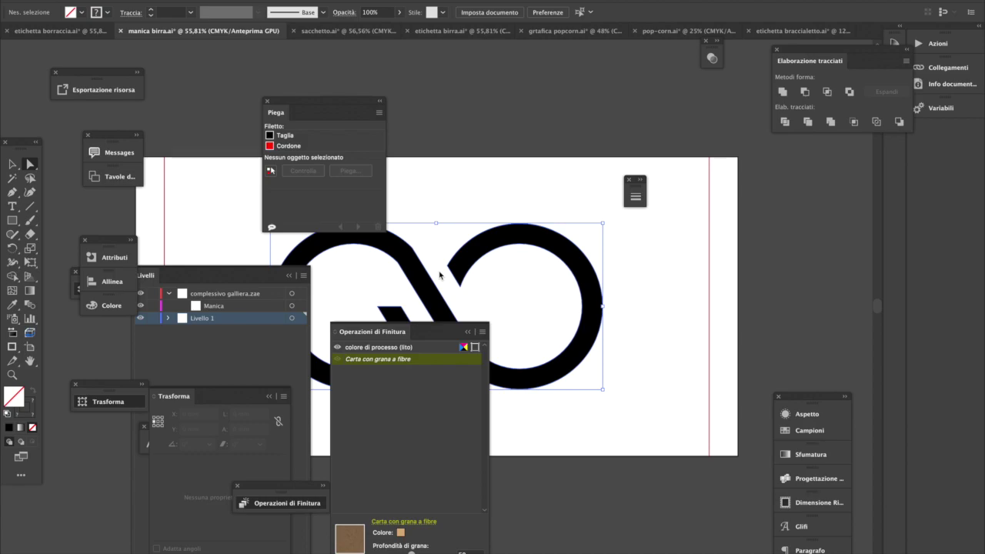
key("ctrl+Tab")
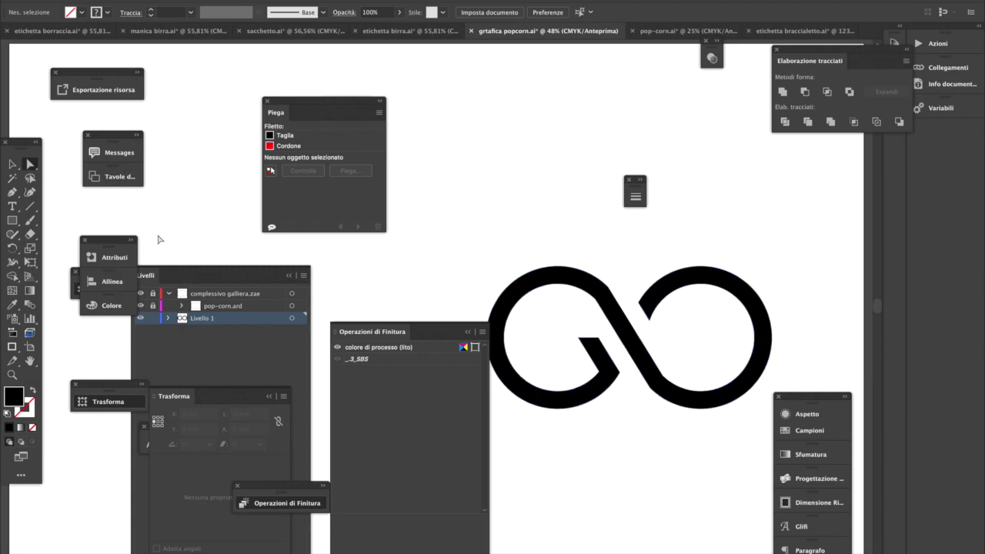
- Move the Attributi, Allinea and Colore palette group aside and show the Esko Studio Designer preview of the complessivo galliera.zae scene
left_click_drag(105, 242, 228, 224)
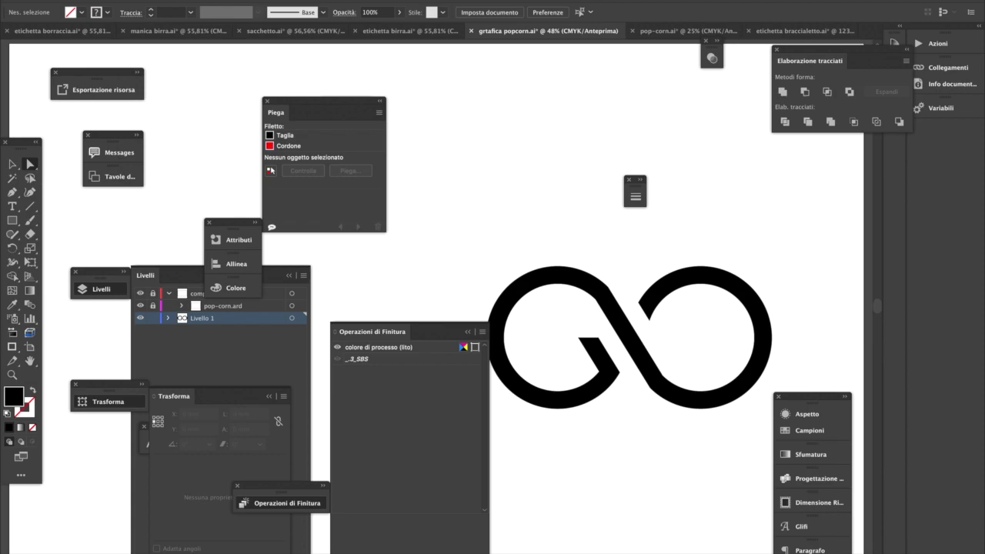
left_click(372, 1)
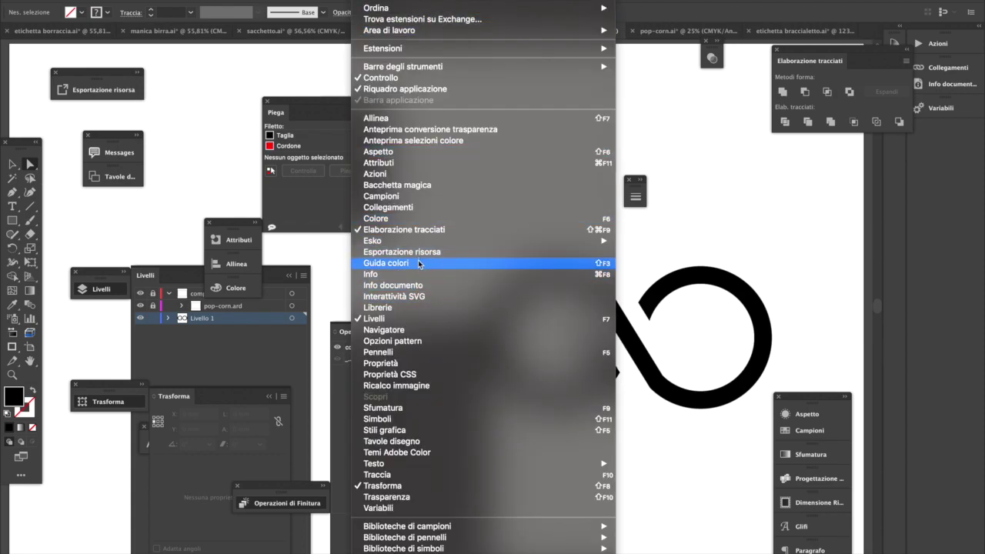
mouse_move(445, 241)
left_click(688, 295)
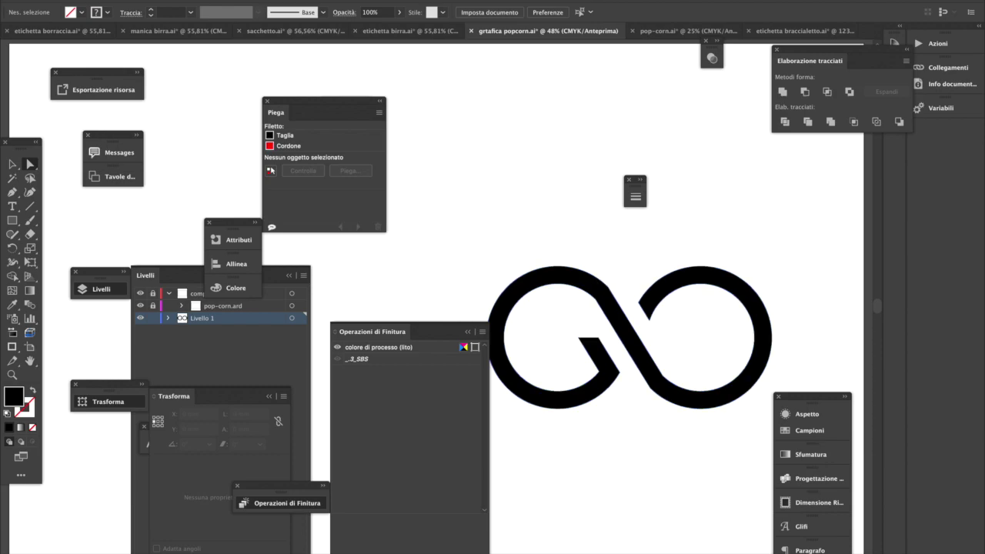
left_click(375, 2)
mouse_move(452, 245)
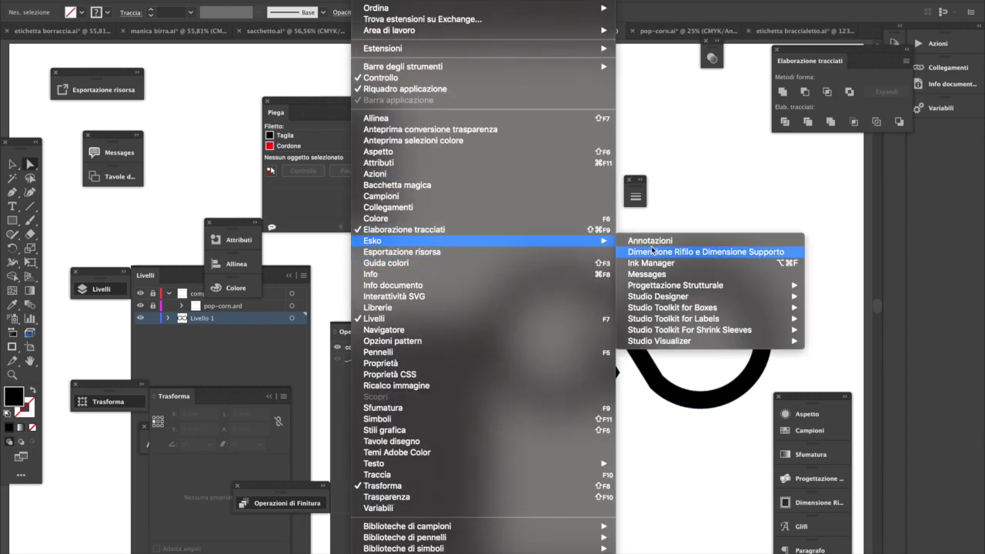
mouse_move(667, 301)
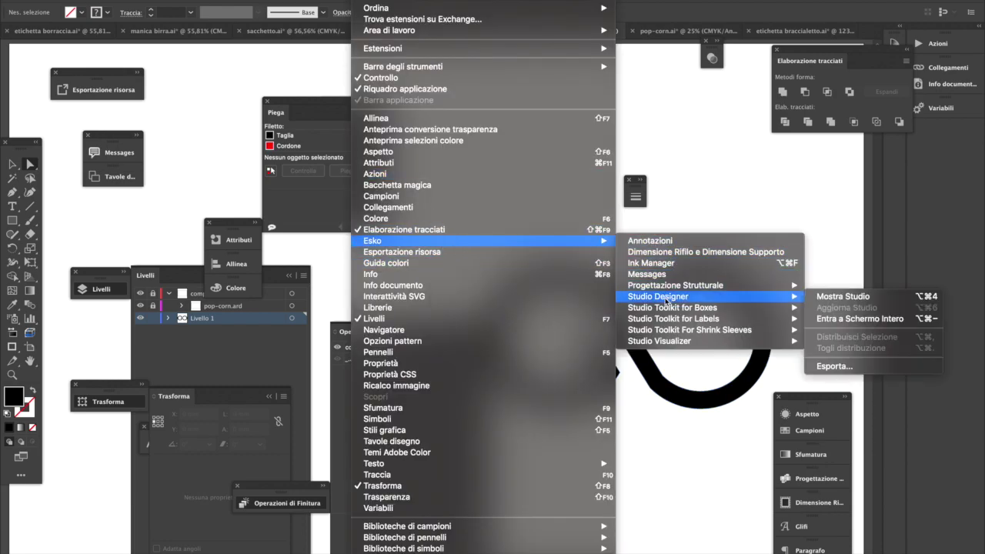
left_click(812, 297)
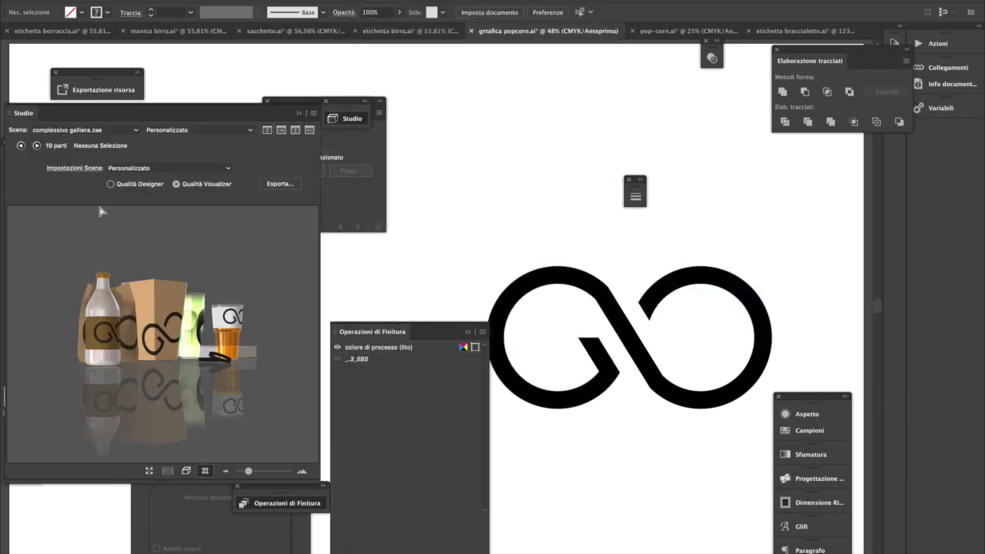
- Change the substrate of the agenda cover in the 3D preview to carta patinata extra lucida, coloured yellow with RGB 235, 255, 6
left_click_drag(262, 396, 219, 372)
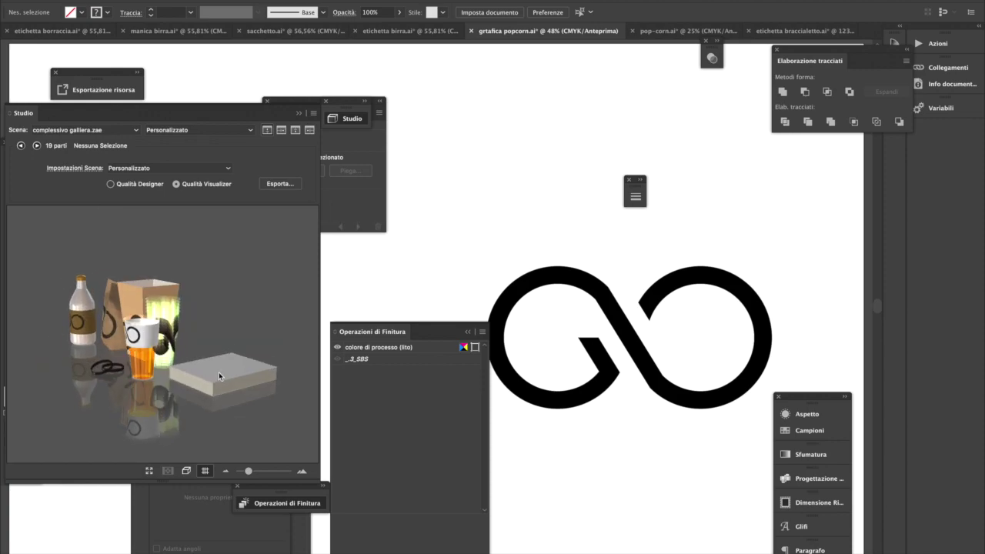
left_click(219, 372)
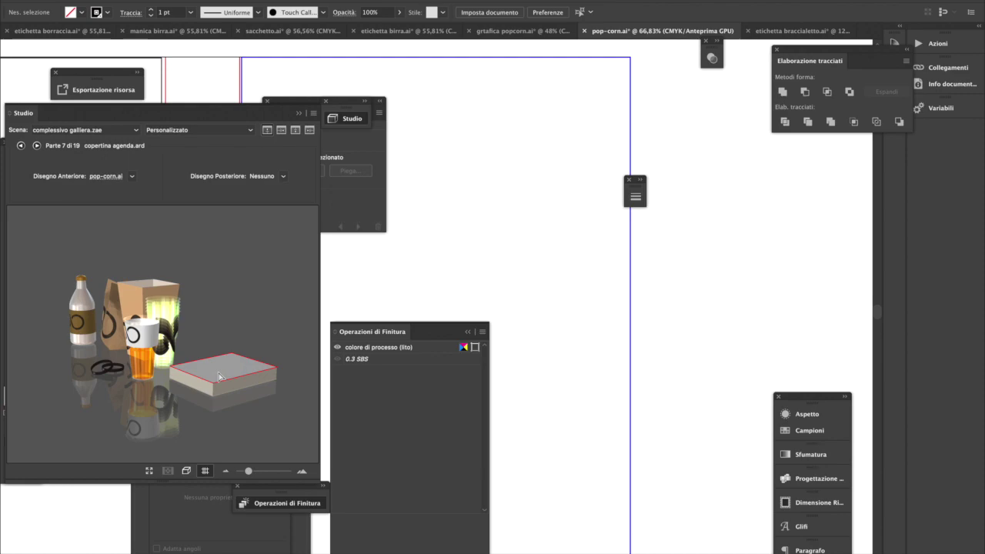
left_click_drag(190, 392, 242, 395)
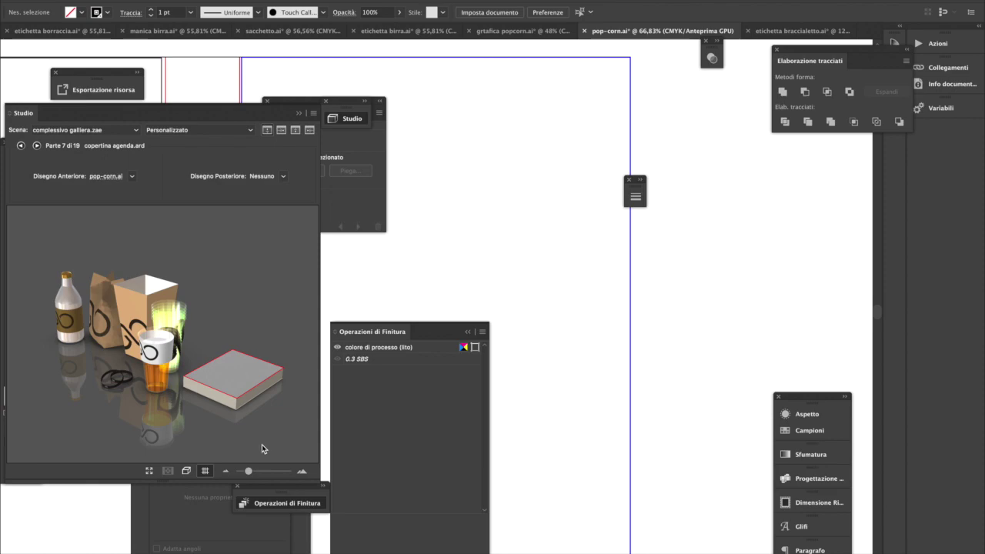
mouse_move(272, 397)
left_mouse_down()
mouse_move(268, 380)
mouse_move(257, 408)
left_mouse_up()
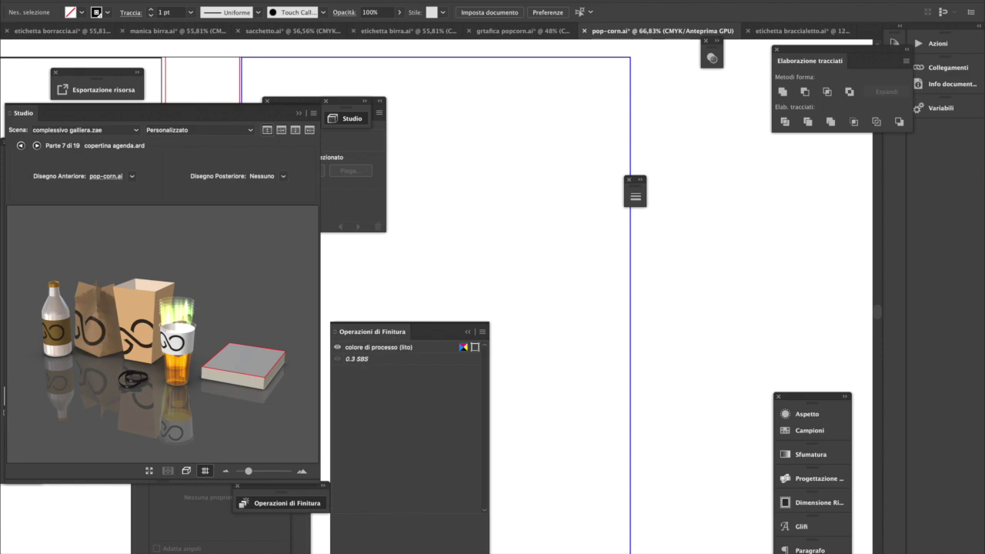
left_click_drag(352, 360, 389, 523)
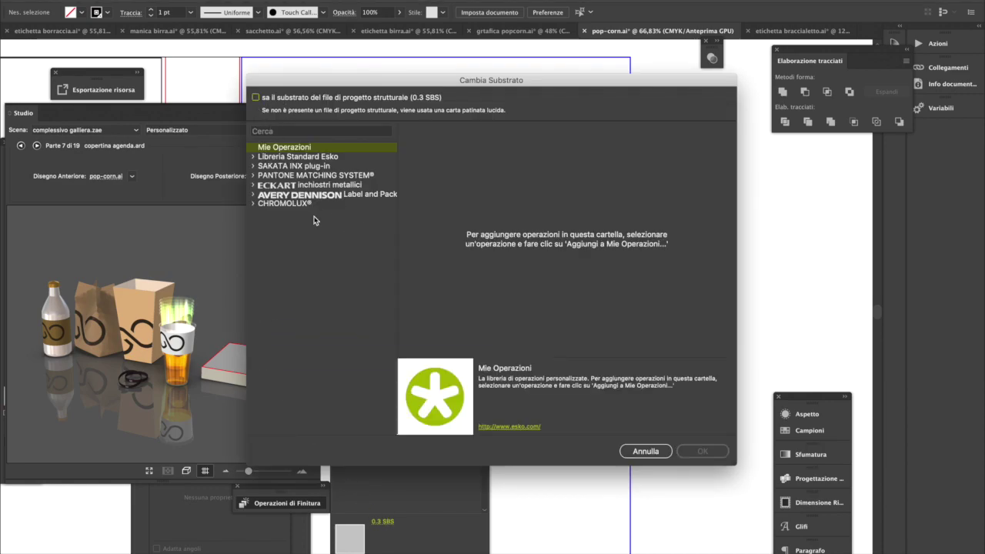
left_click(284, 131)
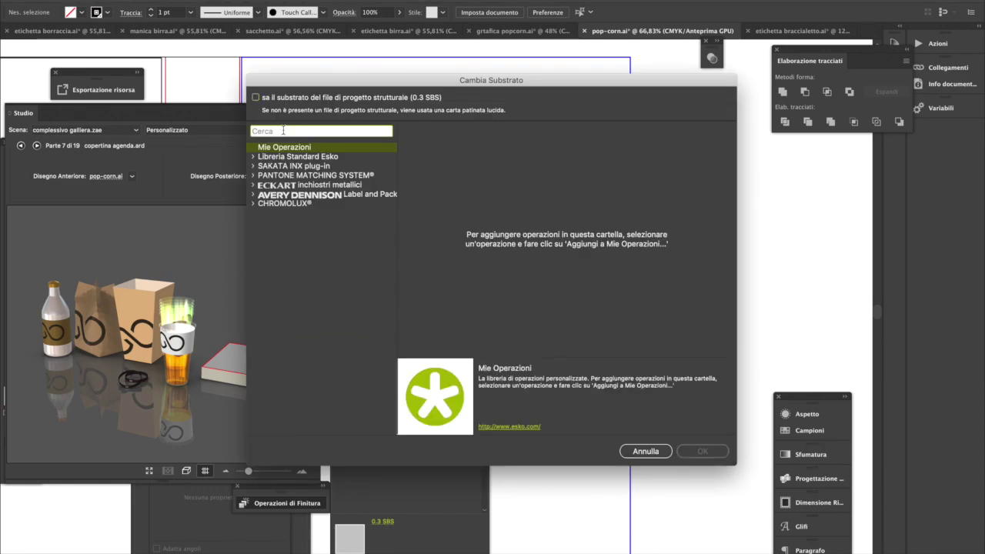
type("car")
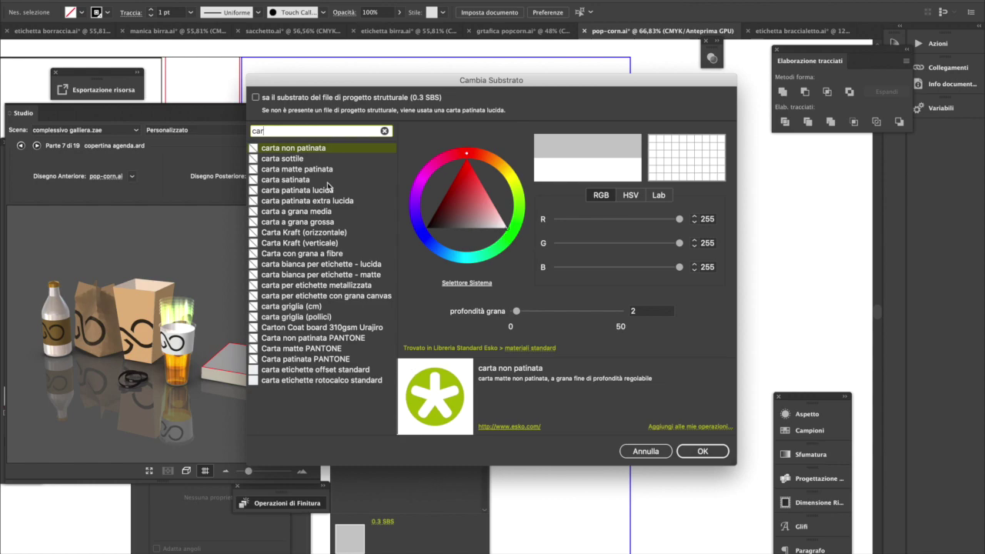
left_click(327, 201)
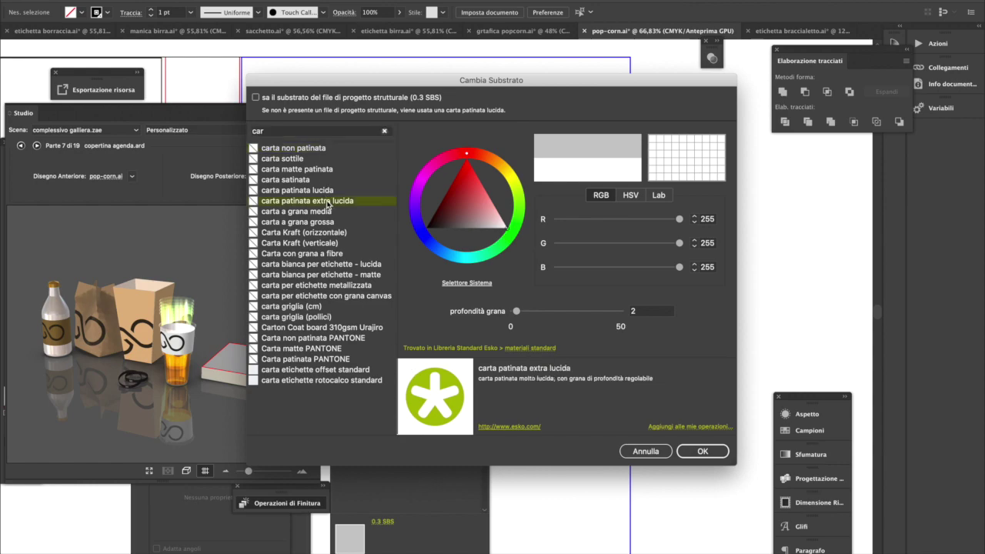
left_click(499, 229)
left_click_drag(468, 156, 512, 185)
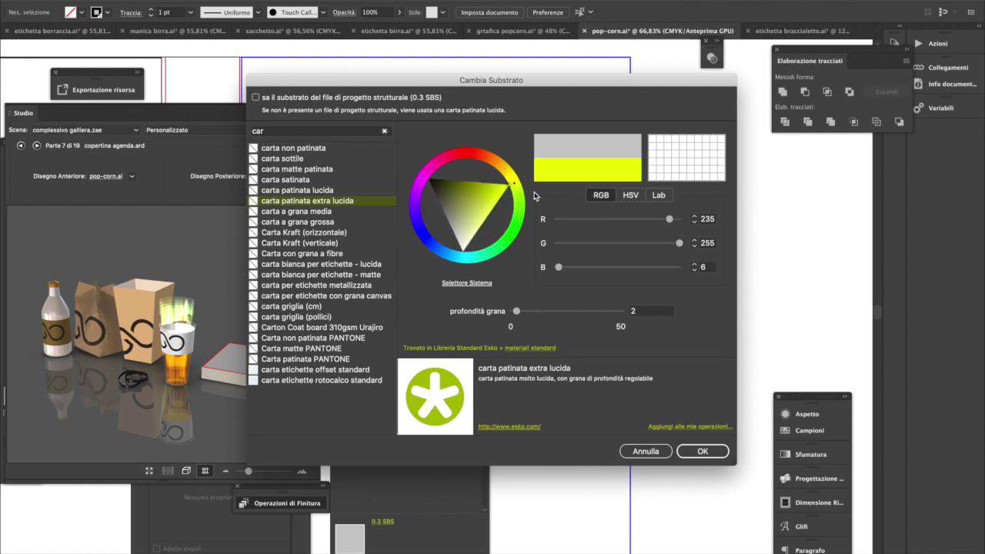
left_click(692, 451)
left_click(30, 440)
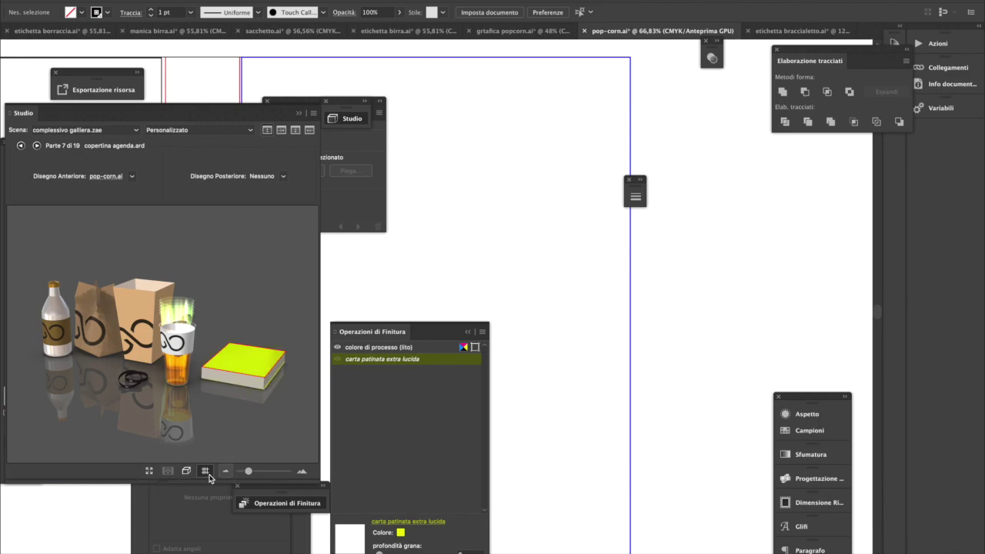
- Review the whole product scene in full-screen view, and save and close pop-corn.ai
left_click(149, 470)
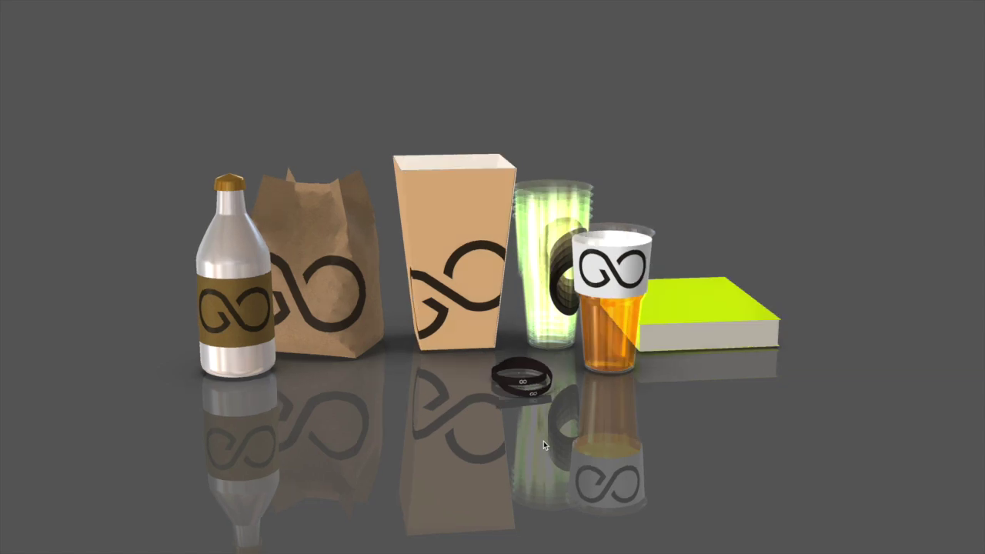
key("Escape")
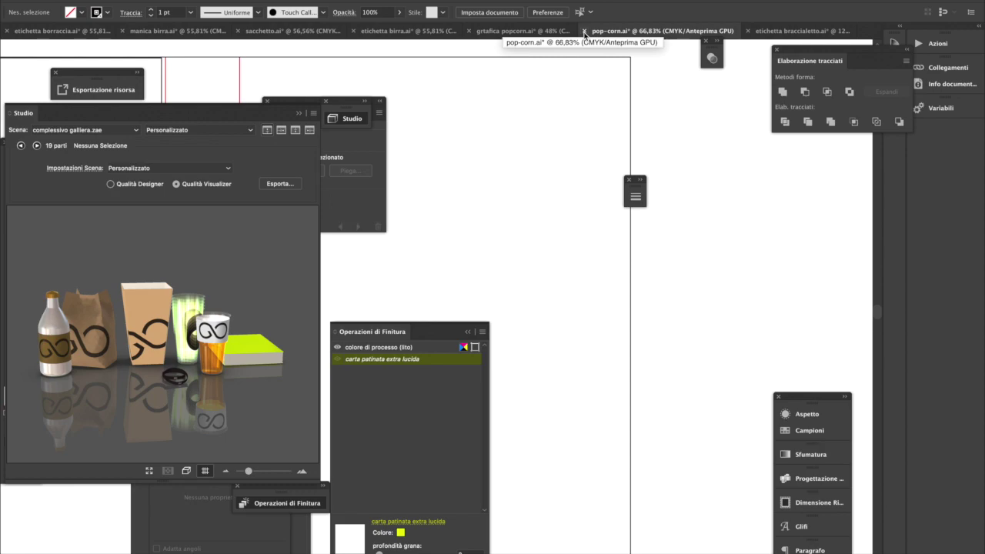
key("super+s")
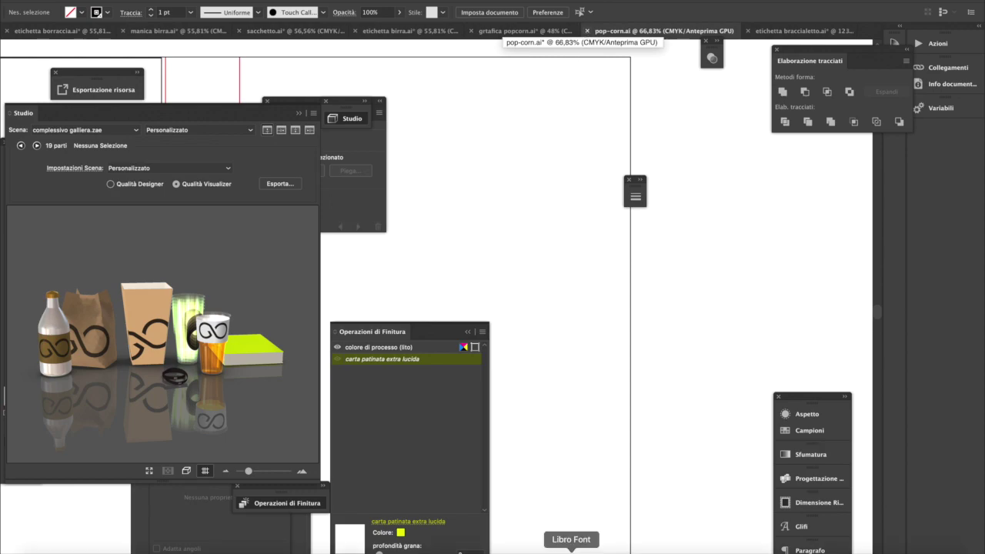
key("super+w")
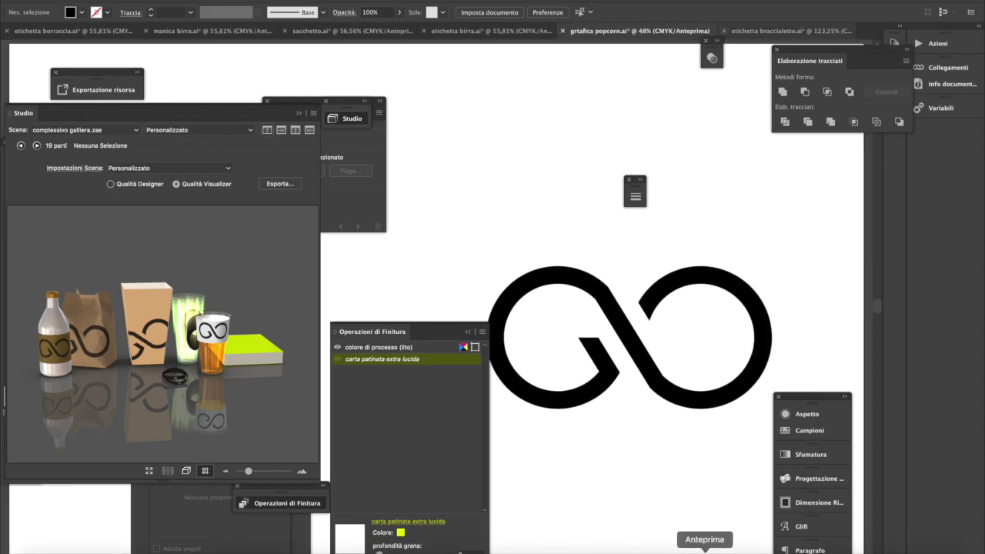
- Switch back to the 3D packaging scene and delete all parts of the agenda, both the cover and the page stack
left_click(891, 551)
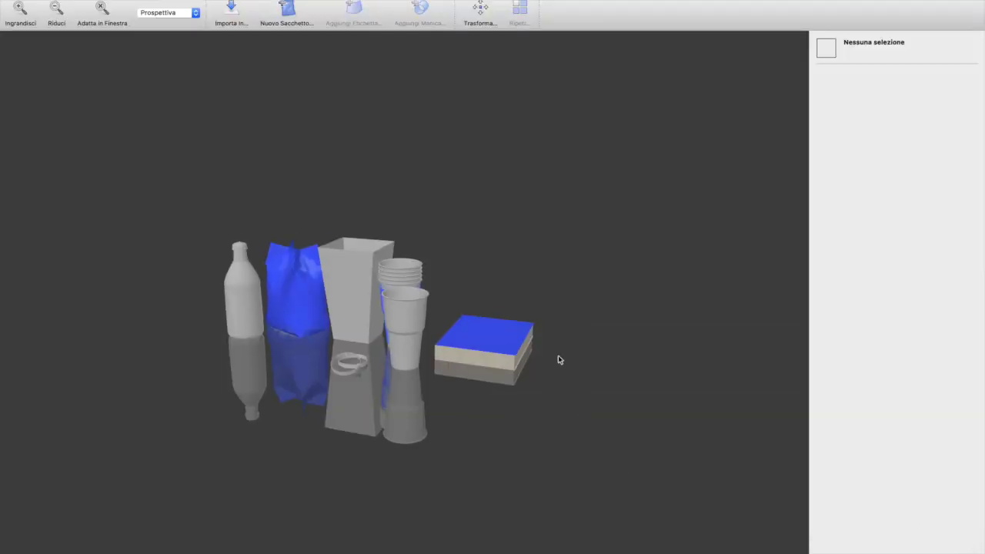
scroll(531, 374, "up", 3)
left_click_drag(502, 392, 517, 350)
left_click(517, 350)
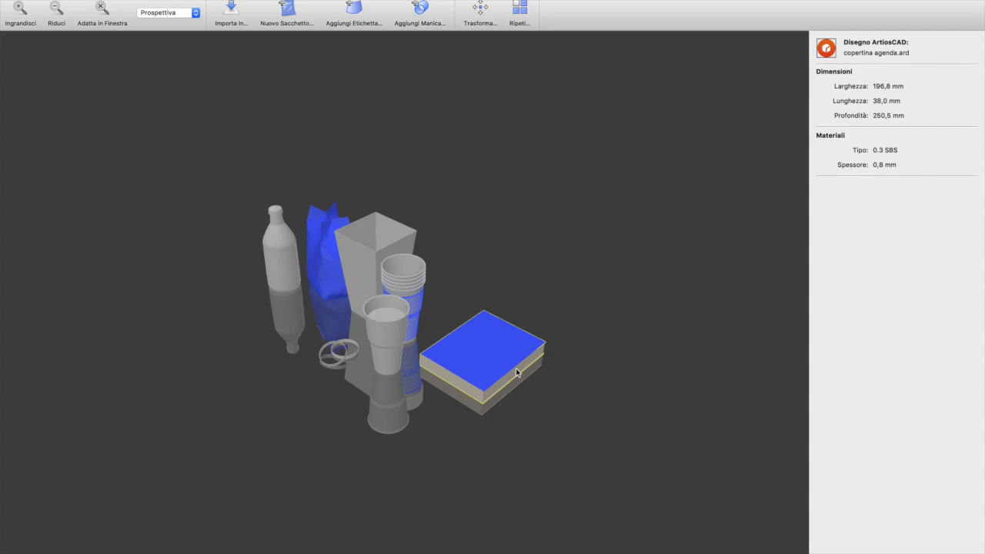
left_click(516, 372)
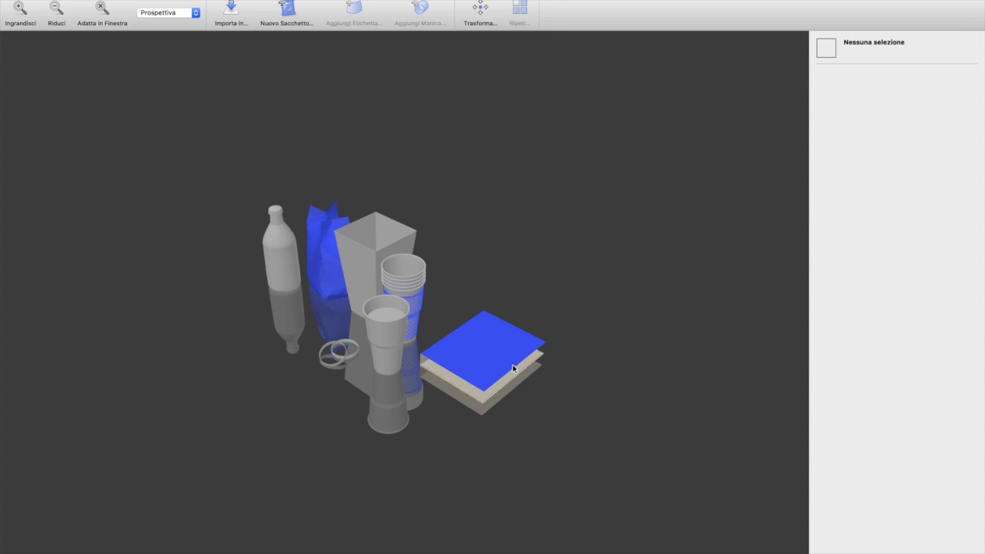
left_click(513, 368)
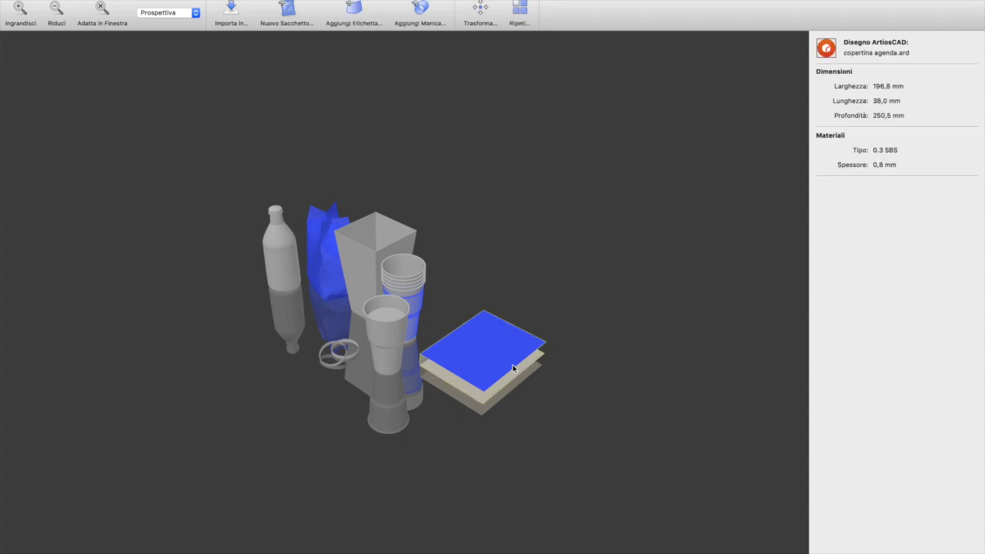
key("Delete")
left_click(513, 369)
key("Delete")
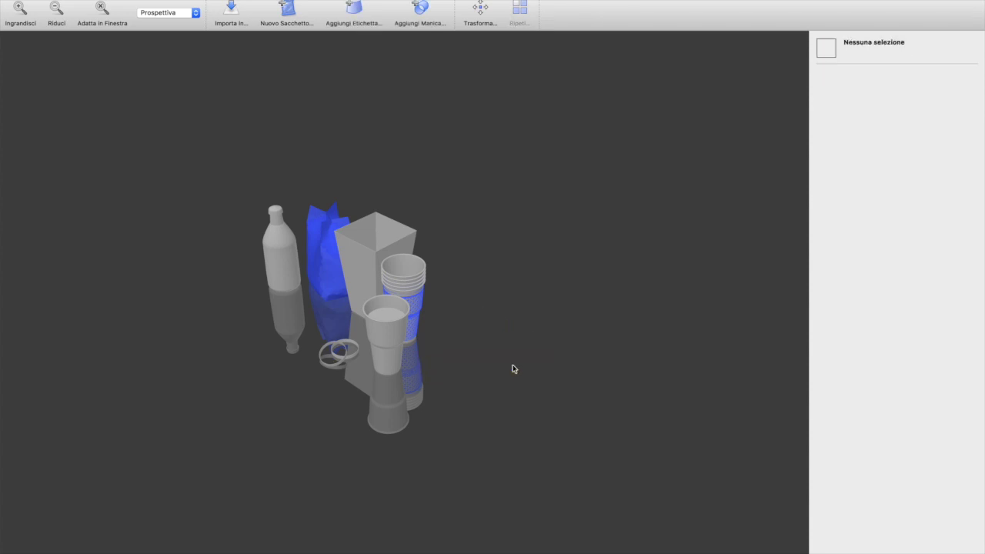